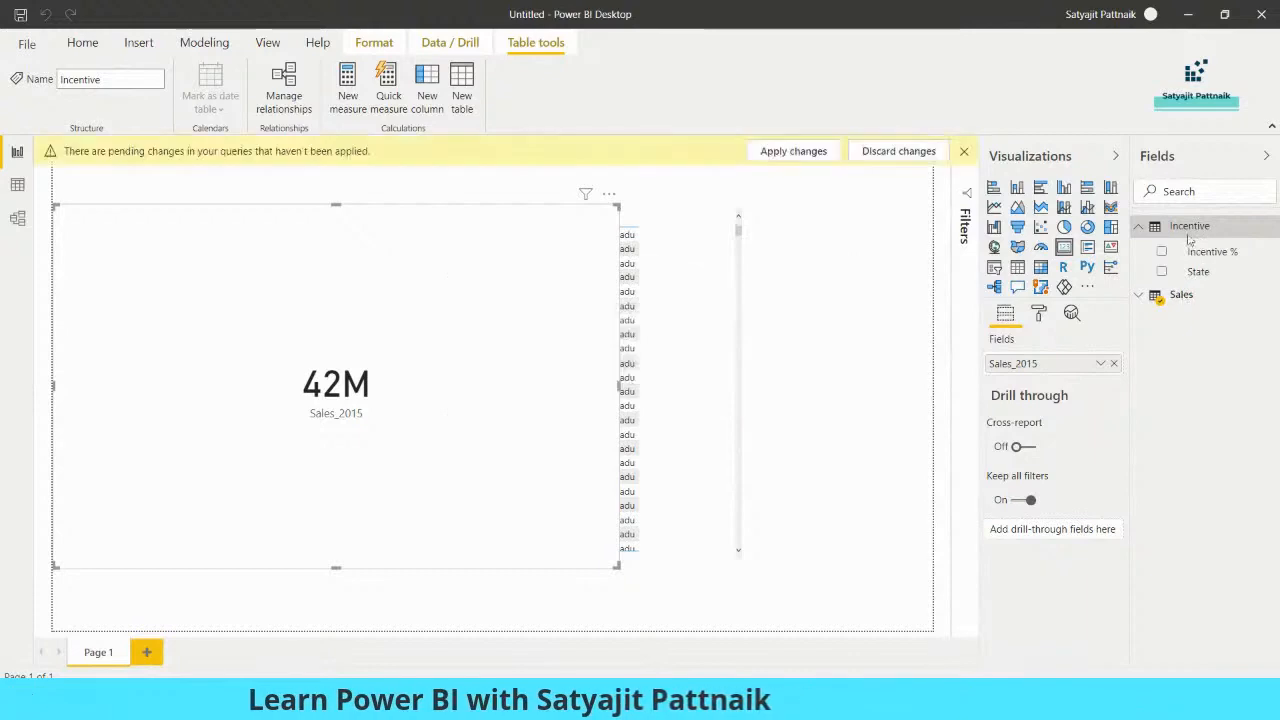
- Delete the Sales table from the Fields pane and confirm the deletion
left_click(1181, 294)
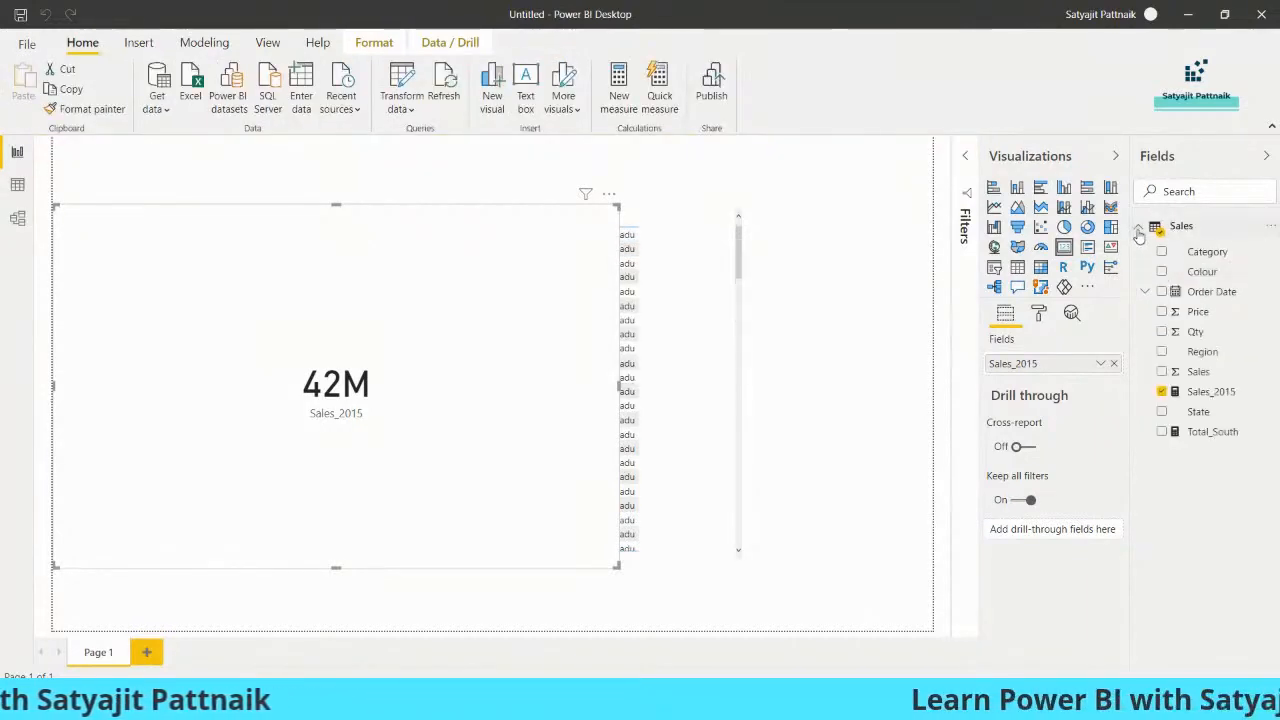
left_click(1168, 230)
right_click(1190, 233)
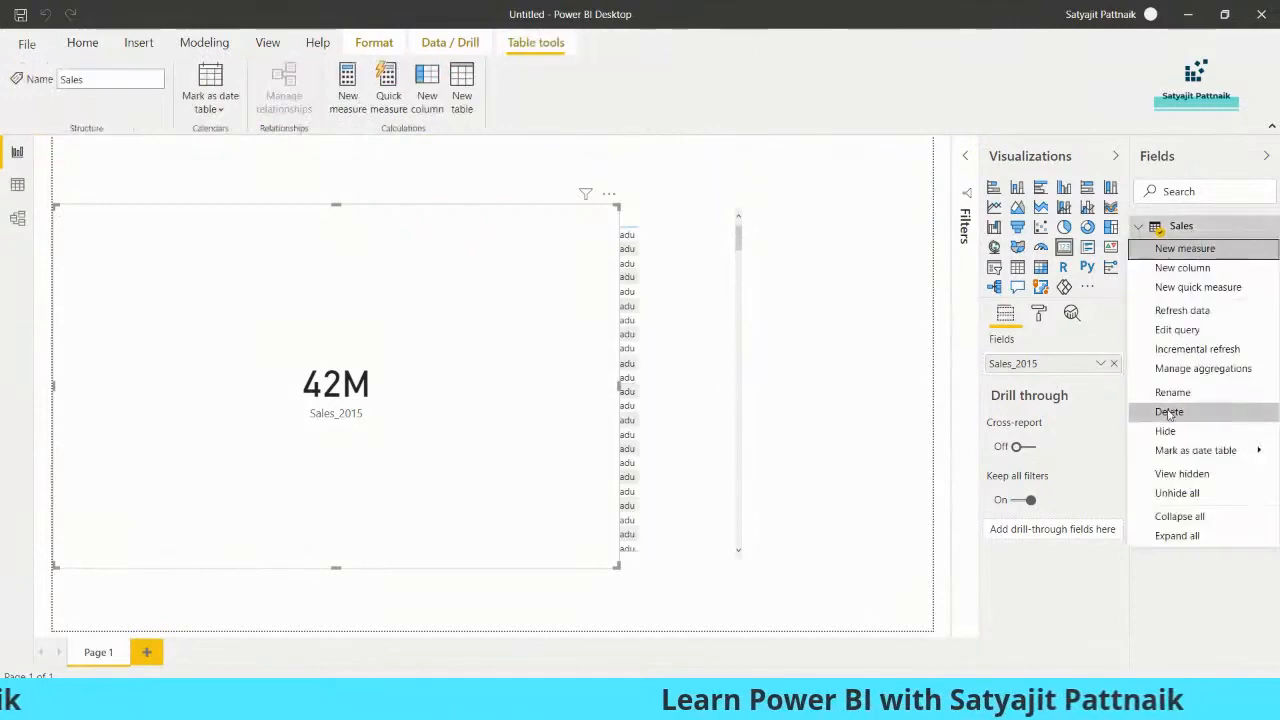
left_click(899, 386)
left_click(724, 383)
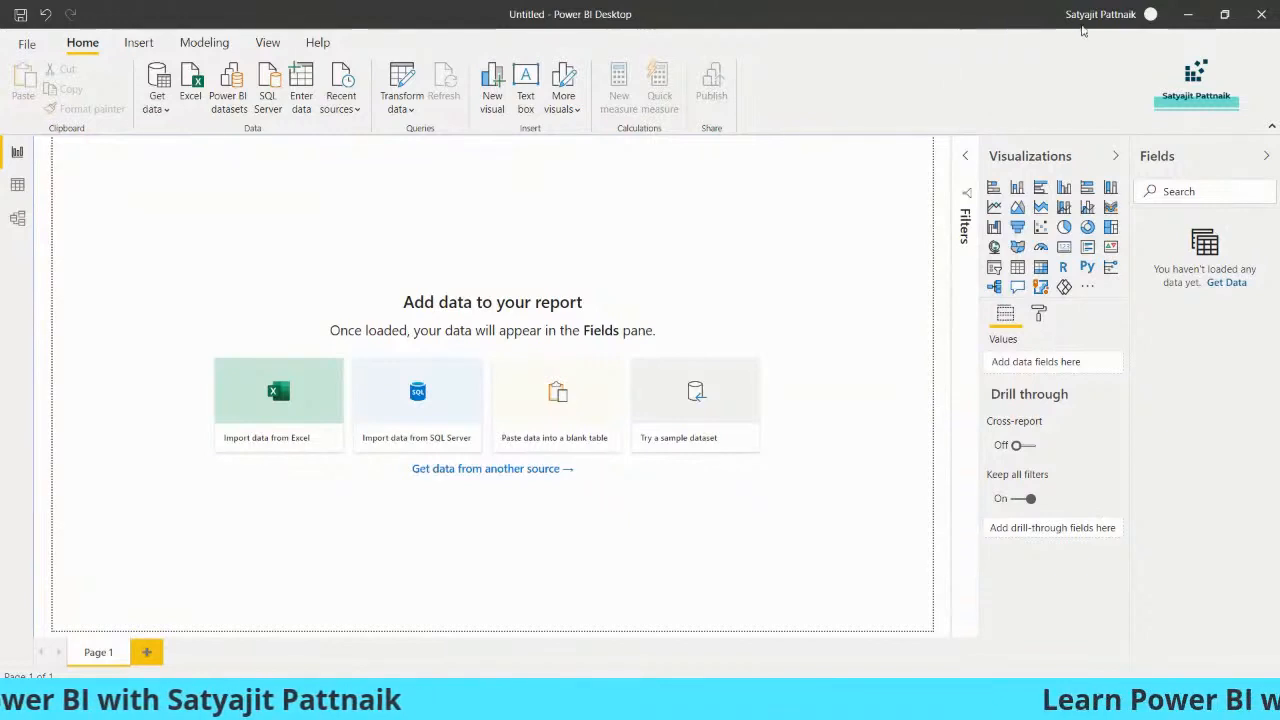
- Cancel an Excel import, then show the Get data list of common sources
left_click(192, 94)
key("Escape")
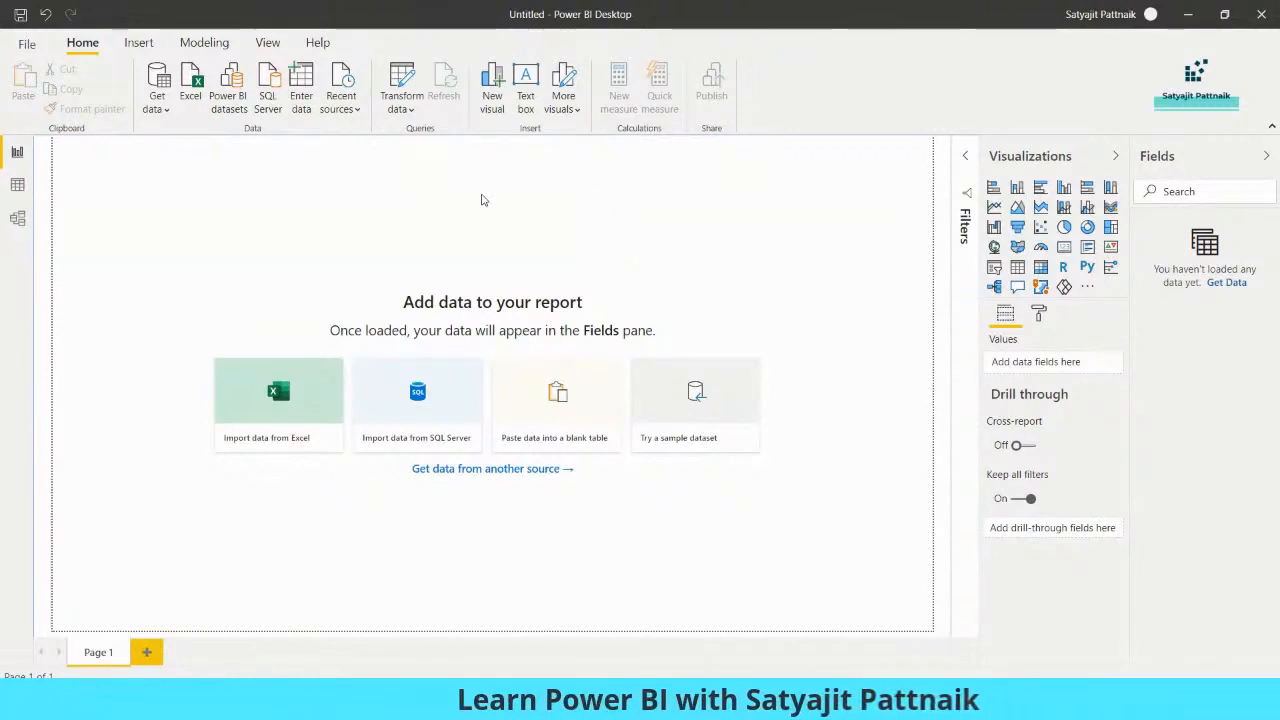
left_click(157, 104)
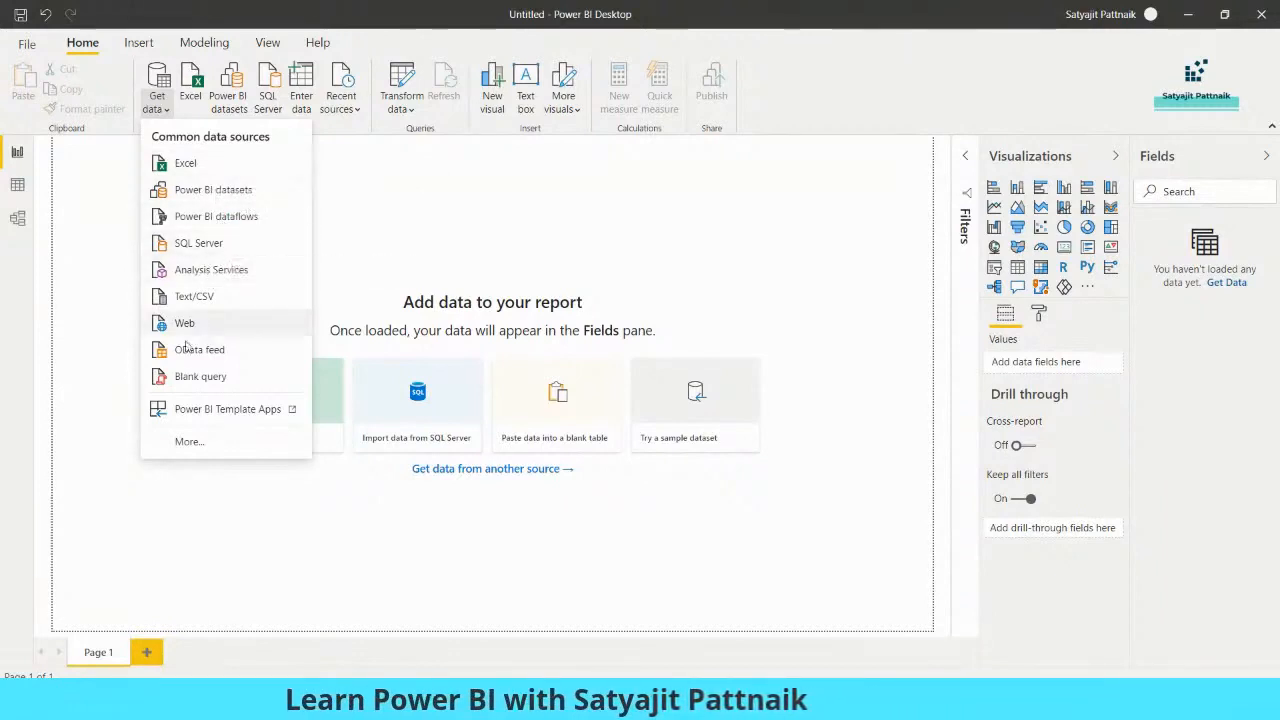
- Search the full connector catalogue for 'oracle', then 'm', then 'azure data'
left_click(190, 443)
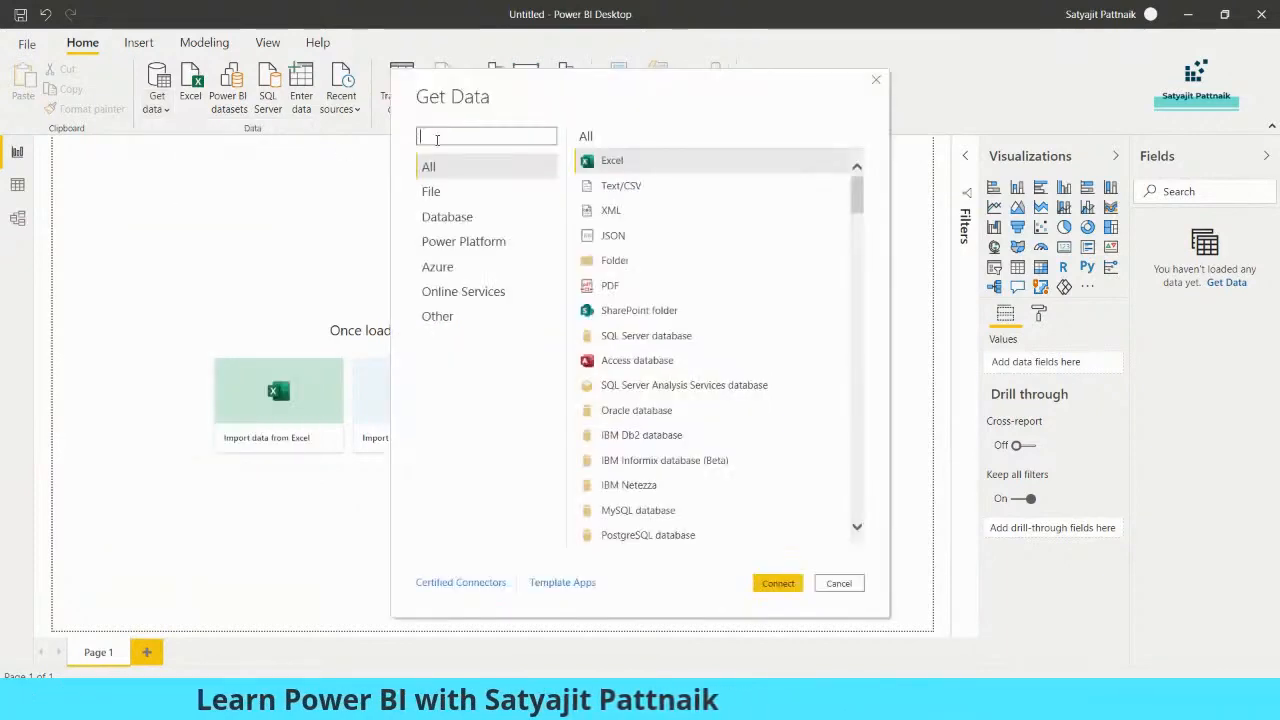
type("oracle")
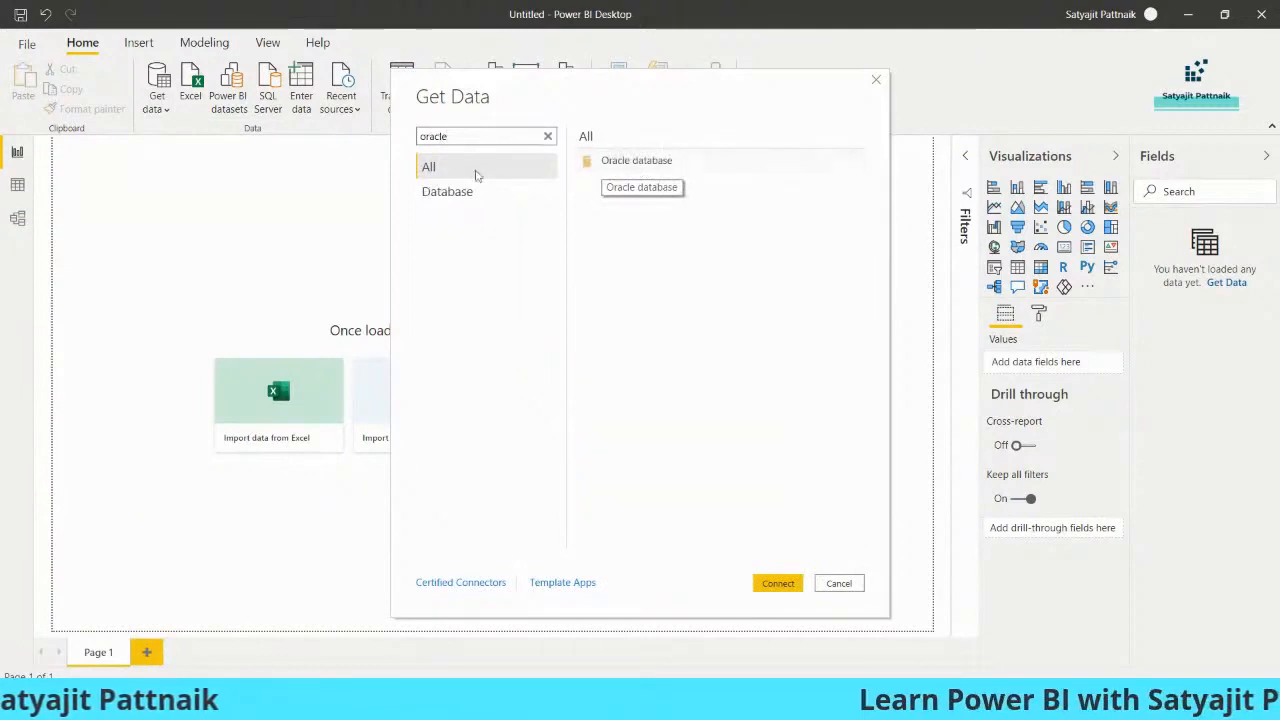
double_click(453, 136)
type("mysql")
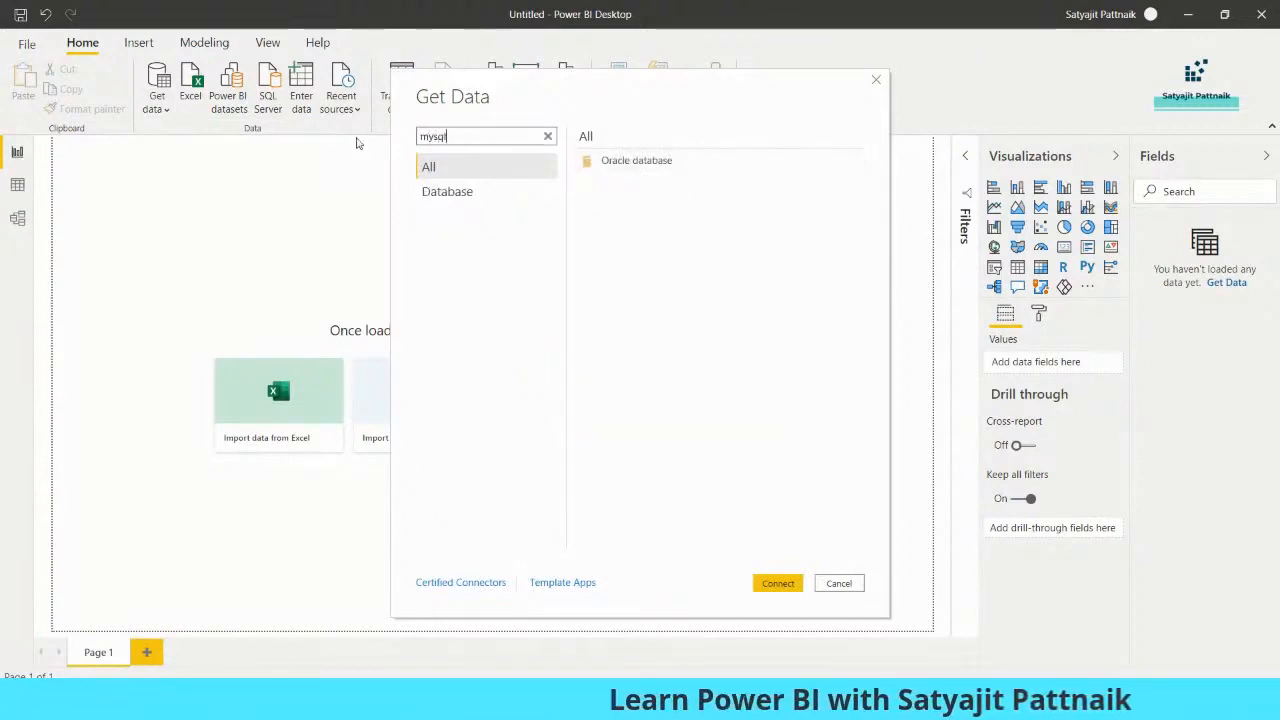
left_click_drag(465, 137, 410, 137)
type("azure")
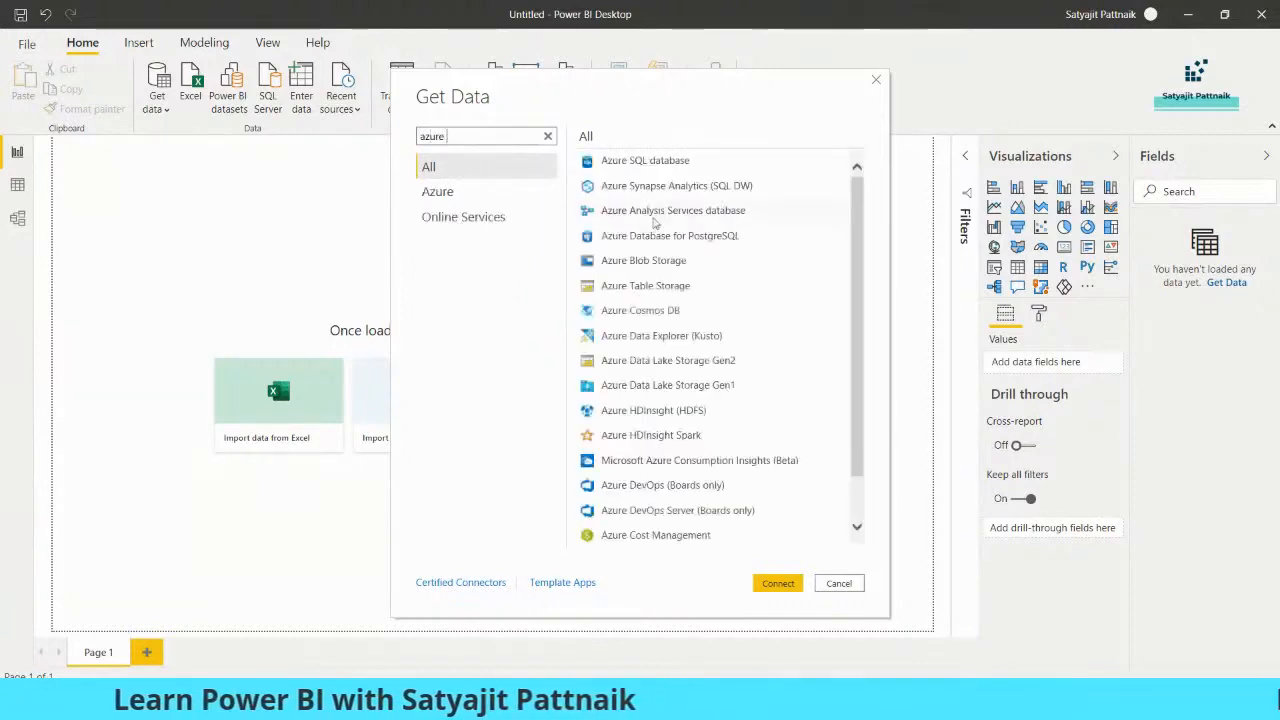
type(" data")
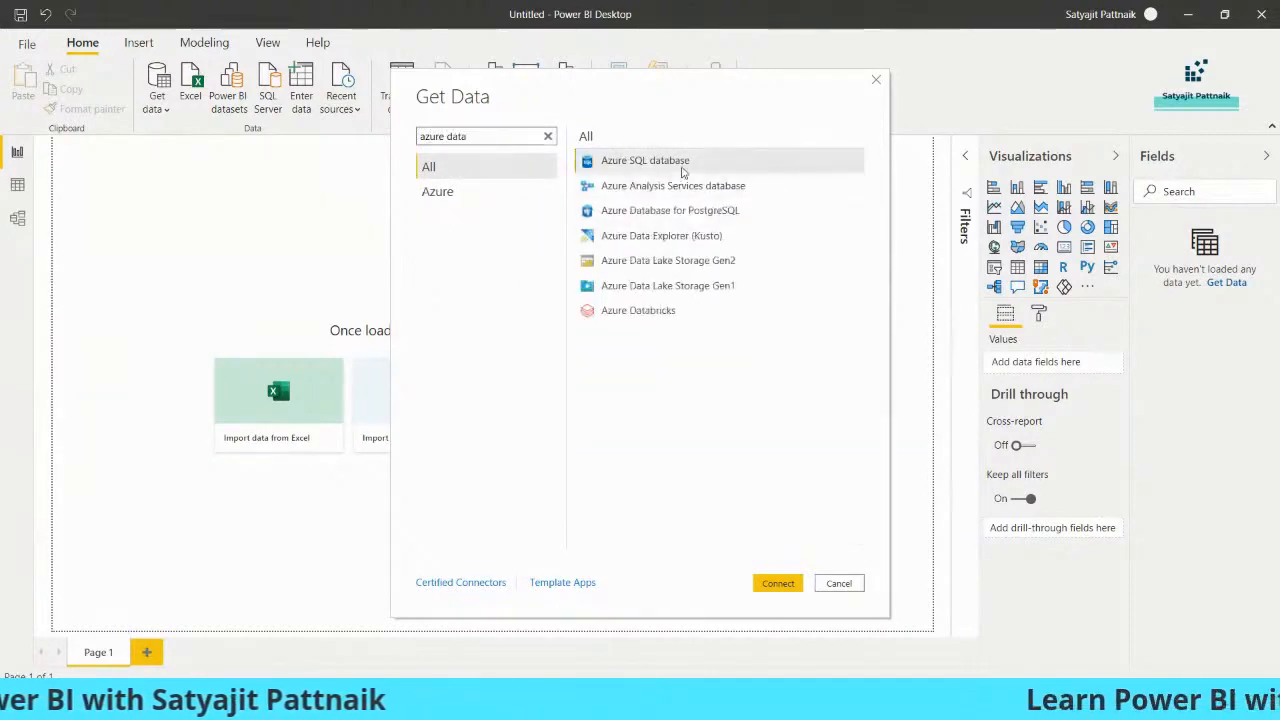
left_click_drag(469, 136, 381, 143)
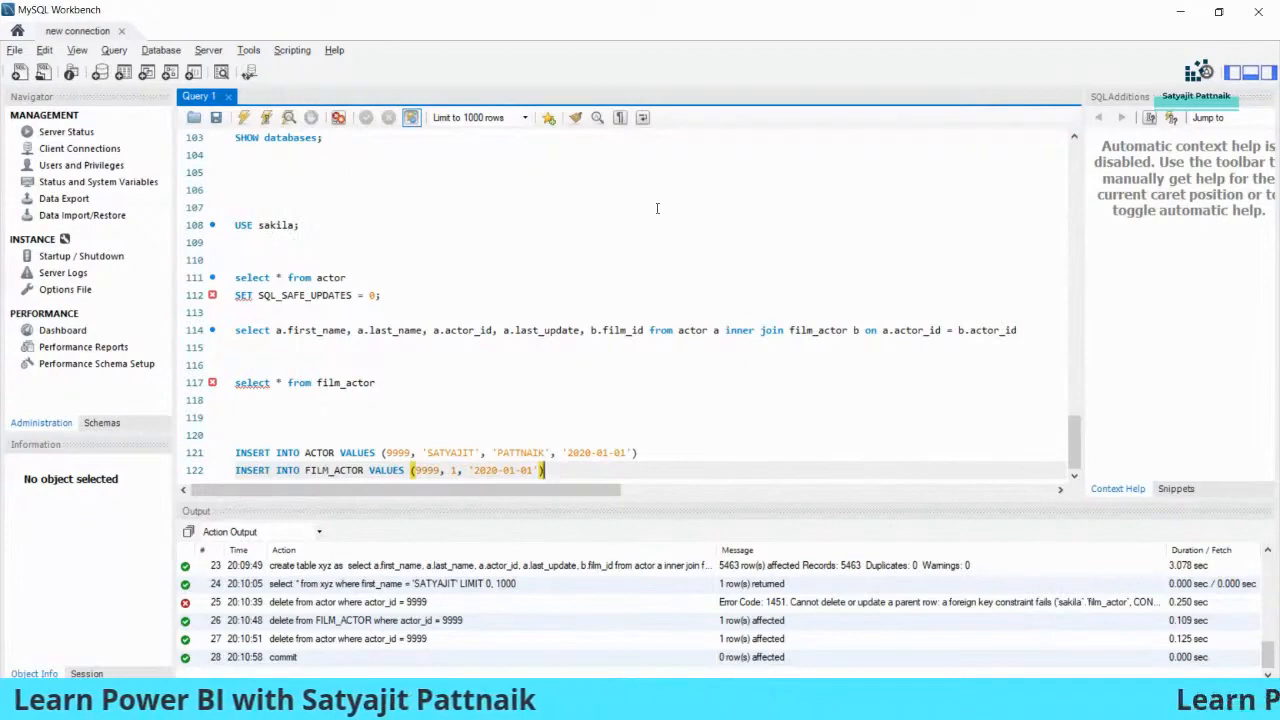
left_click(1179, 17)
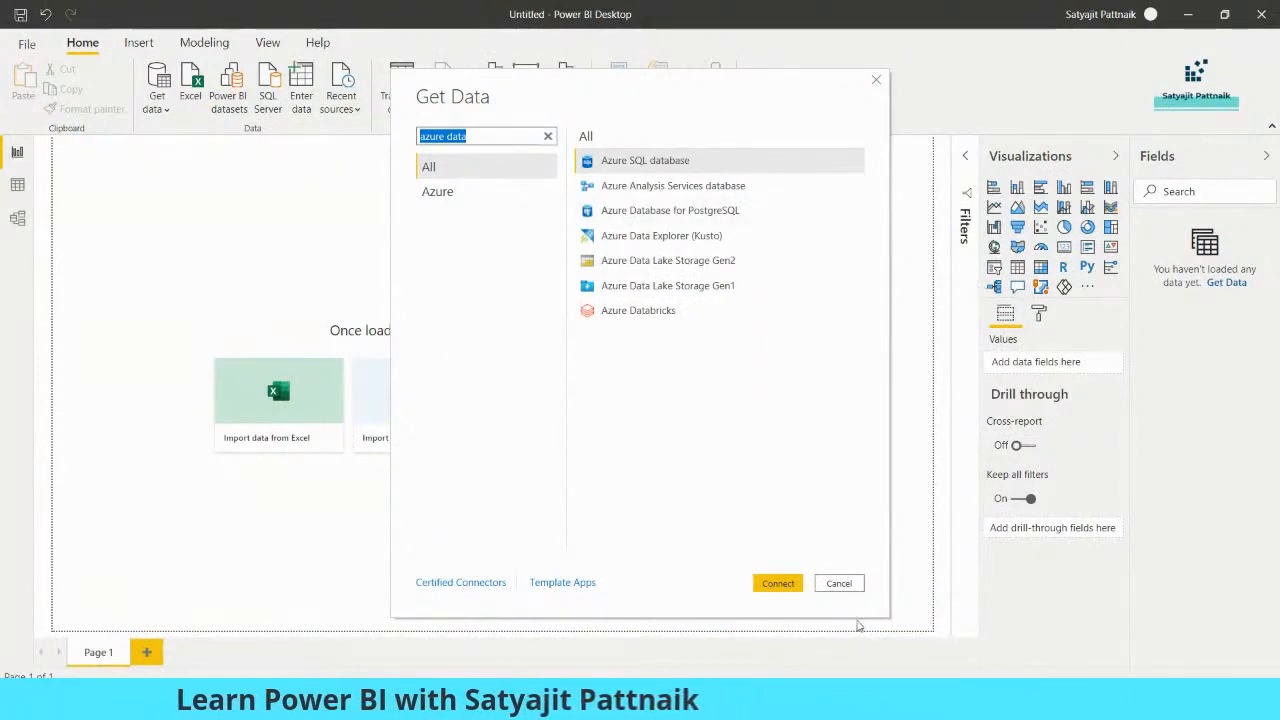
- Open Churn_Modelling through the Excel picker with All Files (*.*), then close its preview
left_click(840, 585)
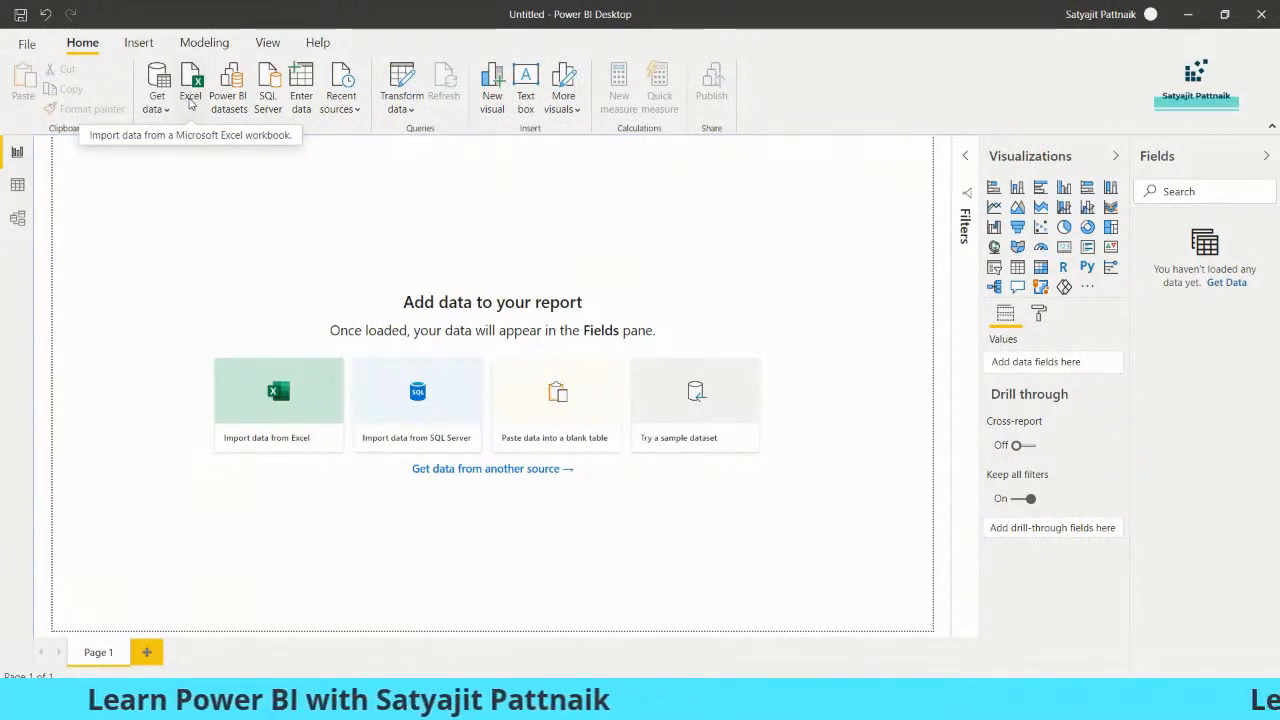
left_click(190, 100)
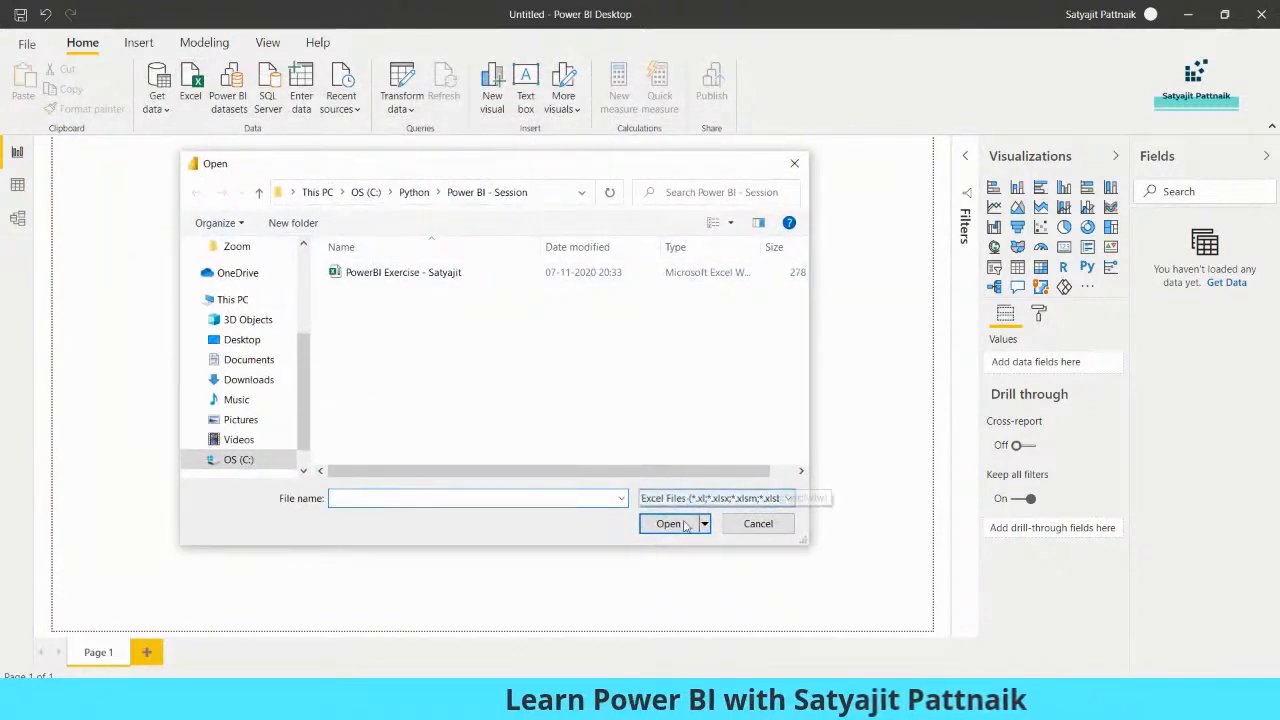
left_click(715, 498)
left_click(666, 526)
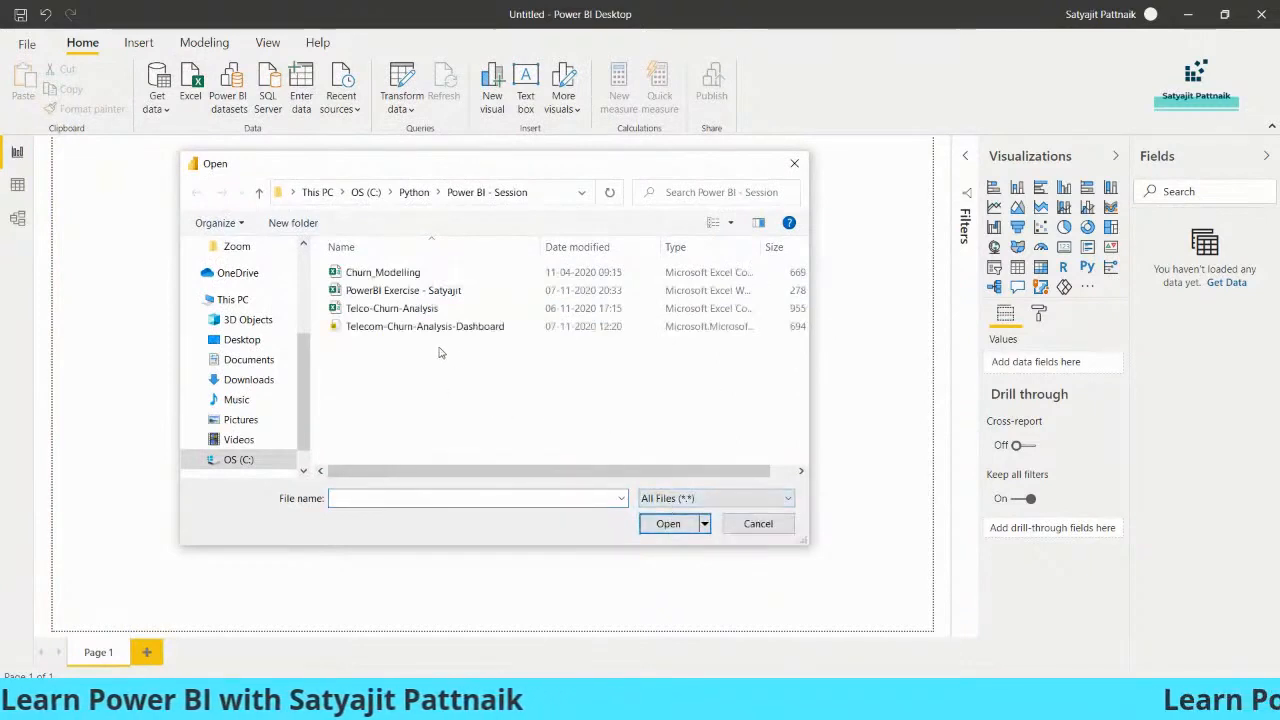
double_click(388, 274)
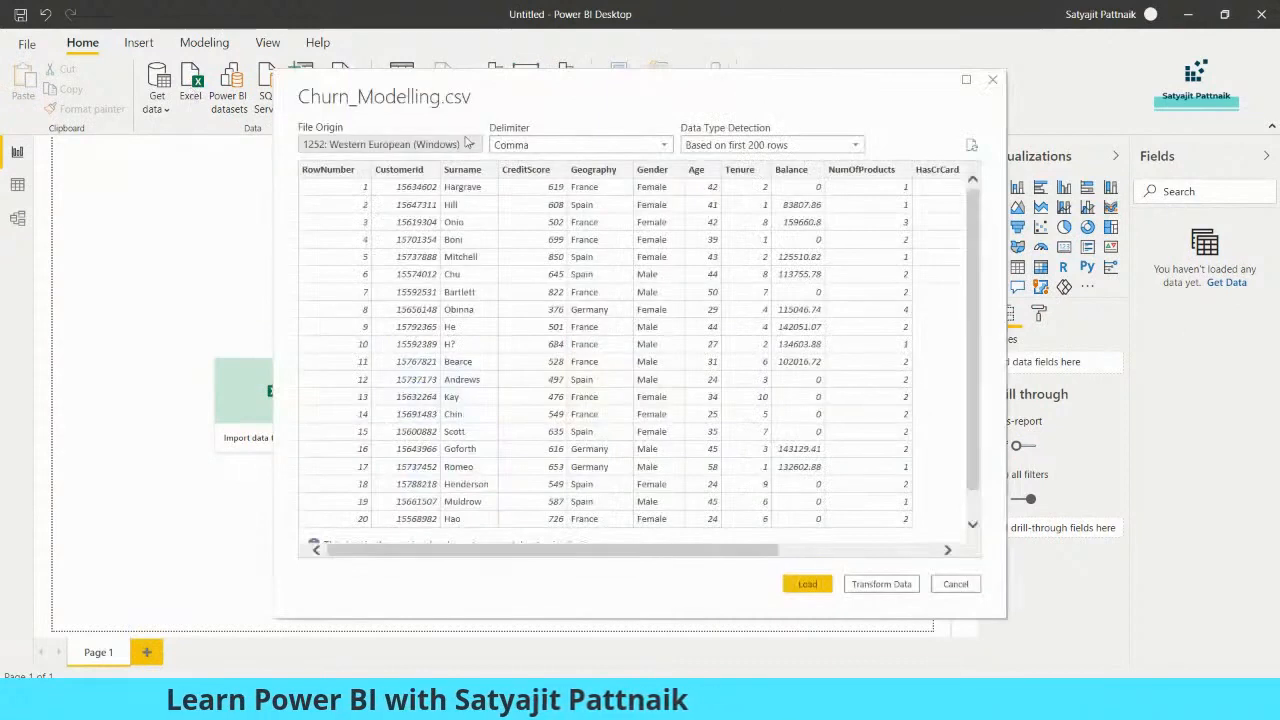
left_click(991, 83)
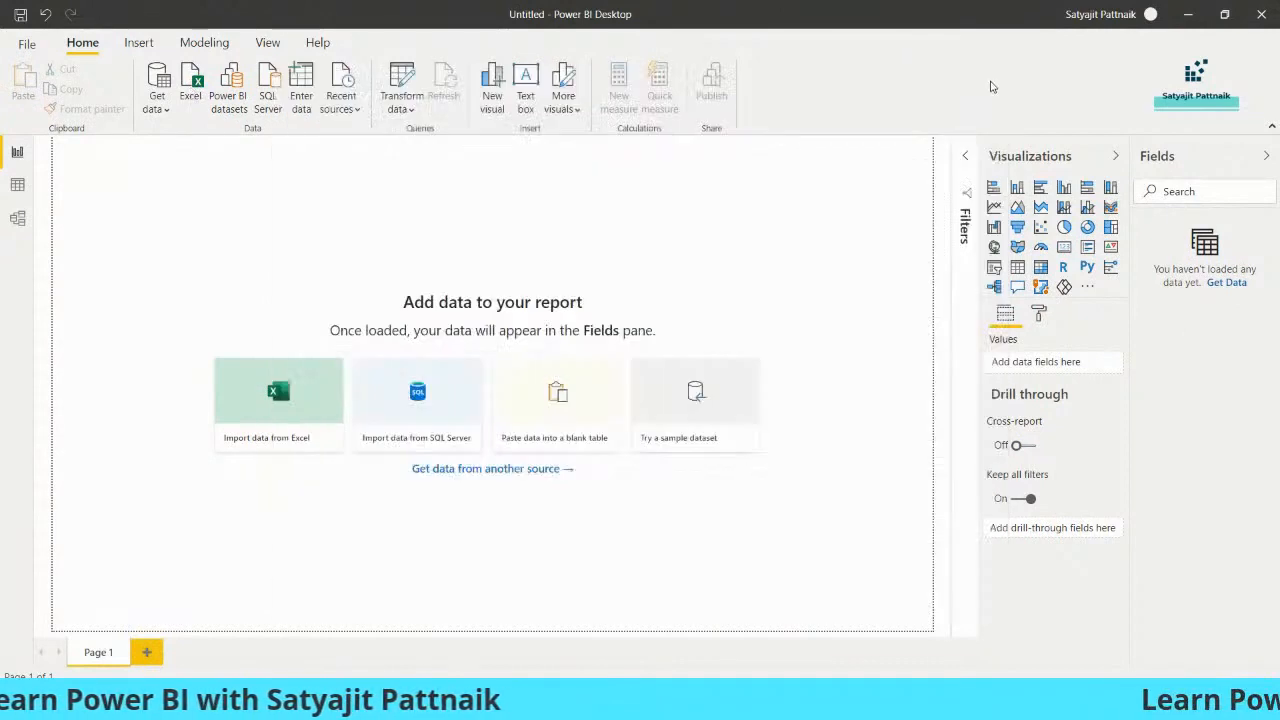
- Search the connector catalogue for 'csv', pick Text/CSV, then cancel the catalogue
left_click(157, 102)
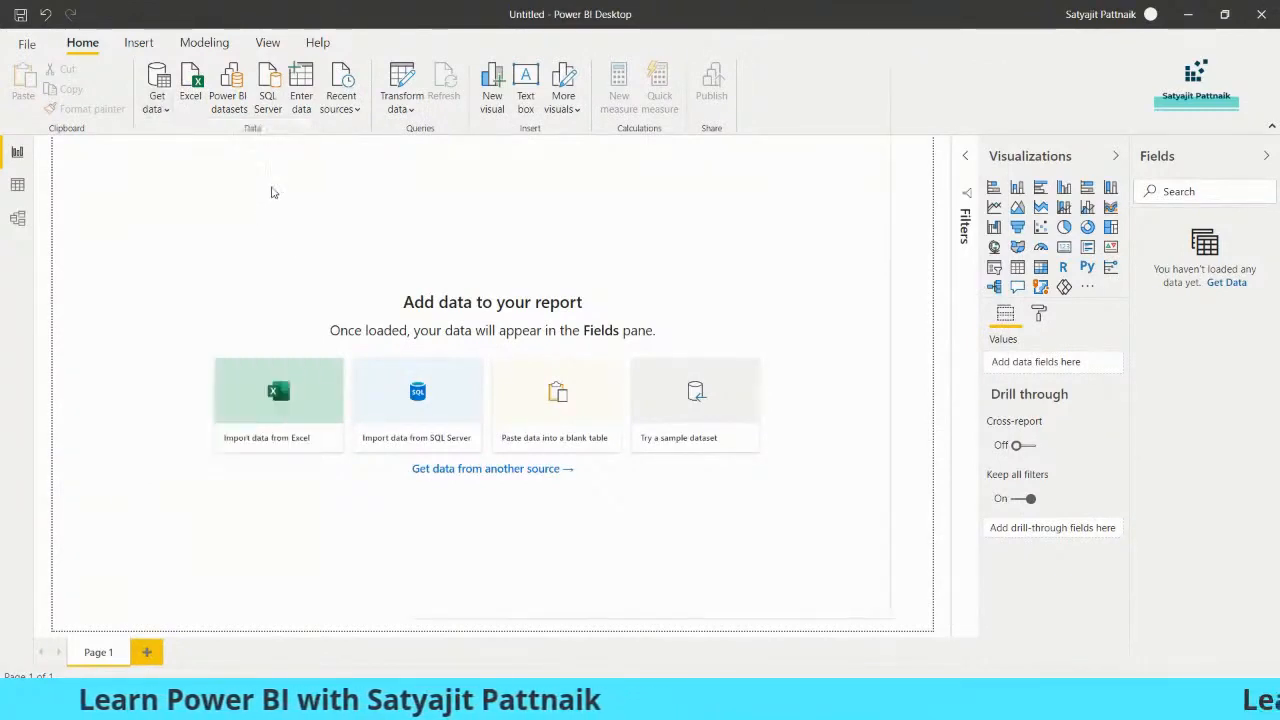
left_click(446, 138)
type("csv")
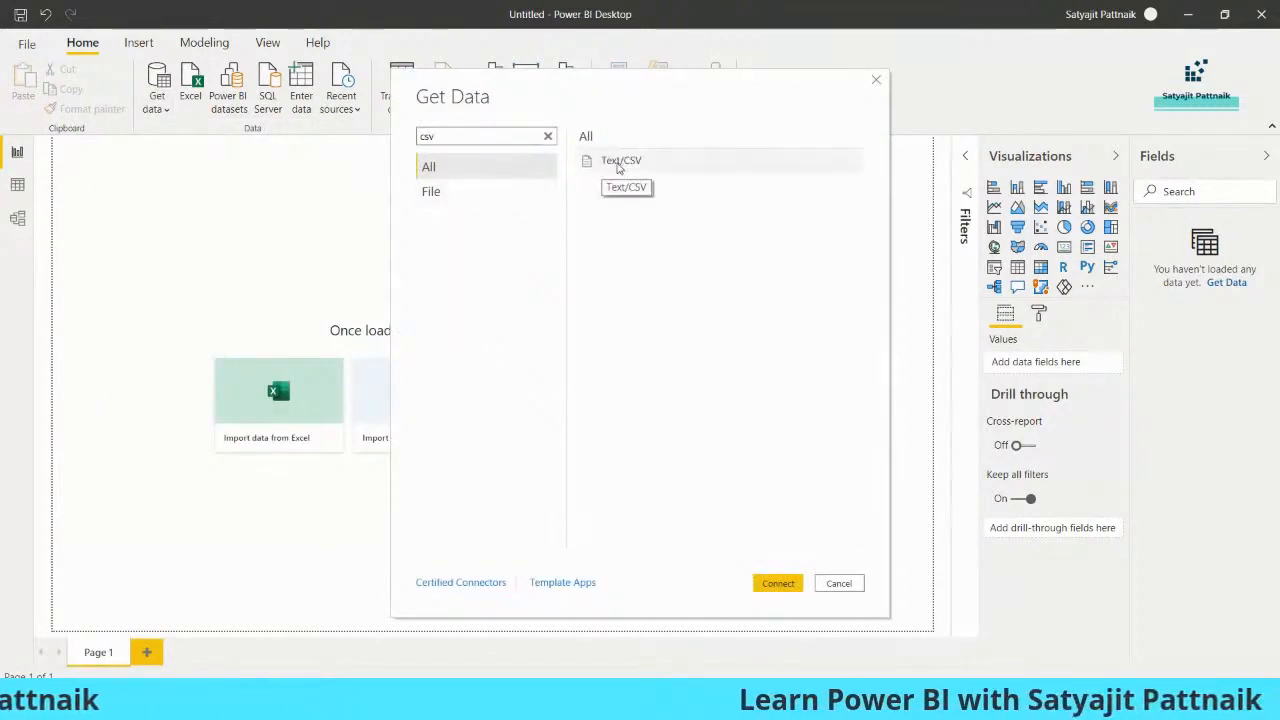
left_click(613, 162)
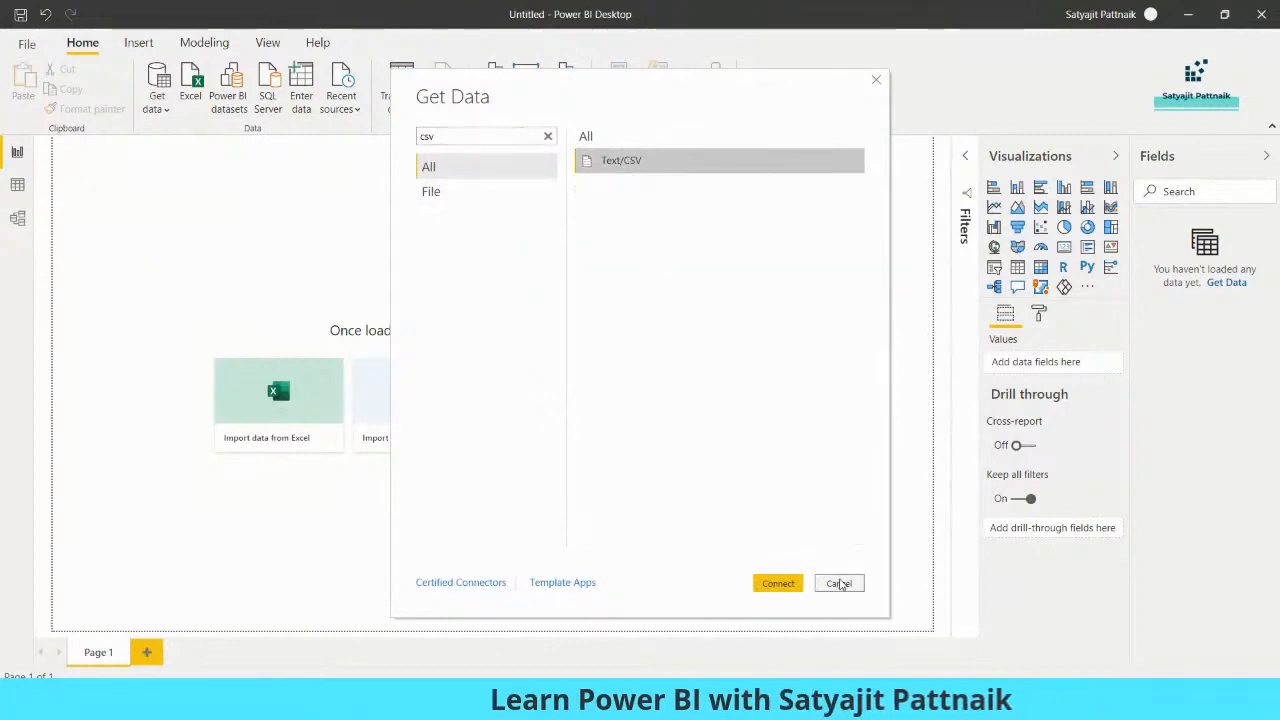
left_click(838, 583)
- Open the Churn_Modelling file with the file filter set to All Files (*.*)
left_click(197, 95)
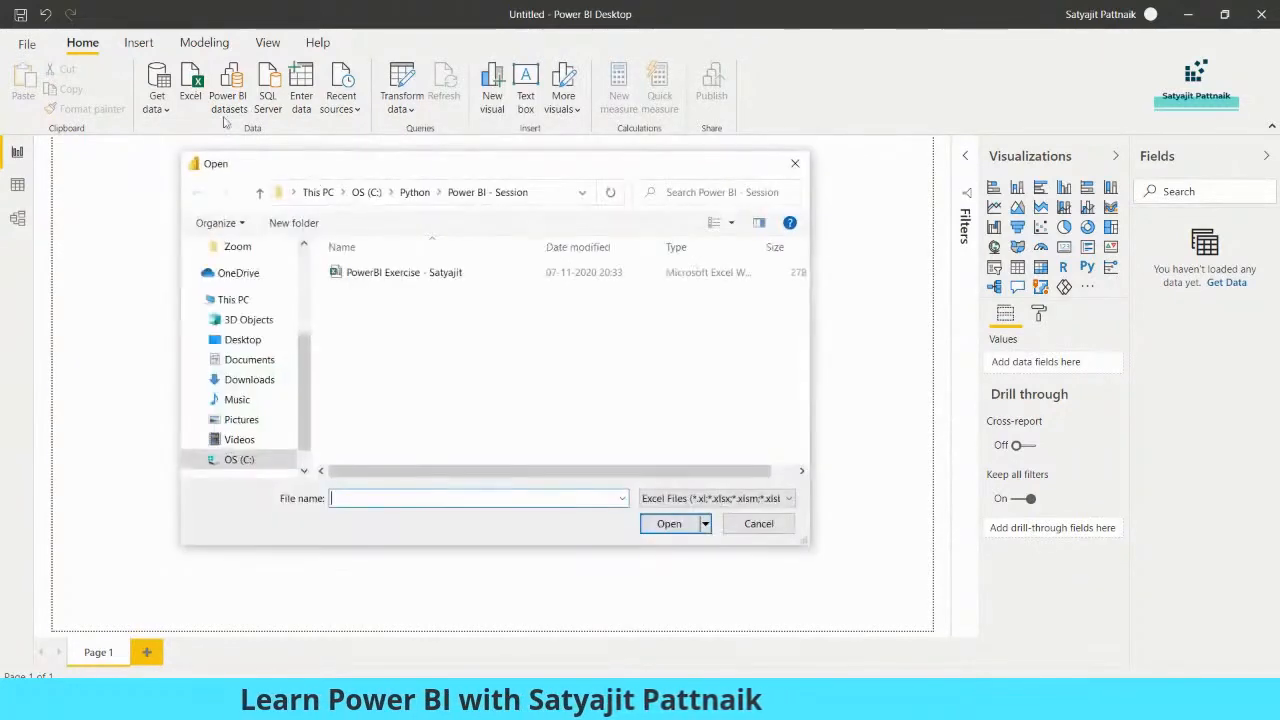
left_click(760, 498)
left_click(712, 532)
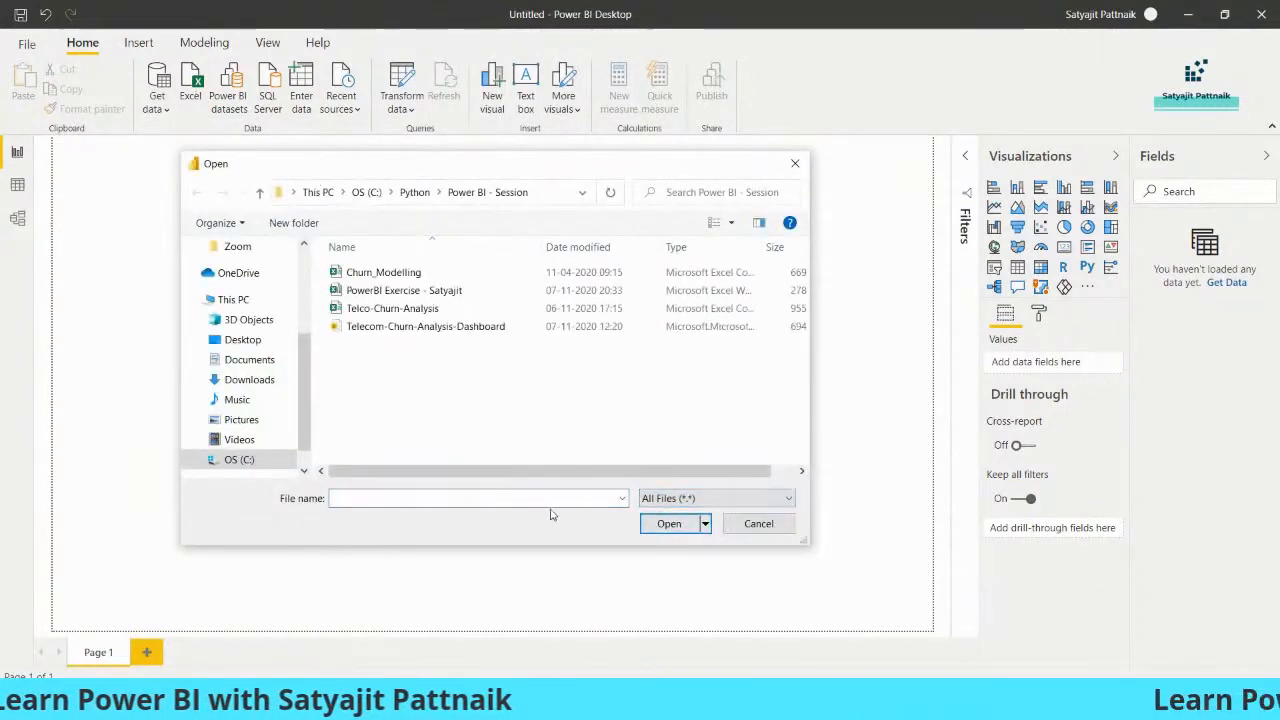
double_click(389, 277)
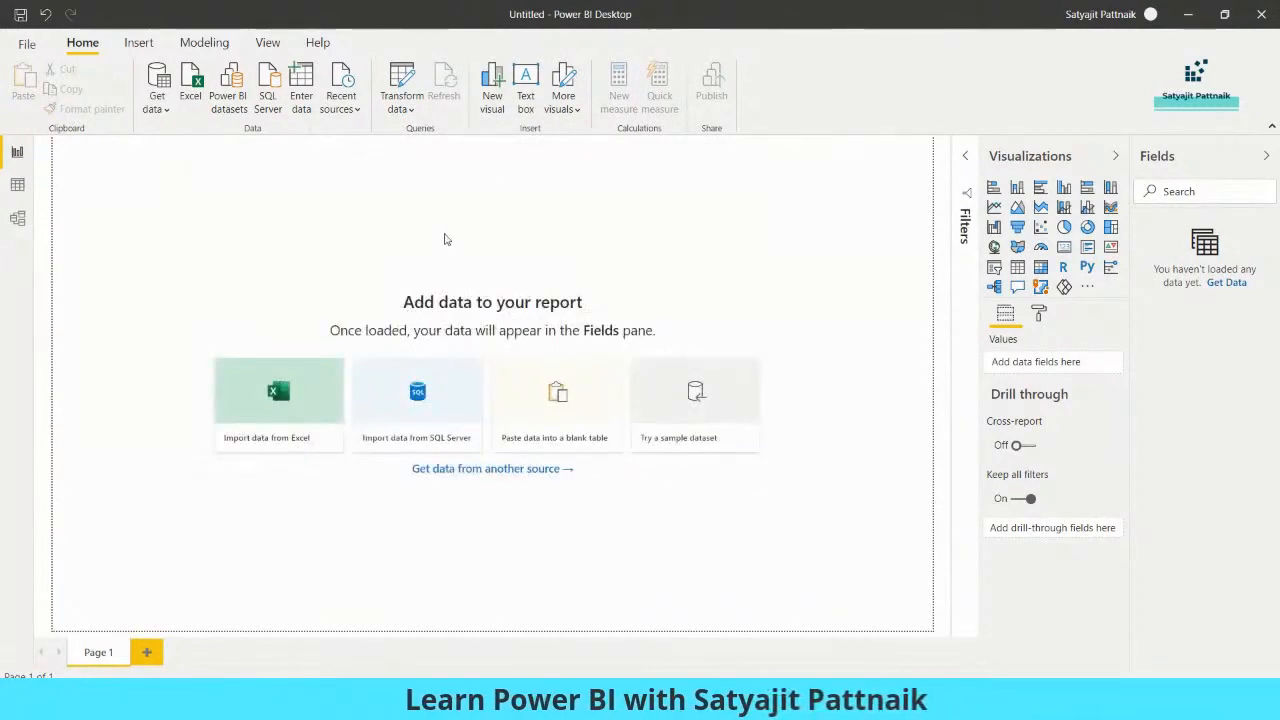
- Review the Churn_Modelling.csv preview and load the data into the report
left_click_drag(575, 90, 366, 80)
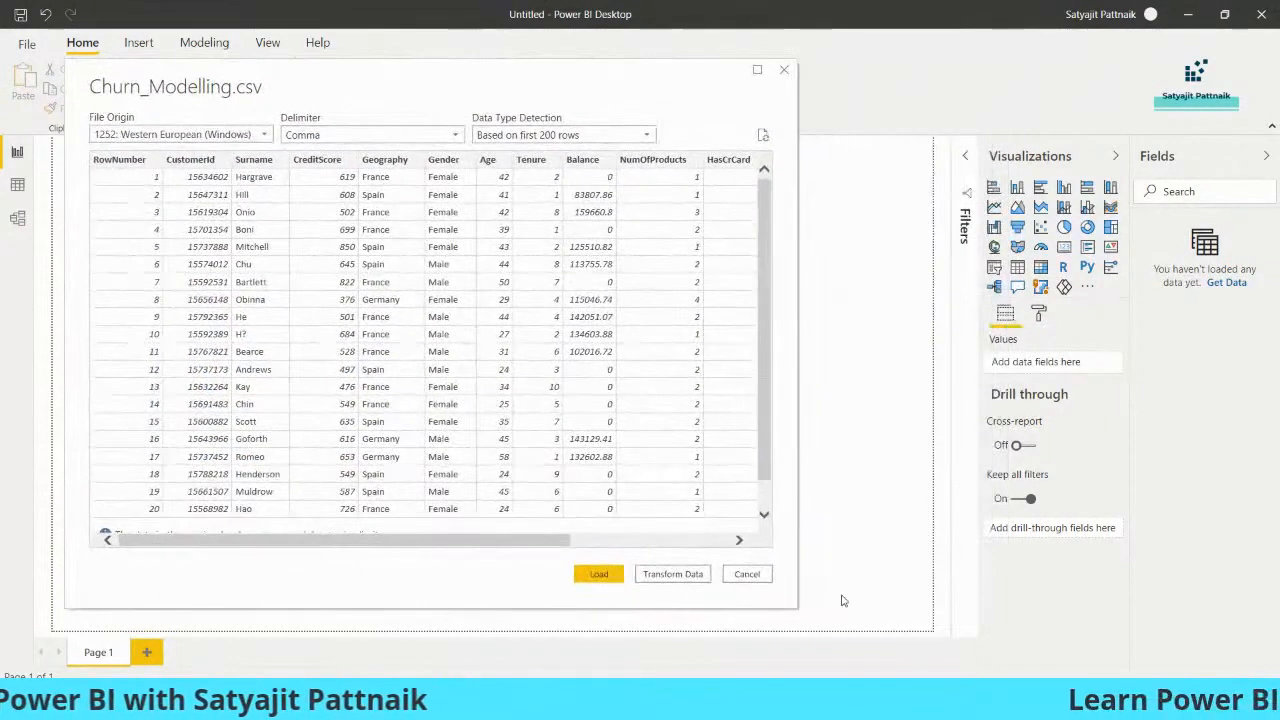
left_click_drag(679, 78, 811, 80)
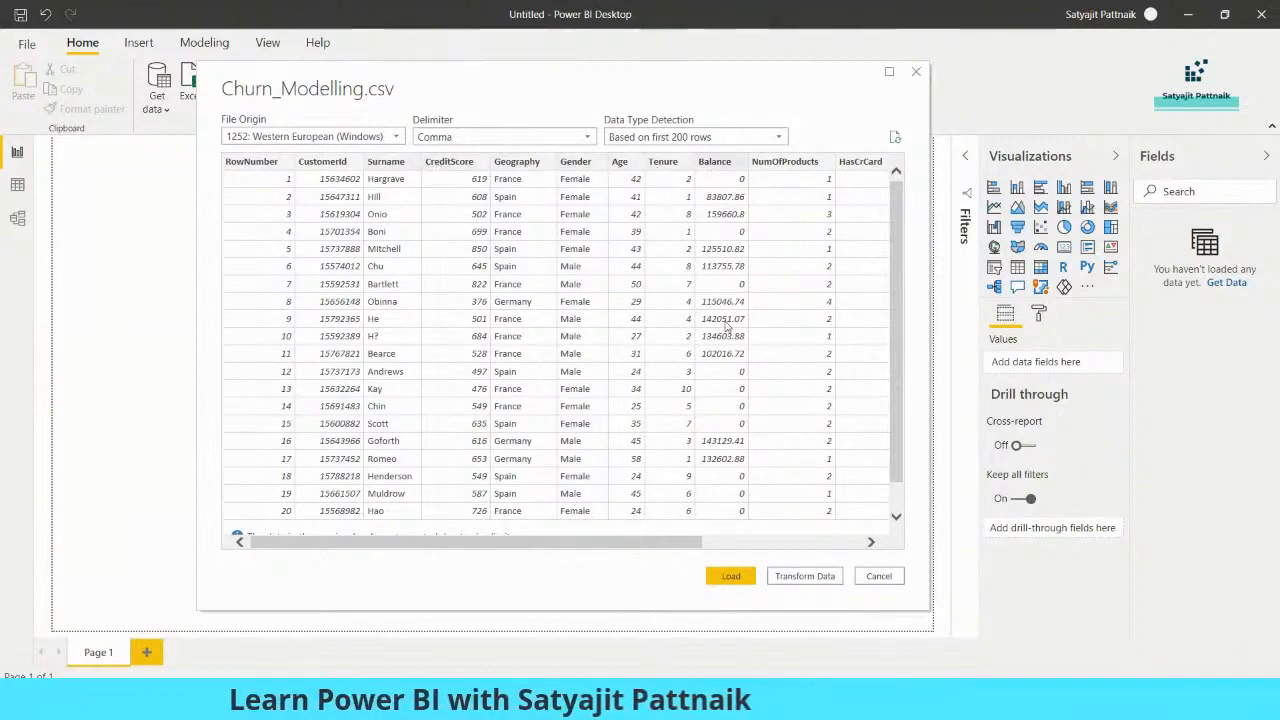
left_click_drag(643, 551, 441, 537)
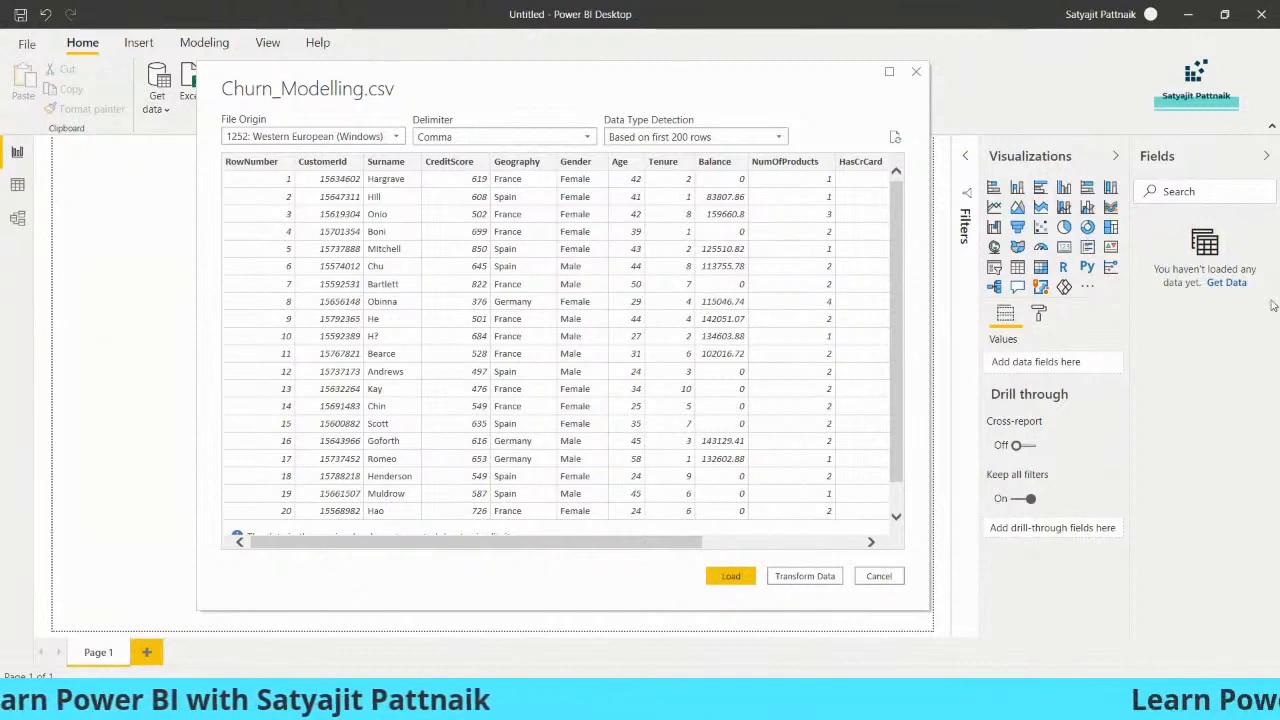
left_click(730, 576)
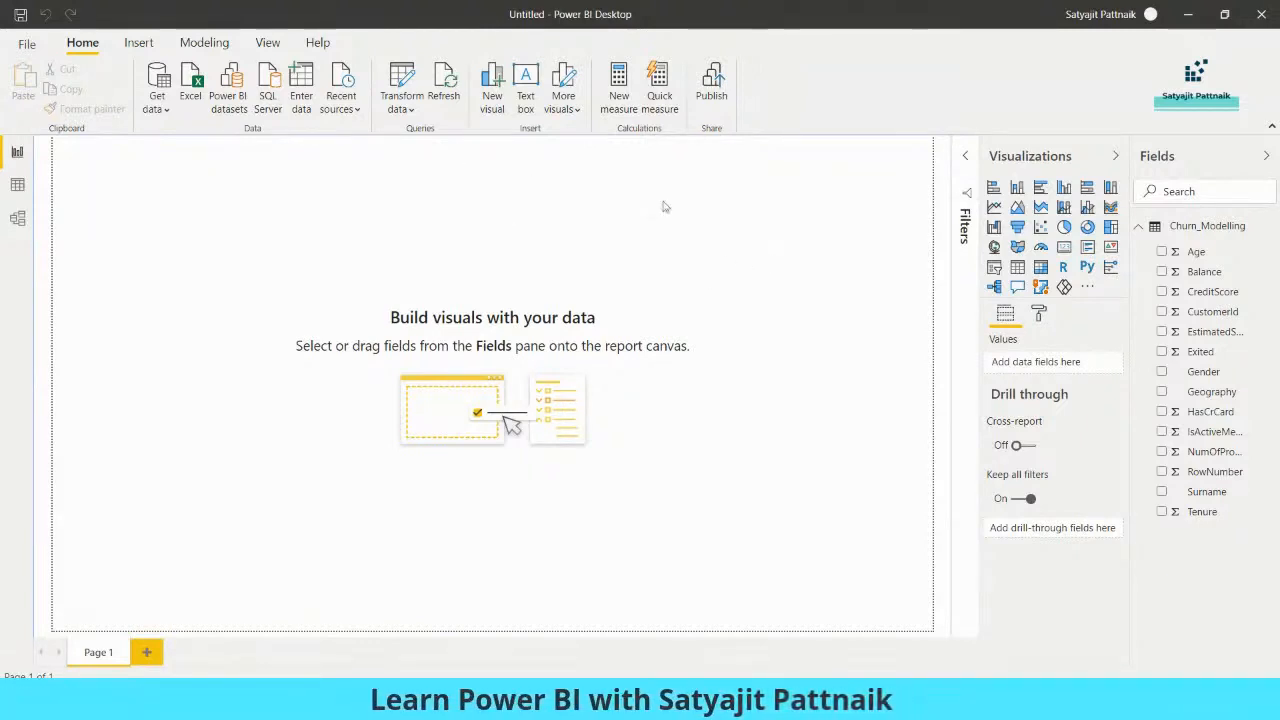
left_click(402, 100)
- Delete the Churn_Modelling table from the Fields pane and confirm
left_click(578, 396)
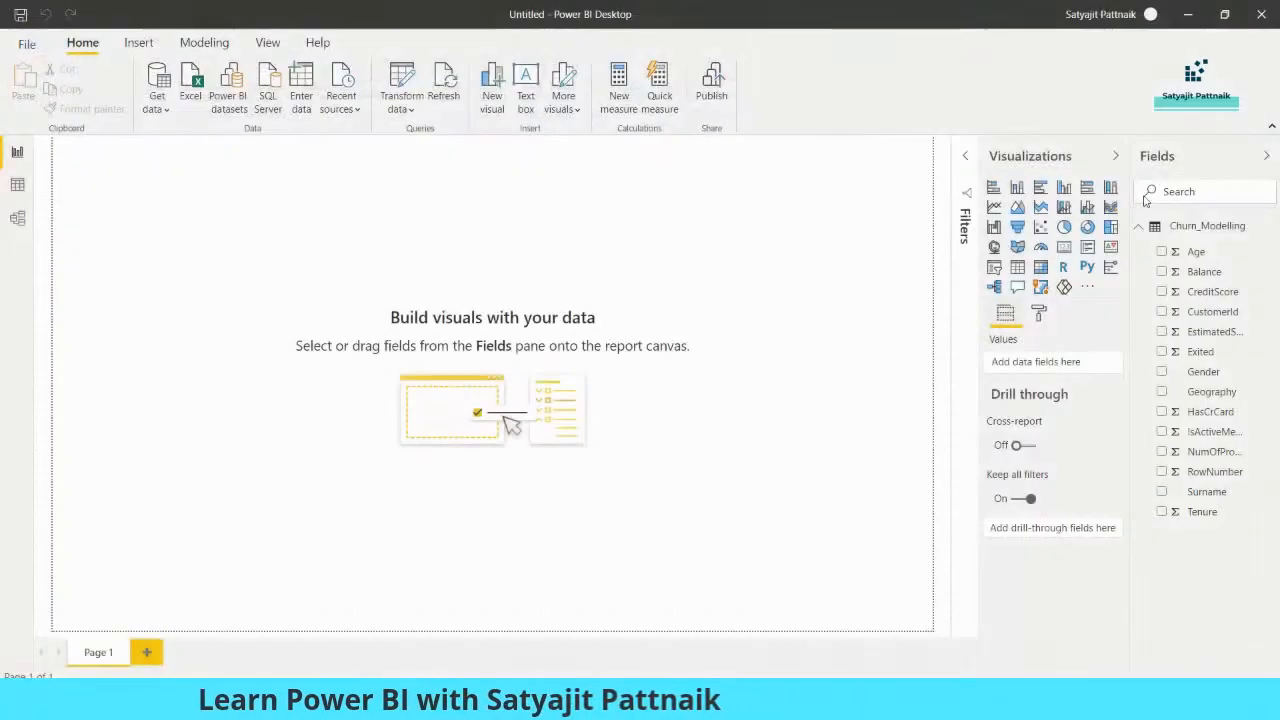
right_click(1195, 230)
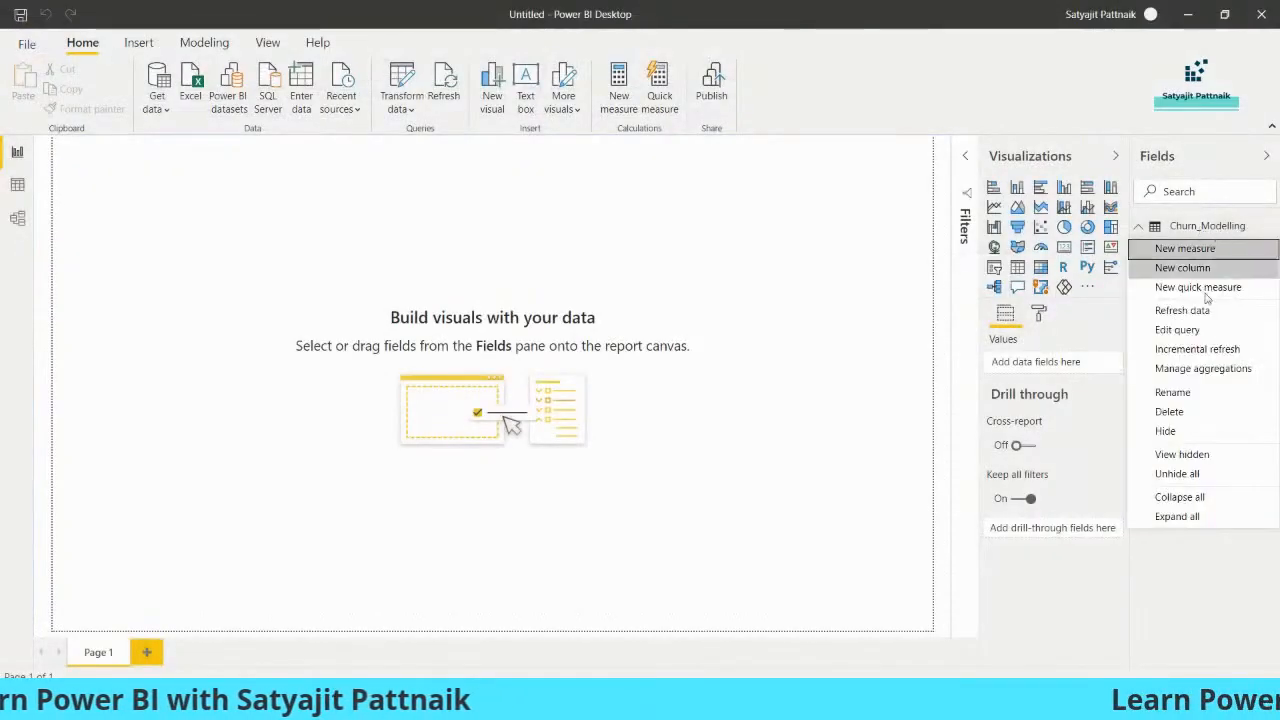
key("Escape")
left_click(705, 377)
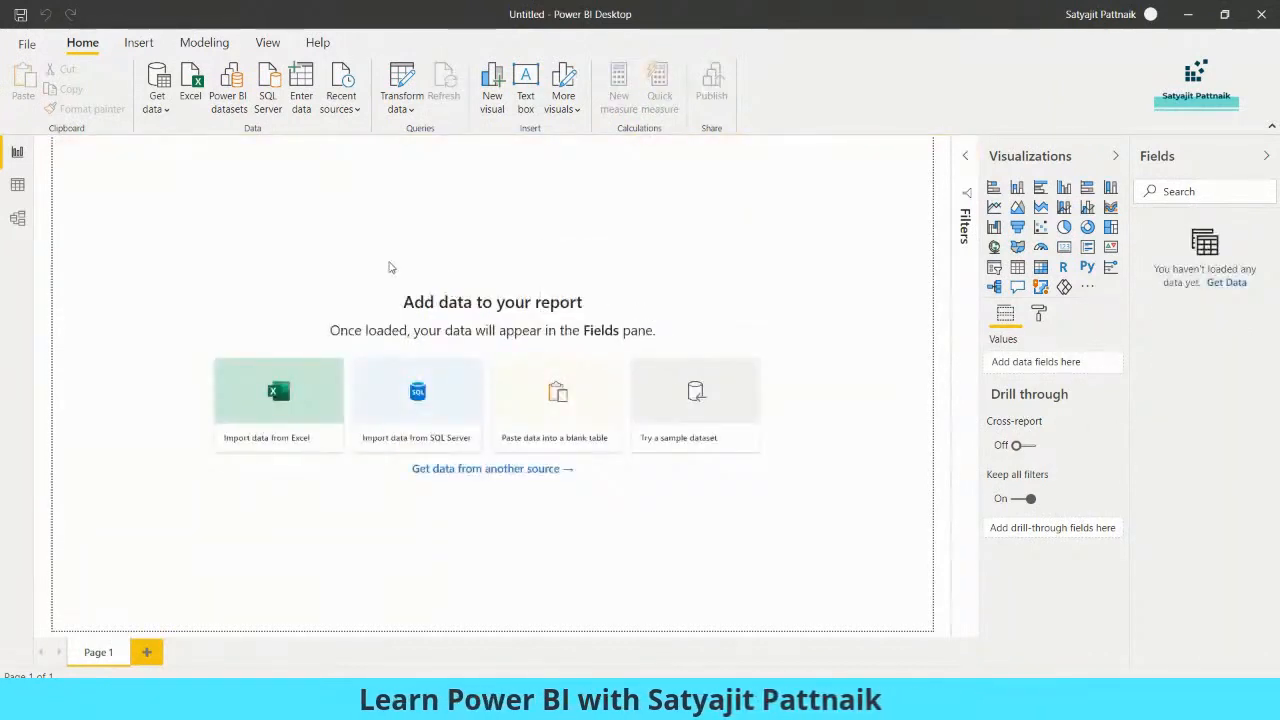
- Open Churn_Modelling.csv from the Power BI - Session folder using the All Files (*.*) filter
left_click(190, 88)
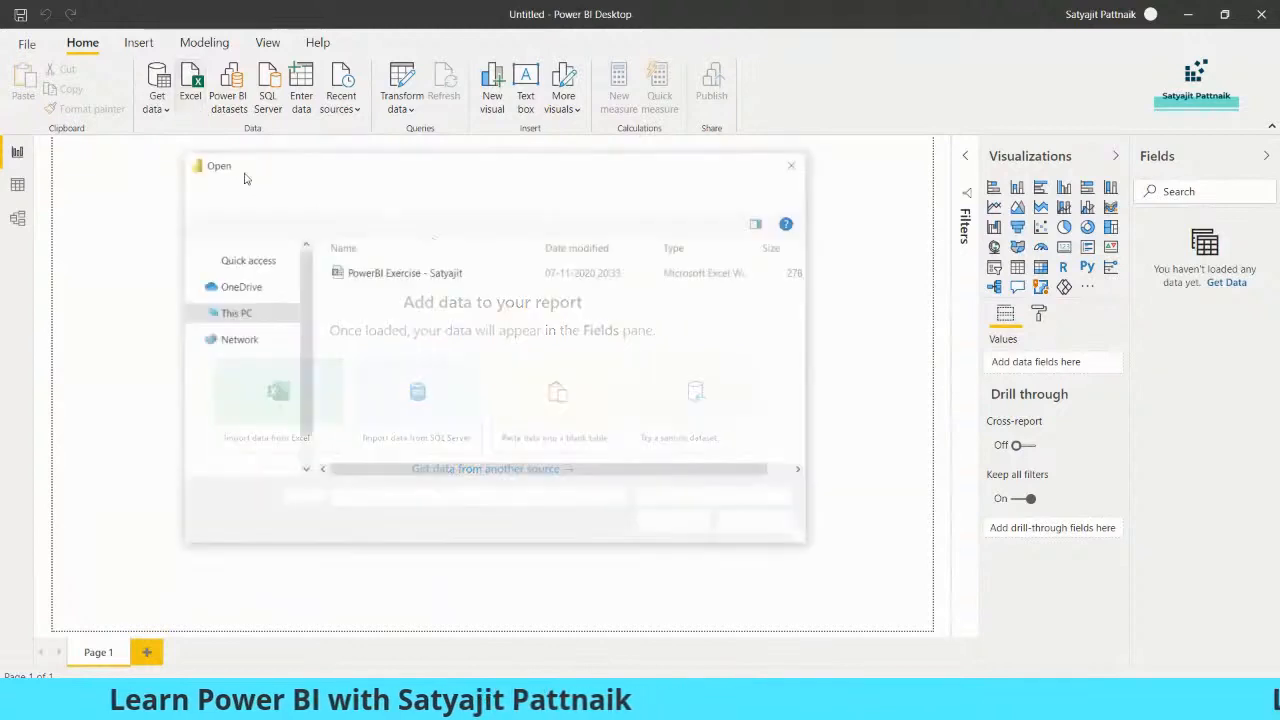
left_click(715, 498)
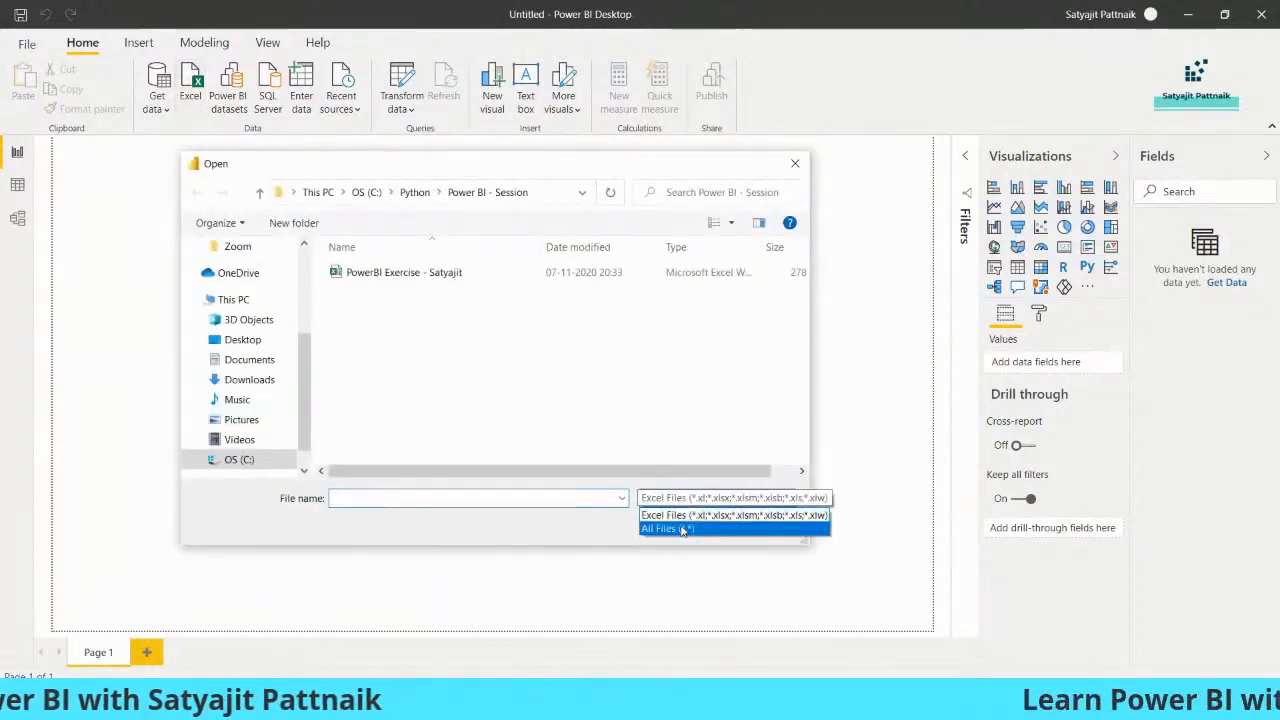
left_click(665, 528)
left_click(408, 274)
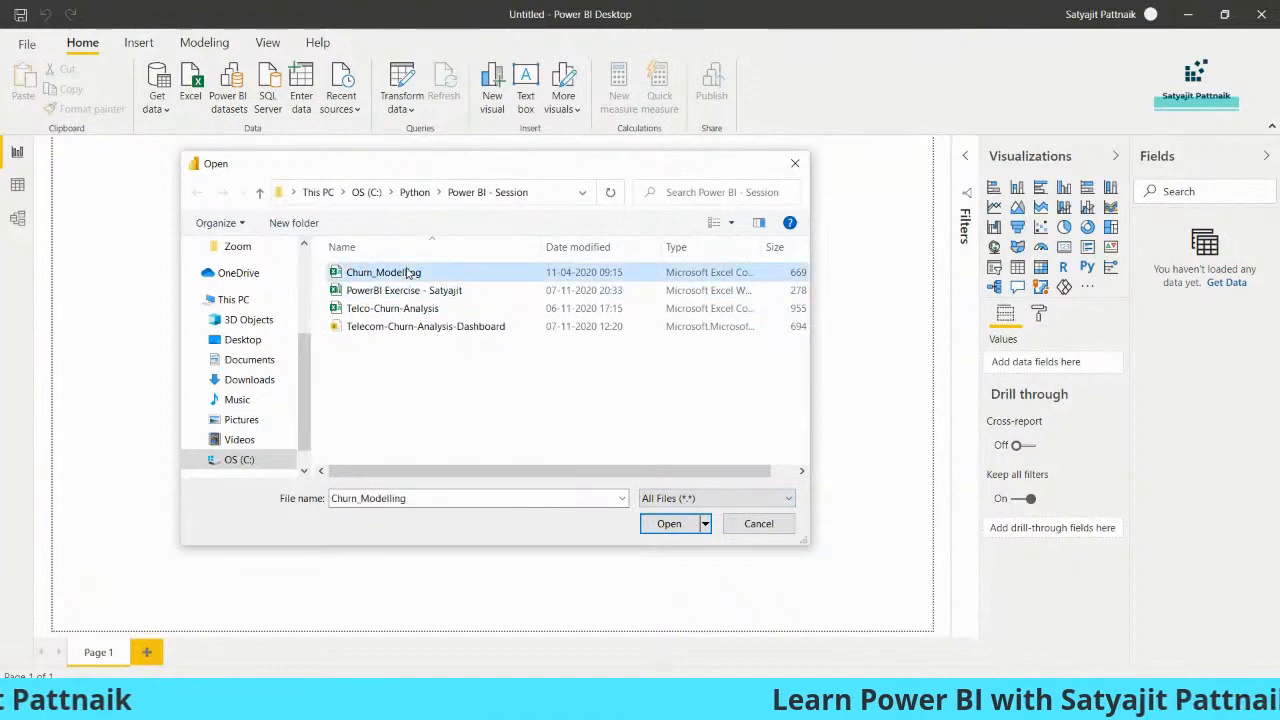
double_click(431, 280)
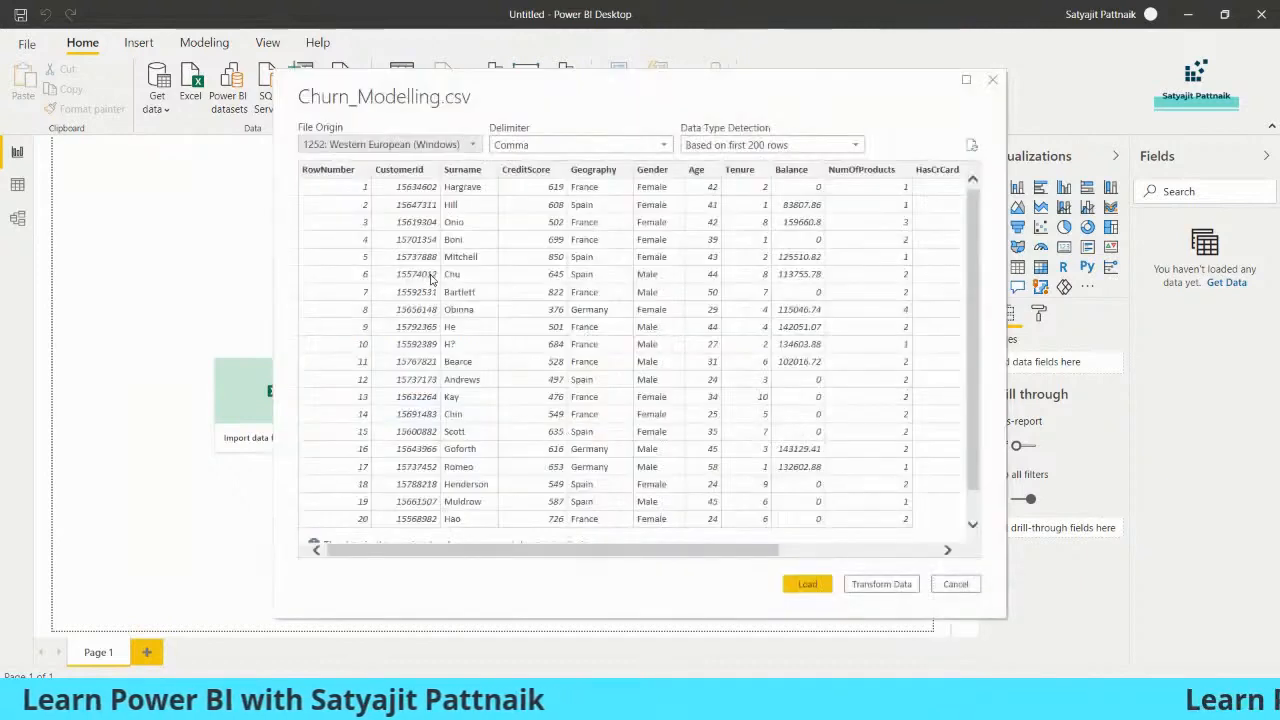
- Choose Transform Data in the Churn_Modelling.csv preview to open Power Query Editor
left_click(882, 588)
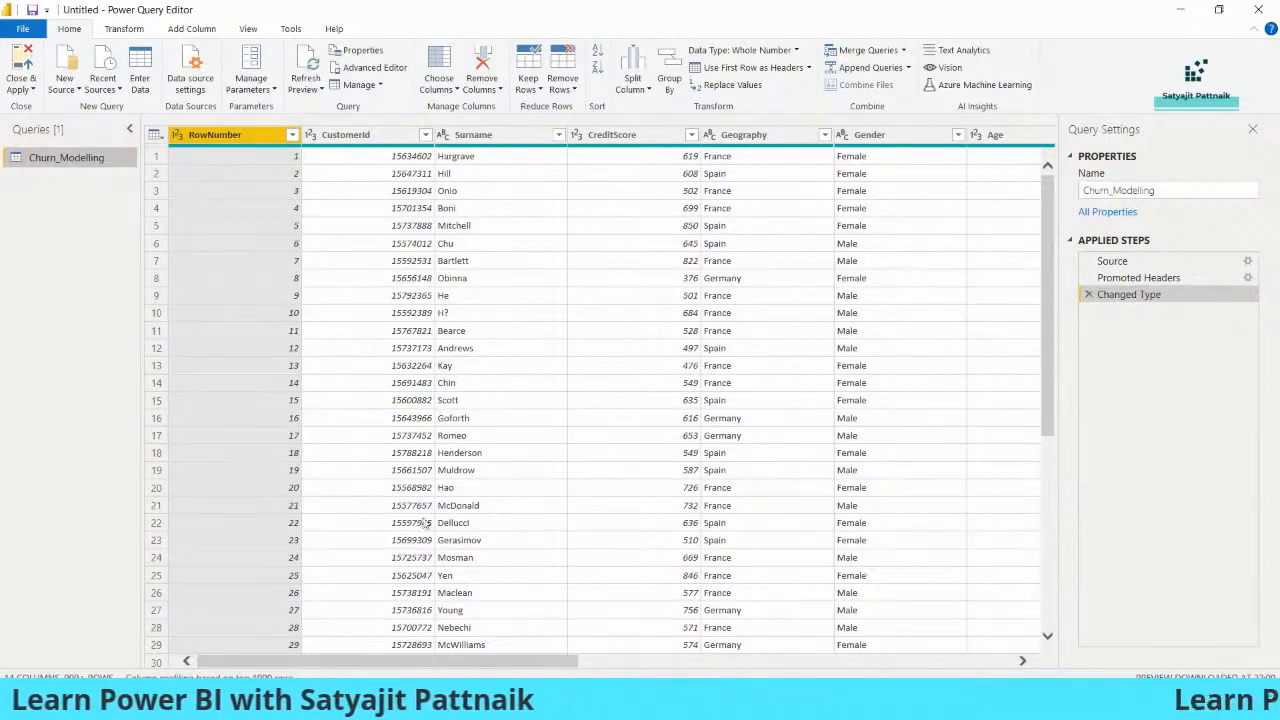
left_click_drag(122, 331, 120, 332)
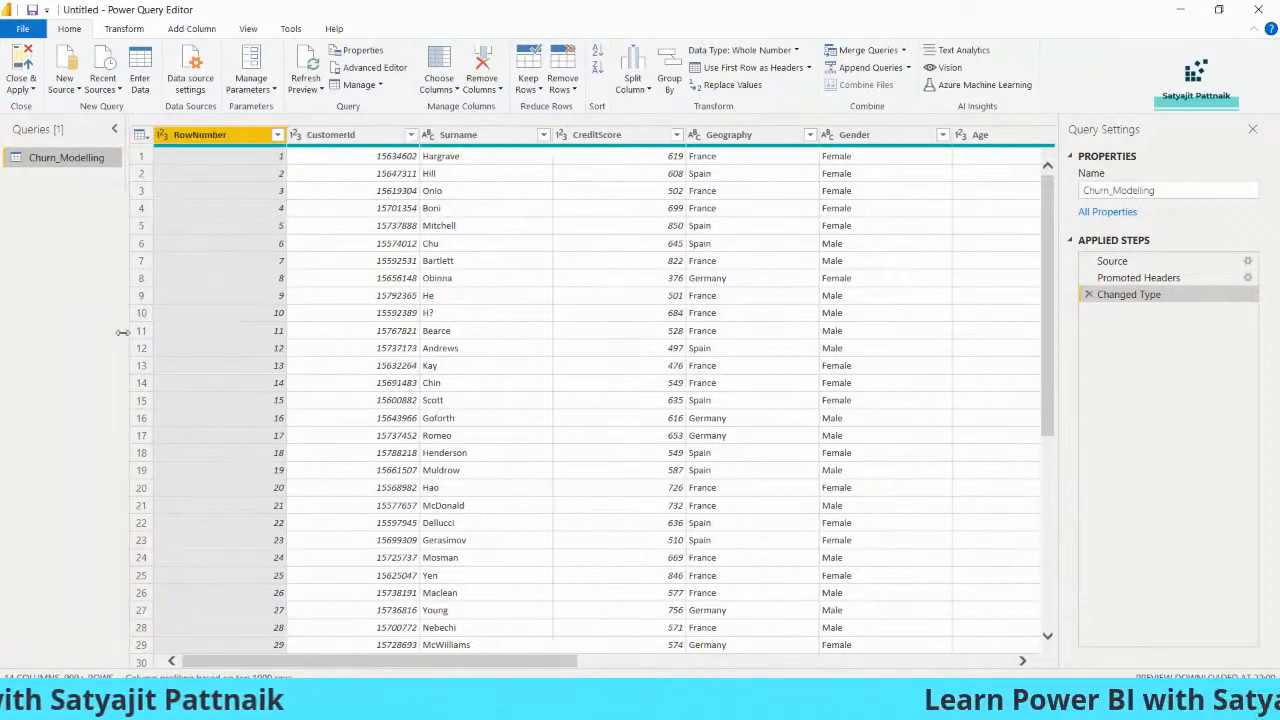
left_click(460, 137)
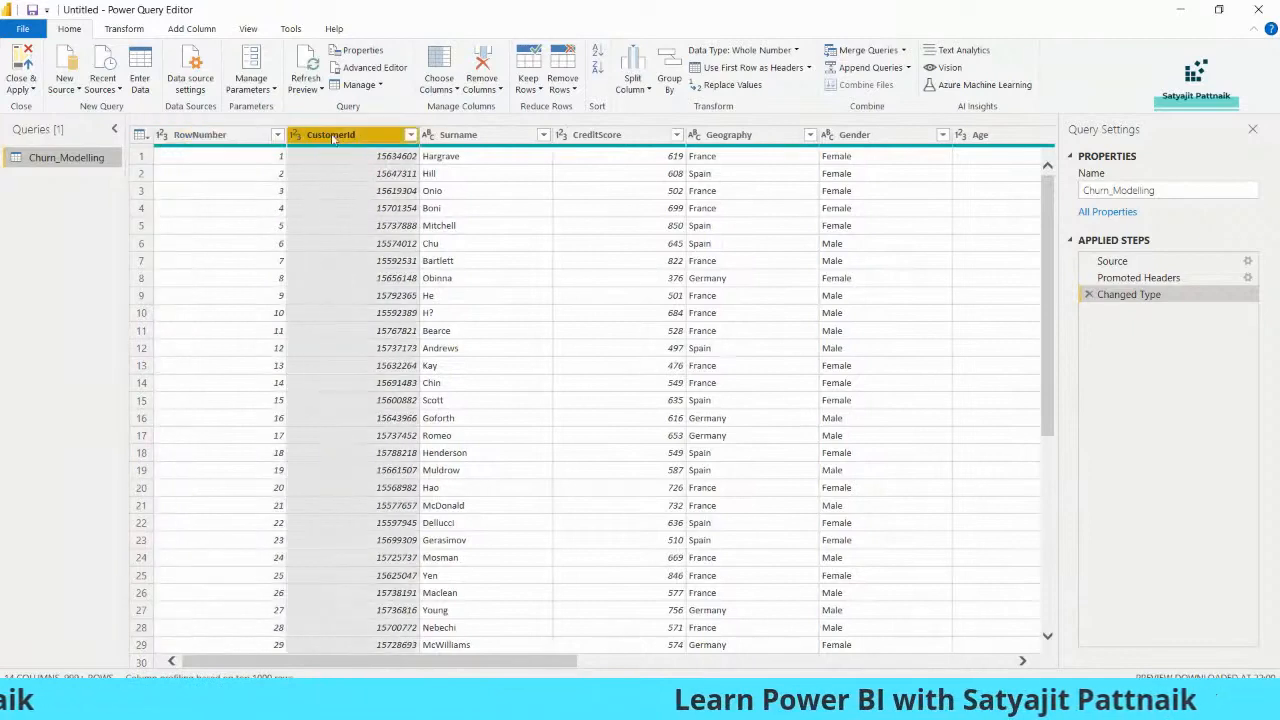
left_click(597, 135)
left_click(729, 135)
left_click(855, 135)
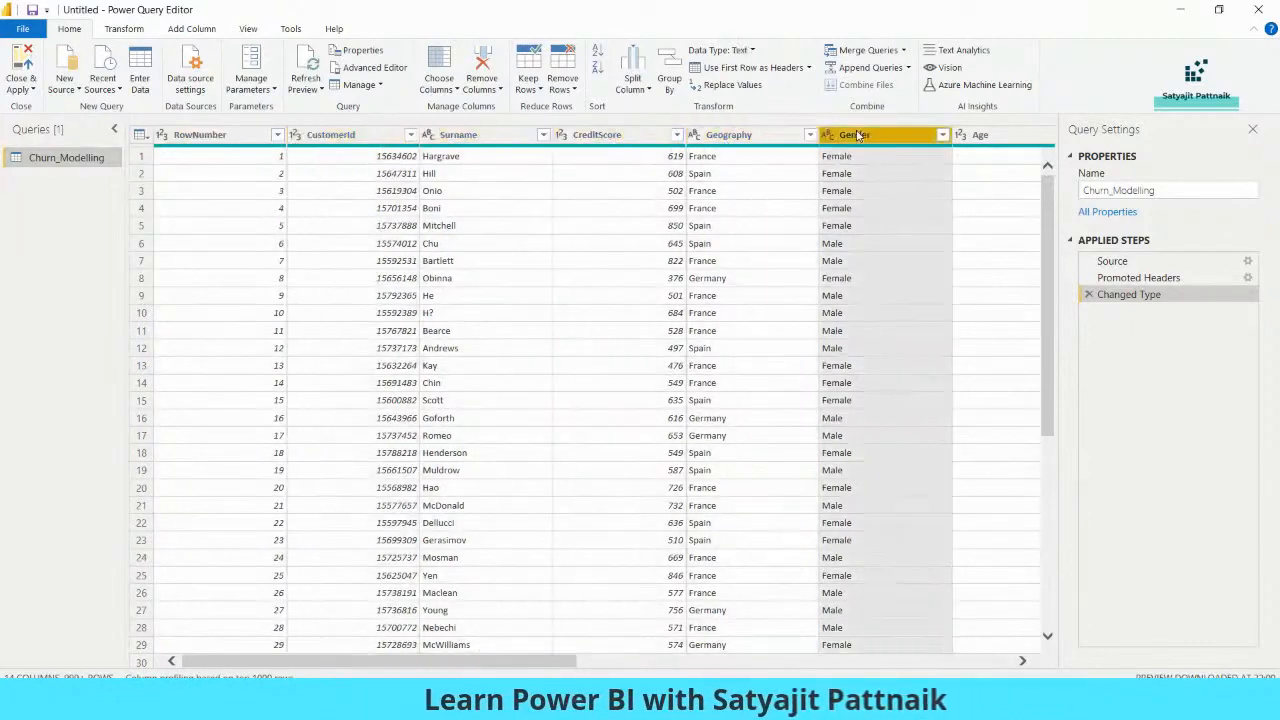
left_click(1003, 137)
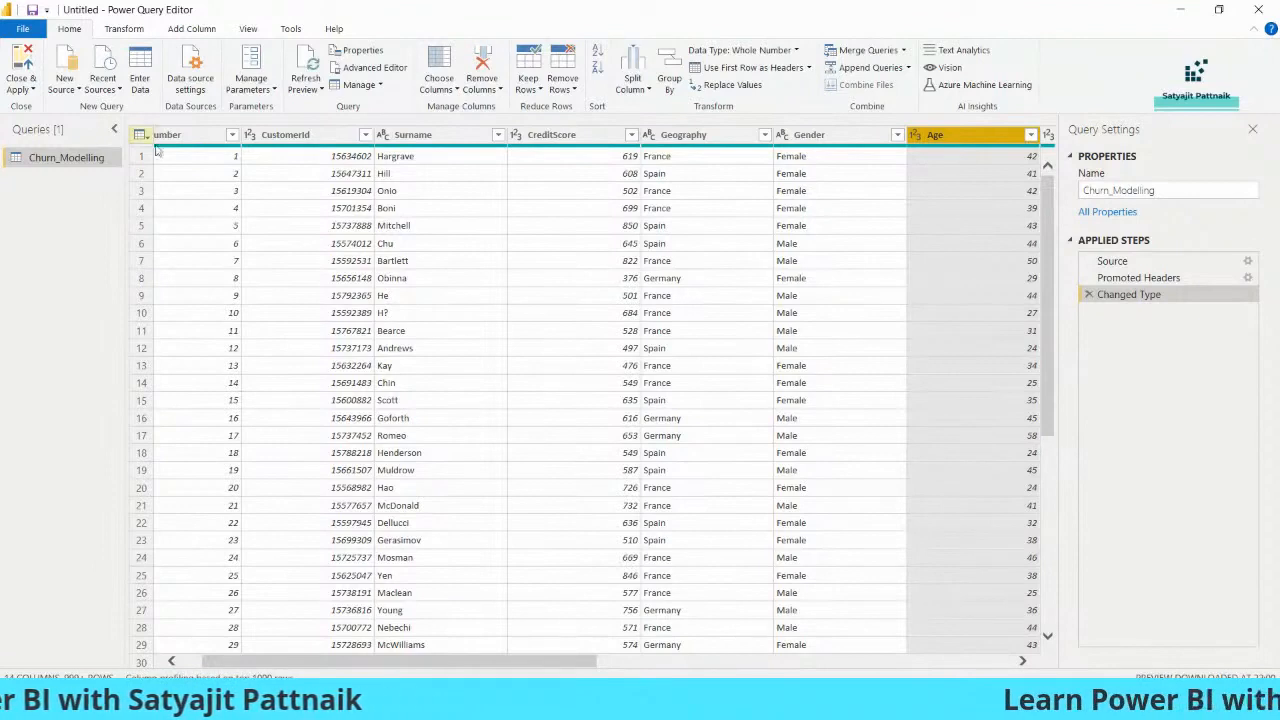
left_click_drag(304, 662, 635, 668)
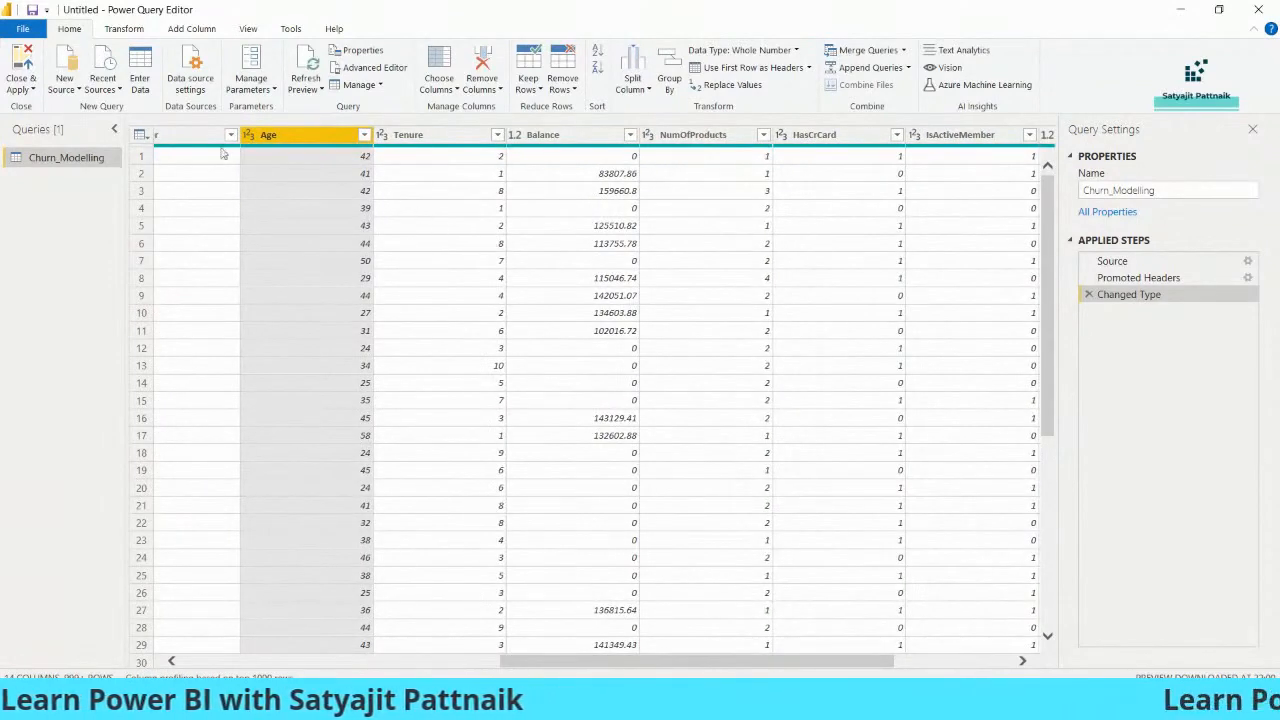
left_click(20, 88)
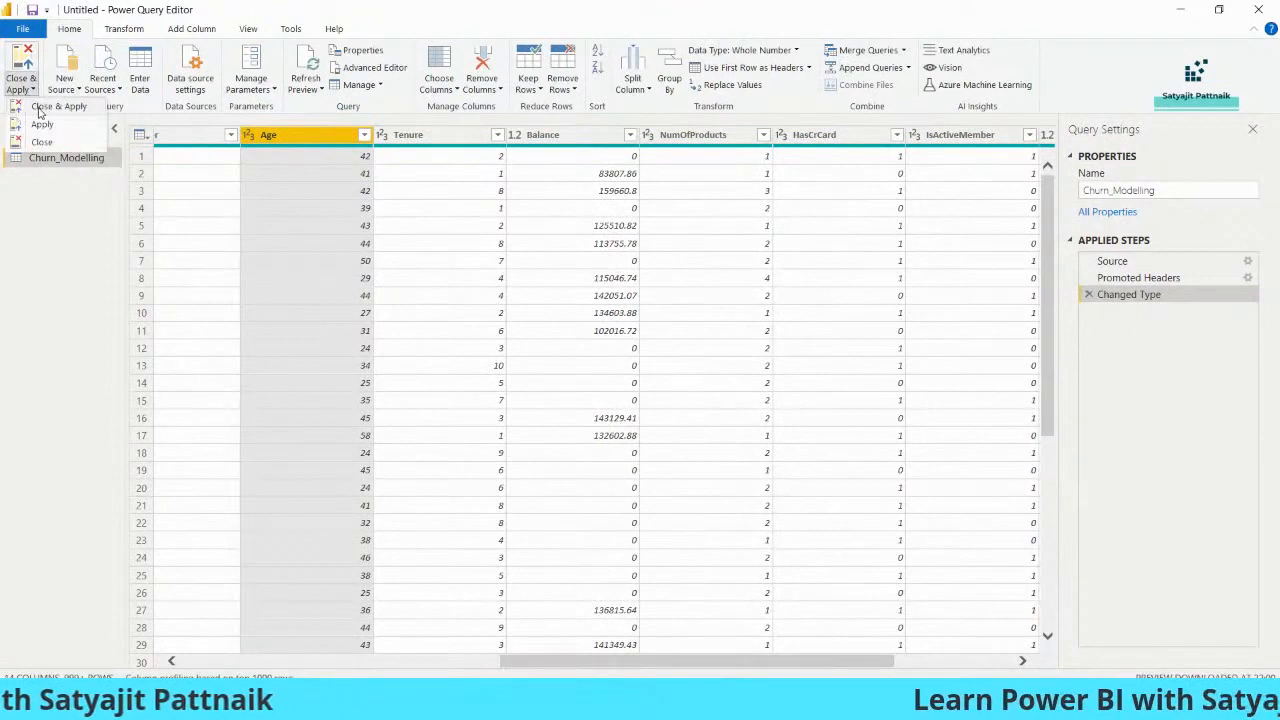
left_click(40, 237)
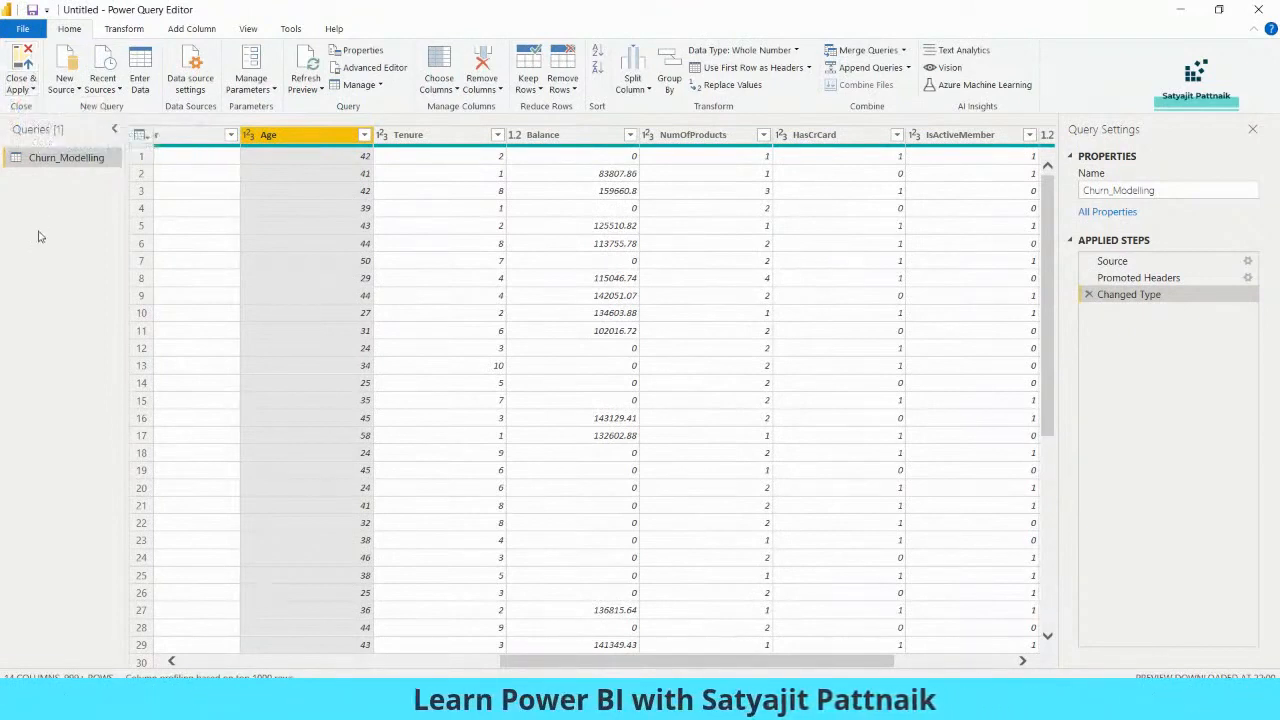
left_click_drag(513, 661, 193, 661)
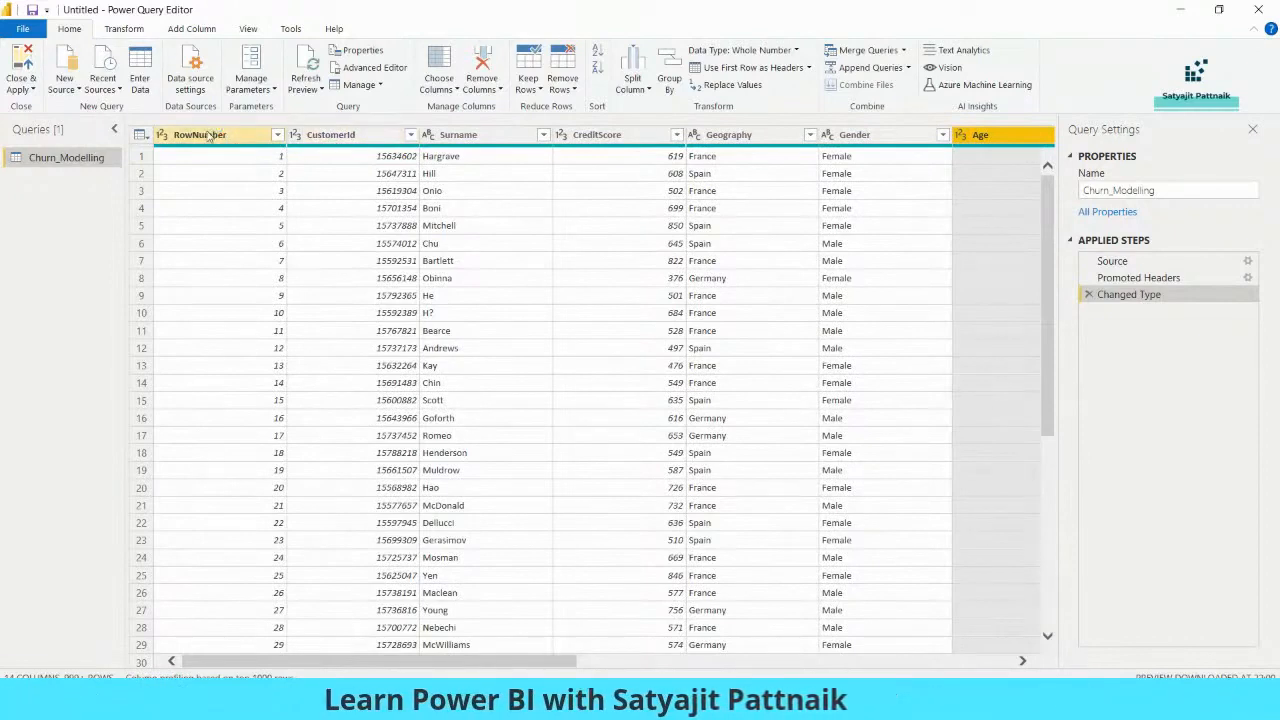
- Multi-select the RowNumber, Surname and CustomerId headers, then clear the selection
left_click(262, 136)
left_click(490, 137, "ctrl")
left_click(350, 136, "ctrl")
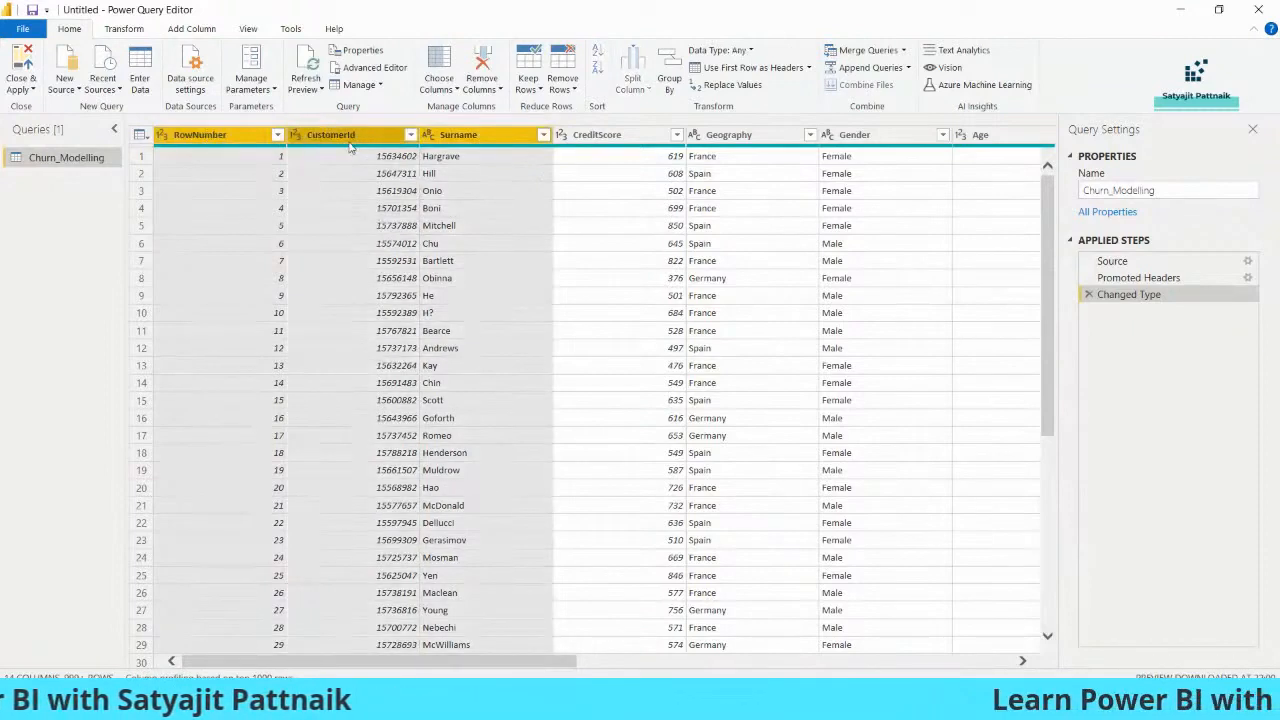
right_click(351, 139)
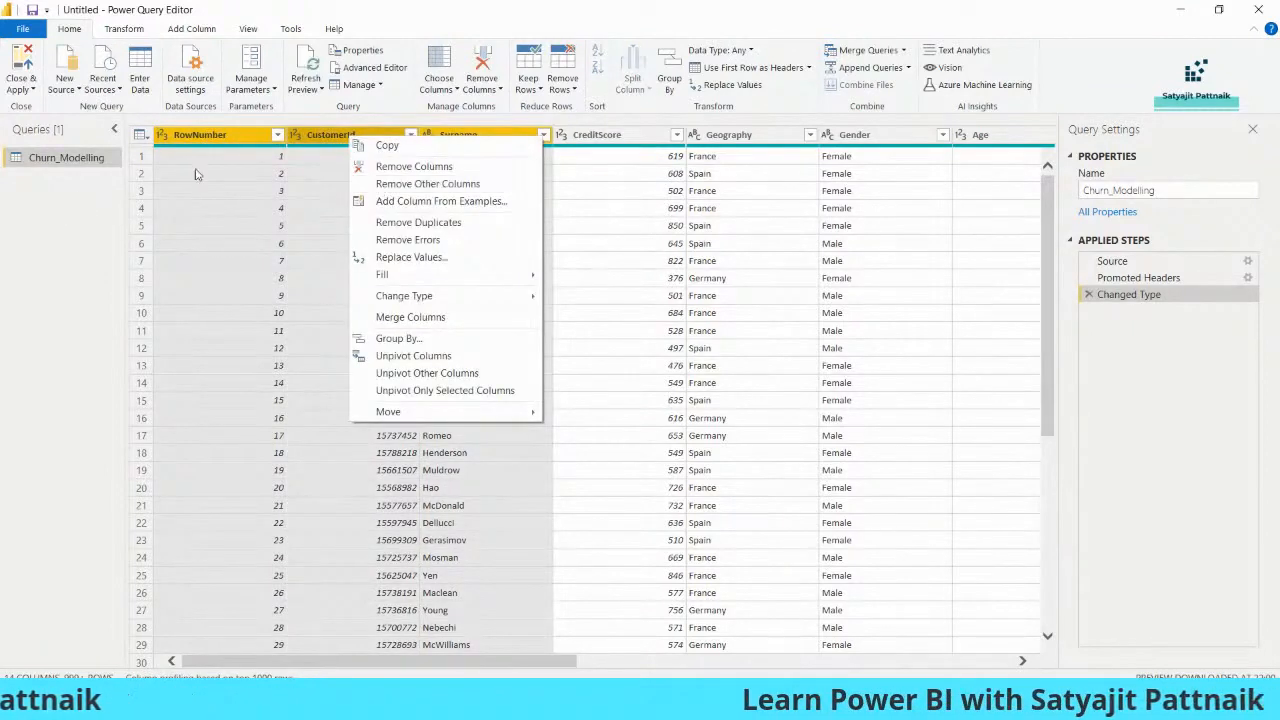
left_click(84, 201)
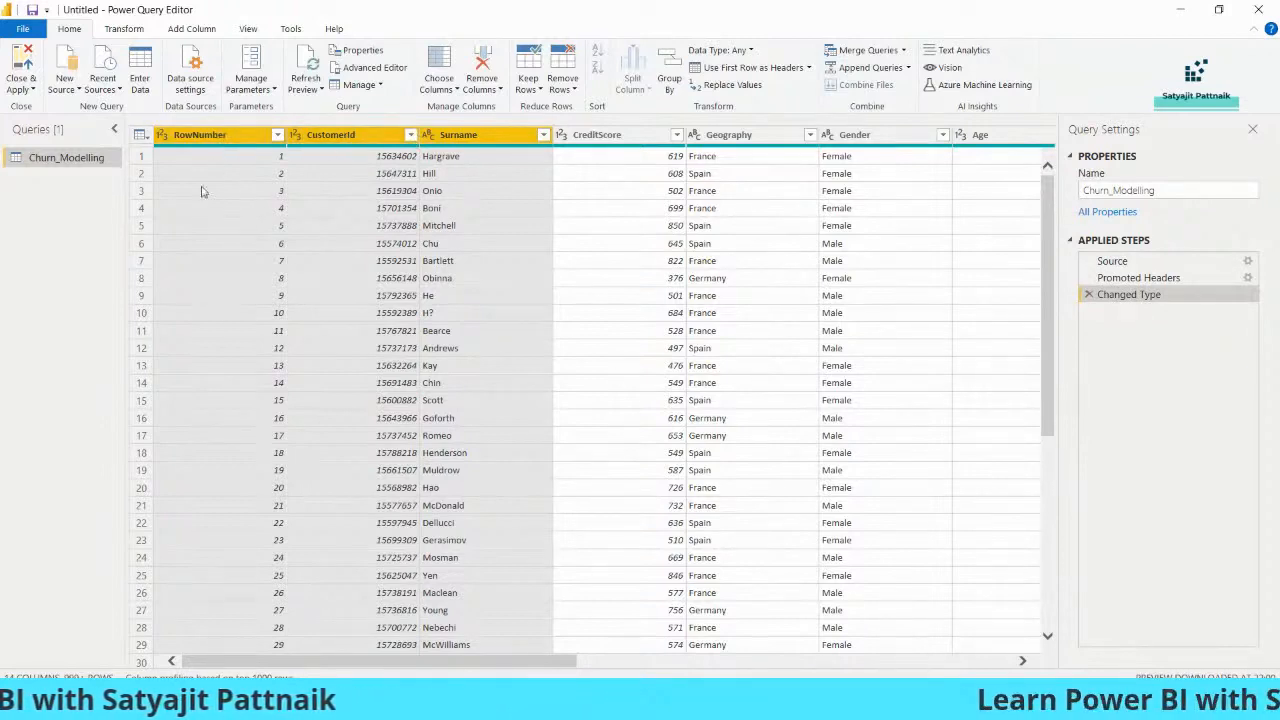
left_click(592, 191)
left_click(450, 278)
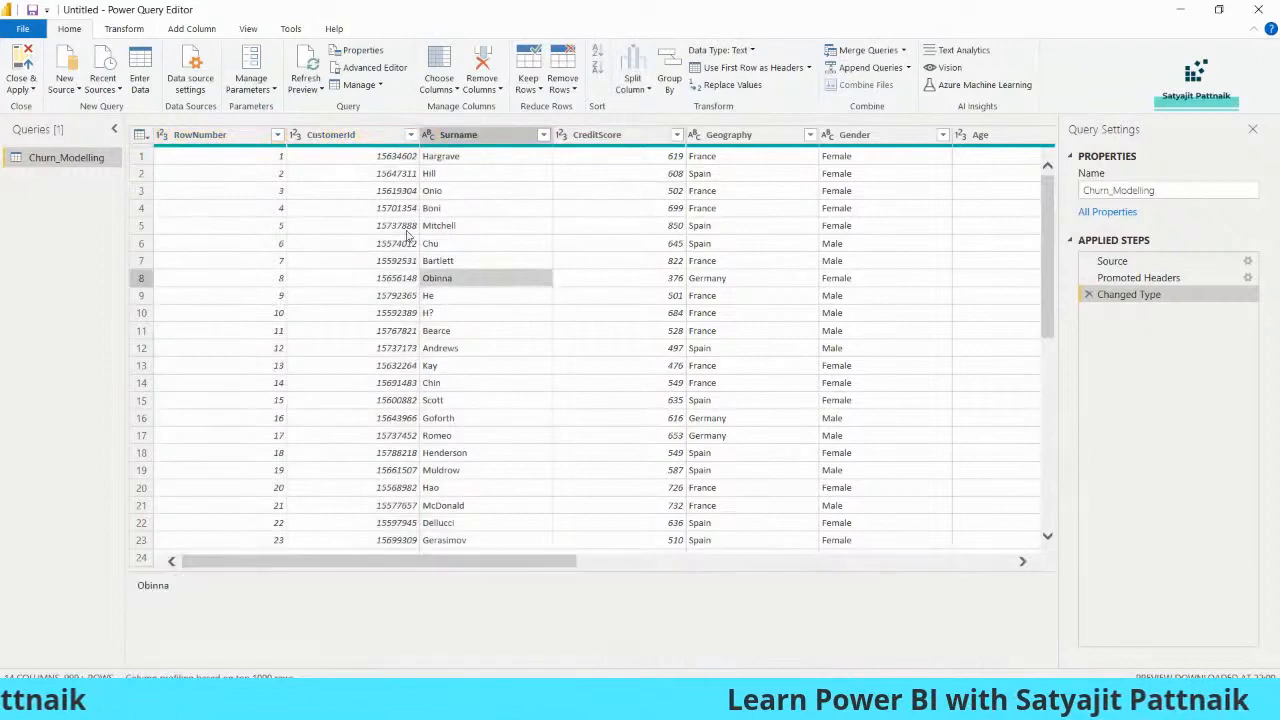
- Reselect RowNumber, CustomerId and Surname and remove those three columns
left_click(218, 136)
left_click(340, 136, "shift")
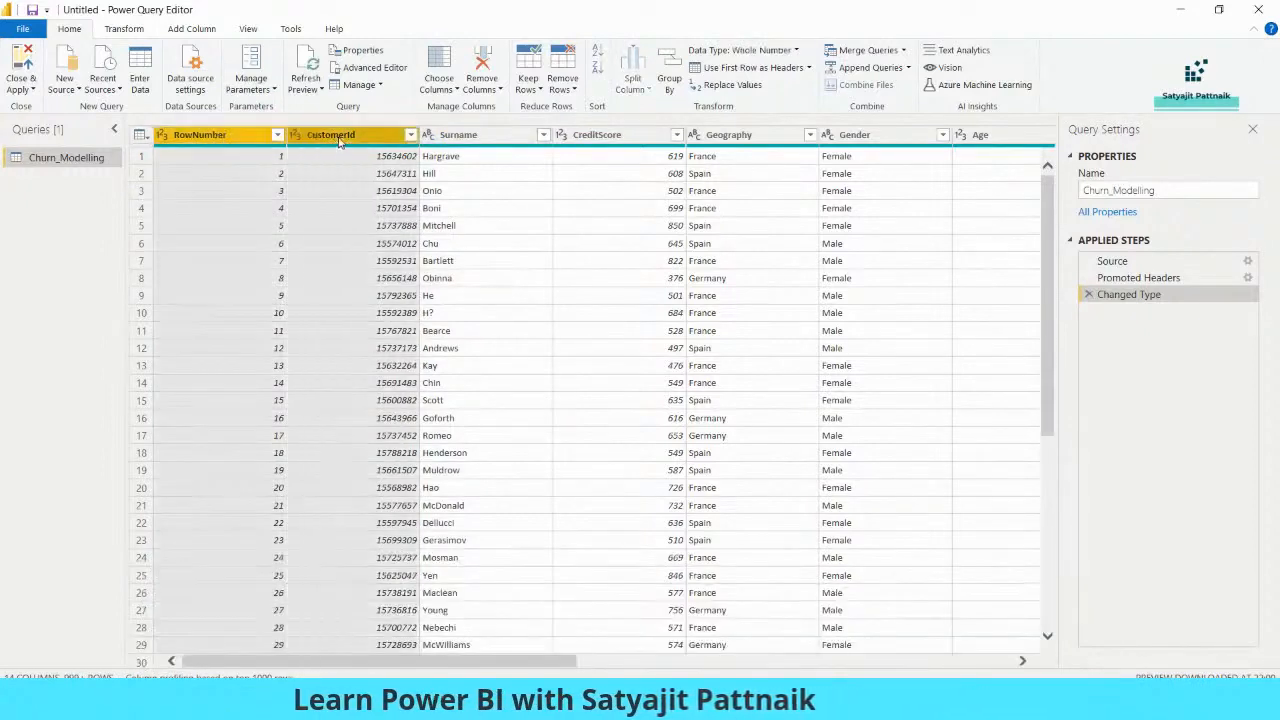
left_click(483, 138, "shift")
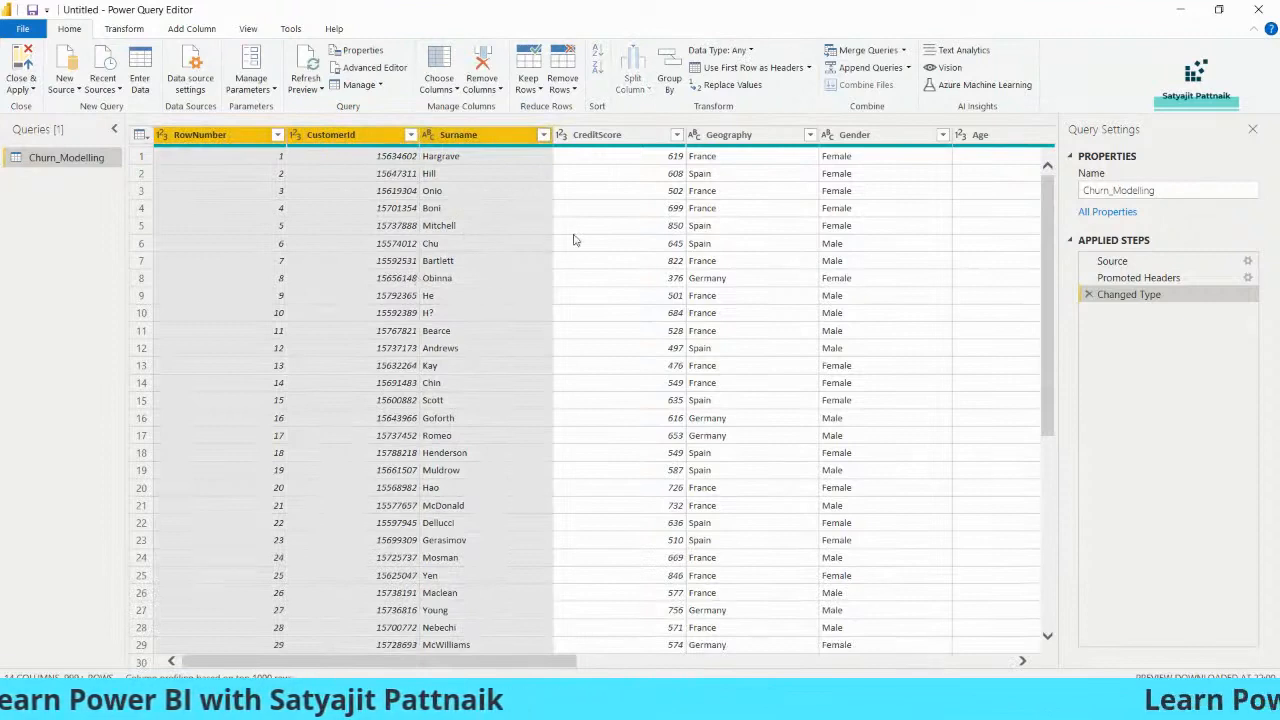
left_click(440, 88)
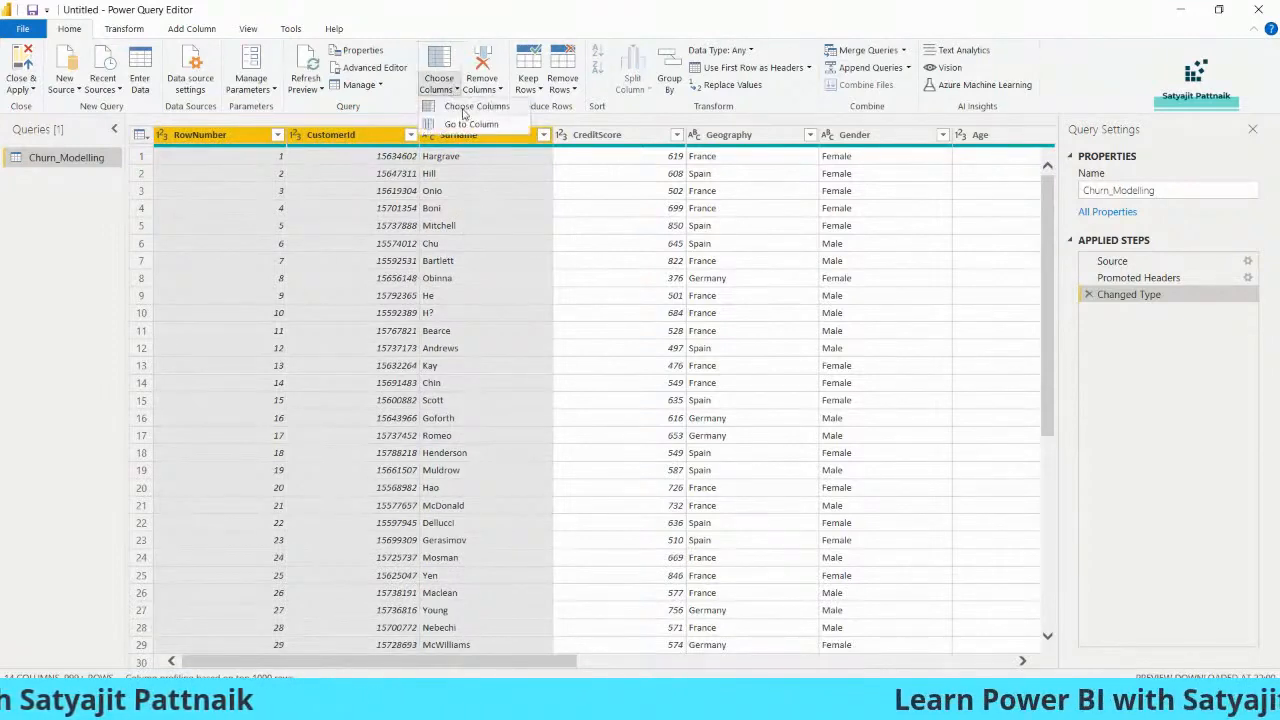
left_click(420, 197)
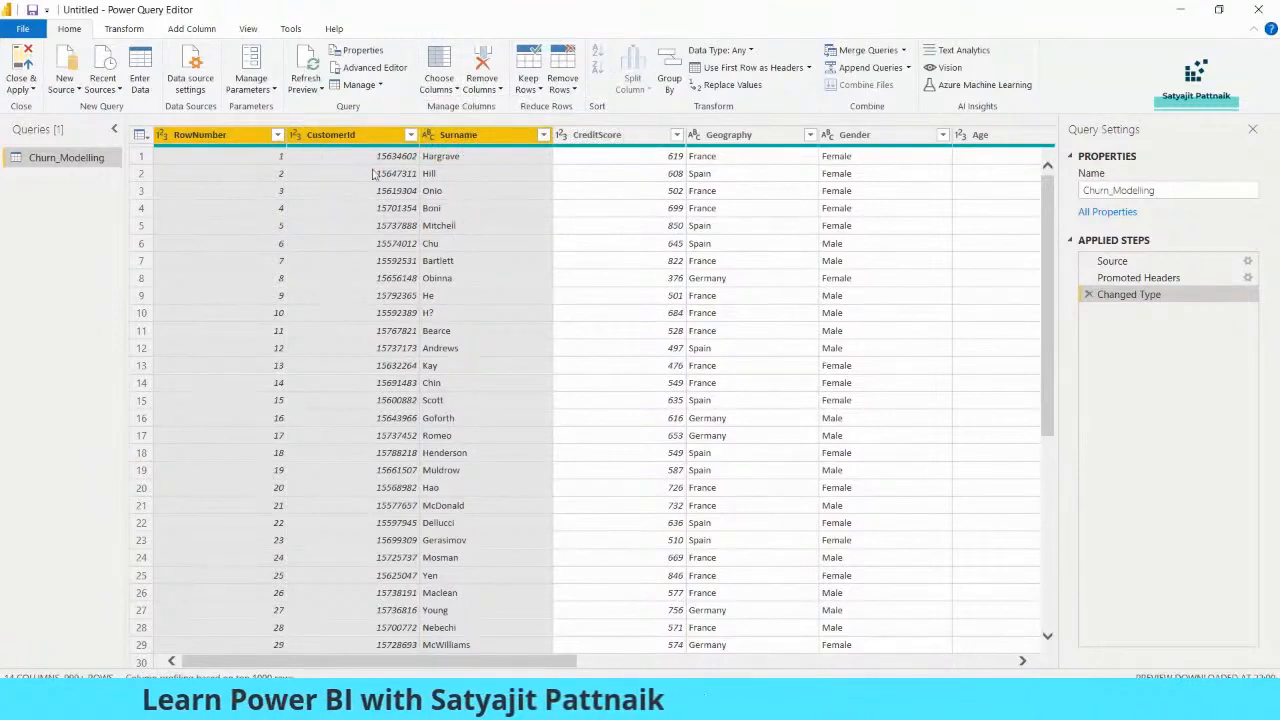
right_click(342, 139)
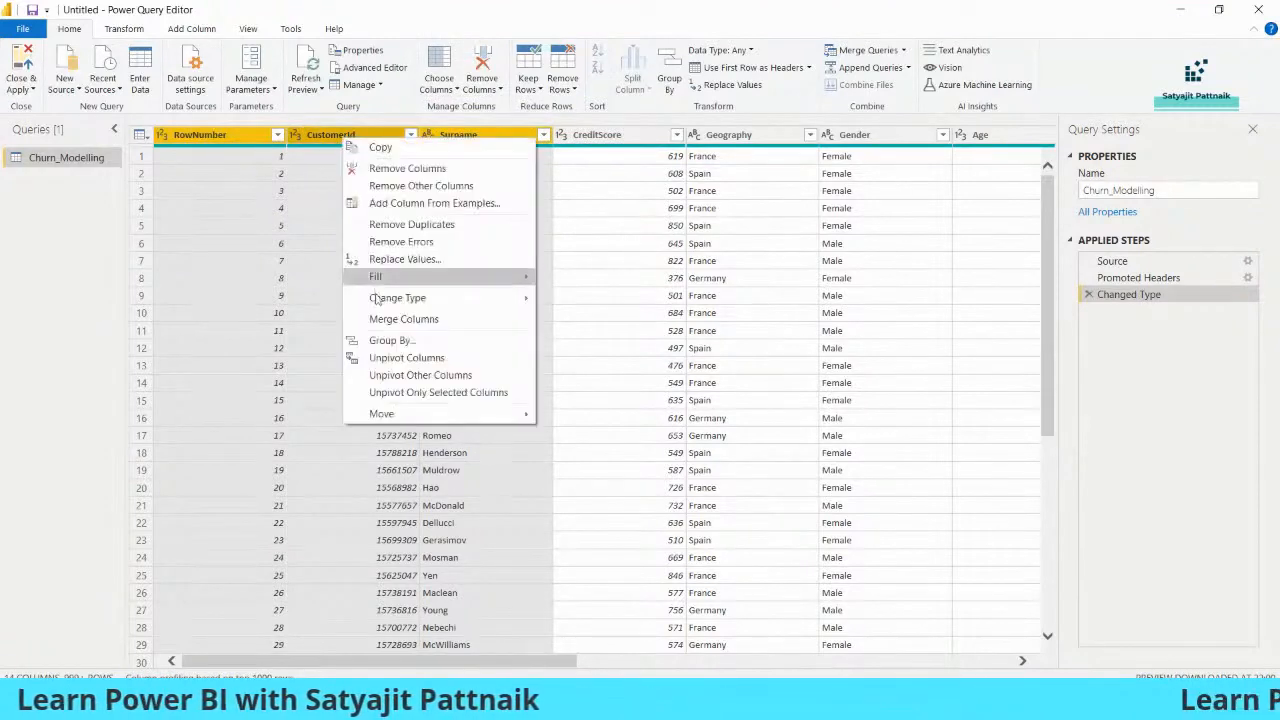
left_click(399, 177)
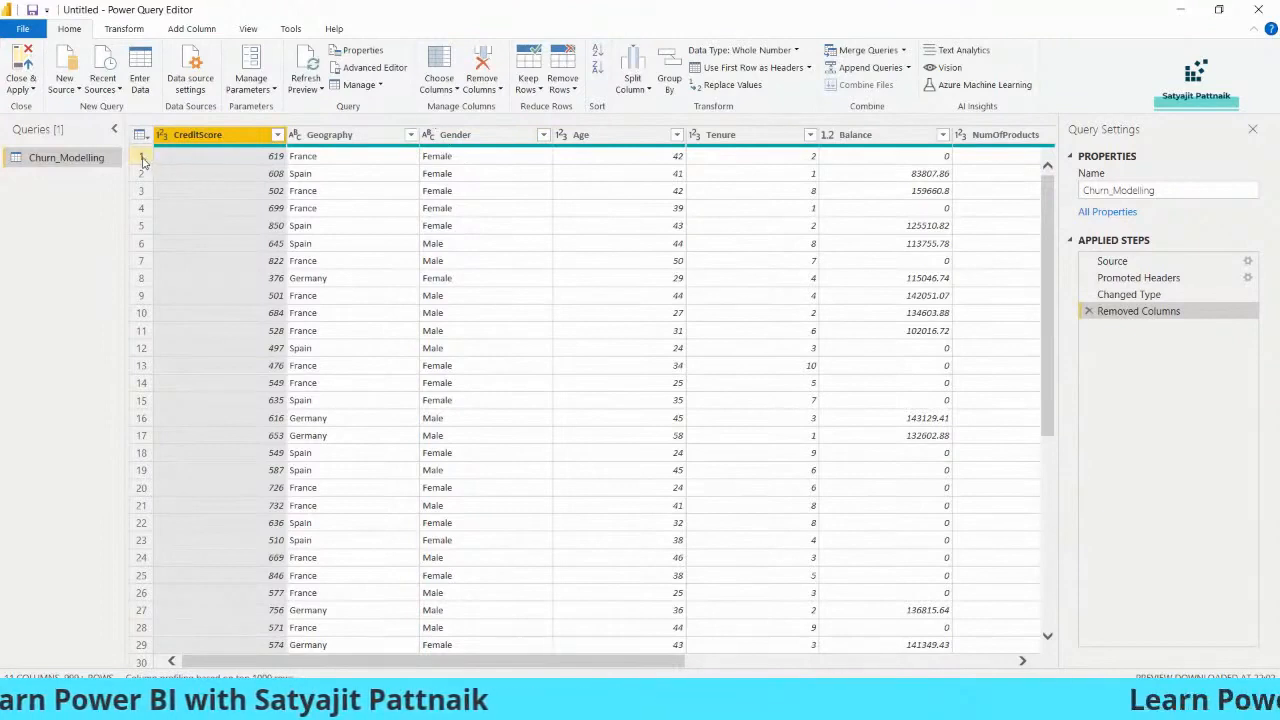
- Remove the top 5 rows of Churn_Modelling with Remove Rows > Remove Top Rows
left_click(236, 156)
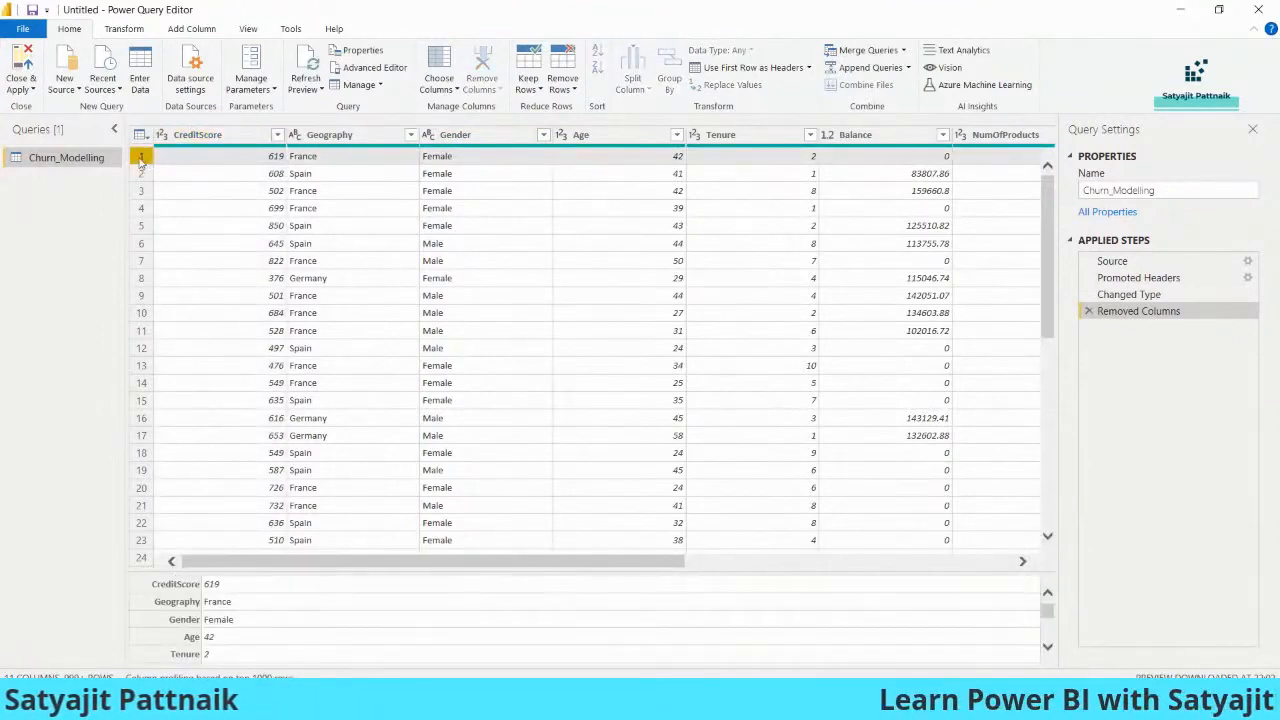
right_click(193, 163)
left_click(170, 166)
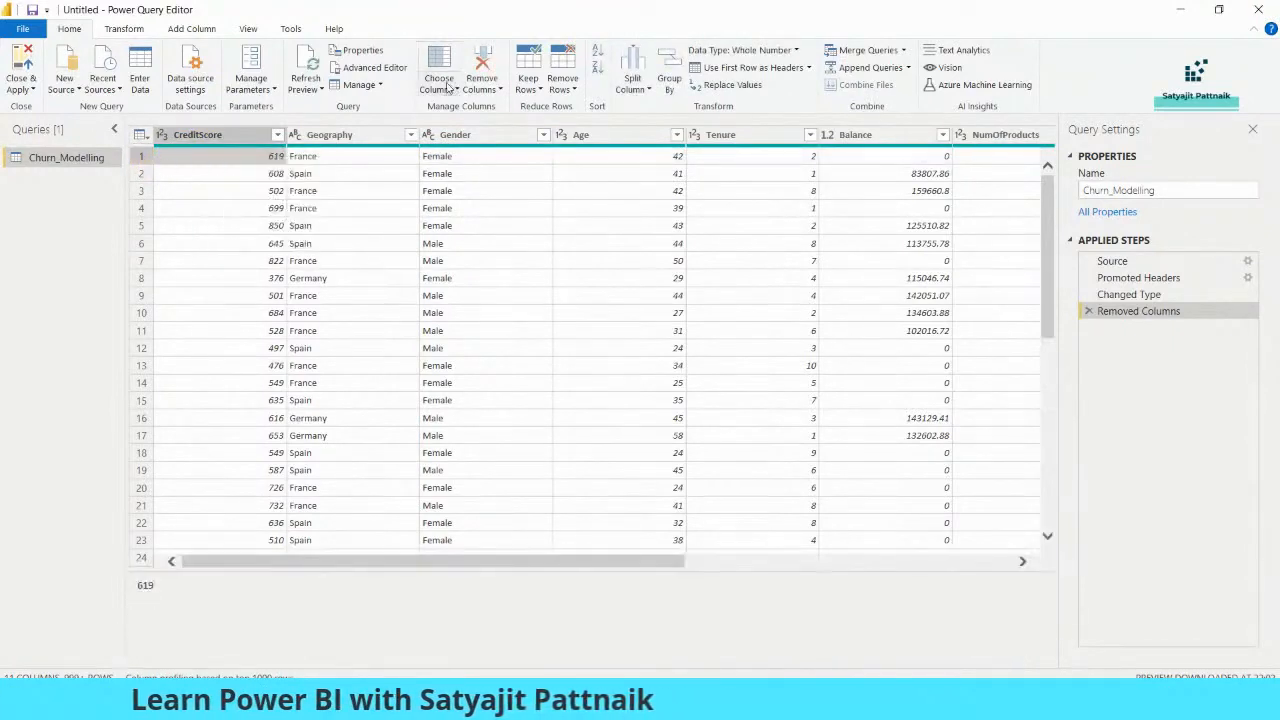
left_click(563, 84)
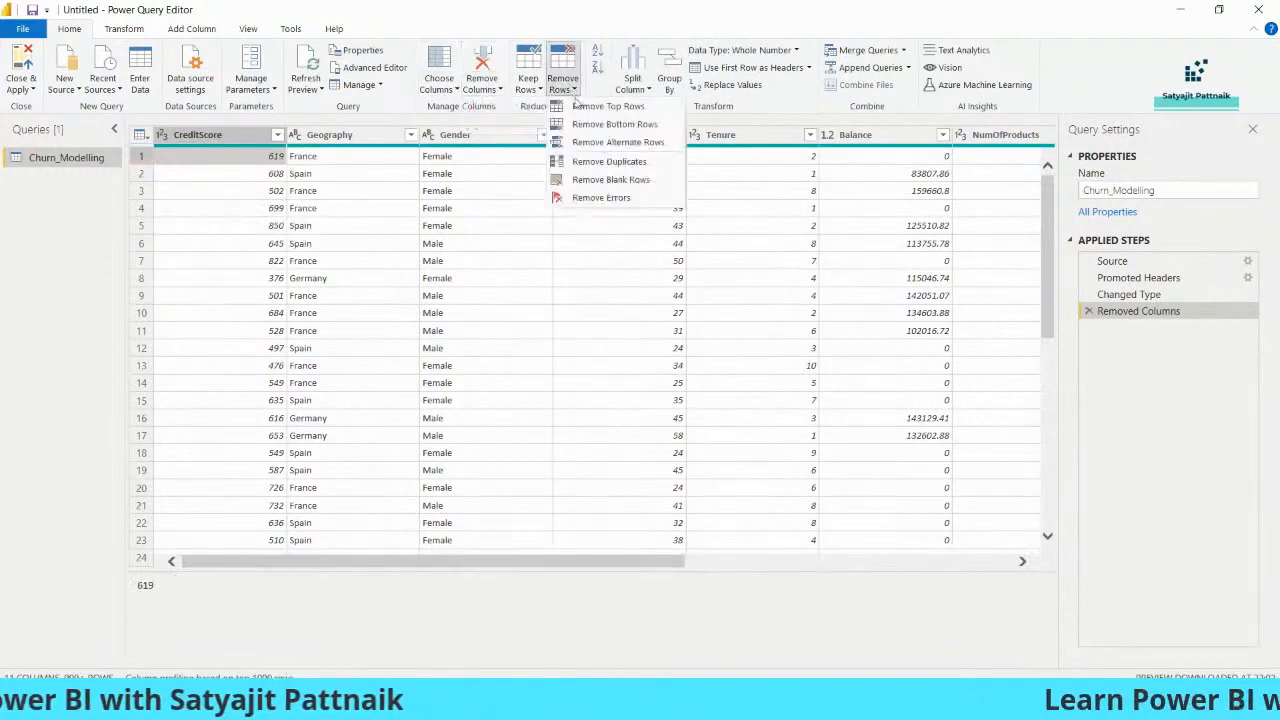
left_click(606, 107)
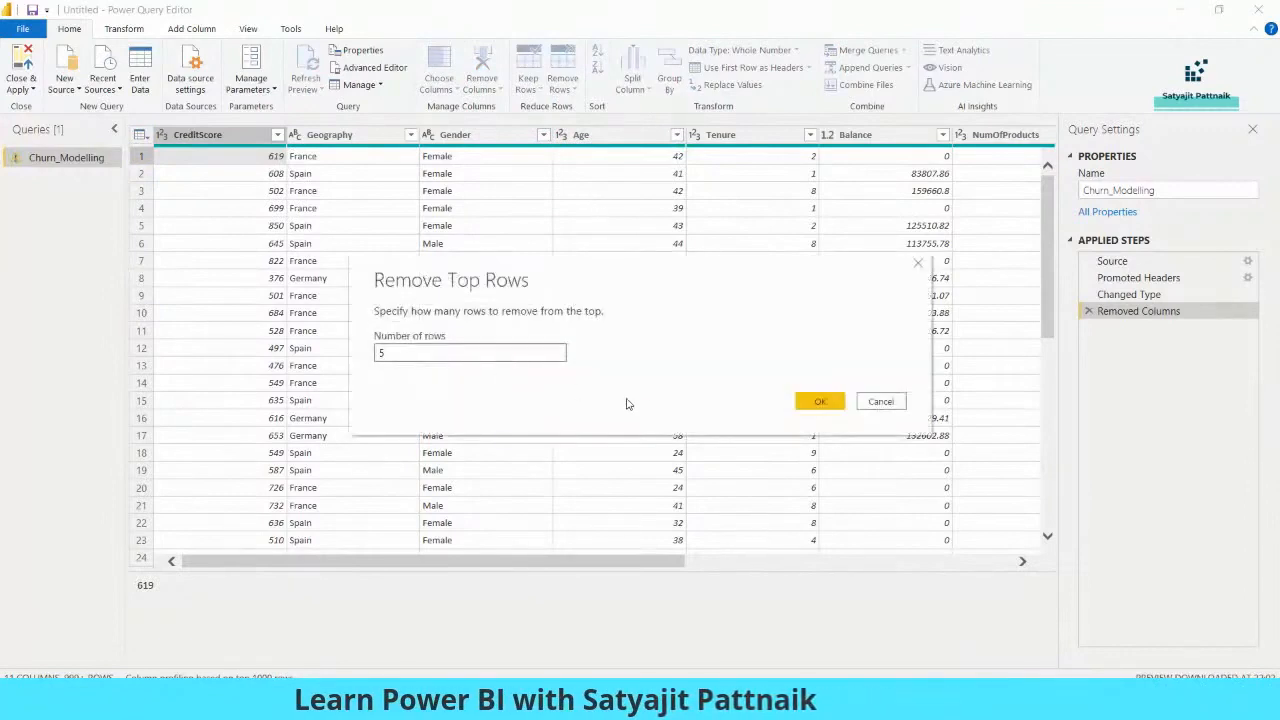
left_click(820, 401)
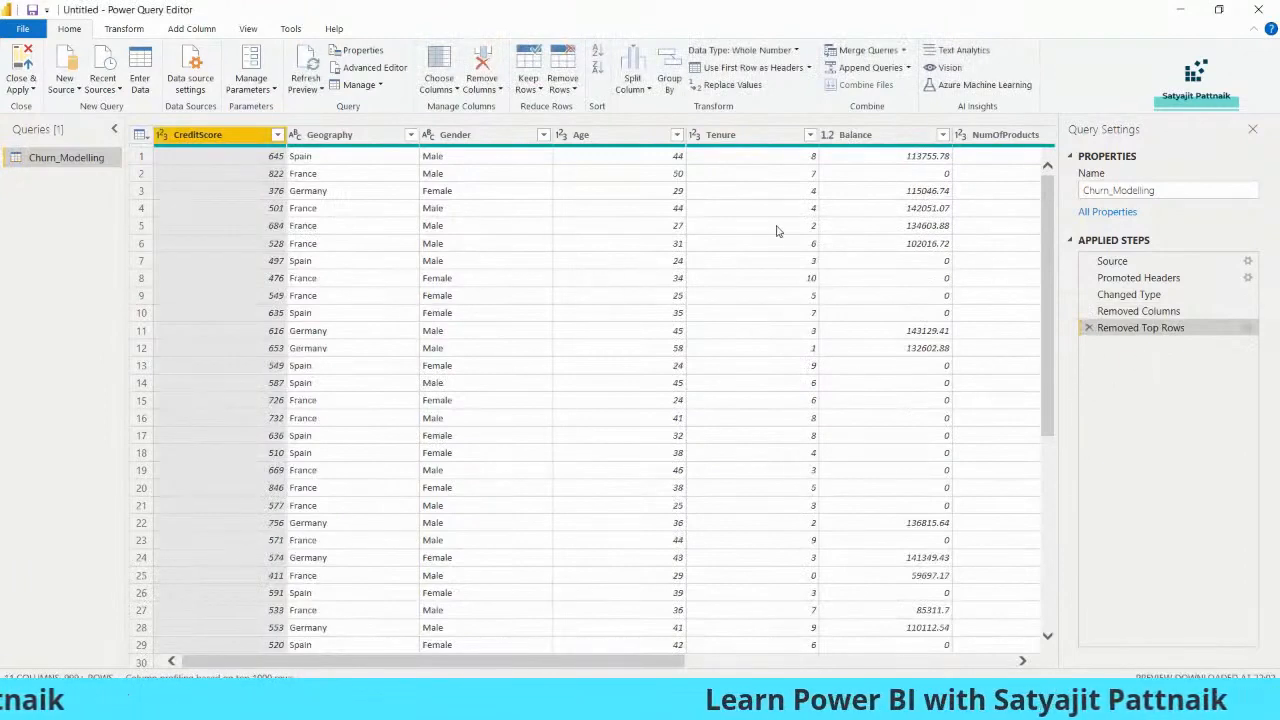
left_click(944, 177)
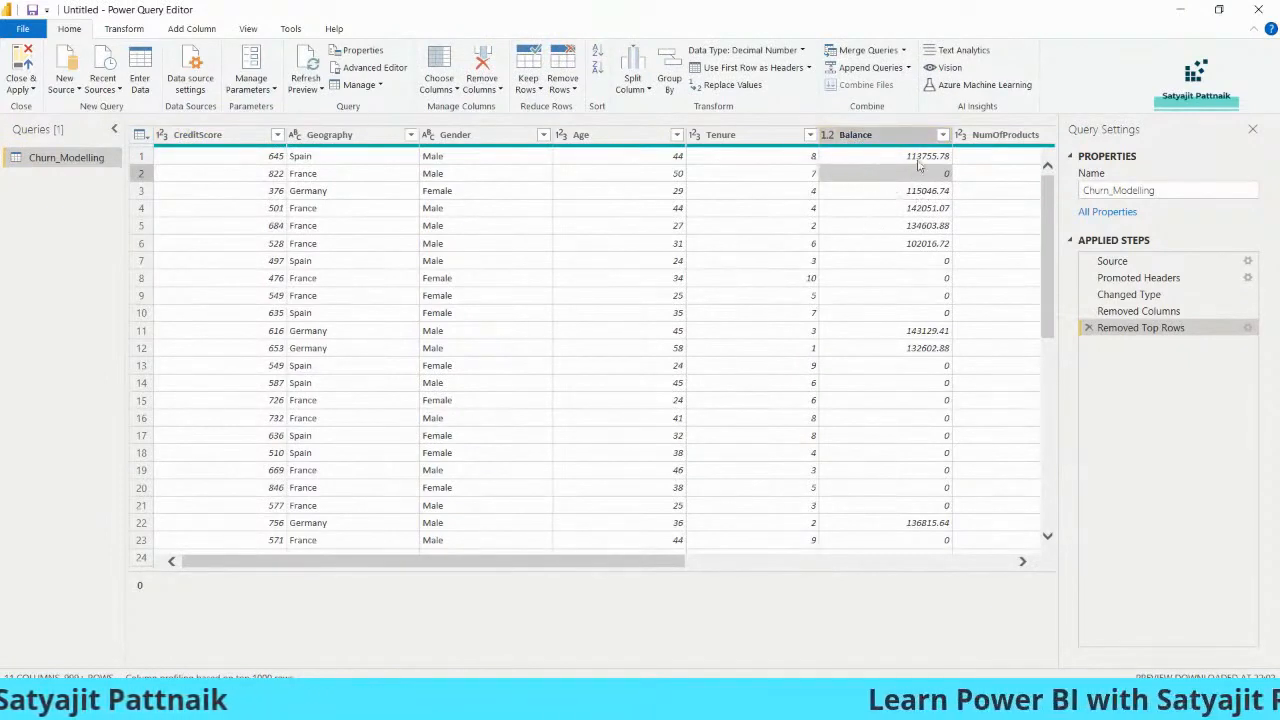
- Select the Balance column and use Replace Values to change 0 into 100
left_click_drag(652, 563, 713, 563)
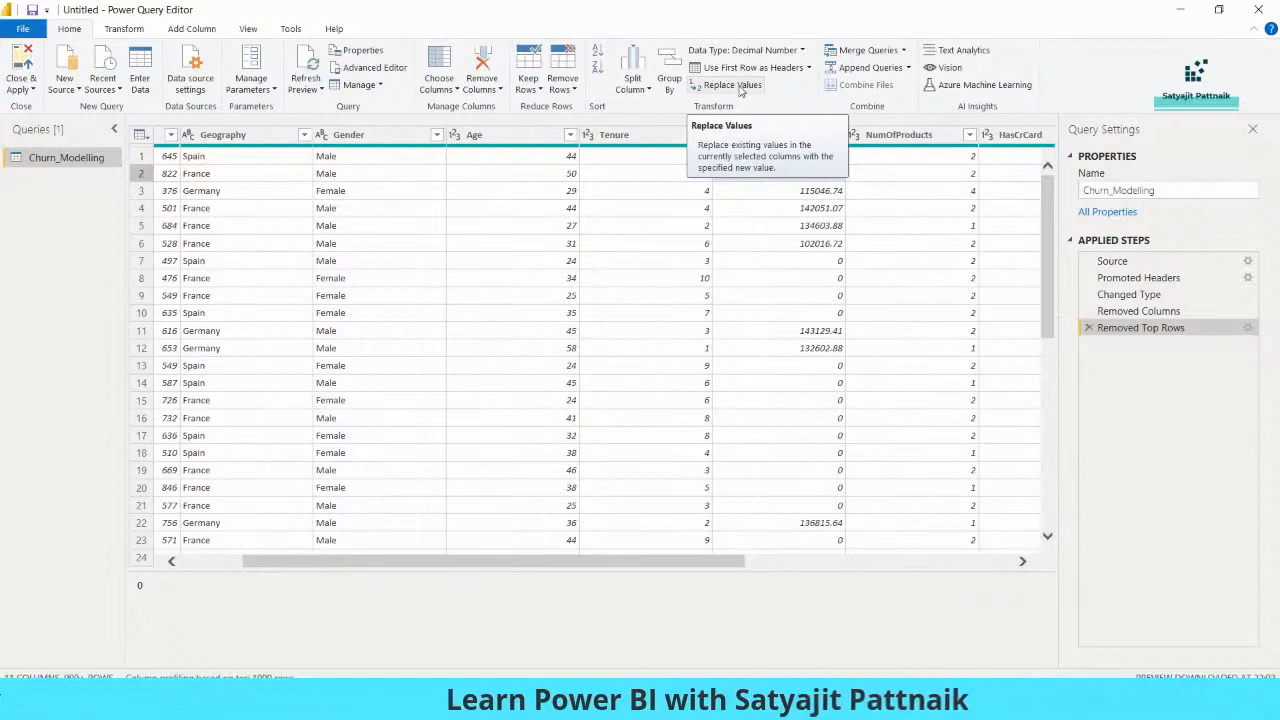
left_click(817, 174)
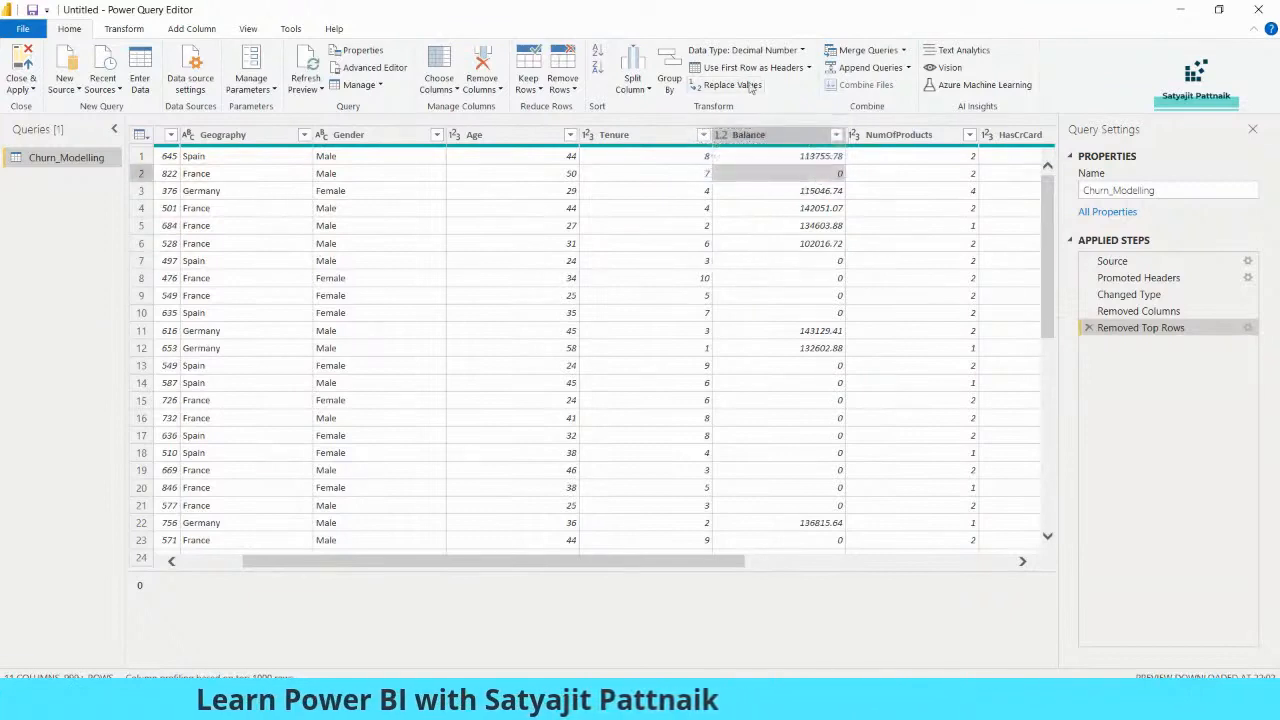
left_click(733, 85)
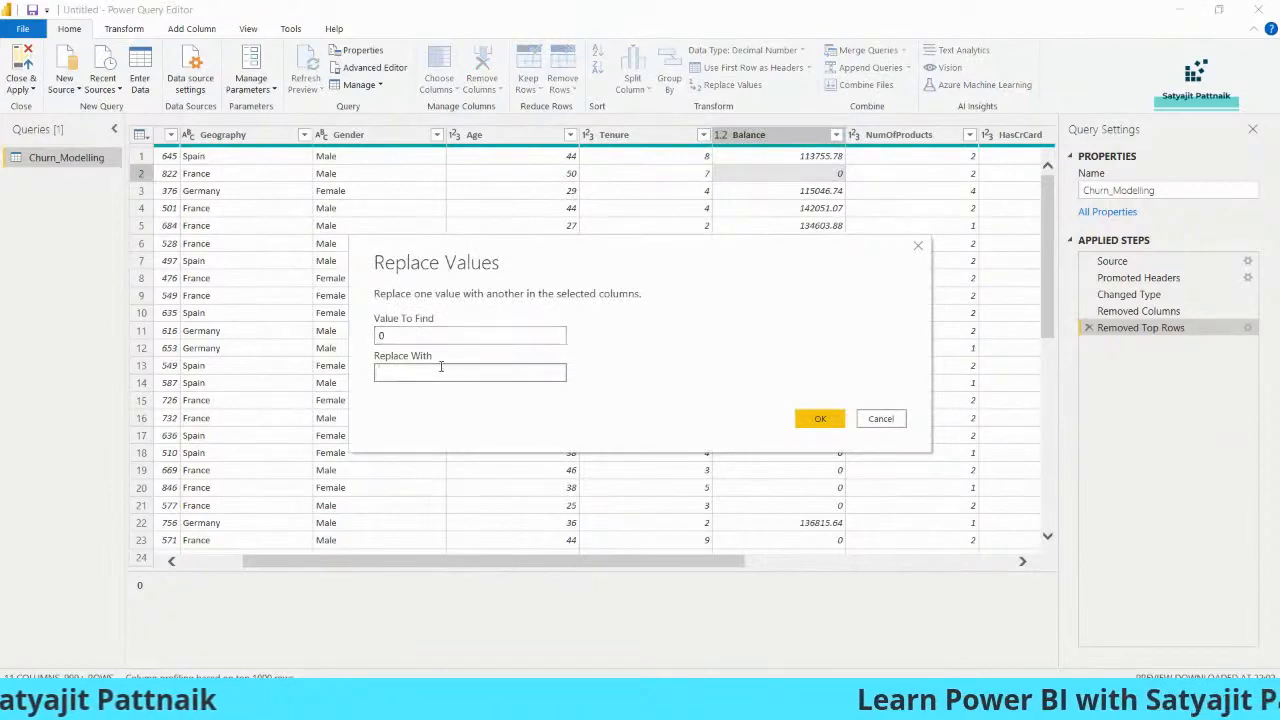
left_click(917, 249)
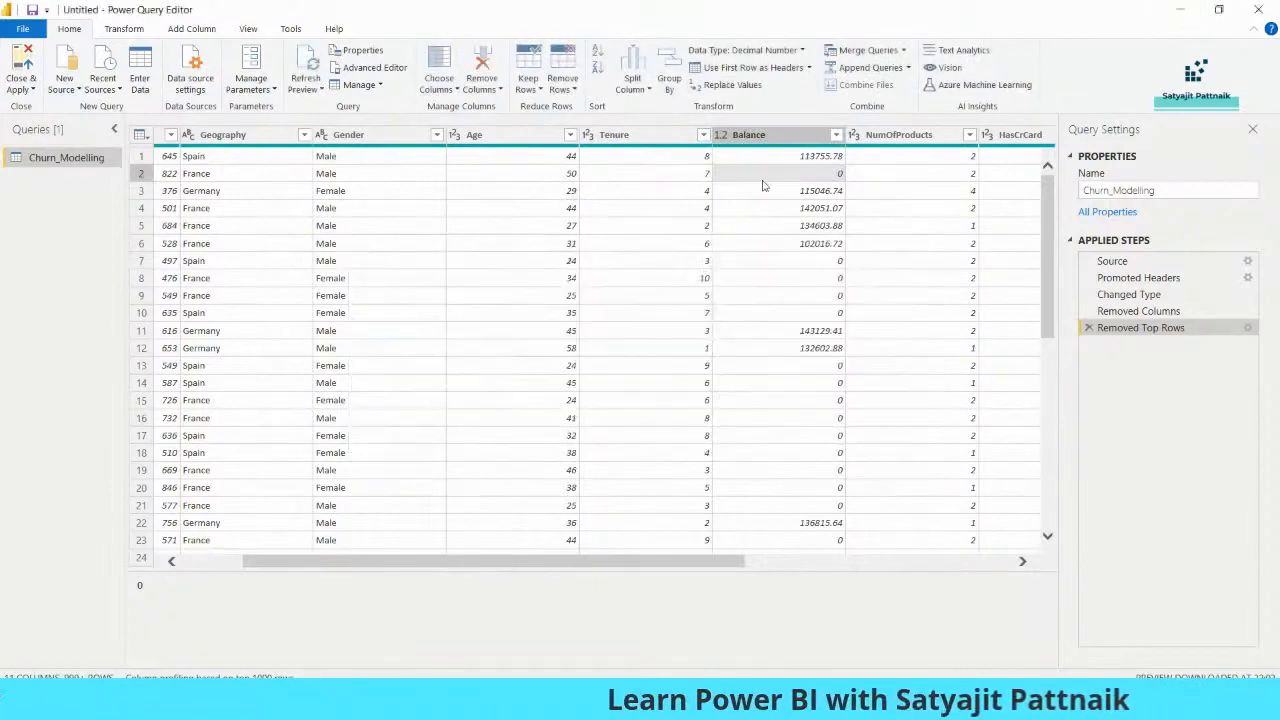
left_click(690, 135)
left_click(818, 190)
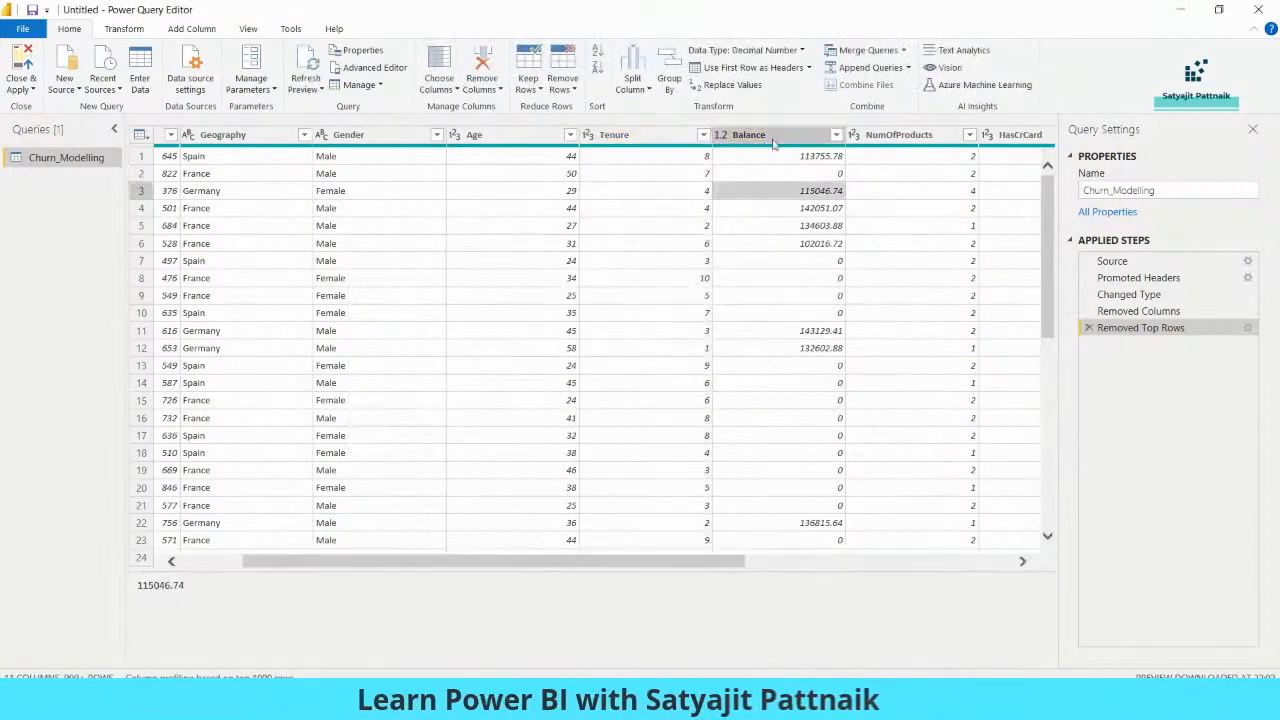
left_click(773, 137)
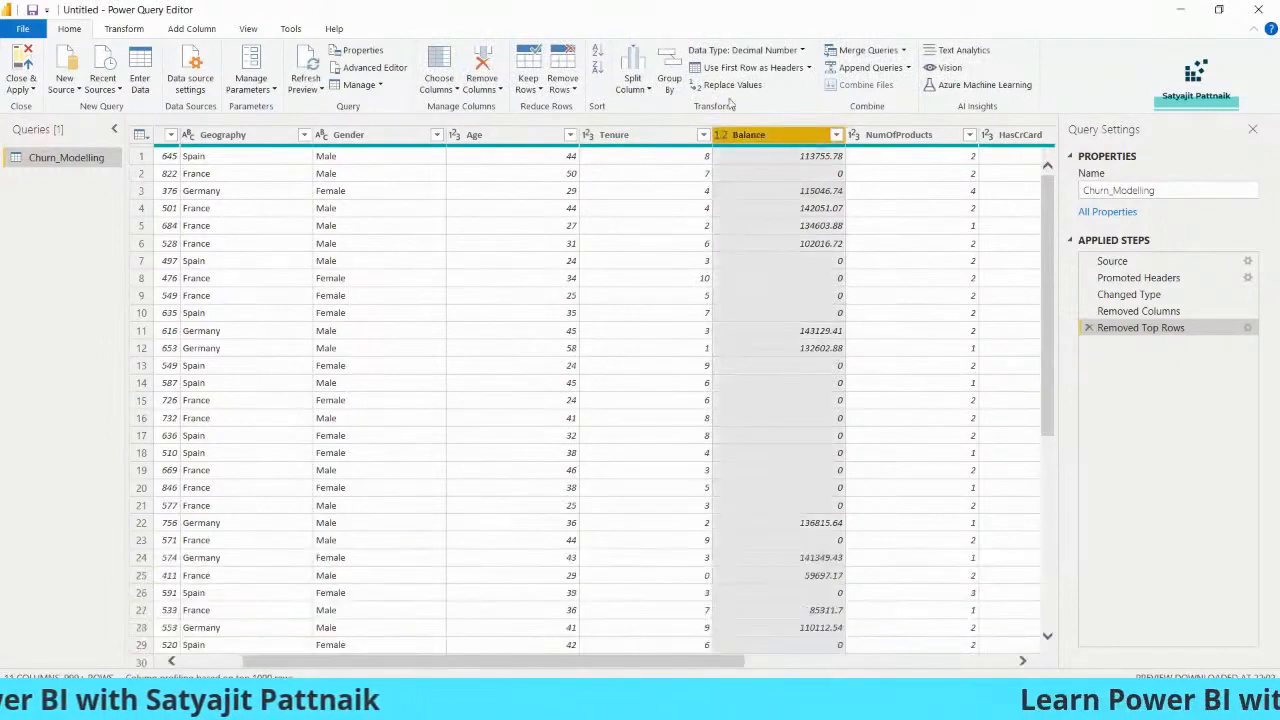
type("0")
left_click(444, 372)
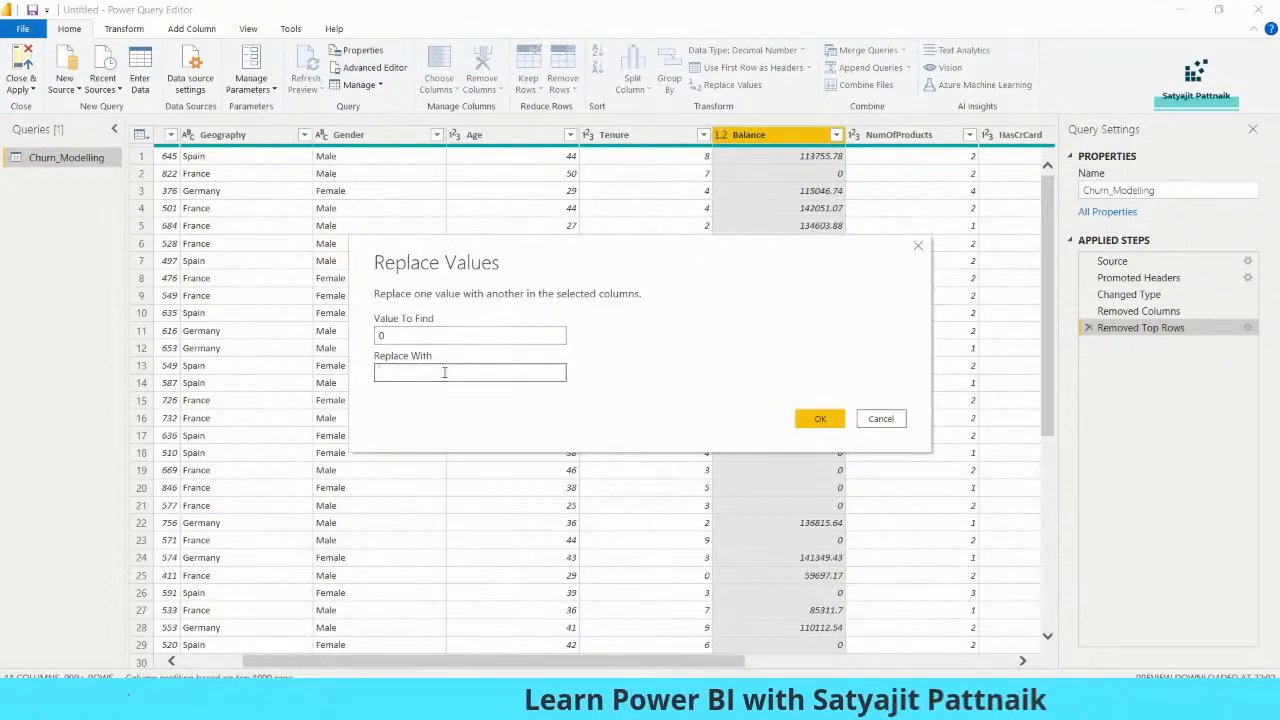
left_click(820, 419)
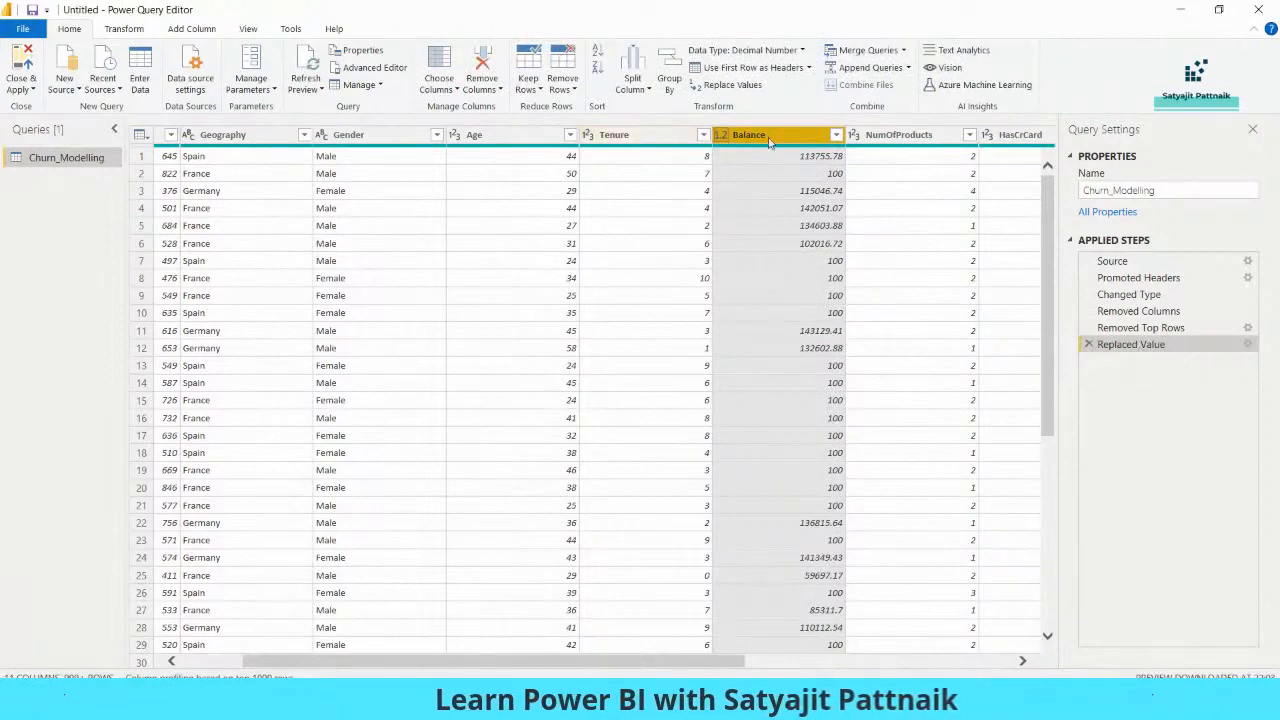
- Select Tenure, Balance and NumOfProducts together and replace 0 with 100 in all three
left_click(698, 149)
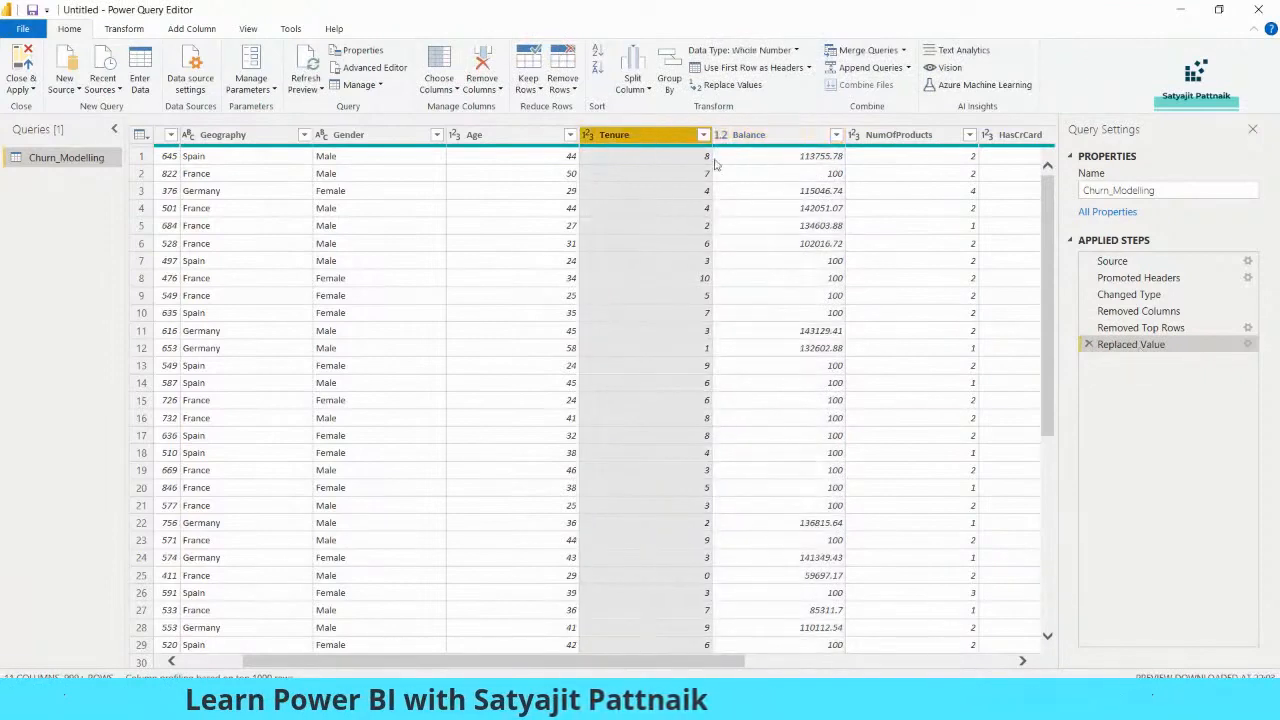
left_click(771, 138, "ctrl")
left_click(880, 138, "ctrl")
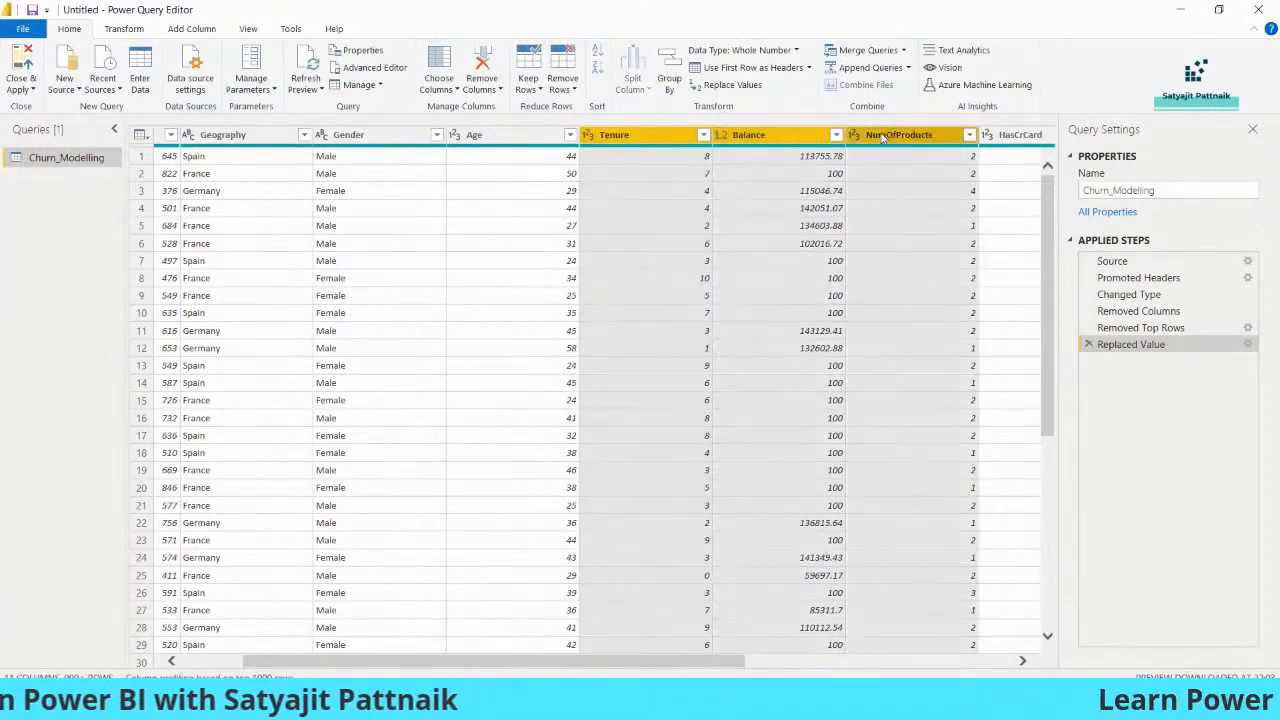
right_click(873, 137)
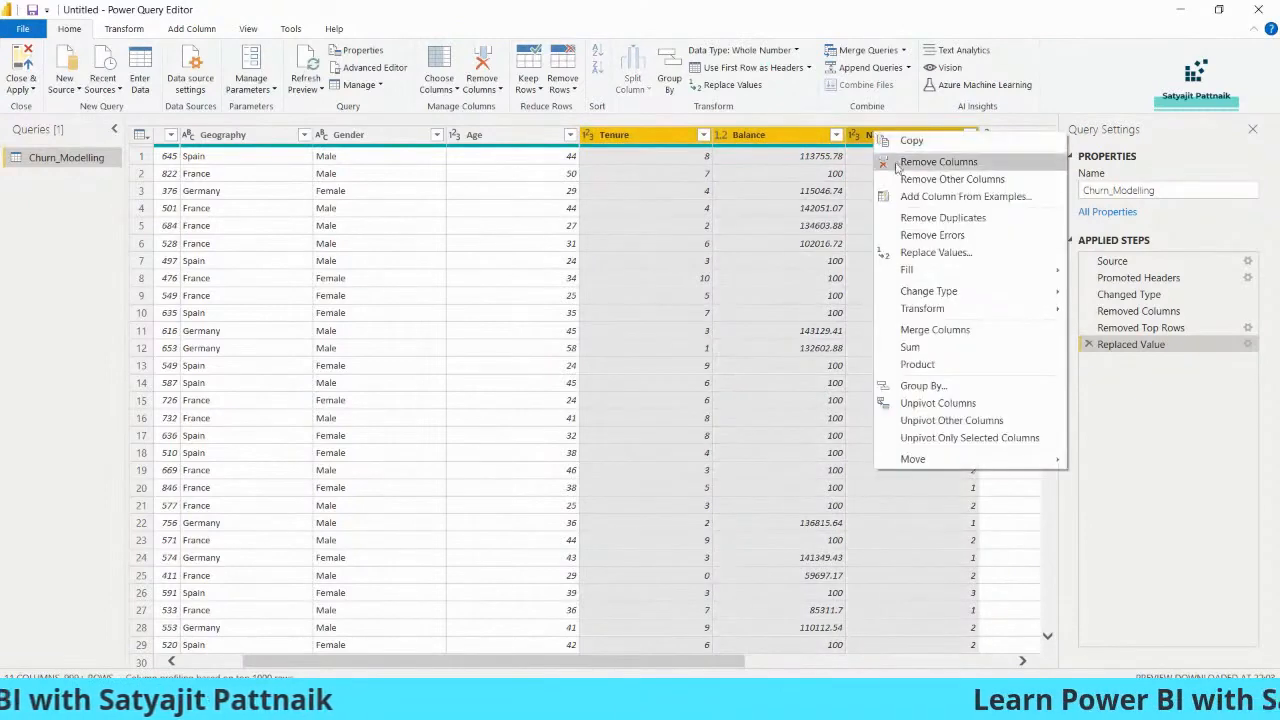
left_click(732, 84)
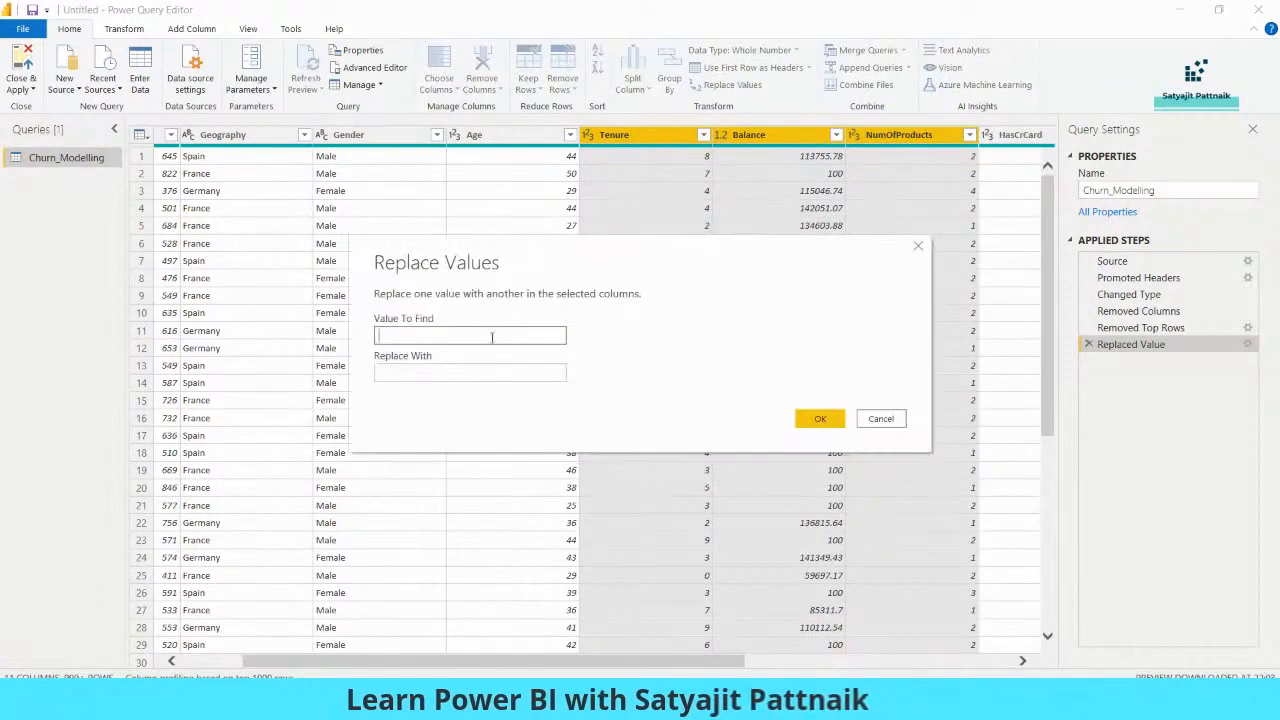
left_click(480, 371)
type("100")
left_click(820, 418)
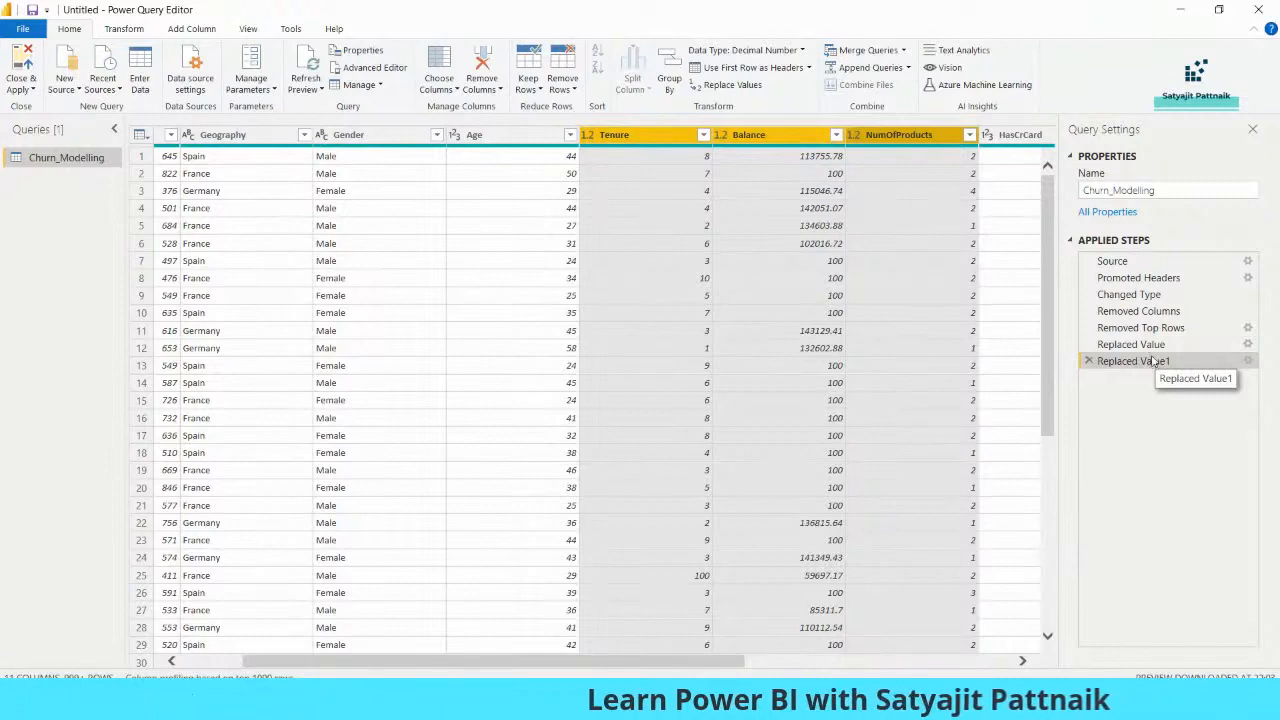
- Preview Source, Changed Type, Removed Columns and Removed Top Rows, checking Removed Top Rows settings unchanged
left_click(1135, 294)
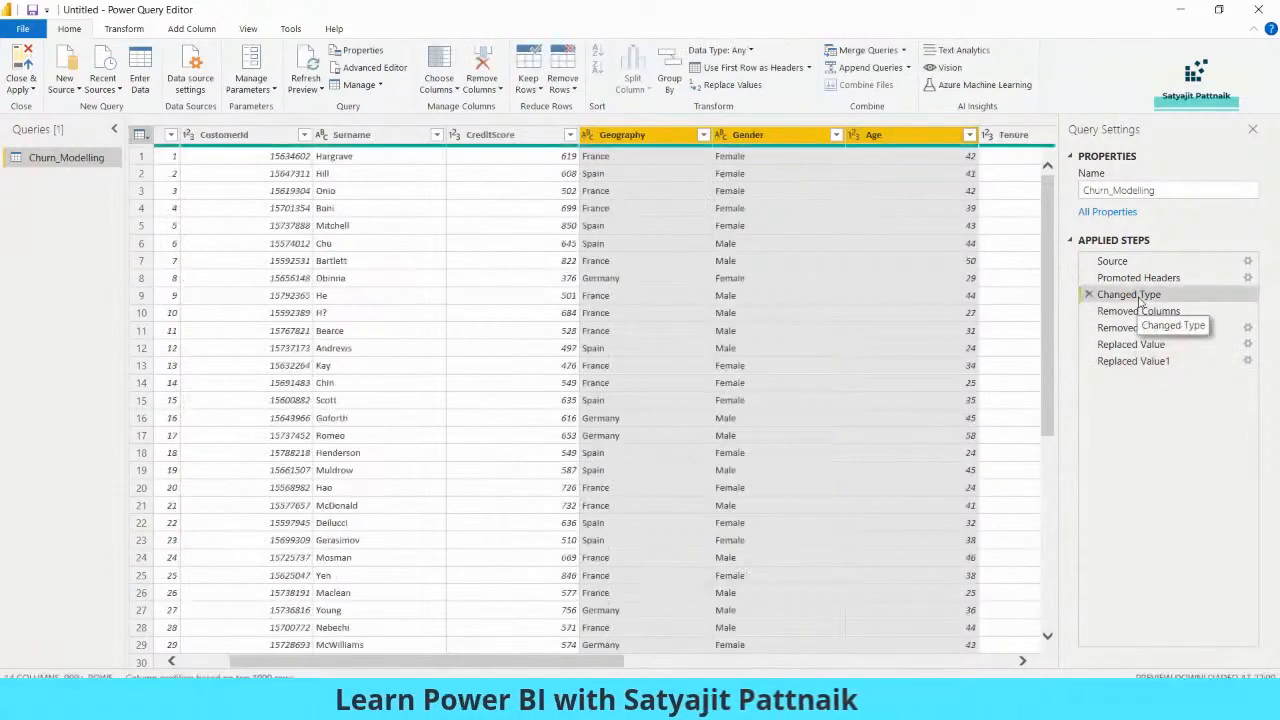
left_click(1135, 263)
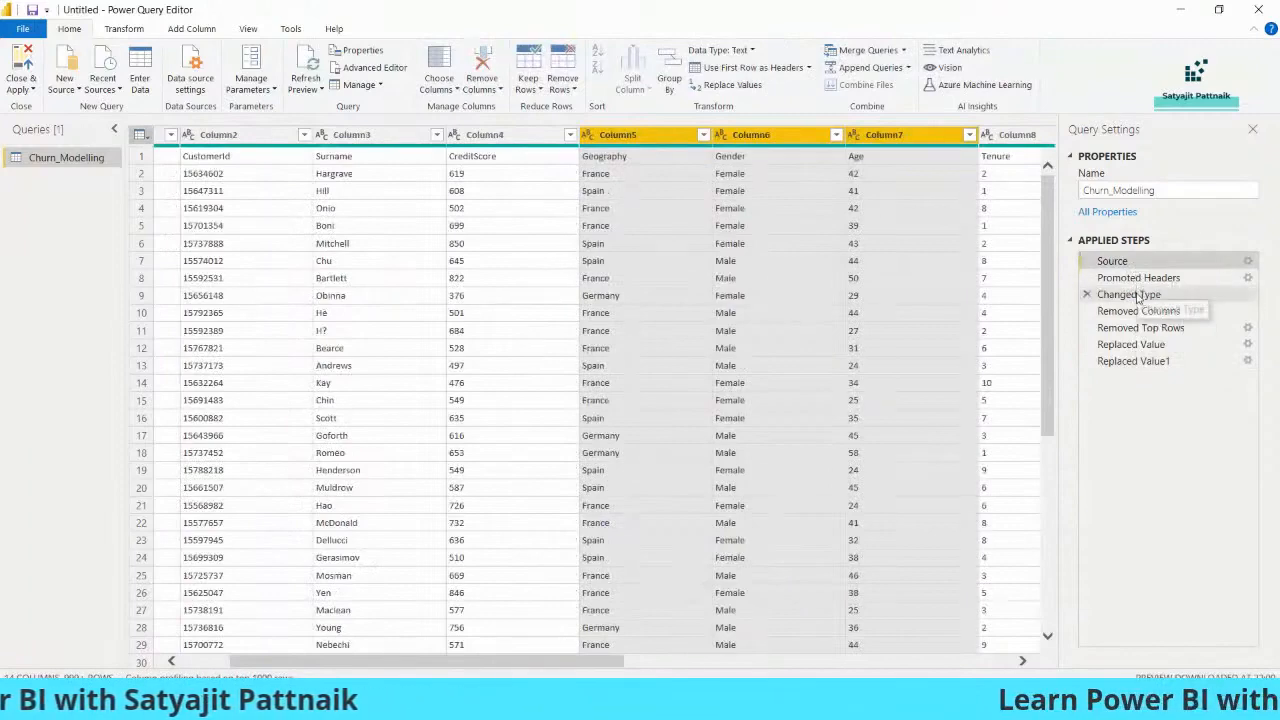
left_click(1132, 296)
left_click(1132, 312)
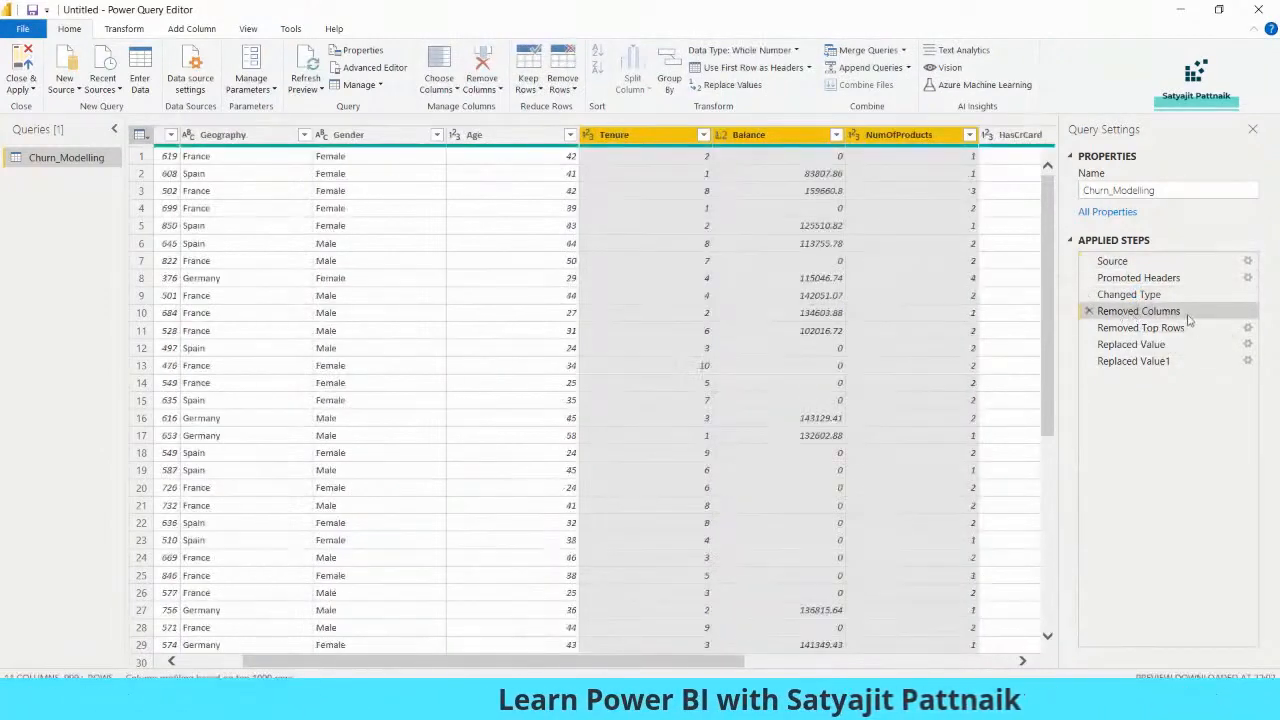
left_click(1141, 330)
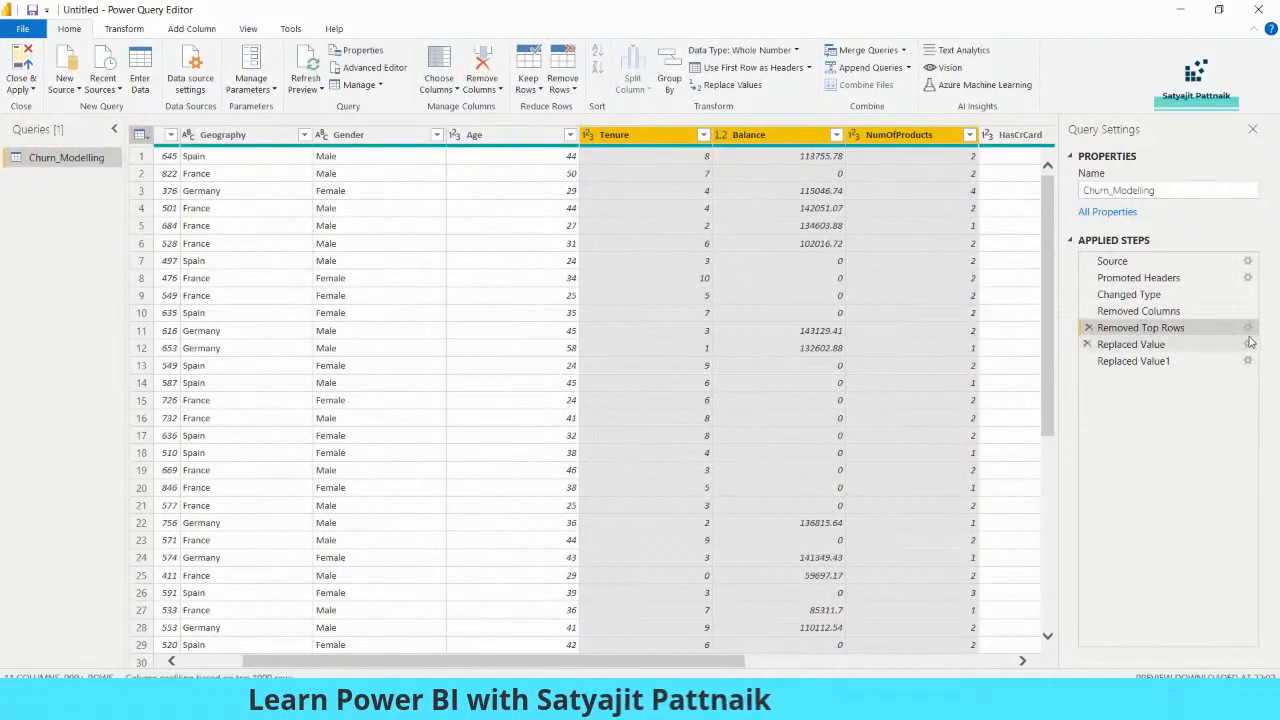
left_click(1247, 330)
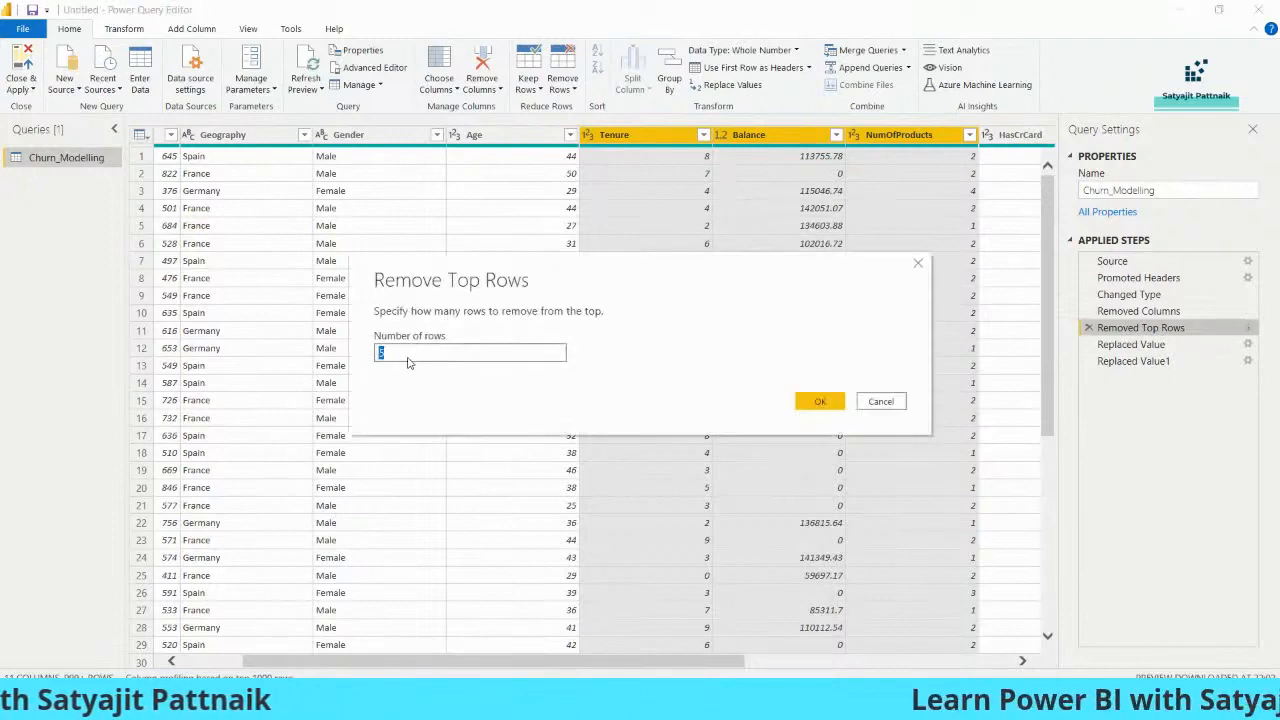
left_click(881, 403)
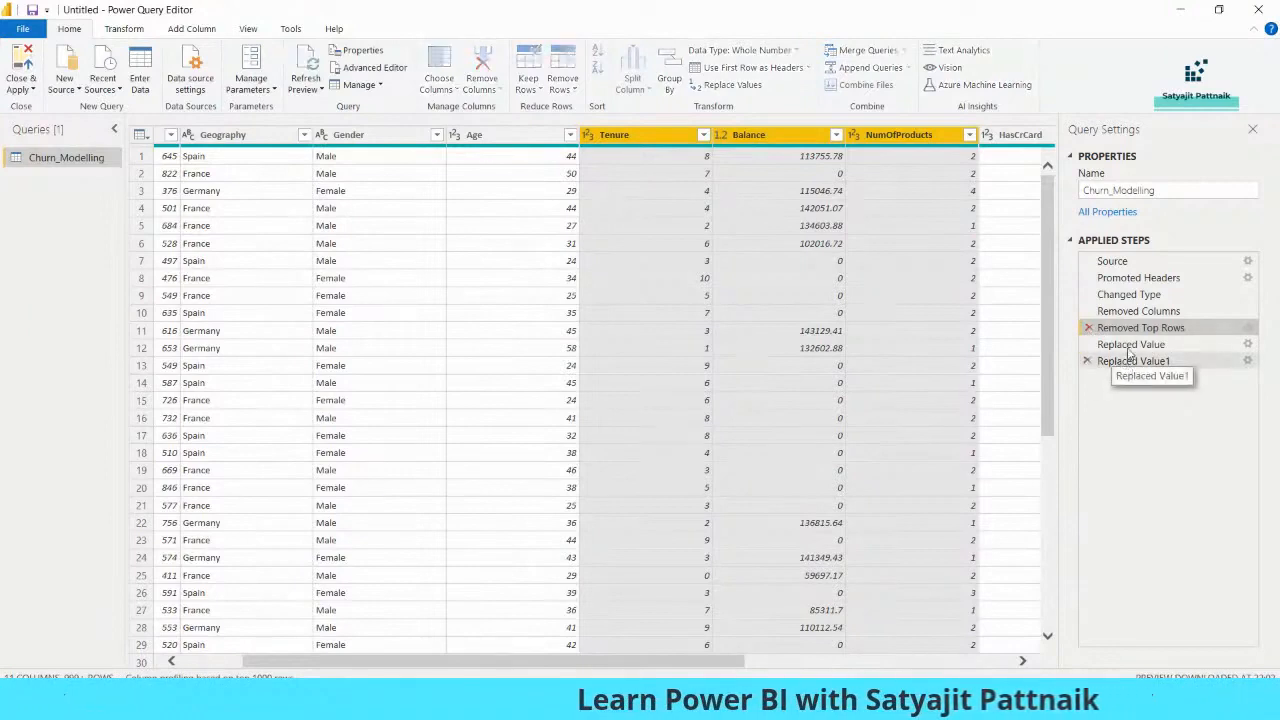
left_click(1118, 344)
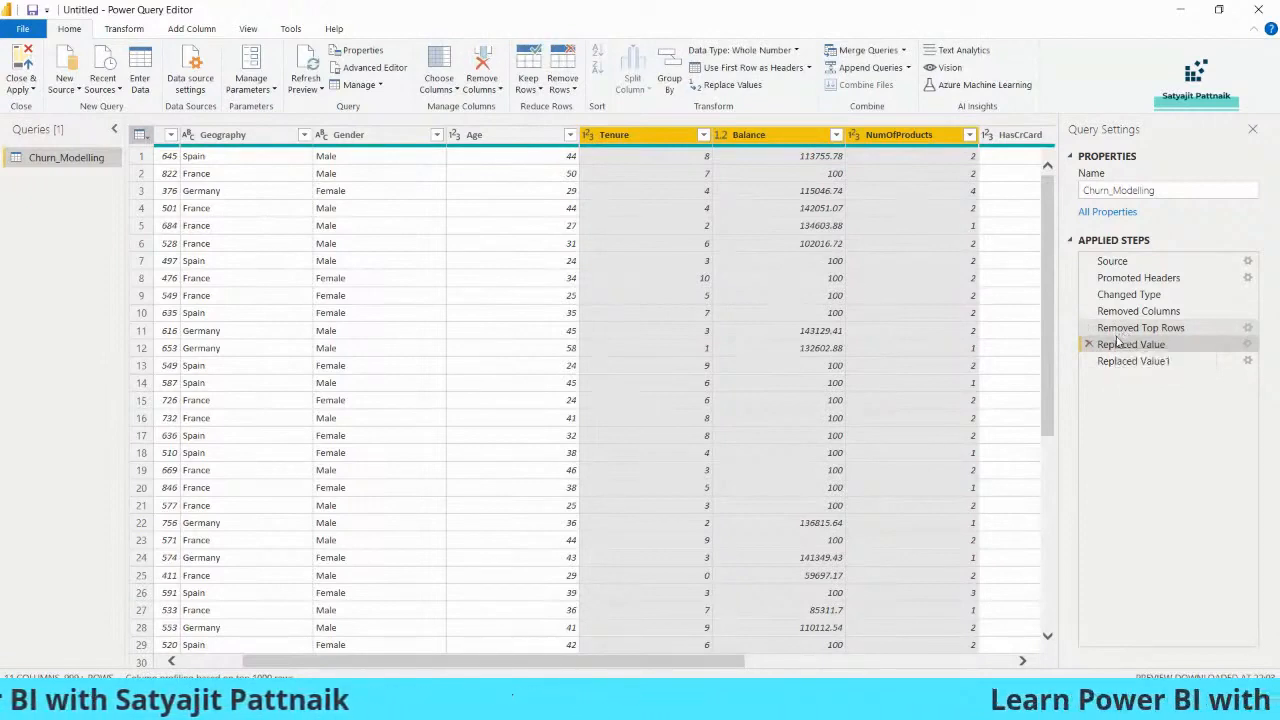
left_click(1210, 329)
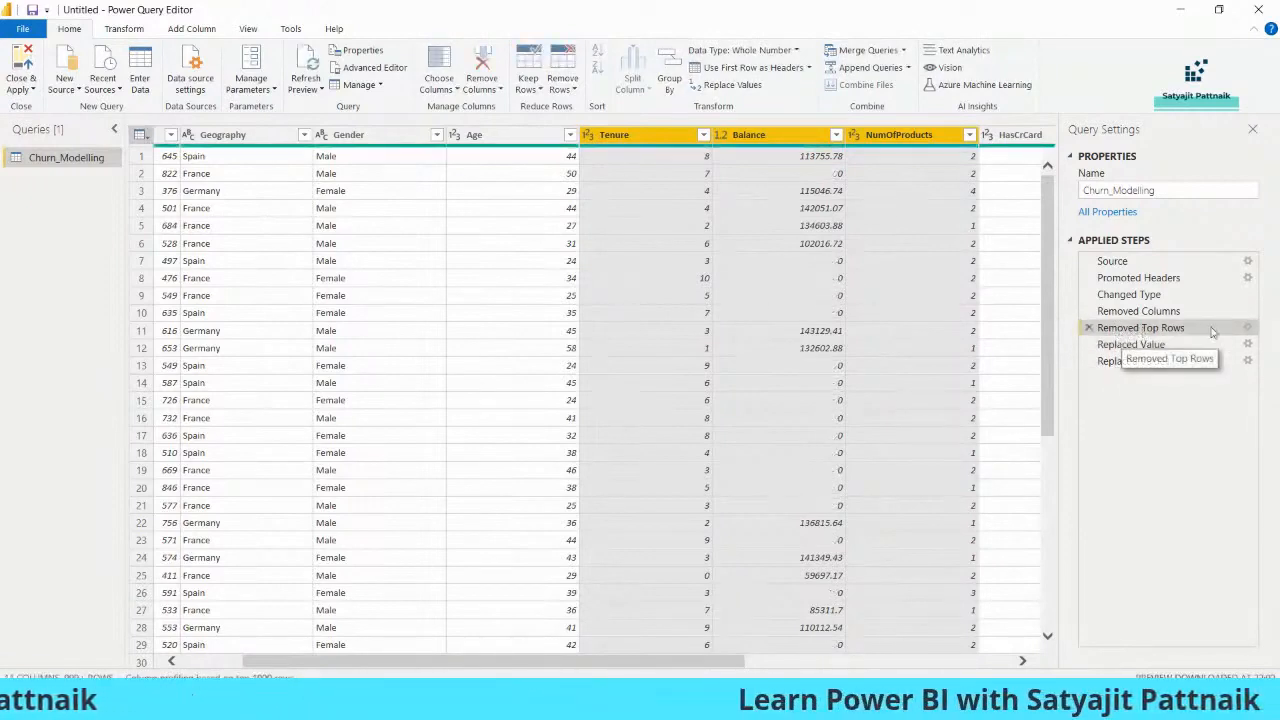
- Delete the Removed Top Rows step from Applied Steps
left_click(1248, 330)
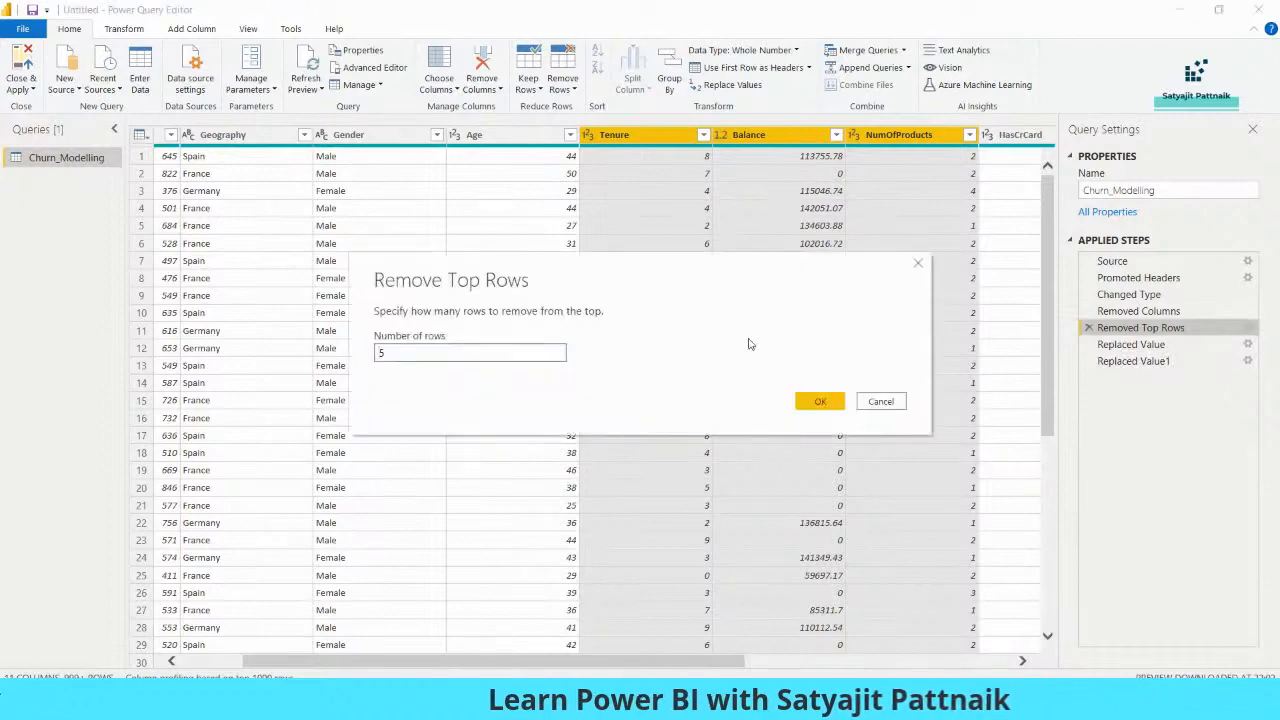
left_click(879, 401)
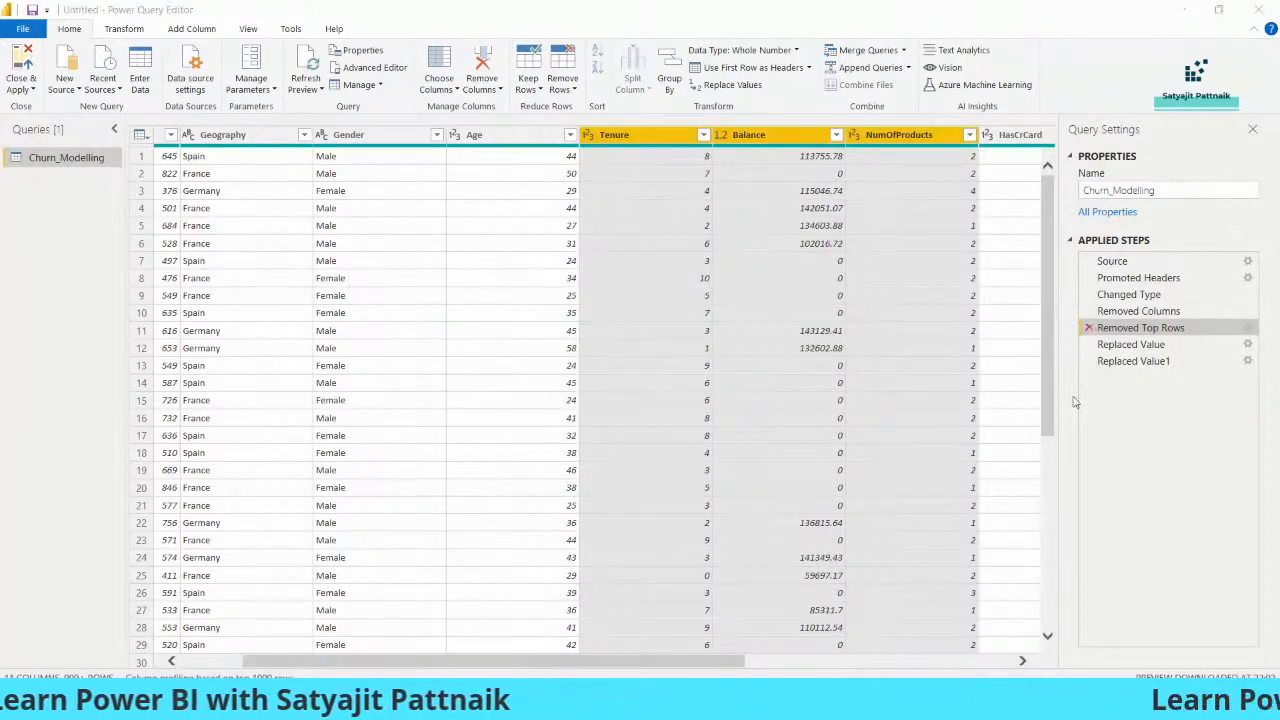
left_click(1088, 328)
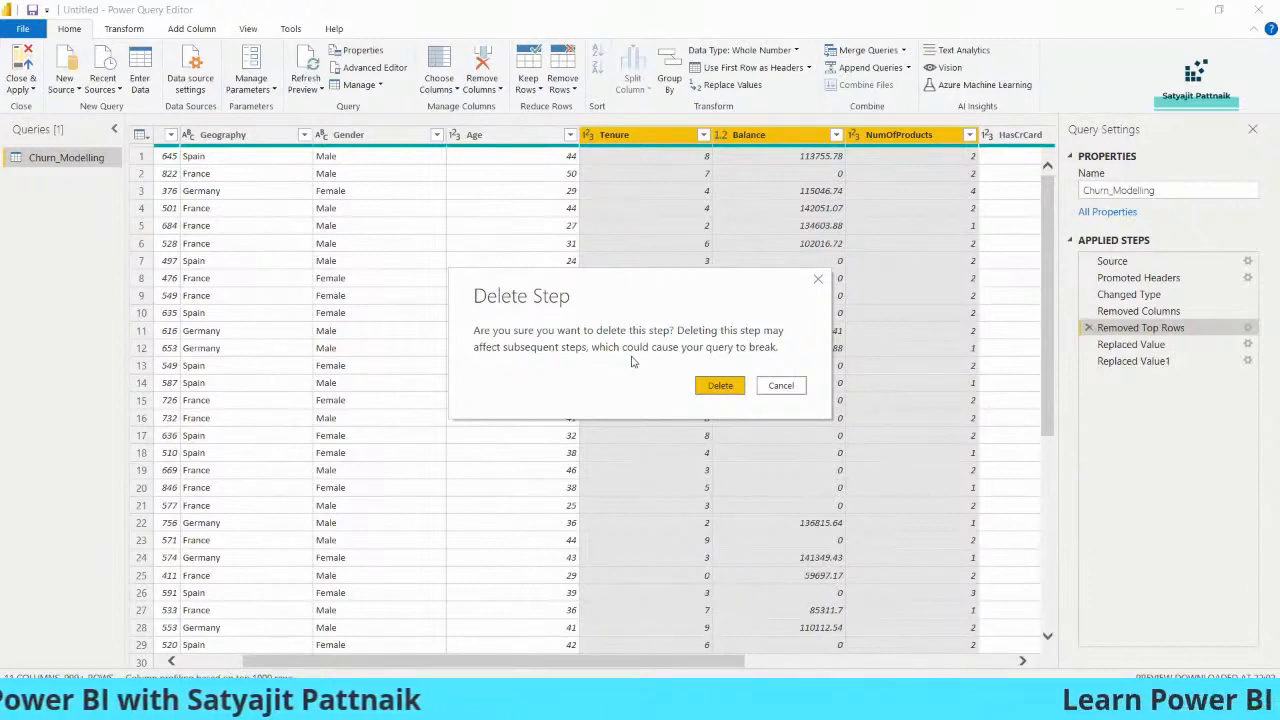
left_click(717, 389)
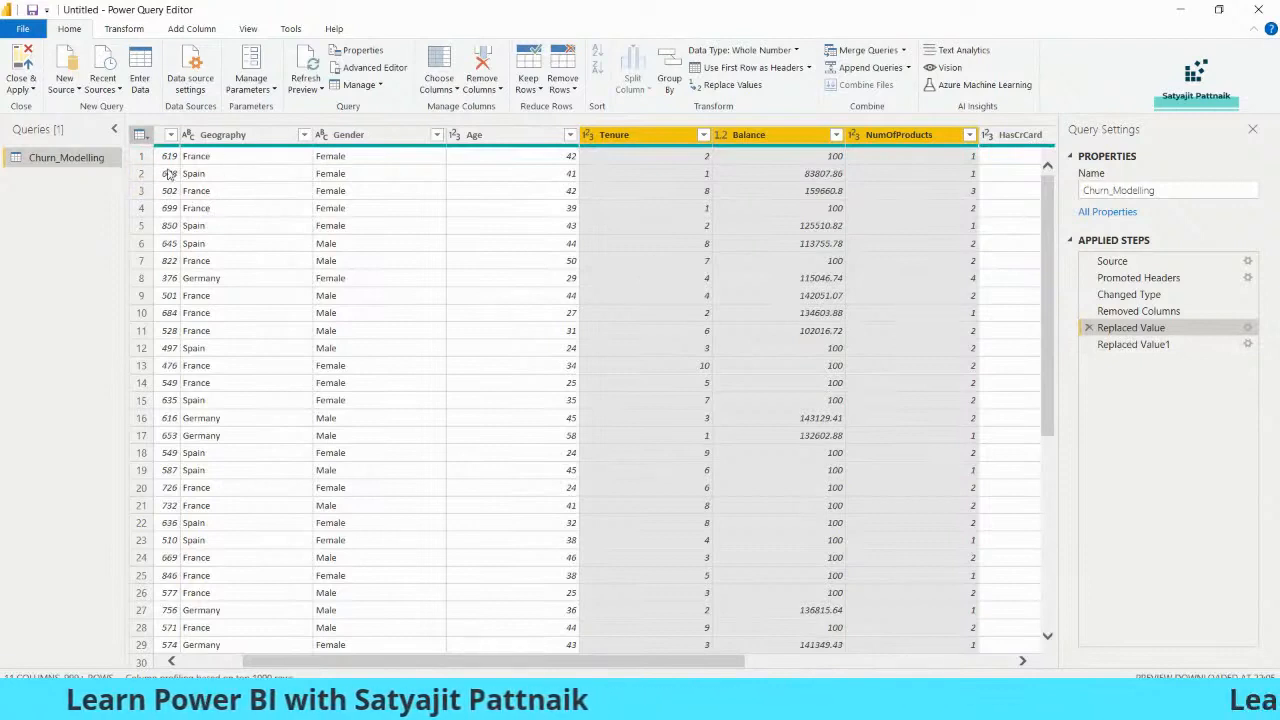
- Review the Replaced Value1 step's settings, then delete that step
left_click(1125, 345)
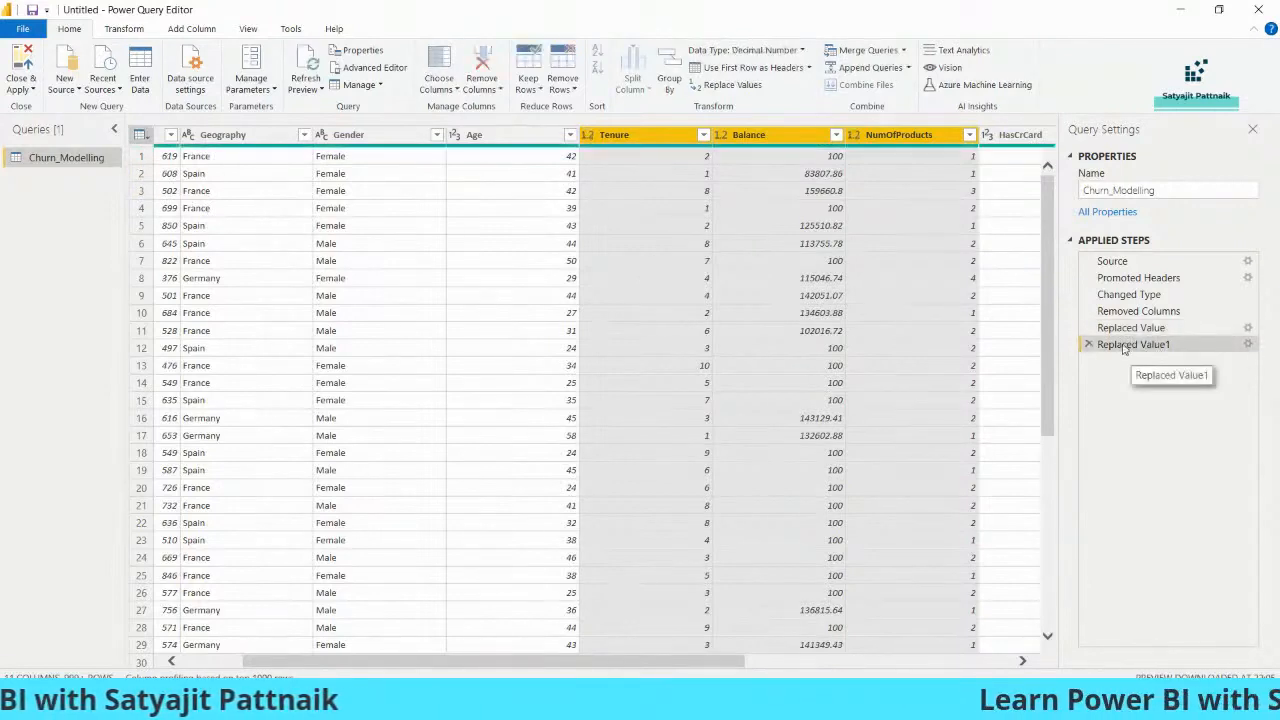
left_click(1246, 345)
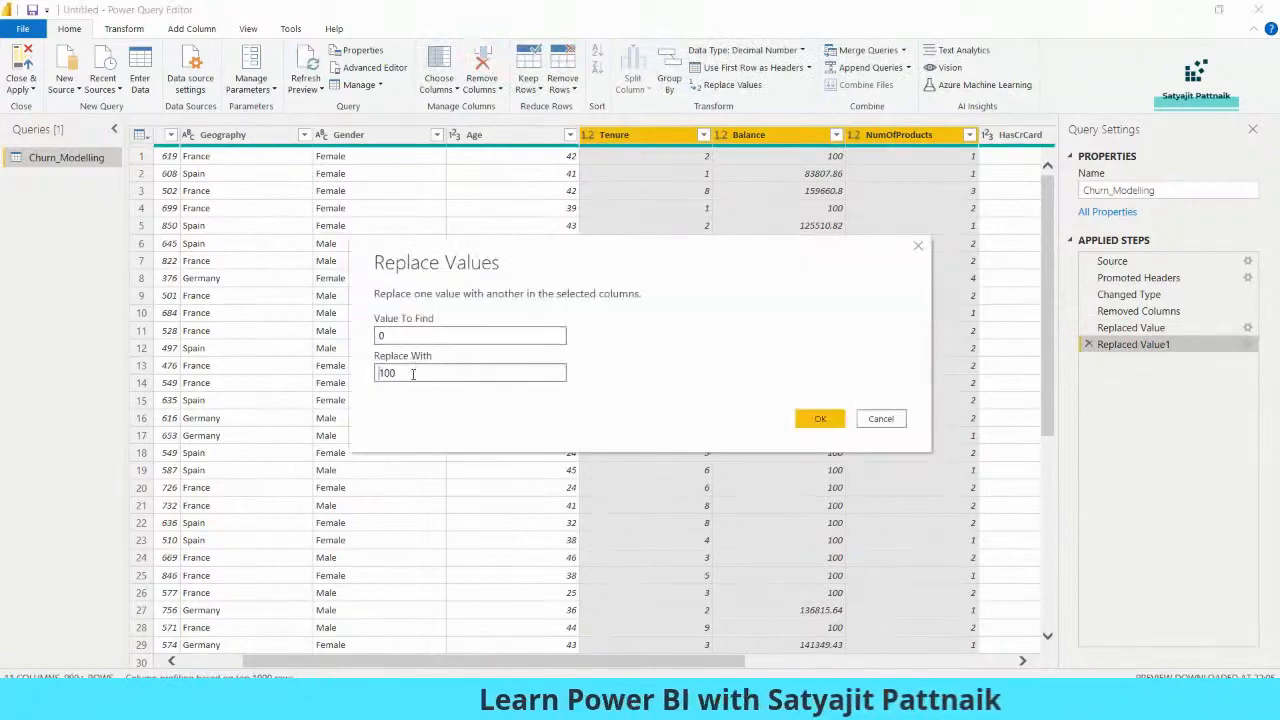
left_click(887, 421)
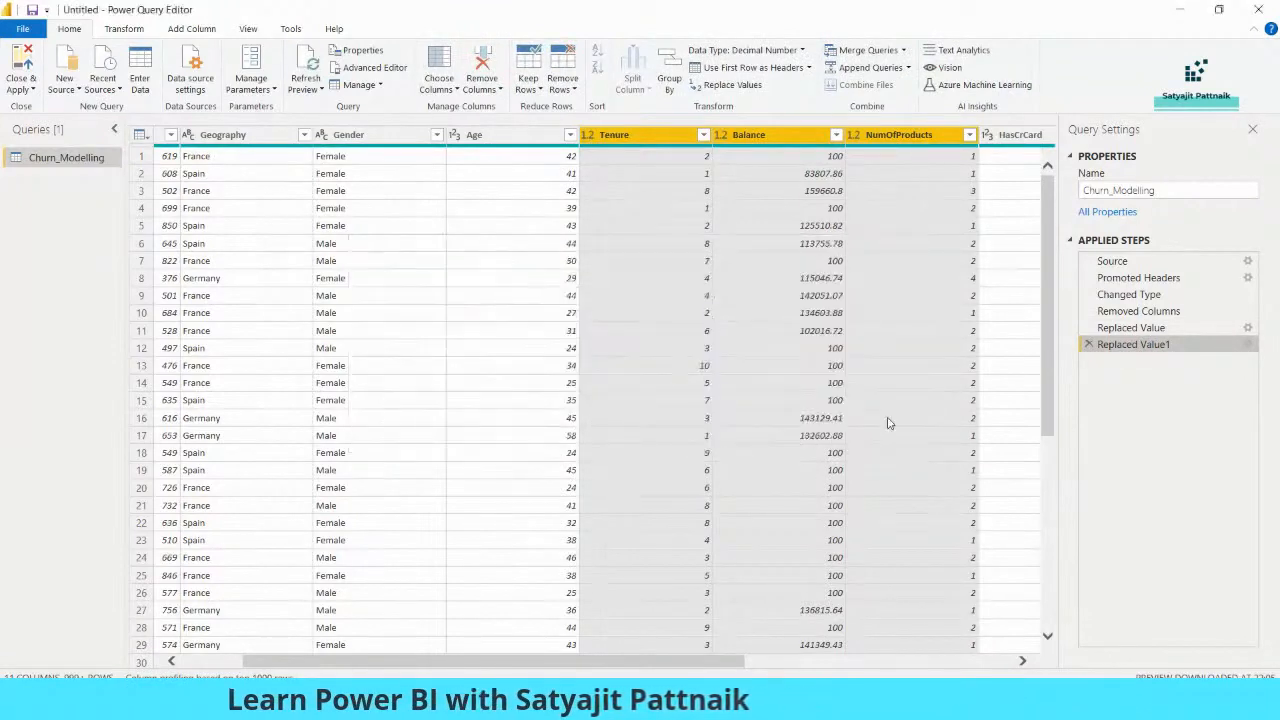
left_click(1088, 344)
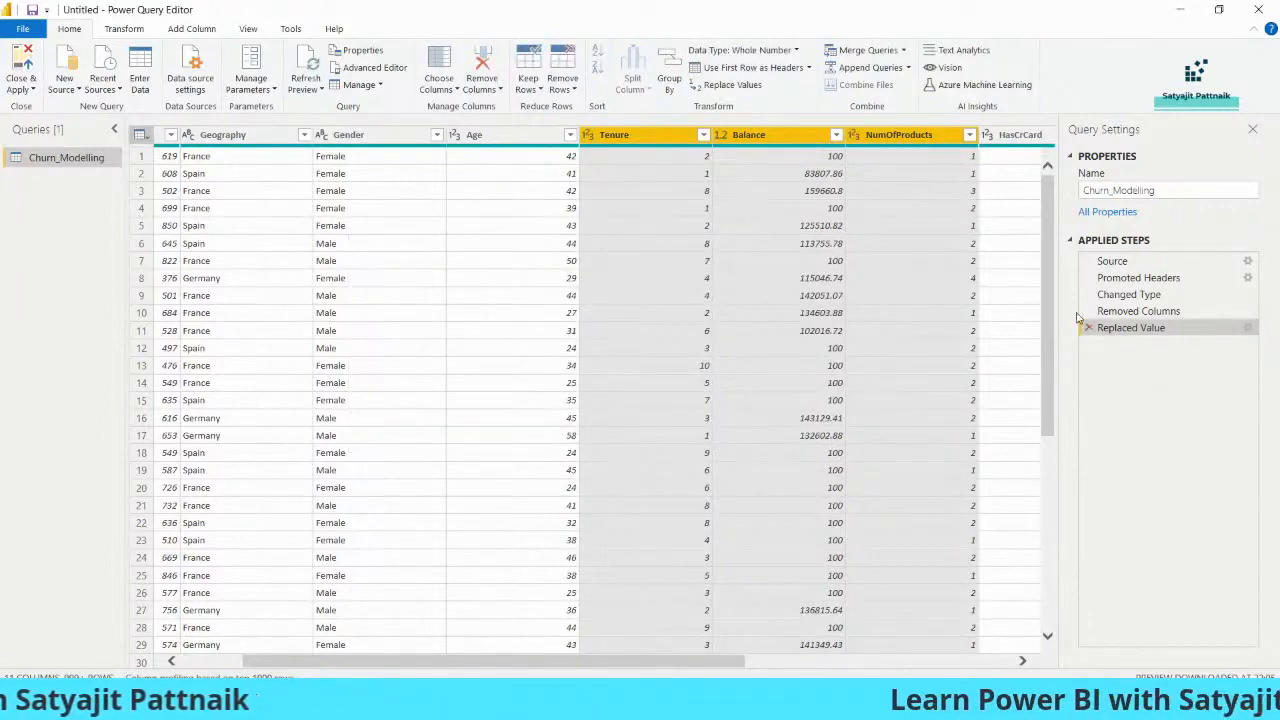
- Deselect the columns and change the Age column's data type to Text
left_click(840, 350)
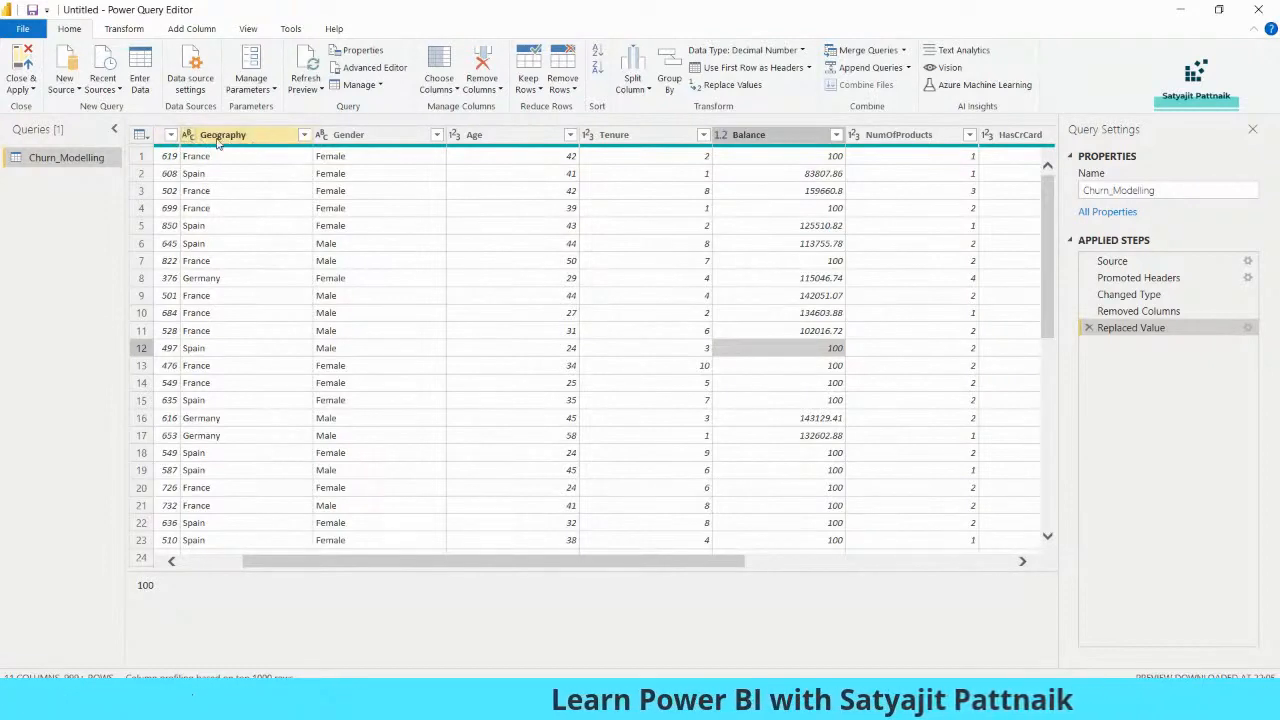
left_click(455, 138)
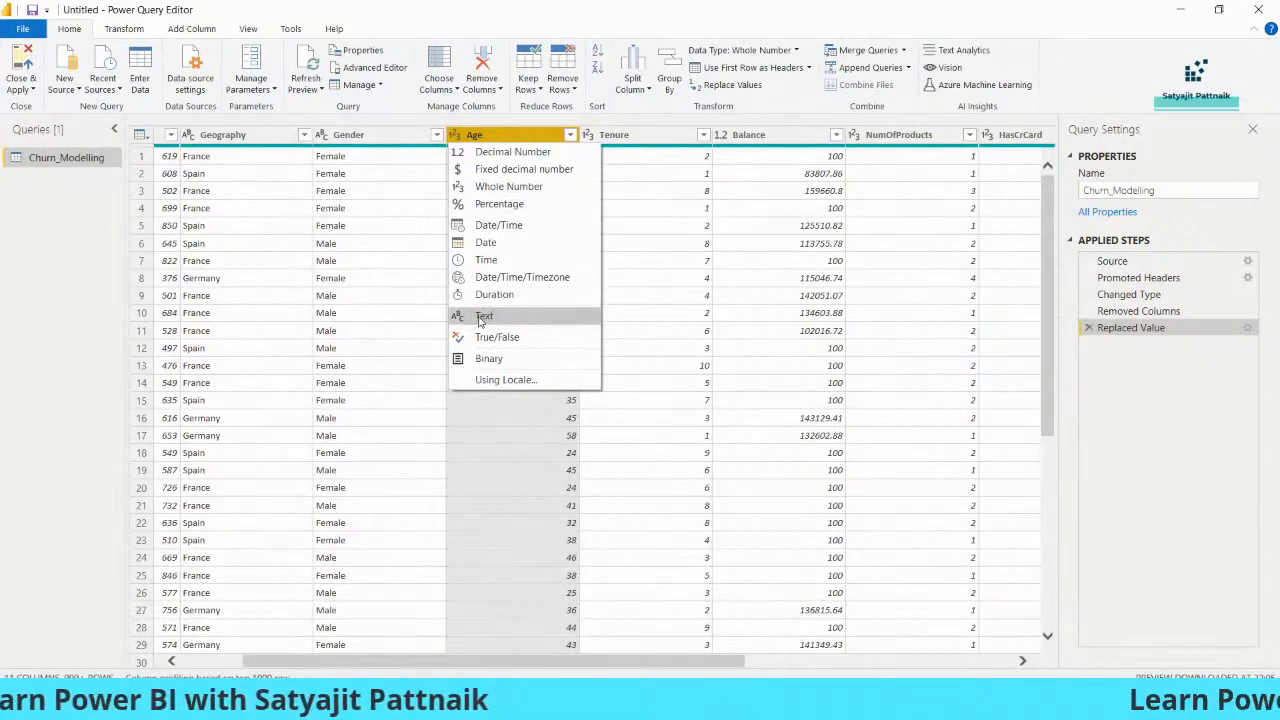
left_click(453, 137)
left_click(453, 139)
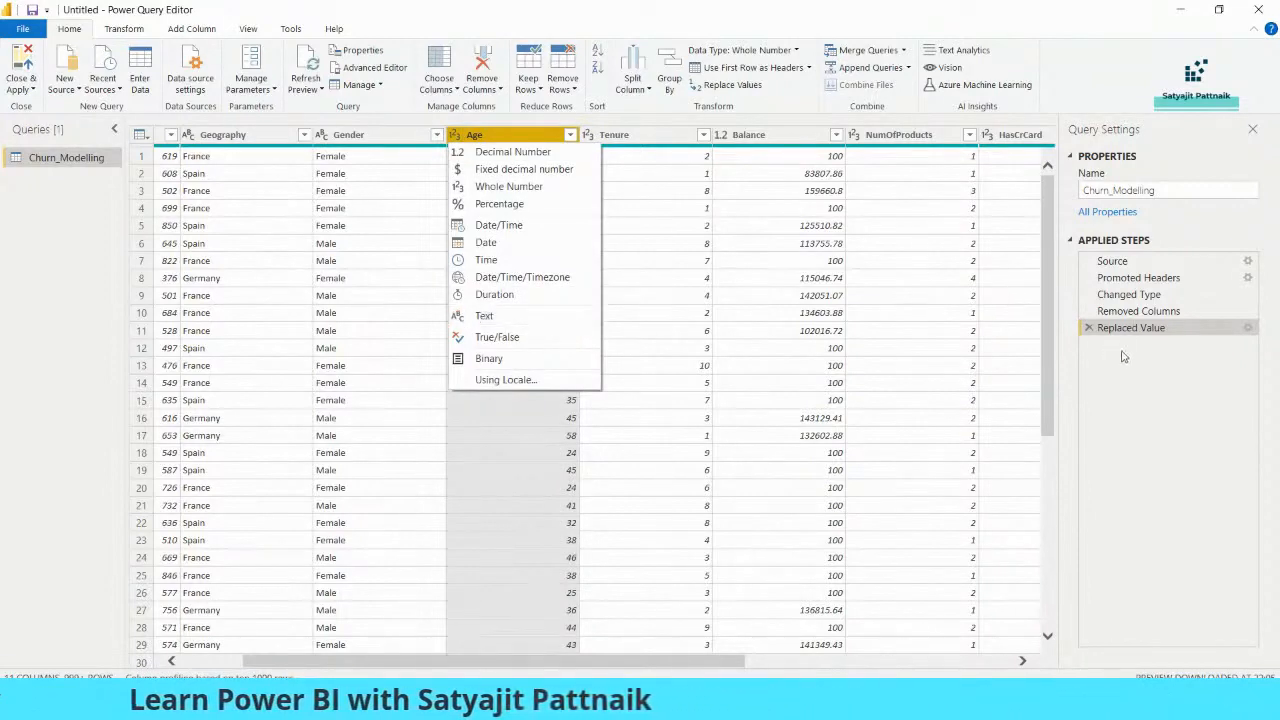
left_click(475, 316)
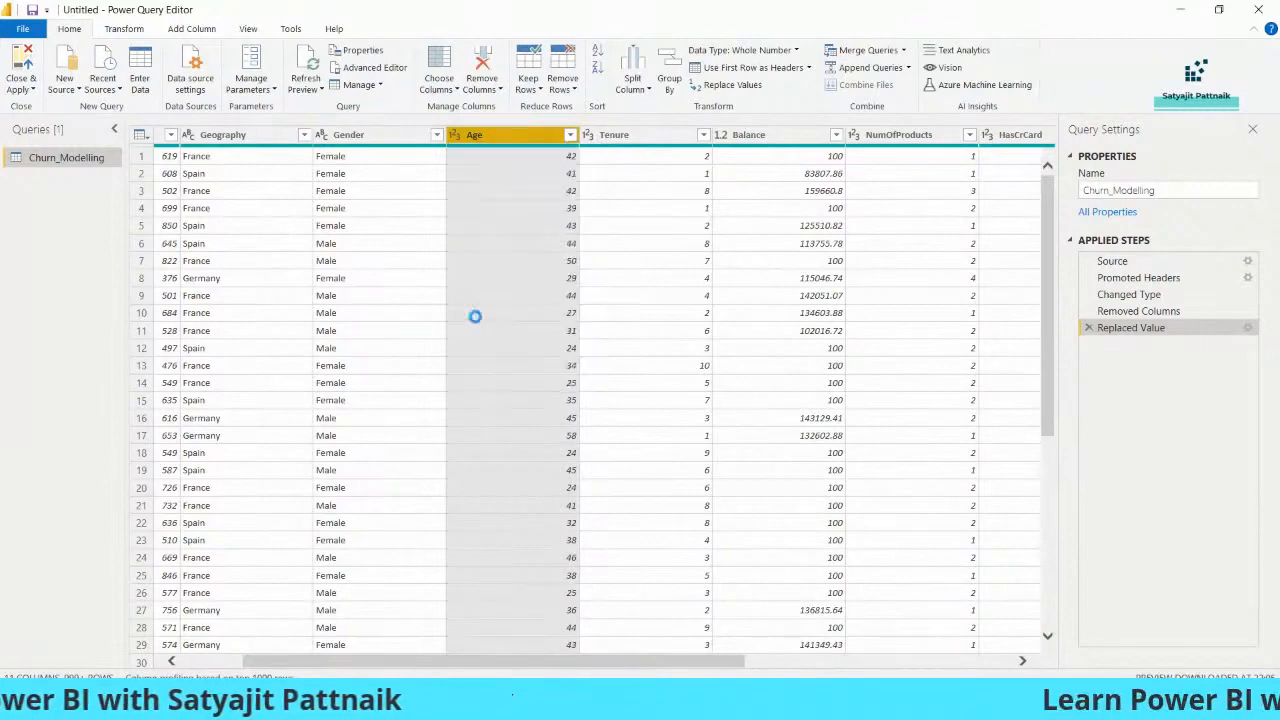
- Compare Replaced Value with Changed Type1, then delete Changed Type1 so Age stays numeric
left_click(760, 243)
left_click(1165, 329)
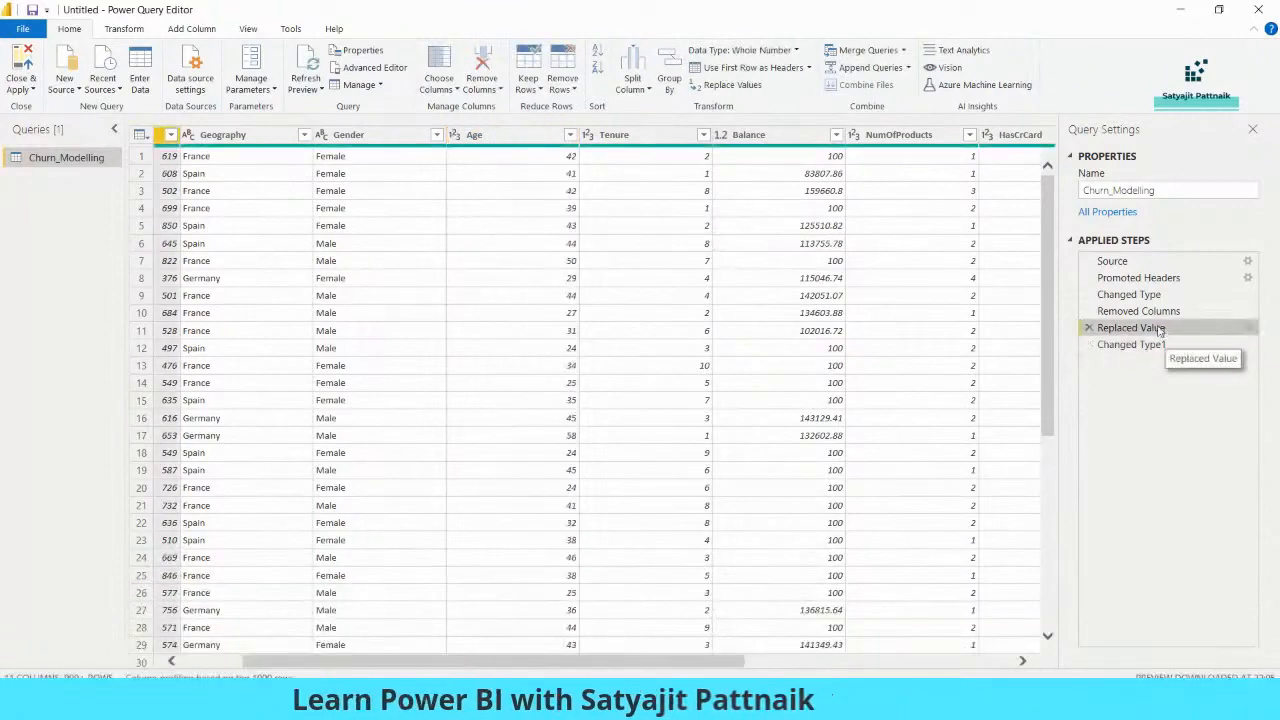
left_click(1138, 345)
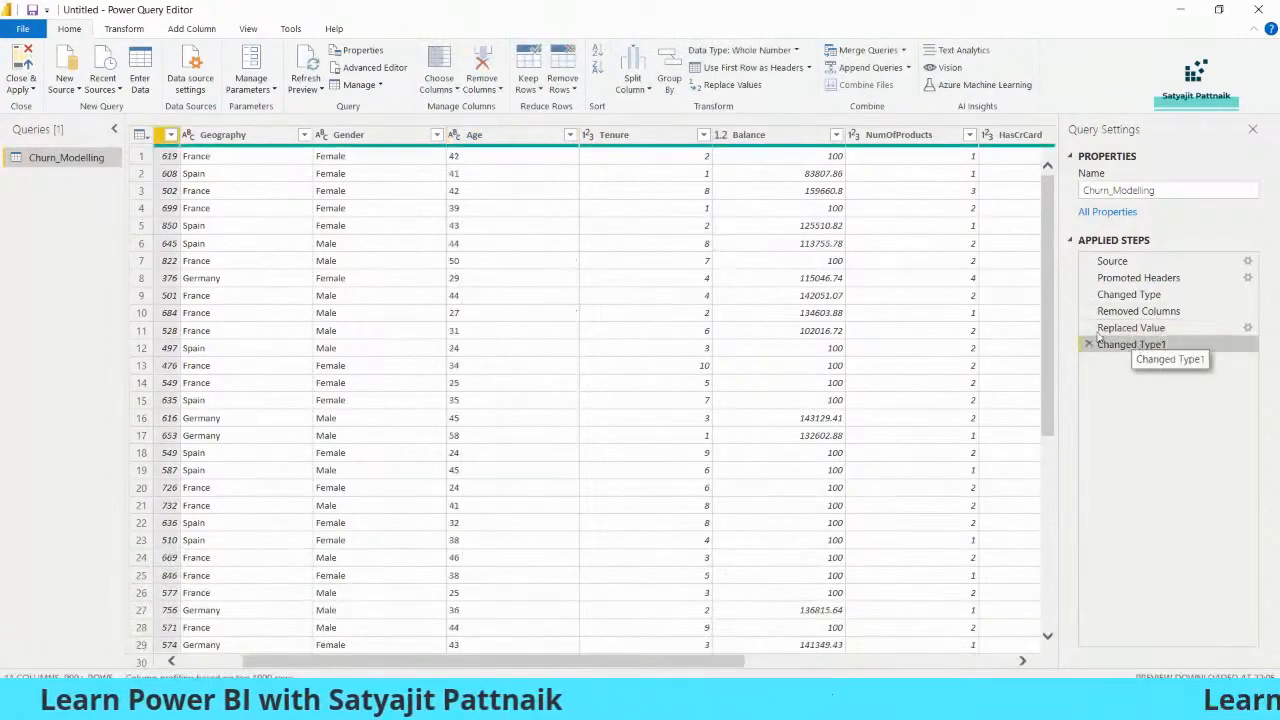
left_click(1166, 330)
left_click(1165, 345)
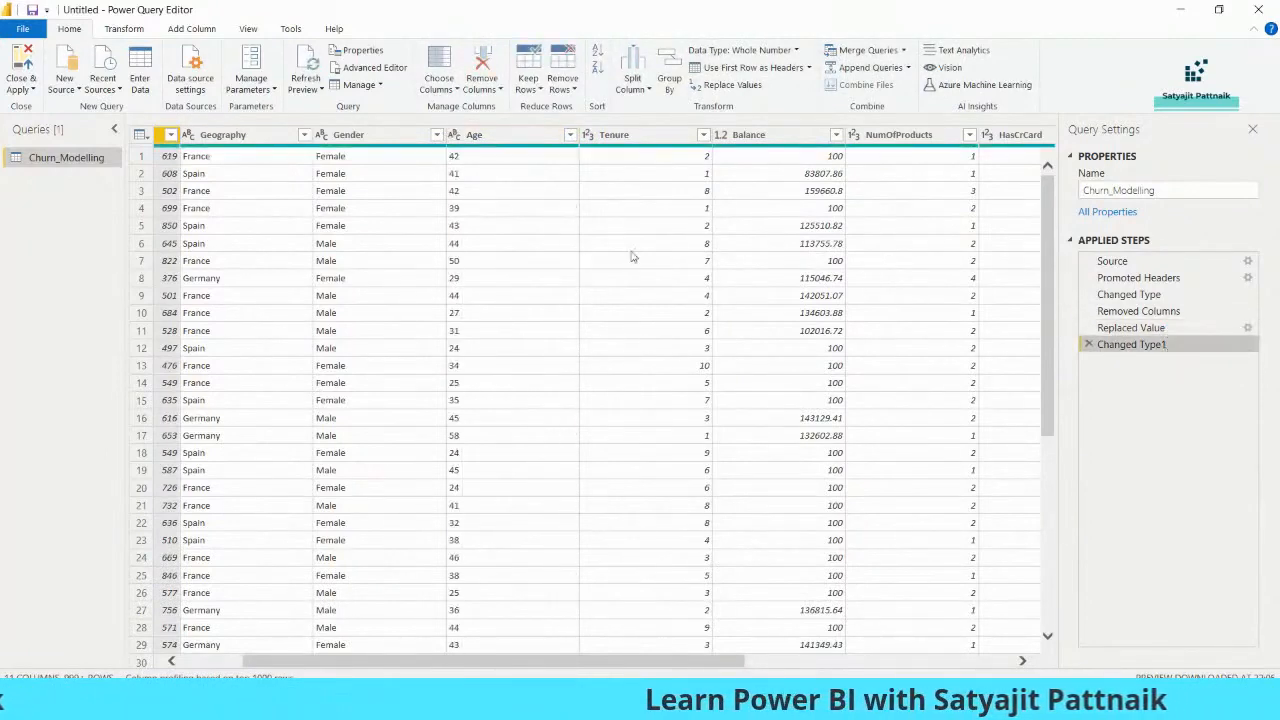
left_click(1089, 344)
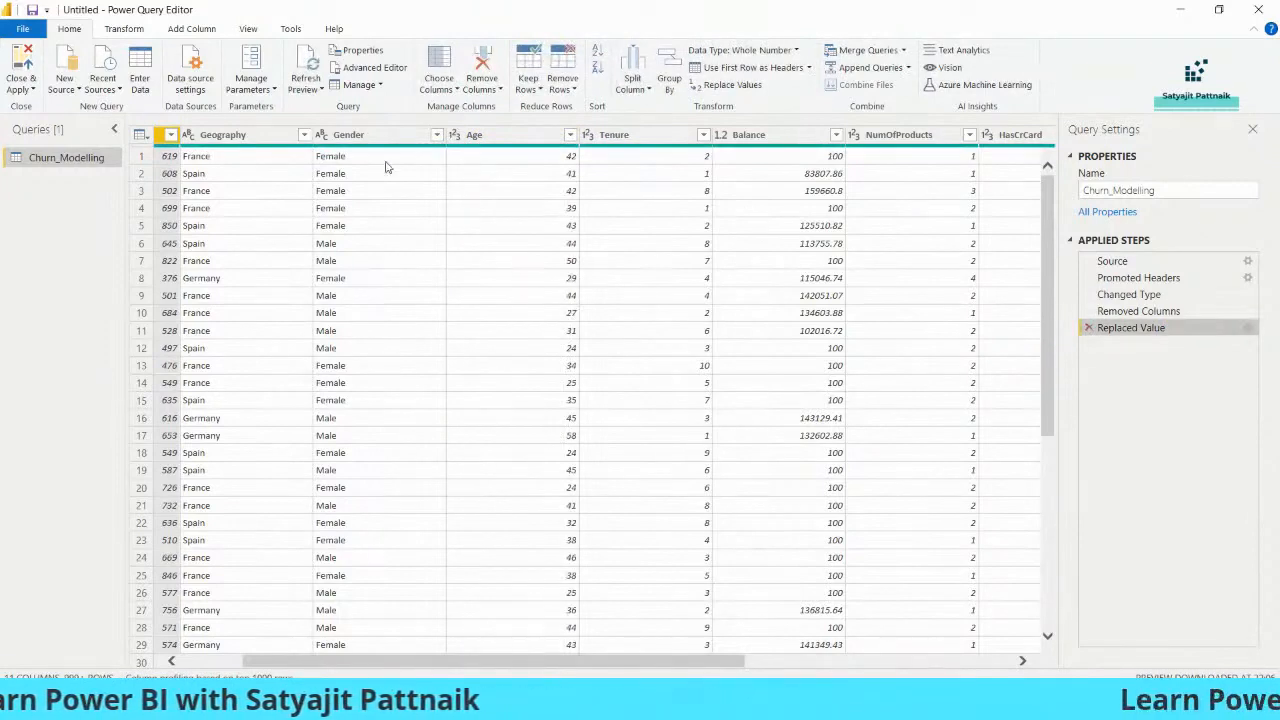
left_click(525, 157)
left_click_drag(632, 561, 715, 561)
left_click(456, 90)
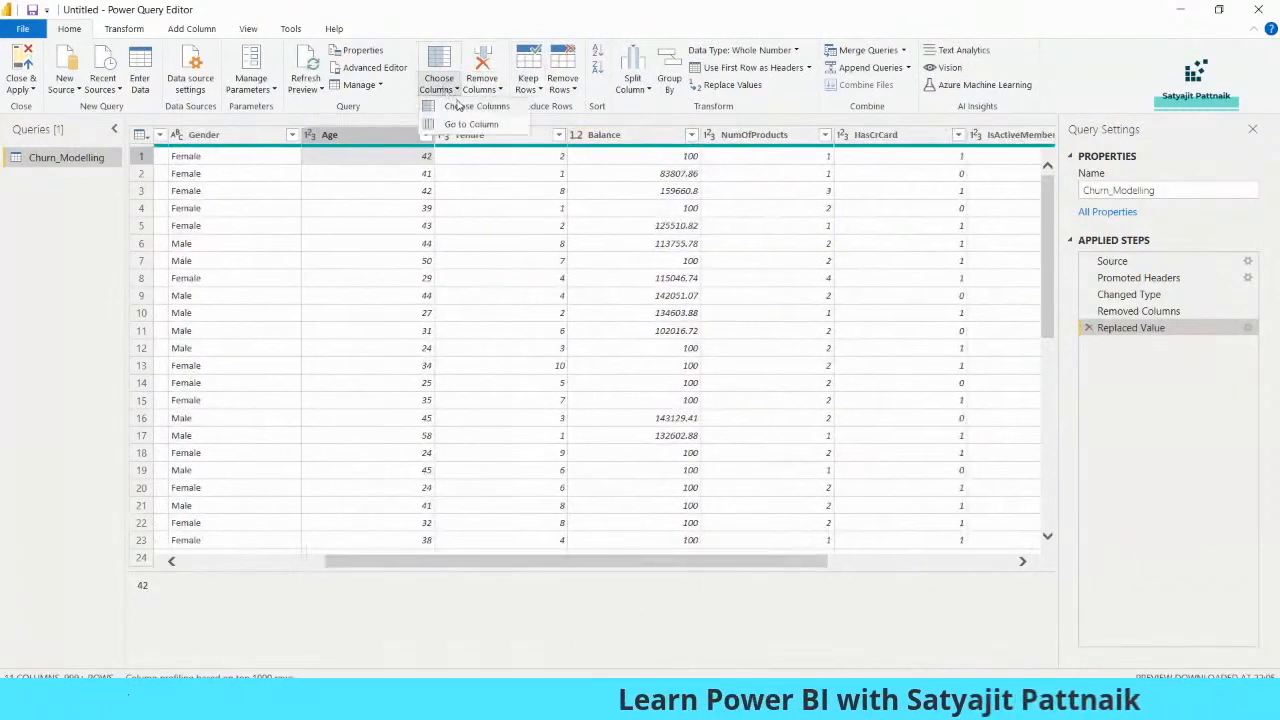
left_click(443, 562)
left_click(238, 561)
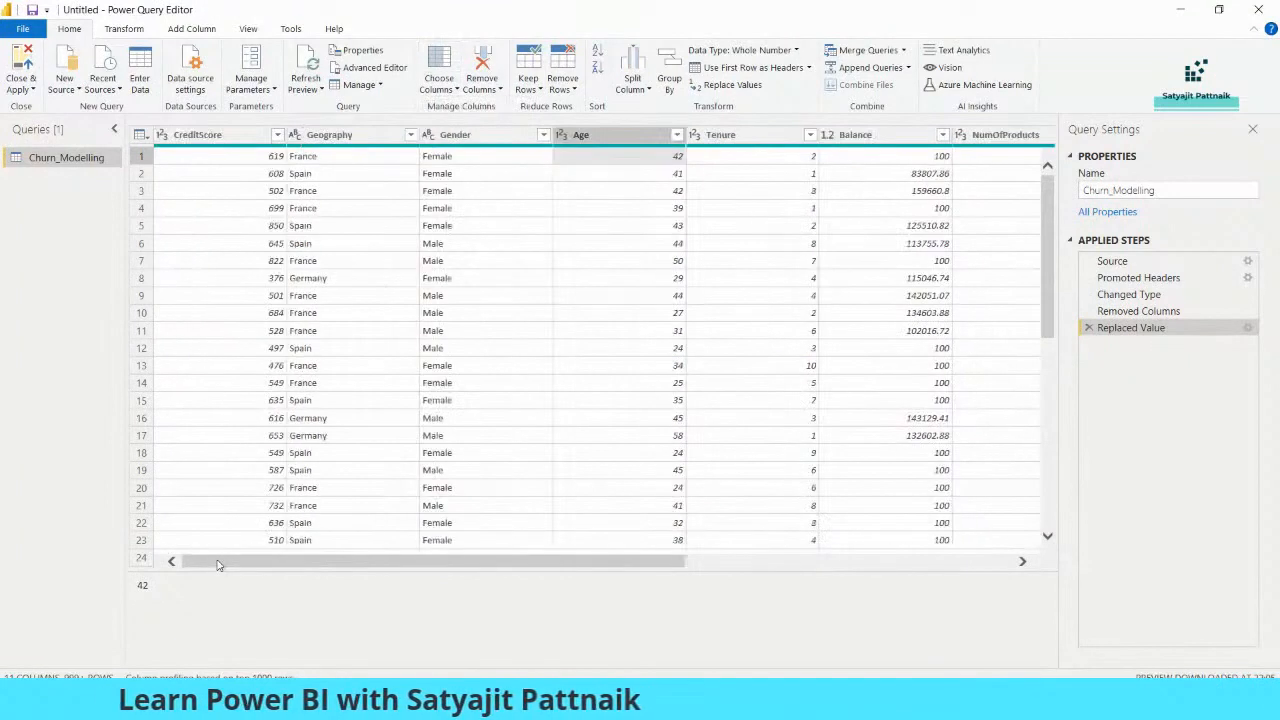
left_click(228, 136)
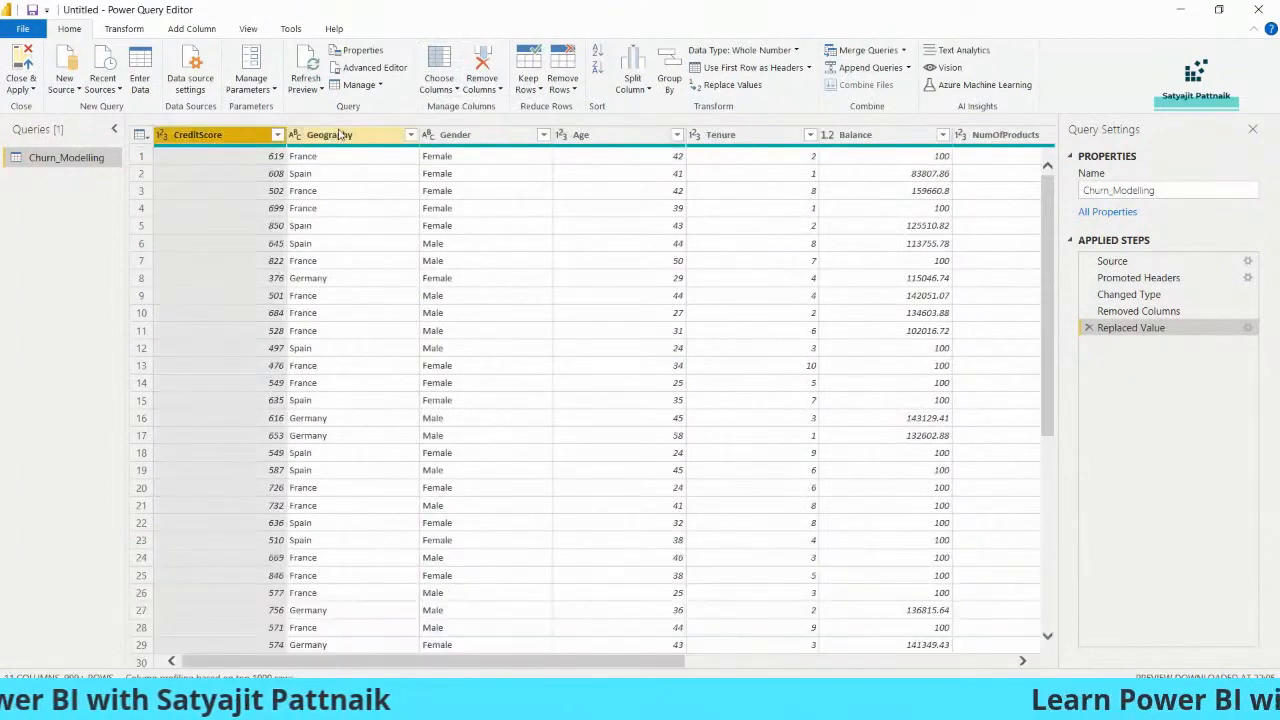
key("shift+Right")
key("shift+Right")
key("shift+Right")
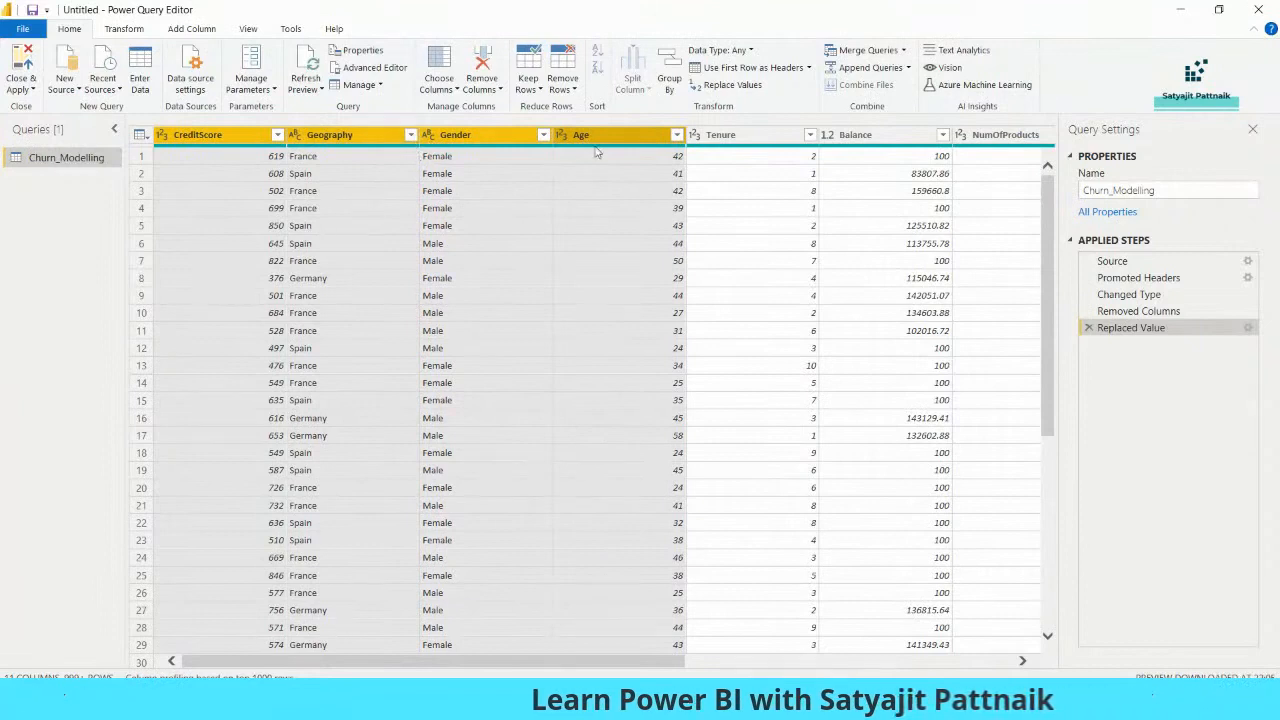
right_click(507, 137)
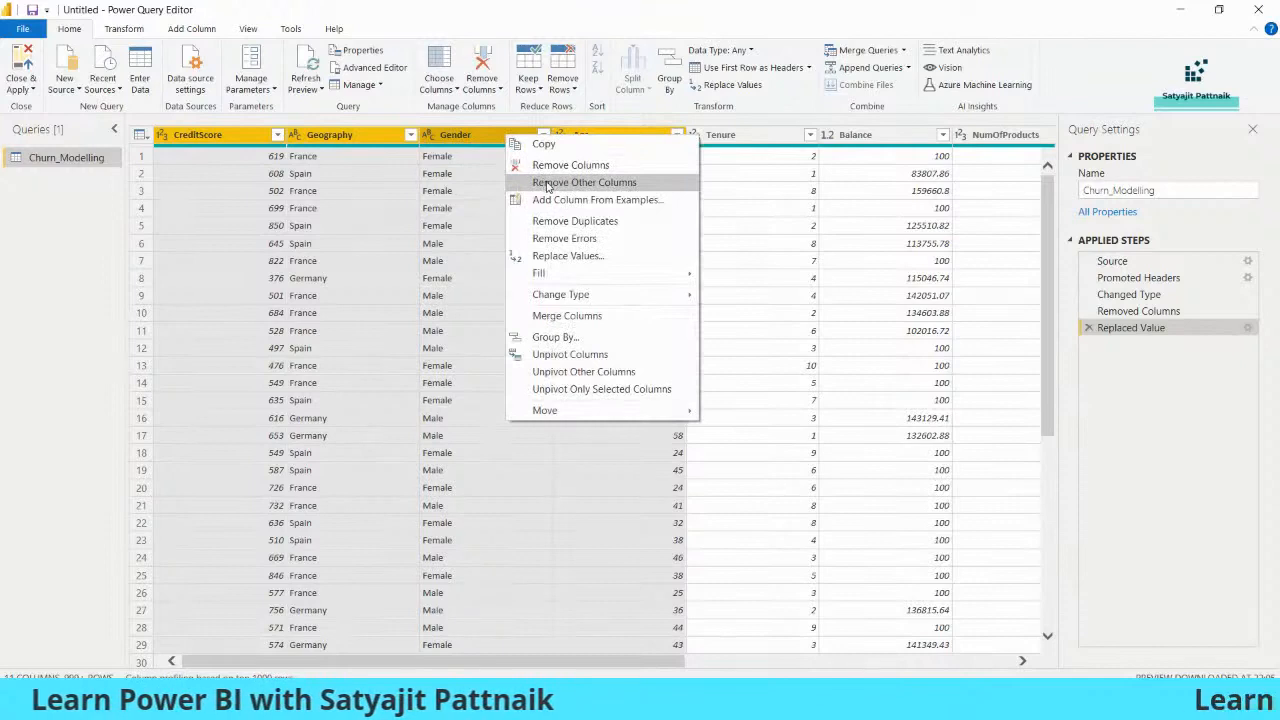
left_click(466, 277)
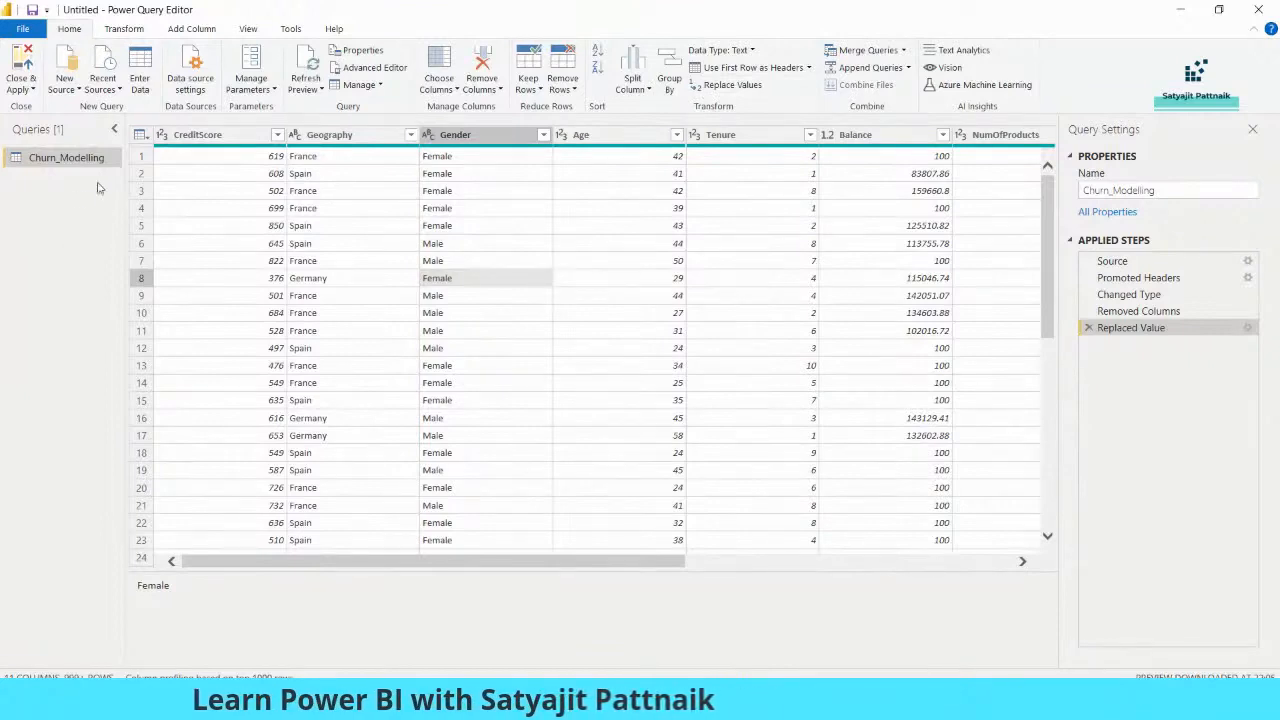
- Widen the Queries pane and duplicate the Churn_Modelling query
left_click_drag(122, 183, 290, 200)
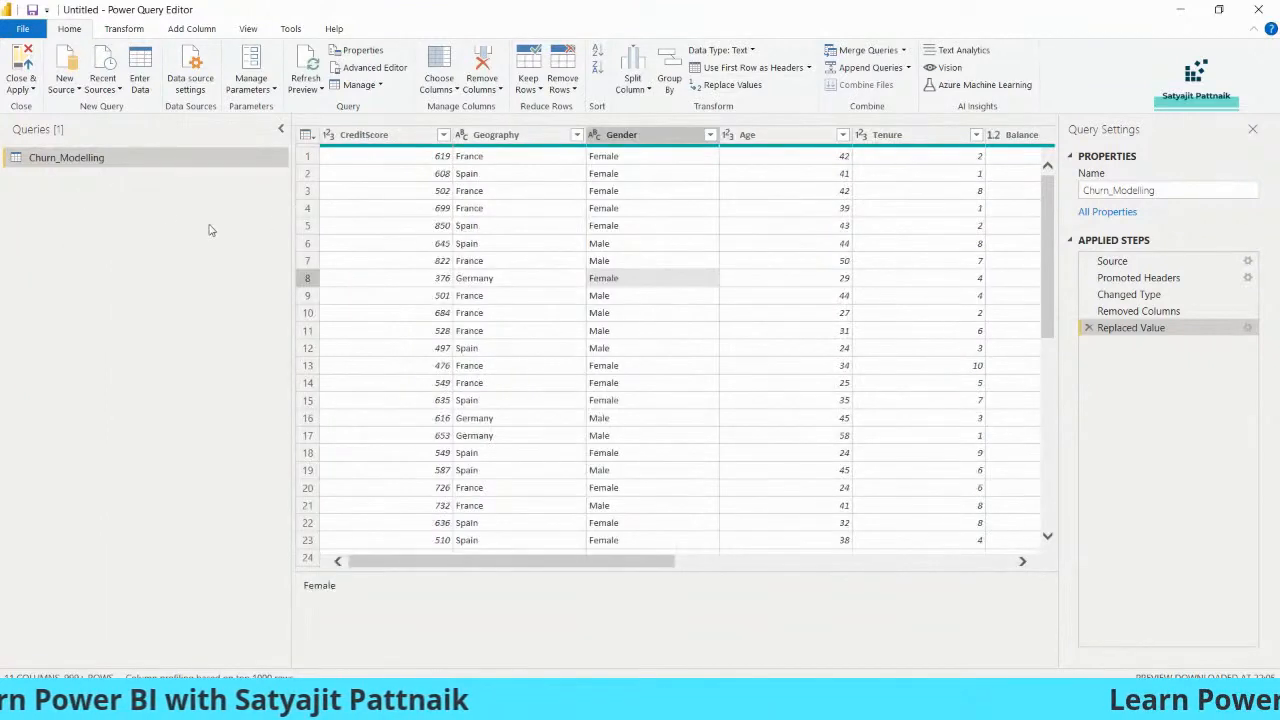
right_click(118, 165)
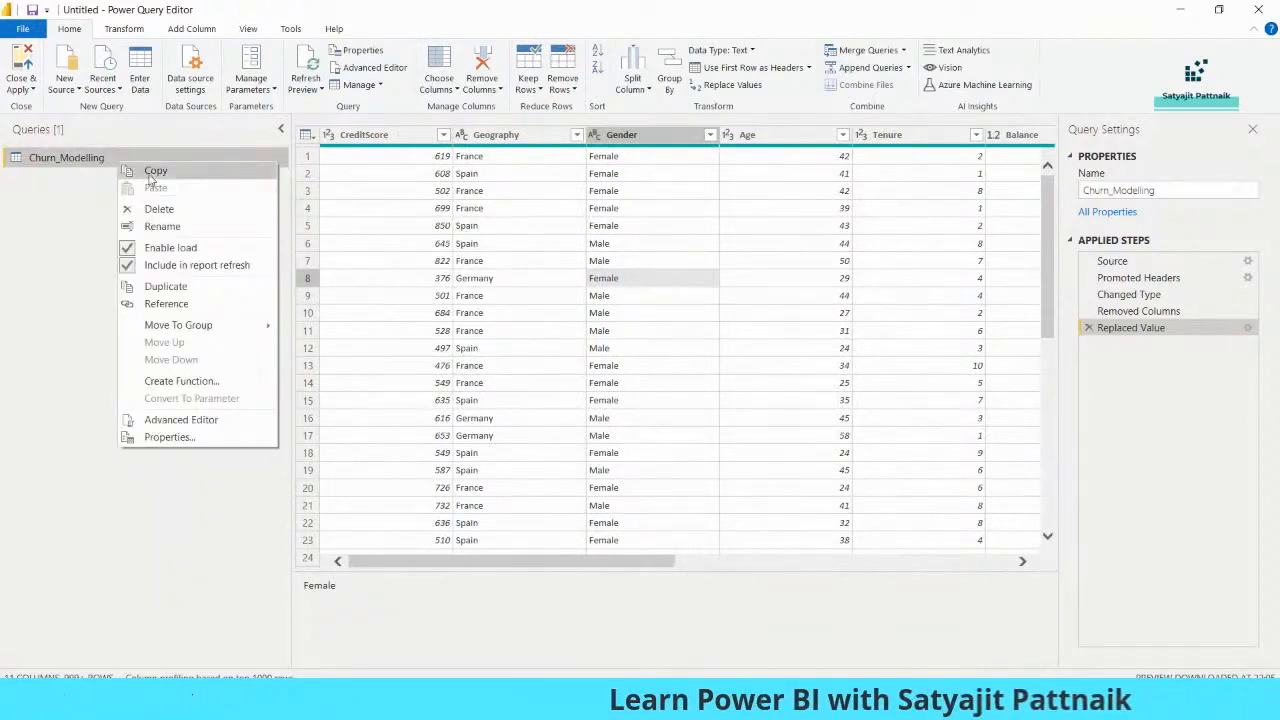
left_click(86, 189)
right_click(90, 159)
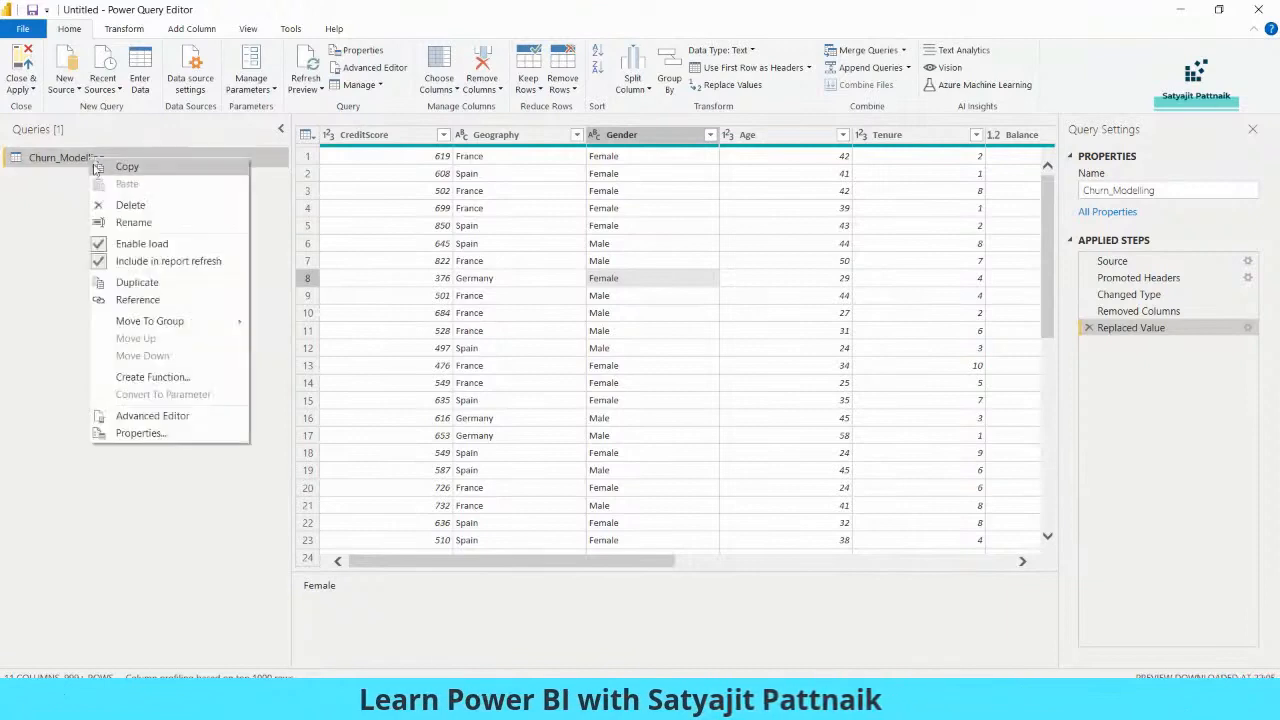
left_click(127, 283)
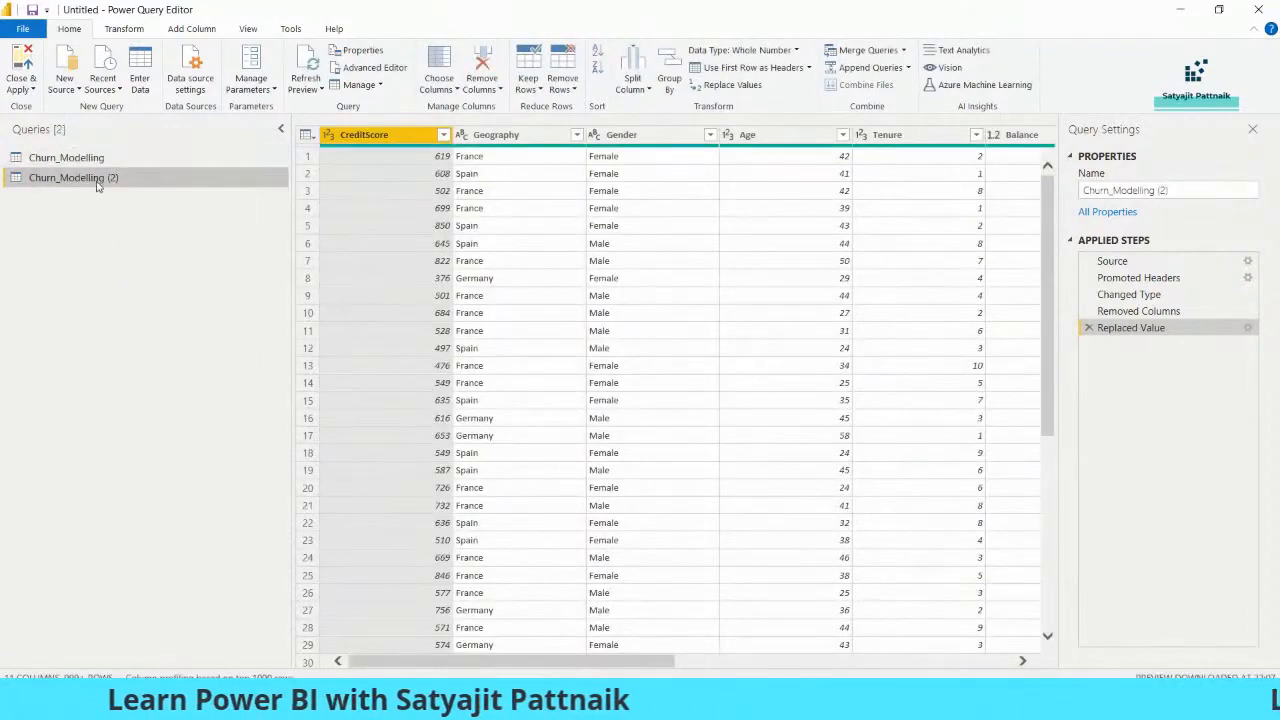
- Rename the duplicate to New File and compare it with Churn_Modelling
right_click(97, 179)
left_click(170, 248)
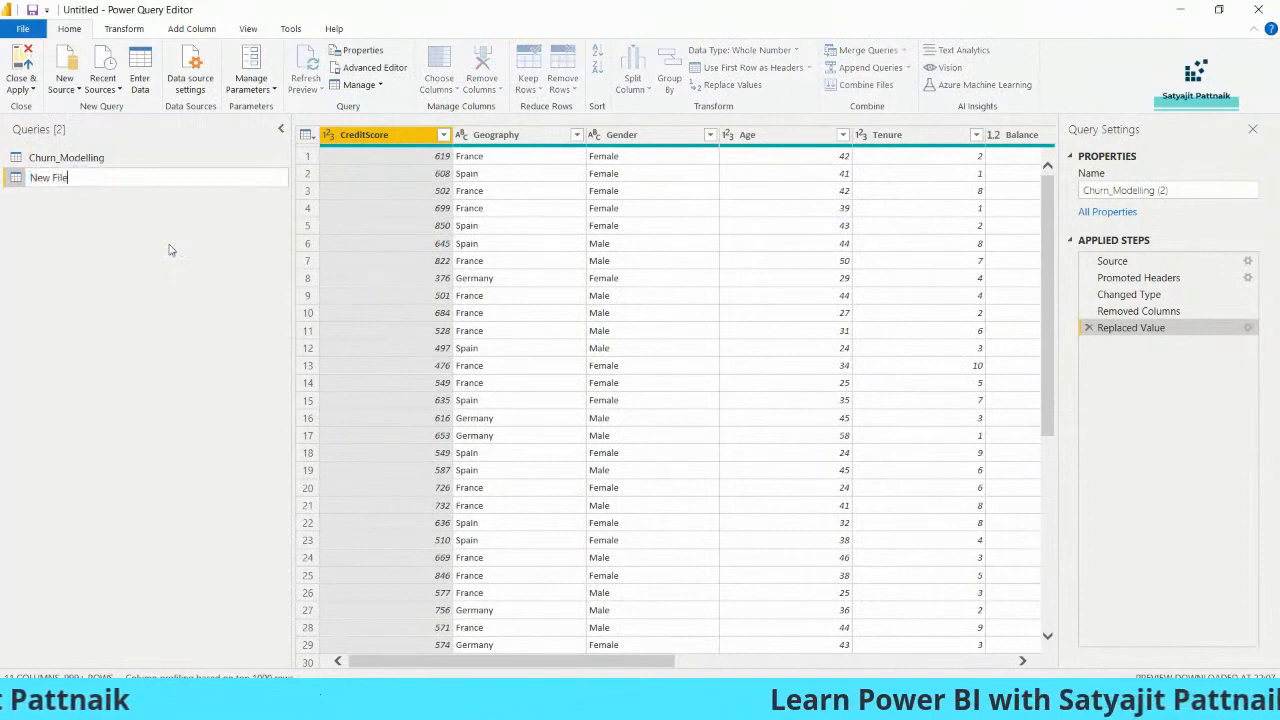
key("Return")
left_click(90, 162)
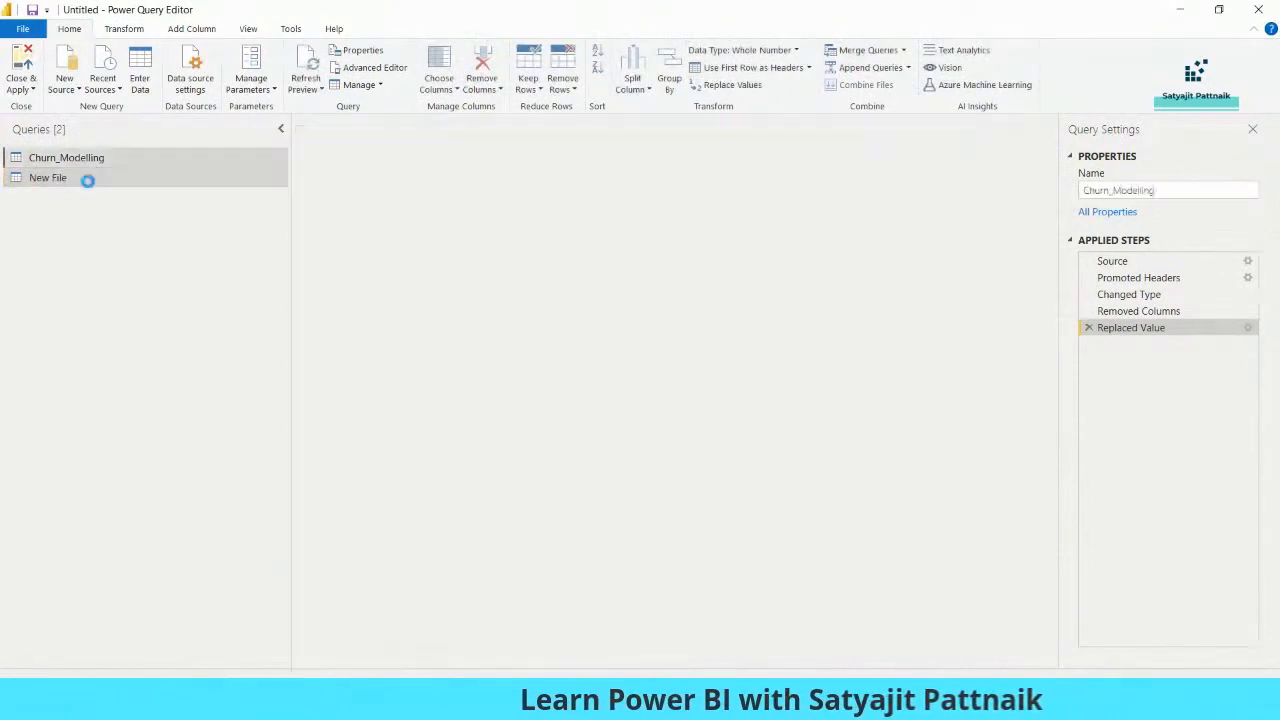
left_click(89, 181)
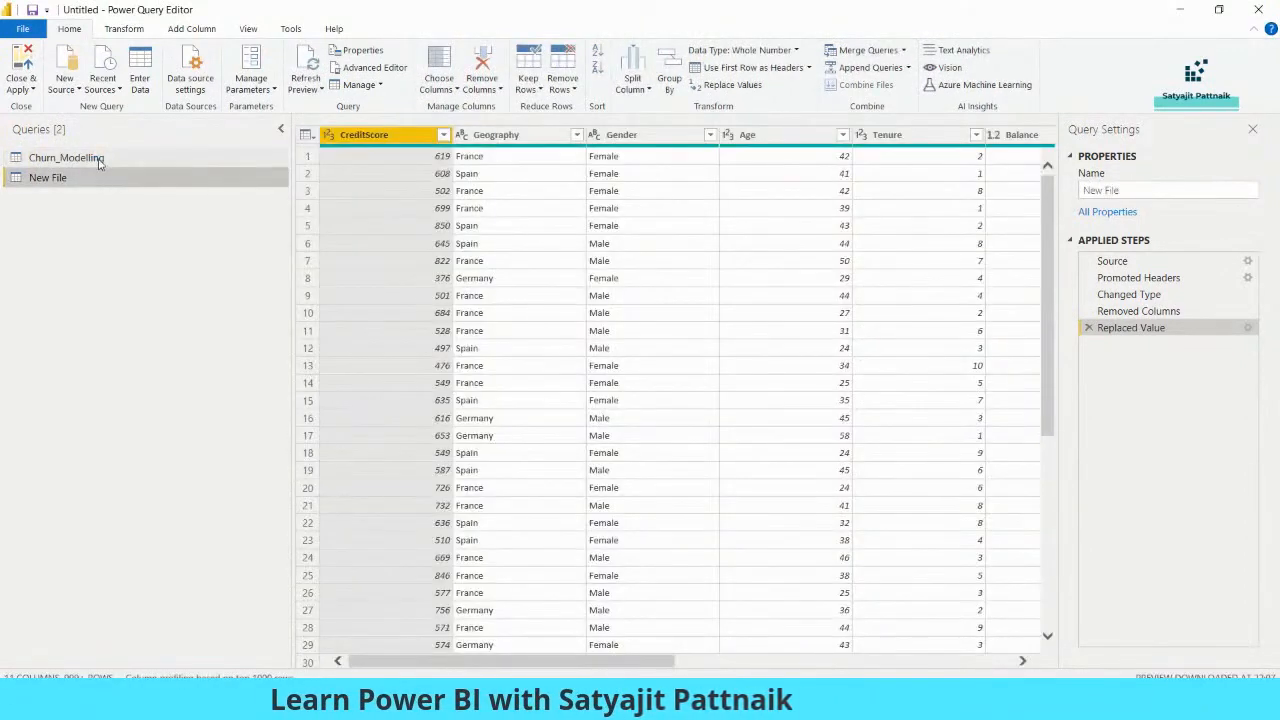
left_click(99, 160)
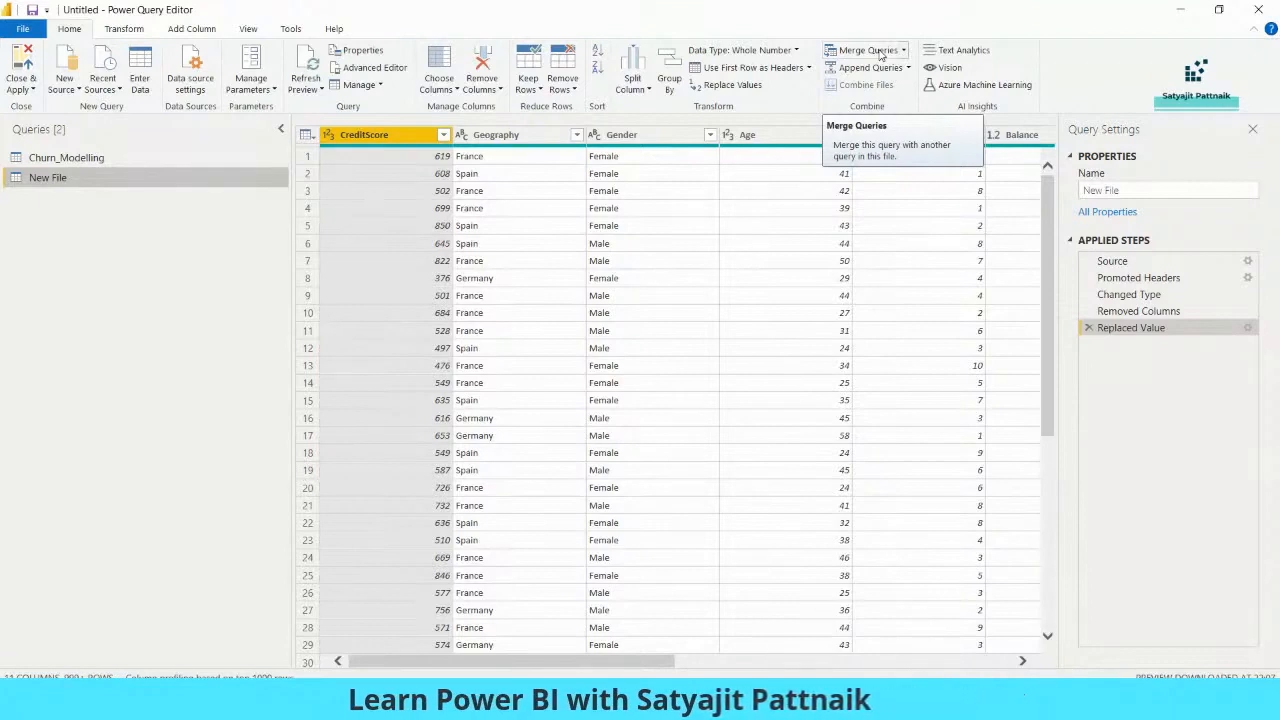
left_click(904, 51)
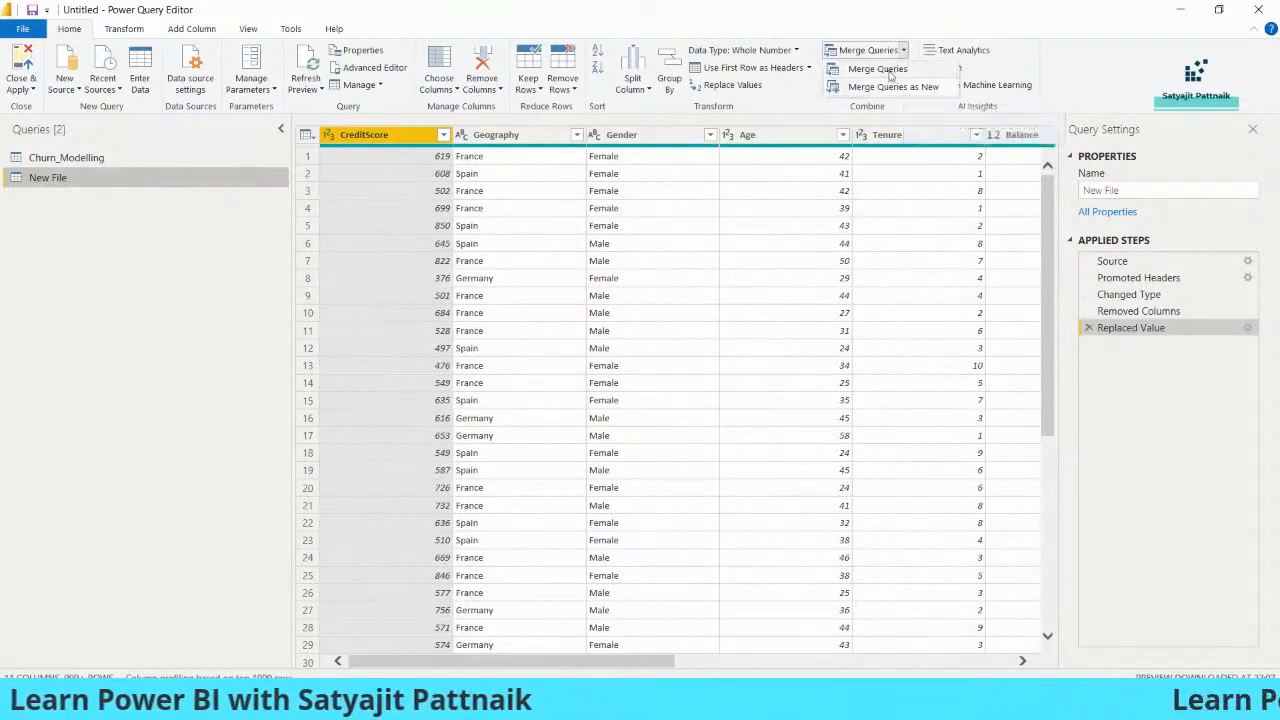
left_click(904, 52)
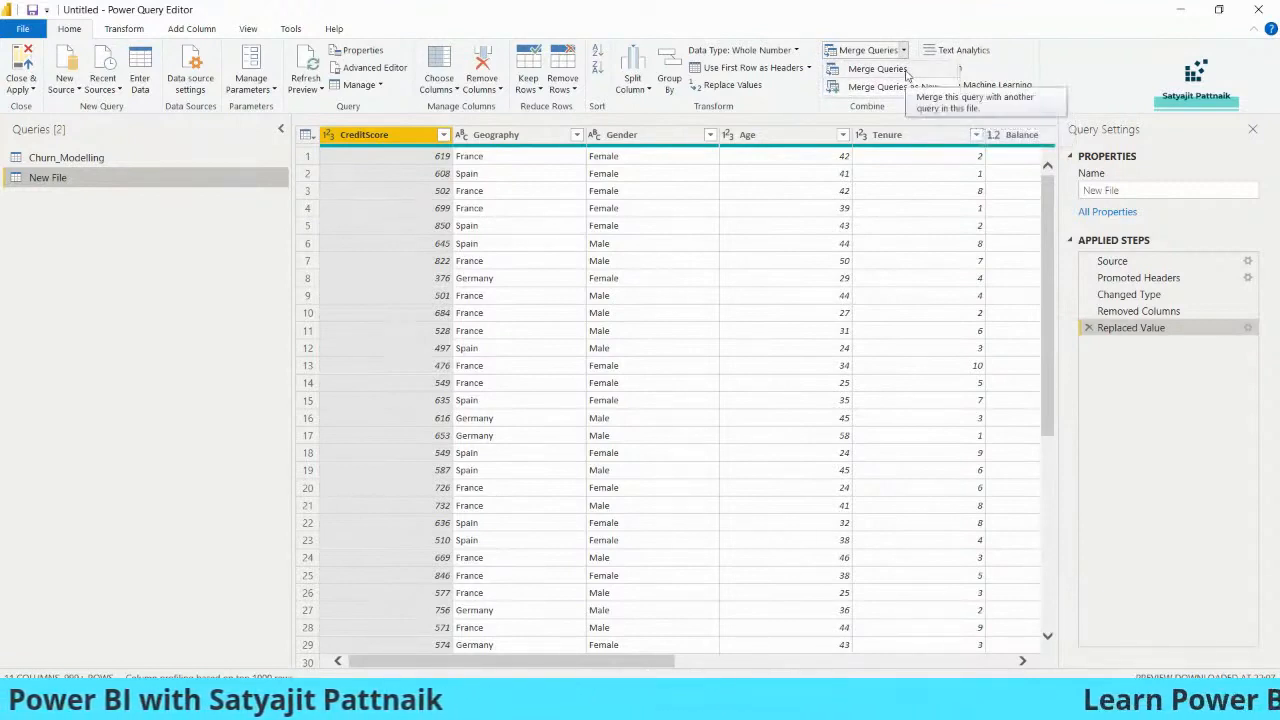
left_click(48, 190)
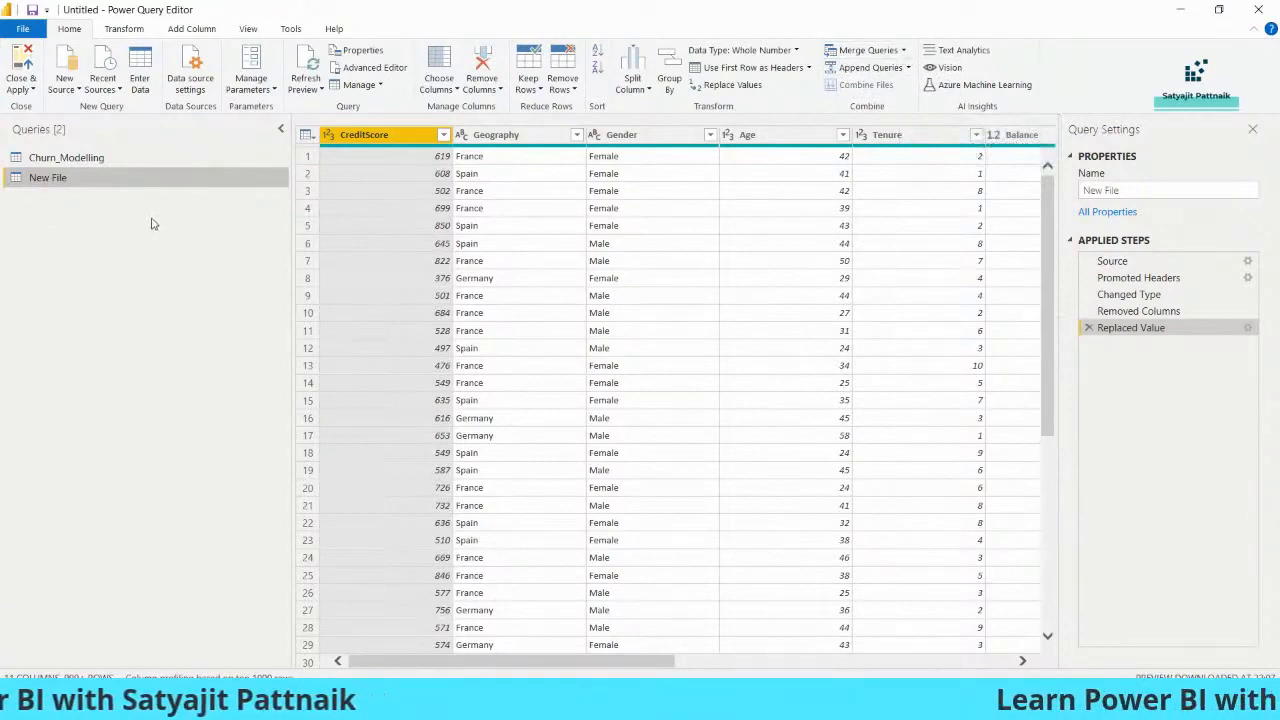
left_click(903, 50)
- Start Merge Queries with Churn_Modelling as the first table and New File as the second
left_click(900, 70)
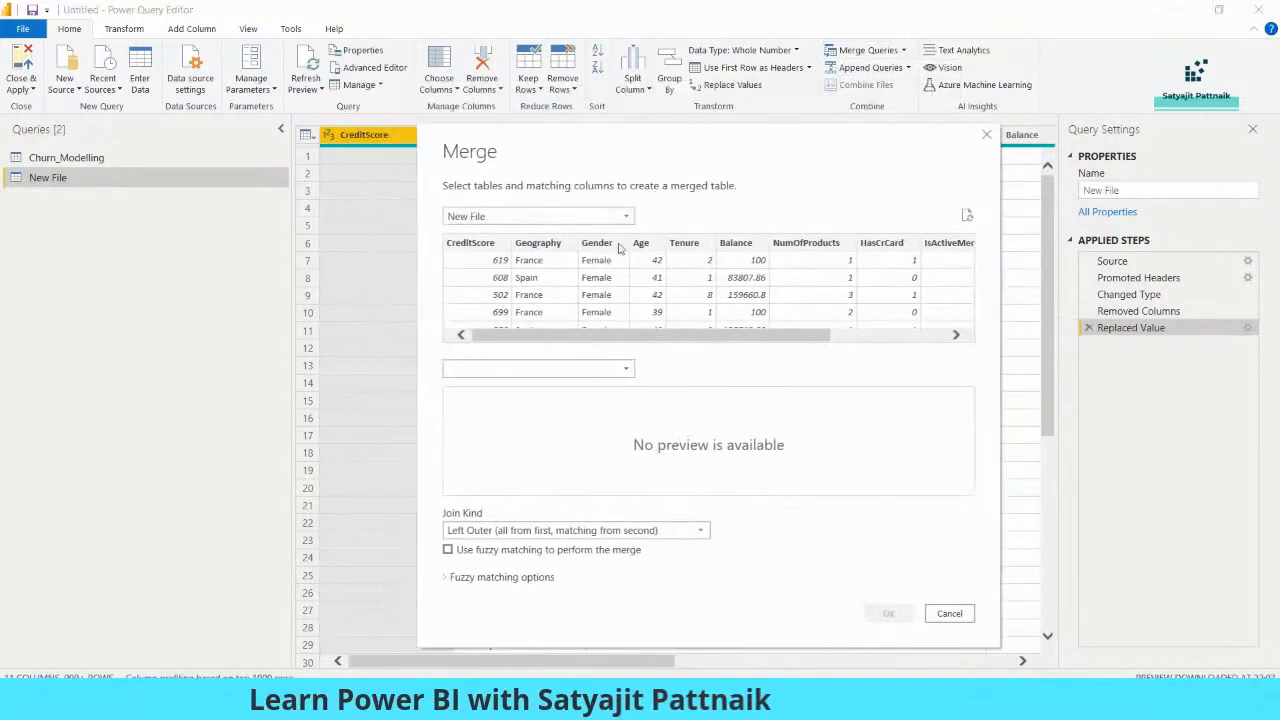
left_click(530, 216)
left_click(530, 234)
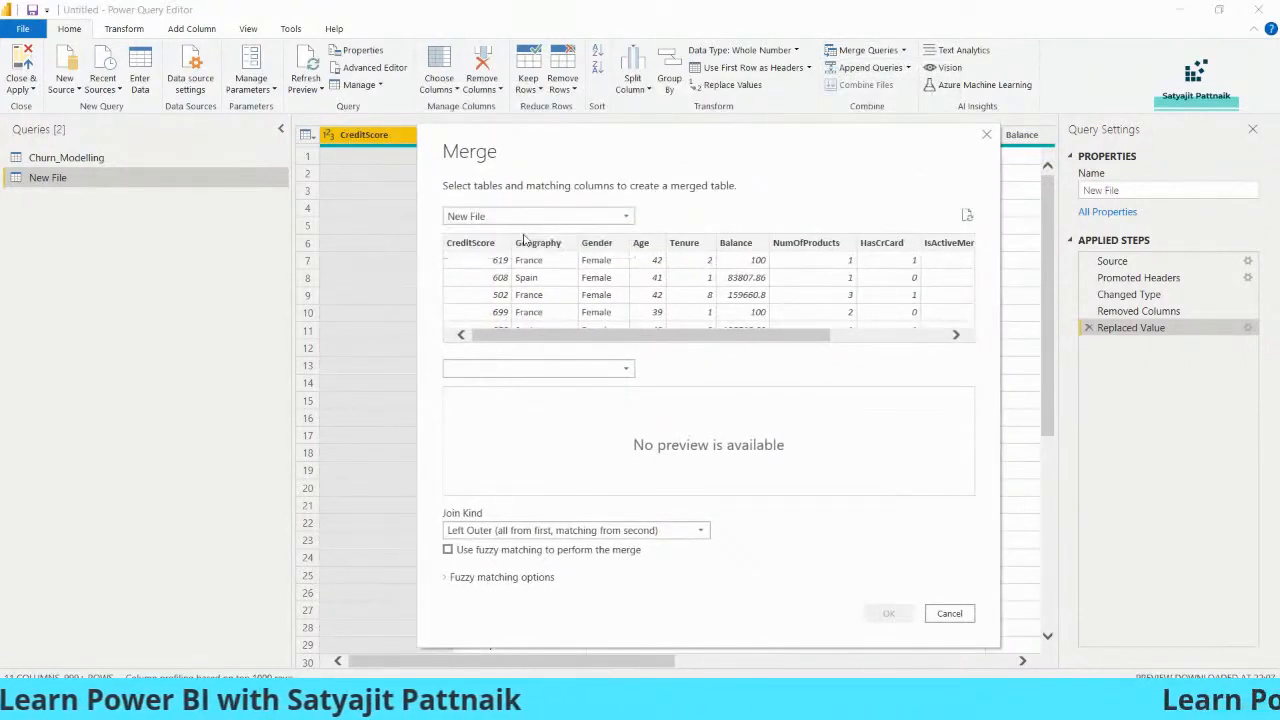
left_click(532, 369)
left_click(506, 403)
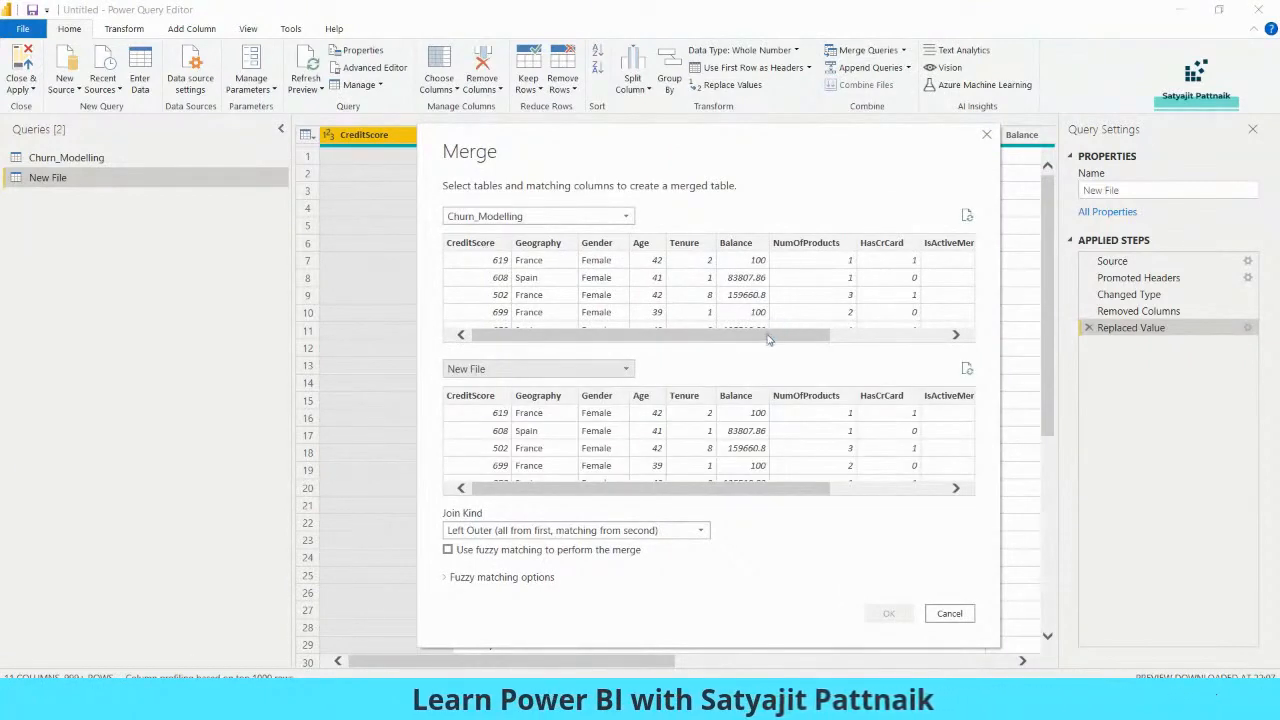
- Match the two tables on Age and Tenure columns
left_click_drag(768, 337, 725, 338)
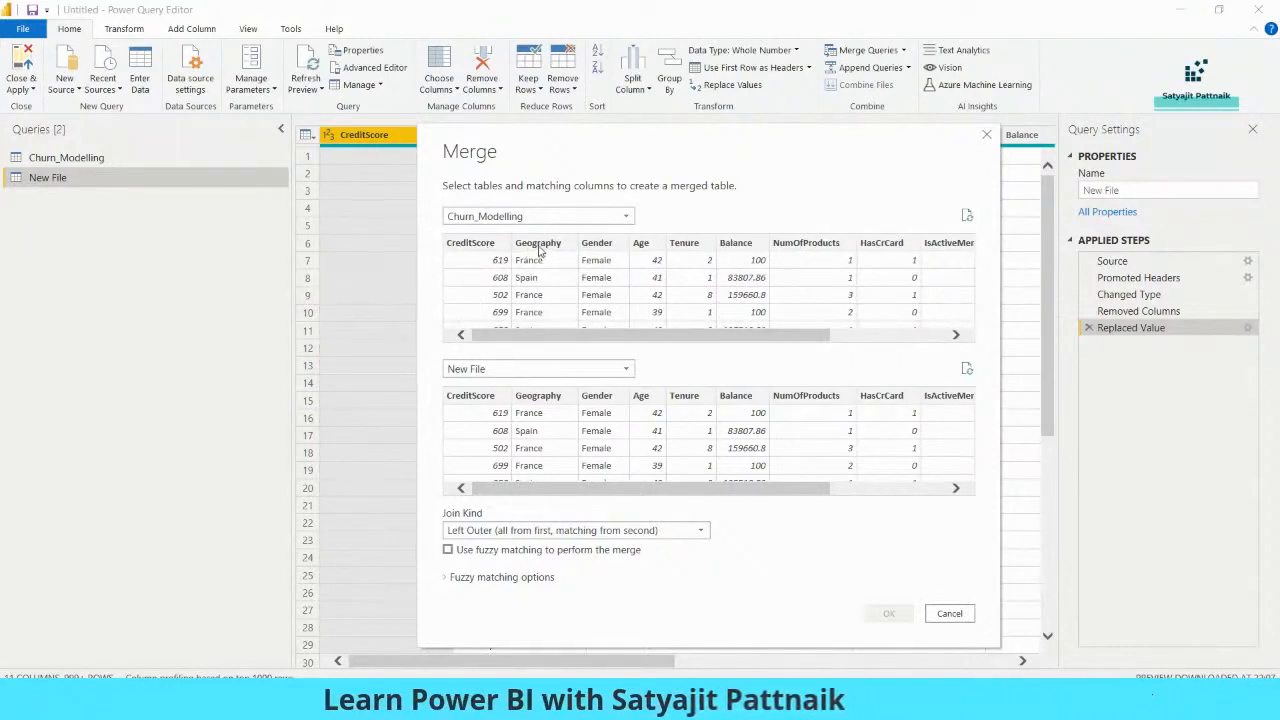
left_click(638, 246)
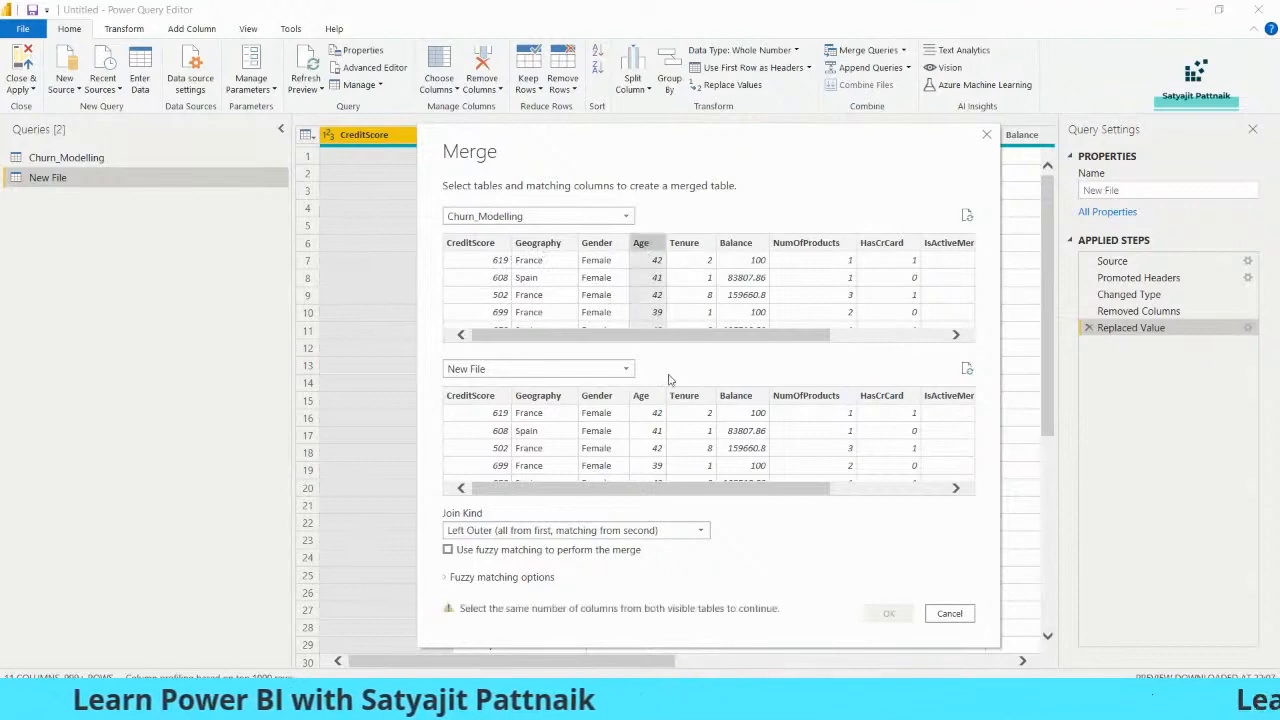
left_click(641, 396)
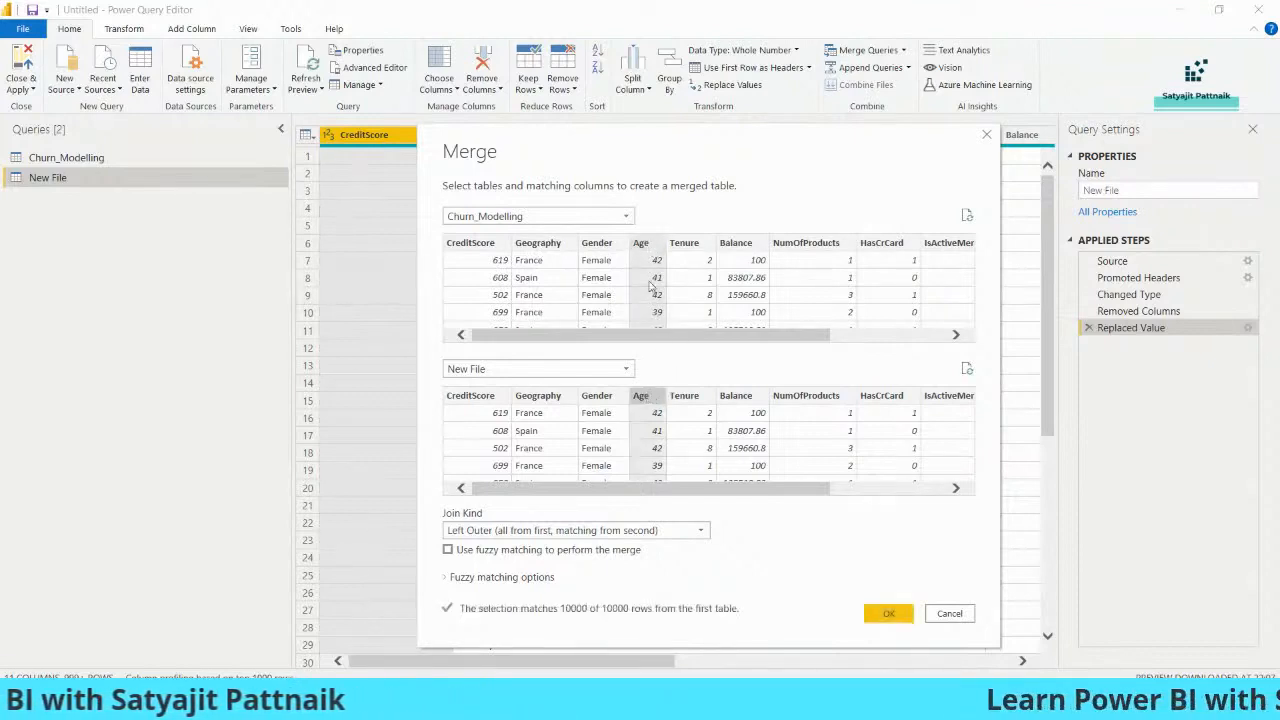
left_click(684, 246, "ctrl")
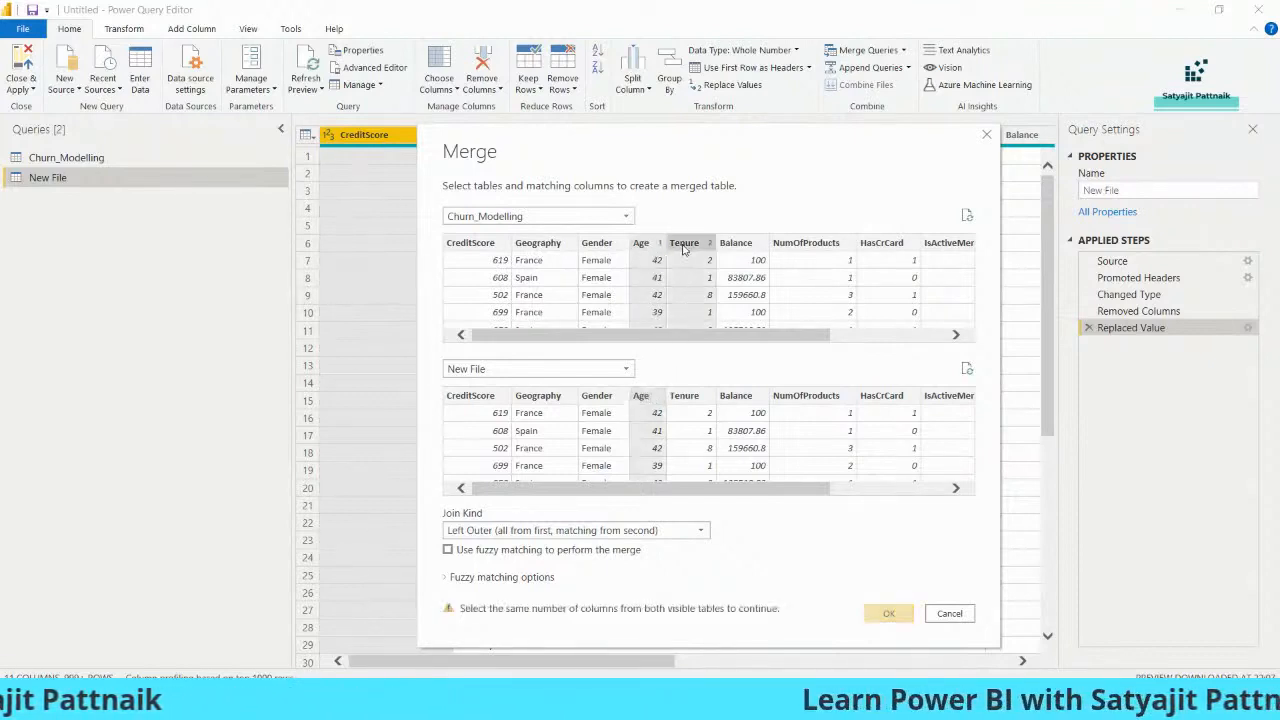
left_click(684, 397, "ctrl")
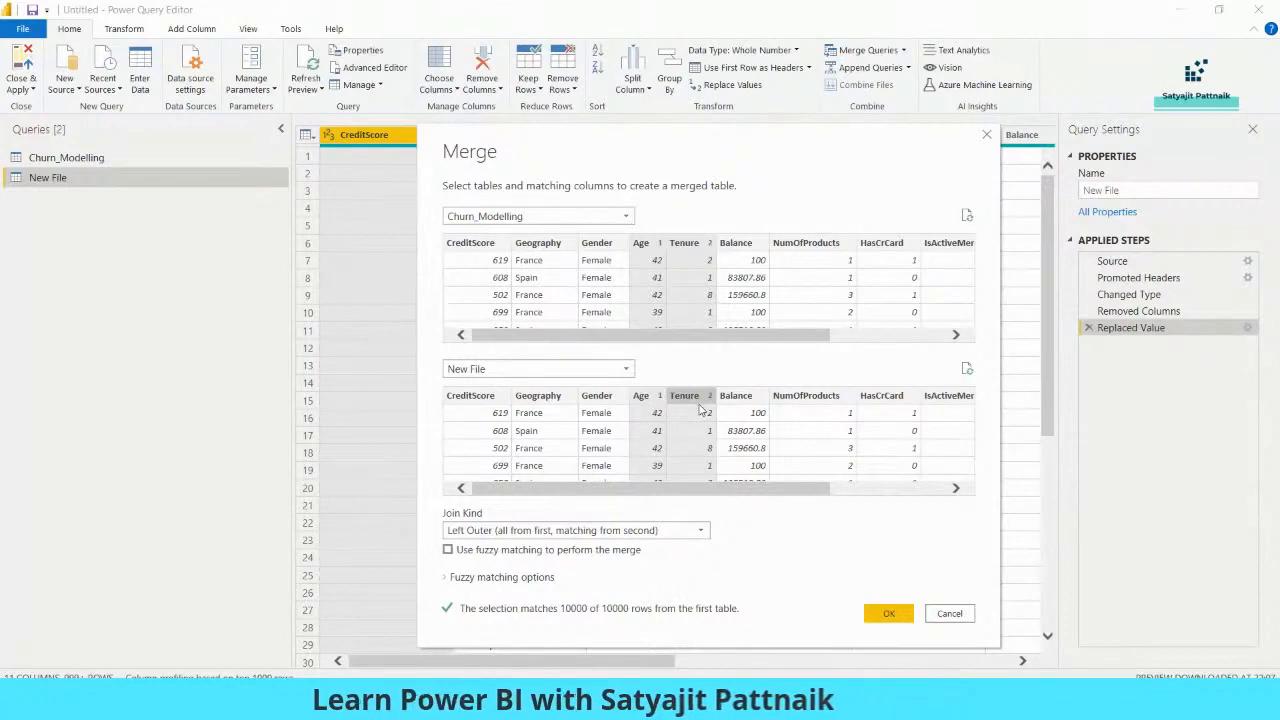
- Set the join kind to Inner (only matching rows) and confirm the merge into Merge1
left_click(504, 530)
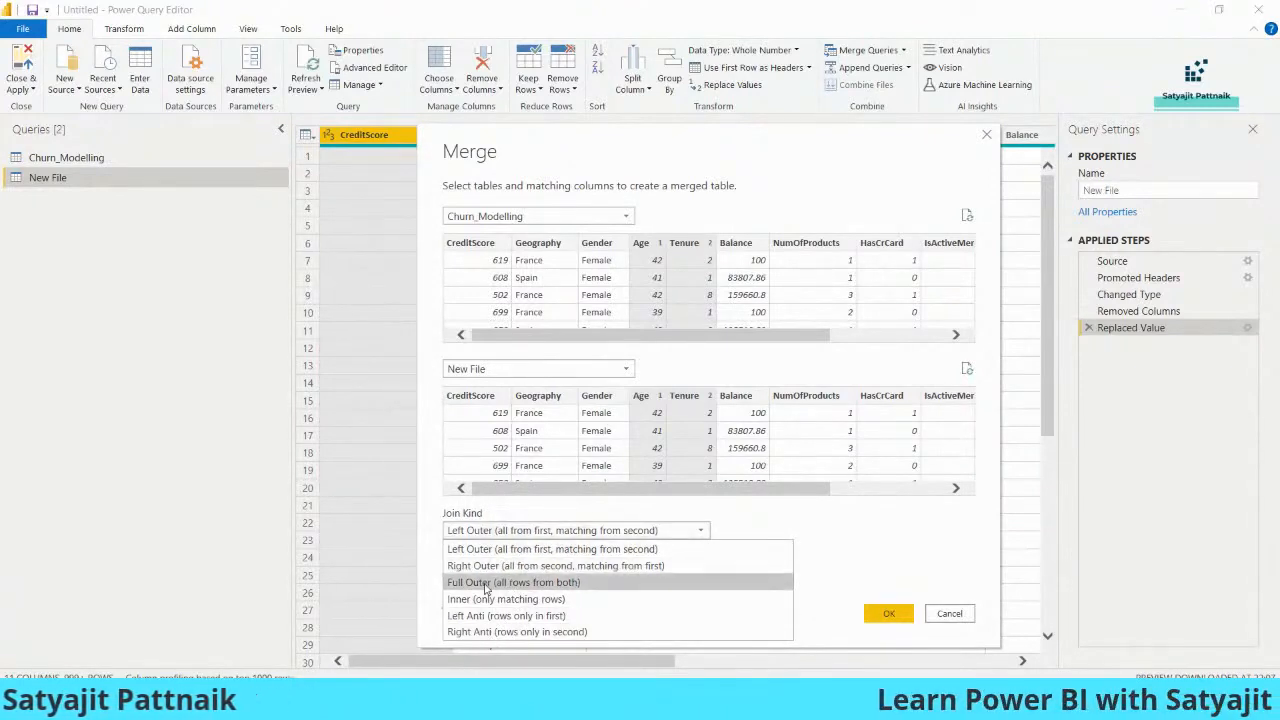
left_click(481, 600)
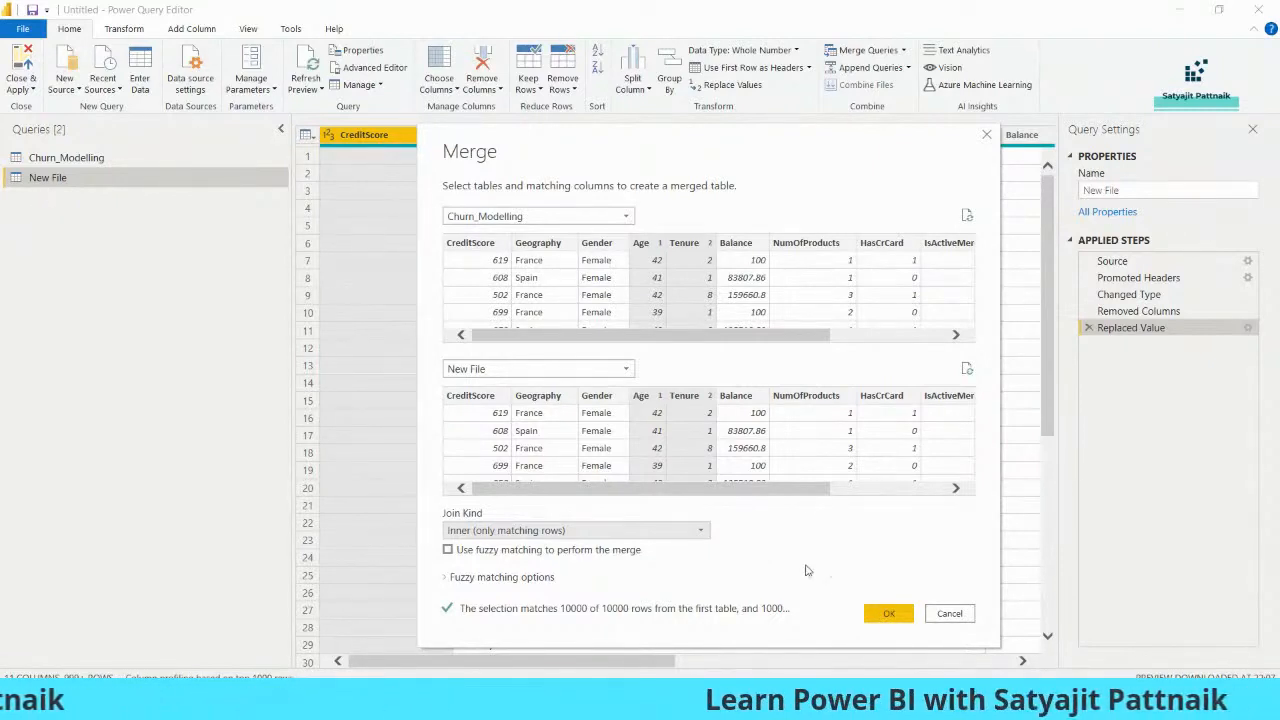
left_click(886, 614)
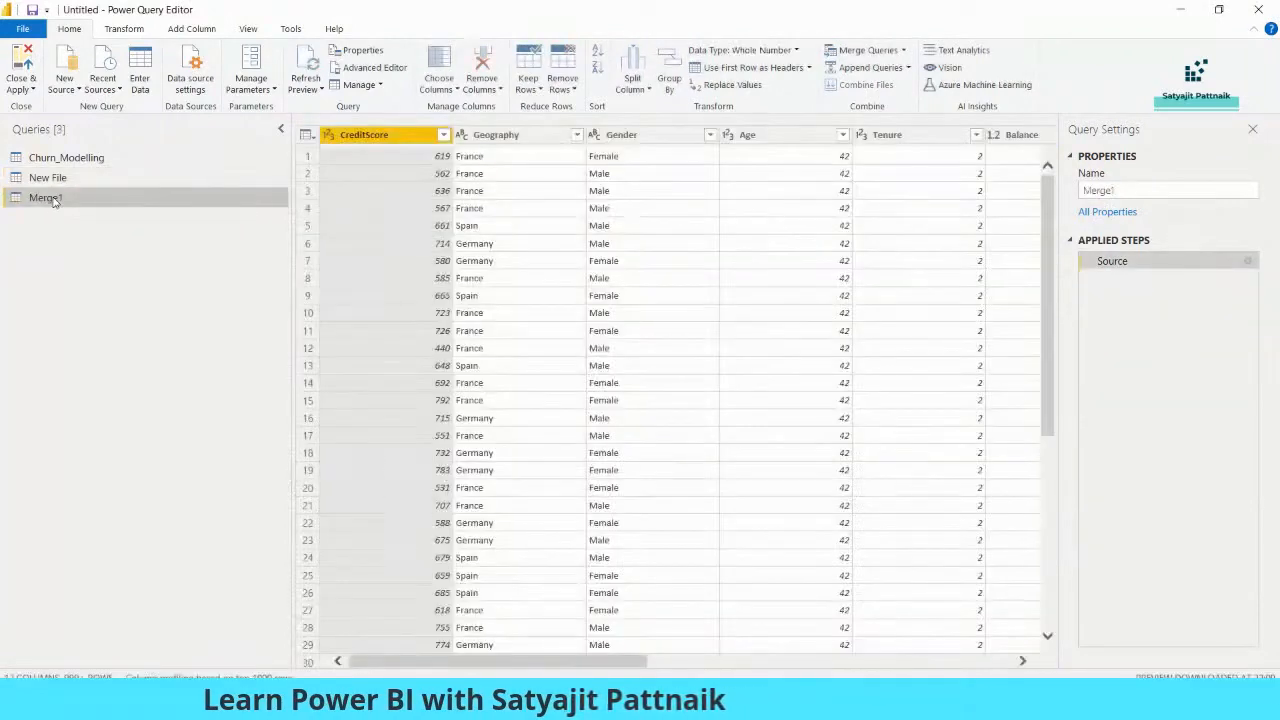
- Rename the Merge1 query to Merged Table and scroll right to its New File column
right_click(53, 201)
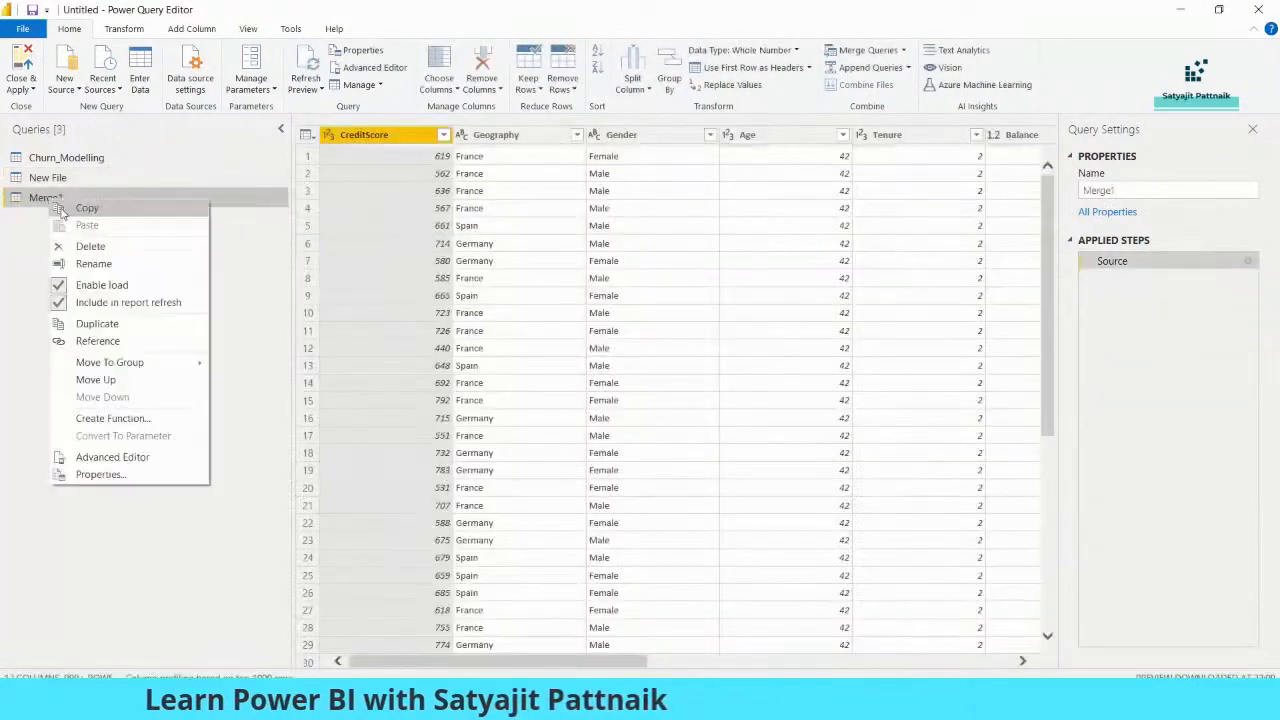
left_click(97, 264)
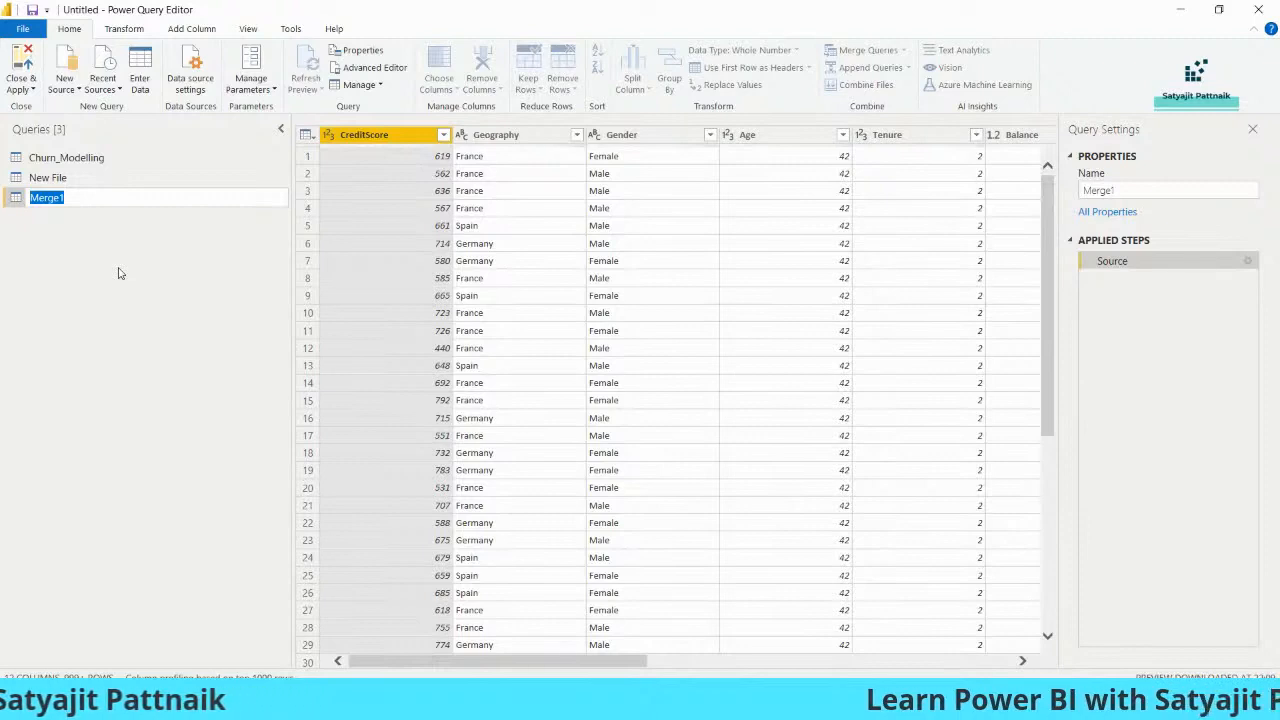
type("Merged Table")
key("ctrl+a")
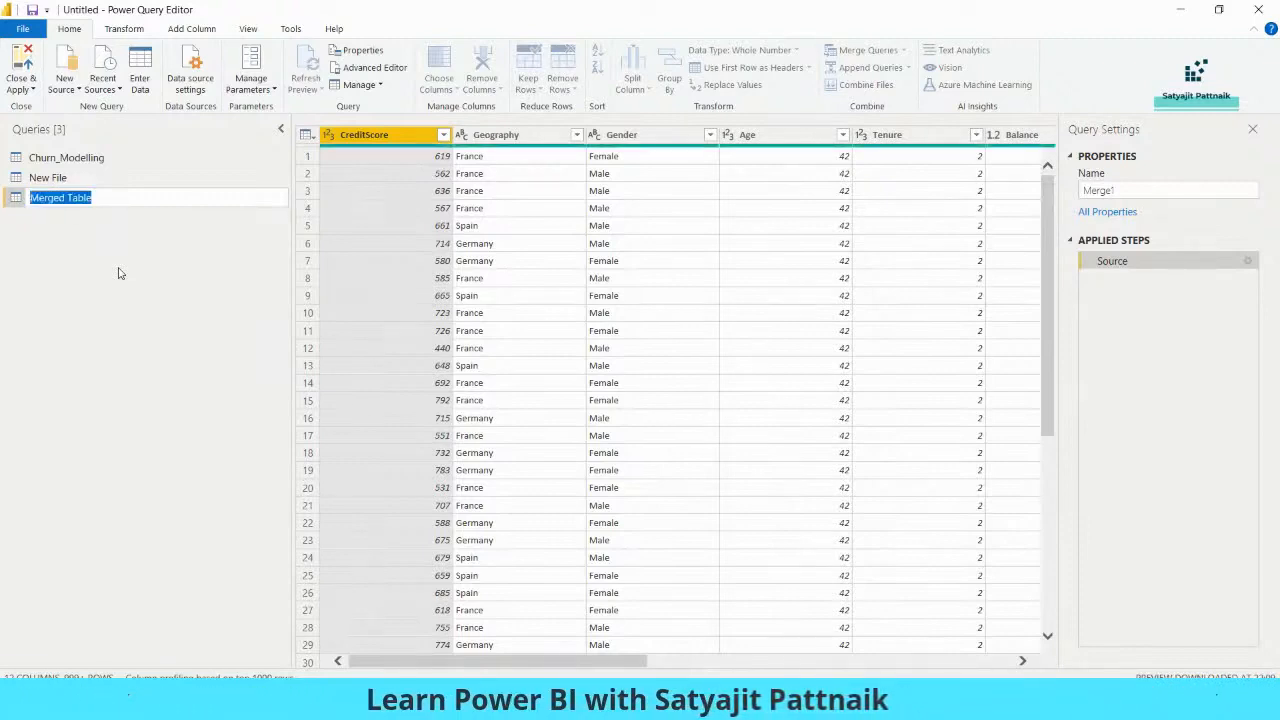
key("Return")
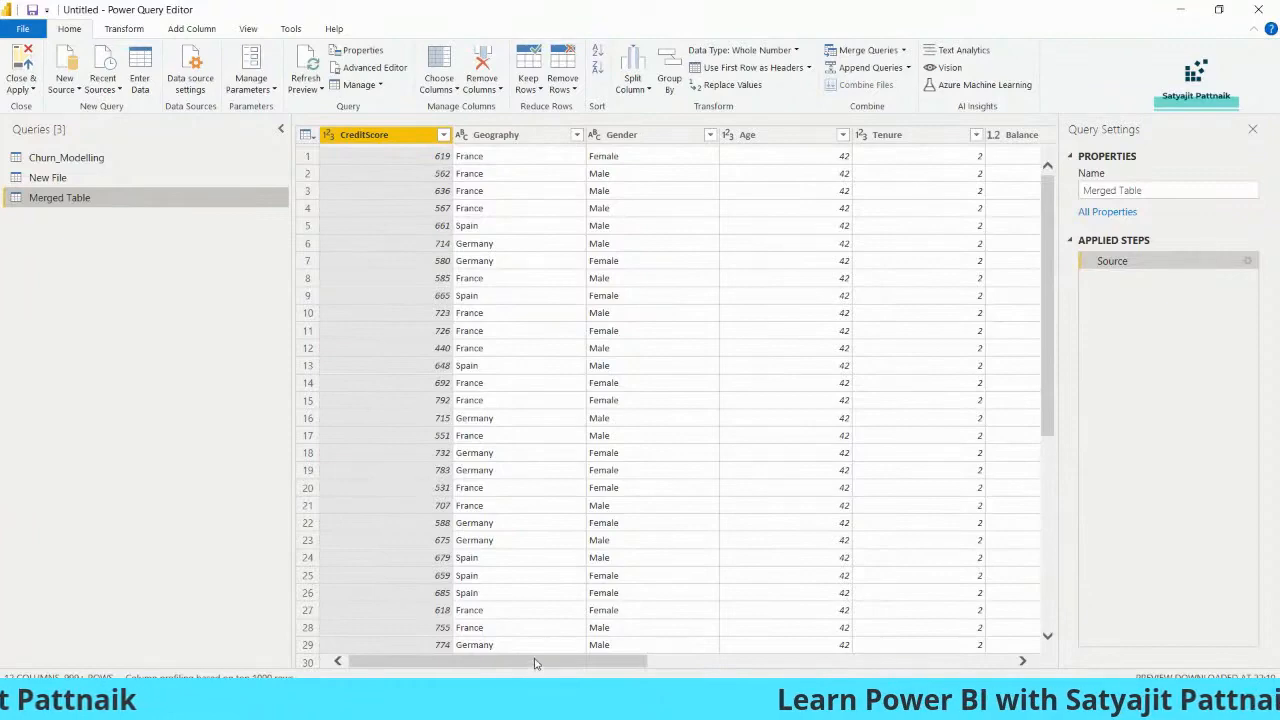
left_click_drag(535, 663, 901, 663)
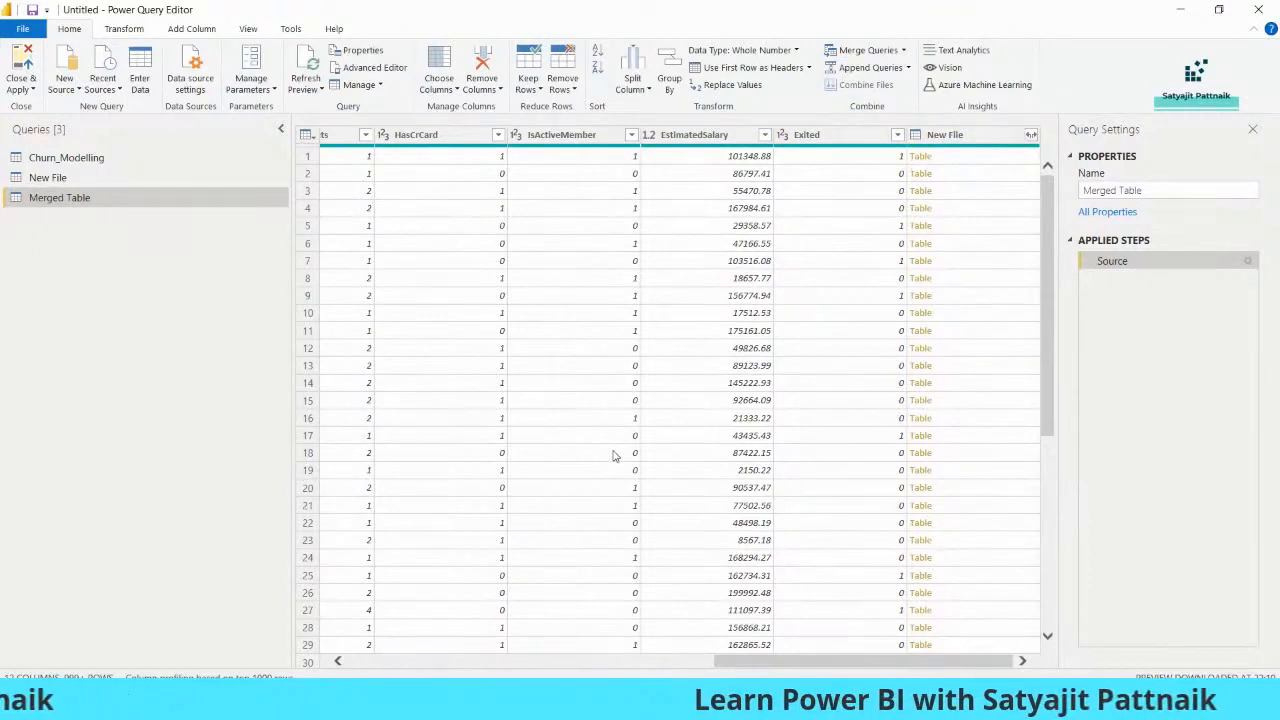
key("super+r")
- Launch Notepad and add a Table 2 heading listing ID, Project ID, Manager Name
type("notepad")
key("Return")
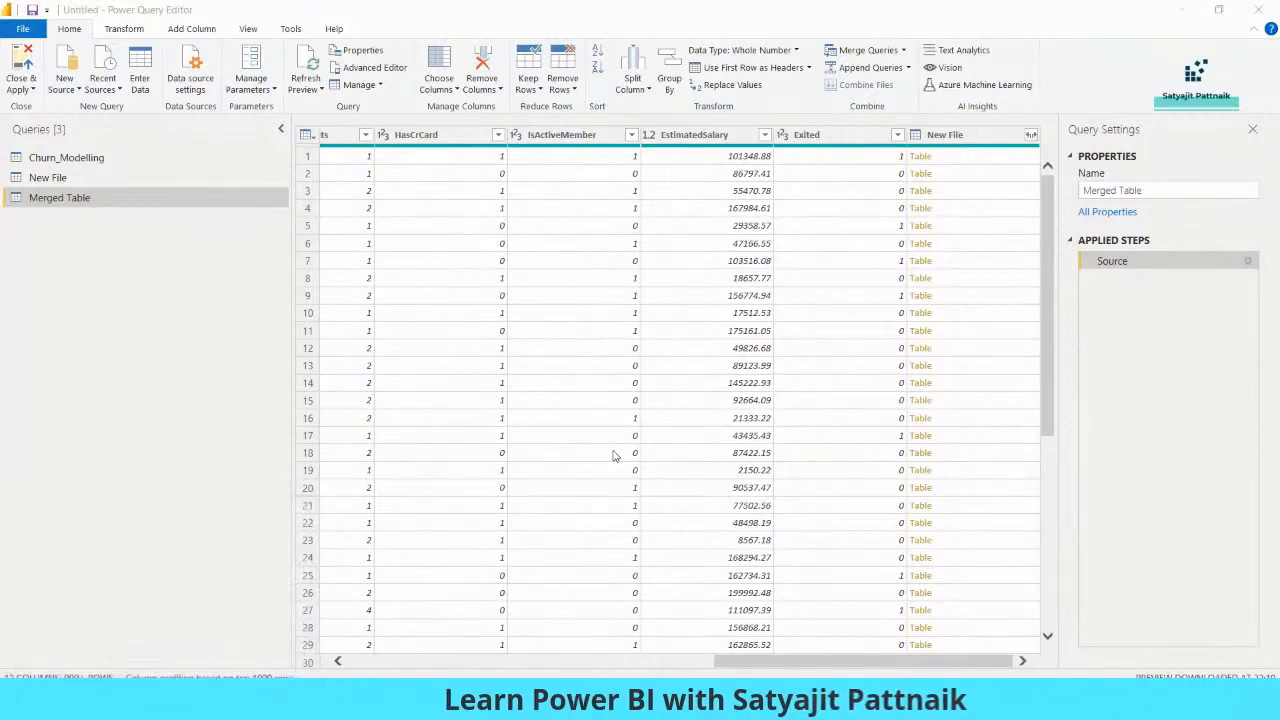
left_click_drag(583, 328, 308, 206)
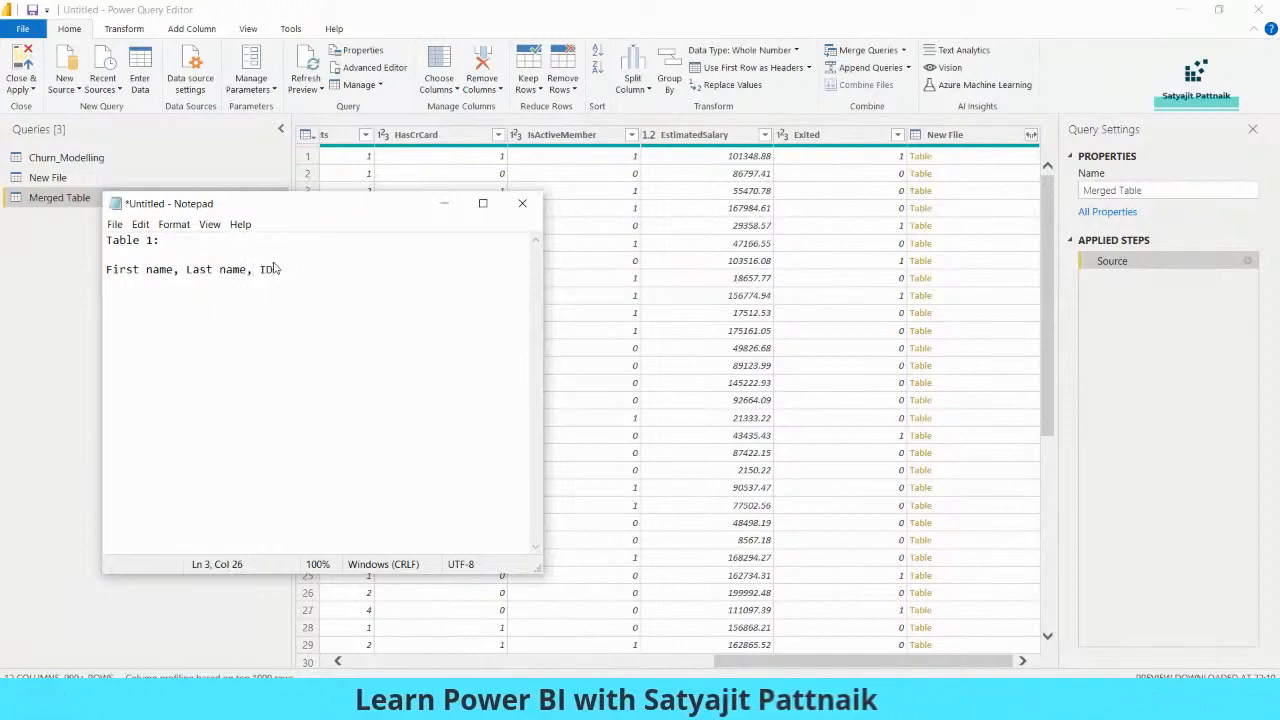
key("Return")
key("Return")
key("Return")
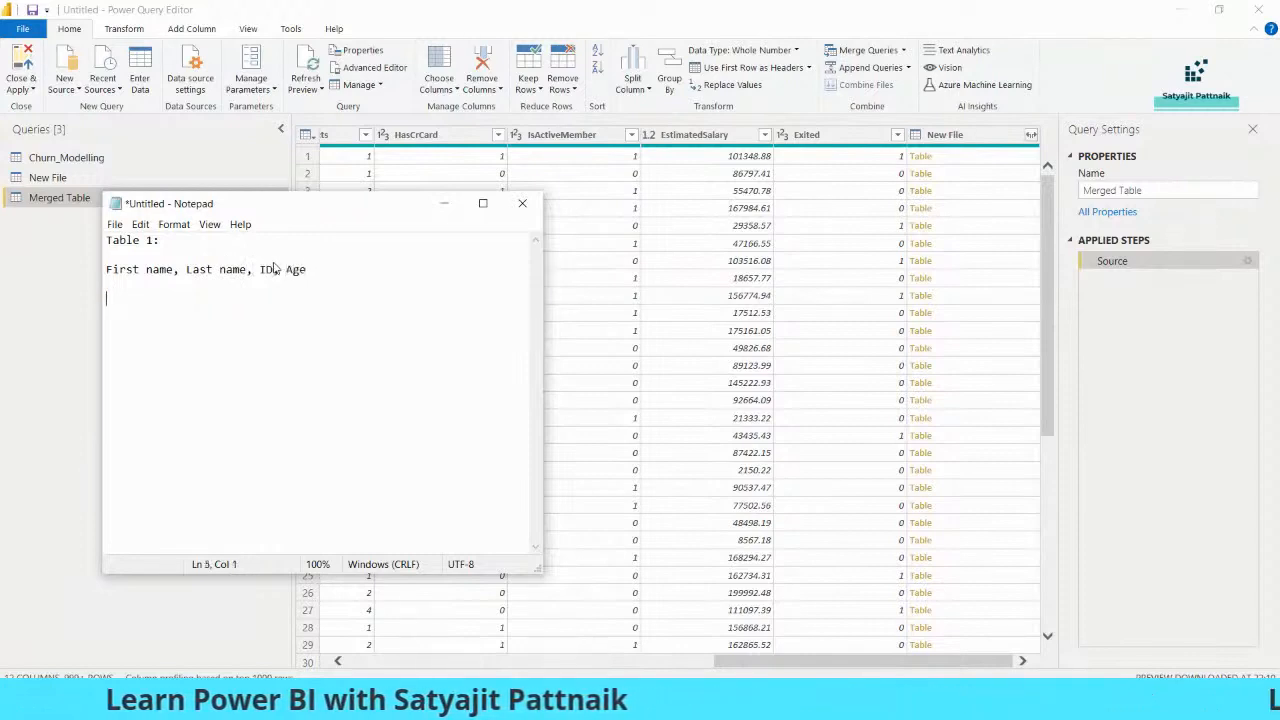
type("Table 2:")
key("Return")
key("Return")
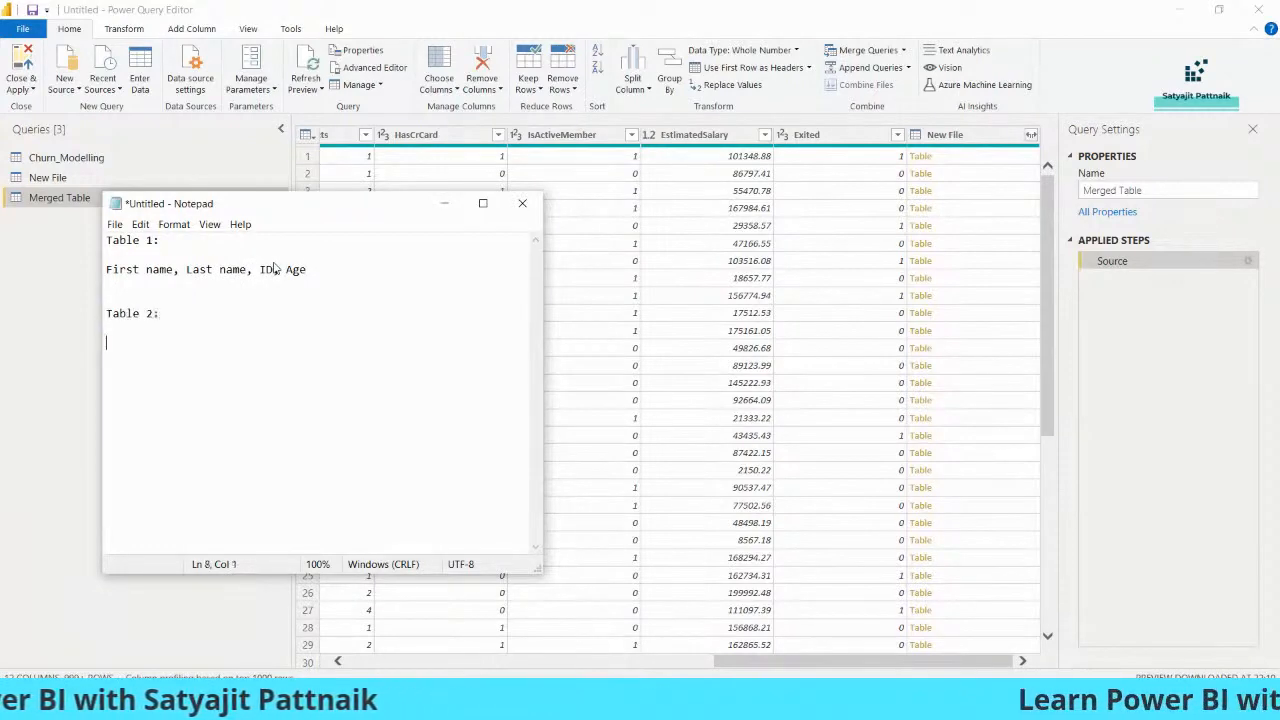
type("ID, Projec")
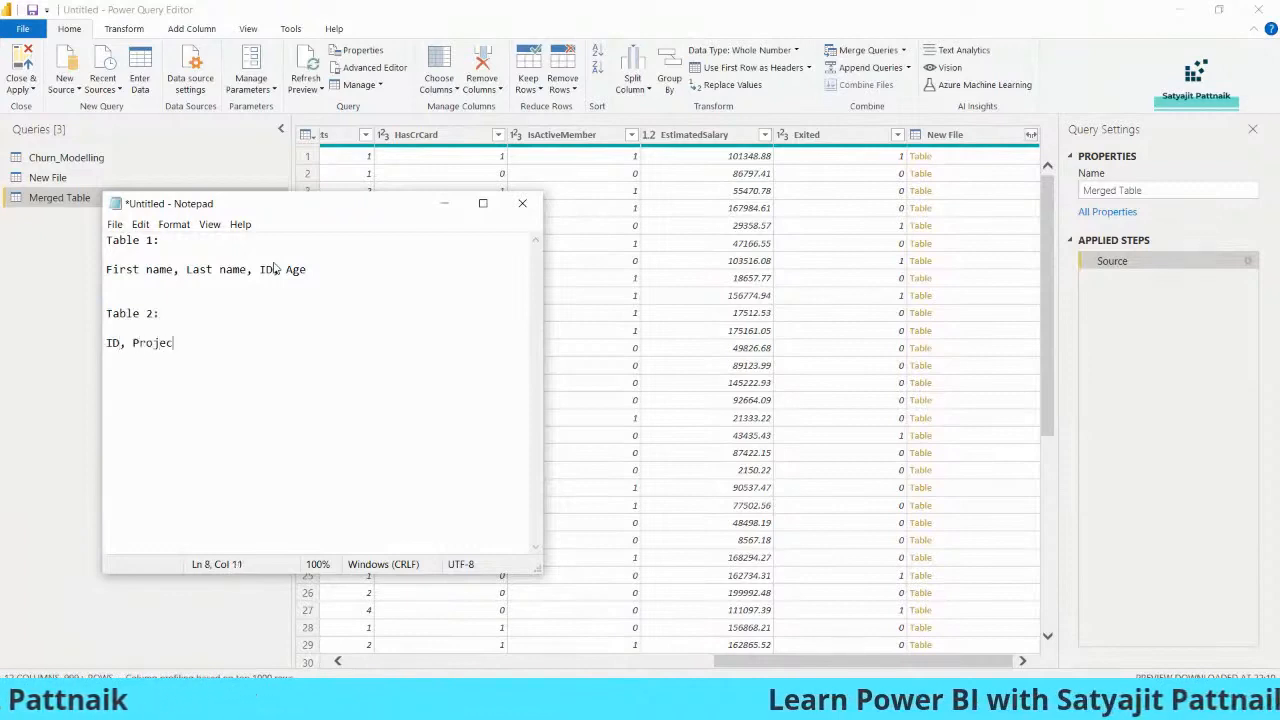
type("t ID, Mange")
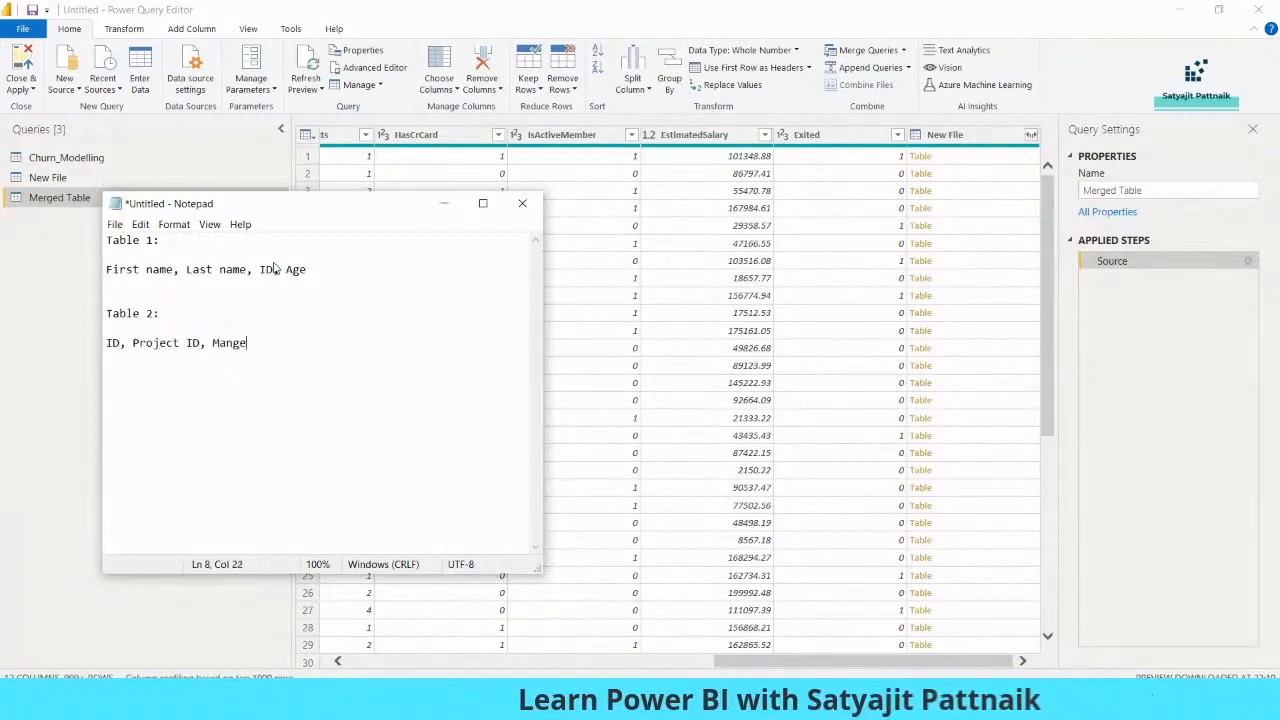
key("BackSpace")
key("BackSpace")
type("ager Name")
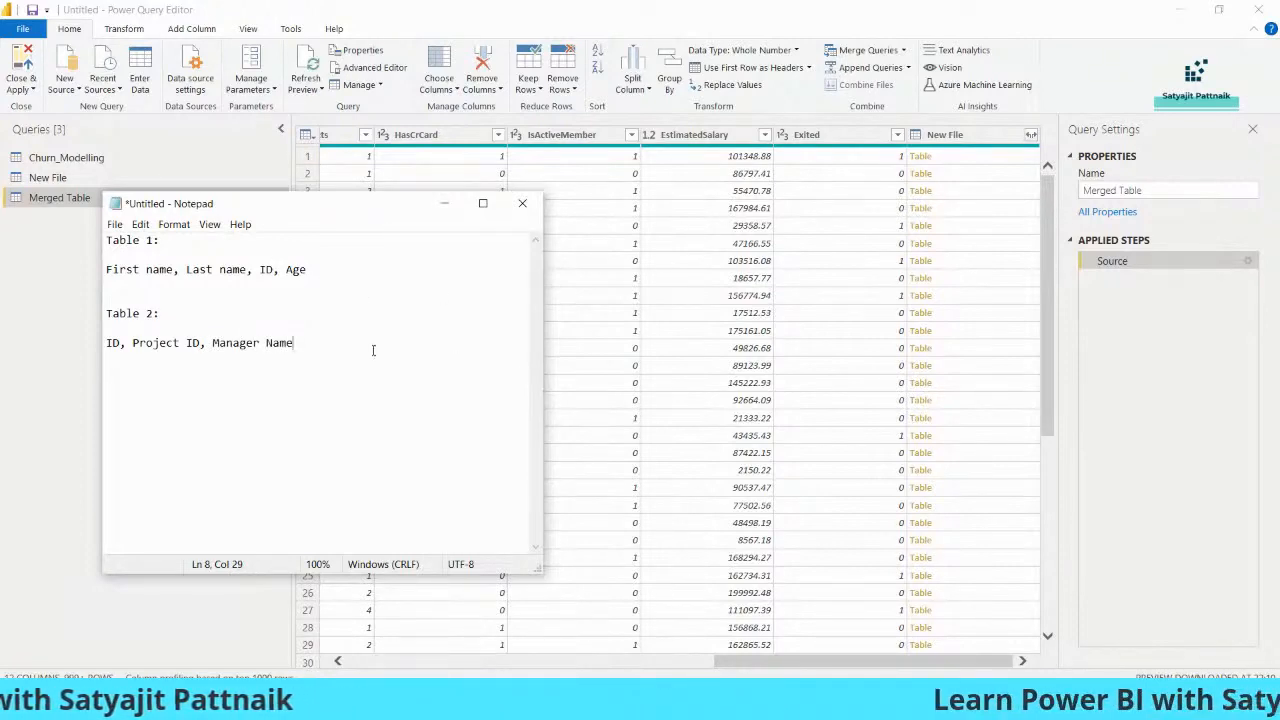
- Write 'select a.*, b.* from a, b where a.ID = b.ID' and copy that line
key("Return")
key("Return")
key("Return")
key("Return")
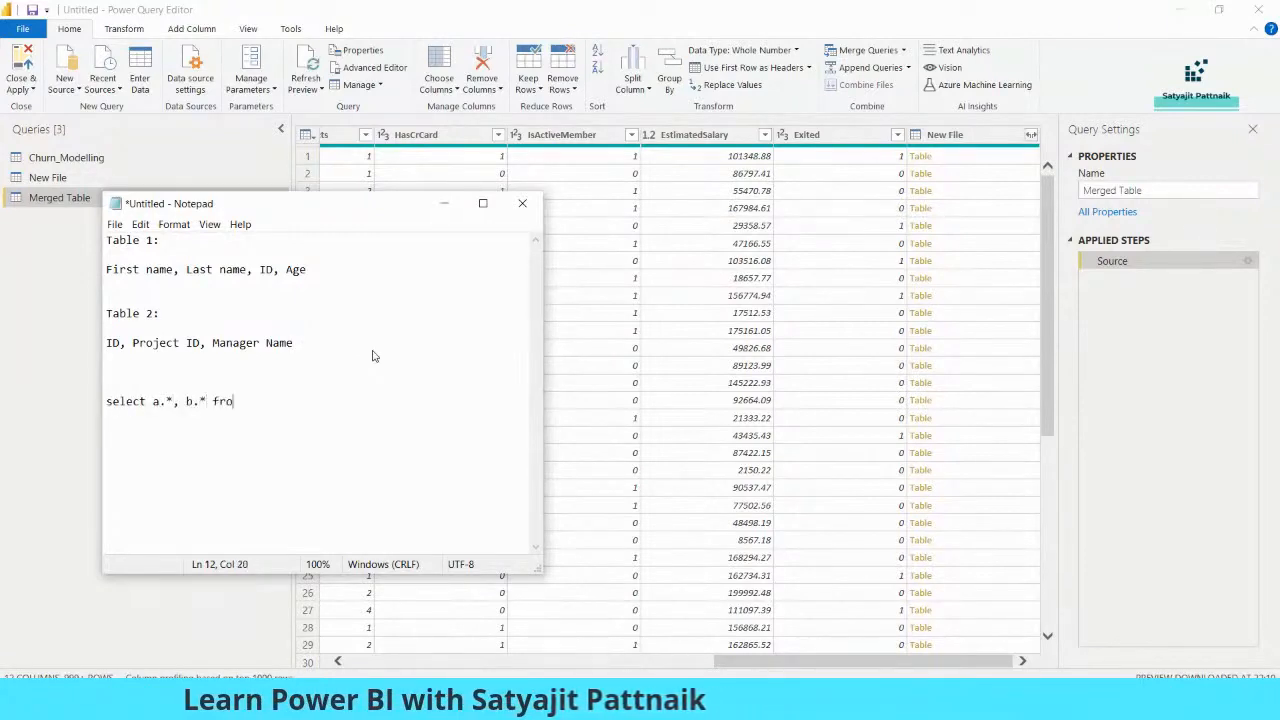
type("select a.*, b.* from a, b ")
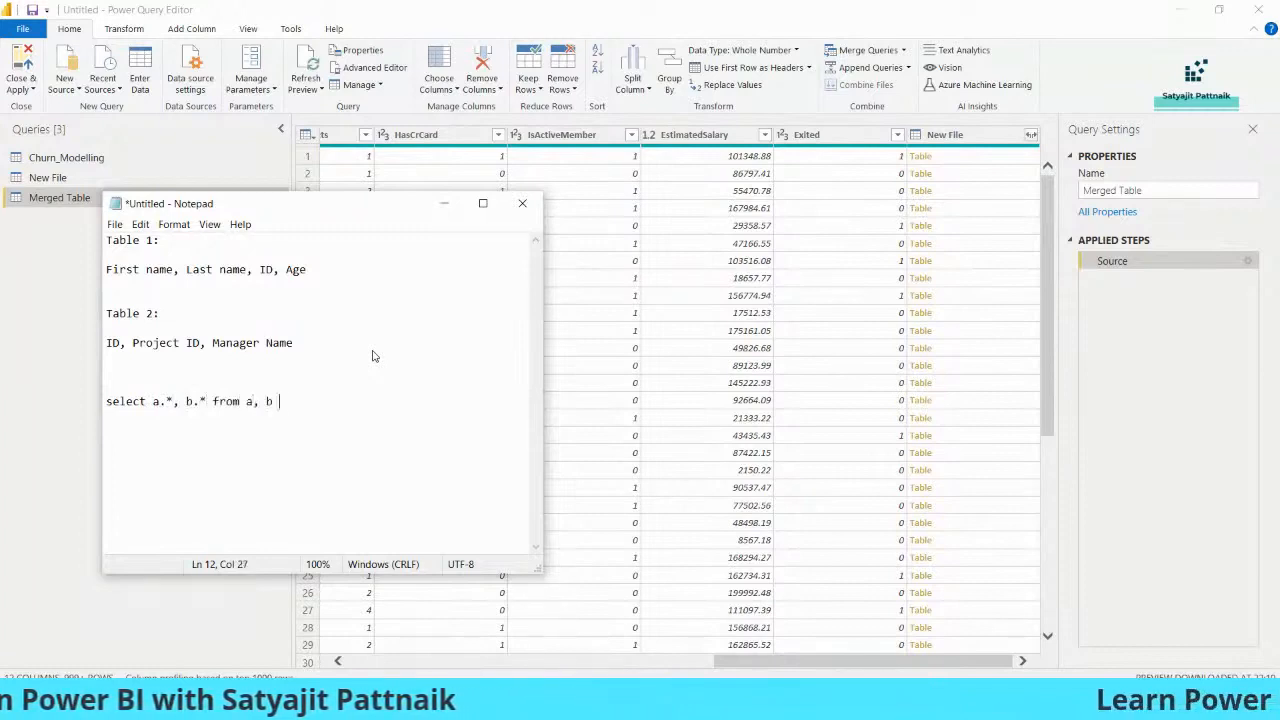
type("where a.ID = b.ID")
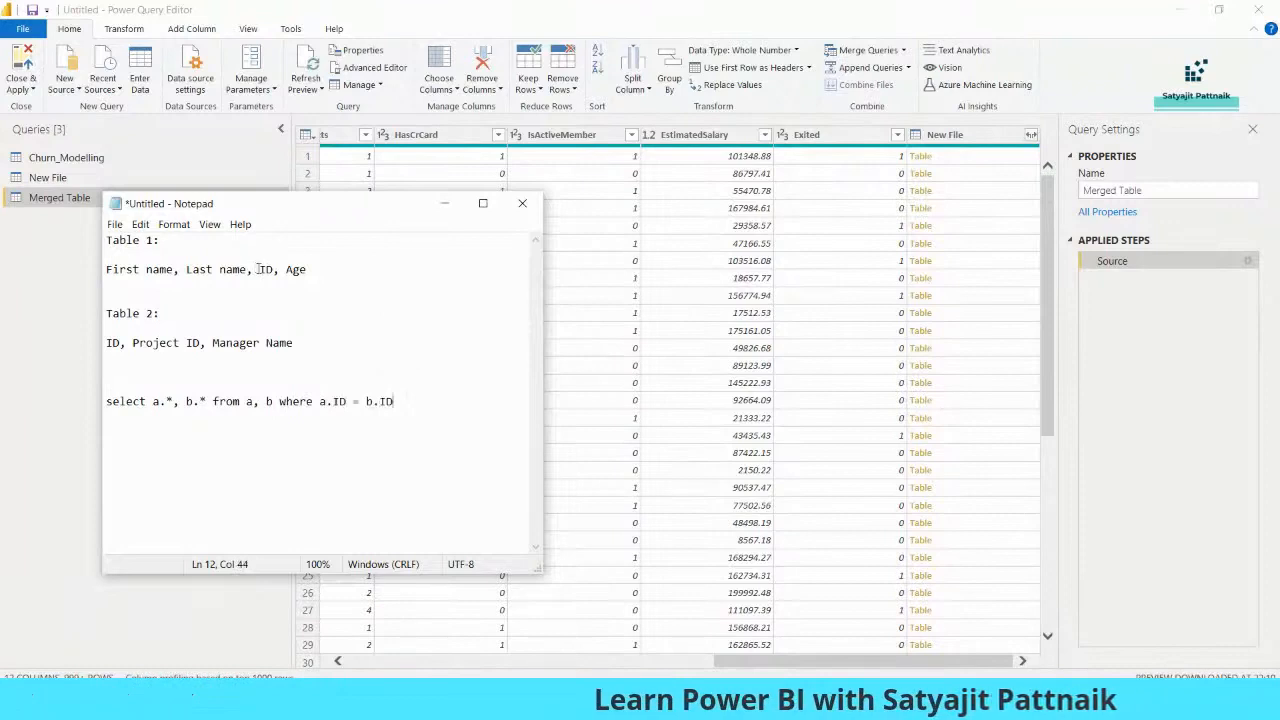
left_click_drag(258, 269, 276, 270)
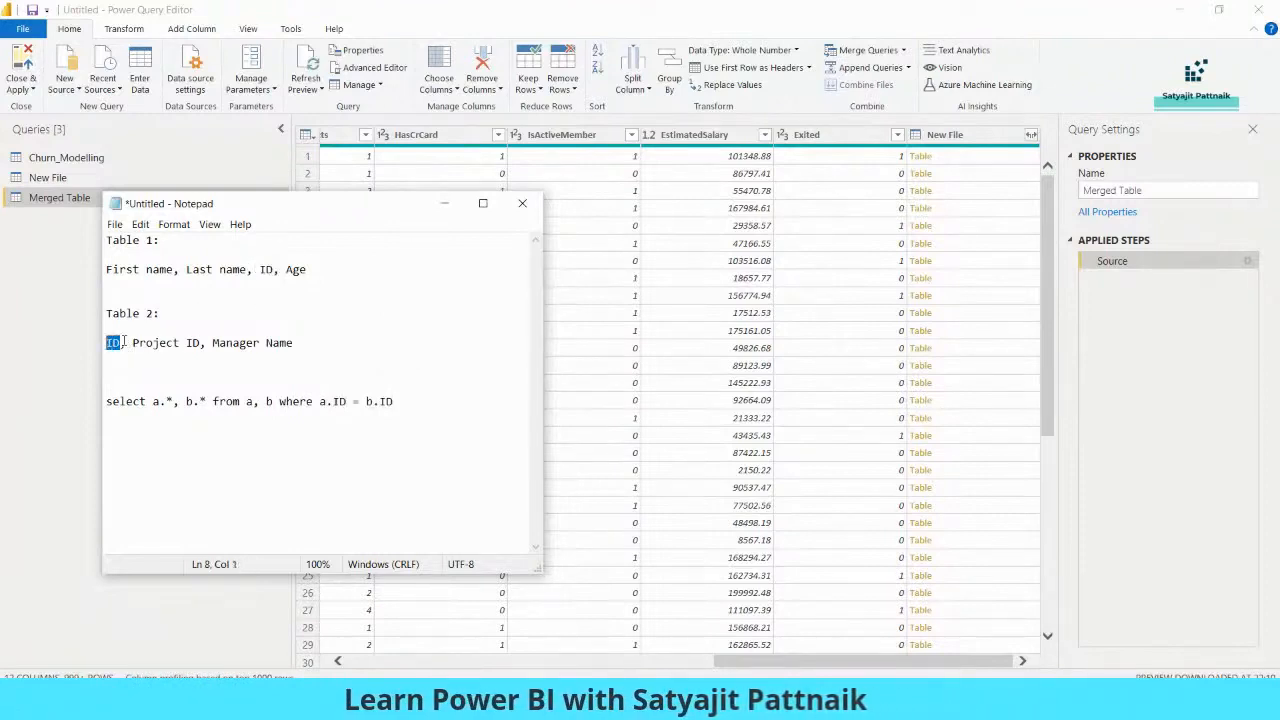
left_click_drag(133, 402, 213, 402)
left_click_drag(432, 399, 273, 402)
left_click(405, 402)
key("shift+Home")
key("ctrl+c")
- Draft an INNER JOIN variant on a copied line, discard it, then minimize Notepad
key("End")
key("Return")
key("Return")
key("ctrl+v")
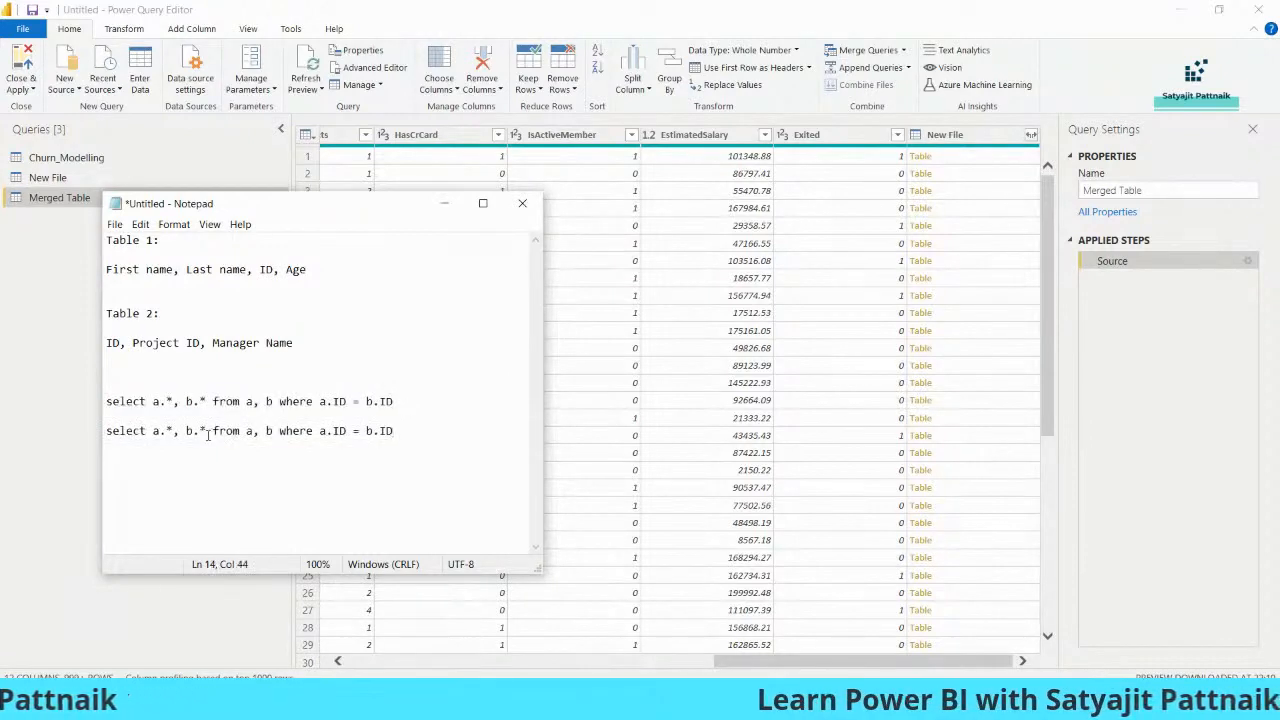
left_click_drag(252, 431, 452, 434)
type("INNER JOIN")
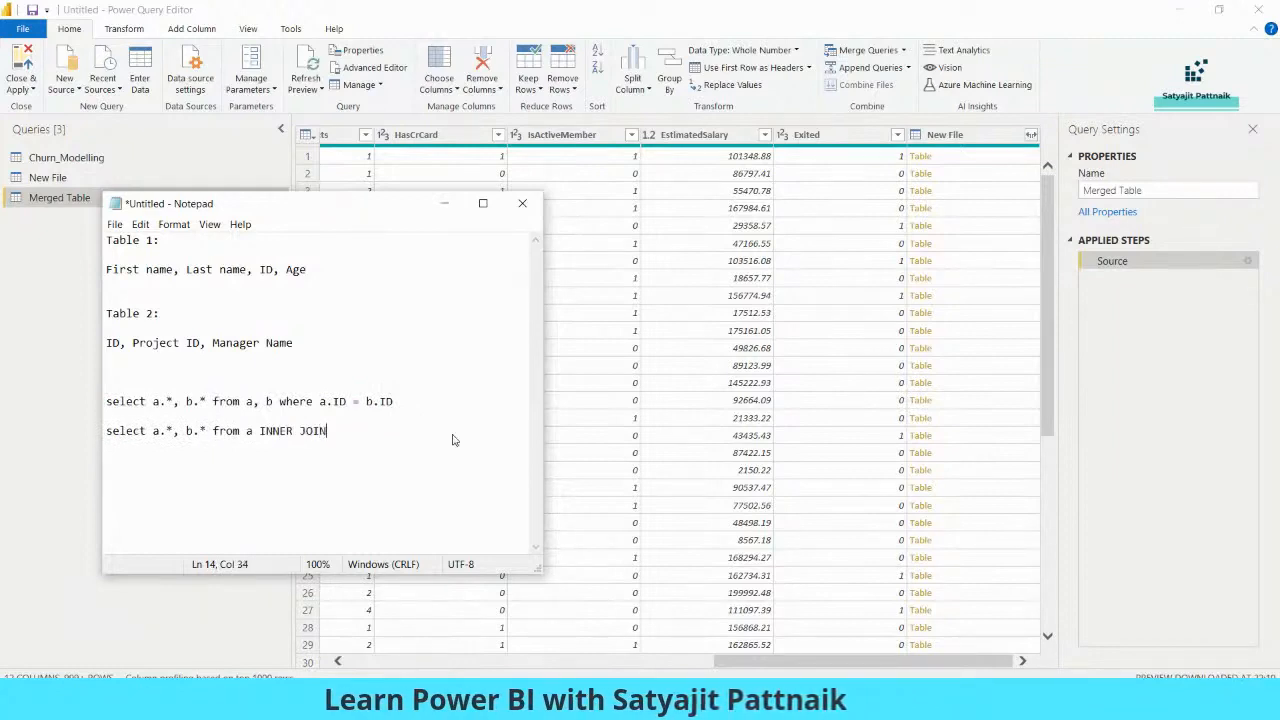
key("shift+Home")
key("BackSpace")
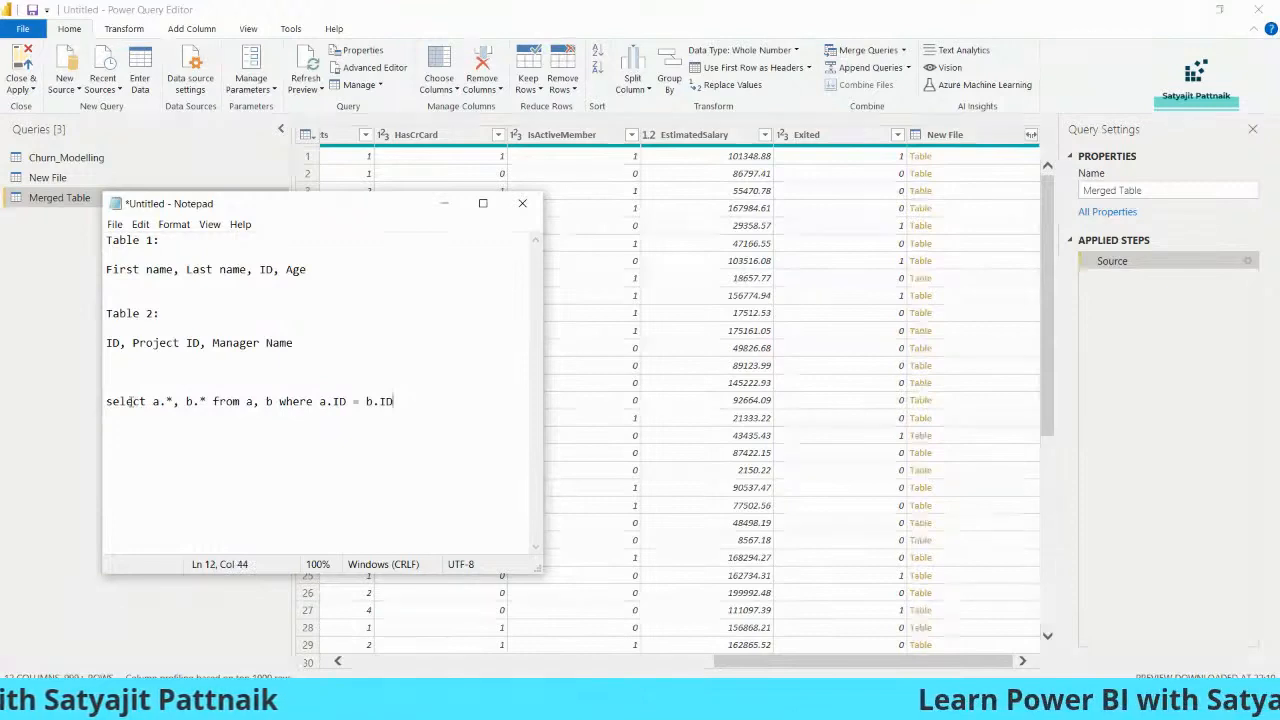
left_click_drag(106, 401, 395, 401)
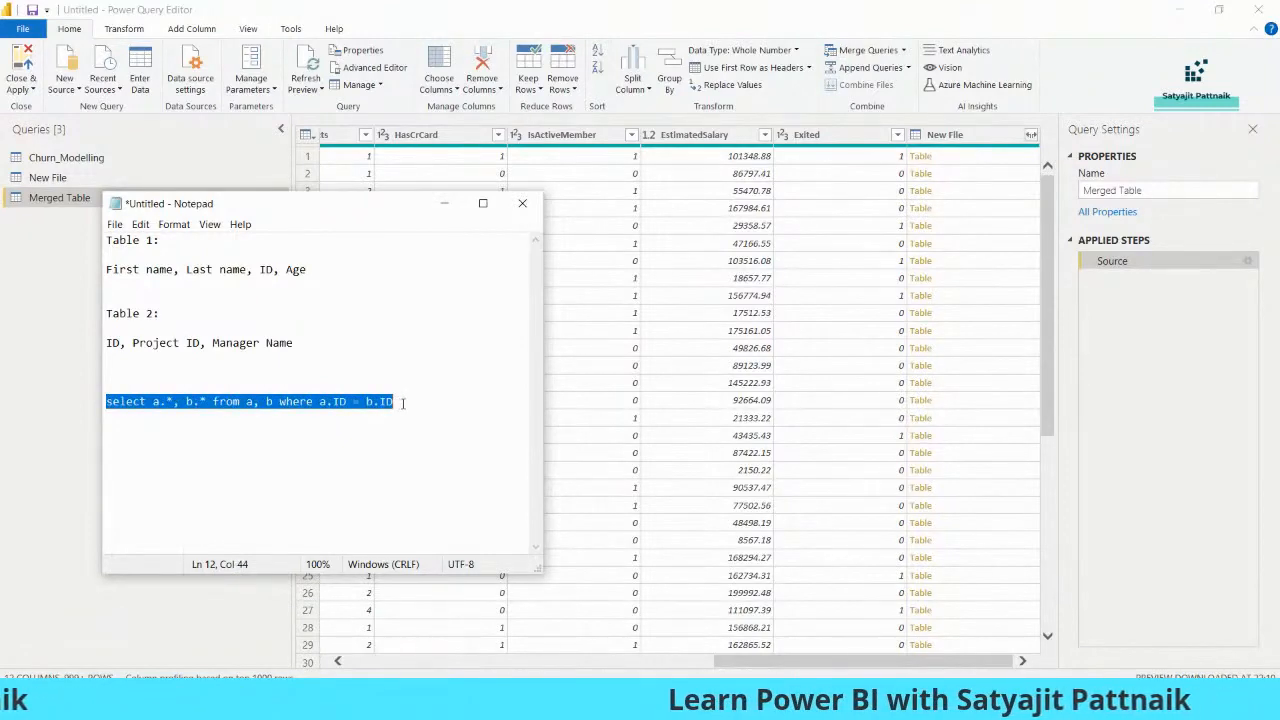
left_click(404, 402)
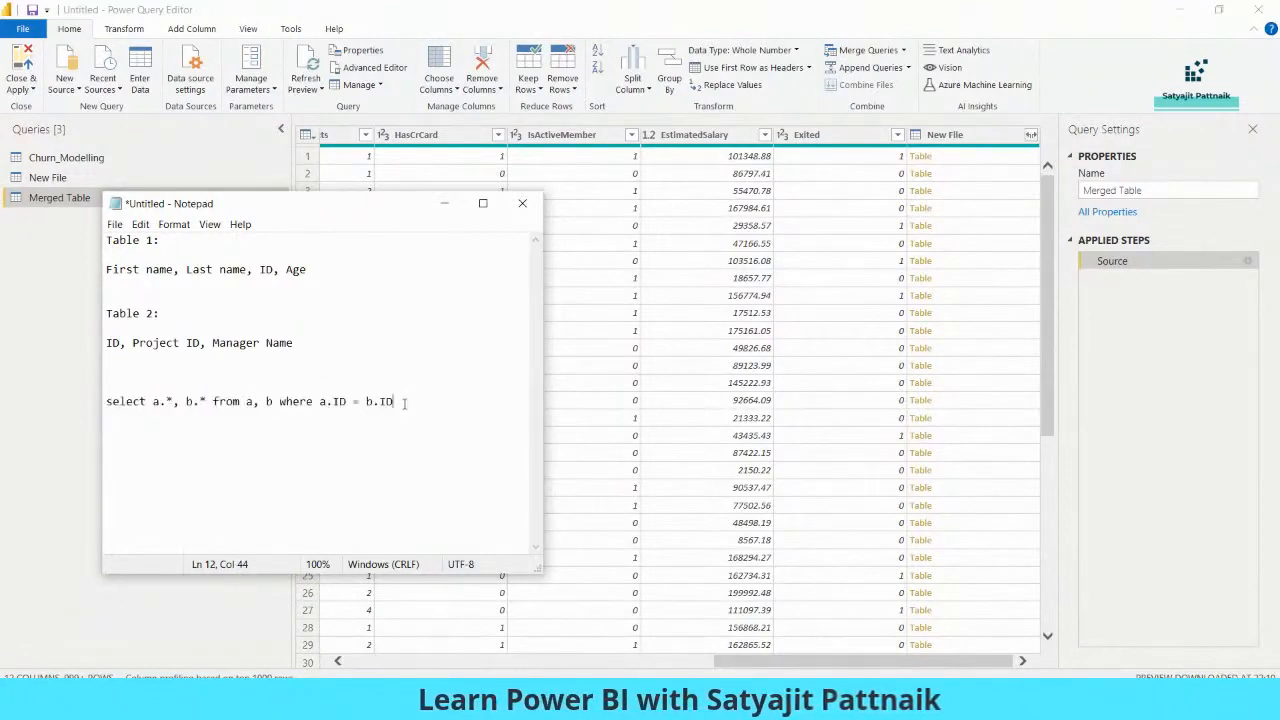
key("Return")
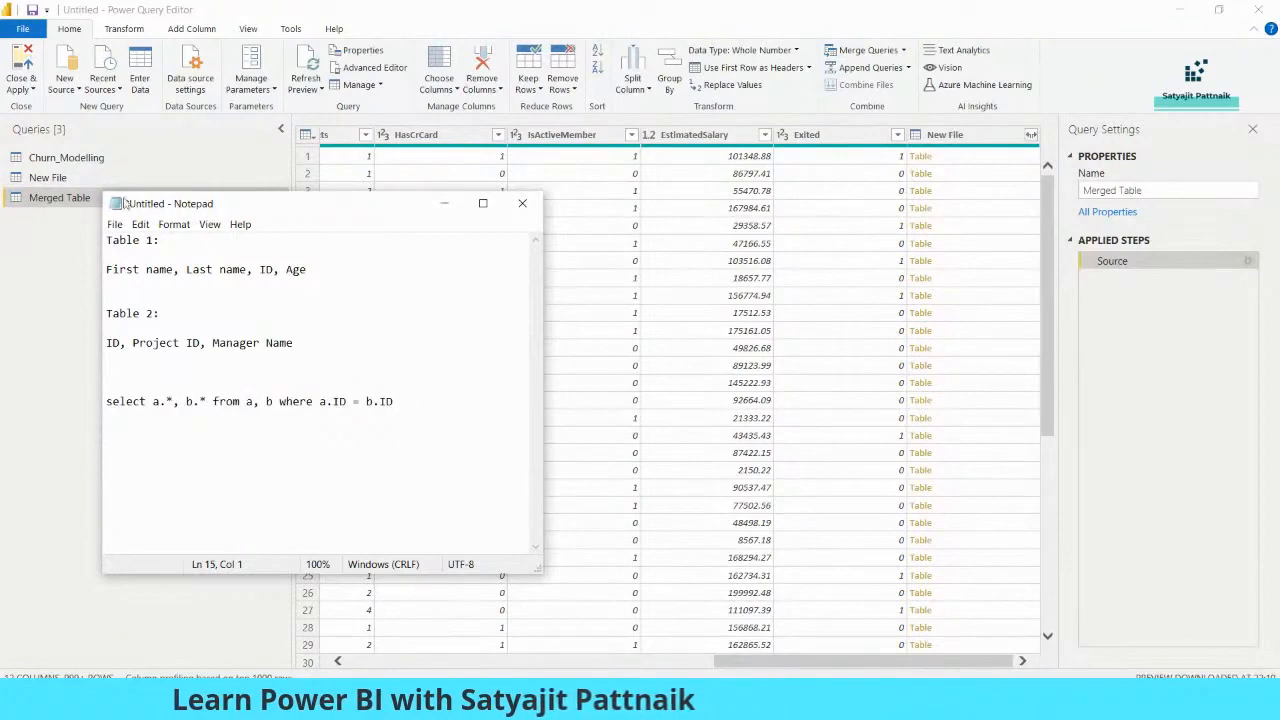
left_click(57, 199)
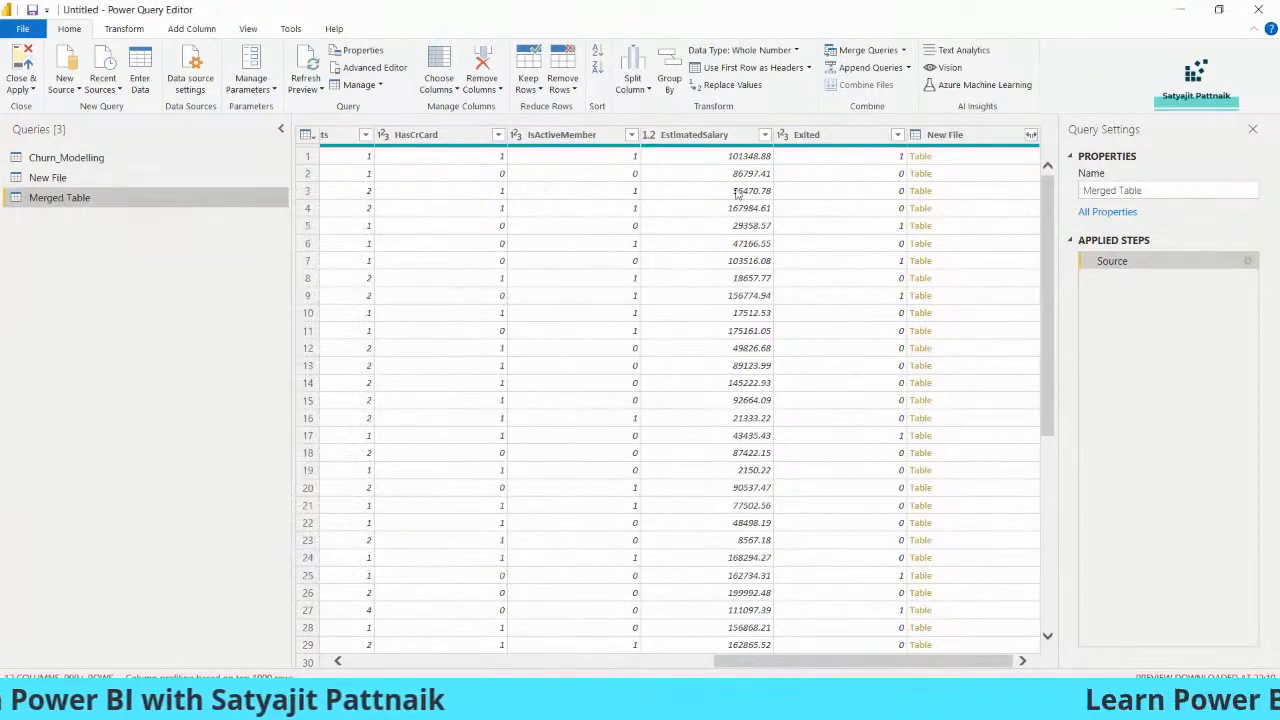
- Under the select statement, add the notes 'a.* --> All the columns from table 1' and 'b.* --> Table'
left_click_drag(742, 665, 787, 668)
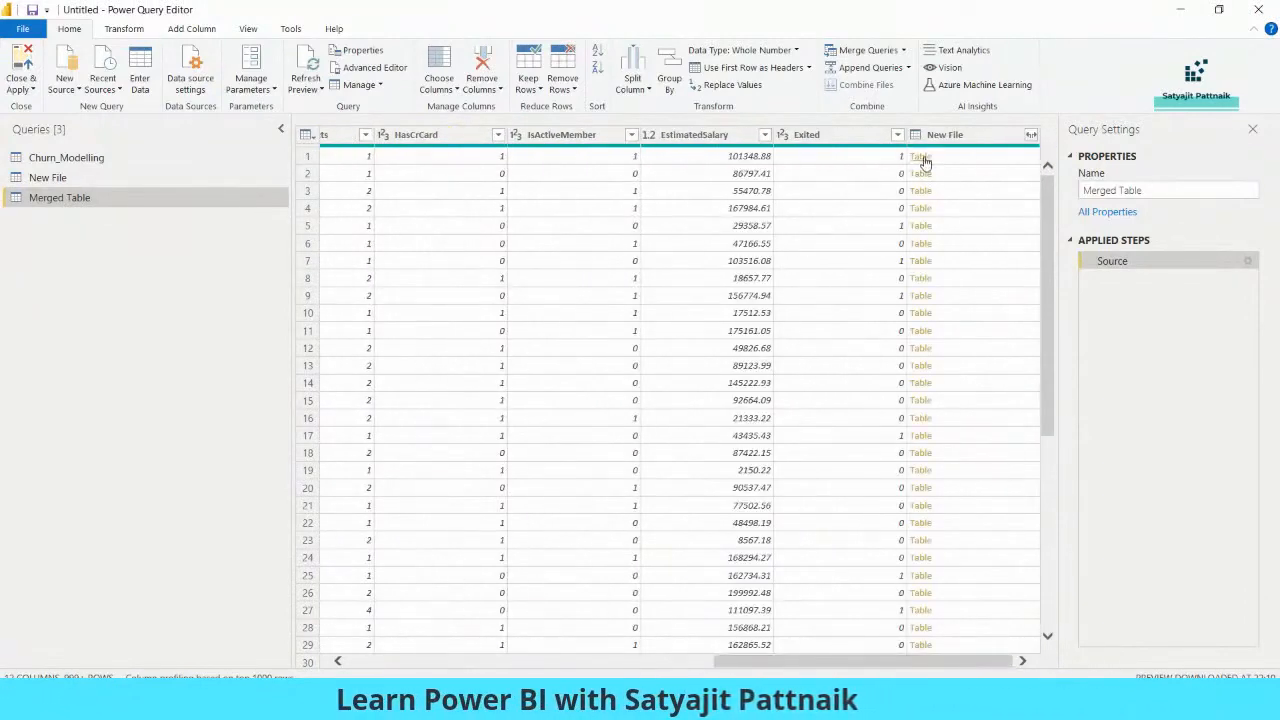
key("alt+Tab")
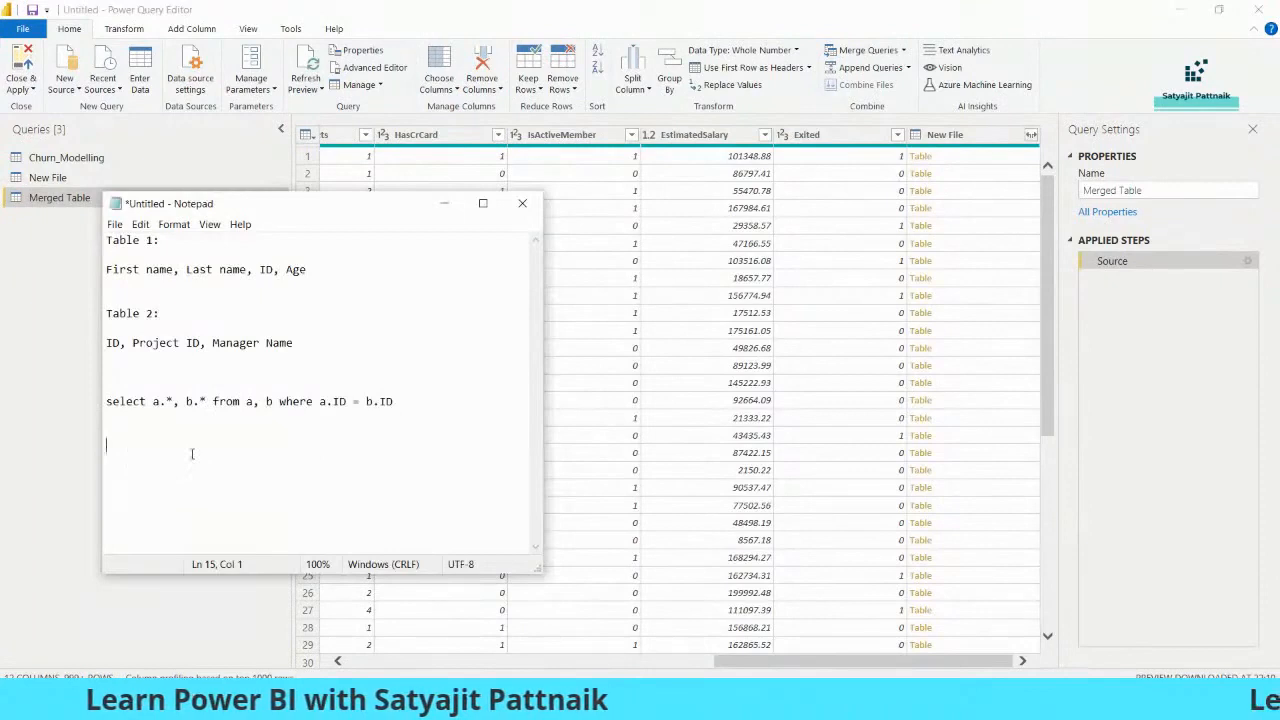
type("a.*, --")
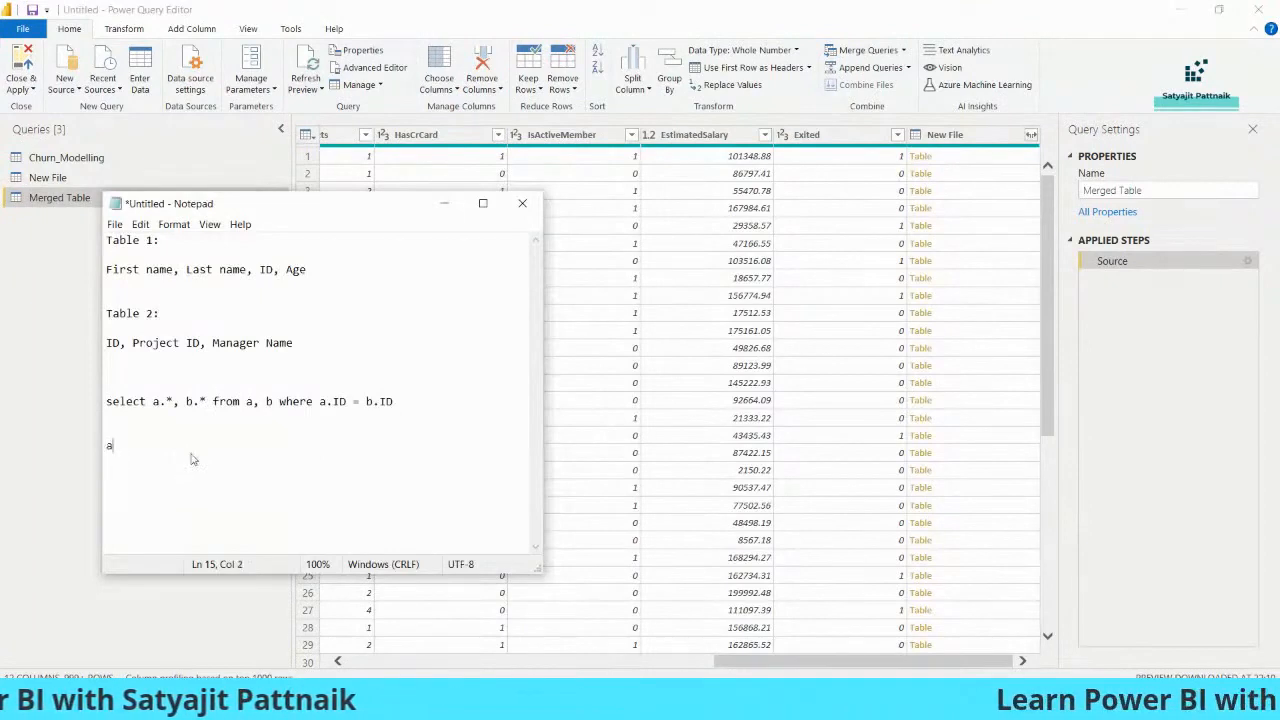
key("BackSpace")
key("BackSpace")
key("BackSpace")
key("BackSpace")
type("--> All the columns from table 1")
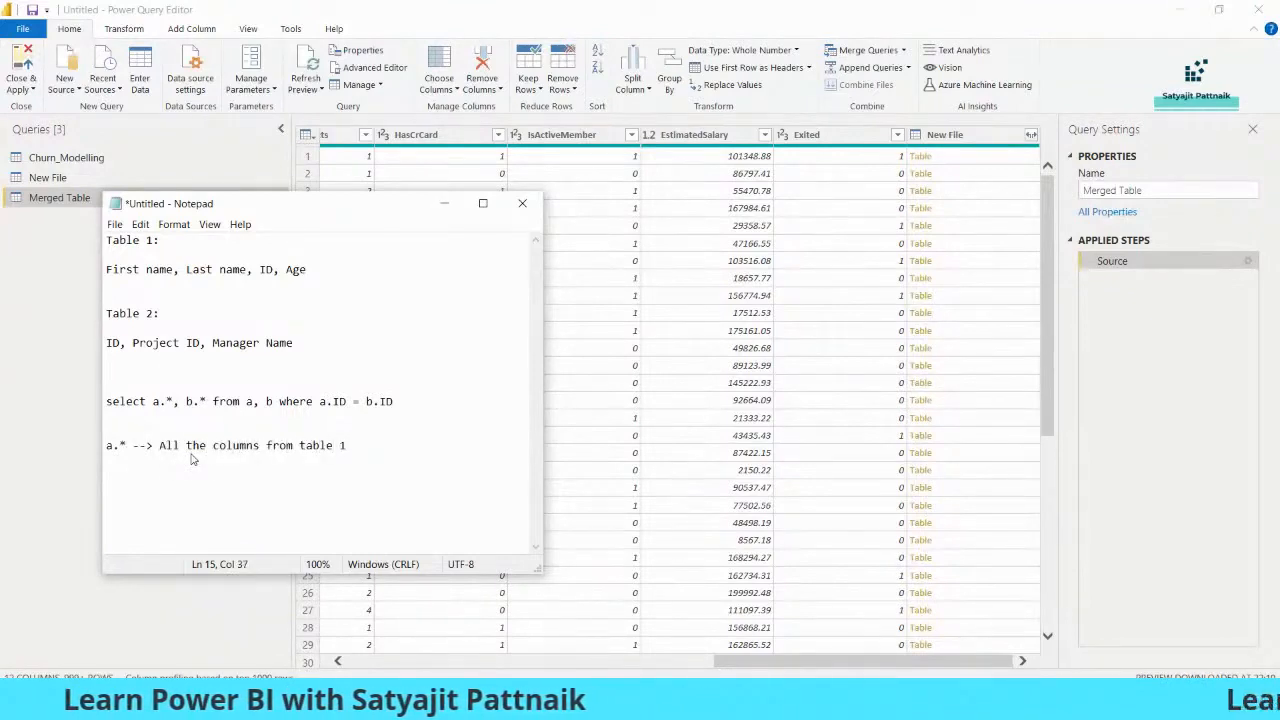
key("Return")
type("b.* --")
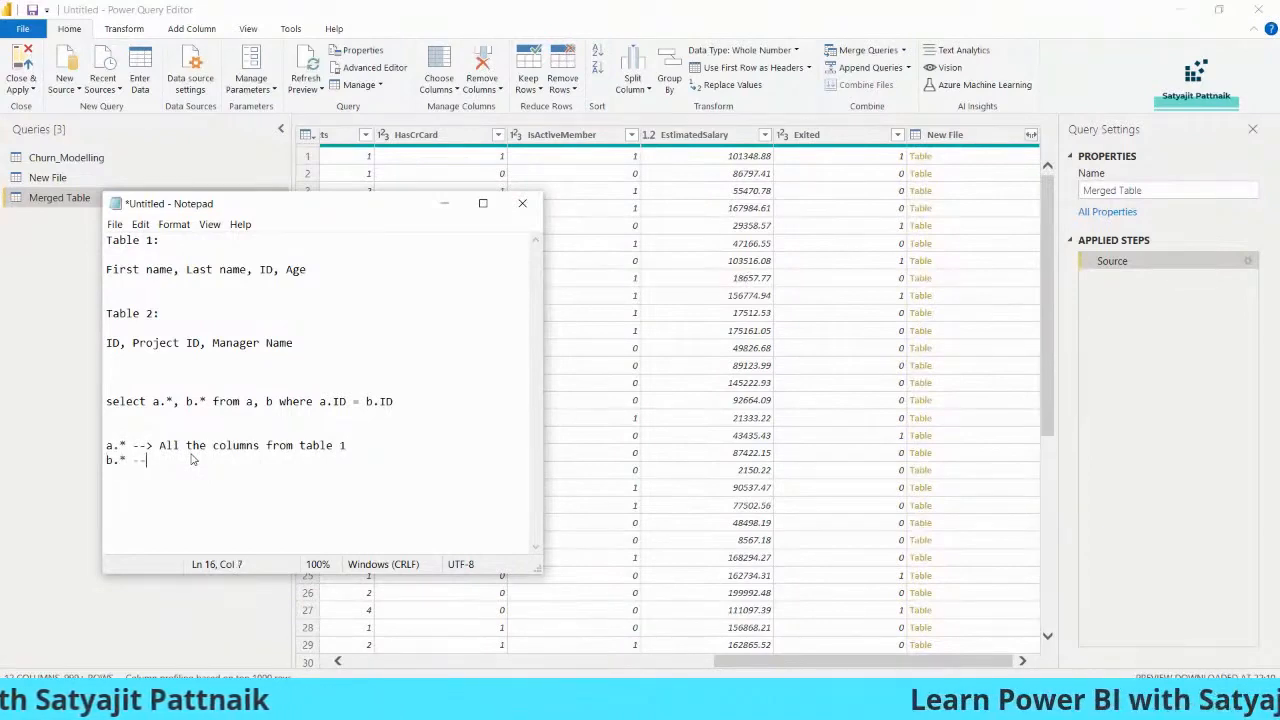
type("> Table")
- Highlight the b.* note, the a.* line and Table 2's column list to compare them
left_click_drag(193, 460, 161, 460)
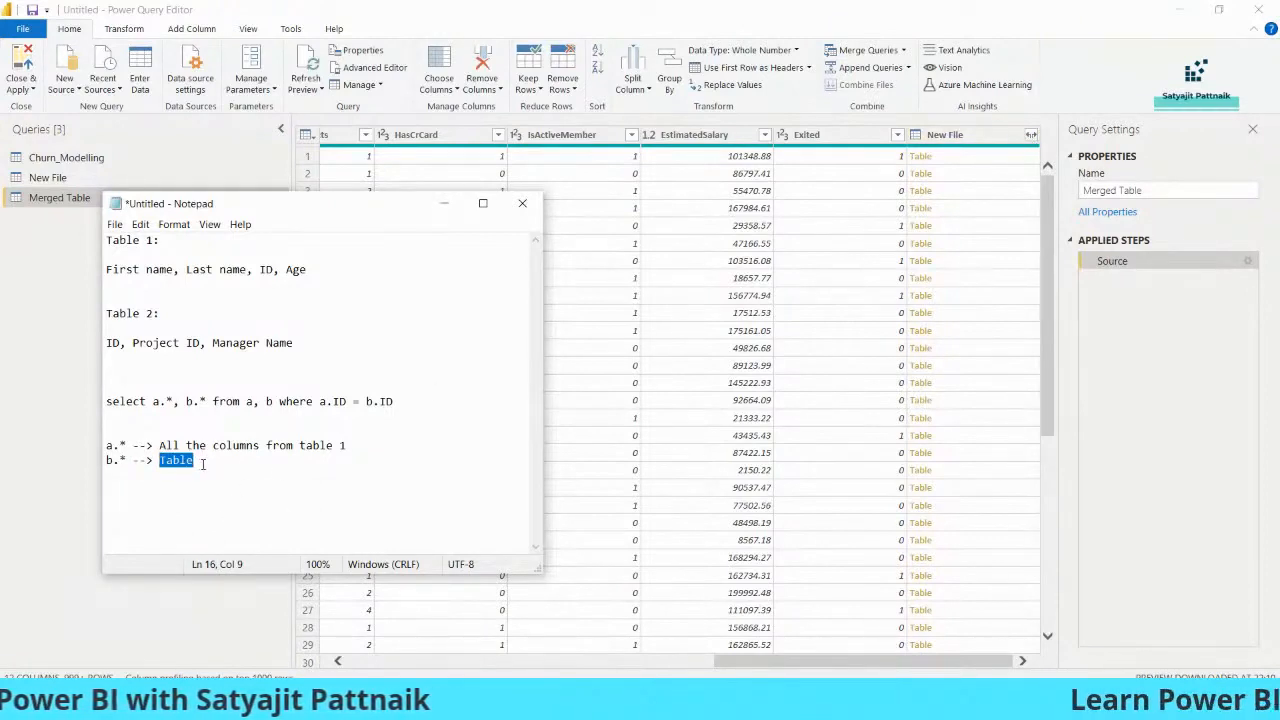
left_click_drag(133, 343, 200, 343)
left_click_drag(159, 460, 214, 445)
left_click_drag(107, 342, 325, 341)
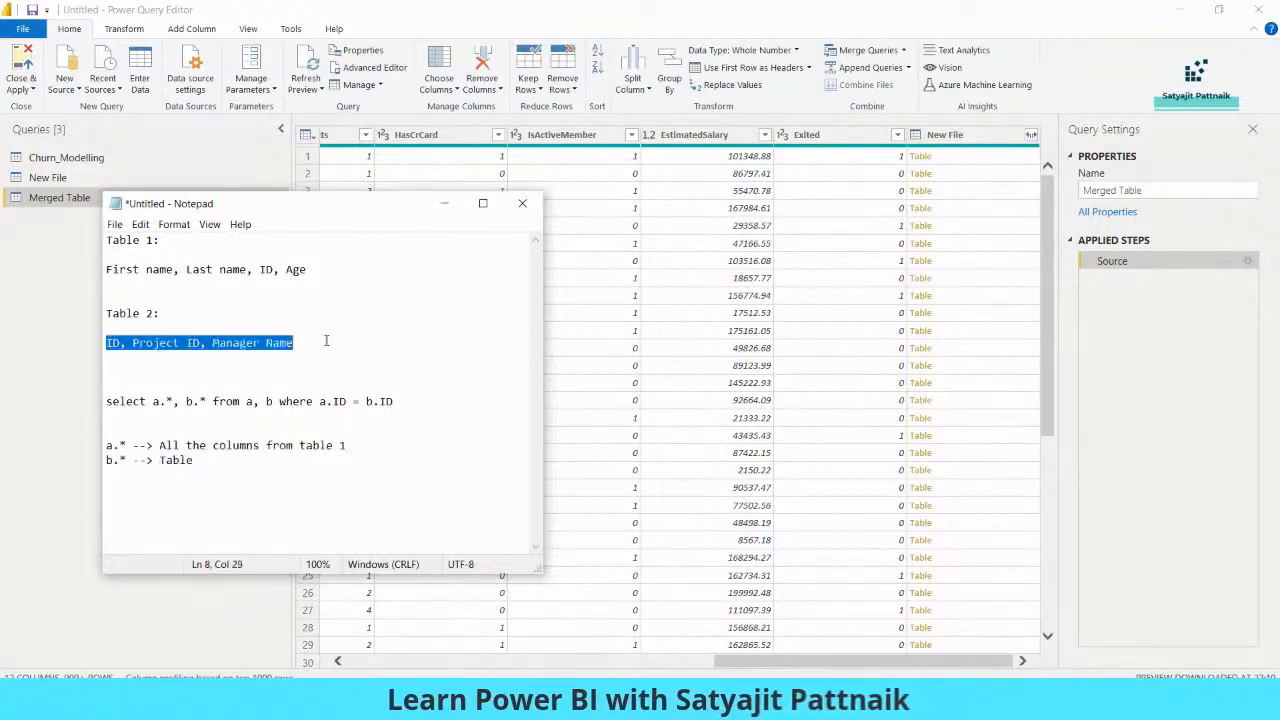
left_click(178, 460)
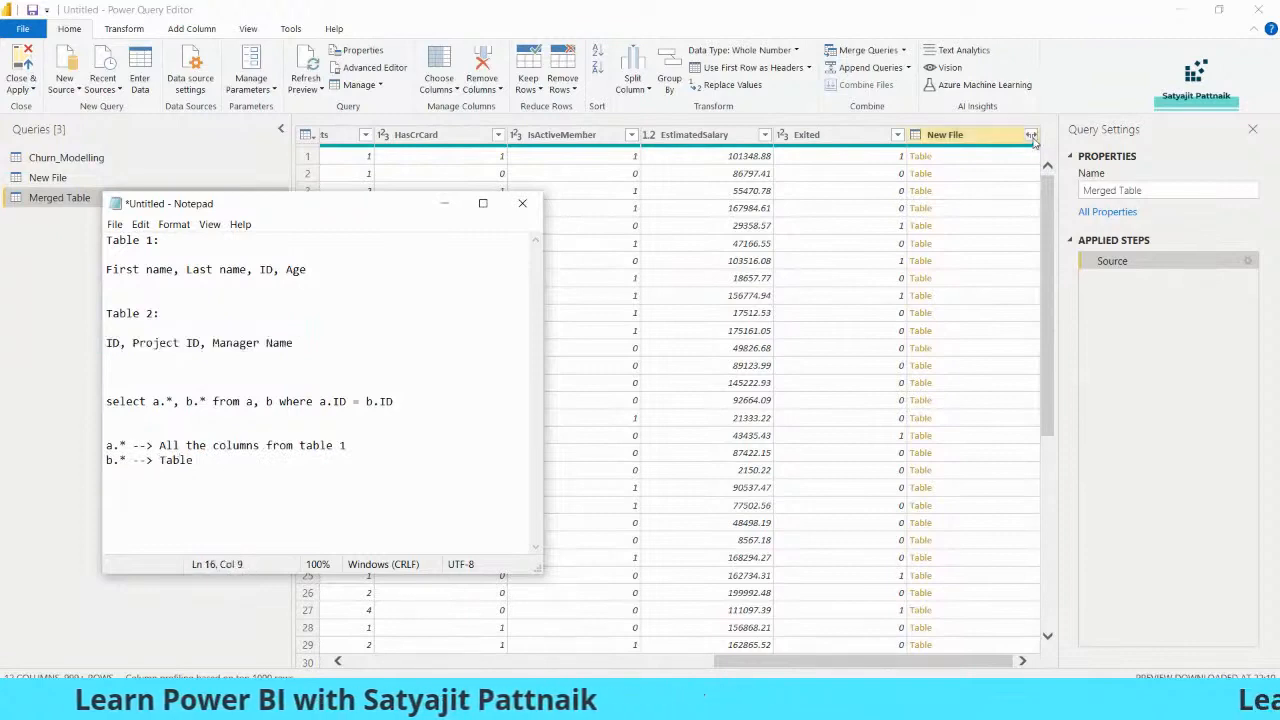
left_click(1030, 134)
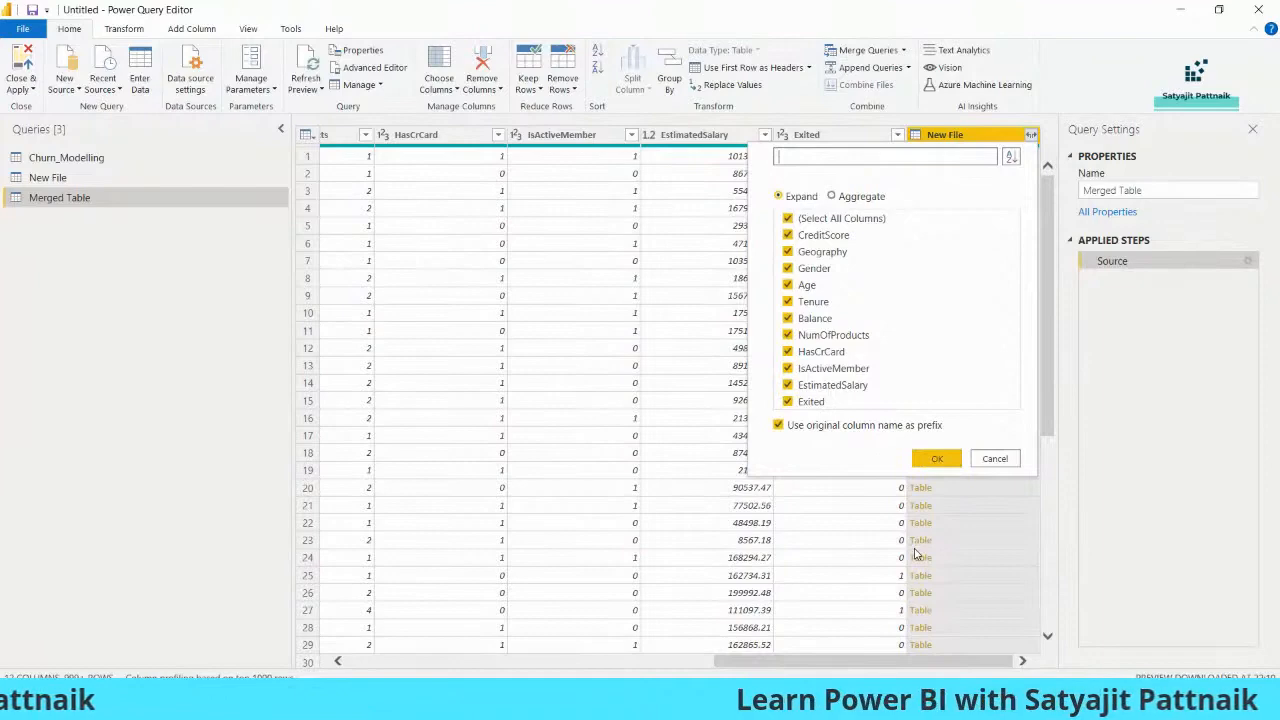
- Erase the word Table from the b.* note in the join notes
key("alt+Tab")
key("alt+Tab")
key("alt+Tab")
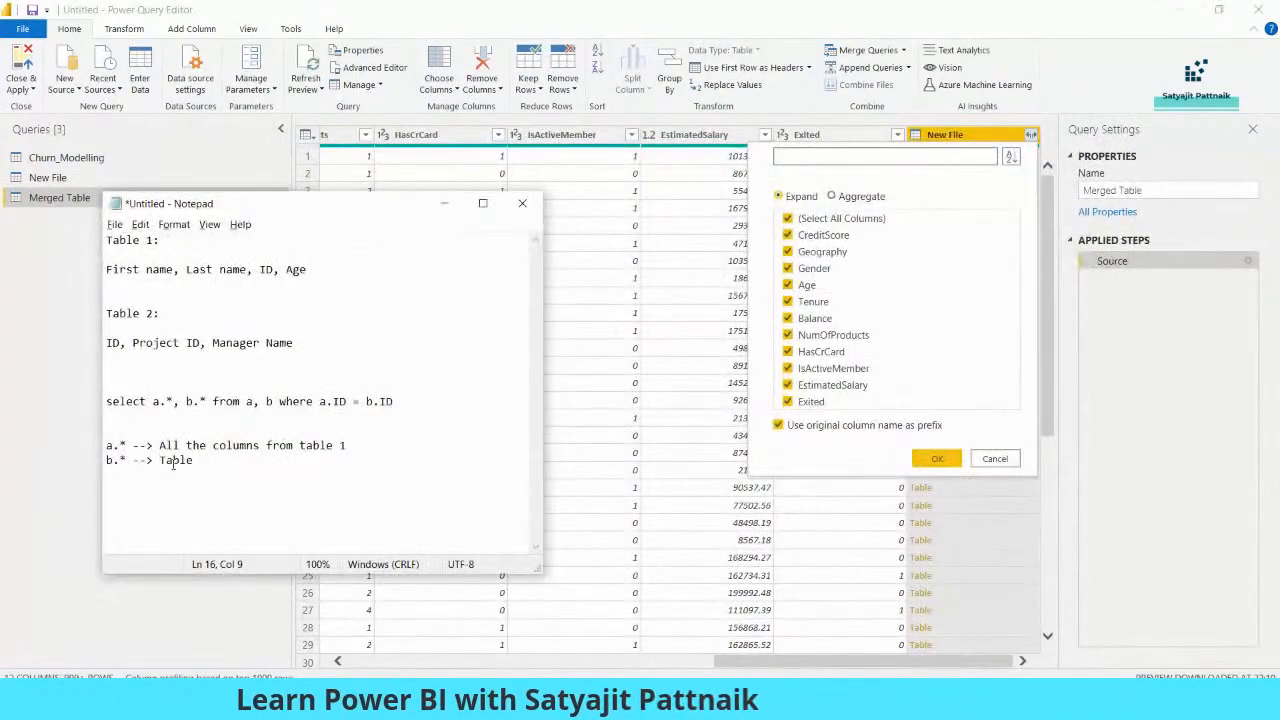
left_click_drag(153, 401, 206, 401)
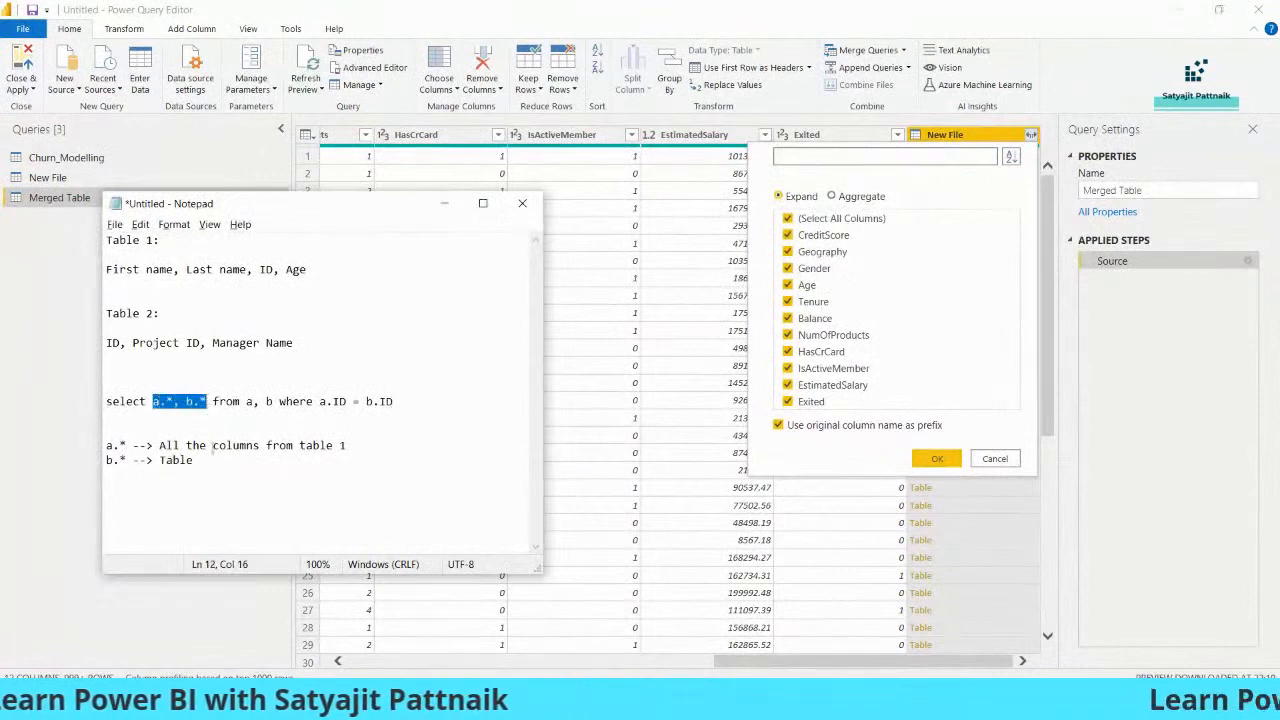
left_click(203, 461)
key("BackSpace")
key("BackSpace")
key("BackSpace")
key("BackSpace")
key("BackSpace")
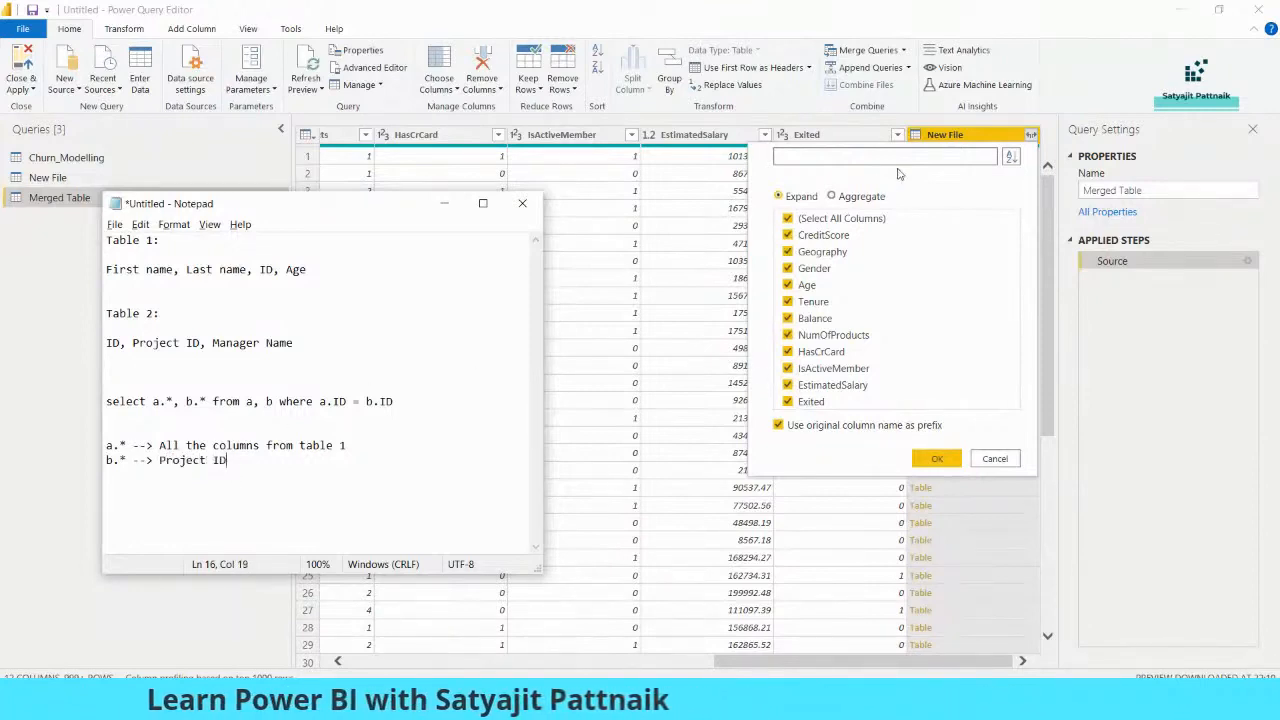
- Expand the New File column with only Exited, adding New File.Exited
left_click(993, 180)
left_click(1031, 135)
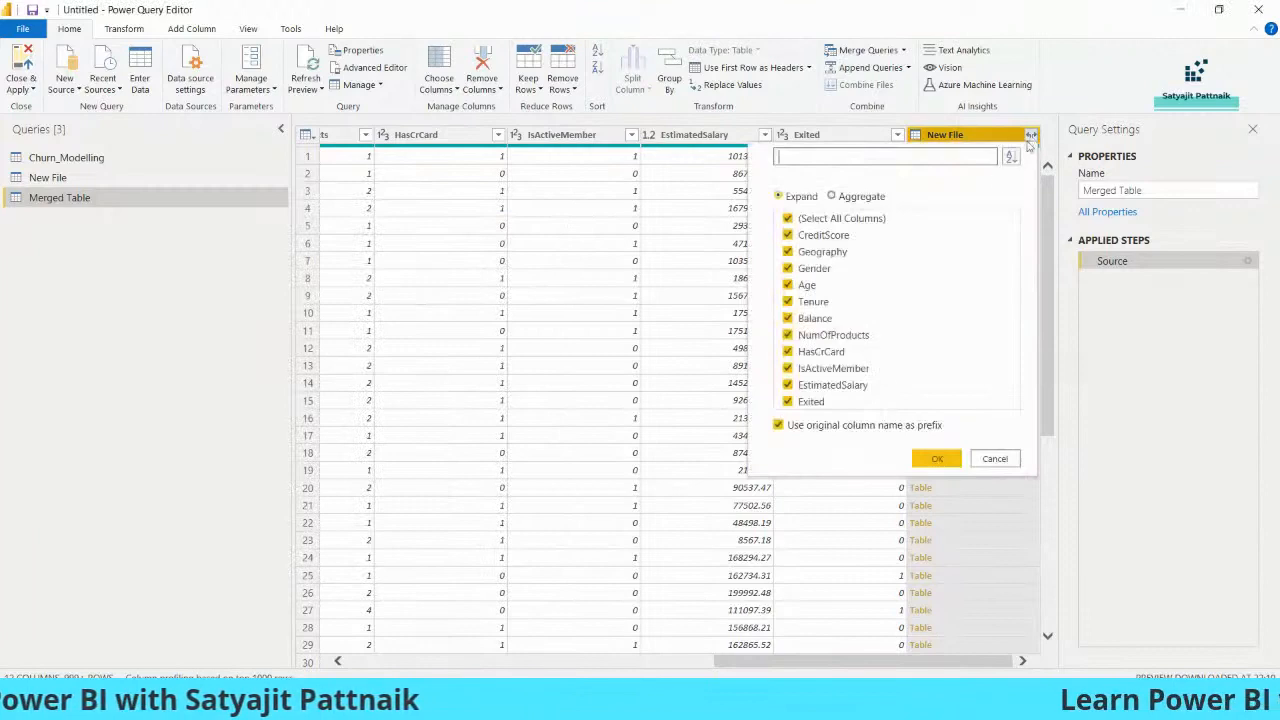
left_click(789, 218)
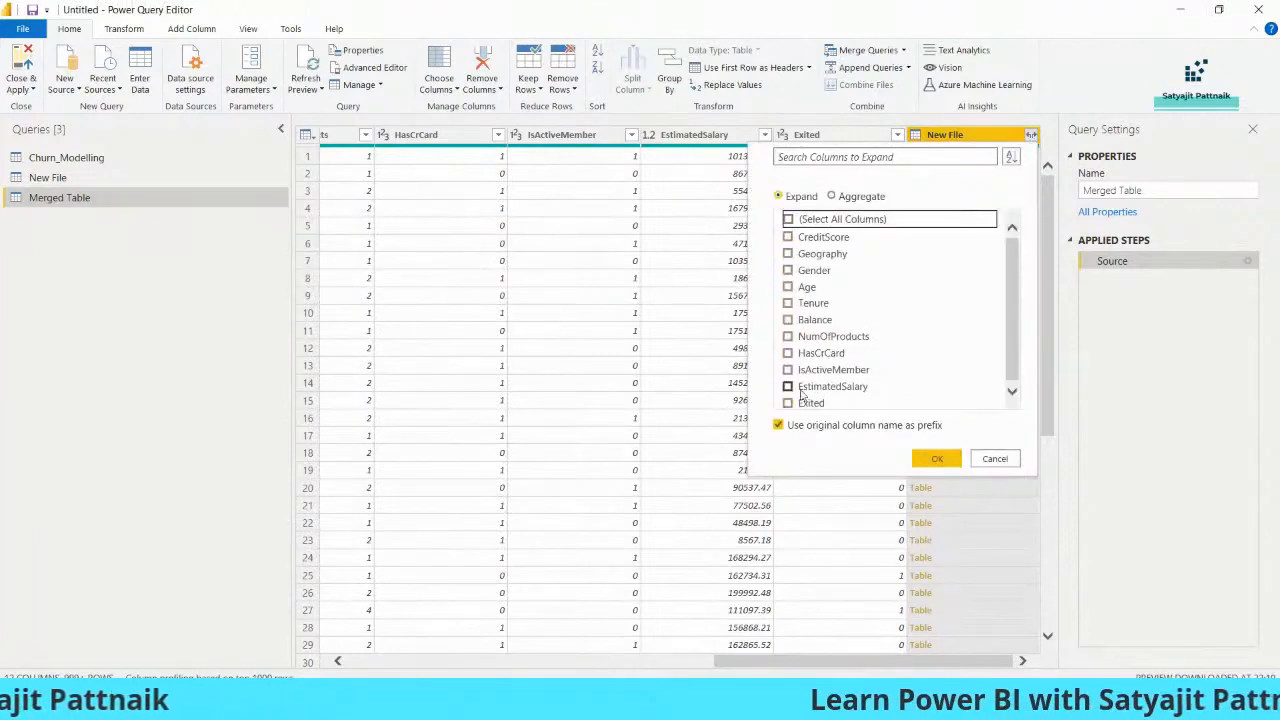
left_click(811, 400)
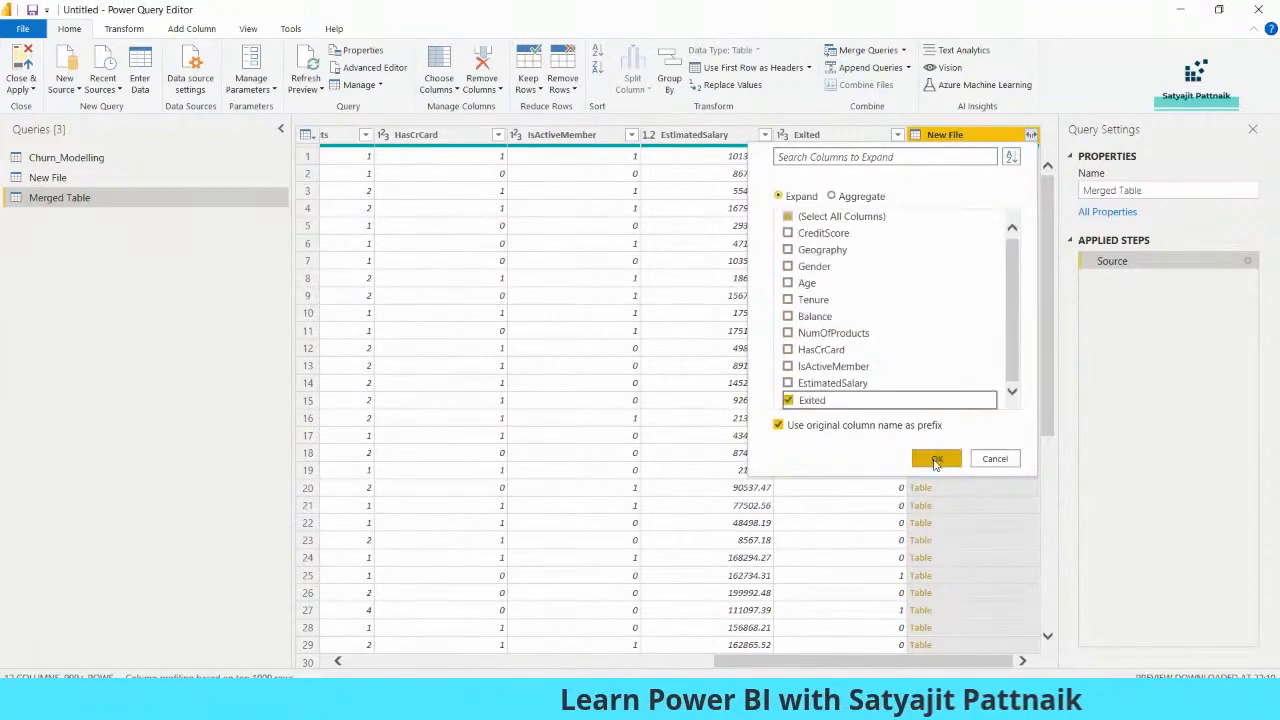
left_click(936, 460)
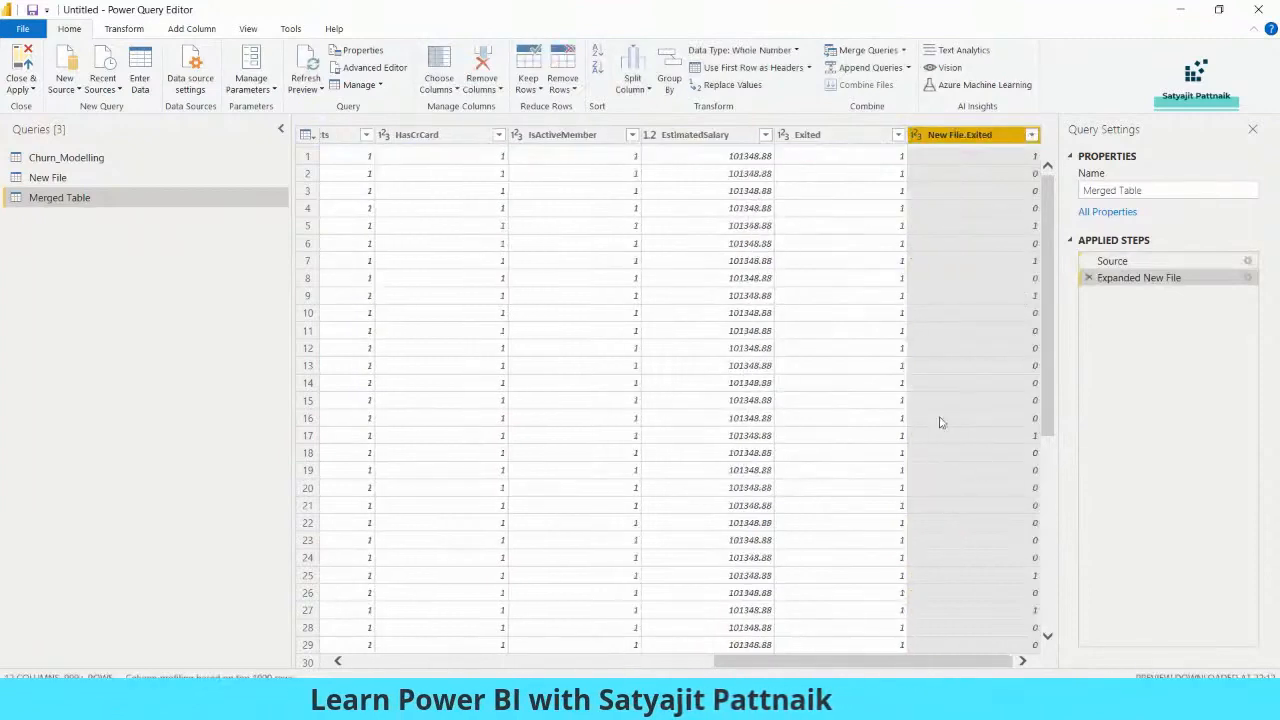
left_click_drag(908, 662, 932, 673)
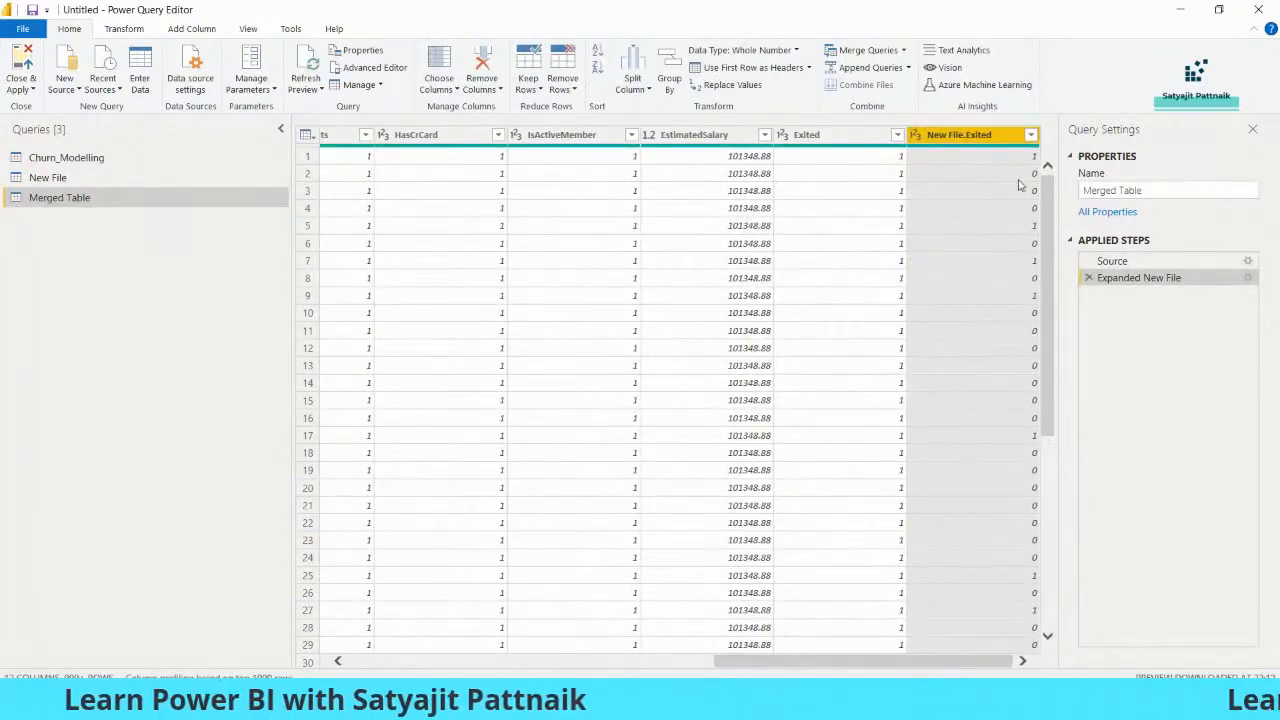
left_click(851, 137)
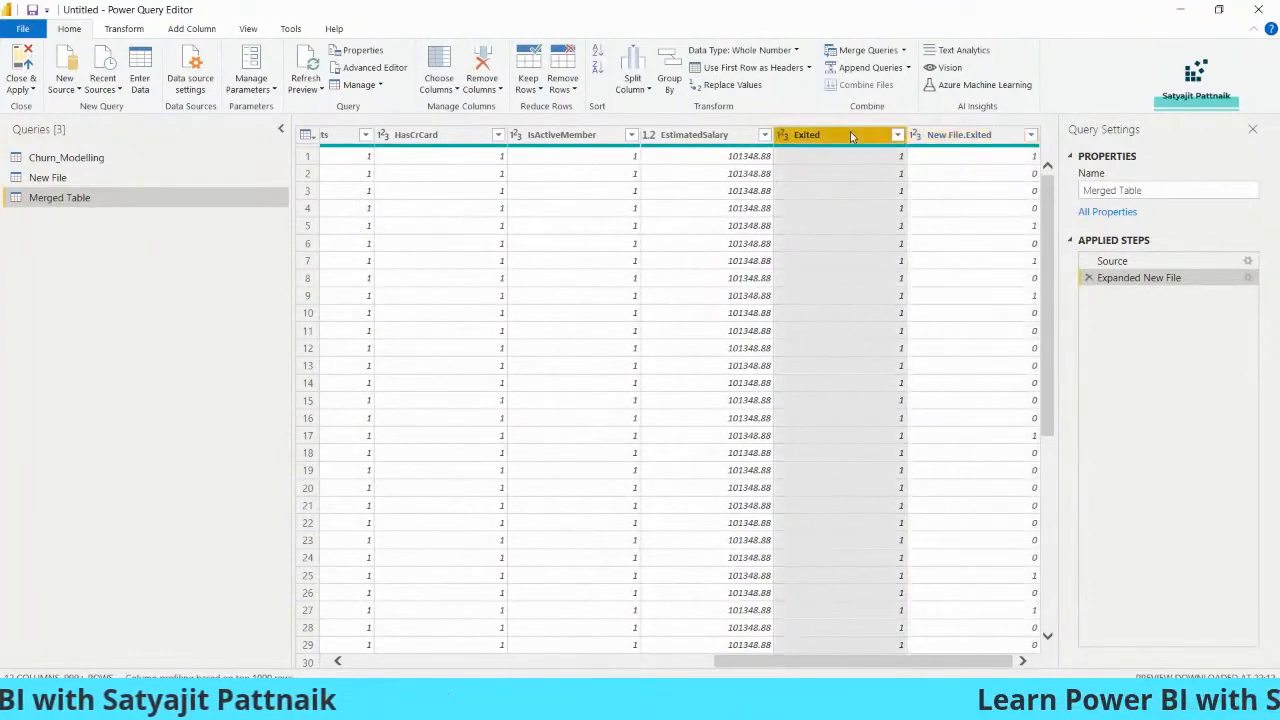
left_click(970, 137)
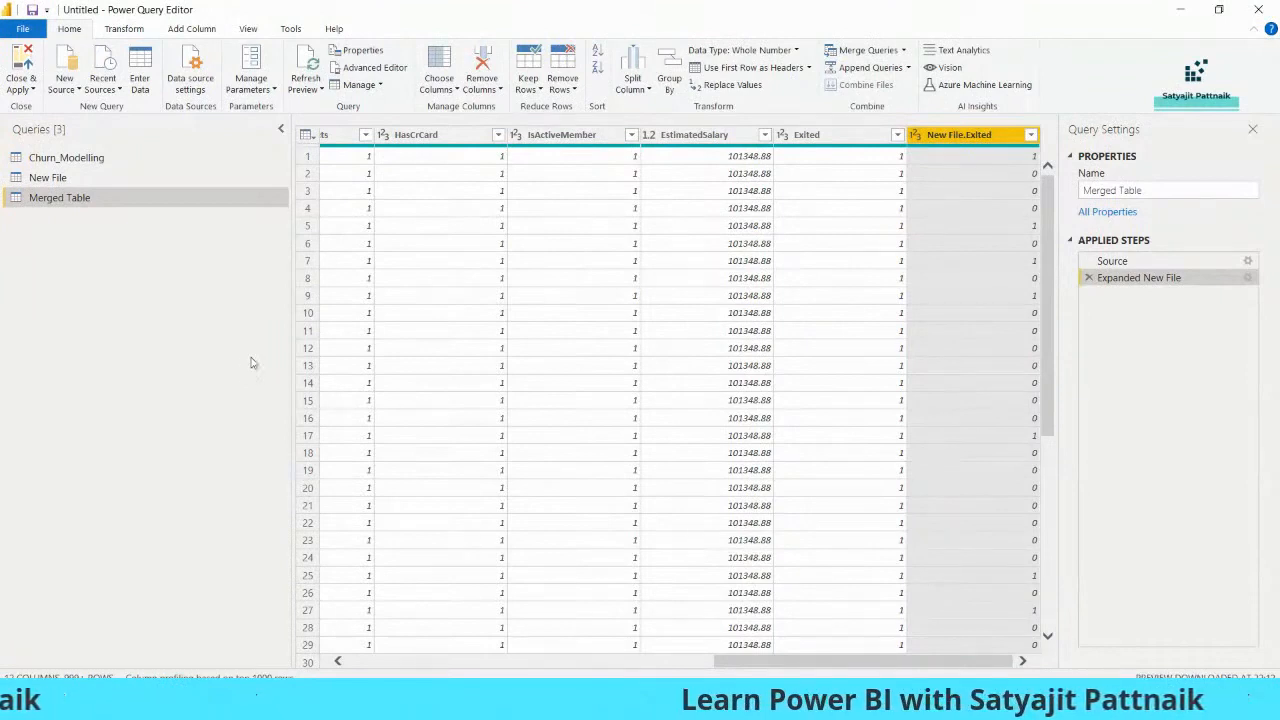
scroll(970, 480, "down", 7)
scroll(925, 450, "up", 7)
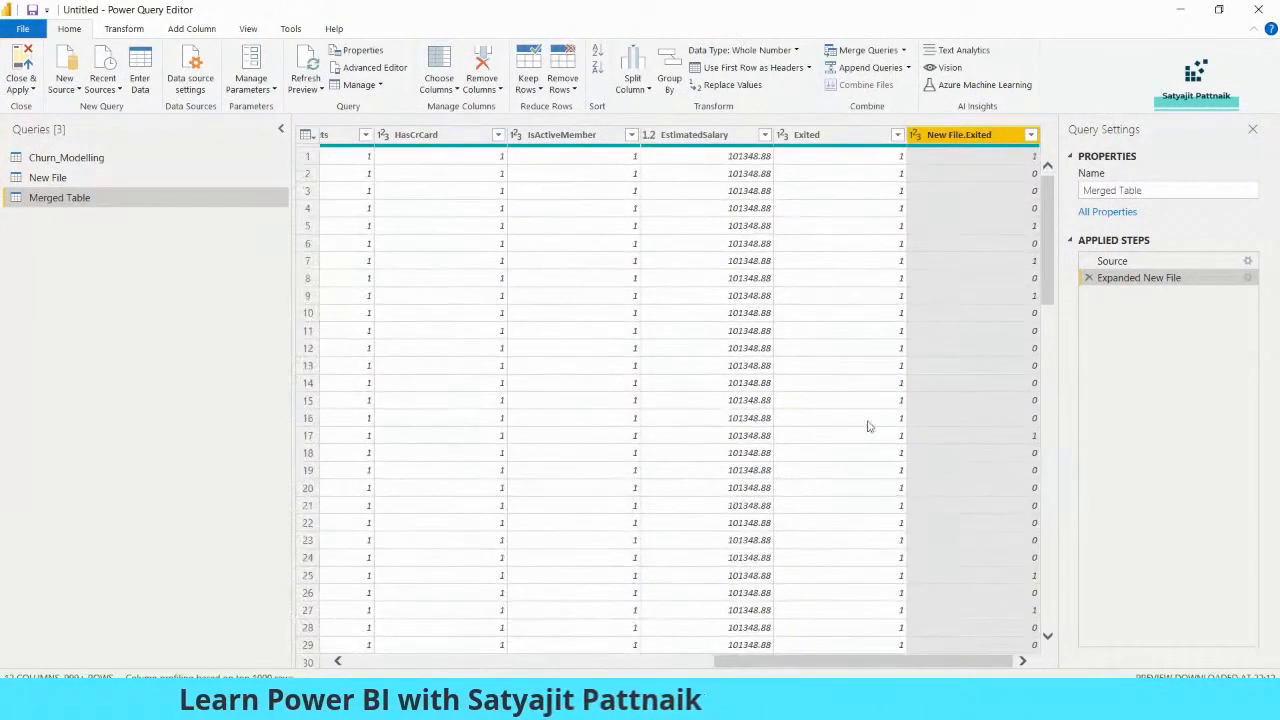
left_click(175, 178)
left_click(145, 198)
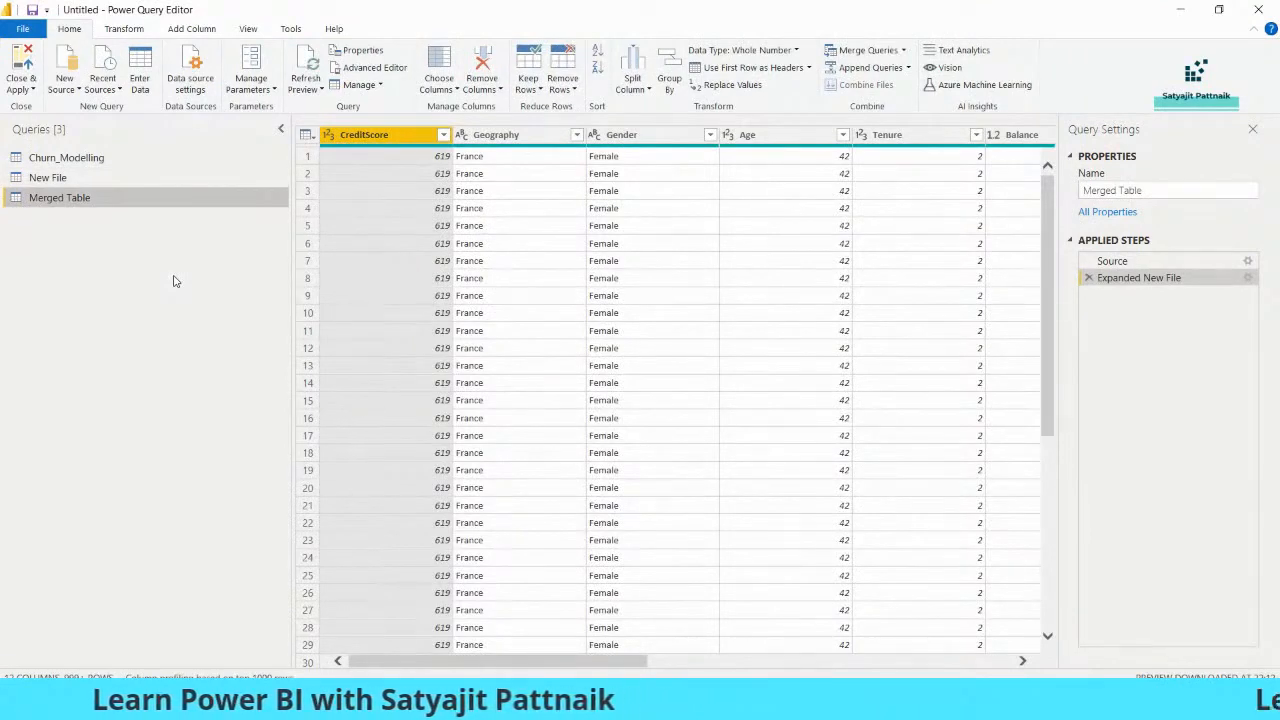
- Delete the Merged Table and New File queries
right_click(120, 206)
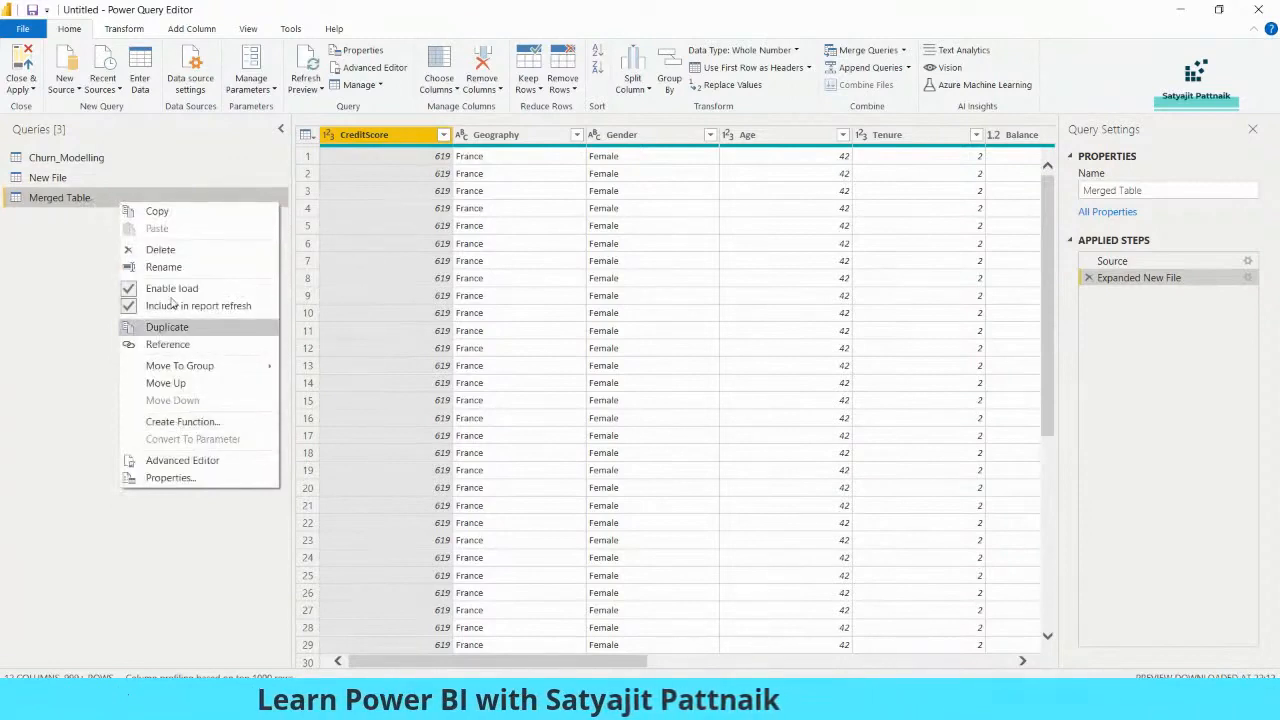
left_click(175, 251)
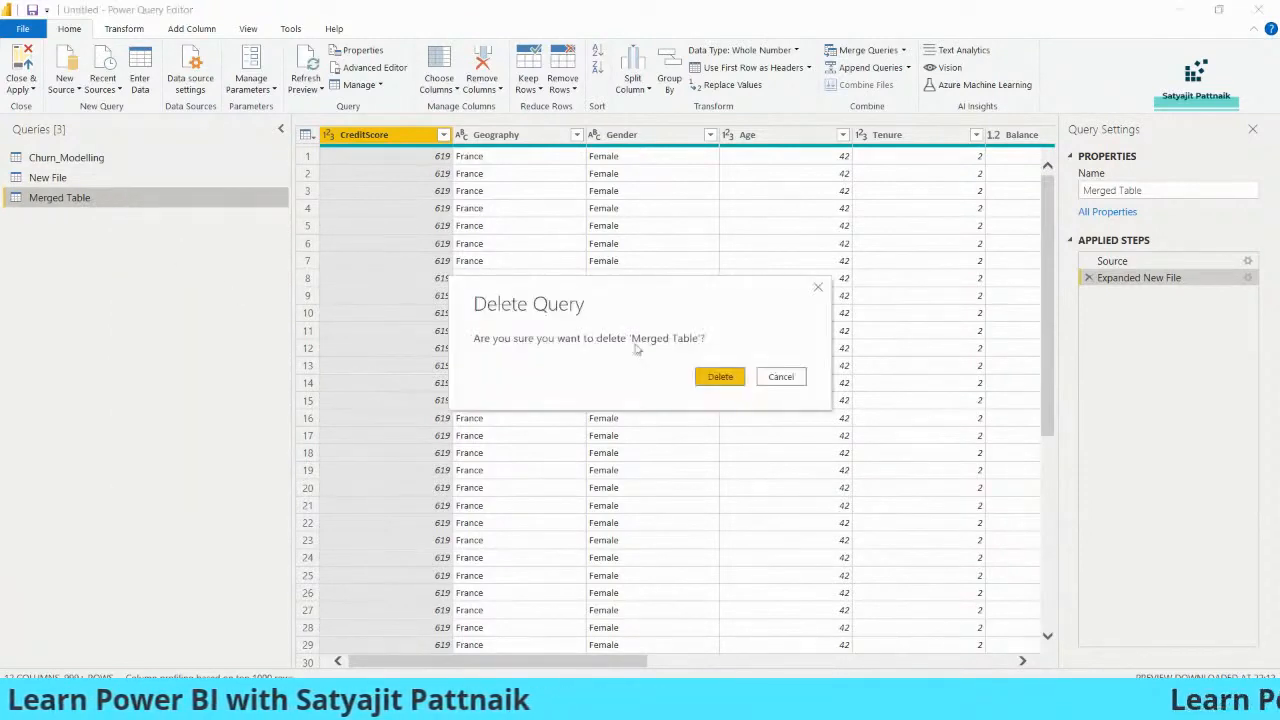
left_click(718, 380)
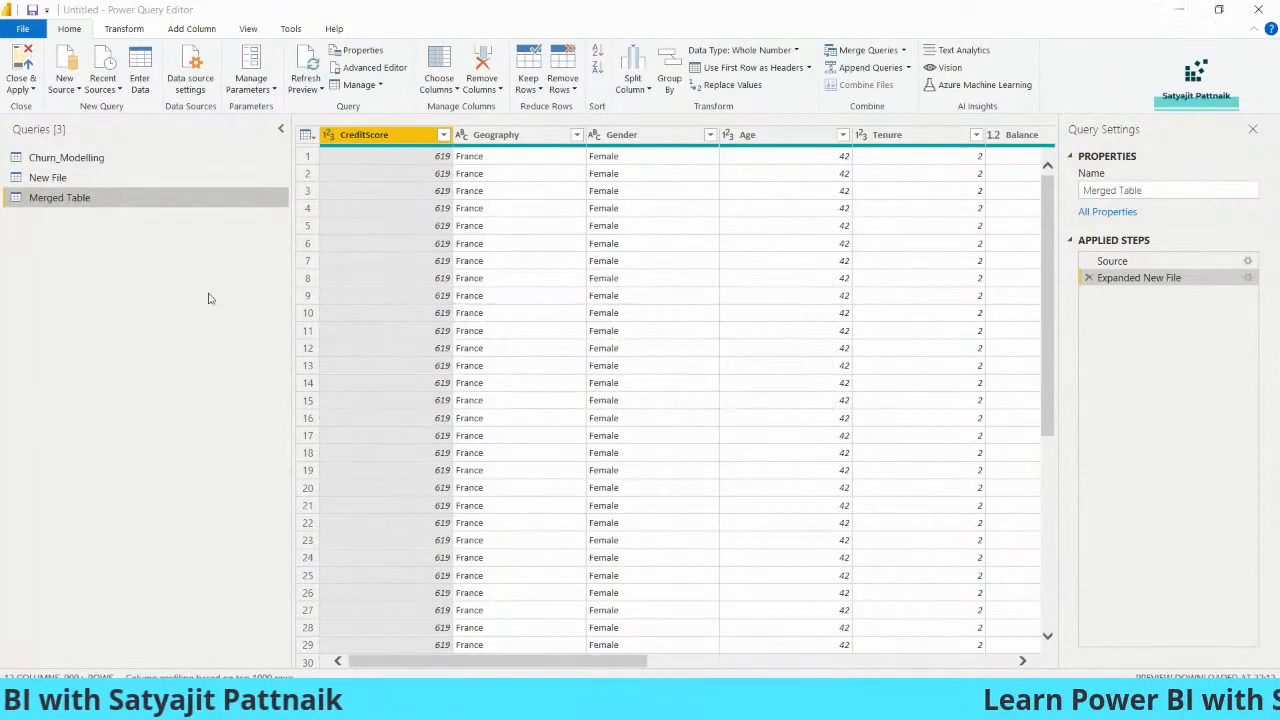
right_click(63, 183)
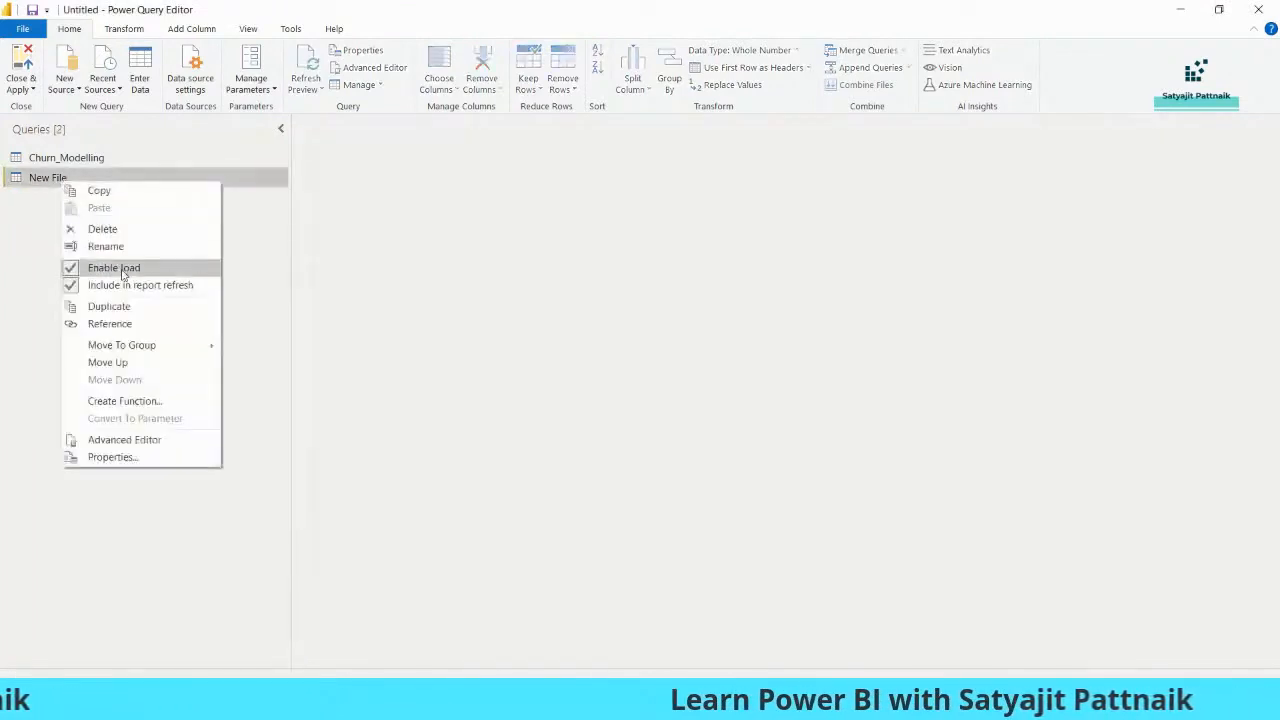
left_click(120, 230)
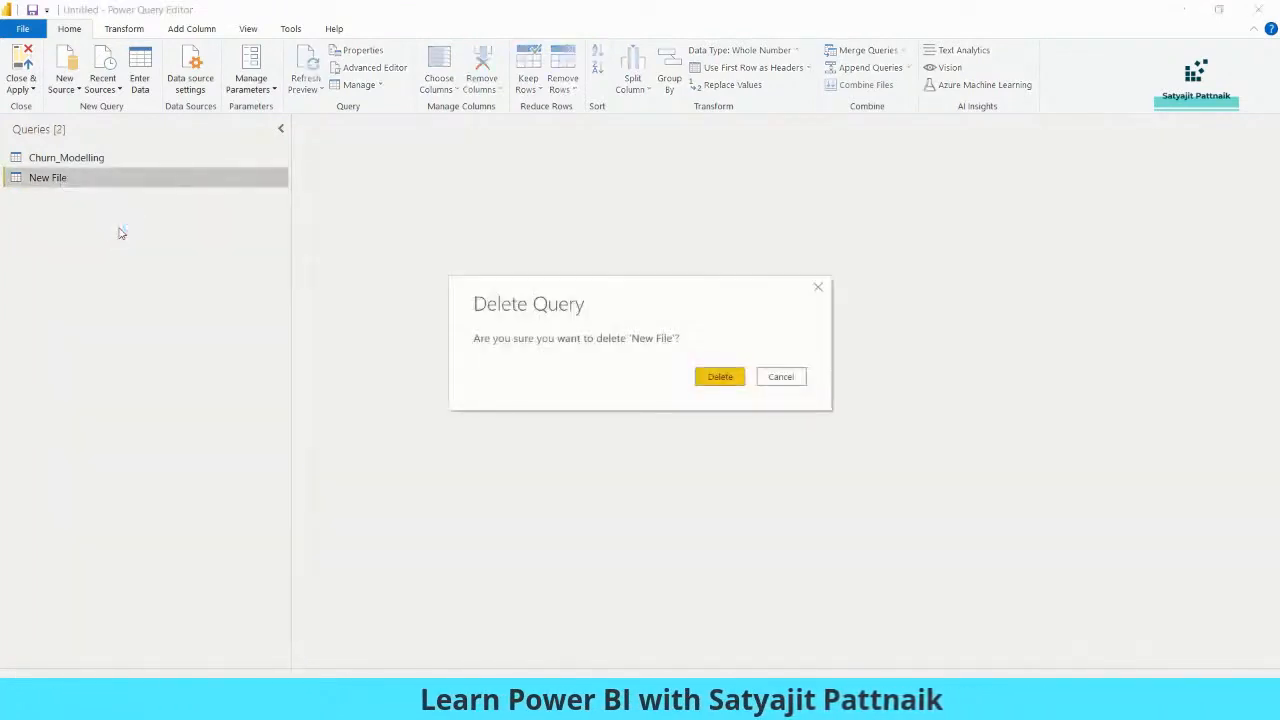
left_click(719, 377)
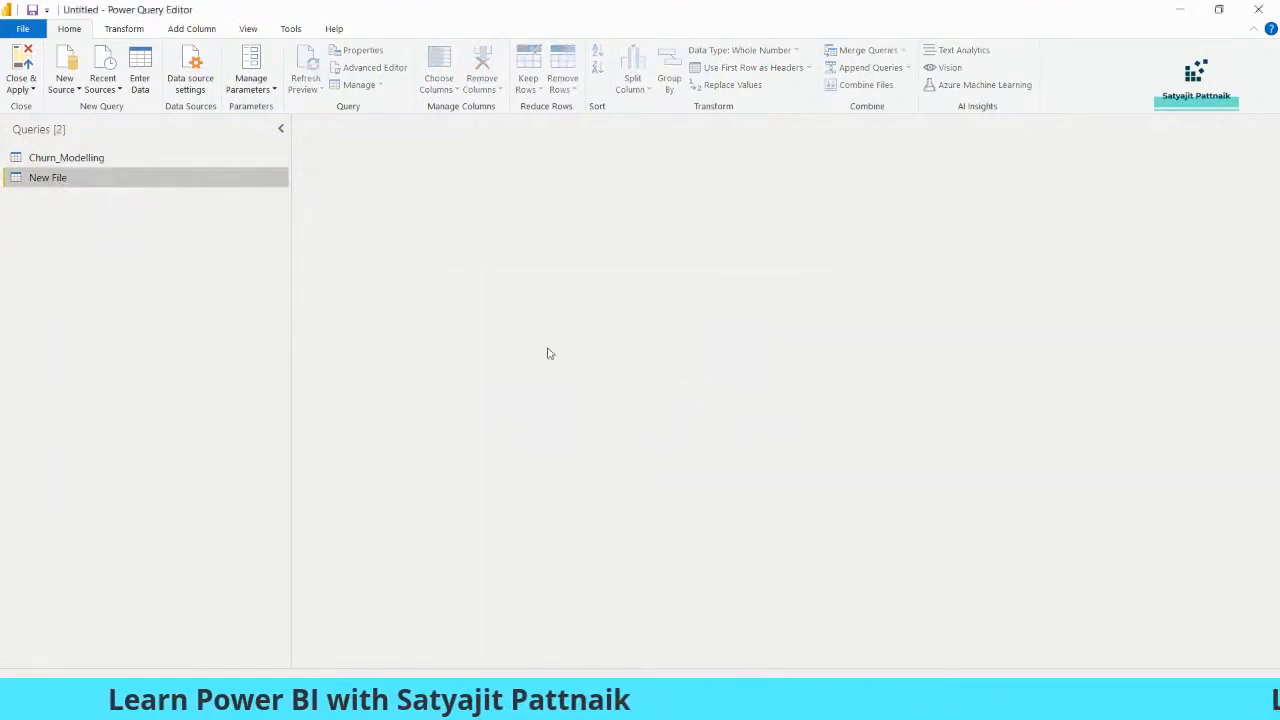
- Show the Churn_Modelling query's data and scroll across its columns
left_click(103, 163)
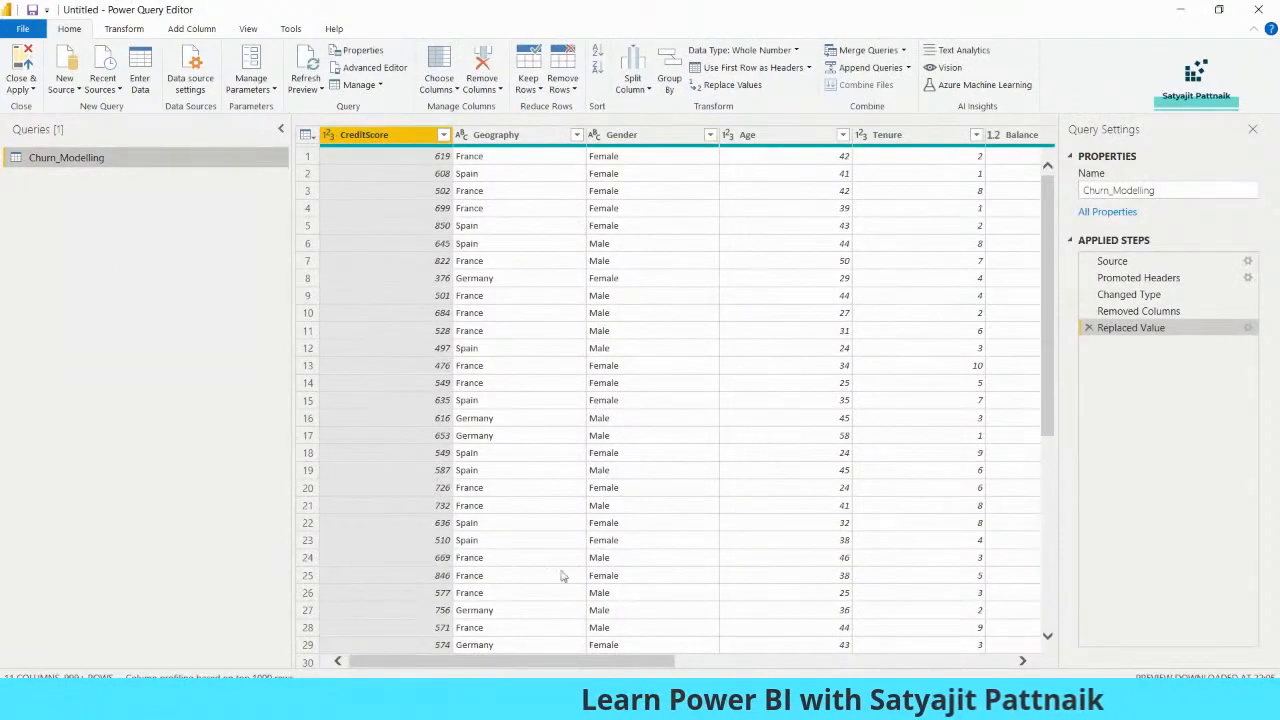
scroll(570, 560, "right", 5)
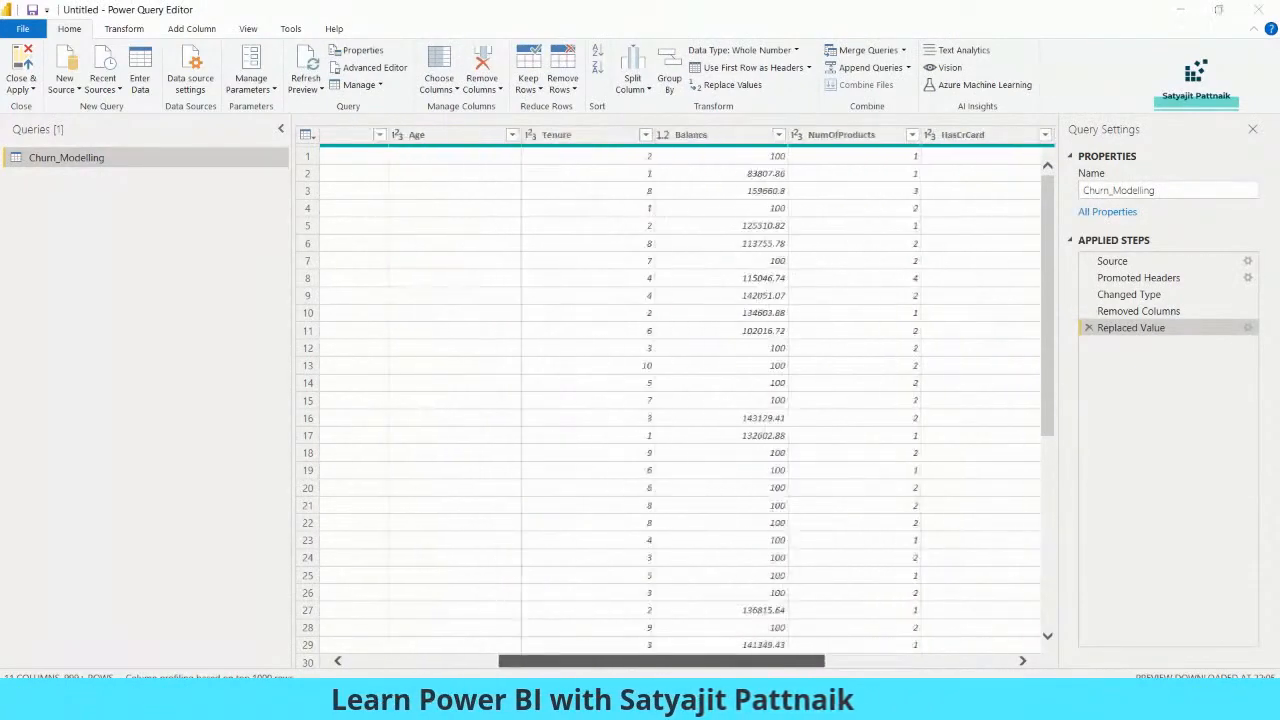
left_click_drag(662, 661, 511, 661)
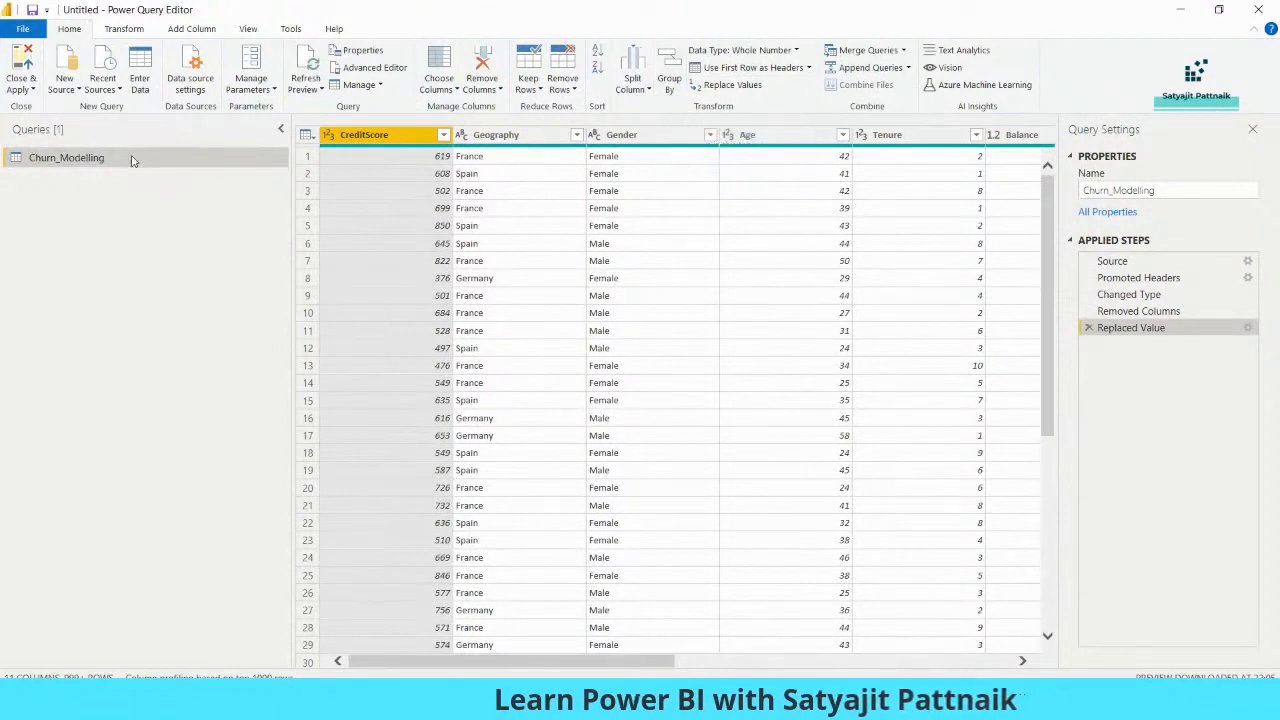
left_click(667, 82)
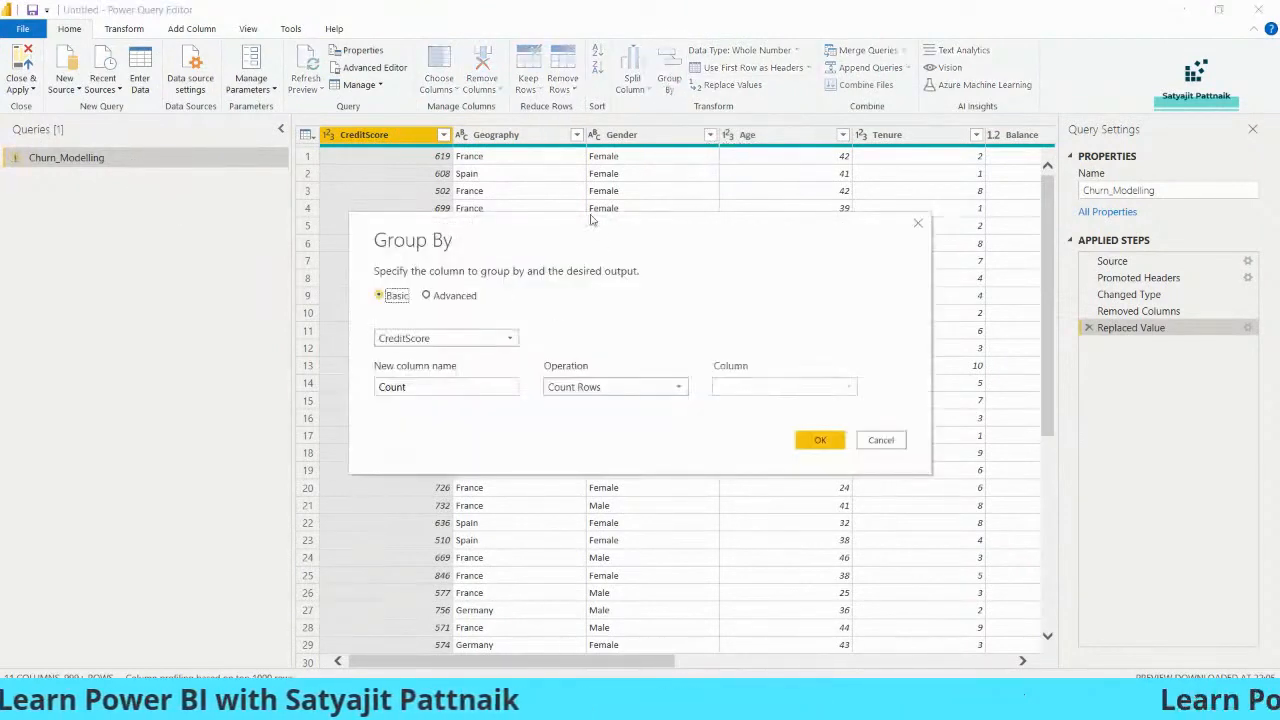
- Note a sample colour sequence with counts 'blue --> 4' and 'green --> 2'
left_click(740, 705)
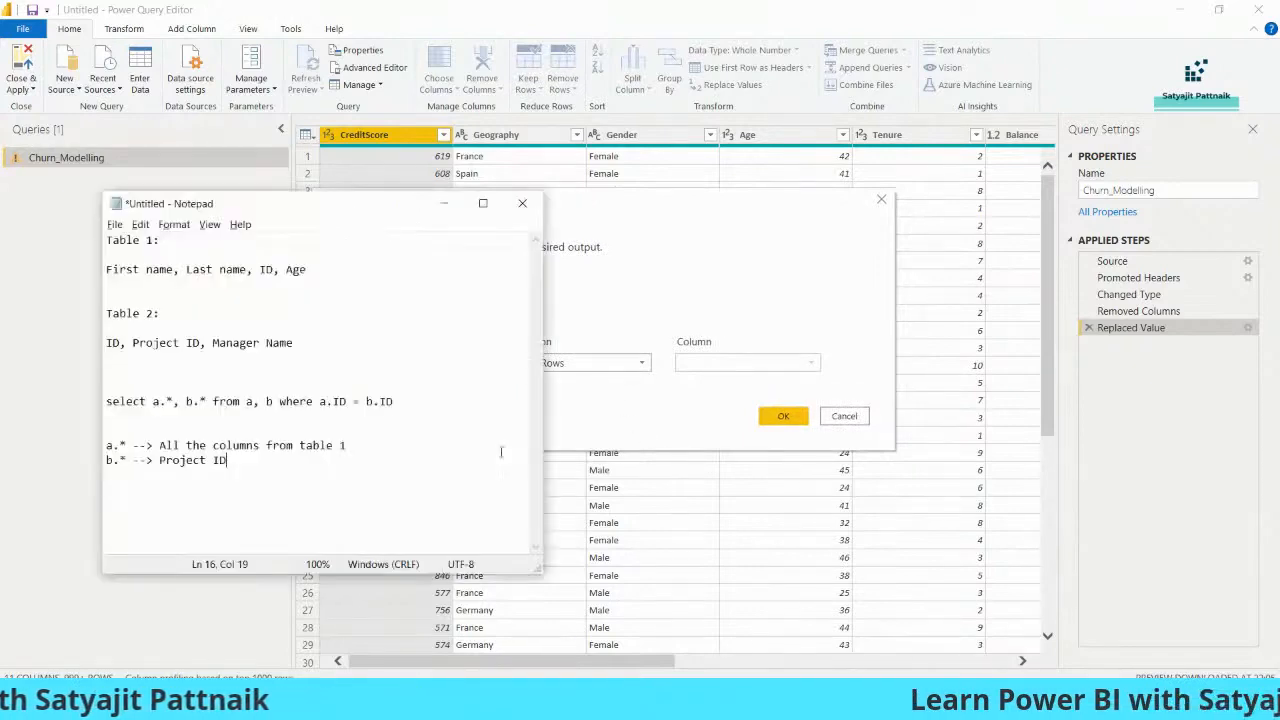
key("Return")
key("Return")
key("Return")
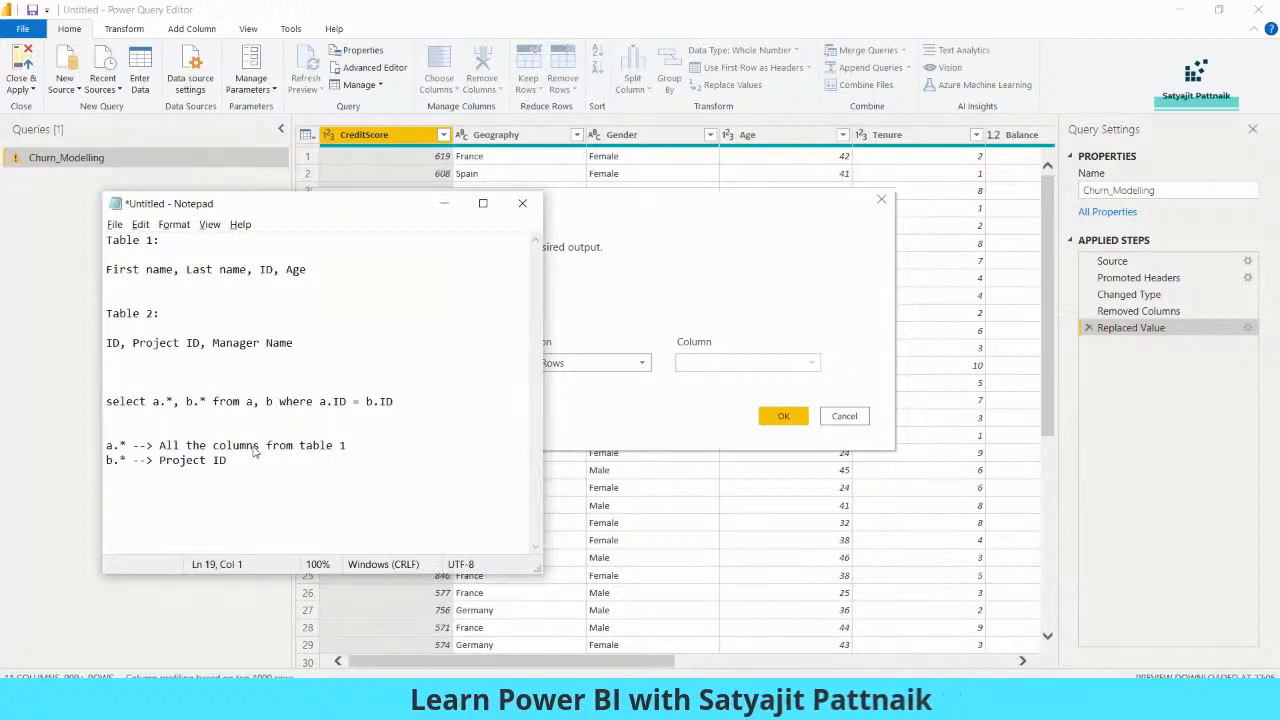
type("blue --> 4")
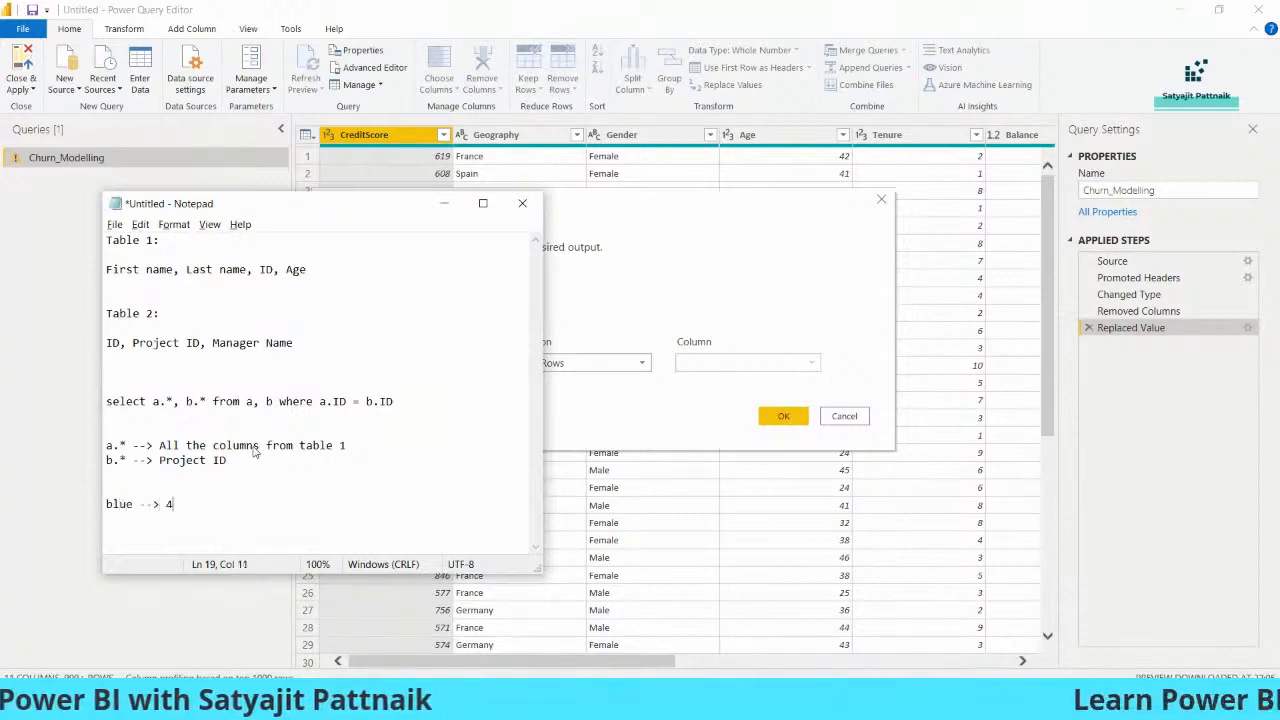
type(", ")
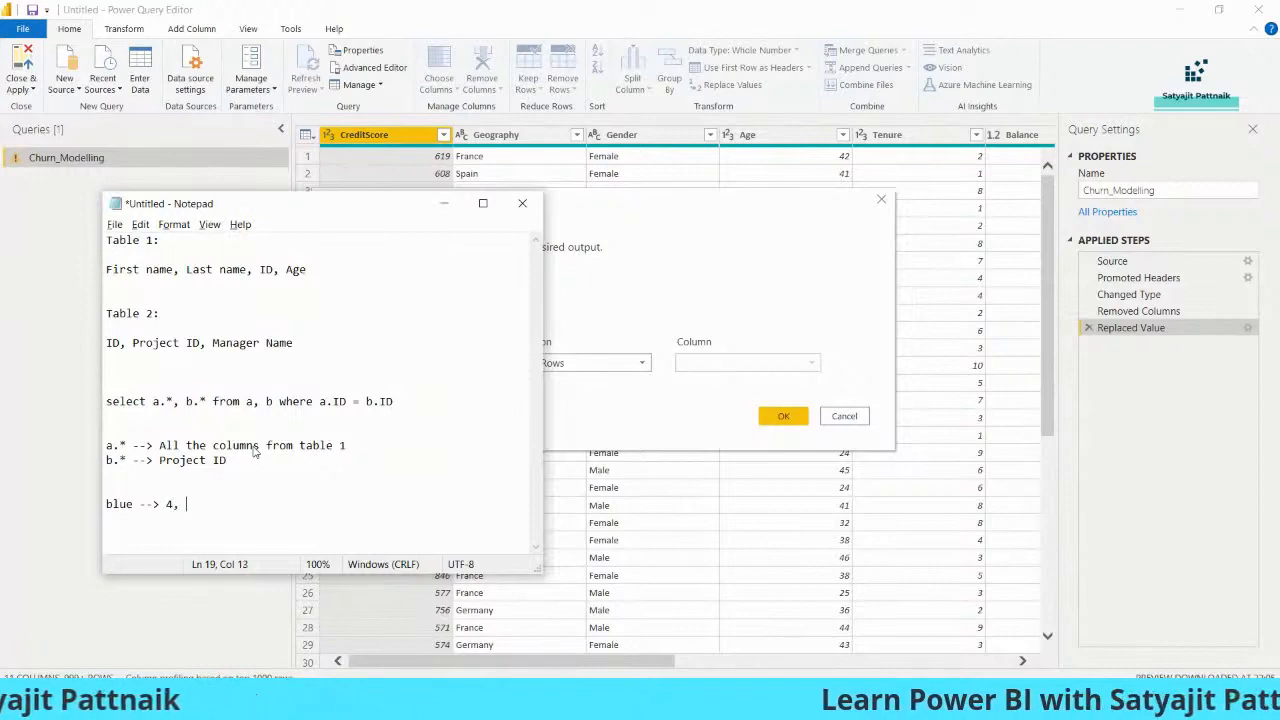
type("green --")
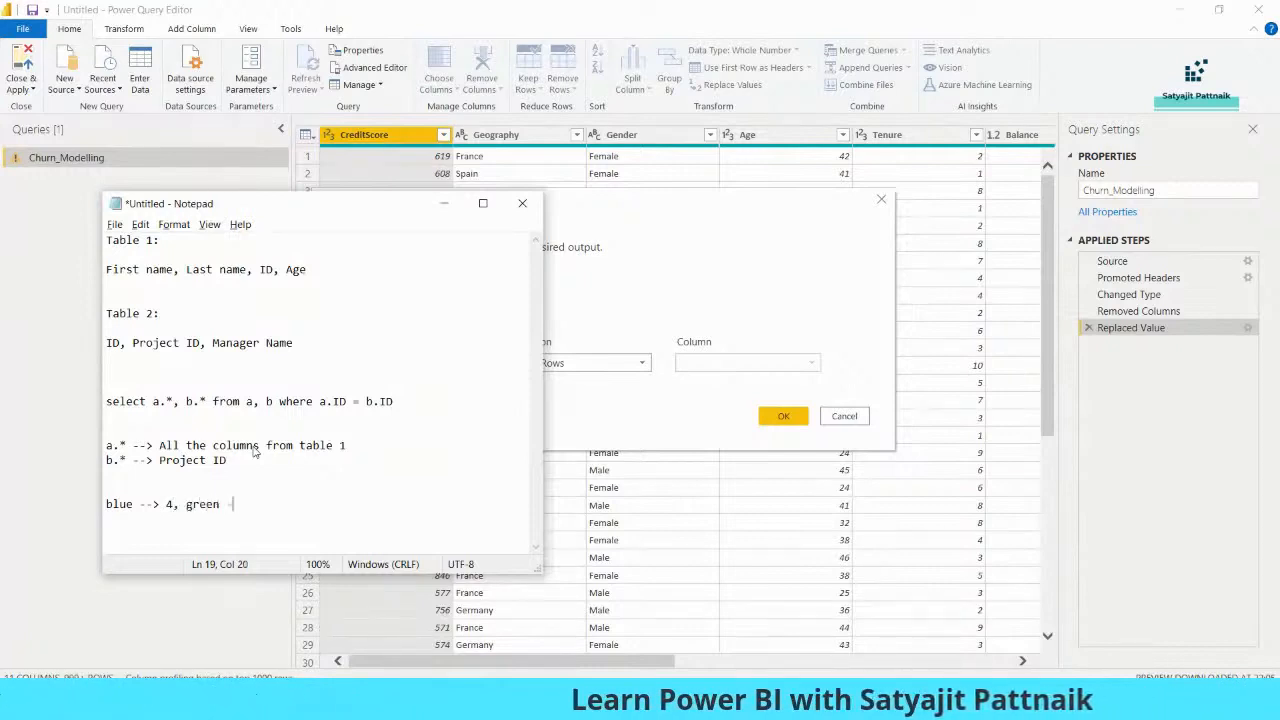
key("shift+Home")
type("blu")
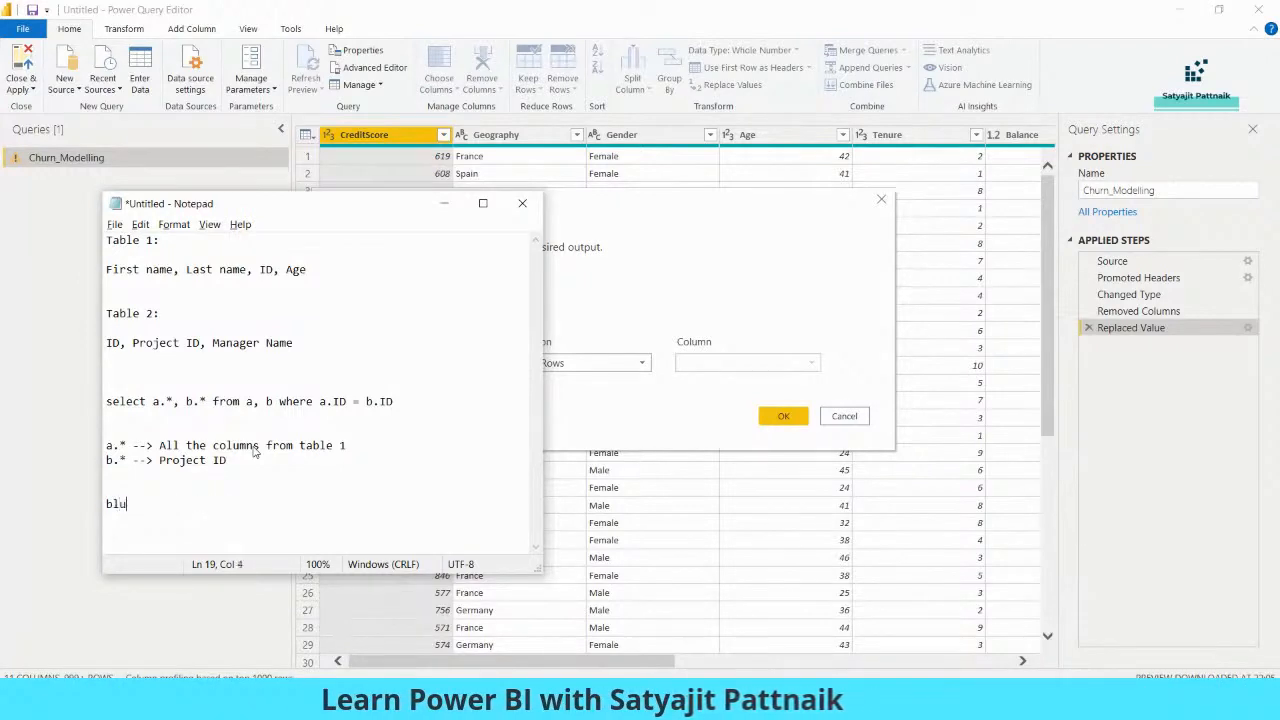
type("e blue blue gree")
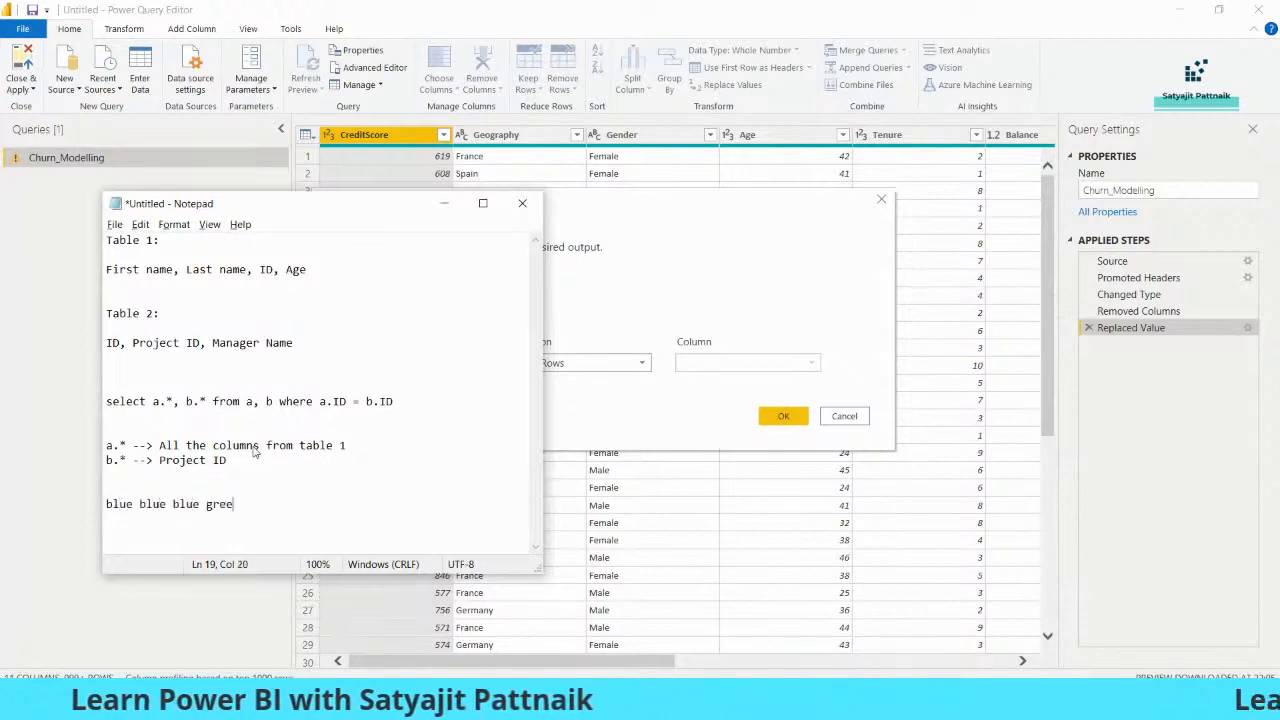
type("n green blue")
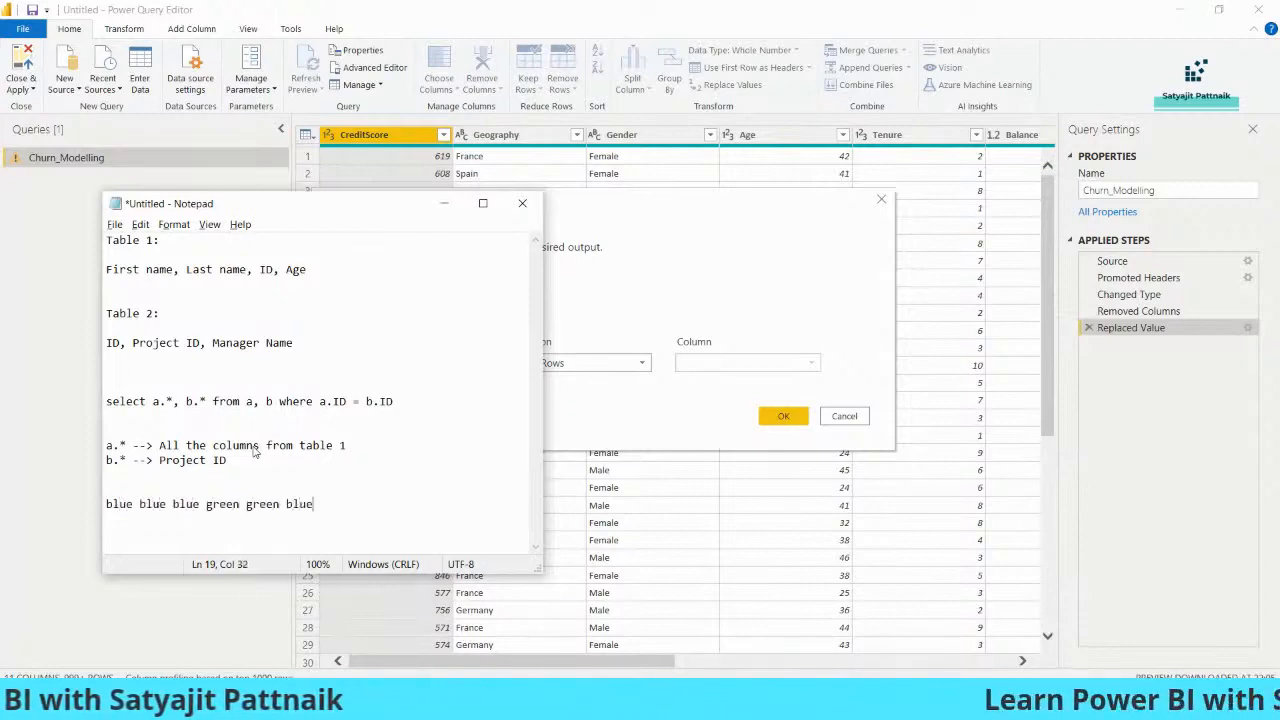
key("shift+Home")
left_click(228, 506)
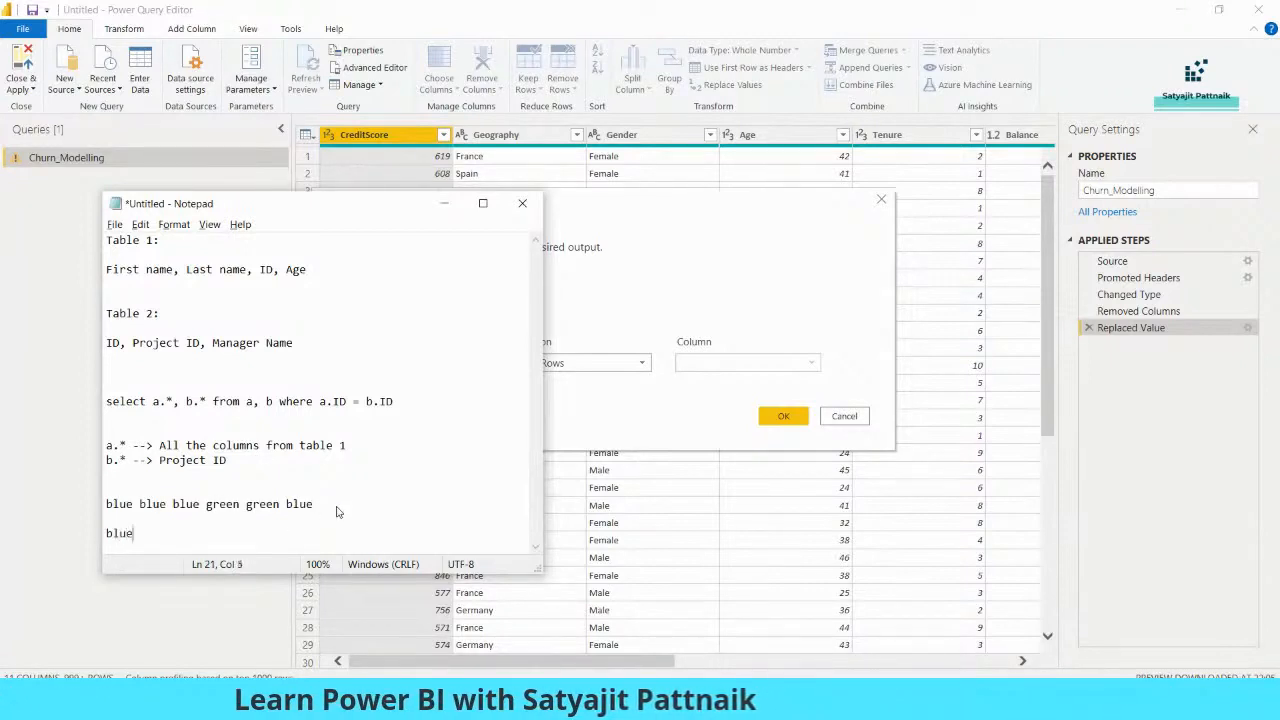
type("-> 4")
key("Return")
type("g")
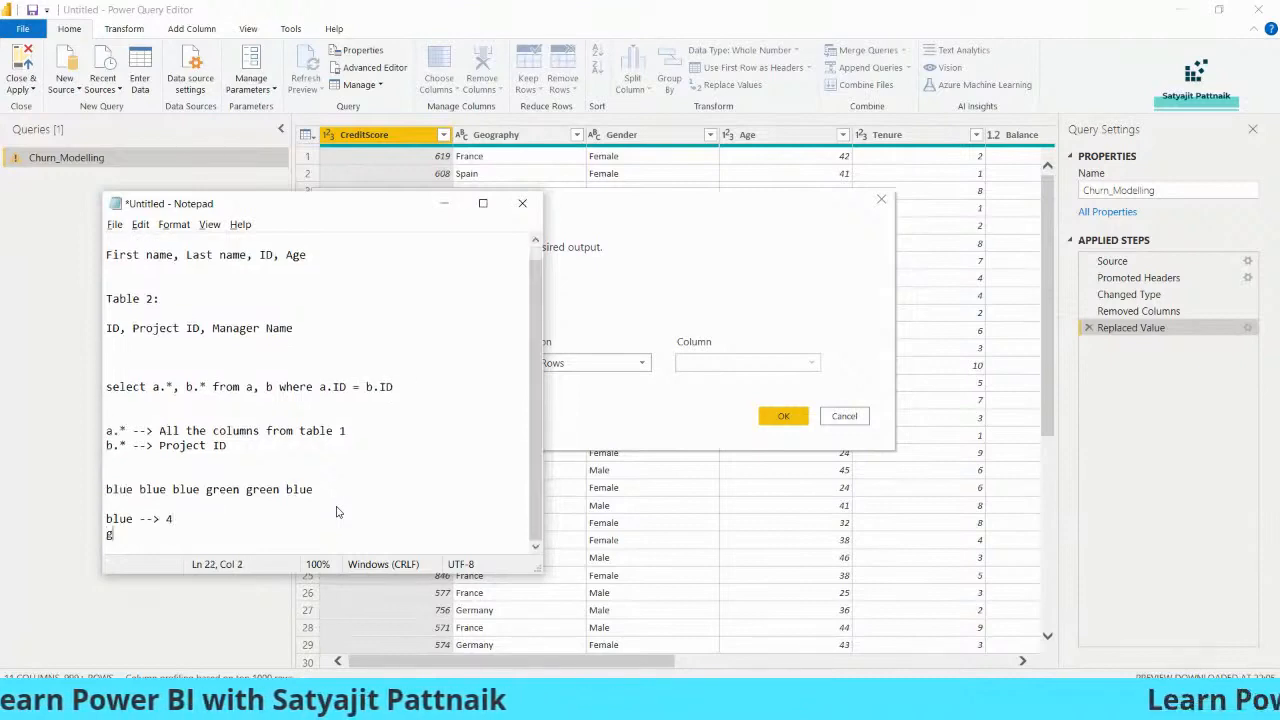
type("reen --> 2")
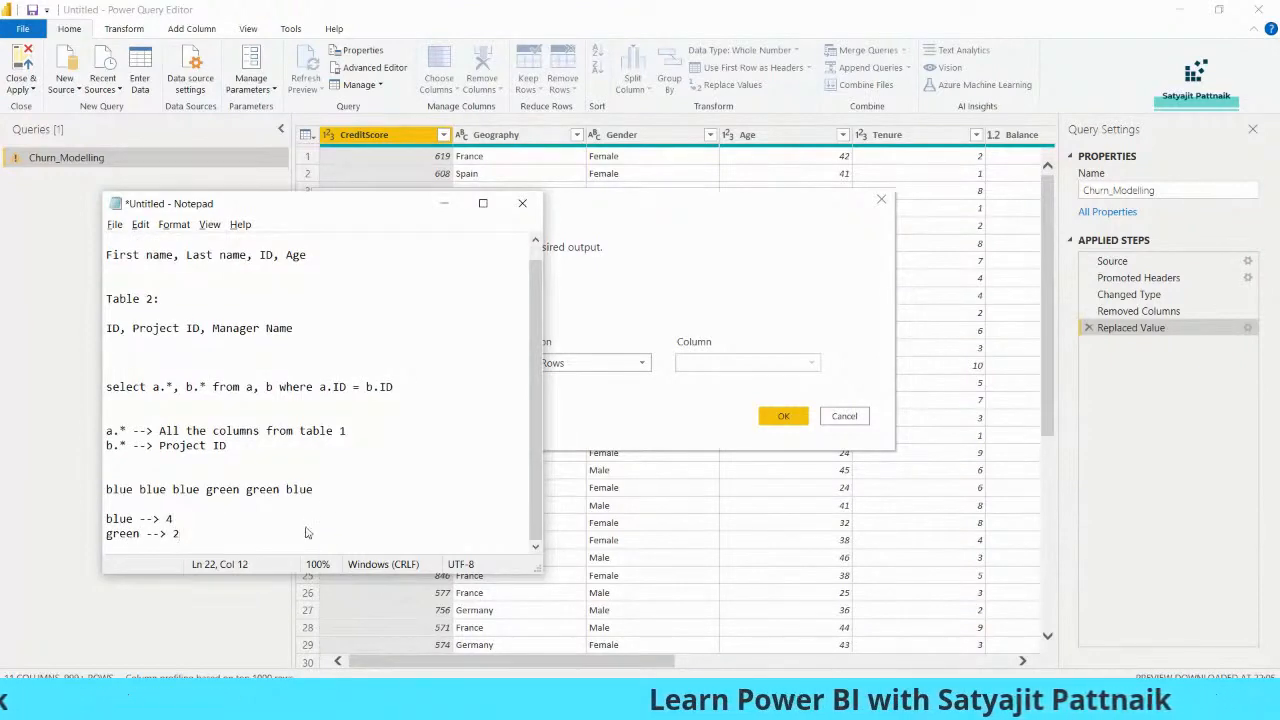
- Add the query 'select color, count(*) from table group by color;' and minimize Notepad
key("Return")
key("Return")
key("Return")
type("select ")
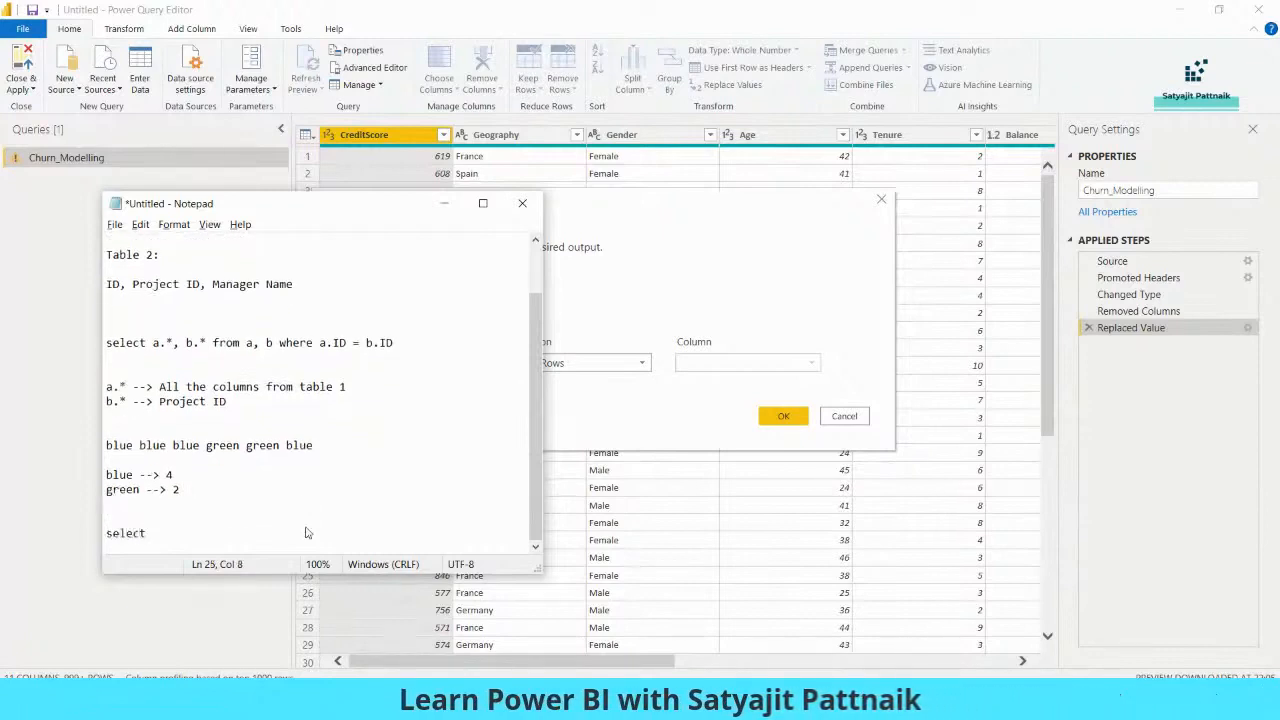
type("color, ")
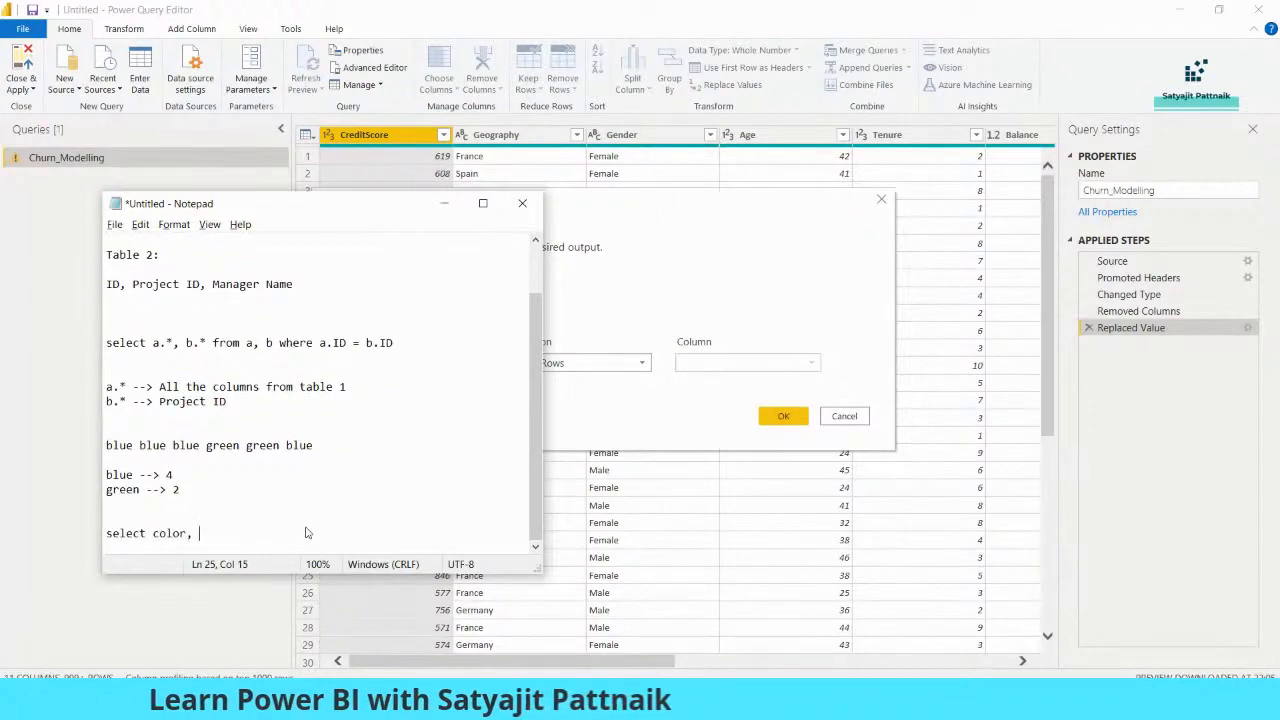
type("count(*) from table group by color;")
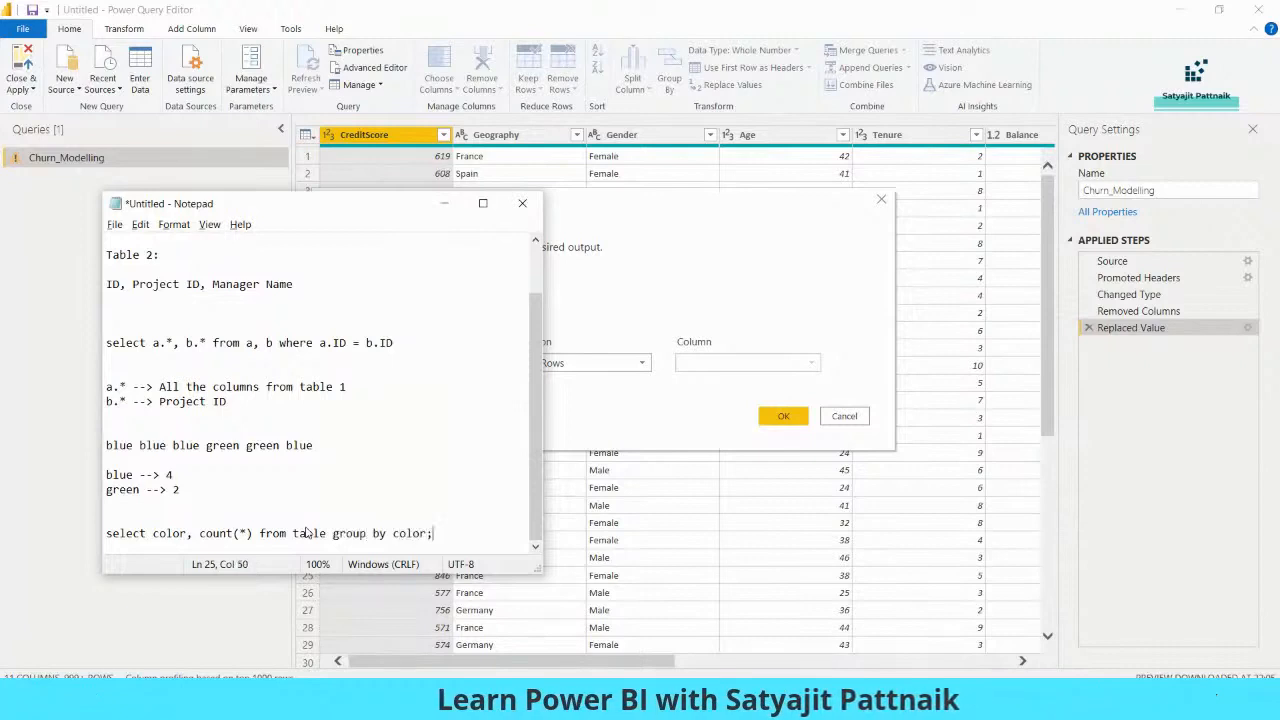
key("shift+Home")
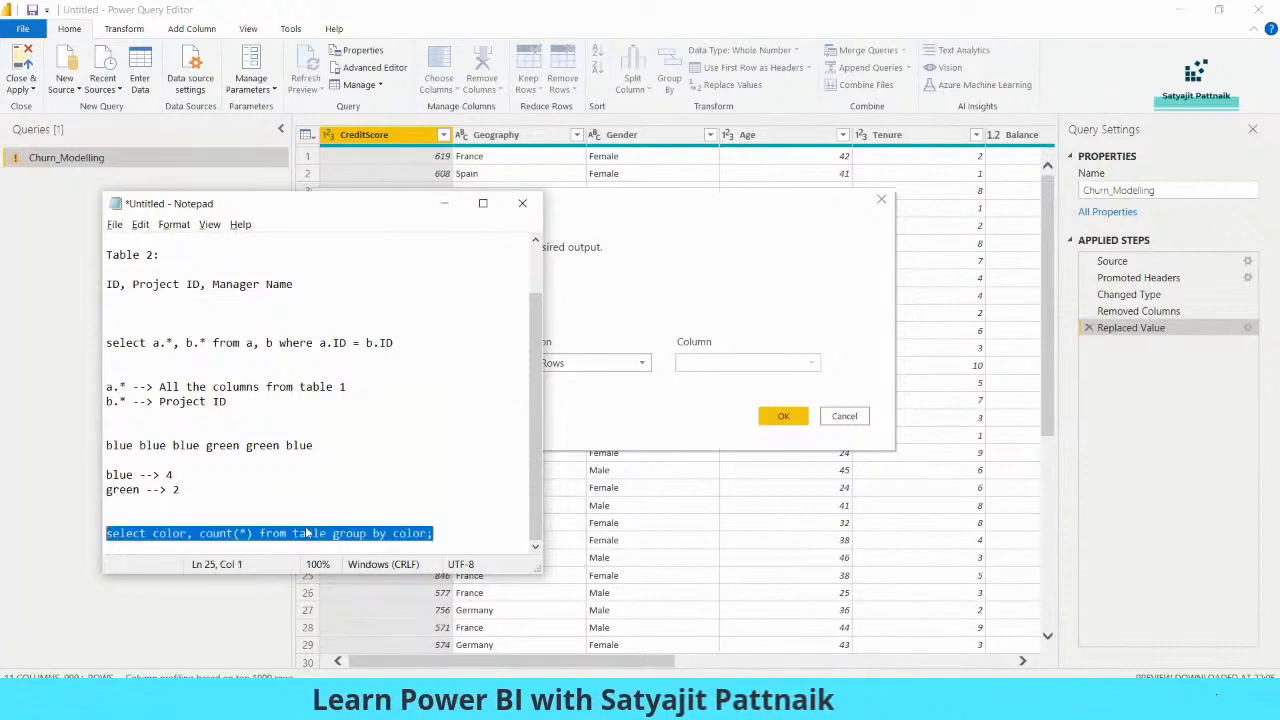
left_click(445, 204)
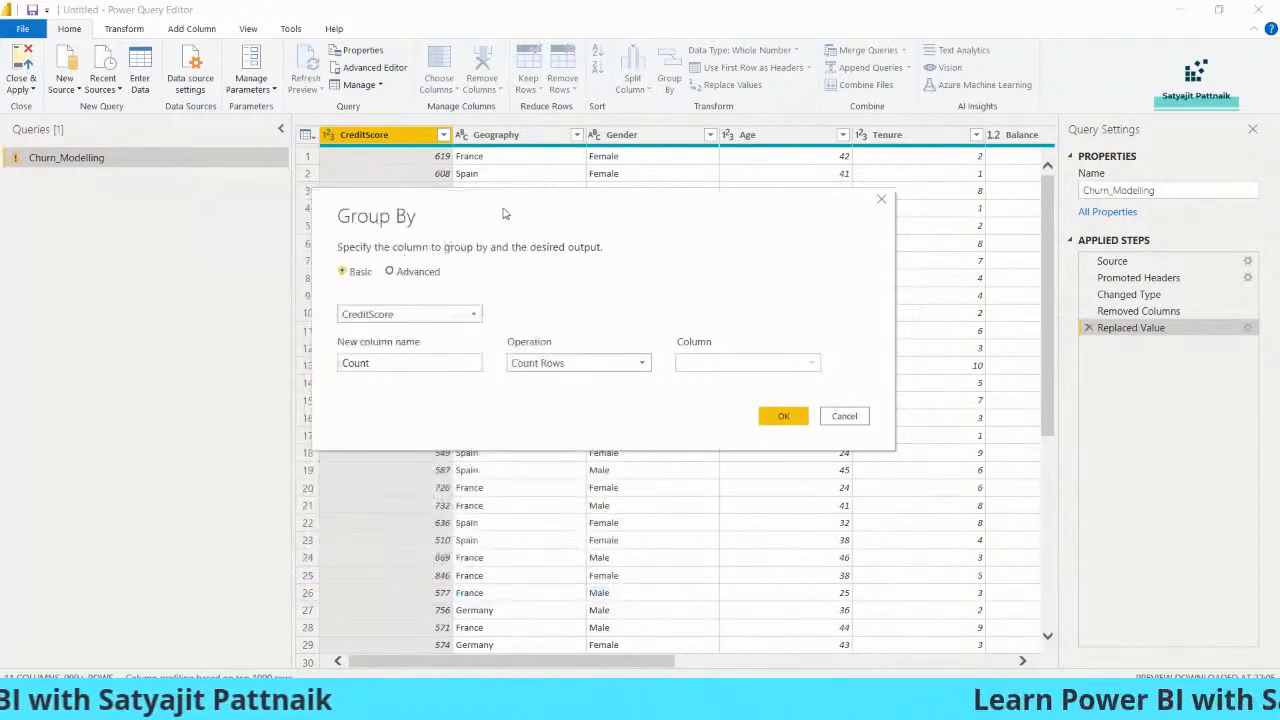
- Group Churn_Modelling by Gender into a Gender_Count column that sums Exited
left_click_drag(523, 205, 541, 243)
left_click_drag(629, 237, 692, 329)
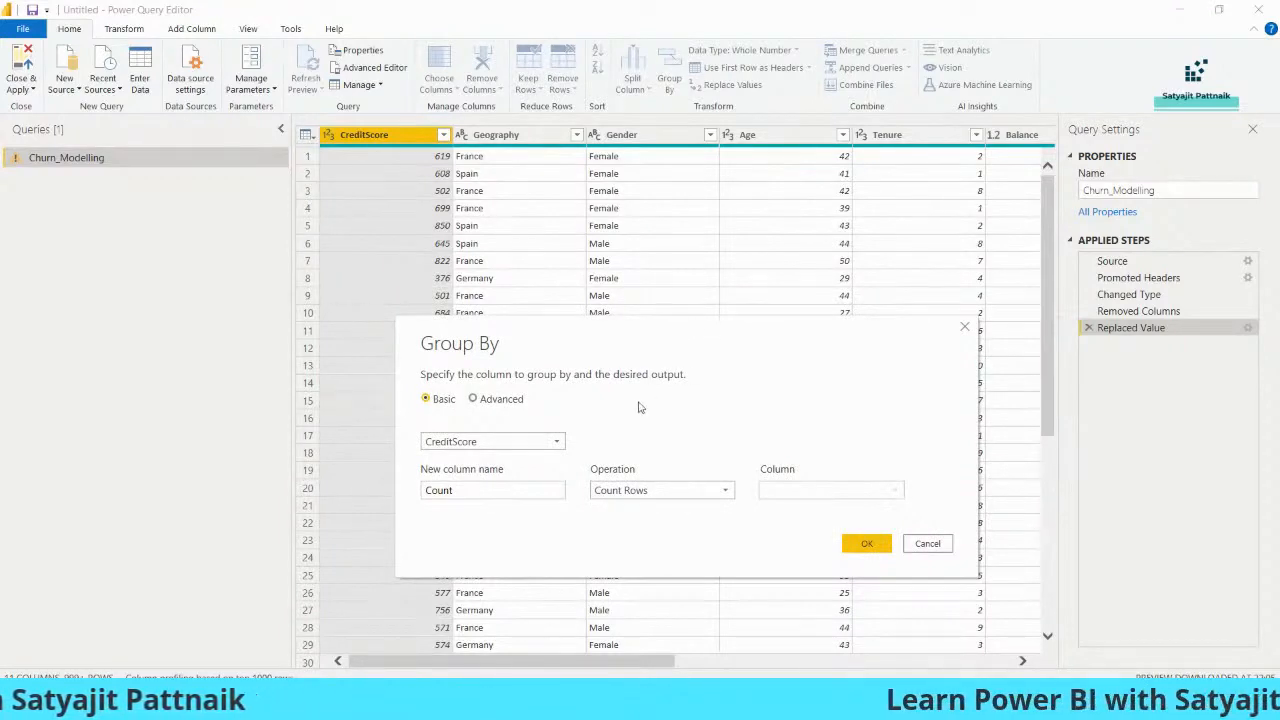
left_click(486, 442)
left_click(464, 492)
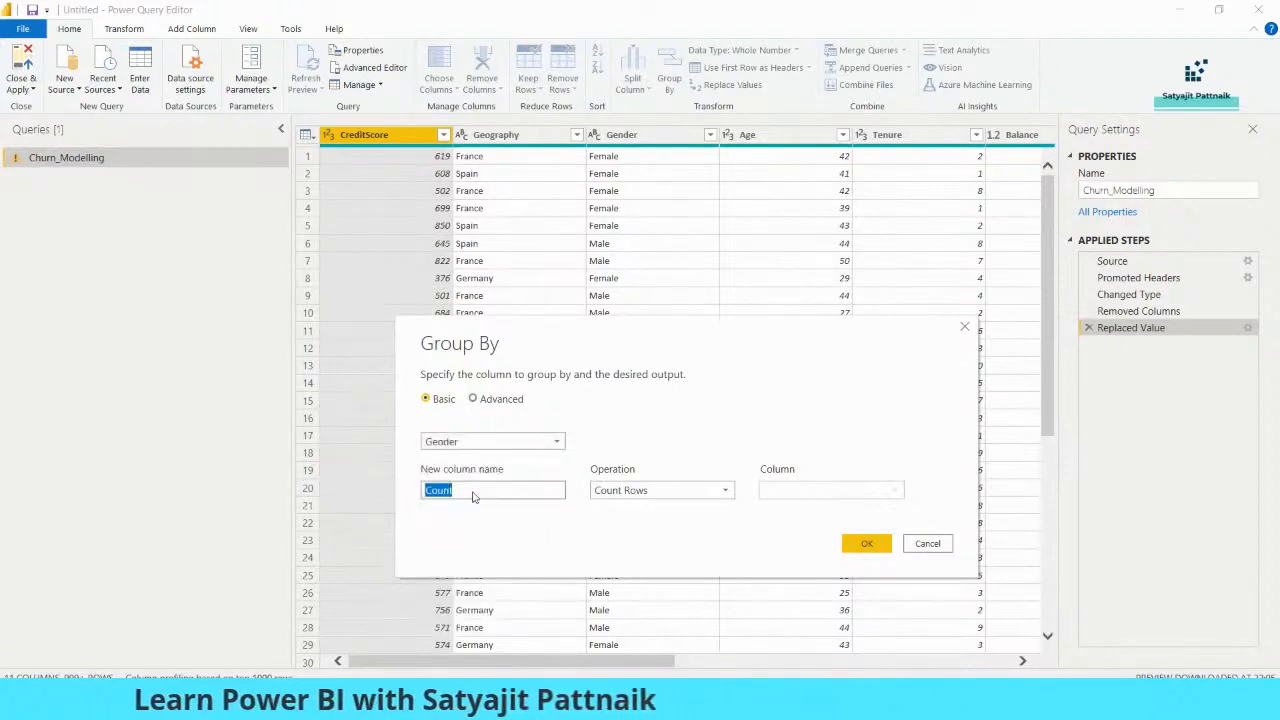
type("Gender_Count")
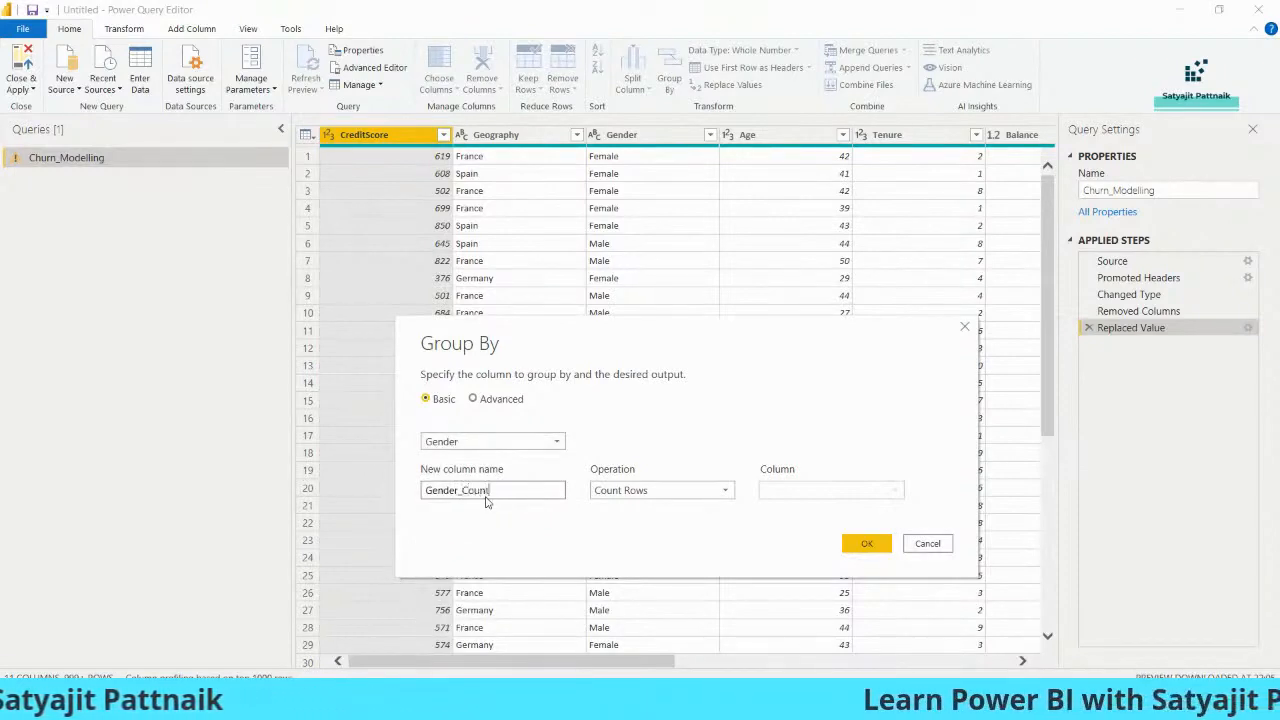
left_click(645, 491)
left_click(614, 510)
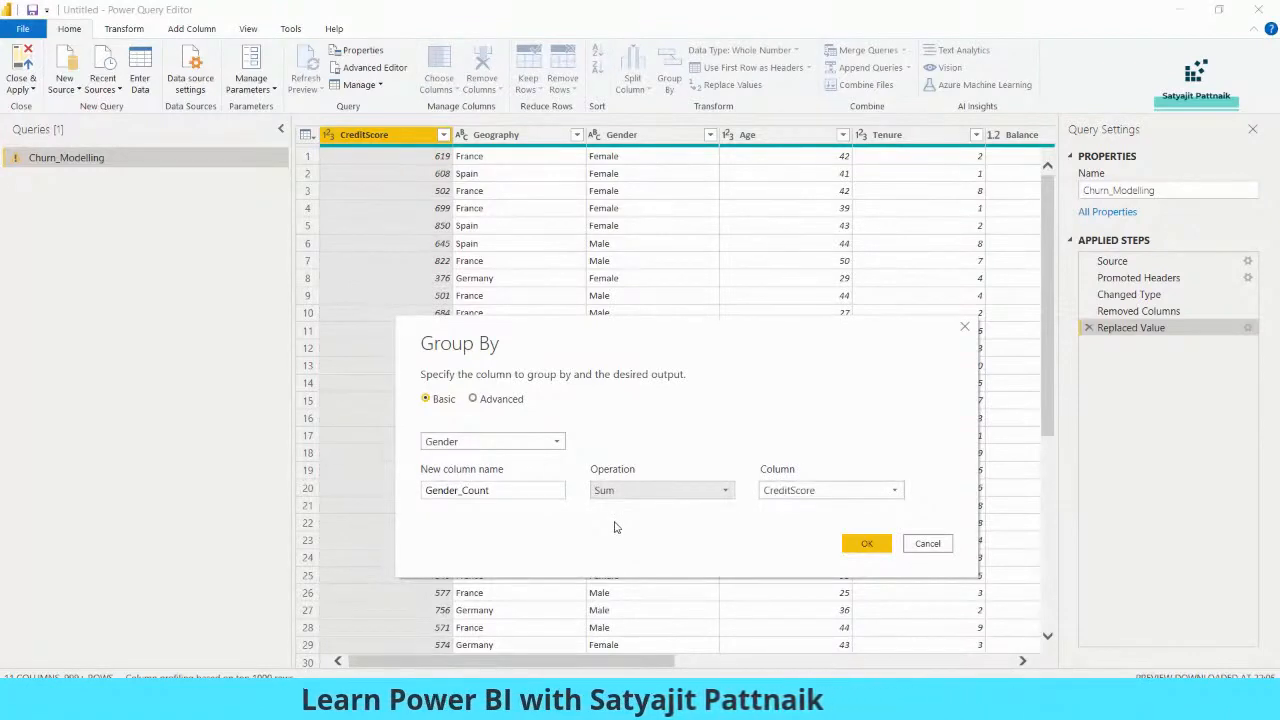
left_click(820, 491)
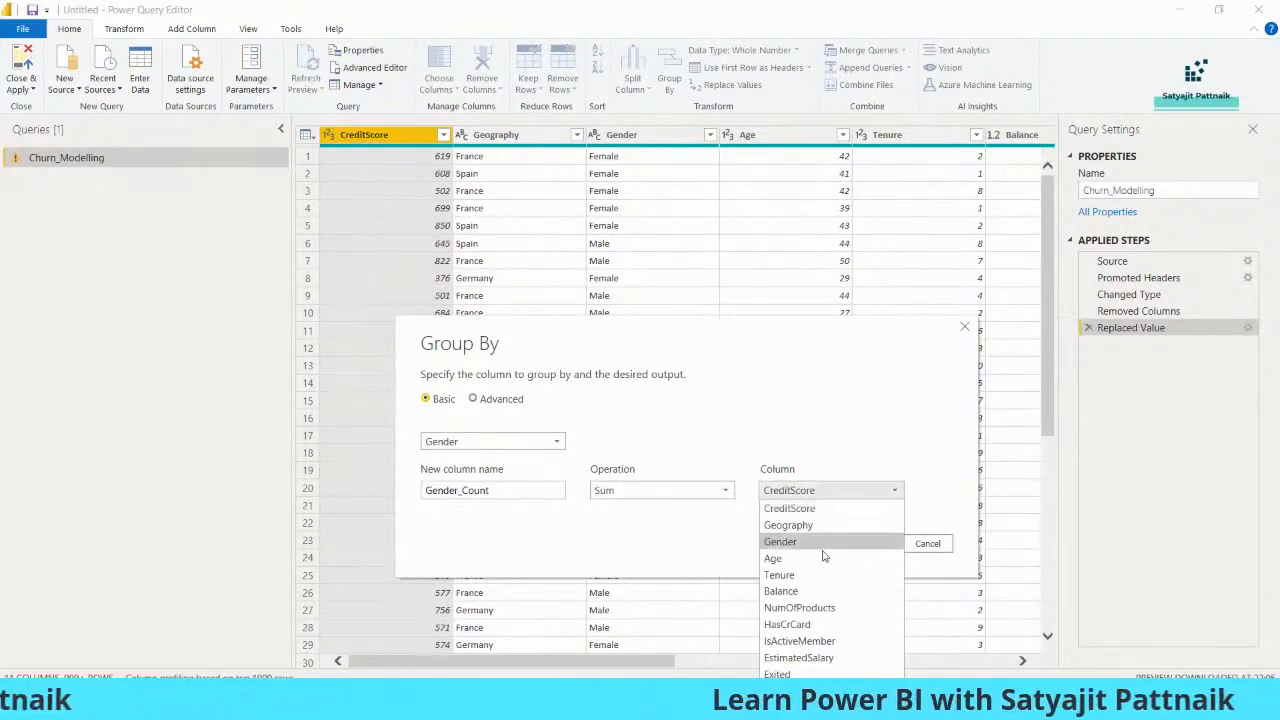
left_click(790, 674)
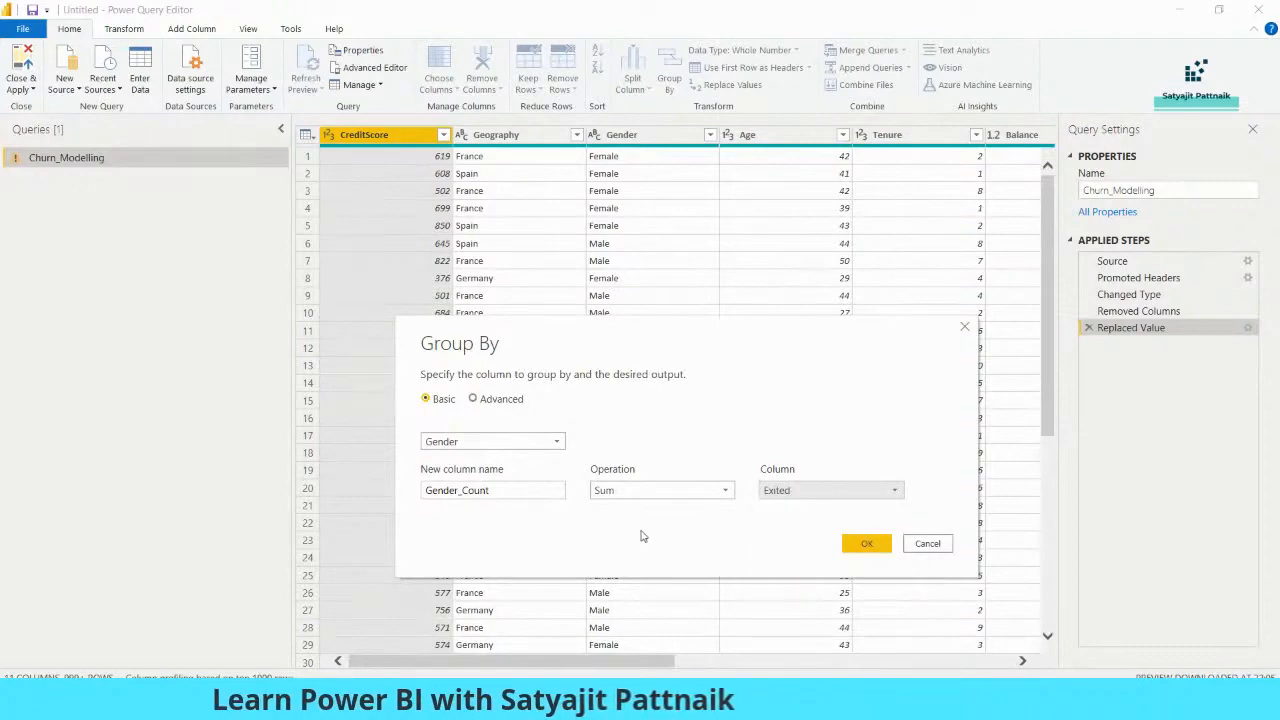
left_click(862, 545)
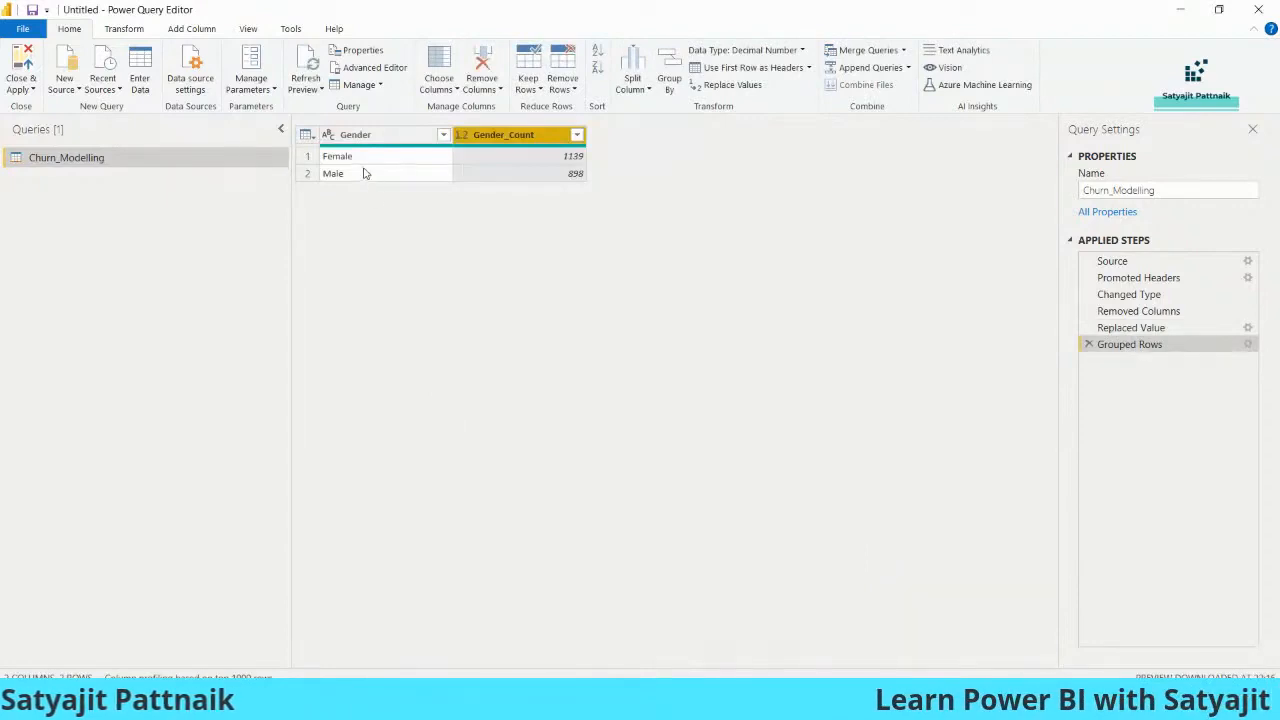
- Check the results, Female 1139 and Male 898, then remove the Grouped Rows step
left_click(364, 160)
left_click(364, 174)
left_click(537, 160)
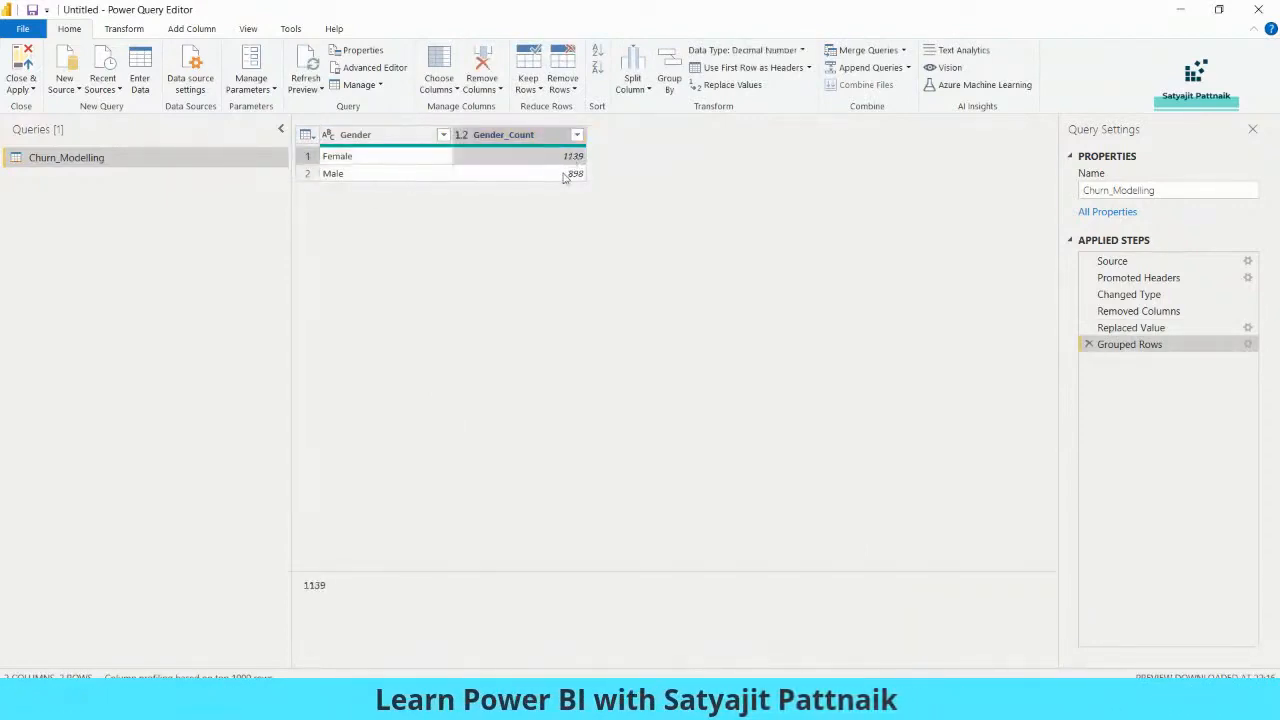
left_click(354, 174)
left_click(539, 174)
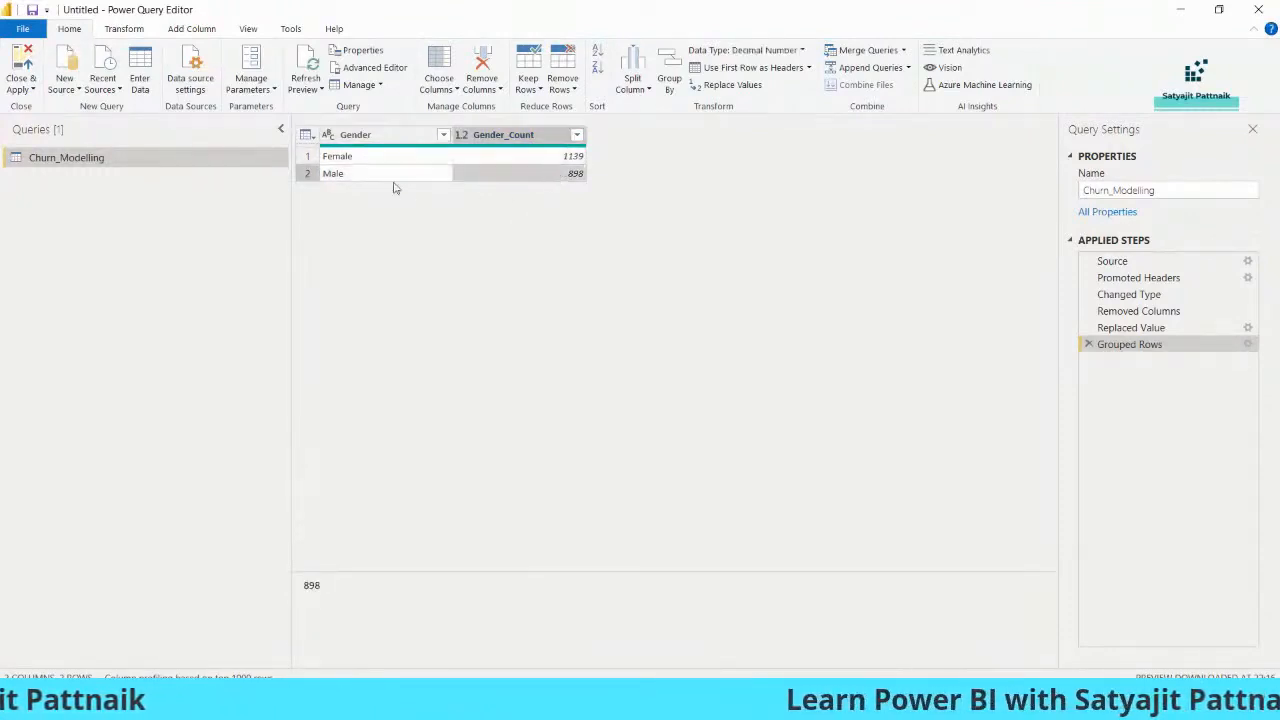
left_click(393, 178)
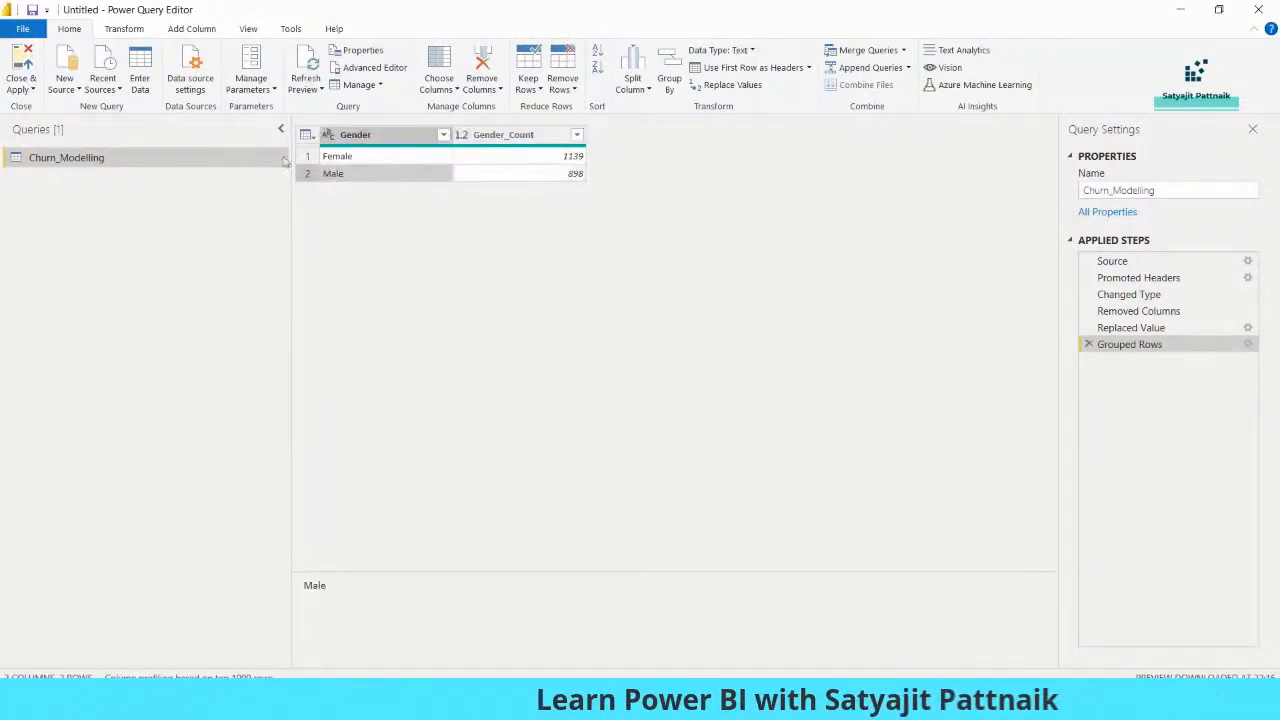
left_click(1088, 345)
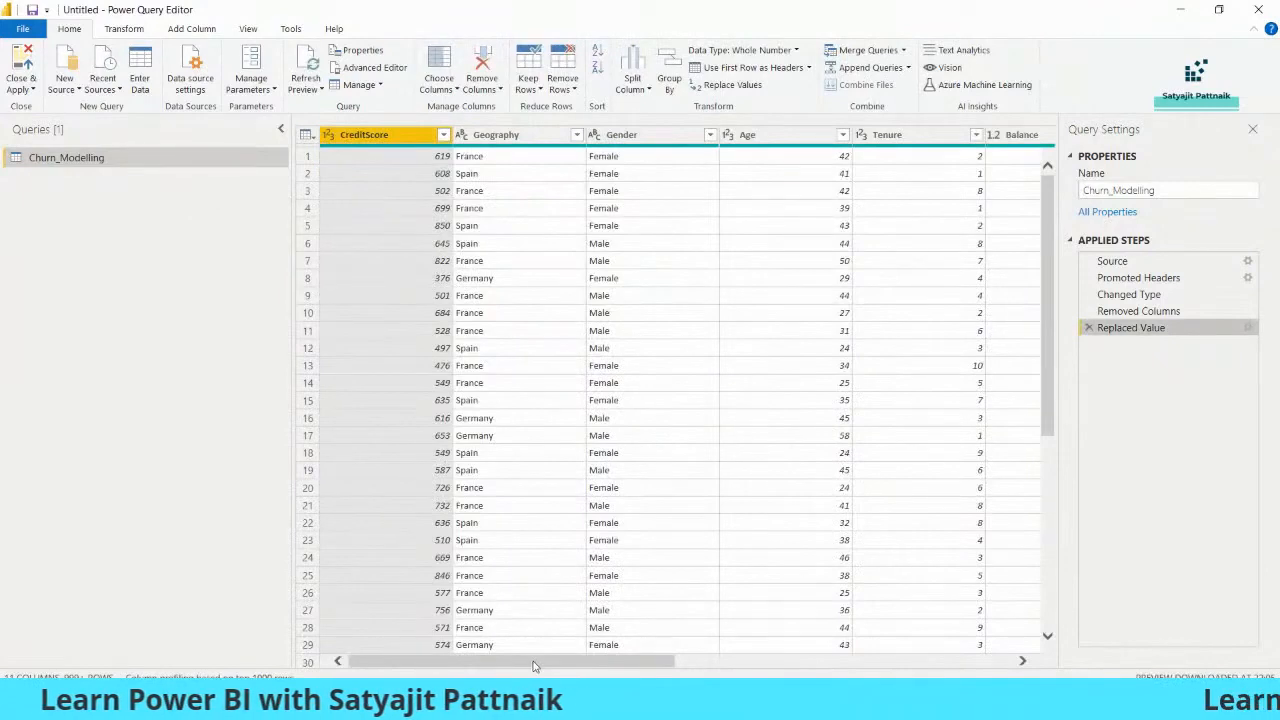
scroll(533, 666, "right", 5)
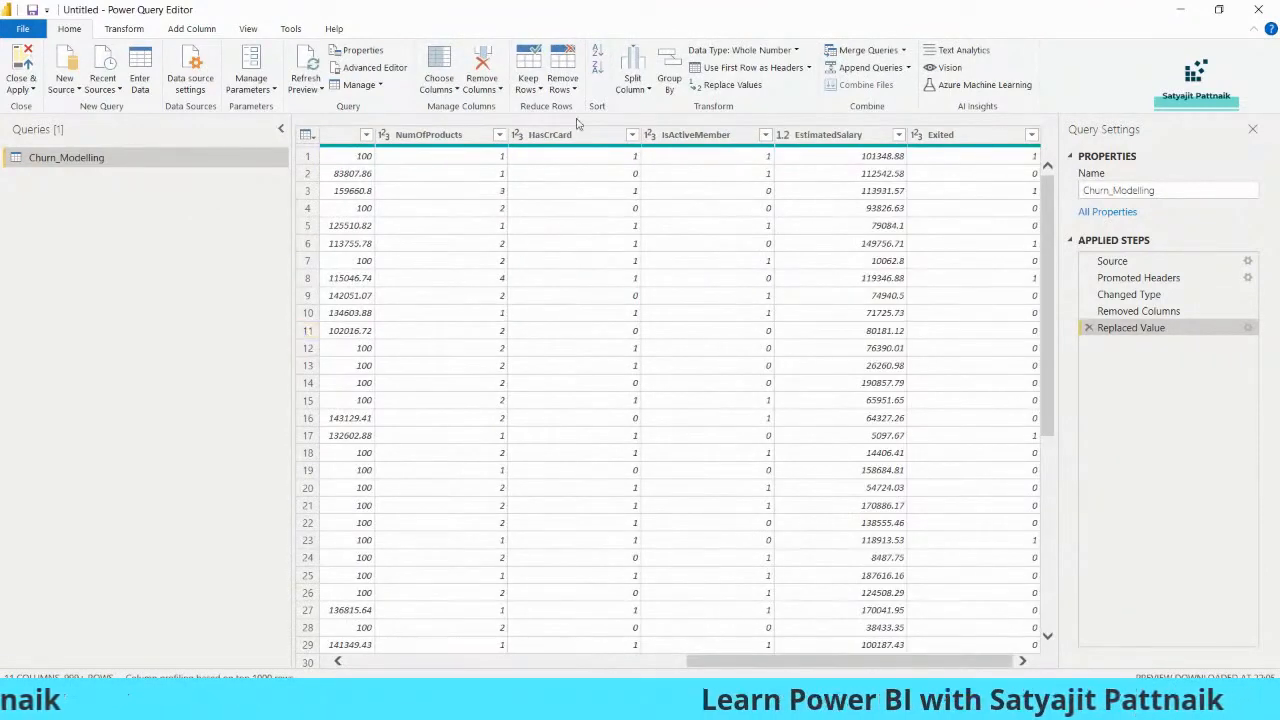
left_click(669, 80)
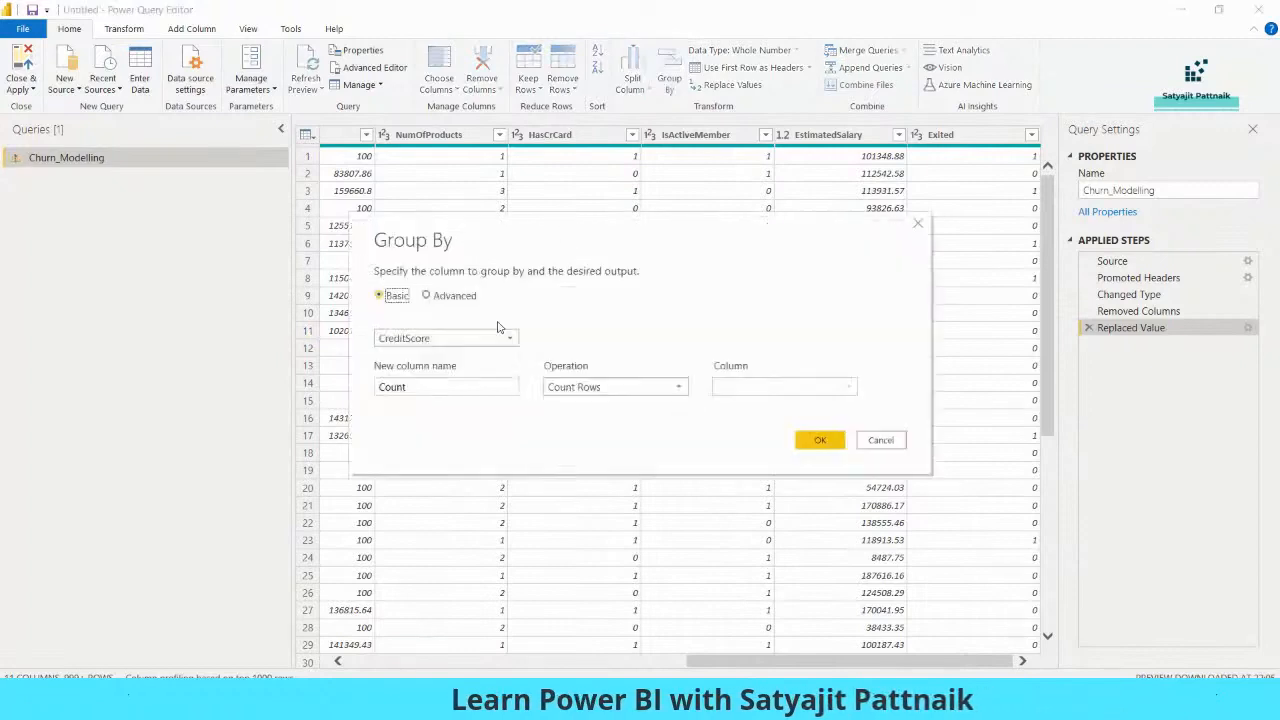
left_click(443, 339)
left_click(470, 390)
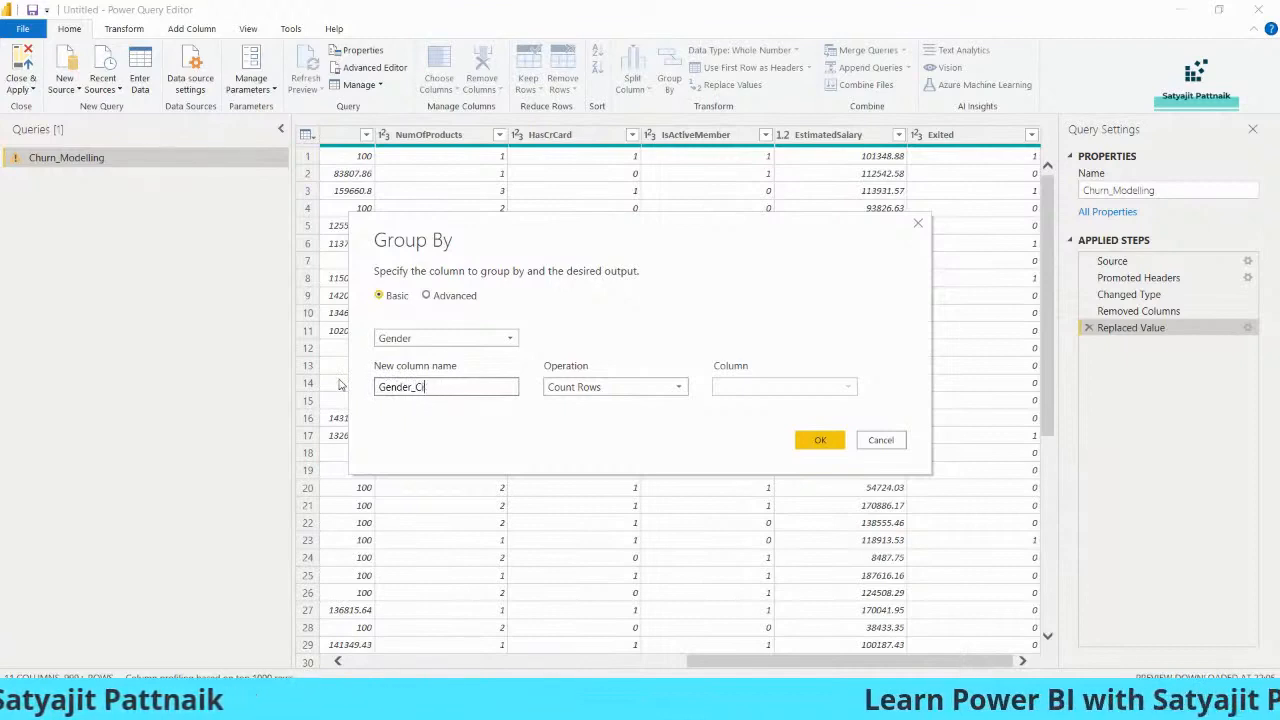
left_click(678, 387)
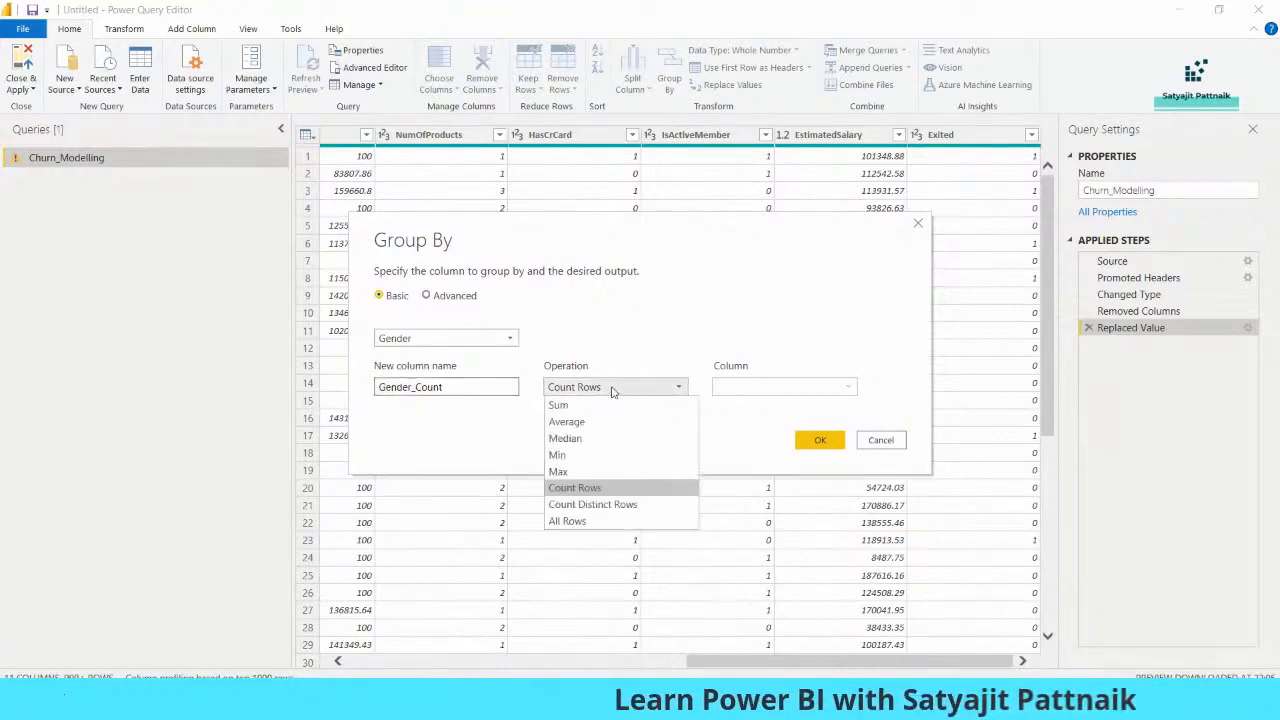
left_click(560, 405)
left_click(771, 389)
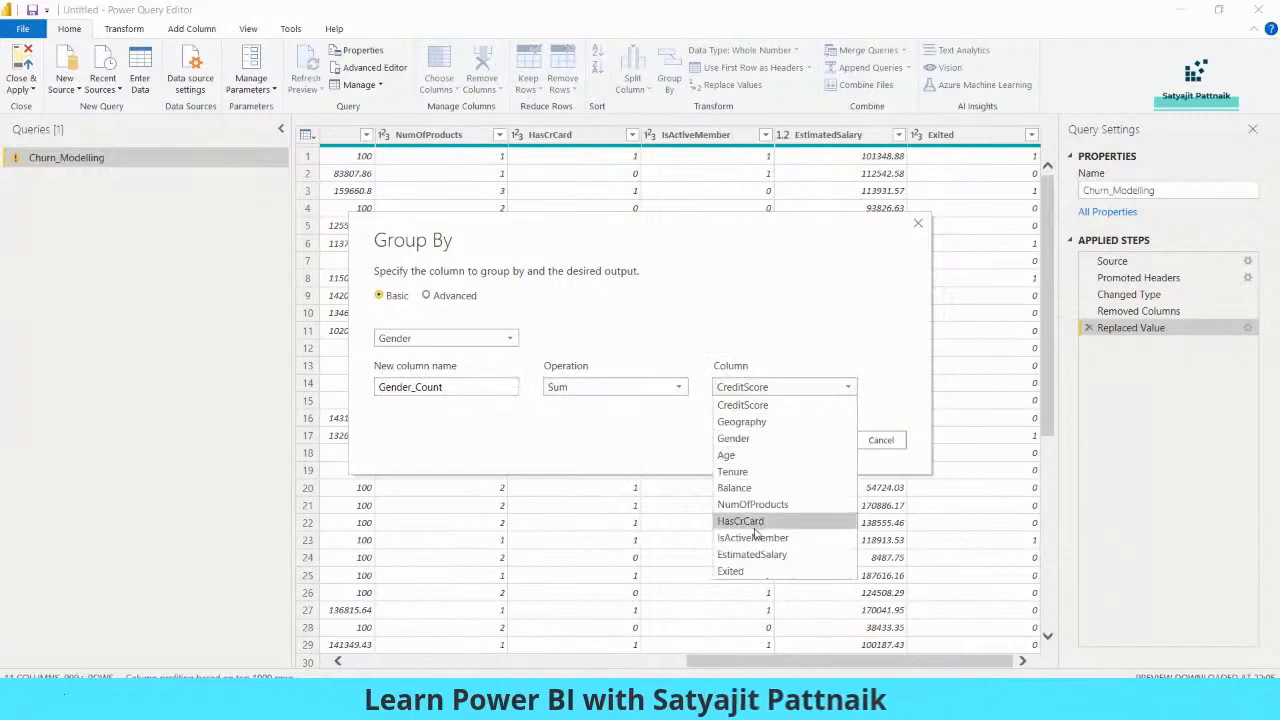
left_click(745, 562)
left_click(819, 445)
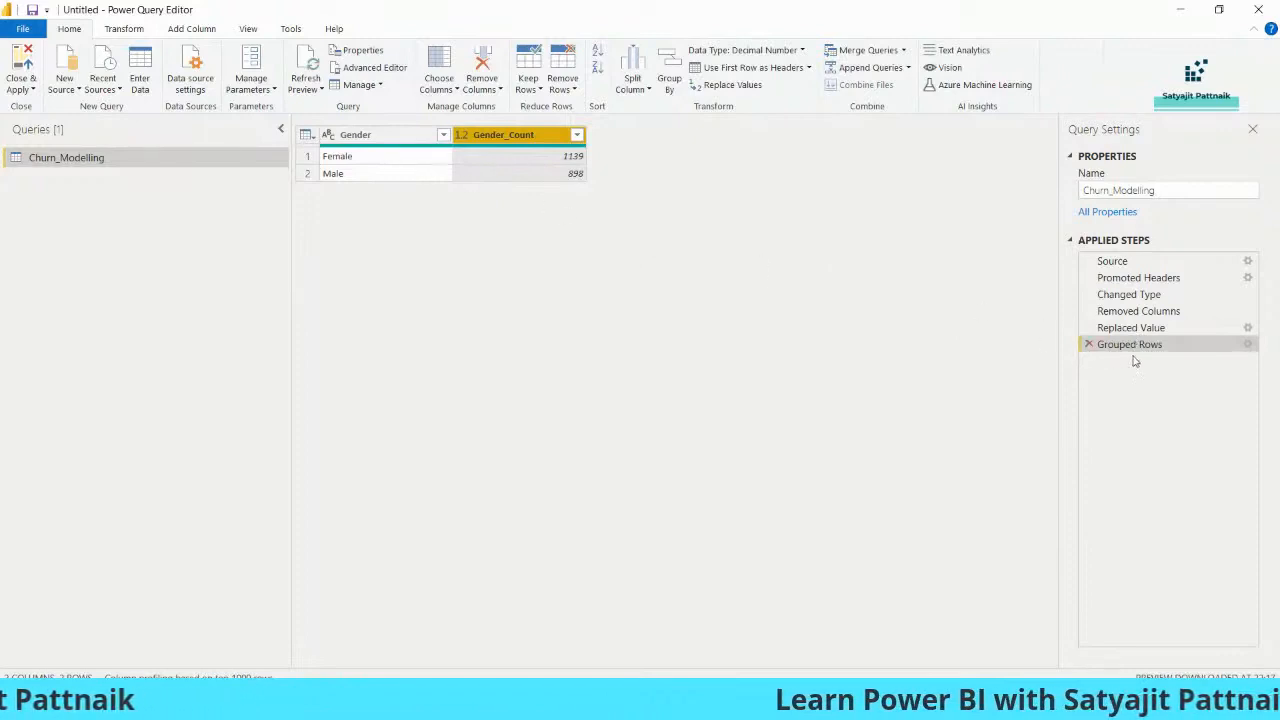
left_click(28, 88)
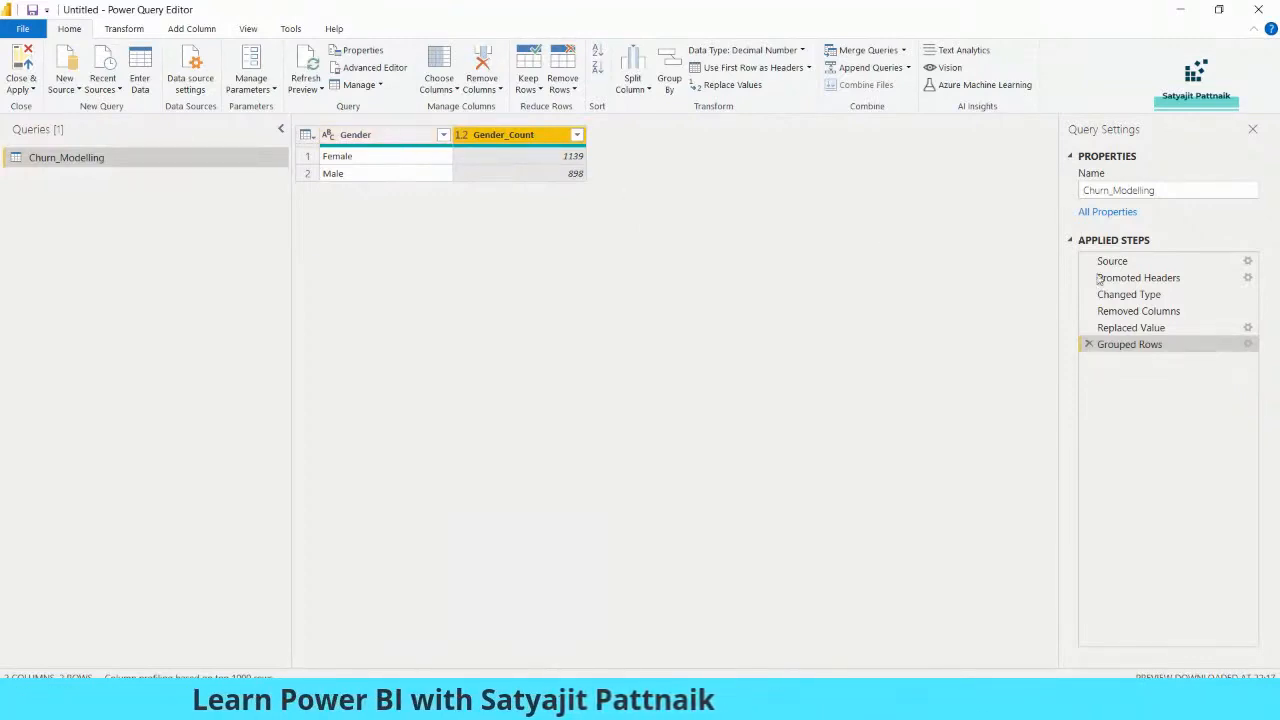
left_click(1089, 344)
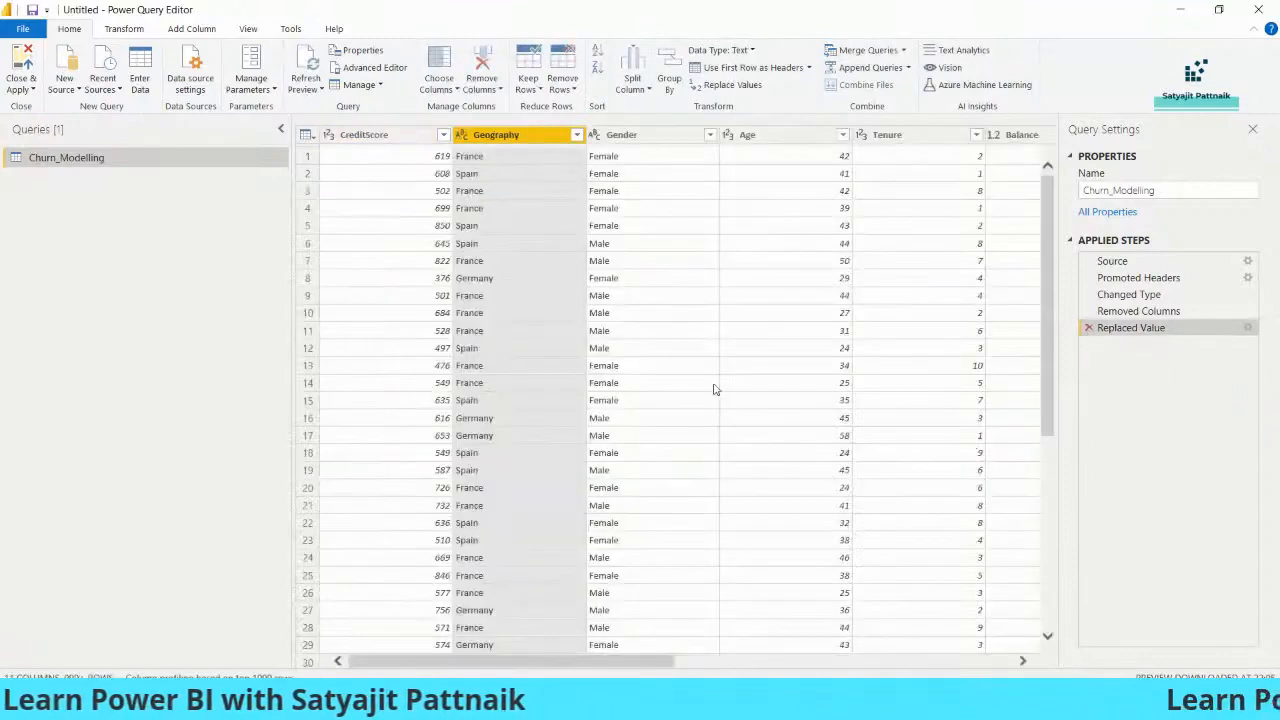
- Duplicate the Churn_Modelling query and rename the copy Gender_GroupBy
right_click(155, 157)
left_click(201, 277)
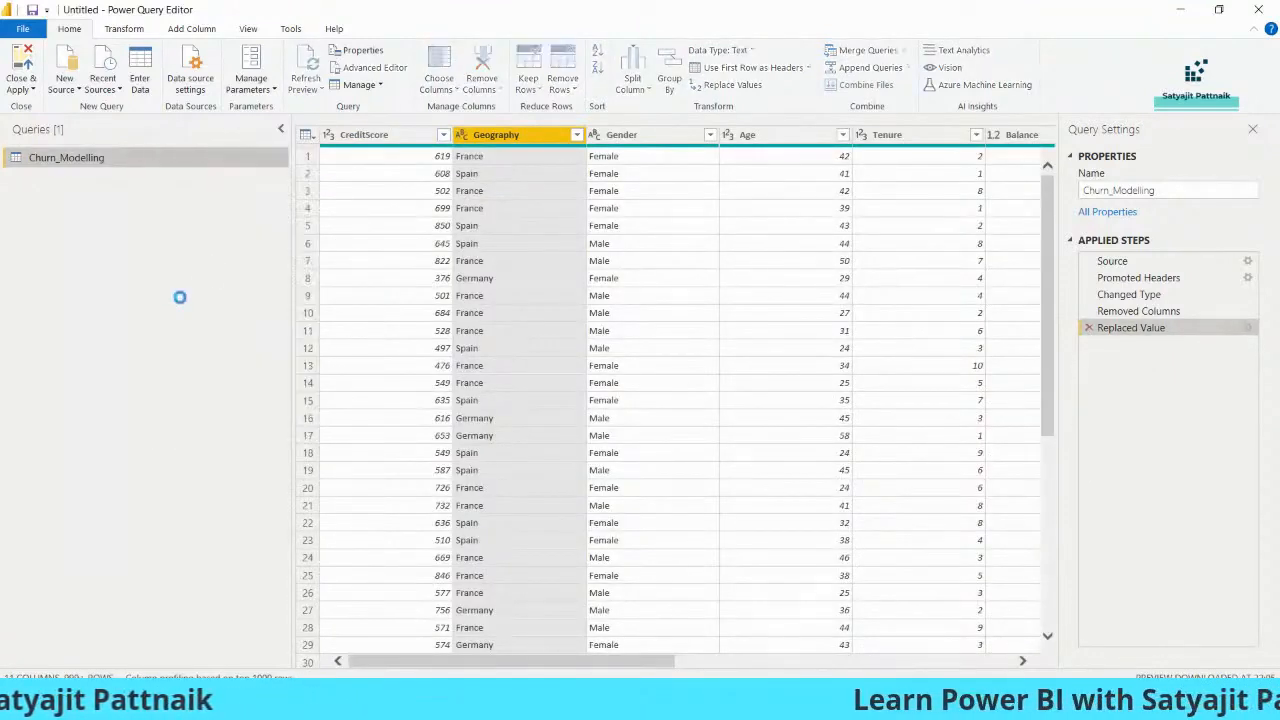
right_click(90, 178)
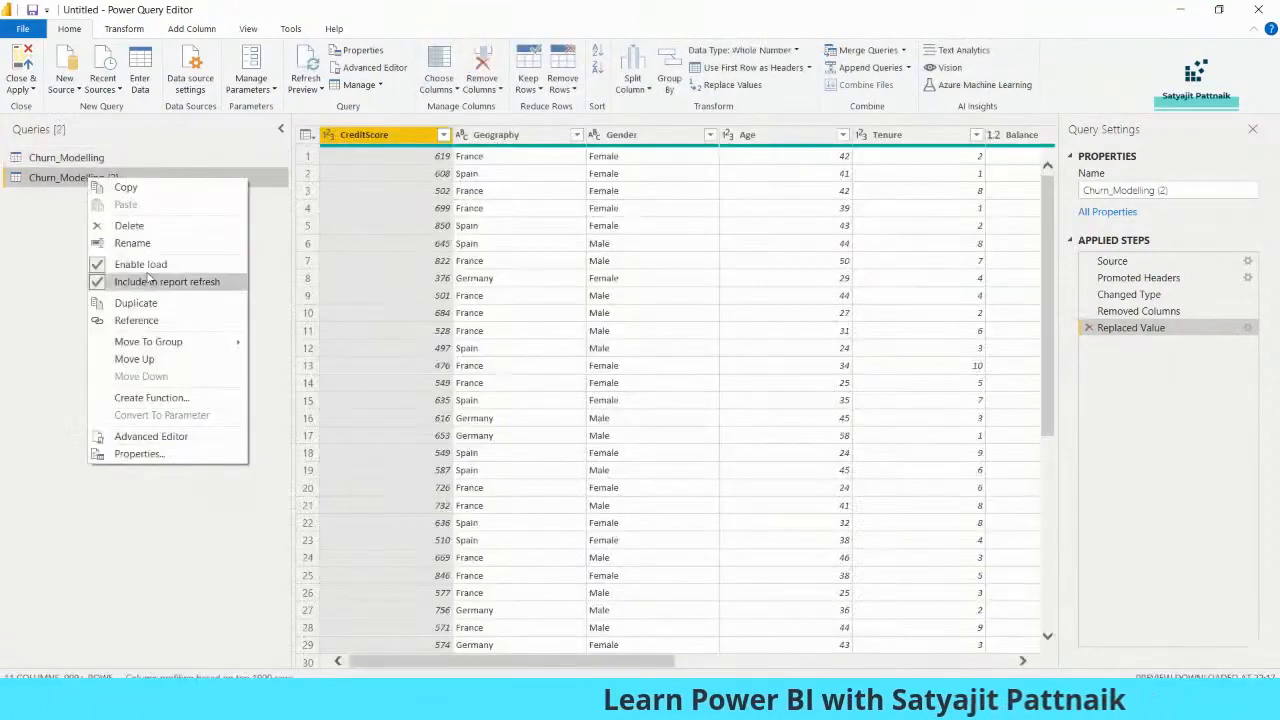
left_click(140, 244)
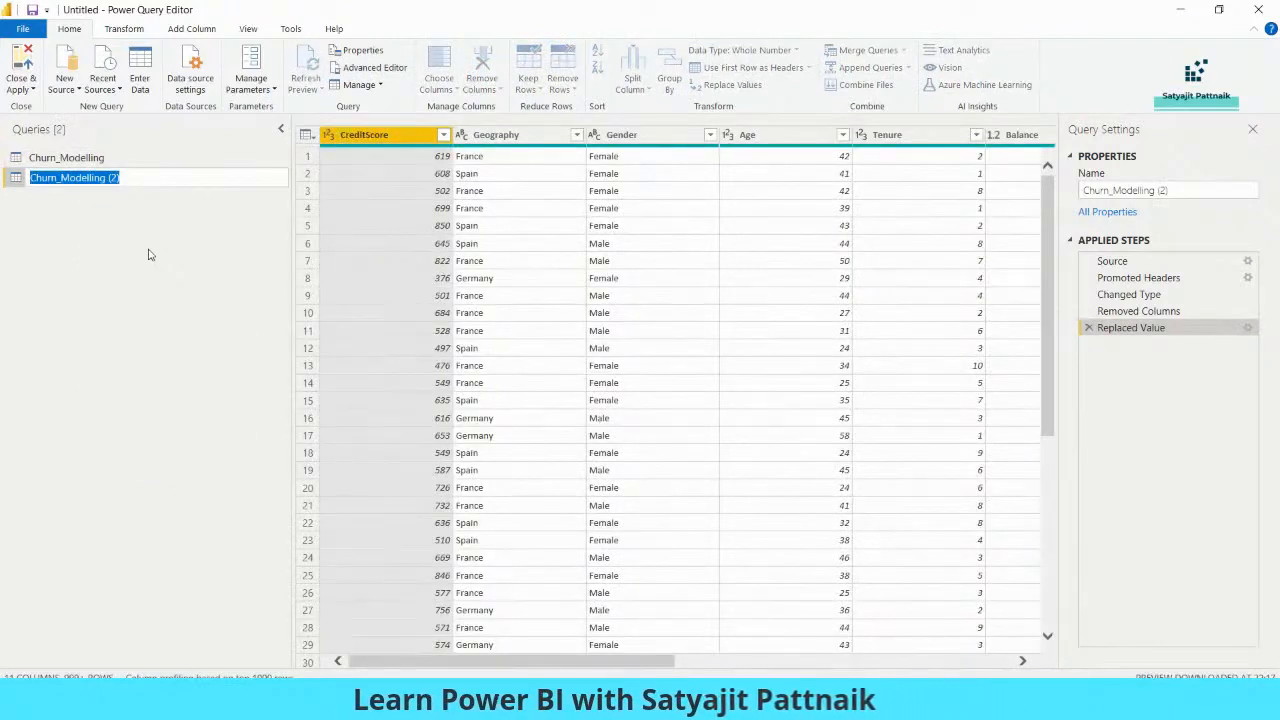
type("Gender_G")
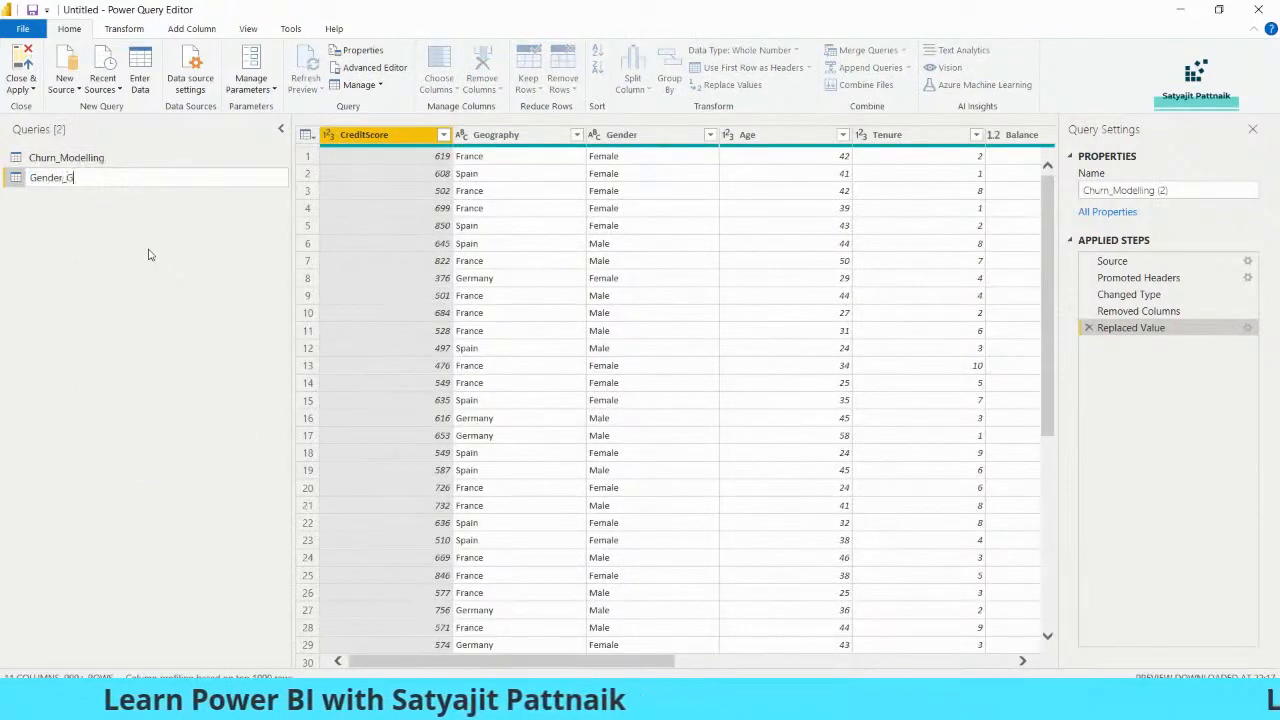
type("roupBy")
key("Return")
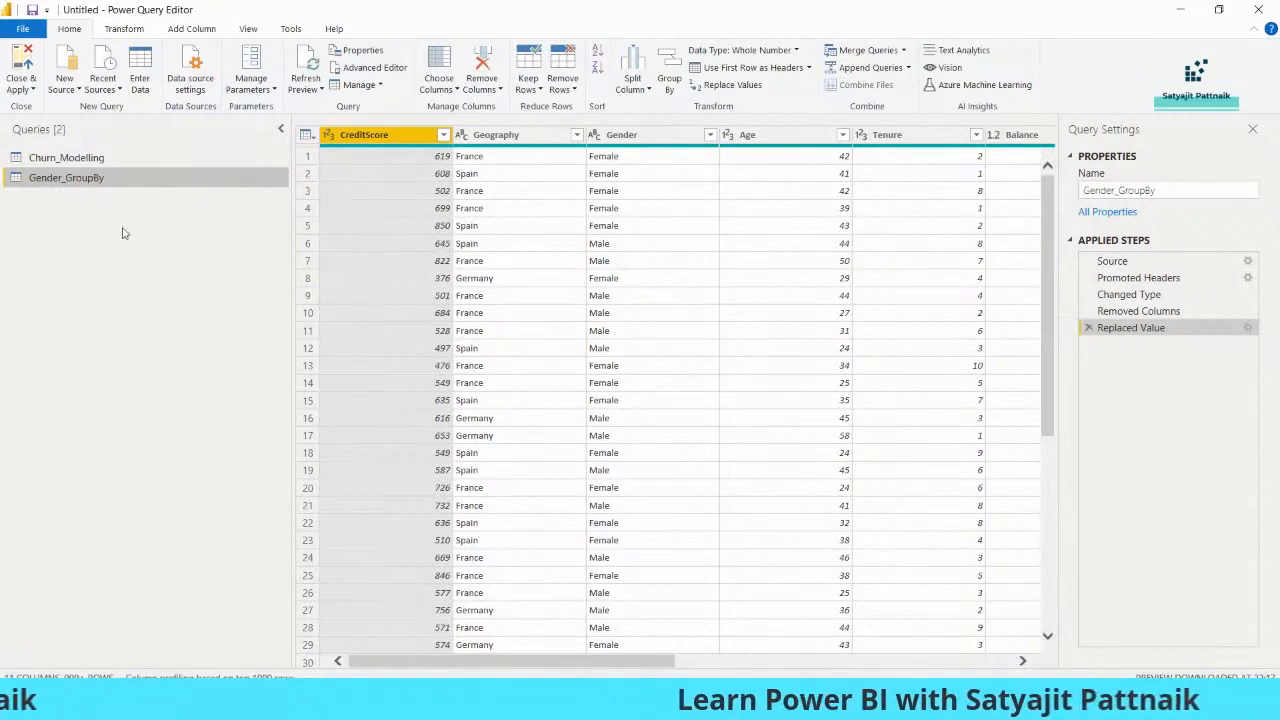
left_click(80, 158)
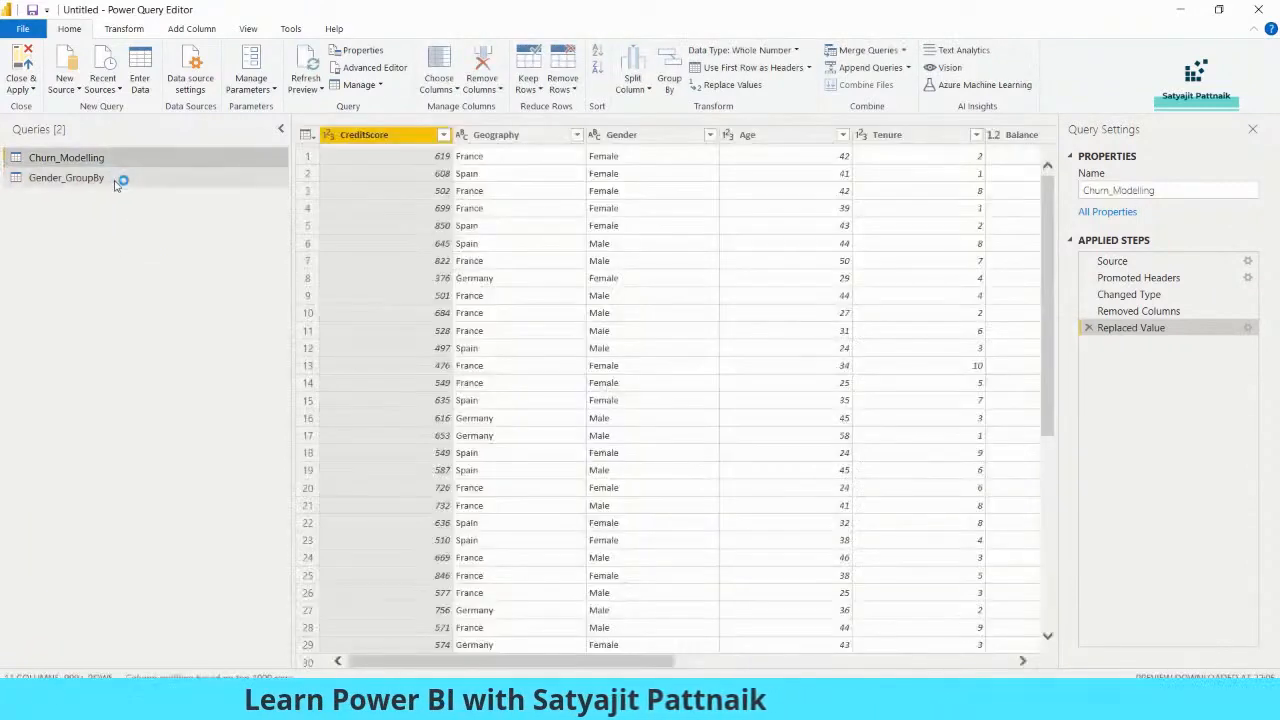
left_click(90, 178)
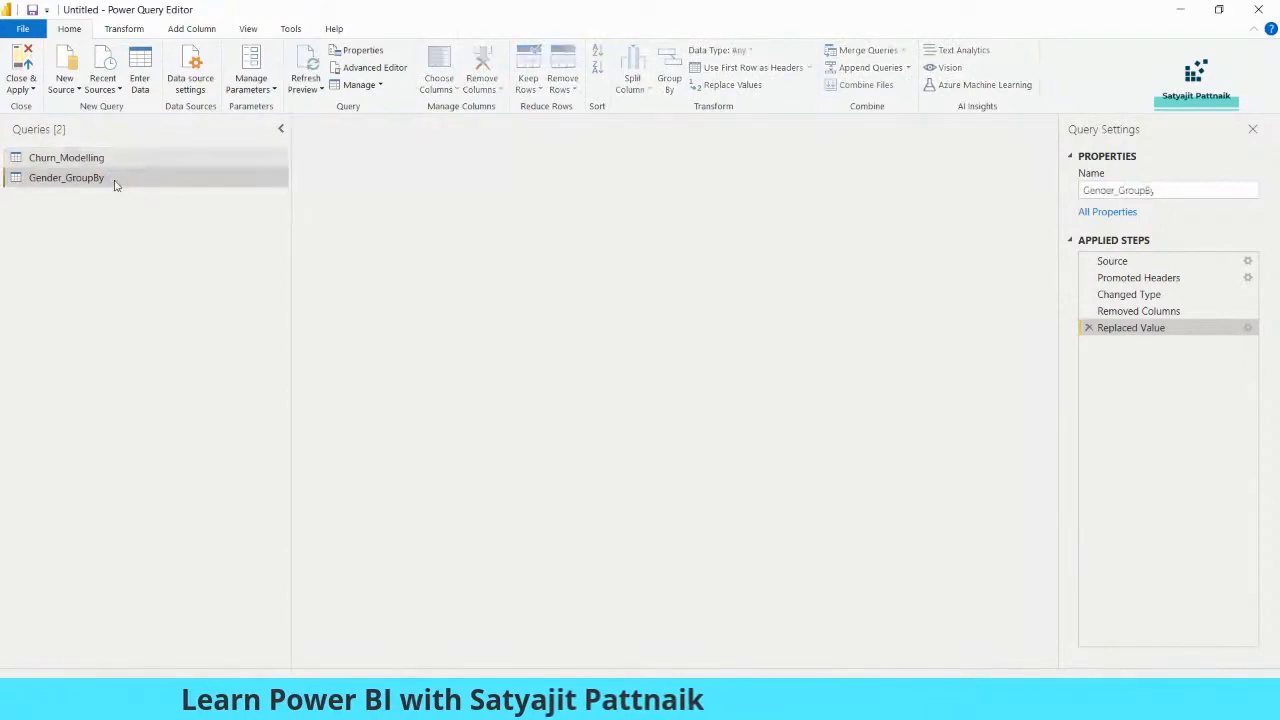
- Group Gender_GroupBy by Gender, summing the Exited column
left_click(662, 80)
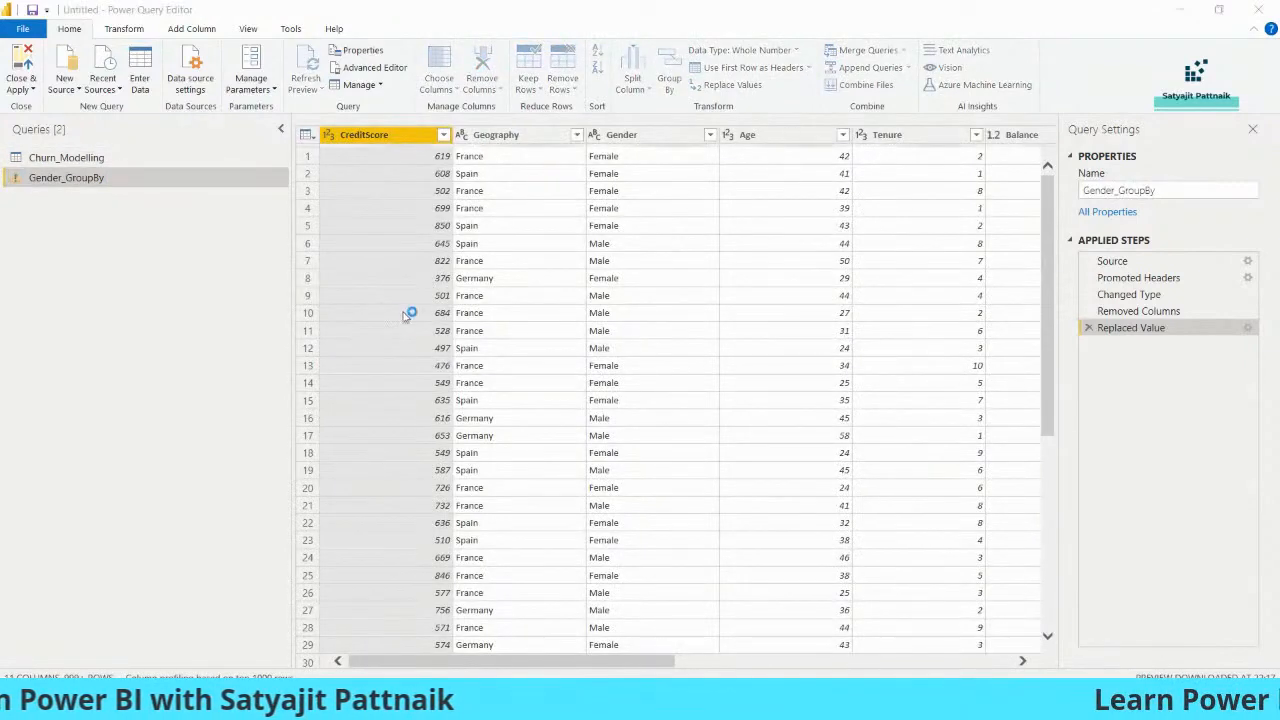
left_click(445, 338)
left_click(425, 388)
key("Tab")
left_click(615, 387)
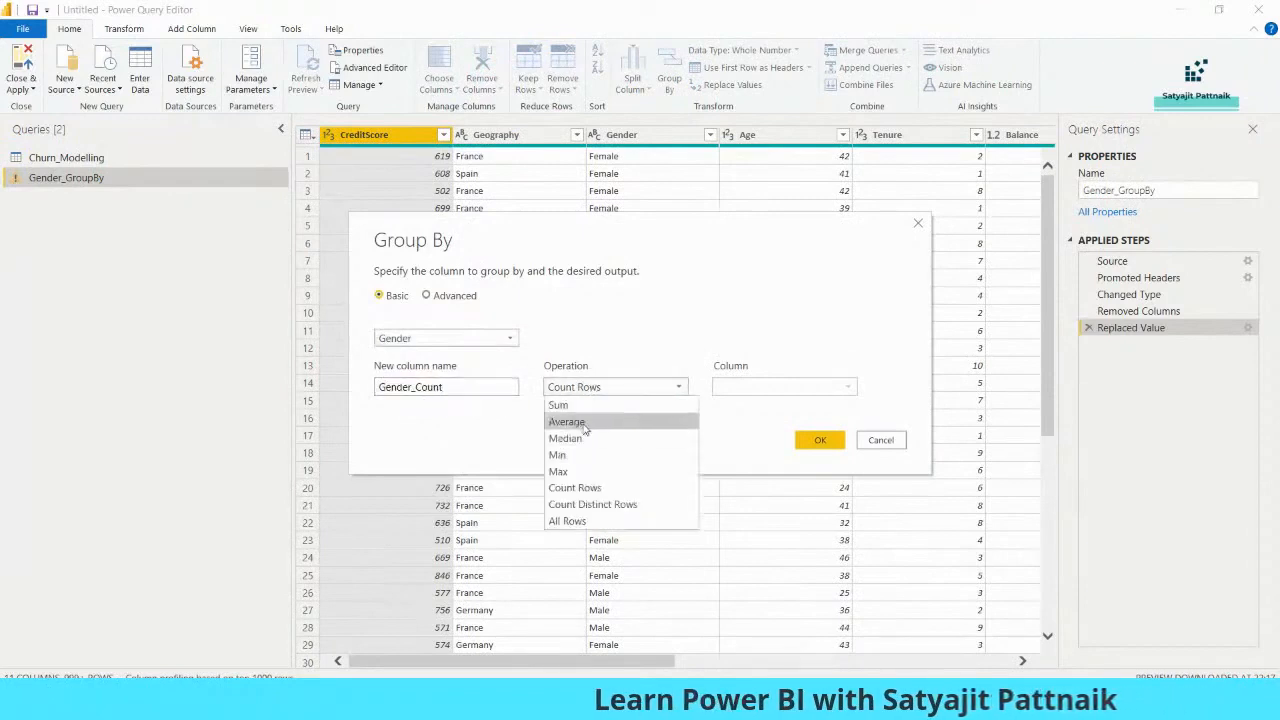
left_click(575, 405)
left_click(785, 387)
left_click(730, 571)
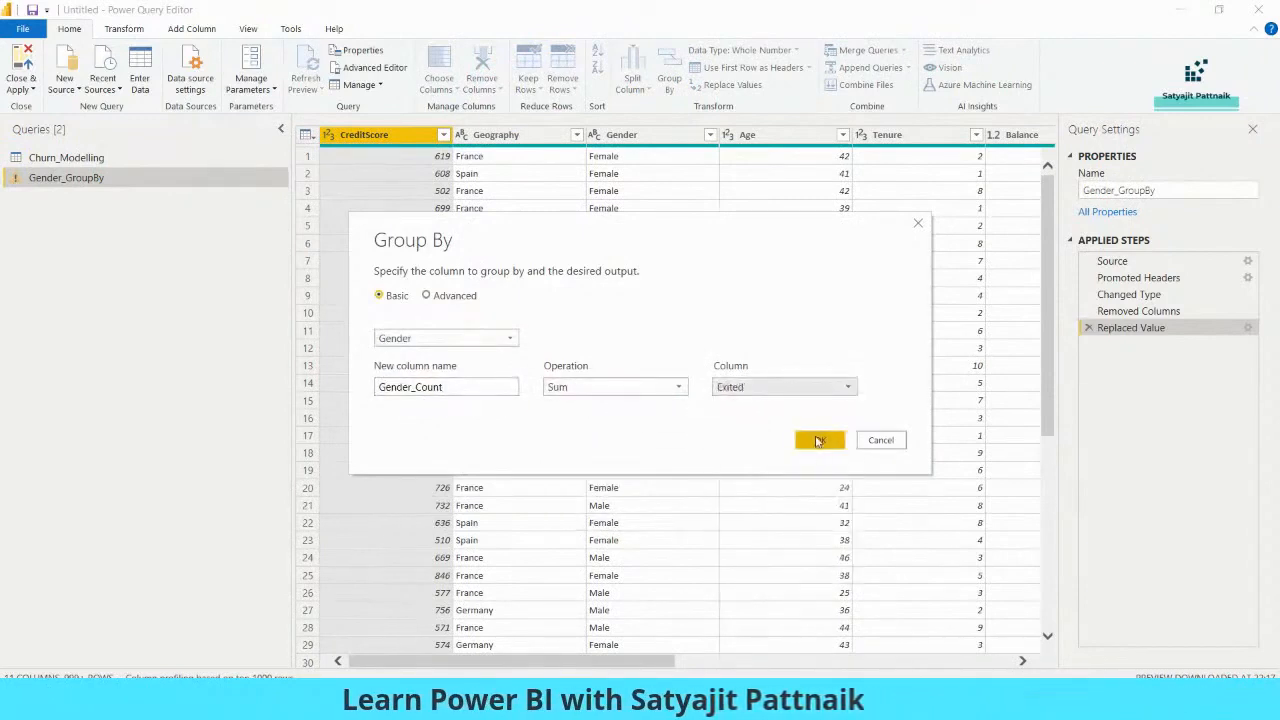
left_click(818, 439)
left_click(109, 158)
left_click(119, 180)
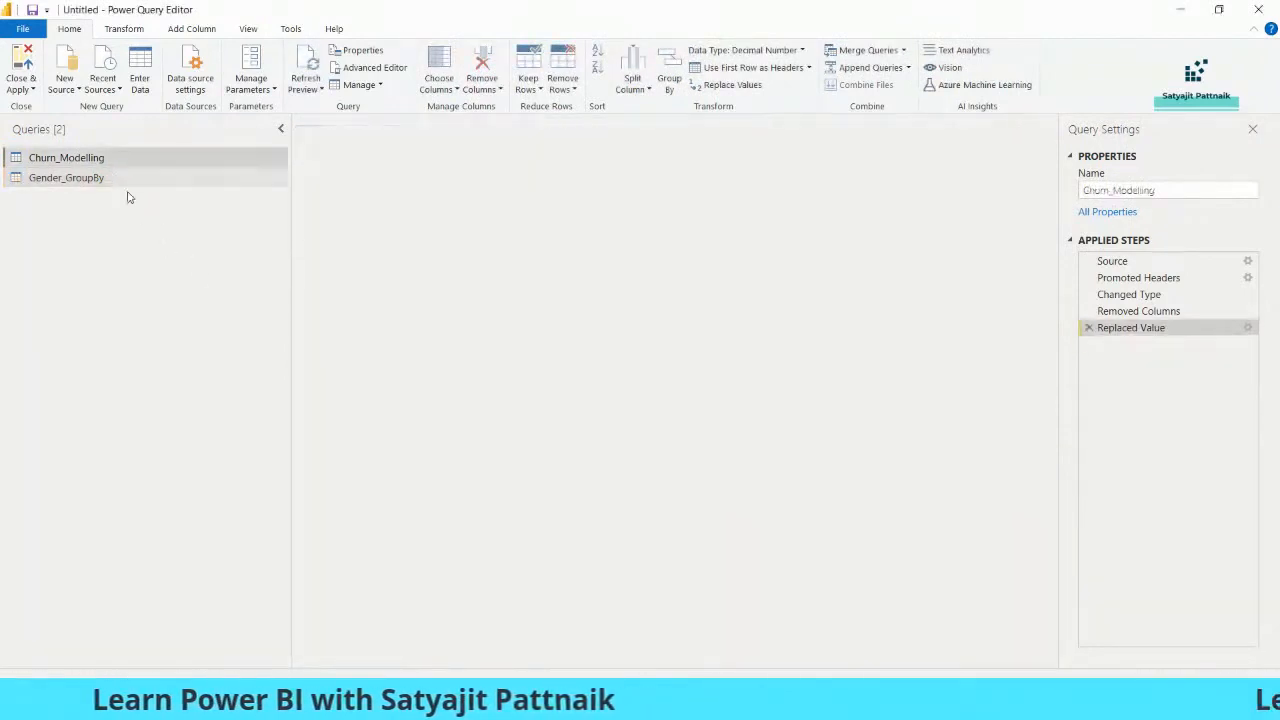
- Duplicate Gender_GroupBy and rename the copy Geography_GroupBy
key("ctrl+v")
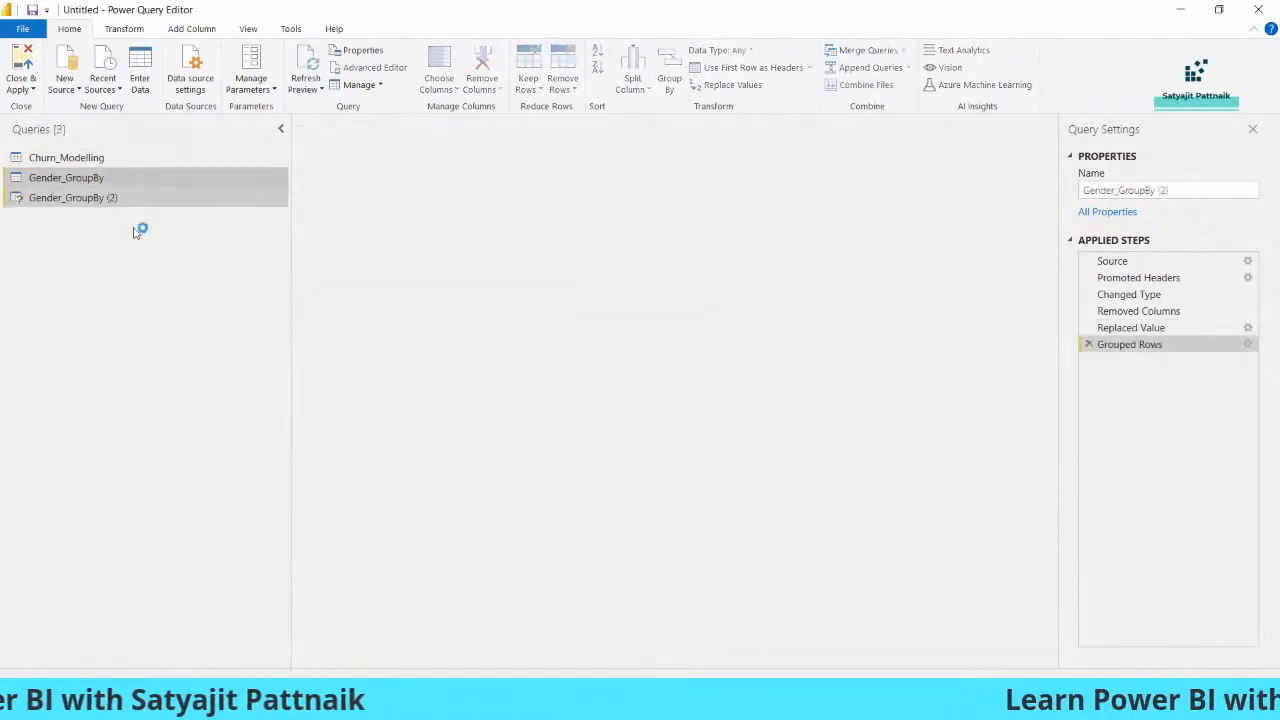
right_click(128, 203)
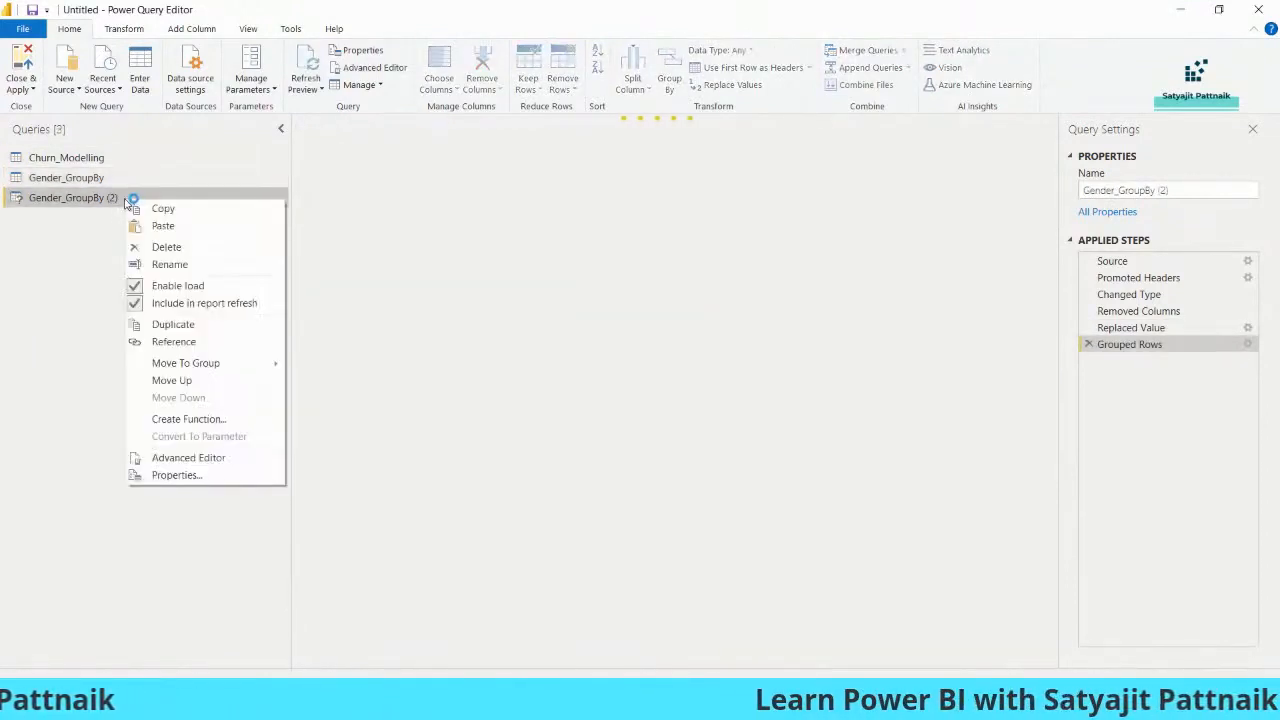
left_click(166, 264)
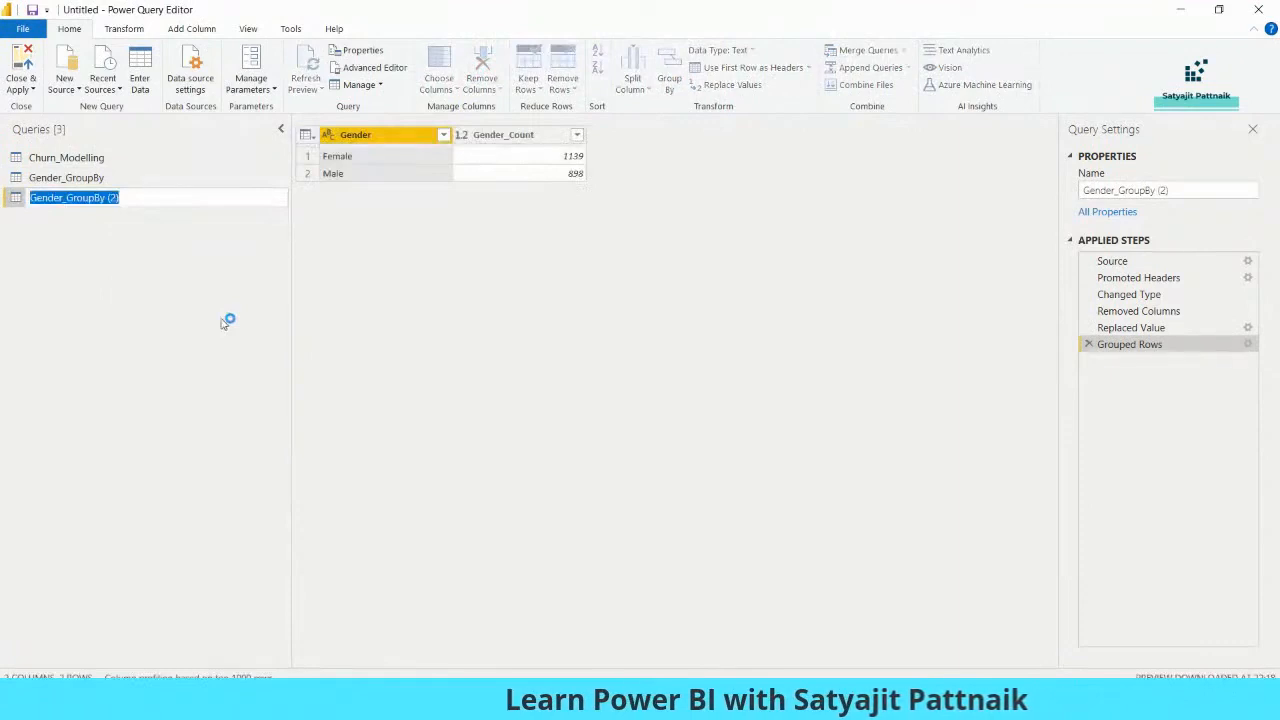
type("Geography_G")
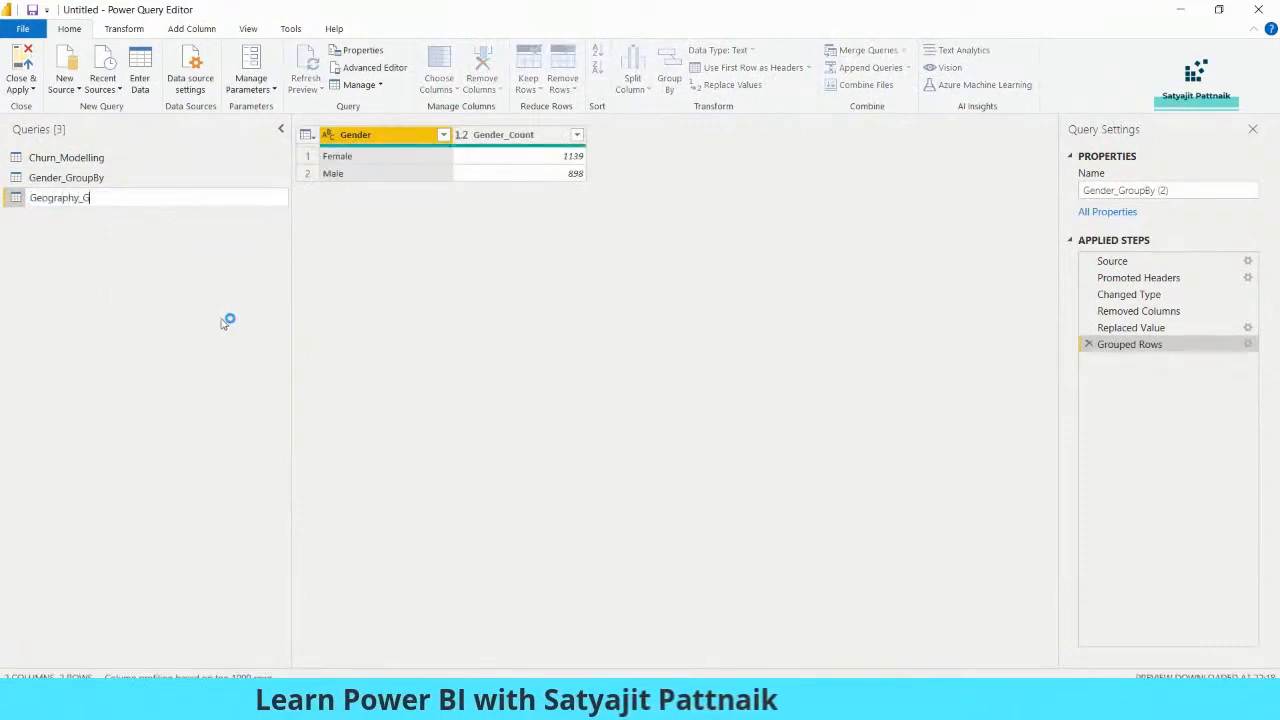
type("roupBy")
key("Return")
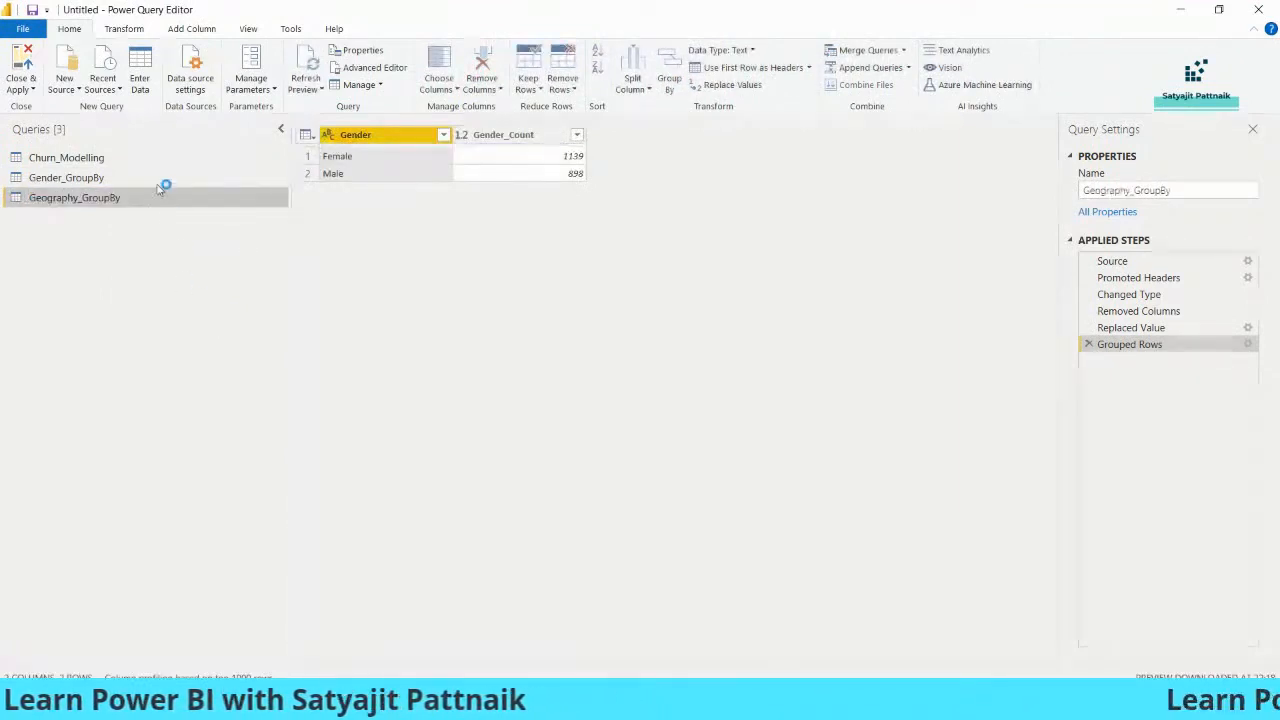
left_click(443, 134)
left_click(112, 205)
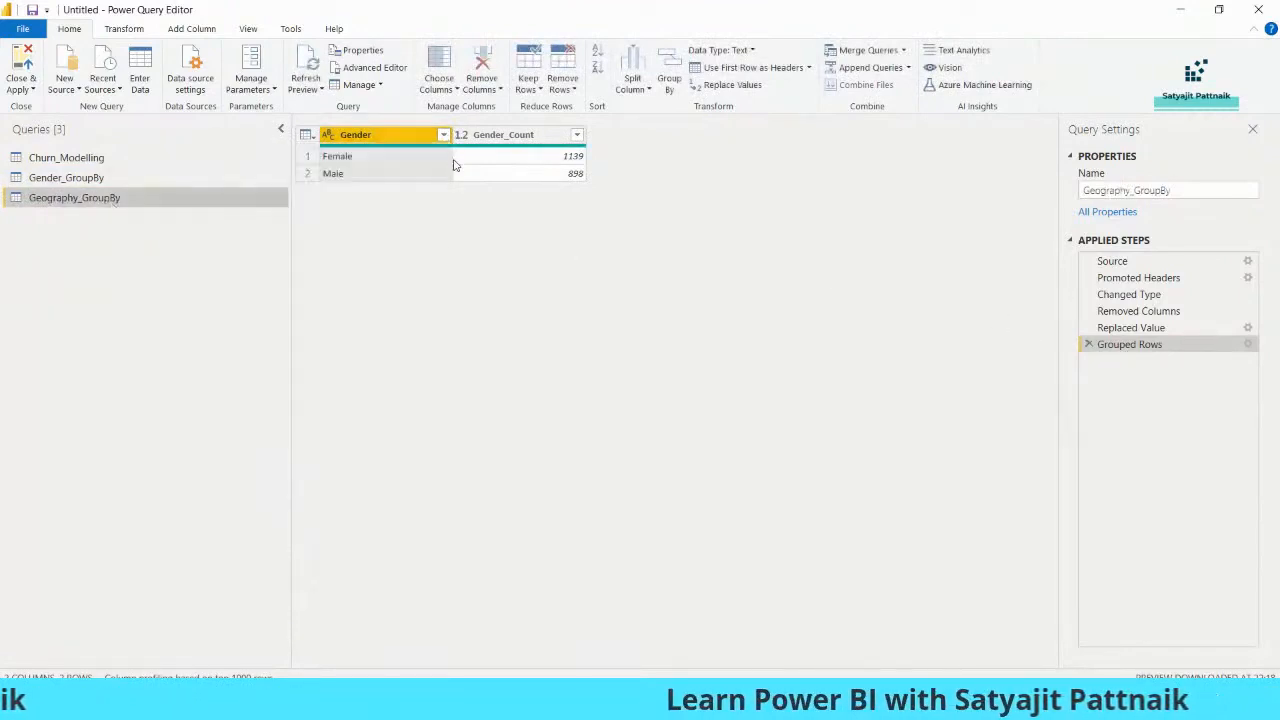
- Review Geography_GroupBy's M code, then delete its Grouped Rows step
right_click(123, 200)
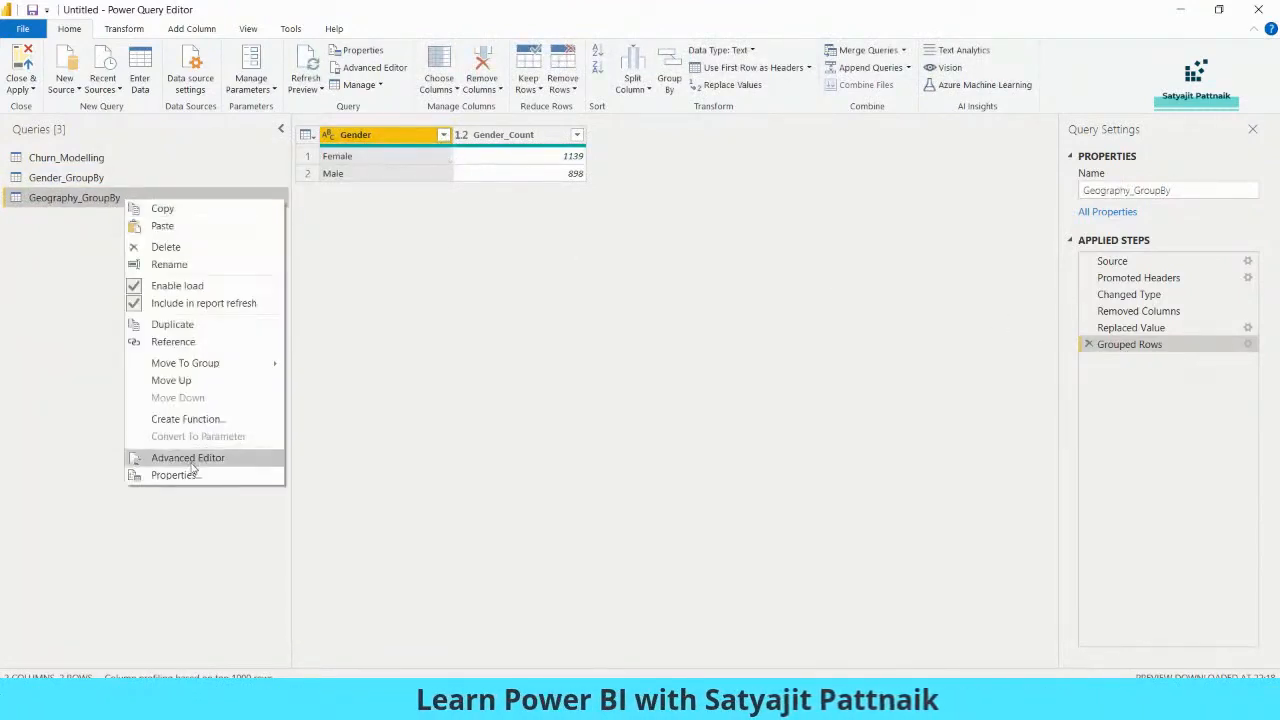
left_click(190, 458)
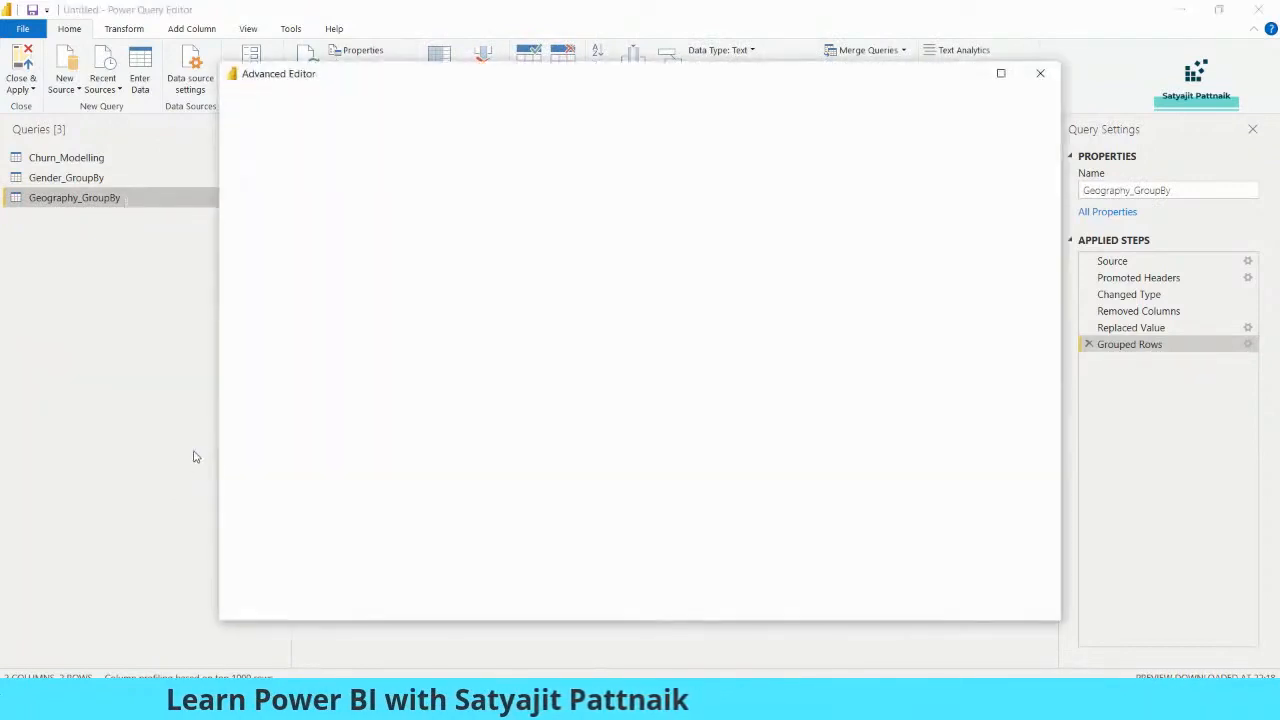
left_click(1040, 73)
left_click(151, 180)
left_click(1131, 327)
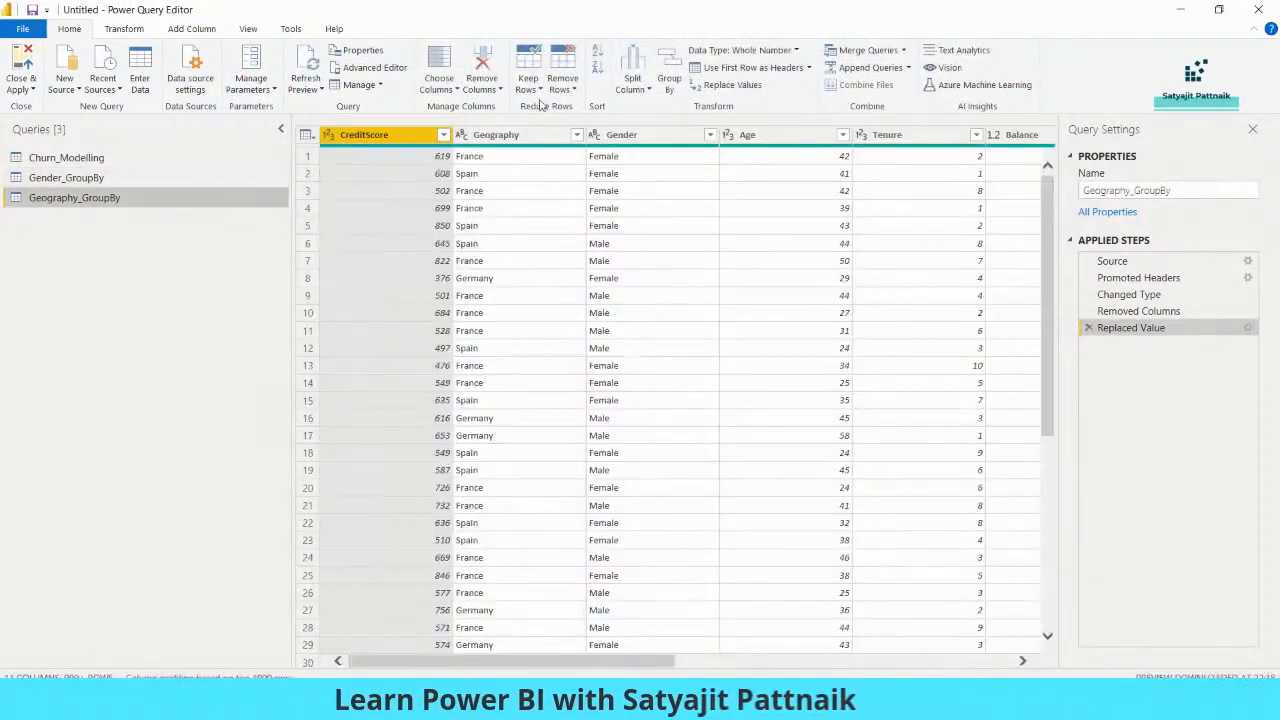
- Group Geography_GroupBy by Geography into Geography_Count, summing Exited
left_click(669, 78)
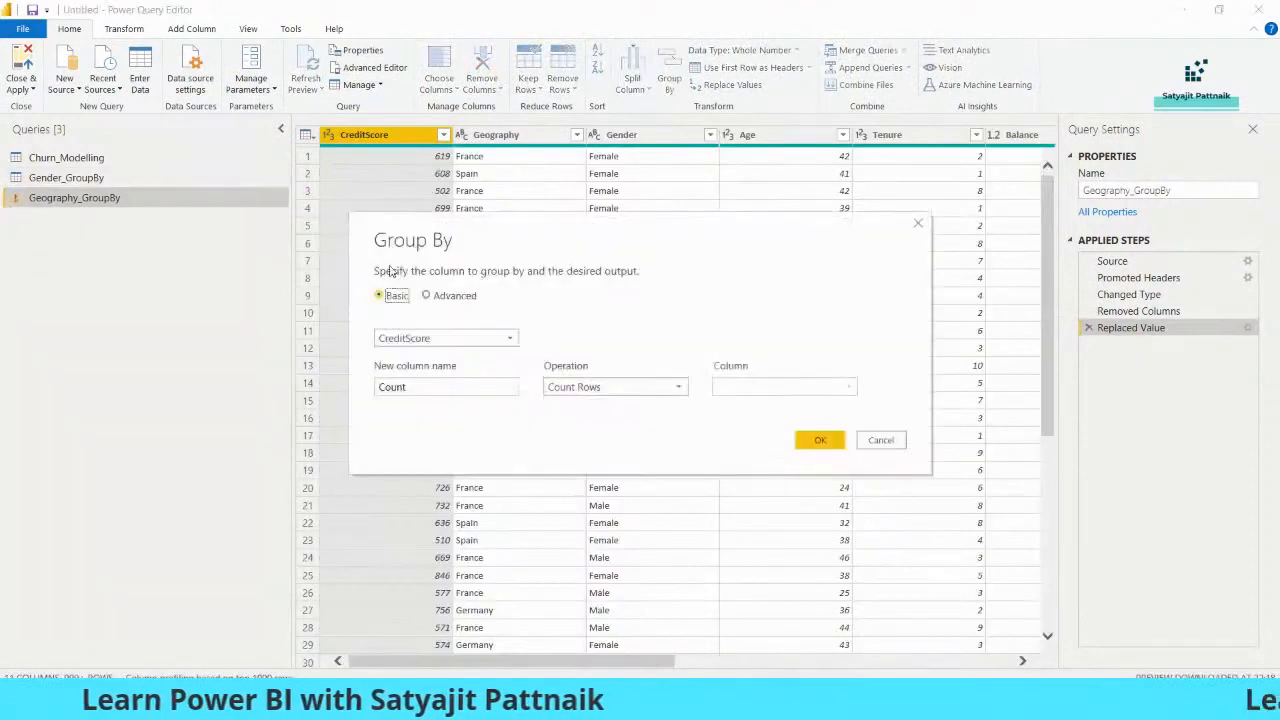
left_click(449, 339)
left_click(403, 372)
double_click(400, 387)
type("Geag")
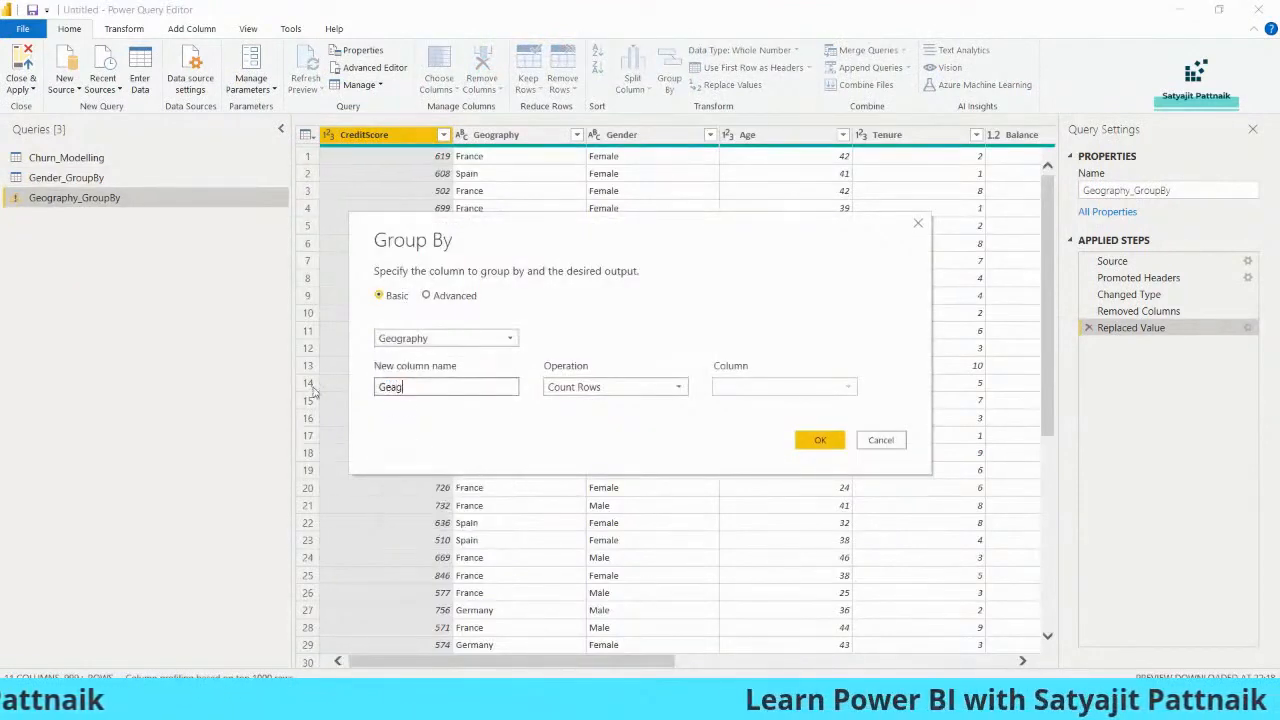
type("raphy_Count")
left_click(600, 387)
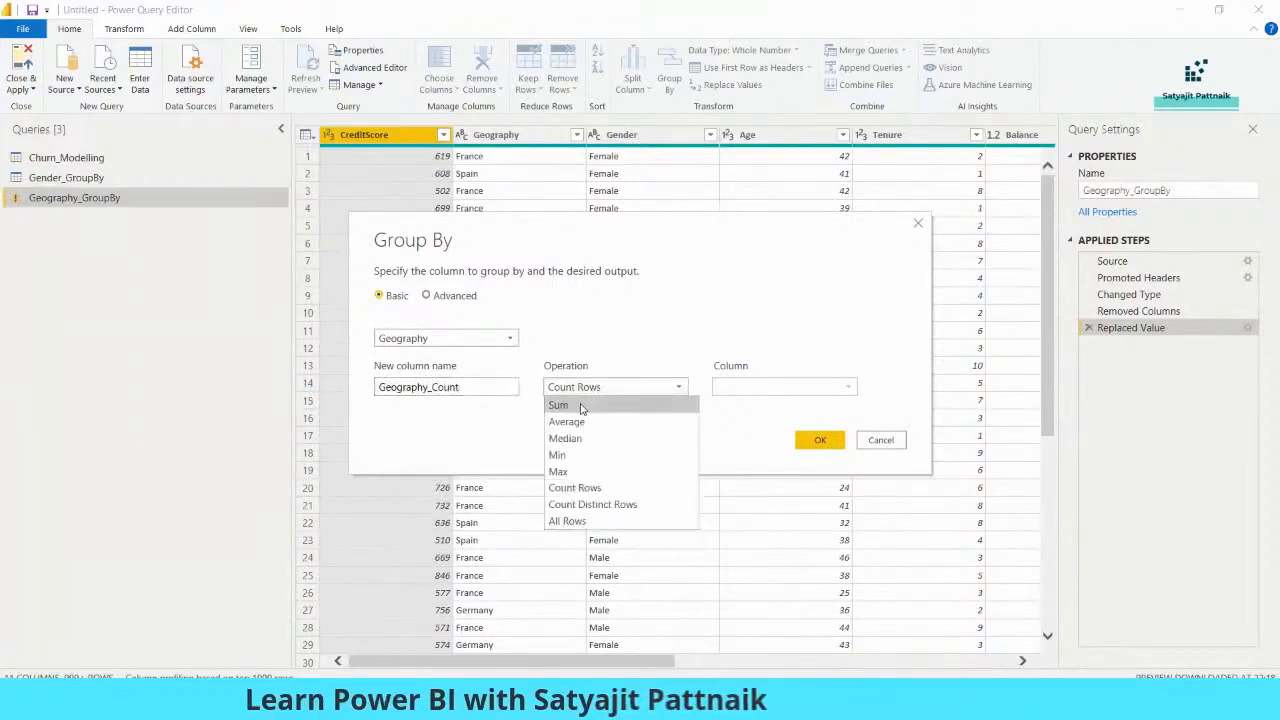
left_click(570, 404)
left_click(779, 393)
left_click(732, 571)
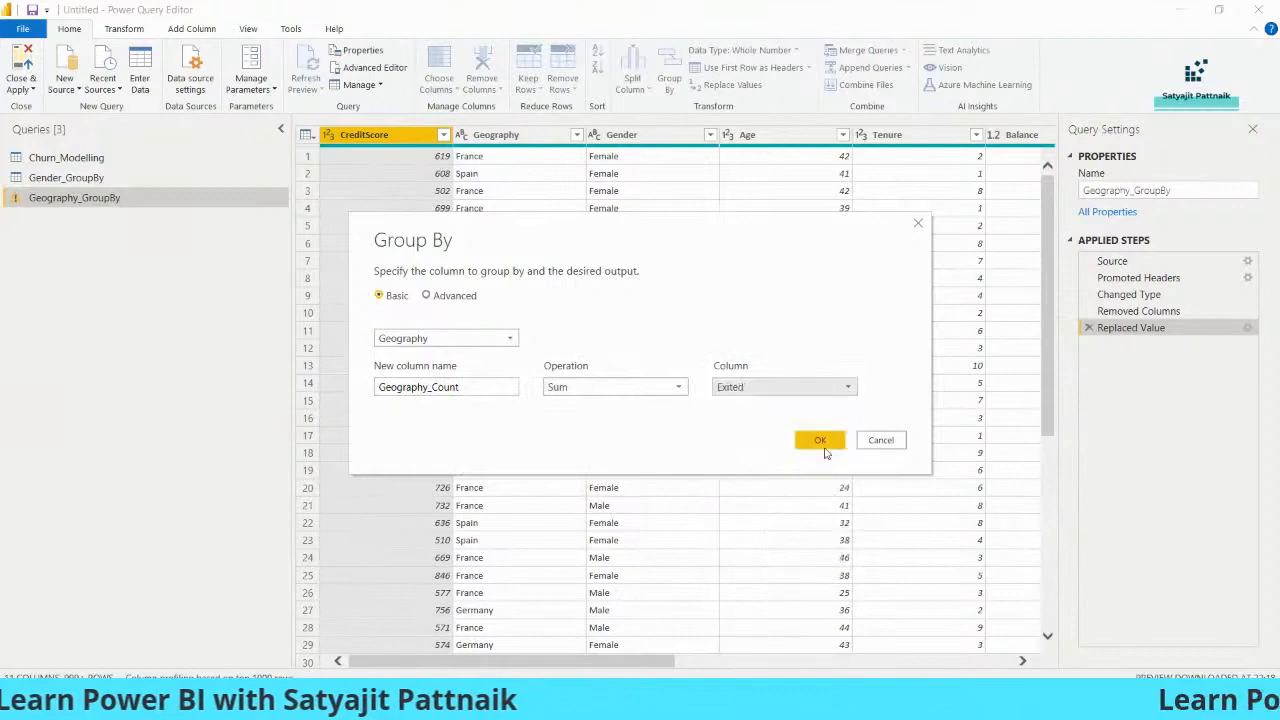
left_click(822, 440)
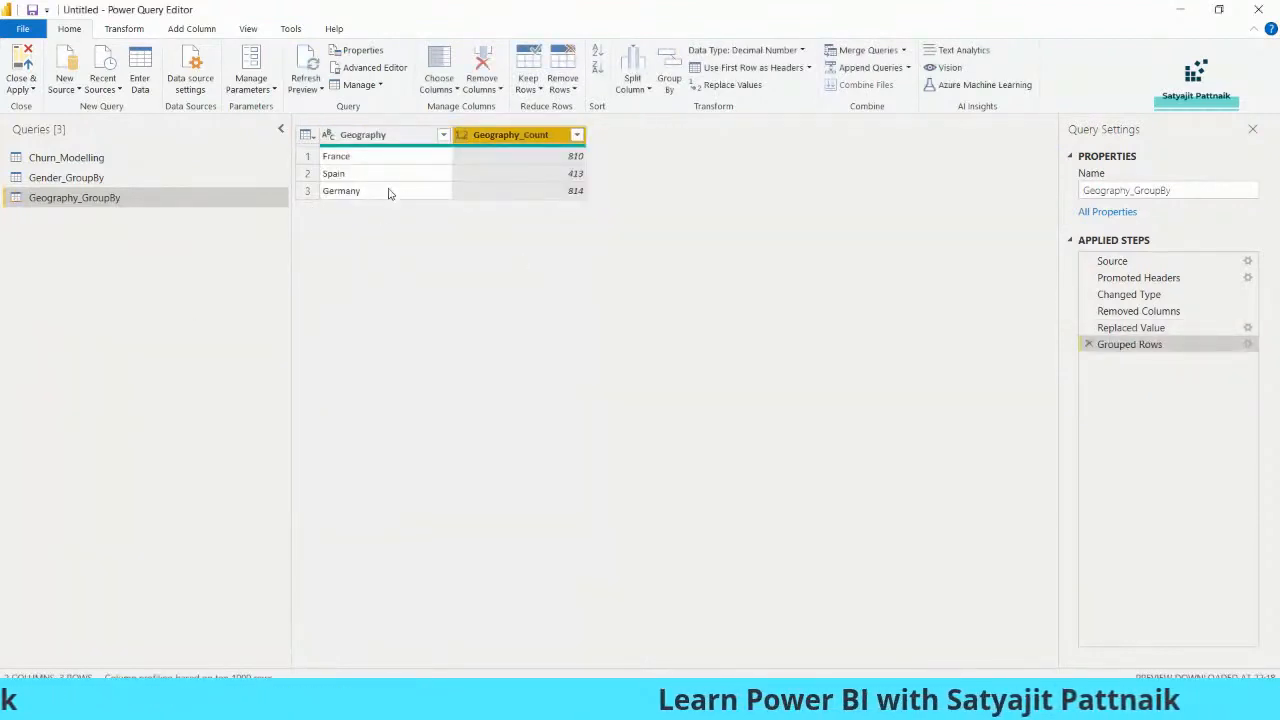
- Check the results (France 810, Spain 413, Germany 814) against Gender_GroupBy
left_click(400, 157)
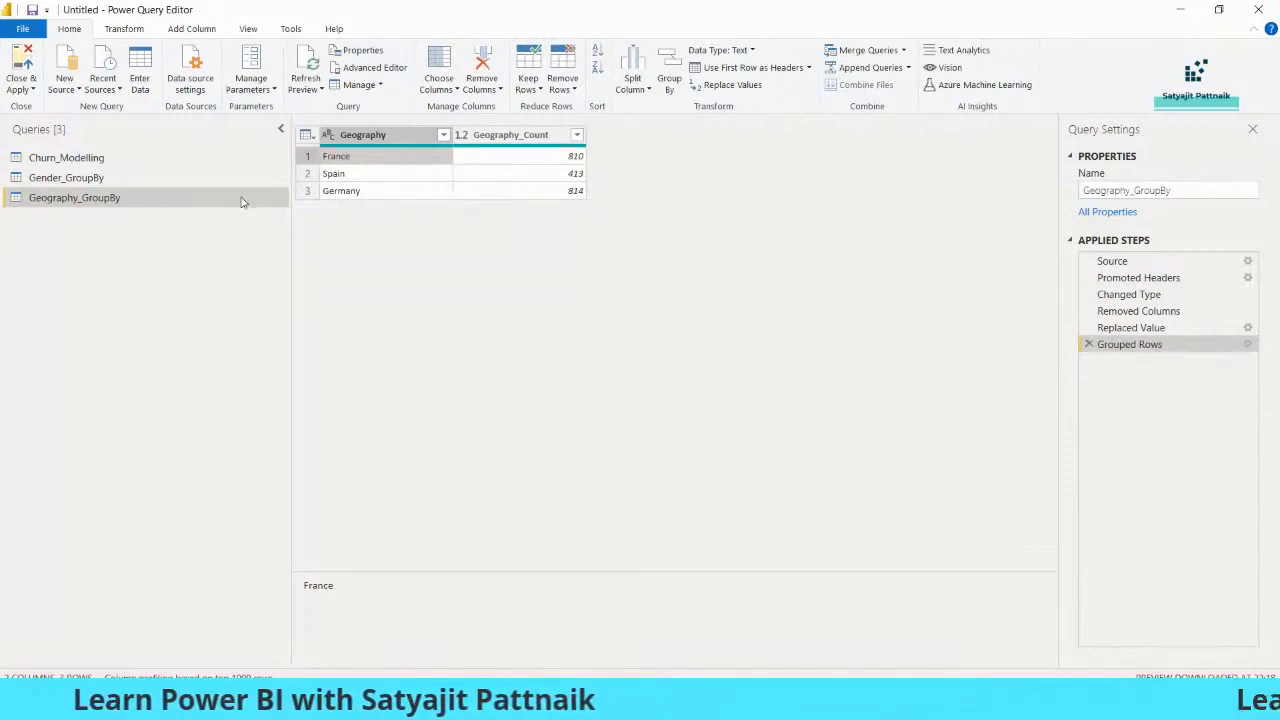
left_click(150, 179)
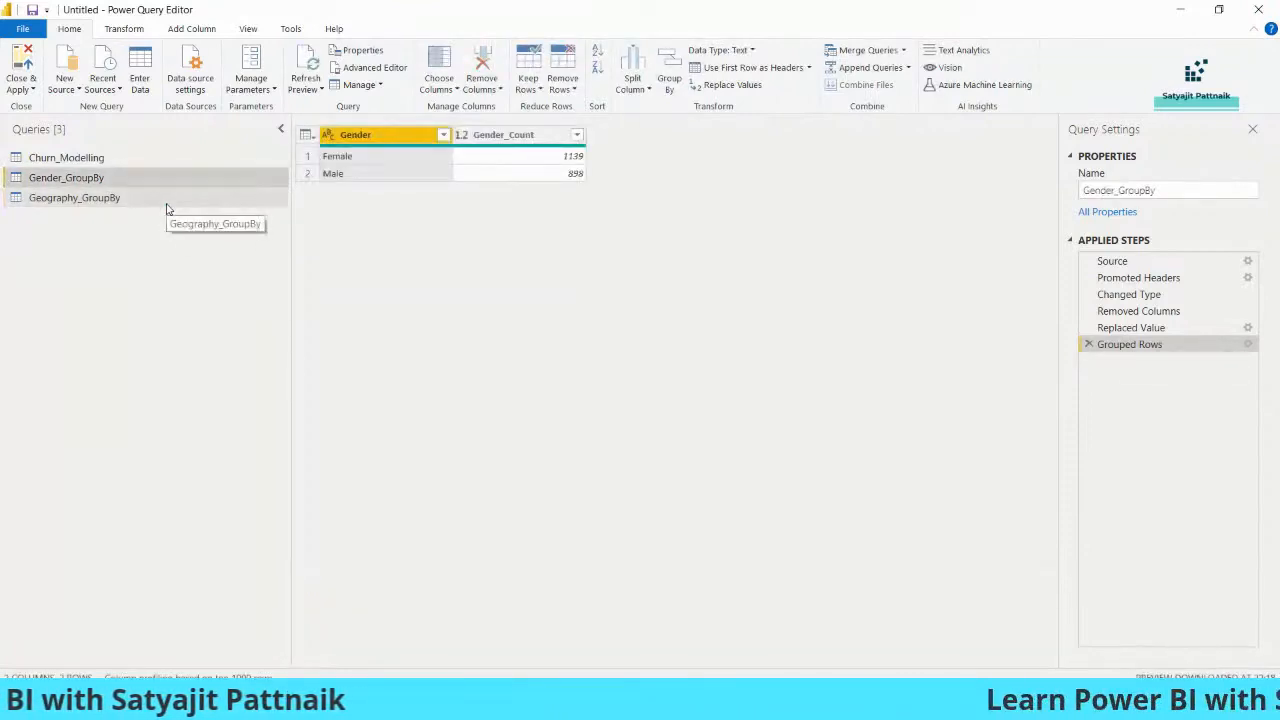
left_click(165, 203)
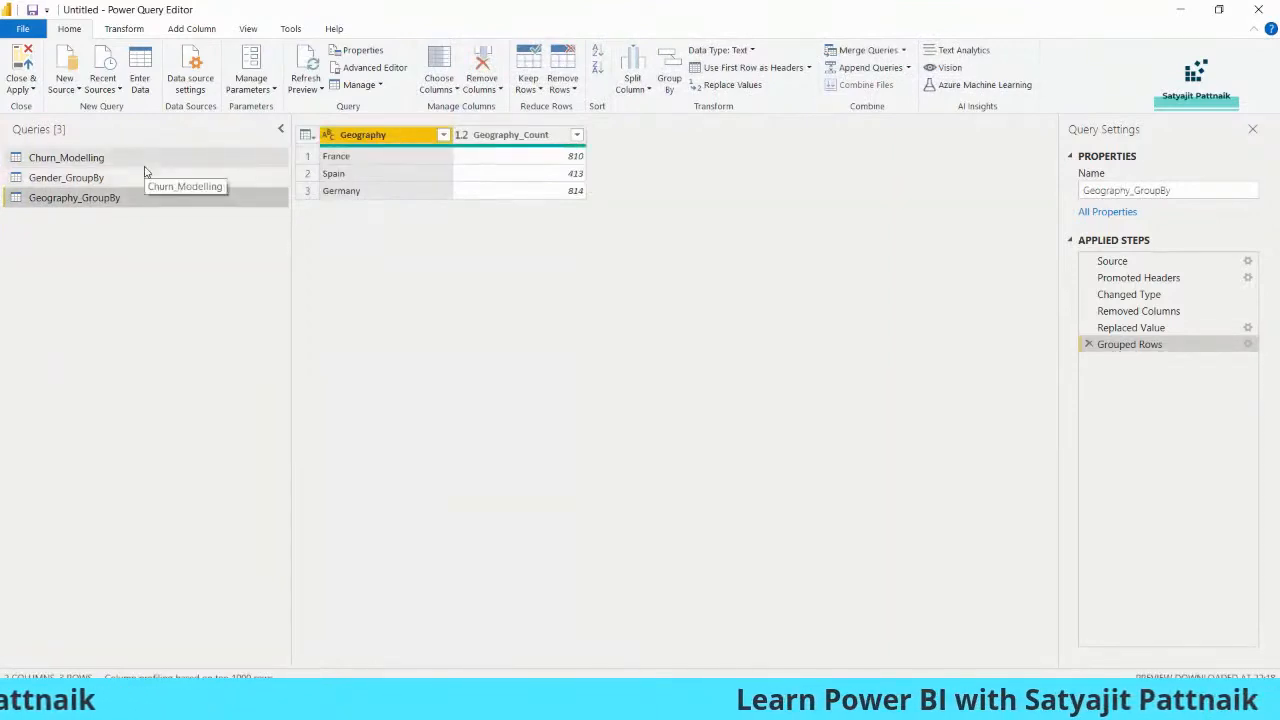
- Show Churn_Modelling's full data at the Removed Columns step, leaving Close & Apply untouched
left_click(143, 160)
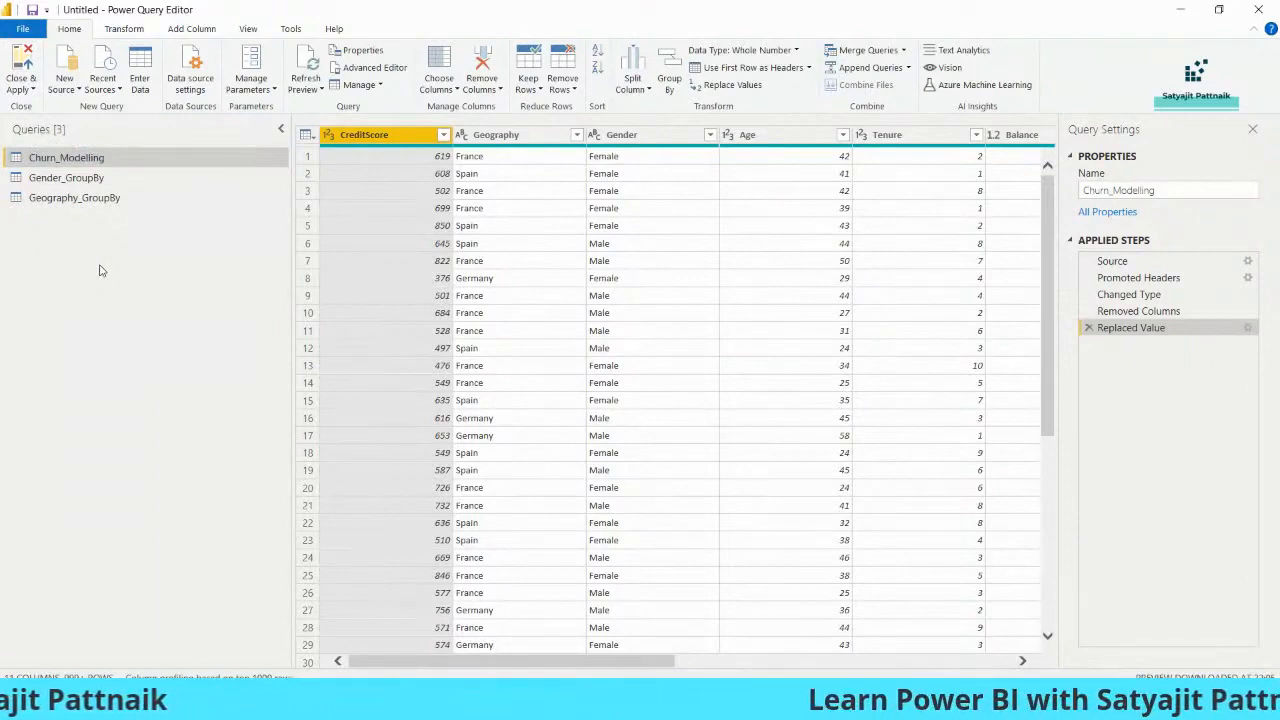
left_click(22, 89)
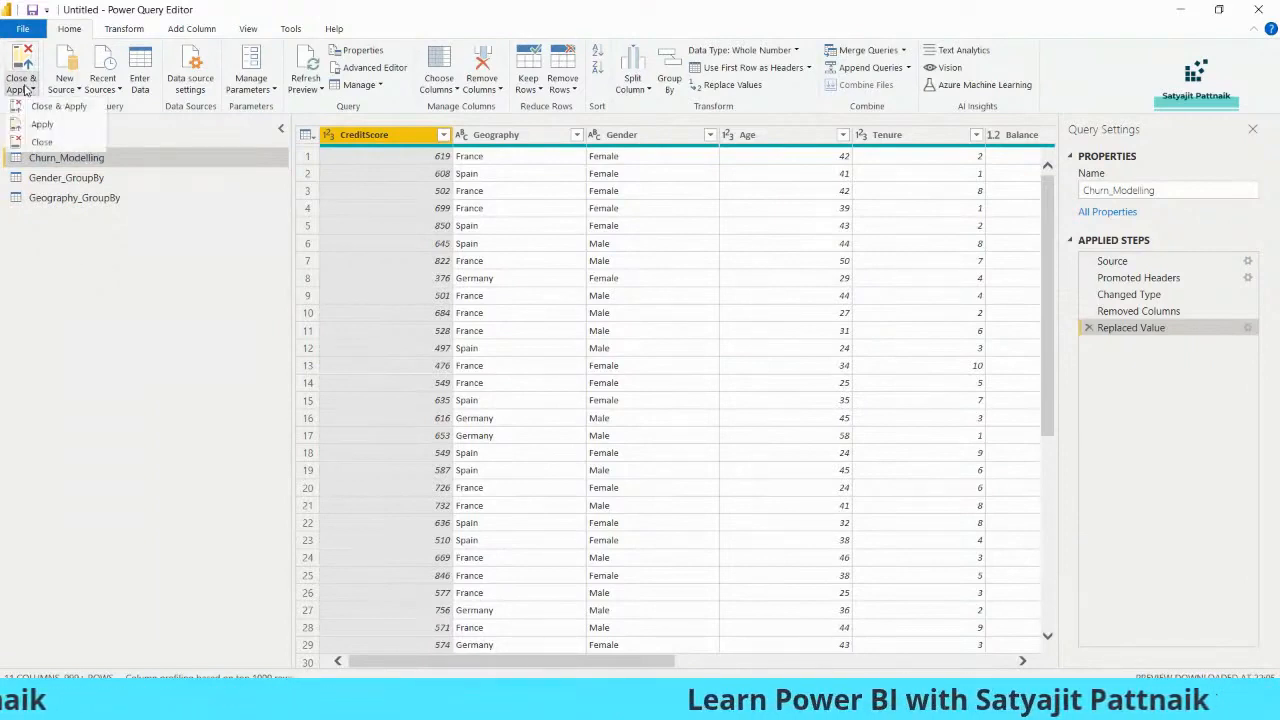
left_click(44, 111)
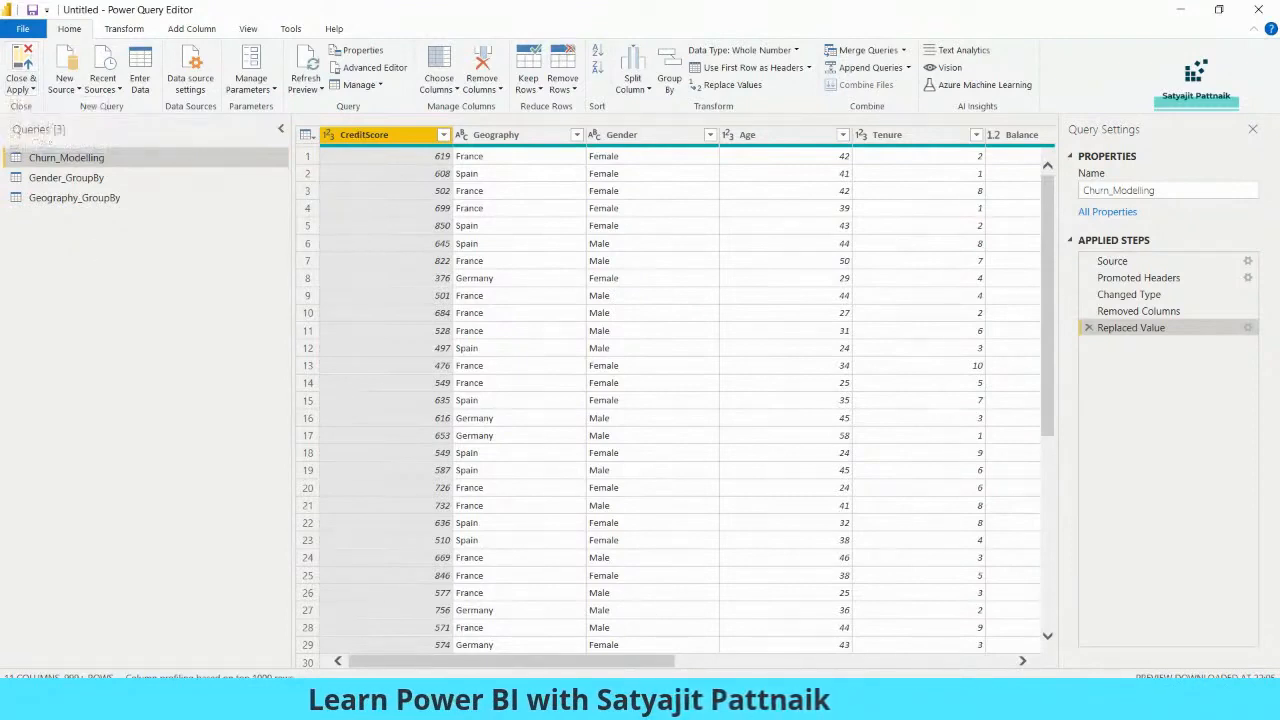
left_click_drag(562, 663, 500, 658)
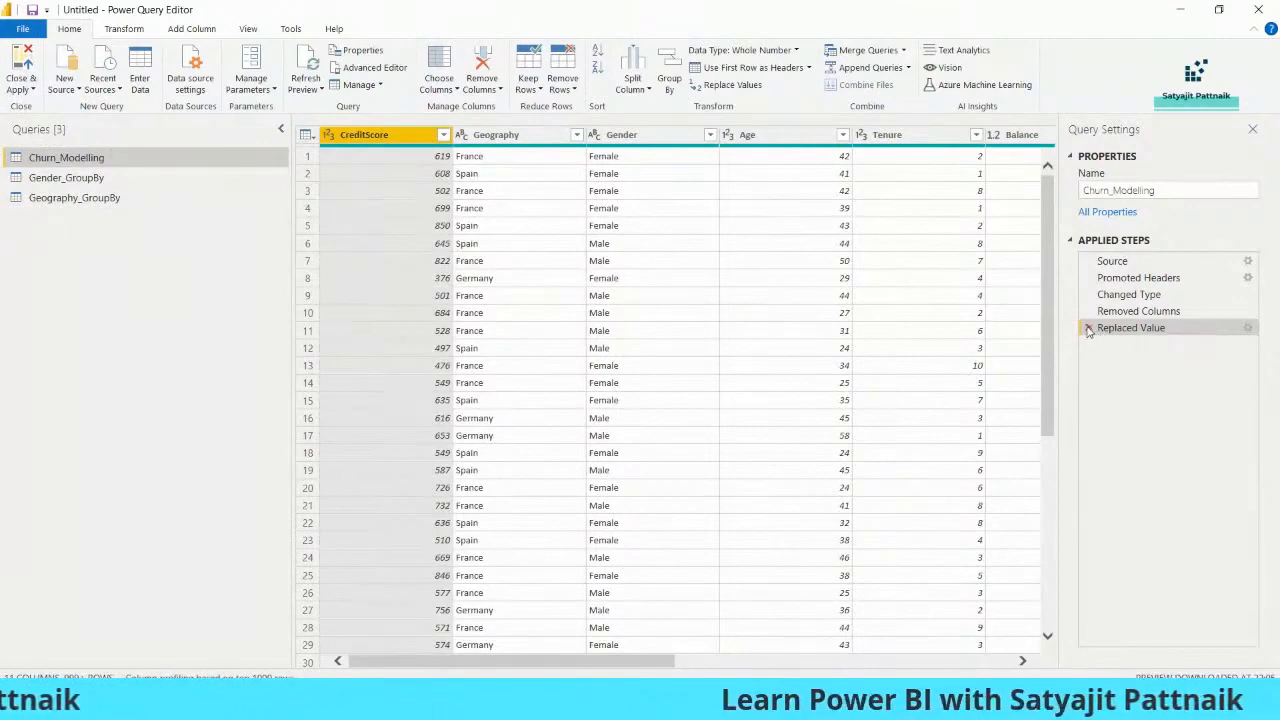
left_click(1125, 312)
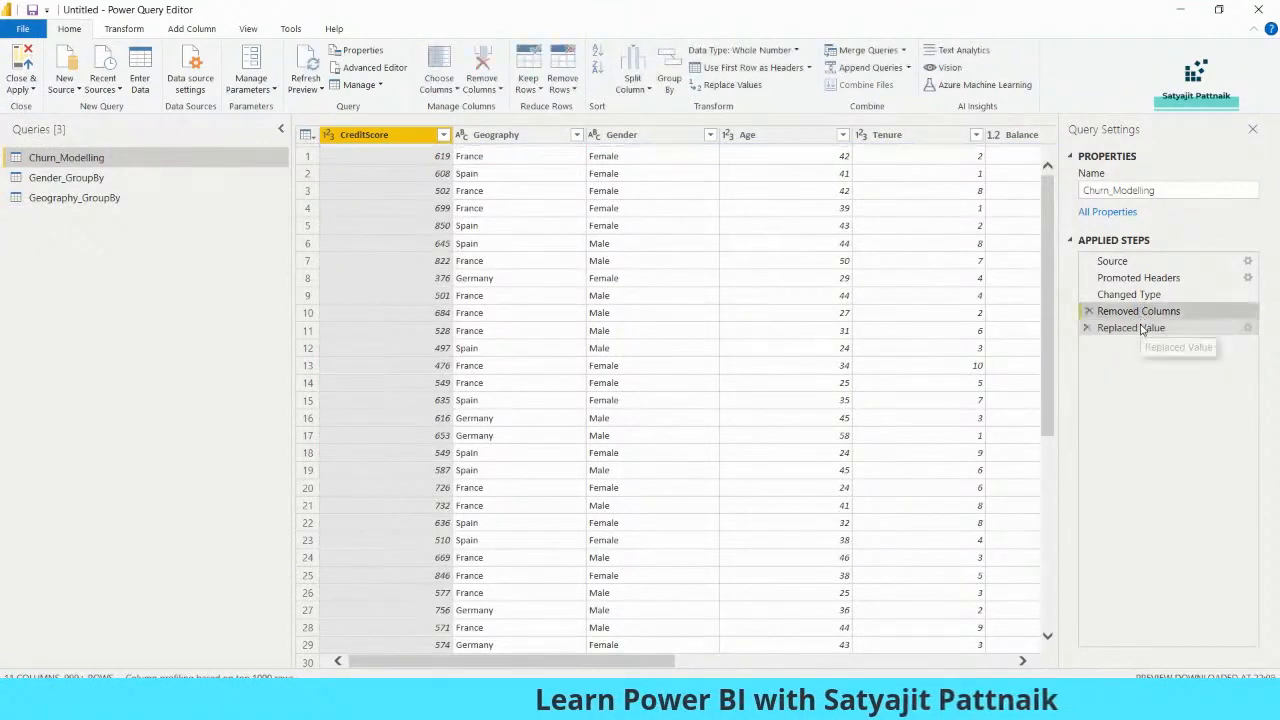
- Delete the Removed Columns and Replaced Value steps so Churn_Modelling ends at Changed Type
left_click(1088, 311)
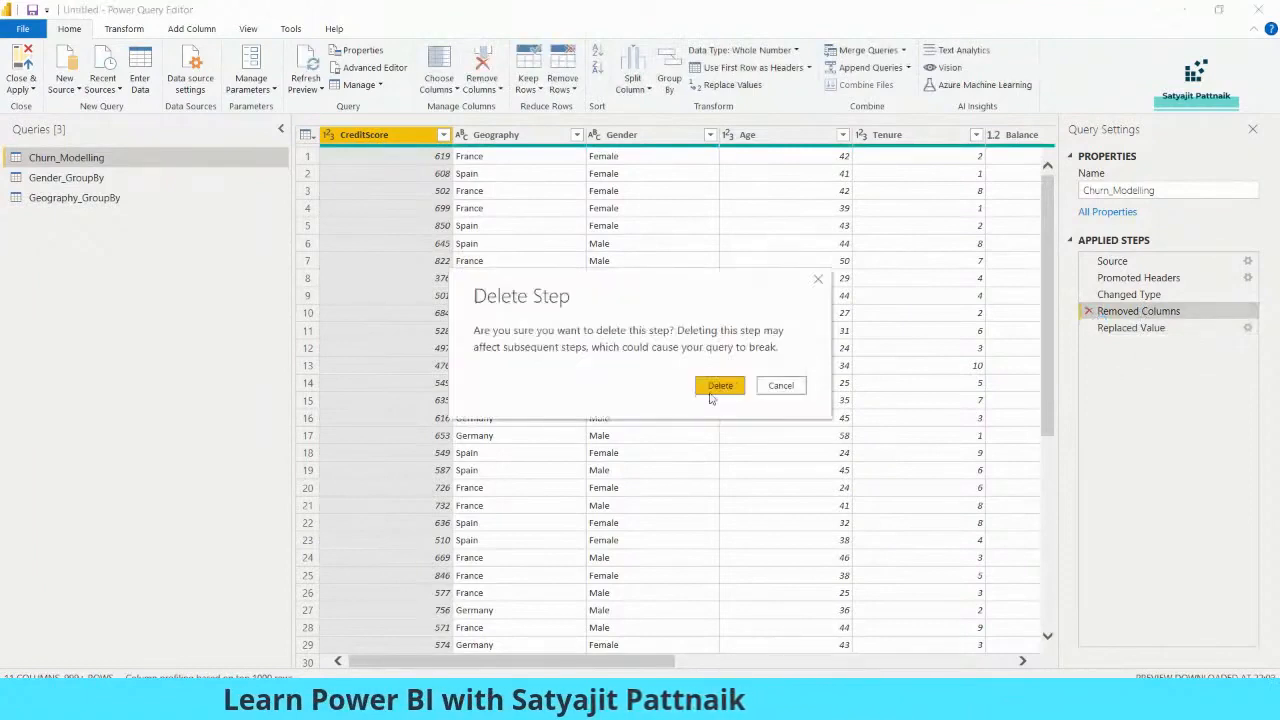
left_click(714, 388)
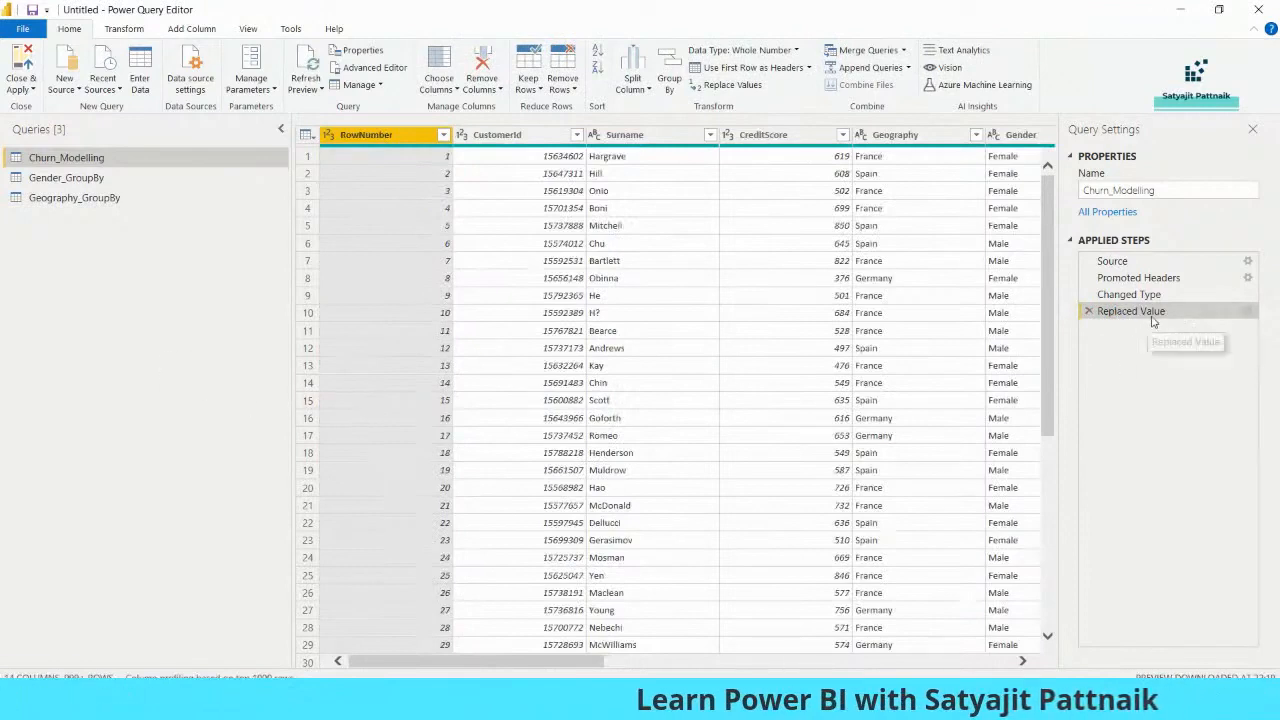
left_click(1248, 312)
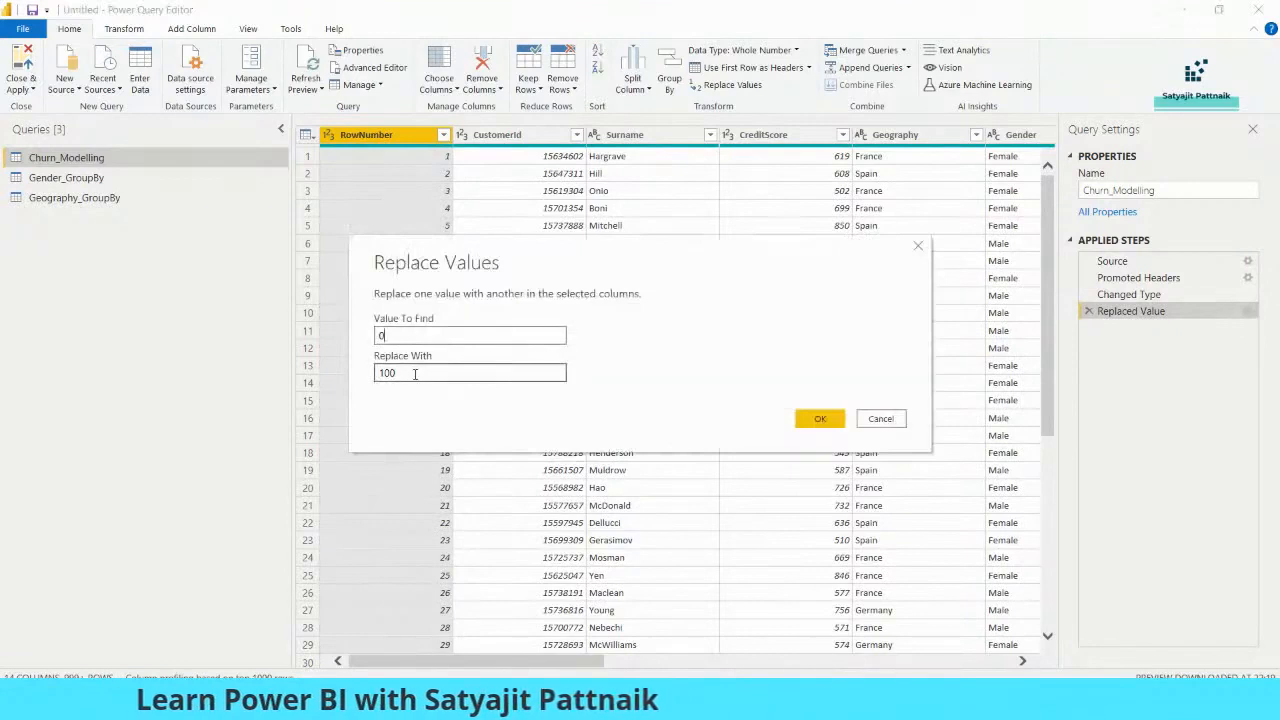
left_click(881, 419)
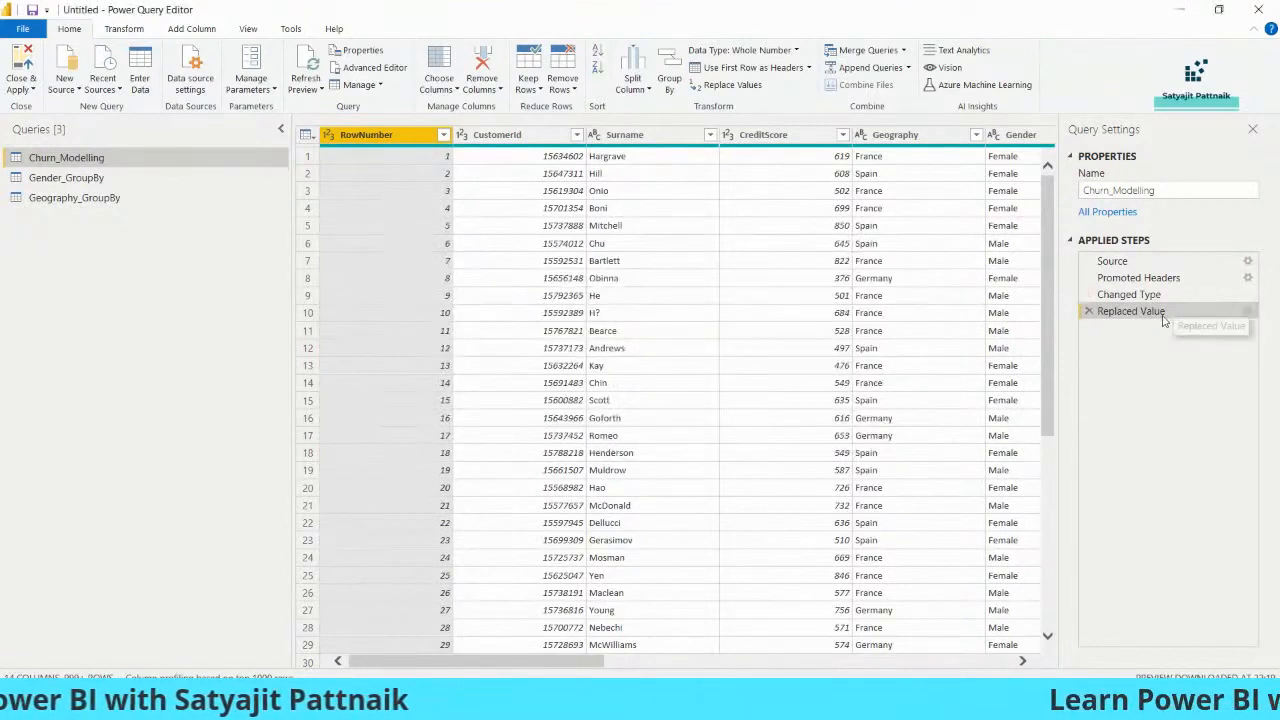
left_click(1248, 311)
left_click(880, 420)
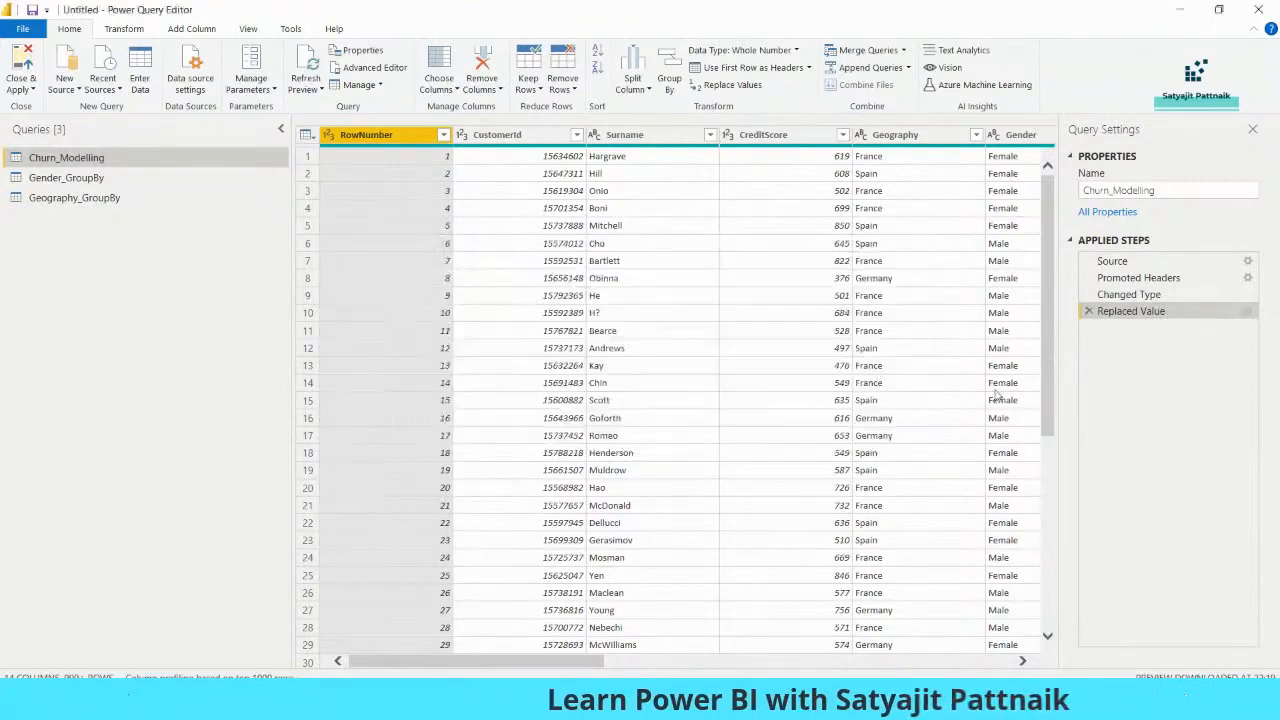
left_click(1090, 312)
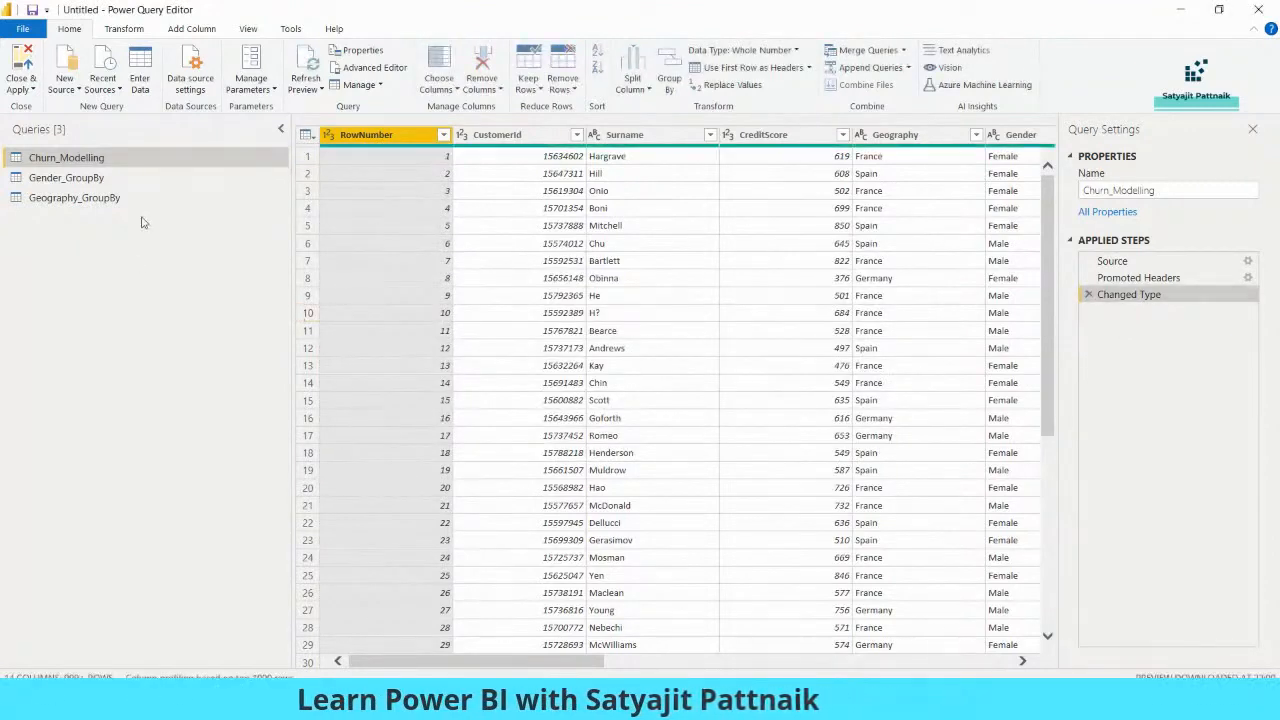
left_click(30, 89)
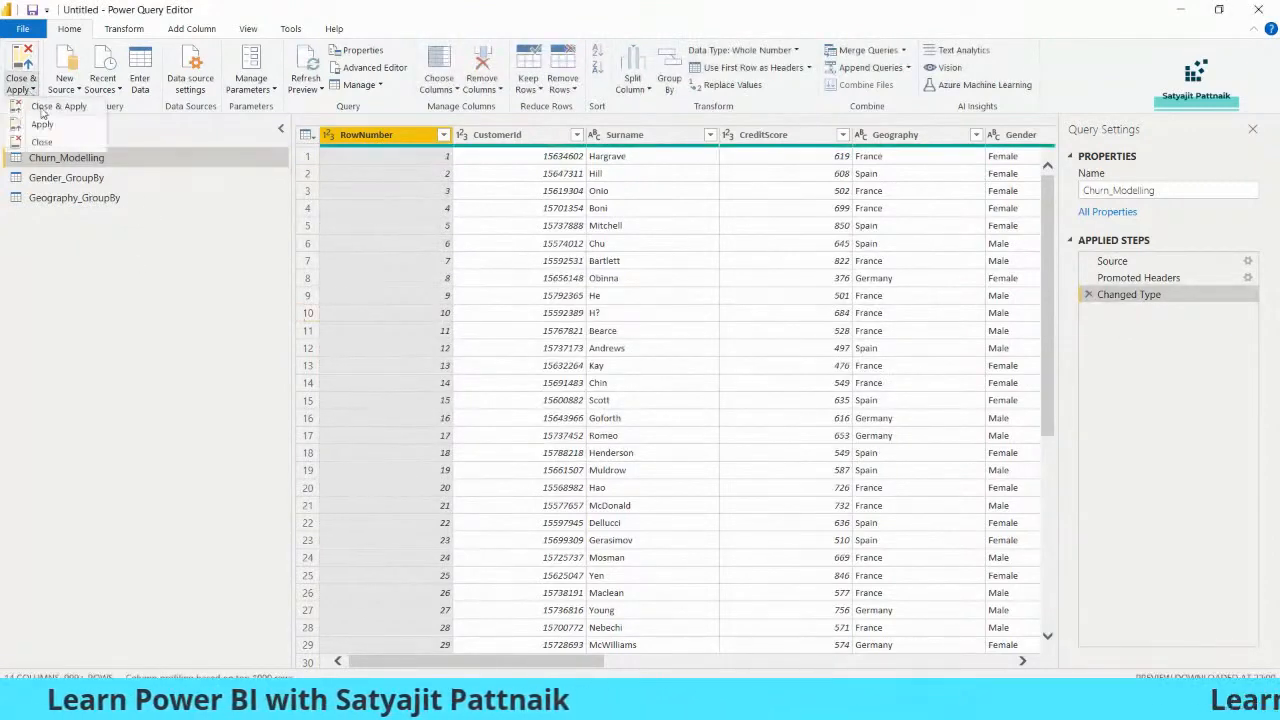
- Load Churn_Modelling, Gender_GroupBy and Geography_GroupBy into the report, then reopen the Power Query Editor
left_click(45, 107)
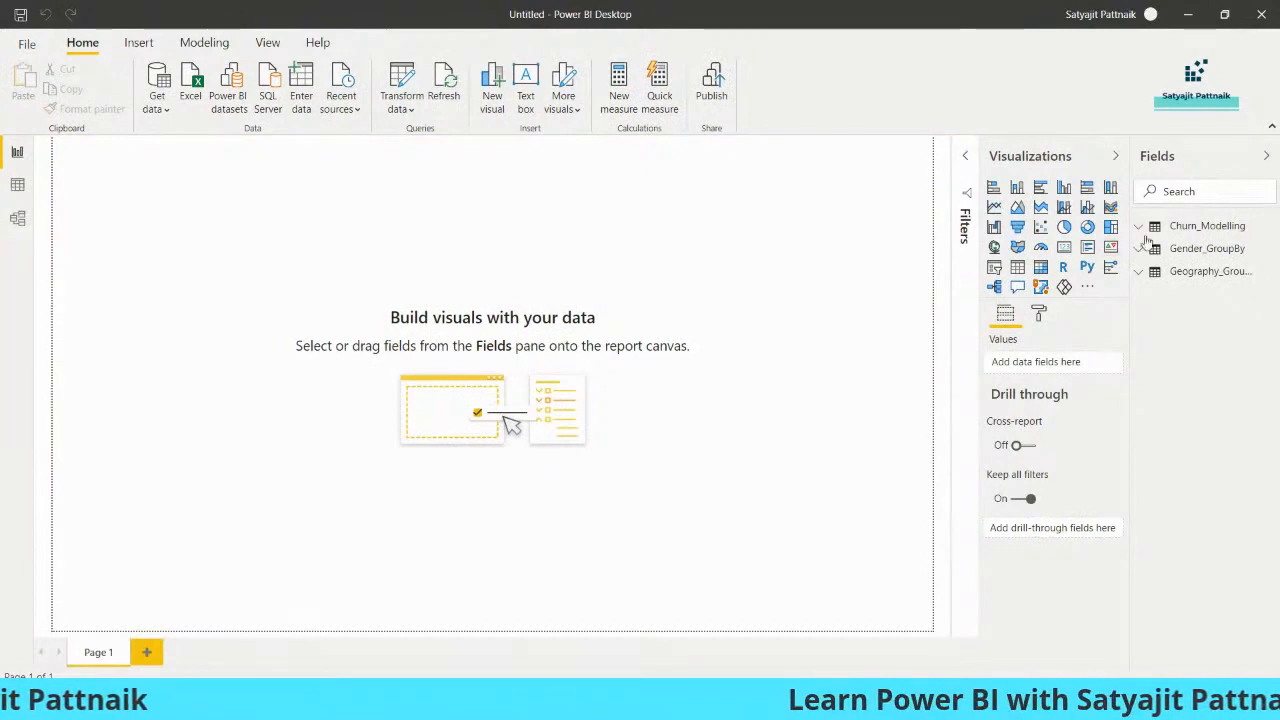
left_click_drag(1126, 298, 1066, 298)
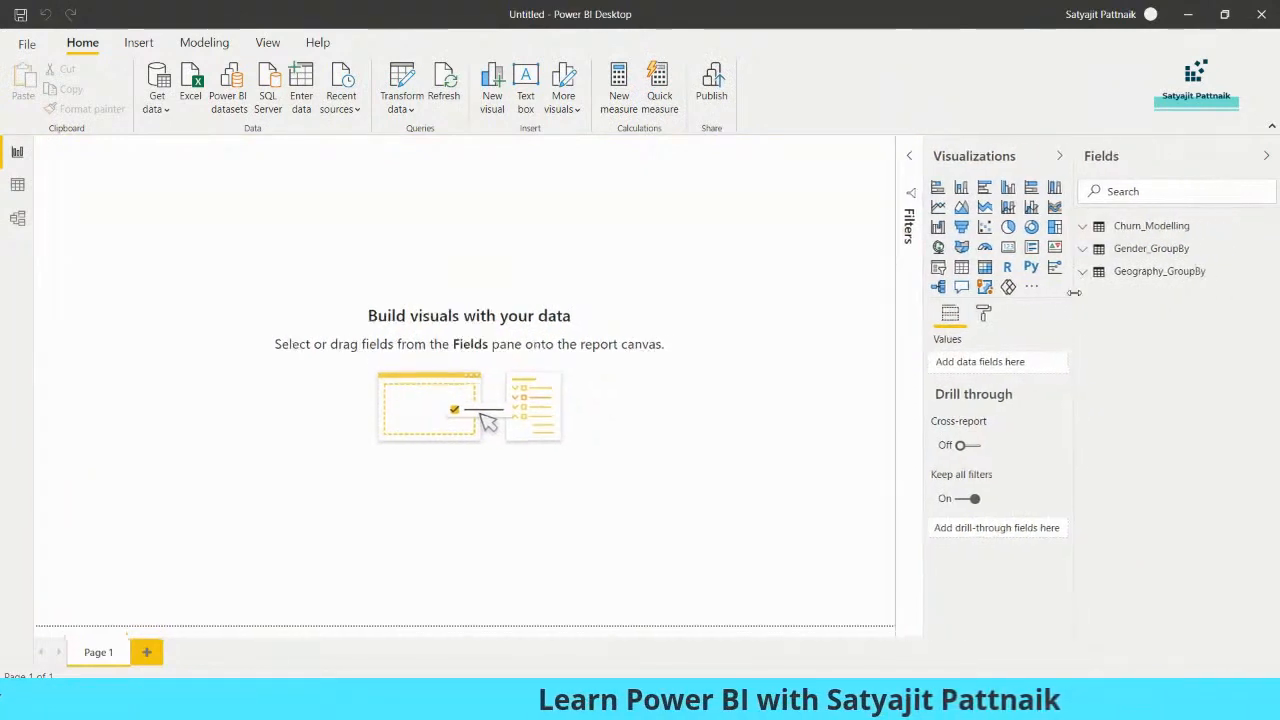
left_click(440, 136)
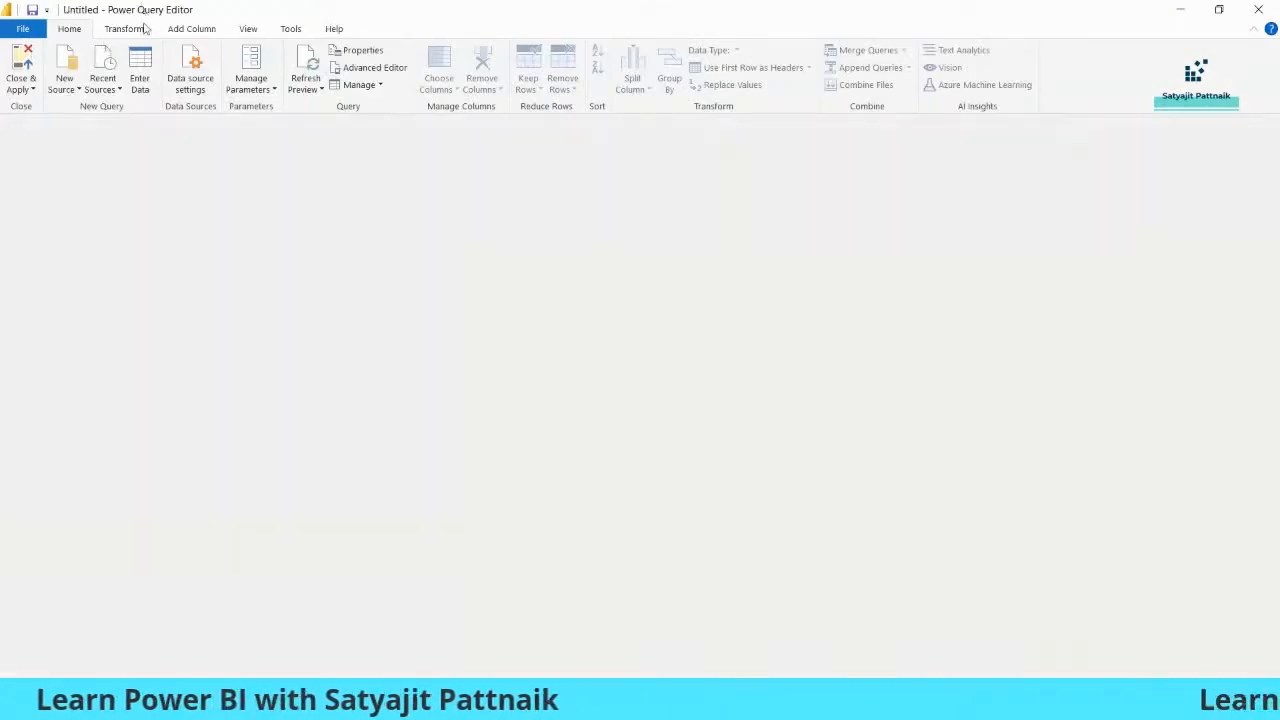
left_click(32, 89)
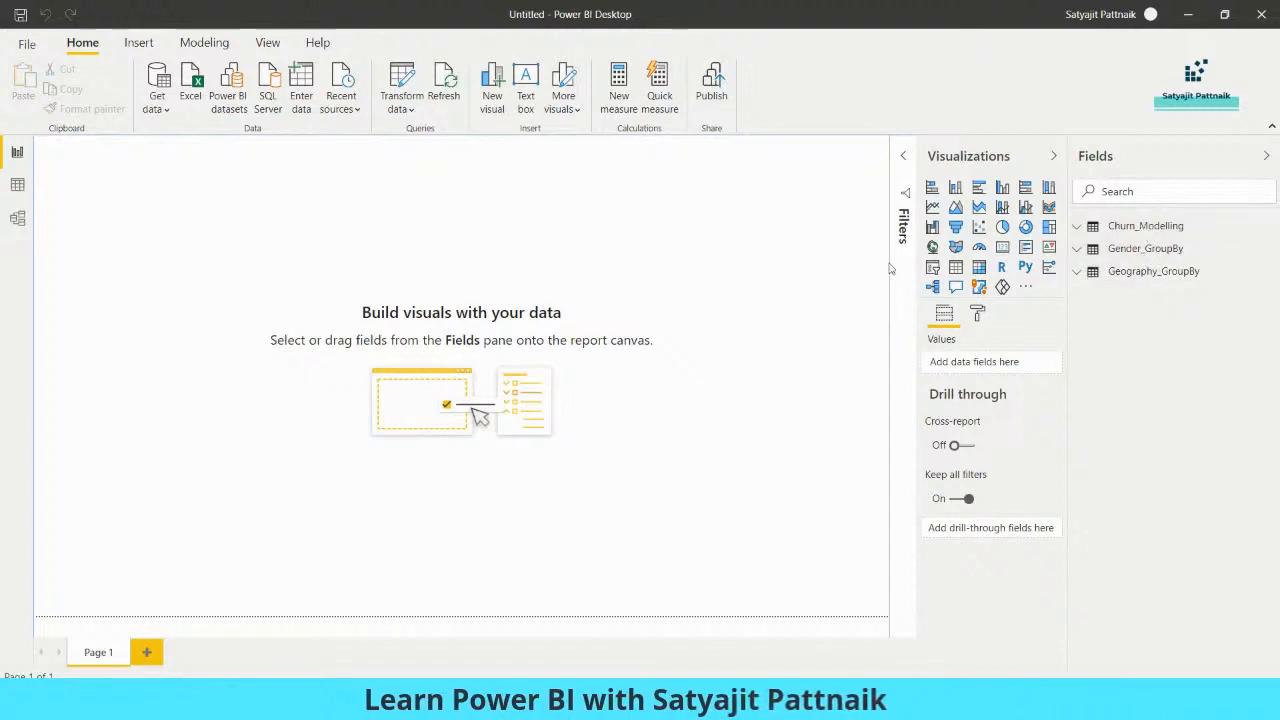
- Add a table visual spanning the canvas and put Surname, Geography, Gender and Age in it
left_click(955, 271)
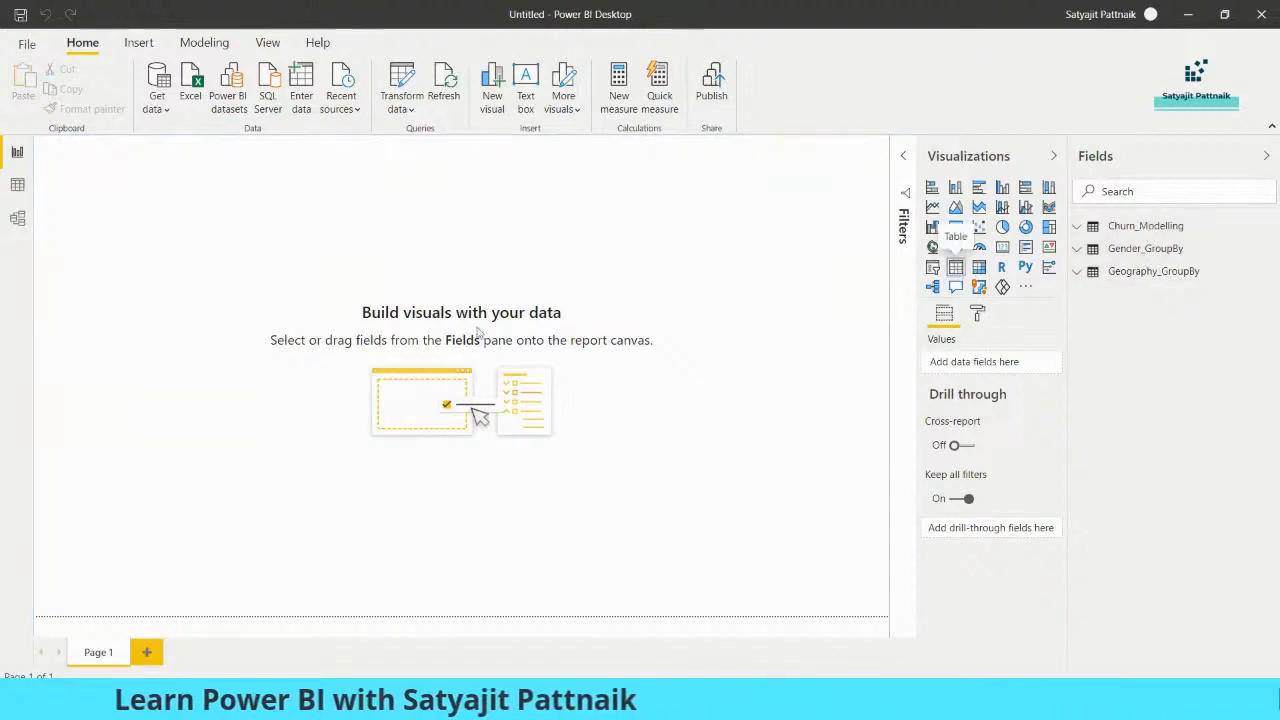
left_click_drag(192, 281, 831, 569)
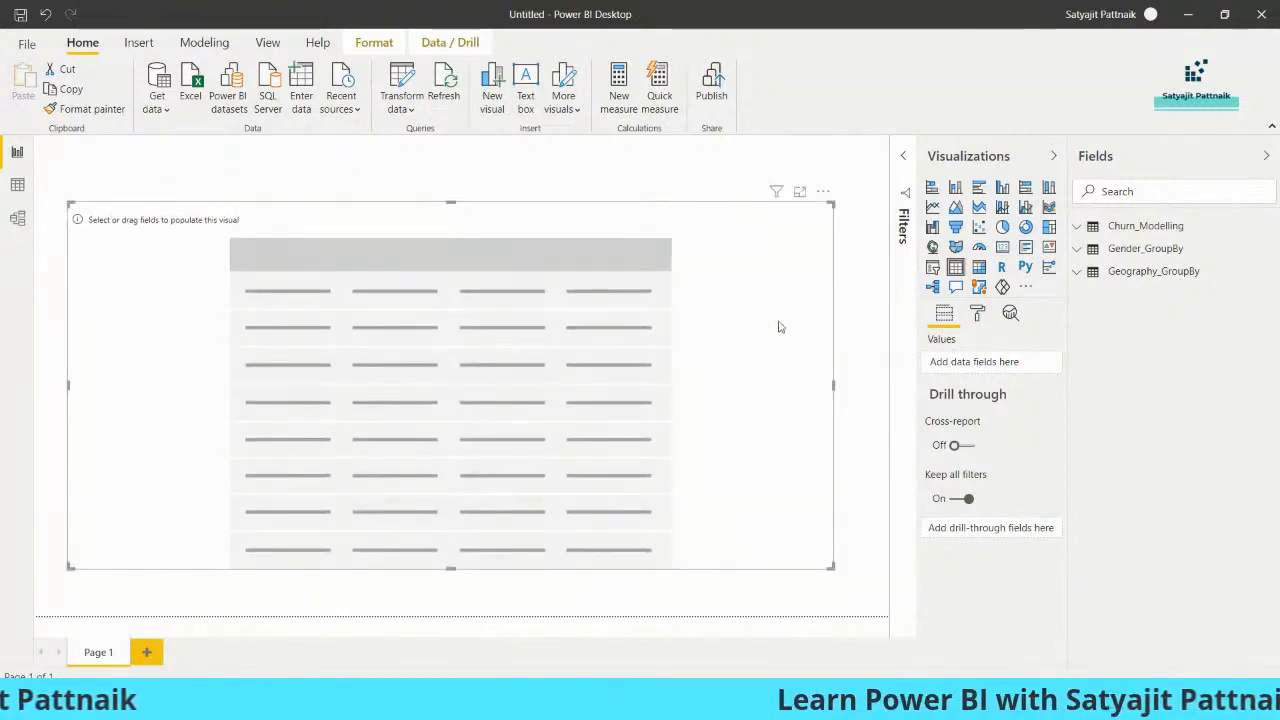
left_click(1128, 228)
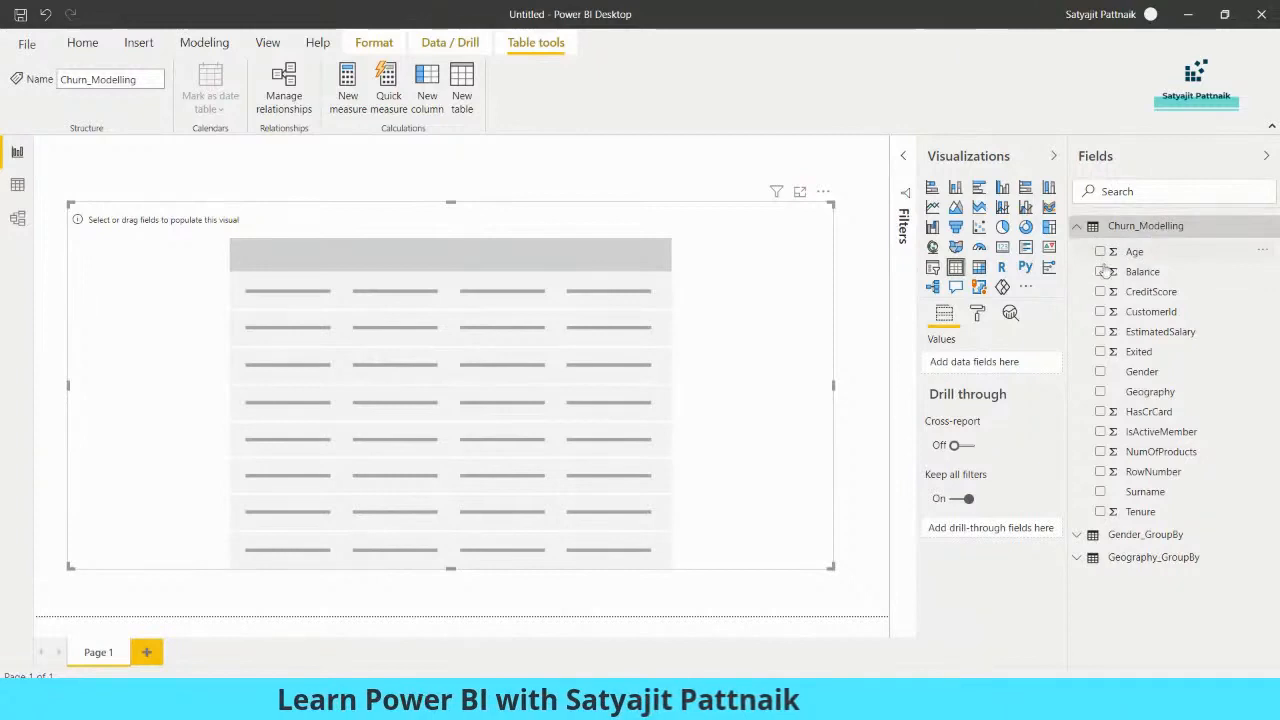
left_click(1101, 491)
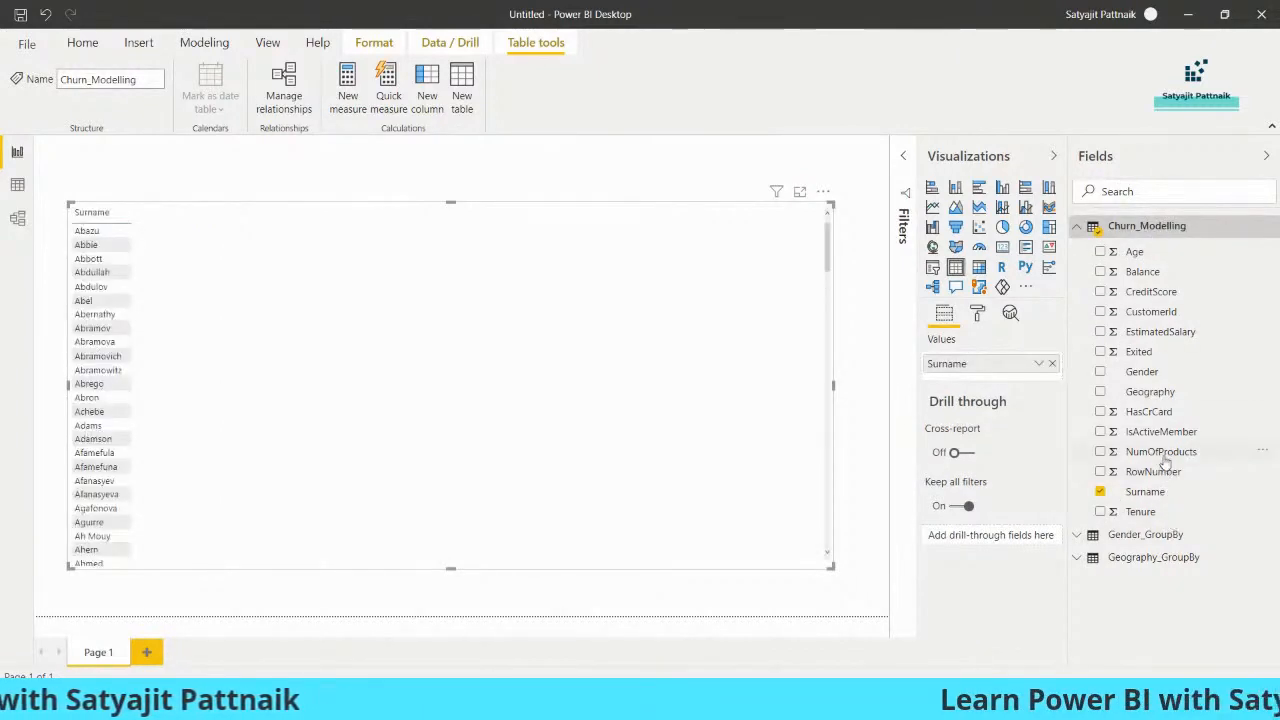
left_click(1100, 391)
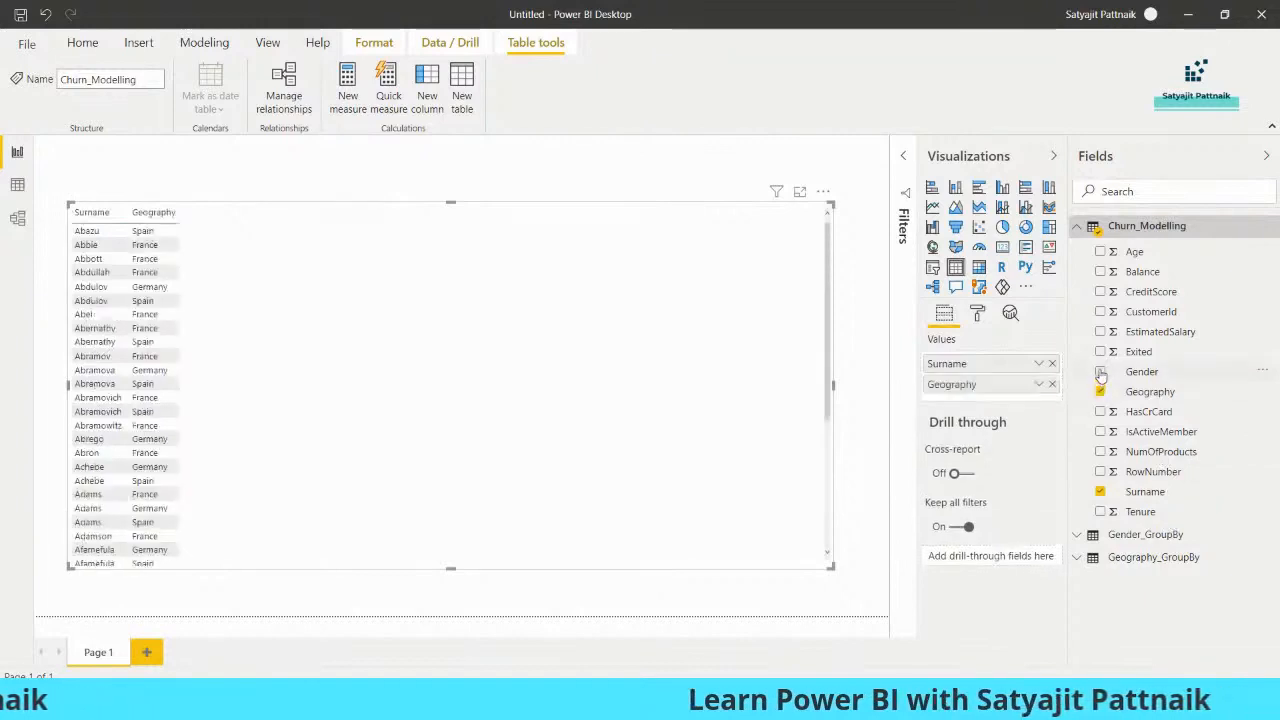
left_click(1100, 371)
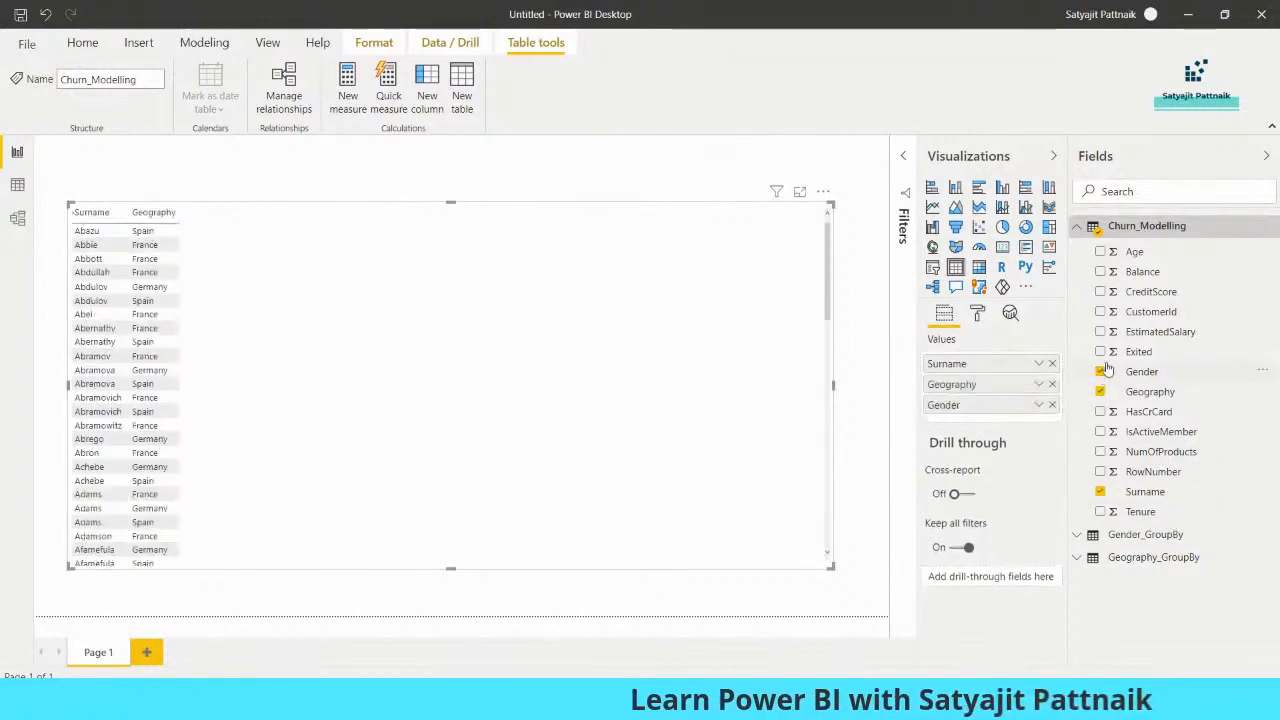
left_click(1100, 252)
- Add Exited, EstimatedSalary, CustomerId, CreditScore, Balance, HasCrCard, IsActiveMember, NumOfProducts and Tenure, leaving out RowNumber
left_click(1100, 351)
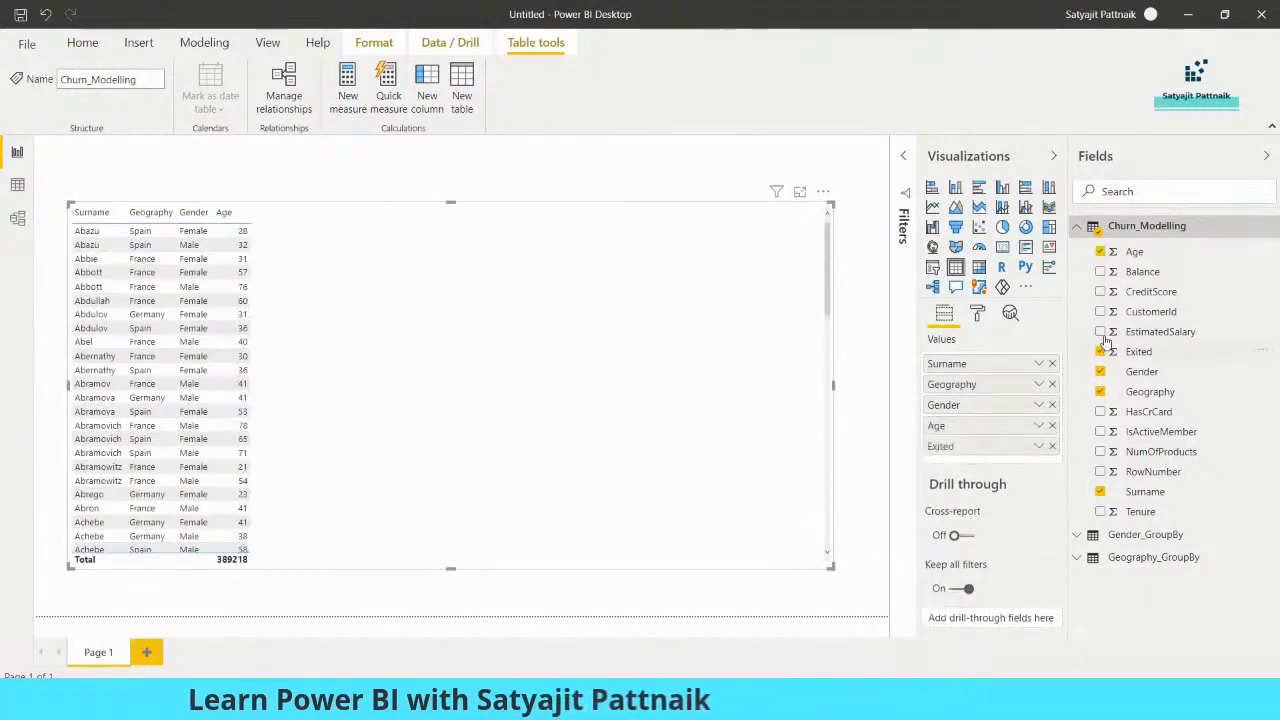
left_click(1100, 331)
left_click(1100, 311)
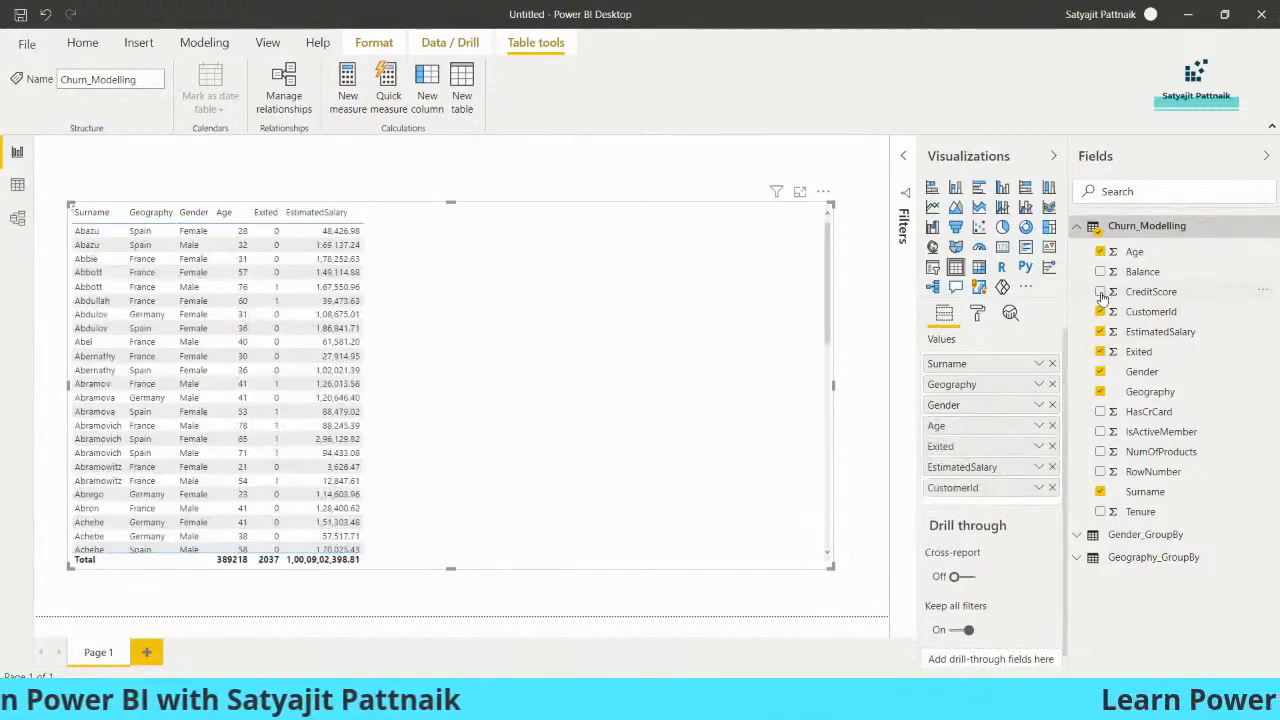
left_click(1100, 291)
left_click(1100, 271)
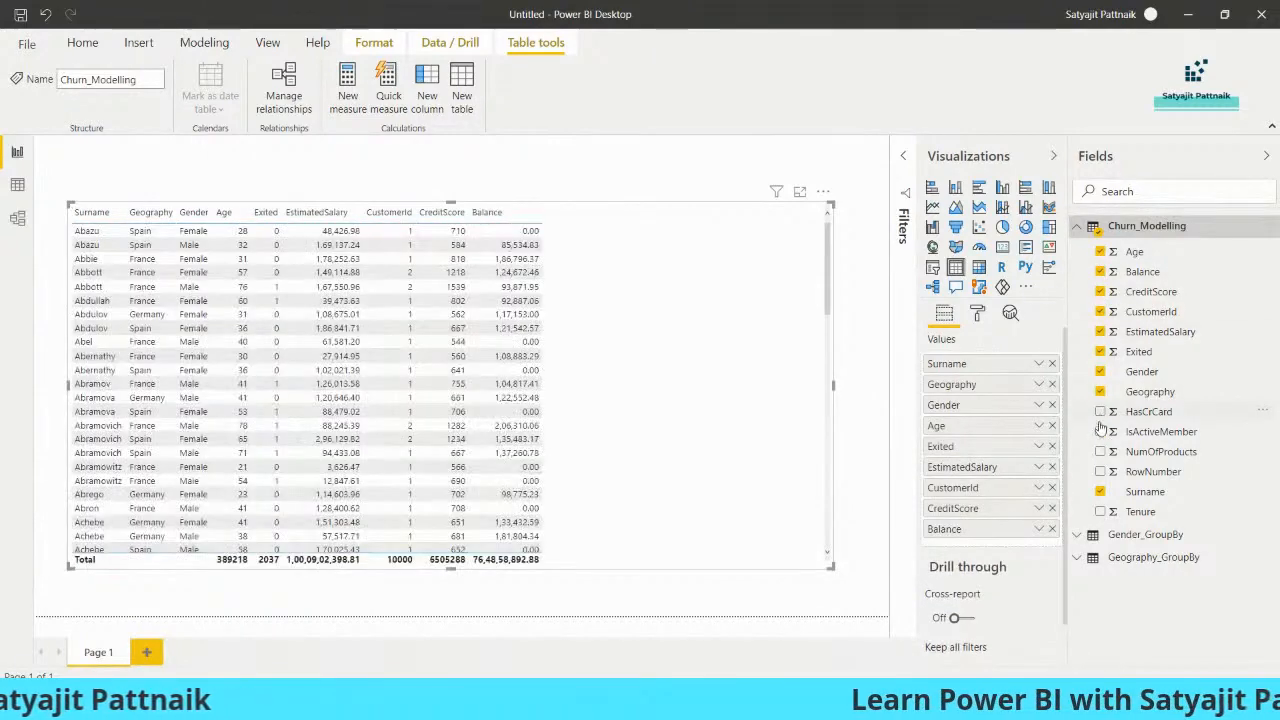
left_click(1100, 411)
left_click(1100, 431)
left_click(1100, 451)
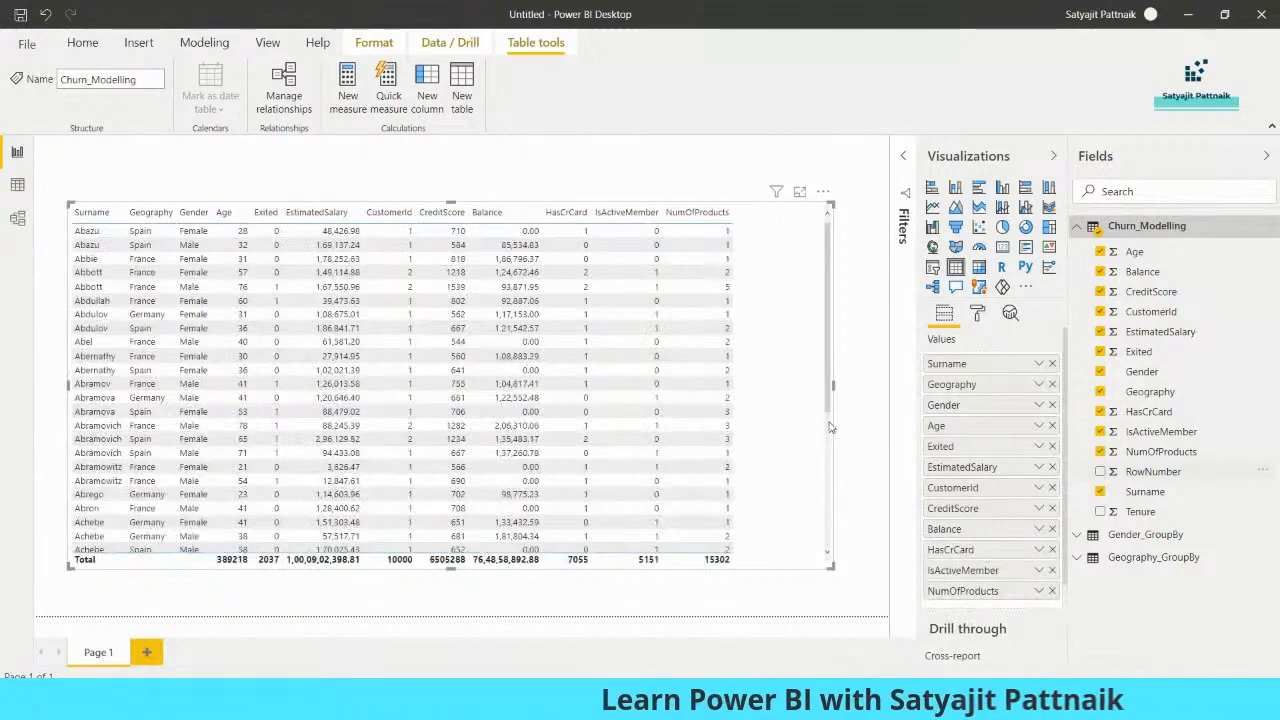
left_click(1100, 471)
left_click(1100, 471)
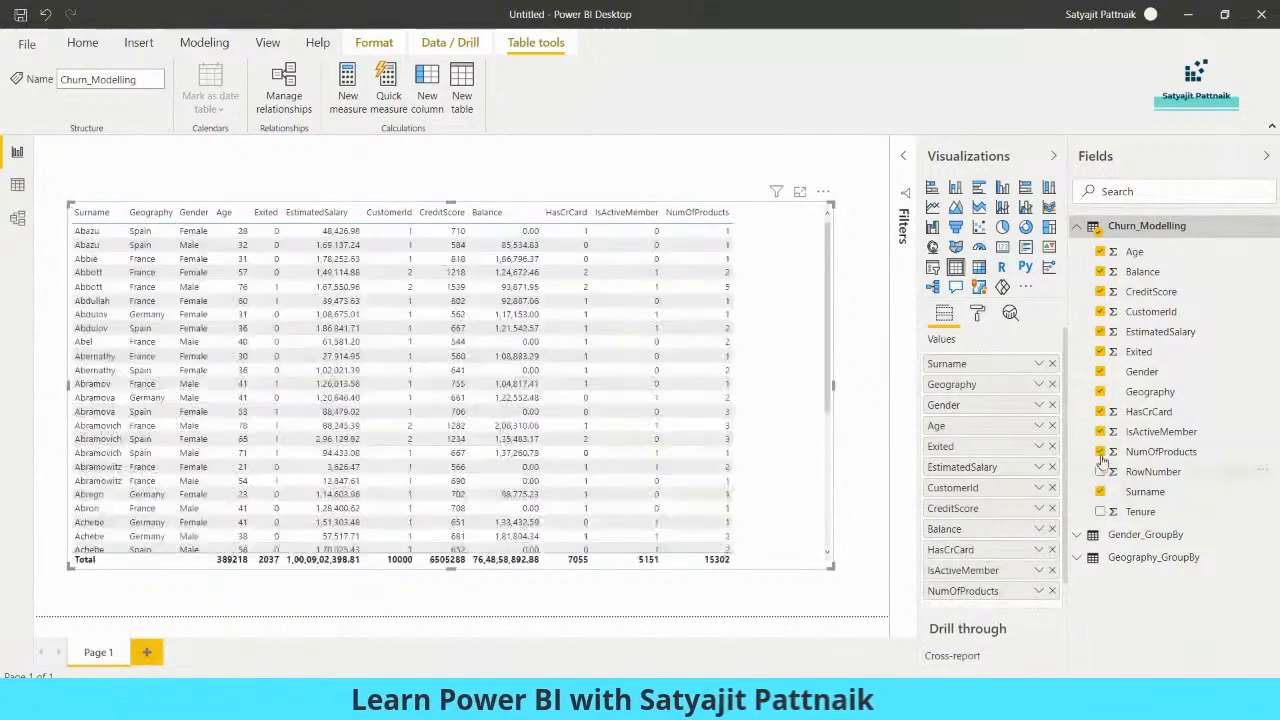
left_click(1068, 512)
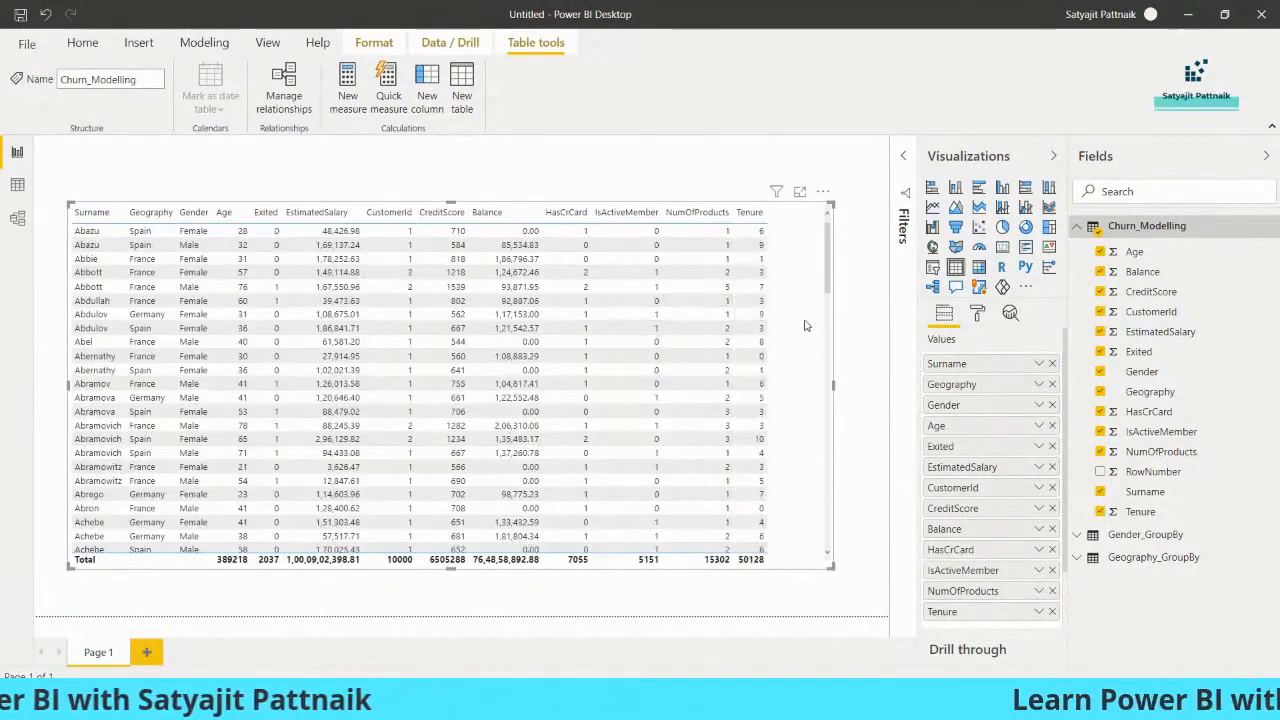
- Pull the table visual's right edge inward so the Churn_Modelling columns fit without extra space
left_click(830, 574)
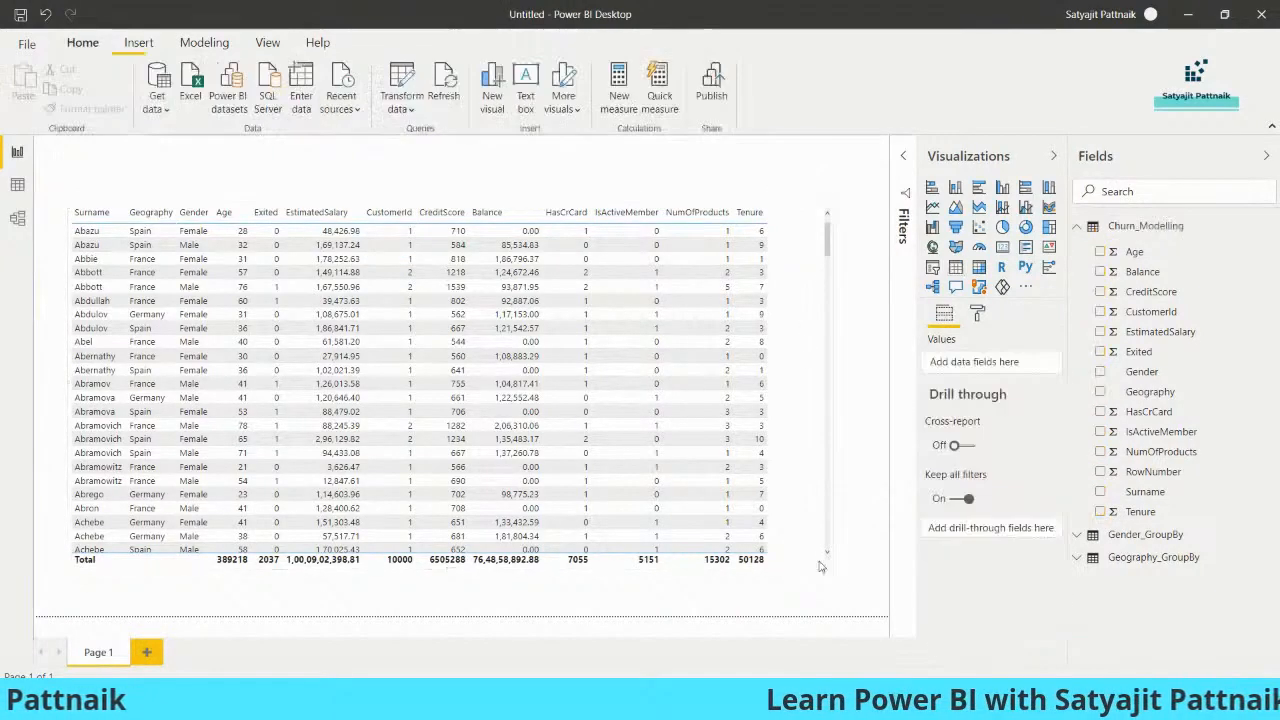
left_click(828, 566)
left_click_drag(810, 575, 758, 570)
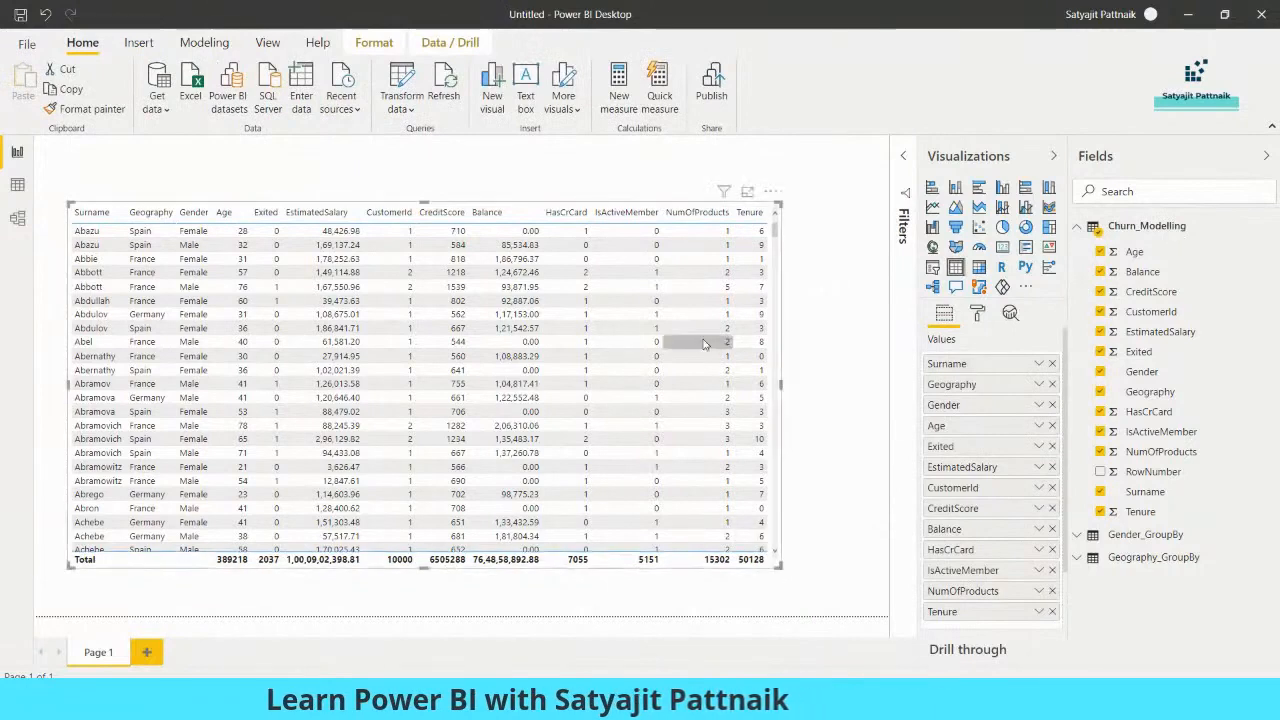
left_click(812, 352)
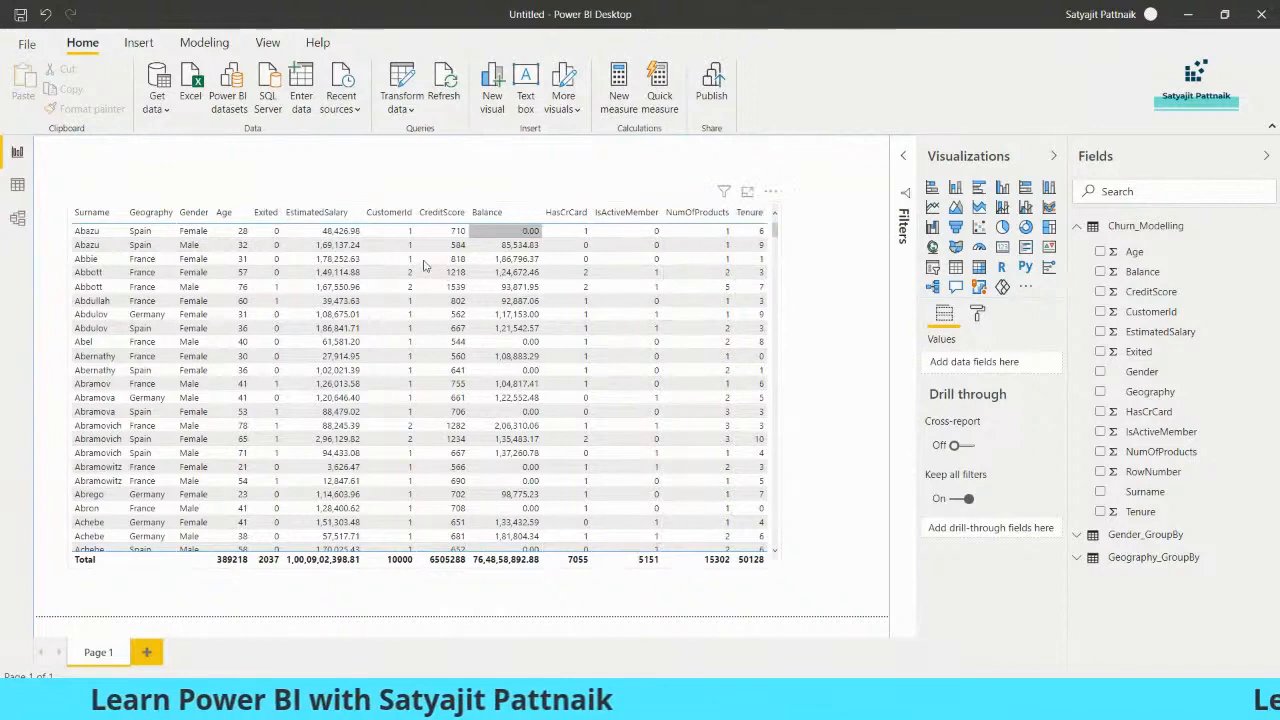
scroll(771, 523, "down", 5)
left_click(778, 530)
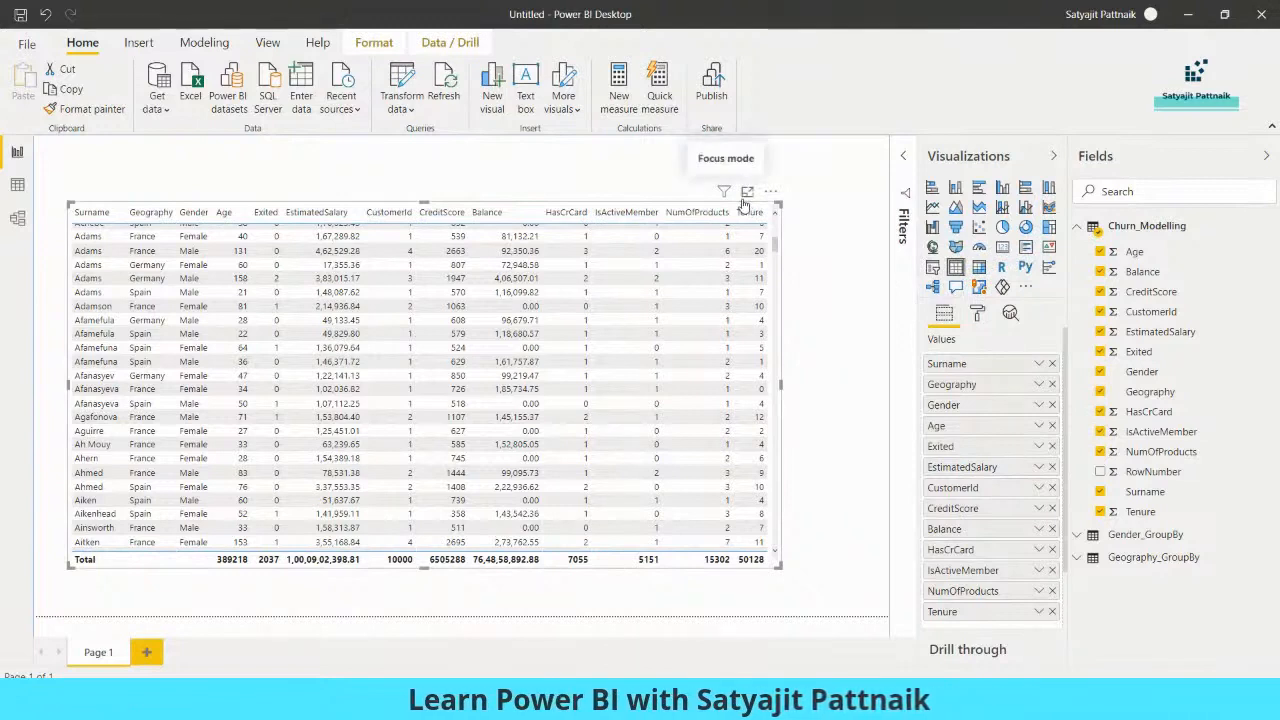
left_click(1026, 289)
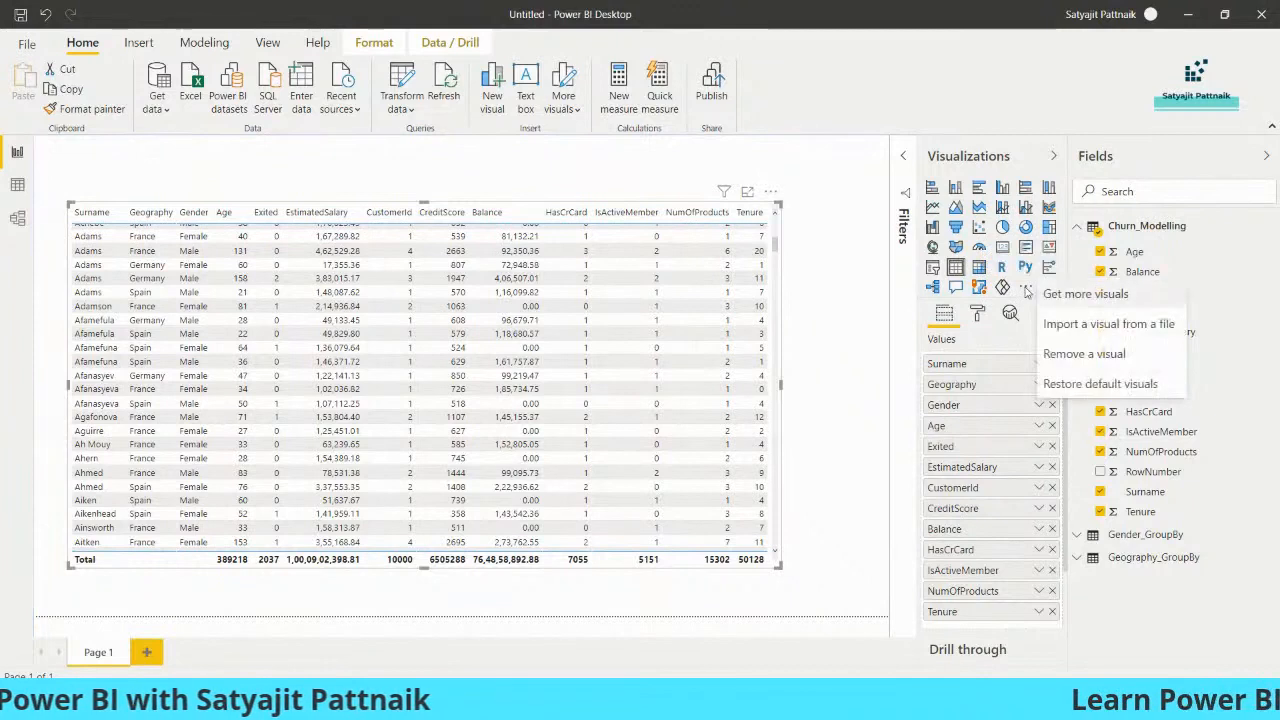
left_click(1076, 299)
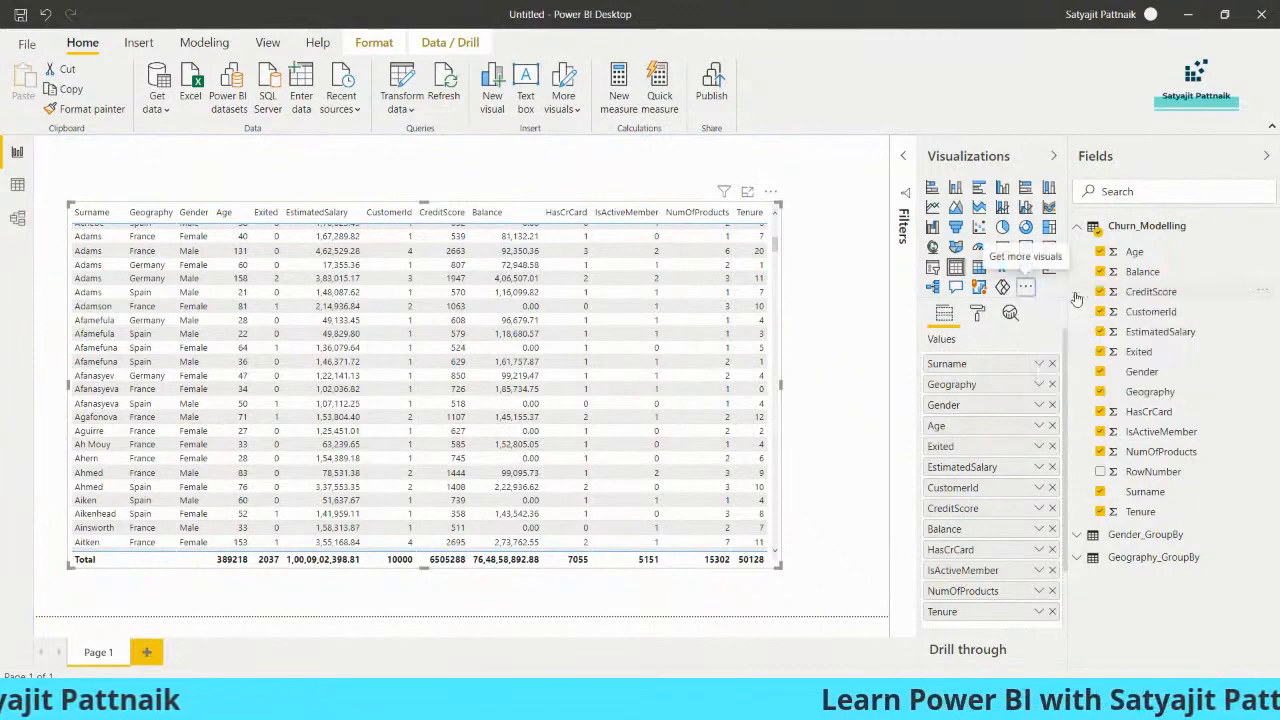
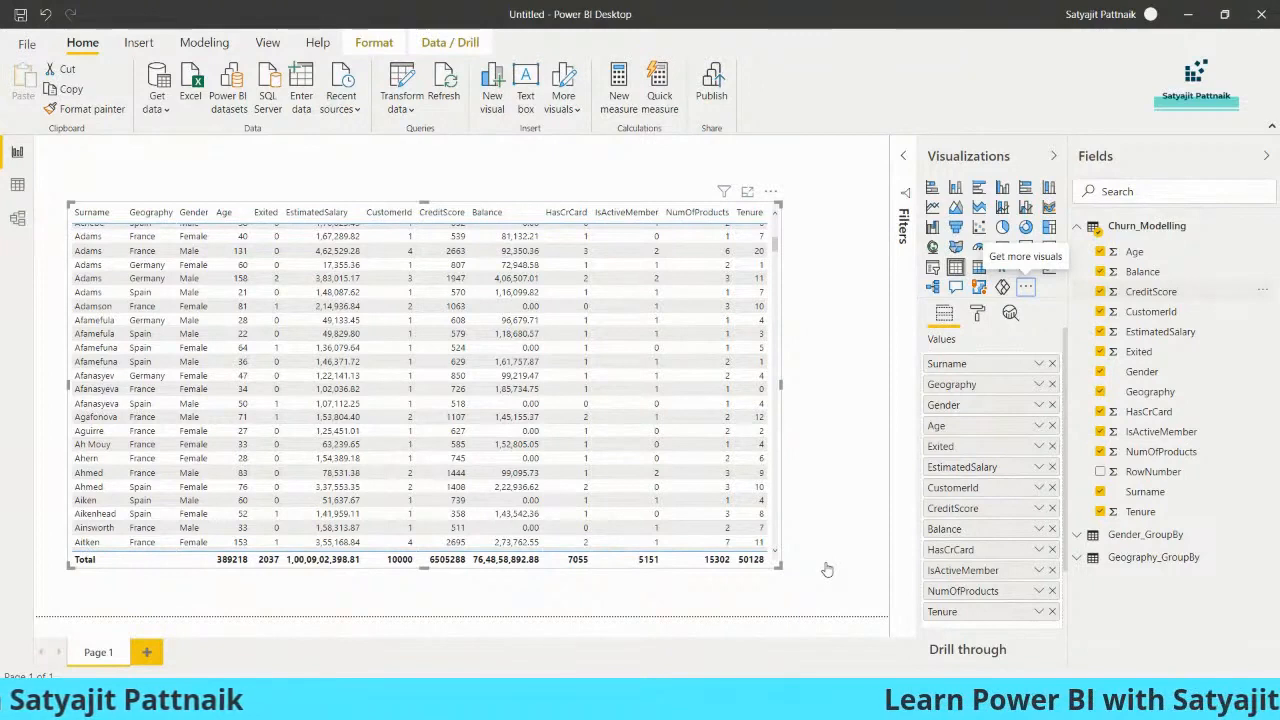
- Open the AppSource marketplace via Get more visuals in the Visualizations pane menu
key("Return")
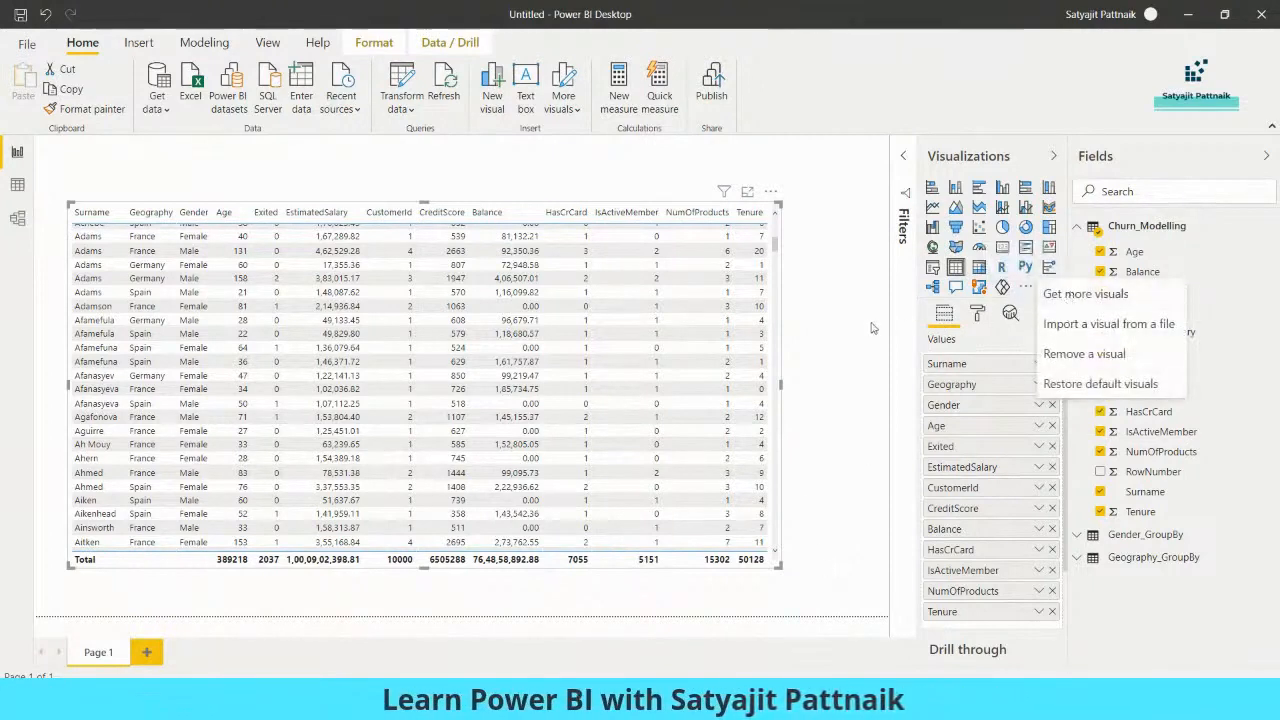
left_click(1040, 293)
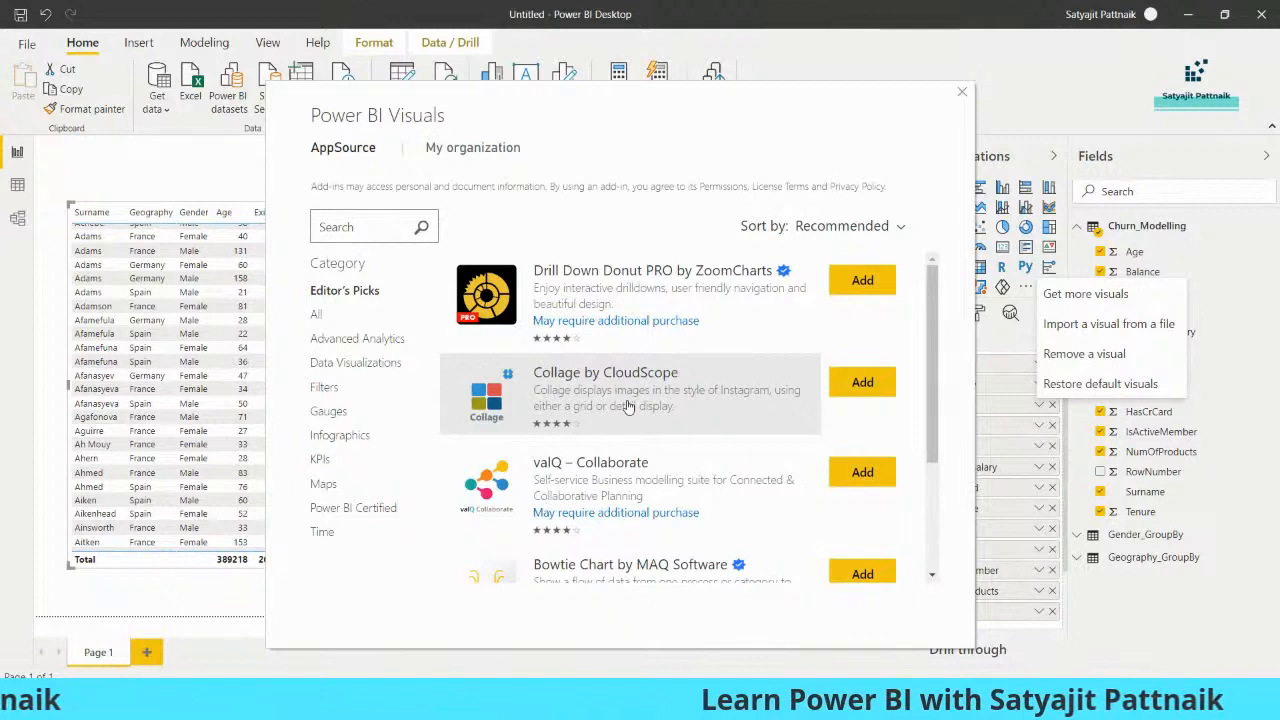
- Import the Word Cloud custom visual from the All category of AppSource
left_click(316, 316)
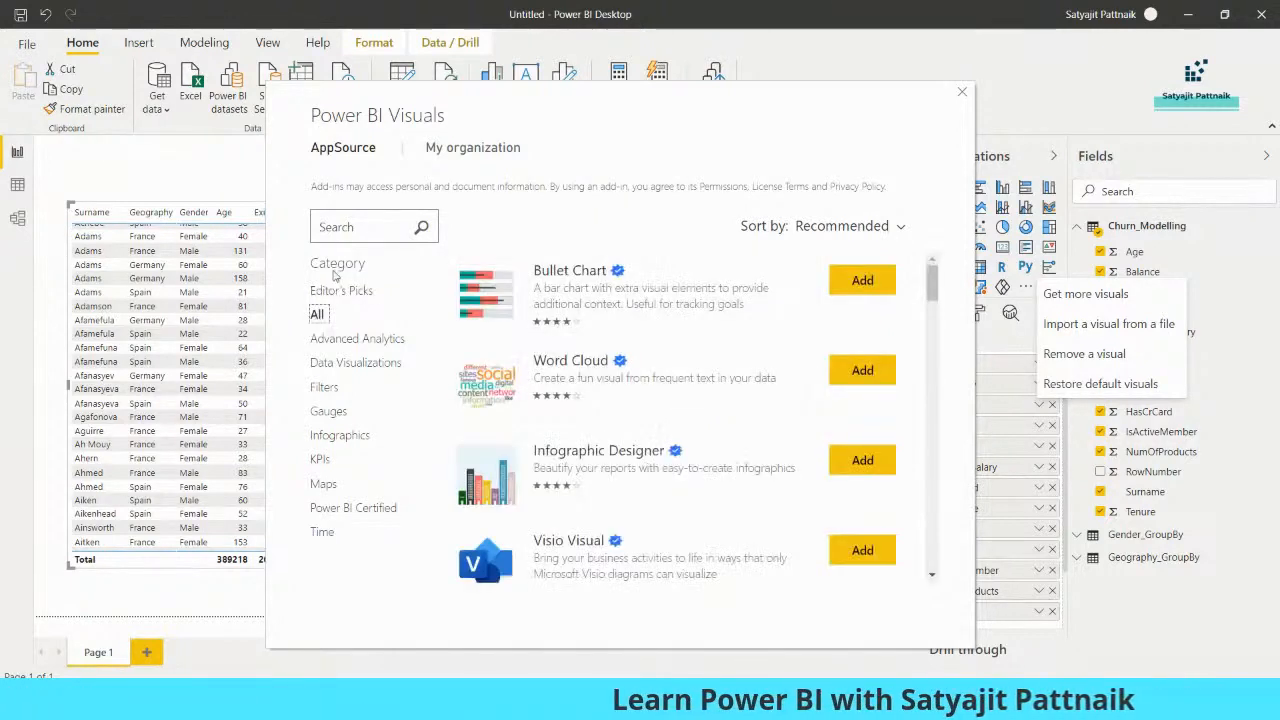
scroll(726, 335, "down", 4)
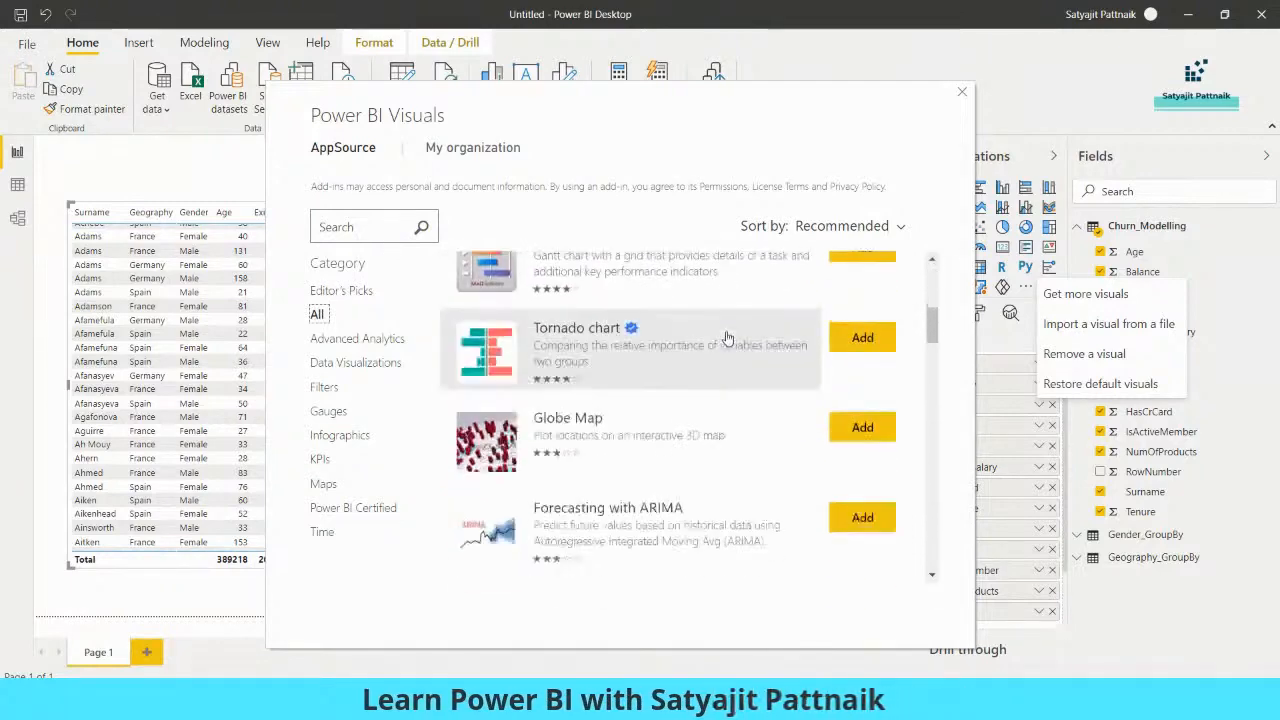
scroll(729, 378, "up", 5)
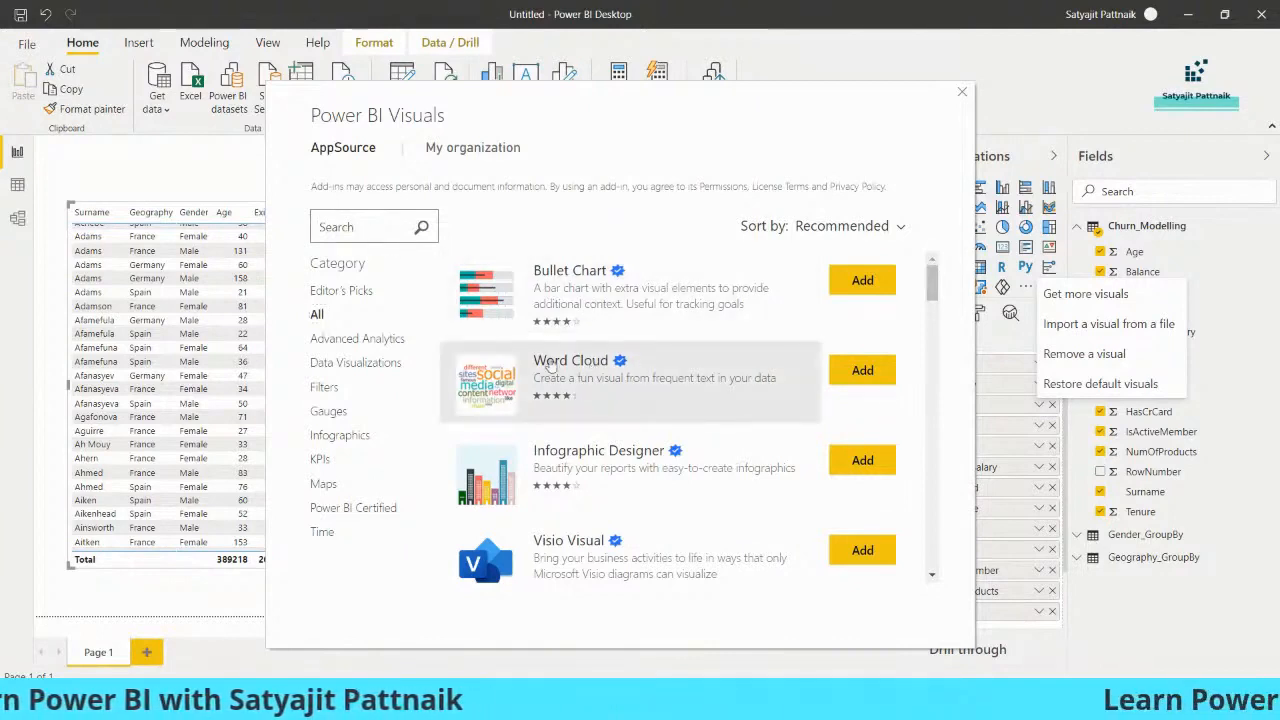
left_click(855, 371)
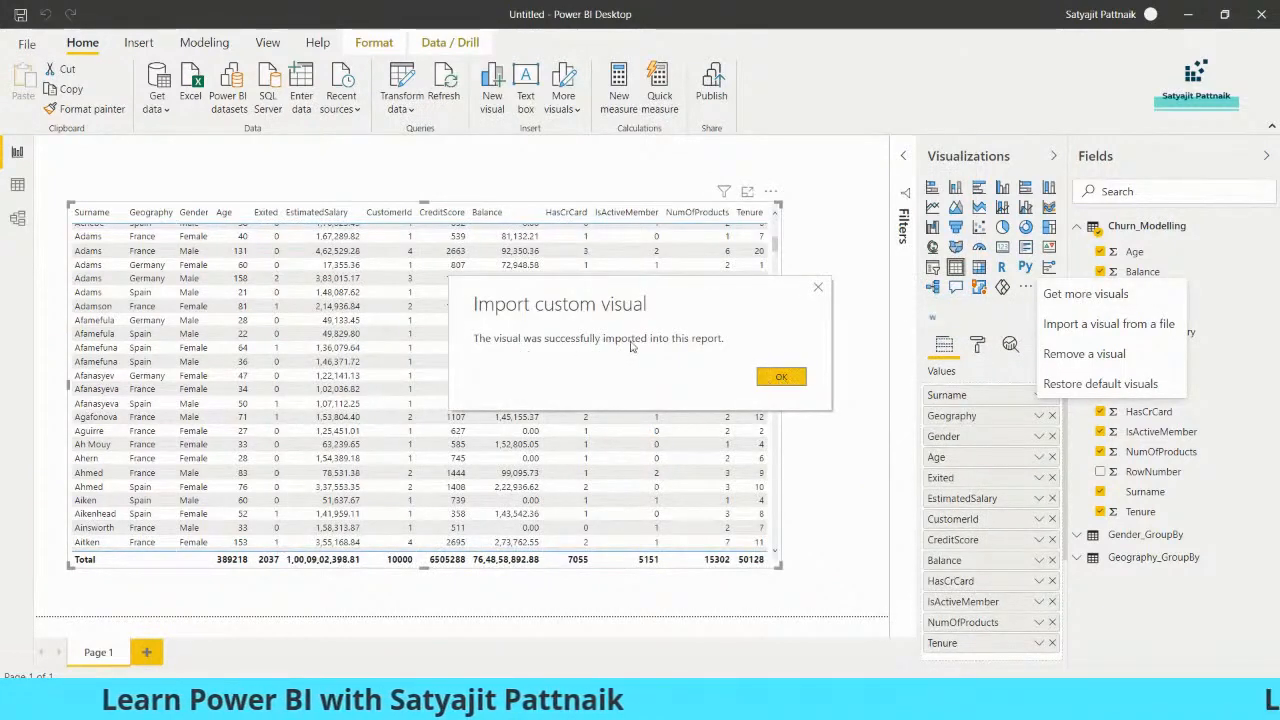
left_click(779, 377)
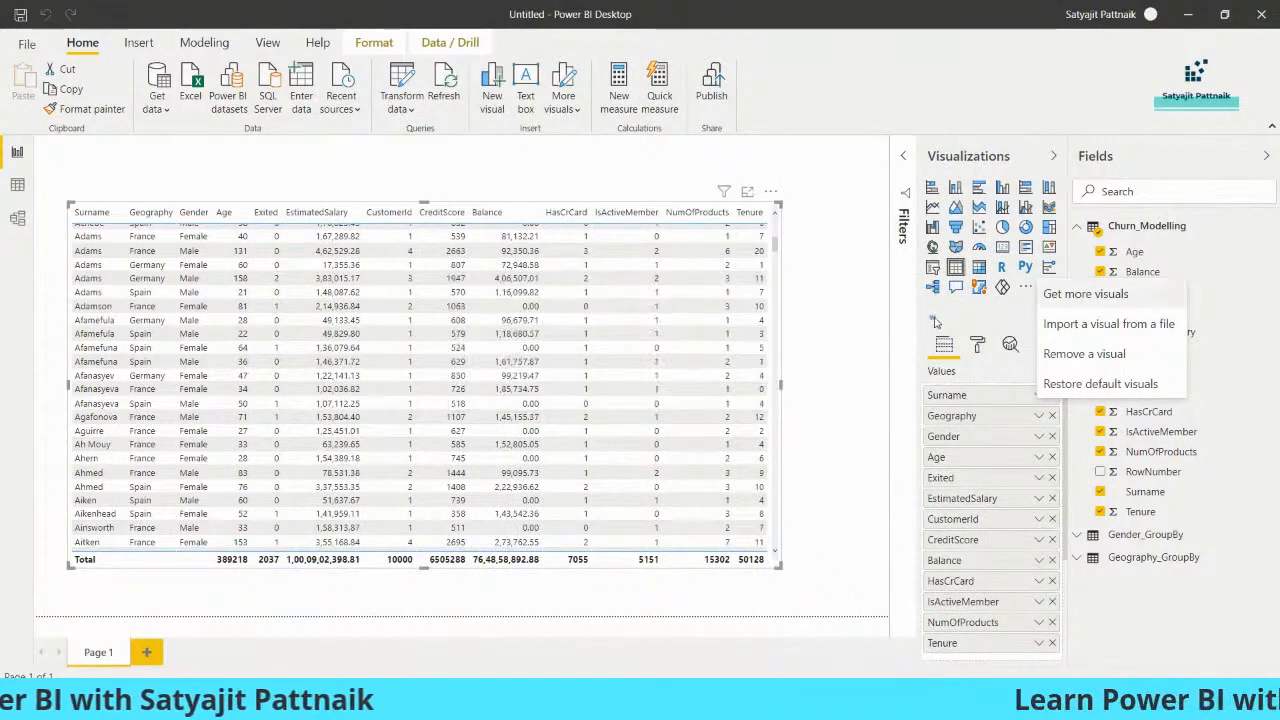
left_click(980, 323)
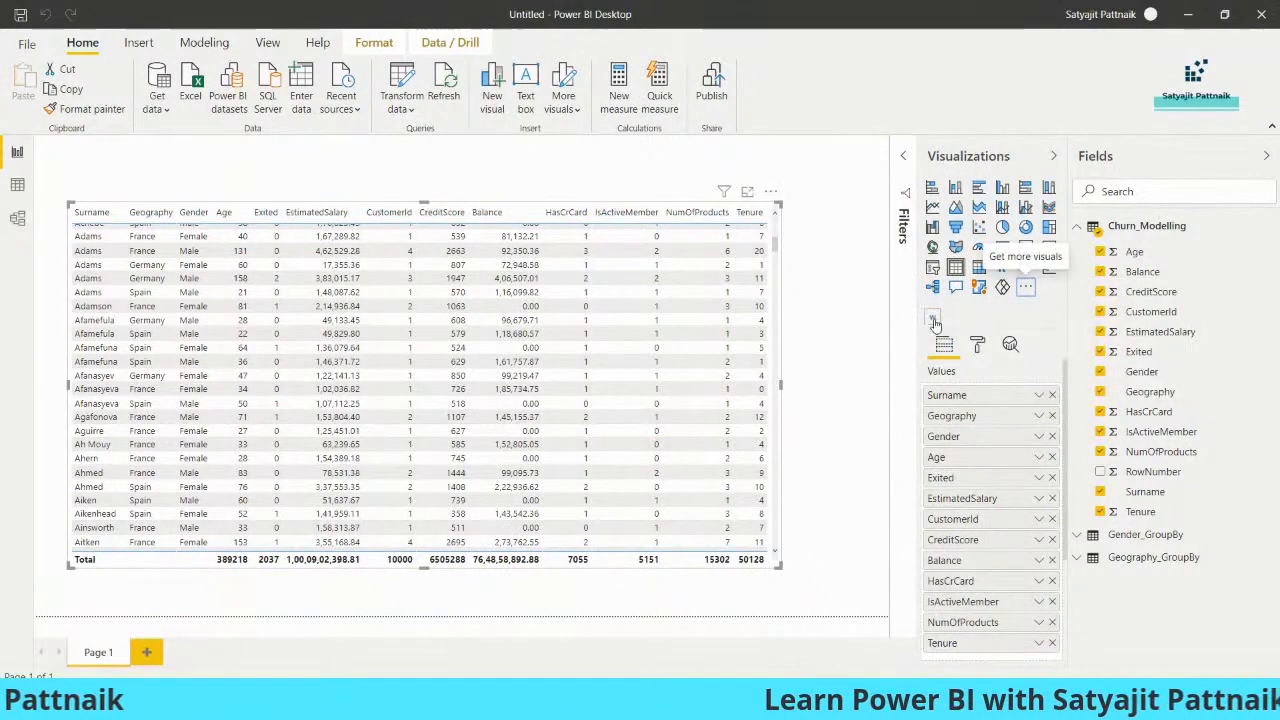
- Pin WordCloud to the visualizations pane and narrow the churn table
right_click(935, 320)
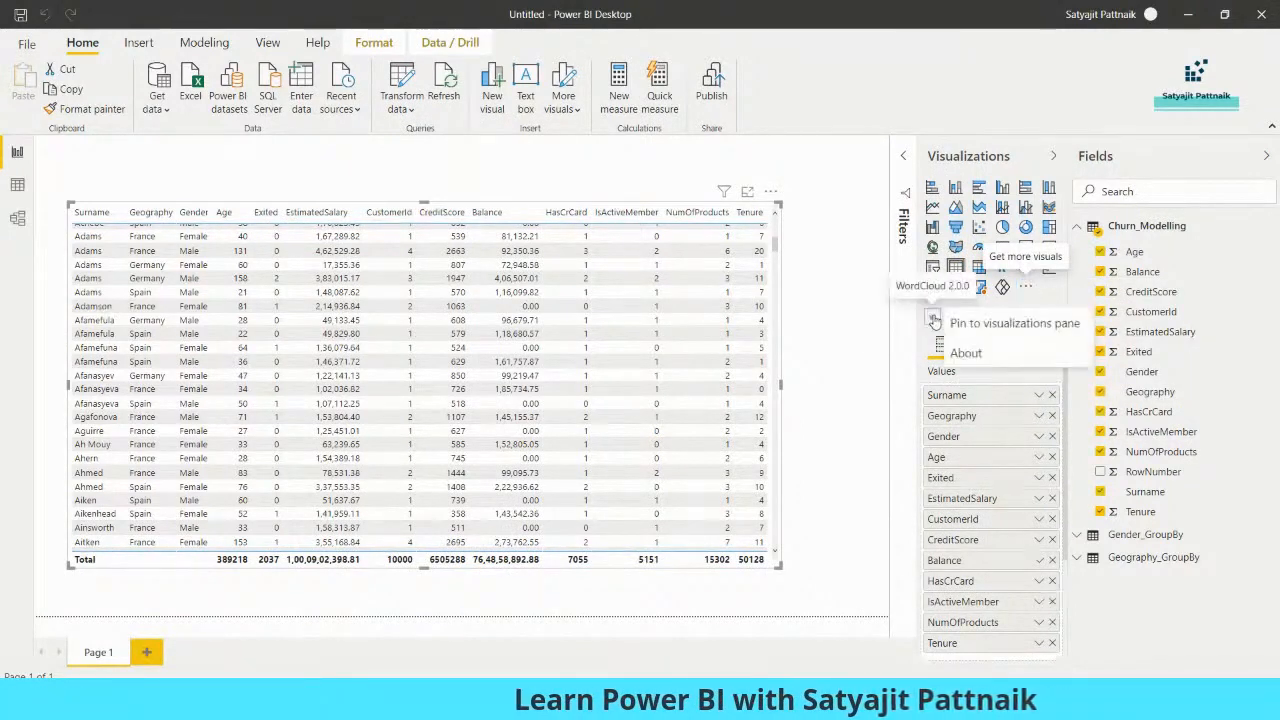
left_click(884, 328)
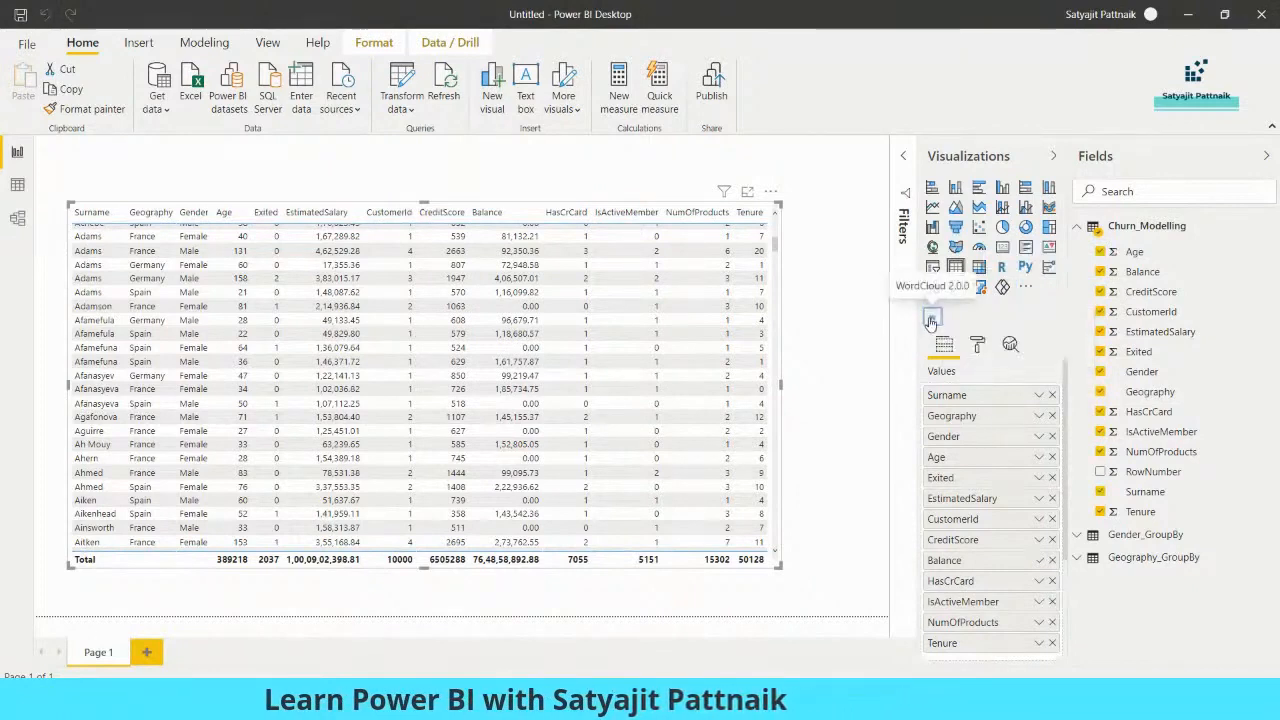
right_click(931, 320)
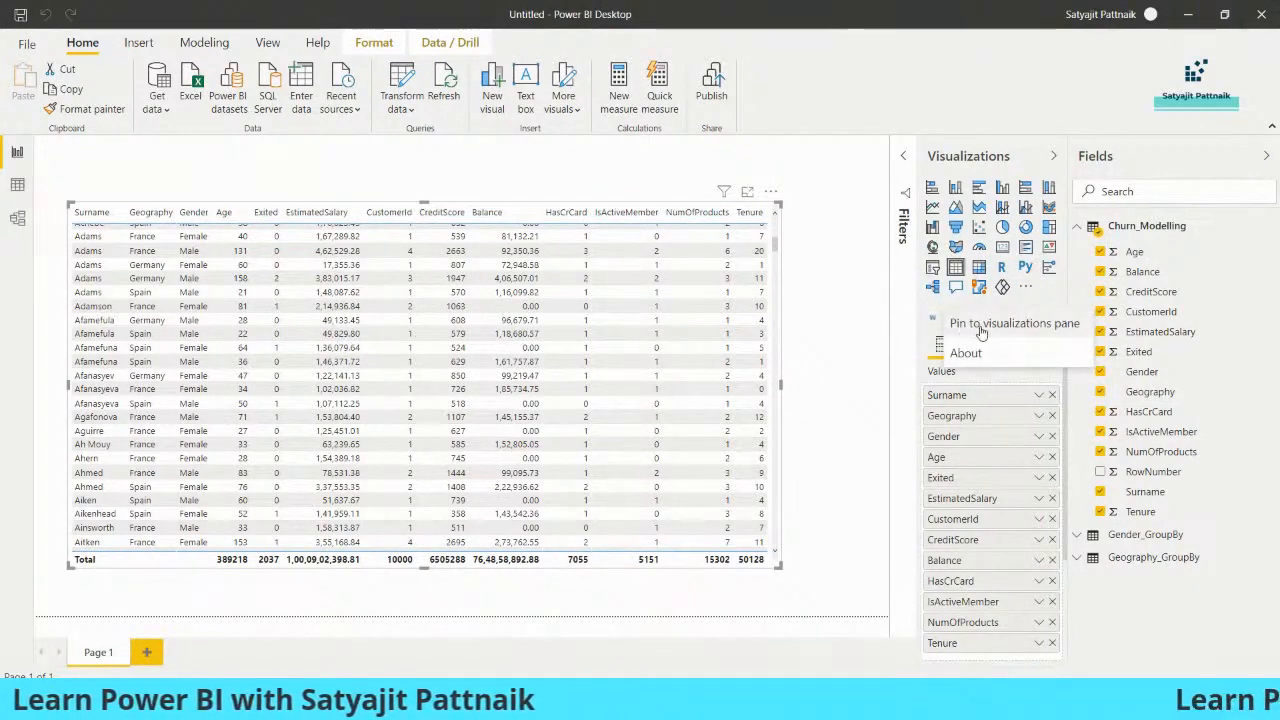
left_click(1037, 335)
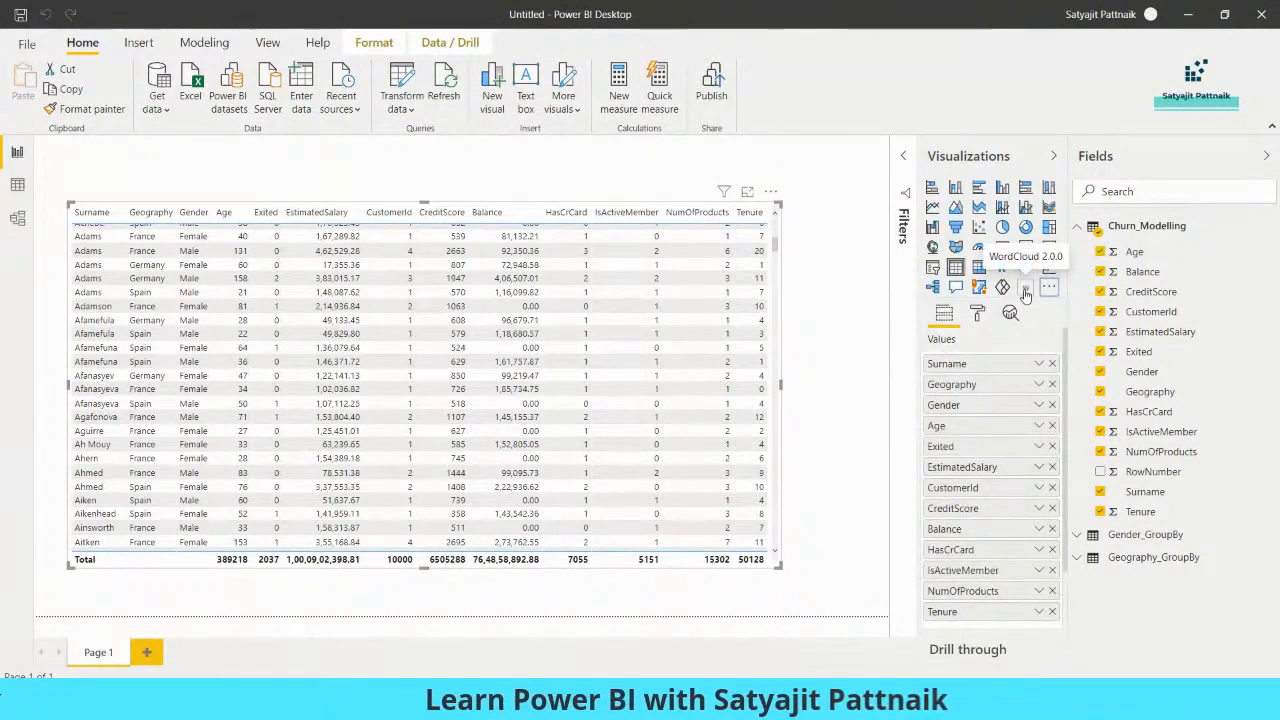
left_click_drag(779, 204, 582, 235)
left_click(667, 257)
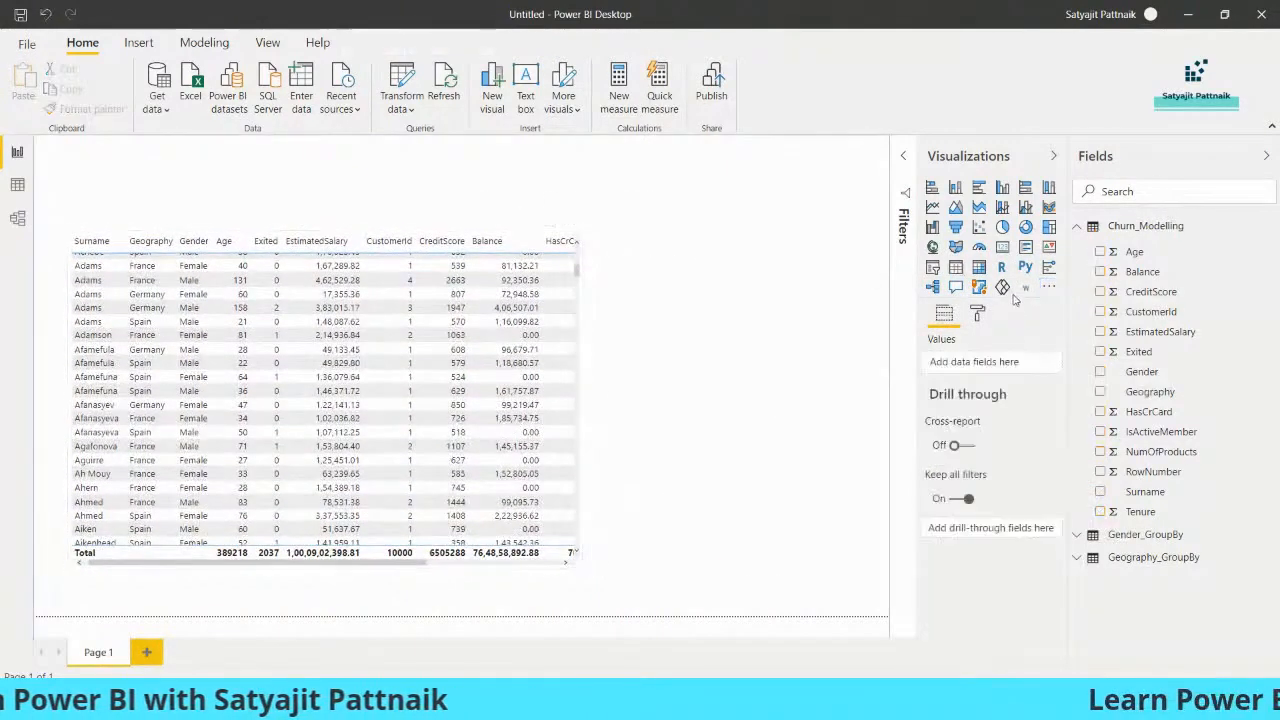
left_click(1025, 287)
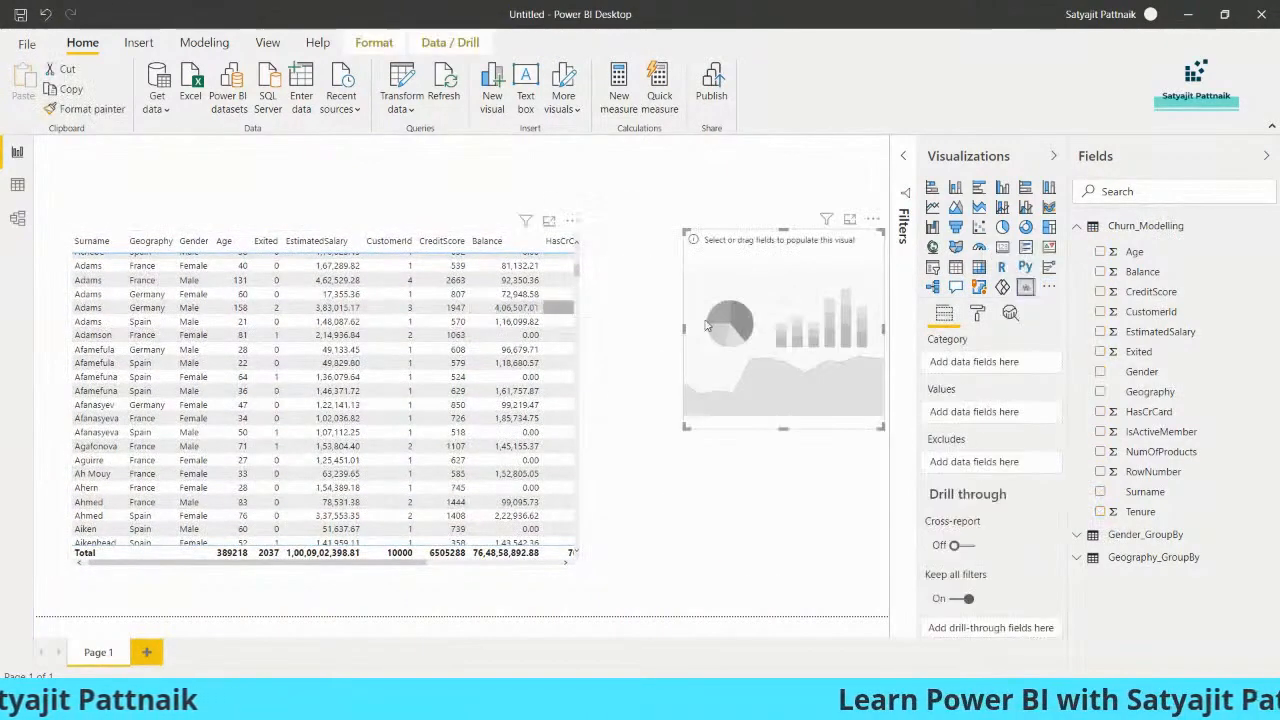
left_click_drag(764, 347, 729, 333)
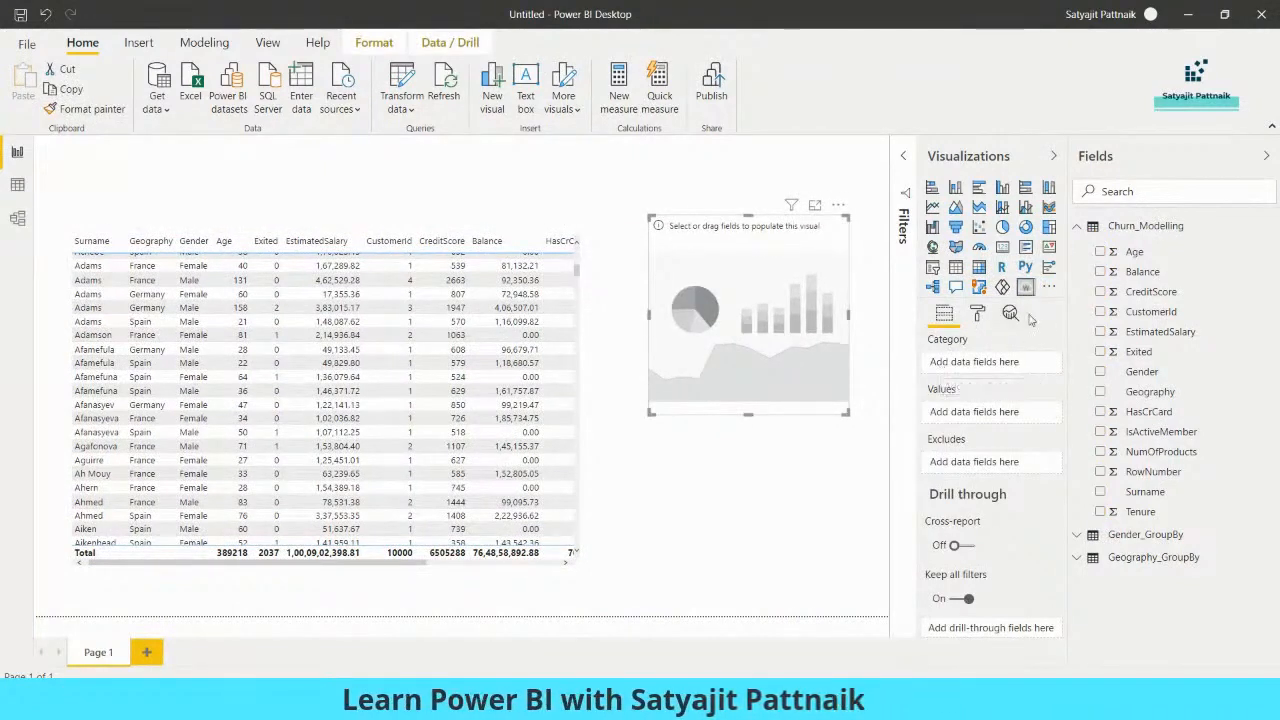
left_click(979, 314)
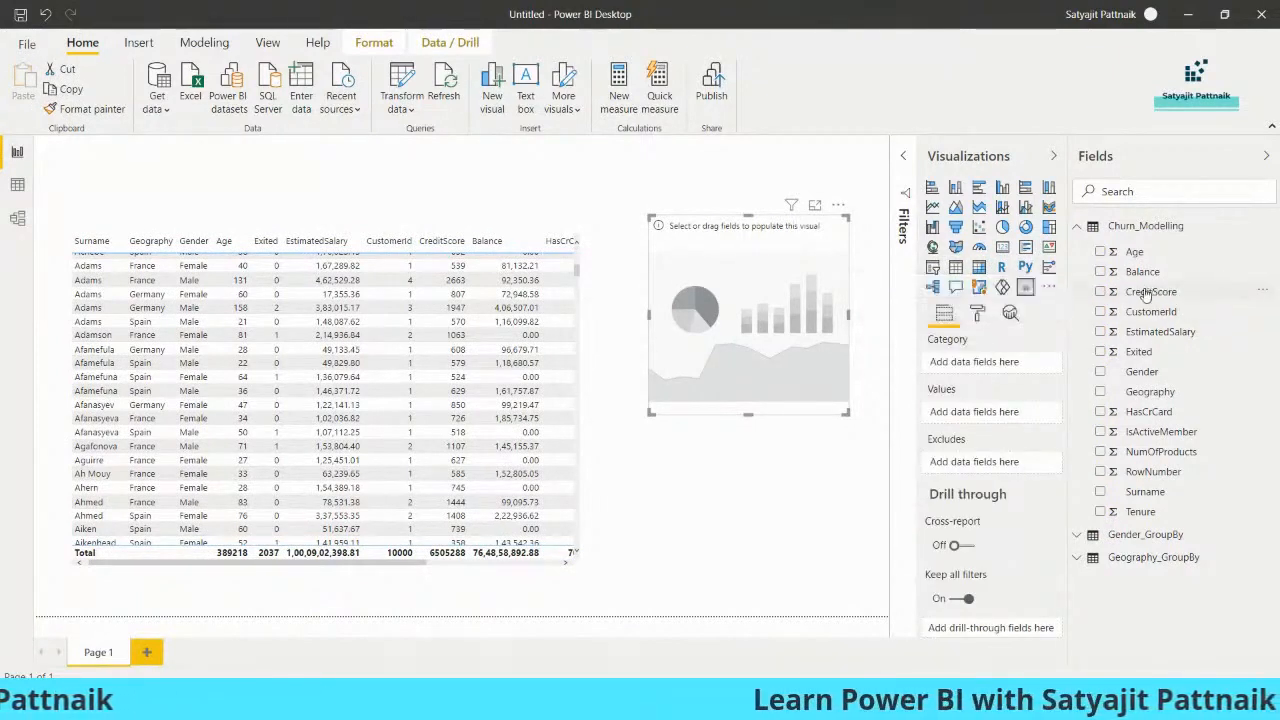
left_click_drag(1018, 377, 808, 360)
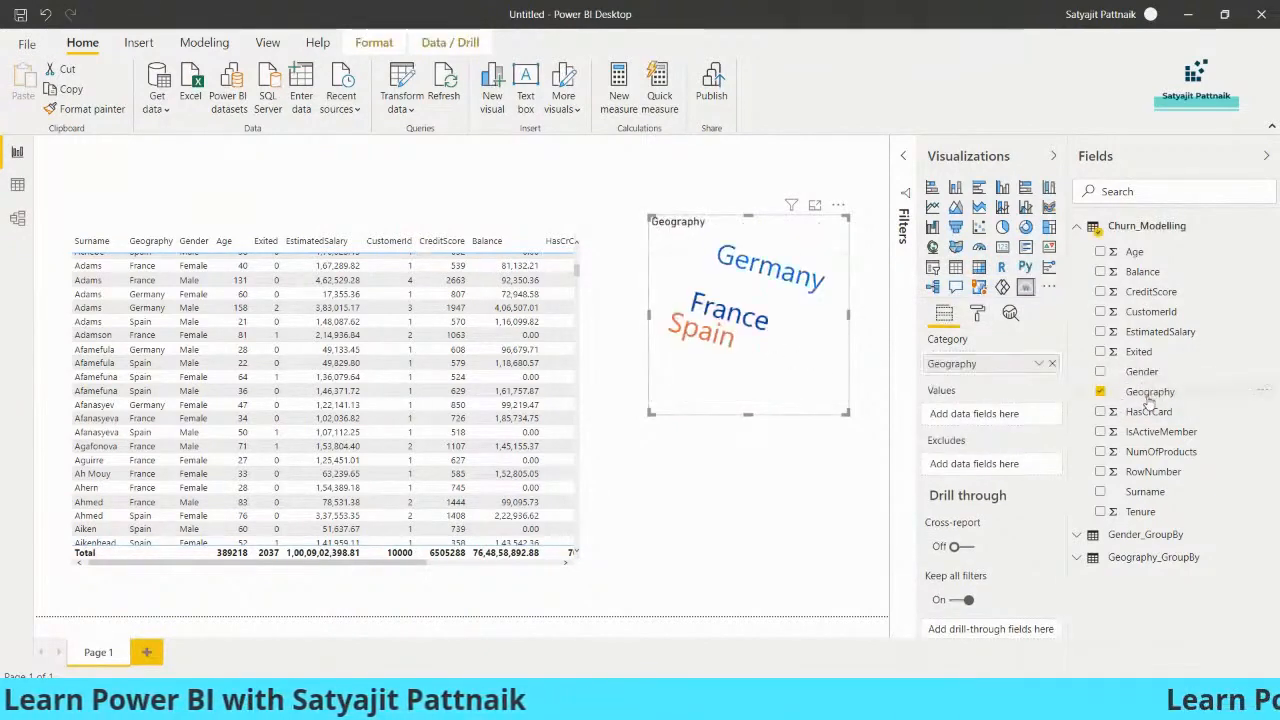
left_click_drag(1074, 393, 990, 415)
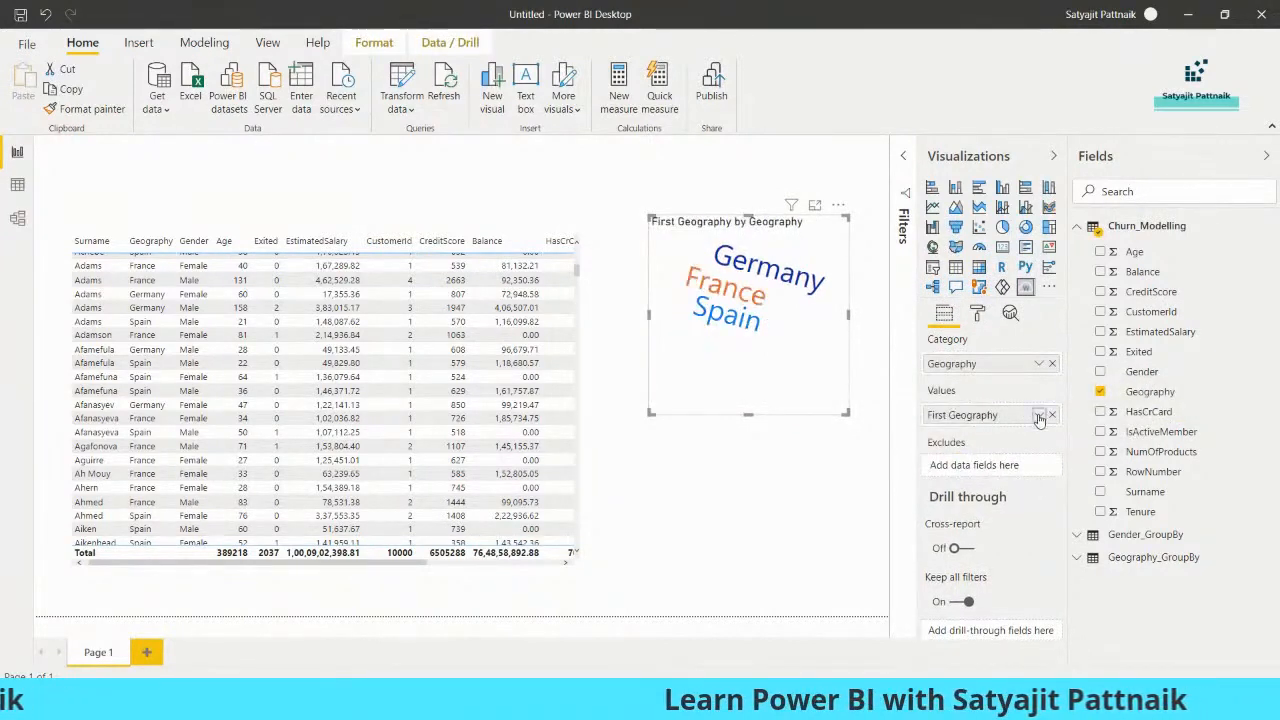
left_click(1039, 416)
left_click(1067, 553)
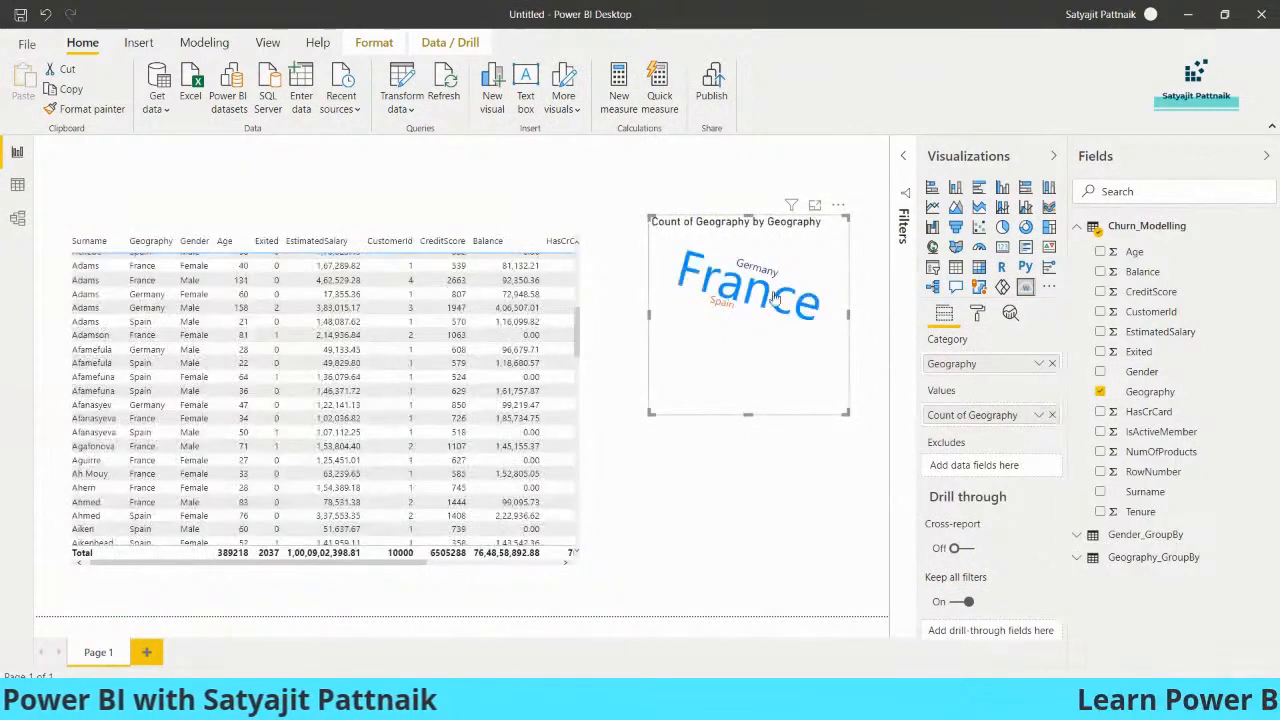
mouse_move(738, 305)
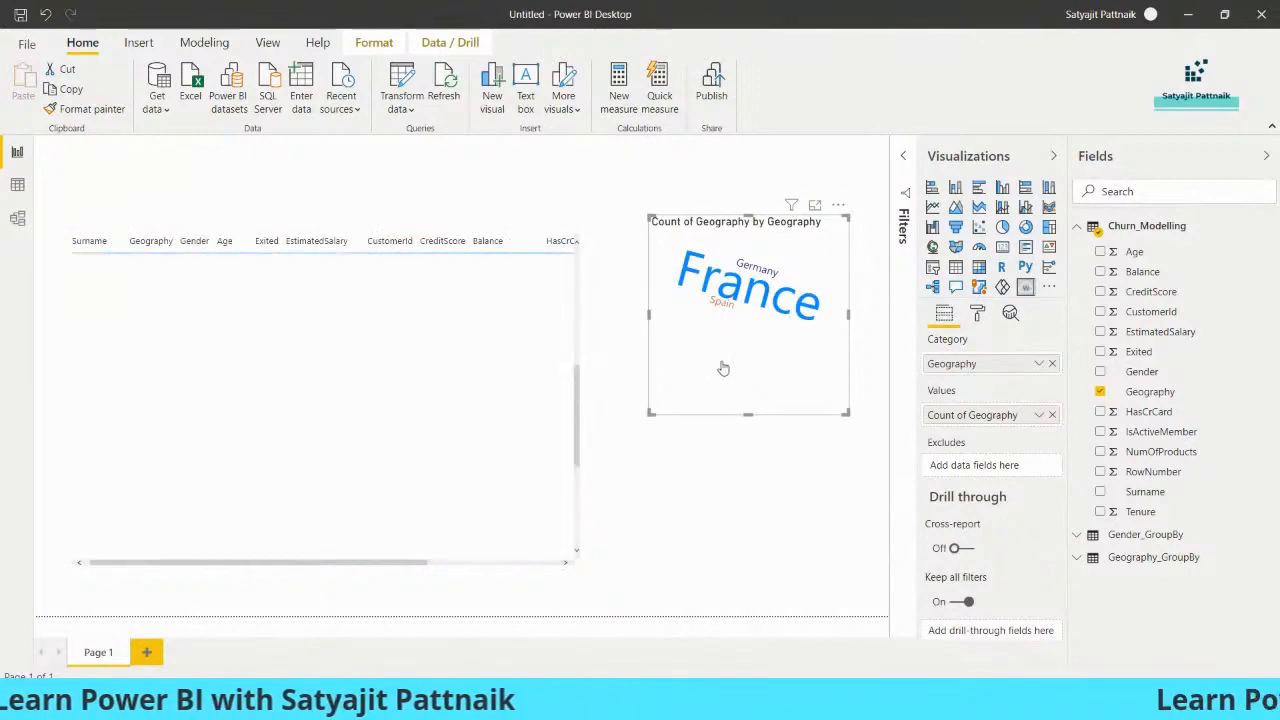
left_click(838, 204)
left_click(875, 263)
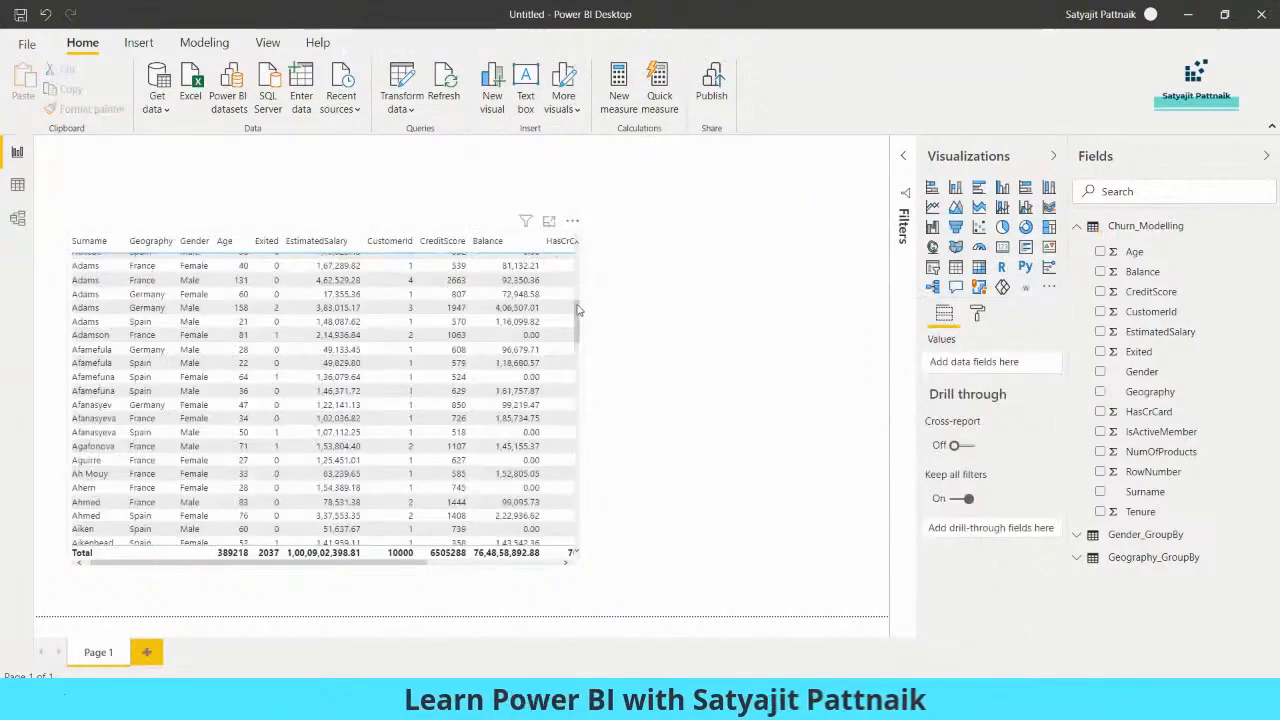
- Resize and reposition the churn table so its columns fit neatly on the page
left_click(577, 308)
left_click_drag(687, 237, 780, 233)
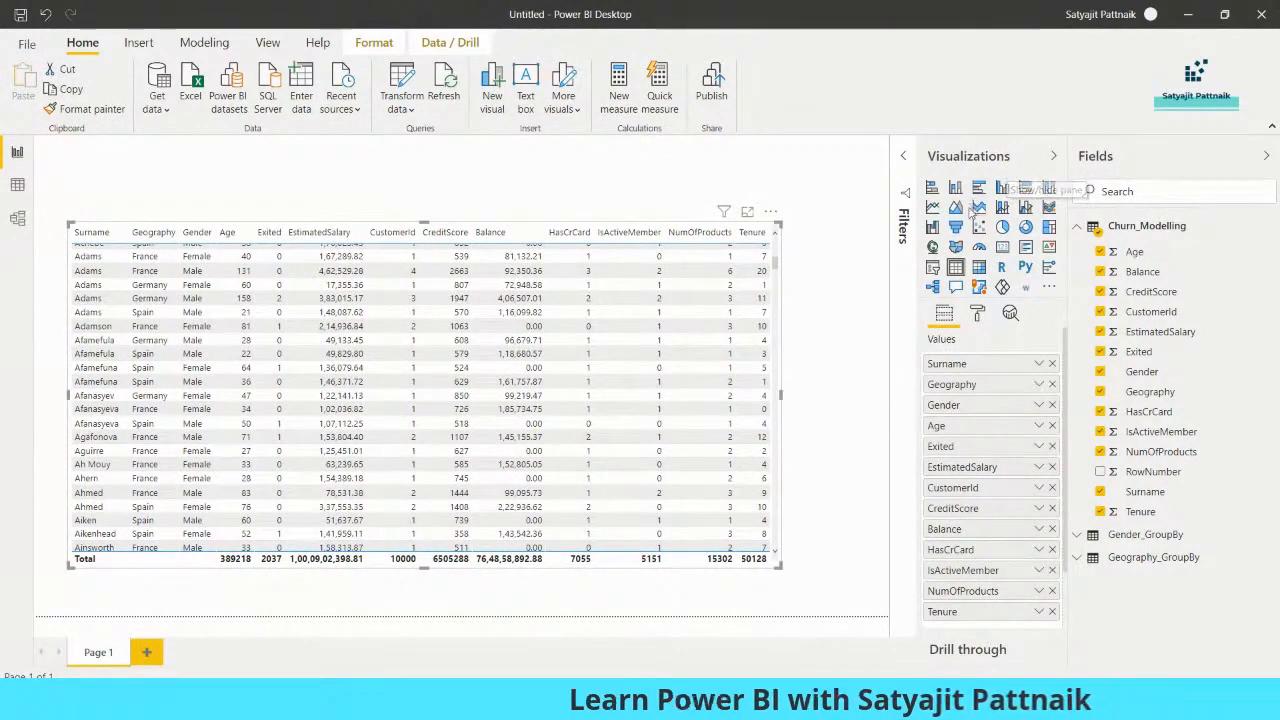
left_click_drag(440, 308, 467, 306)
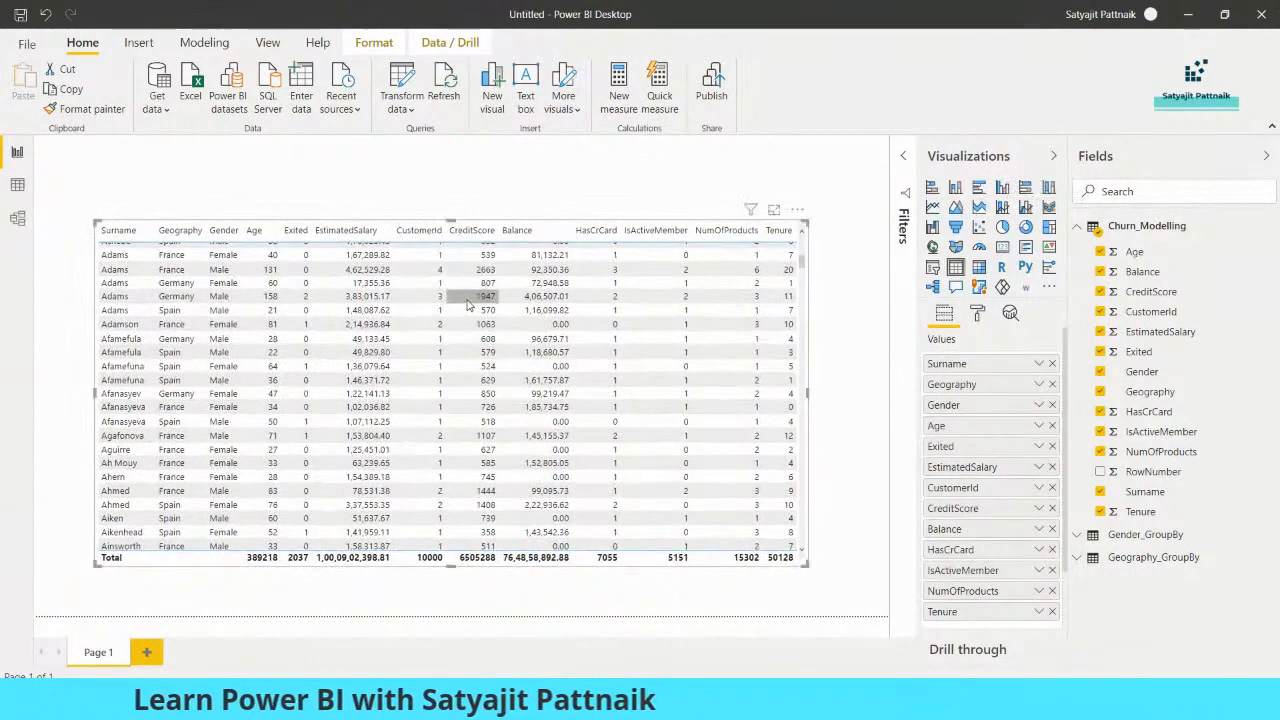
left_click(505, 200)
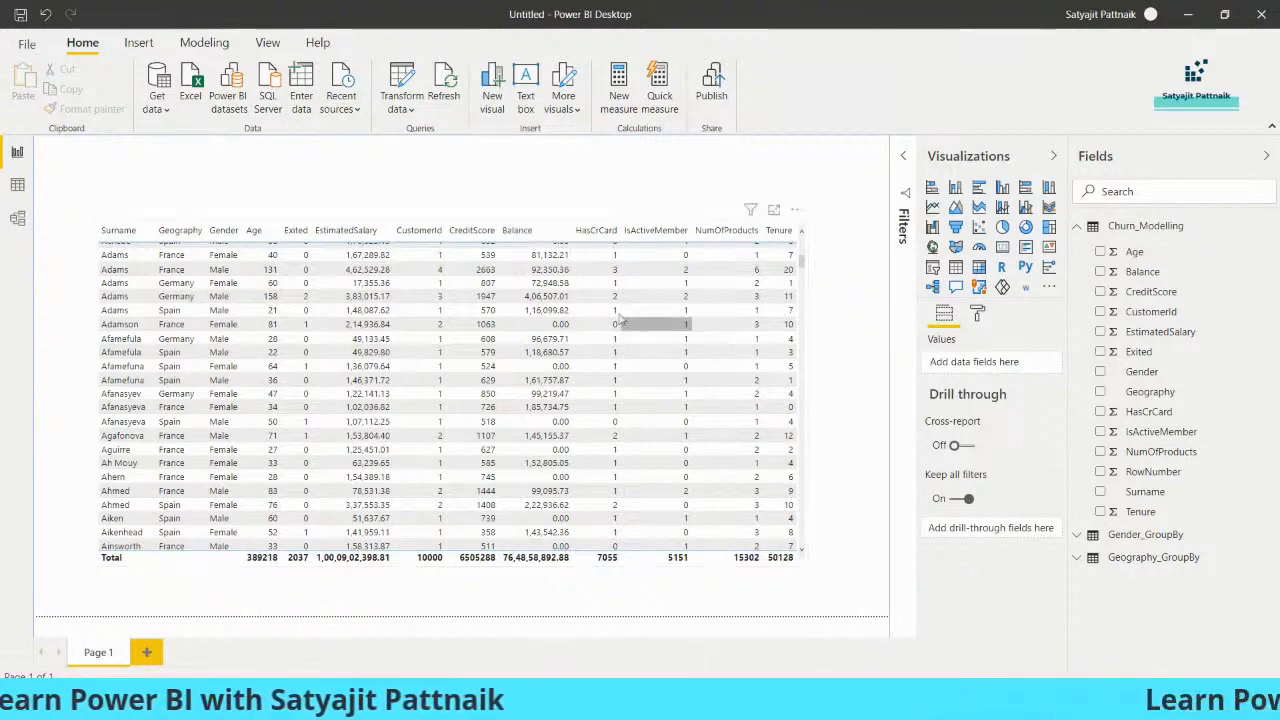
left_click_drag(677, 322, 617, 289)
left_click_drag(746, 189, 647, 228)
left_click_drag(547, 300, 582, 297)
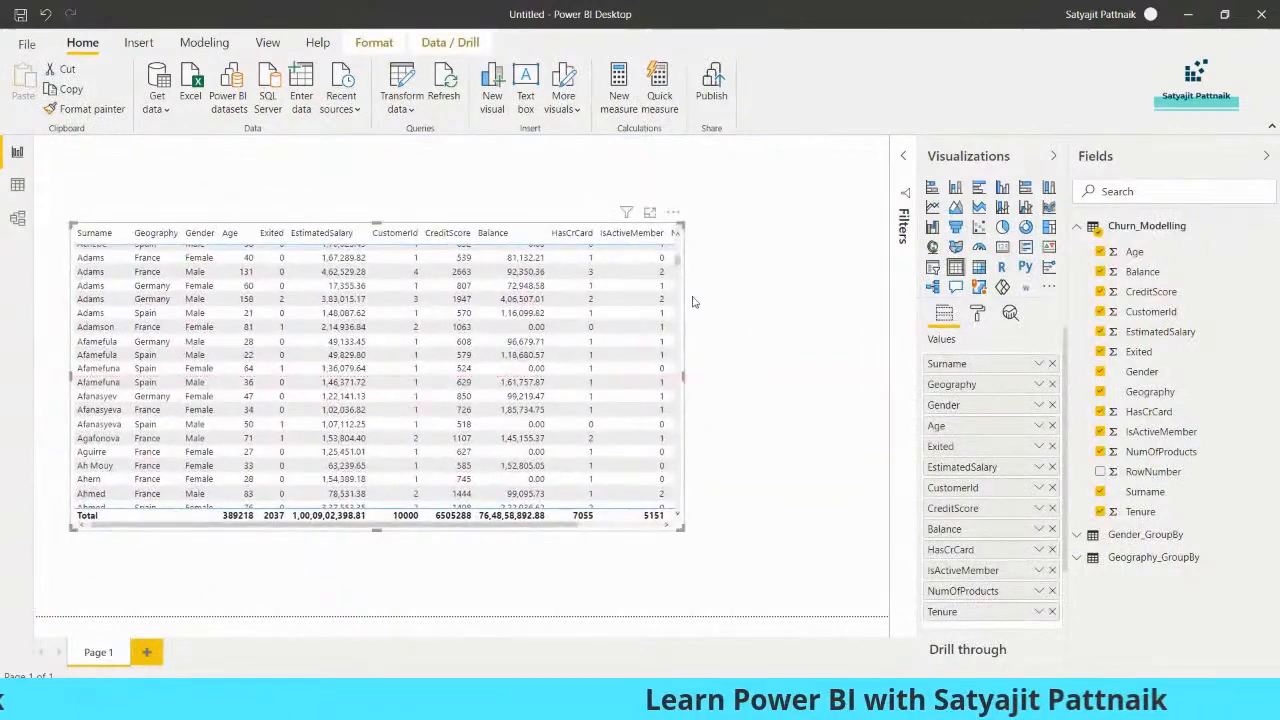
left_click(757, 296)
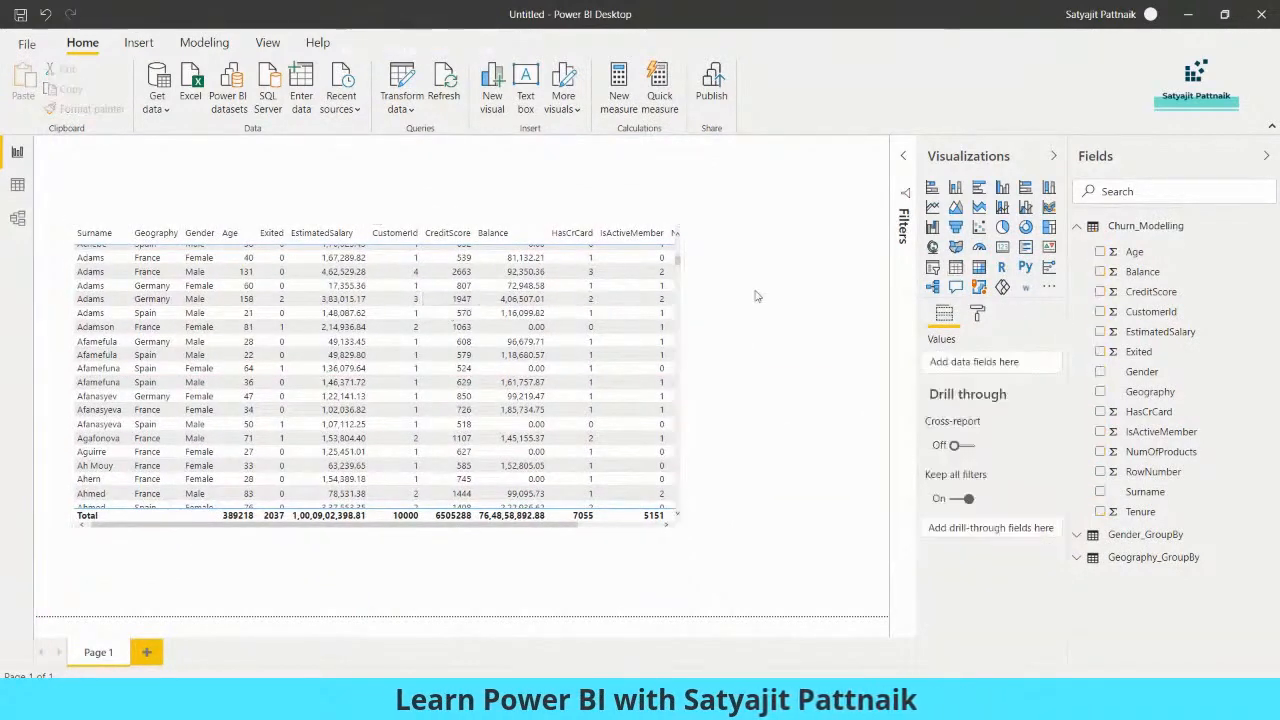
- Add an empty pie chart and size it to sit beside the table
left_click(934, 248)
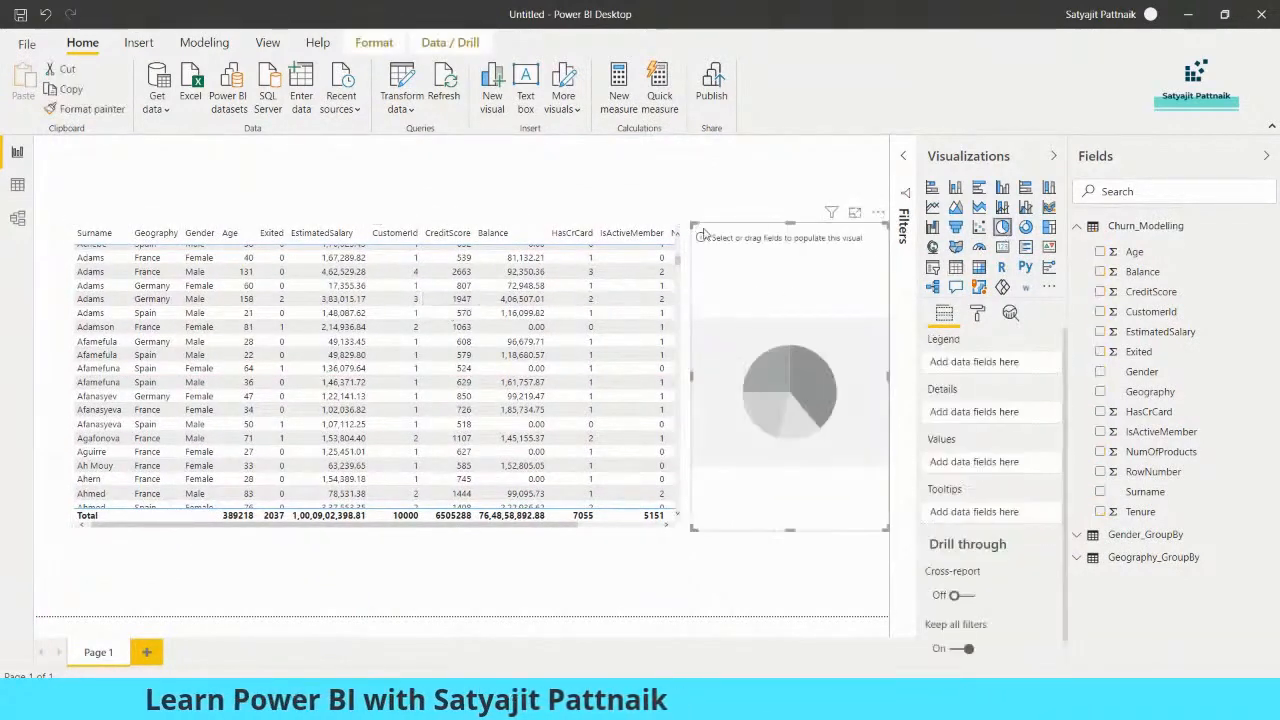
left_click_drag(693, 220, 736, 380)
left_click_drag(801, 443, 764, 283)
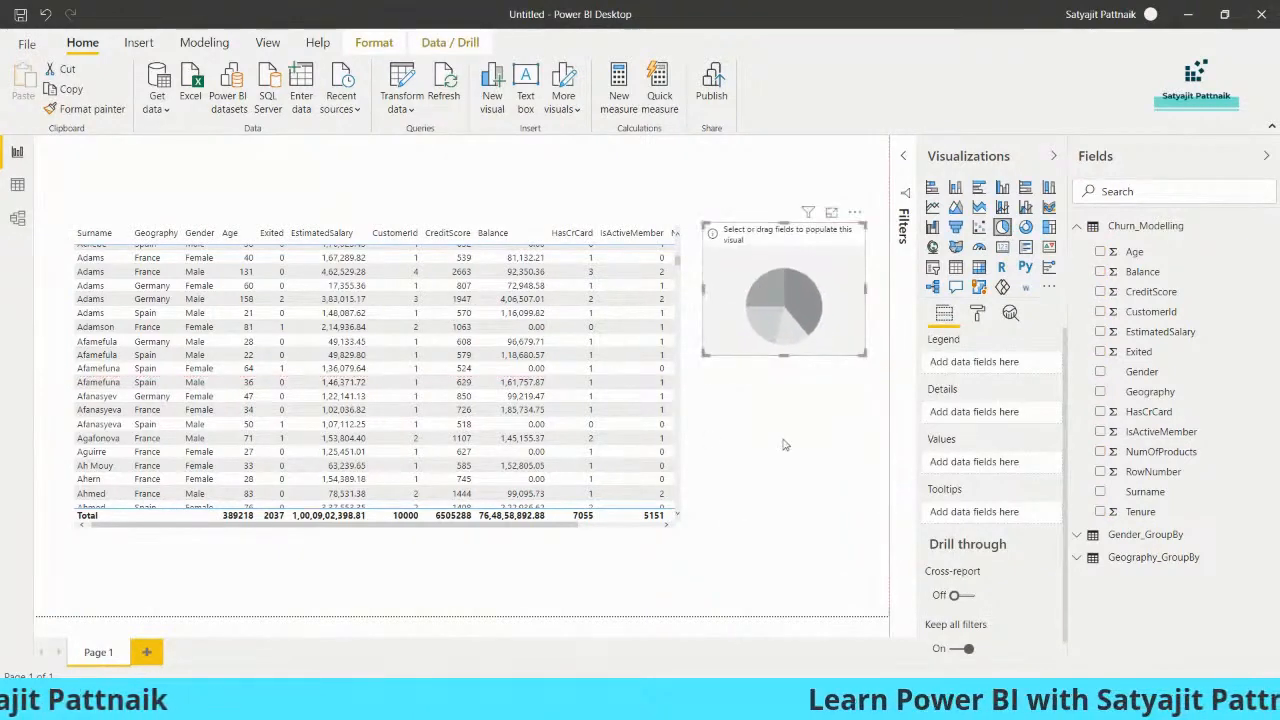
left_click(733, 517)
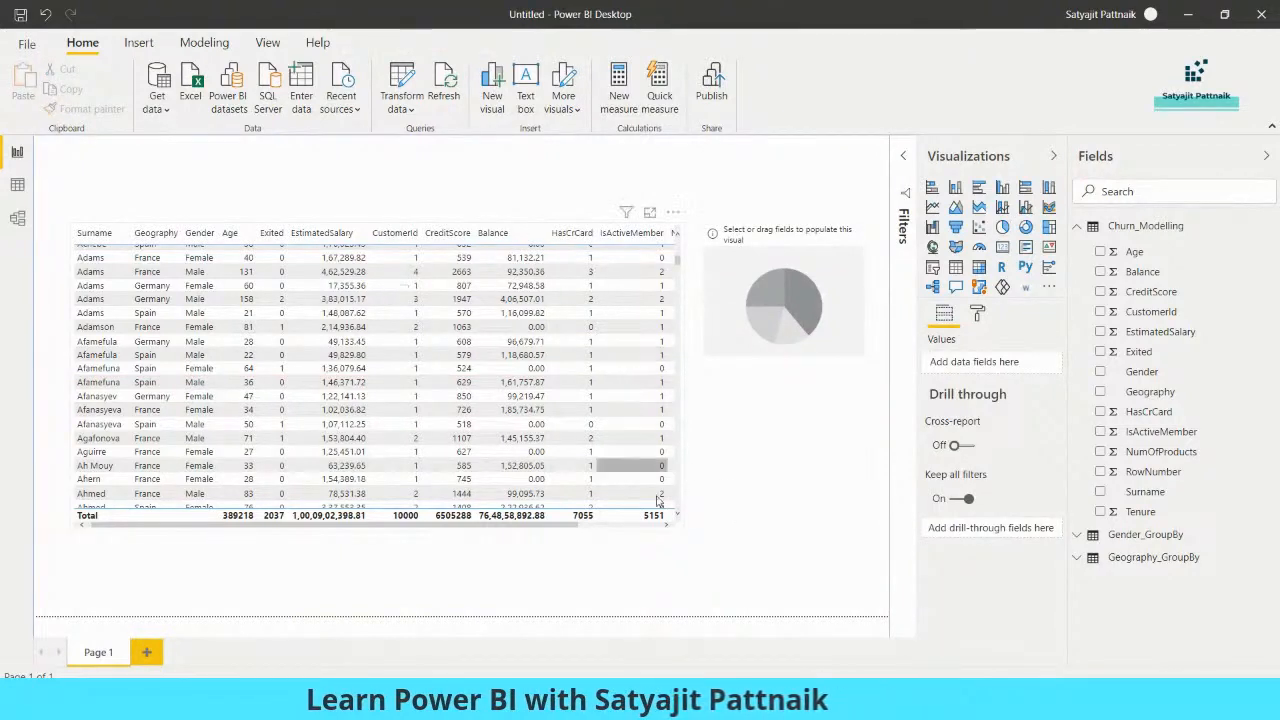
left_click(676, 520)
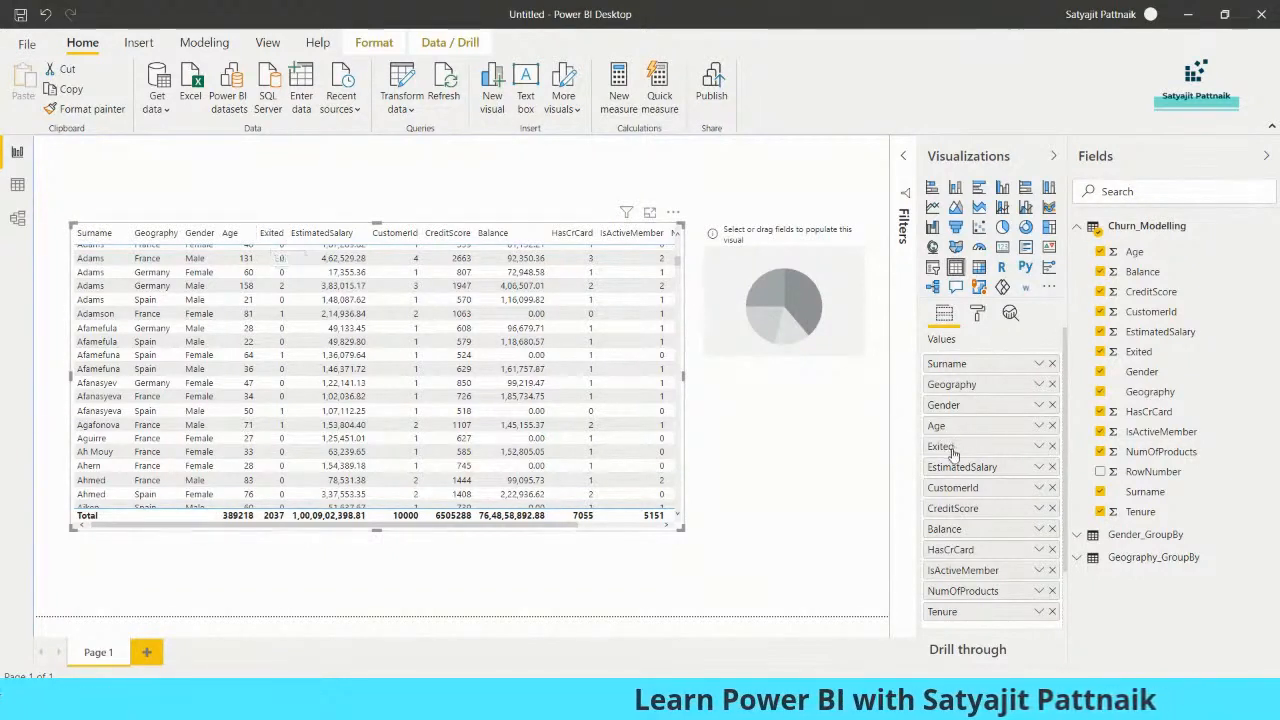
- Move Exited to the last column and enlarge the table to show NumOfProducts and Tenure
left_click_drag(957, 598, 948, 630)
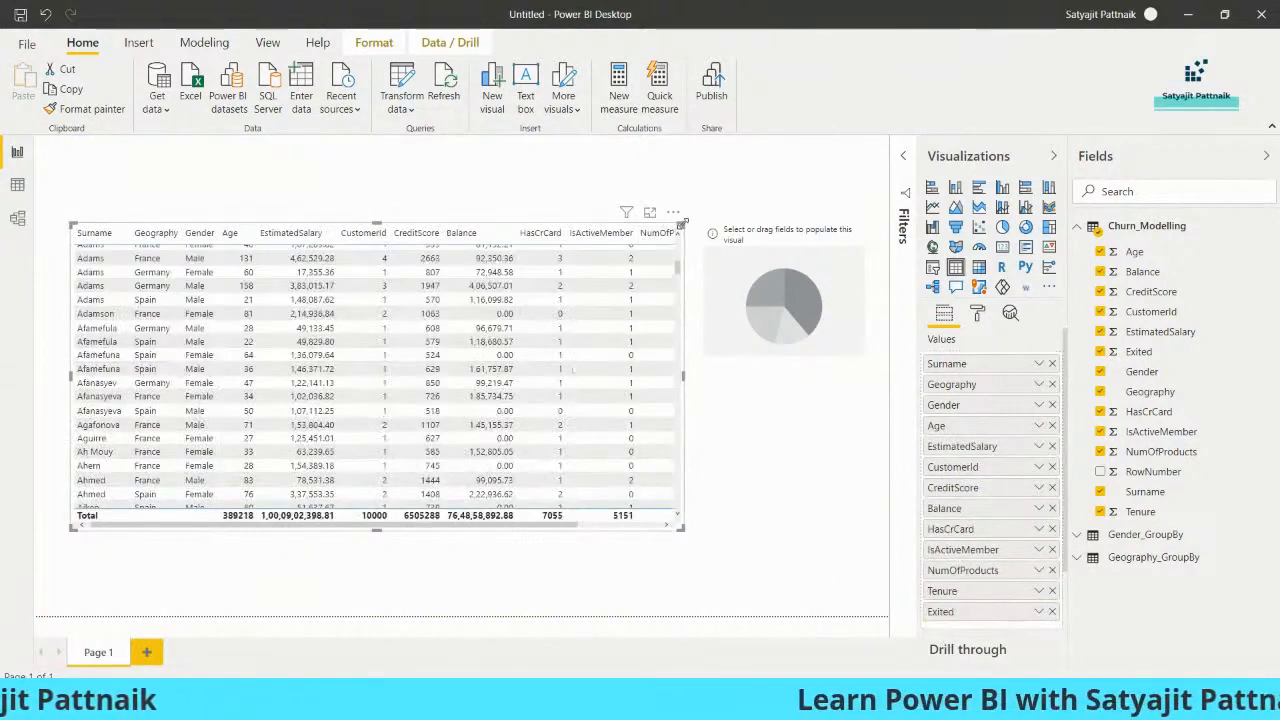
left_click_drag(683, 222, 712, 202)
left_click_drag(576, 347, 563, 342)
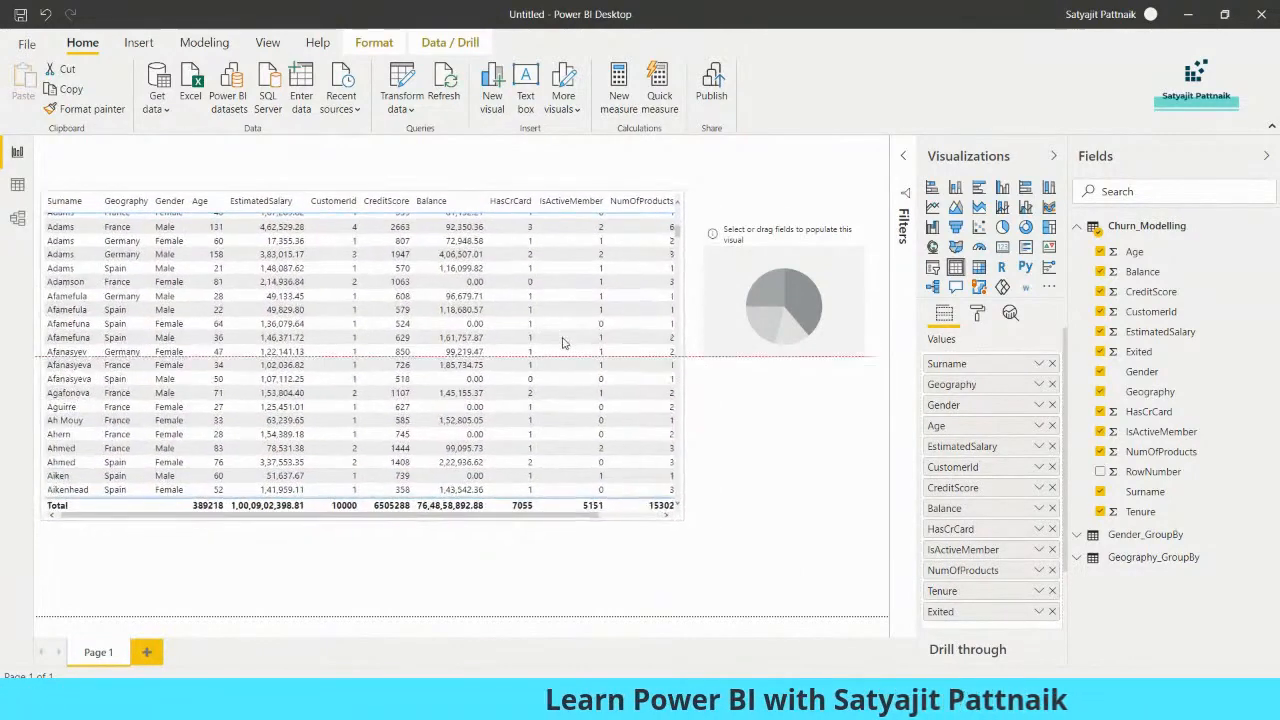
left_click_drag(679, 518, 709, 520)
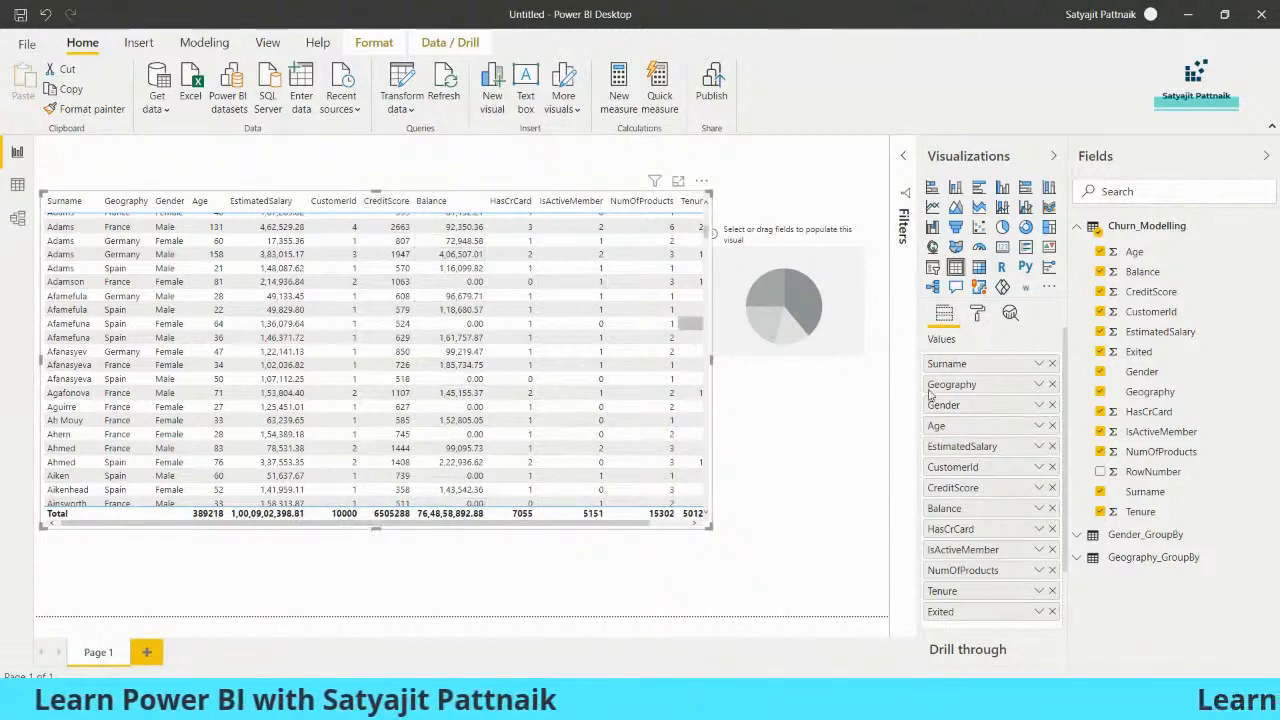
- Set CreditScore and Age to Don't summarize
left_click(1039, 488)
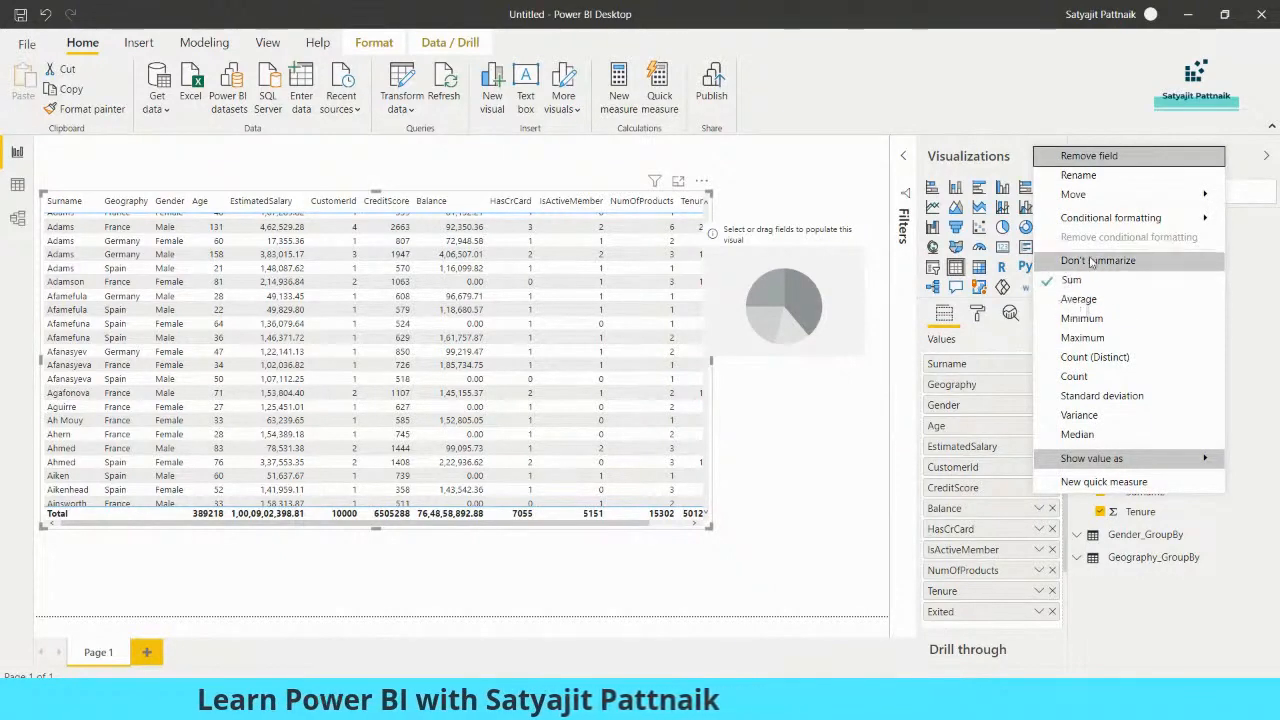
left_click(1093, 262)
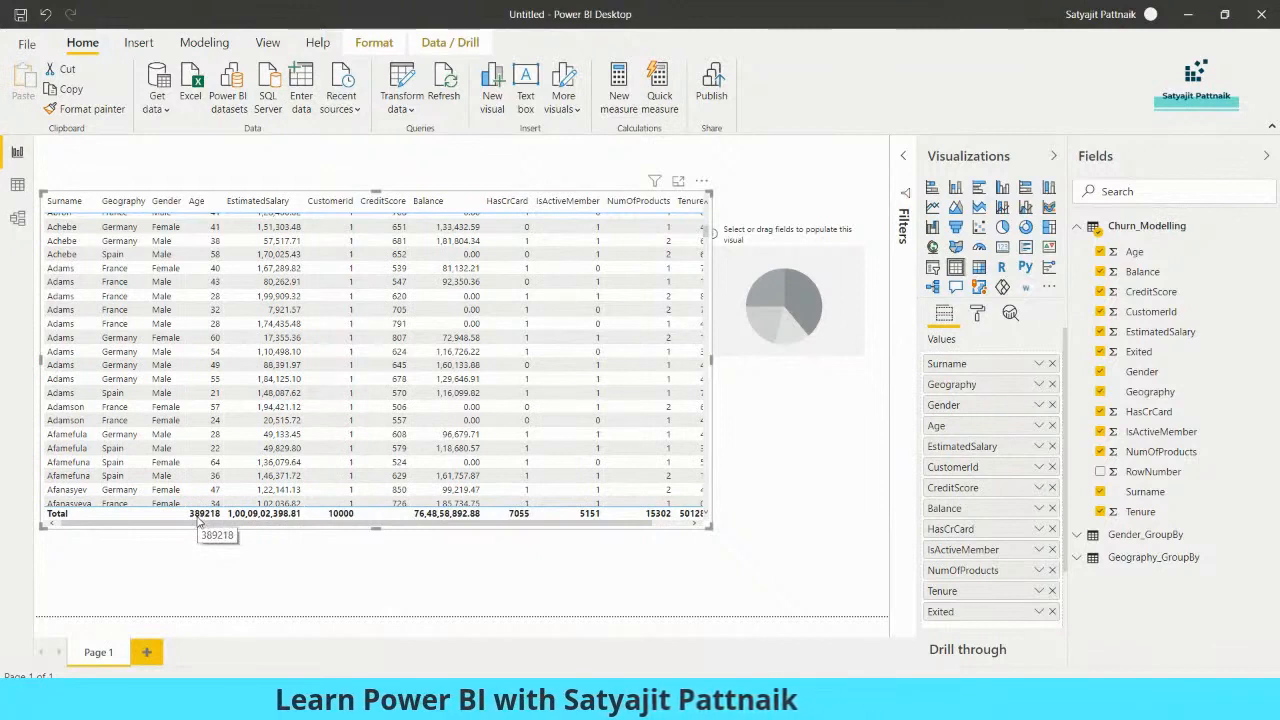
left_click(1039, 426)
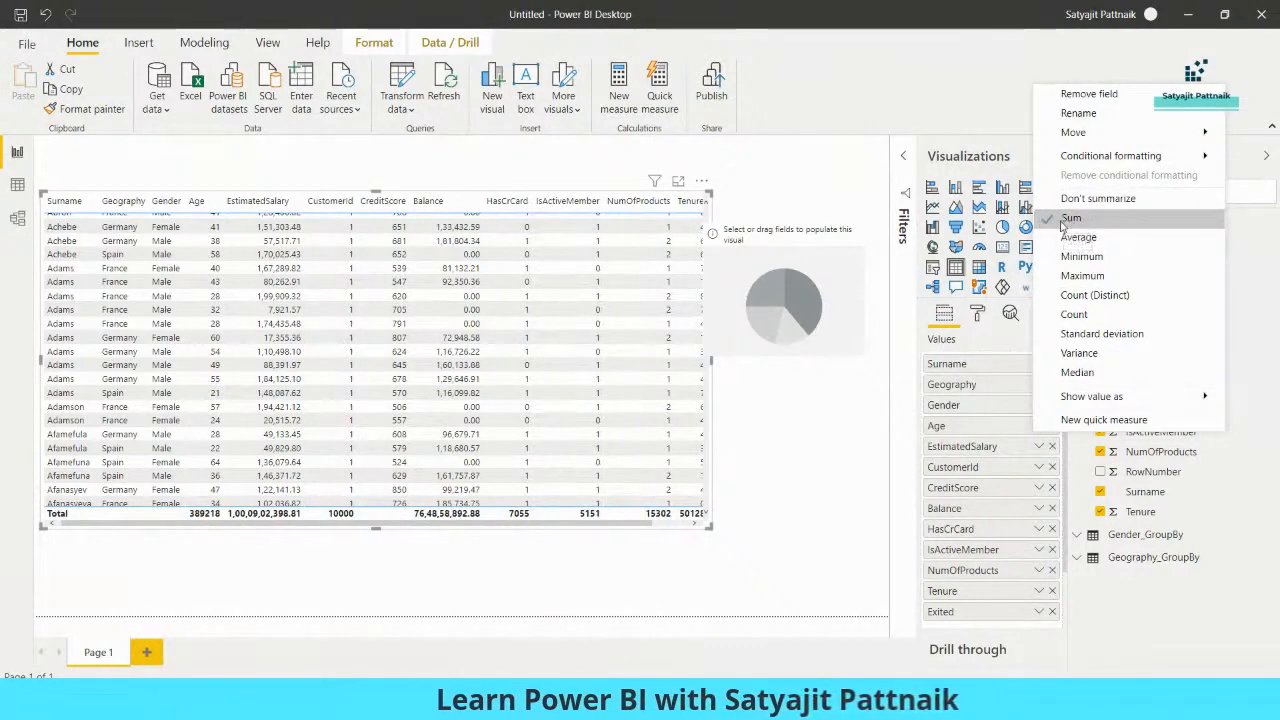
left_click(1064, 200)
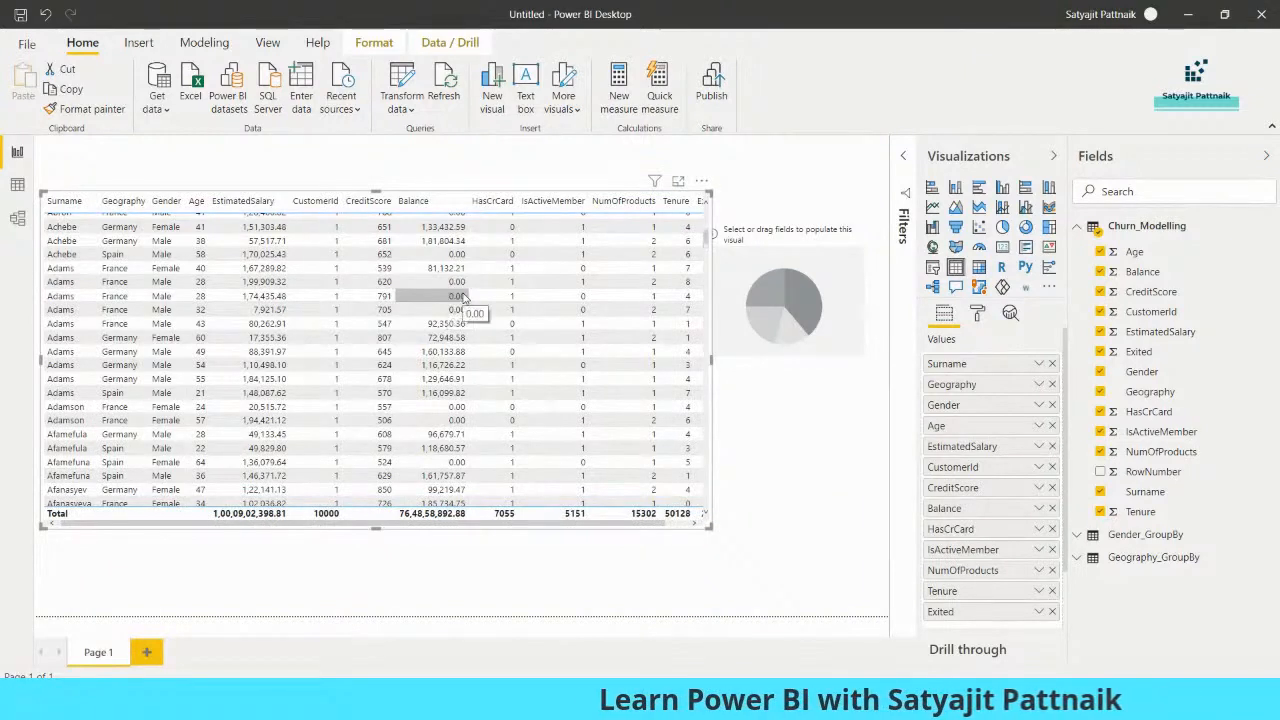
- Move the pie chart to the top right and widen the table to reveal Exited
left_click_drag(773, 275, 797, 190)
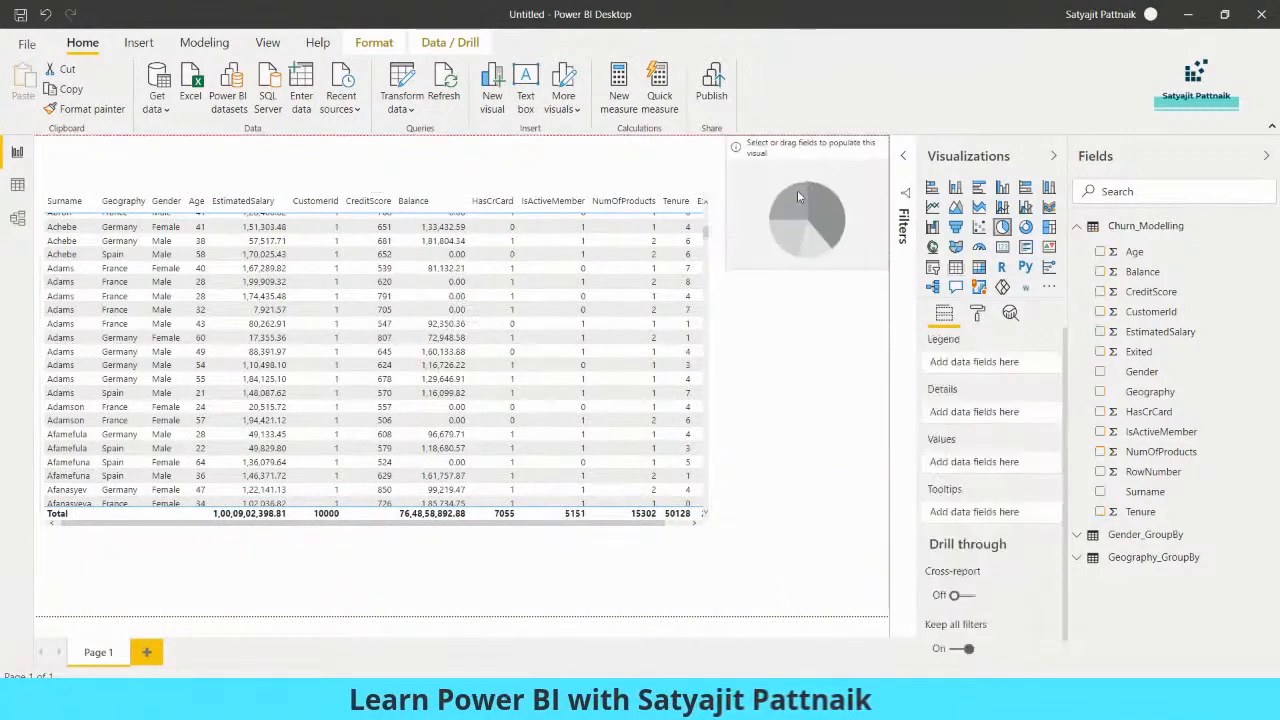
left_click_drag(706, 530, 743, 545)
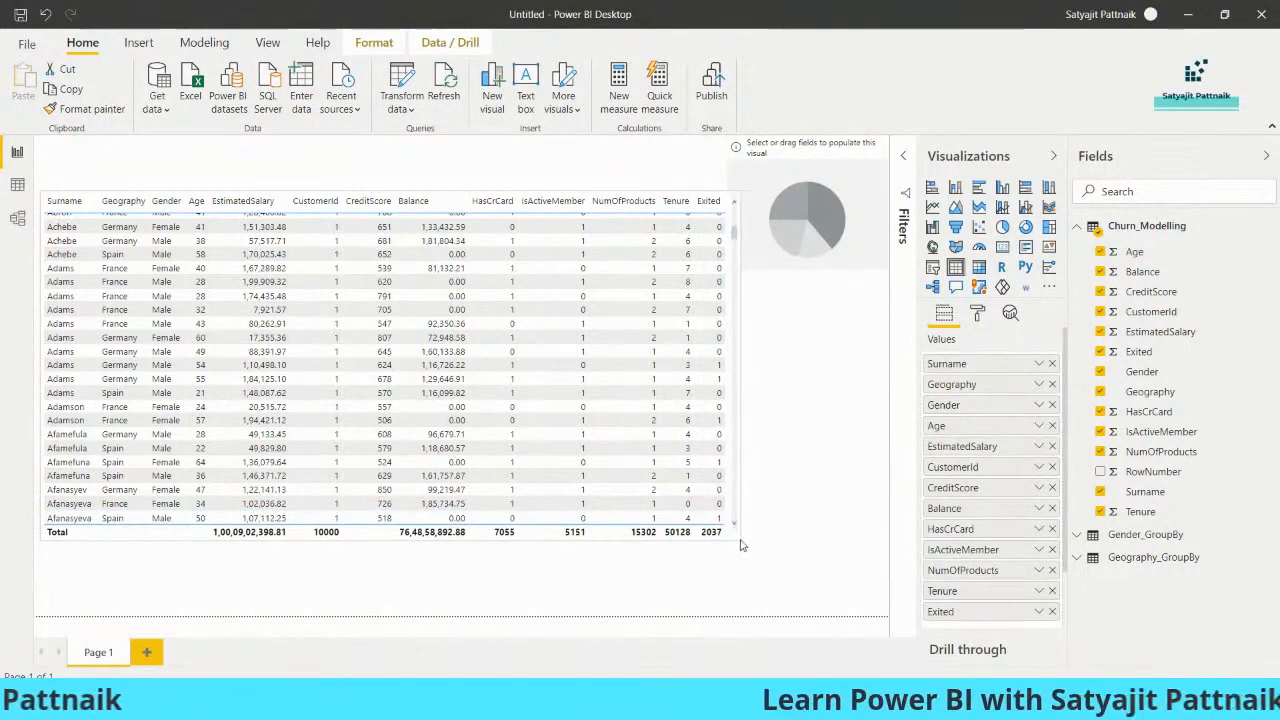
left_click(799, 466)
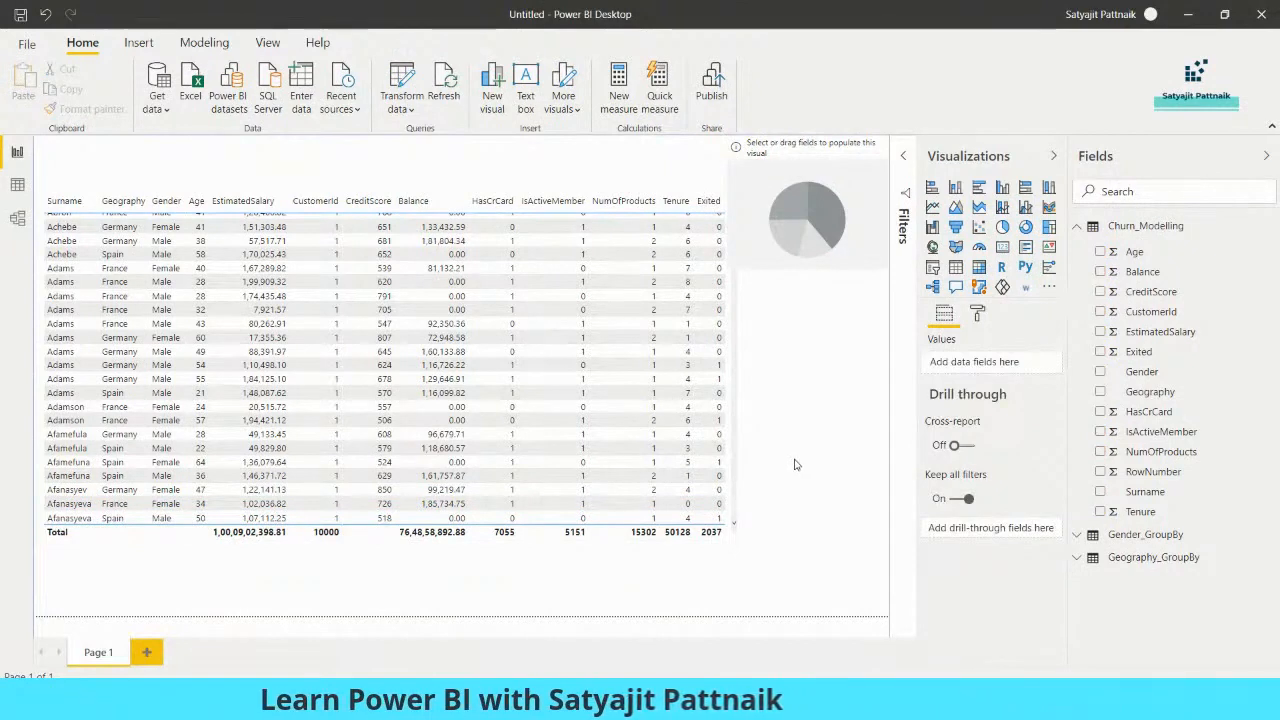
left_click(737, 536)
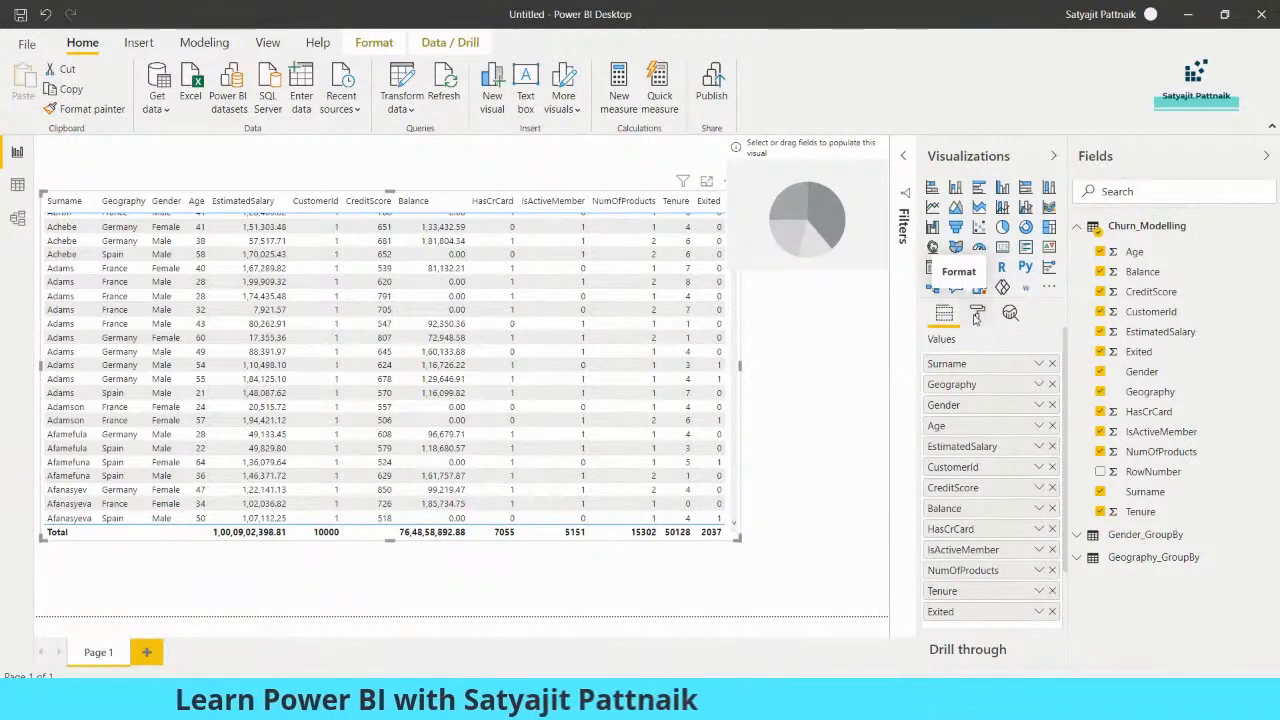
- Apply the Contrast alternating rows style to the table and make it taller
left_click(977, 314)
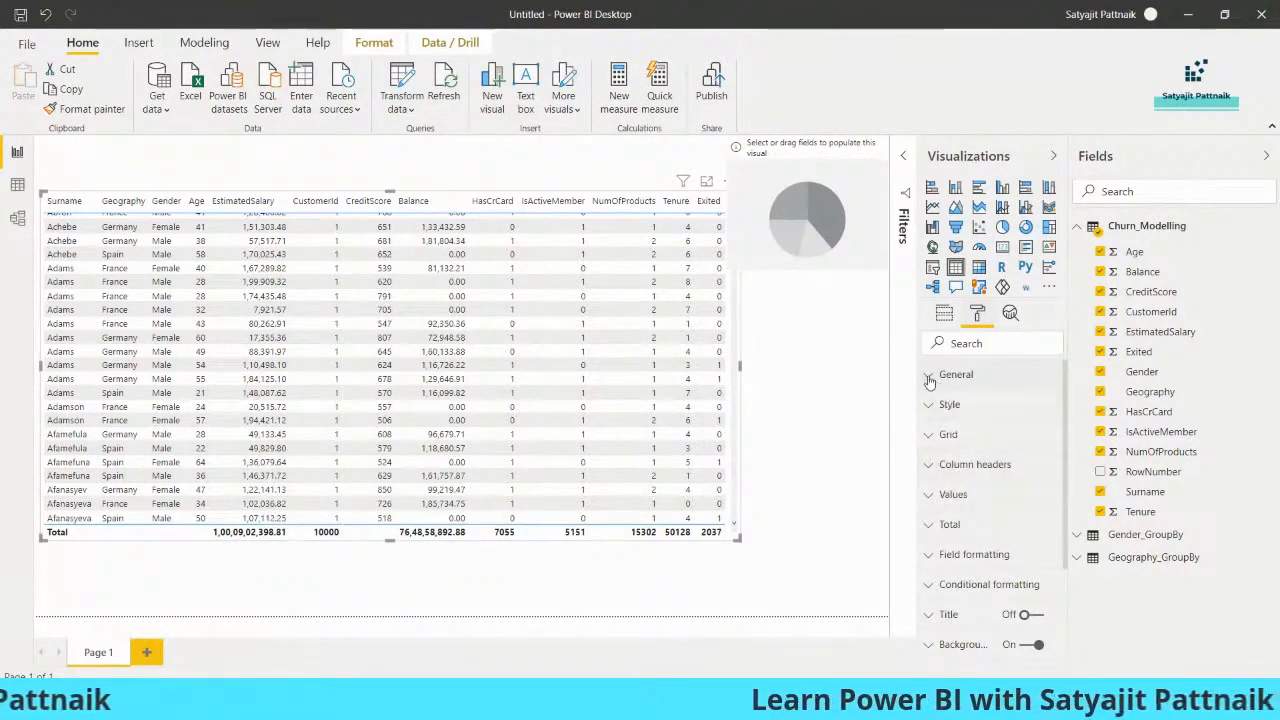
left_click(929, 407)
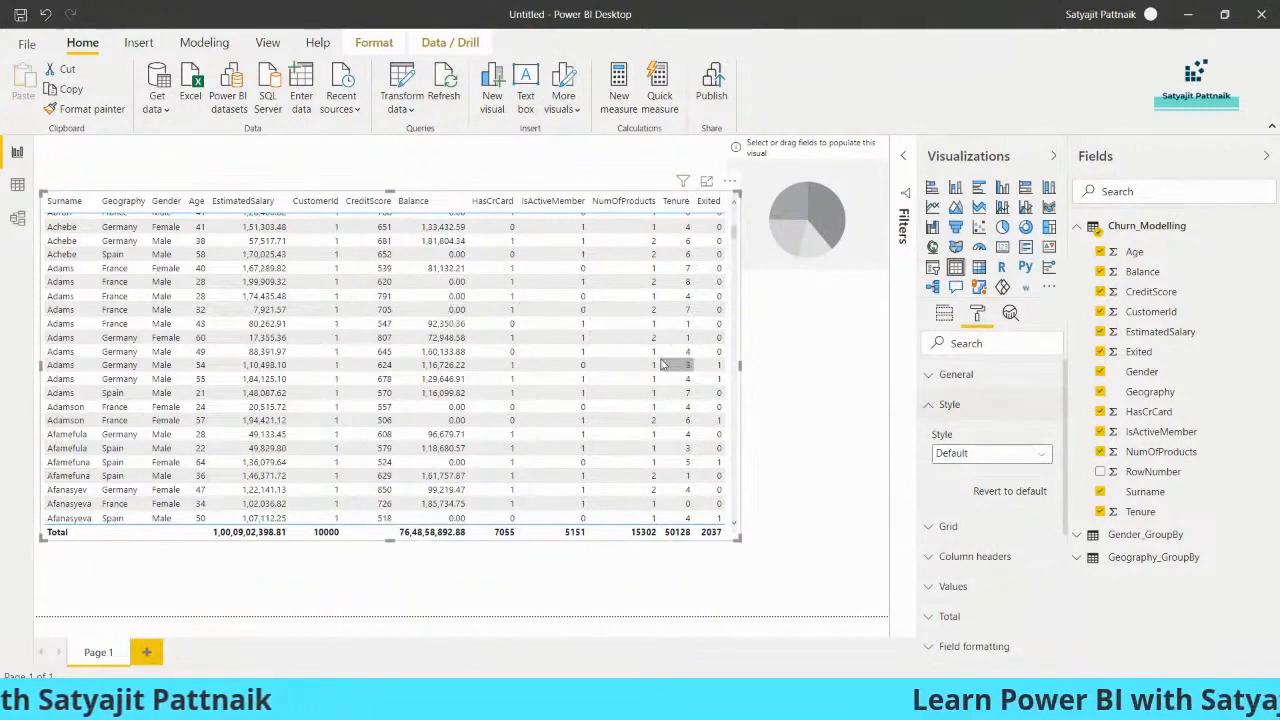
left_click(985, 453)
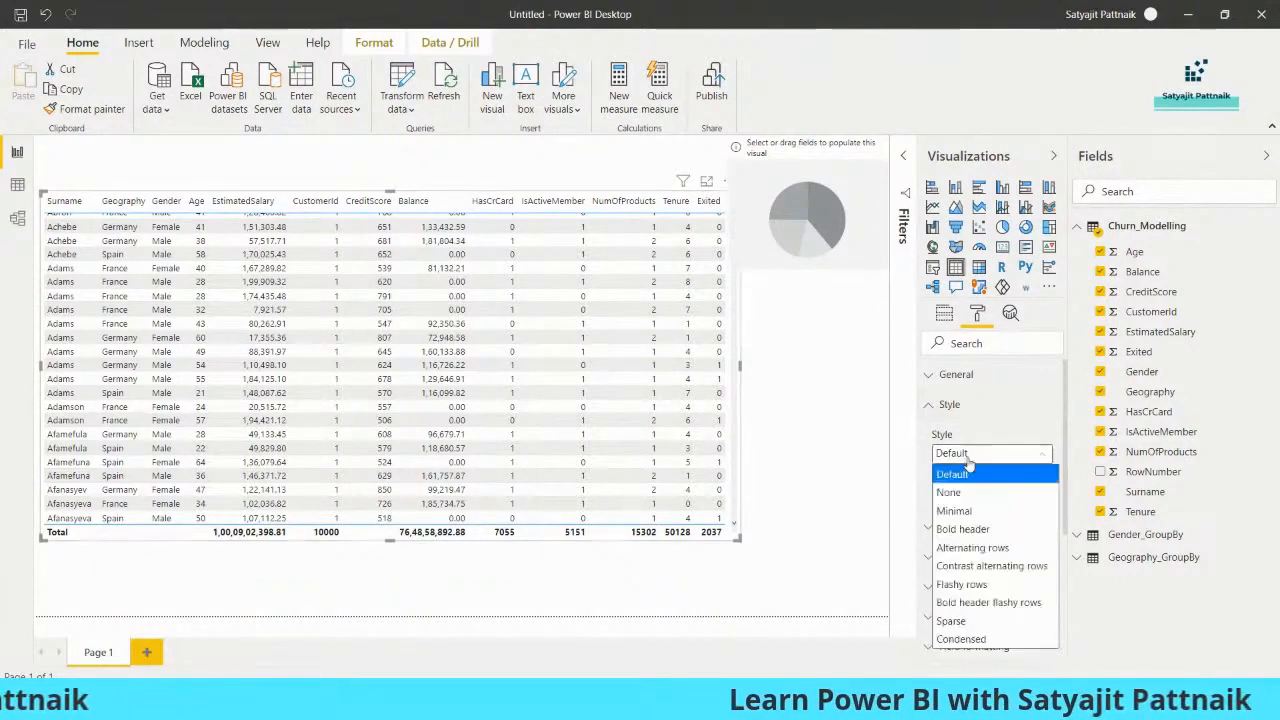
left_click(988, 566)
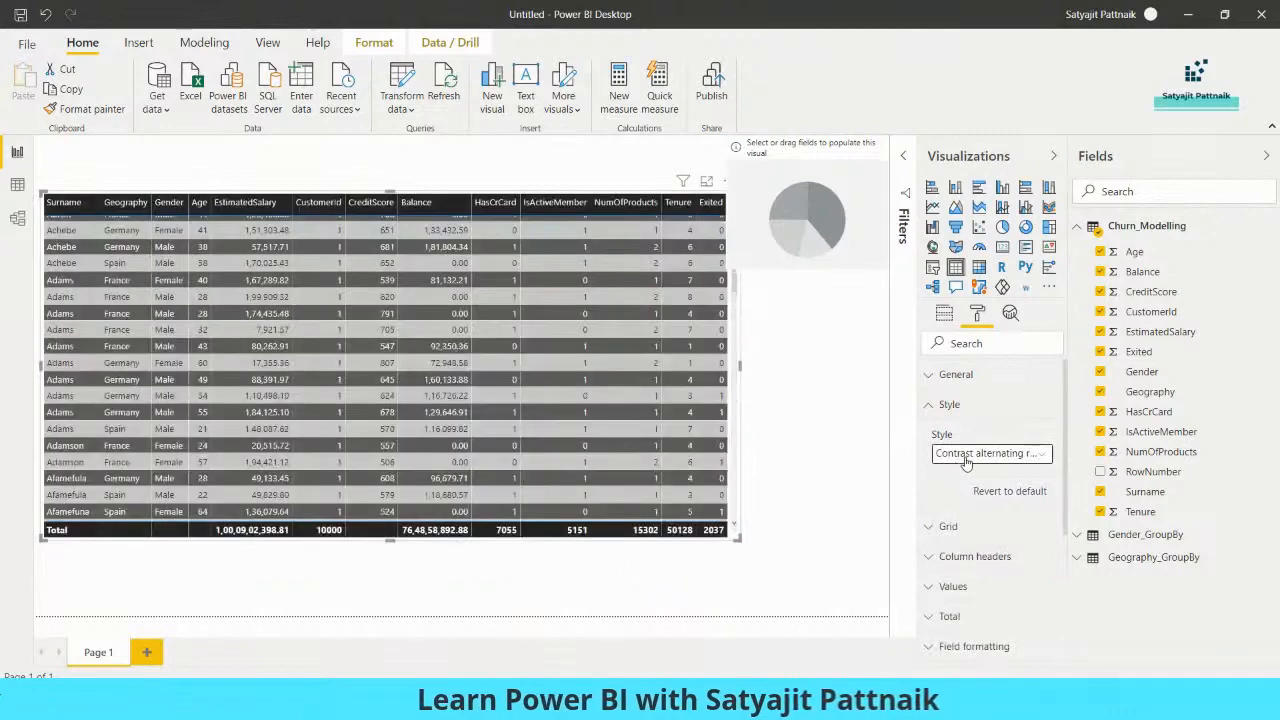
left_click_drag(392, 540, 394, 600)
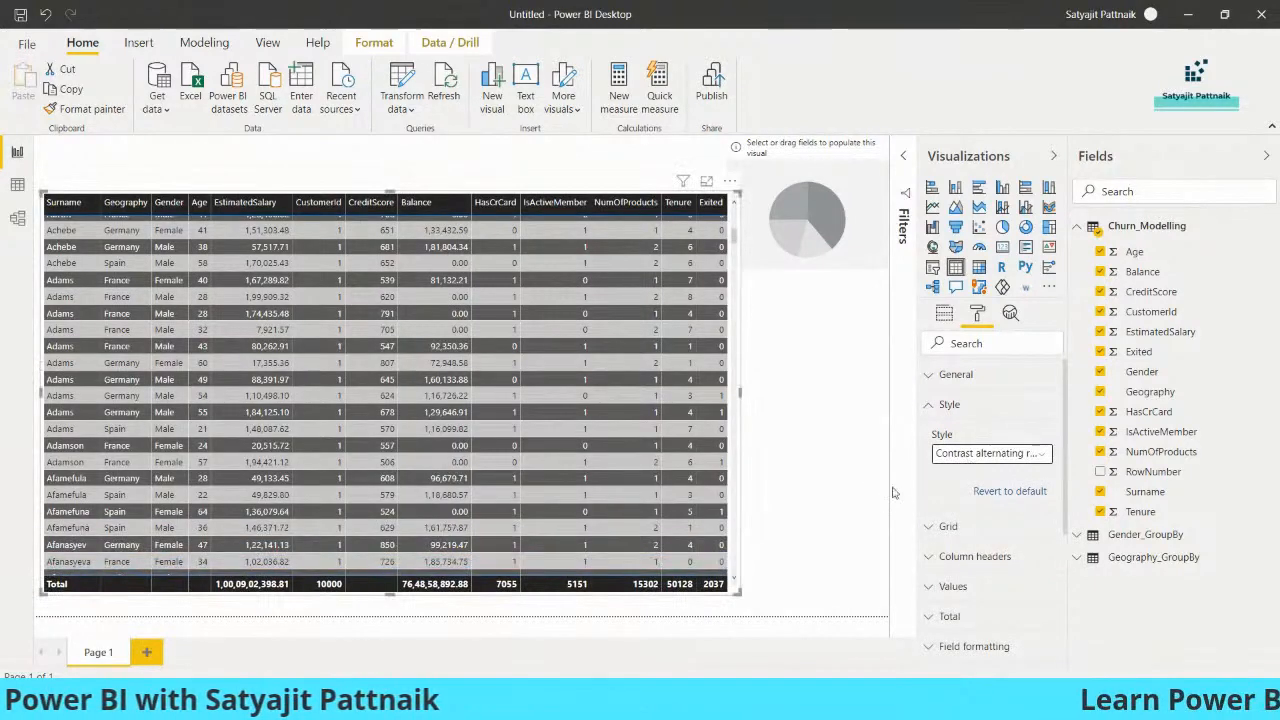
- Try the Alternating rows and Flashy rows styles, then return to Contrast alternating rows
scroll(738, 297, "up", 5)
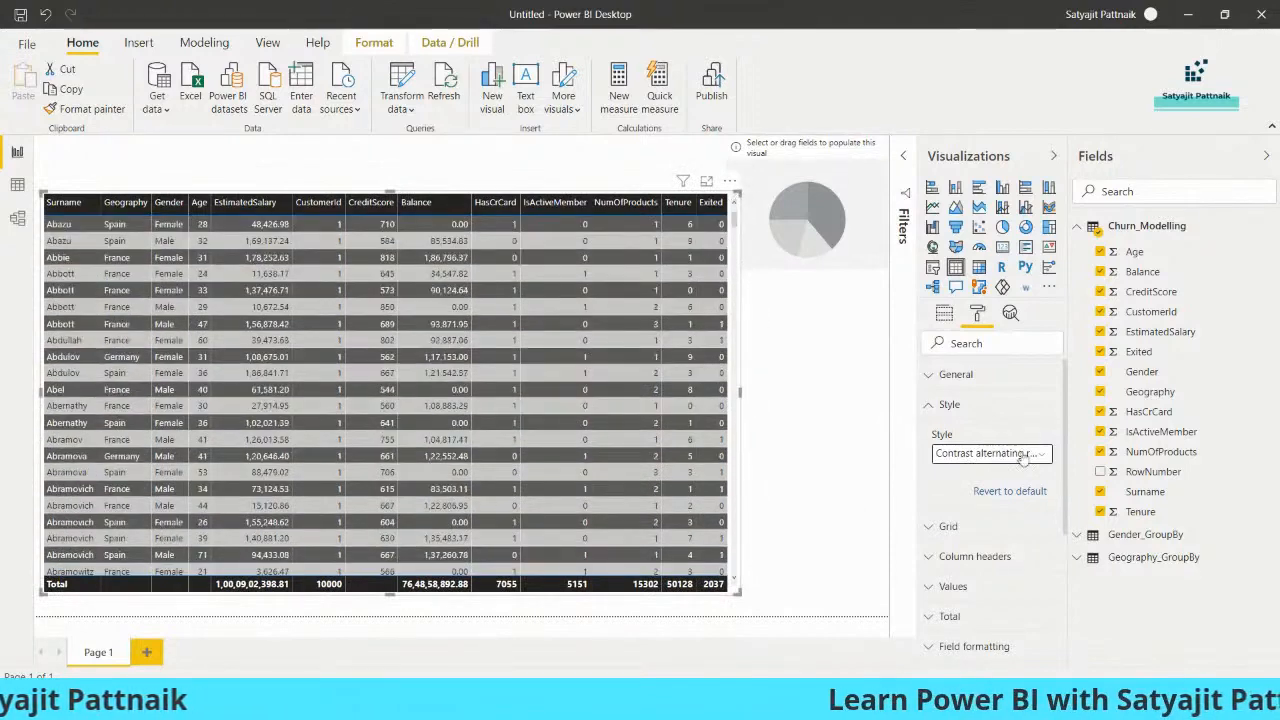
left_click(1040, 453)
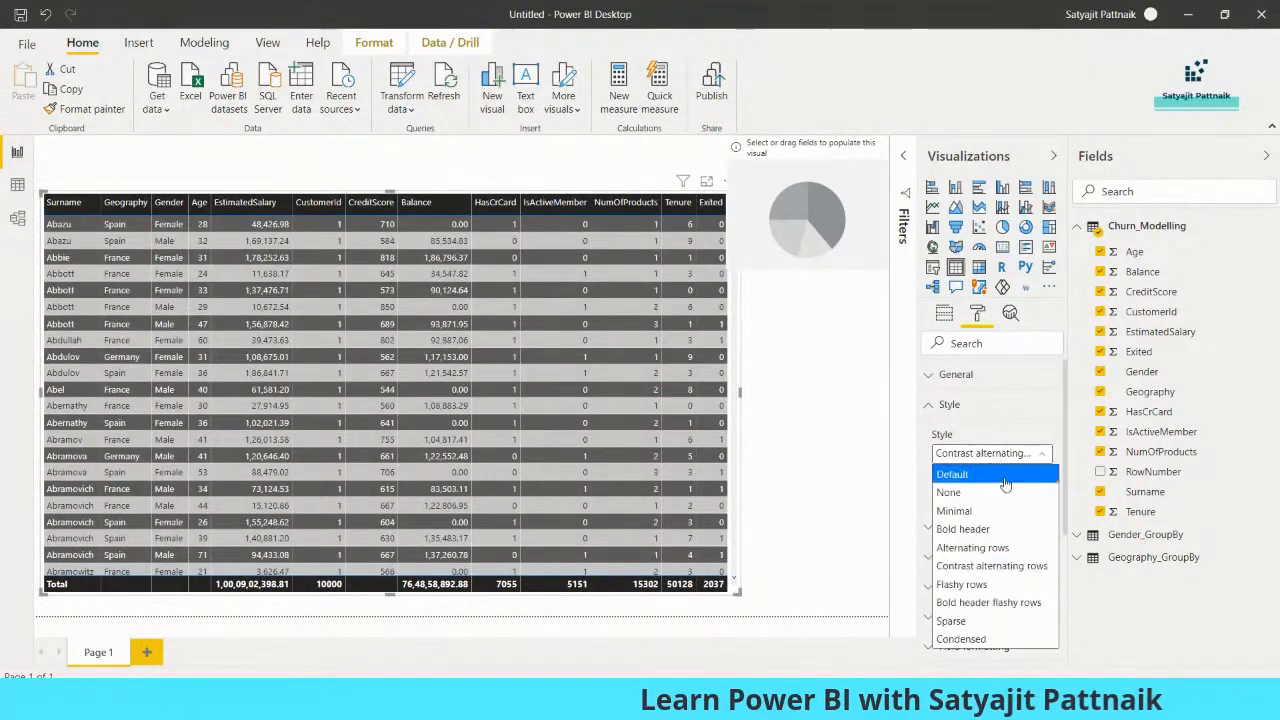
left_click(972, 548)
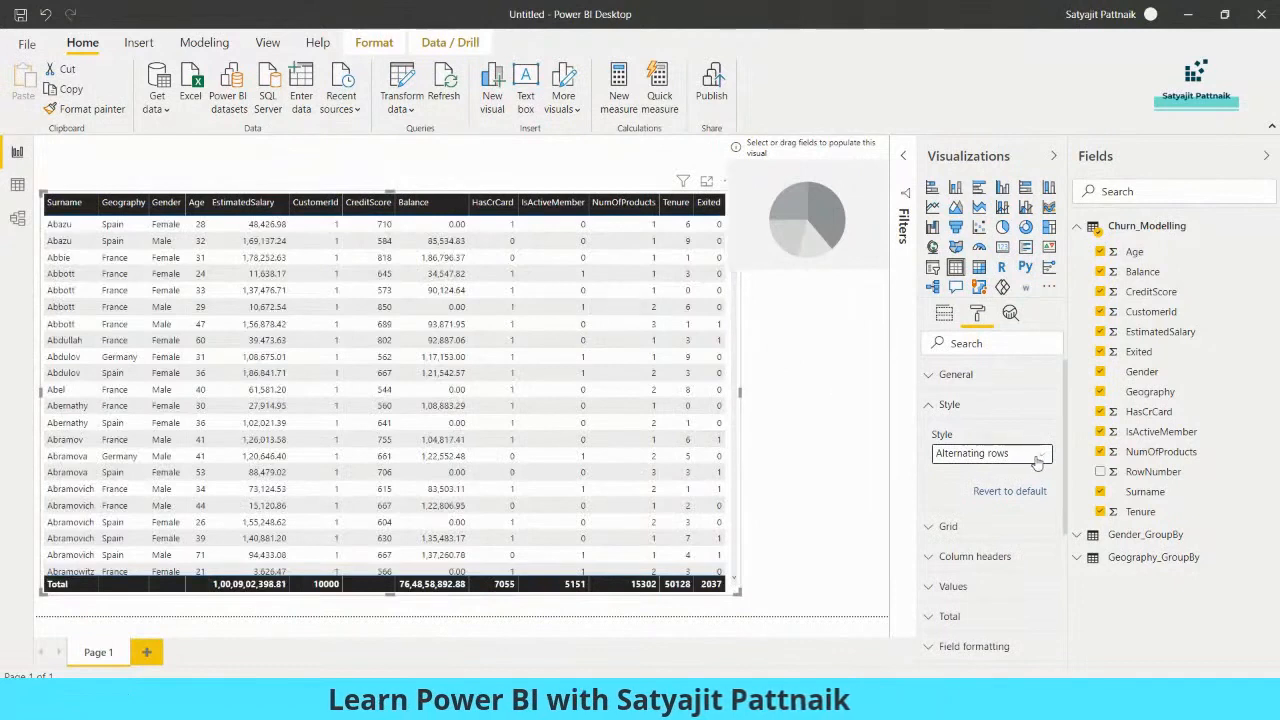
left_click(1038, 458)
left_click(972, 582)
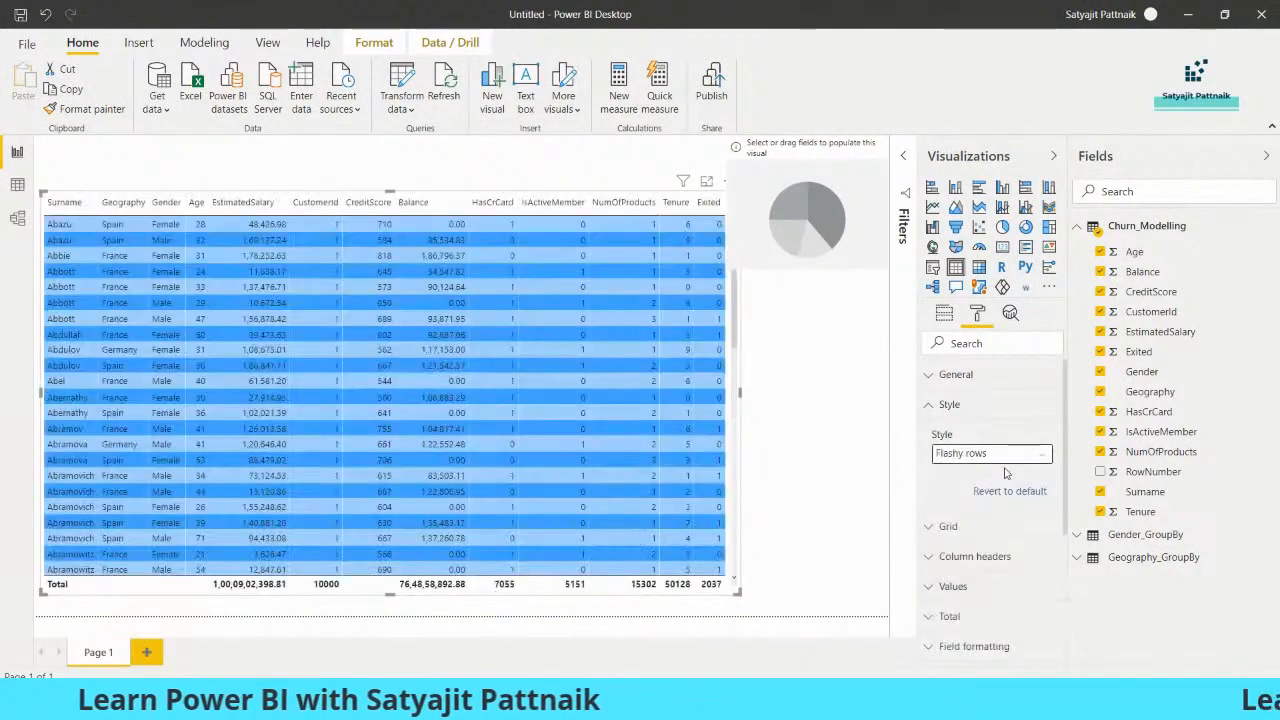
left_click(1004, 456)
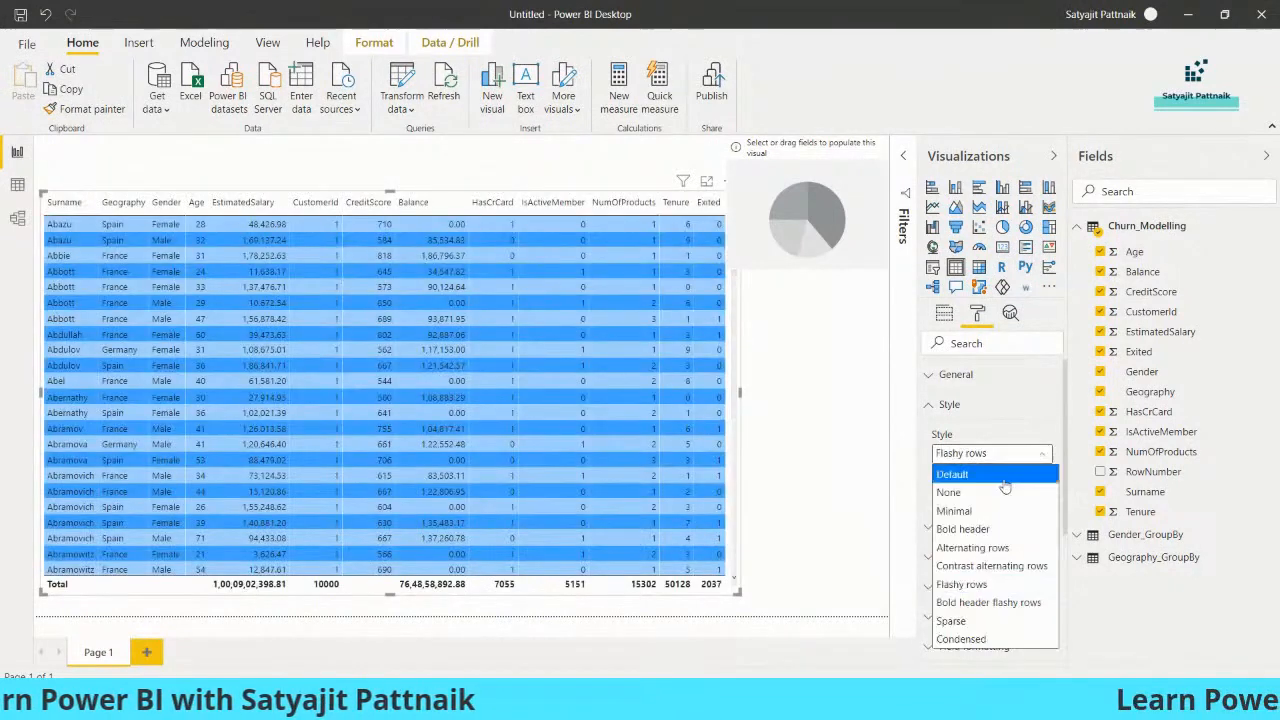
left_click(996, 567)
scroll(972, 421, "down", 1)
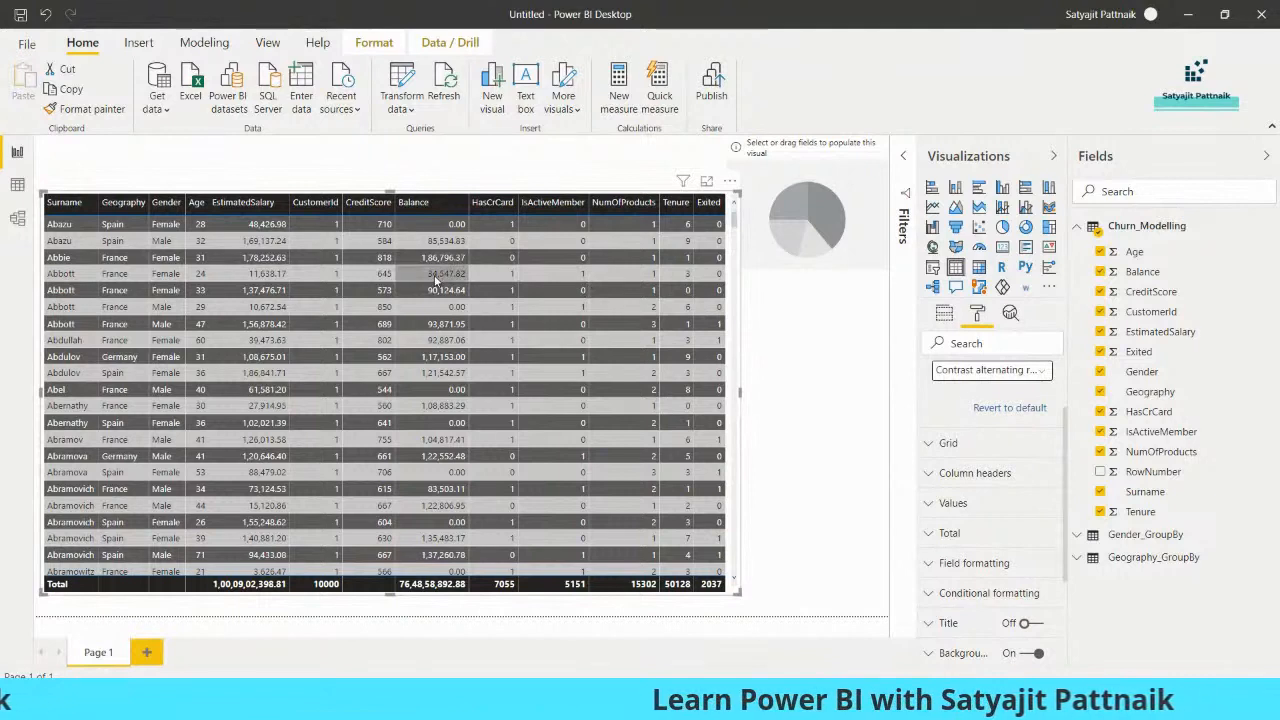
left_click(440, 179)
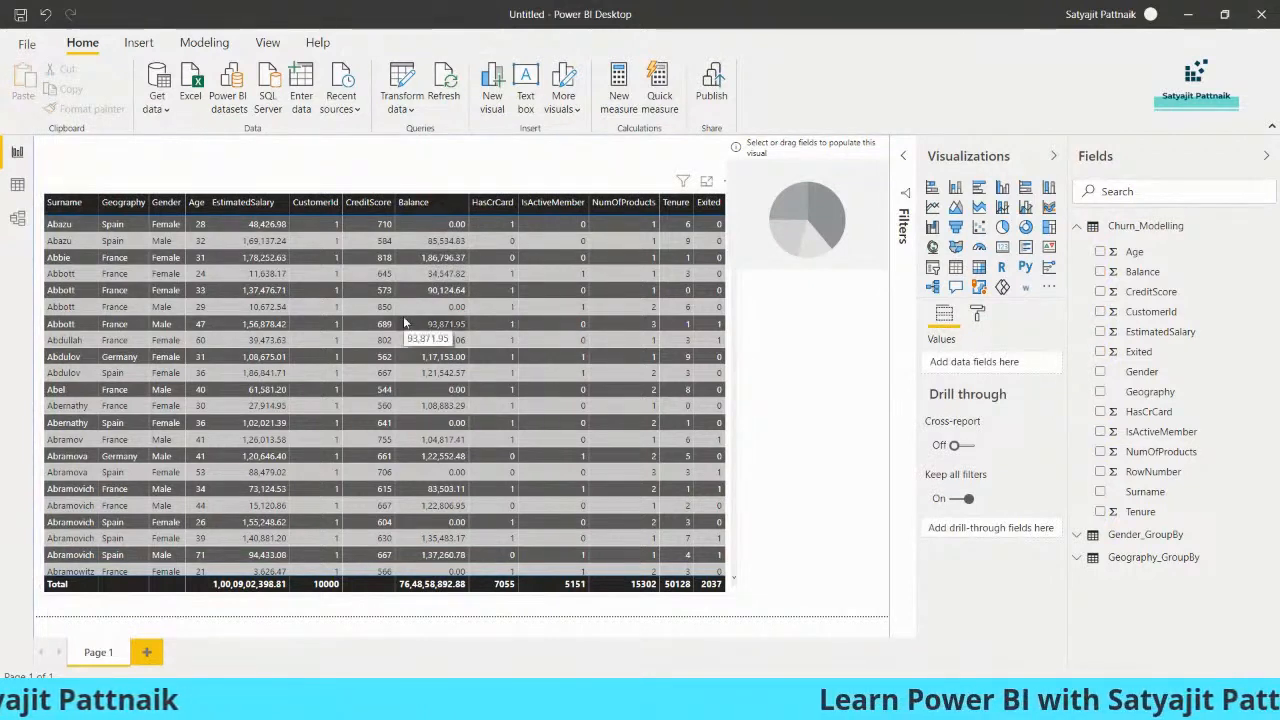
- Select the styled churn table and expand its Column headers formatting card
left_click(979, 314)
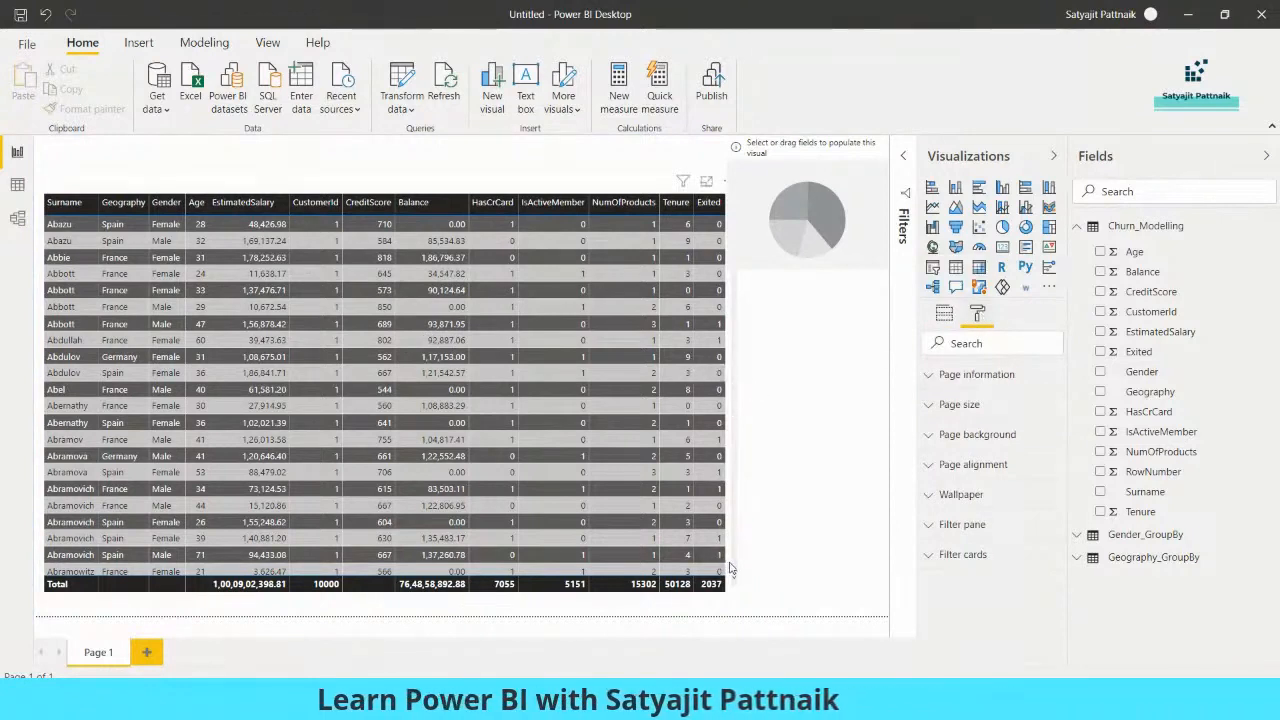
left_click(732, 527)
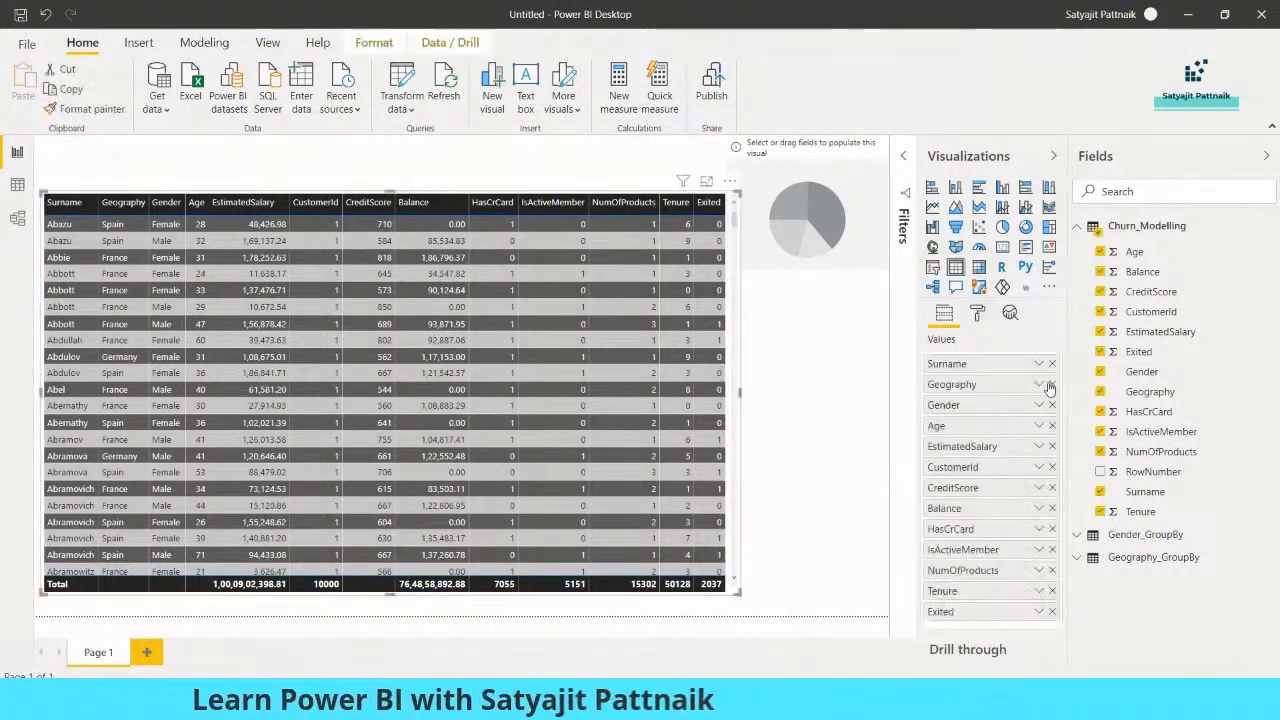
left_click(978, 318)
scroll(941, 438, "down", 2)
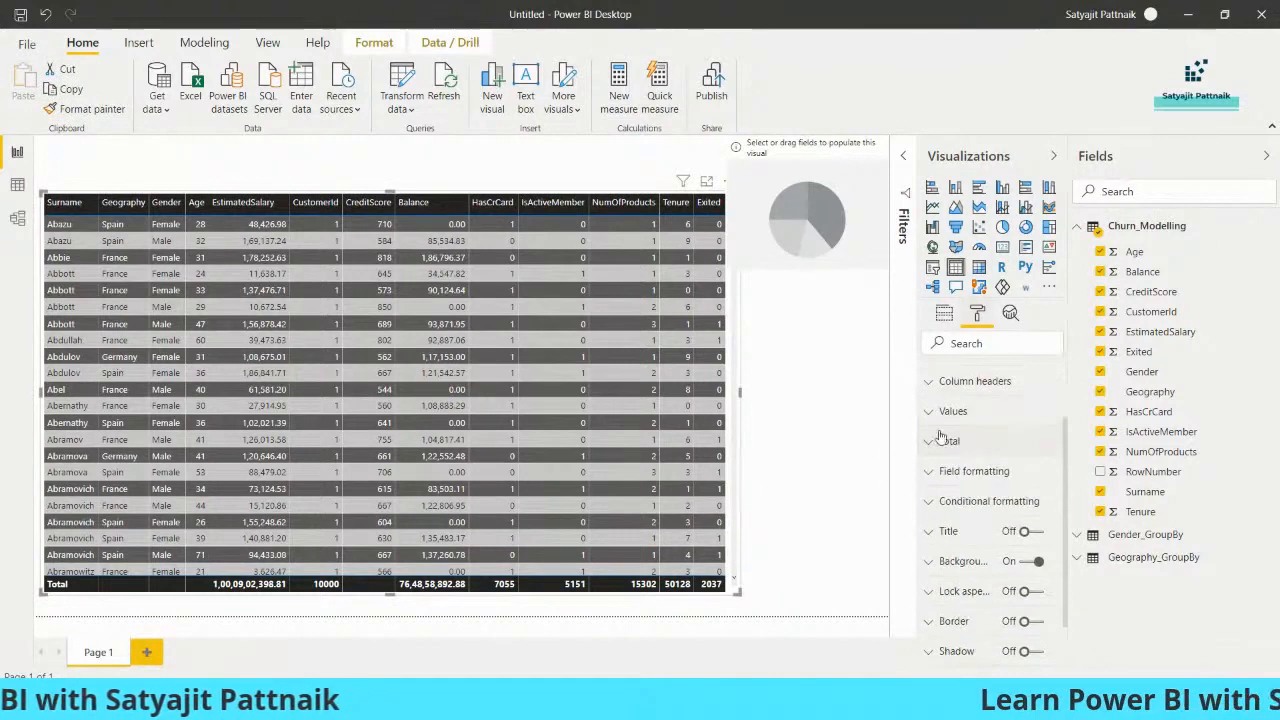
left_click(945, 381)
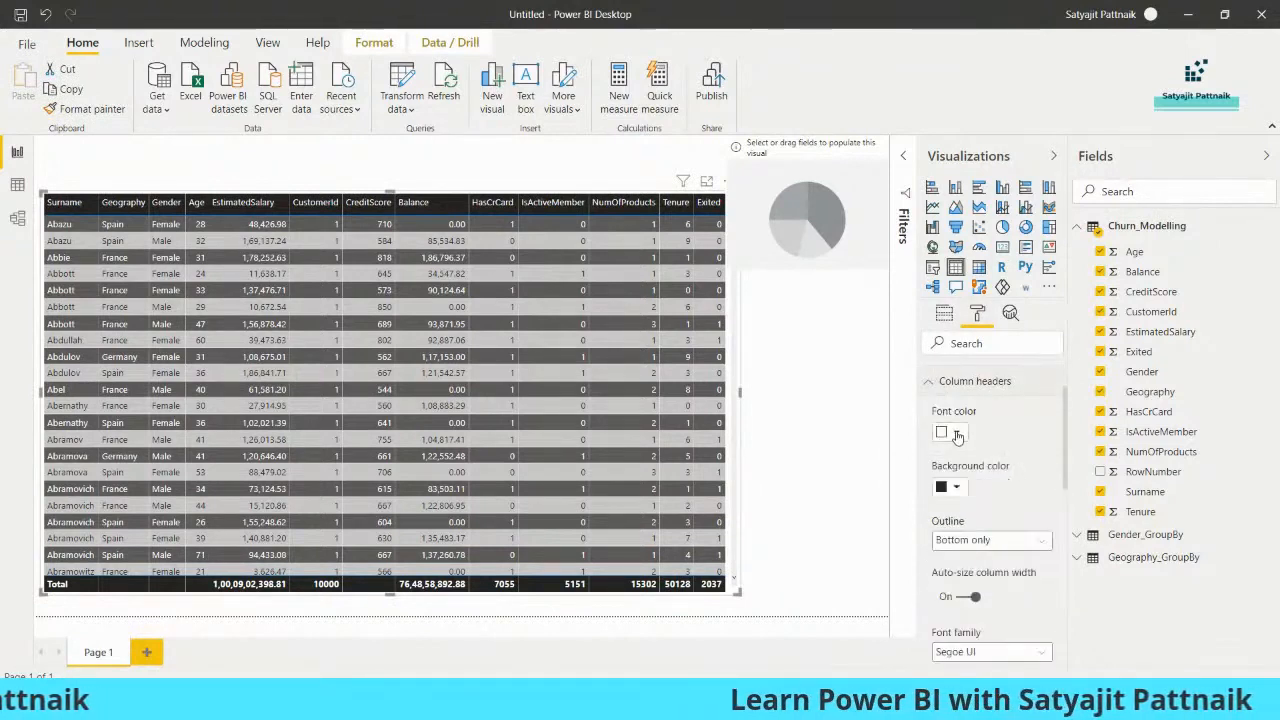
- Set the column header font colour to light pink after trying black, white and purple
left_click(956, 433)
left_click(942, 472)
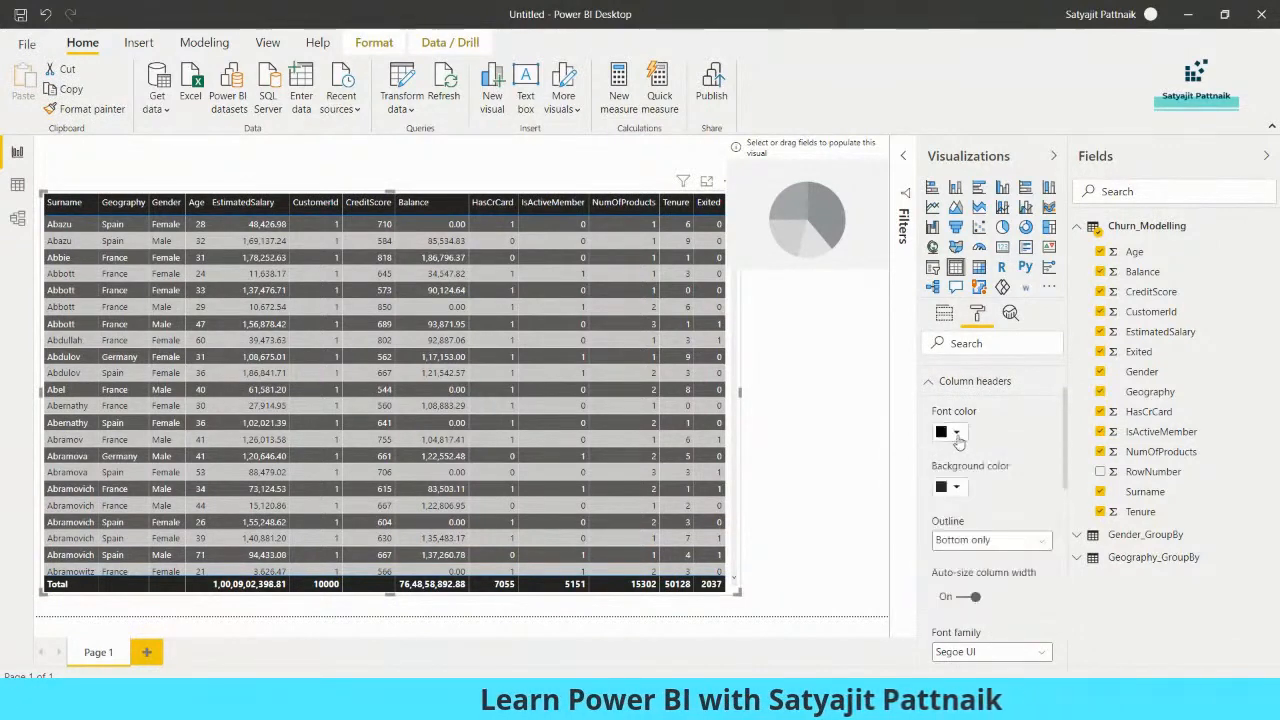
left_click(956, 432)
left_click(930, 472)
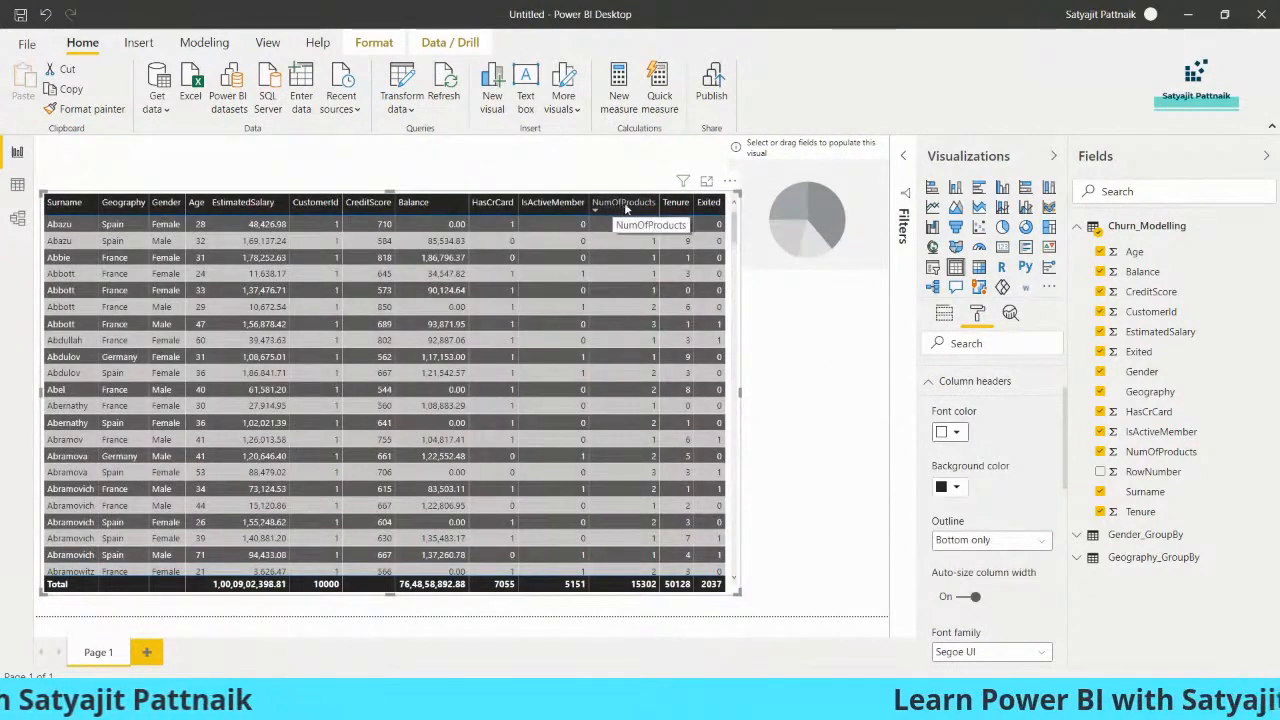
left_click(956, 432)
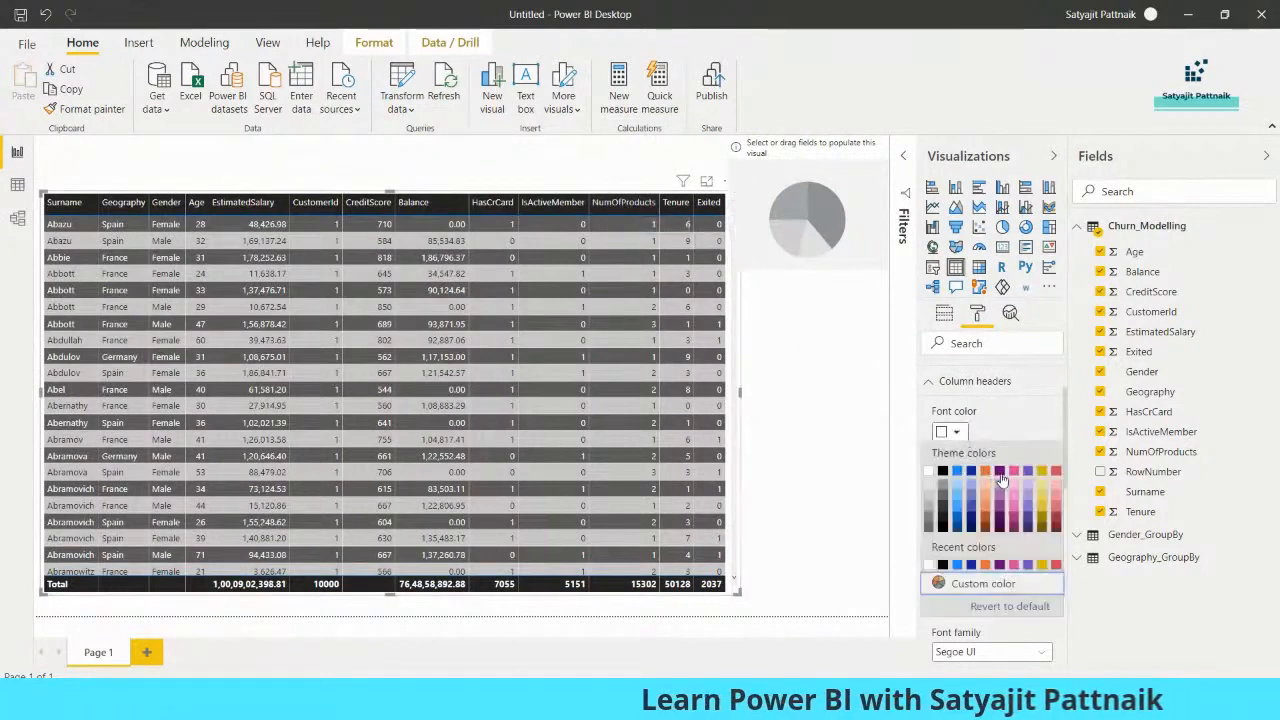
left_click(1000, 478)
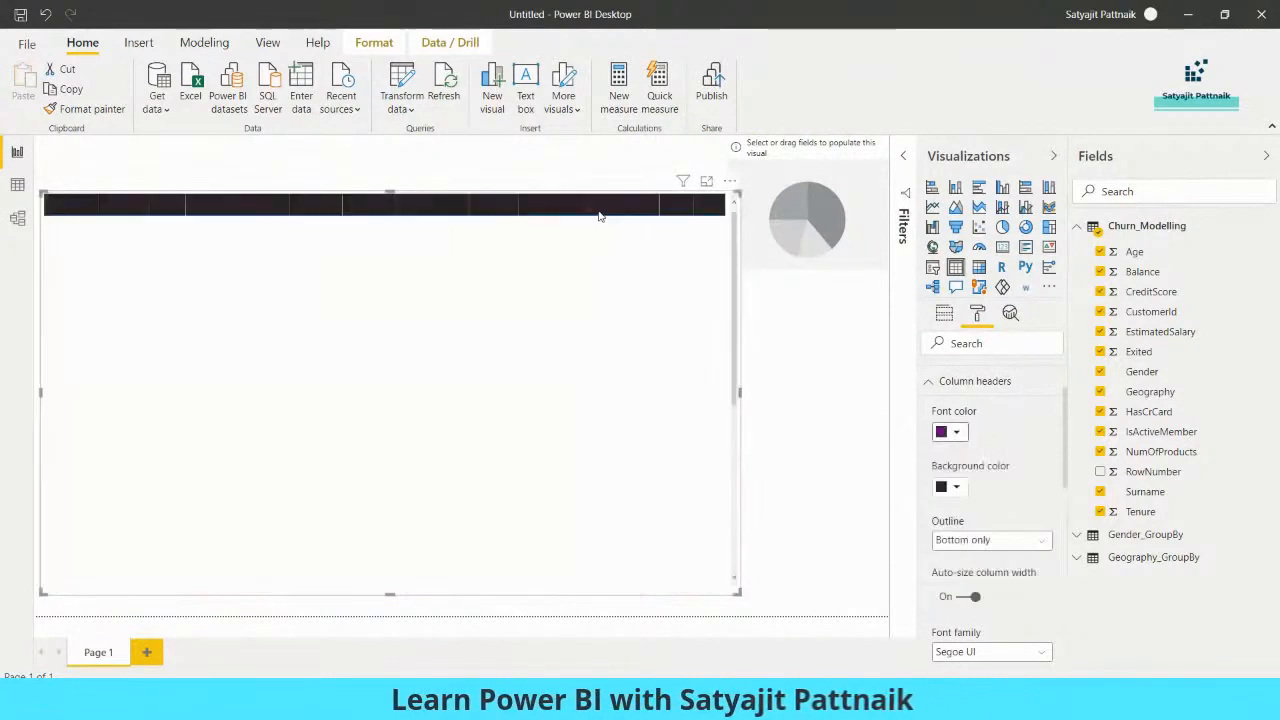
left_click(956, 432)
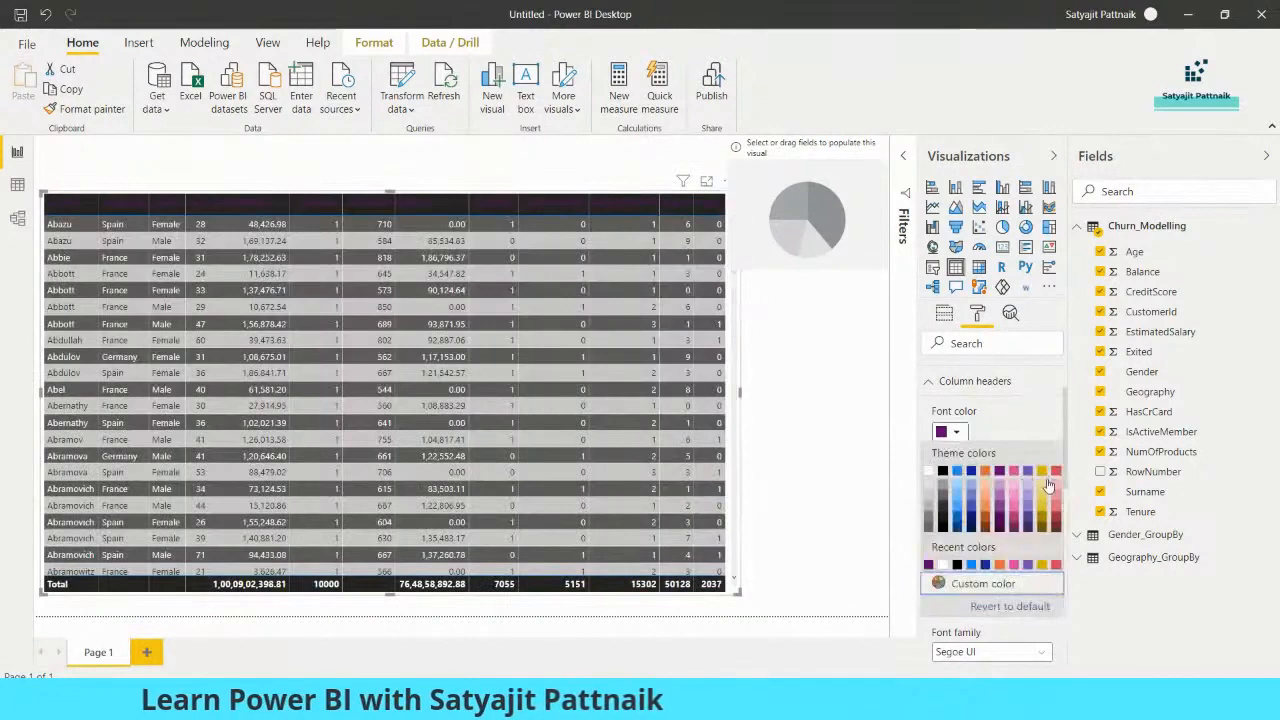
left_click(1058, 489)
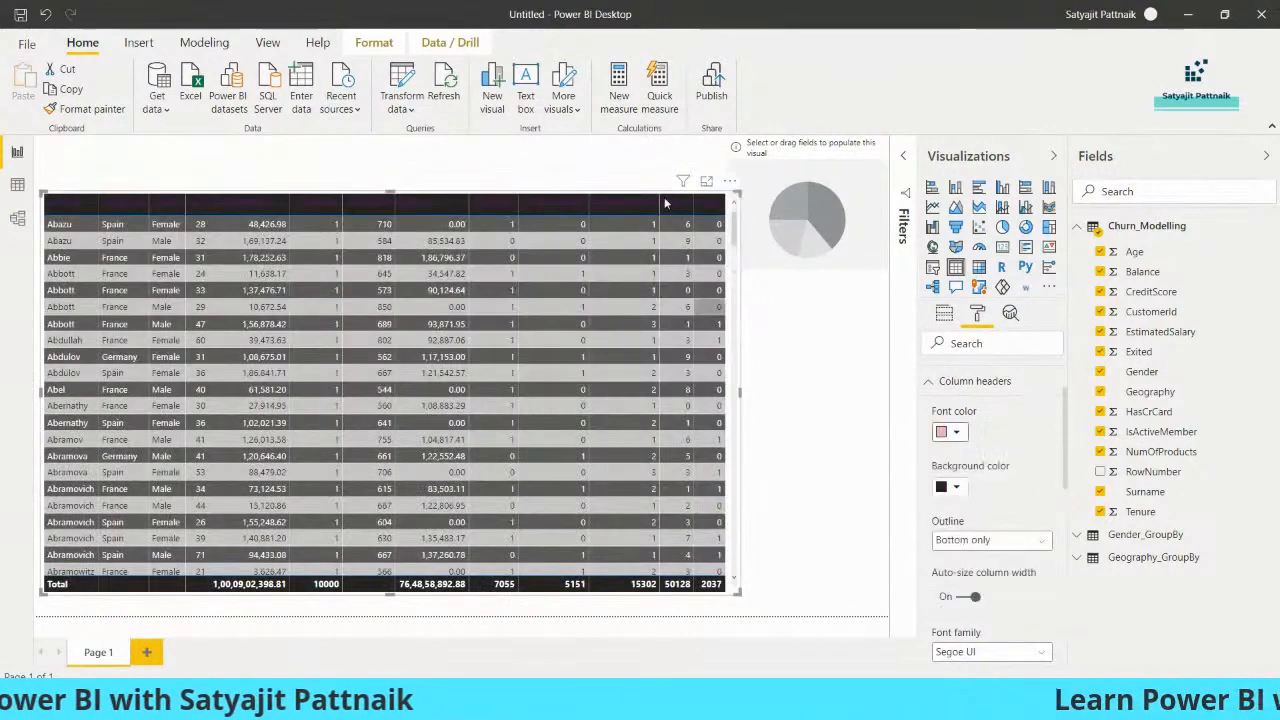
- Set the column header background colour to pink
left_click(955, 488)
left_click(929, 331)
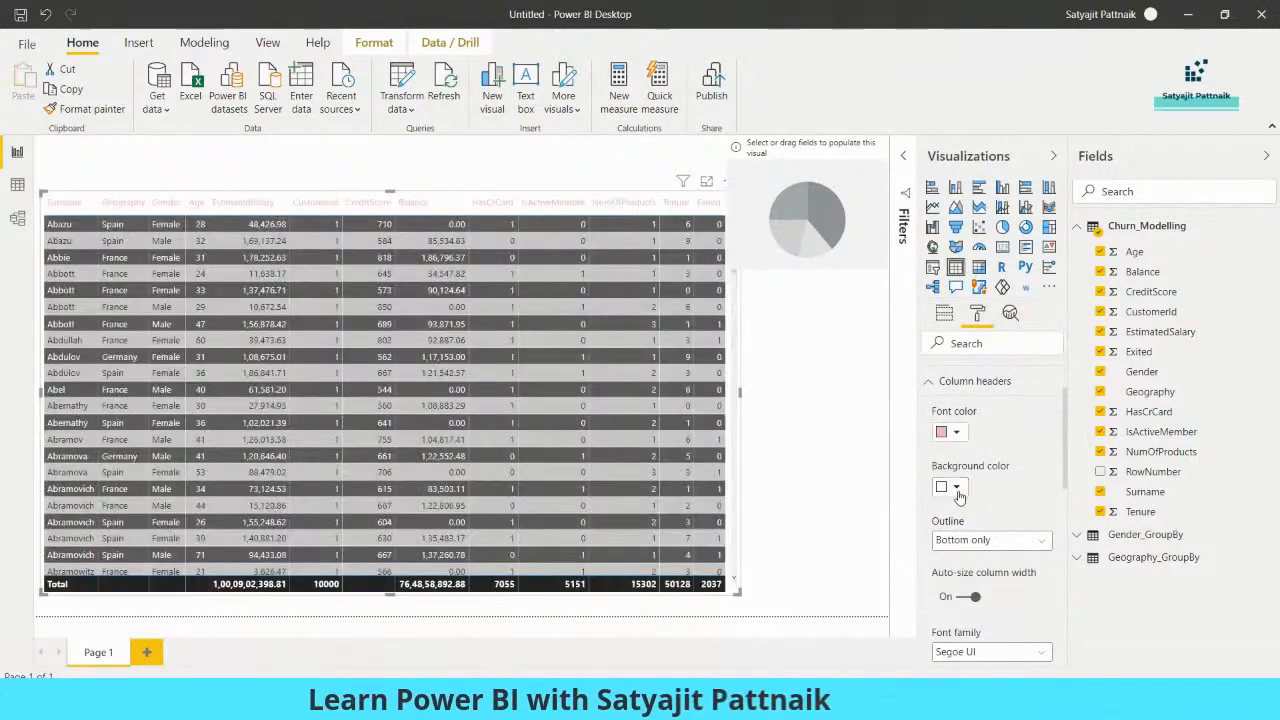
left_click(957, 490)
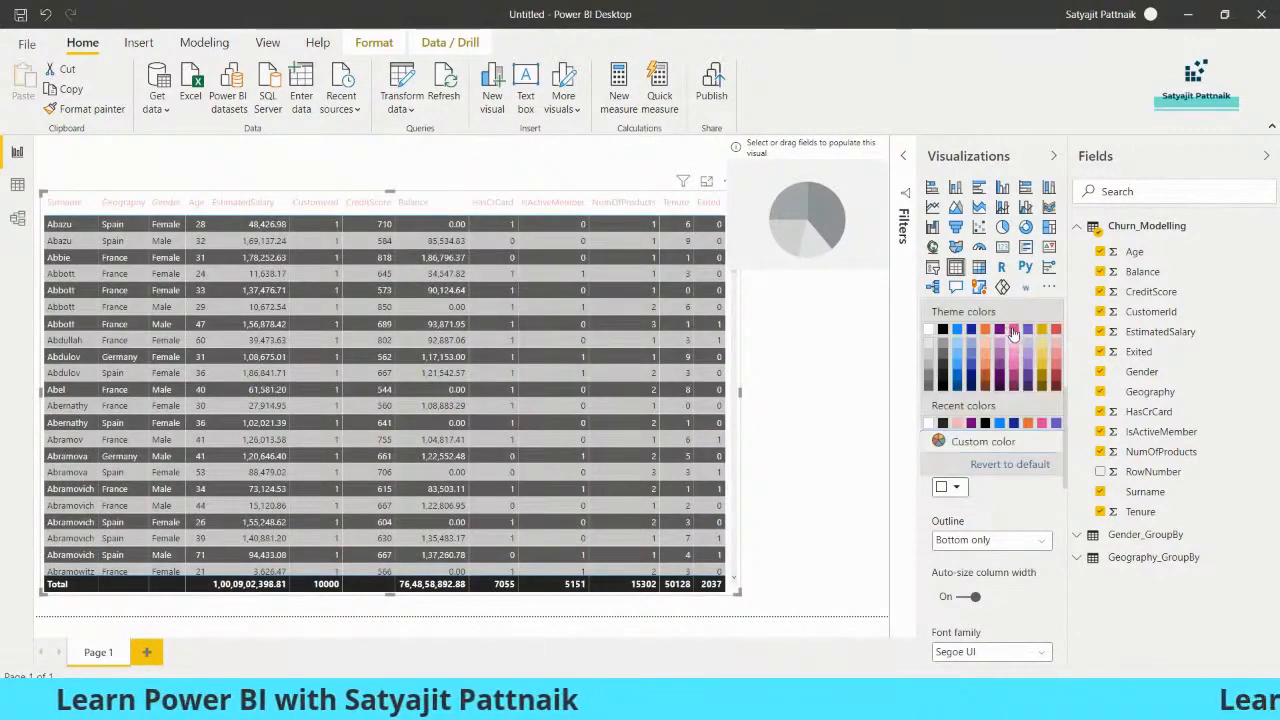
left_click(1013, 331)
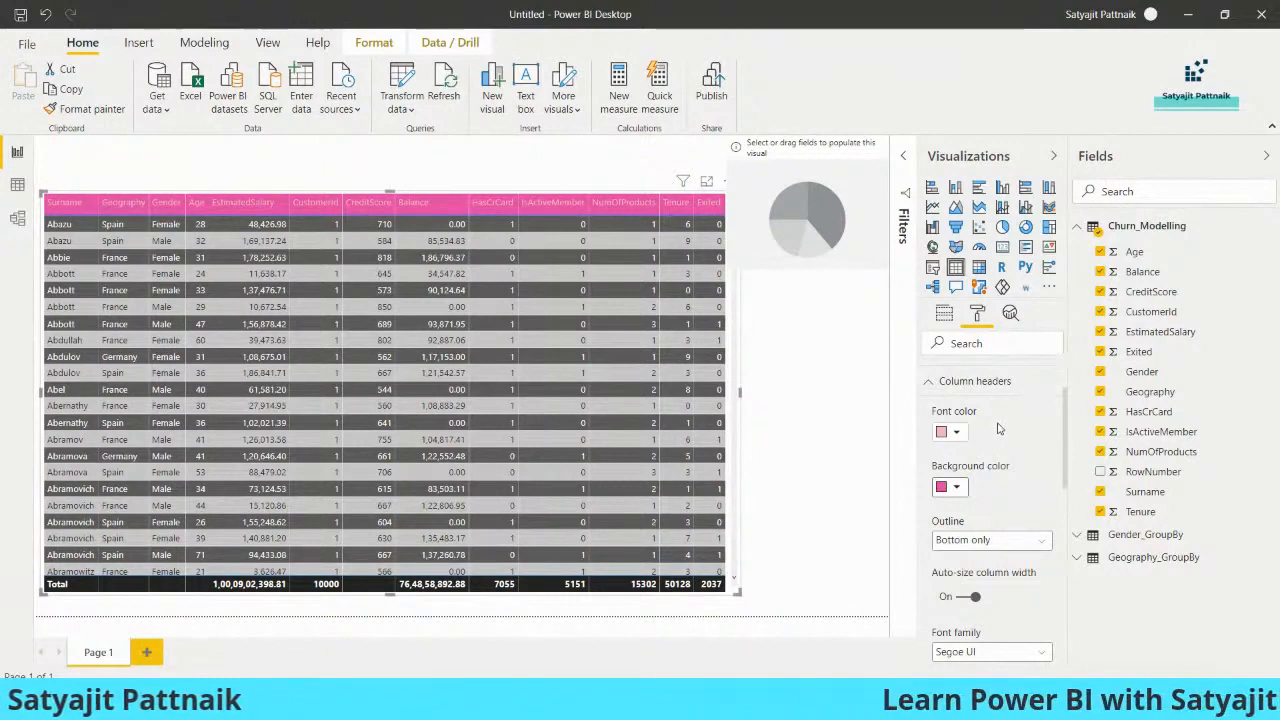
scroll(1007, 430, "down", 1)
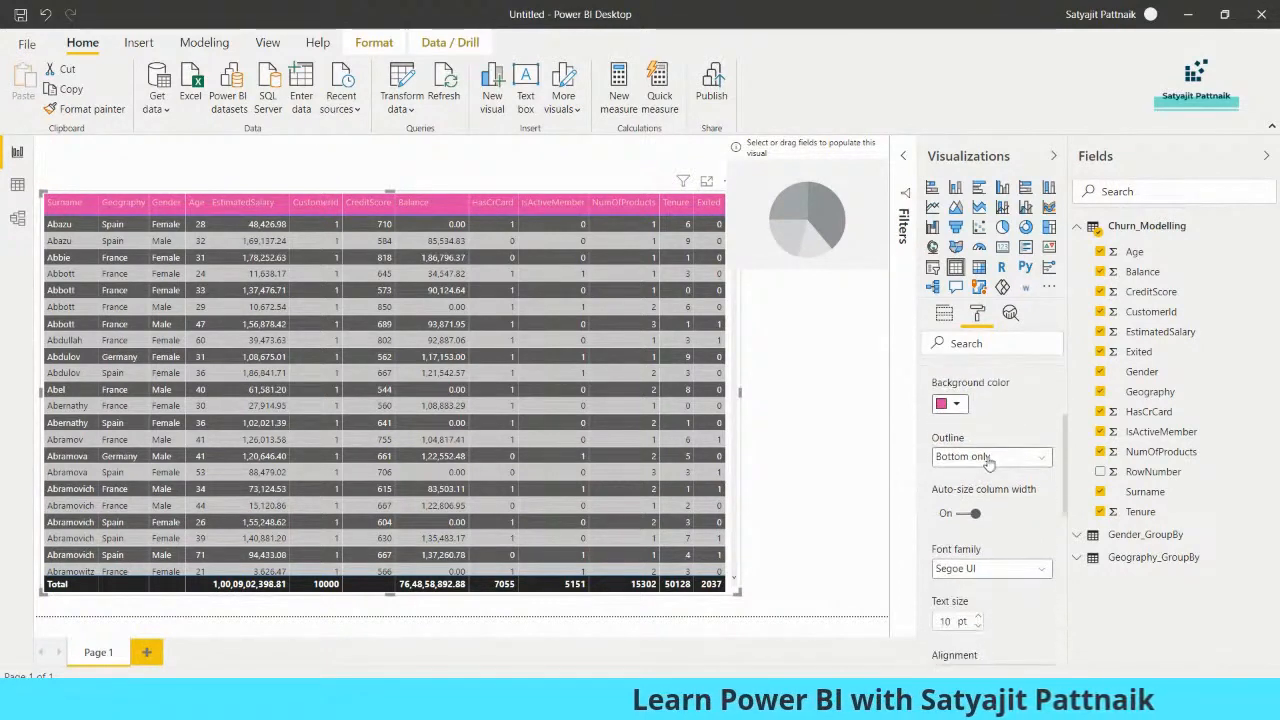
- Change the column header outline from Bottom only to Frame, with 13 pt text
left_click(988, 458)
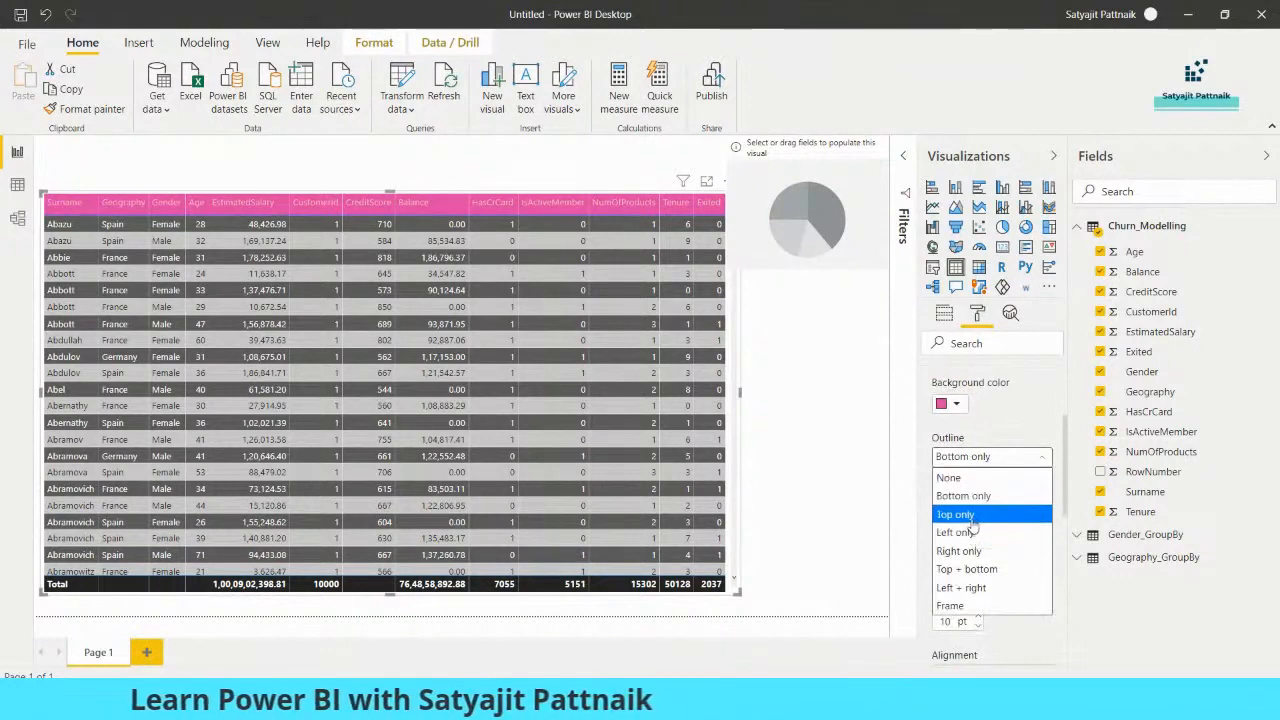
left_click(969, 607)
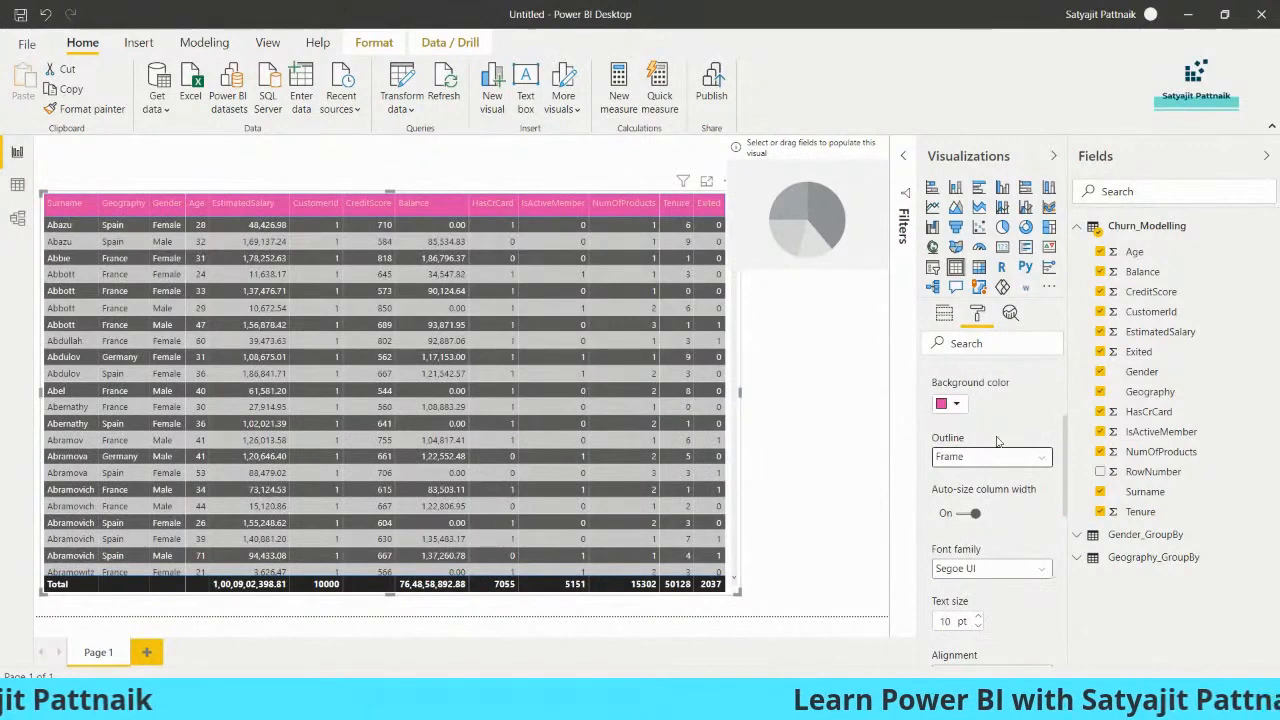
scroll(1007, 457, "down", 3)
scroll(1007, 430, "up", 1)
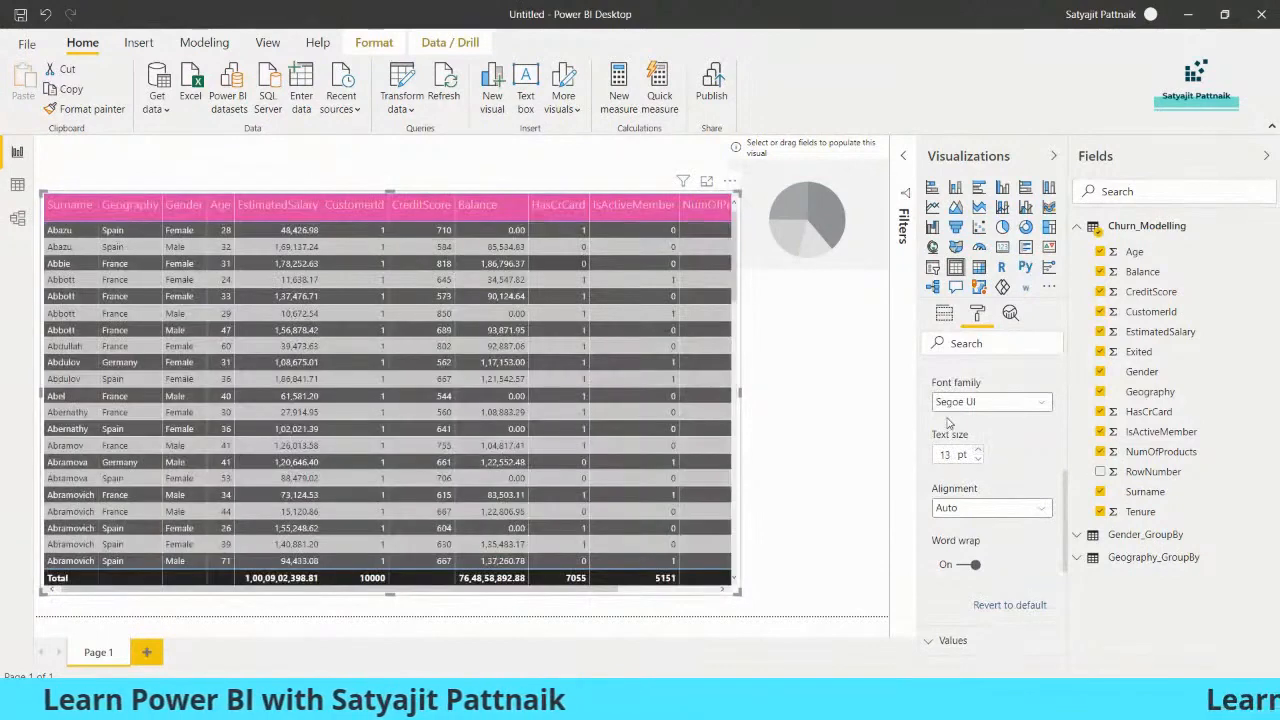
- Switch the Border on for the churn table visual
scroll(1002, 450, "down", 4)
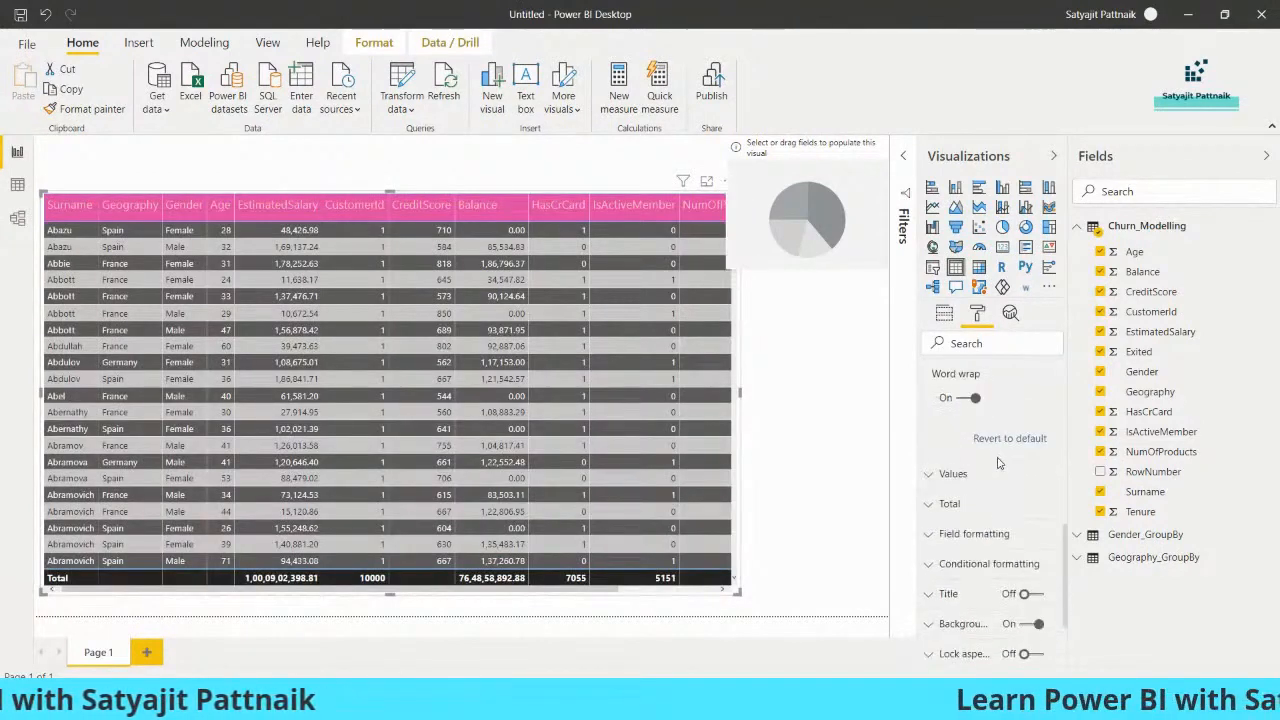
scroll(1000, 490, "down", 1)
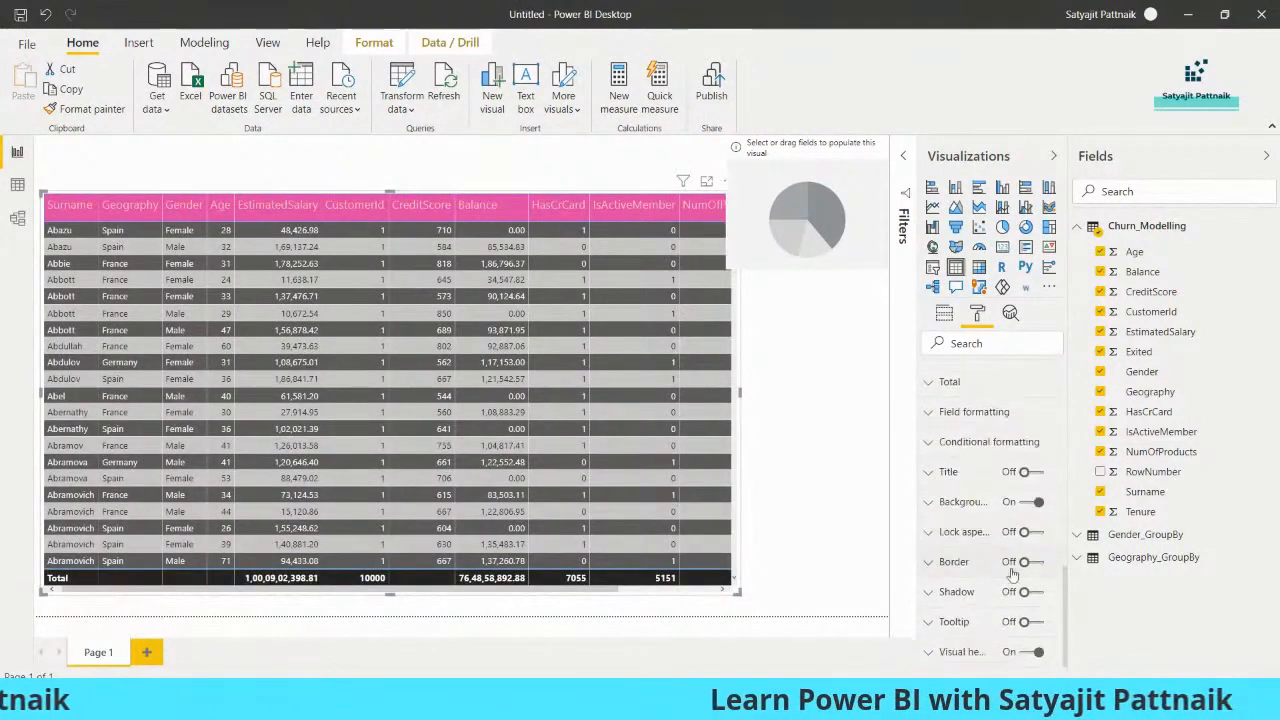
left_click(1033, 564)
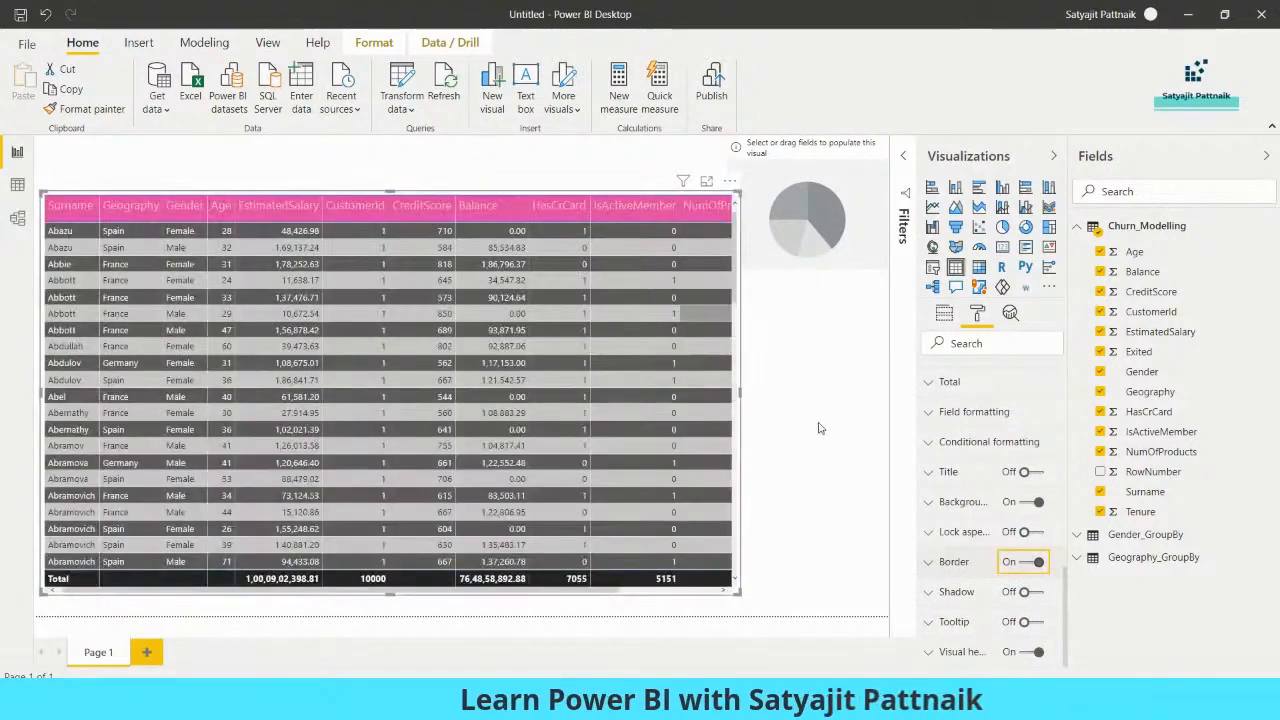
left_click(797, 417)
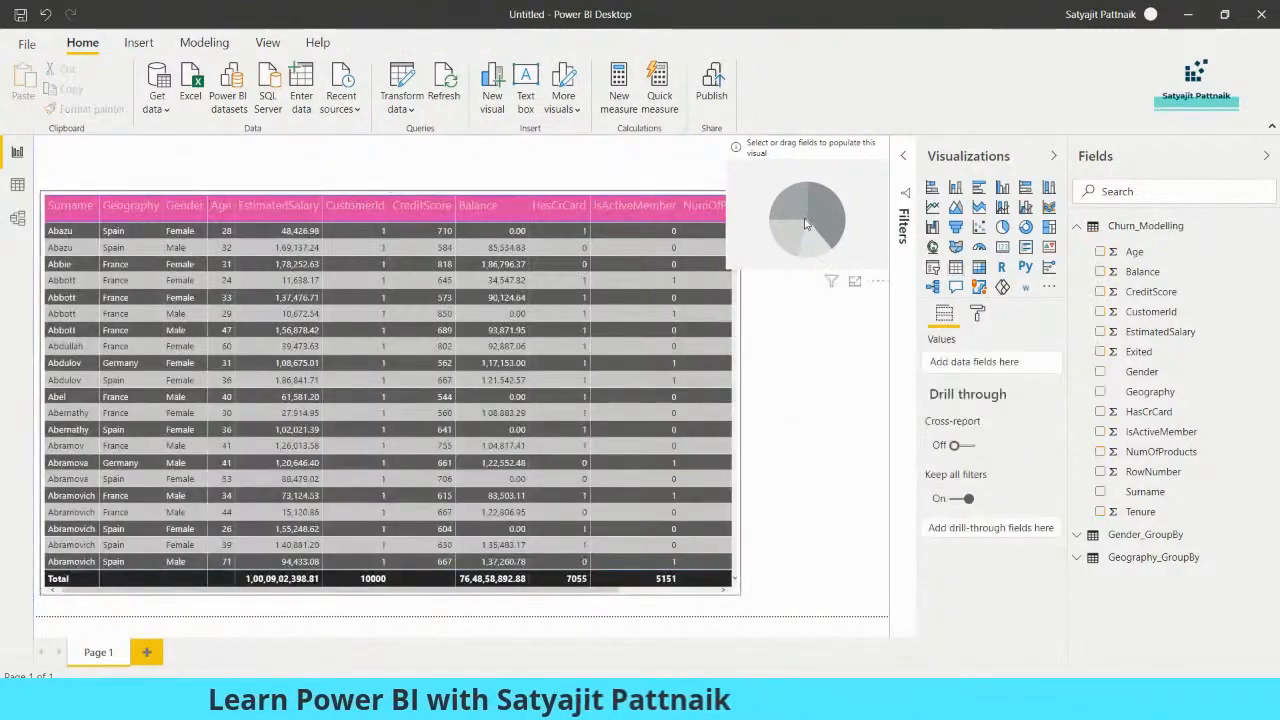
- Discard a stray pie chart and shrink the churn table visual by its handles
left_click_drag(808, 230, 812, 293)
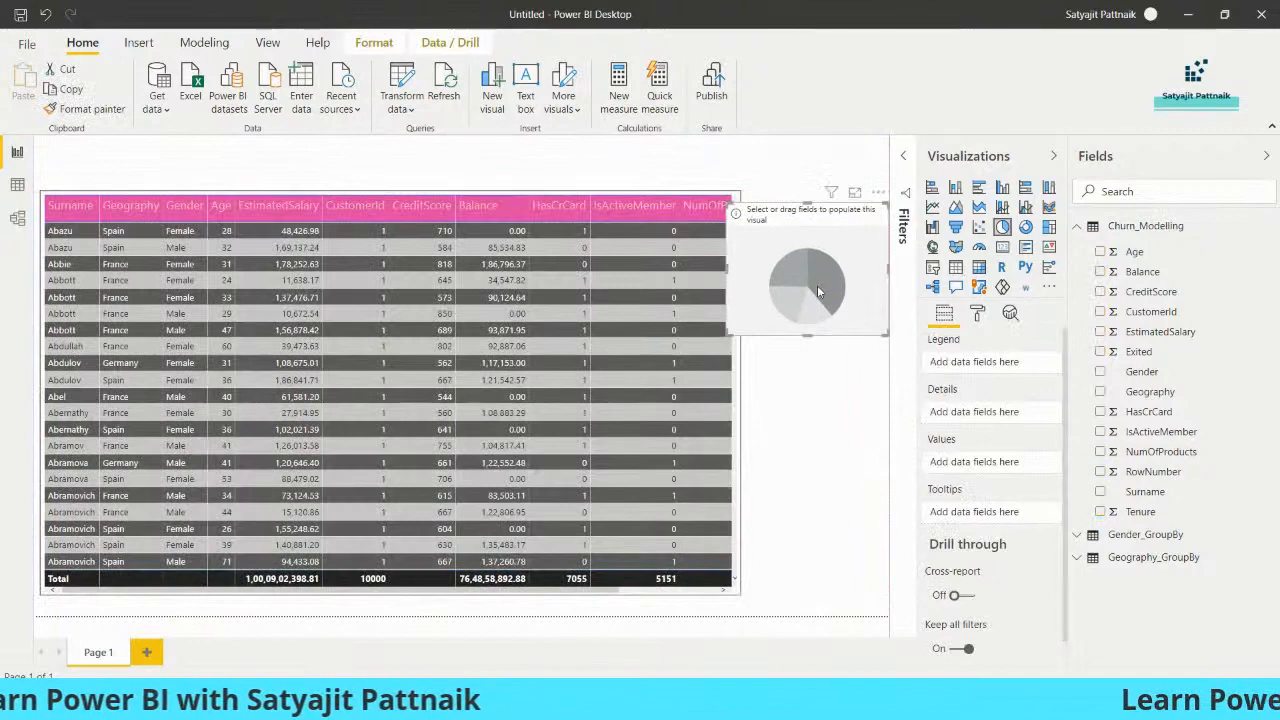
key("Delete")
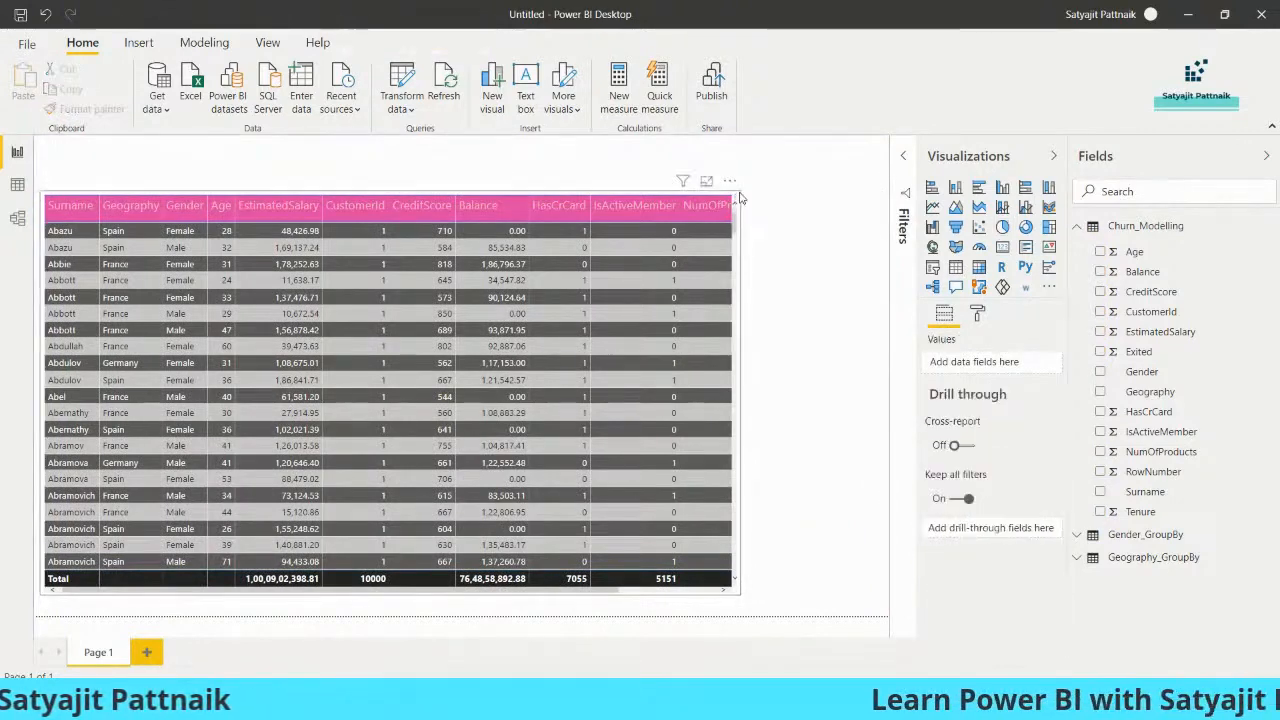
left_click(740, 592)
left_click_drag(737, 592, 733, 523)
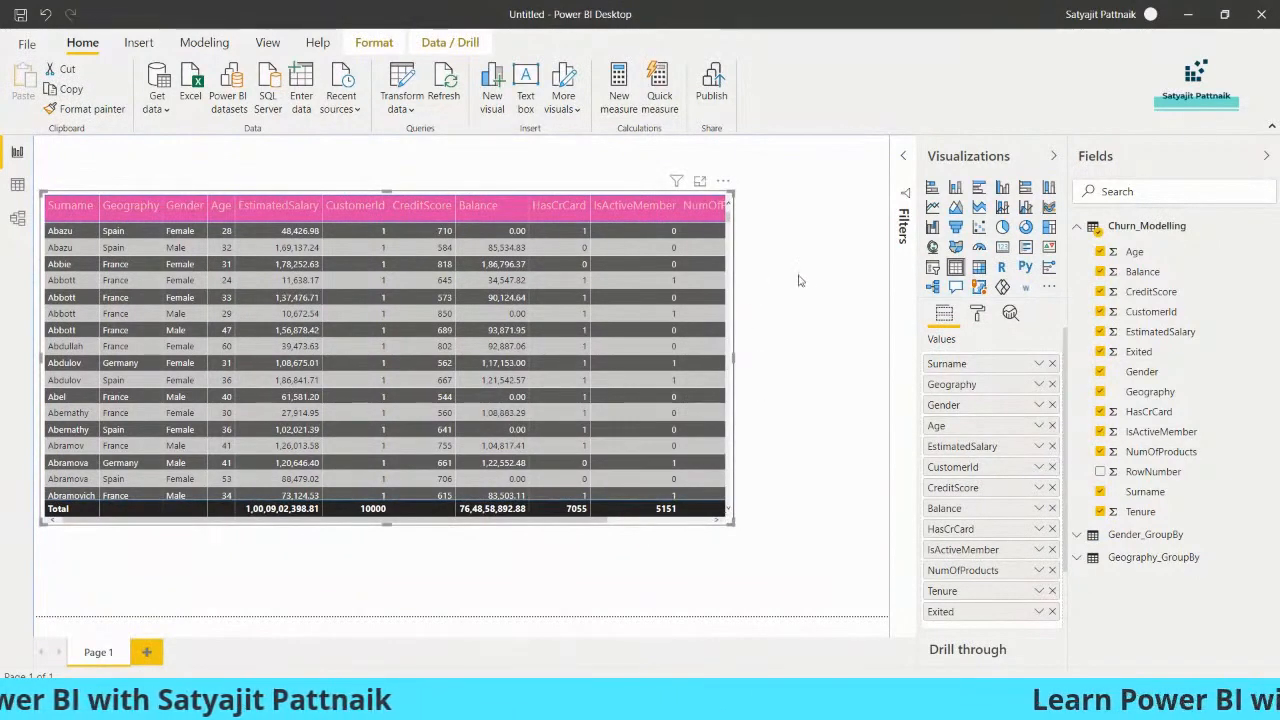
left_click(735, 199)
left_click(731, 198)
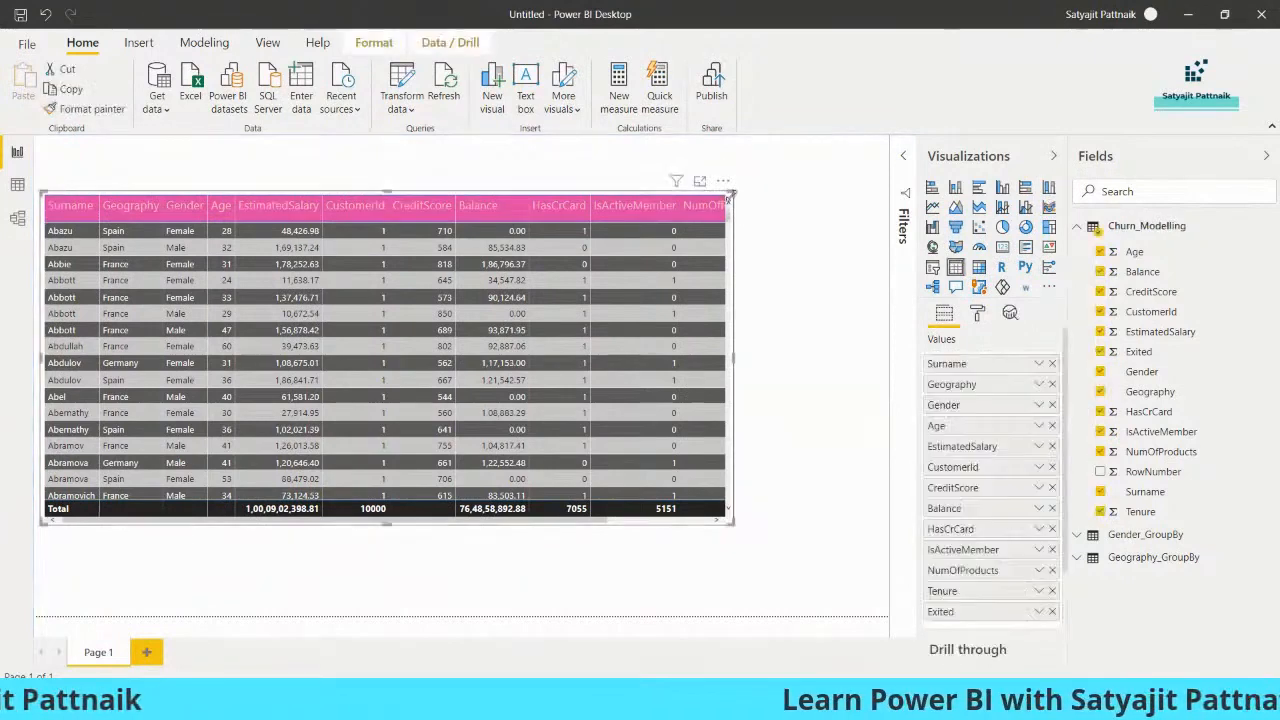
left_click_drag(699, 204, 638, 209)
- Add an empty pie chart beside the table and make it shorter
left_click(746, 266)
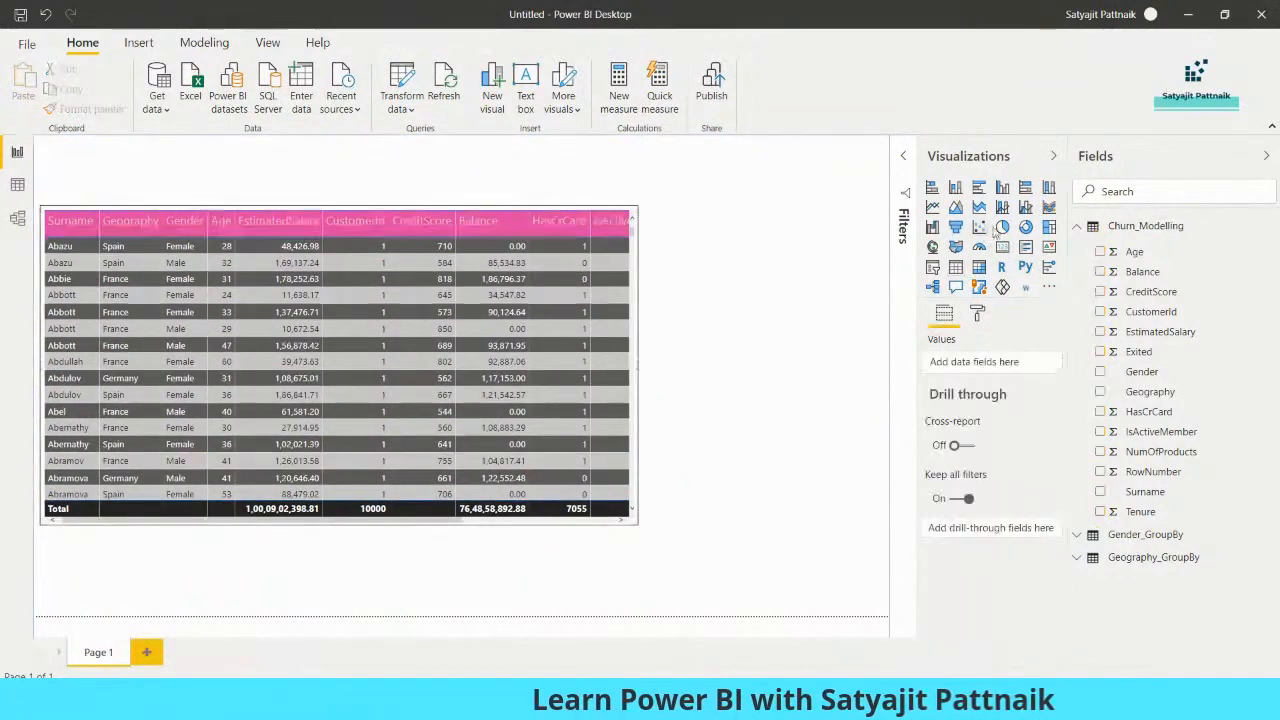
left_click(1002, 227)
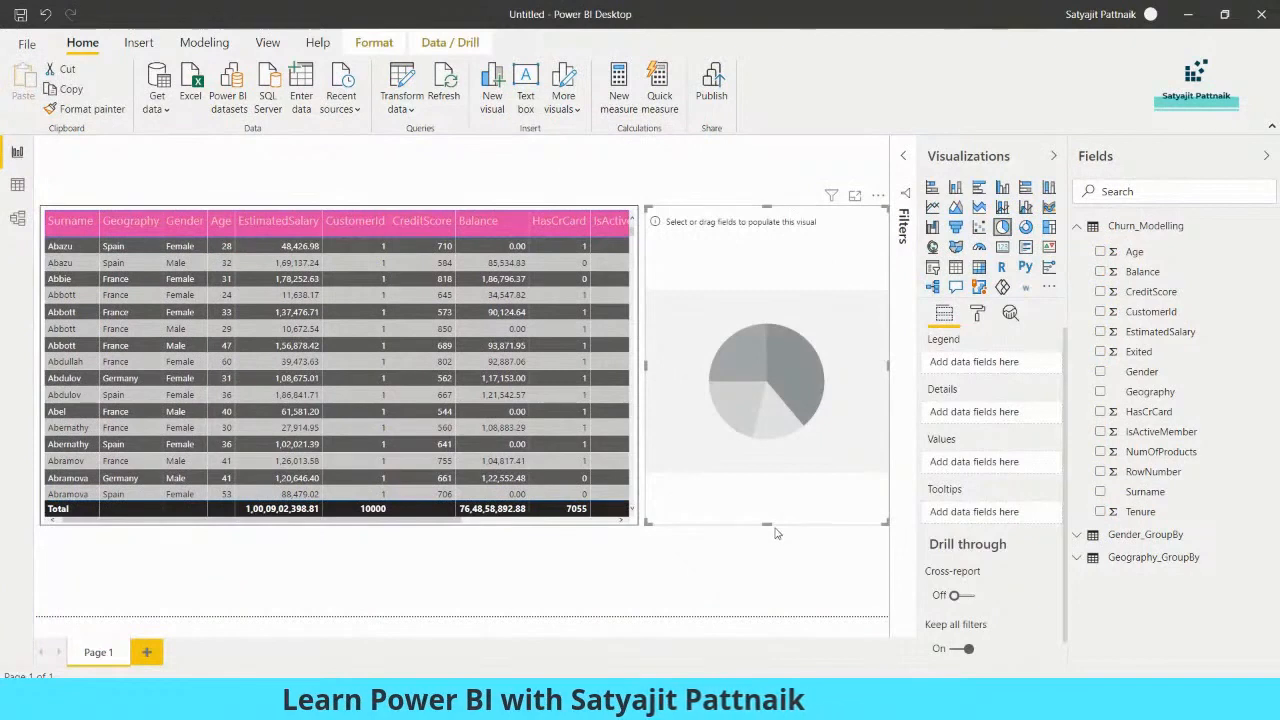
left_click_drag(766, 523, 785, 332)
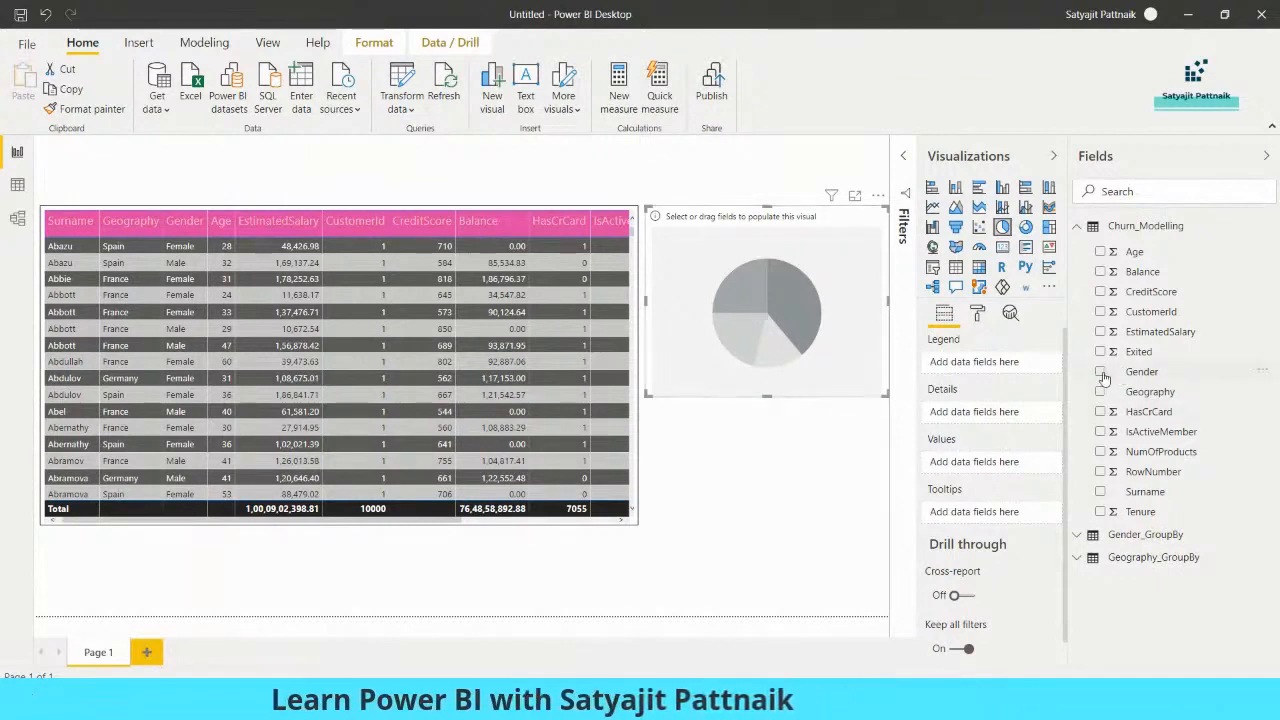
left_click(1141, 372)
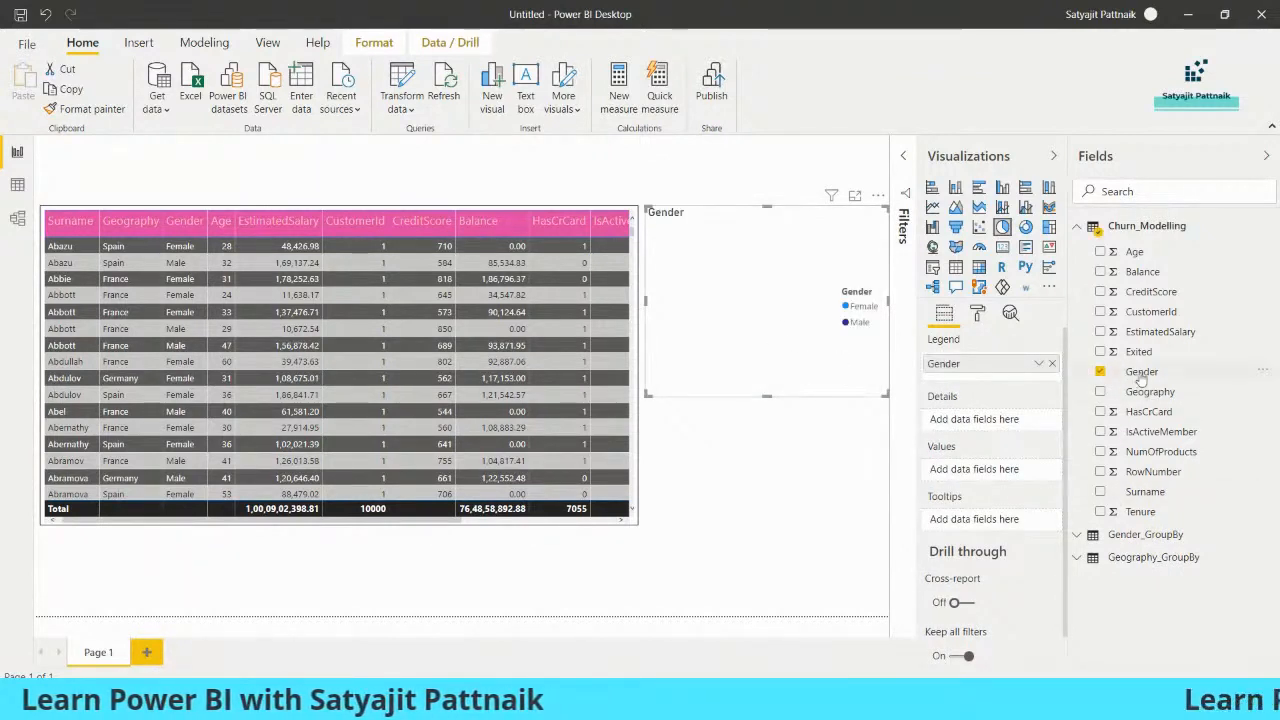
left_click_drag(1141, 372, 980, 472)
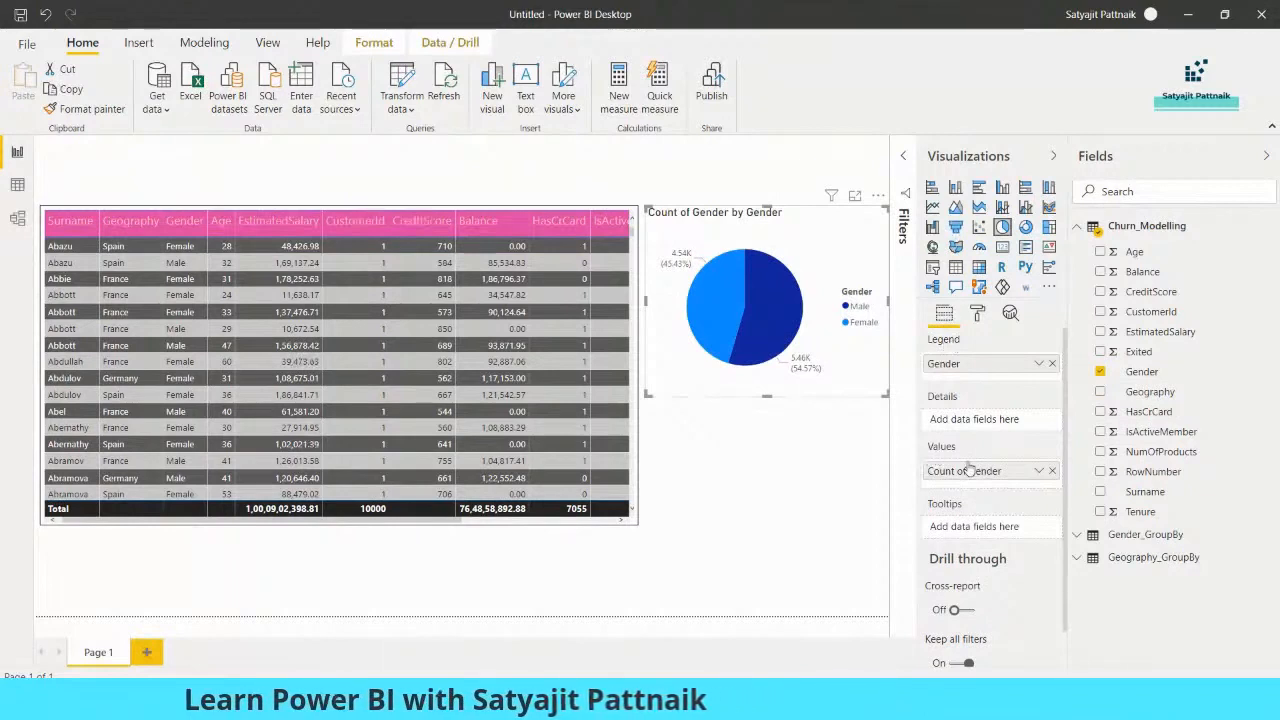
left_click(1039, 471)
left_click(1070, 571)
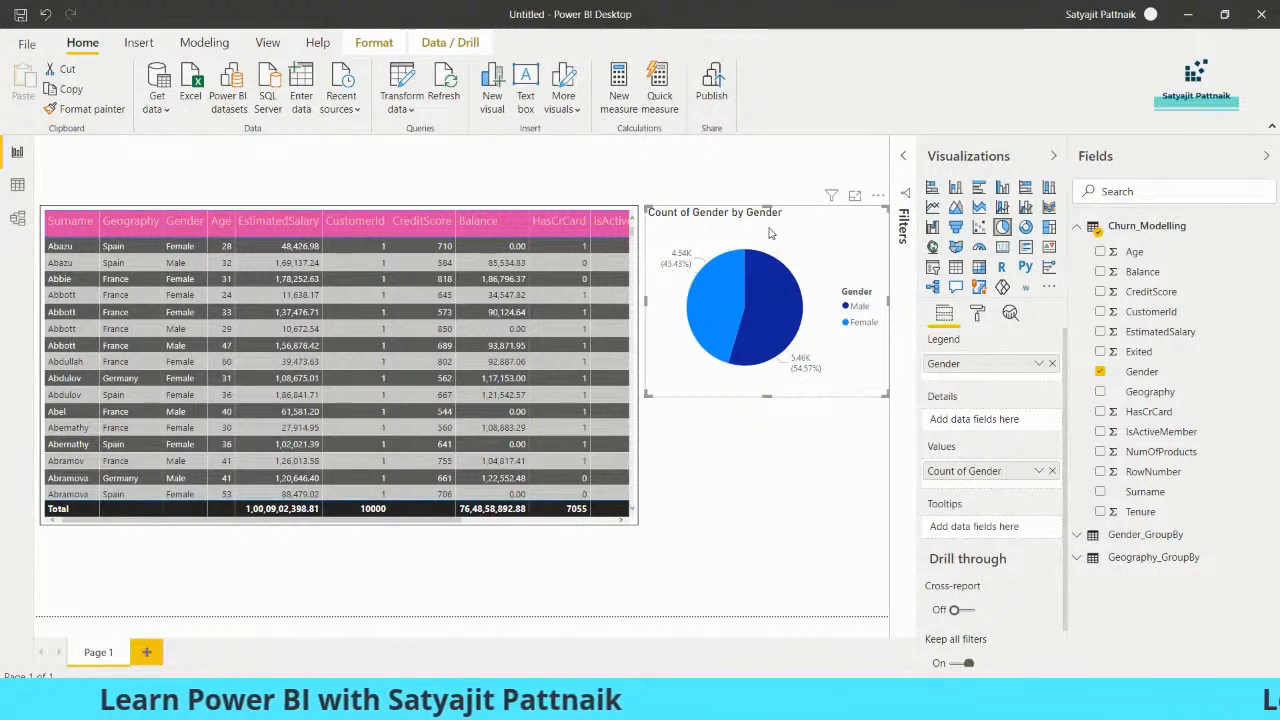
left_click(763, 451)
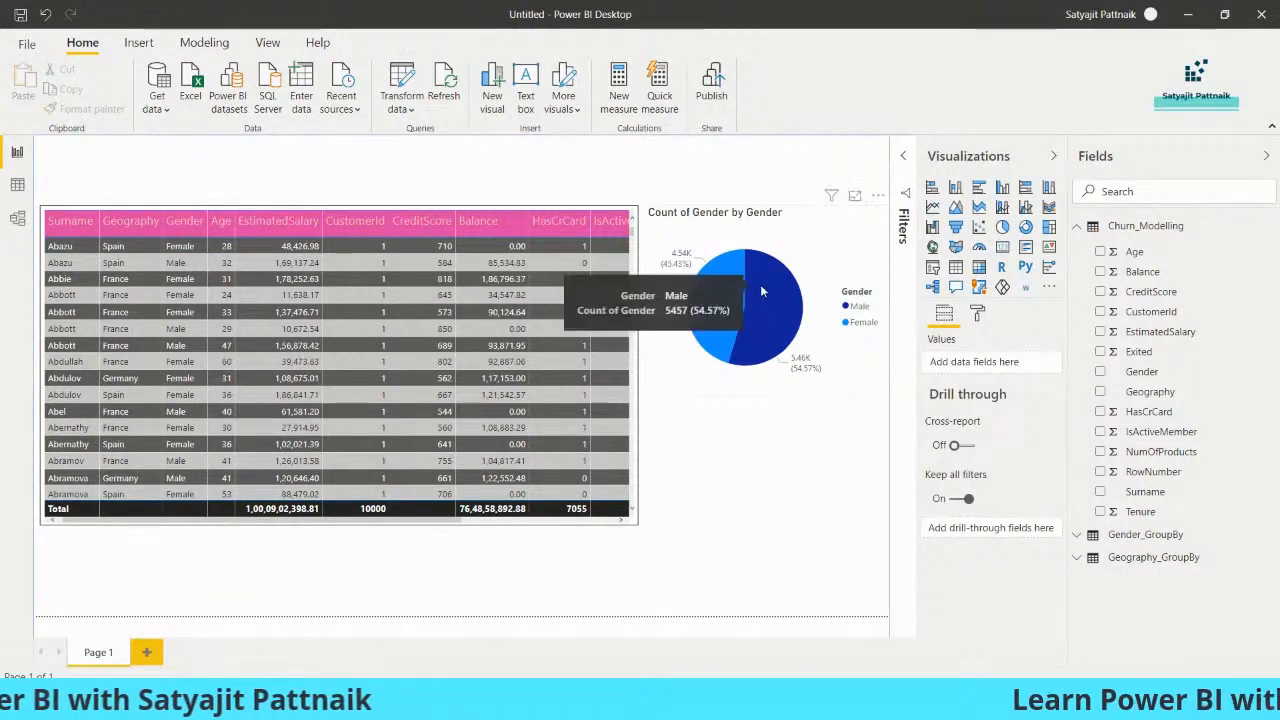
left_click(771, 228)
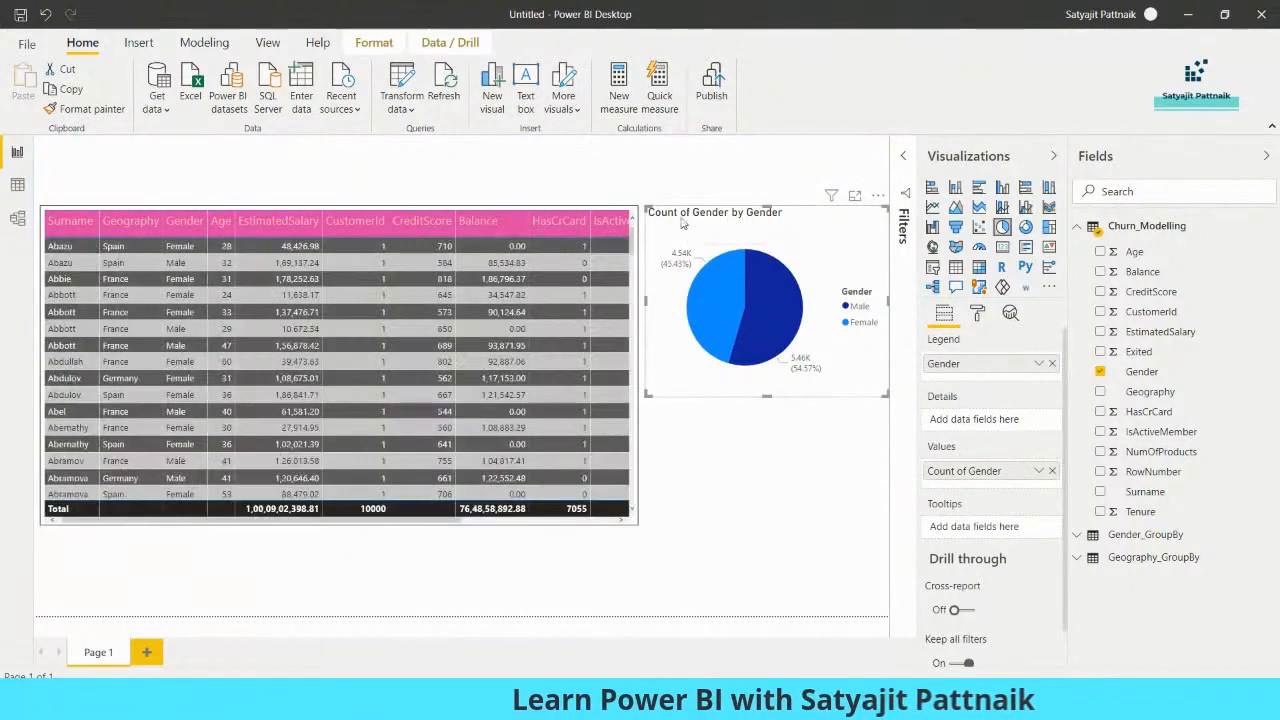
- Change the pie chart's title text to 'Gender Comparision'
left_click(978, 314)
left_click(1025, 496)
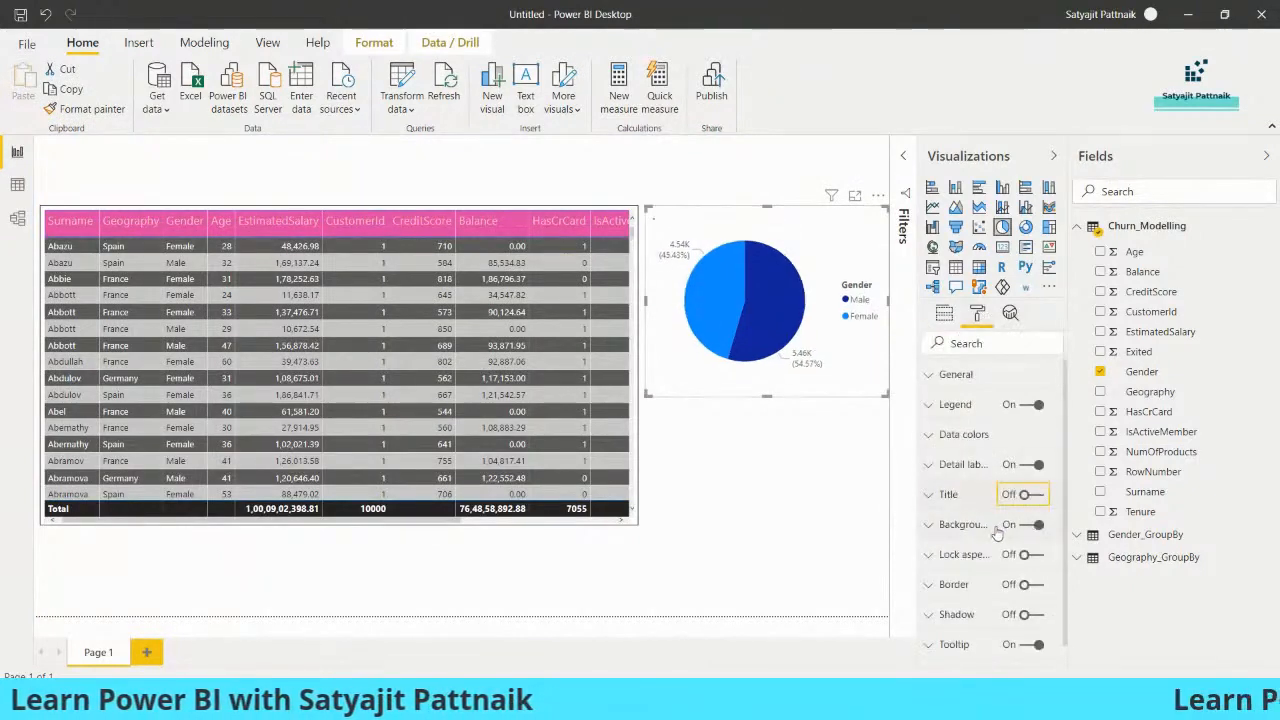
left_click(930, 494)
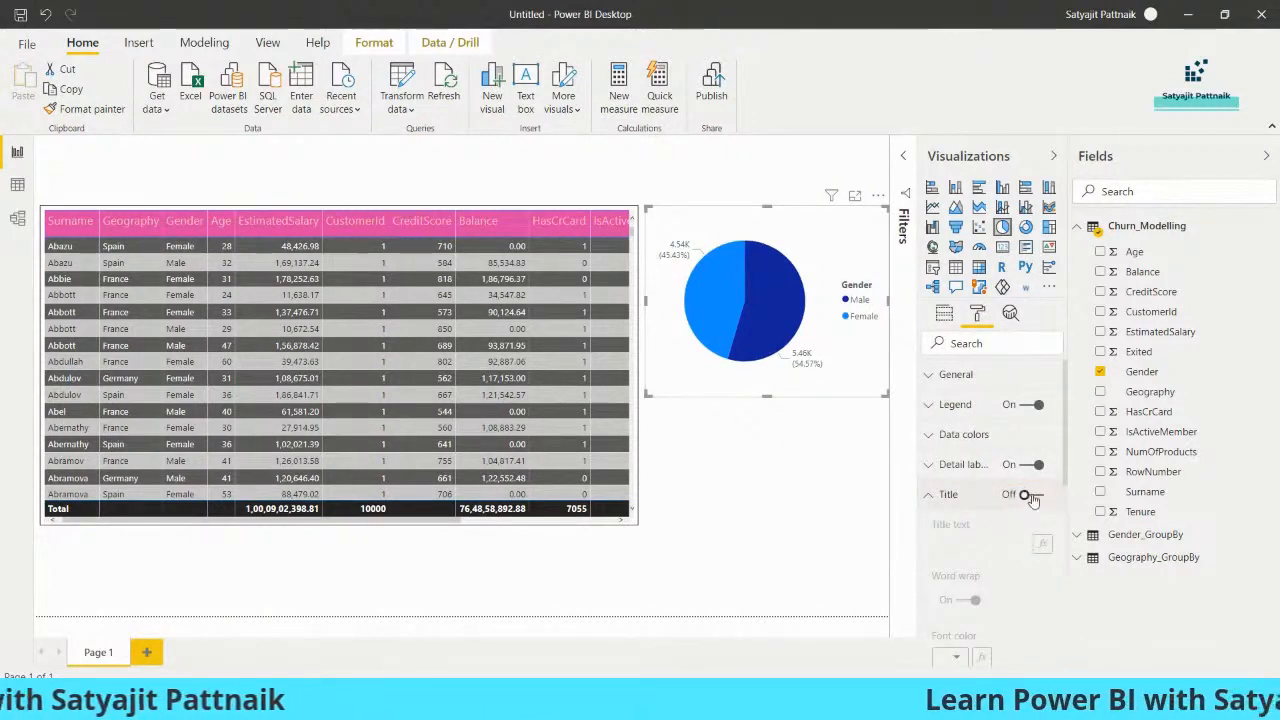
left_click(1025, 494)
scroll(1000, 450, "down", 3)
left_click(978, 377)
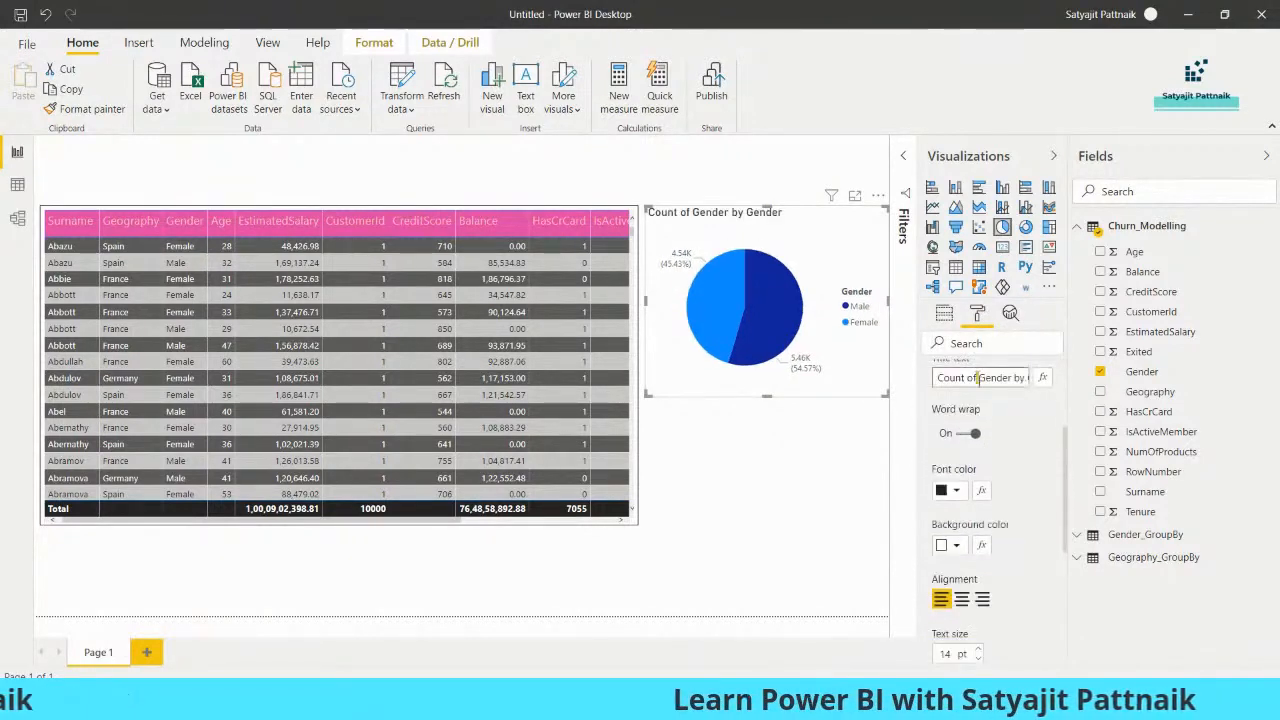
key("ctrl+a")
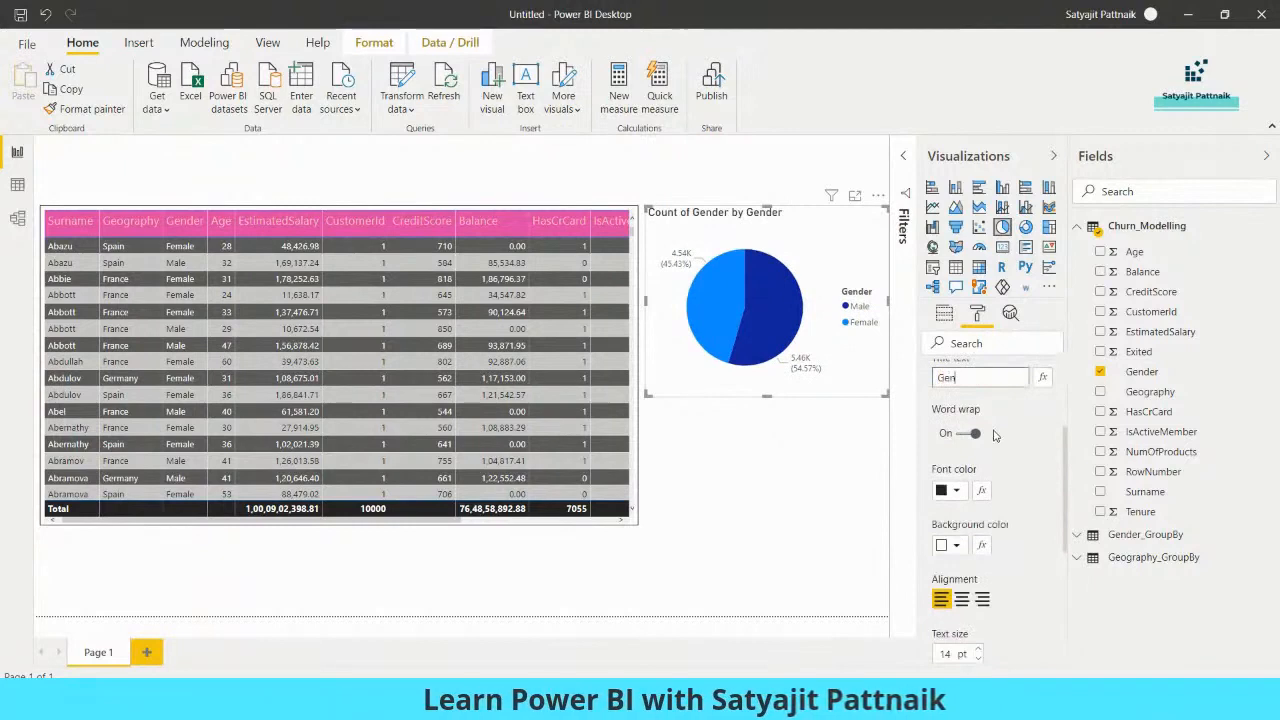
type("Gender Comparision")
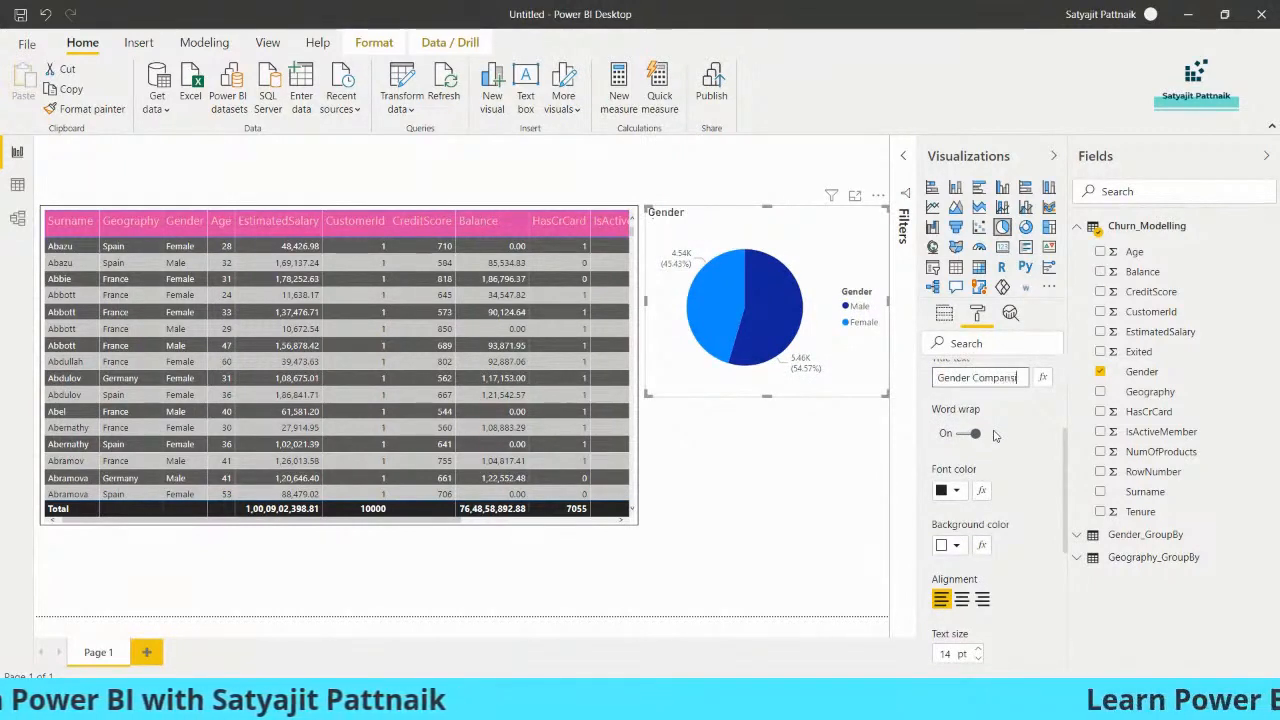
- Centre the pie chart title and raise its text size to 18 pt
left_click(960, 598)
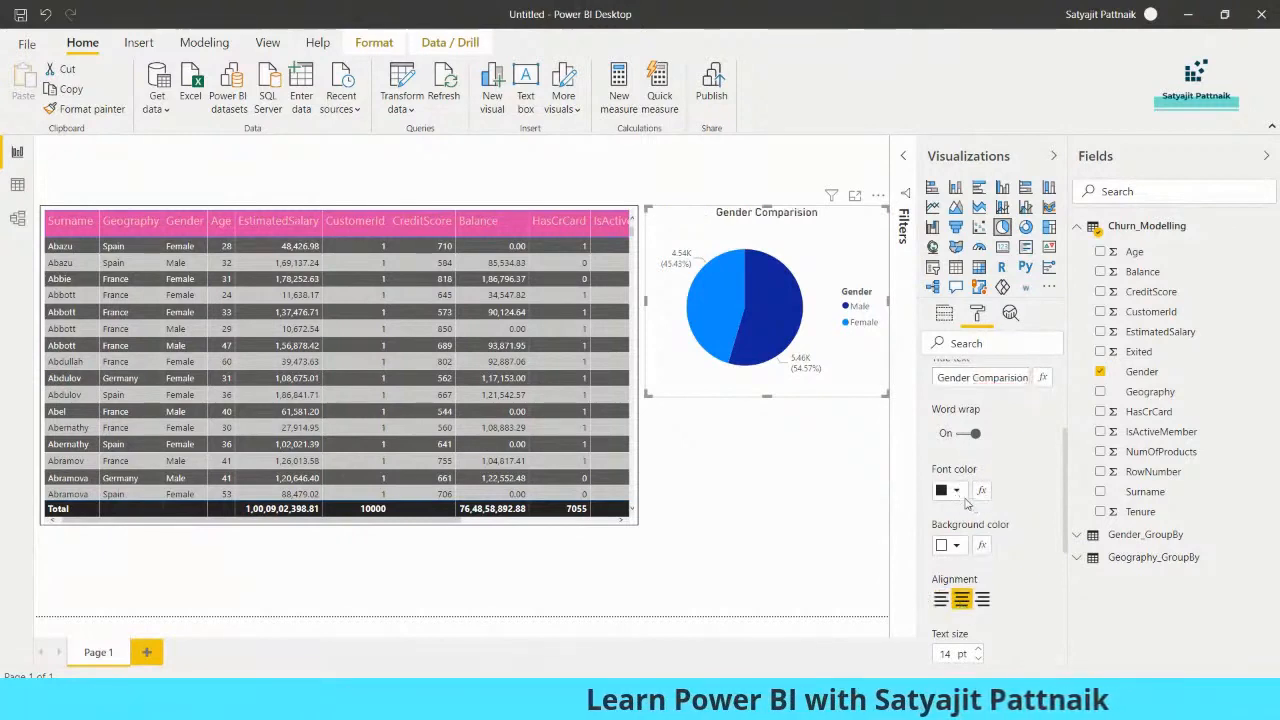
scroll(1009, 563, "down", 1)
left_click(978, 567)
left_click(978, 567)
left_click(978, 567)
left_click(978, 567)
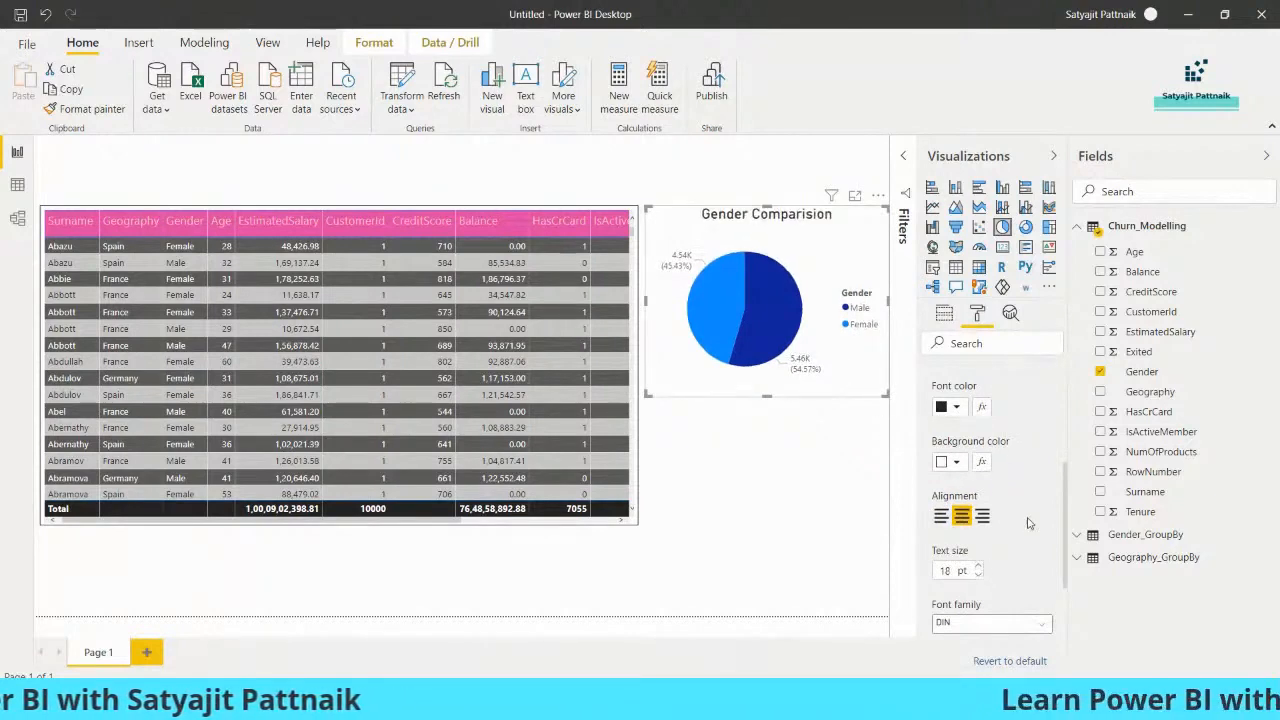
left_click(807, 429)
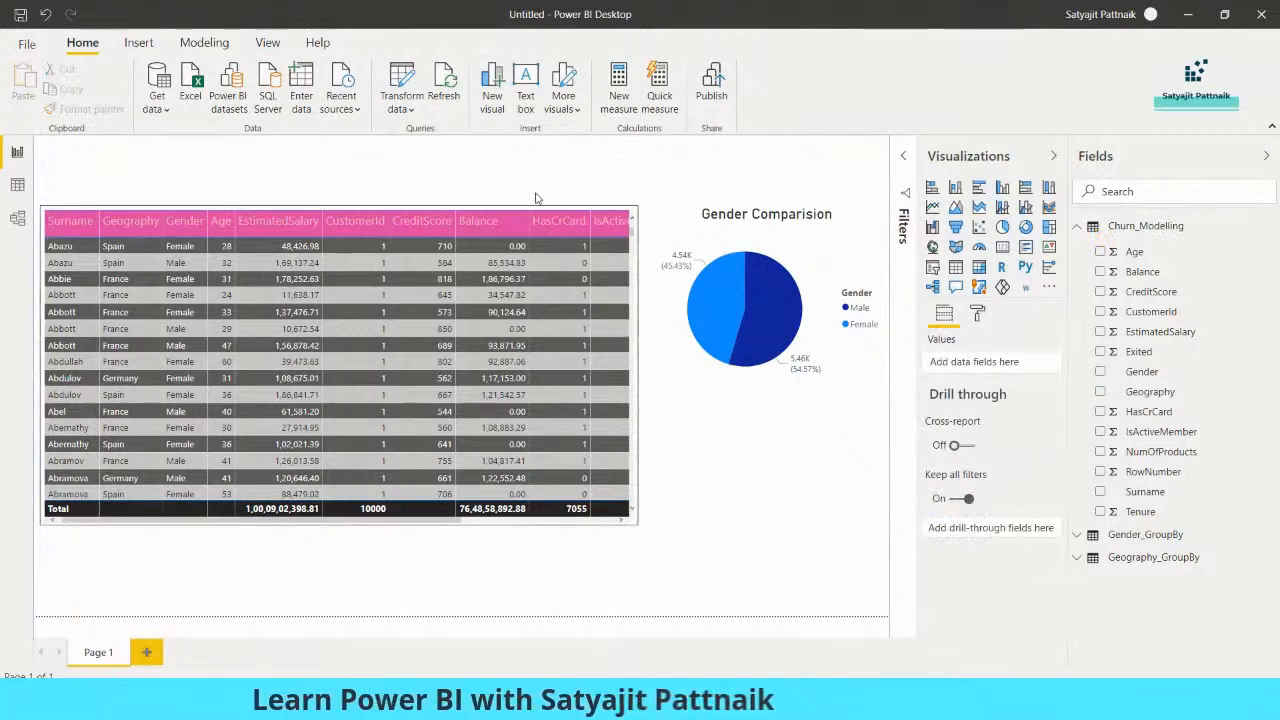
- Move the table and pie chart down and add a wide text box strip along the top
left_click_drag(534, 434, 541, 469)
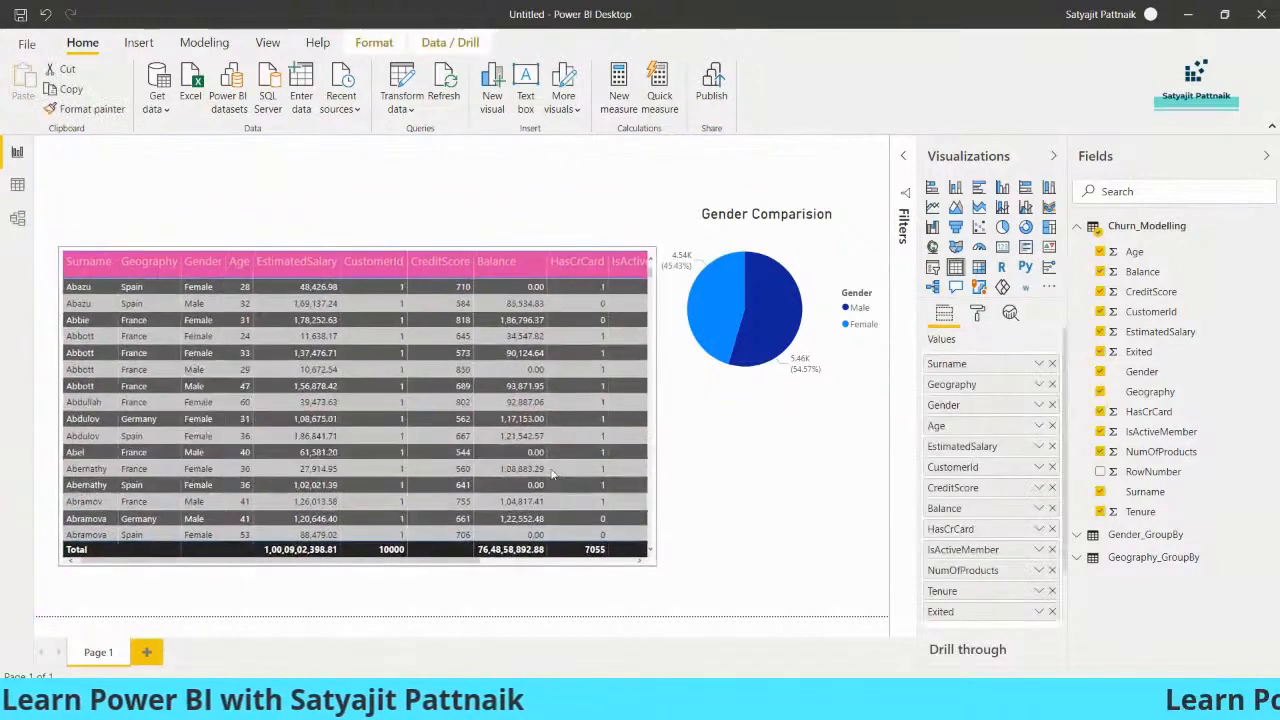
left_click_drag(770, 318, 775, 362)
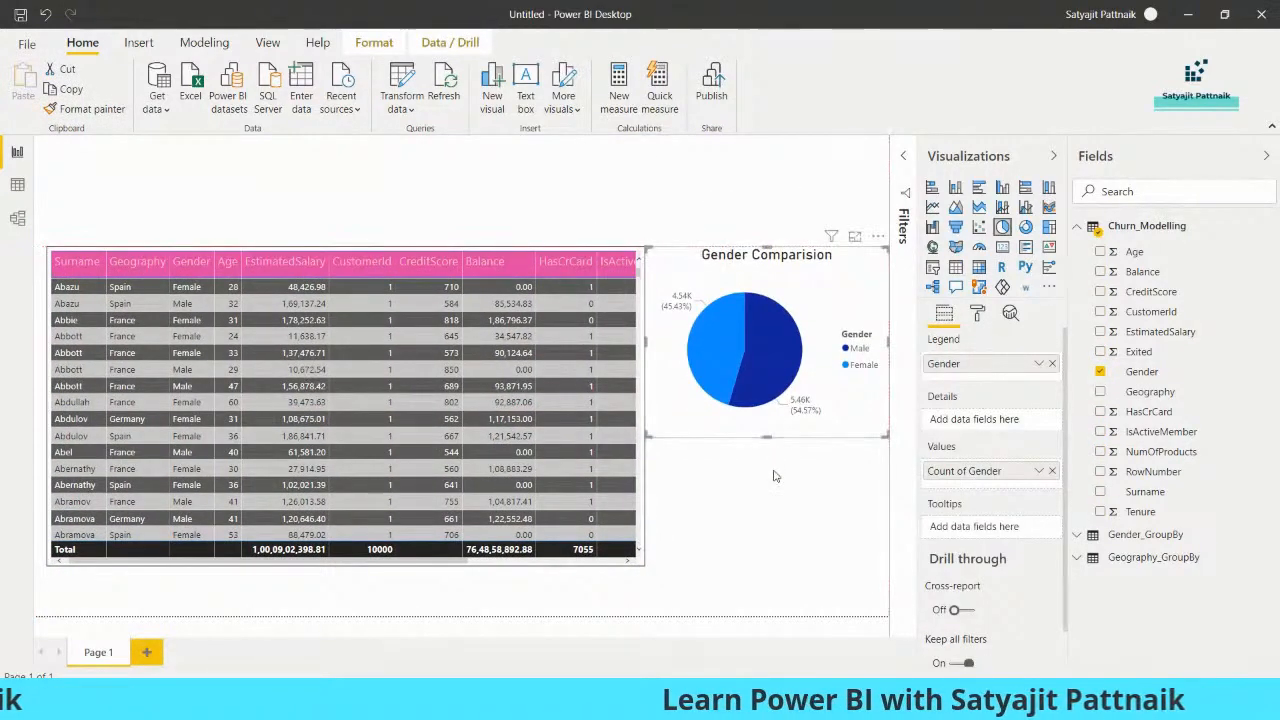
left_click(498, 194)
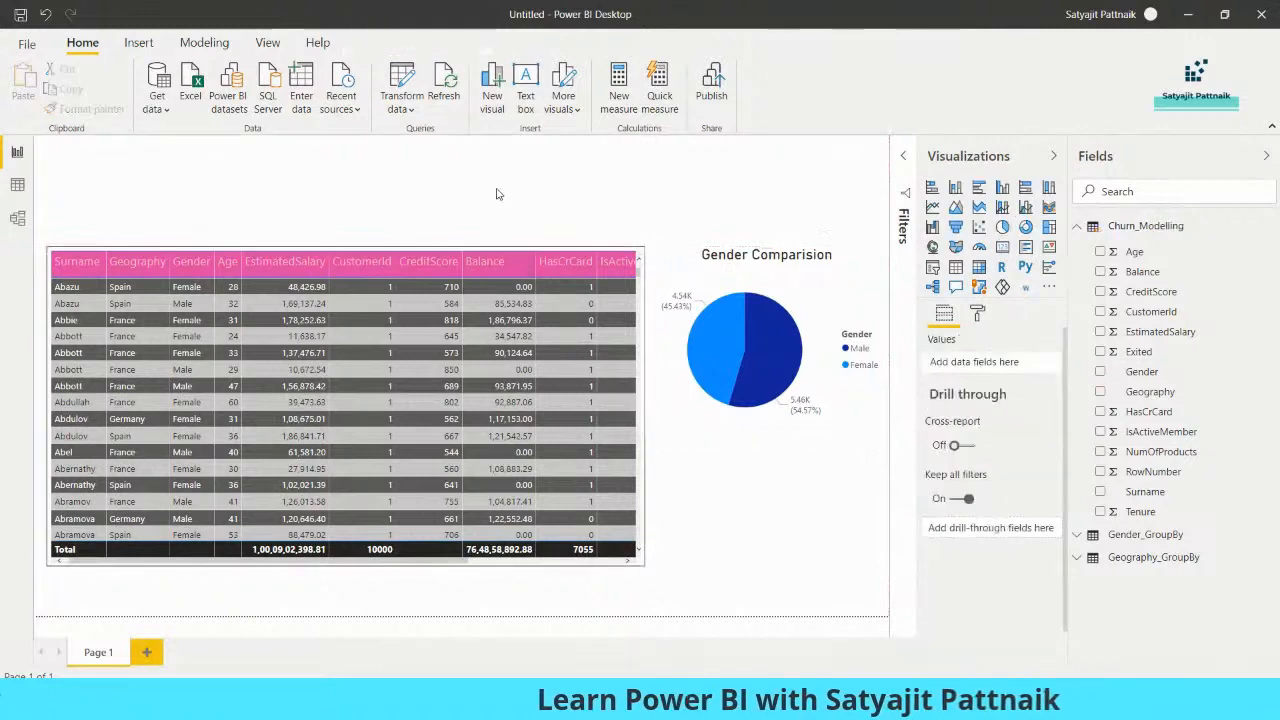
left_click(526, 100)
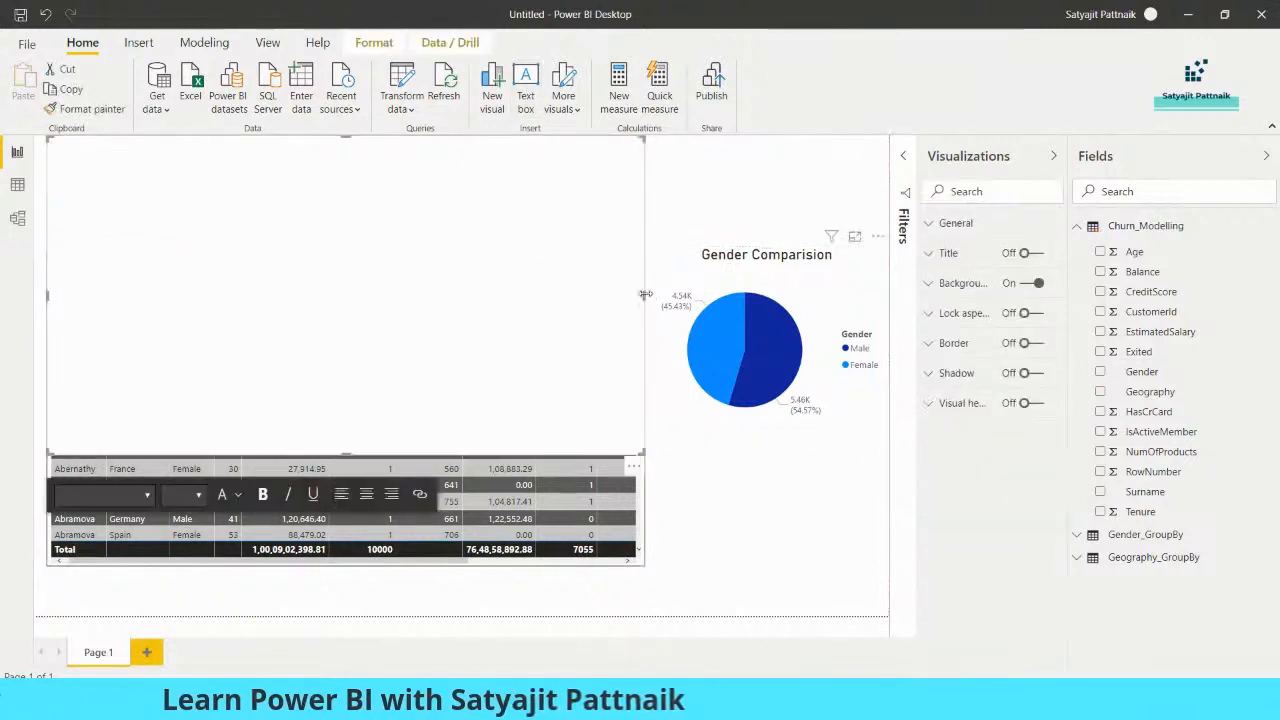
left_click_drag(680, 297, 887, 295)
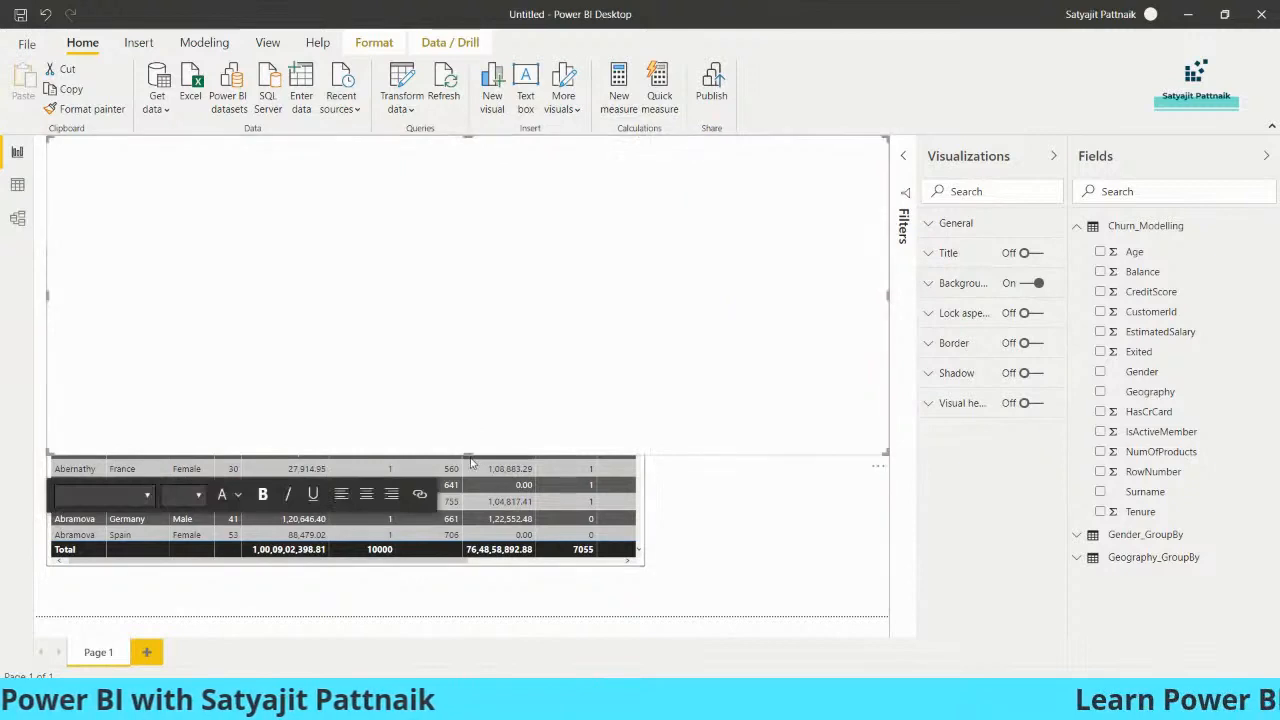
left_click_drag(469, 448, 520, 206)
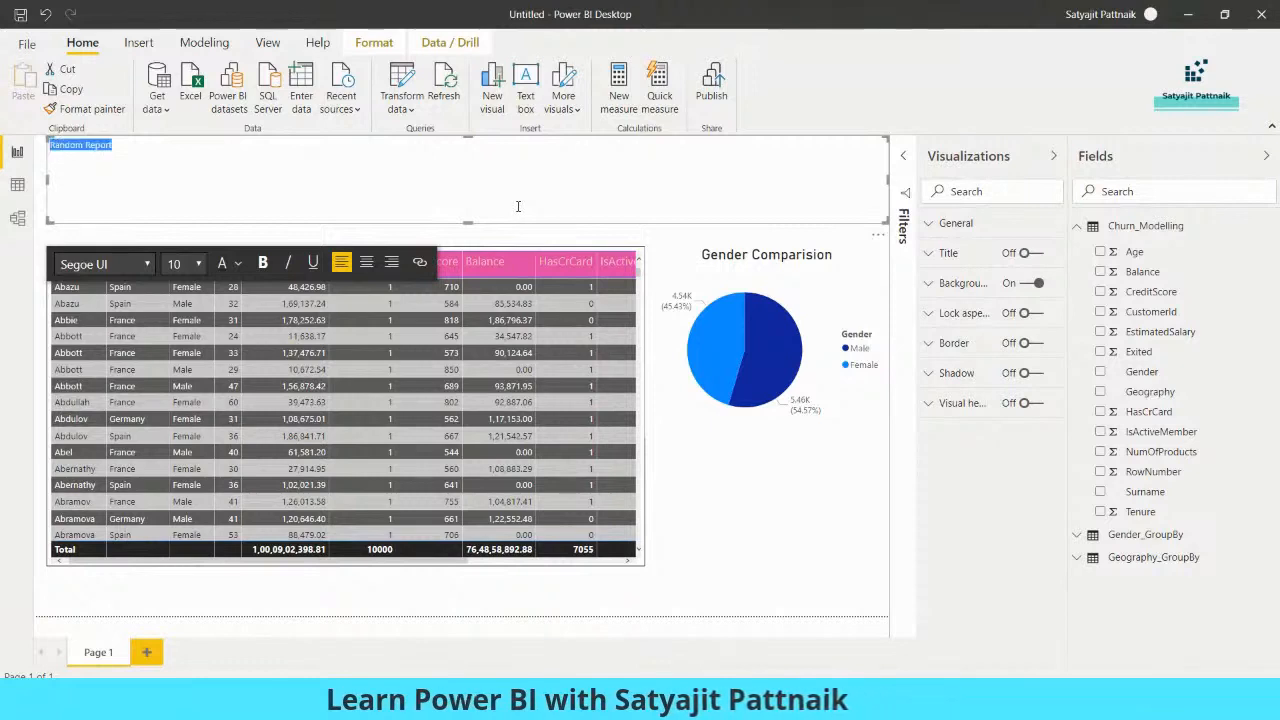
- Format the 'Random Report' heading as centred, bold, 28 pt and dark red
left_click(366, 263)
left_click(262, 263)
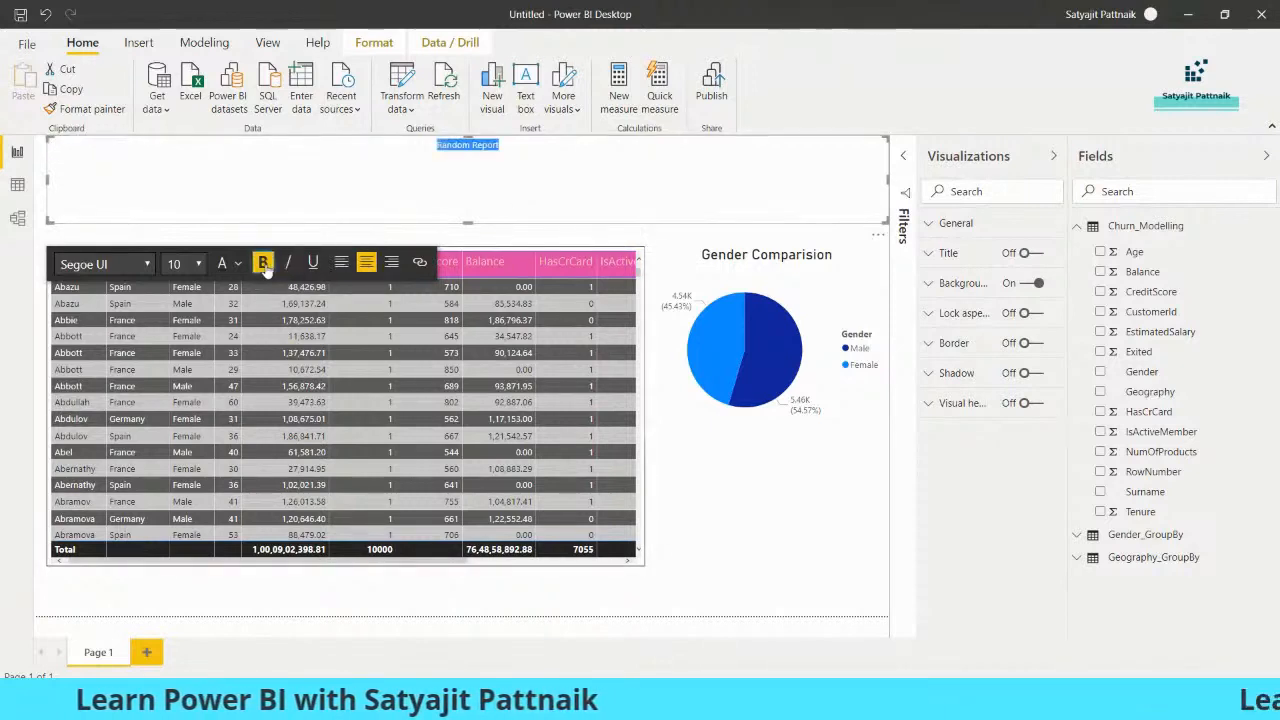
left_click(188, 263)
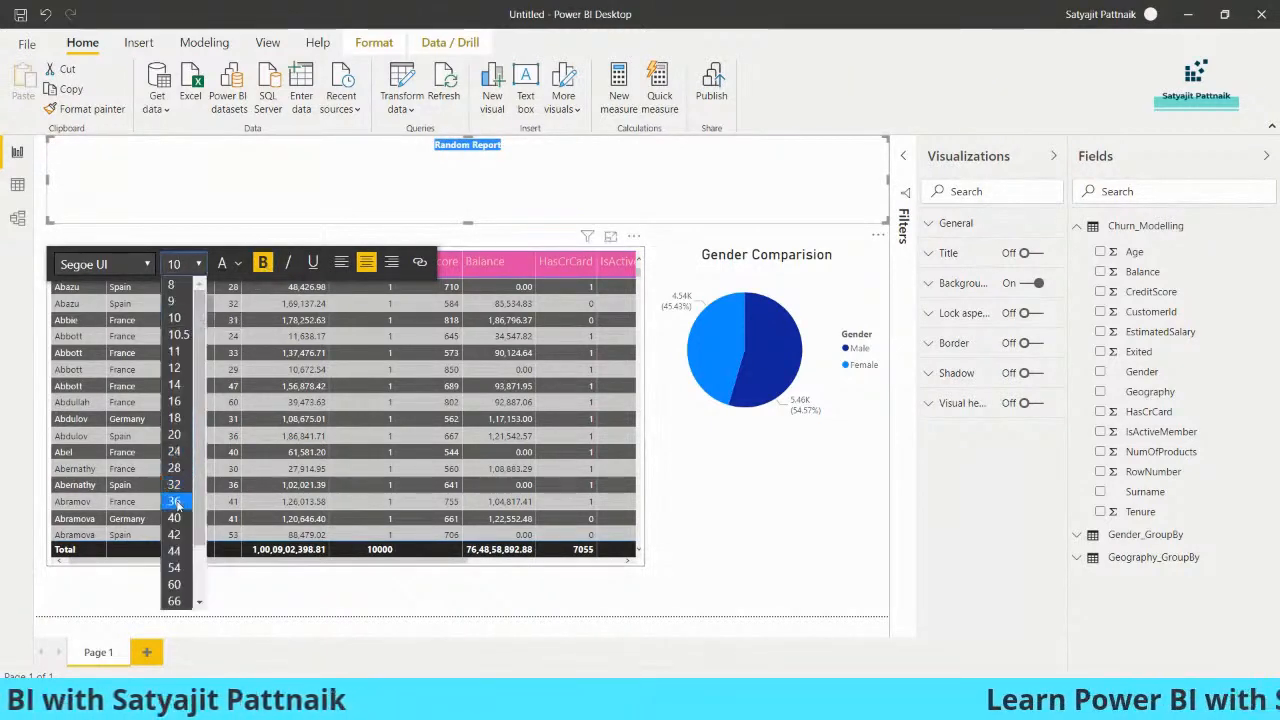
left_click(178, 468)
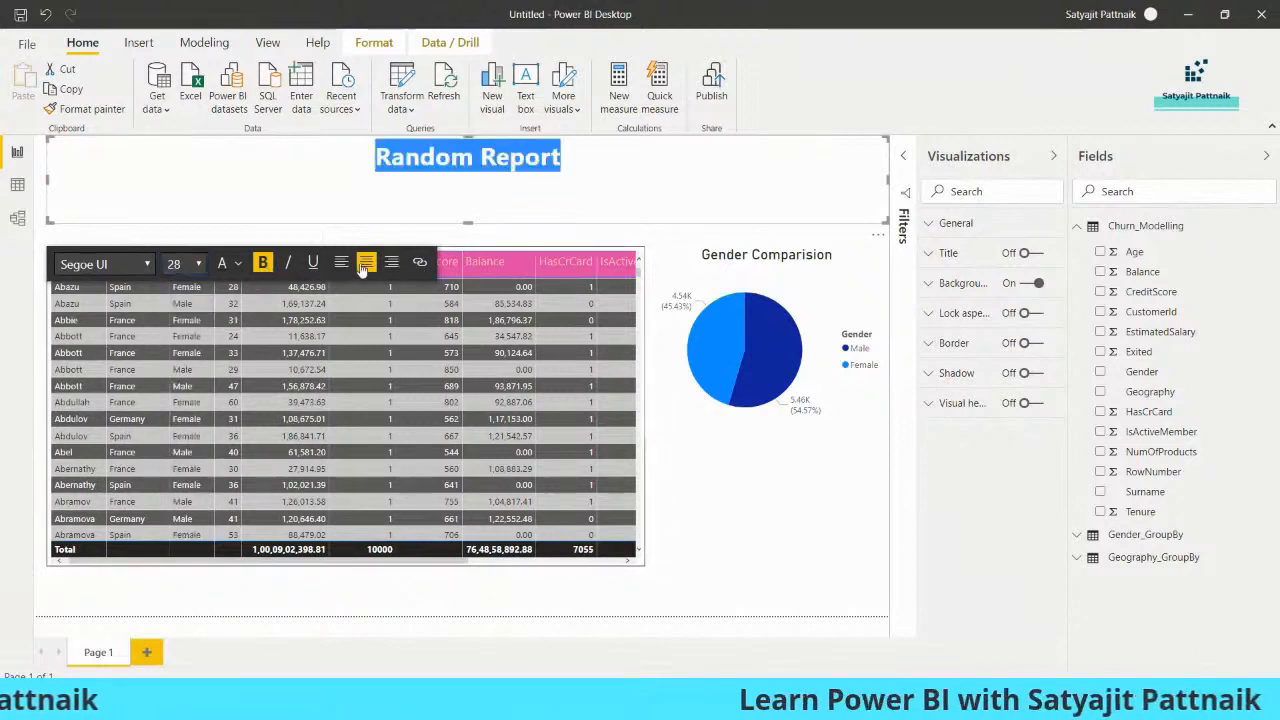
left_click(239, 264)
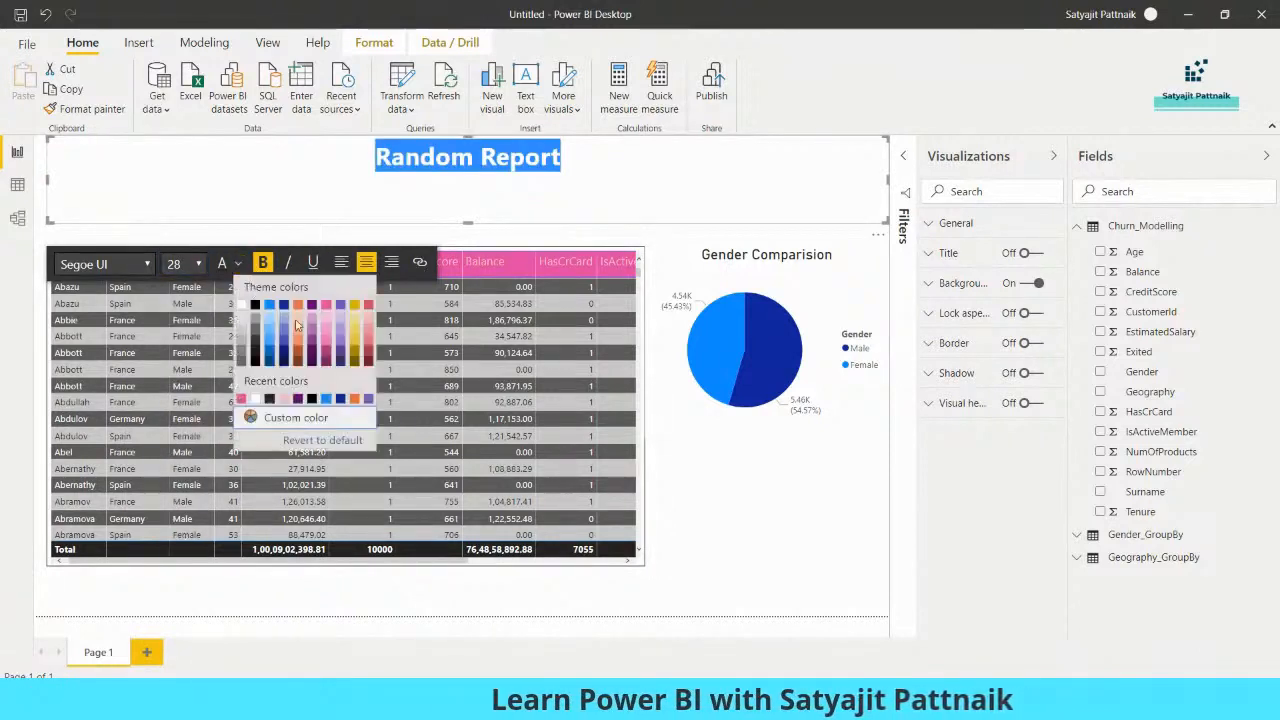
left_click(325, 366)
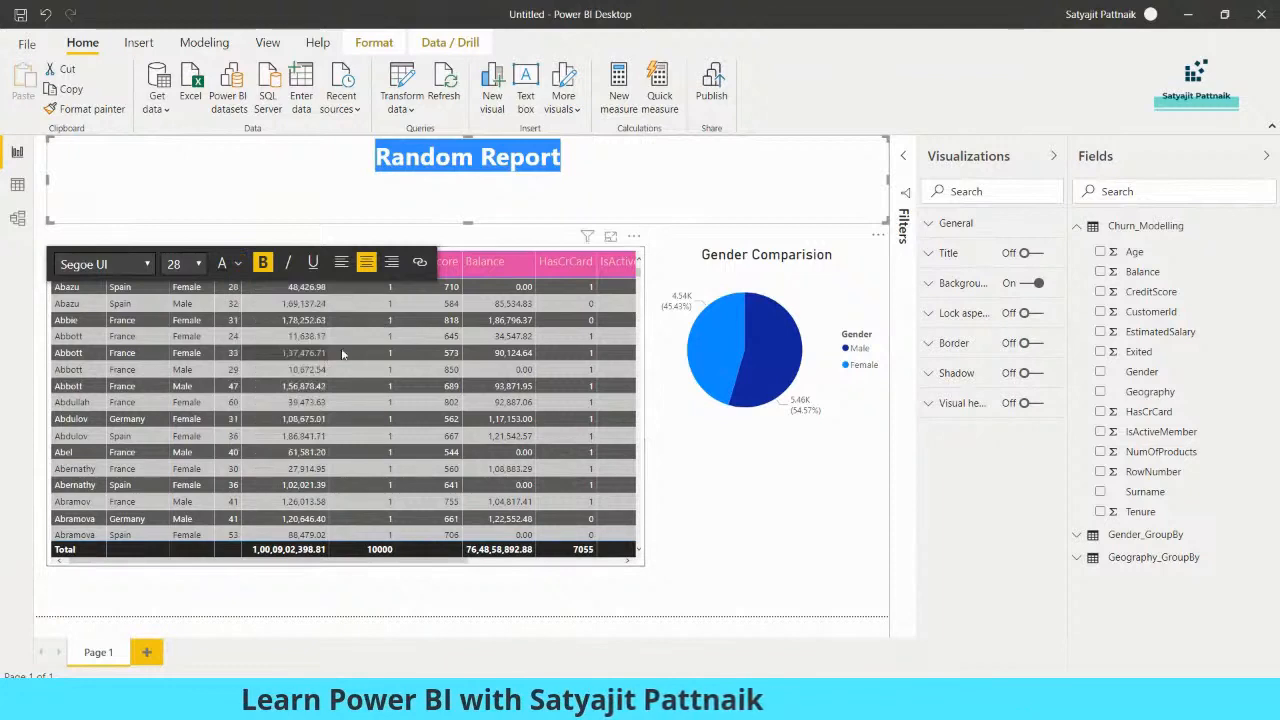
left_click(723, 509)
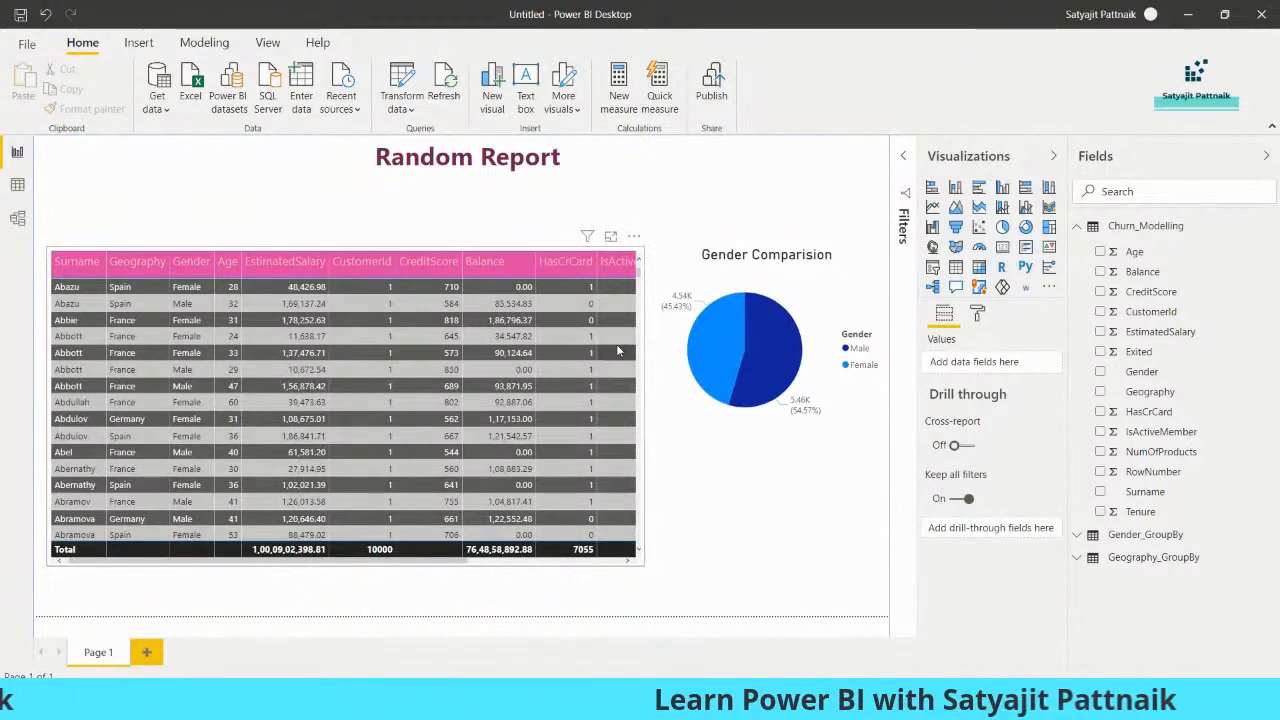
- Save the report as Random-Report.pbix in the Power BI - Session folder
key("ctrl+s")
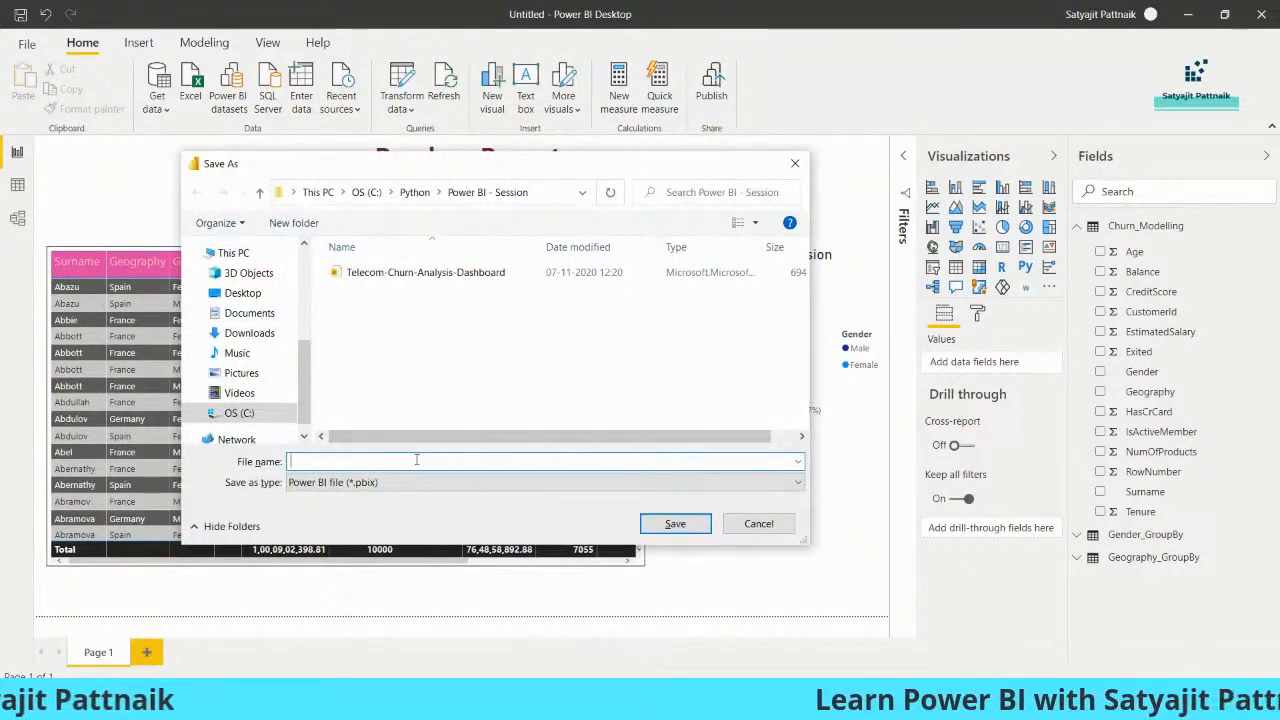
type("Random-Report")
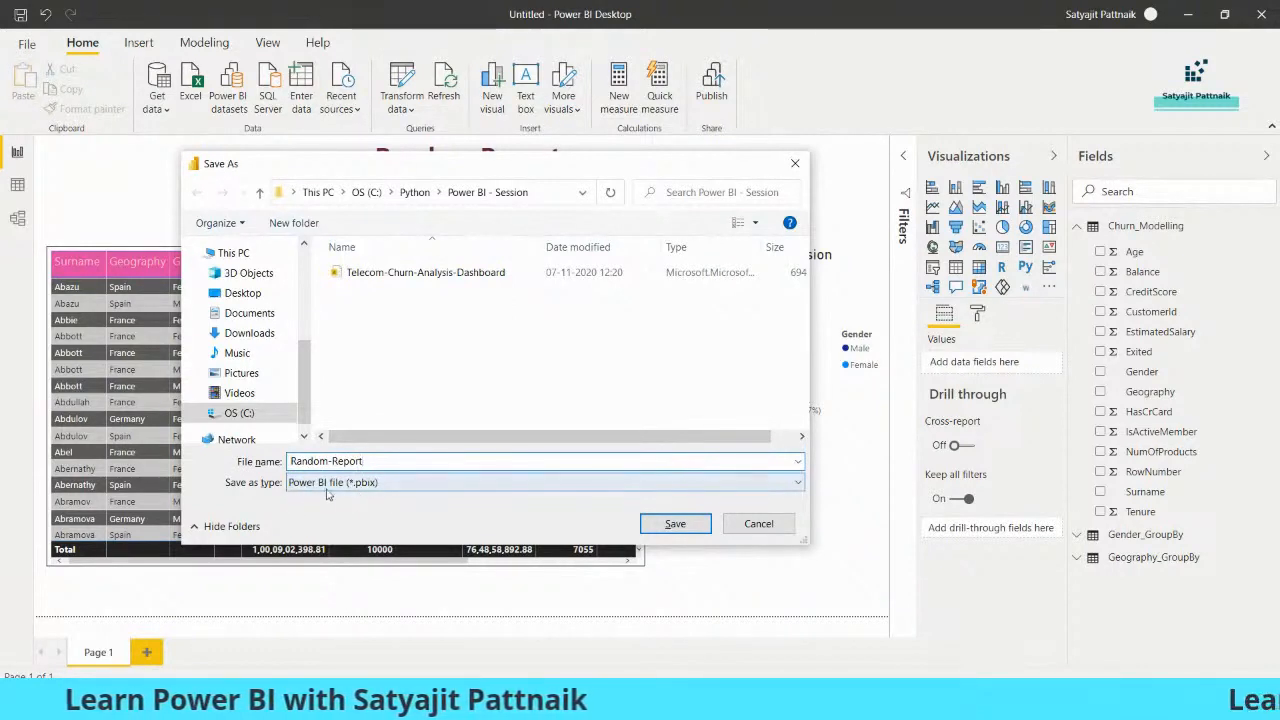
left_click(710, 525)
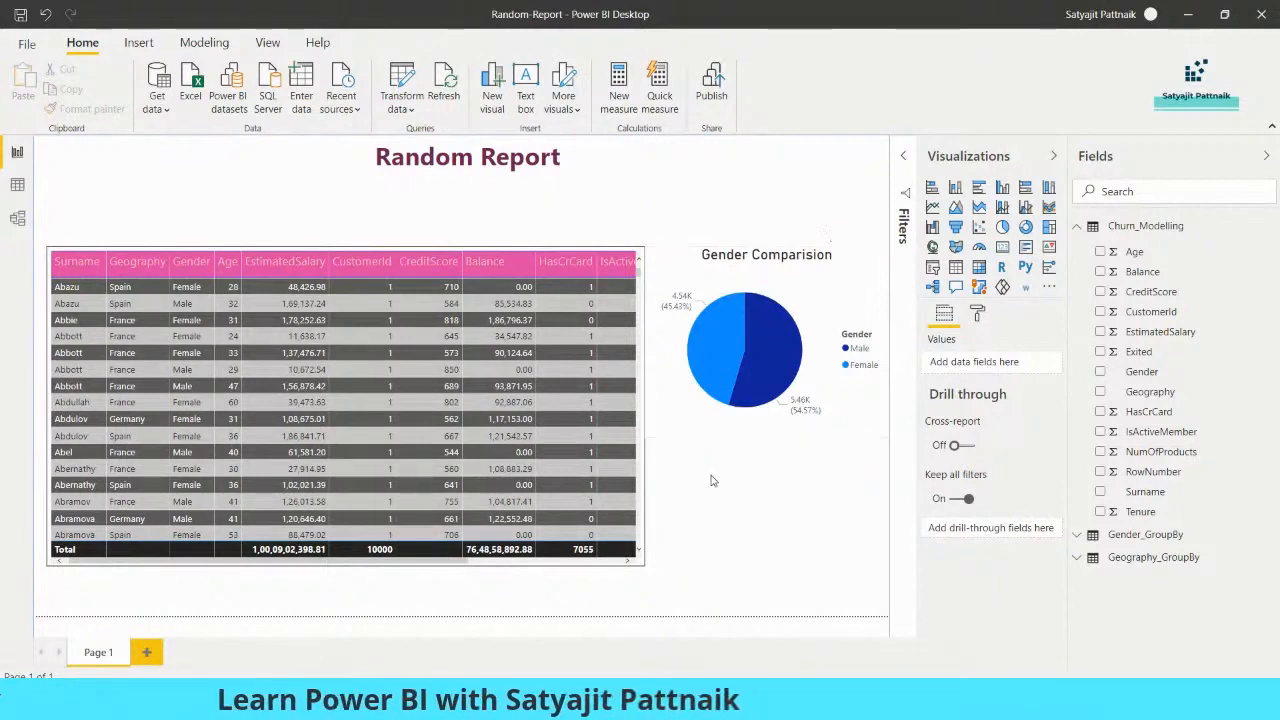
- Launch Notepad, type '5 minutes break', and move the window higher
key("super+r")
type("notepad")
key("Return")
type("5")
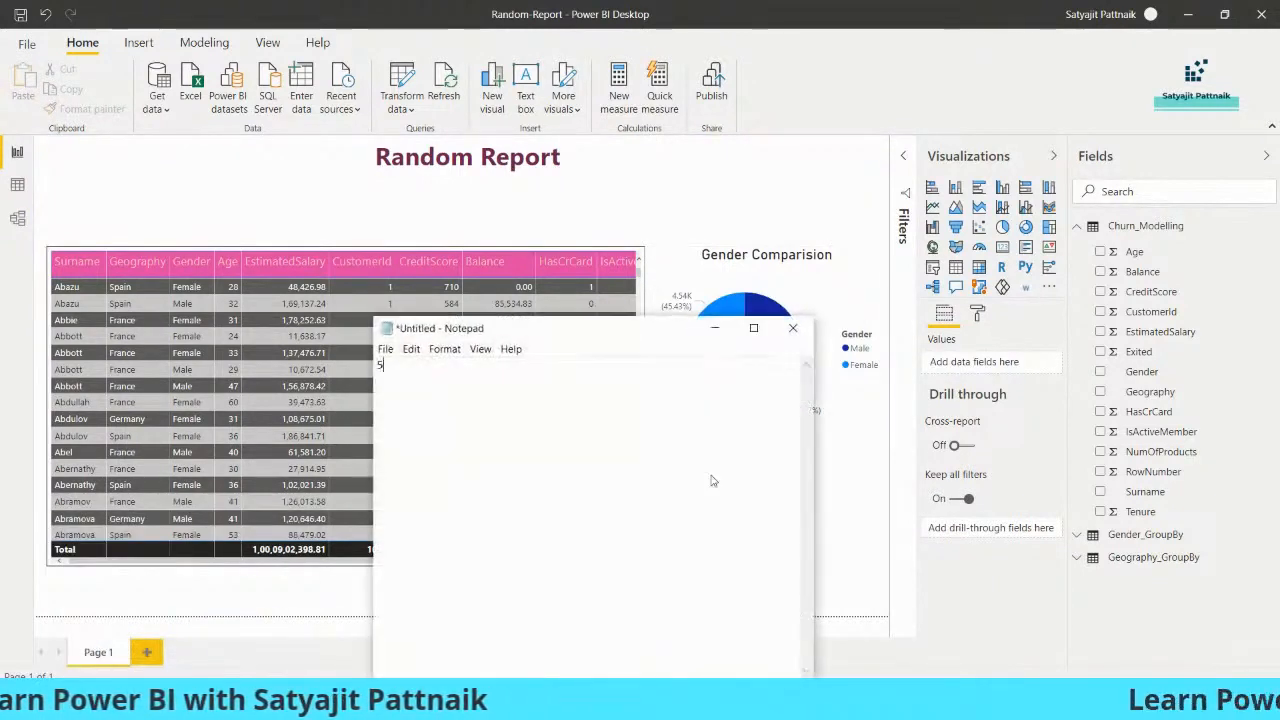
type(" minutes brea")
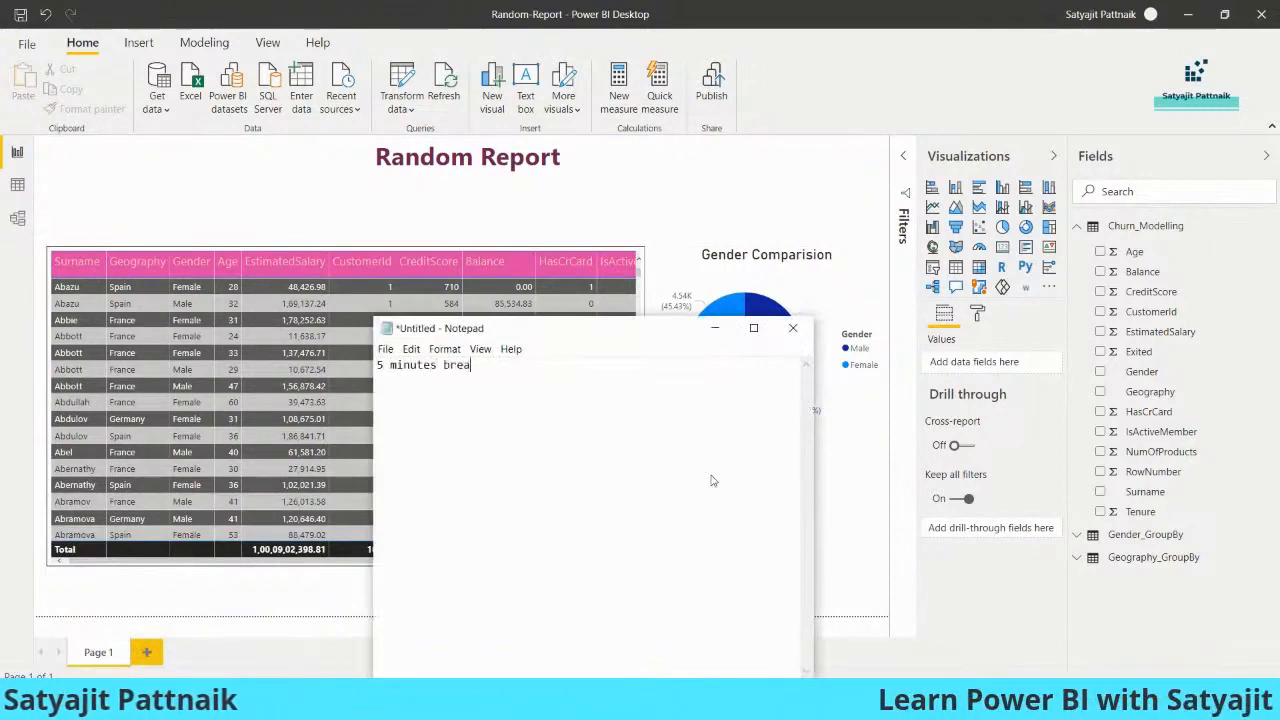
type("k")
left_click_drag(601, 332, 604, 184)
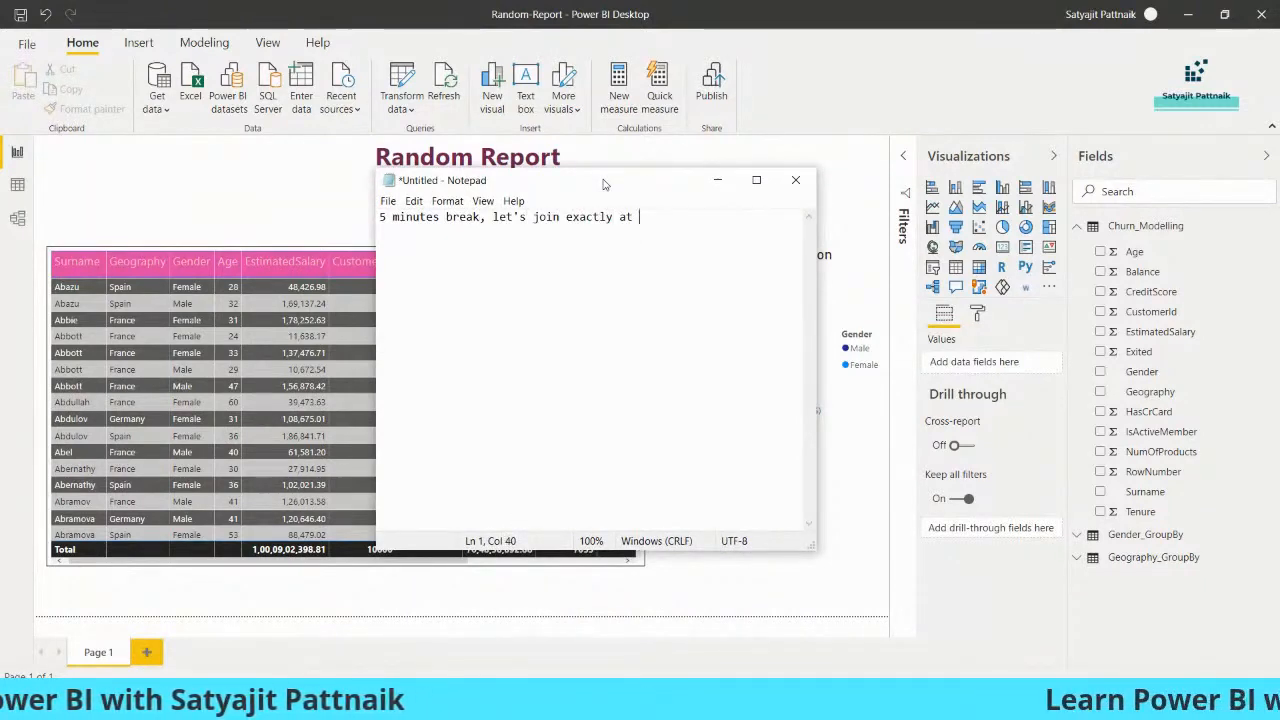
- End the note with '8:10 PM' and reposition it over the report
type("8:10PM")
key("BackSpace")
key("BackSpace")
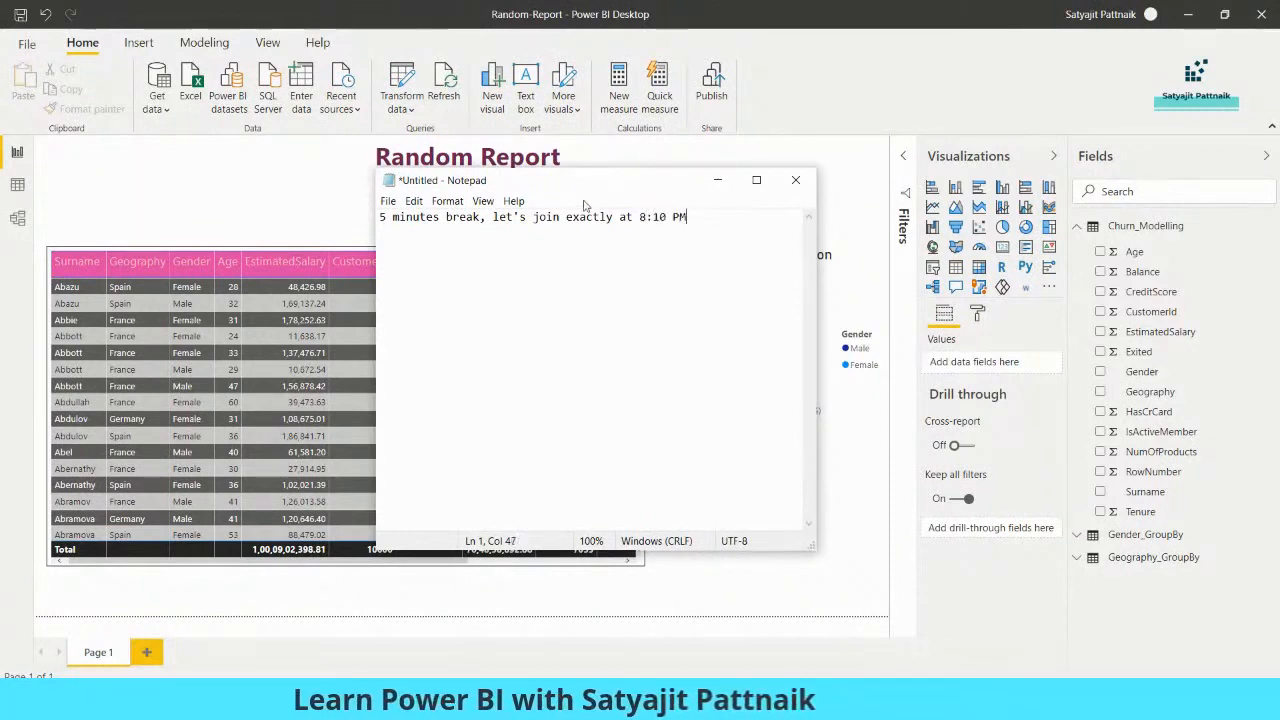
left_click_drag(599, 189, 554, 204)
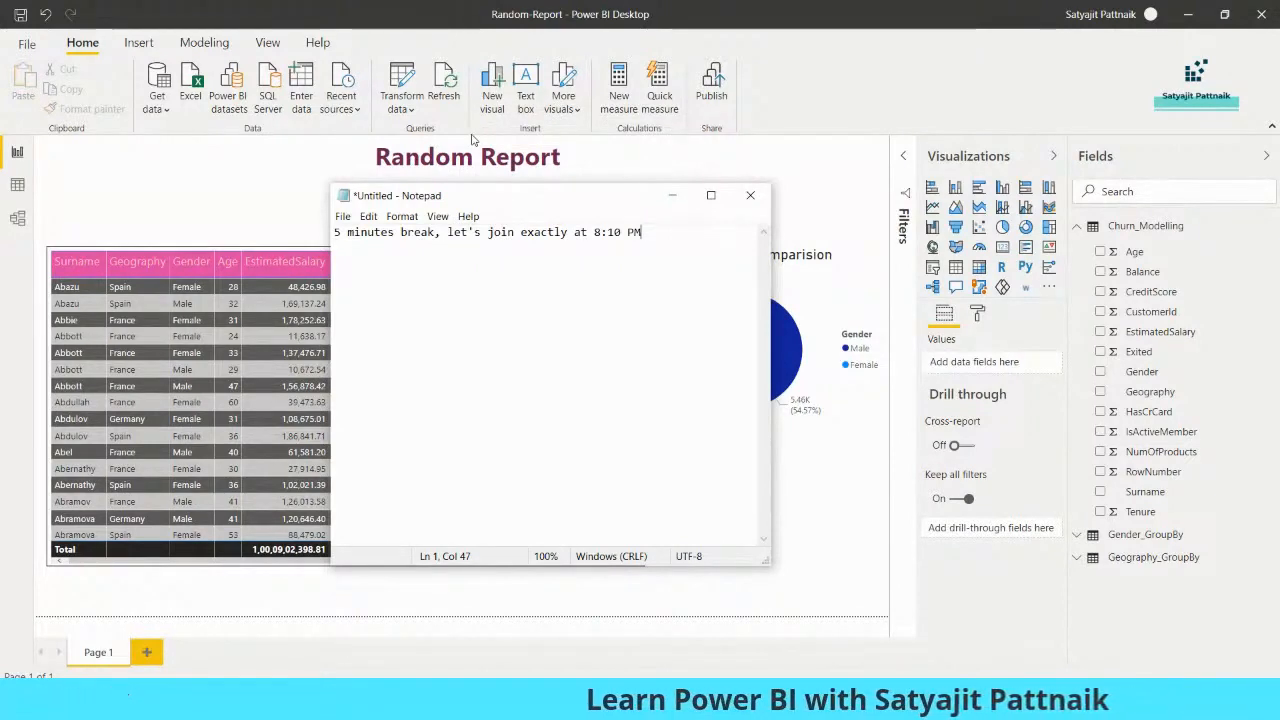
- Minimize the Notepad break note to reveal the full report
left_click(672, 195)
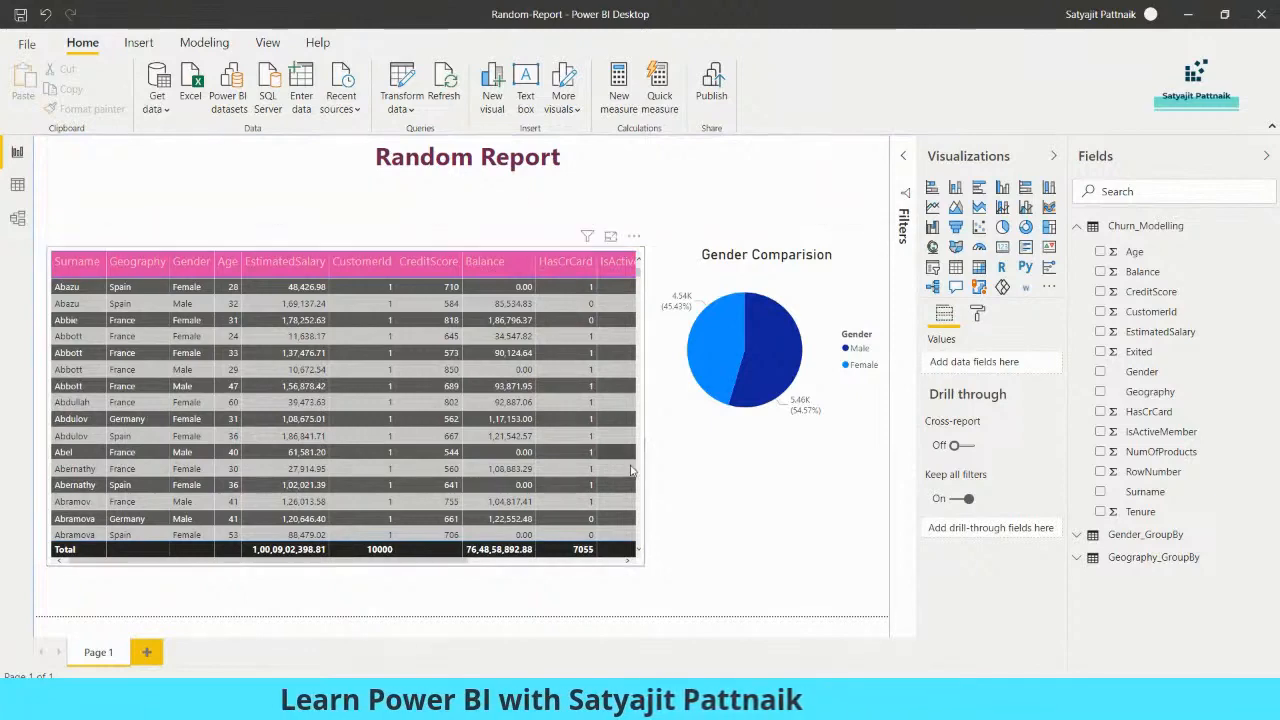
mouse_move(677, 700)
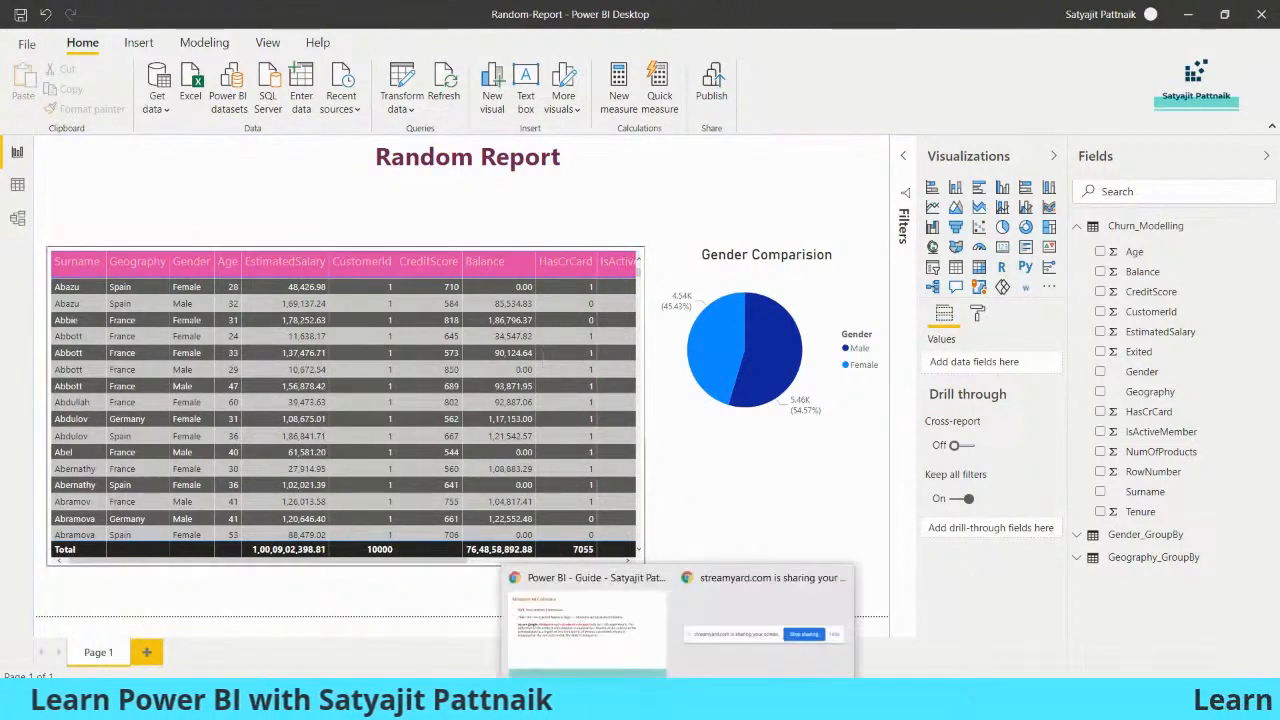
- Exit the full-screen Measure vs Columns slideshow and switch to Power BI's My workspace
left_click(618, 623)
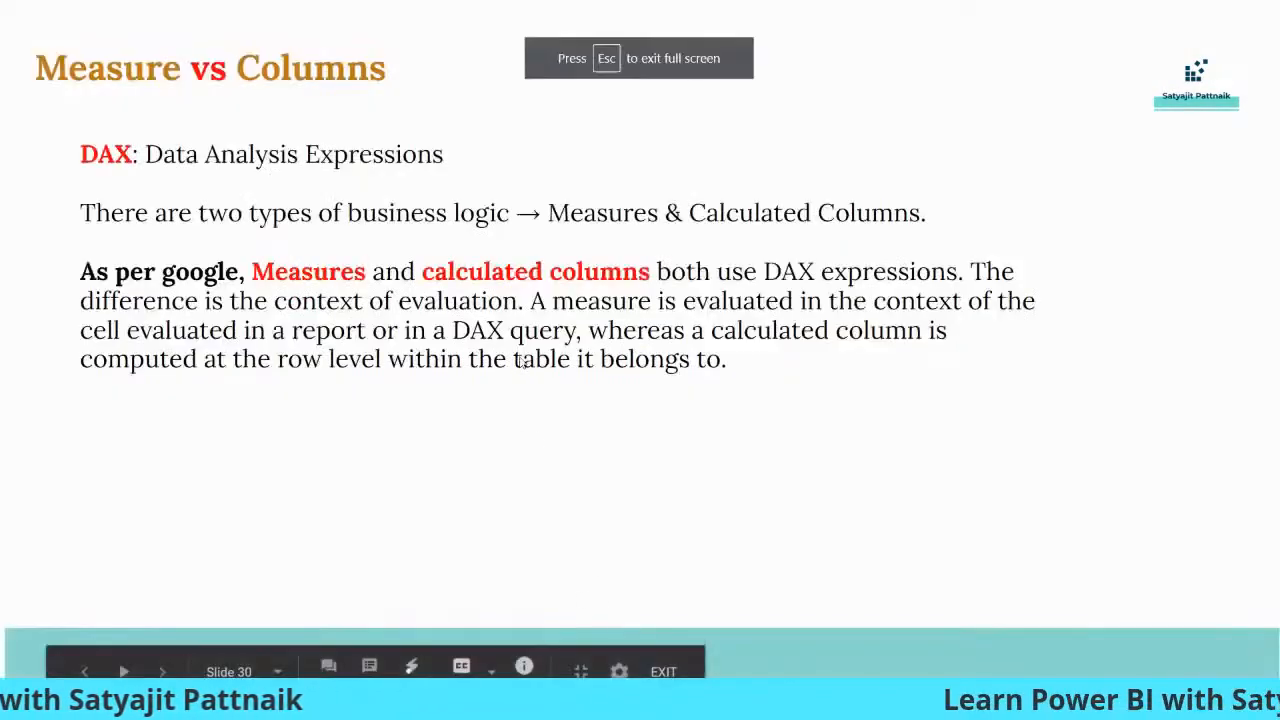
key("Escape")
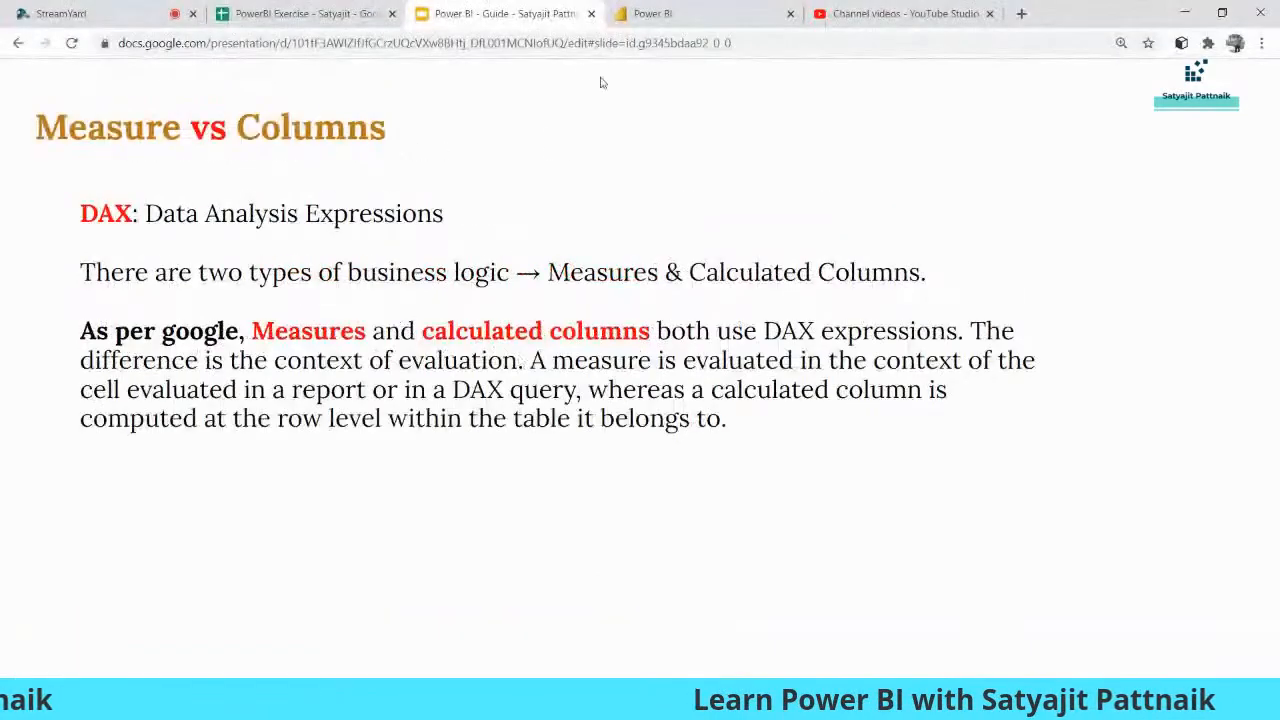
left_click(675, 18)
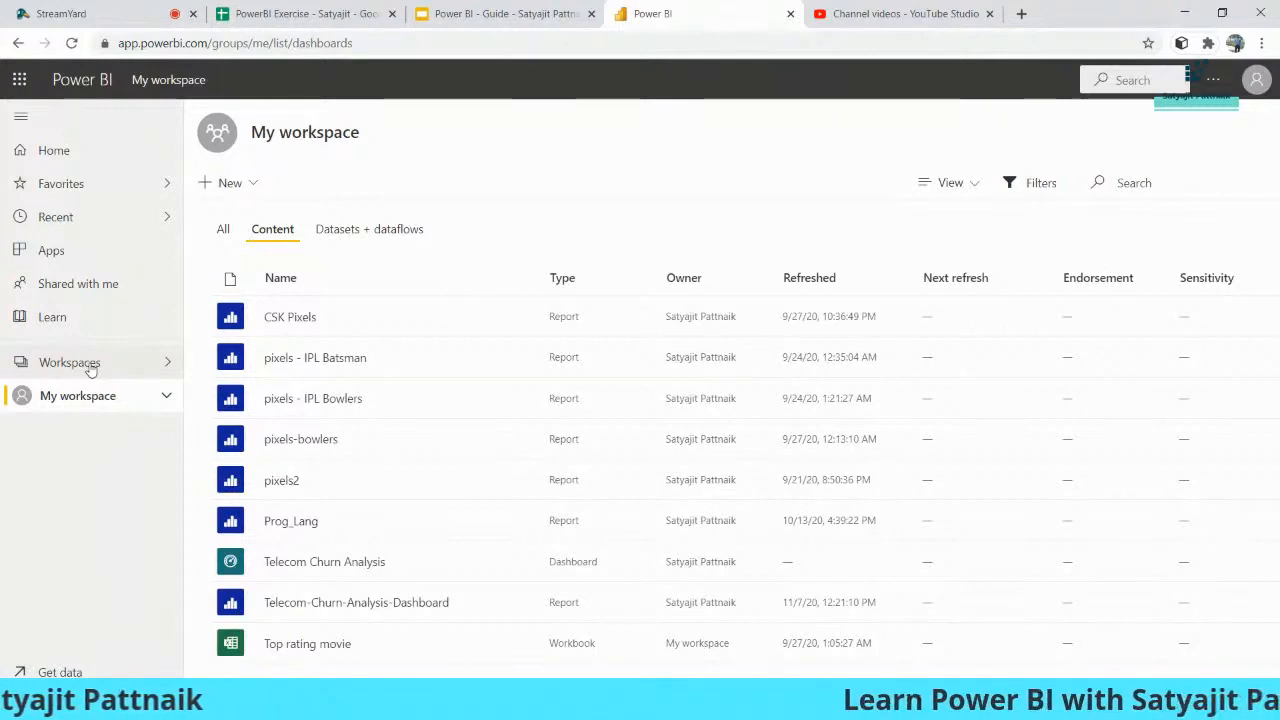
- Start creating a new workspace from the Workspaces list
left_click(86, 367)
scroll(317, 473, "down", 3)
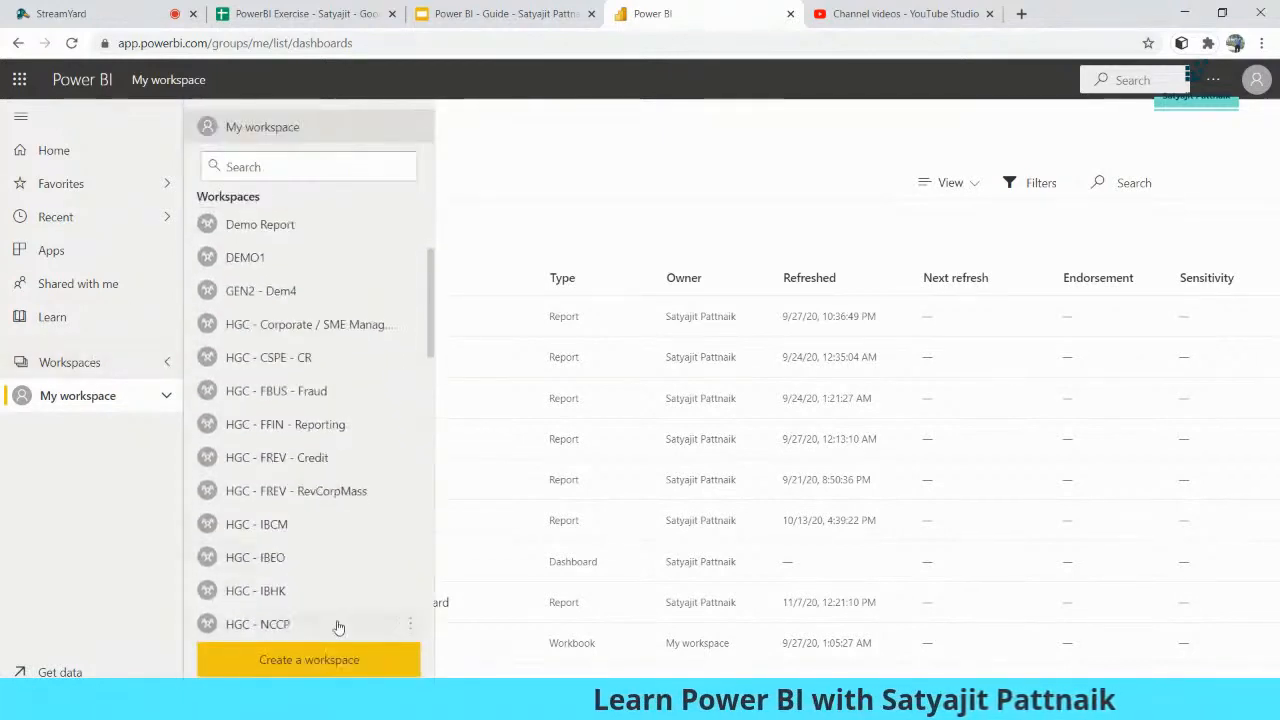
left_click(351, 660)
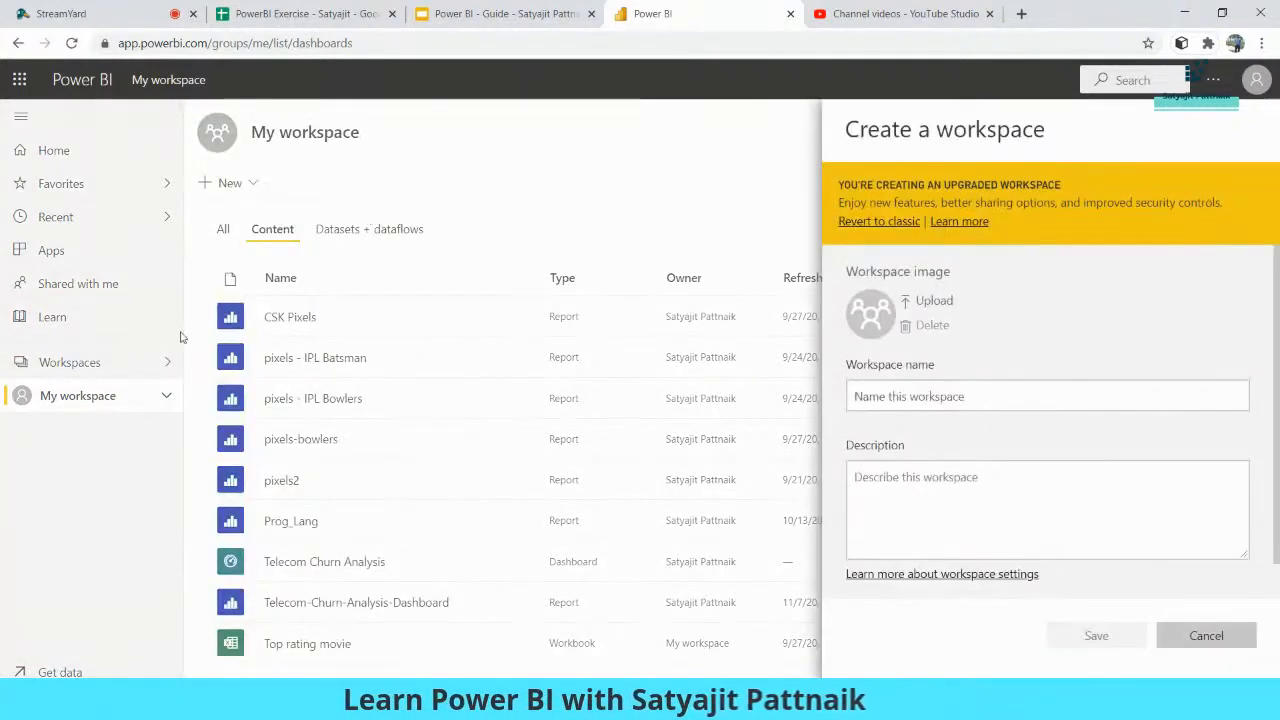
- Name and describe the workspace 'Power BI - Webinar' and save it
left_click(938, 400)
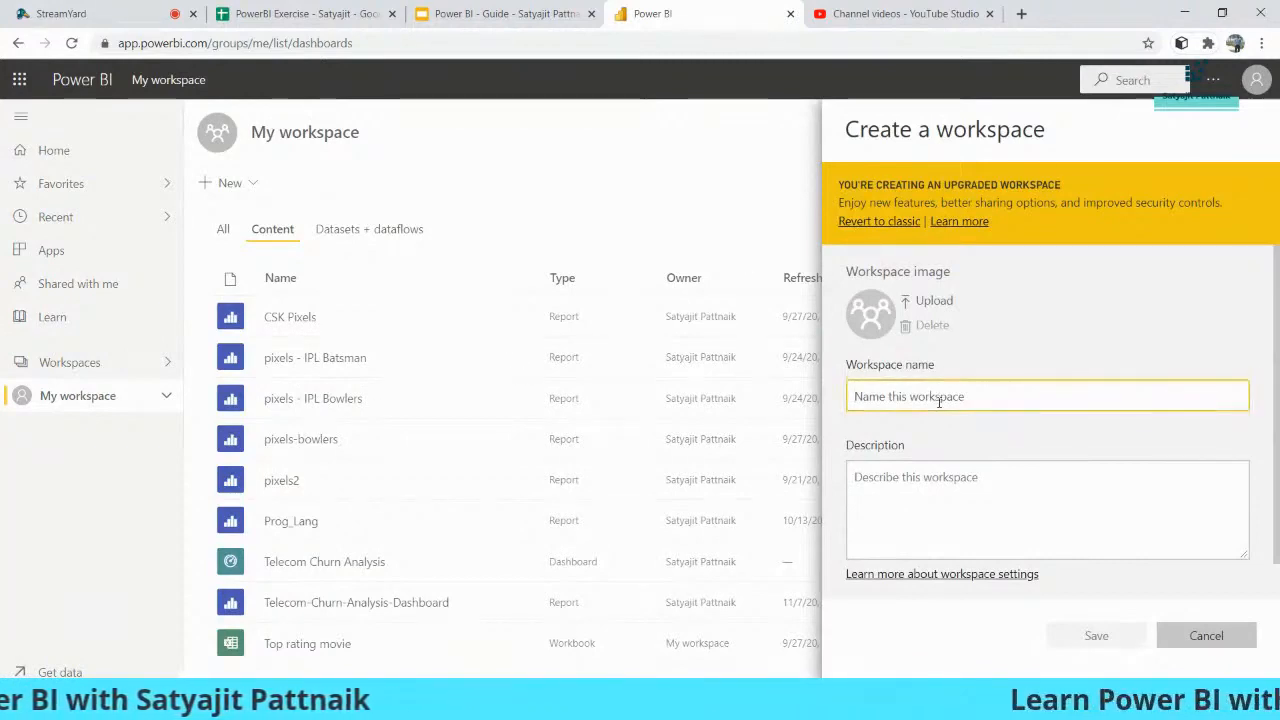
type("Power BI - Webinar")
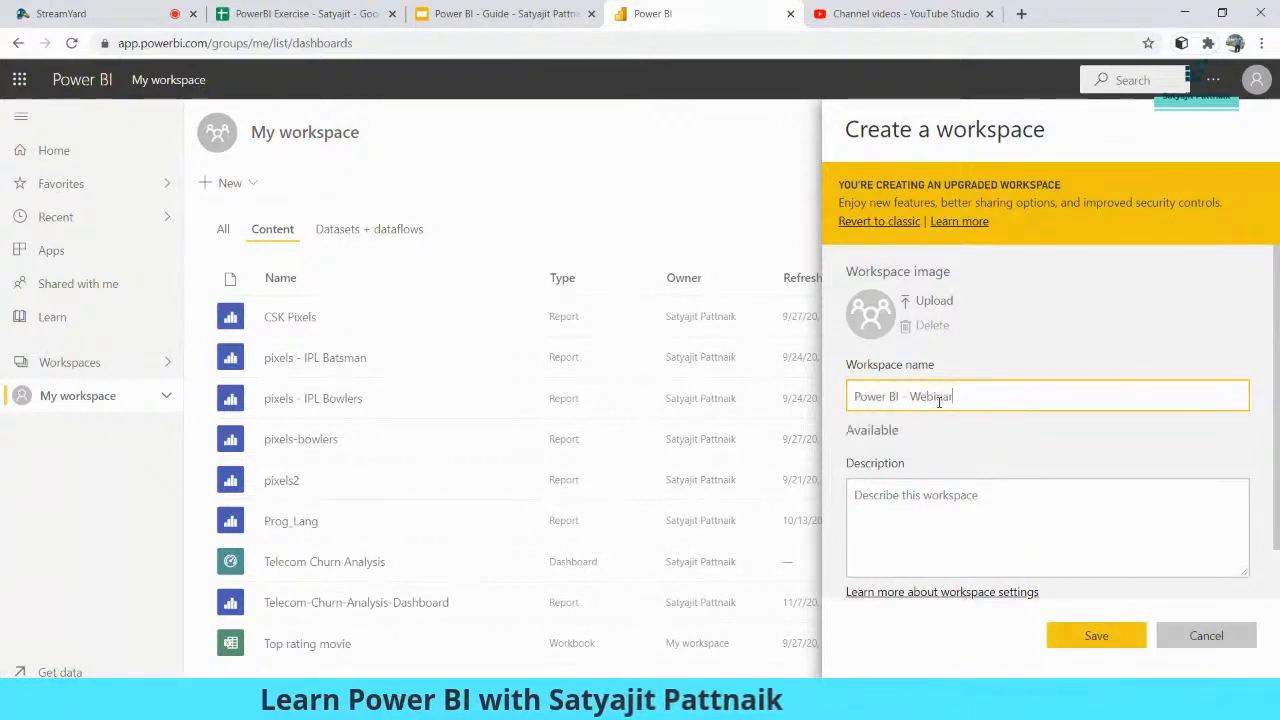
left_click(945, 508)
type("Power BI - Webinar")
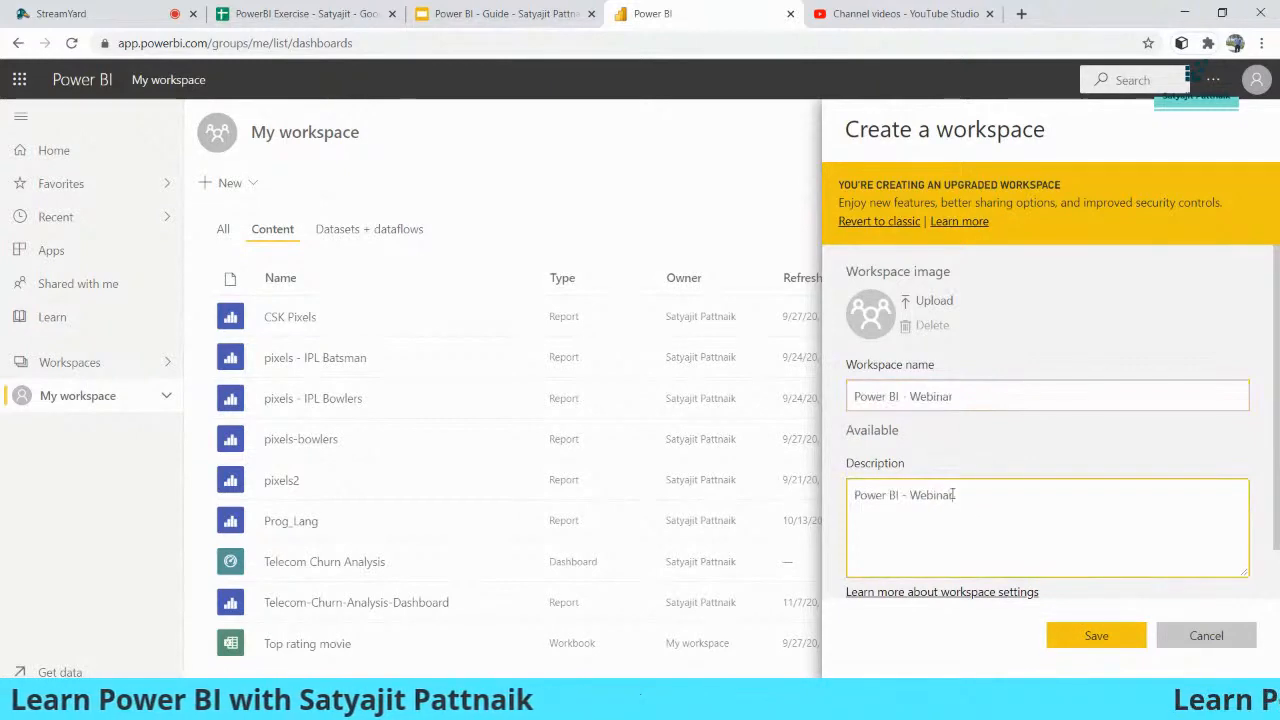
scroll(1023, 420, "down", 1)
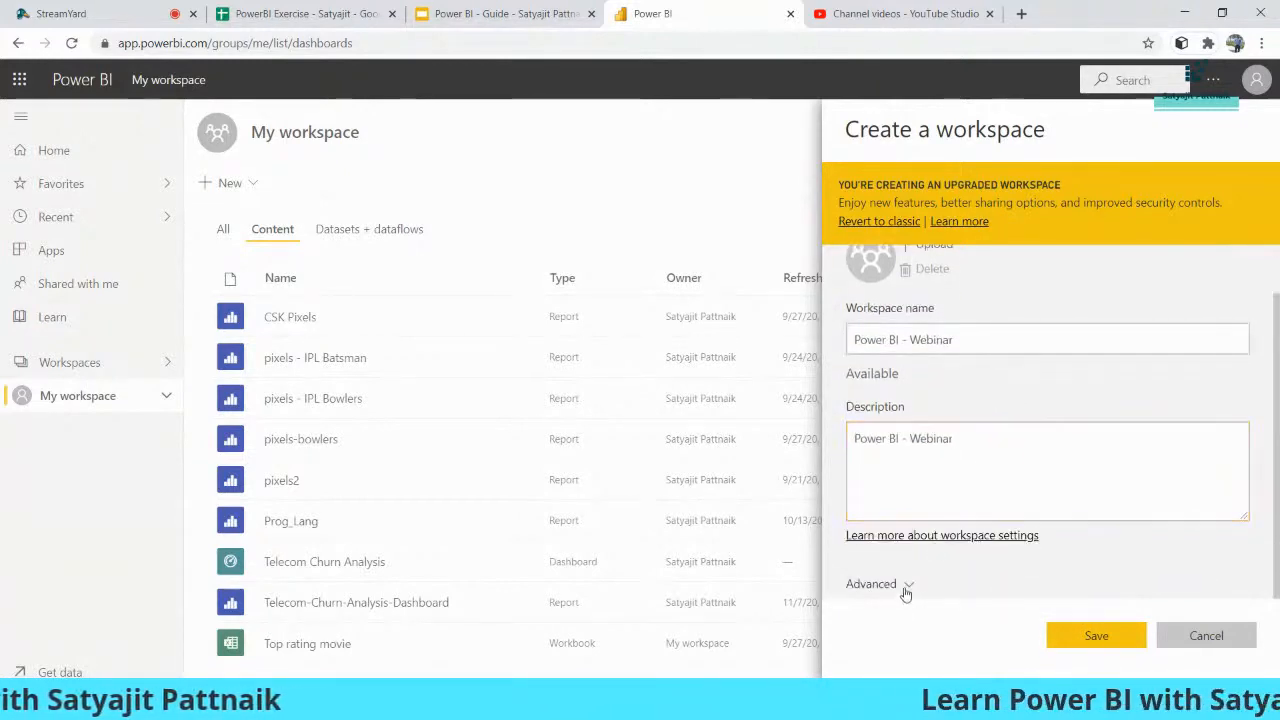
left_click(905, 590)
scroll(968, 393, "down", 2)
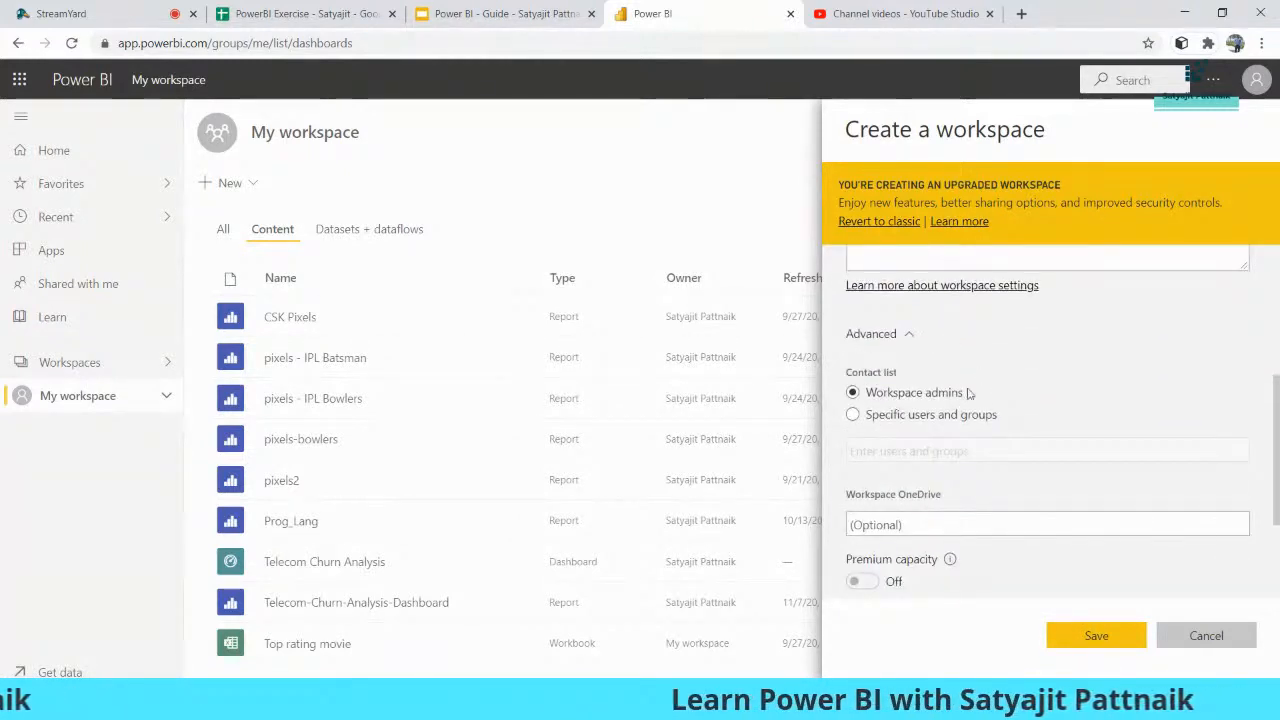
scroll(1030, 480, "down", 2)
left_click(1065, 634)
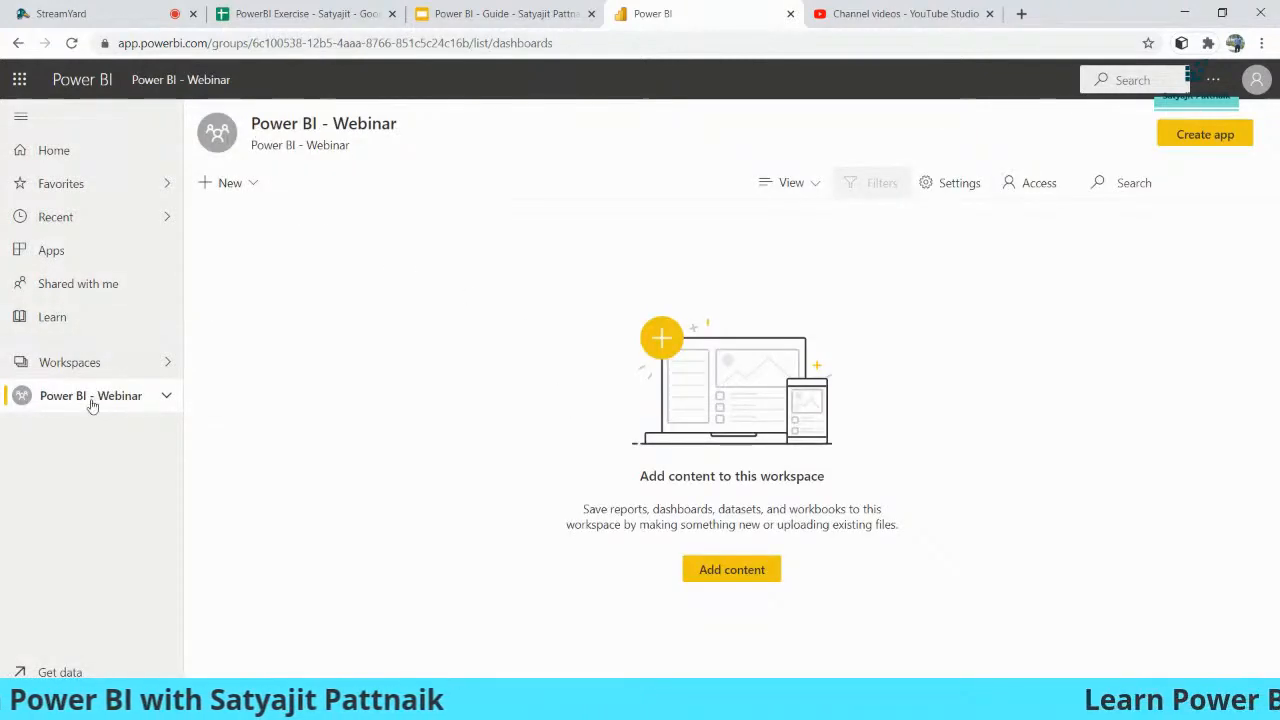
- Search workspaces for 'power' and open access settings for Power BI - Webinar
left_click(109, 364)
left_click(275, 165)
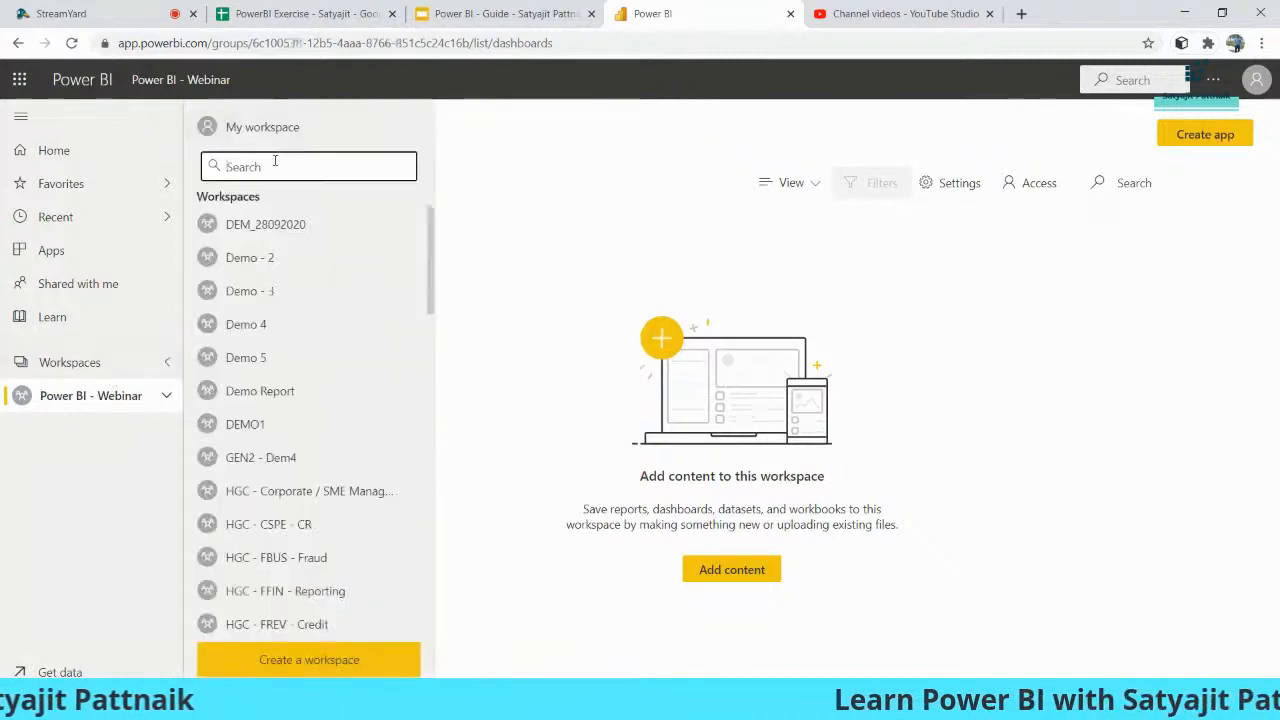
type("power")
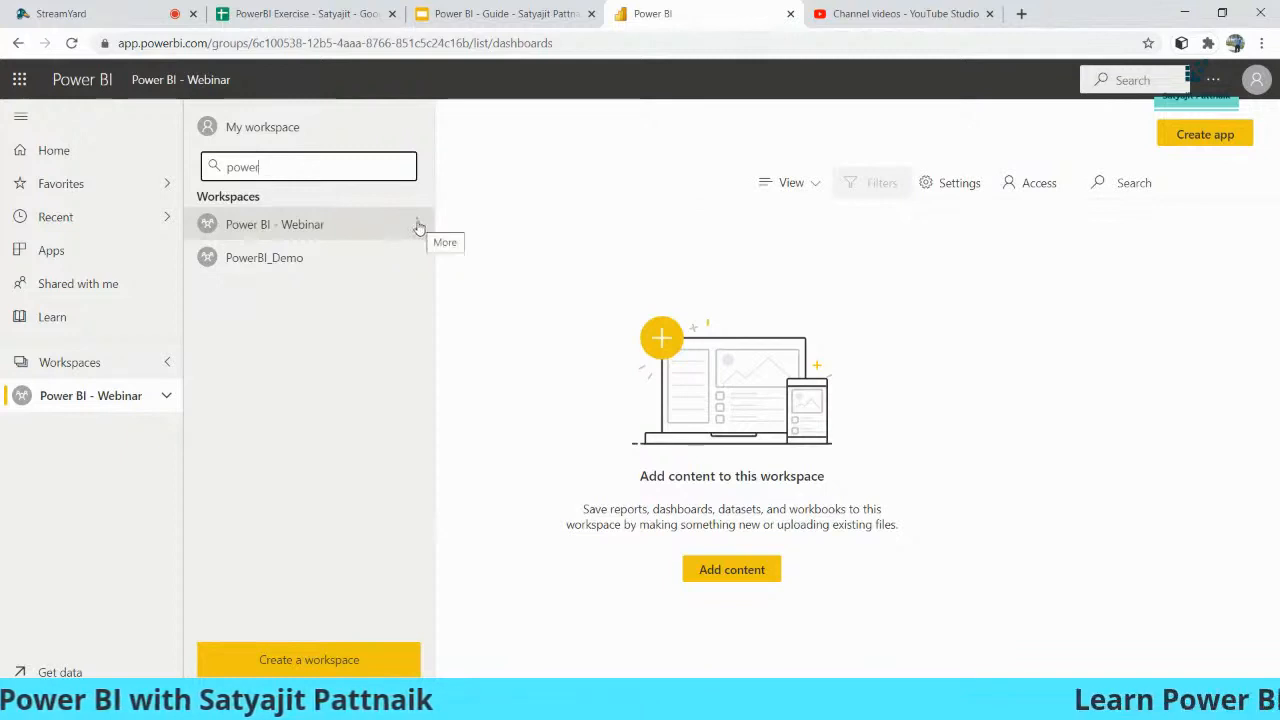
left_click(418, 227)
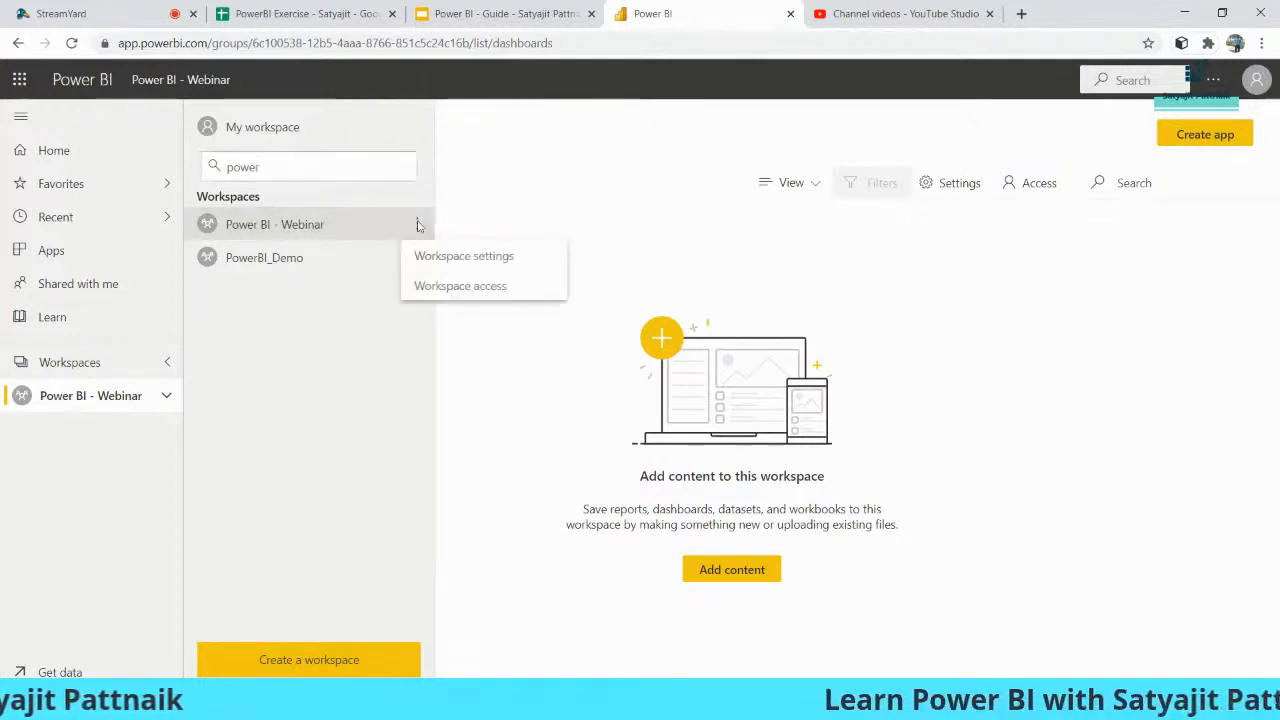
left_click(450, 289)
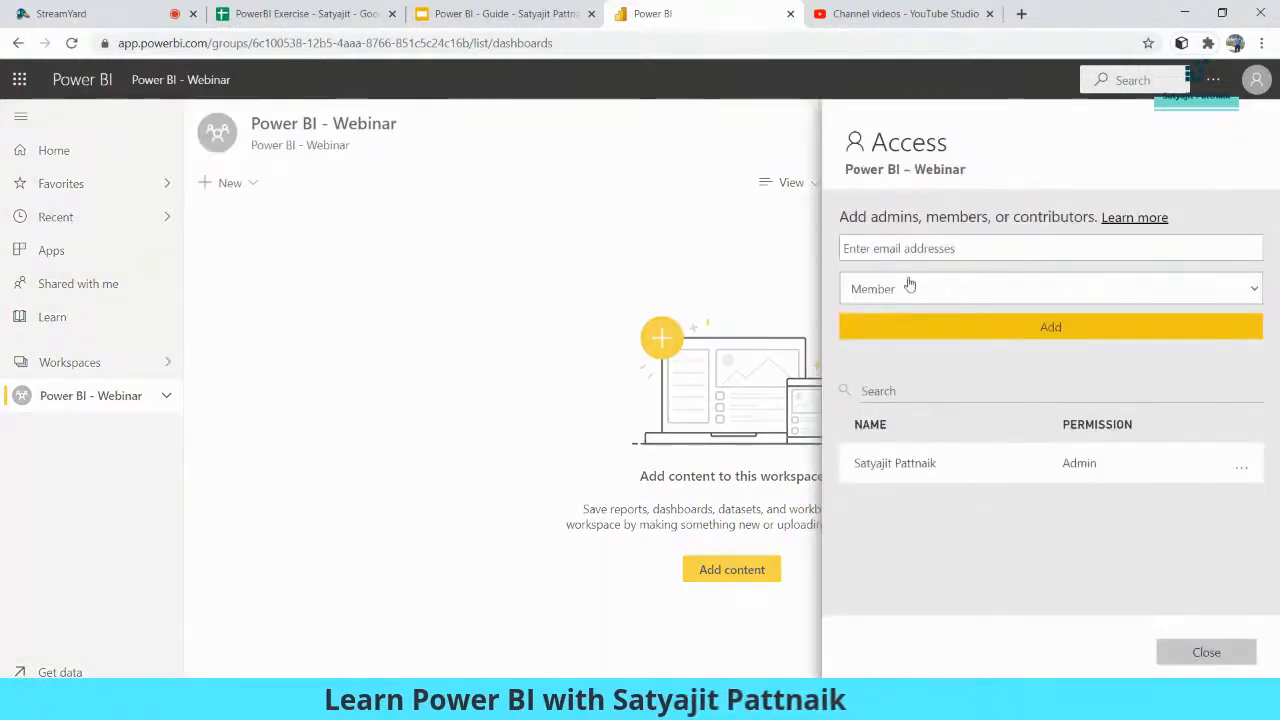
- Enter a person's e-mail address as an invitee, then remove it when rejected
left_click(949, 248)
left_click(1003, 249)
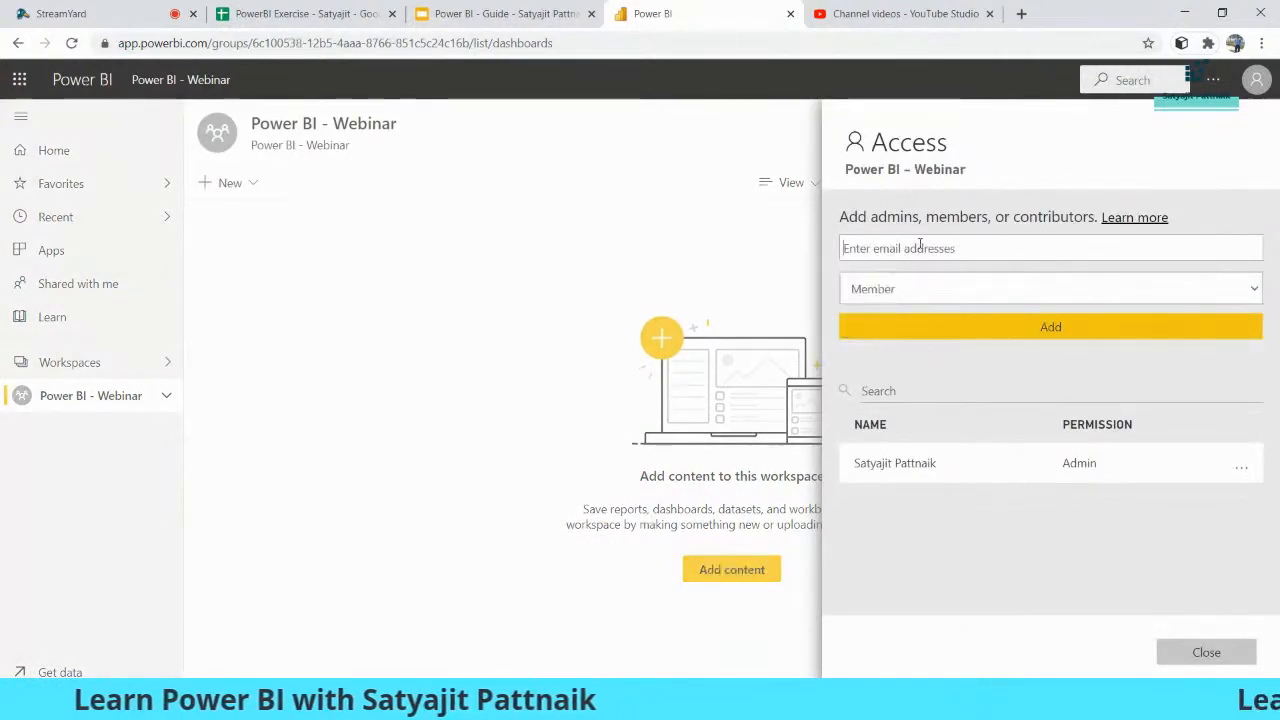
left_click(882, 249)
left_click(973, 249)
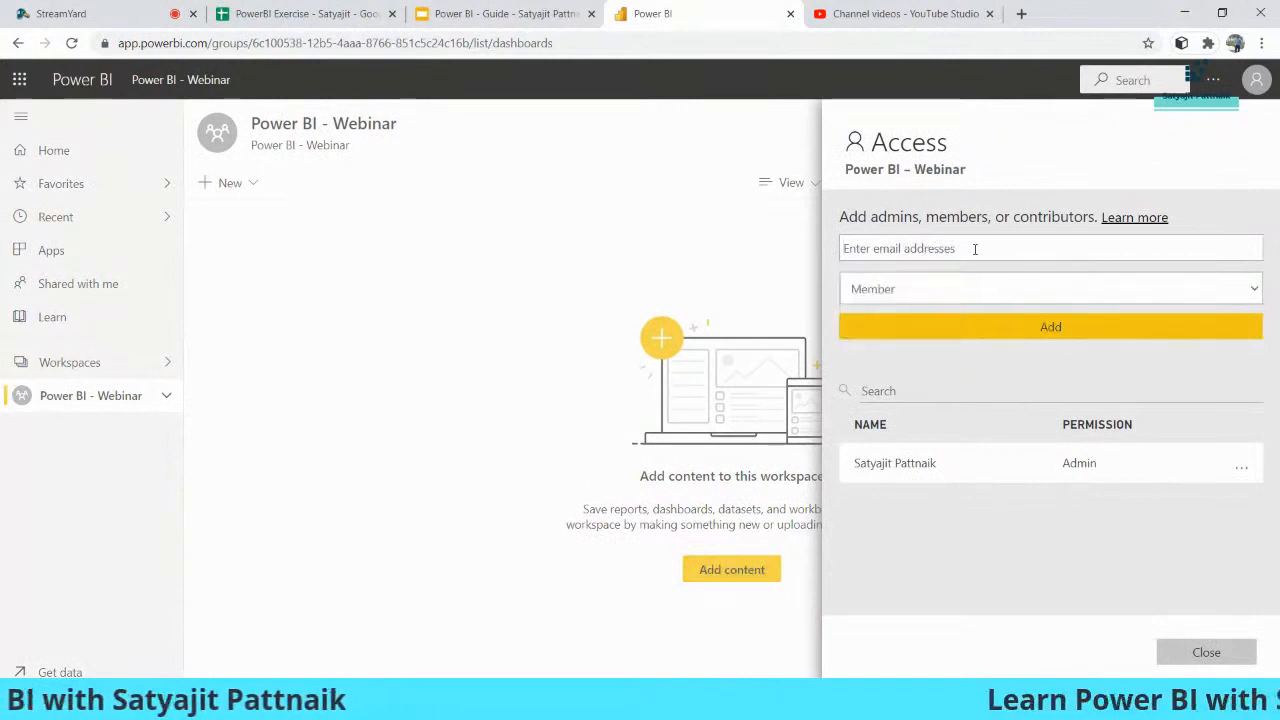
left_click(935, 248)
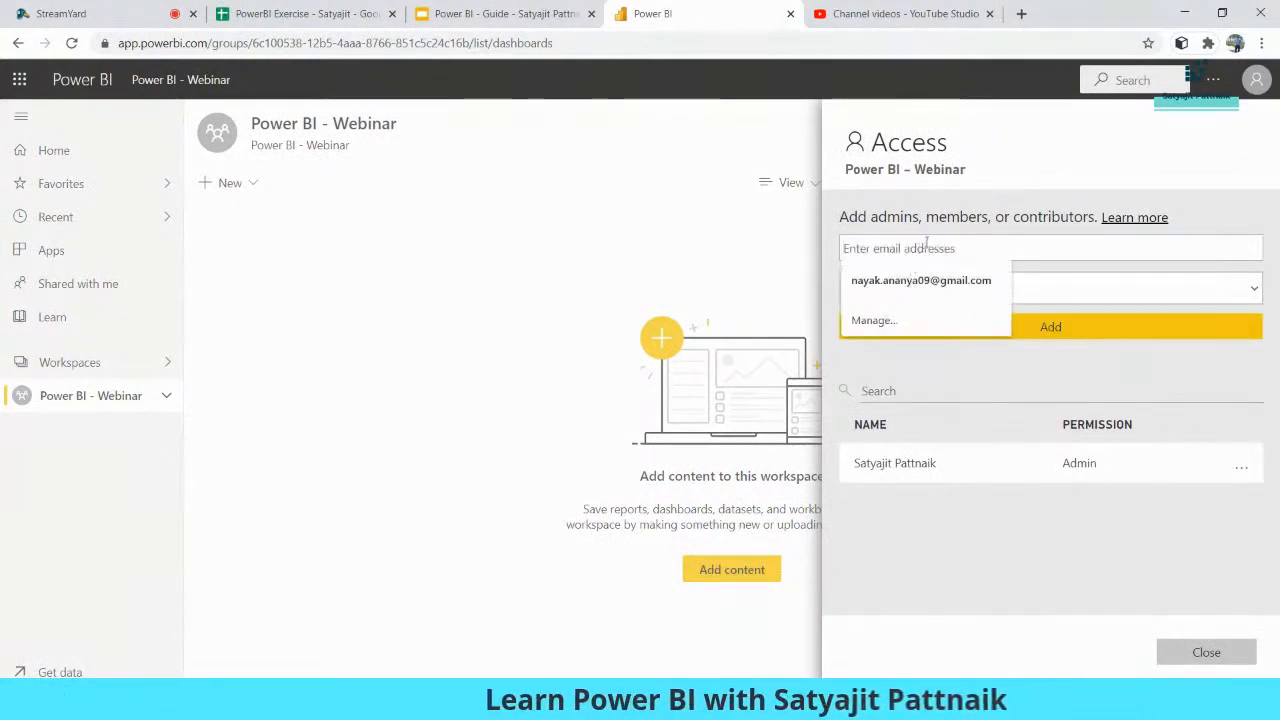
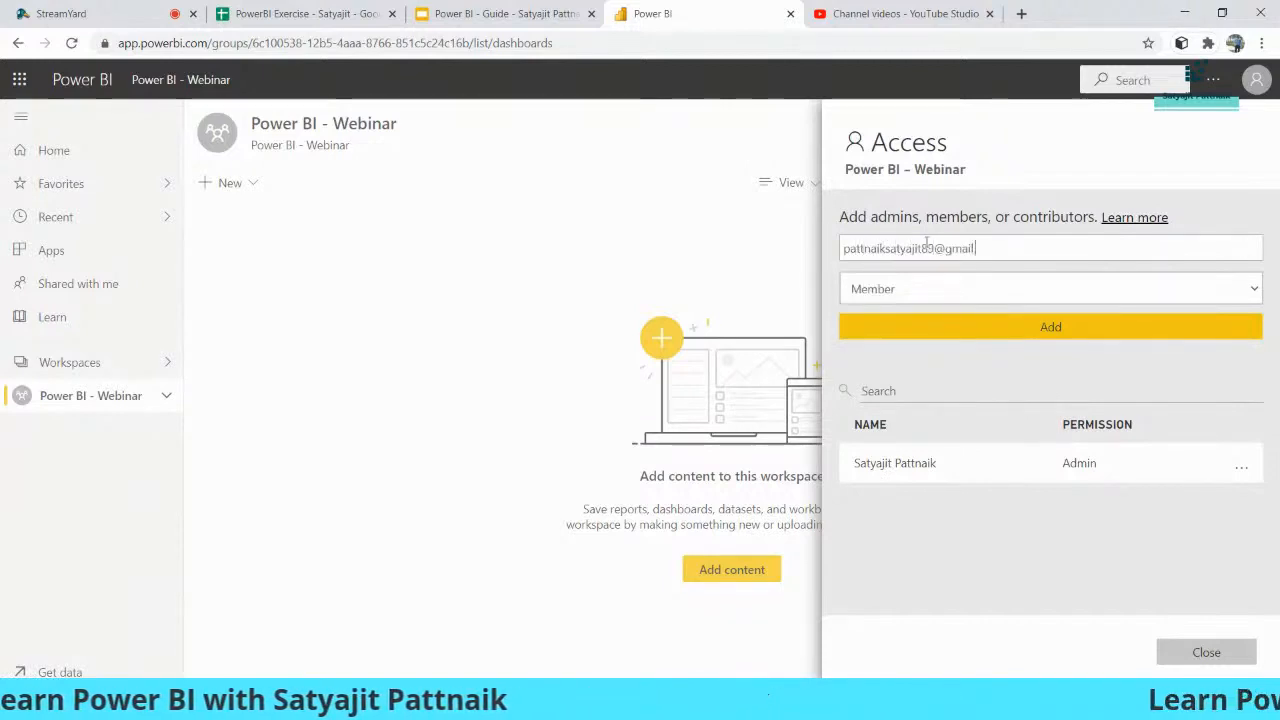
left_click(943, 282)
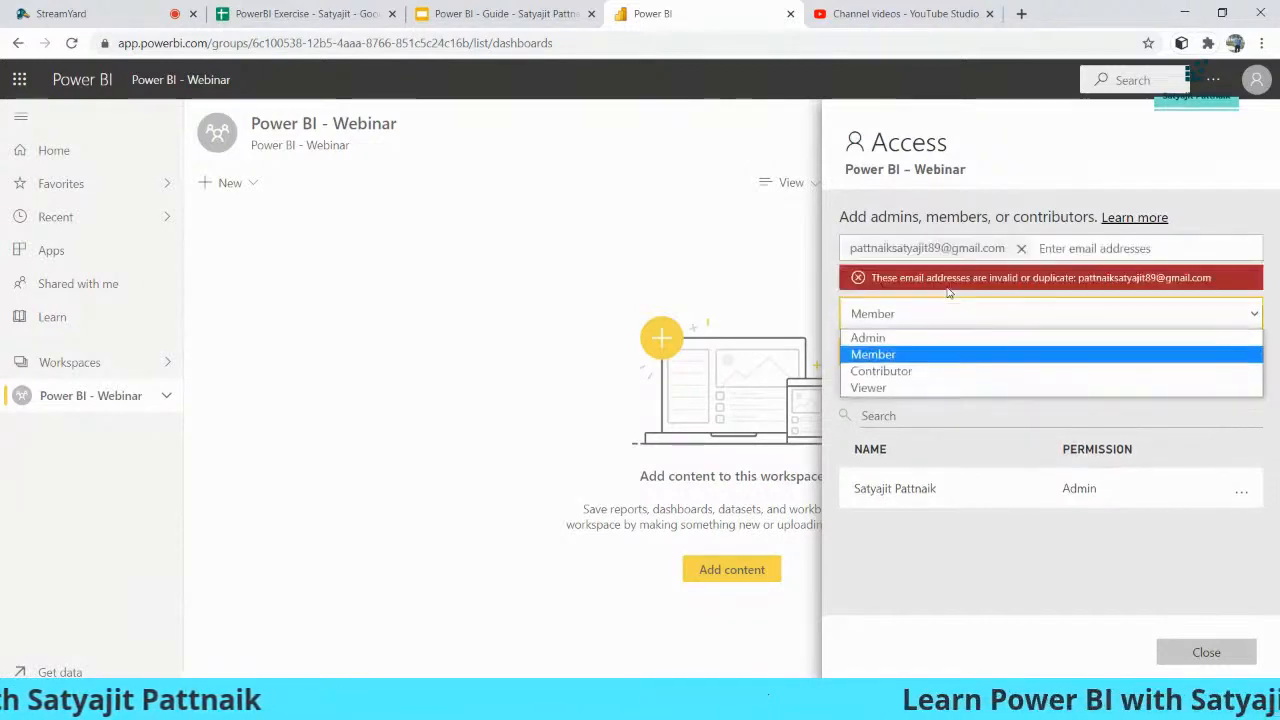
left_click(1036, 246)
left_click(1021, 248)
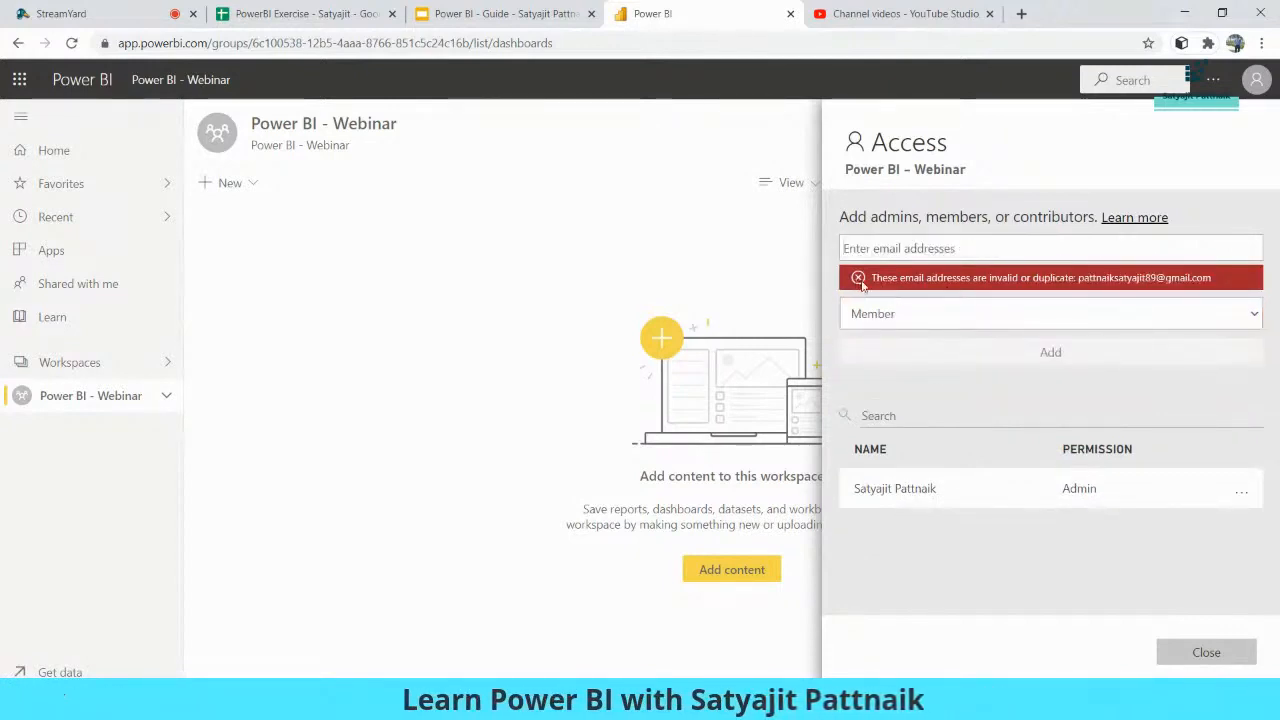
- Clear the invitee e-mail field again, removing a stray character
left_click(948, 248)
left_click(999, 247)
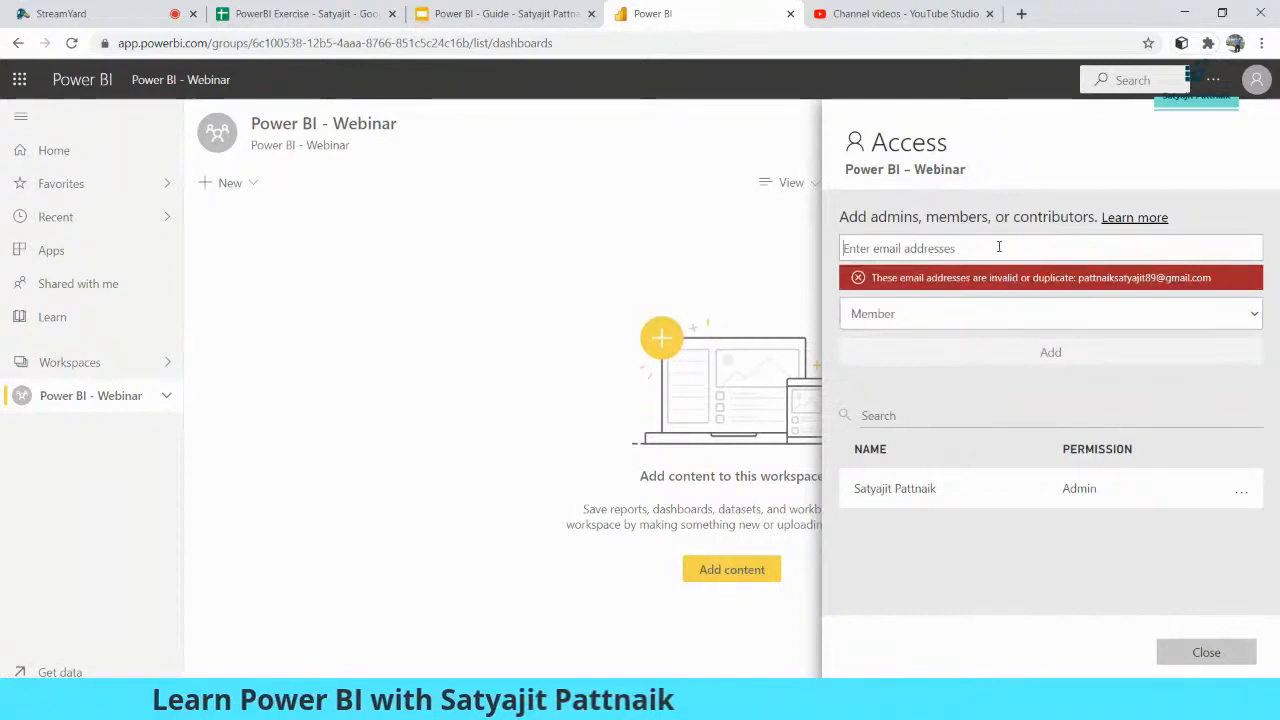
left_click(975, 248)
type("T")
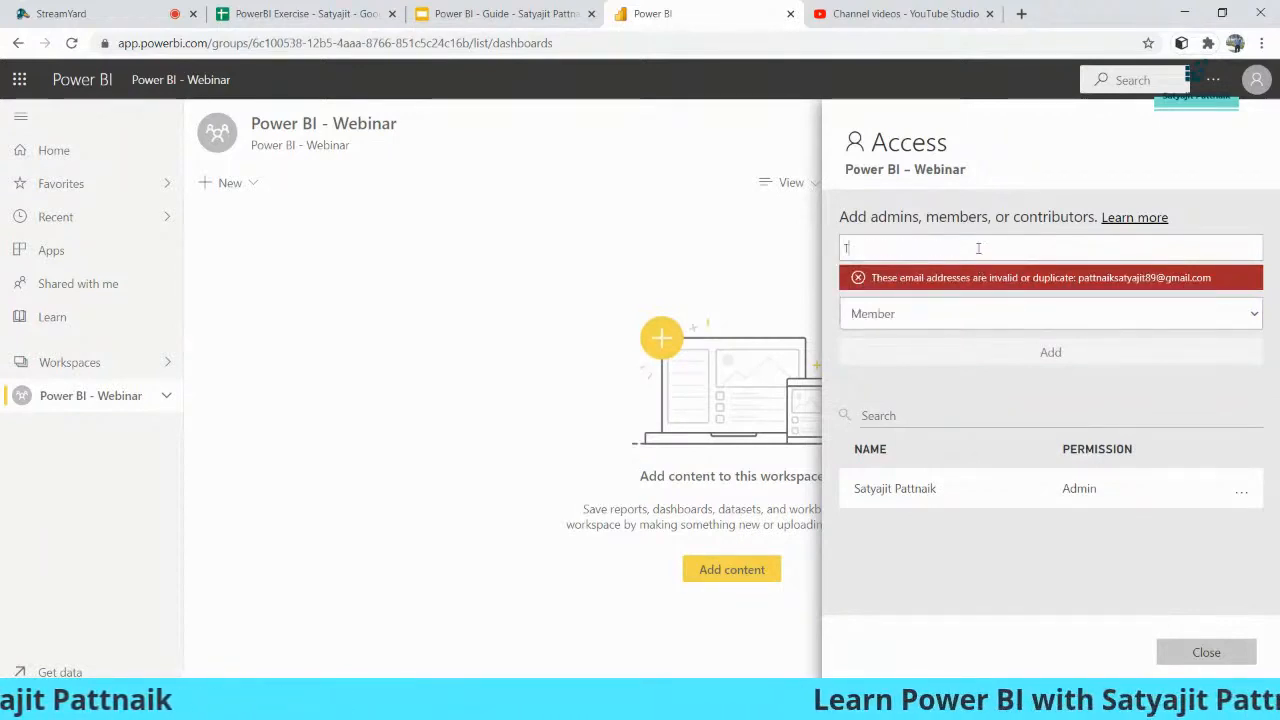
key("BackSpace")
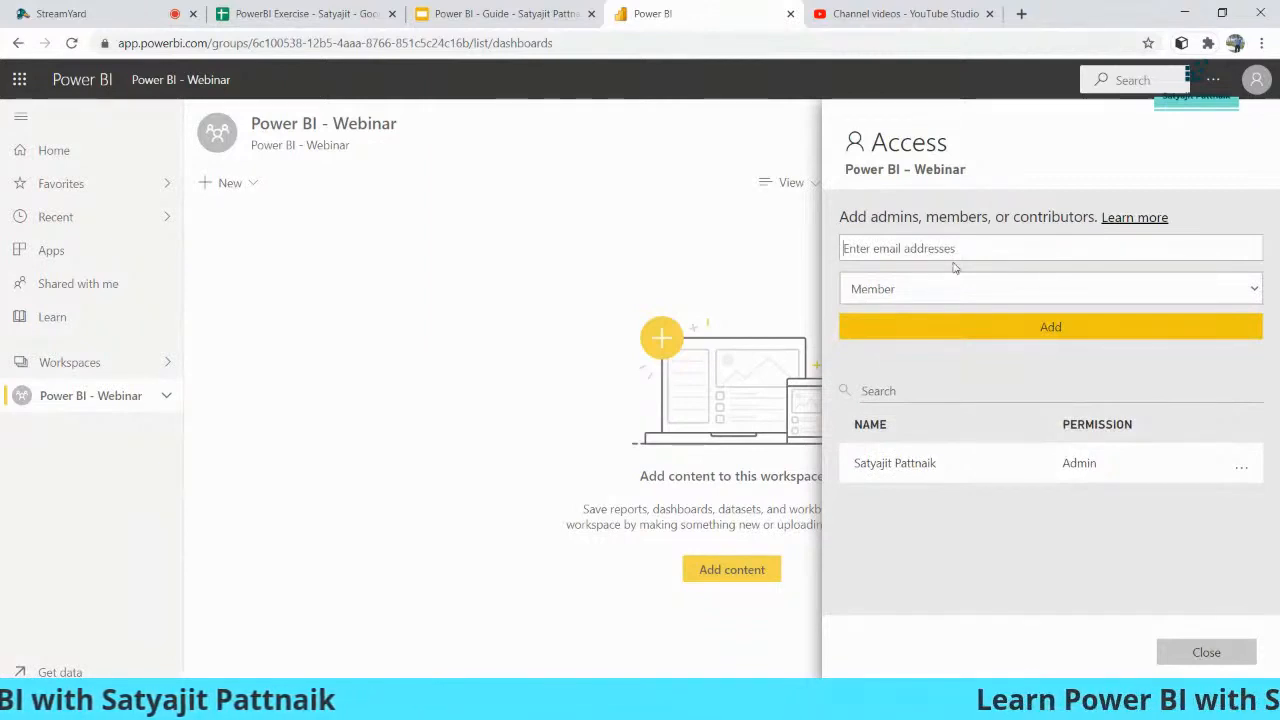
- Enter an outside e-mail address and keep the Member role for it
left_click(915, 295)
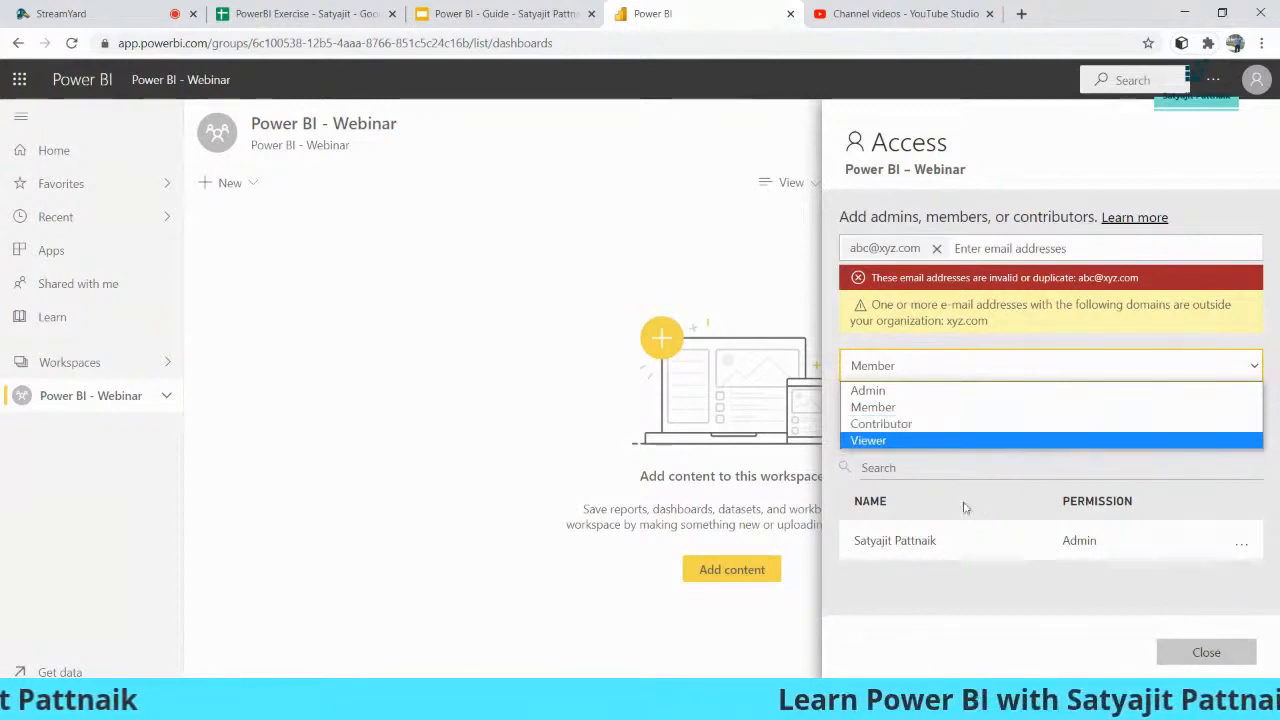
left_click(1244, 552)
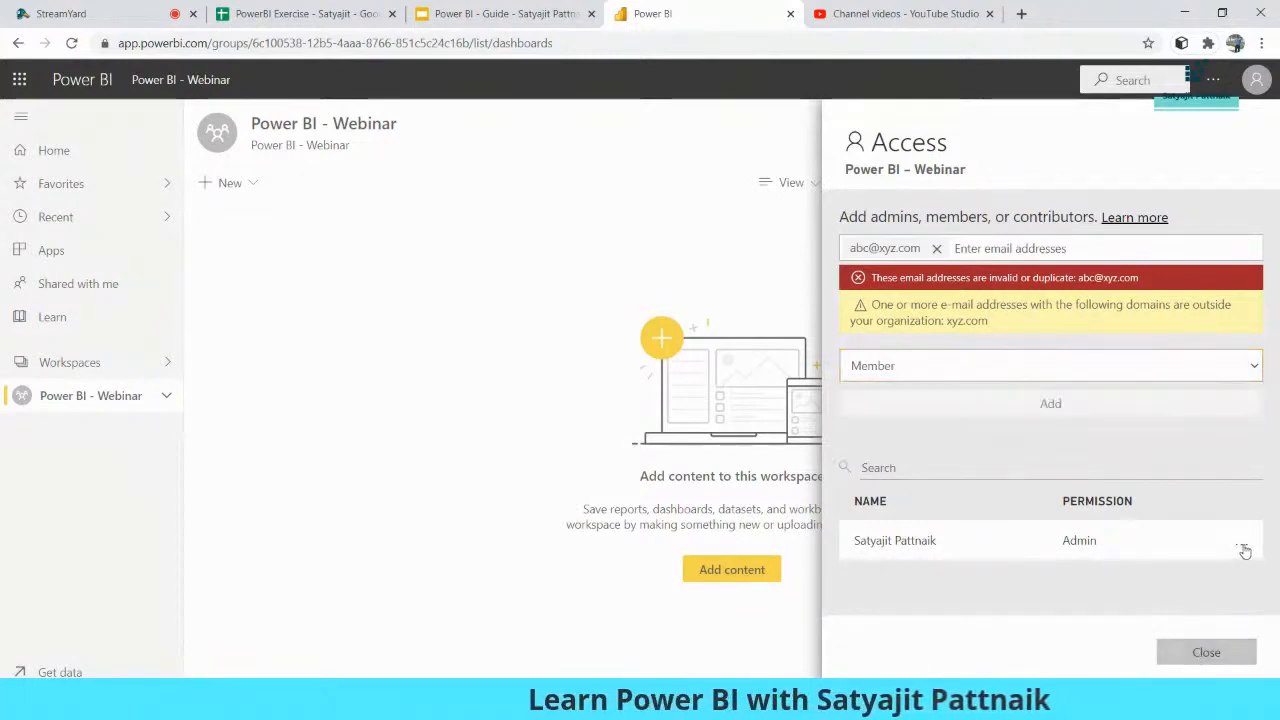
- Check the admin's permission options without changes and close the access settings
left_click(1243, 549)
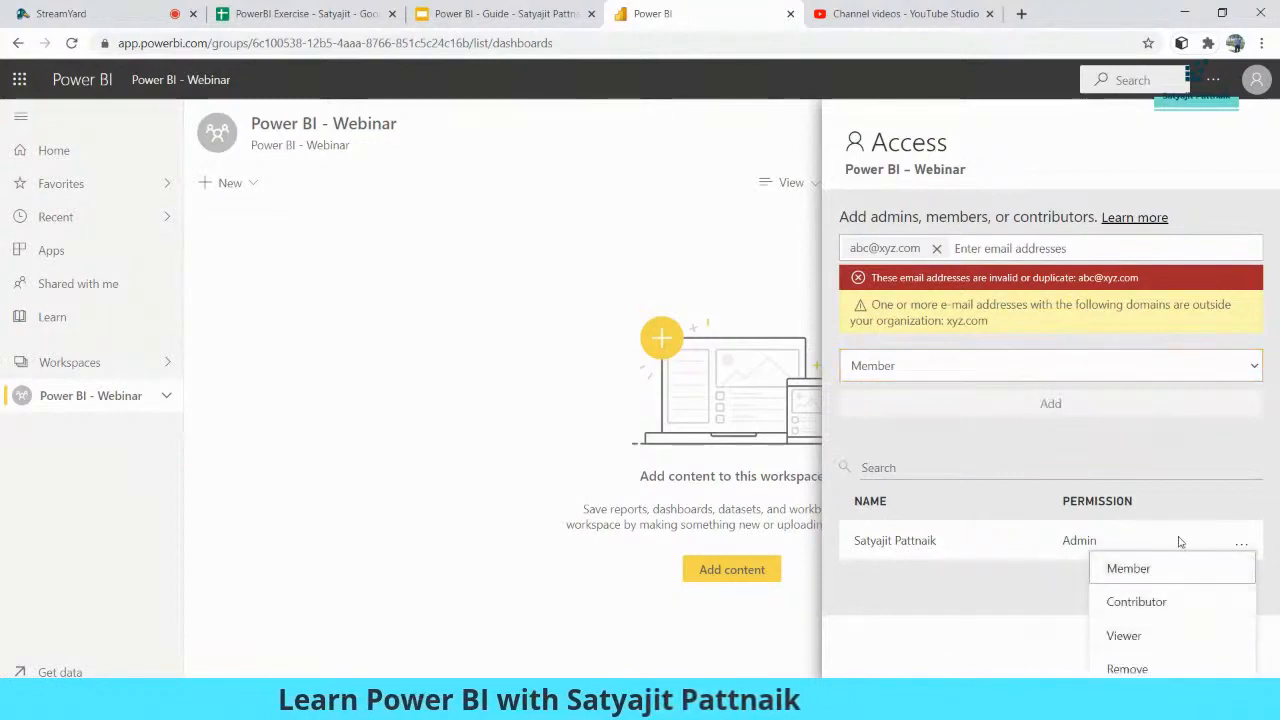
left_click(998, 576)
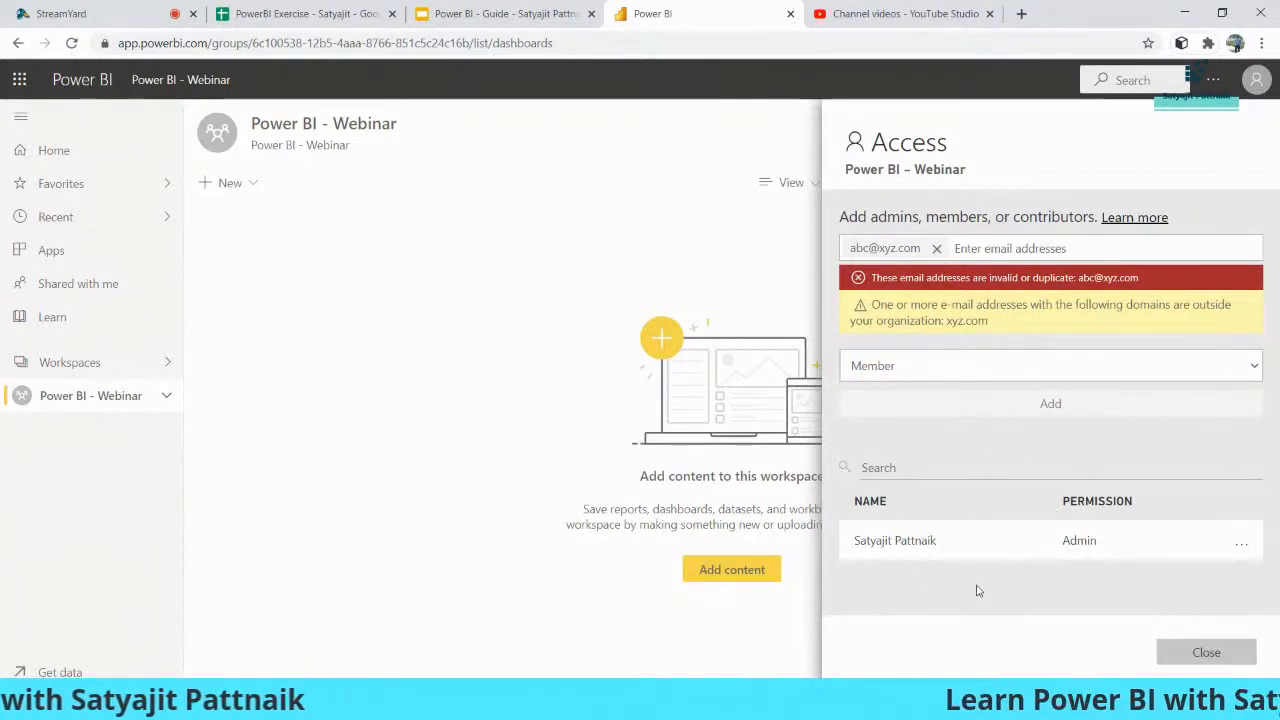
left_click(1203, 652)
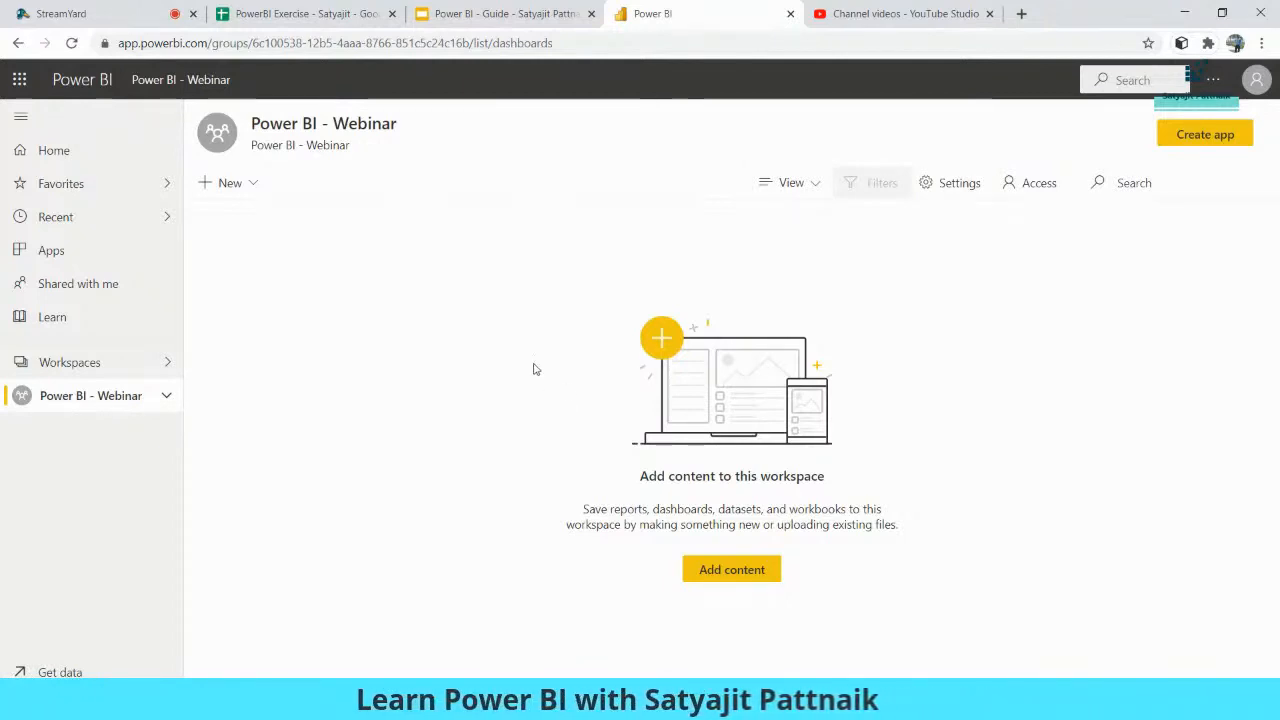
- Leave the empty Power BI - Webinar workspace and bring Power BI Desktop's Random Report forward
left_click(93, 403)
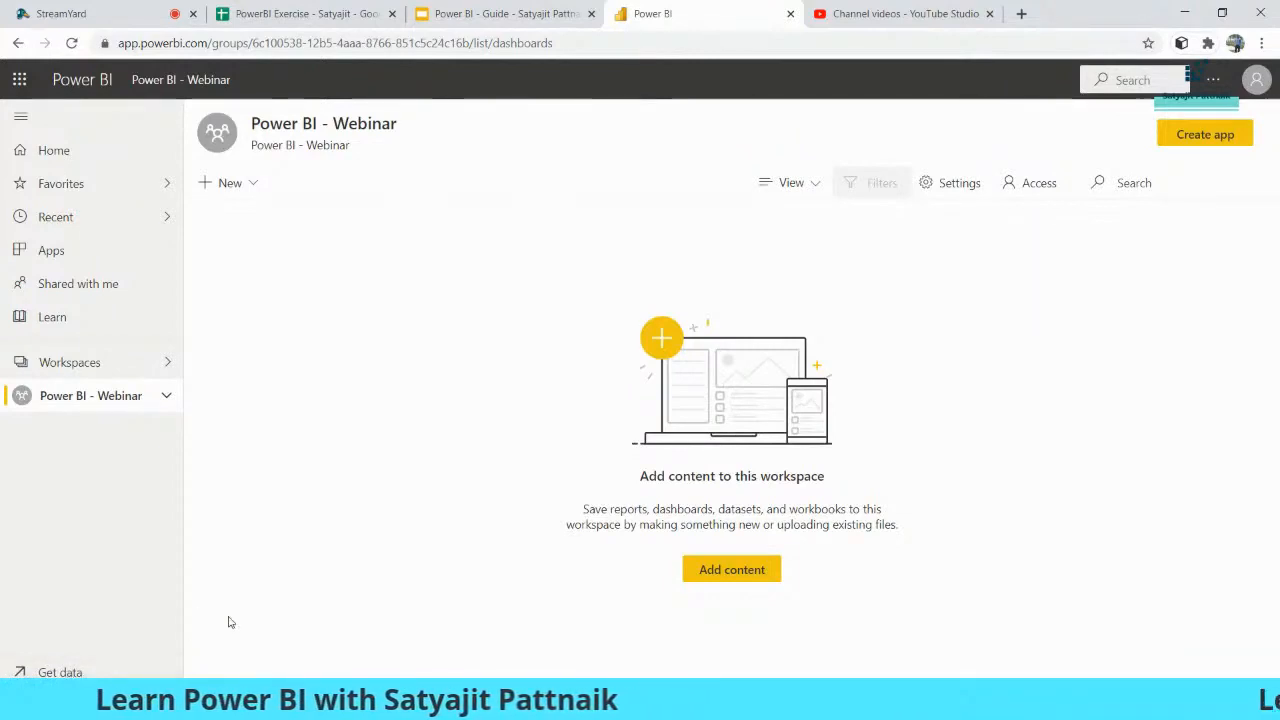
left_click(750, 703)
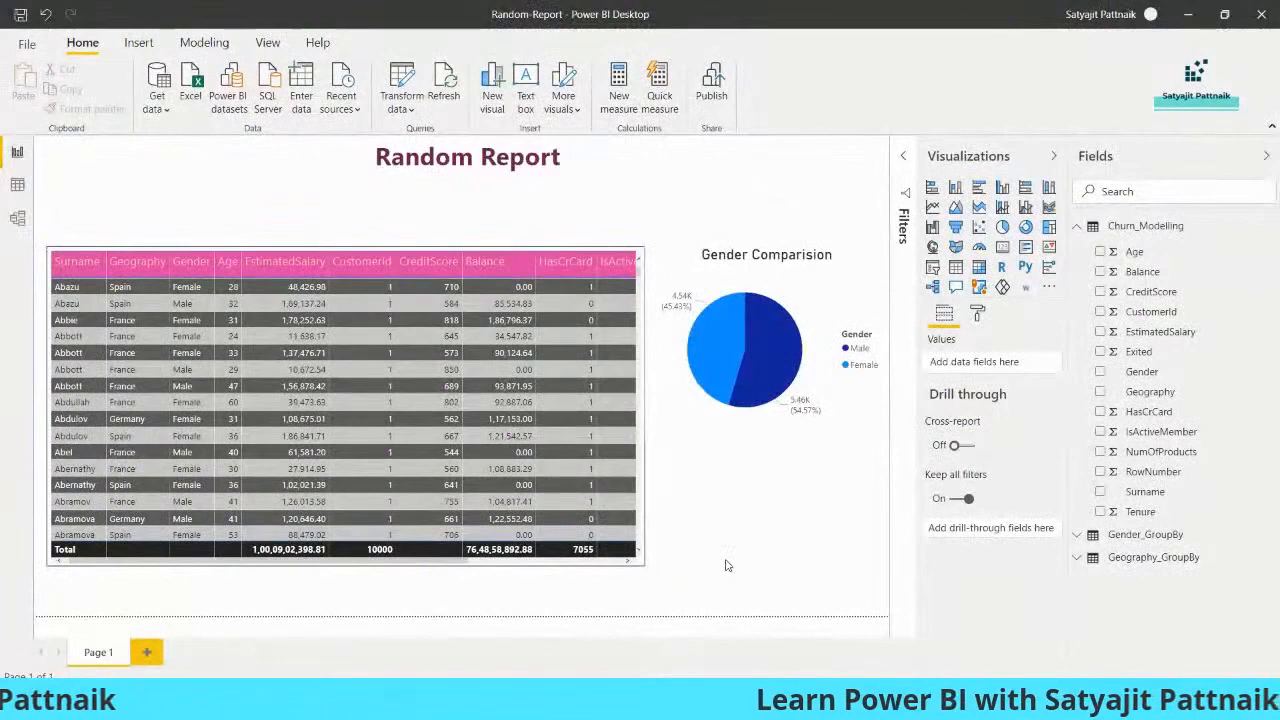
- Switch back to Chrome and open the Get Data page of the Power BI - Webinar workspace
key("alt+Tab")
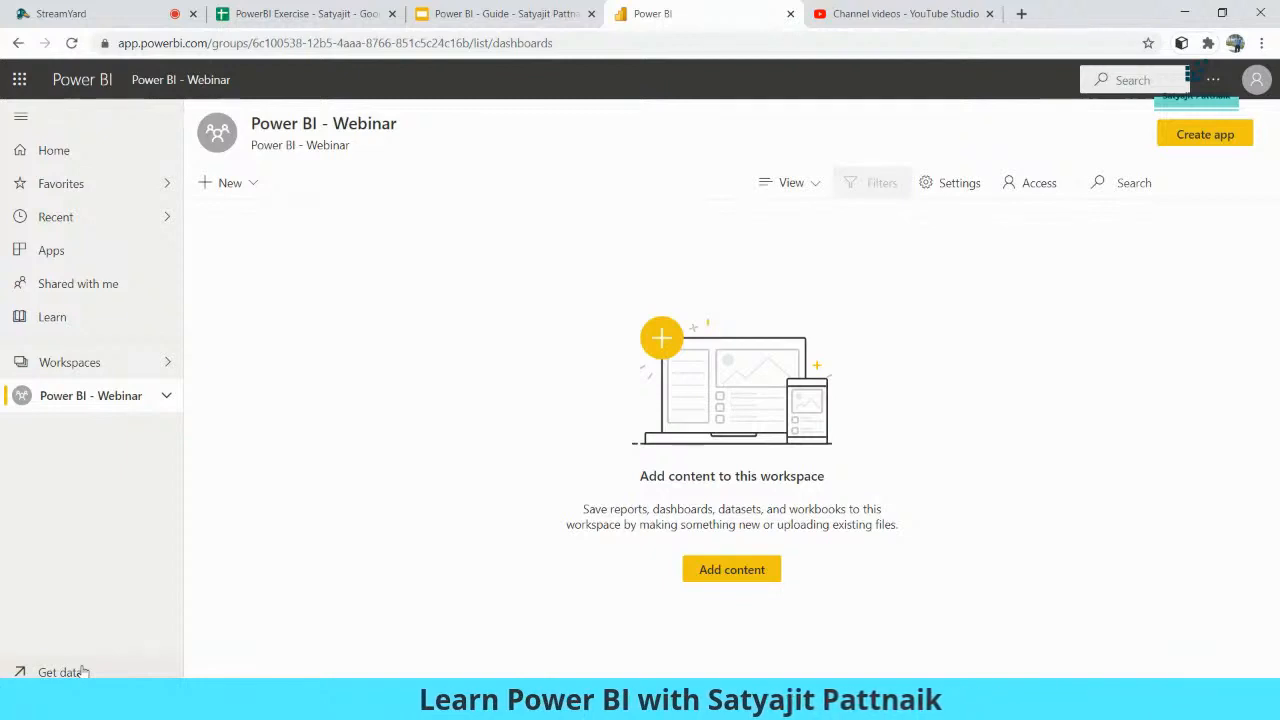
left_click(60, 672)
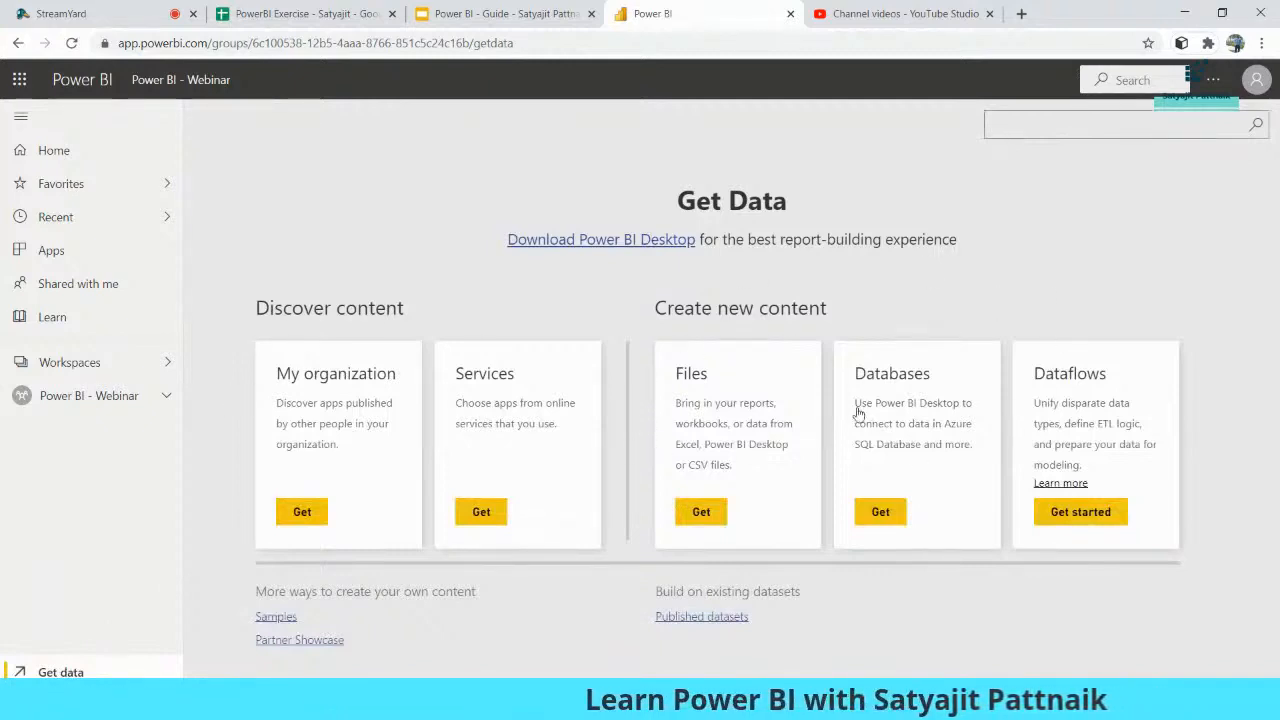
- Browse the Databases sources, viewing and then closing the Azure SQL Database details
left_click(884, 523)
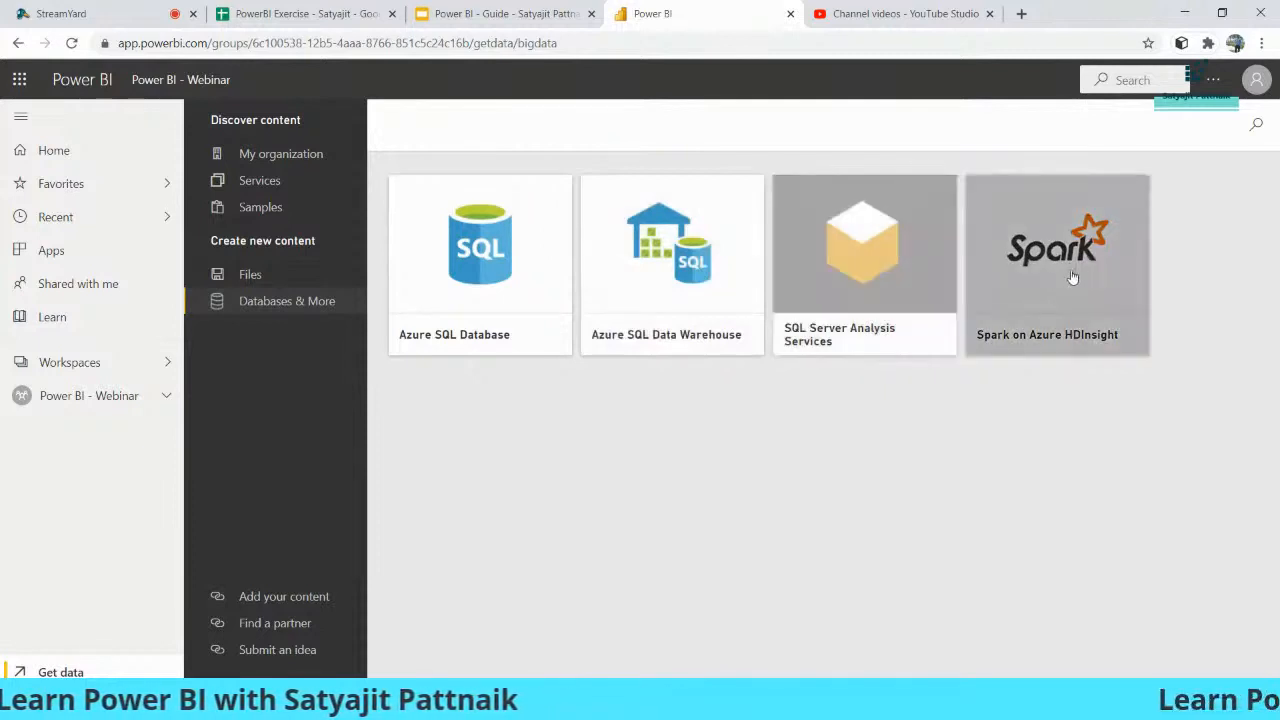
left_click(484, 271)
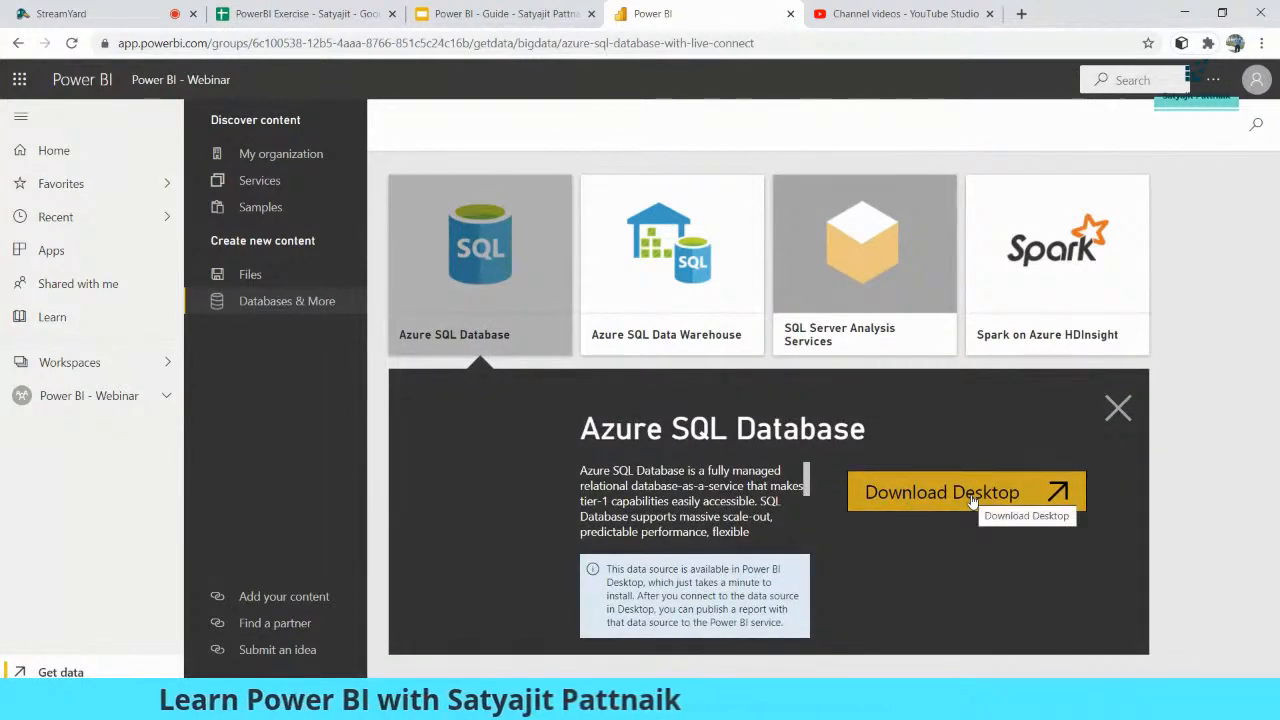
left_click(952, 493)
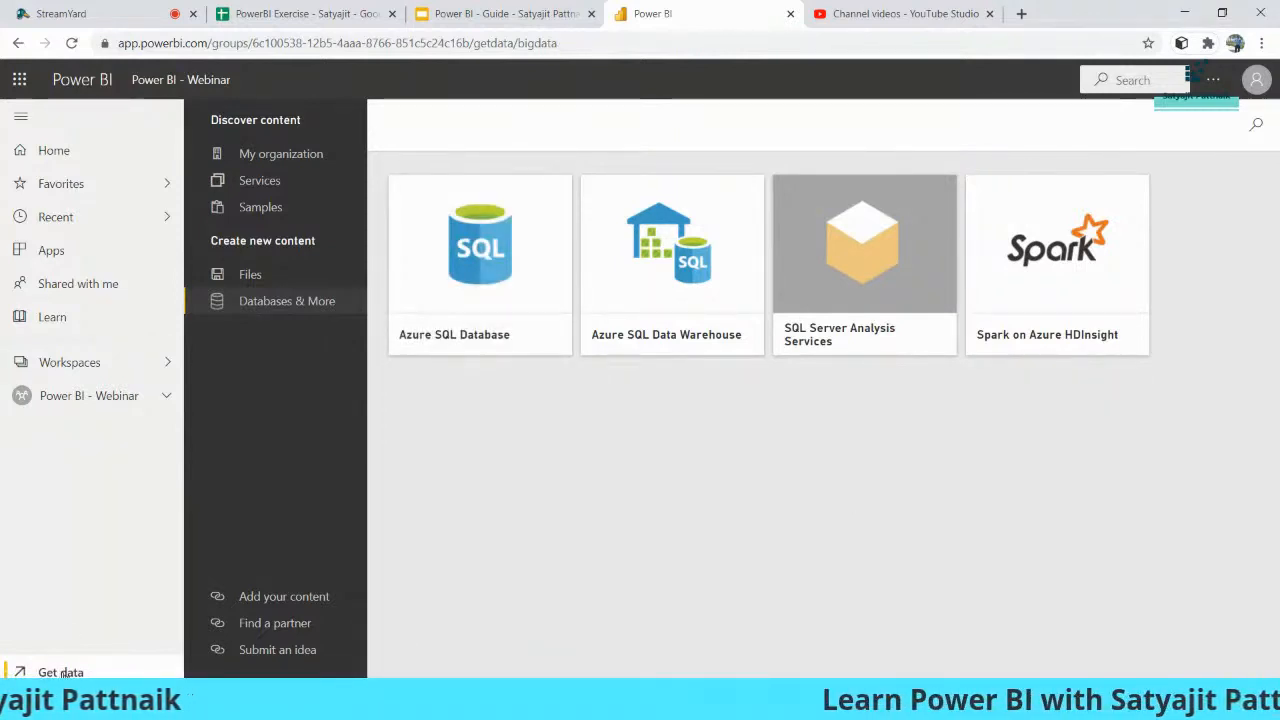
- Browse Files > Local File and close the file picker without importing anything
left_click(250, 276)
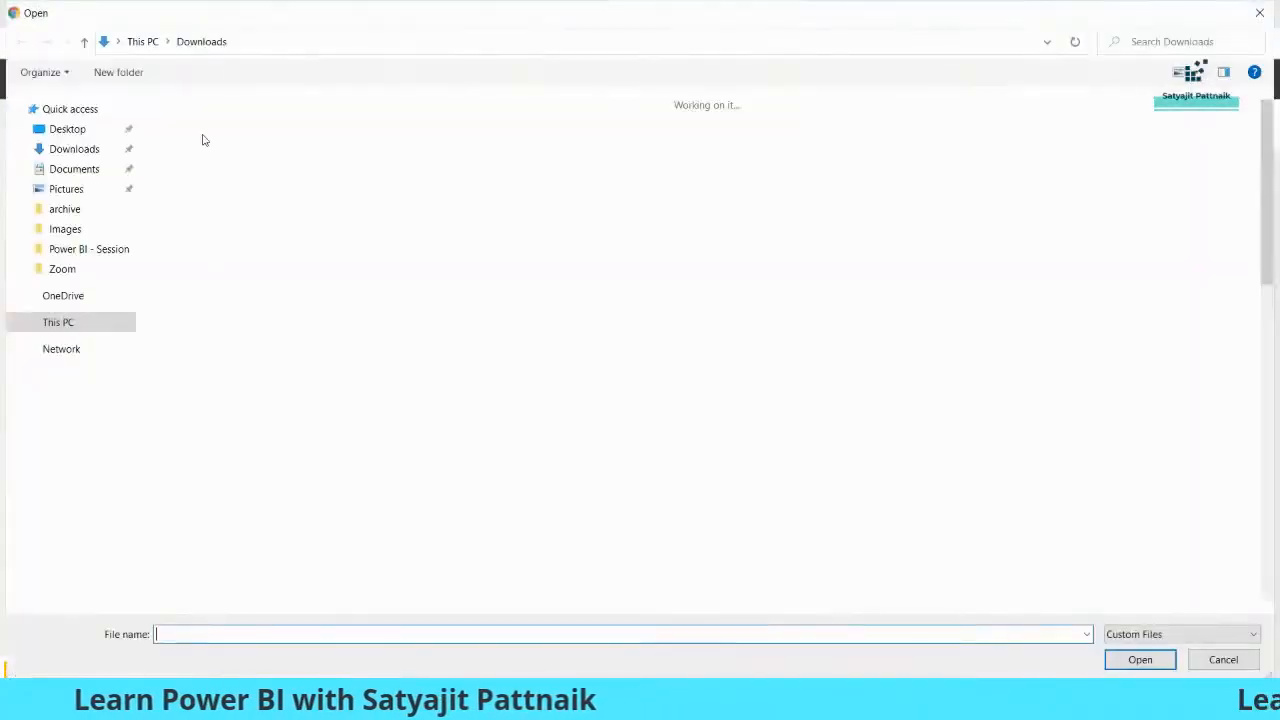
left_click(195, 280)
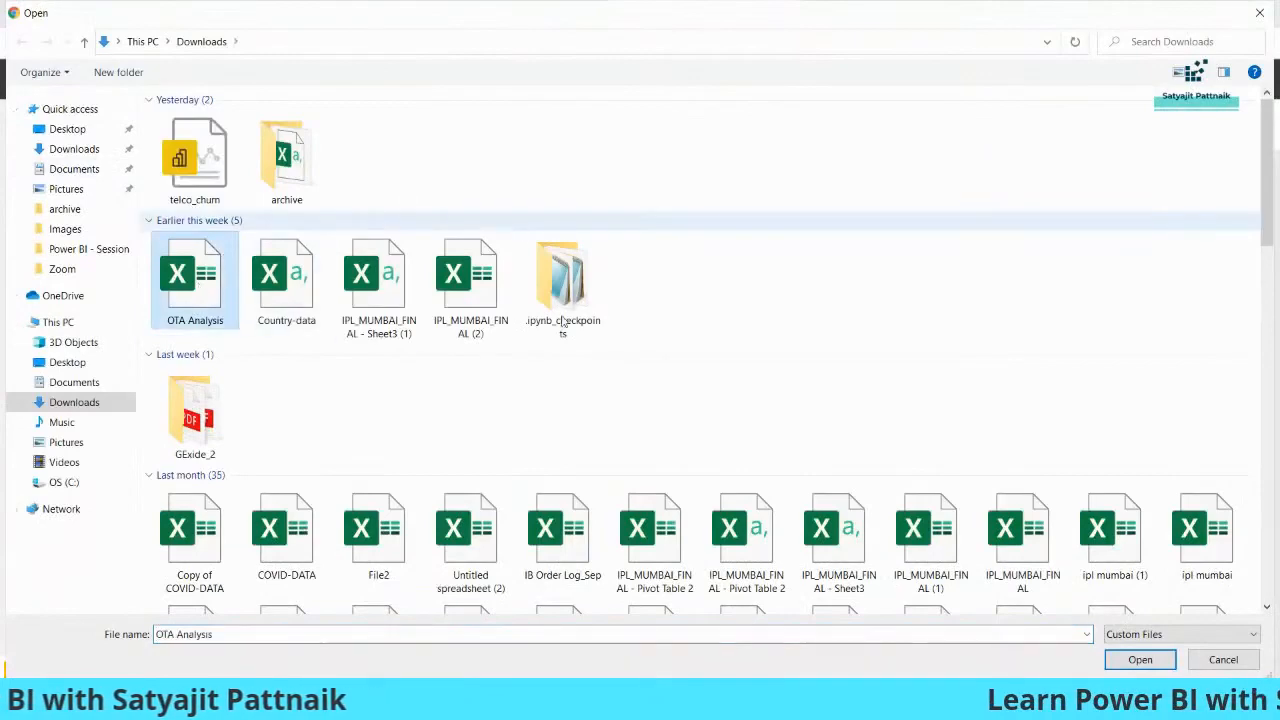
left_click(471, 423)
scroll(471, 423, "down", 6)
left_click(1260, 13)
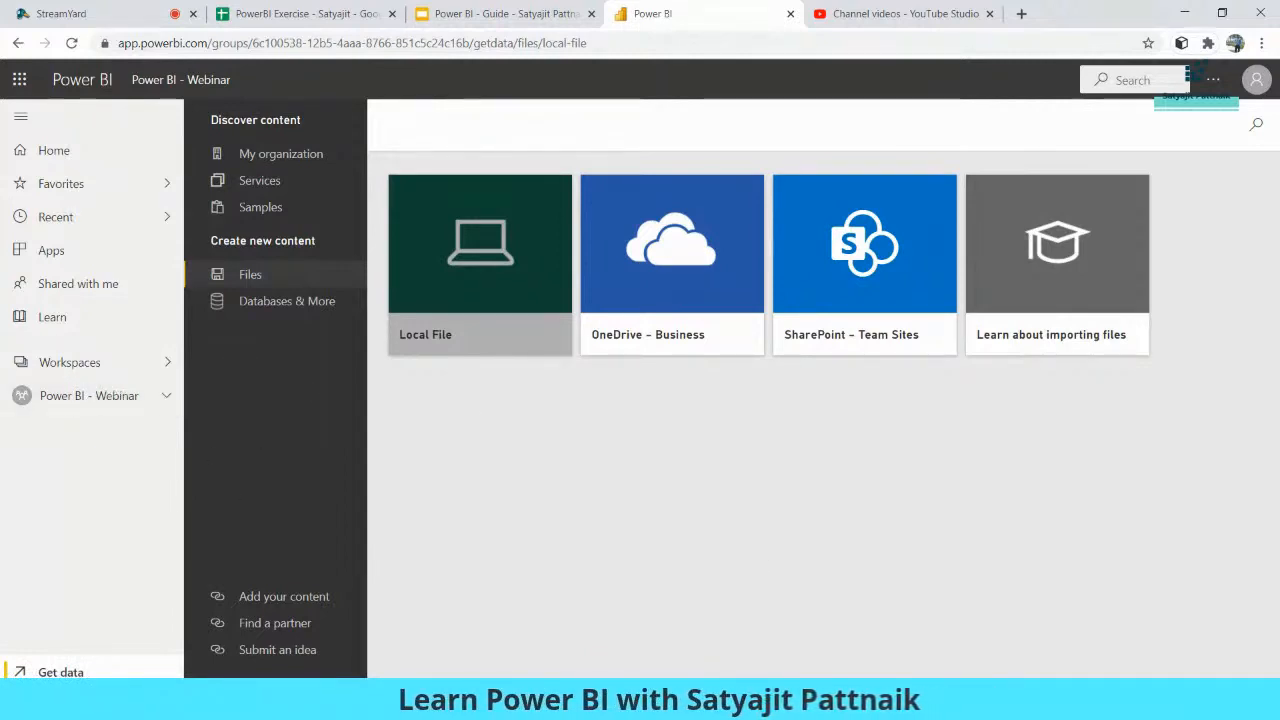
left_click(812, 705)
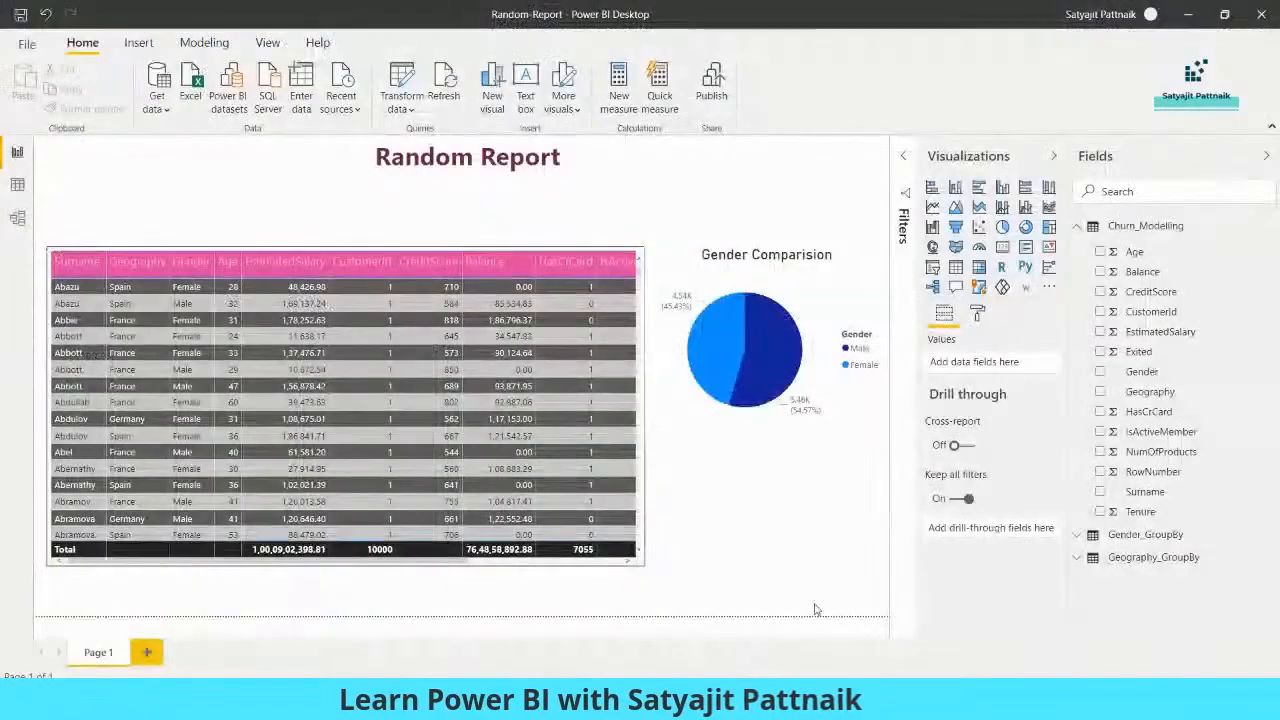
- Publish Random Report to the Power BI - Webinar workspace, found by searching 'Powe', and dismiss the success message
left_click(714, 100)
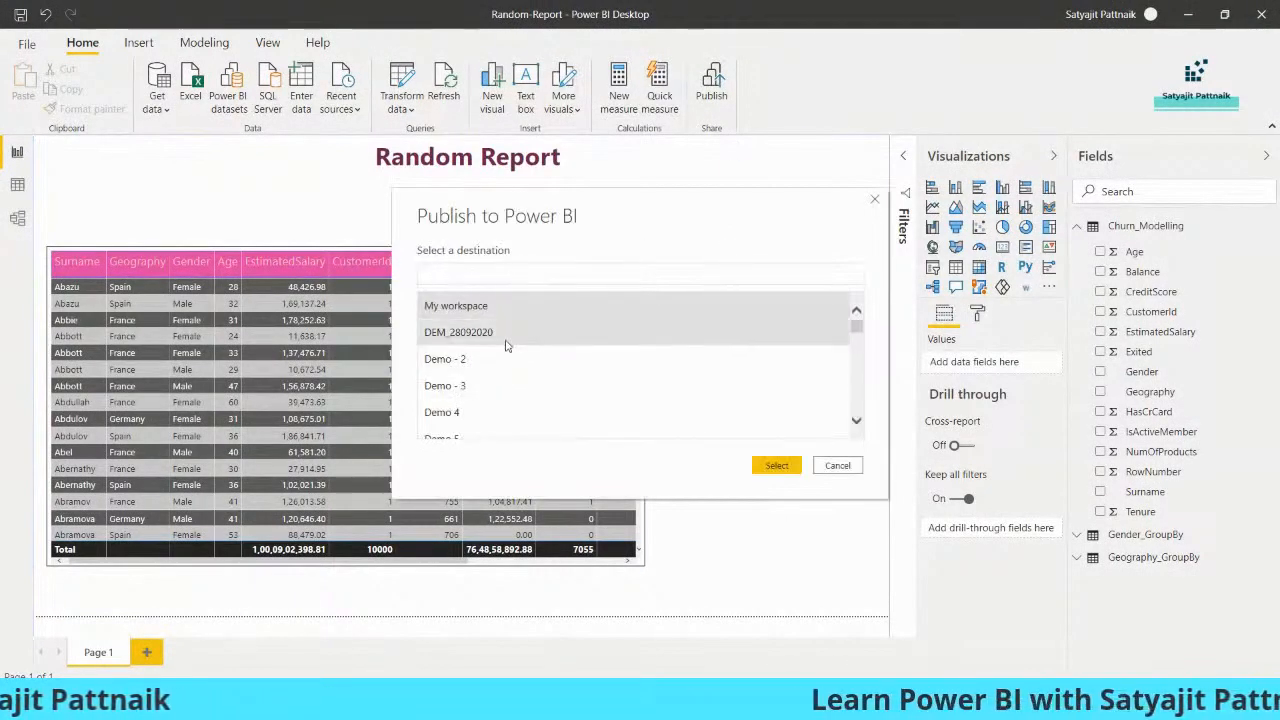
mouse_move(858, 329)
left_mouse_down()
mouse_move(863, 394)
mouse_move(857, 313)
left_mouse_up()
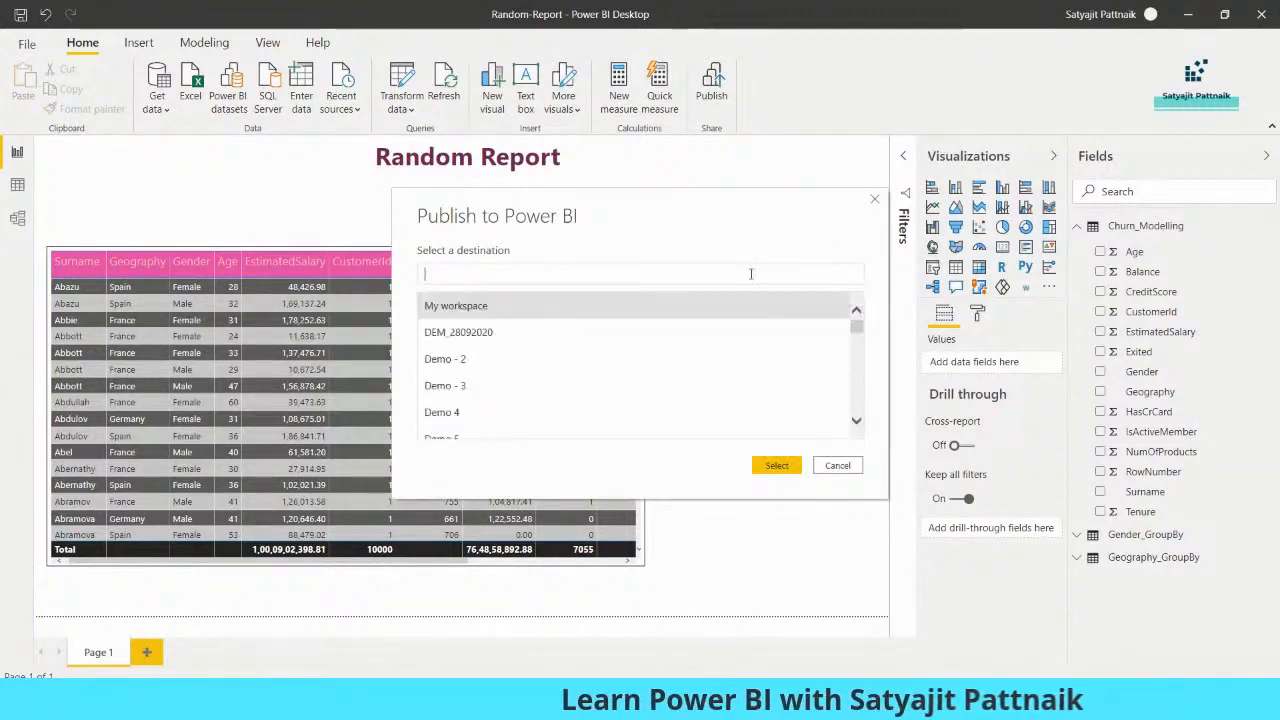
type("Power")
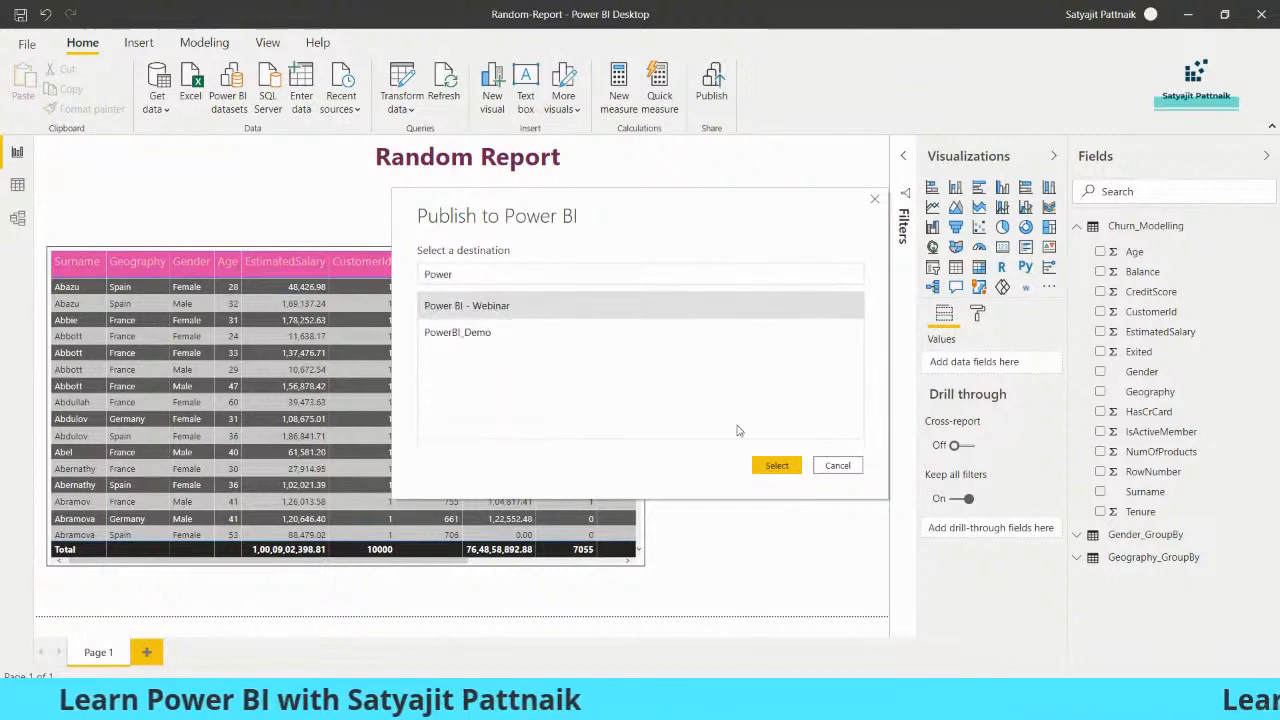
left_click(770, 462)
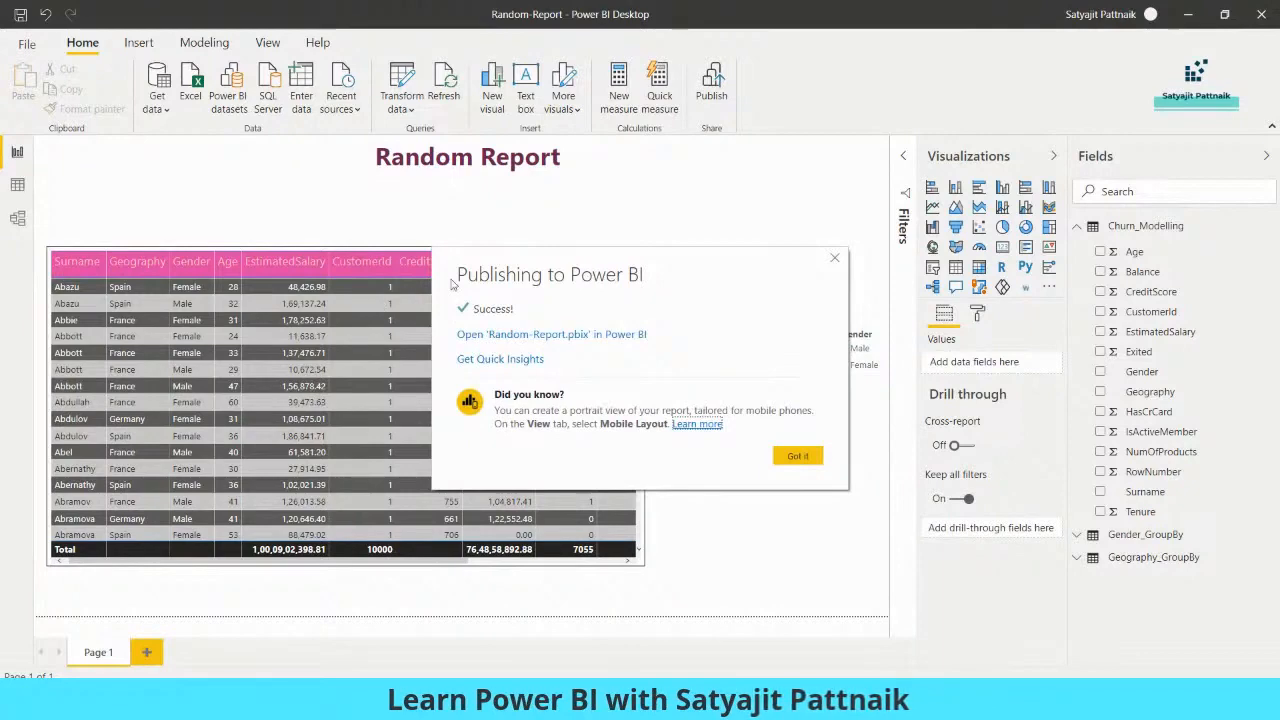
left_click(796, 456)
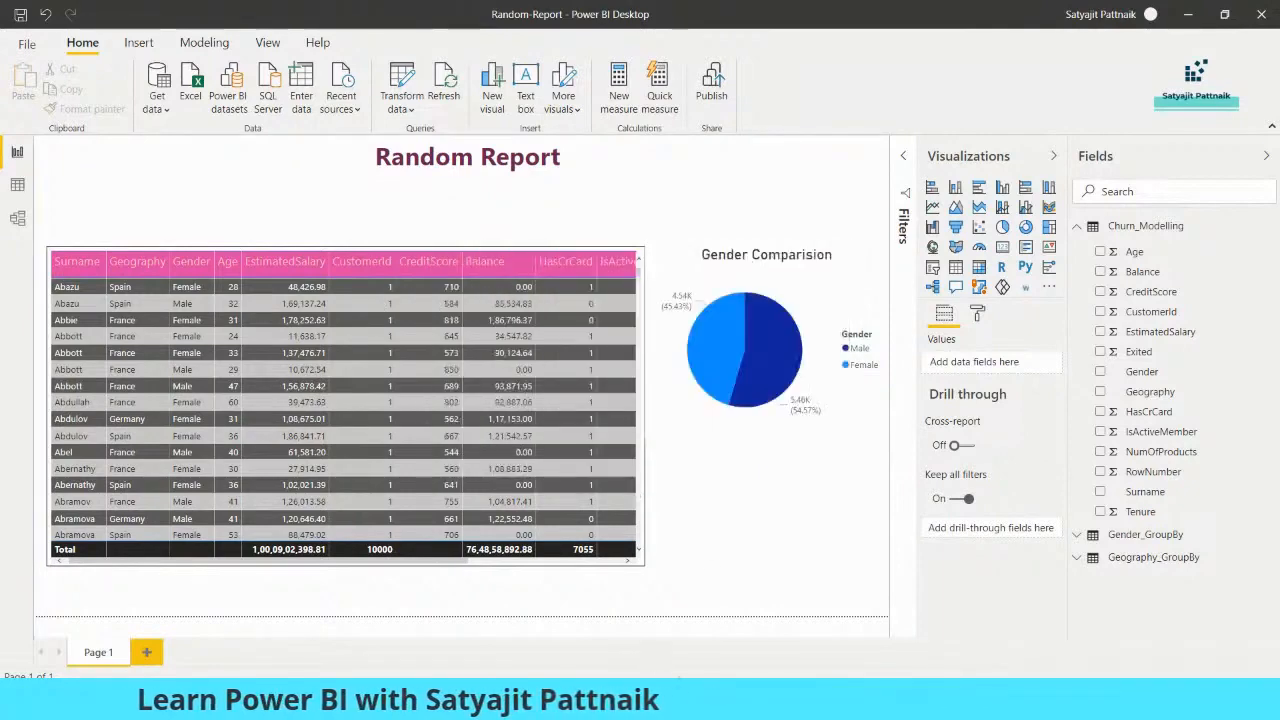
- Return to the browser and open Random-Report from the Power BI - Webinar workspace list
mouse_move(679, 700)
left_click(620, 634)
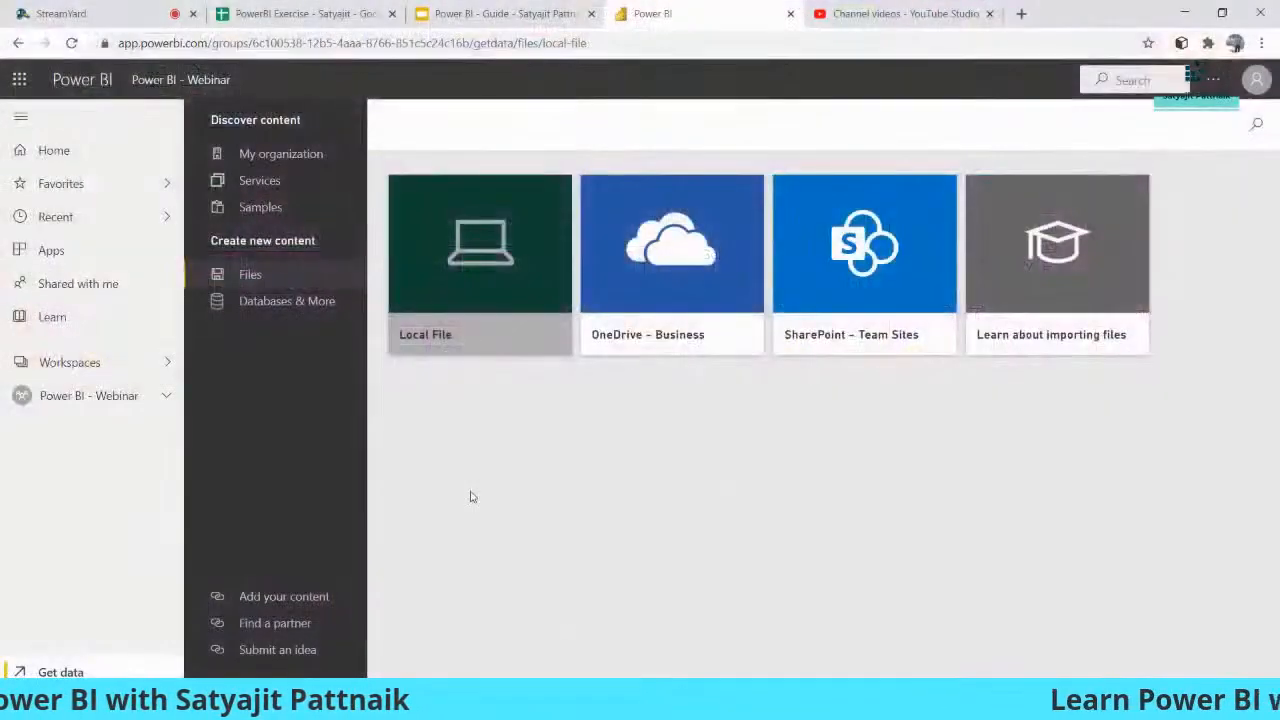
left_click(100, 400)
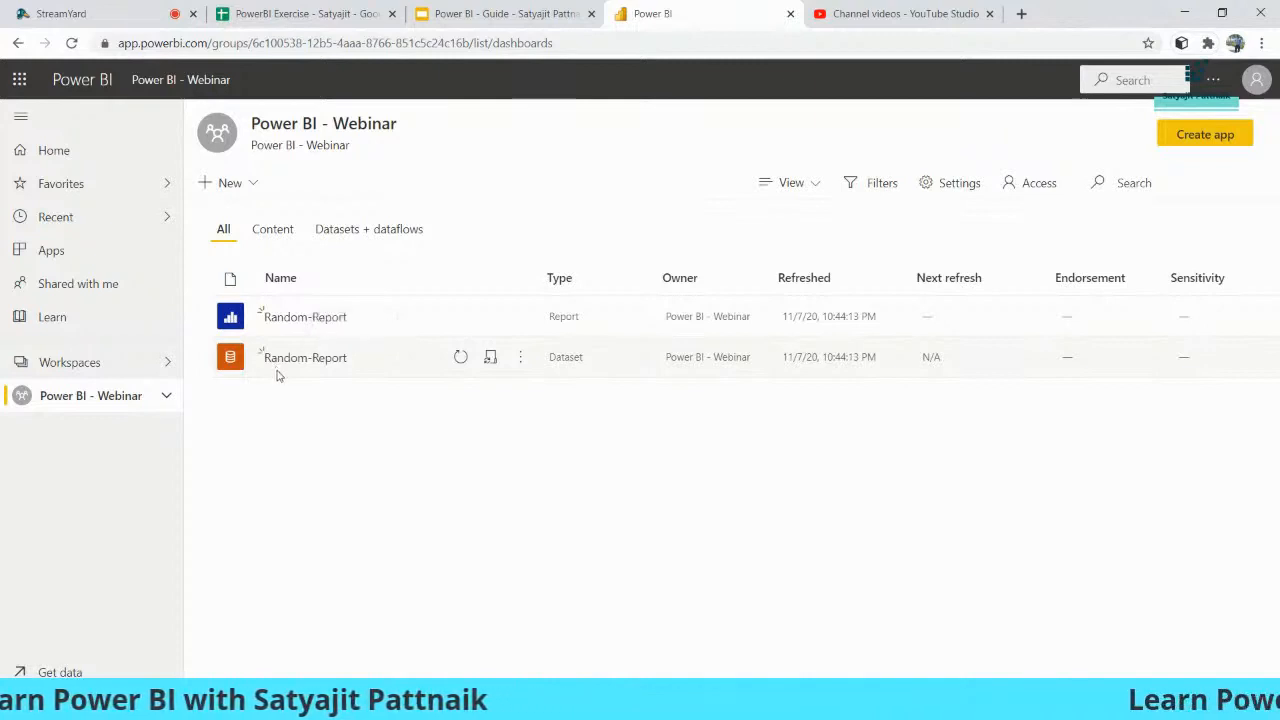
left_click(285, 318)
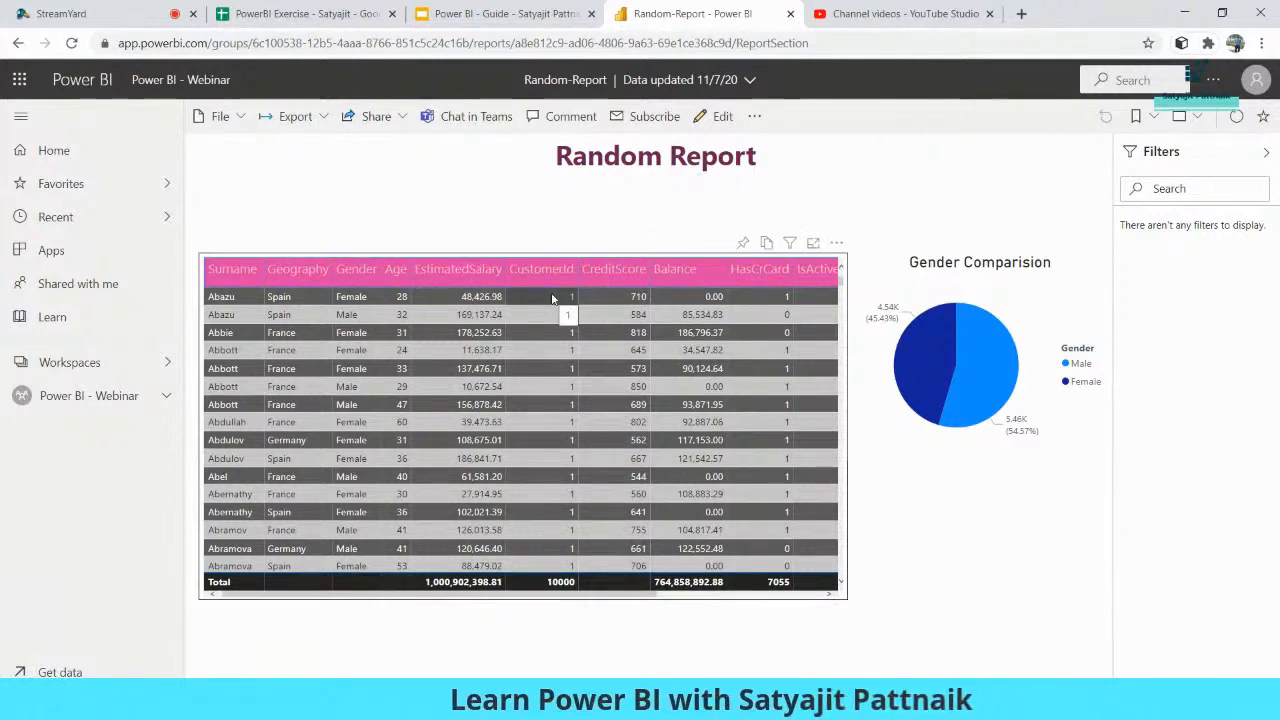
- Enter edit mode and resize and position the empty donut placeholder below the gender pie
left_click(718, 117)
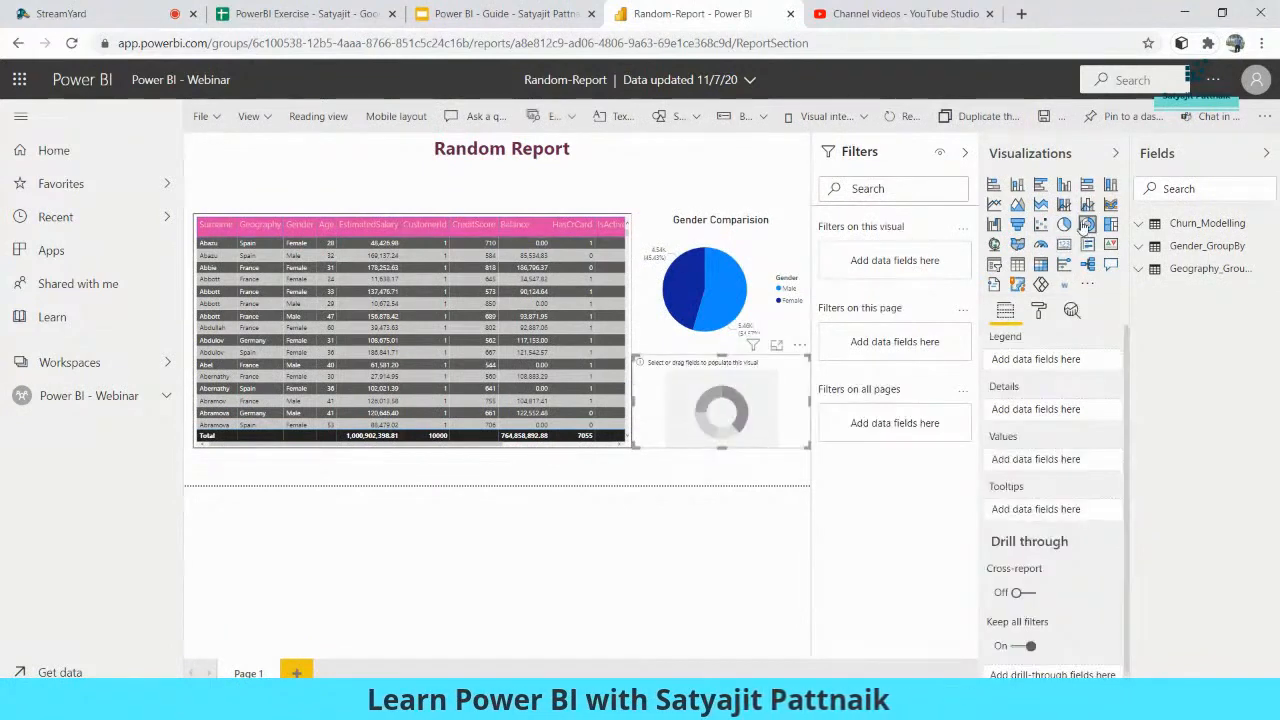
left_click_drag(804, 447, 728, 467)
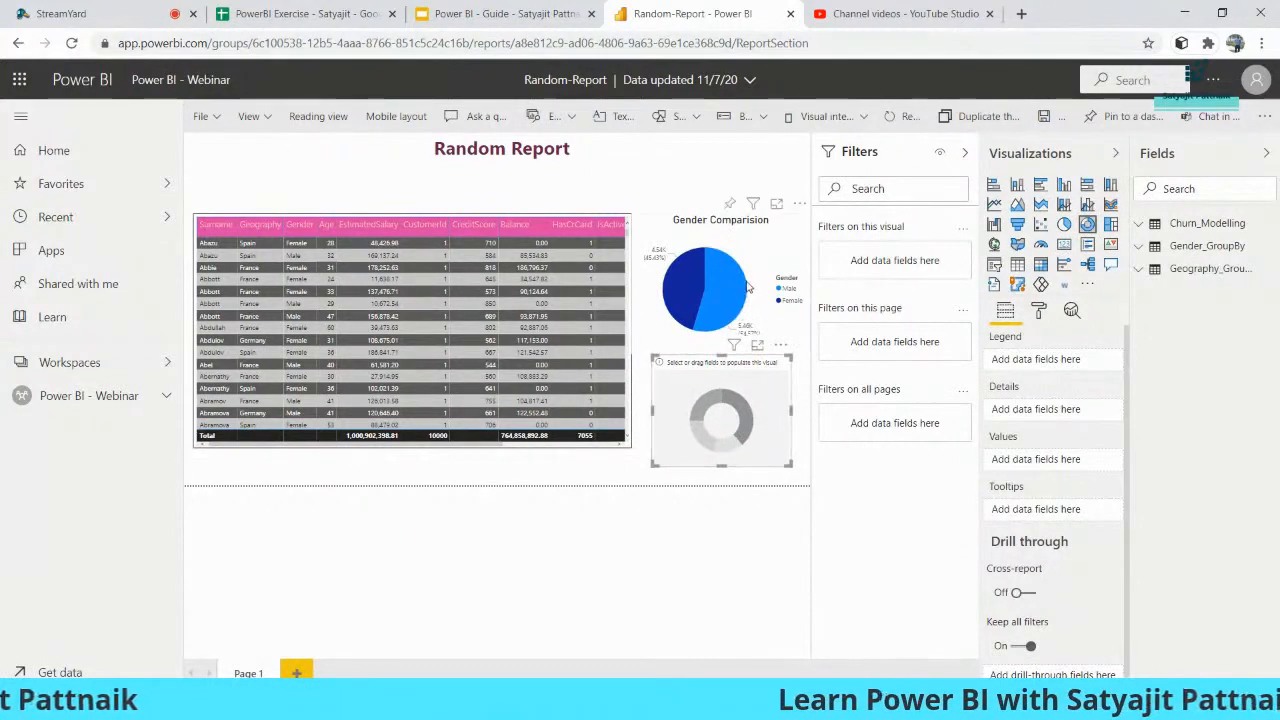
left_click_drag(748, 288, 748, 265)
left_click_drag(743, 413, 732, 403)
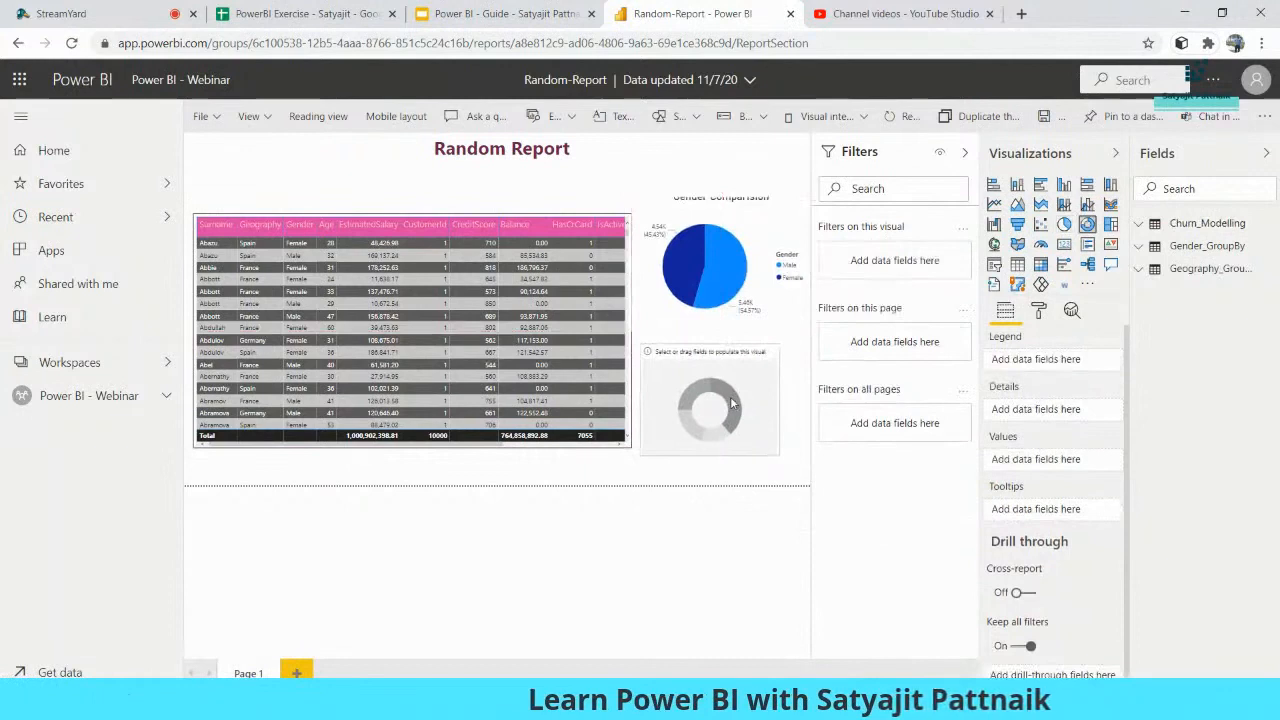
left_click_drag(779, 455, 797, 474)
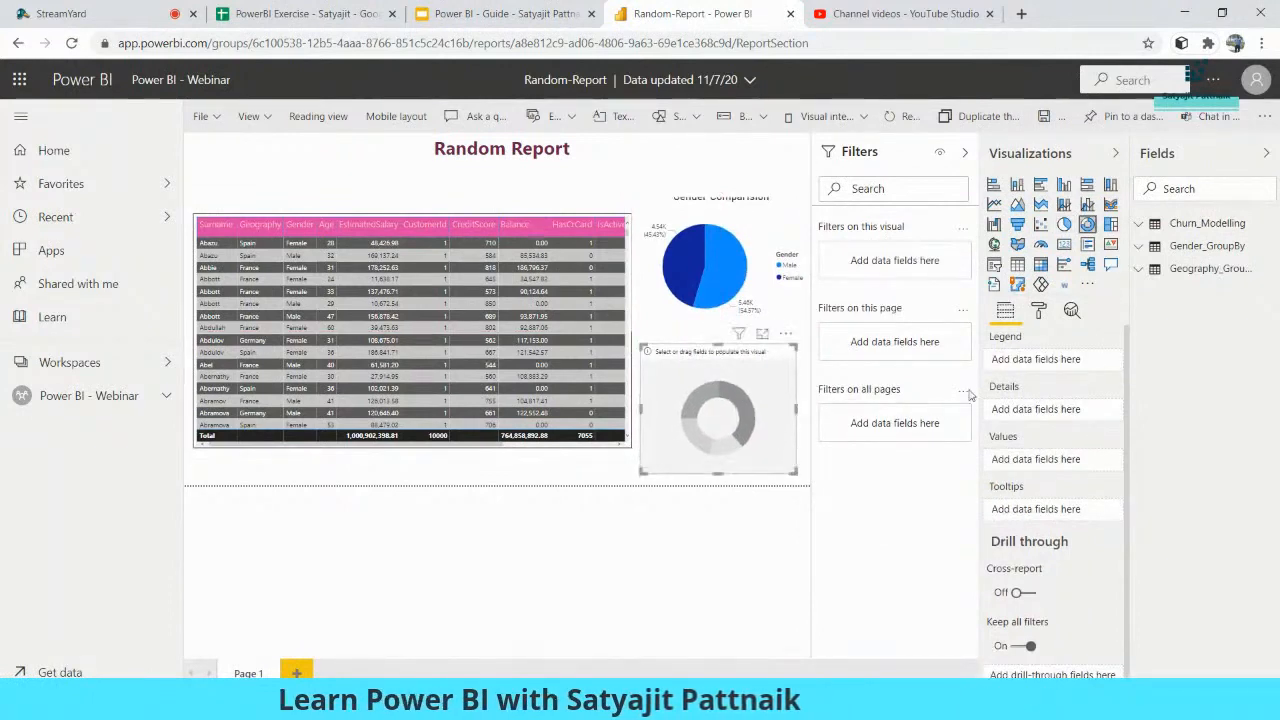
- Give the donut Geography as its legend and Count of Geography as its values
left_click(1140, 224)
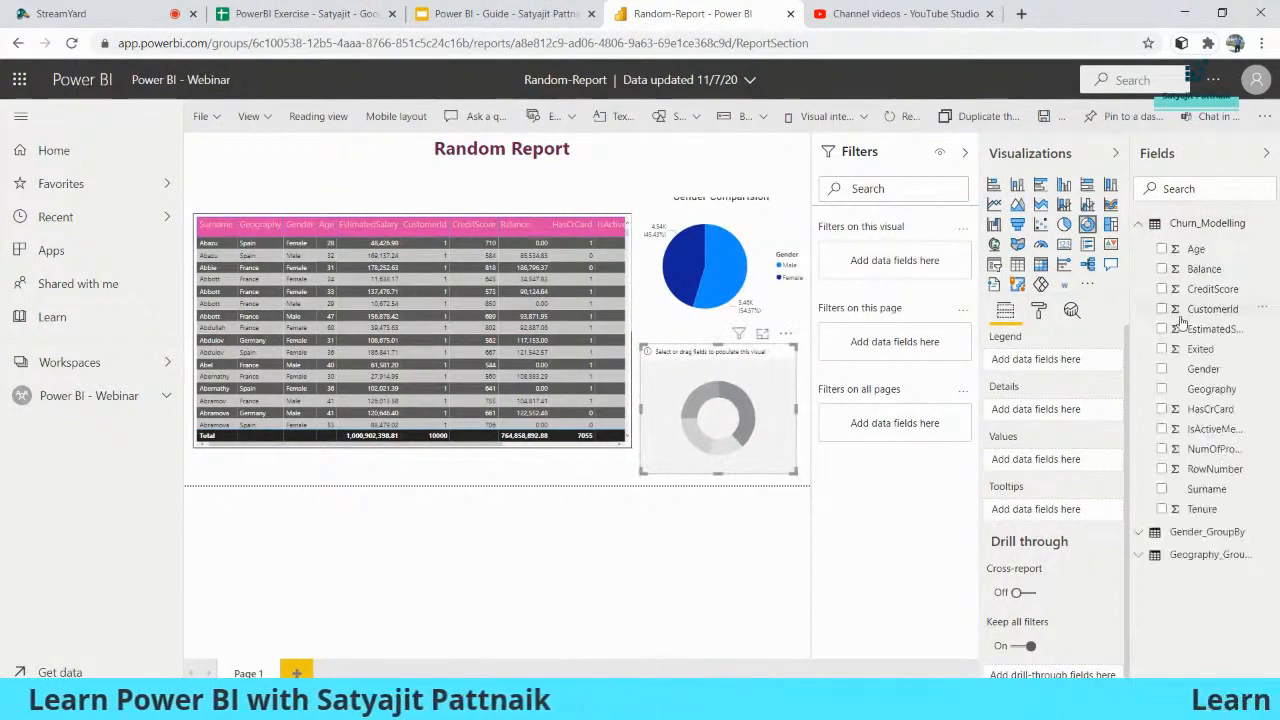
left_click(1162, 390)
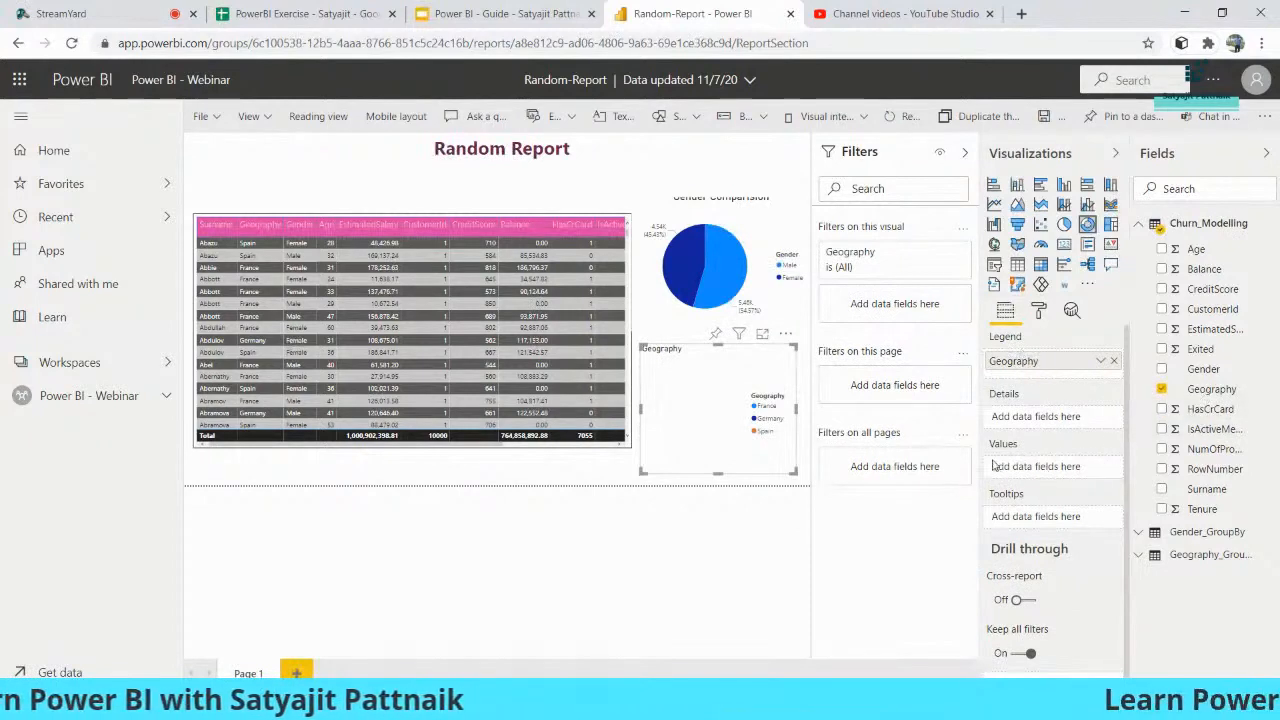
left_click_drag(1200, 391, 1040, 469)
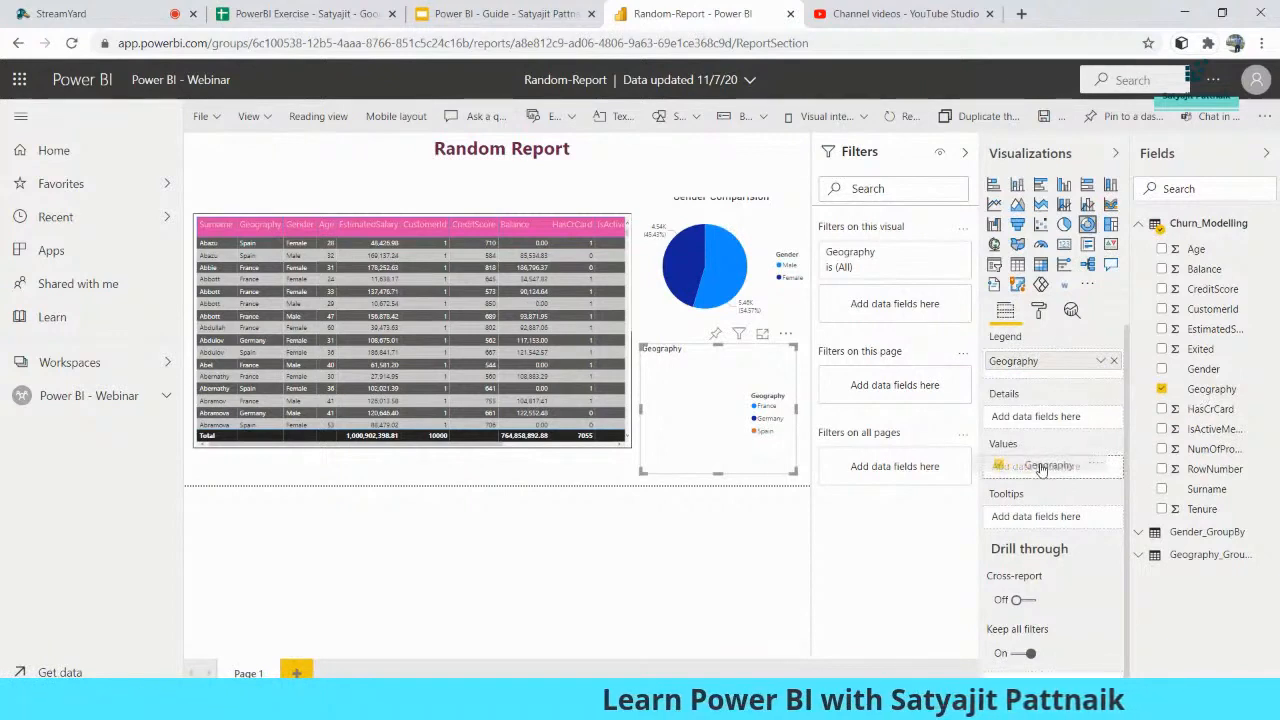
left_click_drag(1040, 469, 1042, 468)
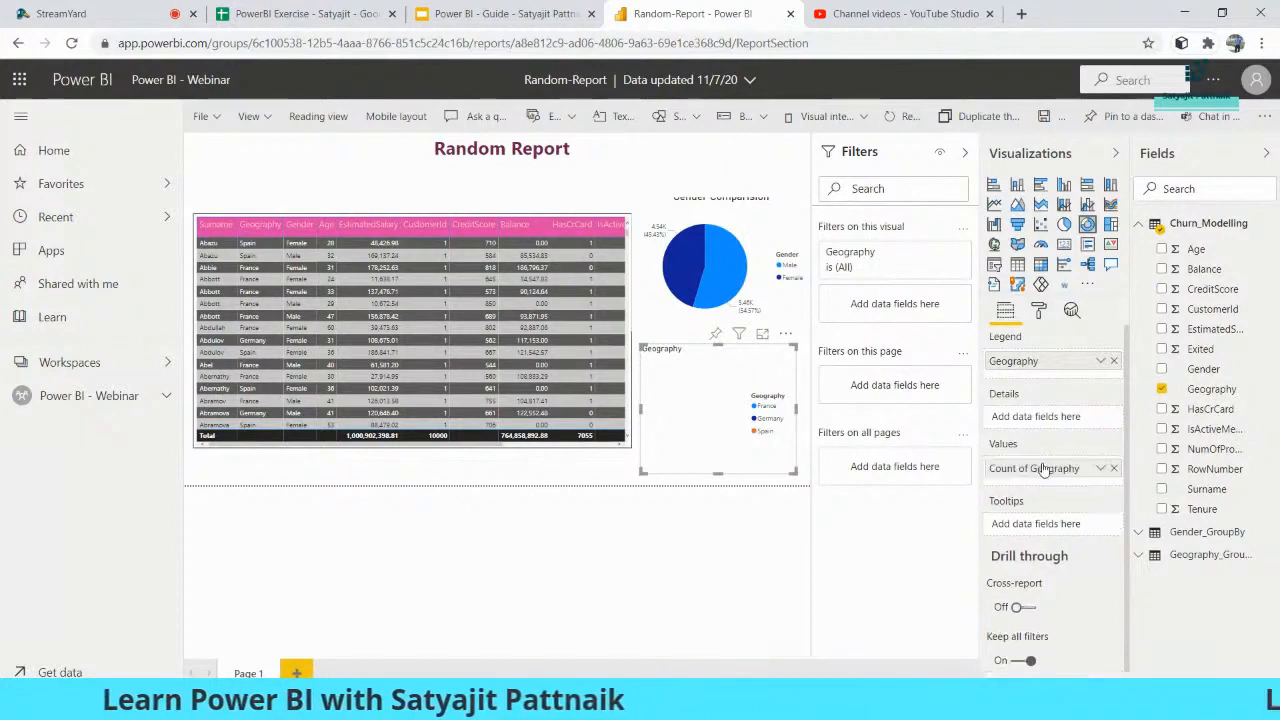
left_click(1101, 469)
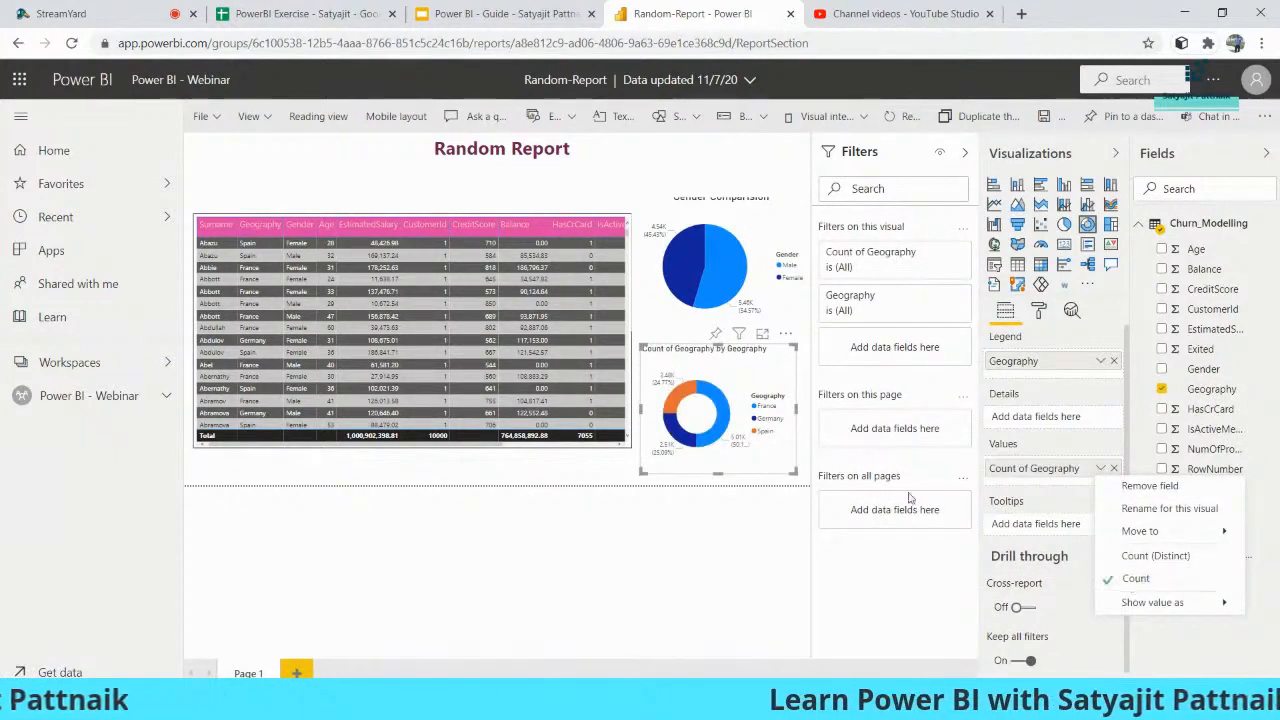
left_click(768, 450)
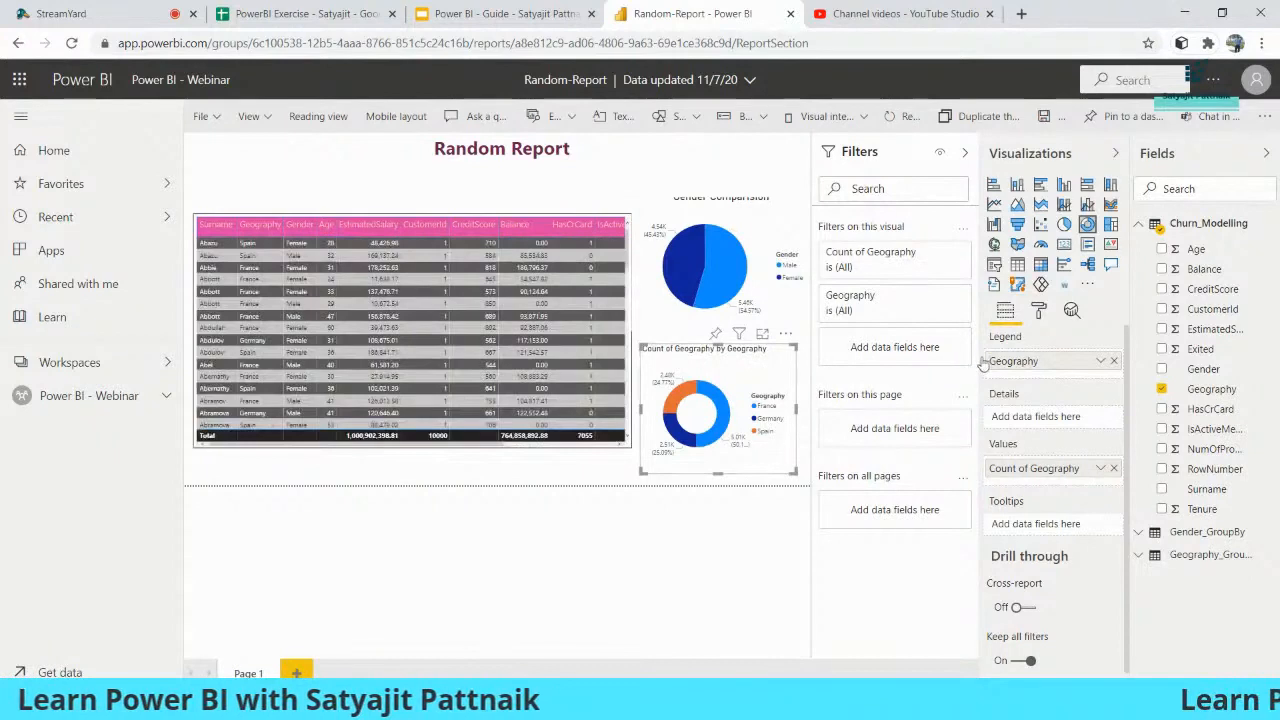
- Replace the donut chart's title text with 'Geography Comparision'
left_click(728, 149)
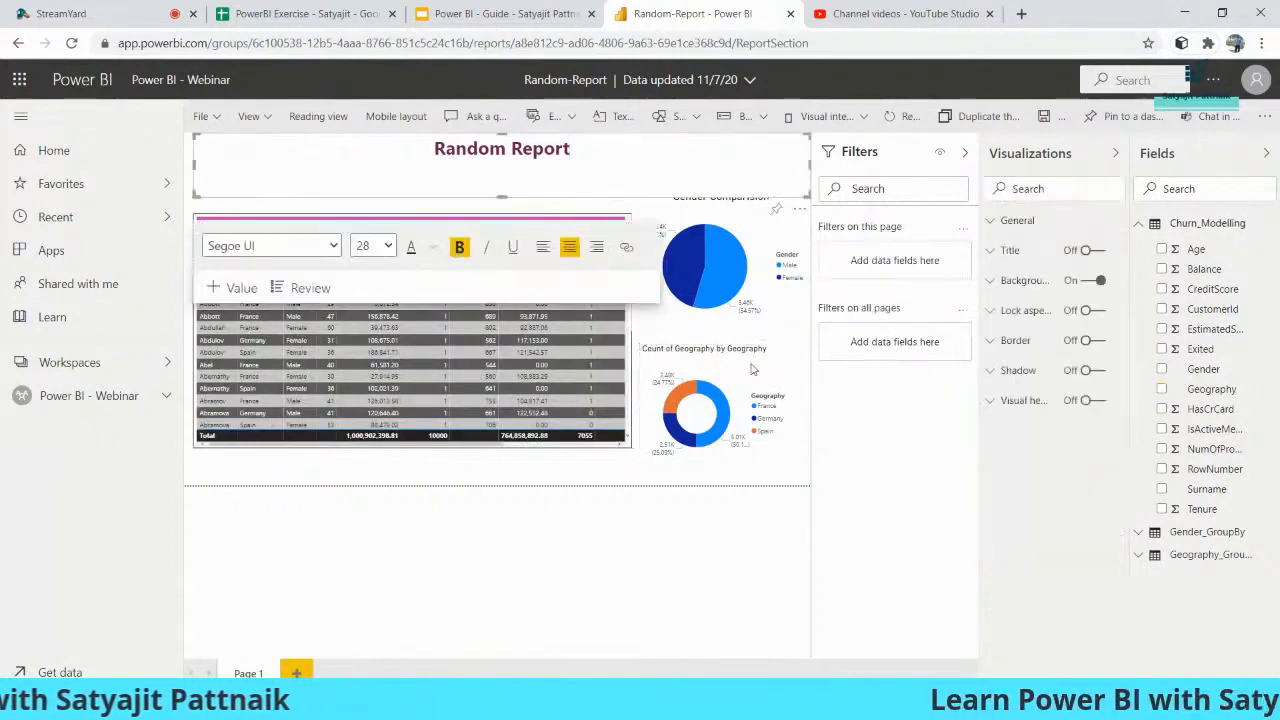
left_click(753, 370)
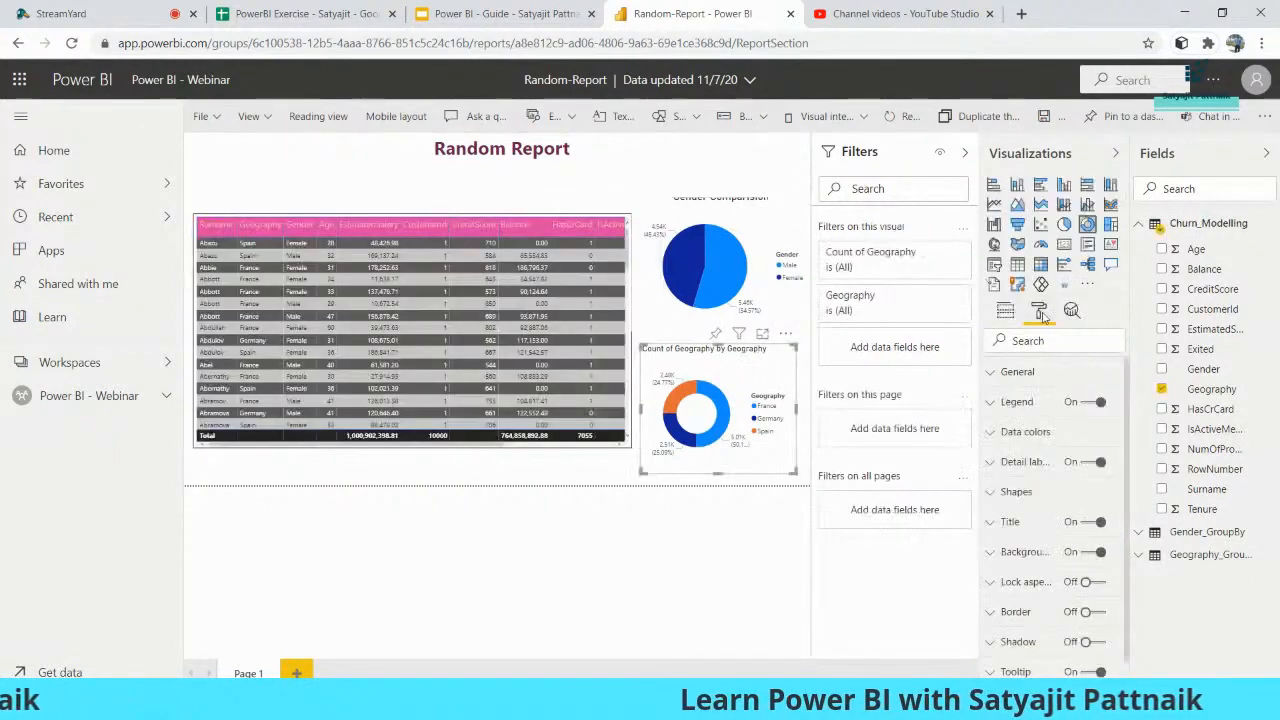
left_click(1003, 522)
scroll(1040, 480, "down", 1)
triple_click(1047, 487)
type("Geography")
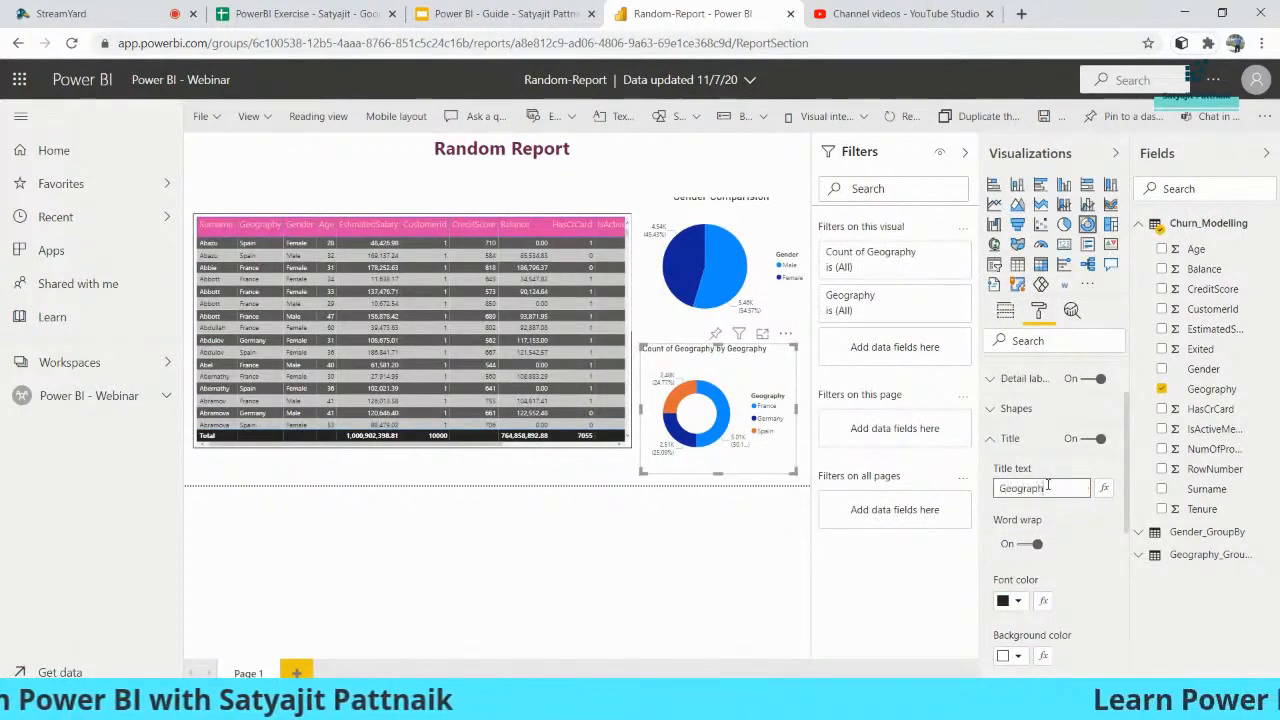
type(" Di")
type("mparision")
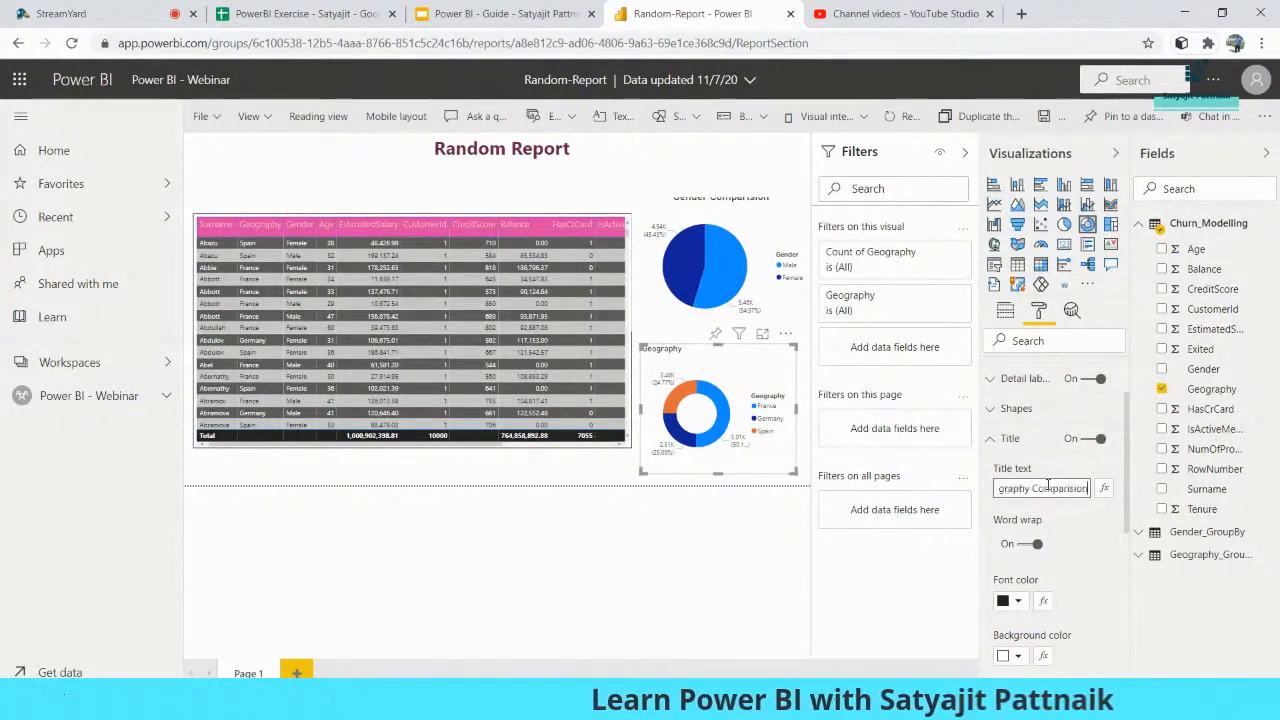
- Centre the donut title and enlarge it to 16 pt, then deselect the visual
scroll(1045, 520, "down", 3)
left_click(1022, 543)
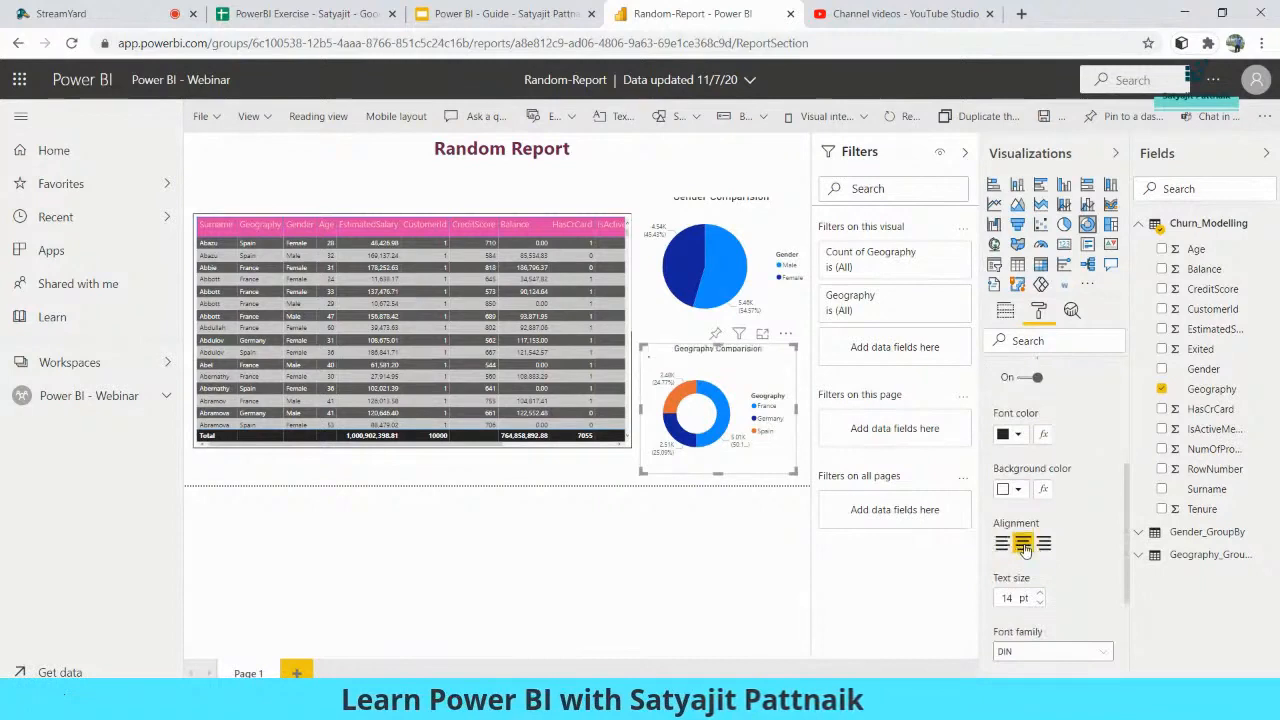
left_click(1041, 594)
left_click(1041, 594)
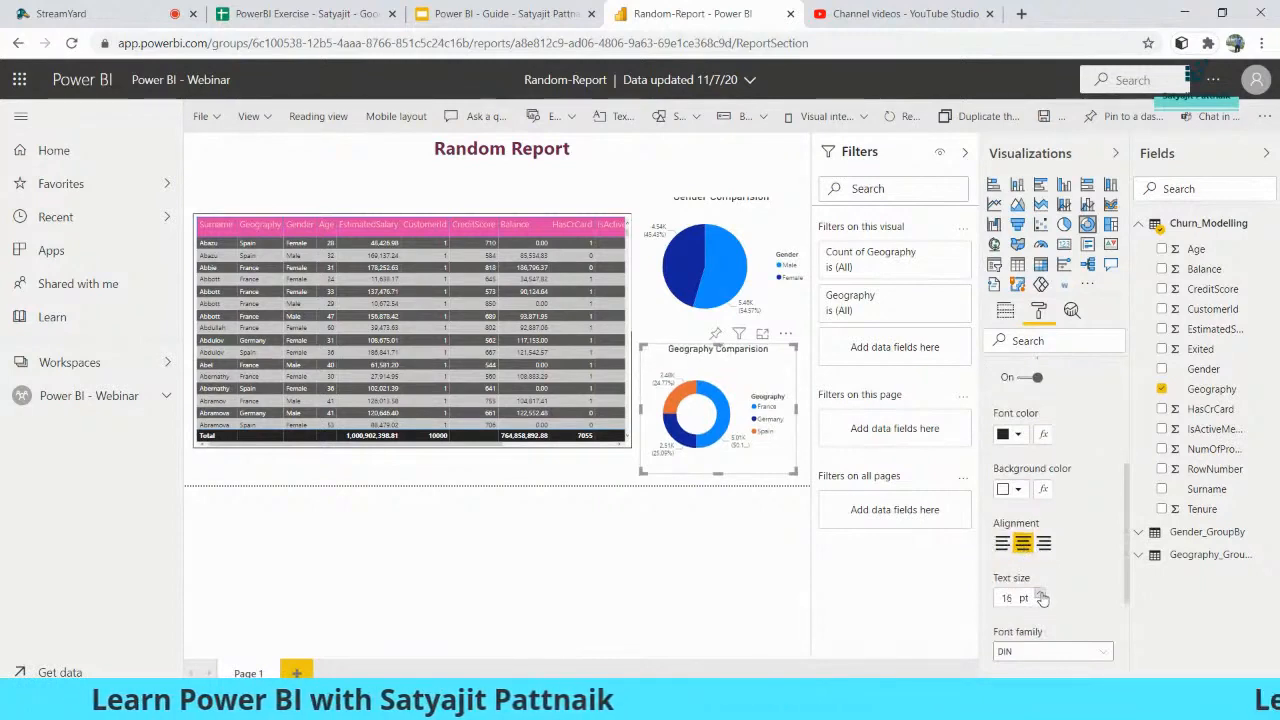
left_click(575, 470)
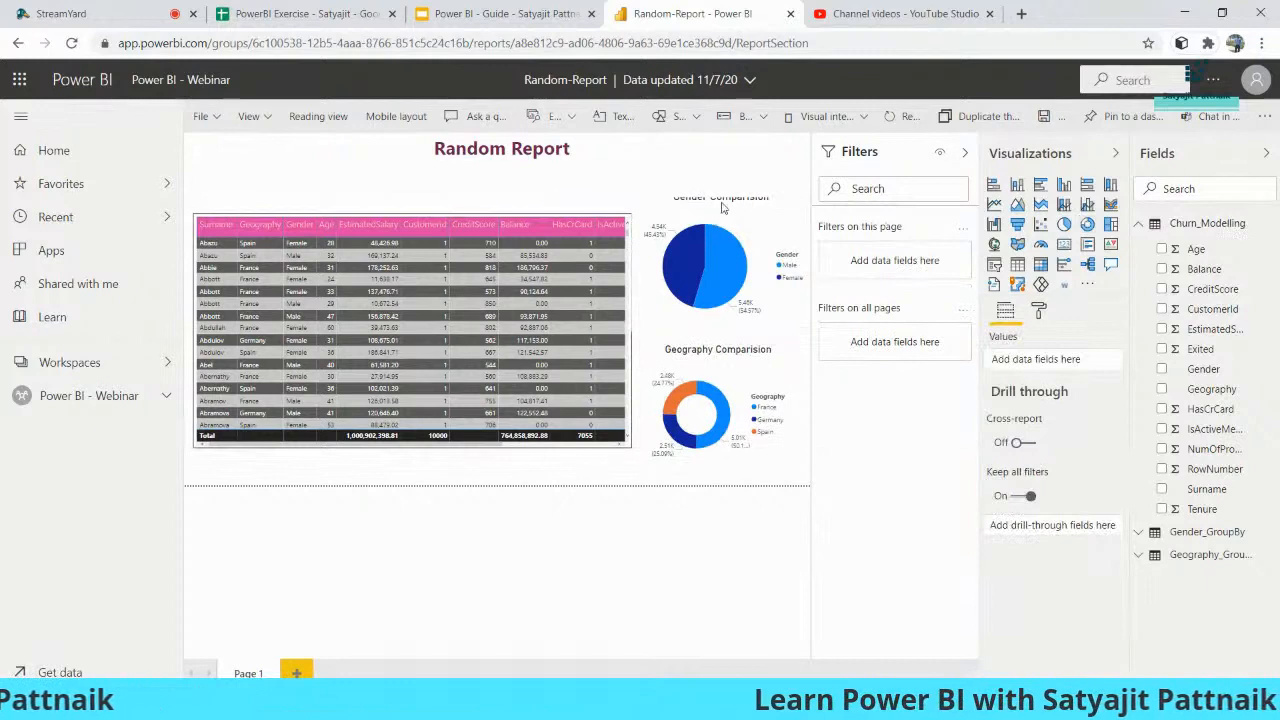
left_click(580, 171)
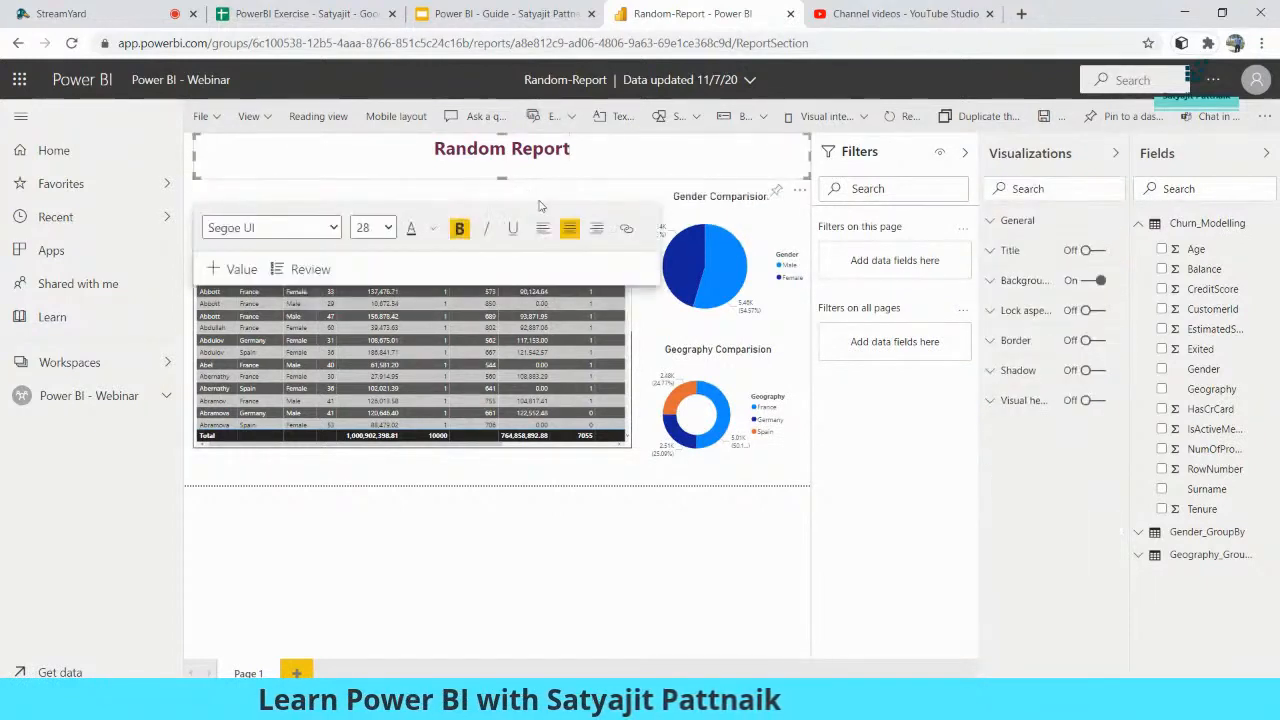
left_click(566, 203)
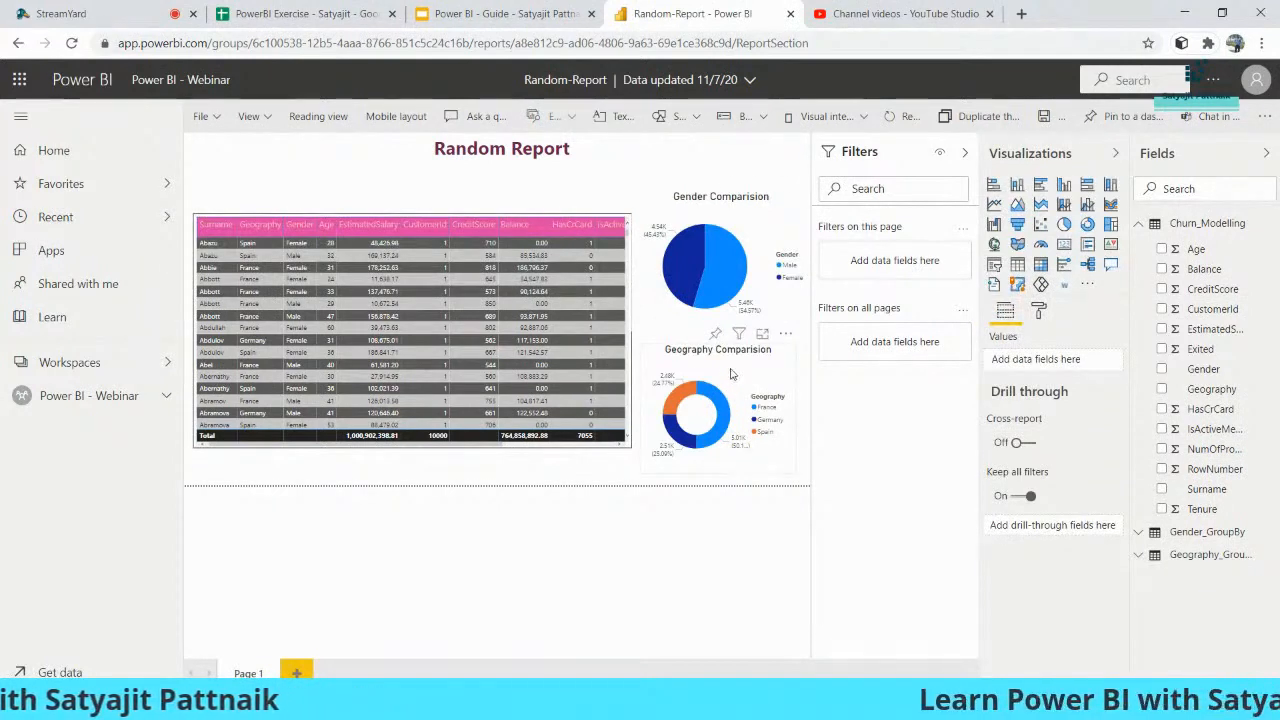
left_click(203, 116)
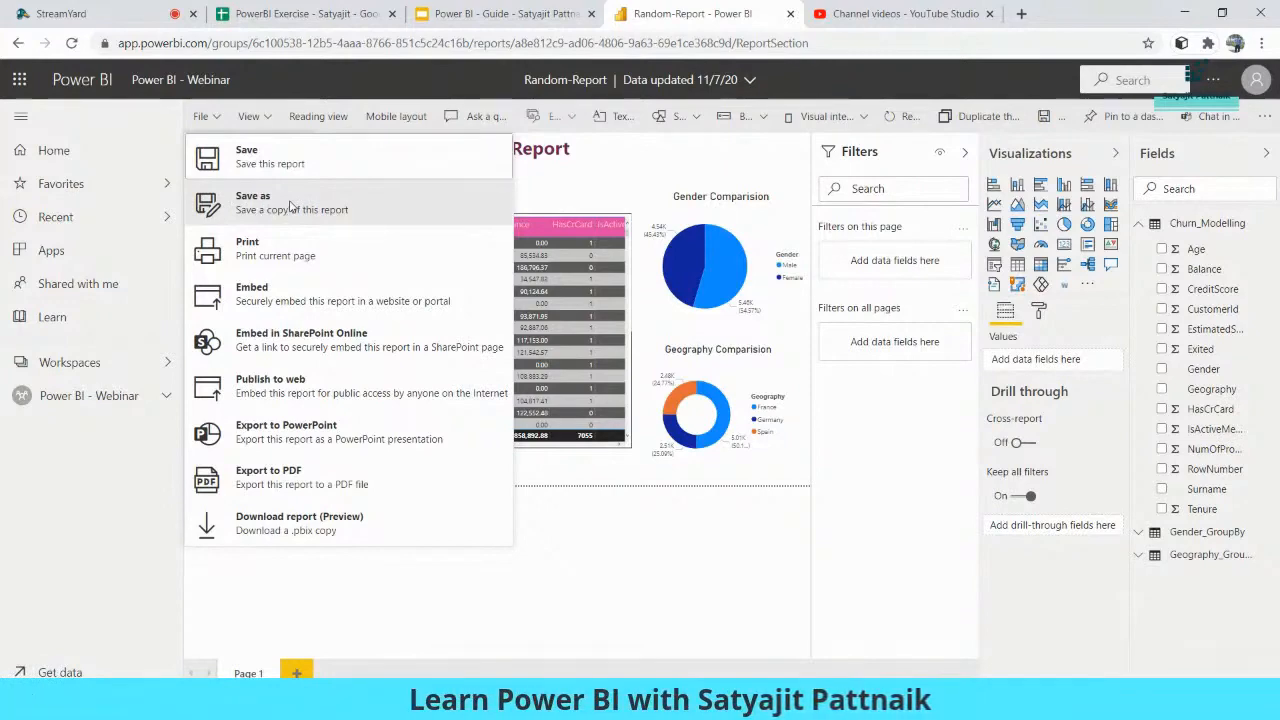
- Save a copy of the report named 'Power BI Demo - #2' via File > Save as
left_click(281, 209)
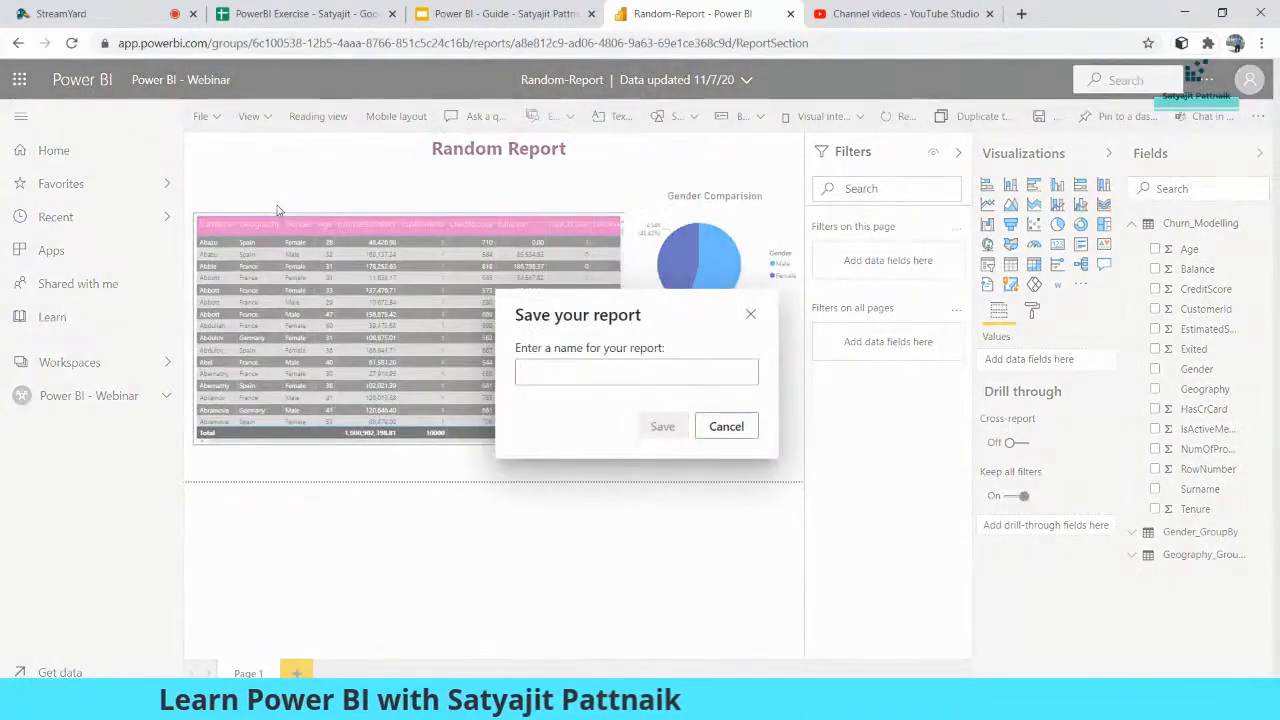
left_click(570, 362)
type("Power BI De")
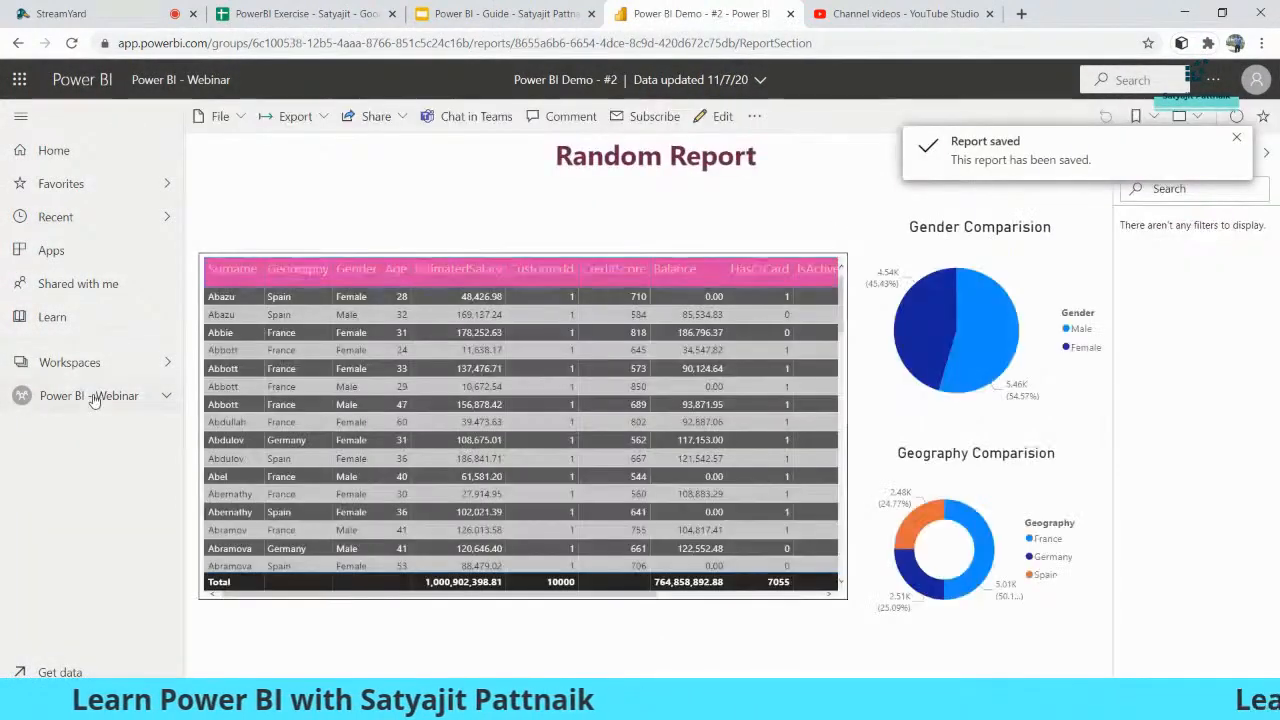
left_click(93, 398)
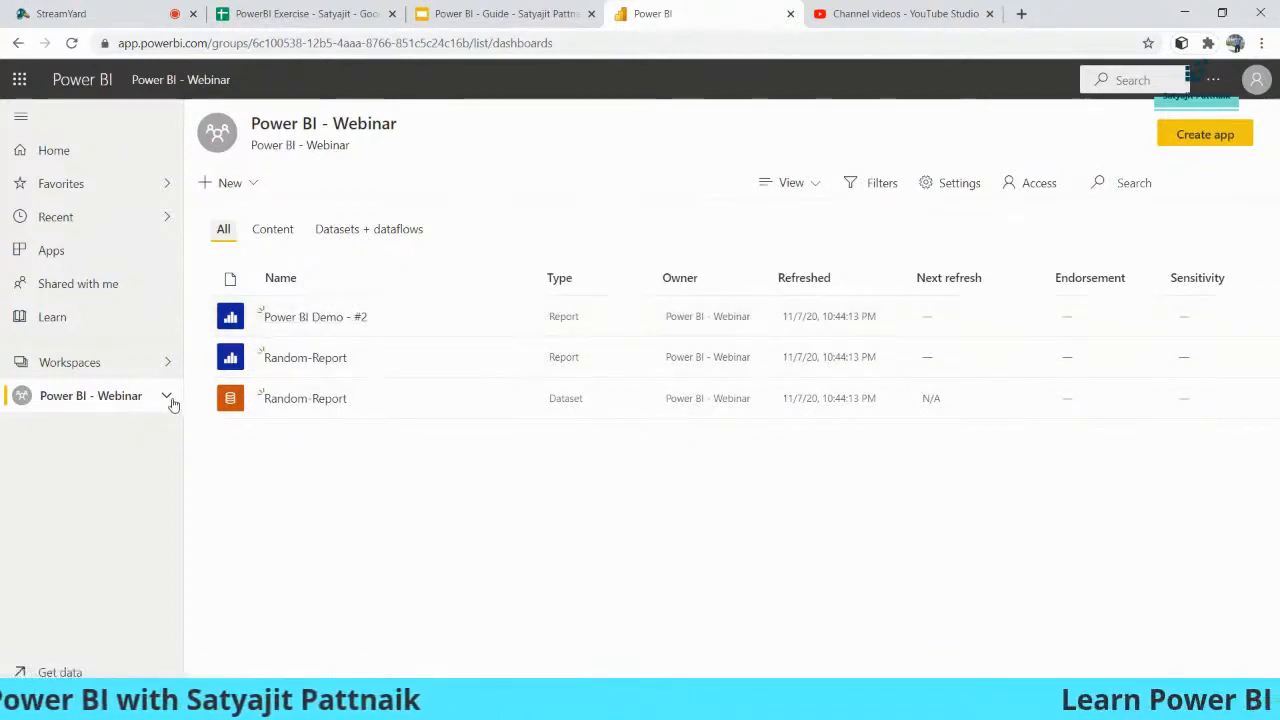
left_click(167, 367)
left_click(283, 170)
type("power")
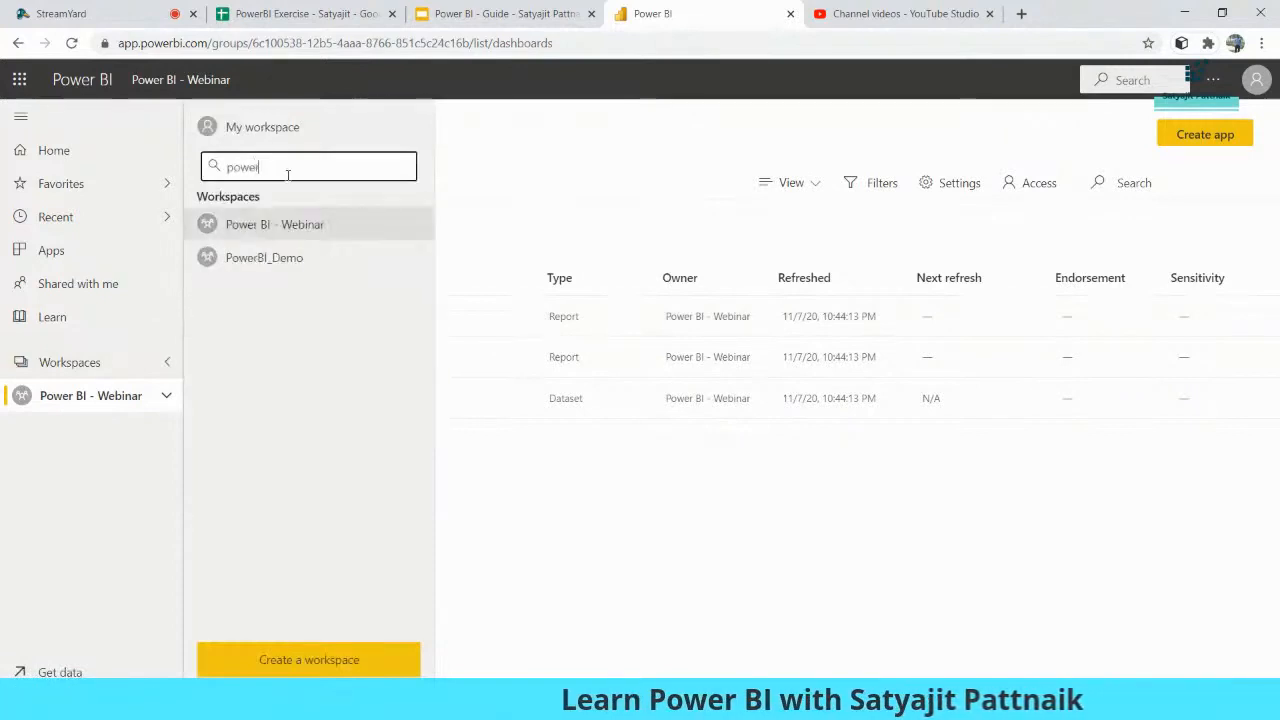
left_click(417, 224)
left_click(437, 258)
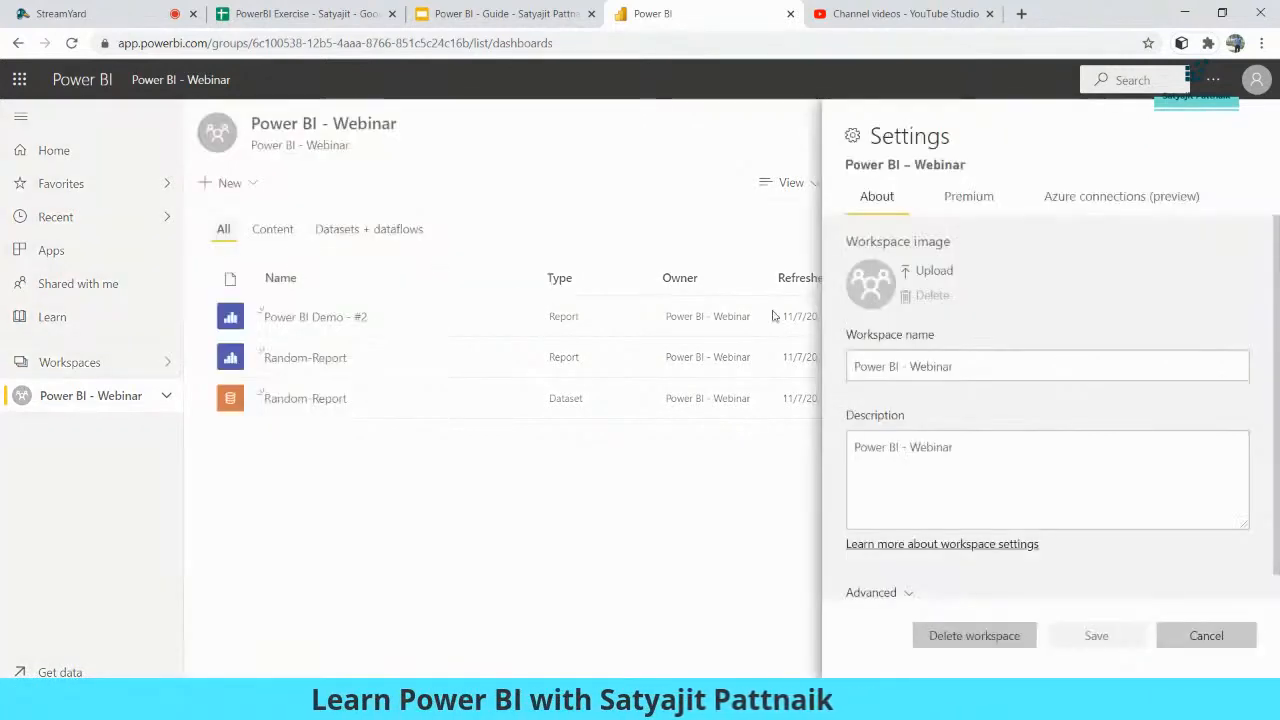
left_click(1165, 636)
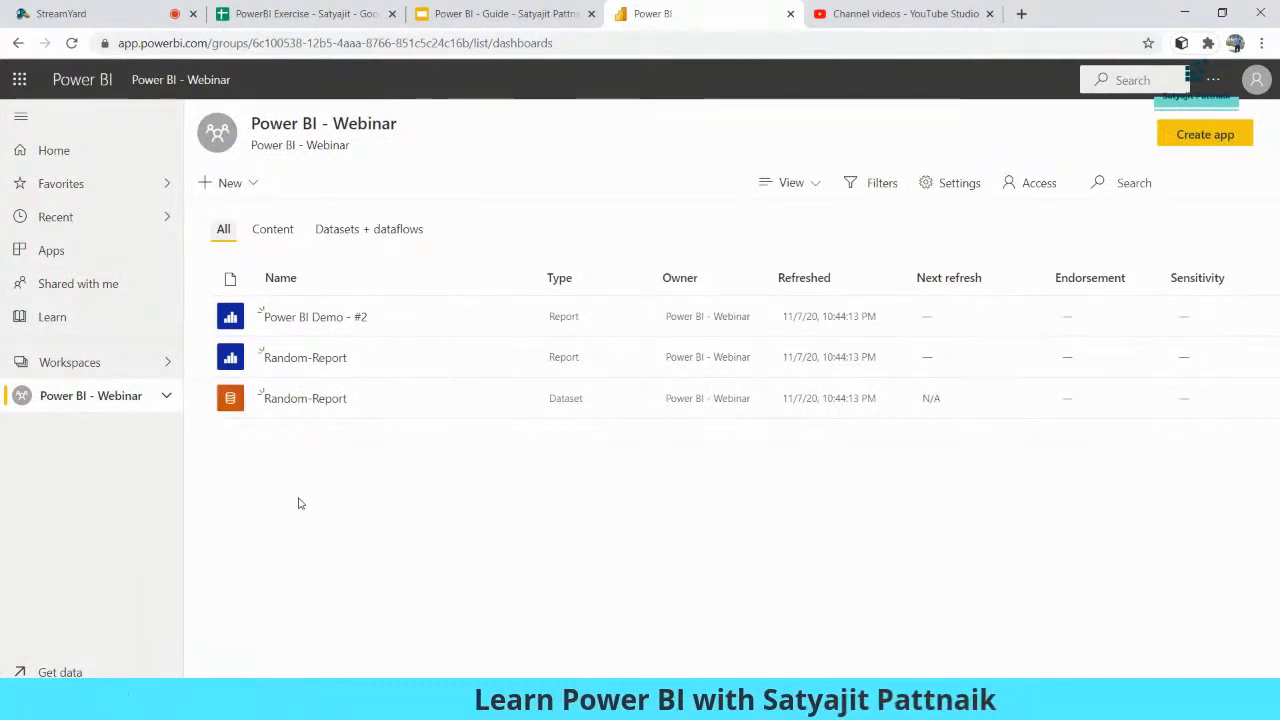
left_click(307, 324)
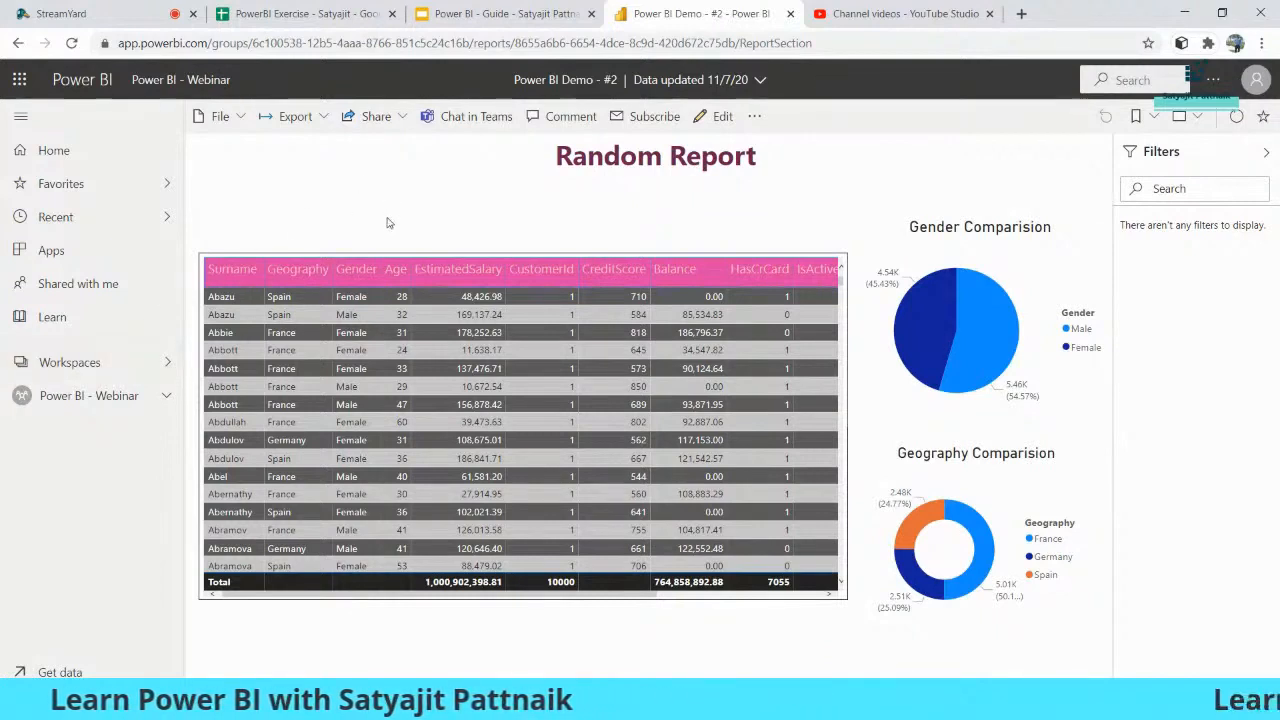
- Look at the File and additional options menus, closing both without choosing anything
left_click(234, 118)
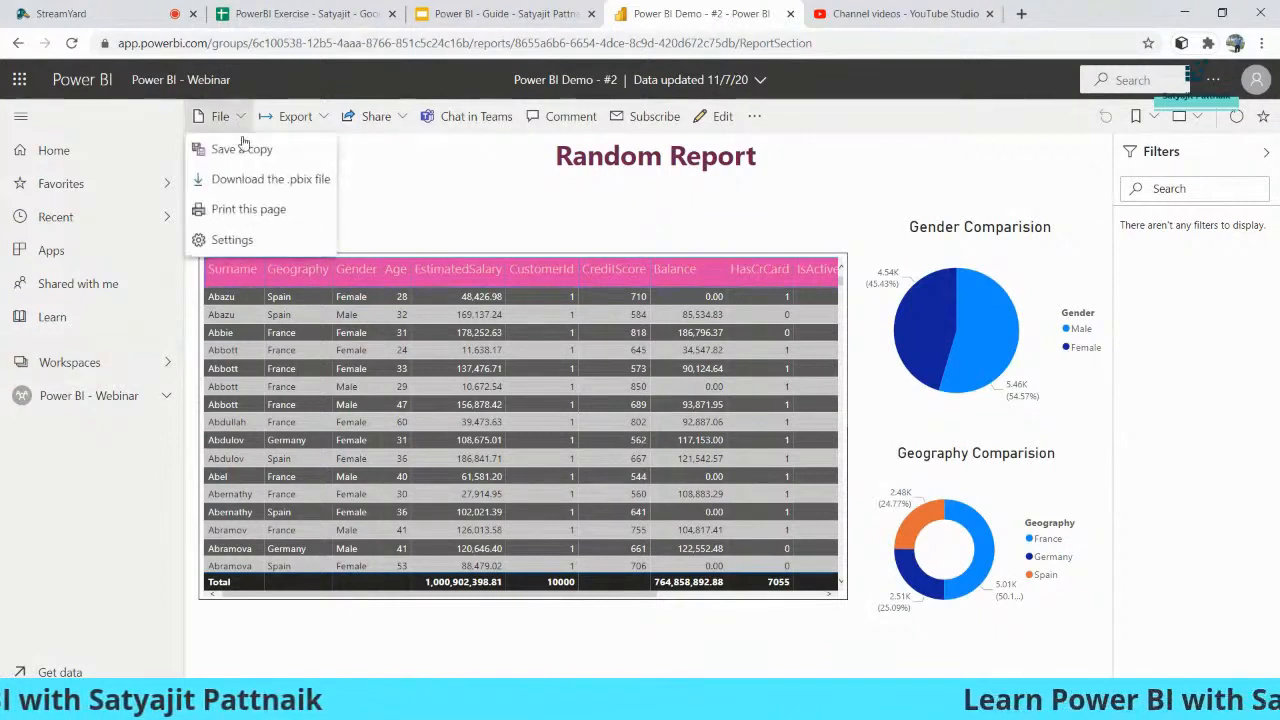
left_click(278, 187)
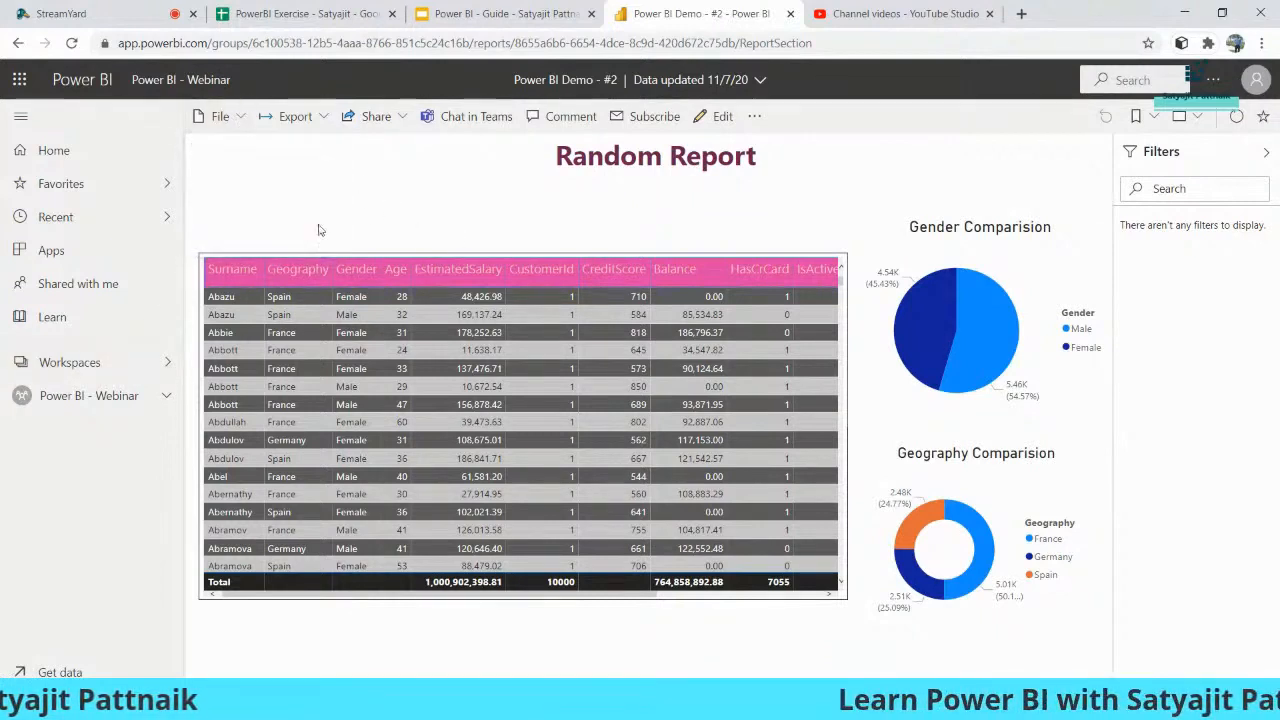
left_click(755, 117)
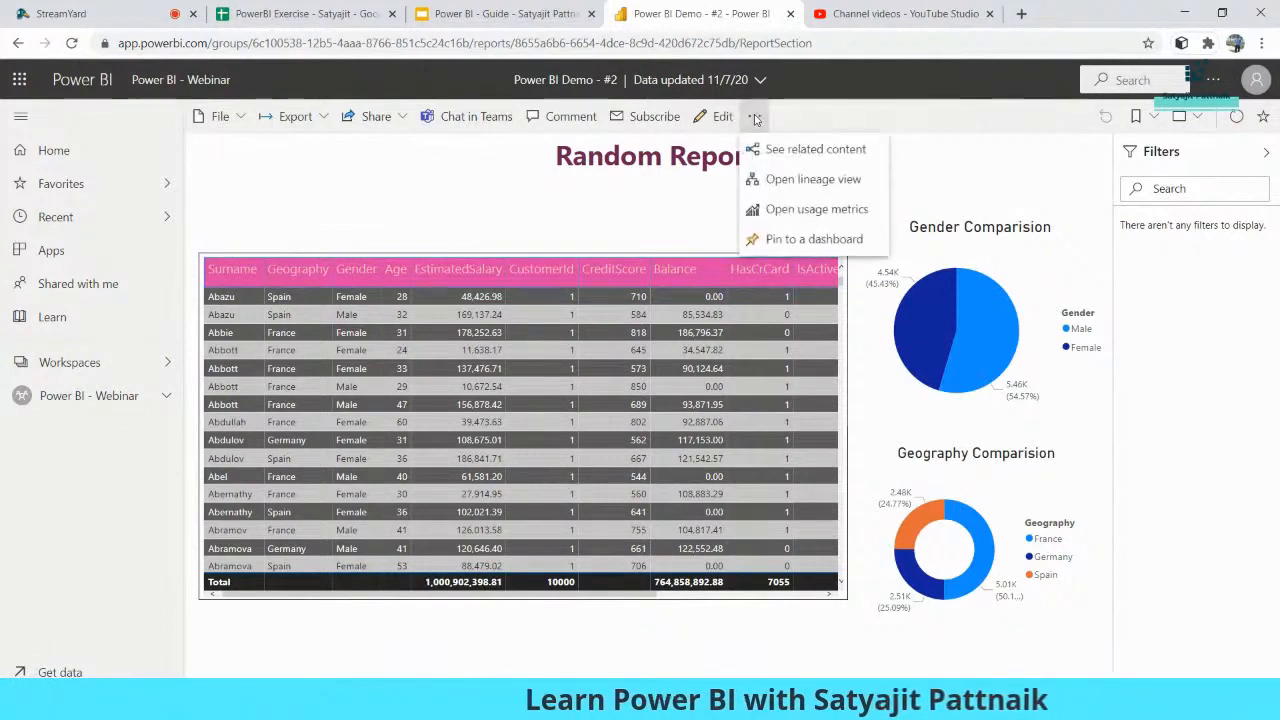
left_click(676, 167)
- Reopen Power BI Demo - #2 from the Power BI - Webinar workspace list
left_click(100, 395)
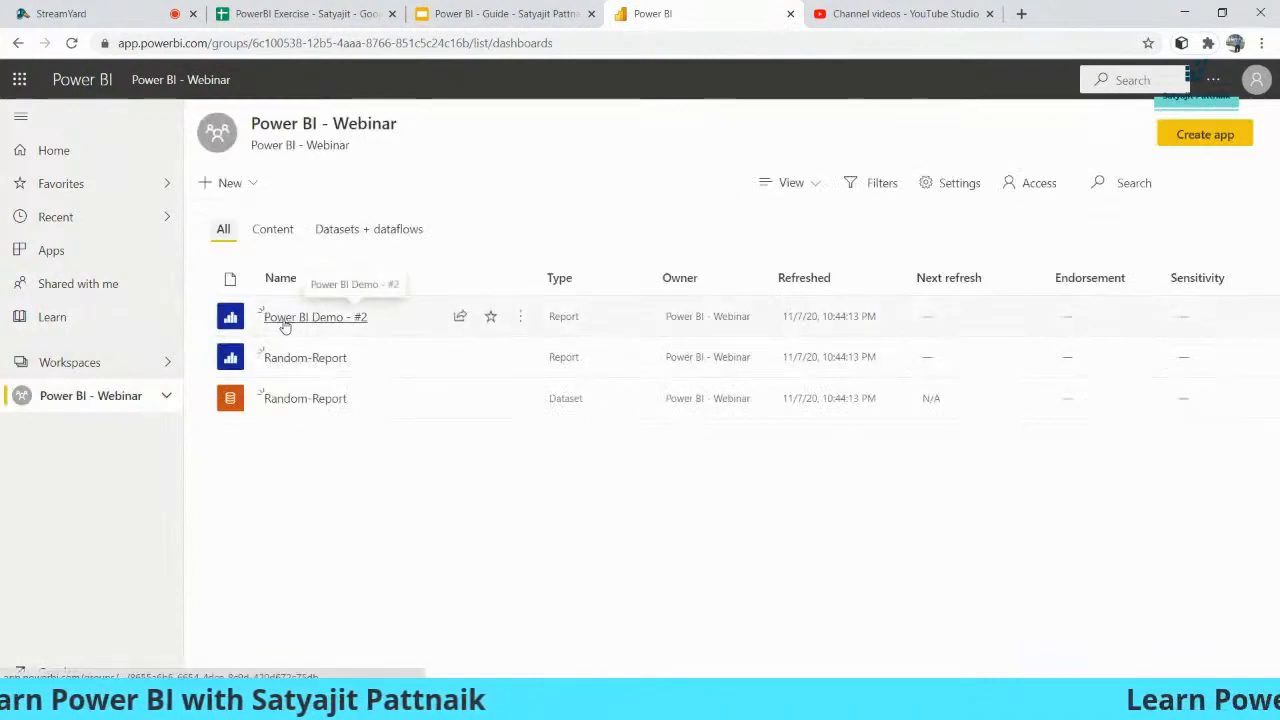
left_click(305, 320)
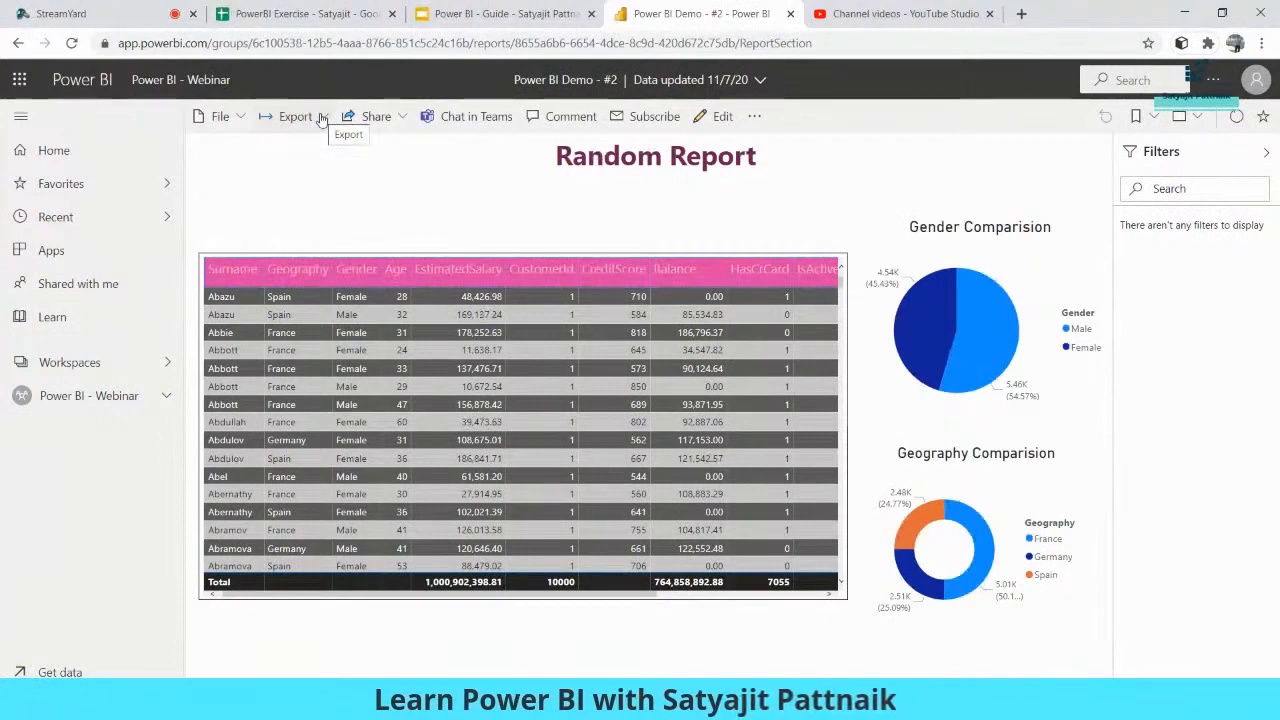
left_click(218, 116)
left_click(394, 177)
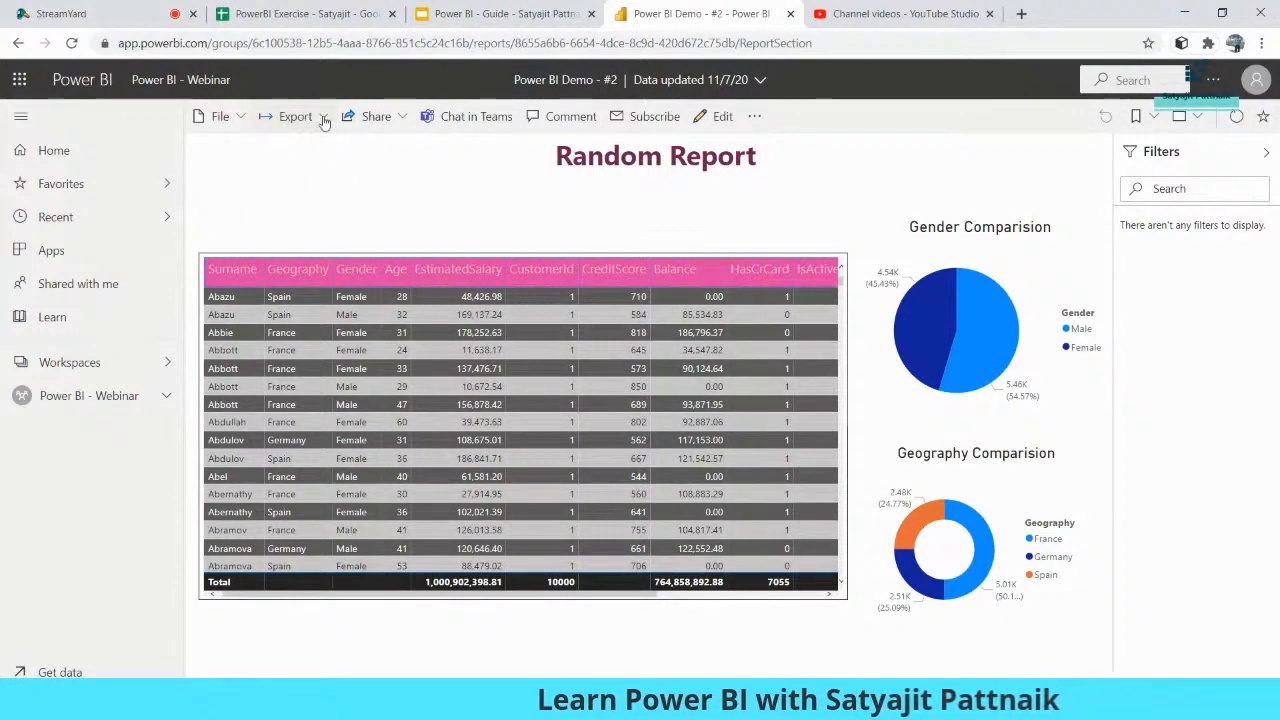
- Try Export > PDF with Current Values, then close the dialog without exporting
left_click(324, 120)
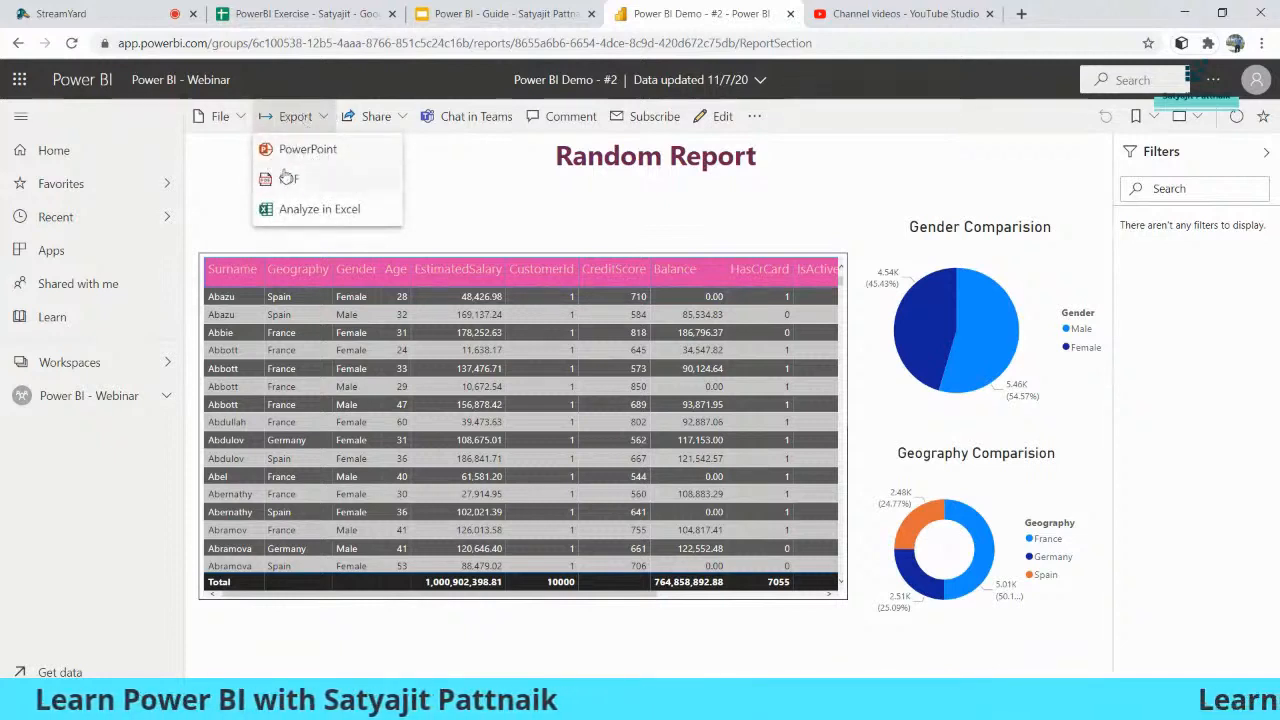
left_click(290, 180)
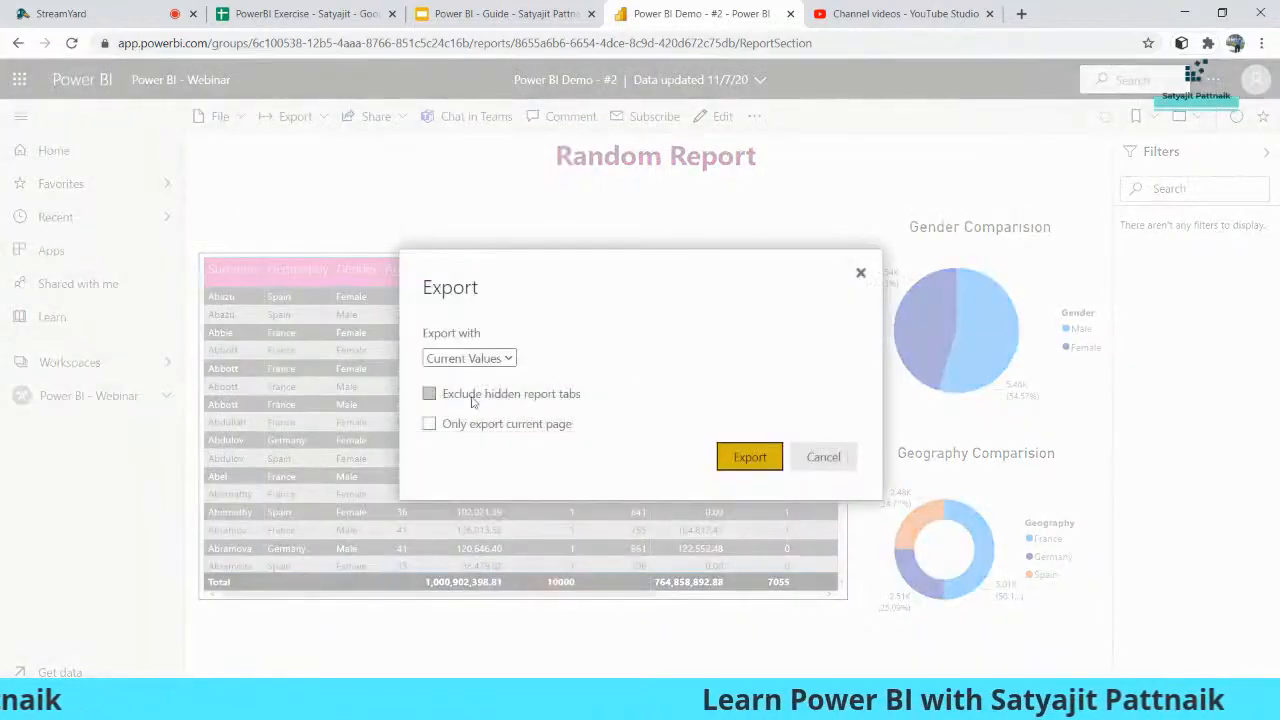
left_click(507, 356)
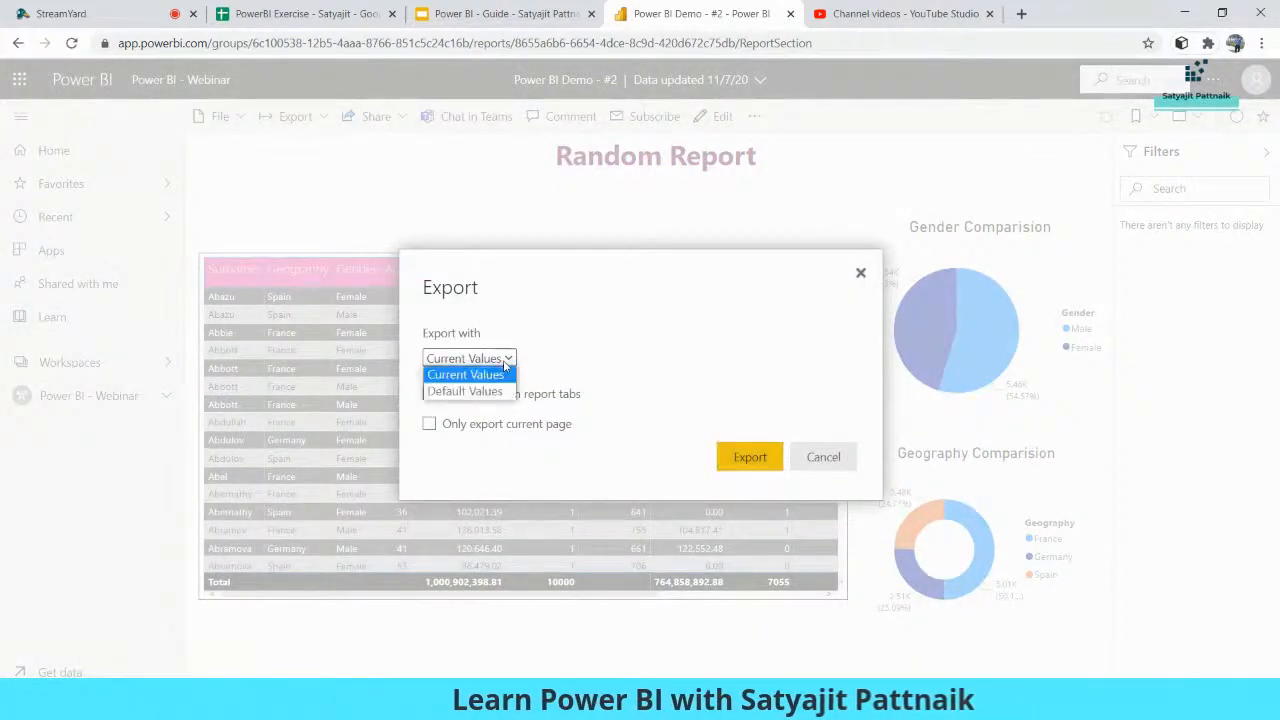
left_click(500, 374)
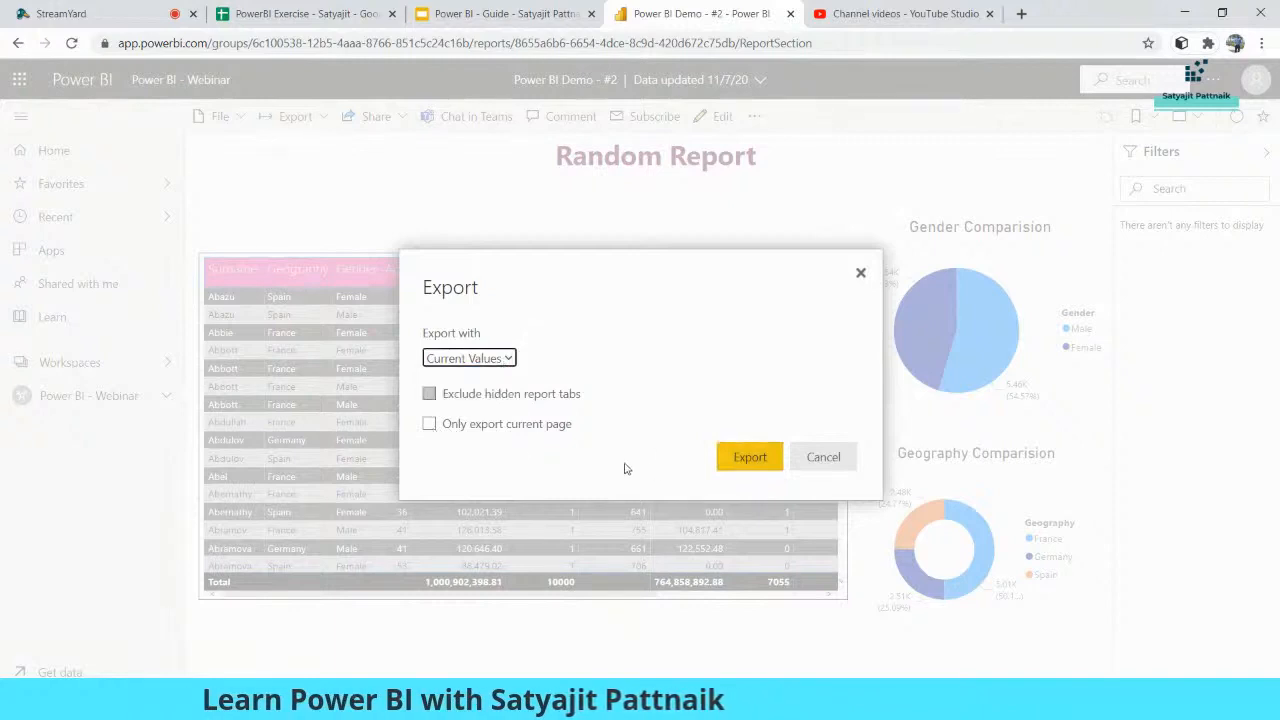
left_click(860, 273)
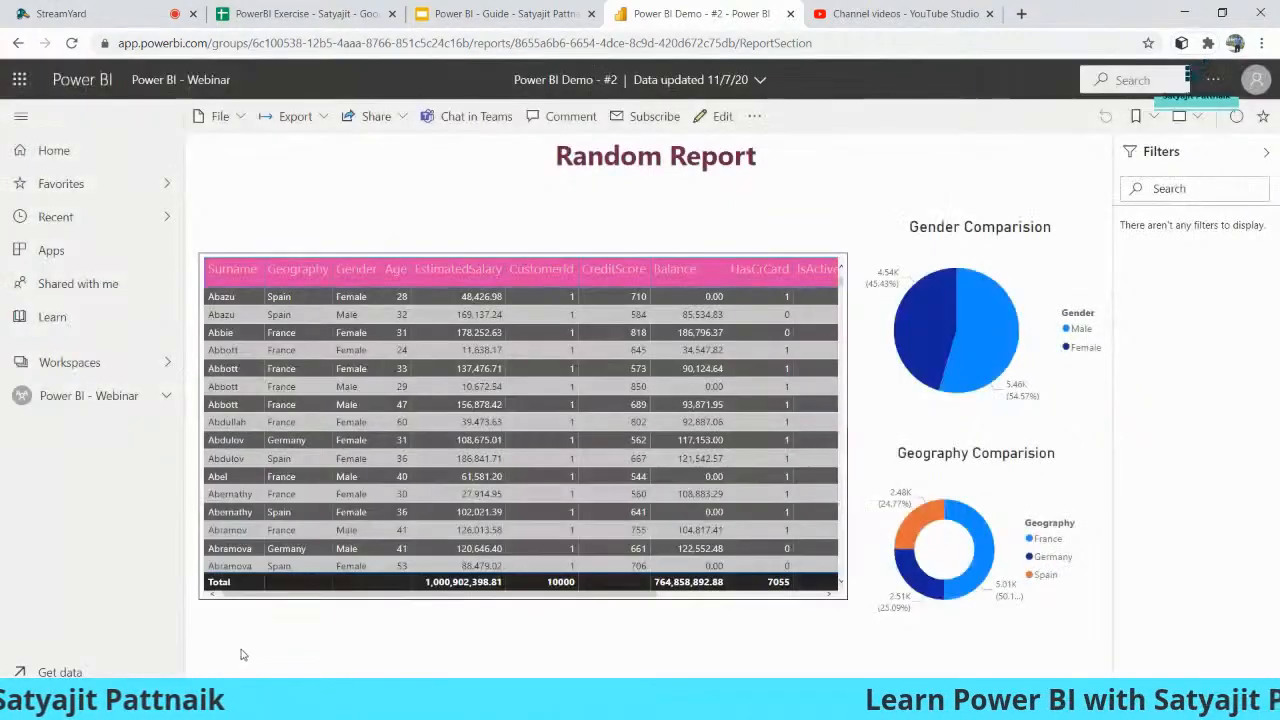
scroll(505, 493, "down", 5)
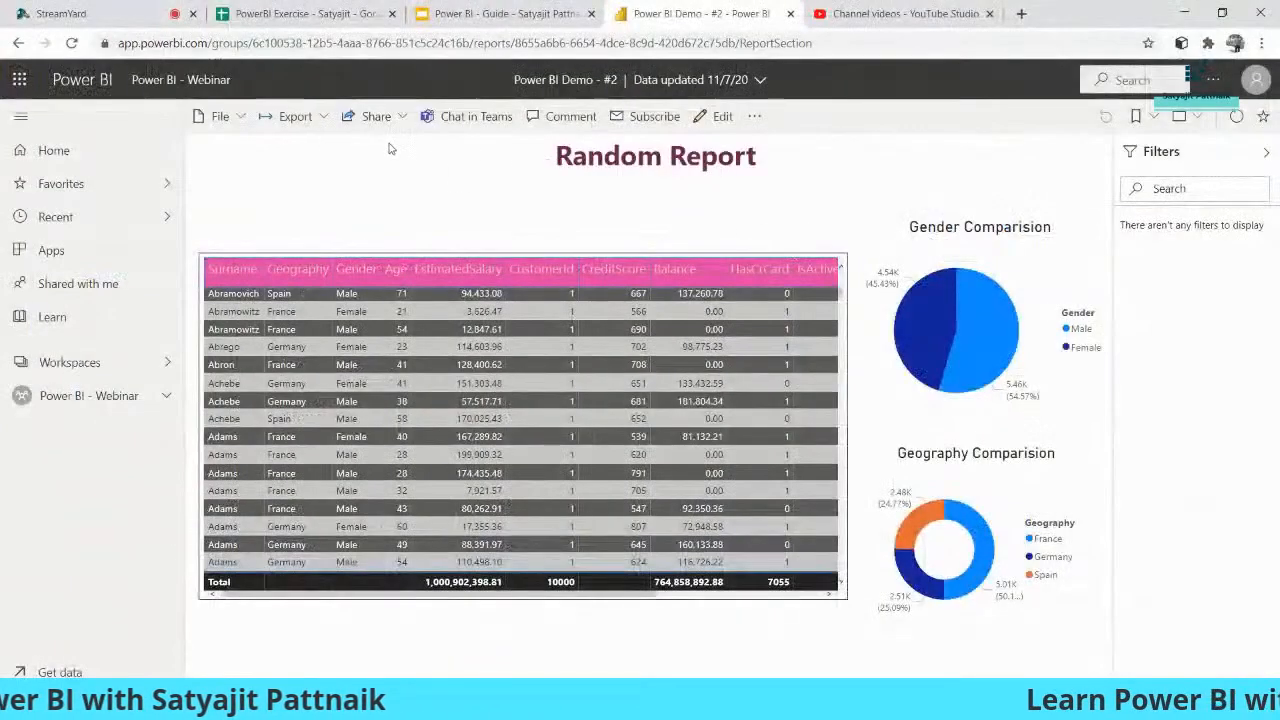
- Export the report to PDF with Current Values
left_click(295, 116)
left_click(292, 179)
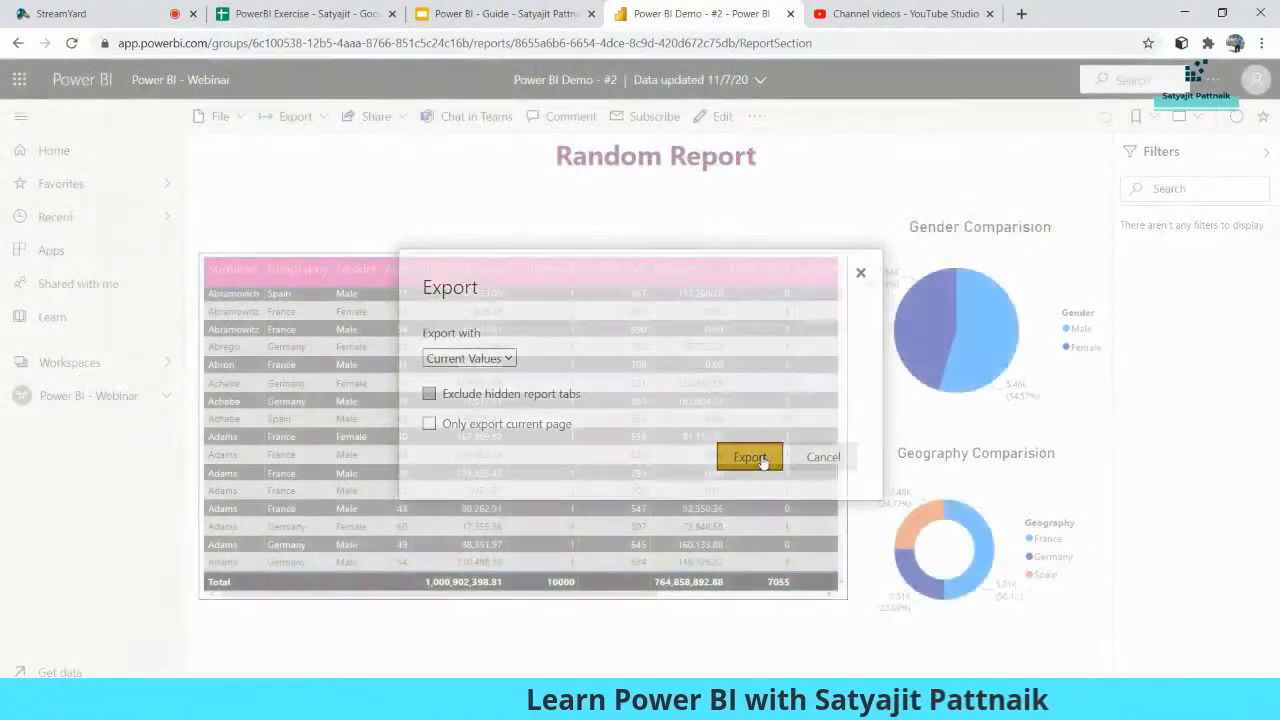
left_click(762, 457)
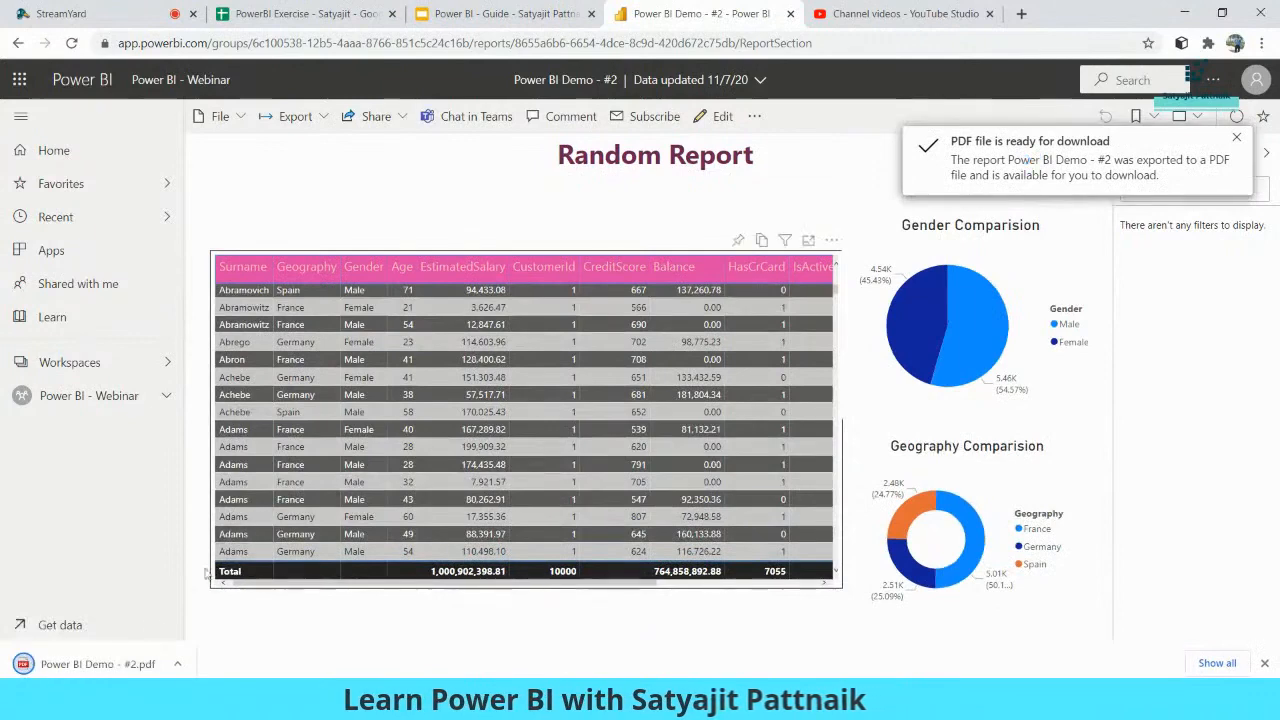
- Scroll through the exported Power BI Demo - #2.pdf in Chrome's viewer, then return to the live report
left_click(97, 664)
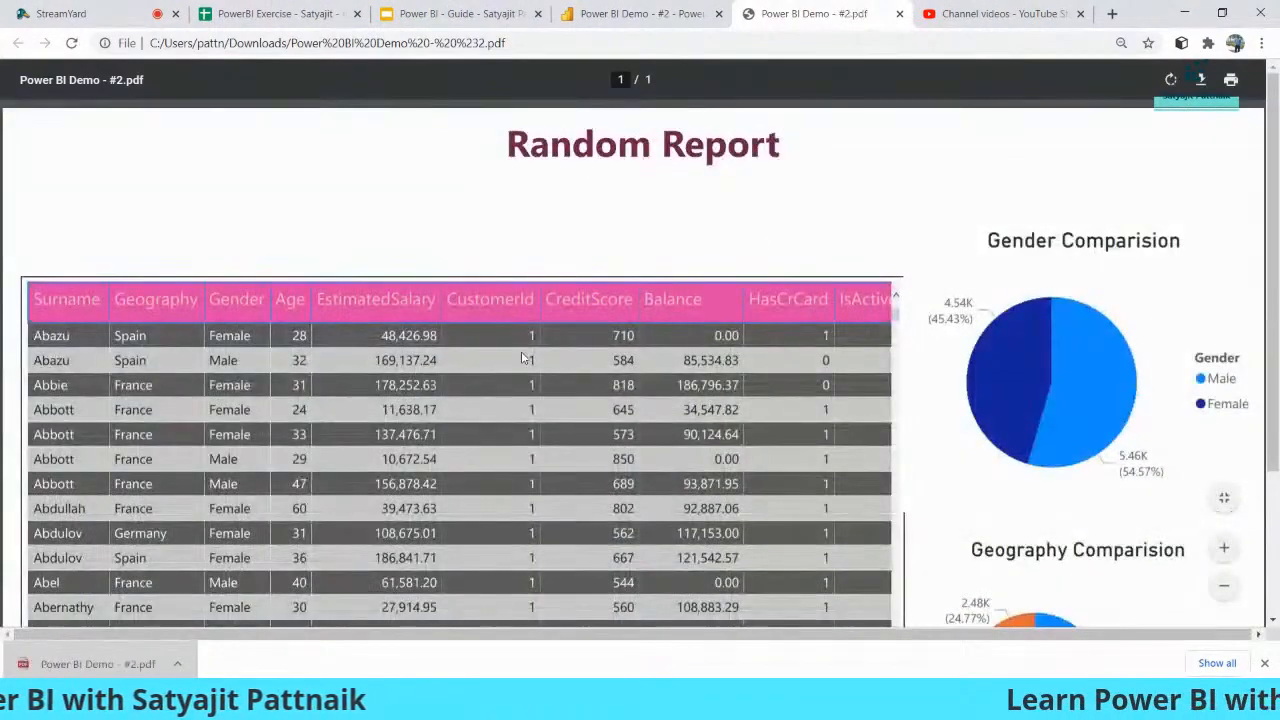
scroll(737, 311, "down", 3)
scroll(680, 260, "up", 3)
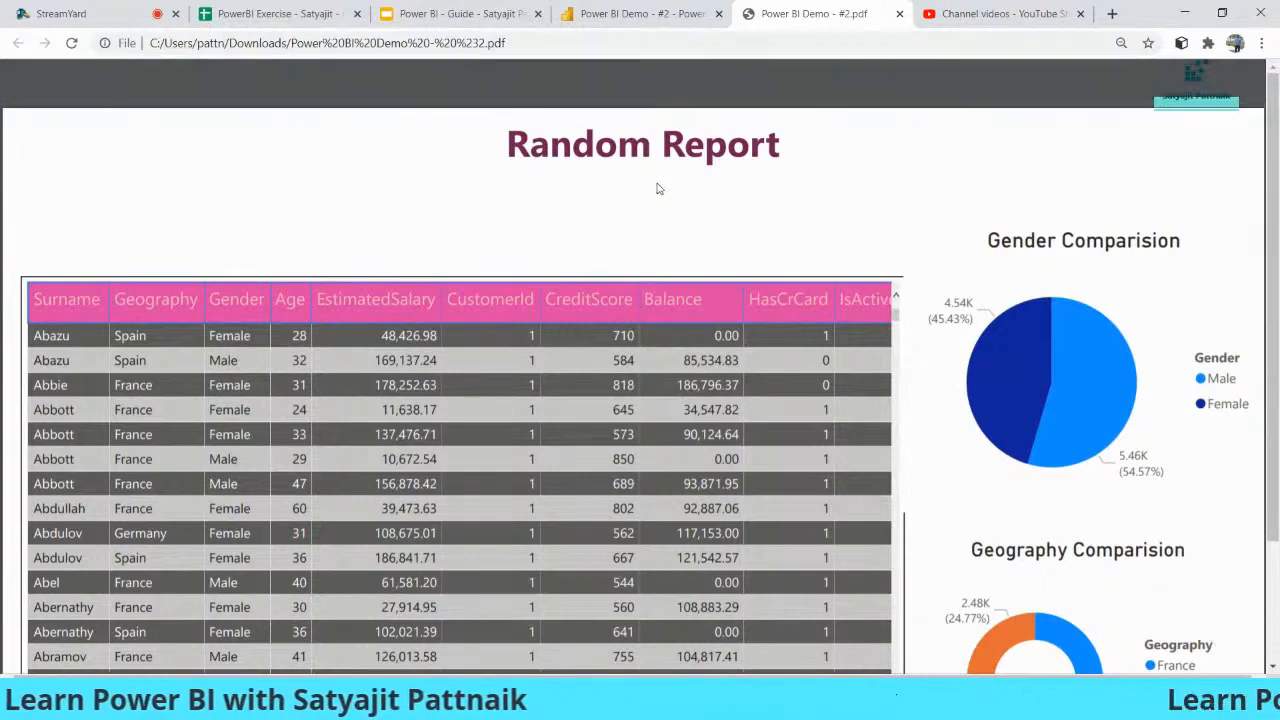
left_click(640, 14)
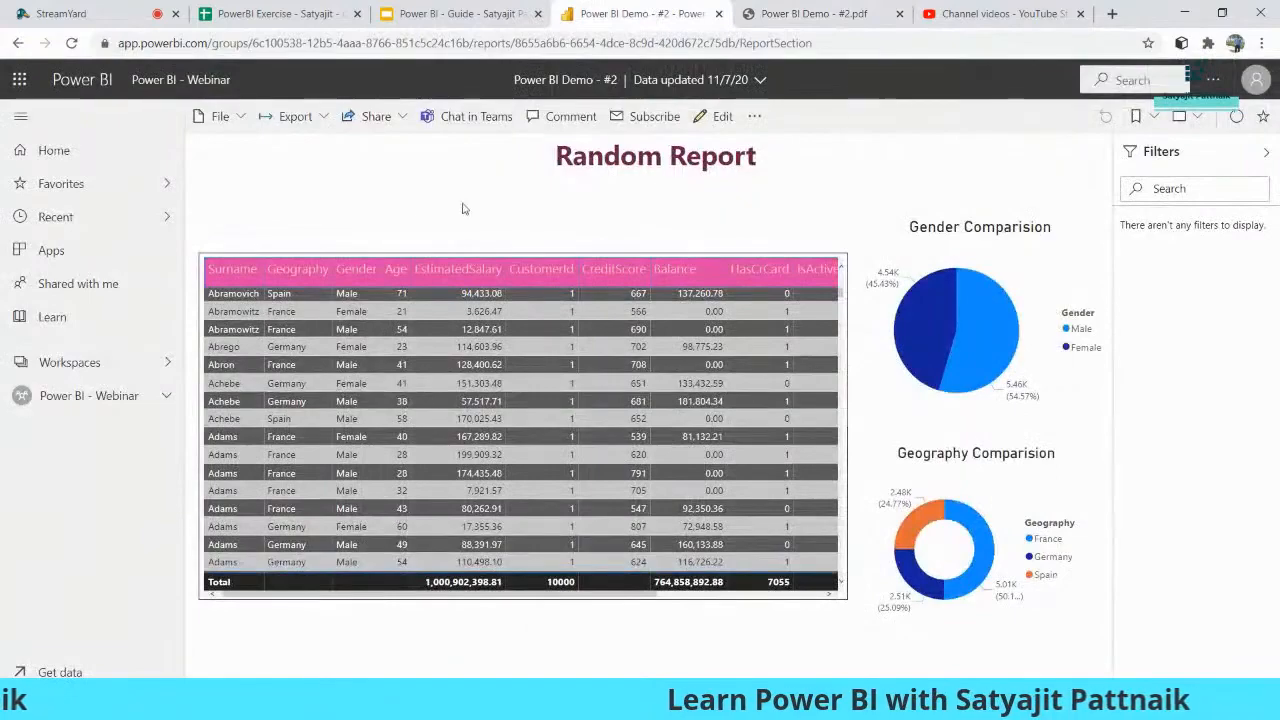
left_click(800, 14)
scroll(700, 258, "down", 2)
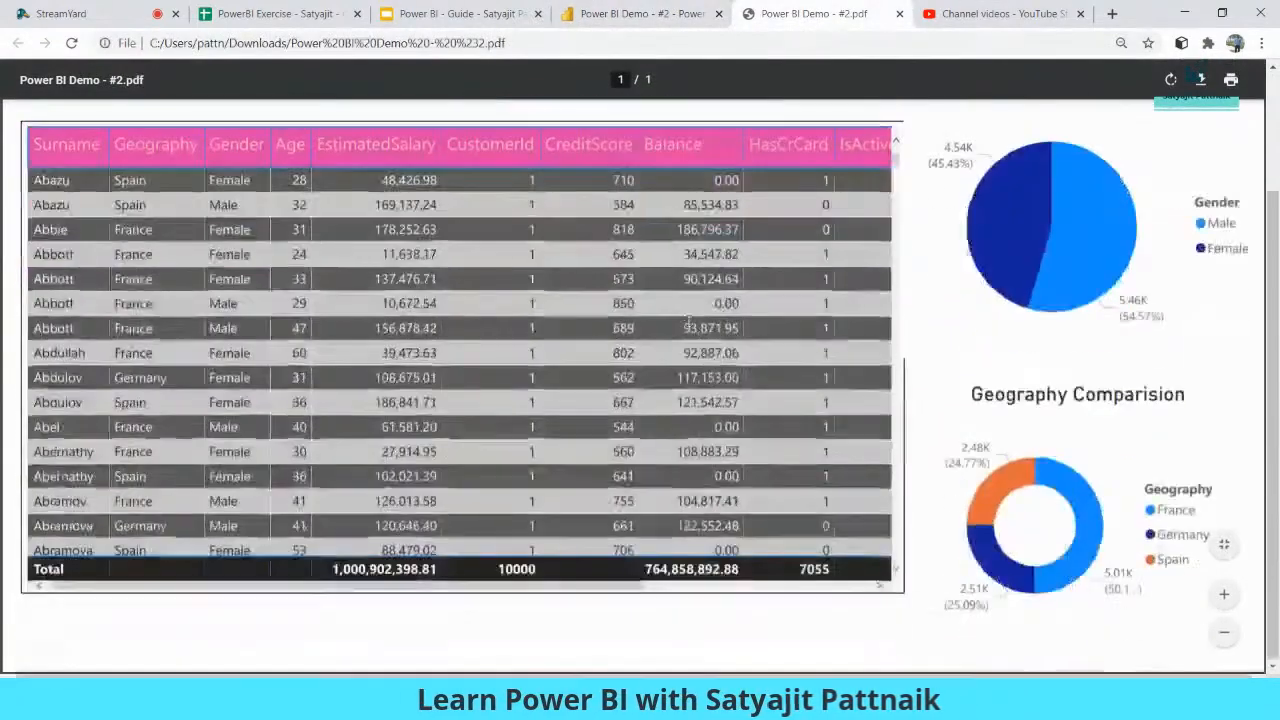
scroll(632, 259, "up", 2)
left_click(648, 15)
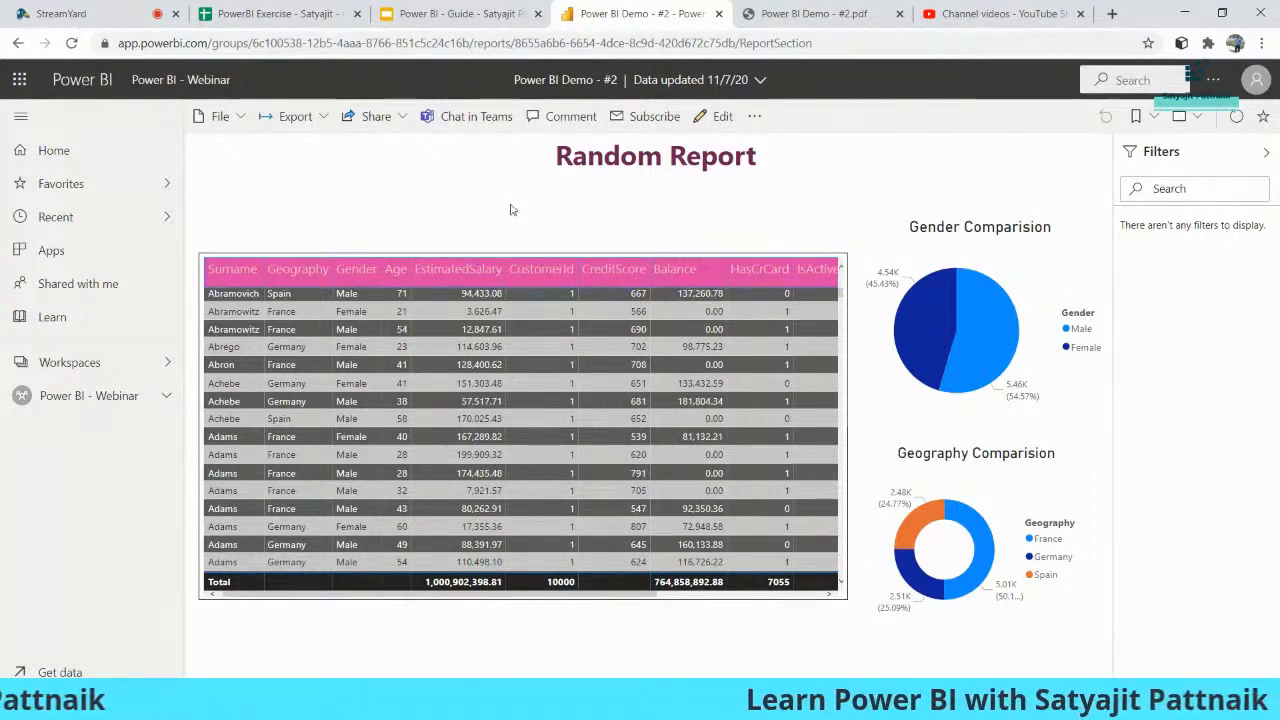
- Start a new email subscription for the Power BI Demo - #2 report
left_click(645, 117)
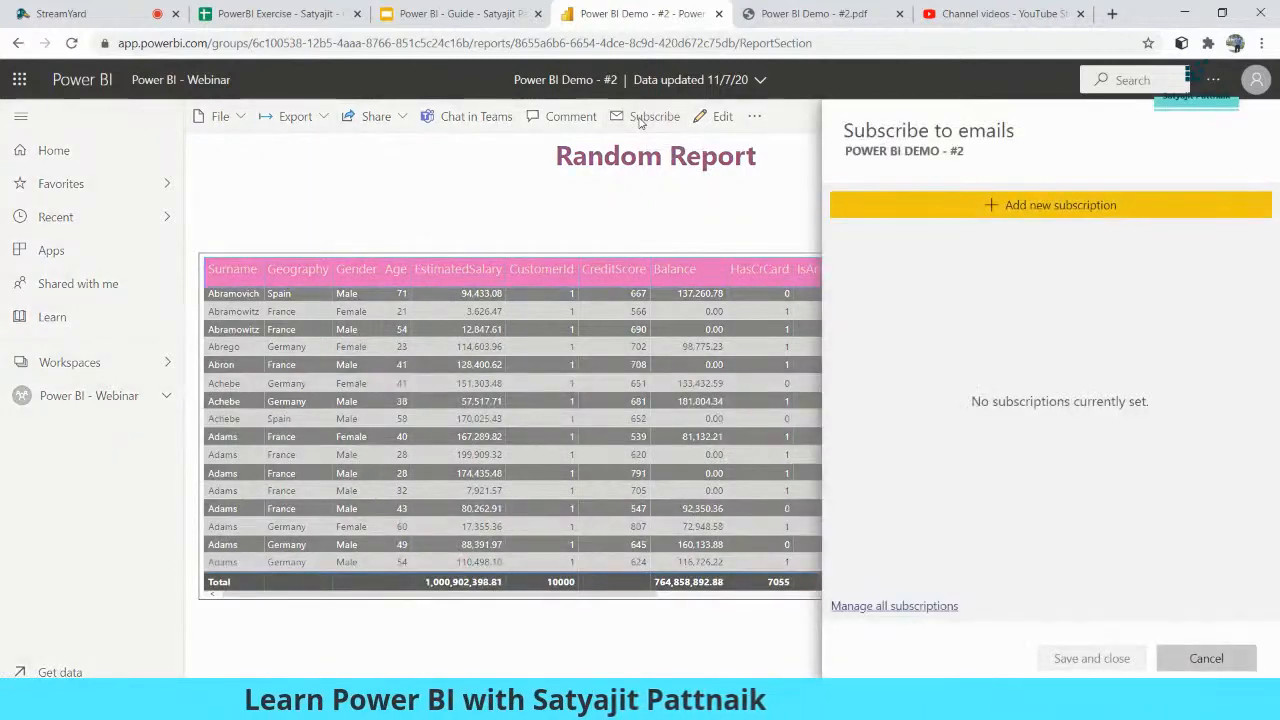
left_click(1013, 209)
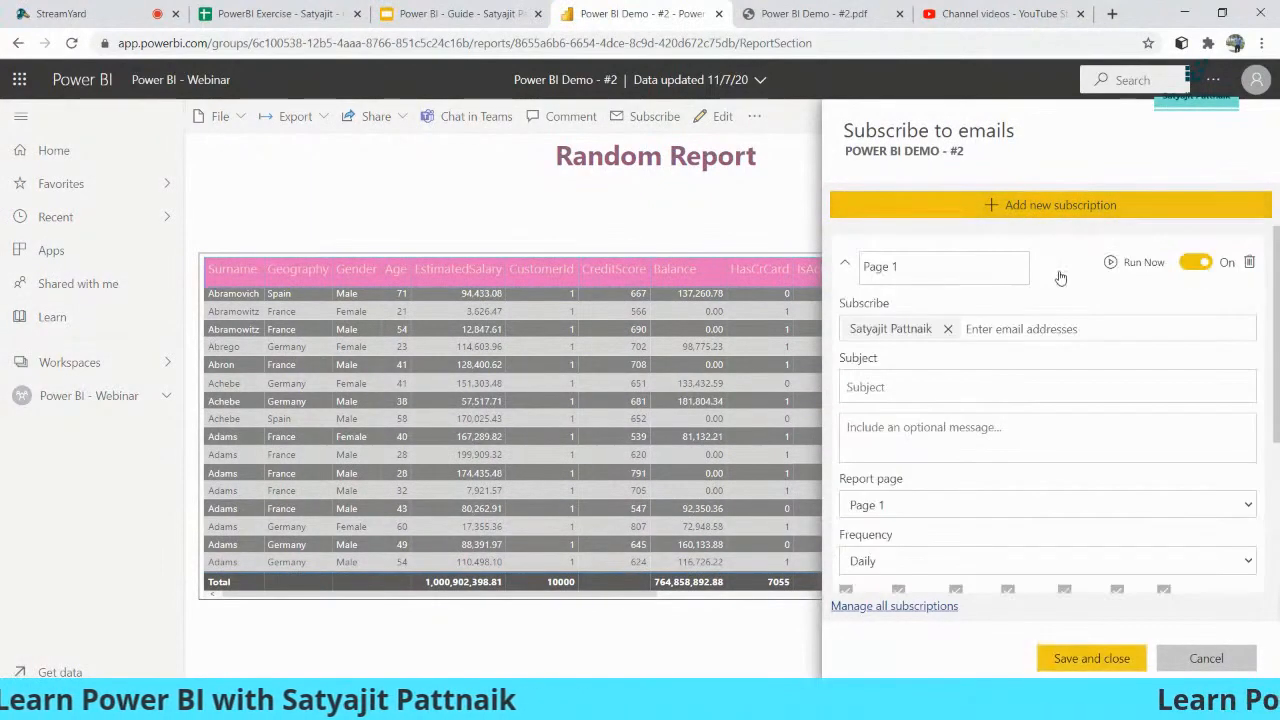
scroll(1087, 300, "down", 3)
scroll(894, 329, "up", 3)
- Enter 'Power BI Monthly Estimation' as the subscription subject and copy it into the message
left_click(893, 386)
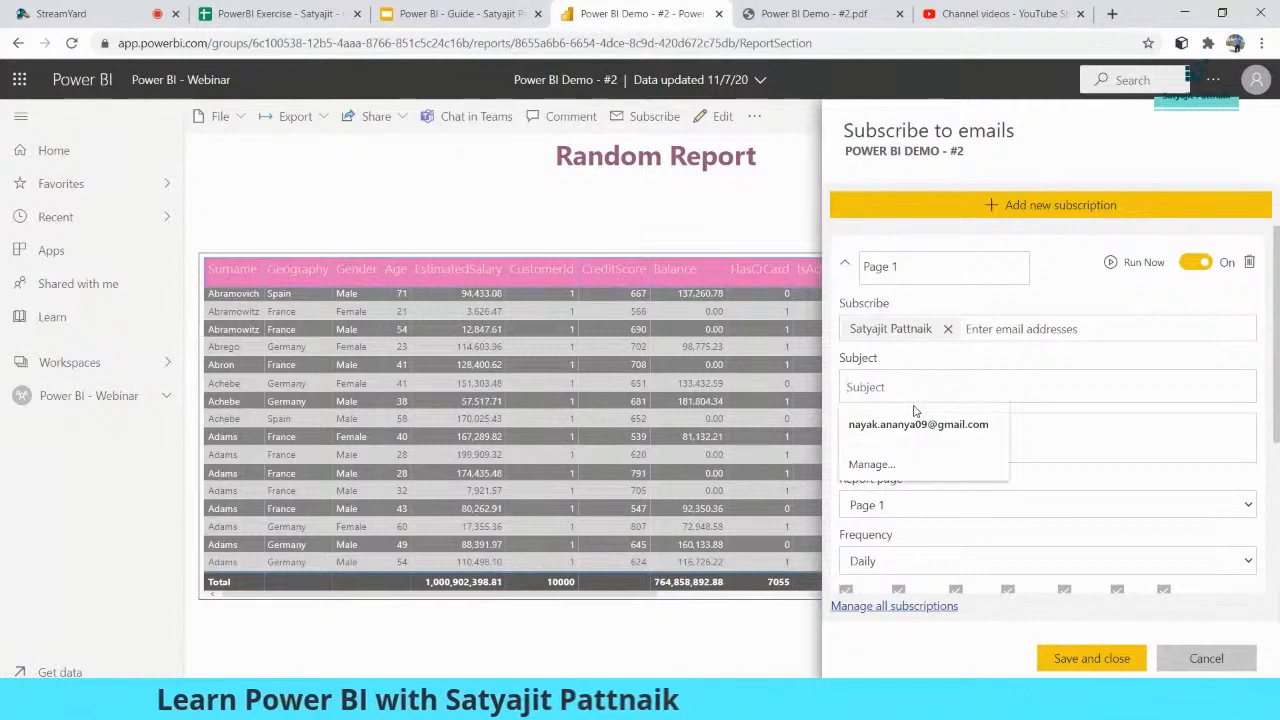
type("Power BI Monthly Estimatio")
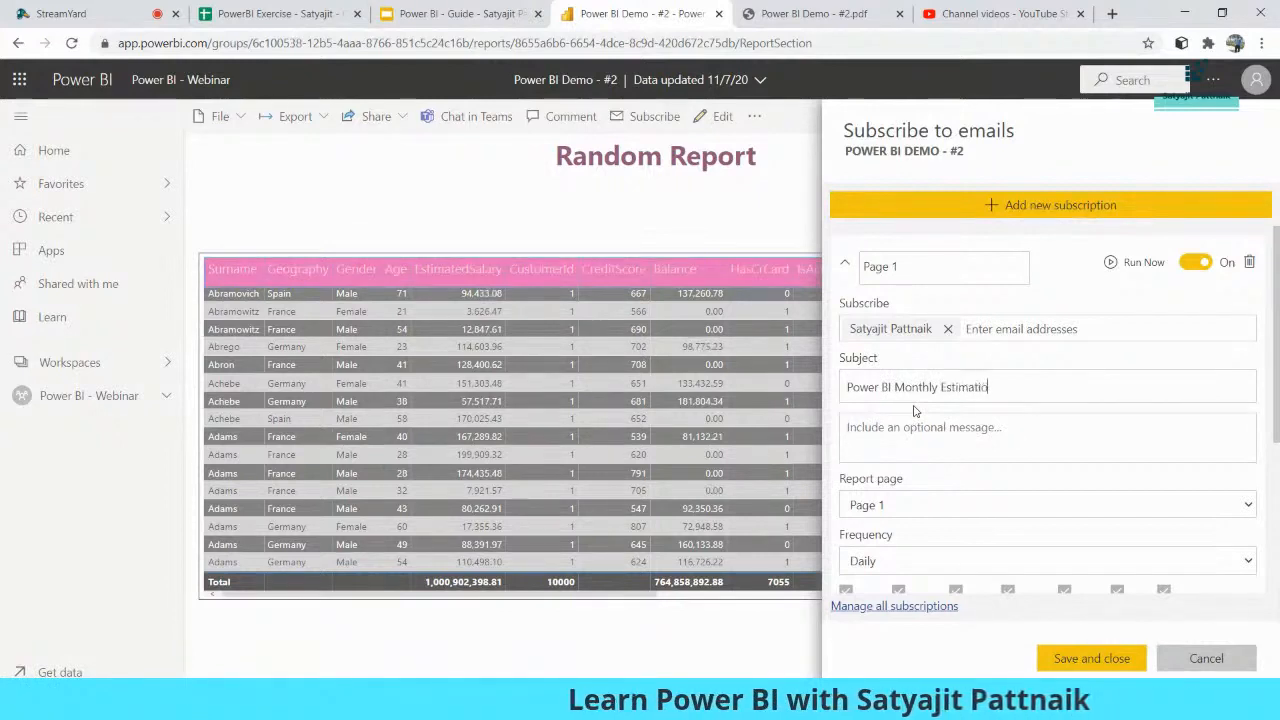
key("ctrl+a")
key("ctrl+c")
left_click(914, 427)
key("ctrl+v")
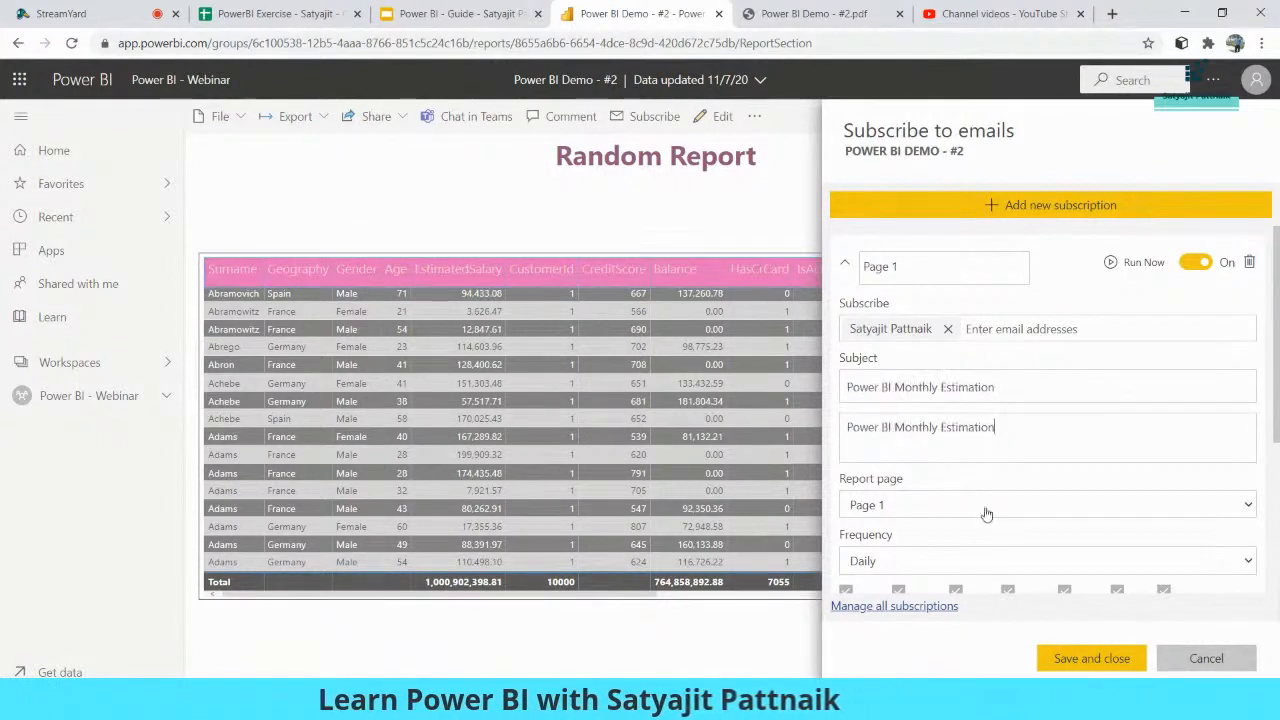
- Choose Page 1 as the report page sent in the subscription
scroll(1040, 431, "down", 1)
scroll(1040, 431, "down", 1)
left_click(909, 427)
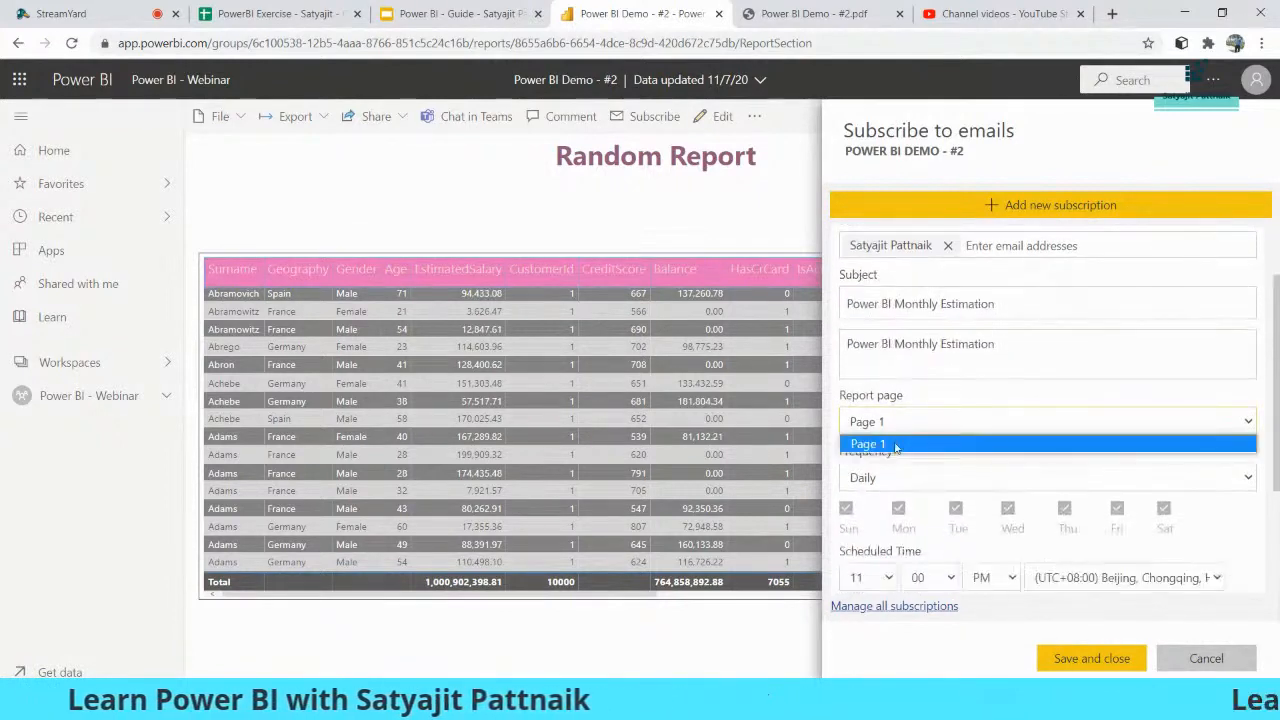
left_click(897, 445)
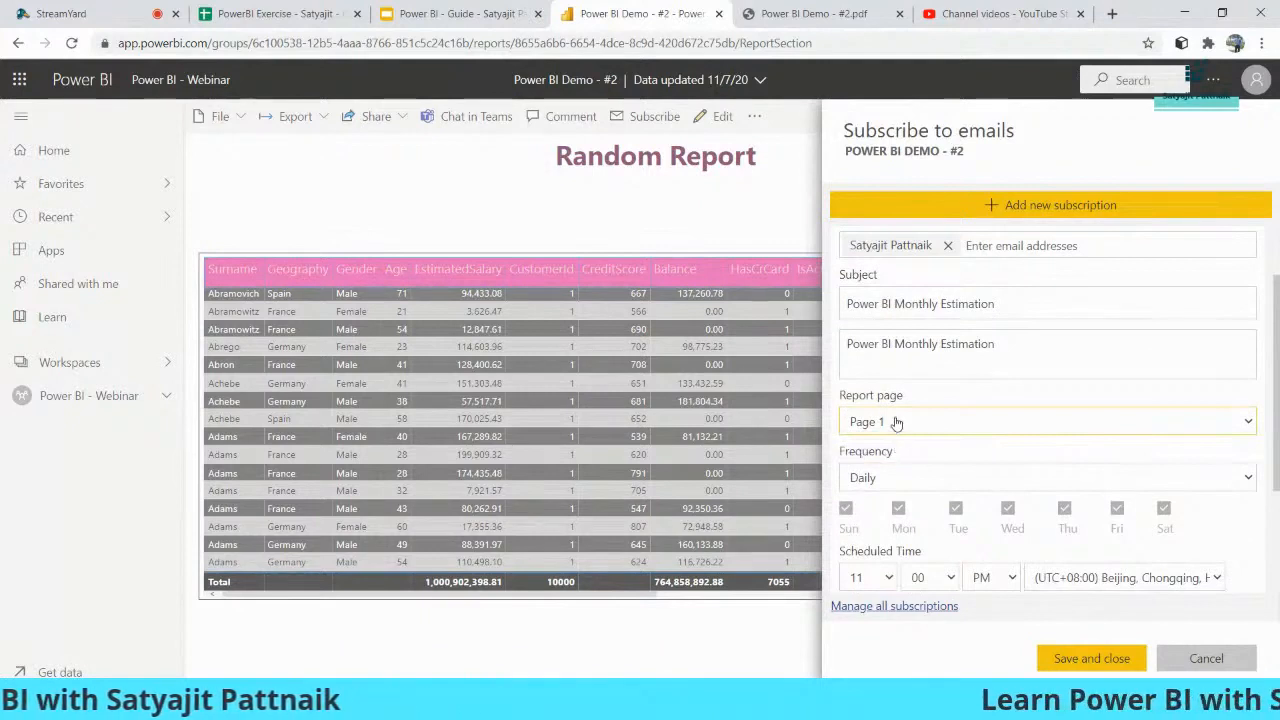
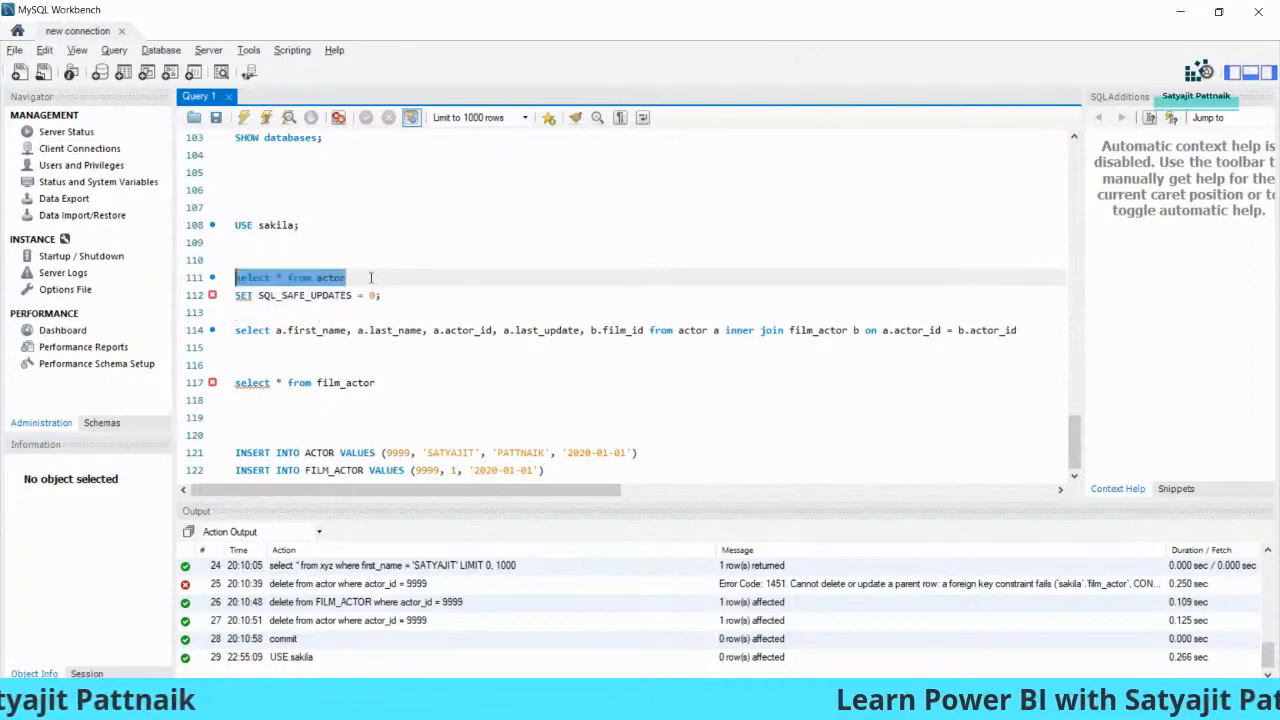
- Run 'select * from actor' in MySQL Workbench and add blank lines below the query
left_click(246, 118)
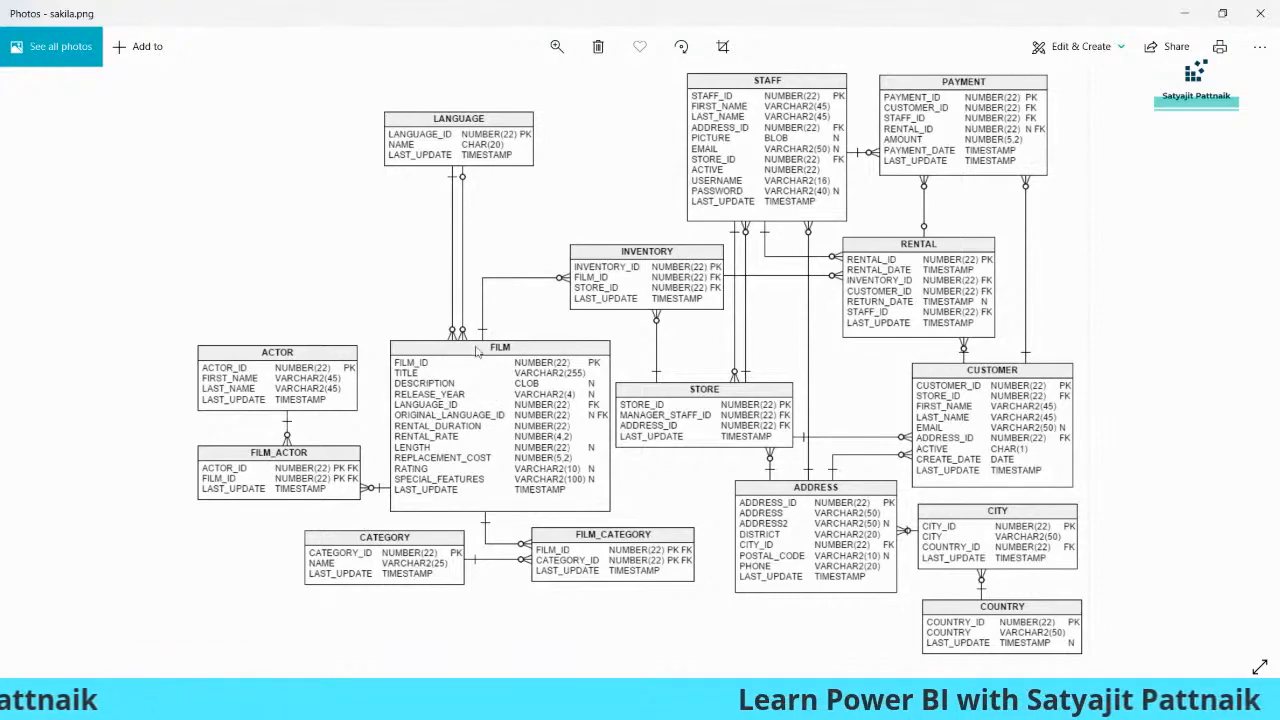
key("alt+Tab")
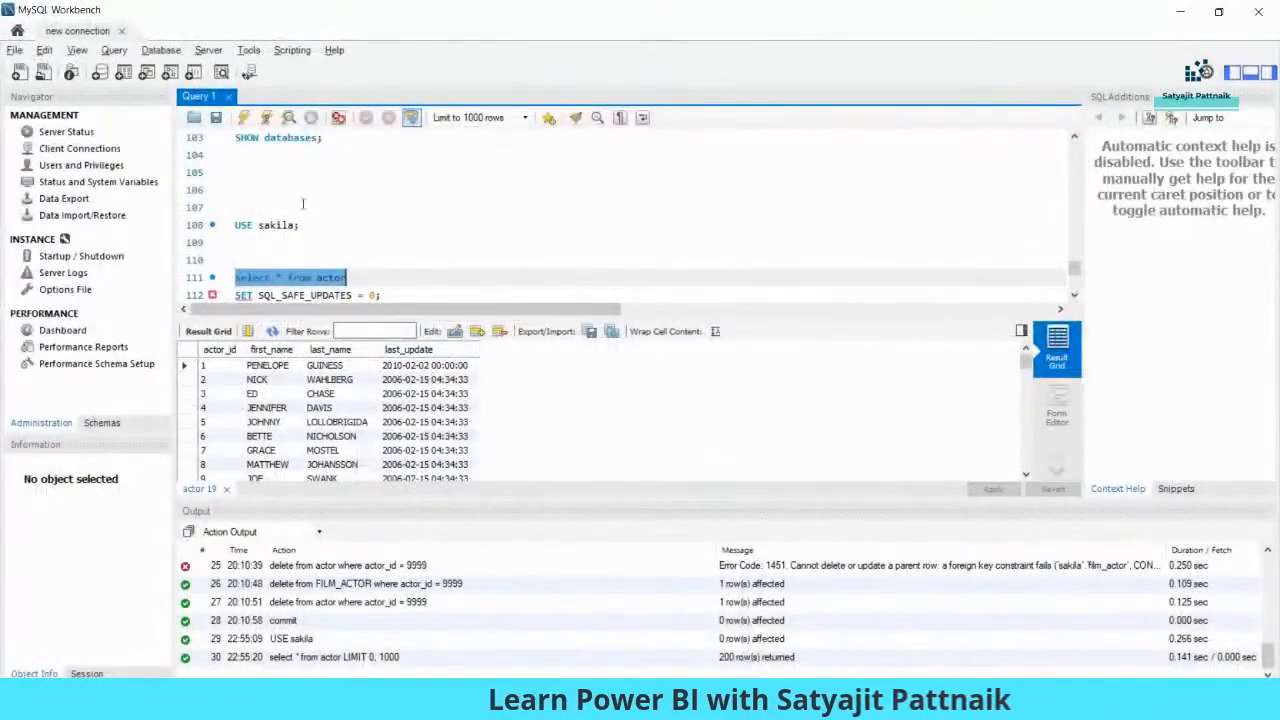
key("ctrl+shift+Return")
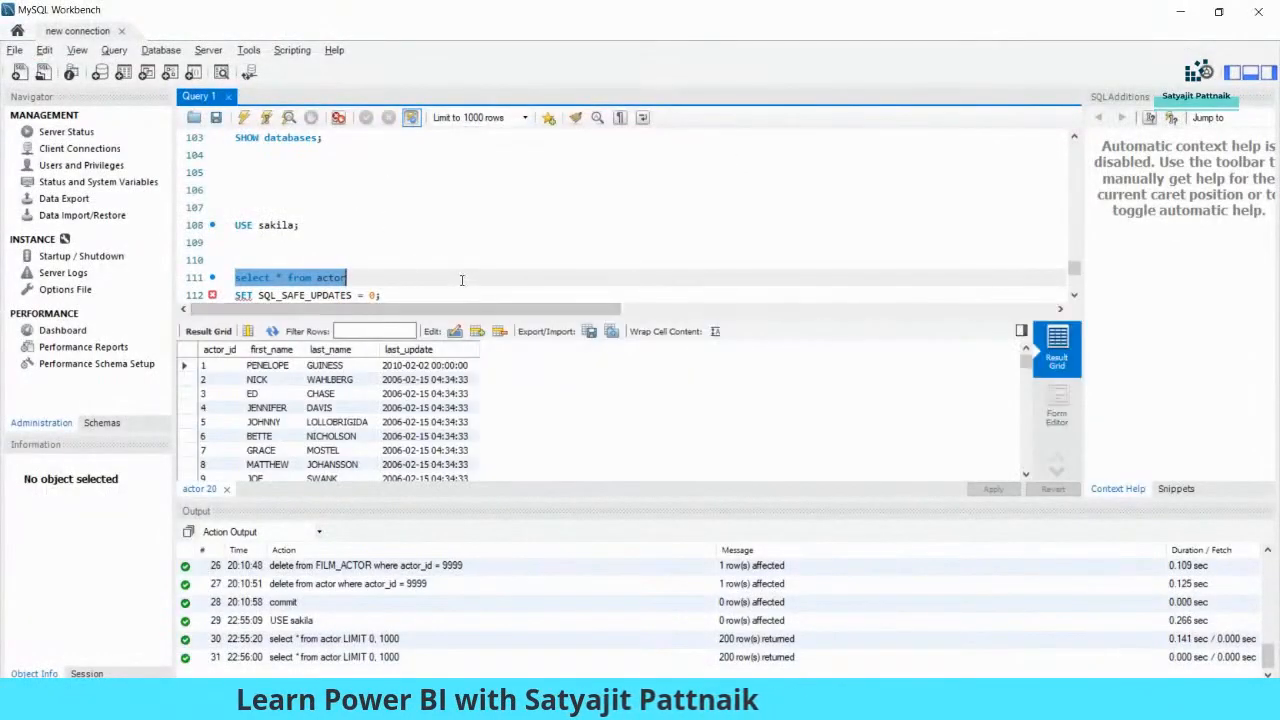
left_click(462, 282)
key("Return")
key("Return")
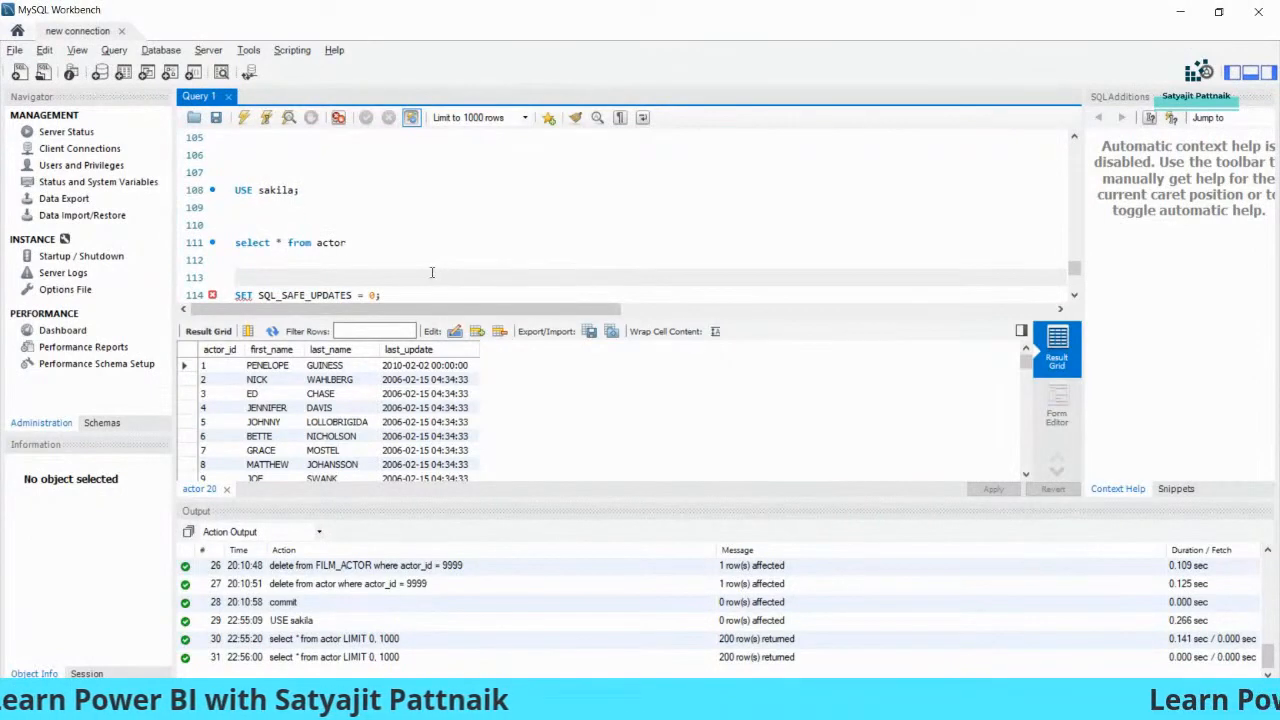
left_click(390, 243)
left_click_drag(390, 243, 237, 243)
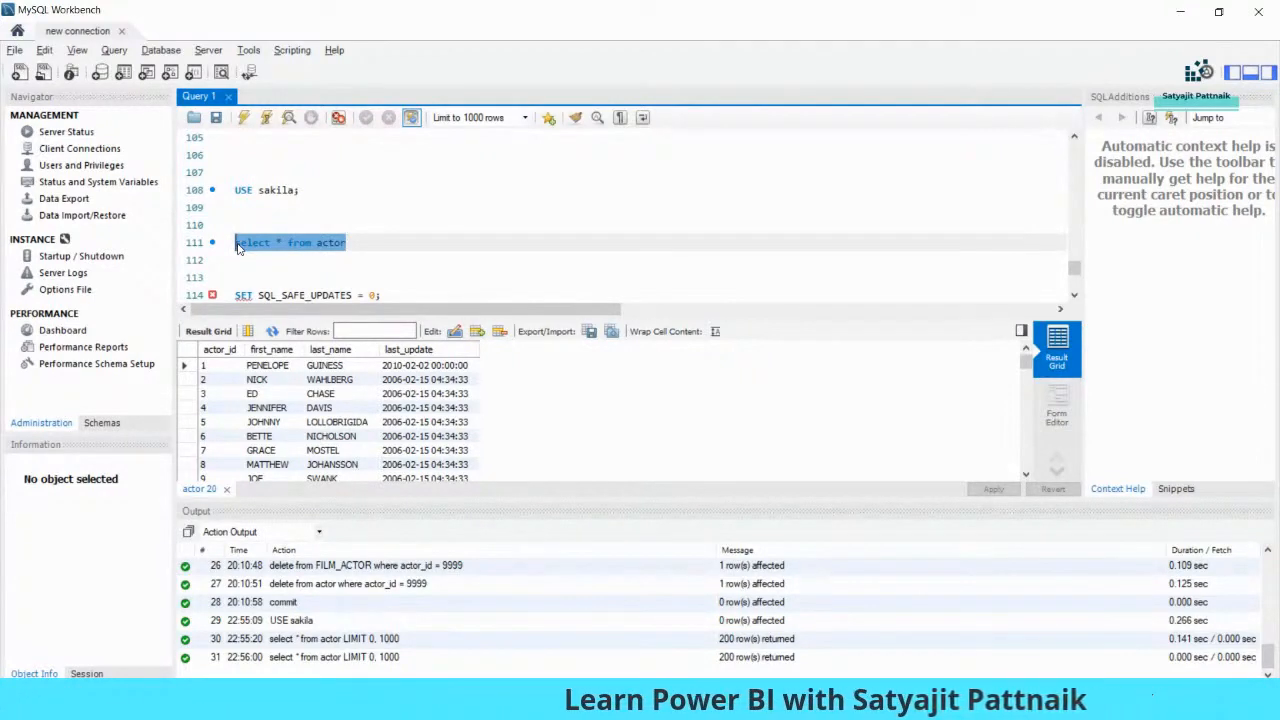
left_click(373, 237)
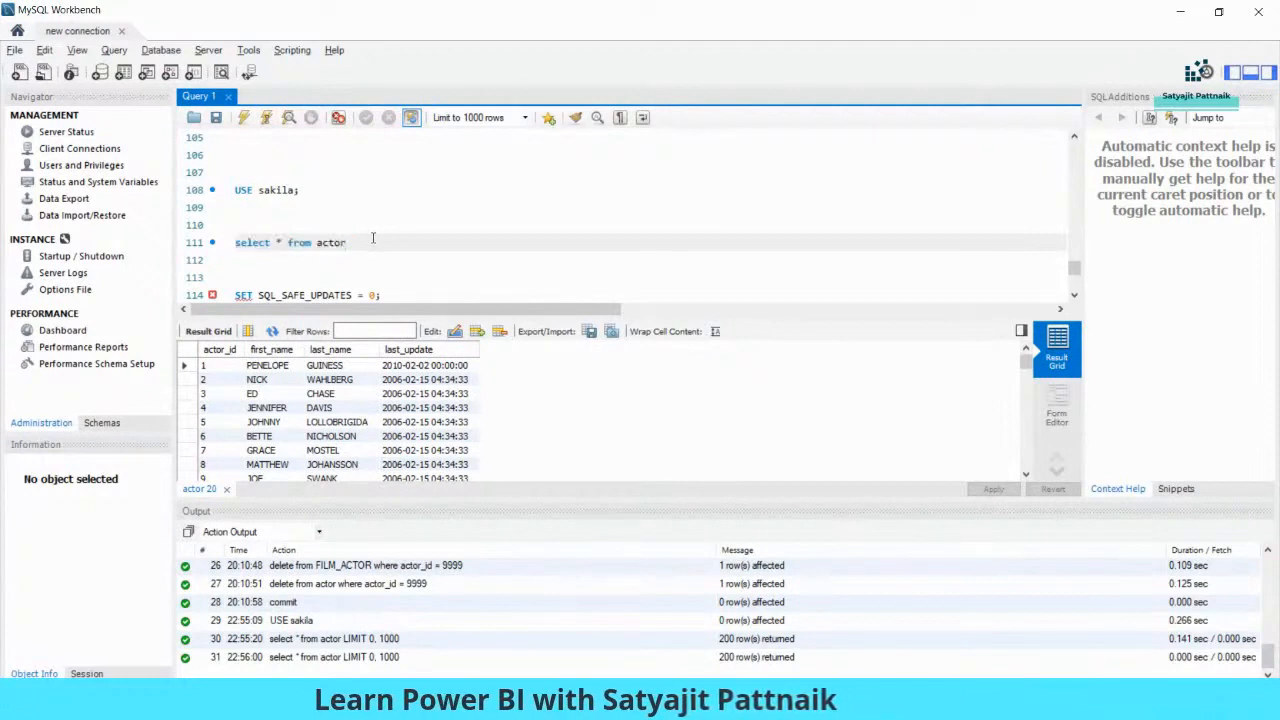
scroll(445, 257, "down", 2)
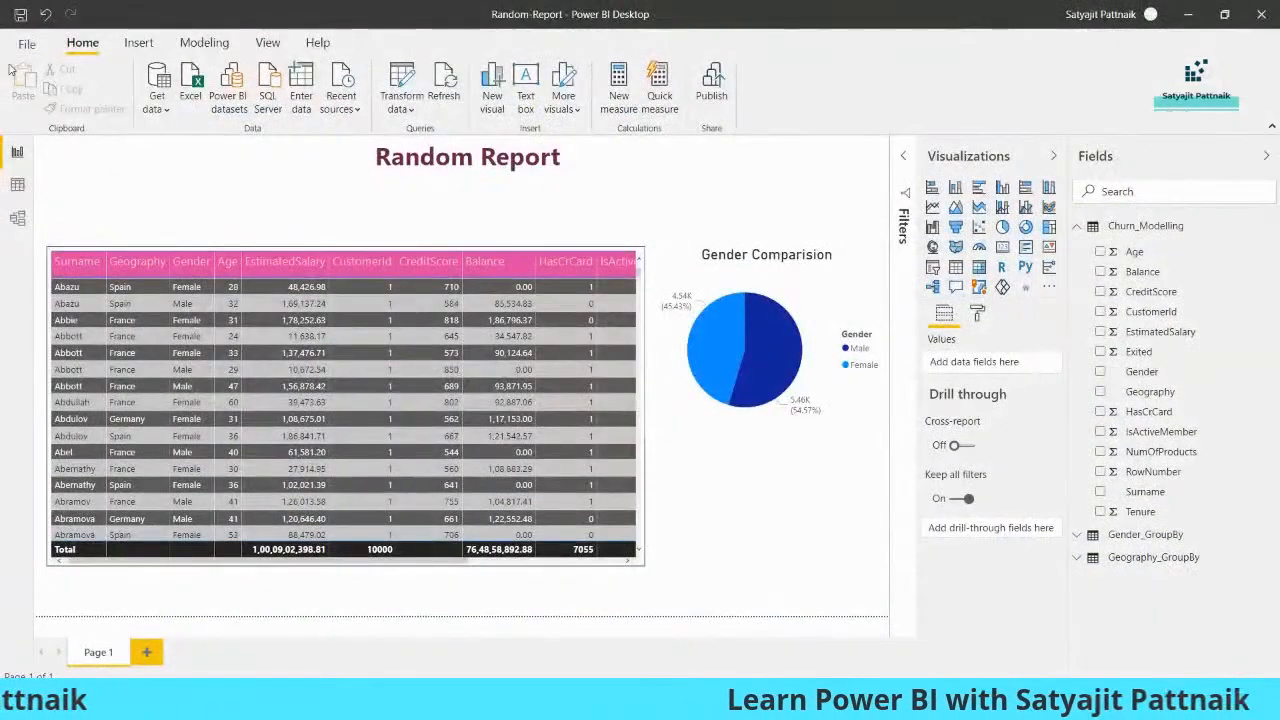
- Save the Random Report changes and start a new blank Untitled report in Power BI
left_click(24, 44)
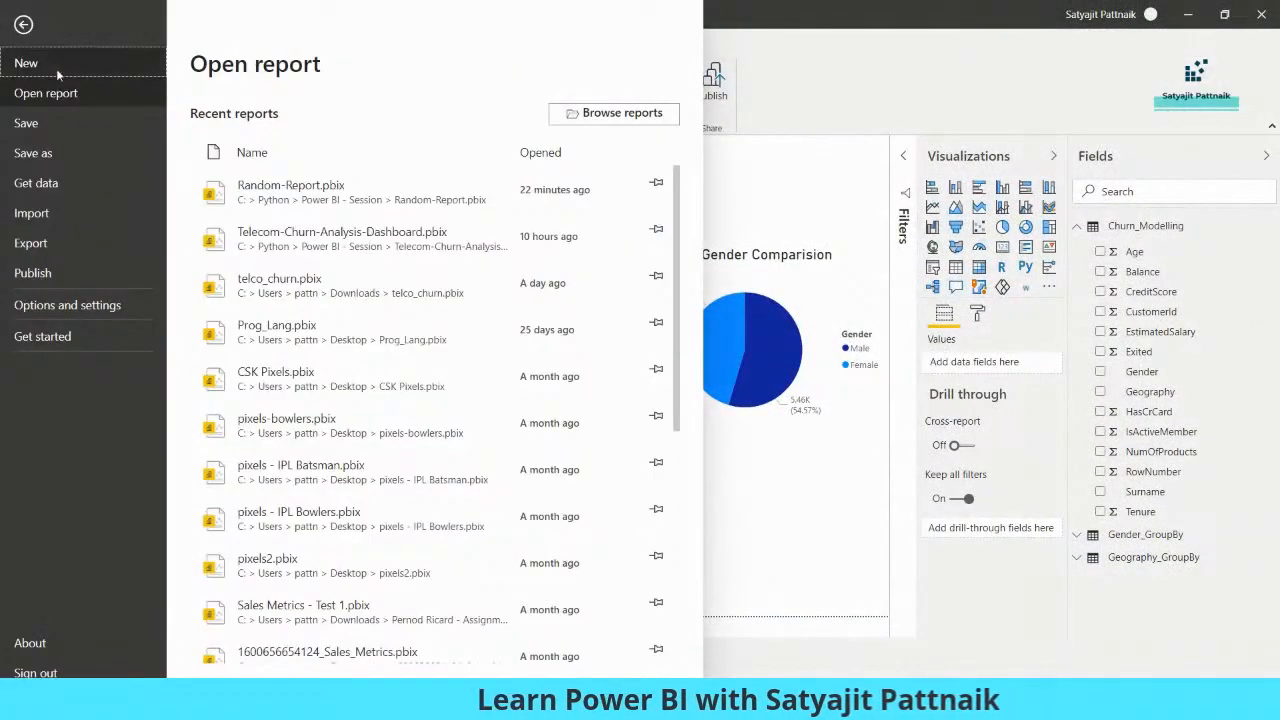
key("Escape")
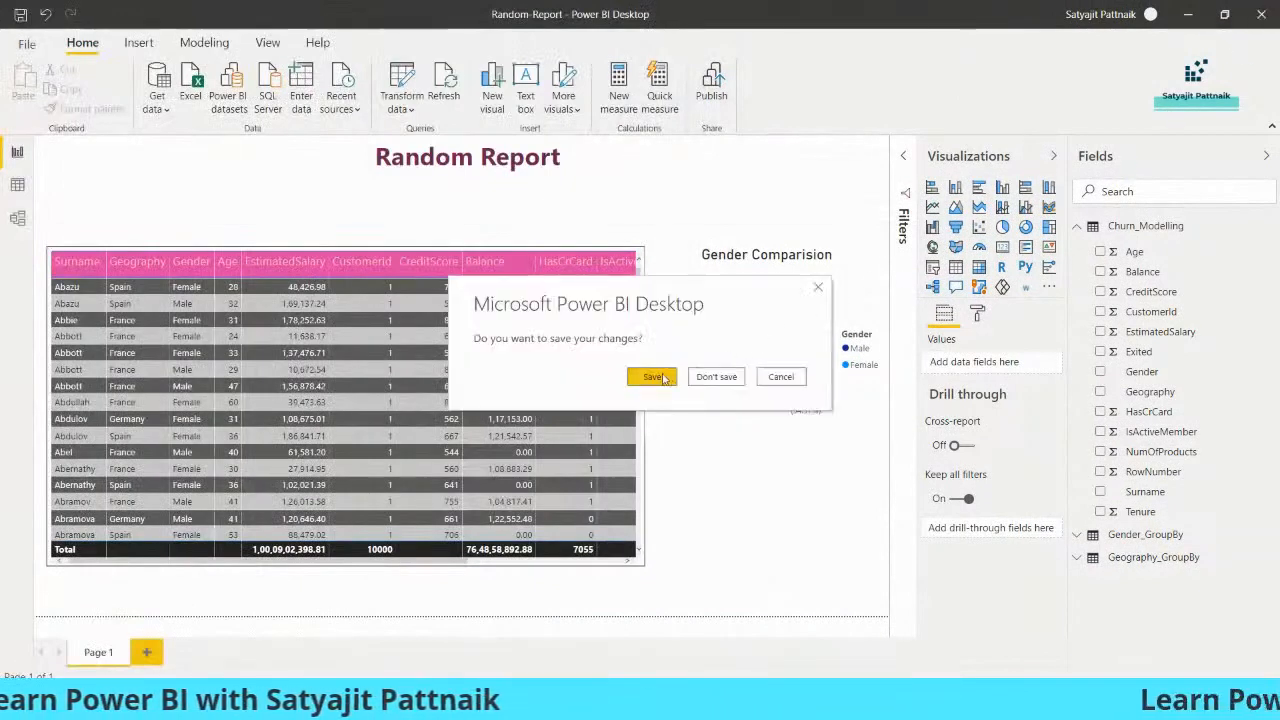
left_click(664, 378)
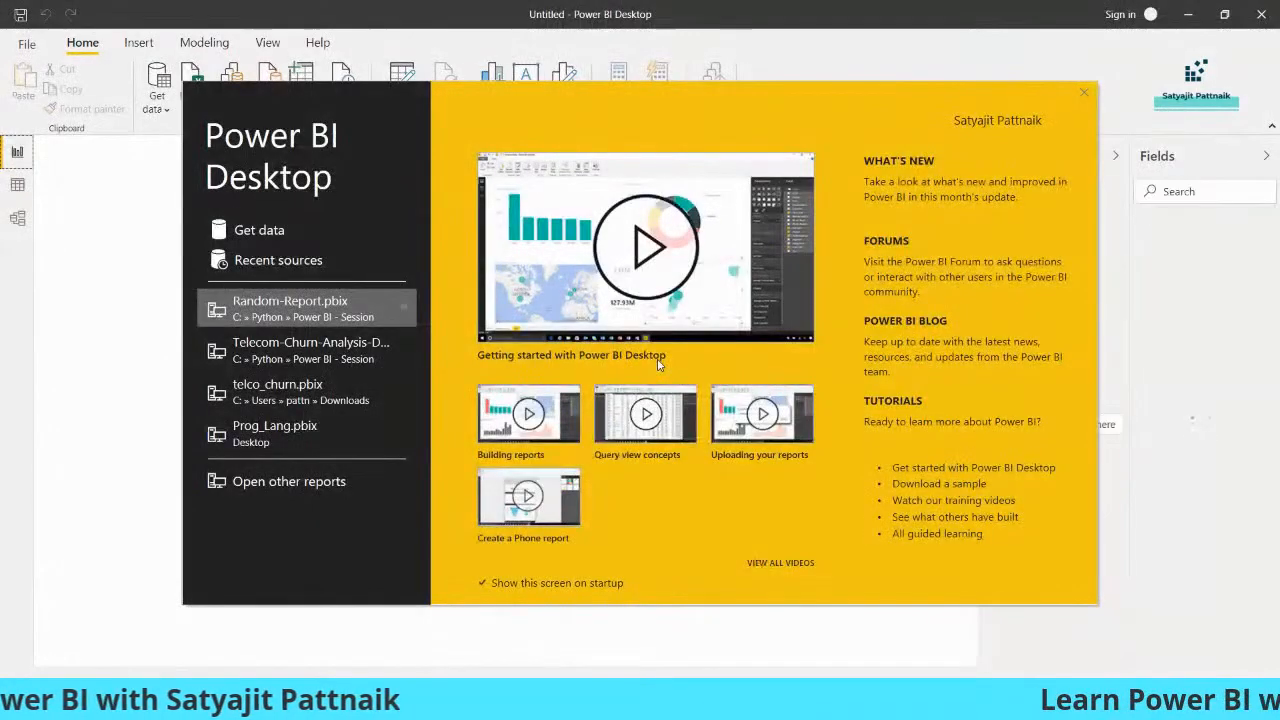
key("Escape")
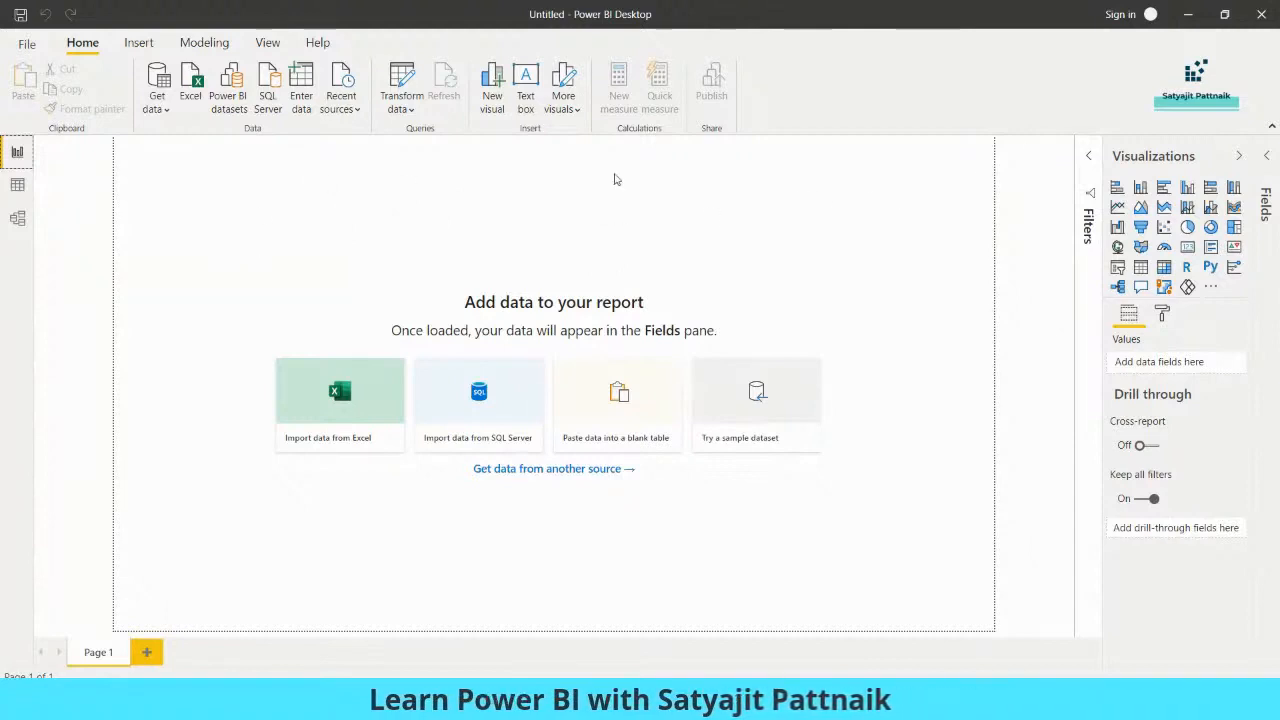
left_click(156, 100)
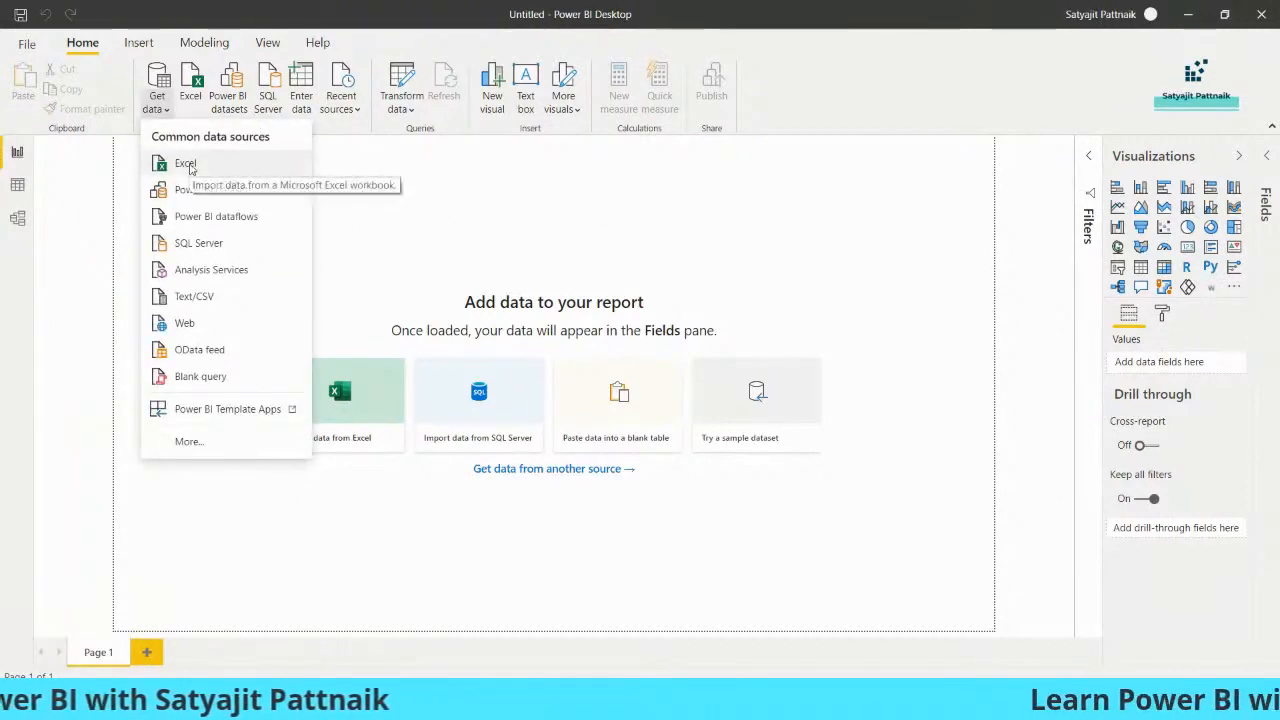
- Search the data connectors for 'mysql' and choose the MySQL database connector
left_click(189, 445)
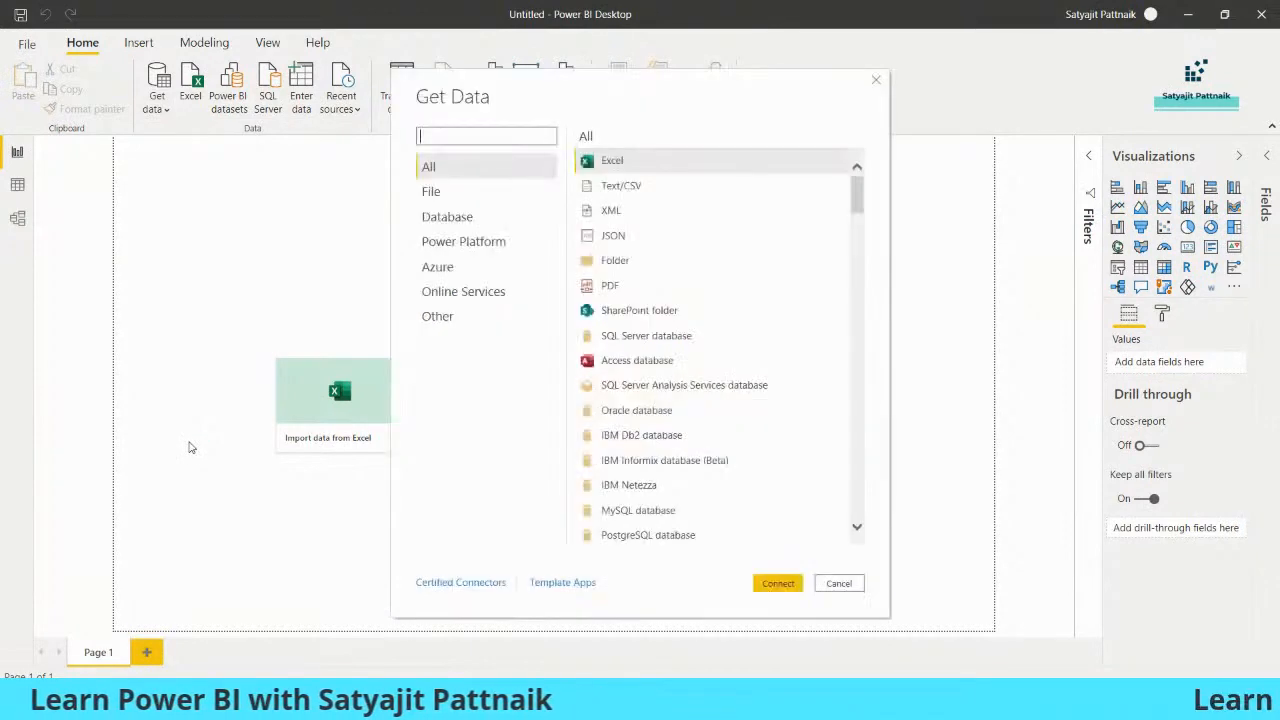
type("mysql")
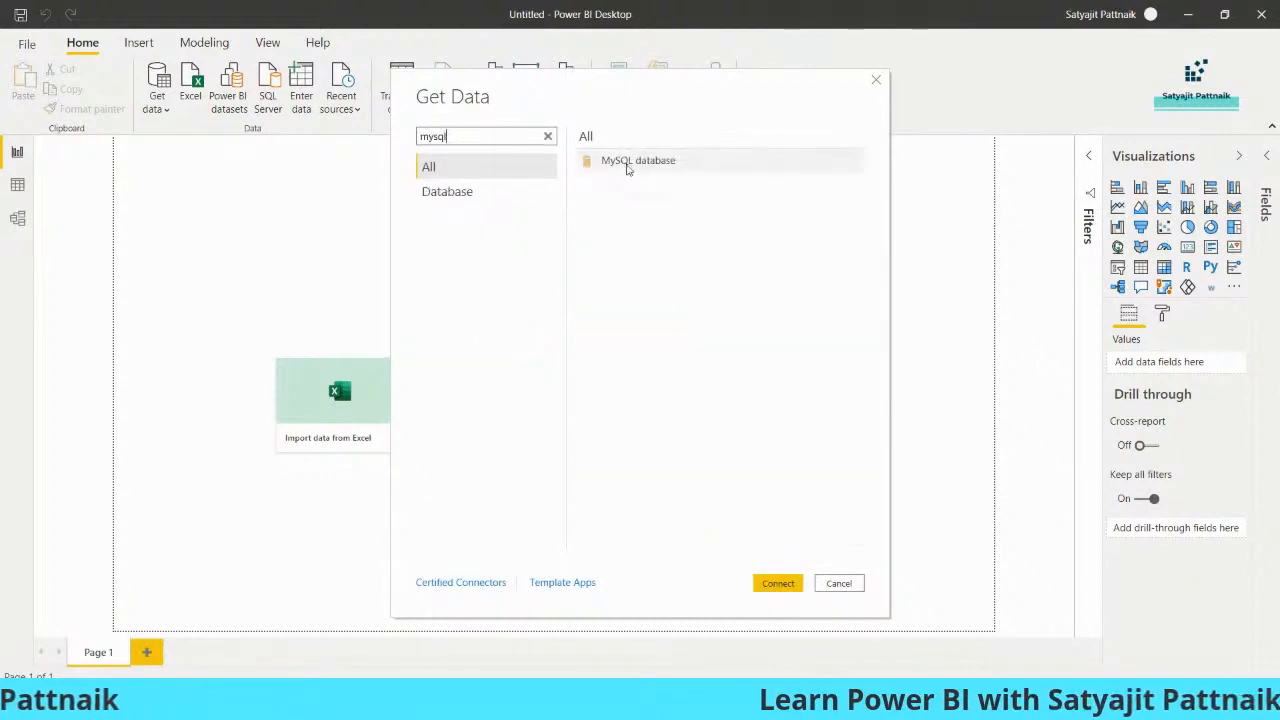
double_click(627, 163)
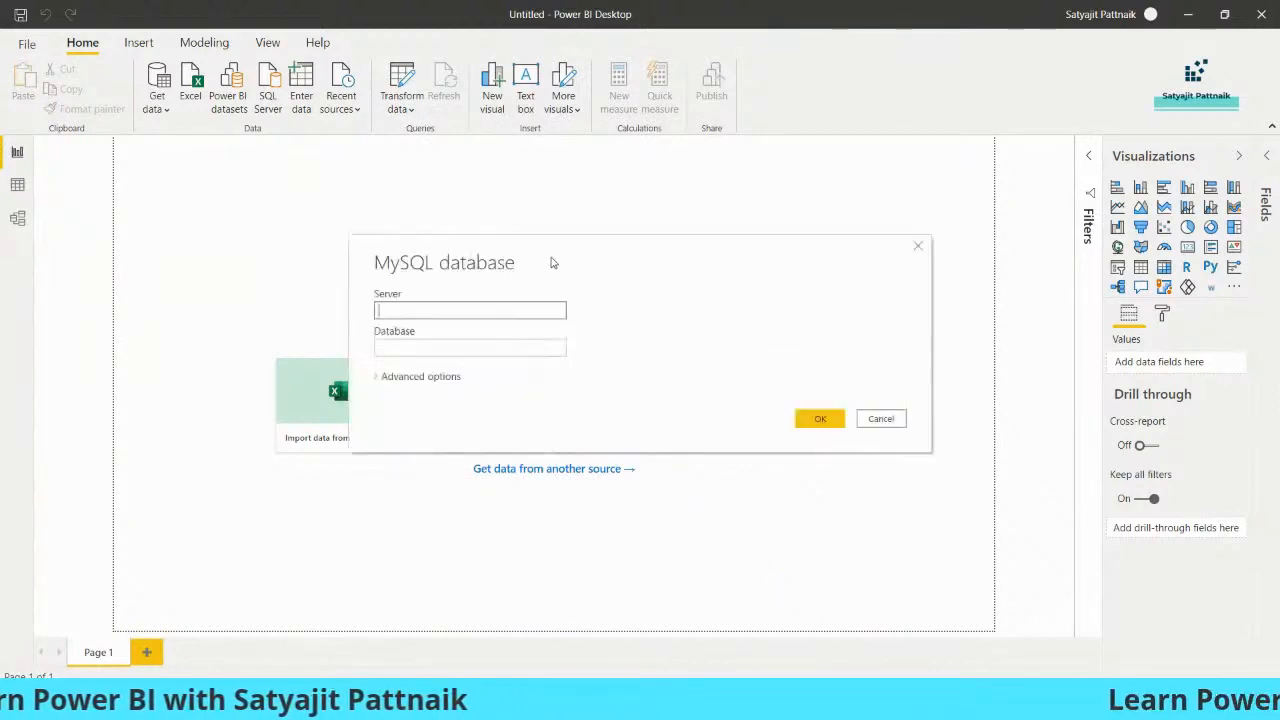
left_click(365, 372)
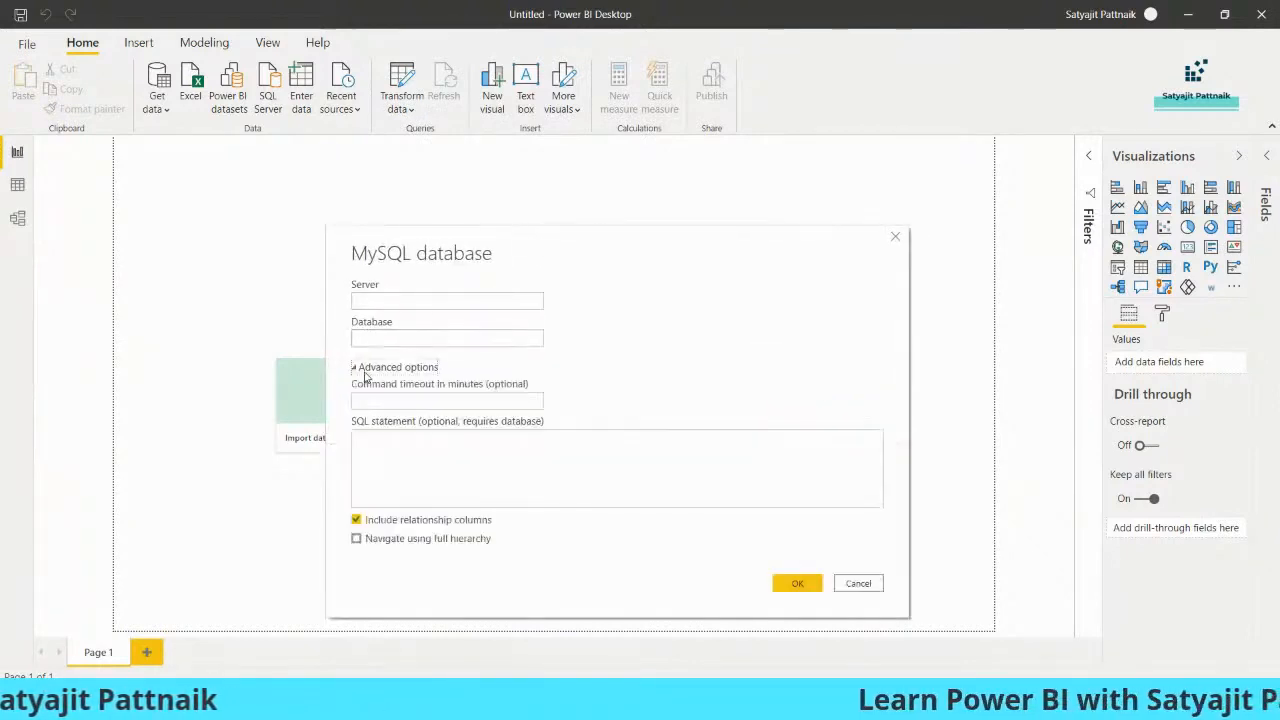
left_click(442, 404)
left_click(384, 368)
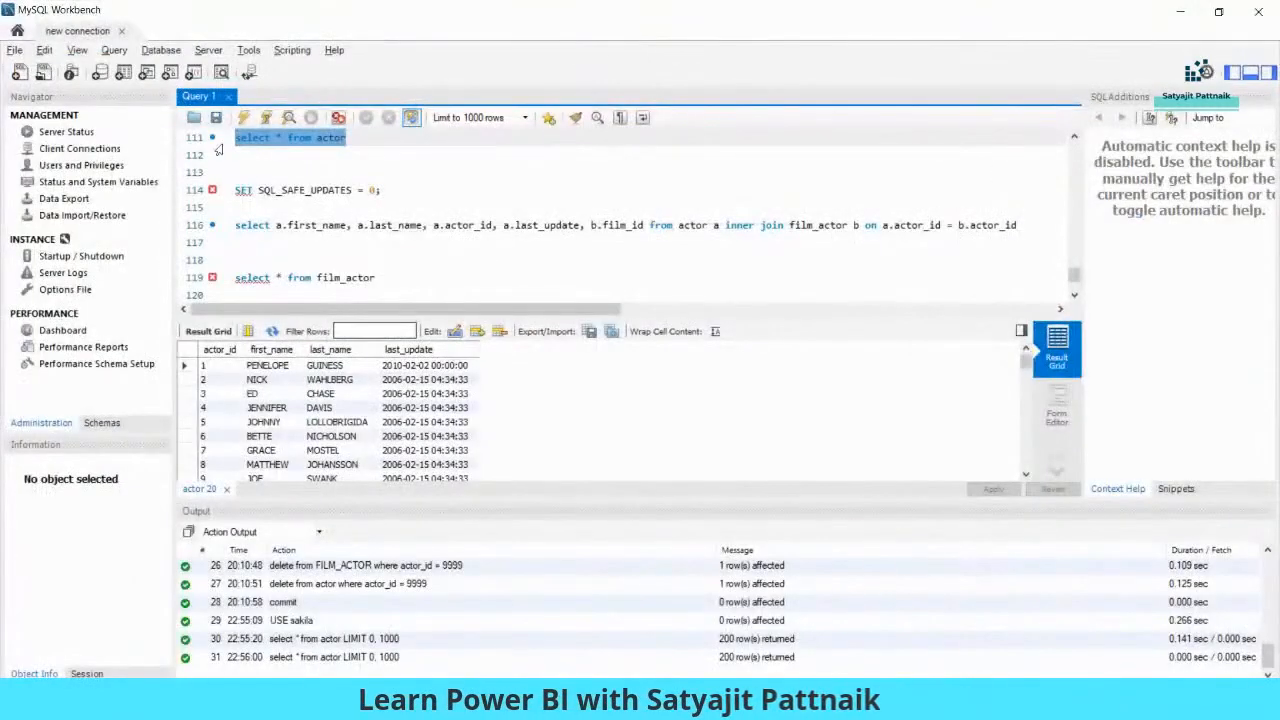
- Connect with server 127.0.0.1:3306 and database sakila to list its 27 tables
left_click(161, 52)
left_click(187, 73)
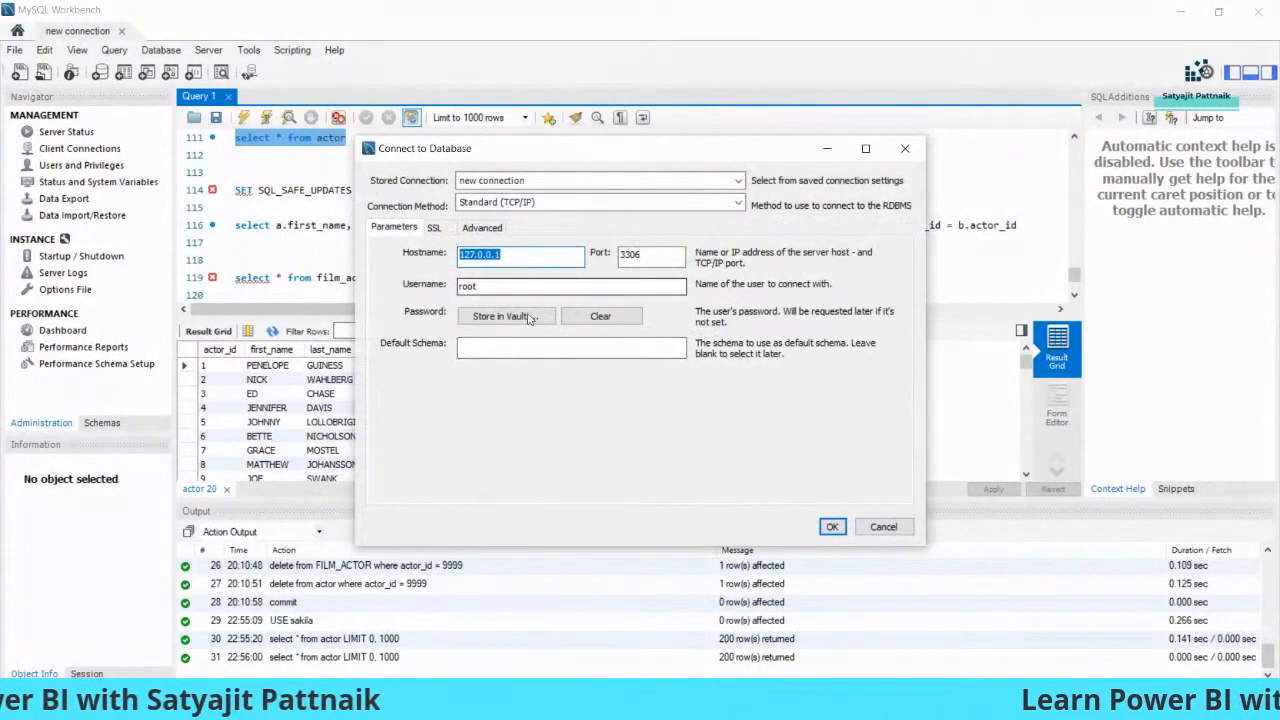
left_click(890, 532)
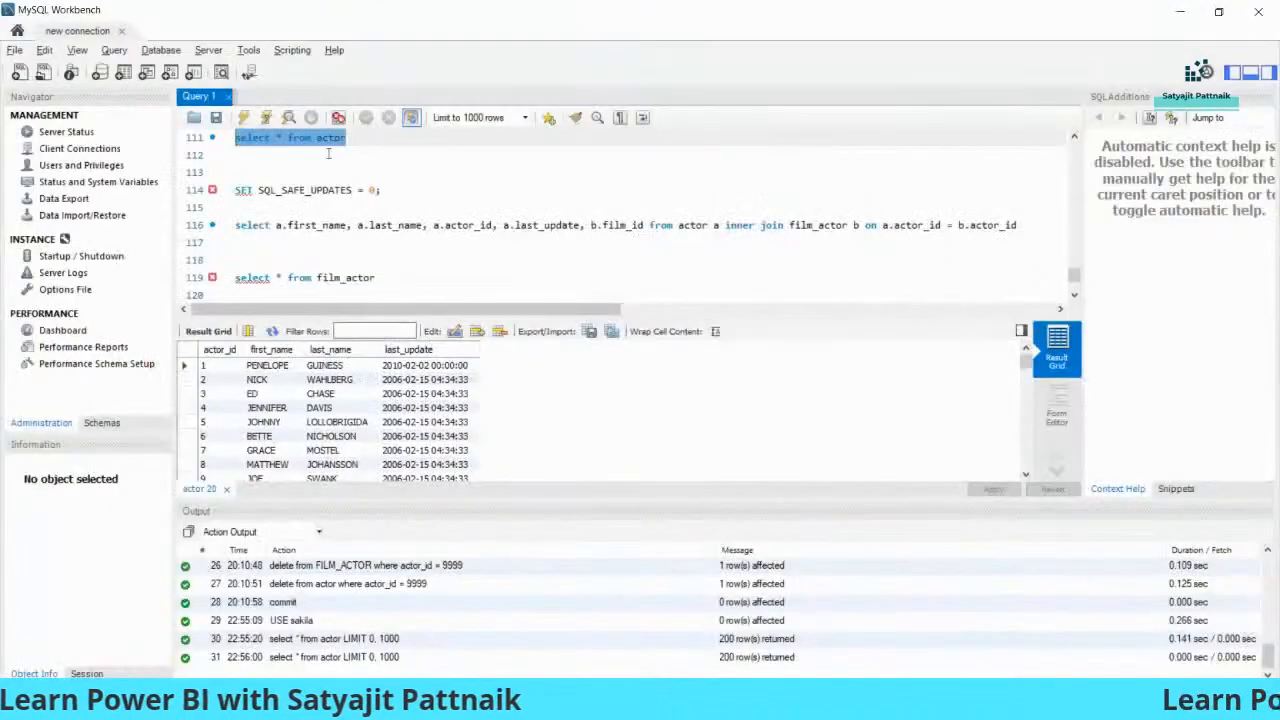
scroll(328, 153, "up", 2)
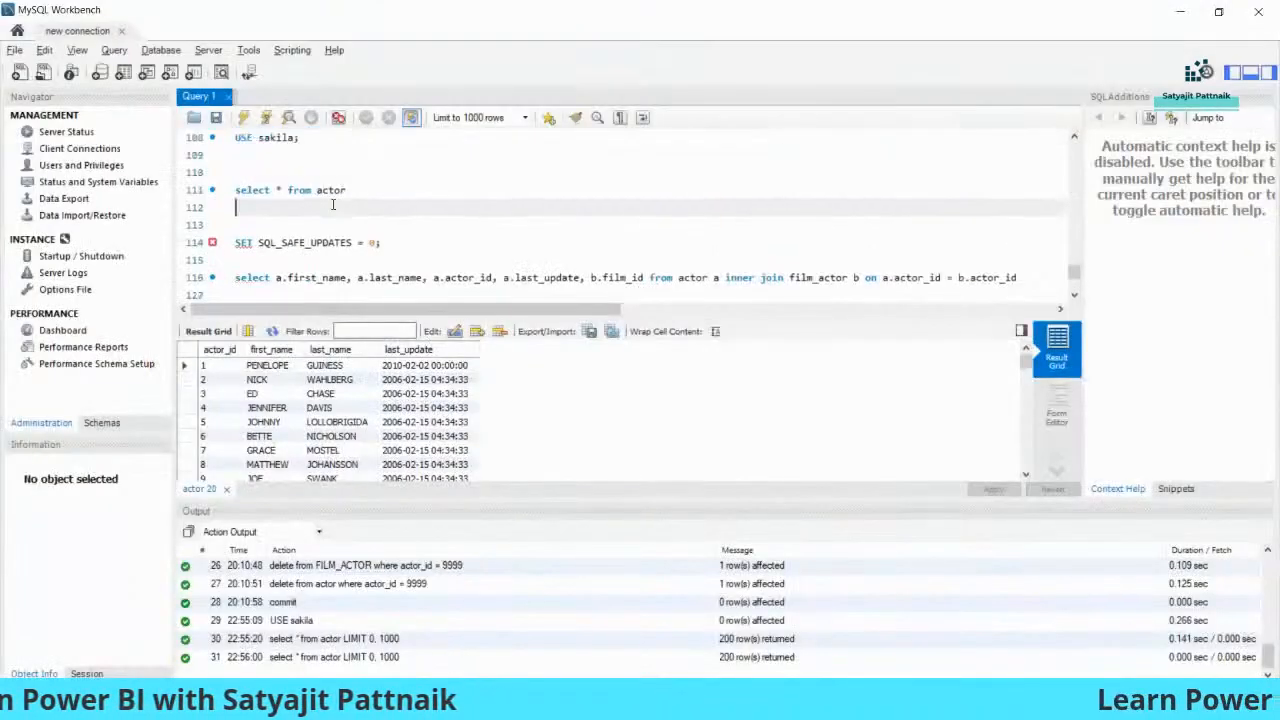
double_click(275, 190)
key("alt+Tab")
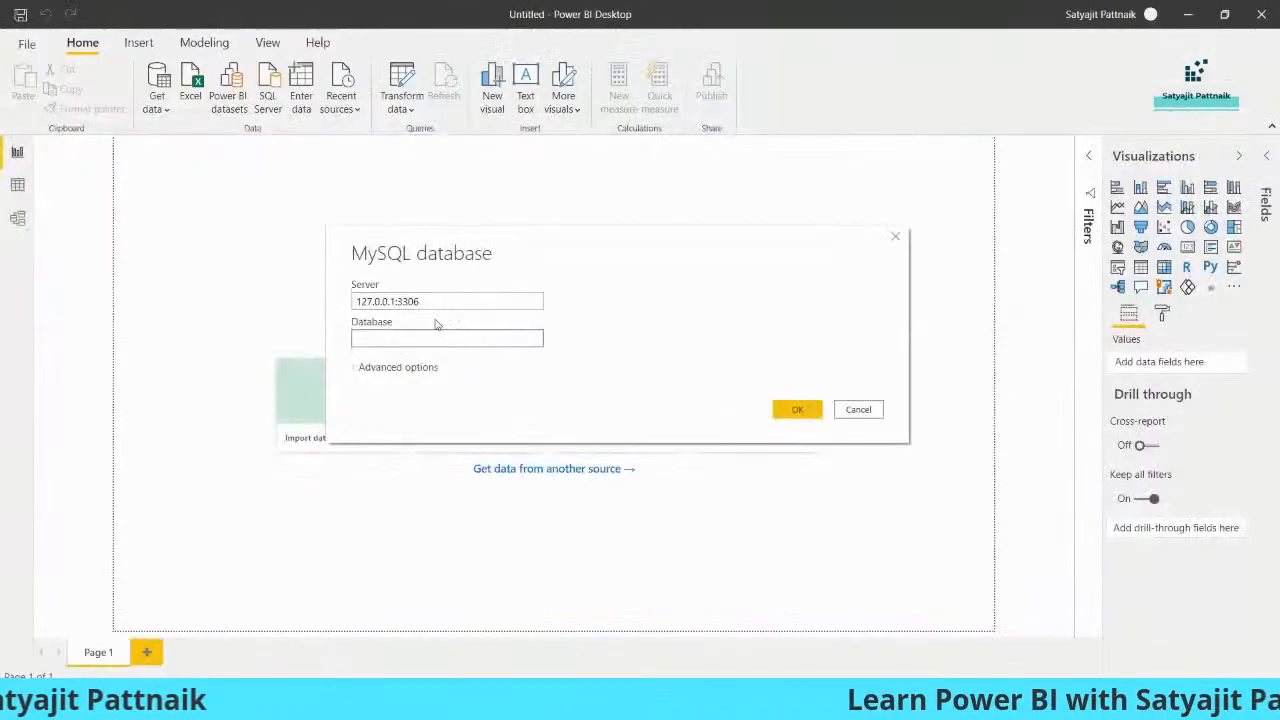
left_click(370, 368)
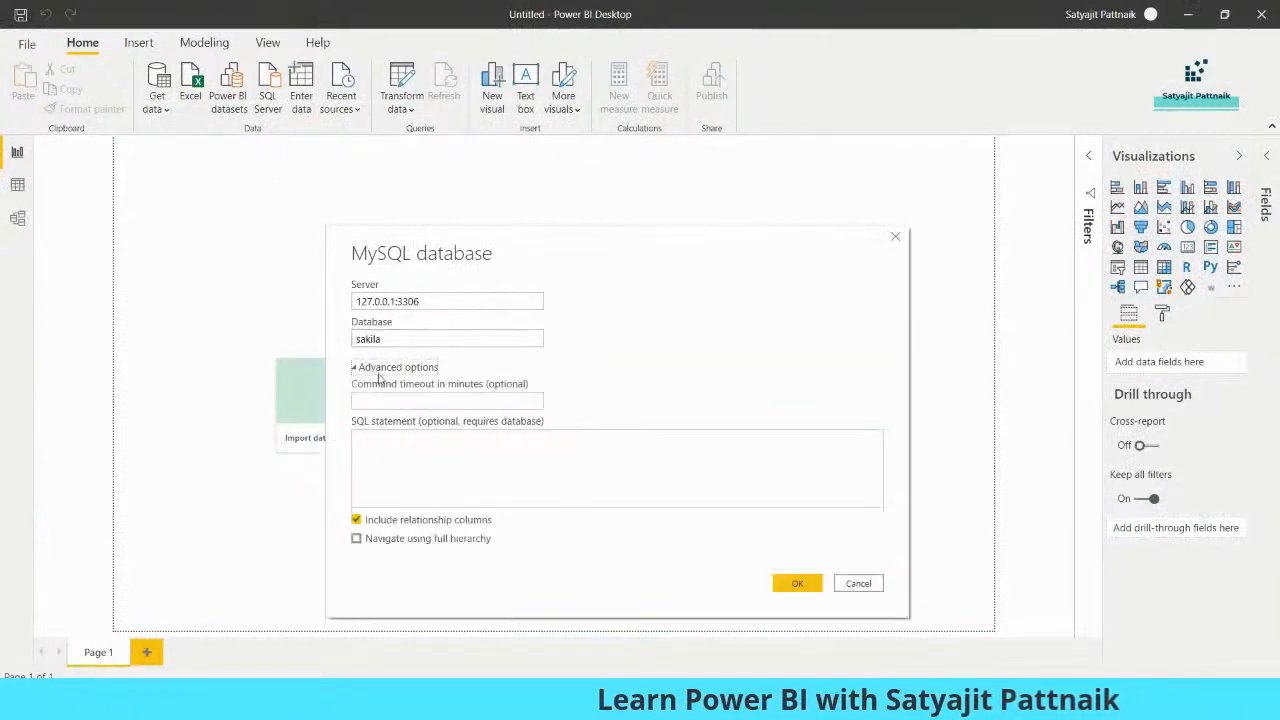
left_click(370, 368)
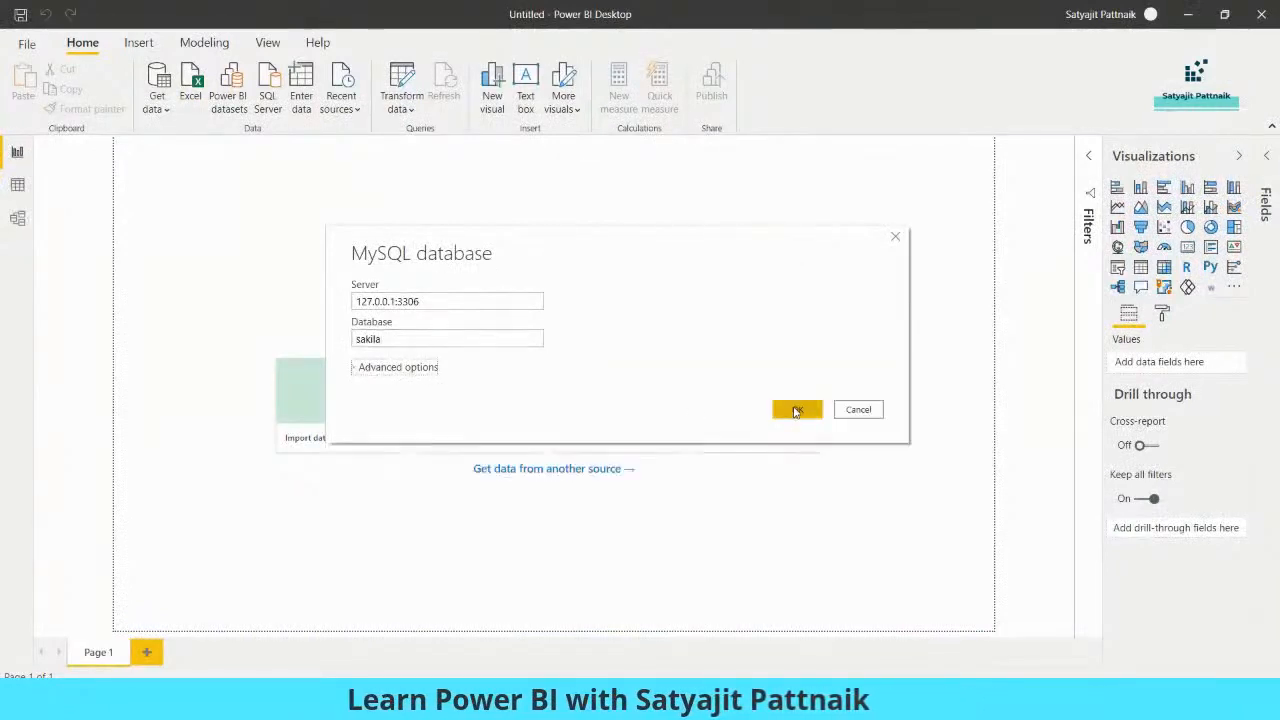
left_click(797, 410)
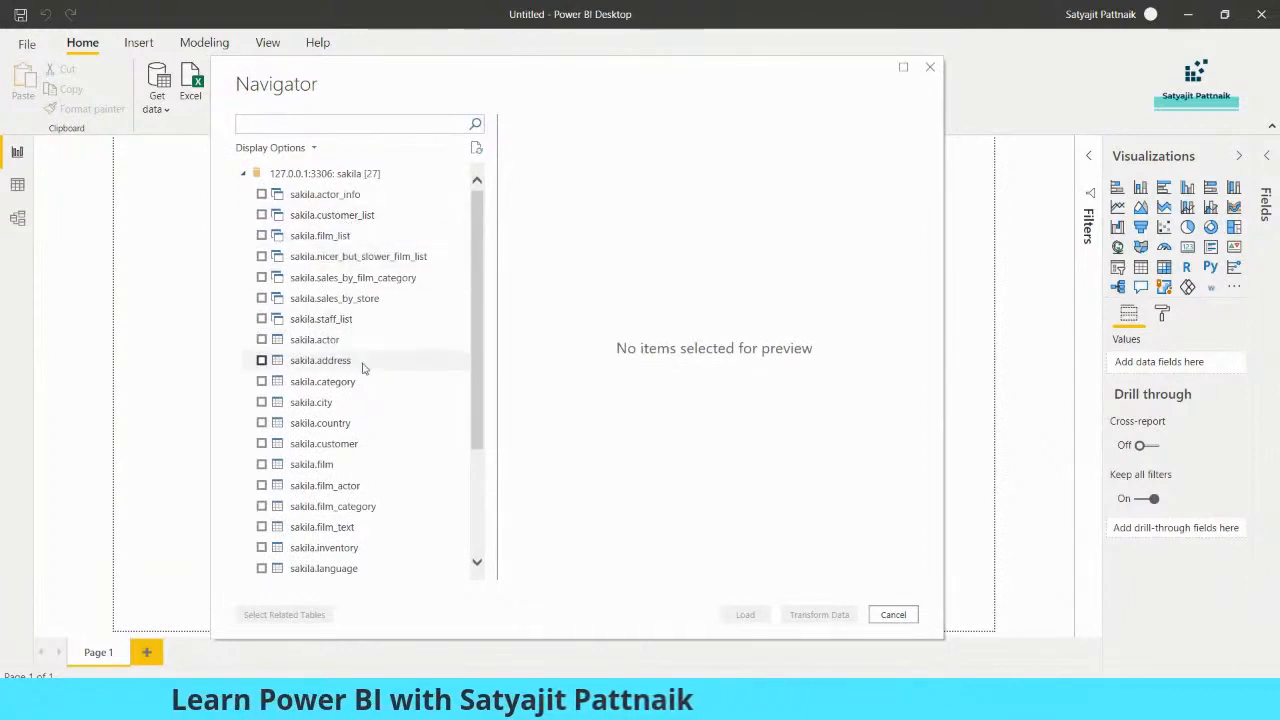
left_click(261, 339)
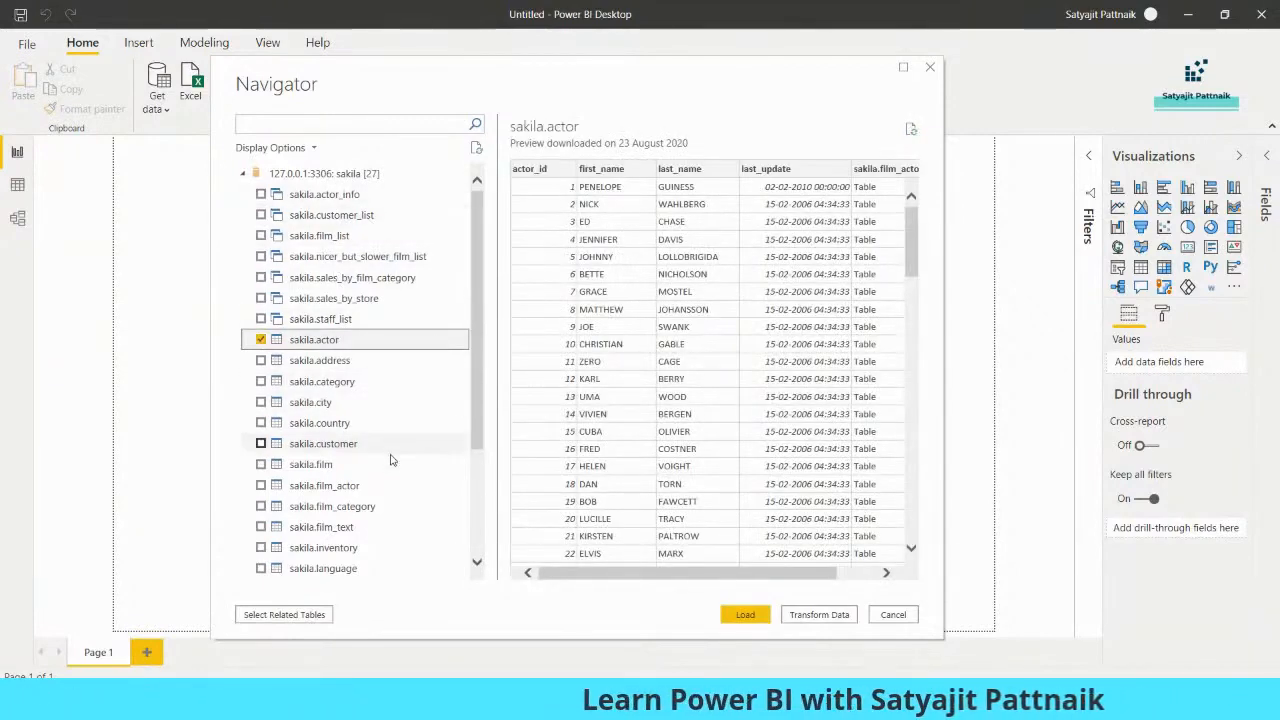
- Load sakila.actor and sakila.film_actor, then bring up the sakila.png schema diagram
left_click(326, 488)
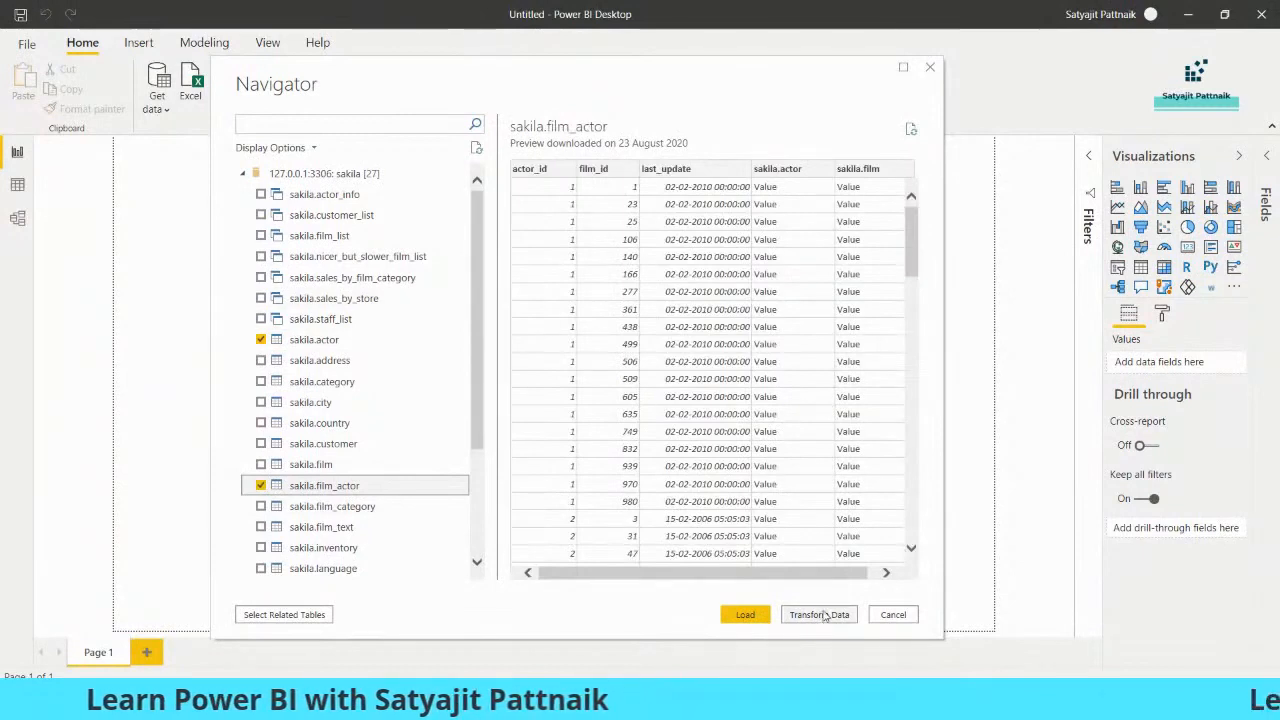
left_click(748, 614)
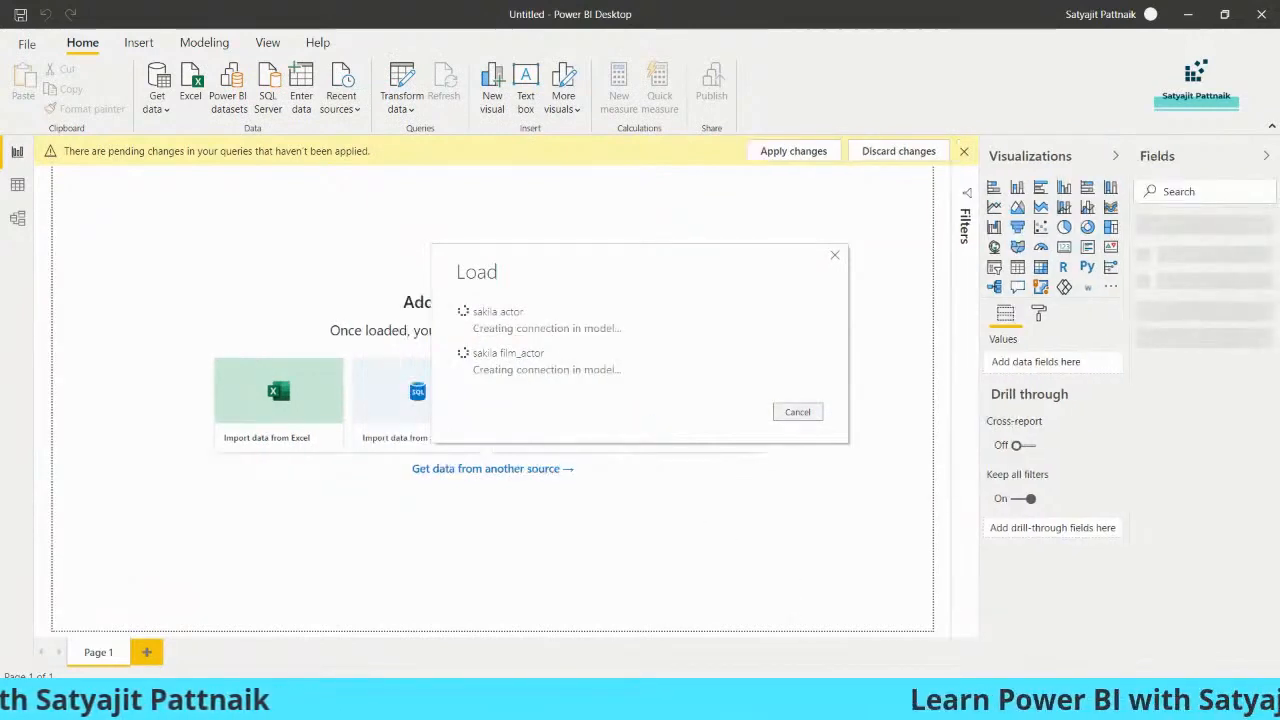
mouse_move(885, 704)
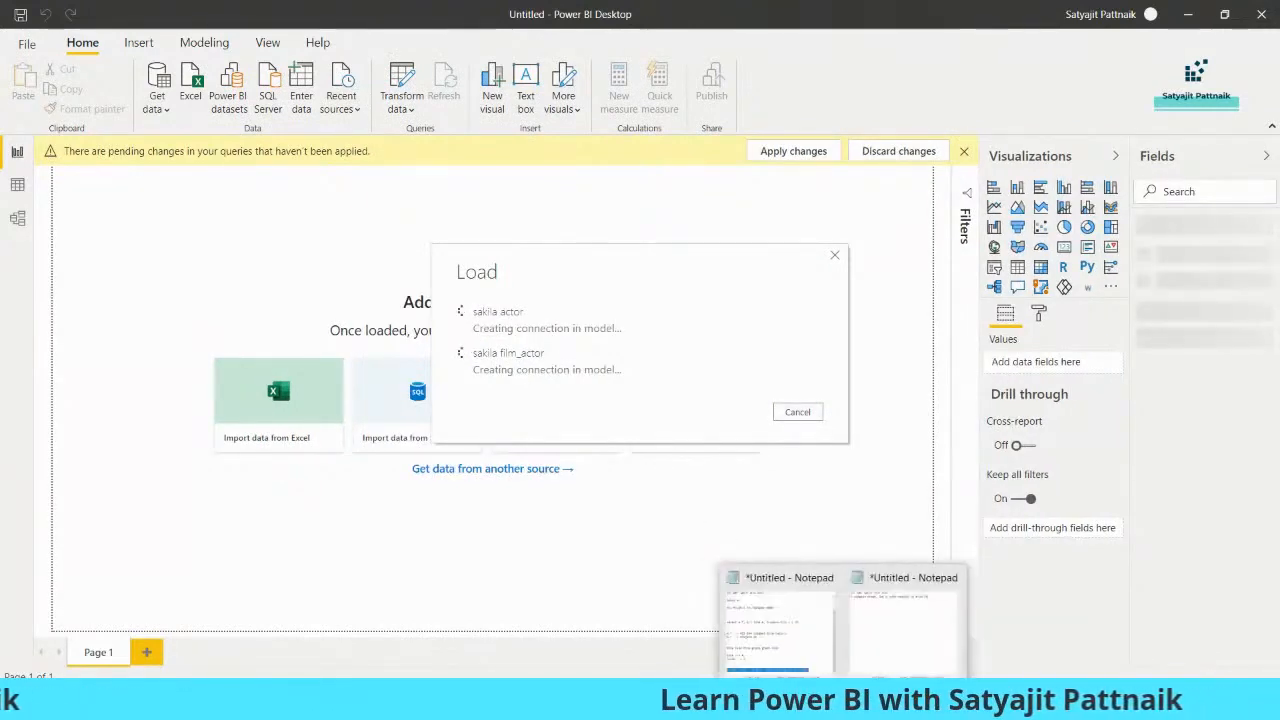
left_click(812, 704)
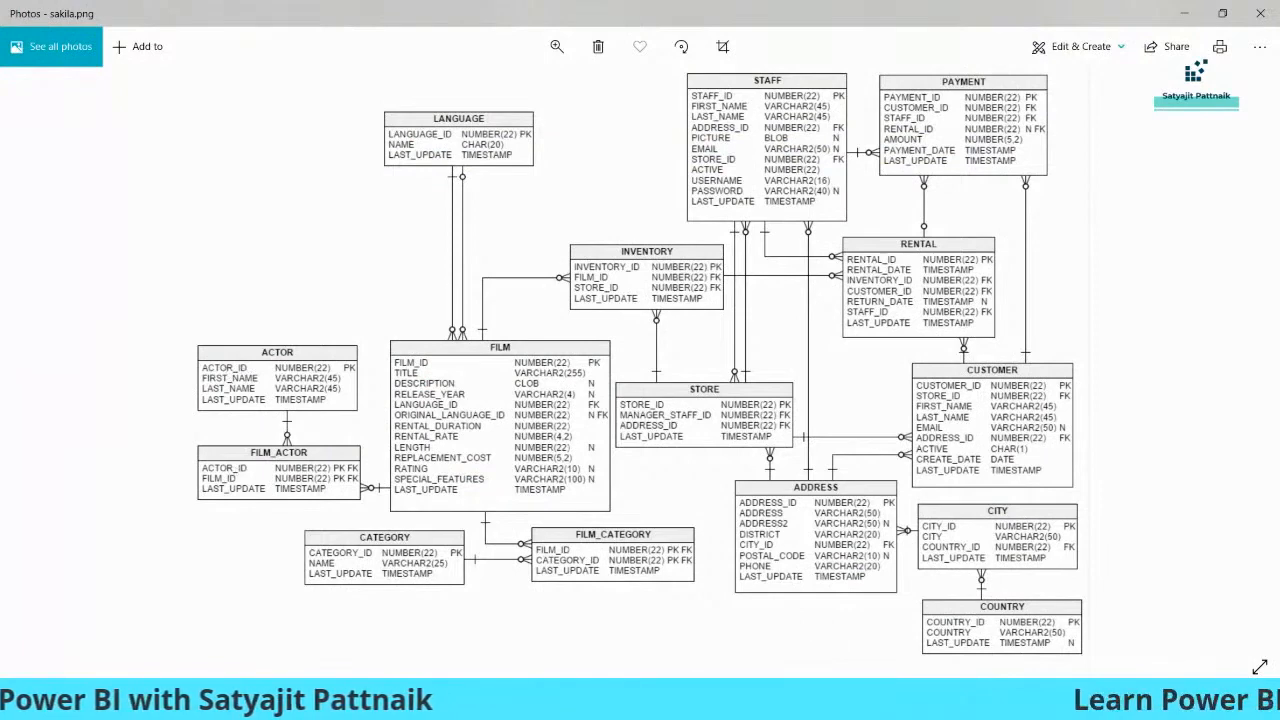
- Back in MySQL Workbench, review the actor columns, film_id and film_actor in the inner join query
left_click(812, 704)
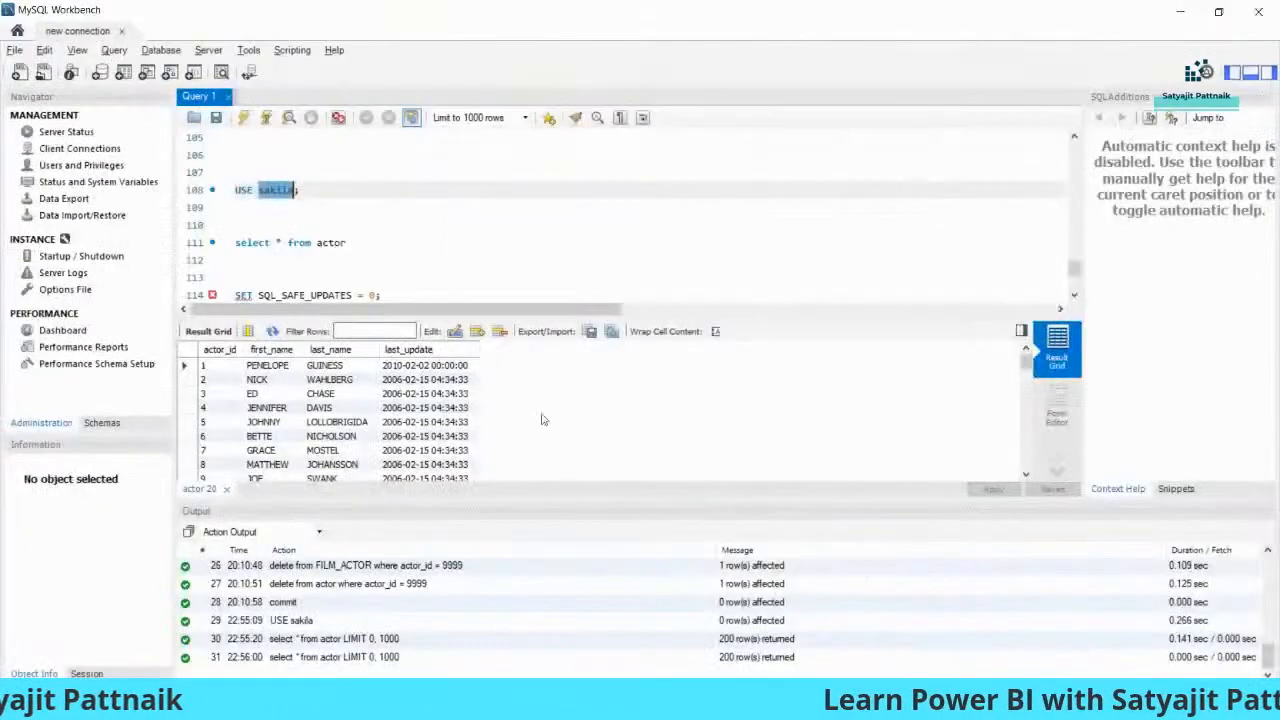
left_click(474, 246)
scroll(470, 242, "down", 2)
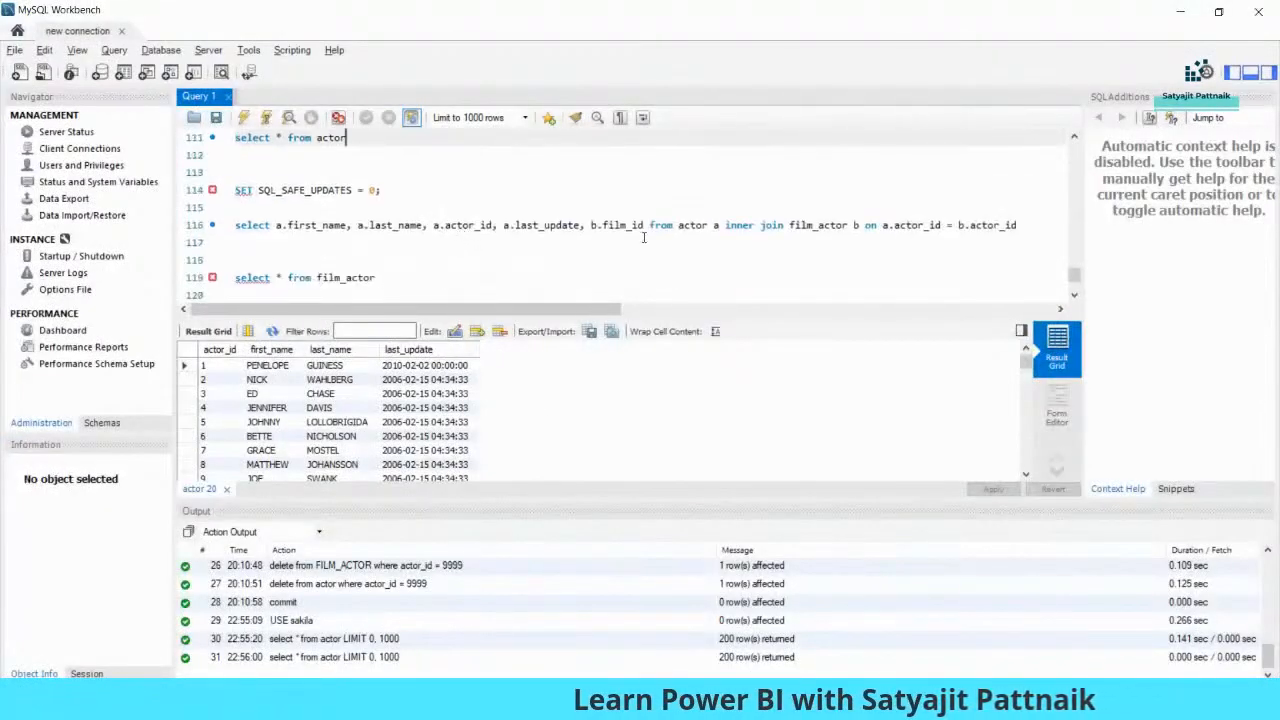
key("alt+Tab")
key("alt+Tab")
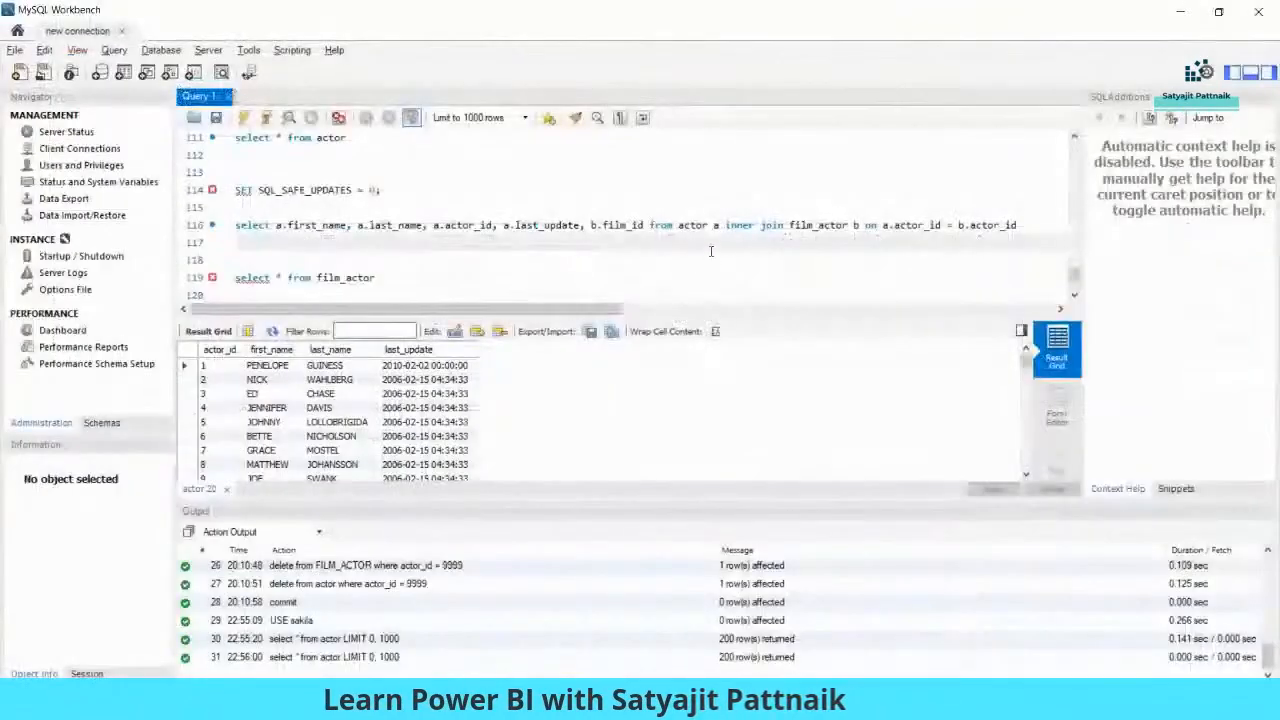
scroll(714, 256, "down", 2)
scroll(587, 242, "up", 2)
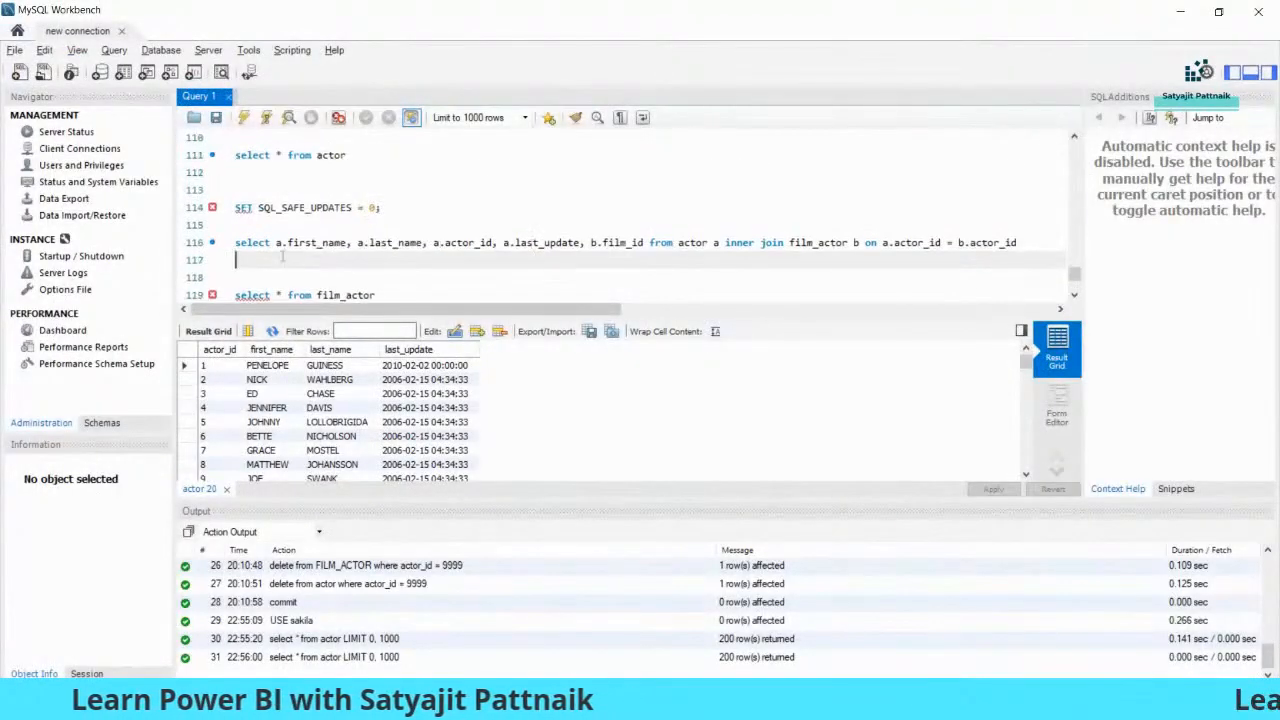
left_click_drag(277, 242, 578, 242)
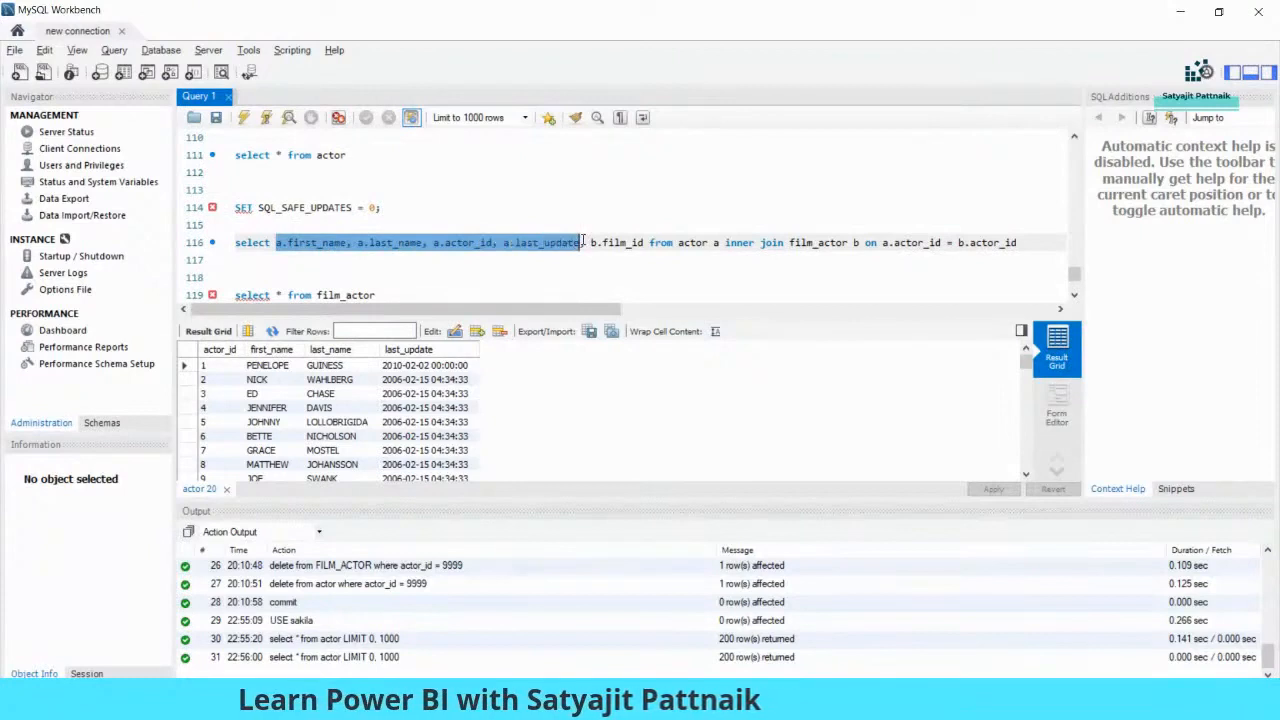
double_click(622, 242)
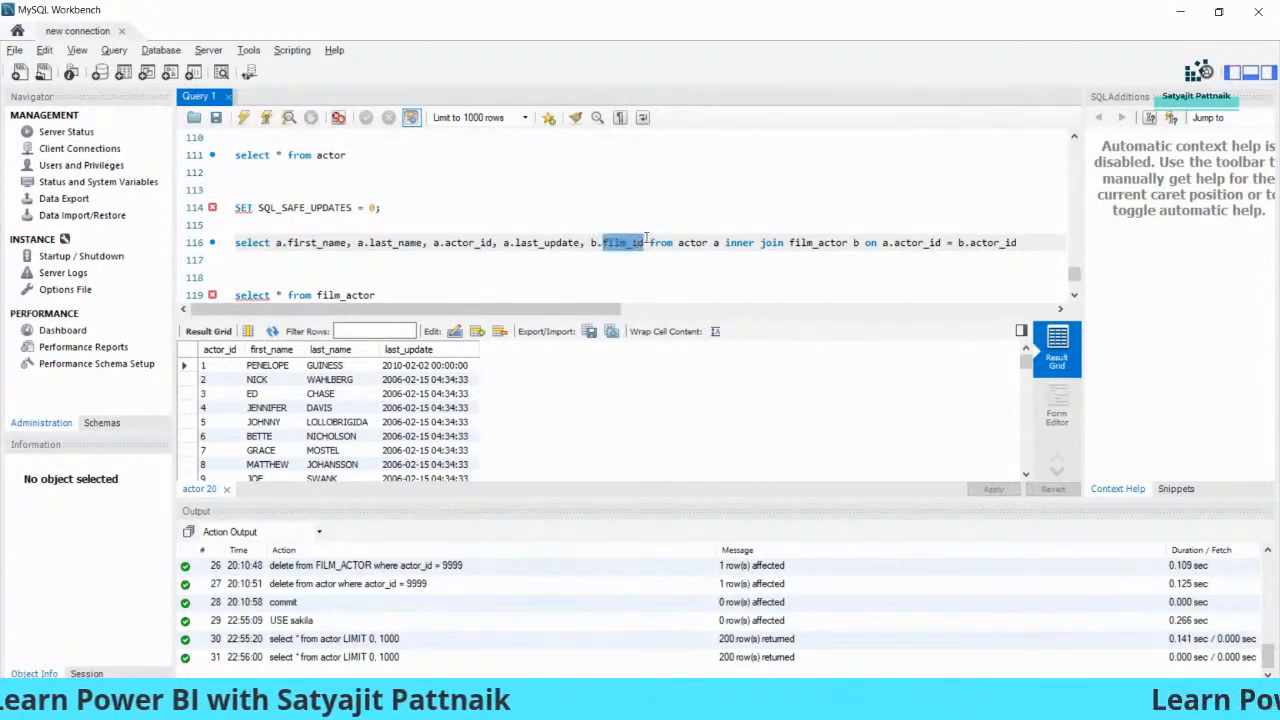
double_click(803, 242)
key("Right")
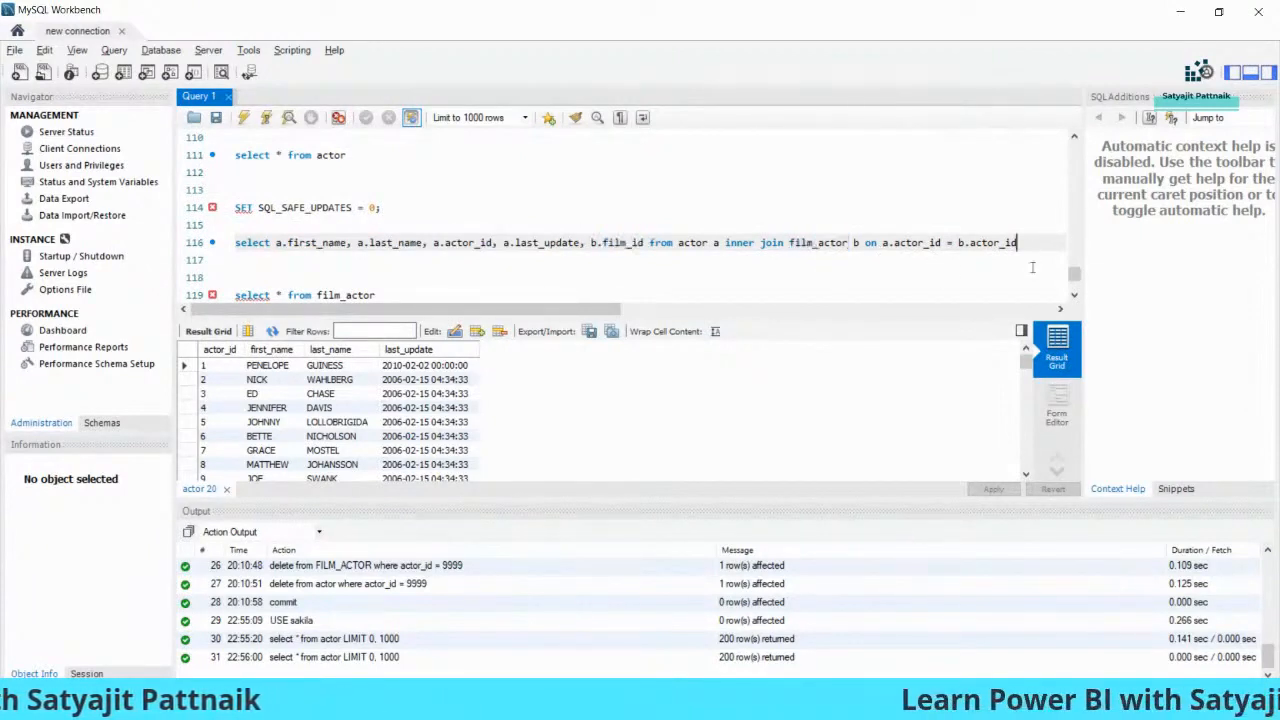
key("Home")
- Copy the join to line 118, change 'inner join' to ',' and 'on' to 'where', and run it
key("shift+End")
key("ctrl+c")
key("End")
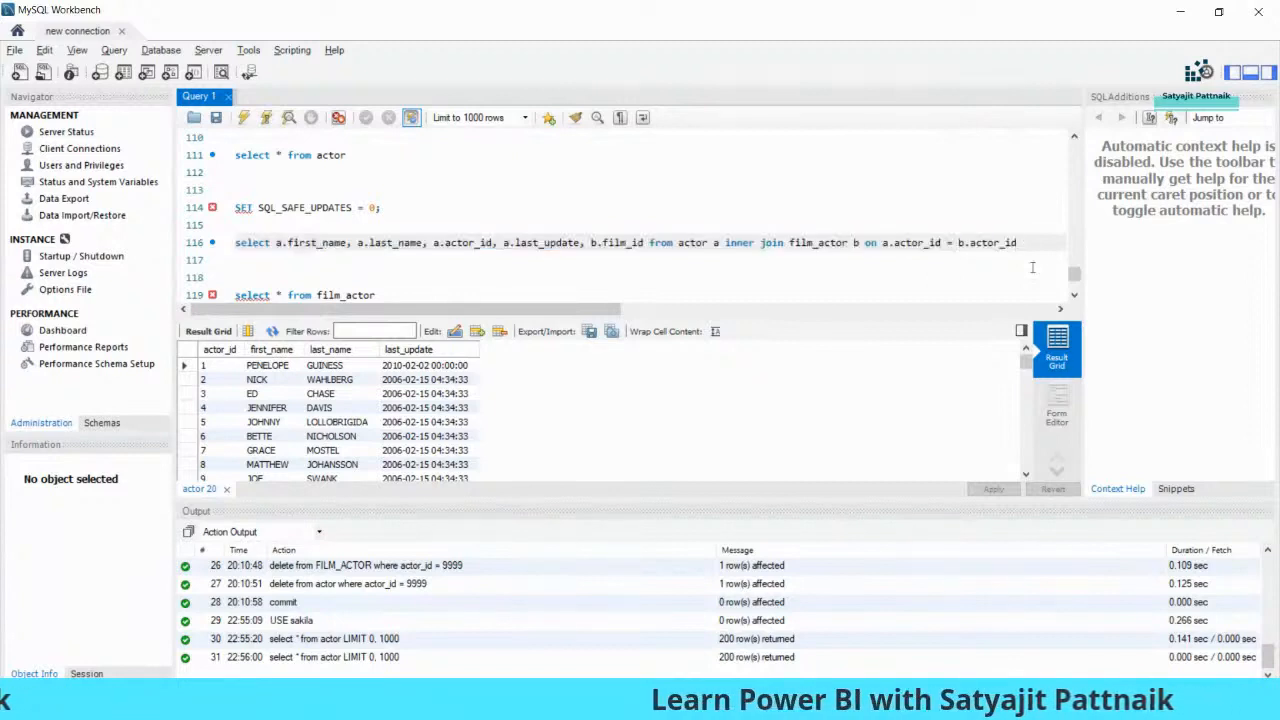
key("Return")
key("Return")
key("ctrl+v")
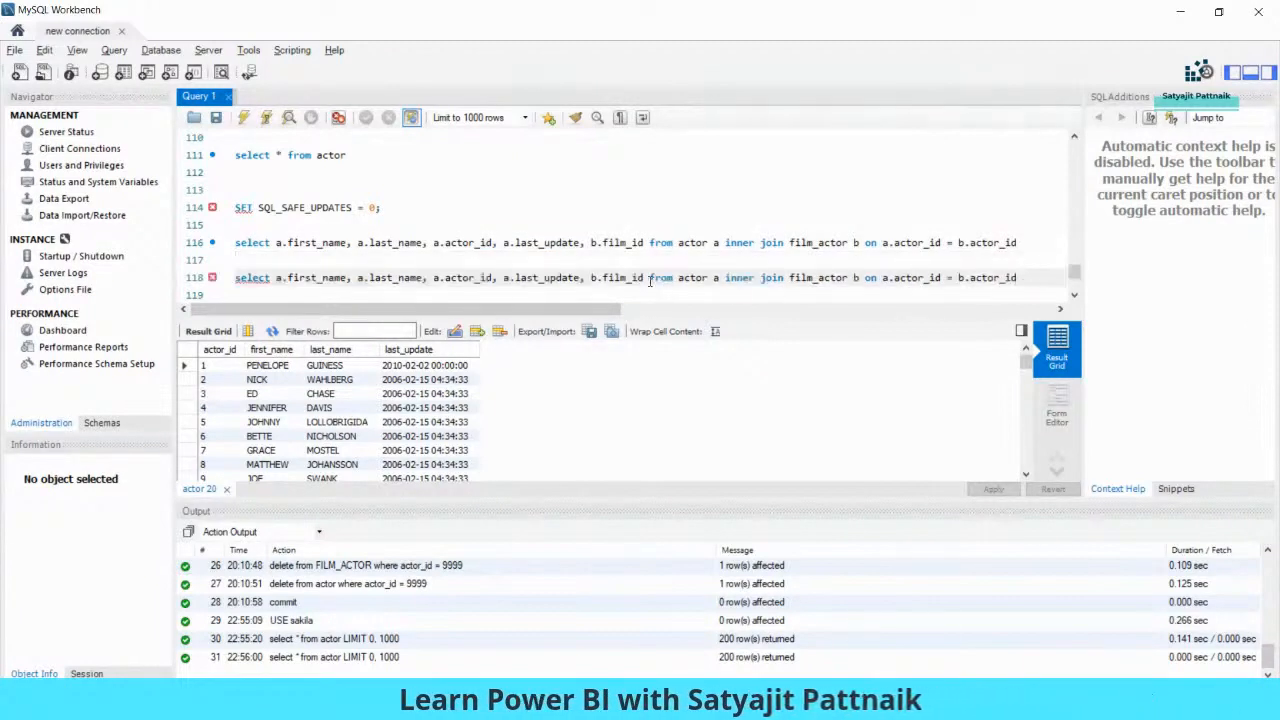
left_click_drag(725, 277, 785, 278)
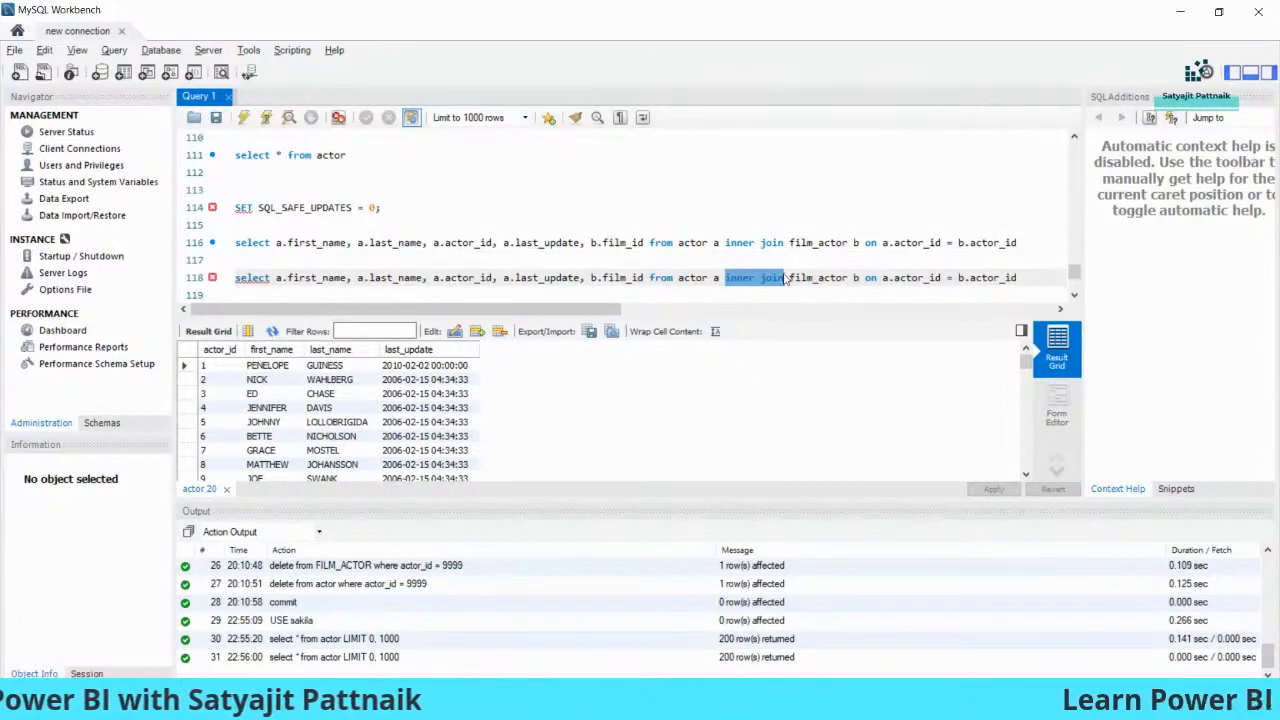
type(",")
double_click(817, 277)
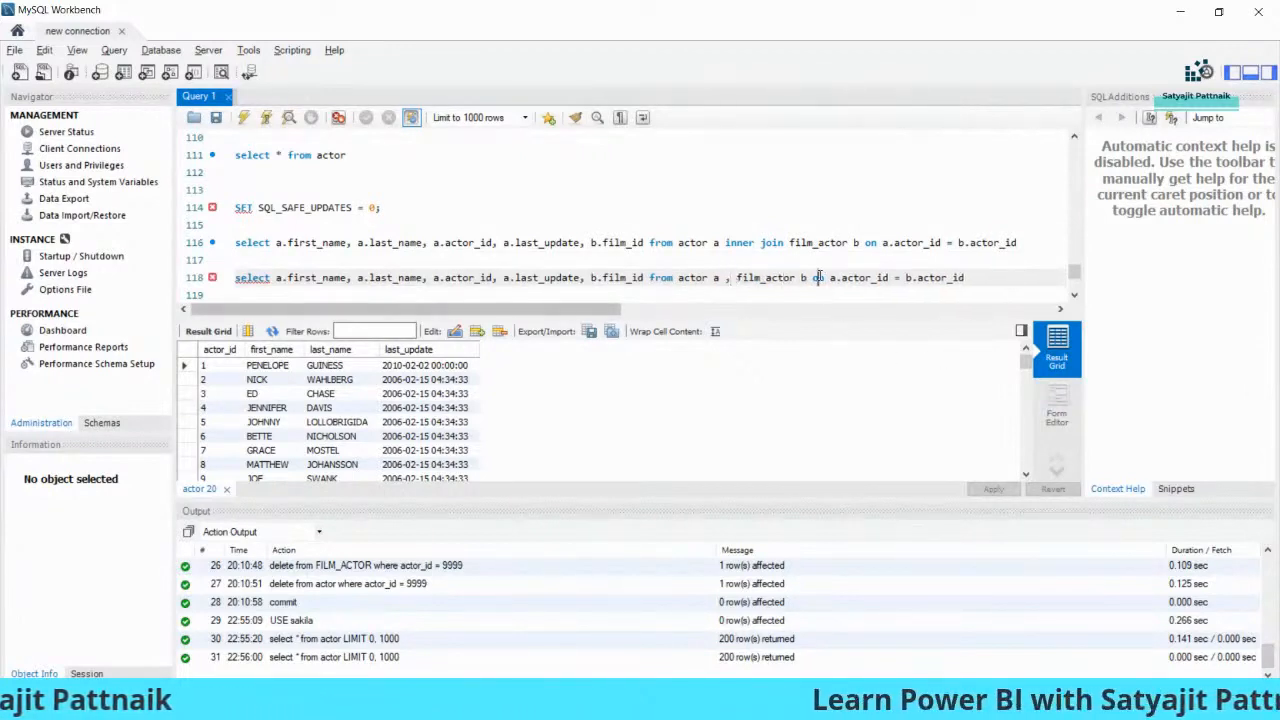
type("where")
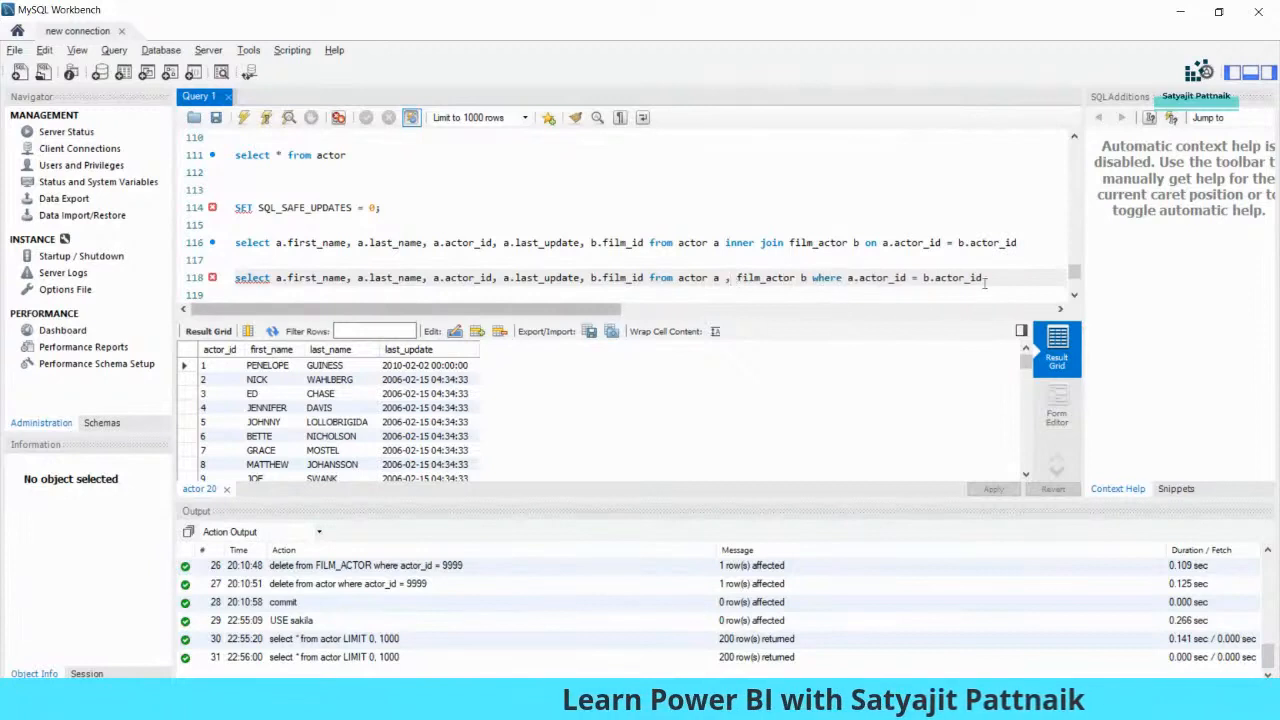
key("shift+Home")
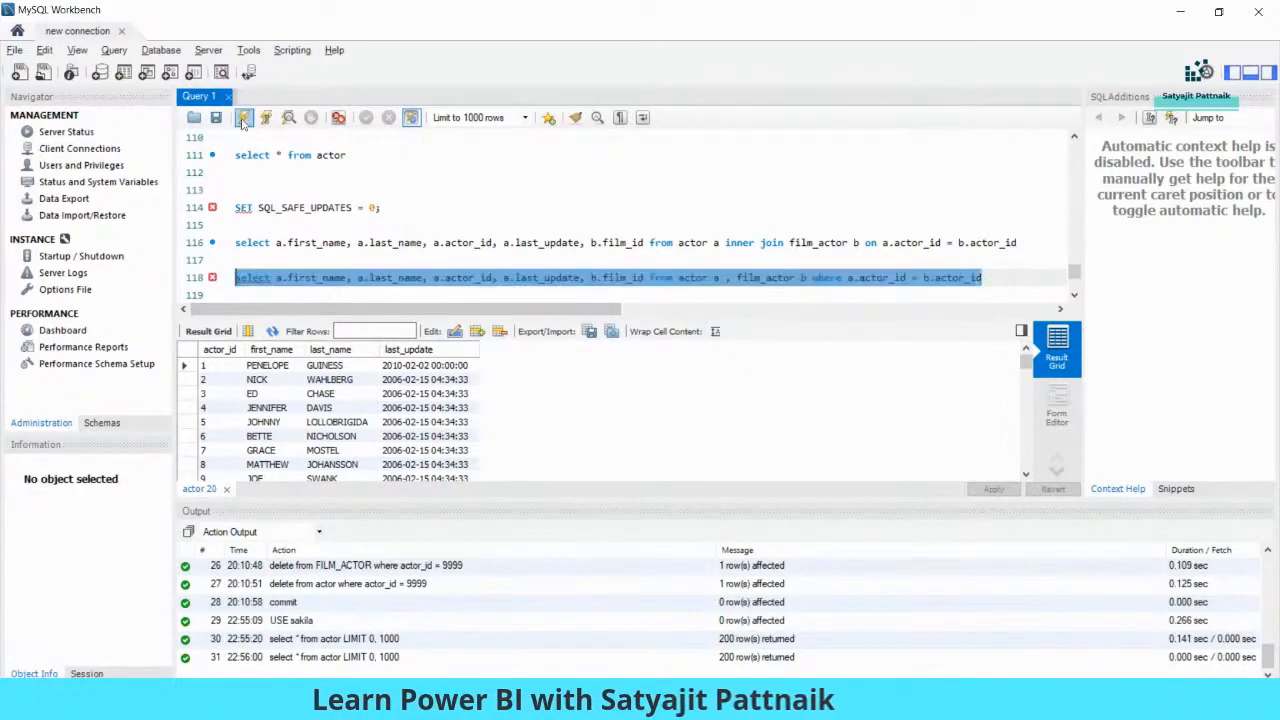
left_click(243, 118)
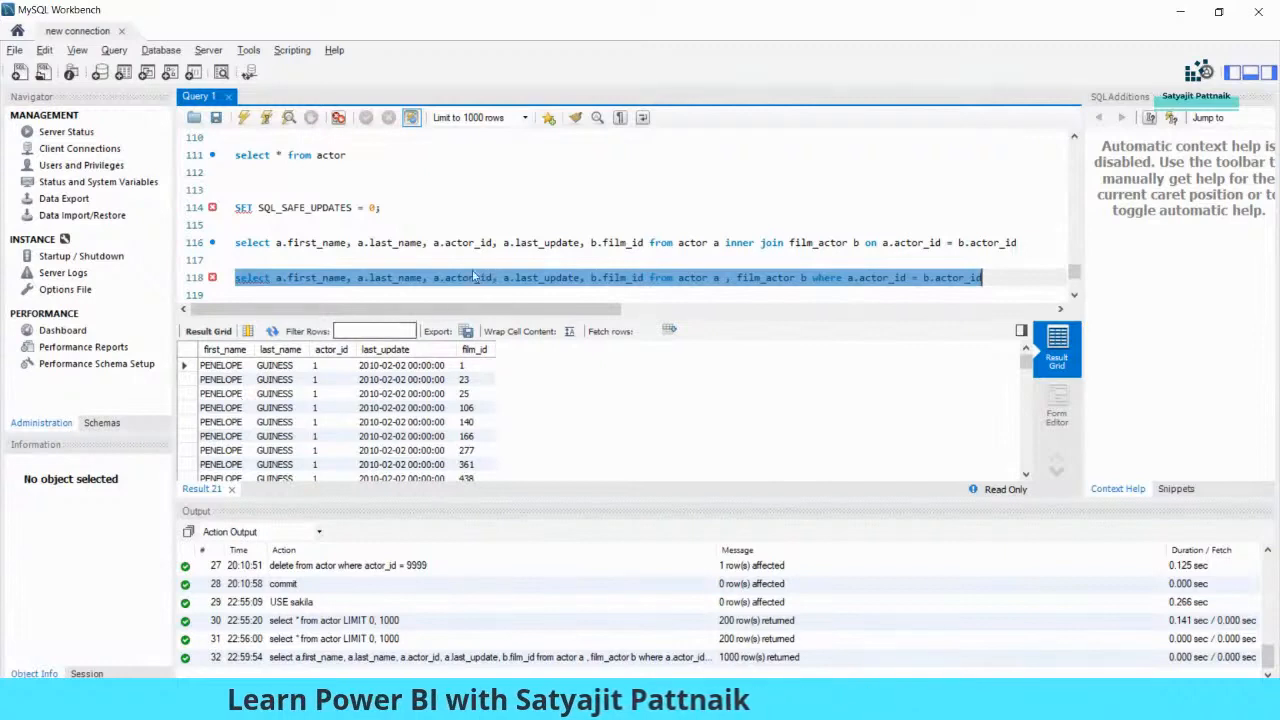
key("alt+Tab")
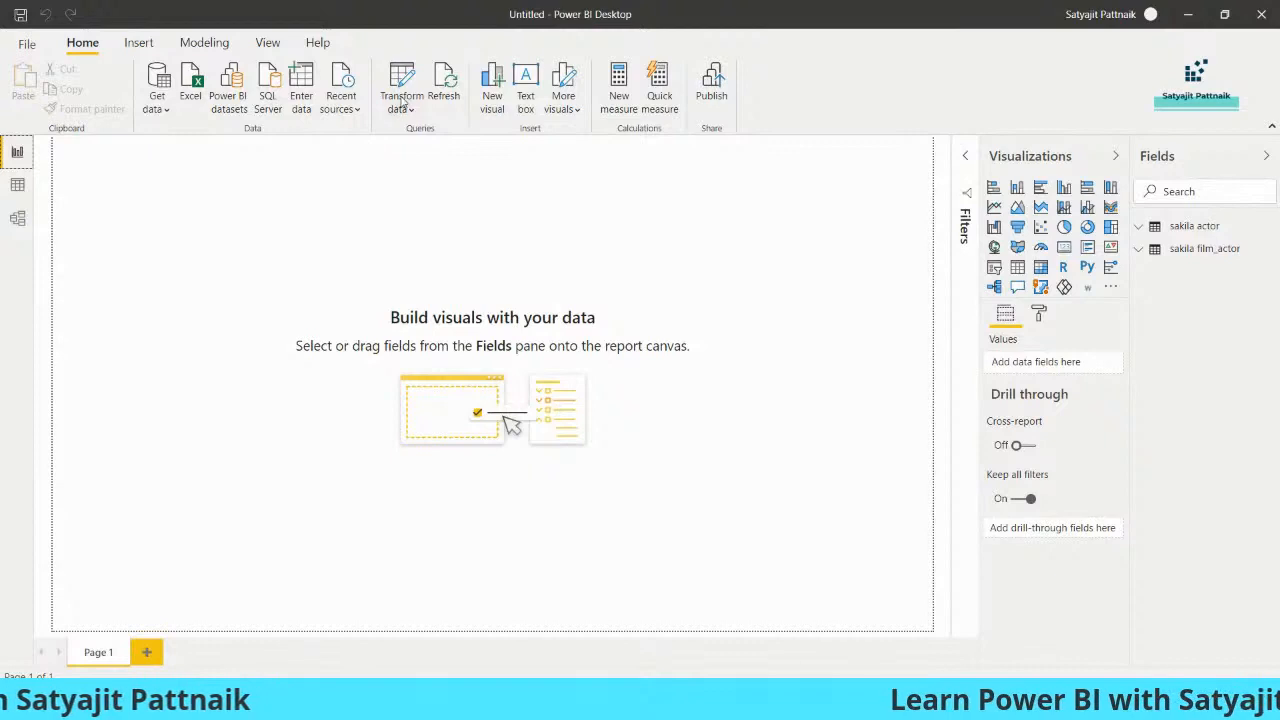
left_click(401, 100)
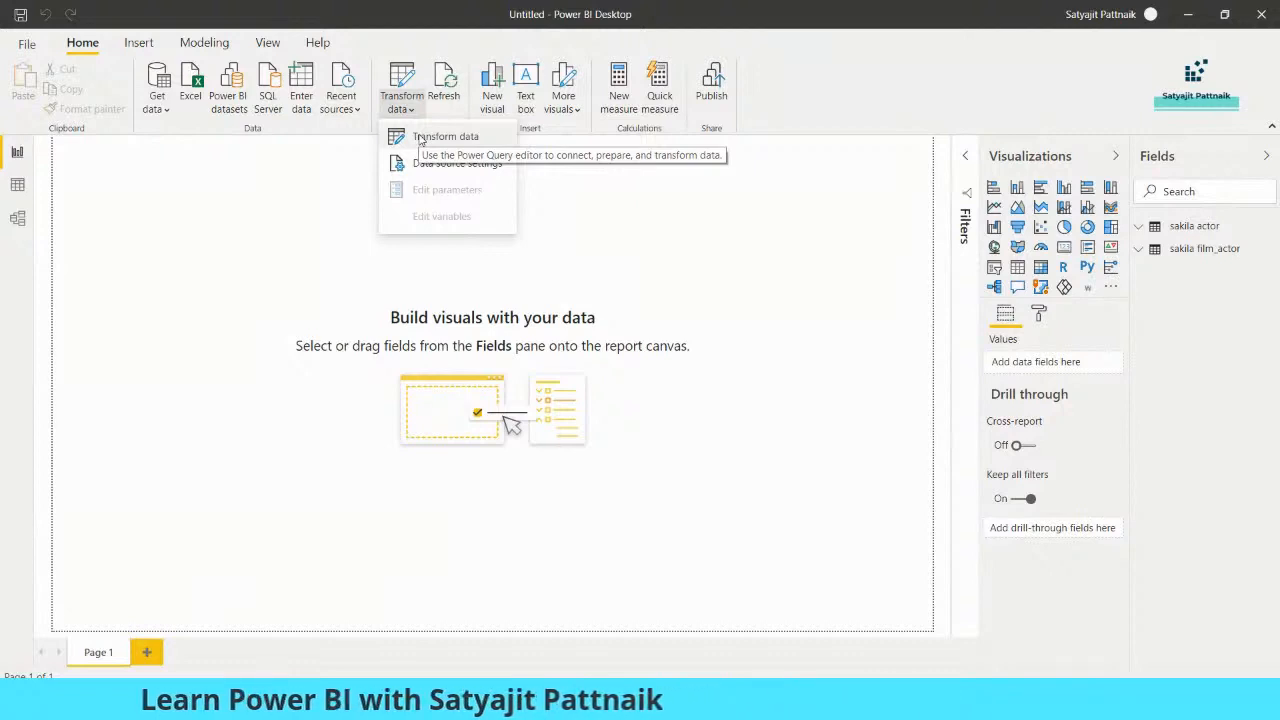
- In Power Query Editor, merge sakila actor with sakila film_actor matching actor_id in both
left_click(420, 138)
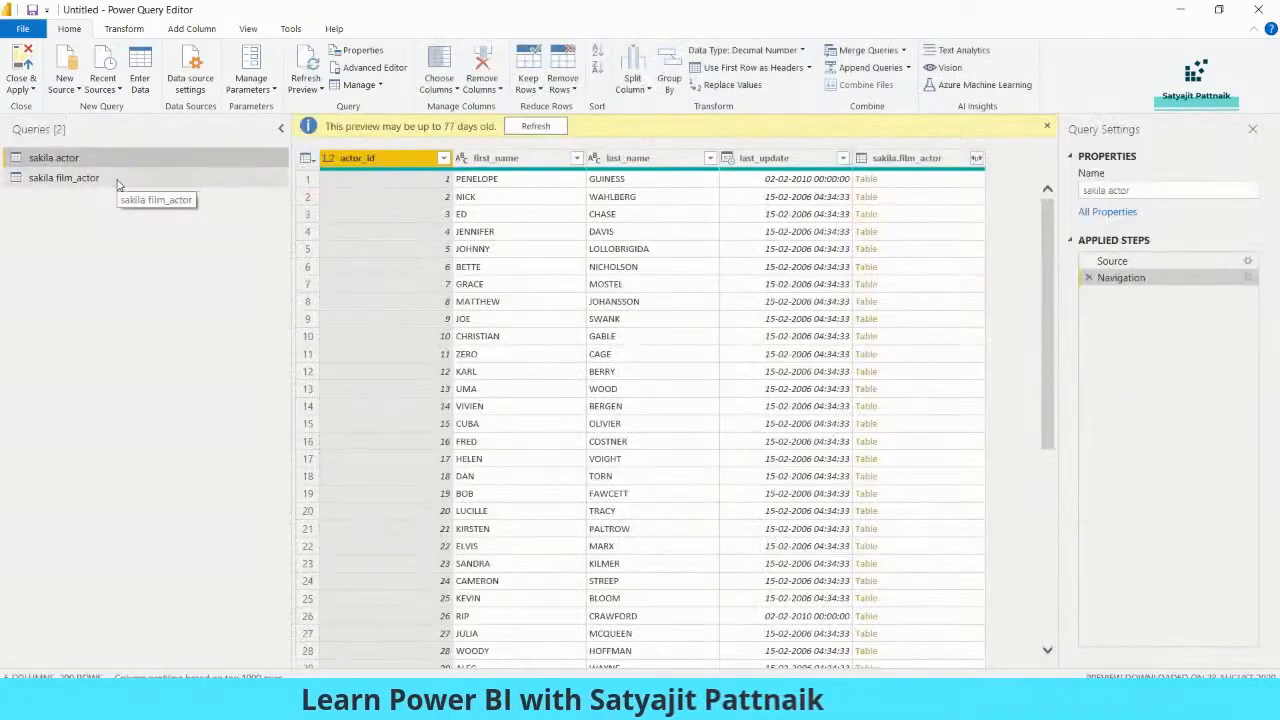
left_click(64, 178)
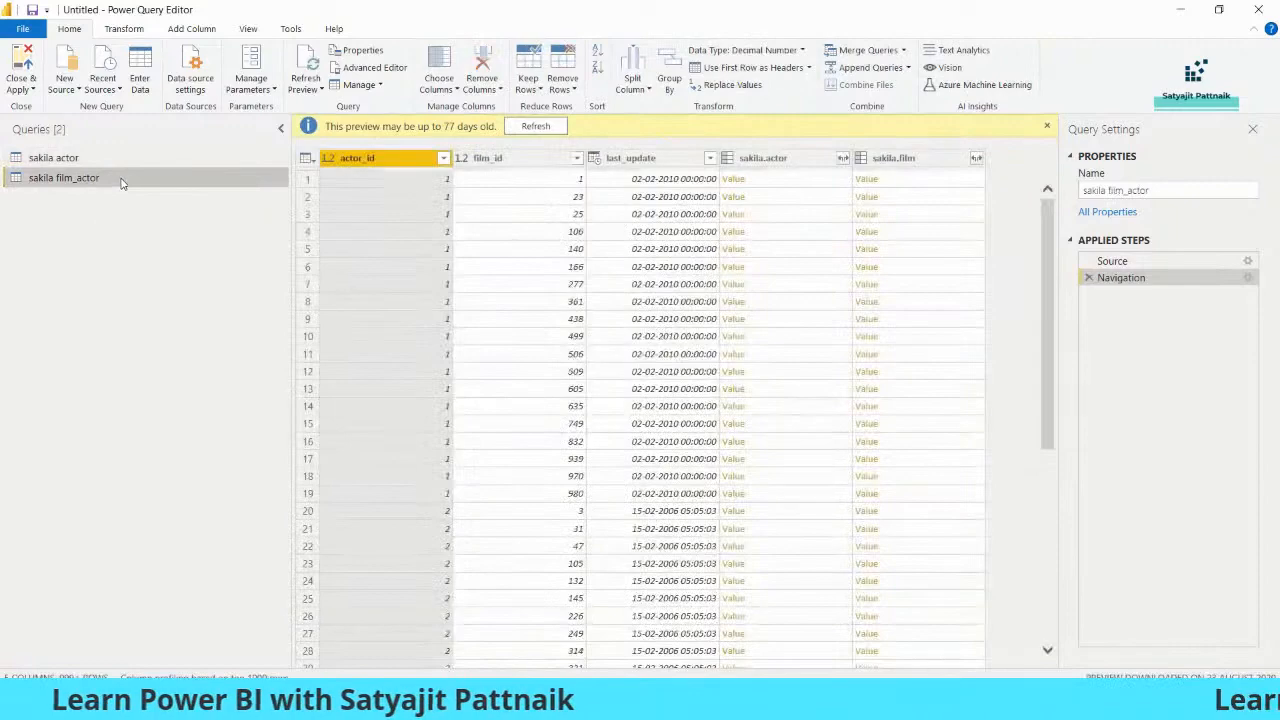
left_click(182, 158)
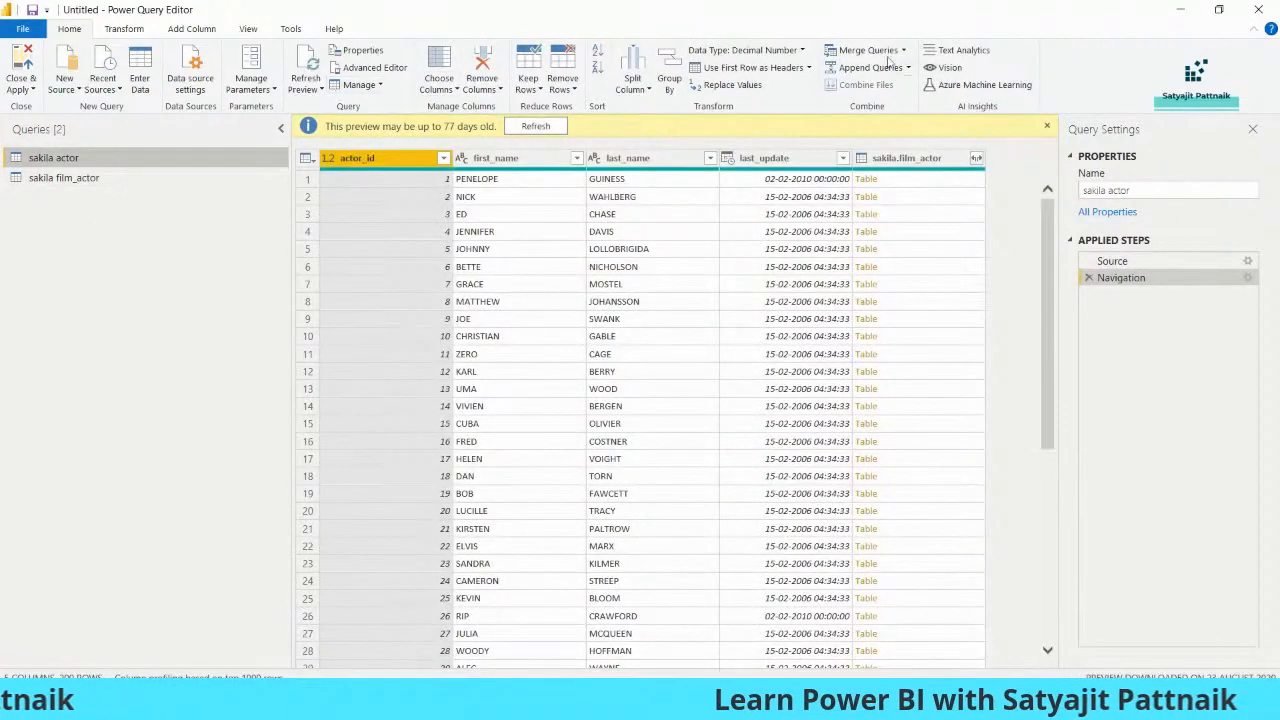
left_click(905, 87)
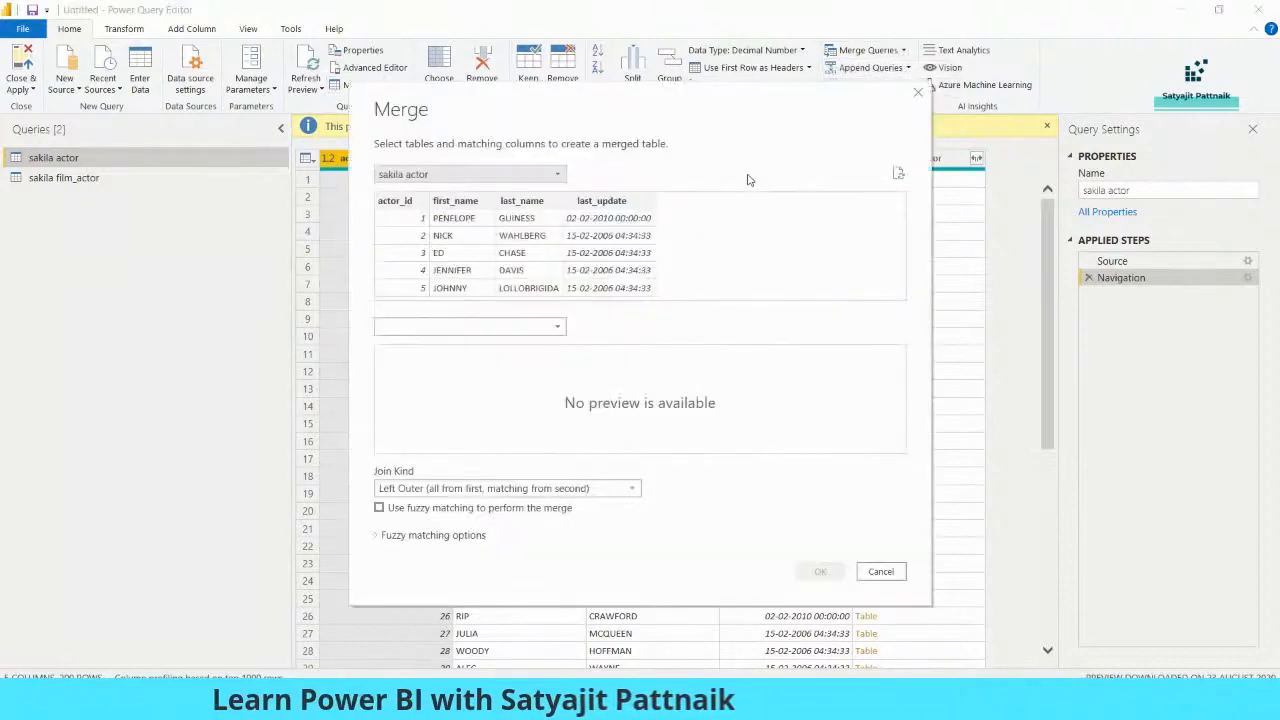
left_click(481, 327)
left_click(434, 361)
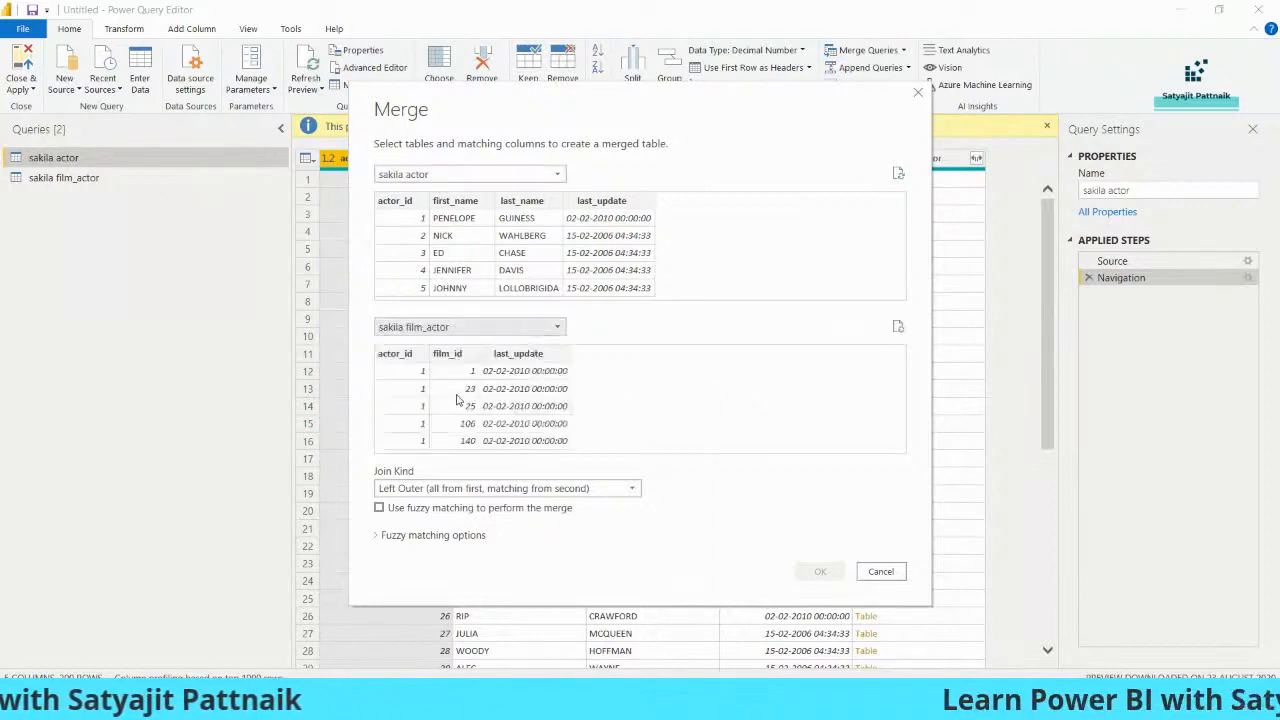
left_click(406, 203)
left_click(404, 368)
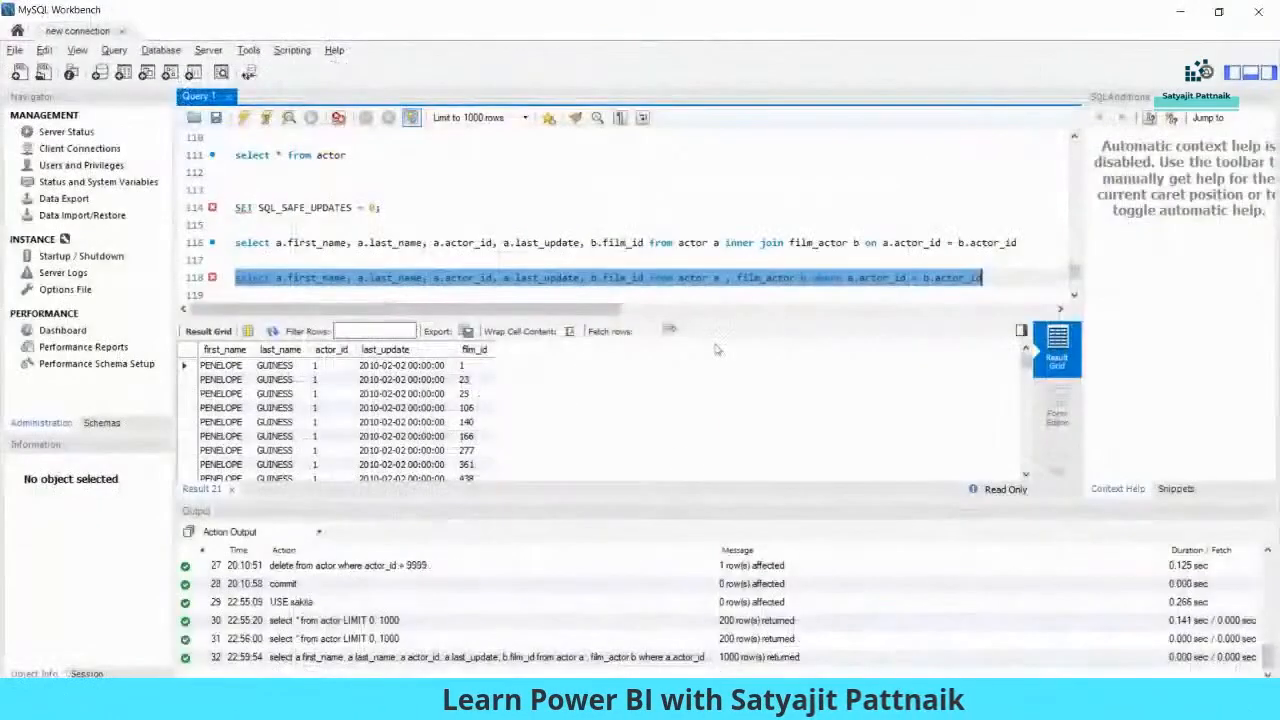
left_click(801, 277)
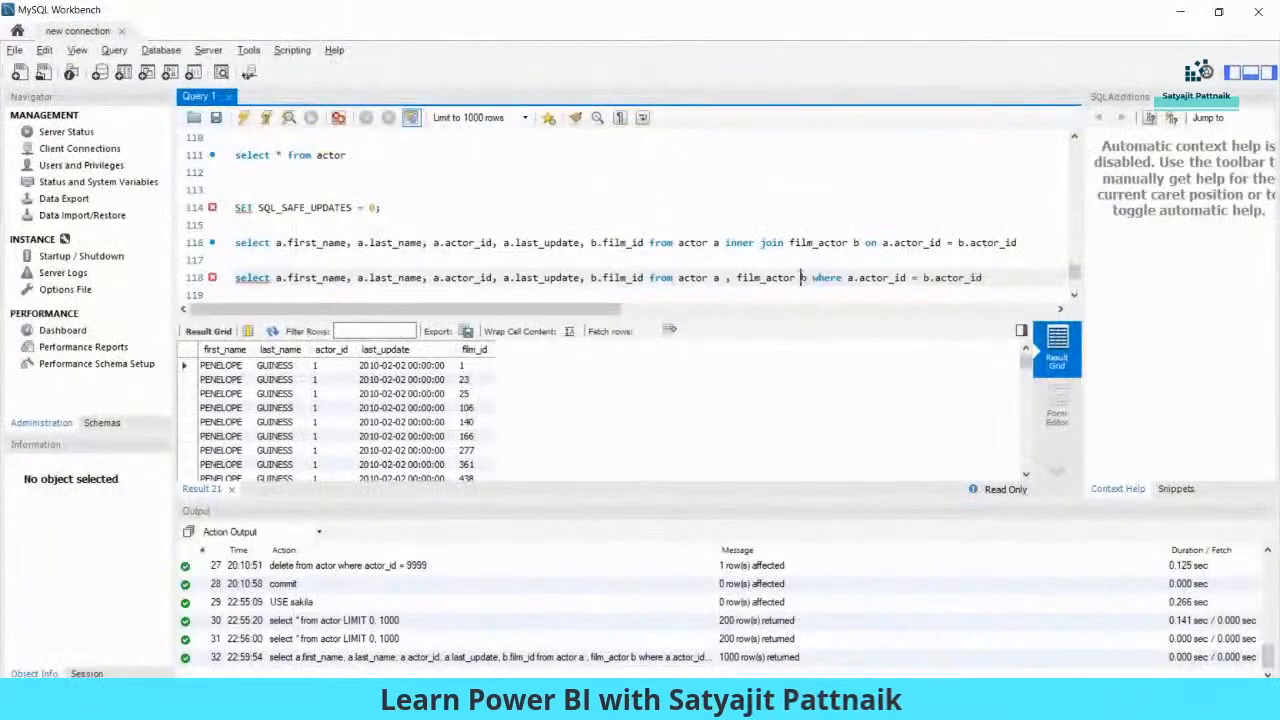
left_click_drag(846, 277, 923, 277)
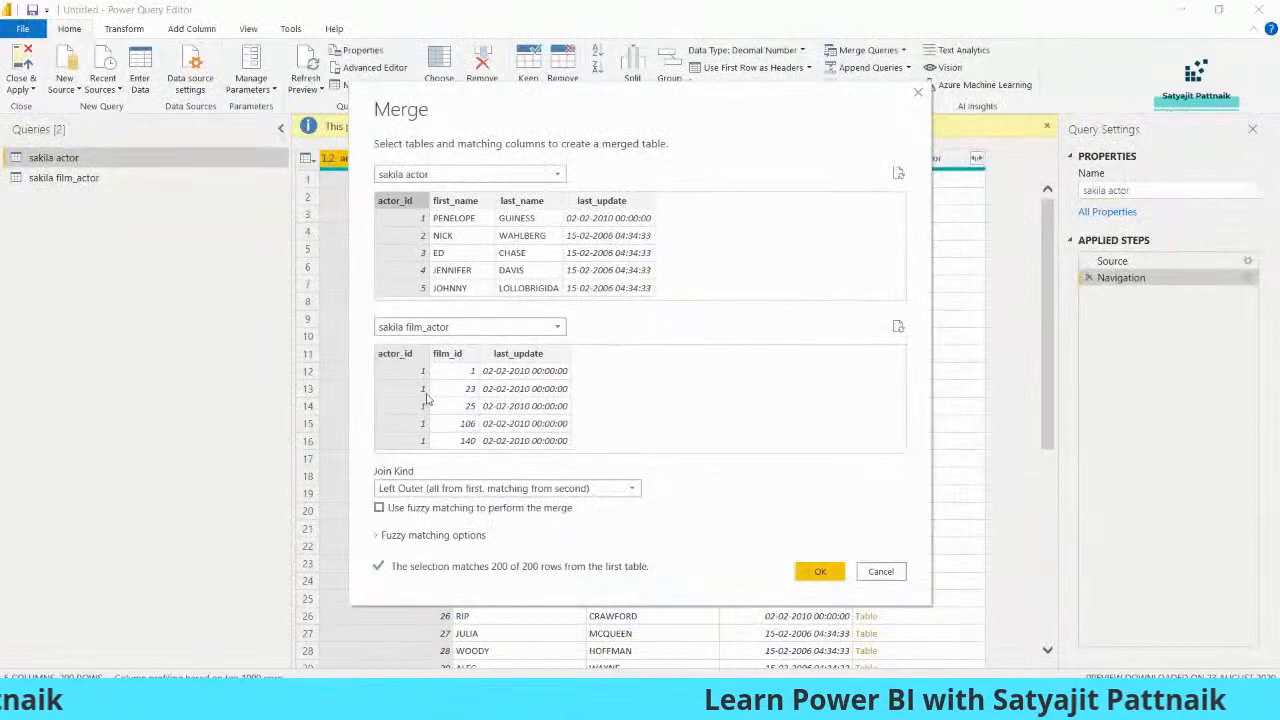
- Make the merge an Inner join of matching rows and create it as a new query
left_click(600, 488)
left_click(480, 557)
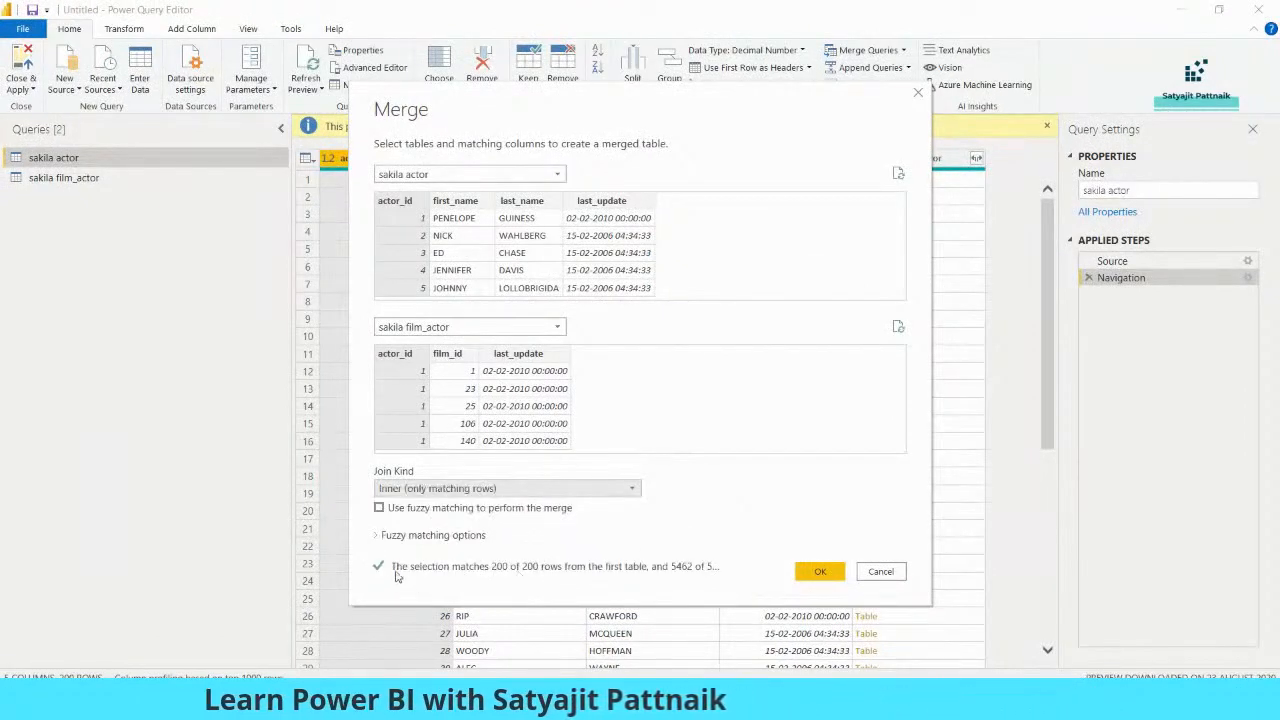
left_click(819, 572)
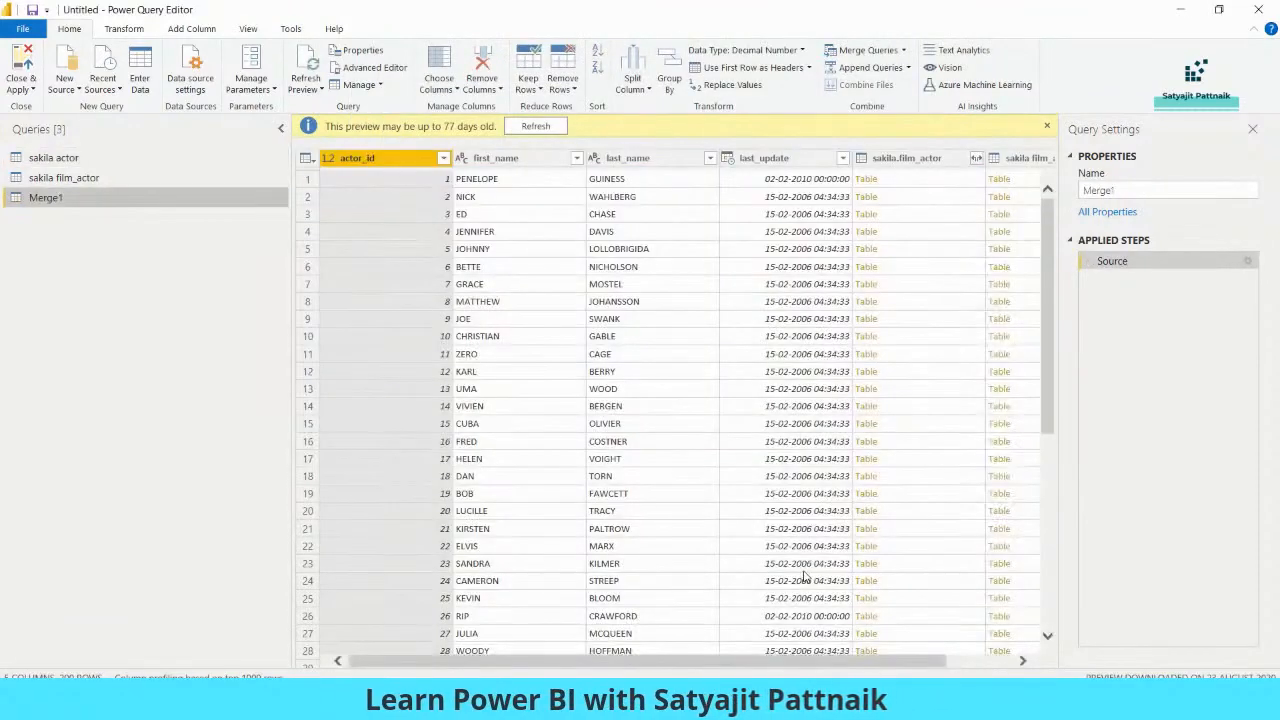
- Rename the Merge1 query to 'Merged Table'
right_click(57, 199)
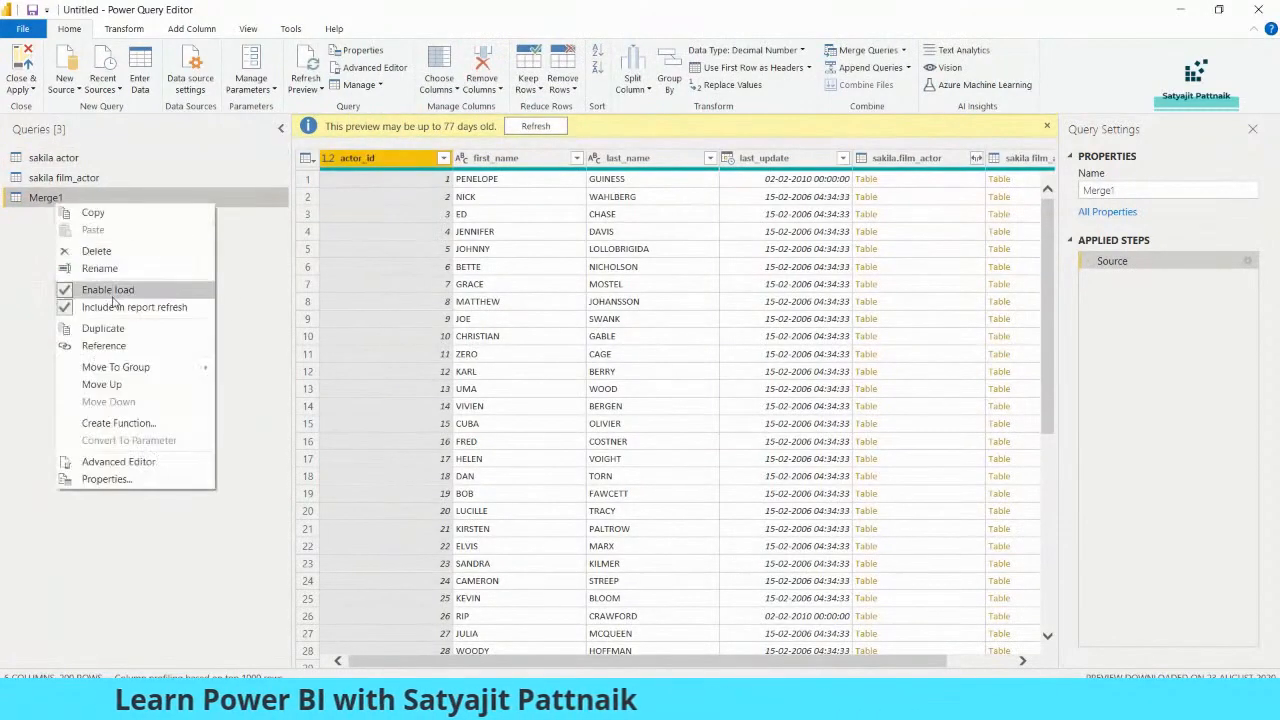
left_click(115, 270)
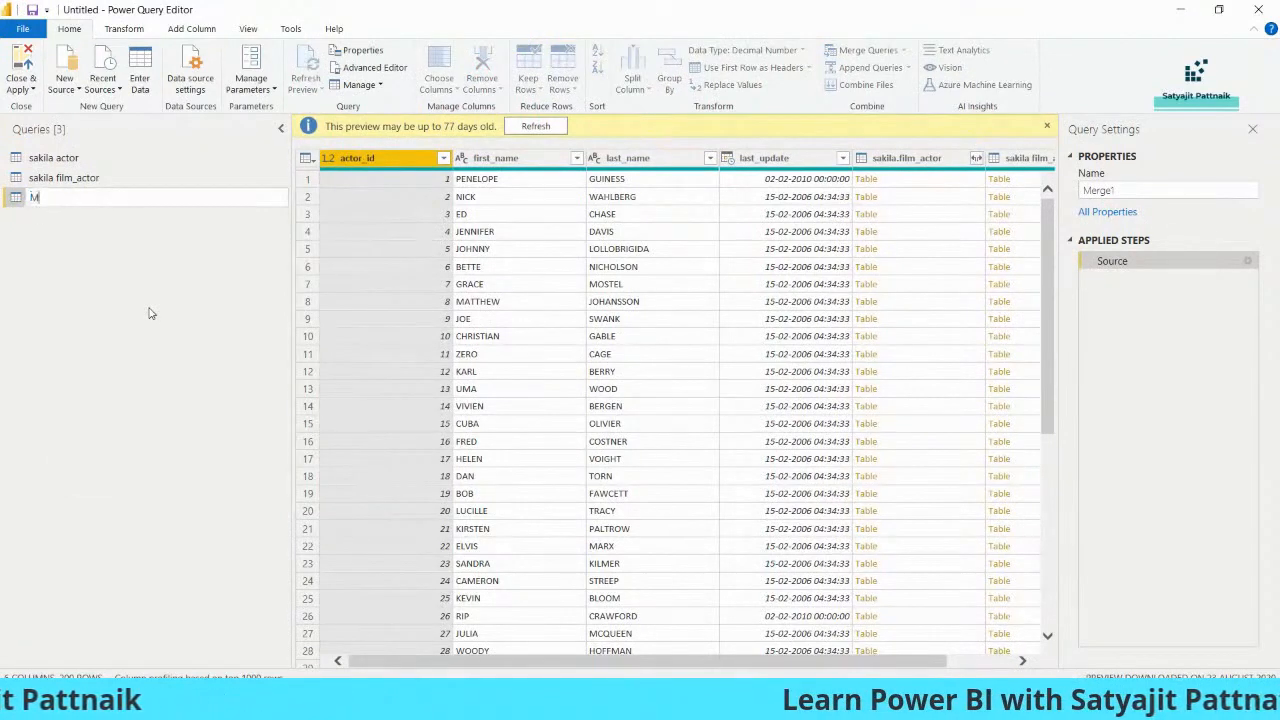
type("Merged Table")
key("Return")
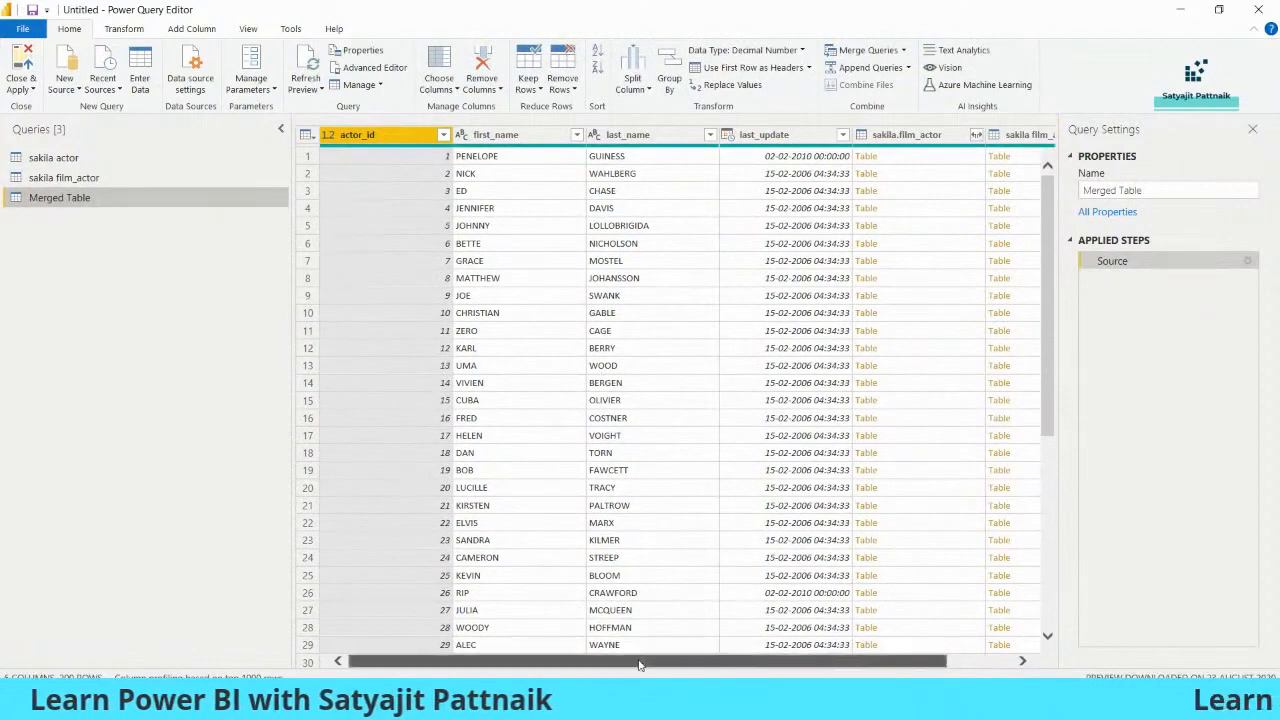
left_click_drag(640, 665, 740, 662)
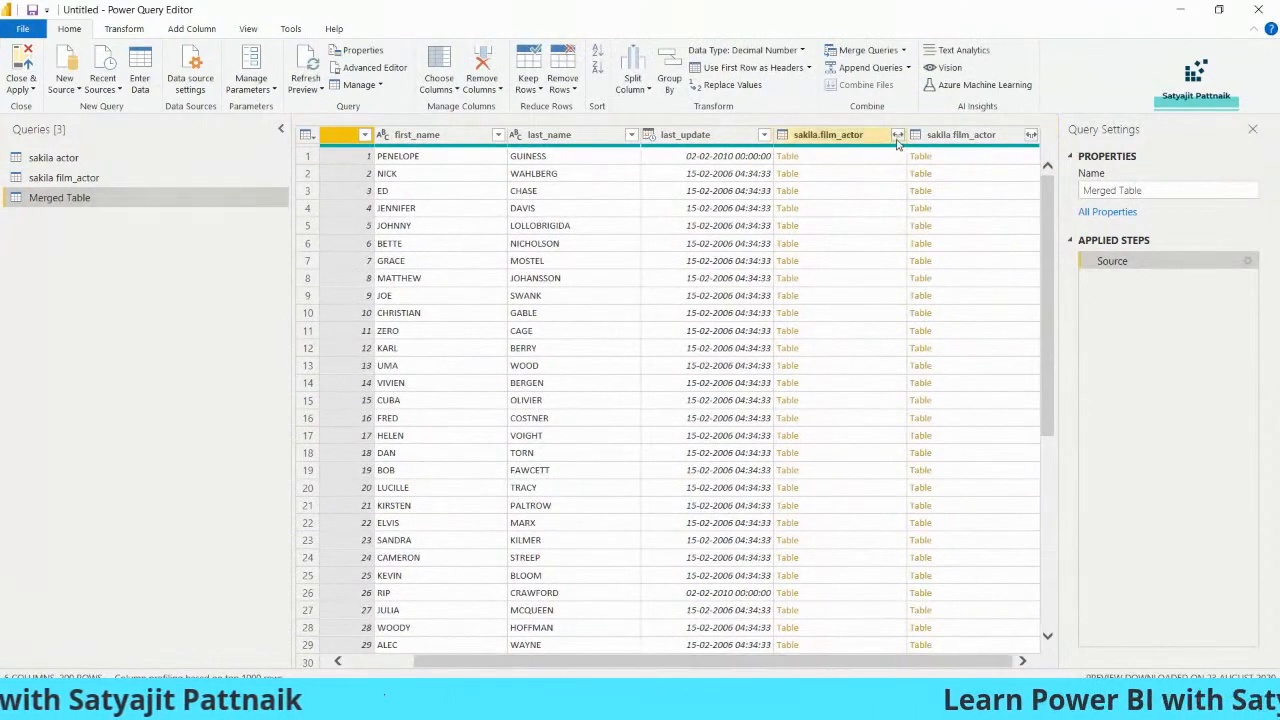
- Expand the sakila film_actor column to film_id and Close & Apply the query changes
left_click(1030, 135)
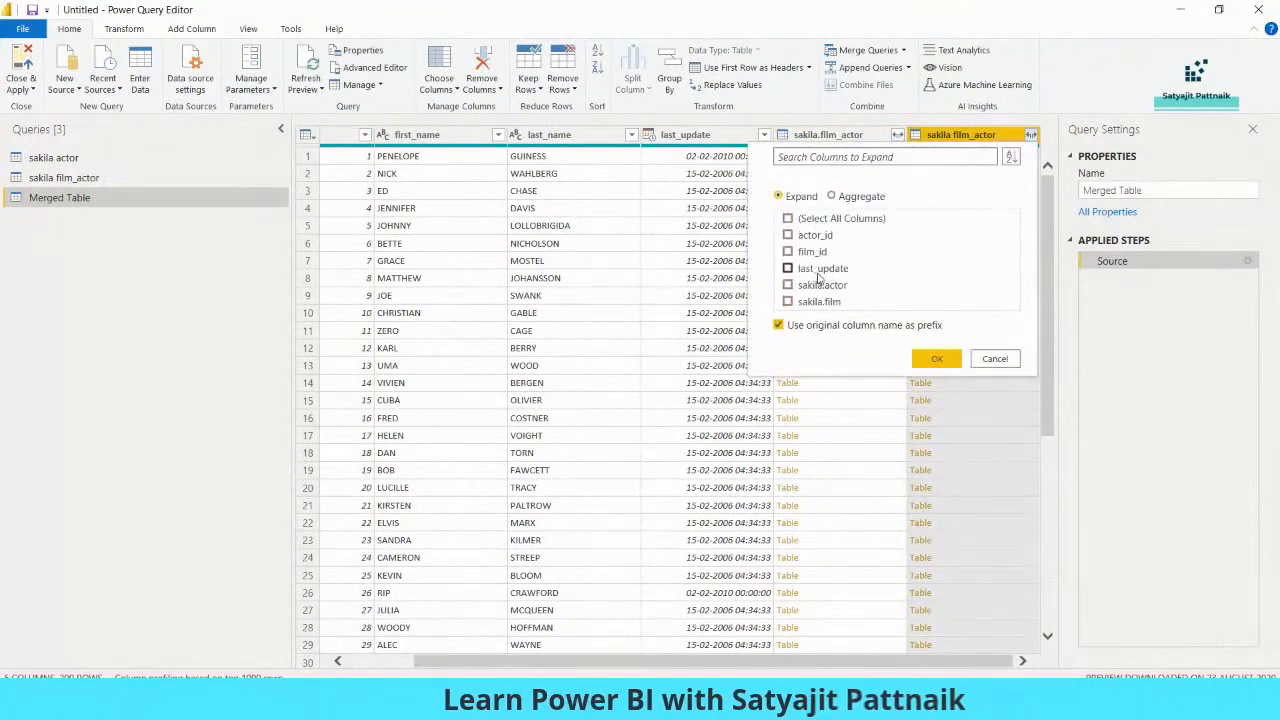
left_click(938, 357)
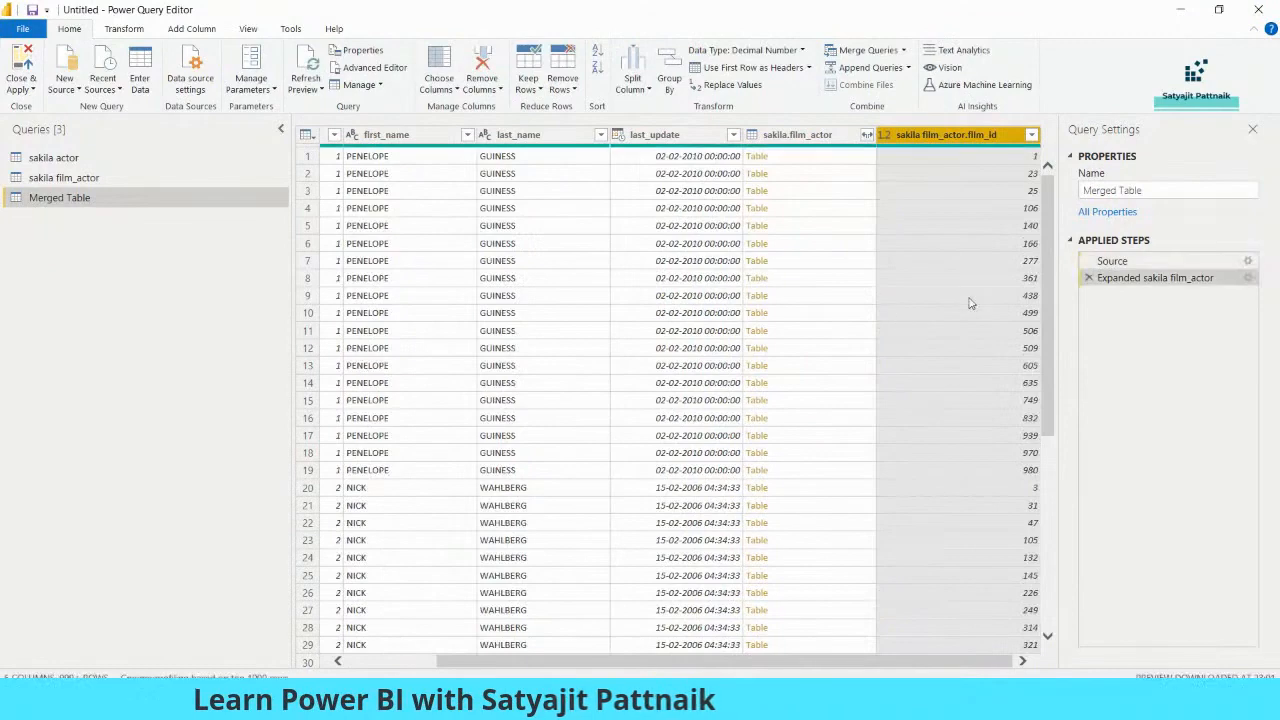
left_click(20, 89)
left_click(43, 109)
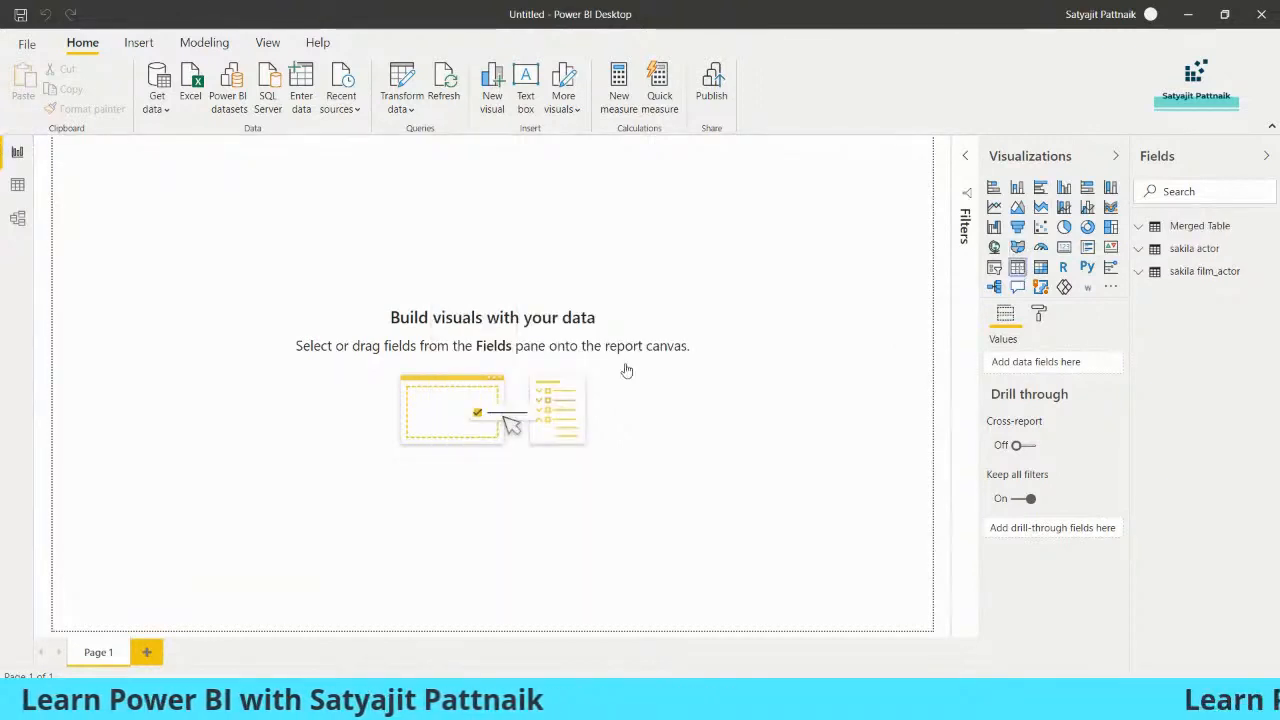
- Add a Table visual to the report page and position and enlarge it
left_click(314, 346)
left_click_drag(186, 266, 569, 489)
left_click_drag(462, 435, 437, 427)
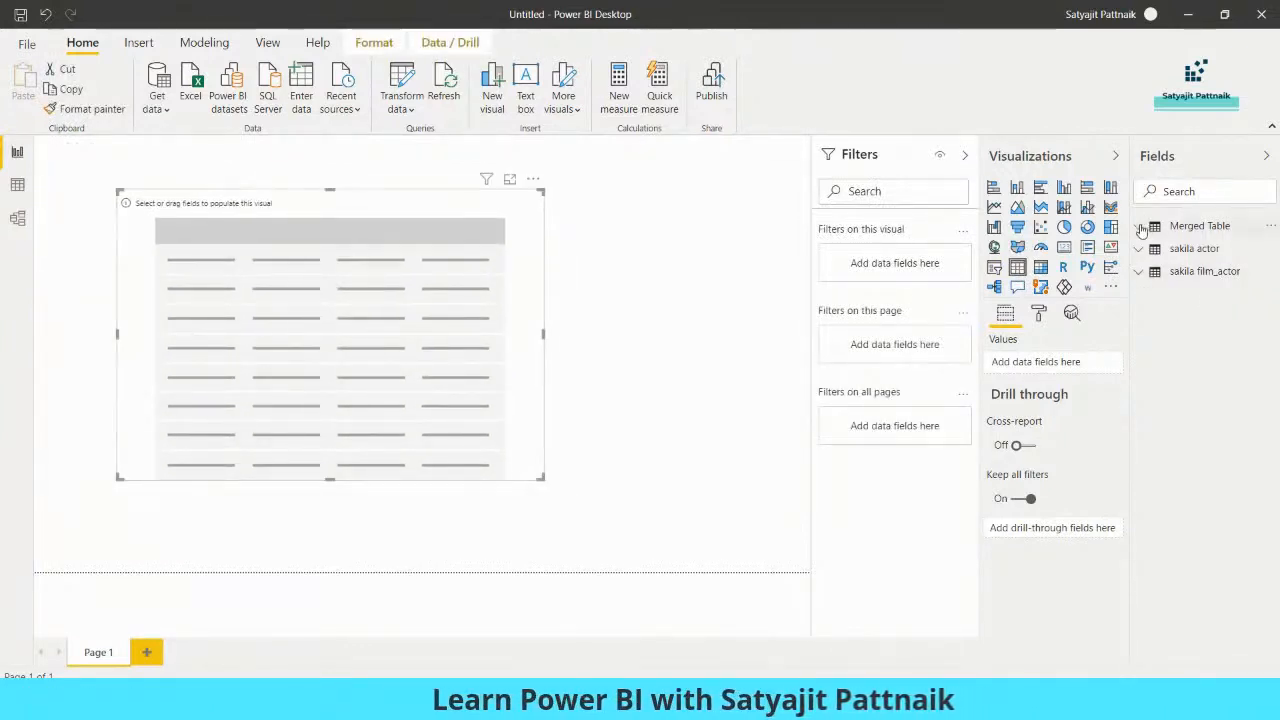
- Fill the table with Merged Table's actor_id, first_name, last_name, film_id and last_update fields
left_click(1199, 226)
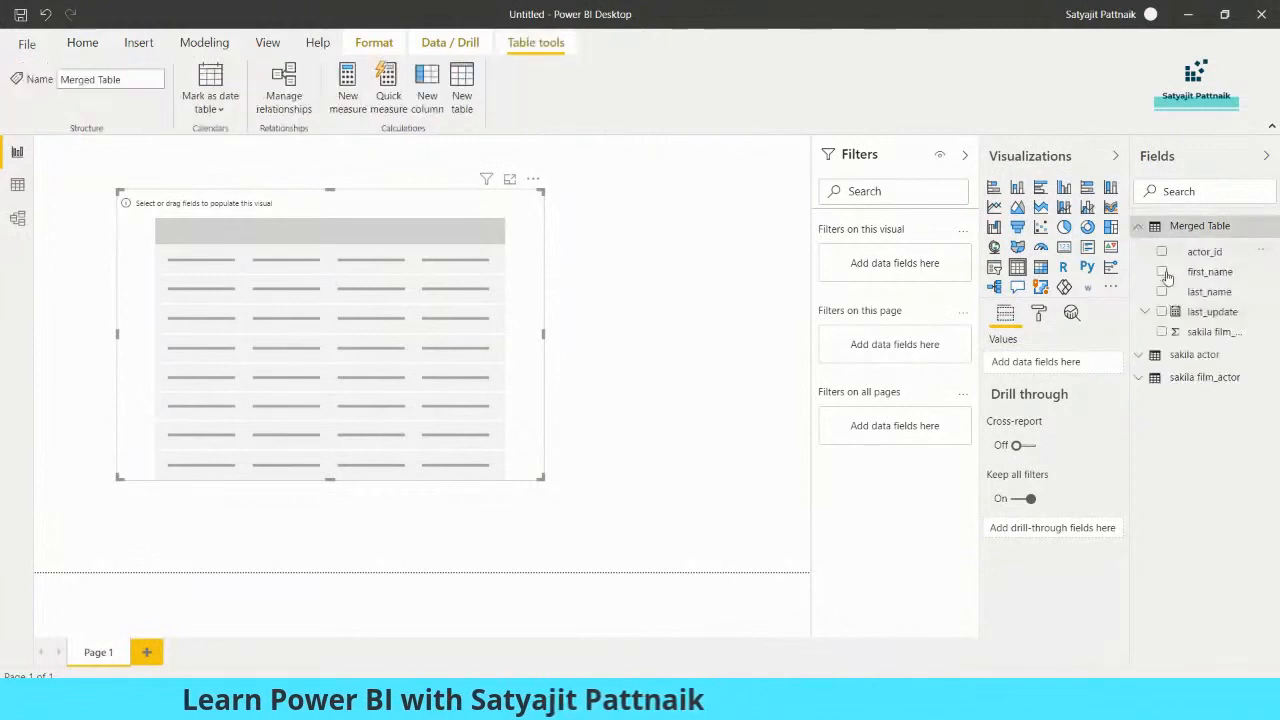
left_click(1161, 252)
left_click(1161, 272)
left_click(1161, 292)
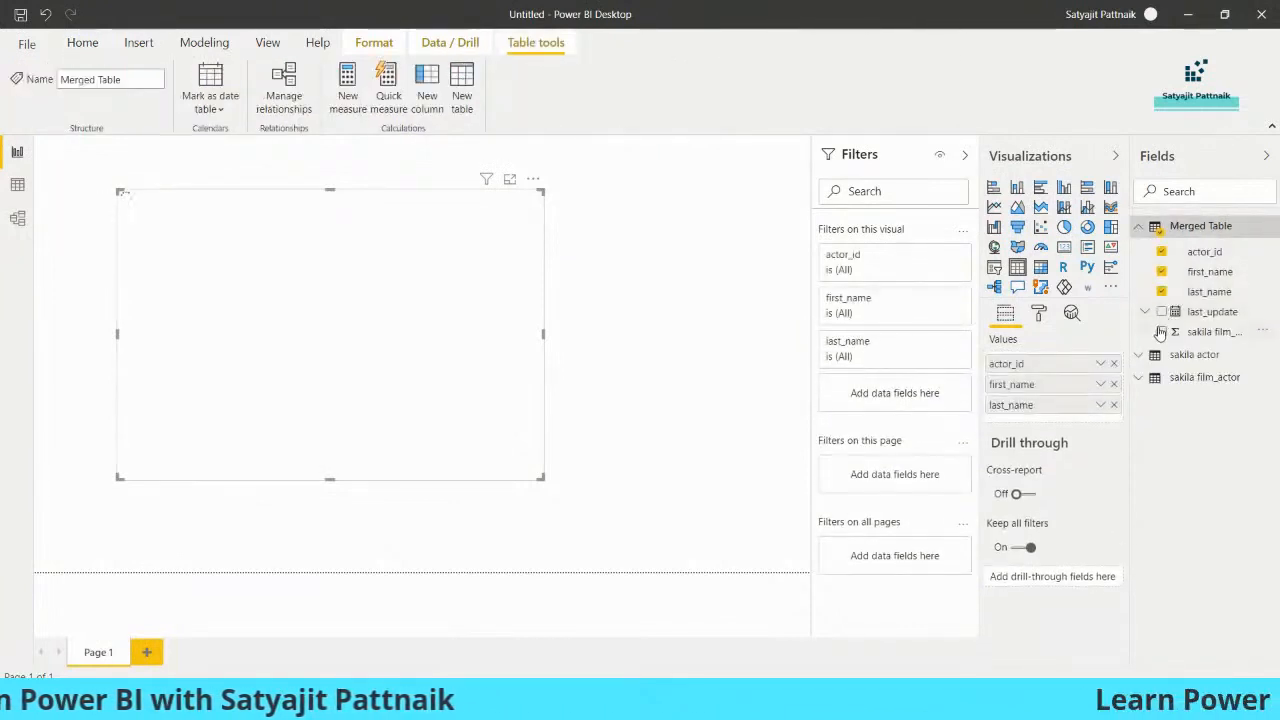
left_click(1162, 332)
left_click(1163, 314)
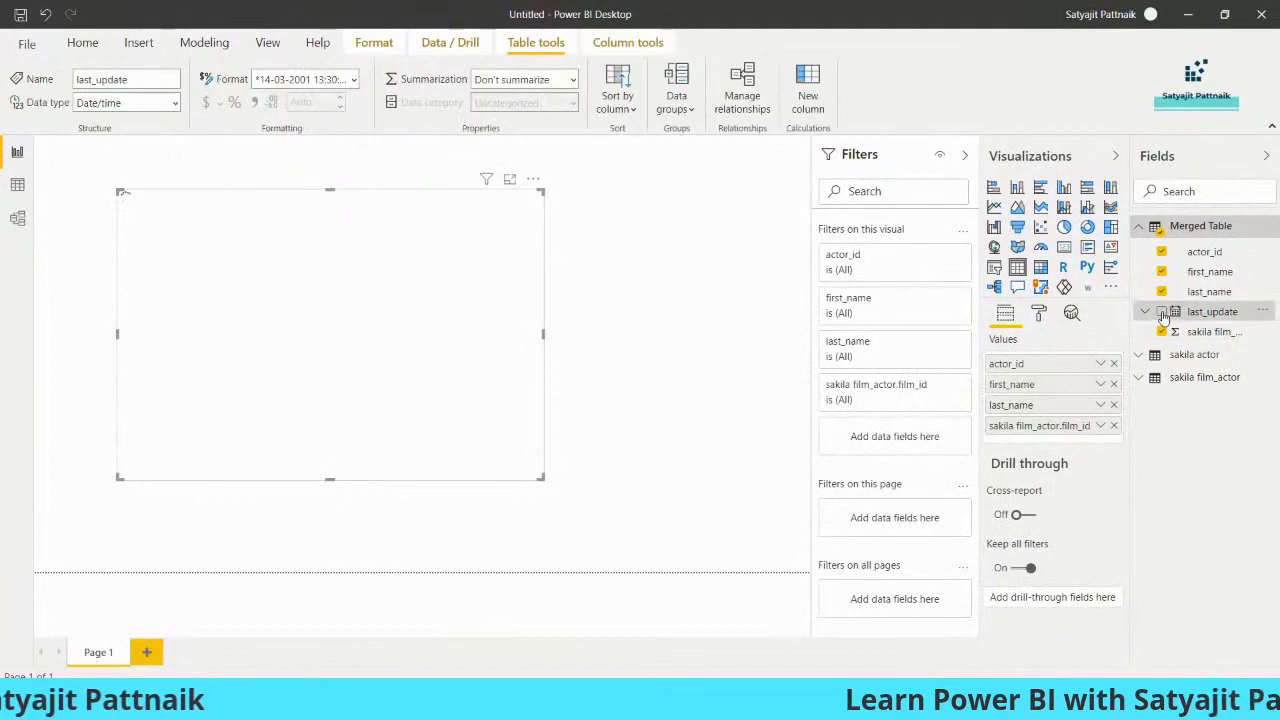
left_click(1161, 312)
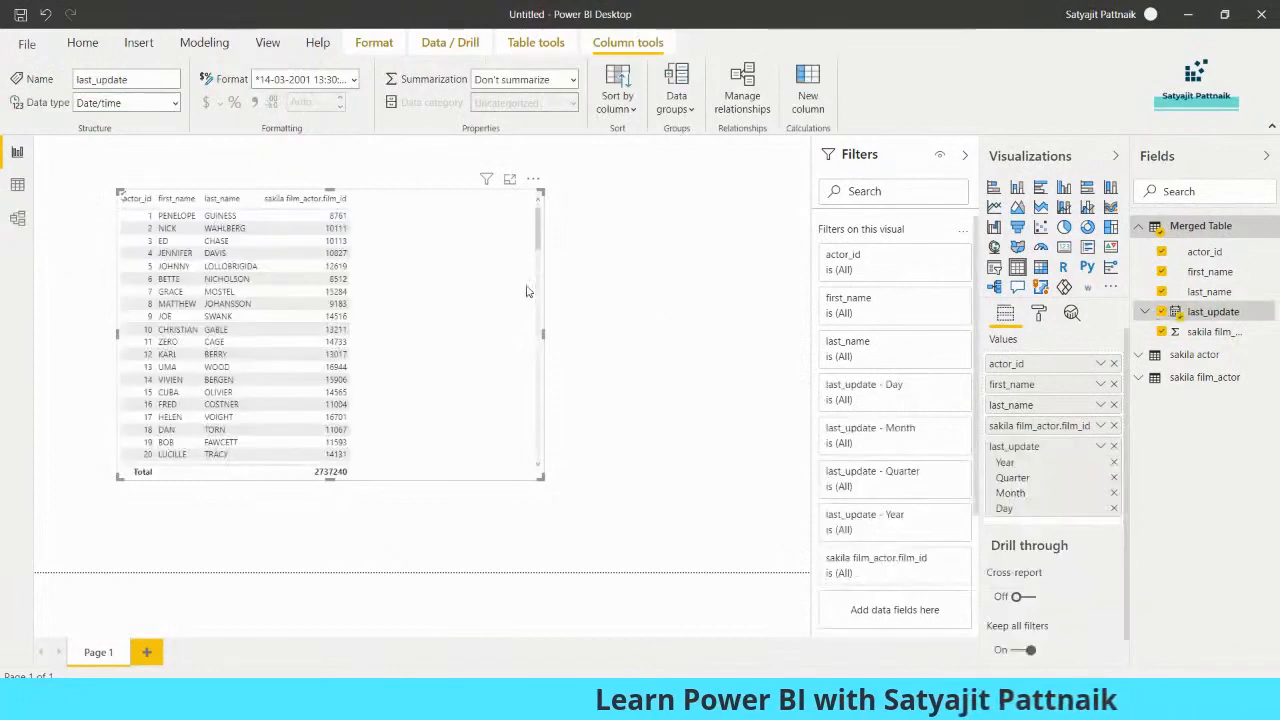
left_click_drag(537, 196, 488, 203)
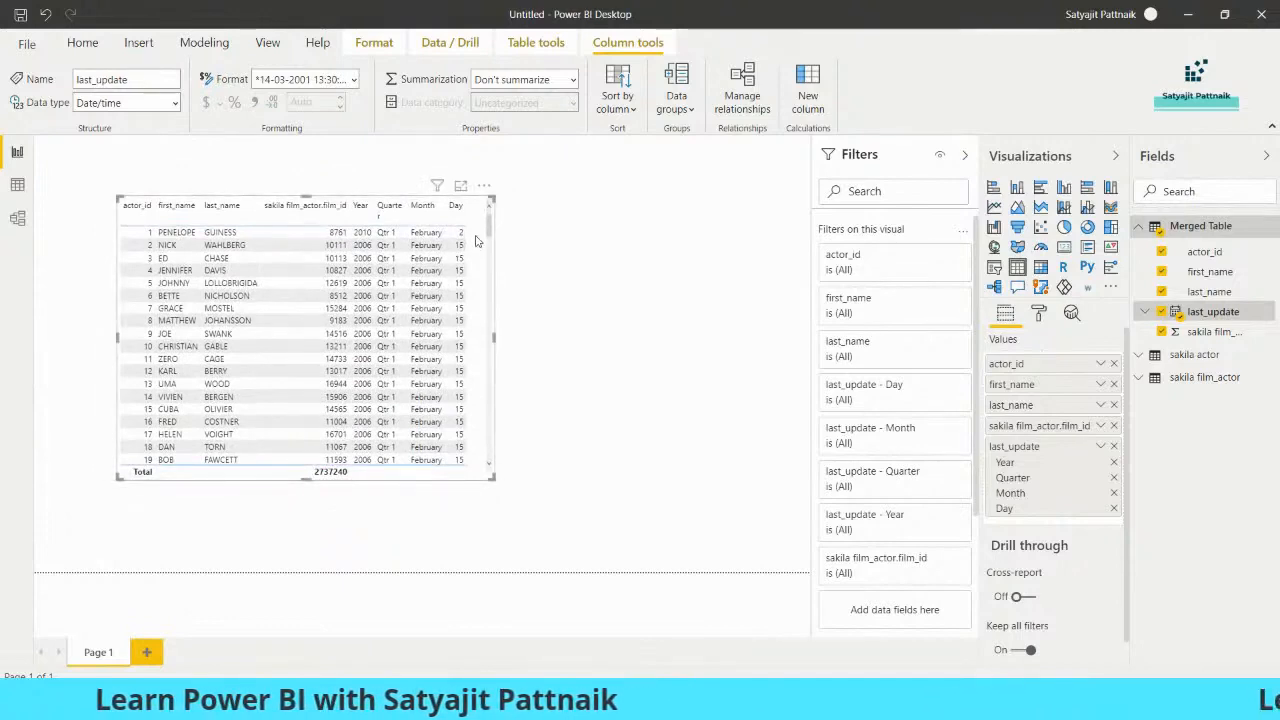
left_click(569, 297)
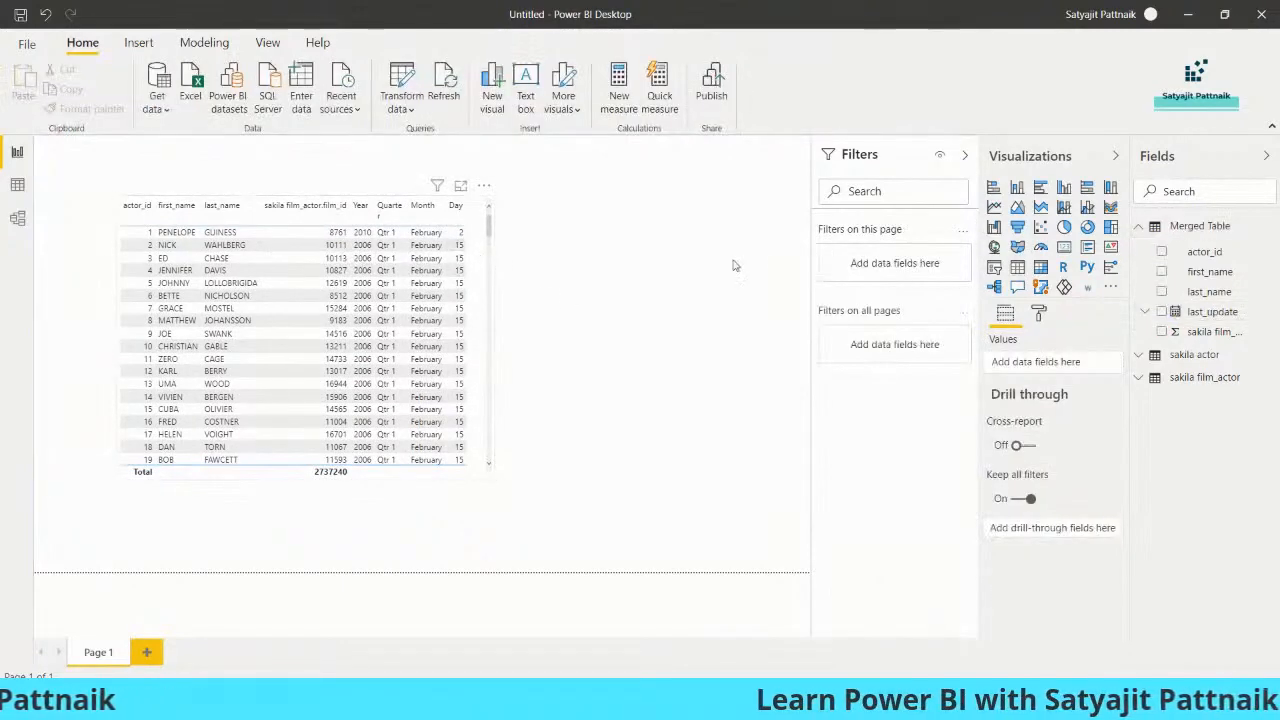
- Apply the Contrast alternating rows style to the table visual
left_click(472, 268)
left_click(1042, 315)
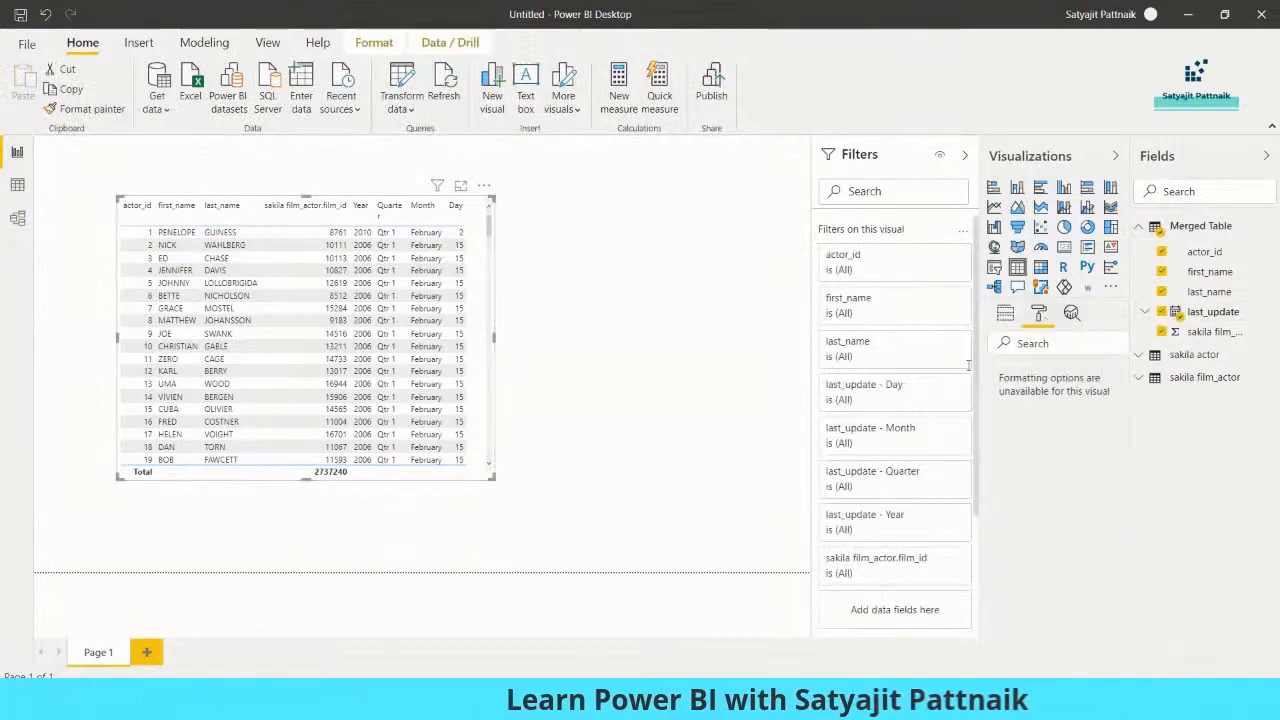
left_click(1033, 403)
left_click(1051, 455)
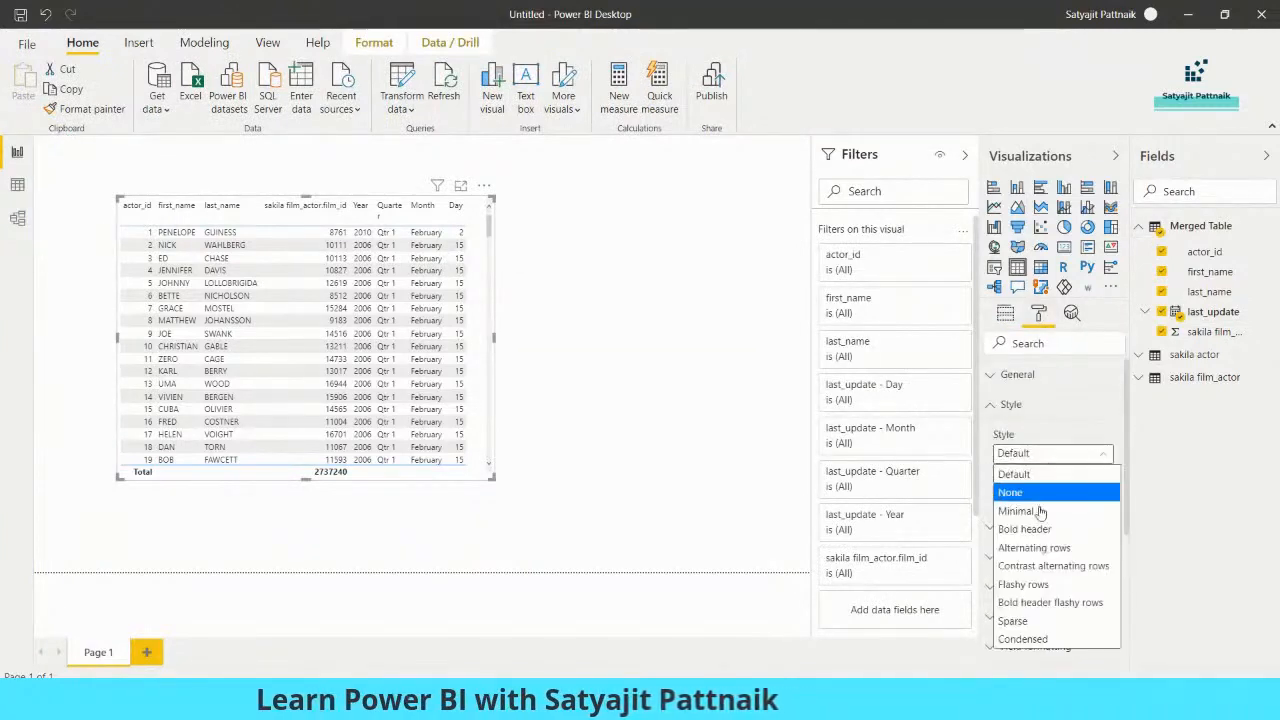
left_click(1040, 565)
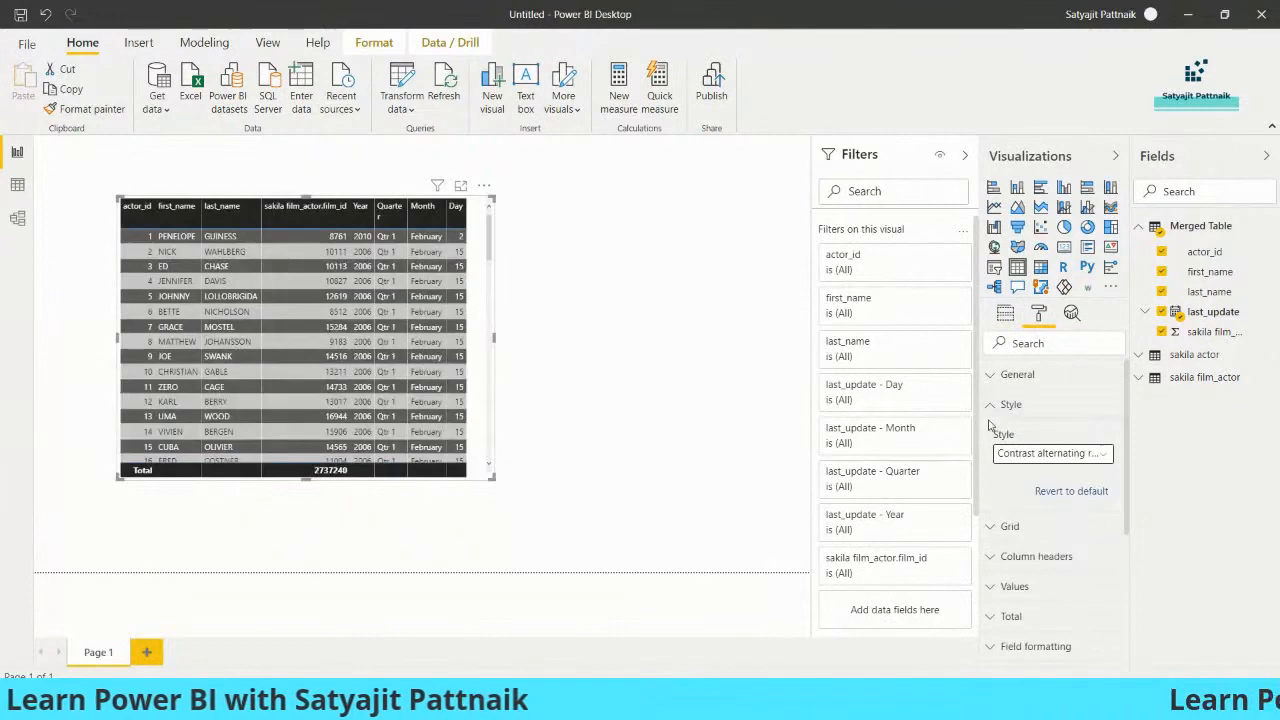
left_click(1011, 404)
- Widen the Fields pane and the table visual so all columns show
scroll(1073, 463, "down", 3)
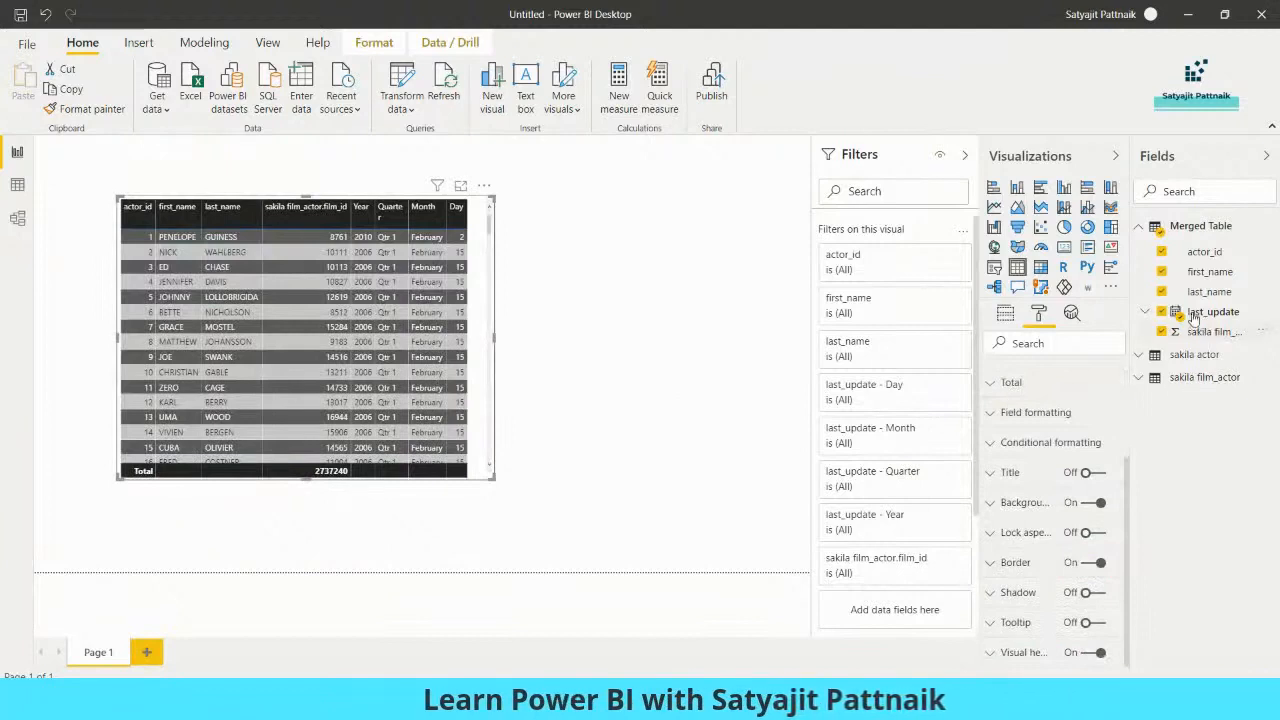
left_click_drag(1133, 311, 1105, 311)
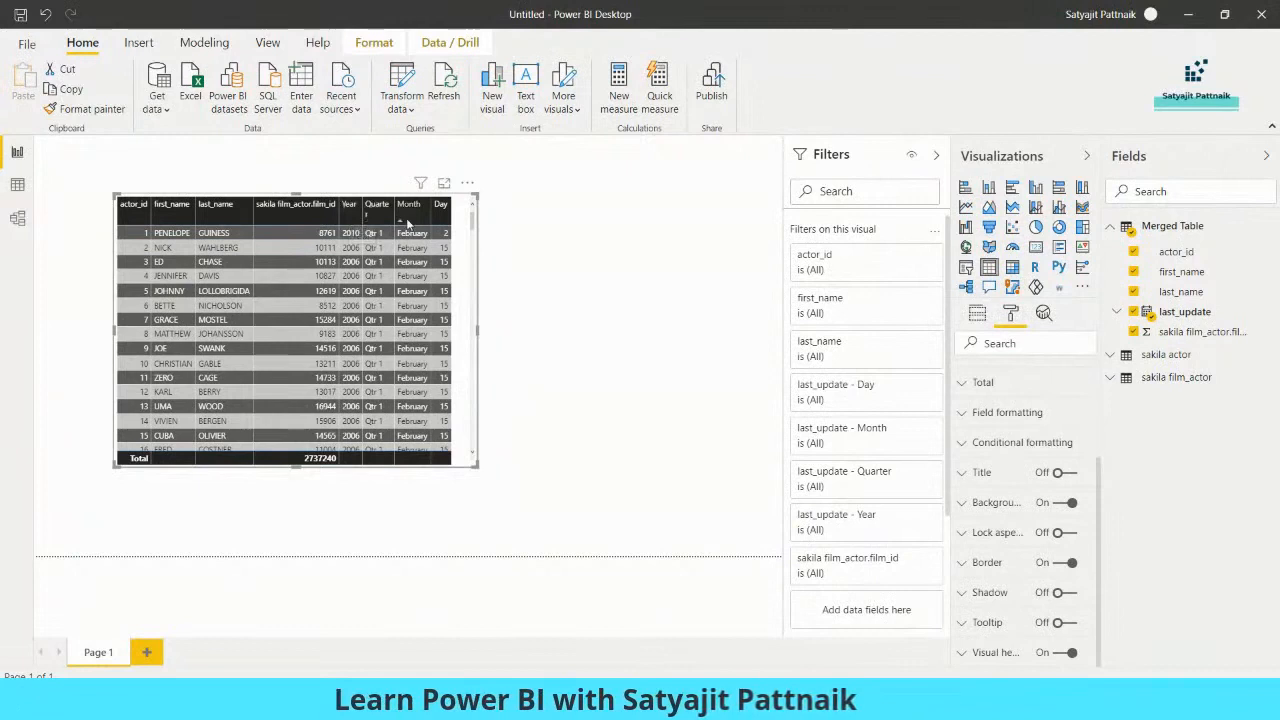
left_click_drag(476, 197, 508, 198)
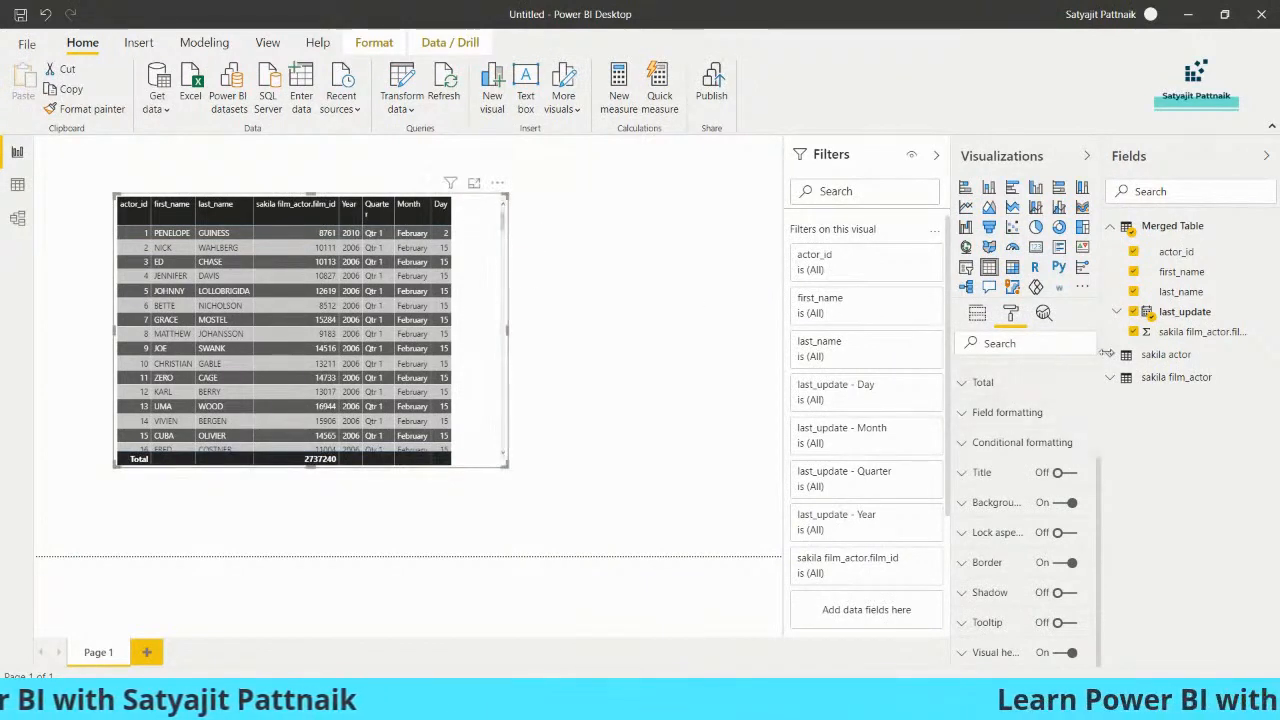
left_click(977, 313)
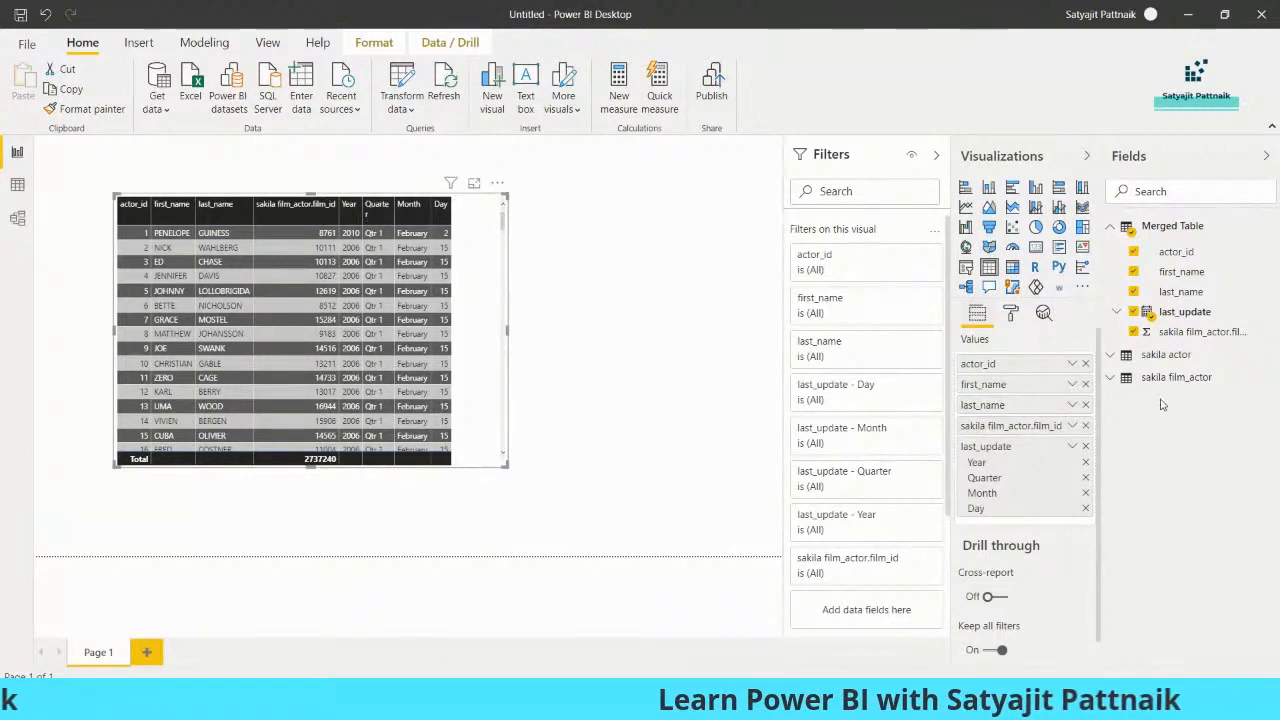
left_click(1072, 447)
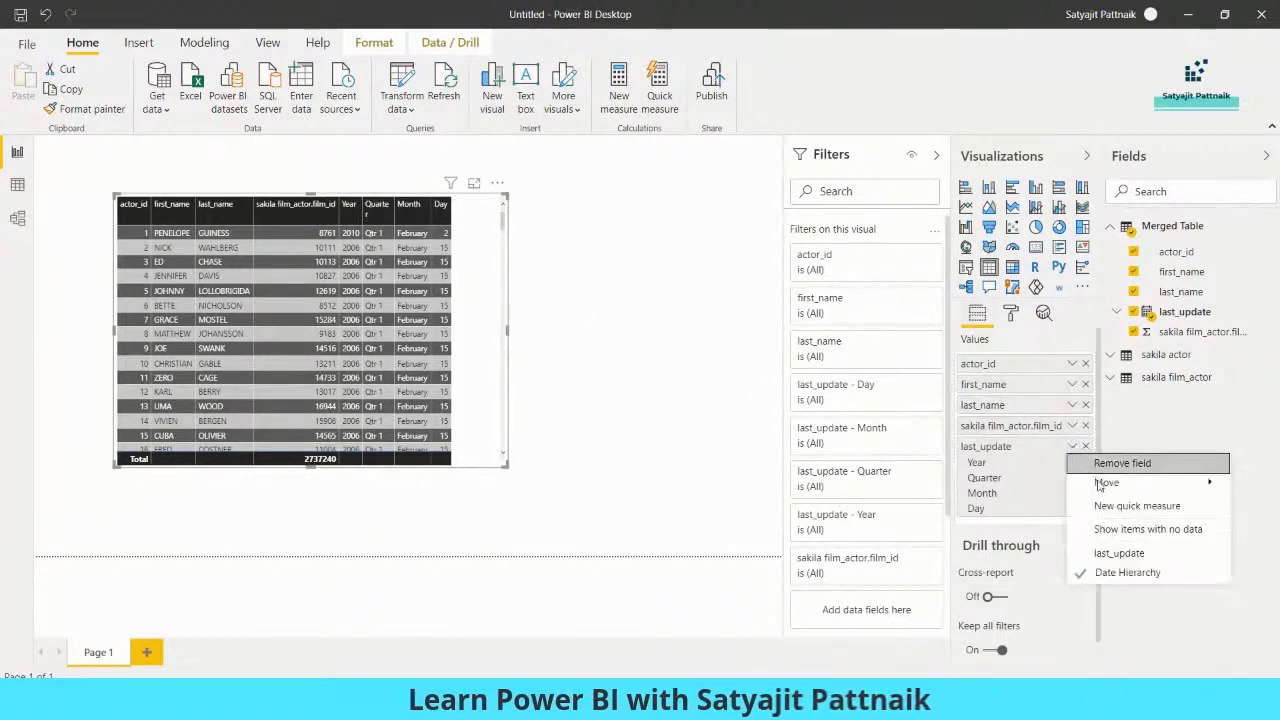
left_click(1116, 553)
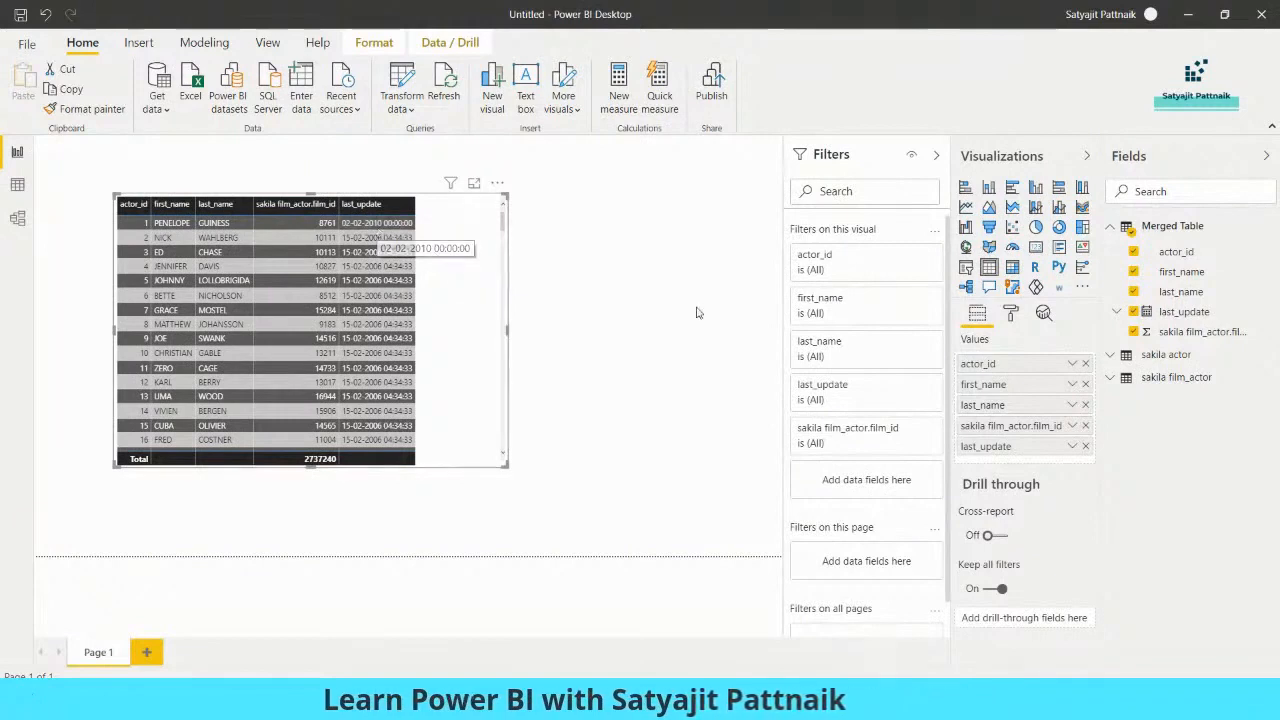
left_click(1072, 447)
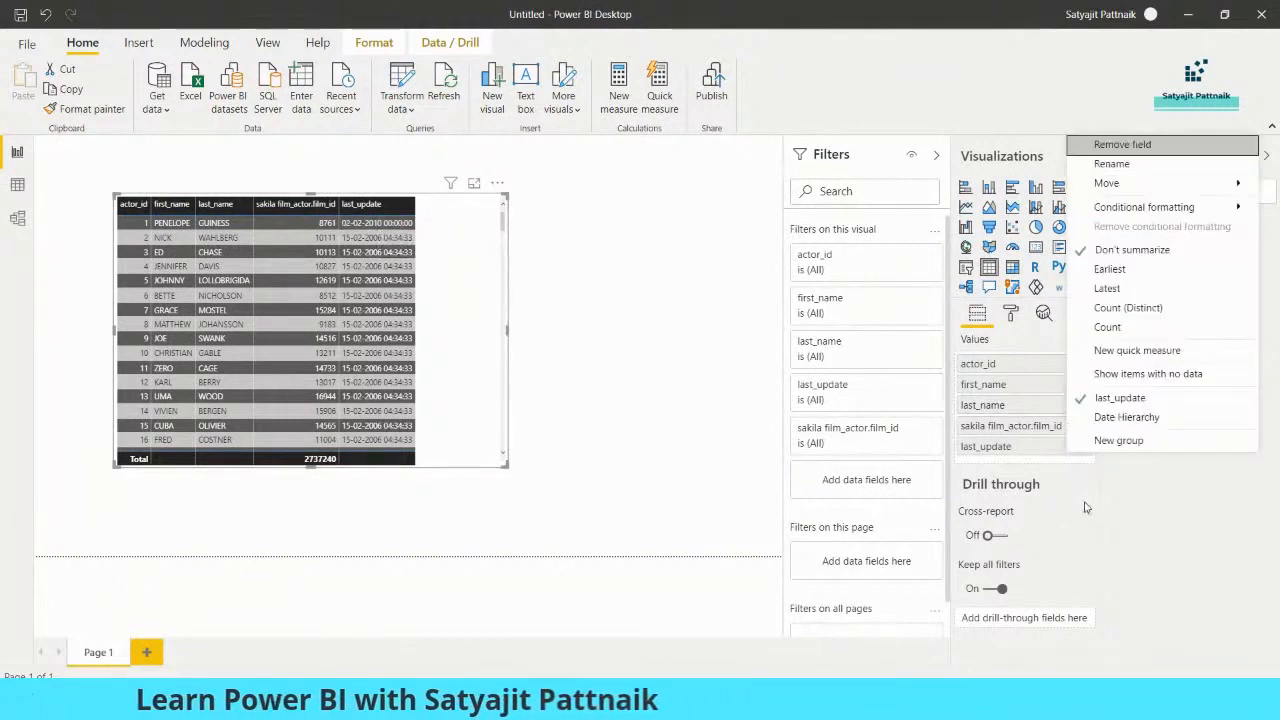
left_click(1125, 416)
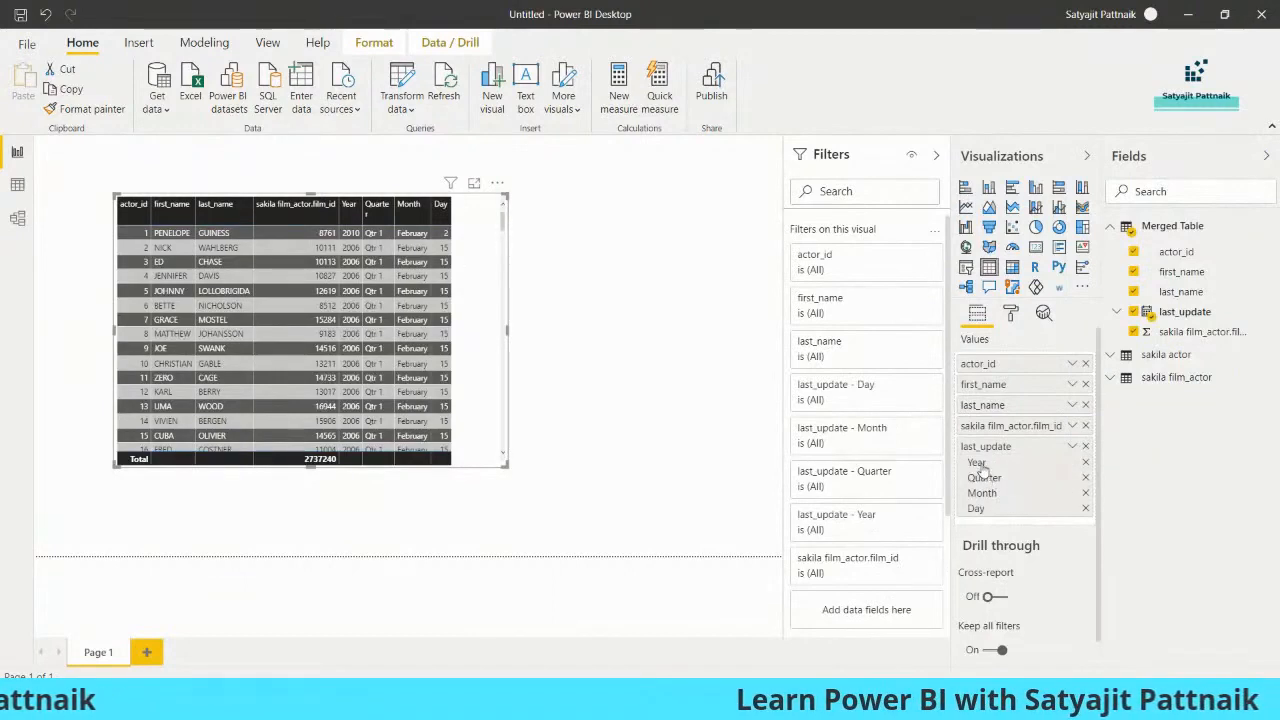
scroll(910, 432, "down", 3)
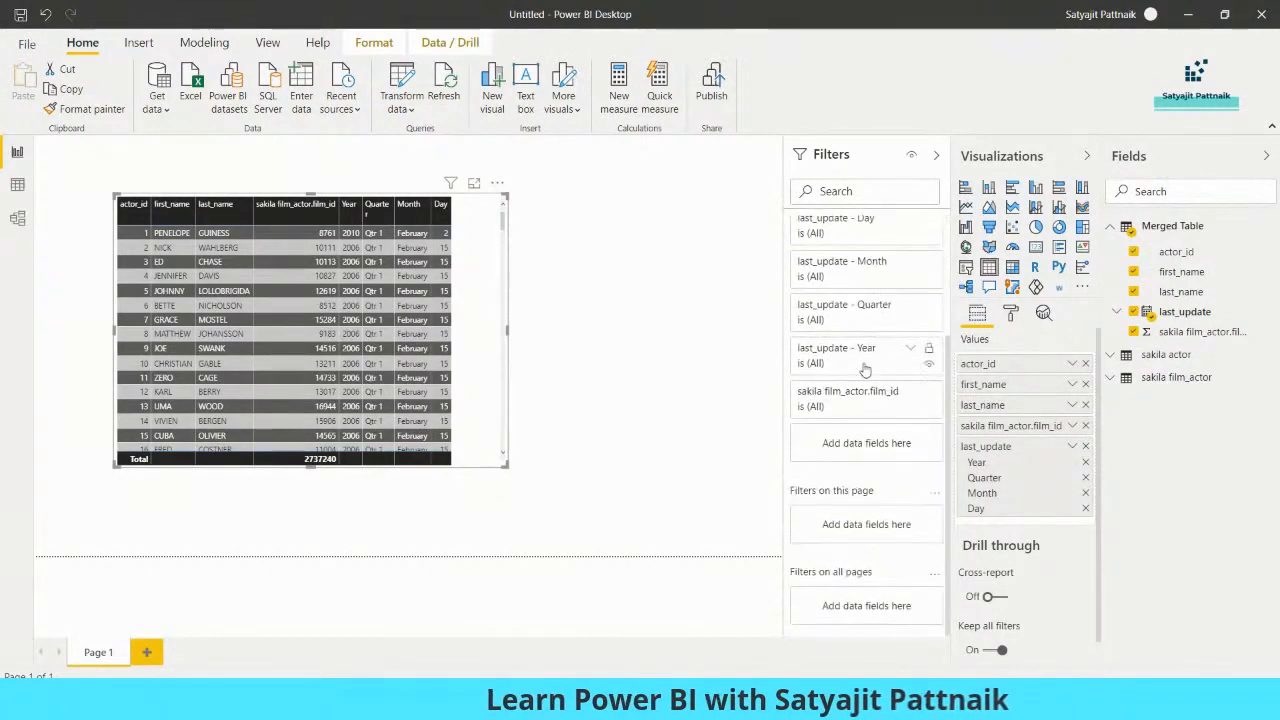
- Filter the visual with basic filtering to years 2010 and 2006 and to quarter Qtr 1
left_click(910, 350)
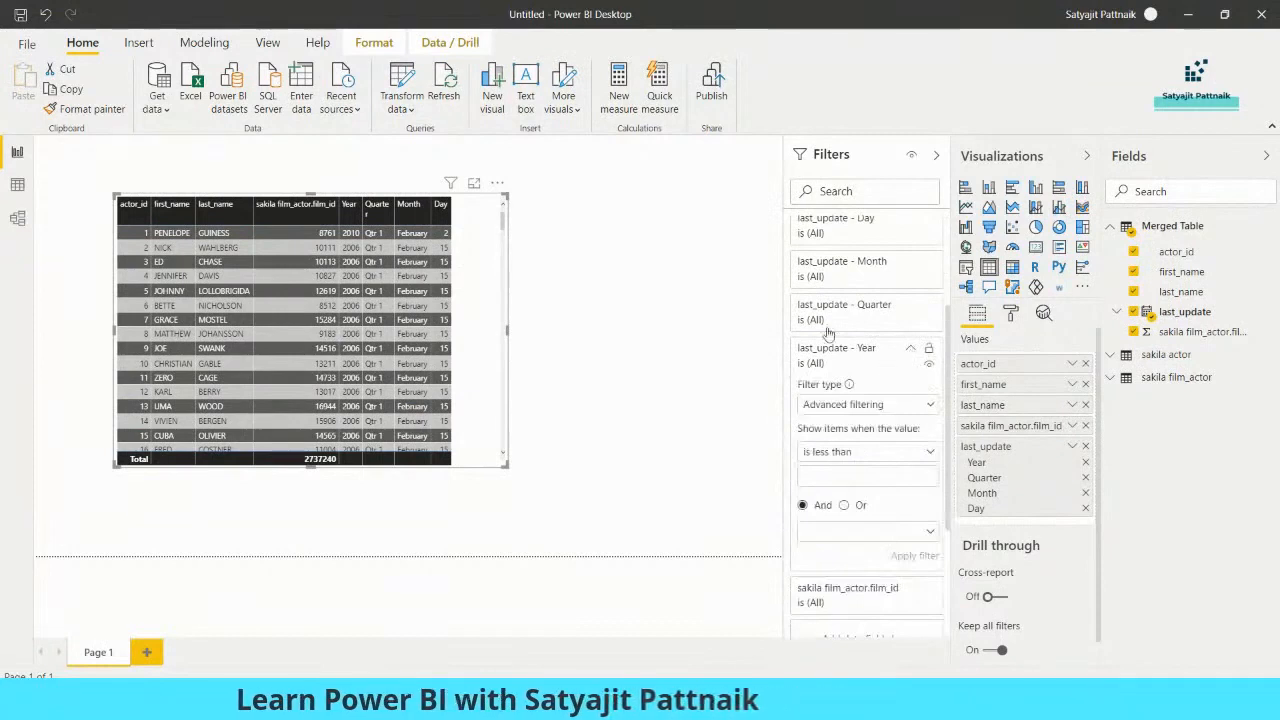
left_click(864, 406)
left_click(845, 447)
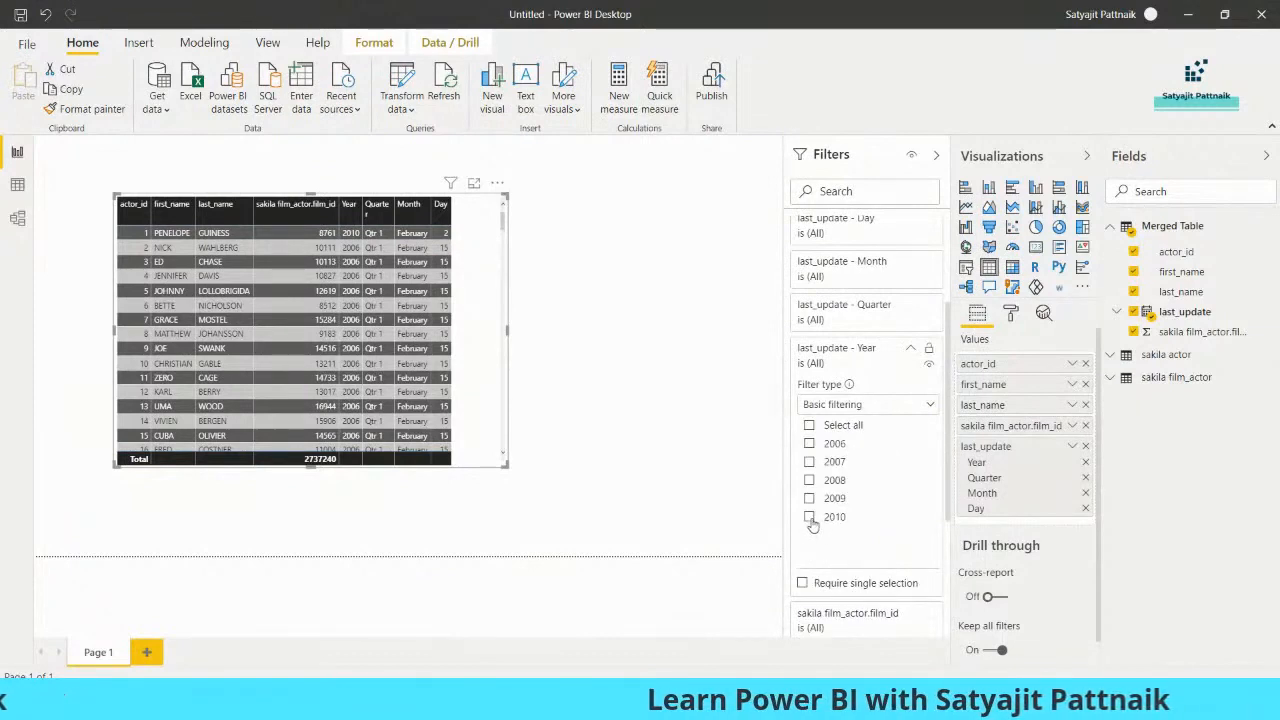
left_click(809, 516)
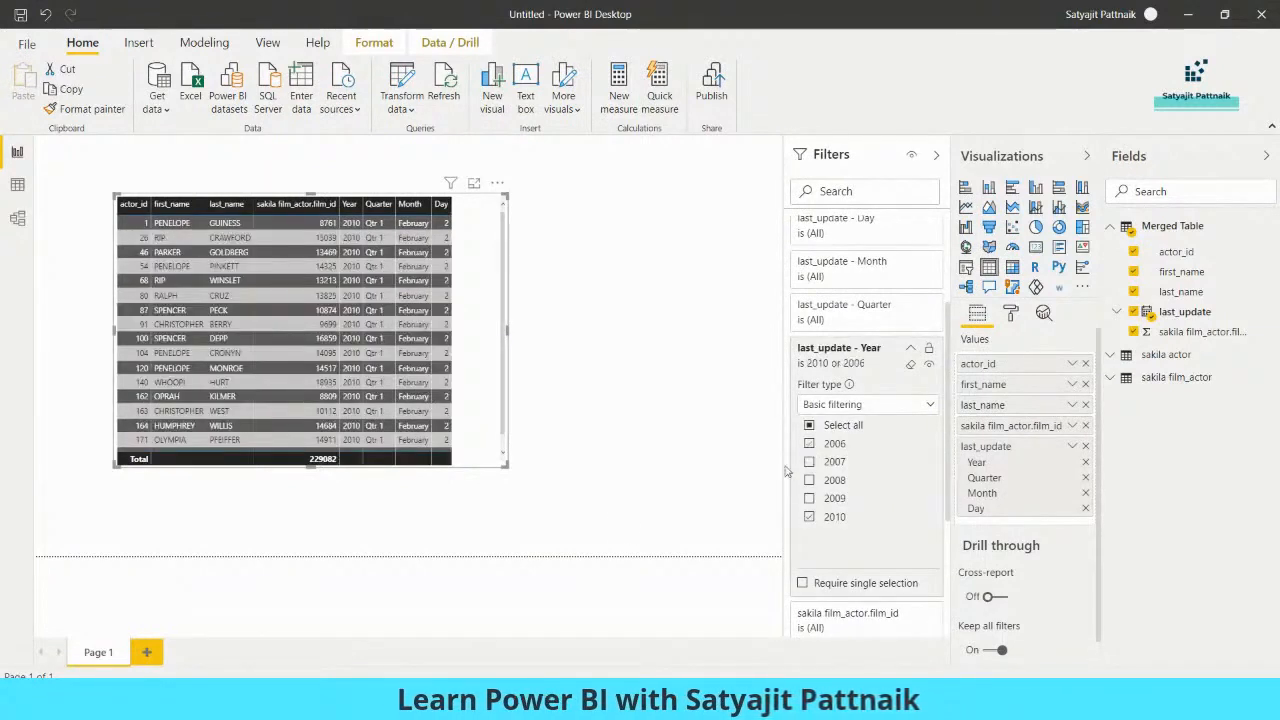
left_click(809, 444)
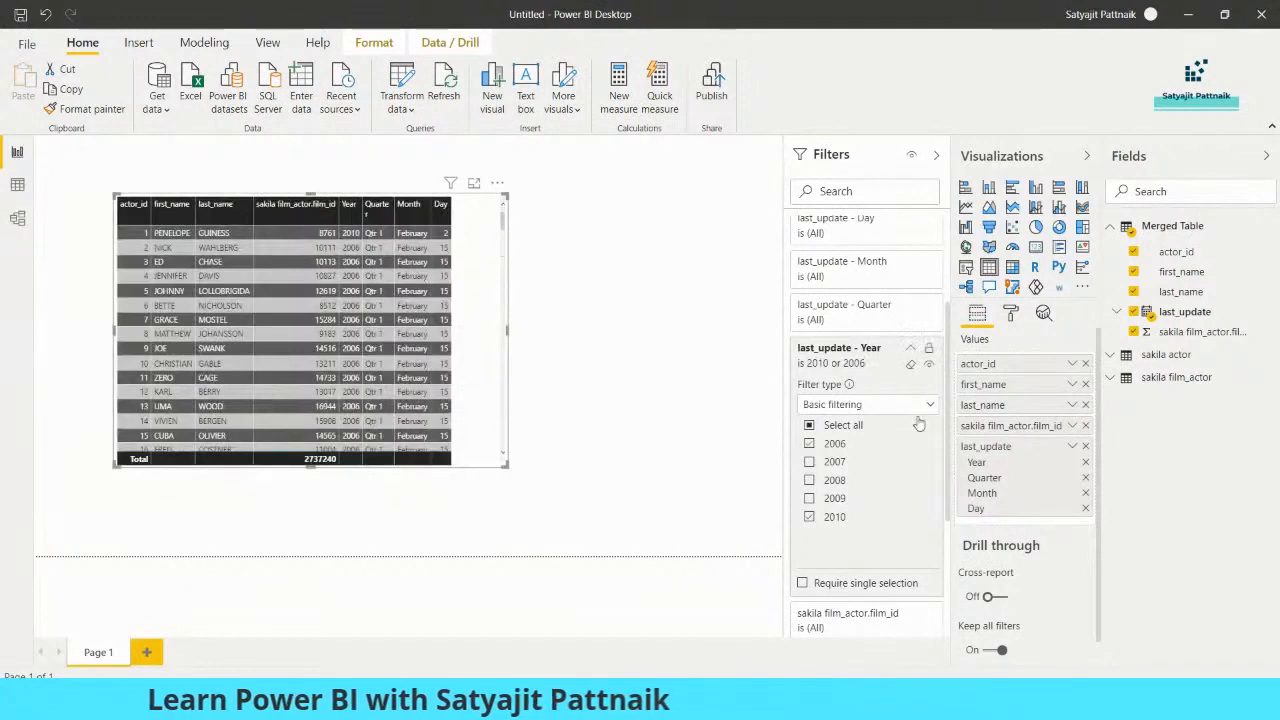
left_click(910, 347)
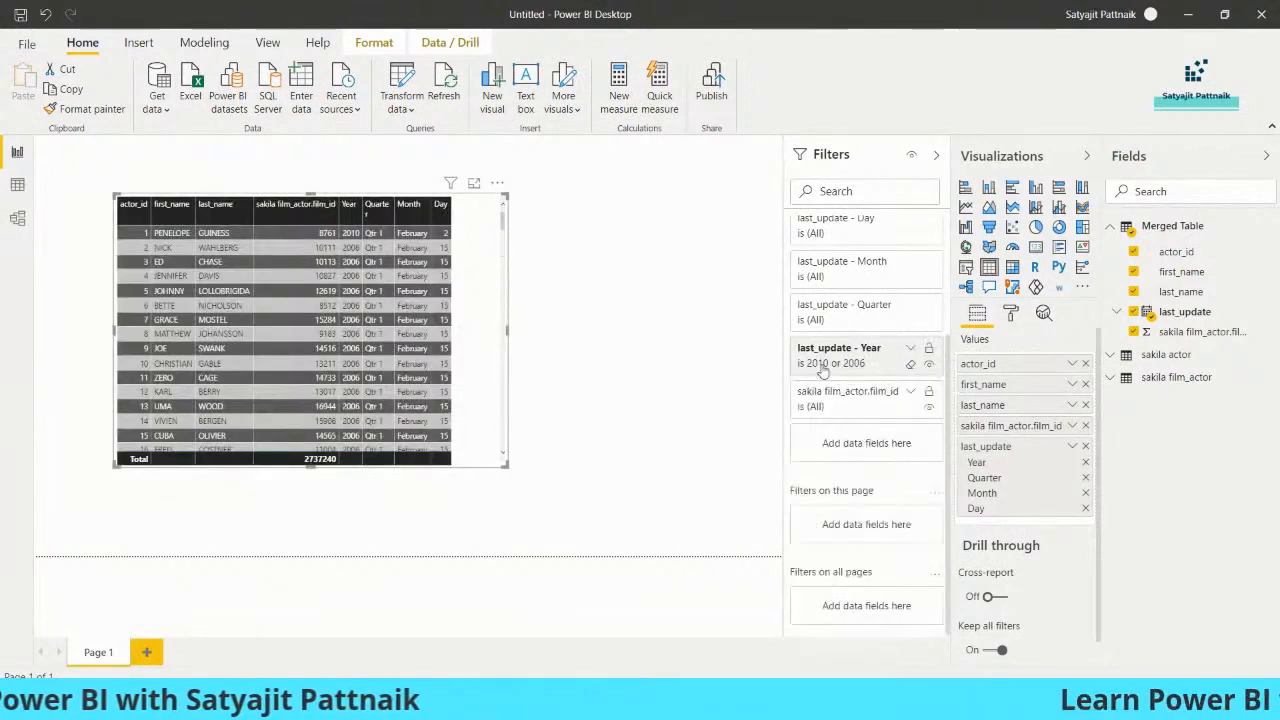
left_click(910, 305)
left_click(810, 427)
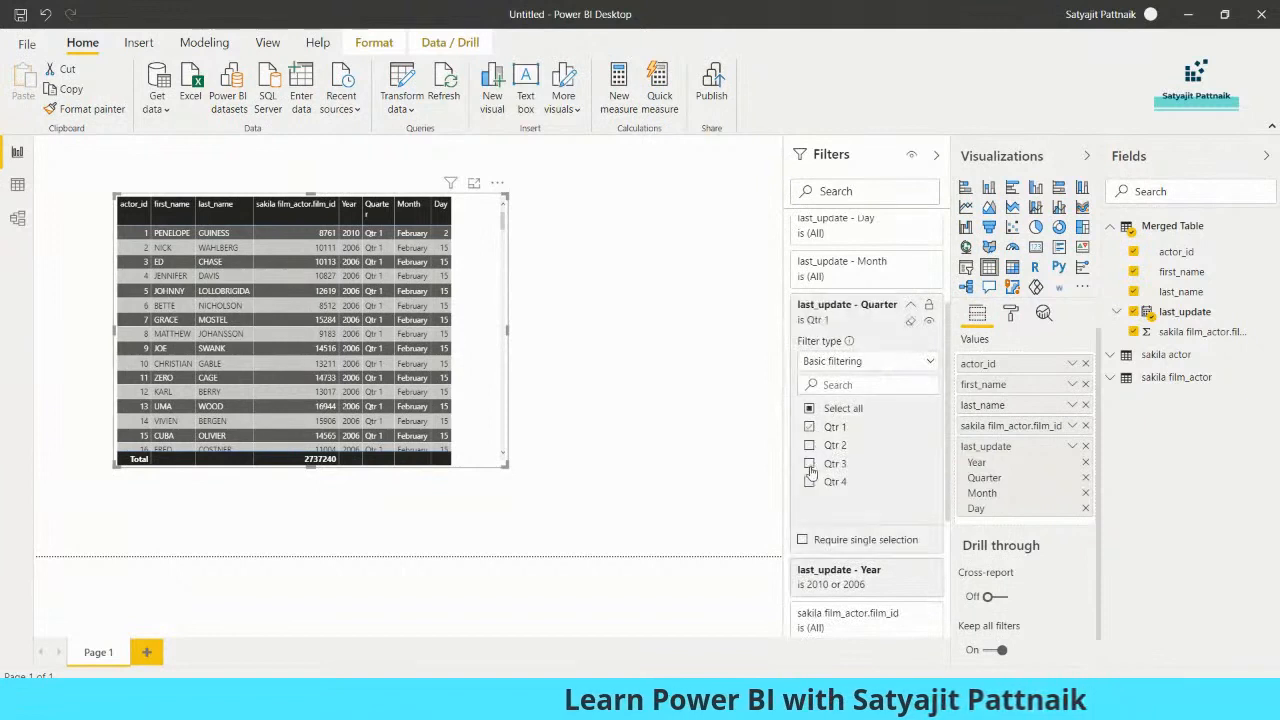
left_click(910, 306)
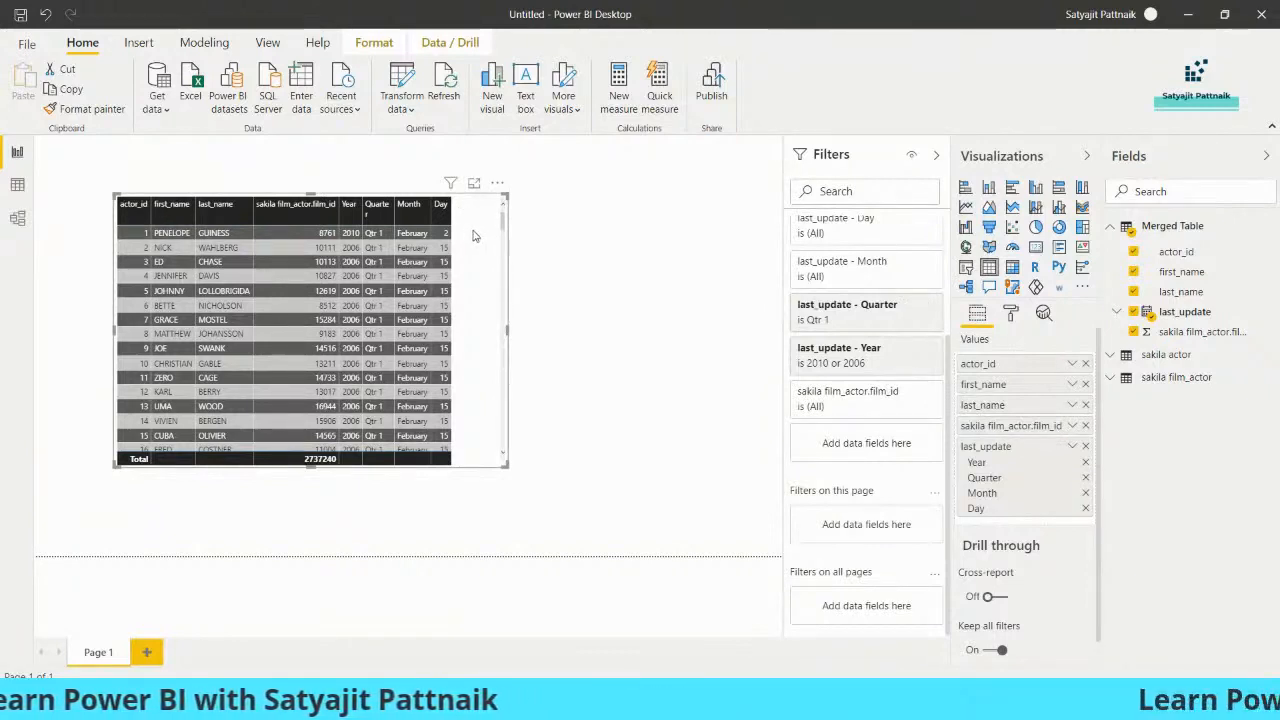
- Delete the table visual and expand Merged Table in the Fields pane
key("Delete")
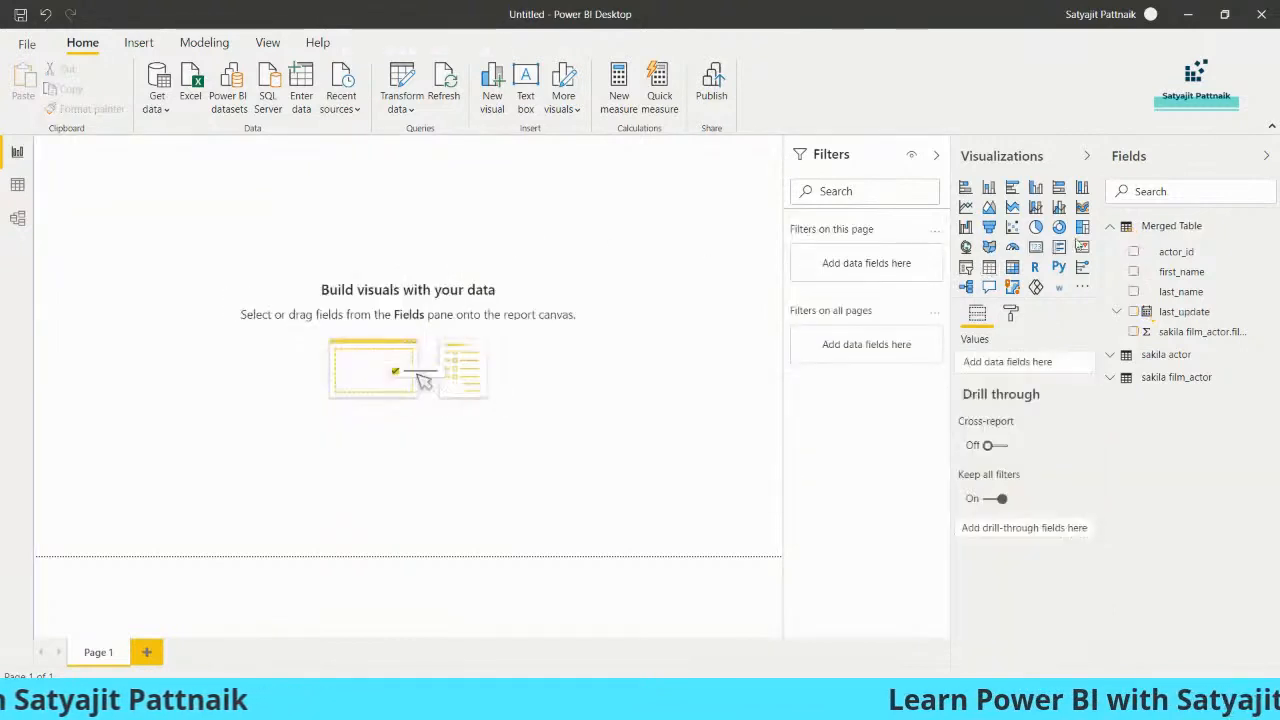
left_click(1175, 227)
left_click(1188, 228)
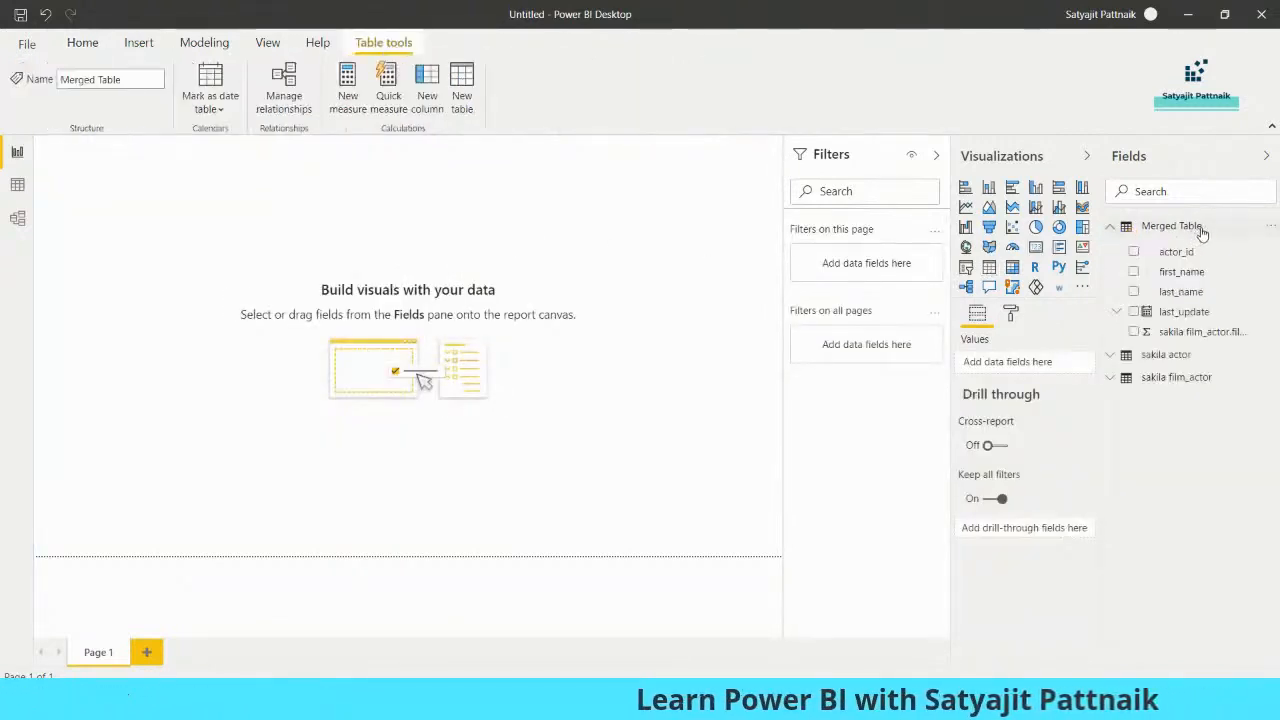
- Delete Merged Table from the Fields pane, dismissing a save prompt without saving
right_click(1190, 228)
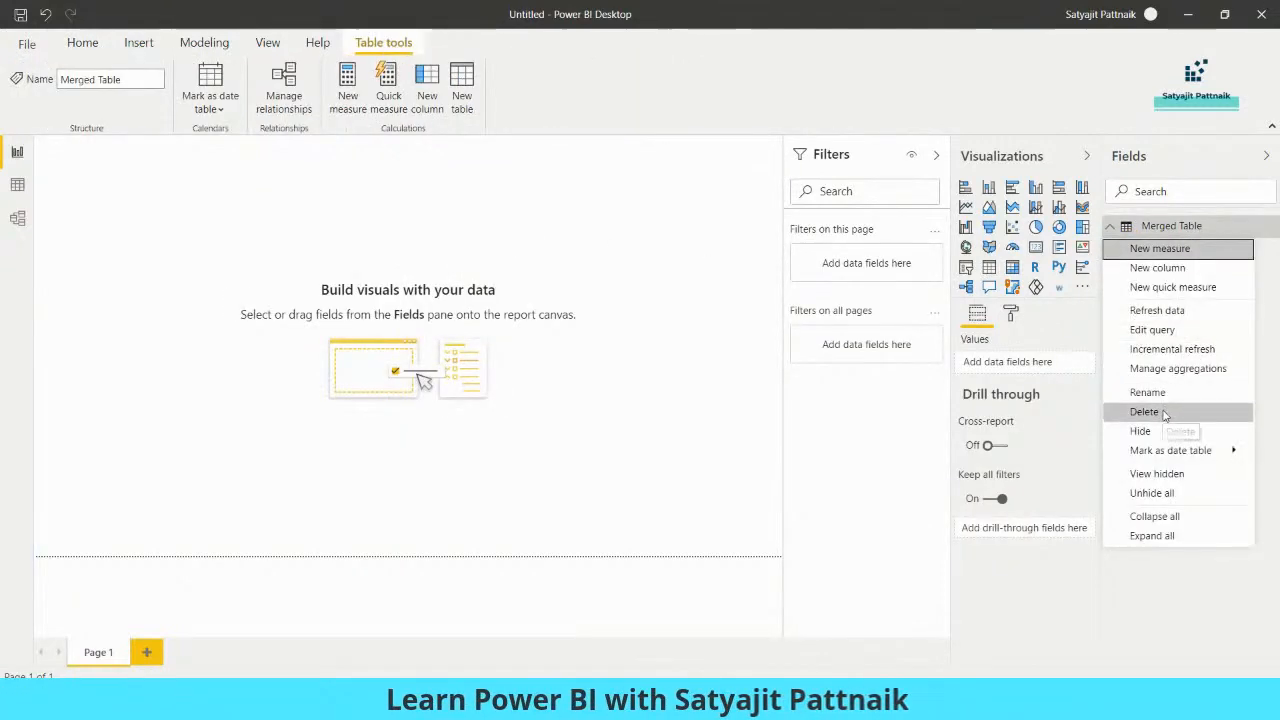
left_click(1152, 535)
left_click(1261, 16)
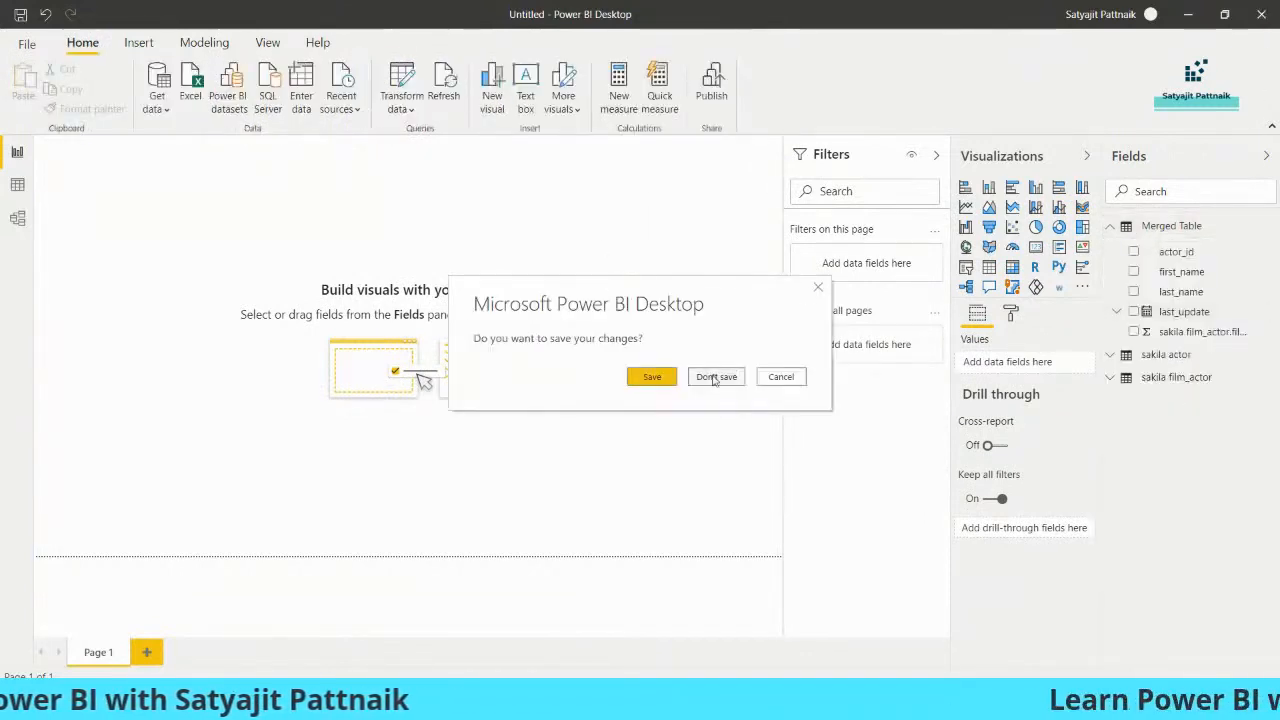
left_click(714, 377)
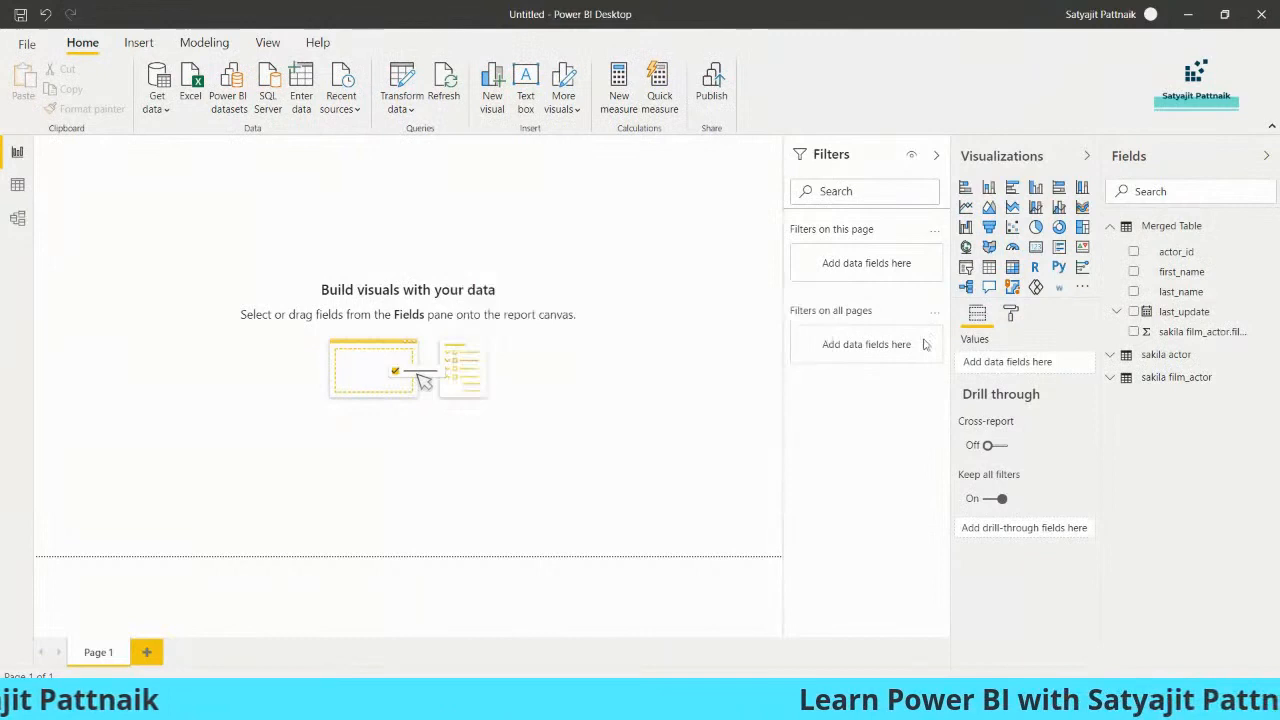
right_click(1171, 226)
left_click(1187, 265)
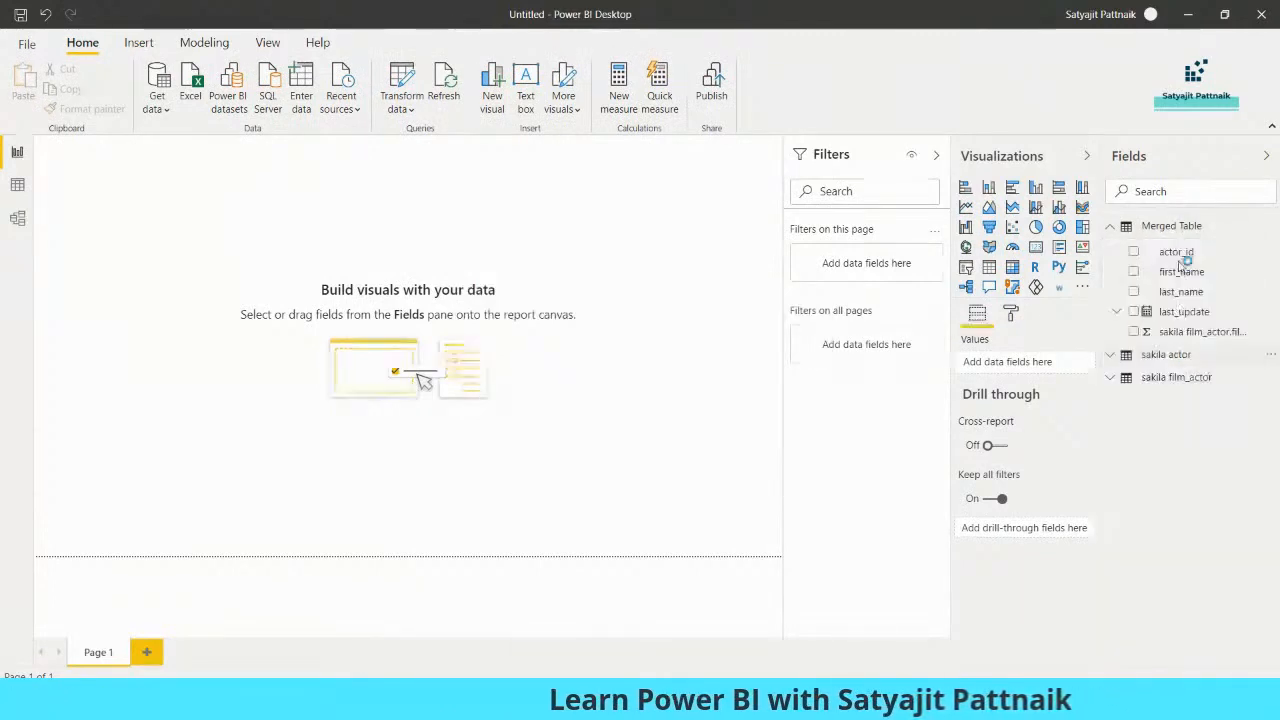
left_click(722, 379)
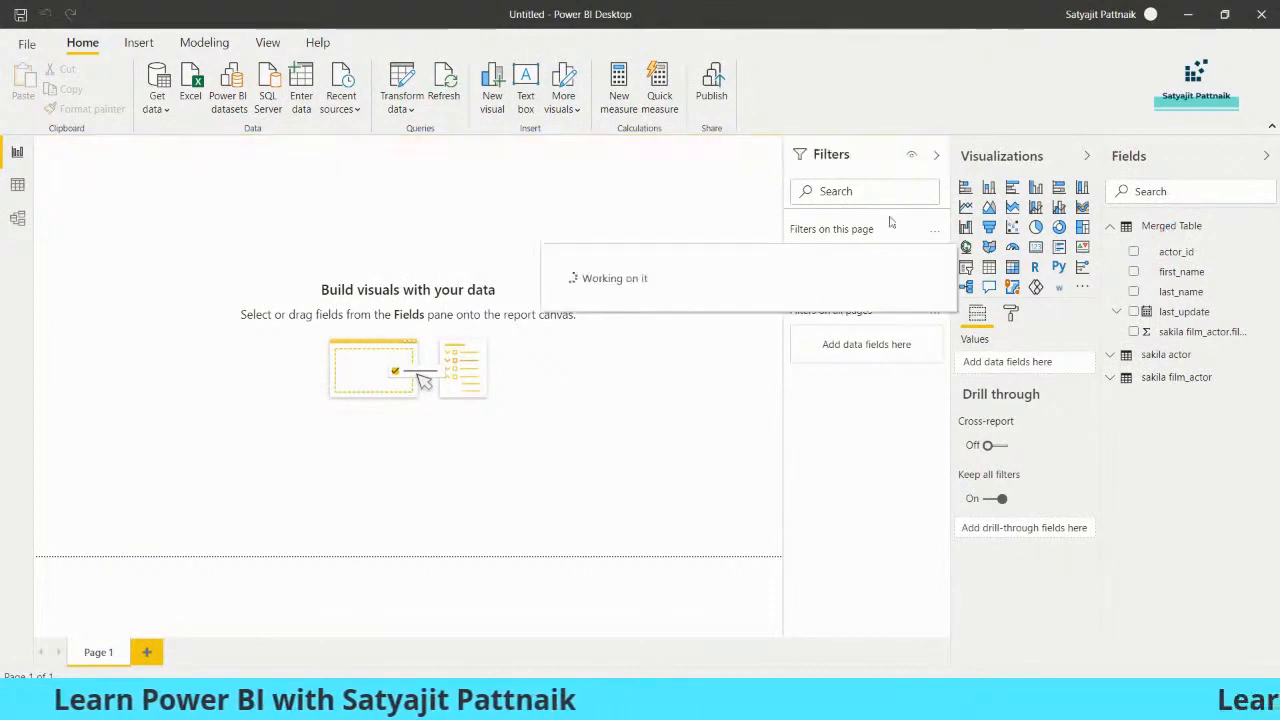
- Delete the sakila actor and sakila film_actor tables from the report
right_click(1160, 228)
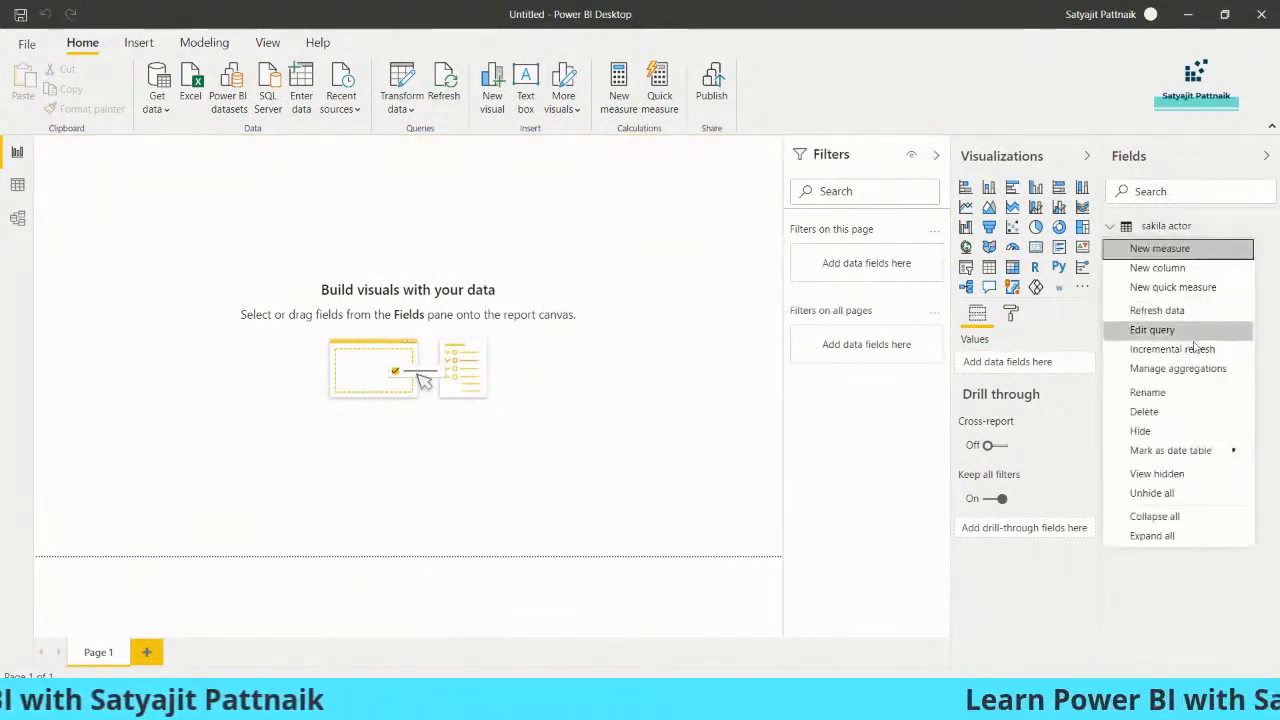
left_click(1178, 415)
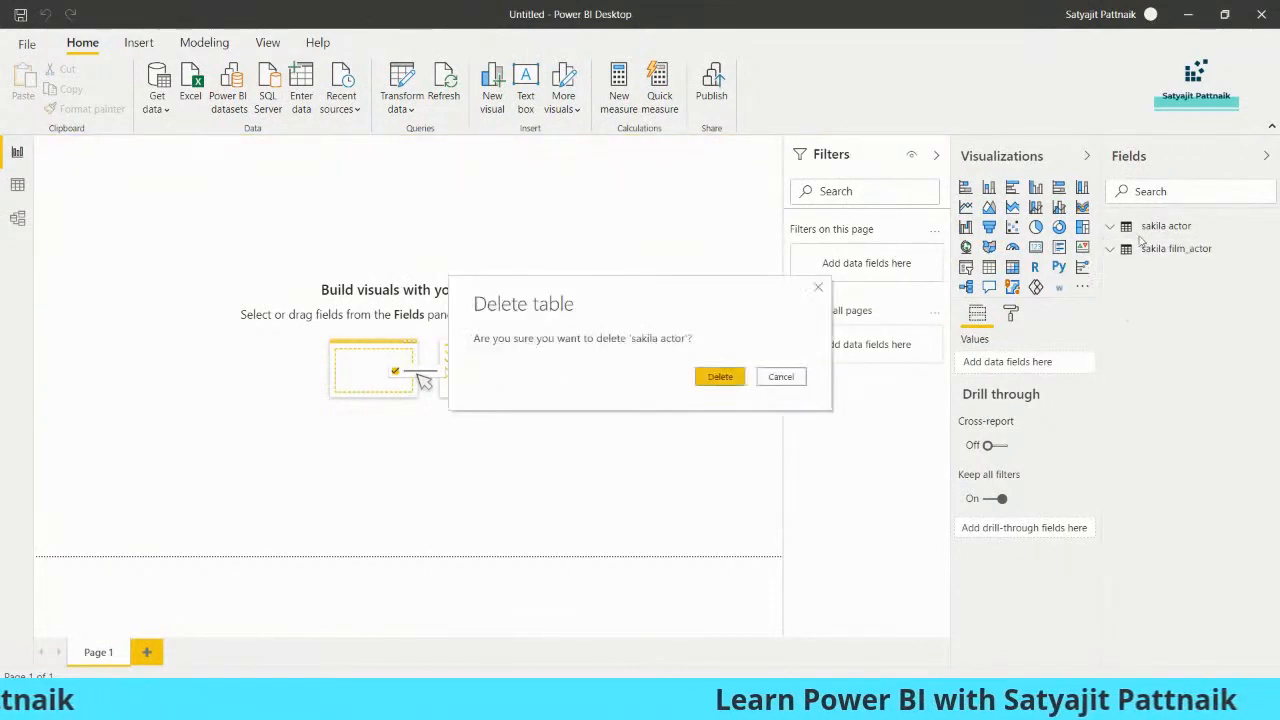
left_click(779, 374)
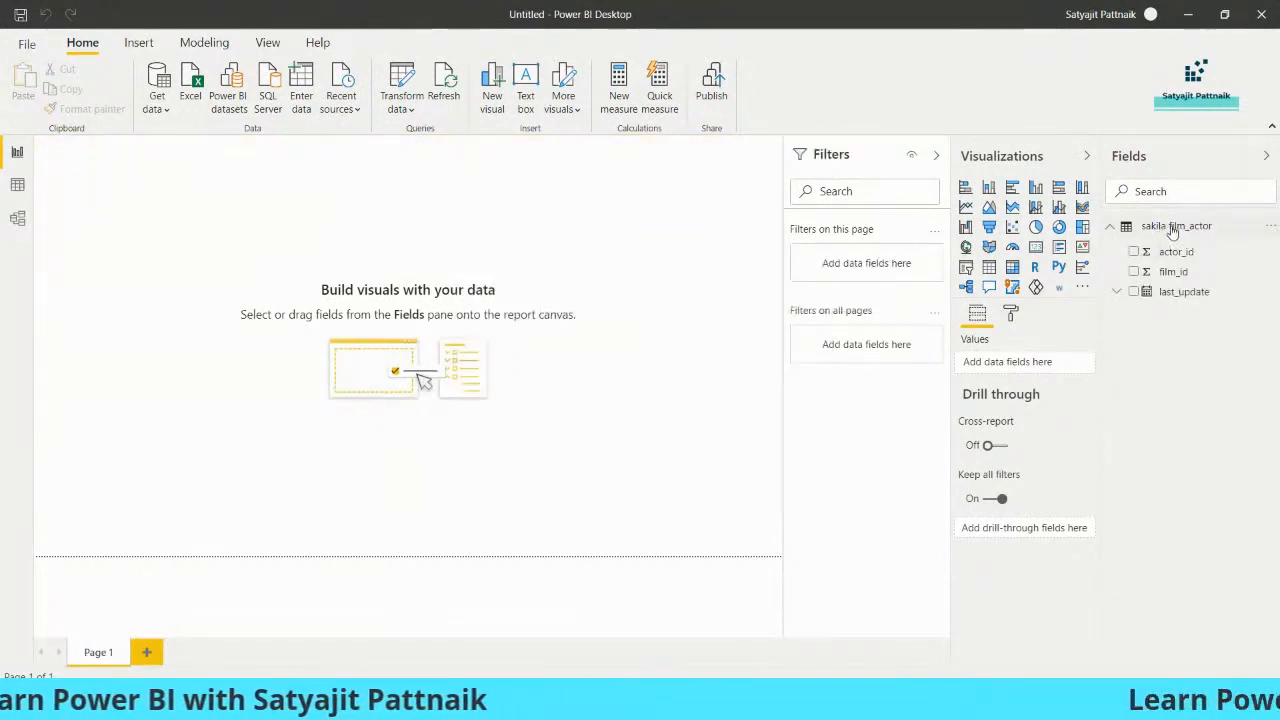
right_click(1163, 252)
left_click(1180, 414)
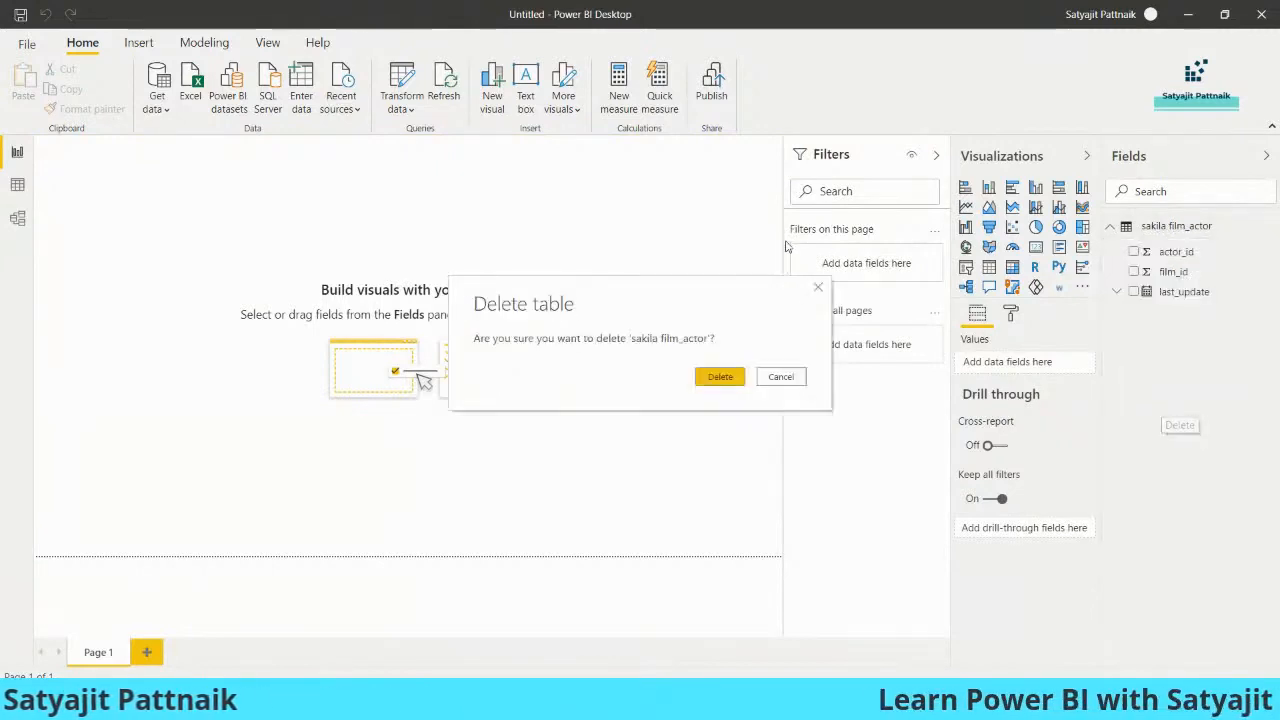
left_click(720, 380)
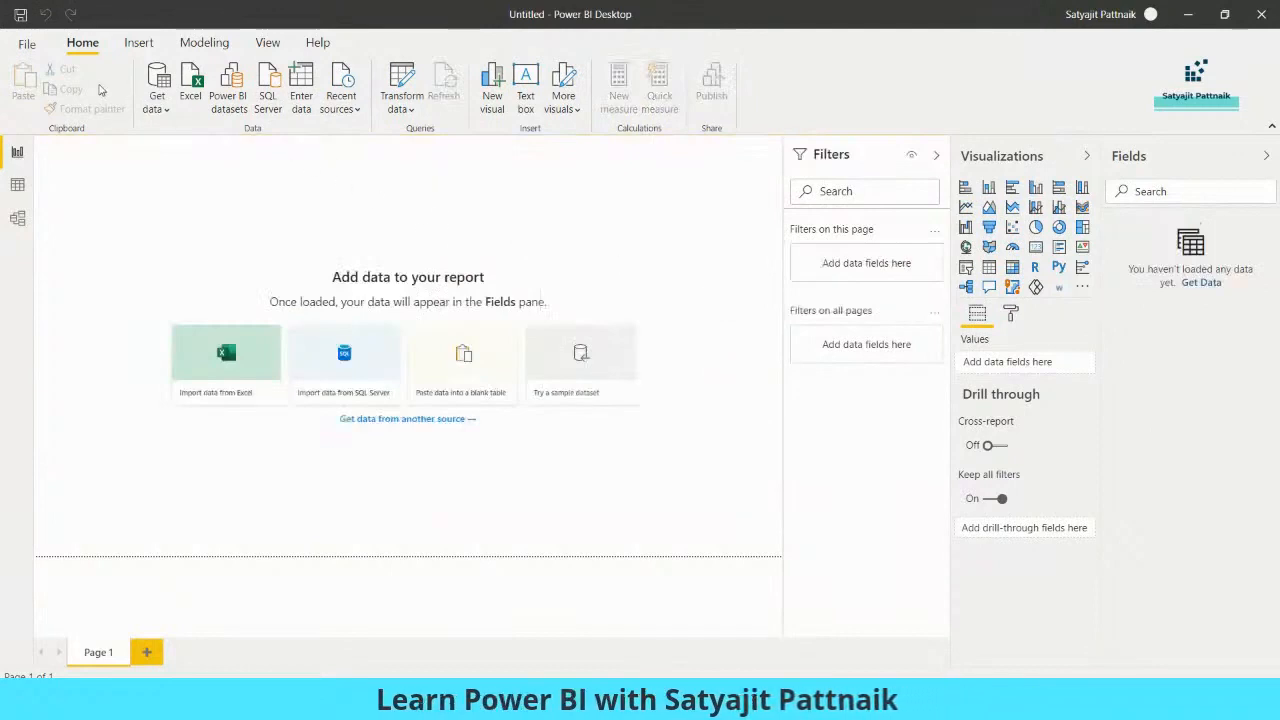
left_click(27, 45)
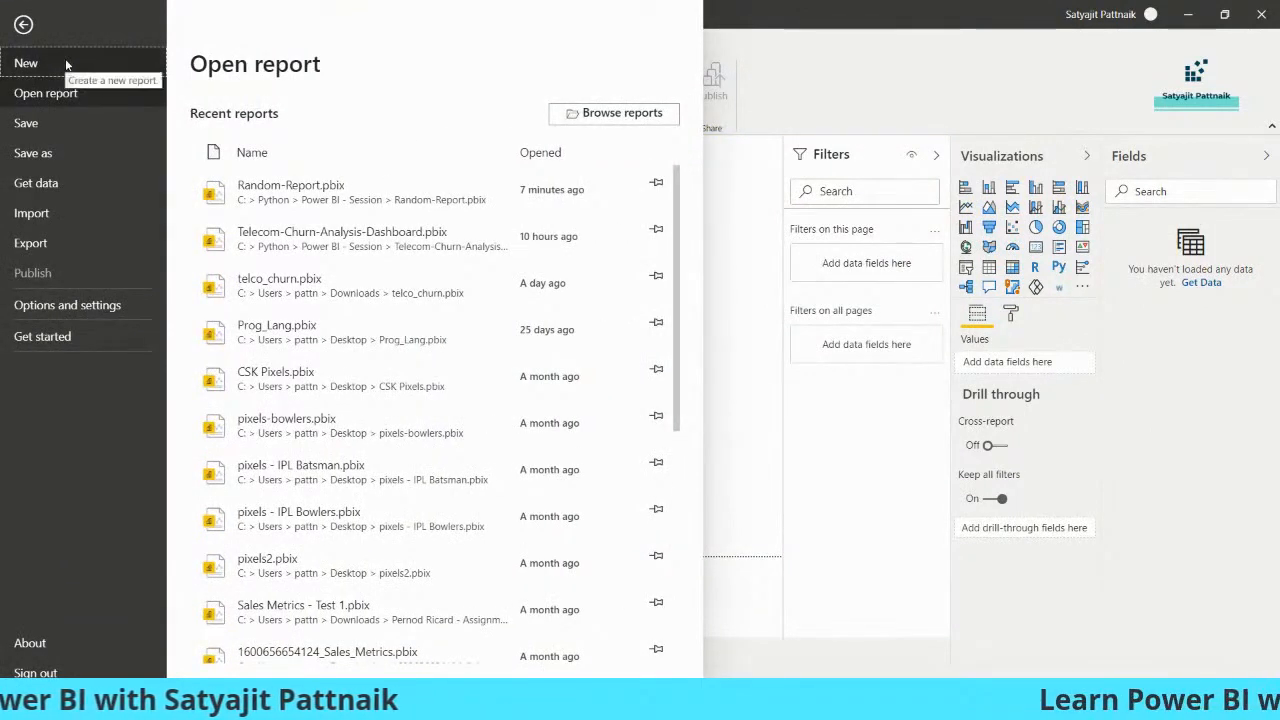
- Start a new blank report, discarding the old one with Don't save
left_click(66, 64)
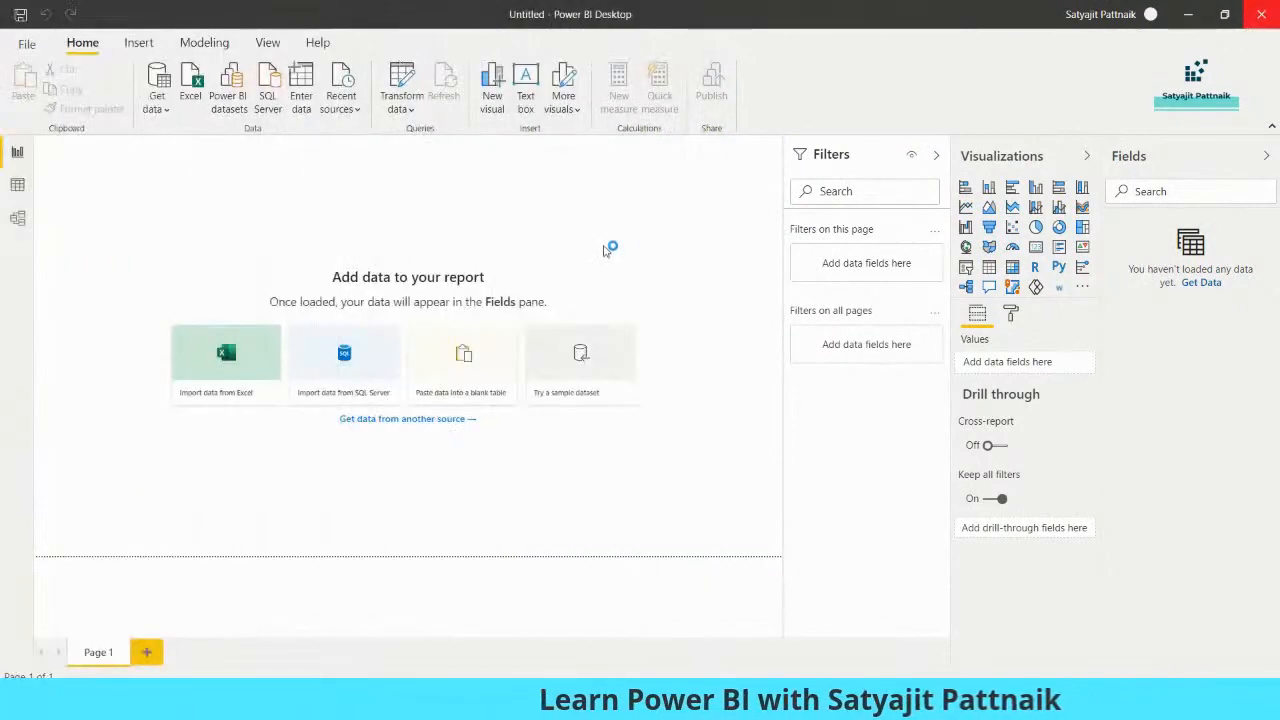
left_click(716, 377)
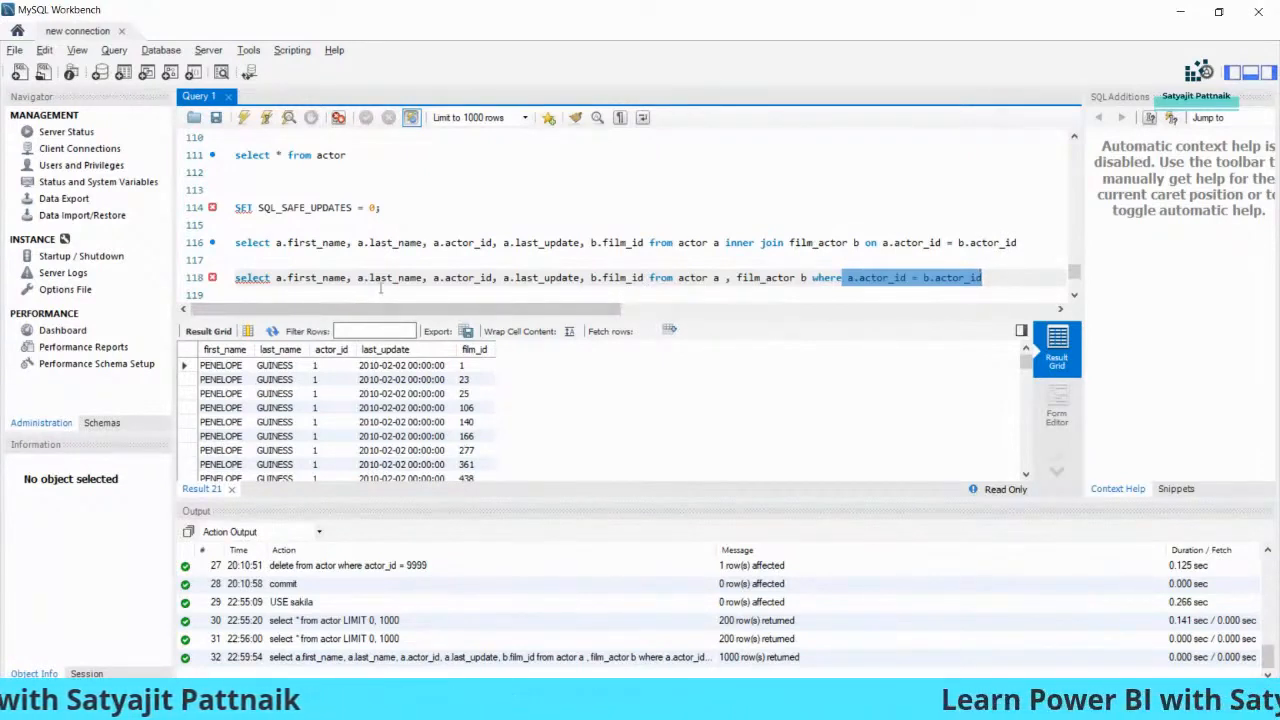
left_click(1000, 703)
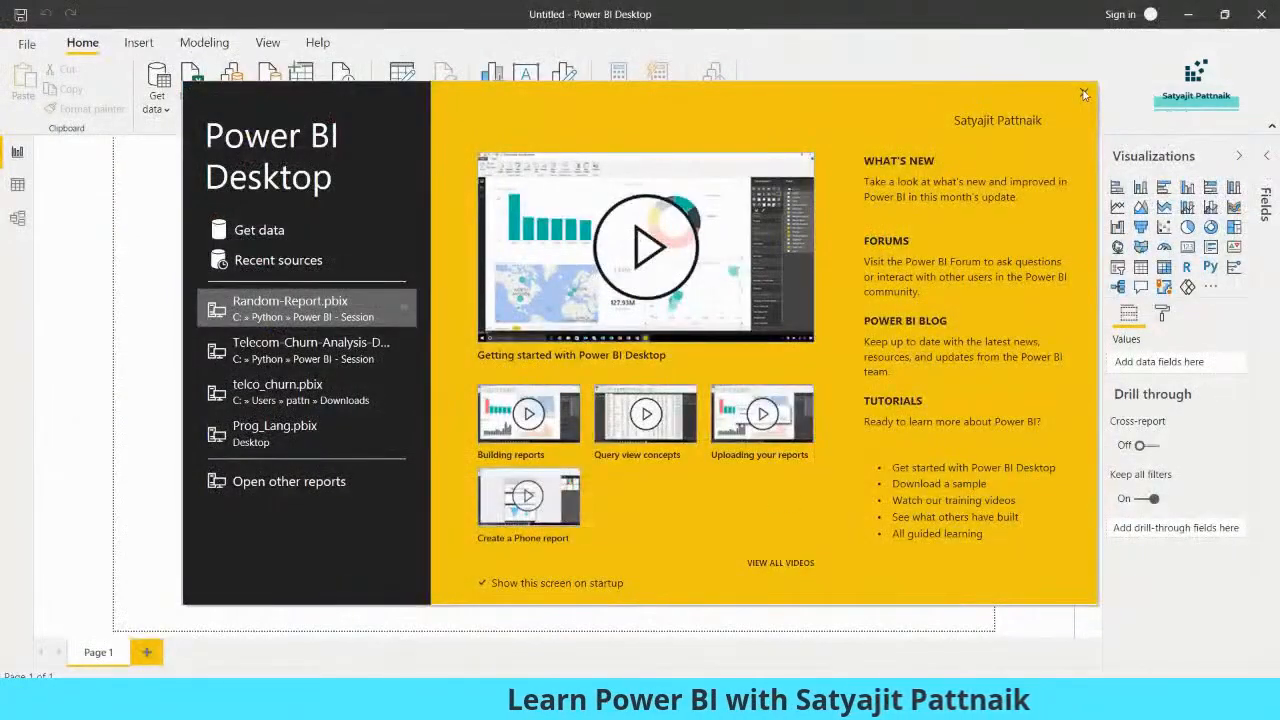
- Dismiss the welcome screen and choose the MySQL database connector from Get data > More
left_click(1084, 94)
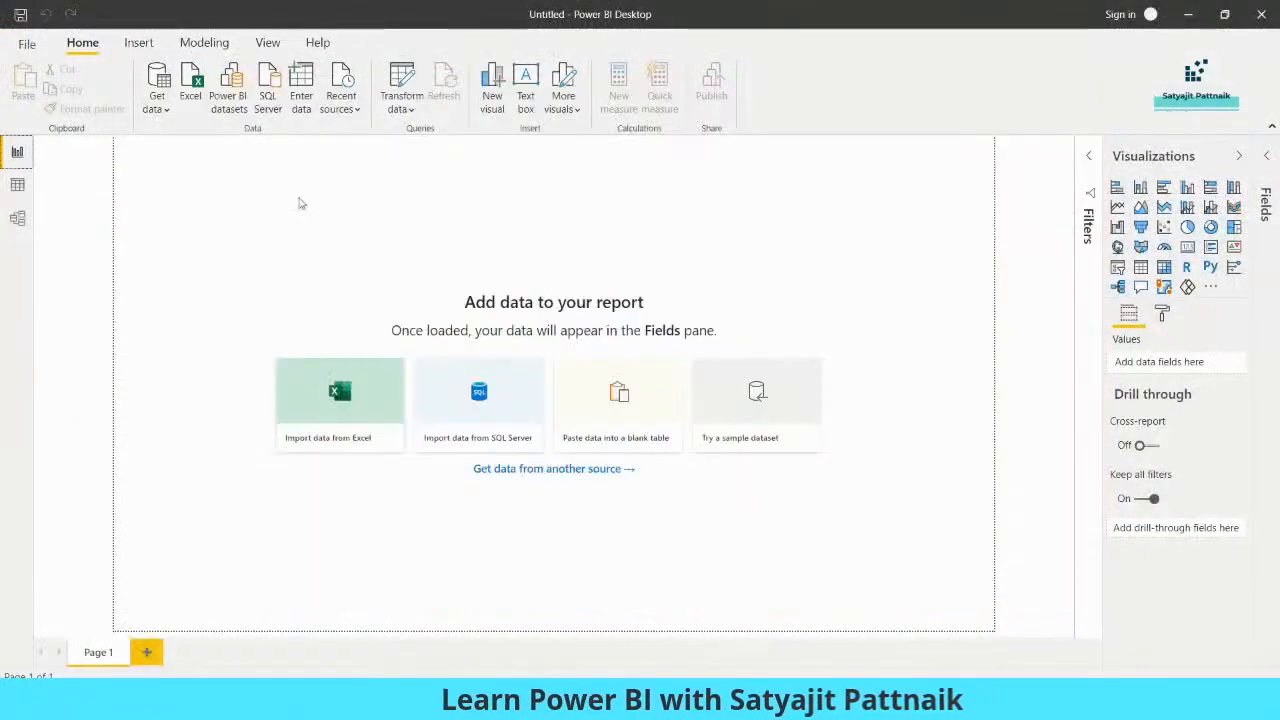
left_click(155, 110)
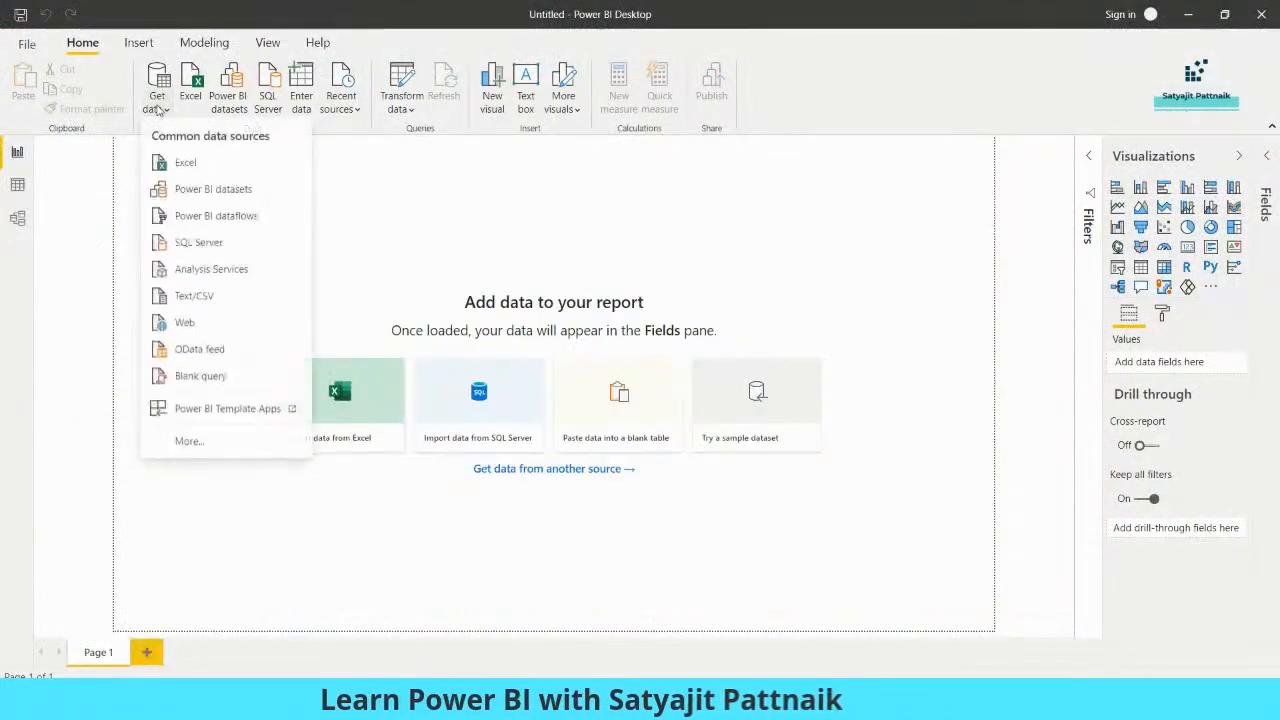
left_click(218, 442)
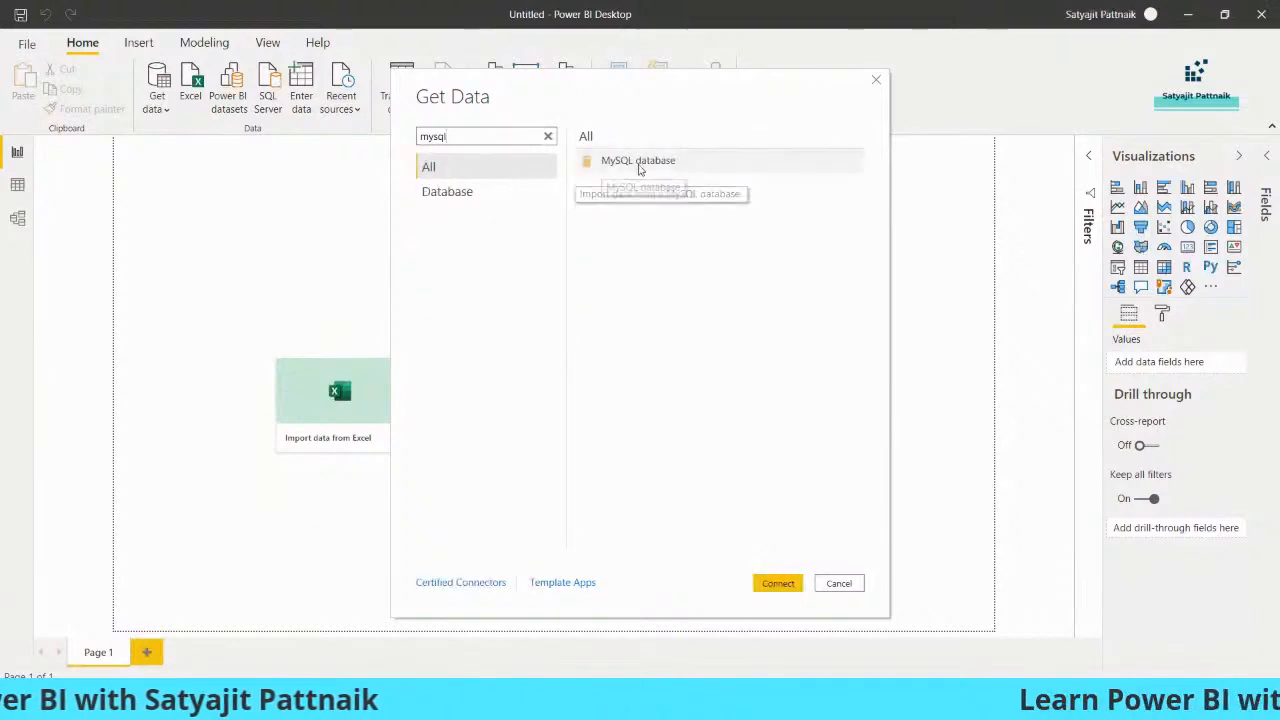
double_click(640, 163)
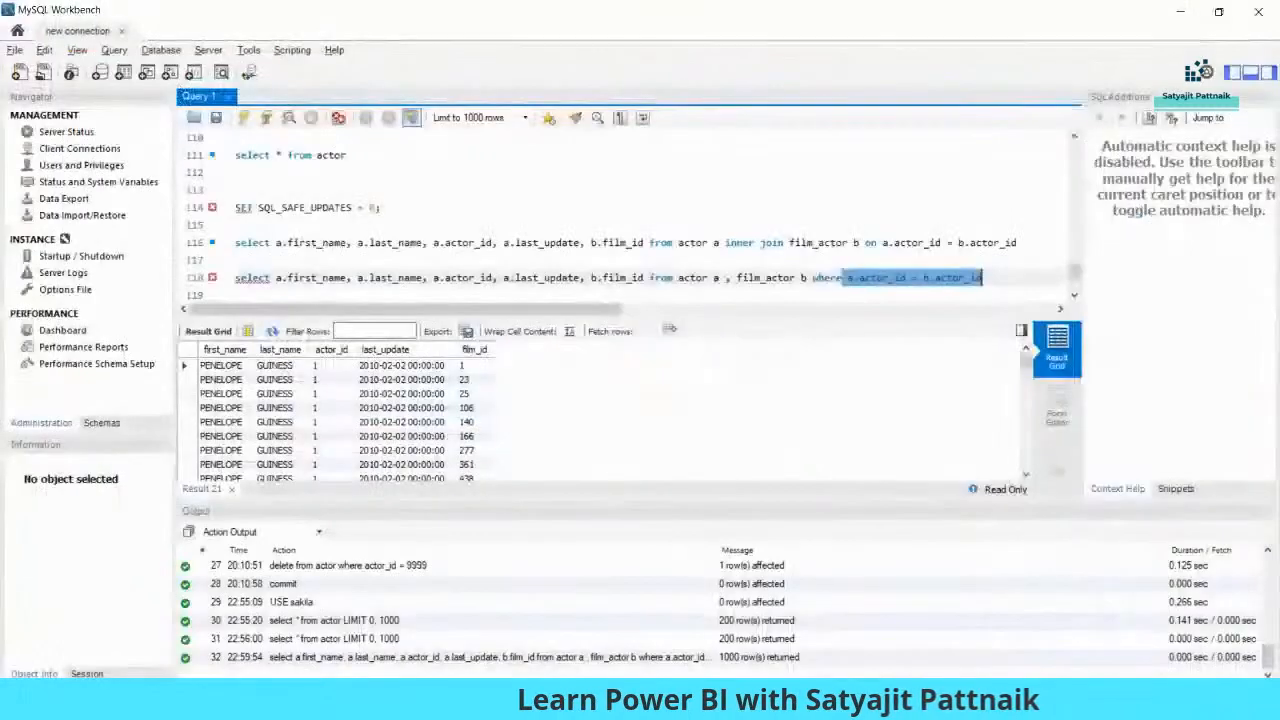
- Check the host in Workbench's connection details, then enter server 127.0.0.1:3306 and database sakila
left_click(195, 67)
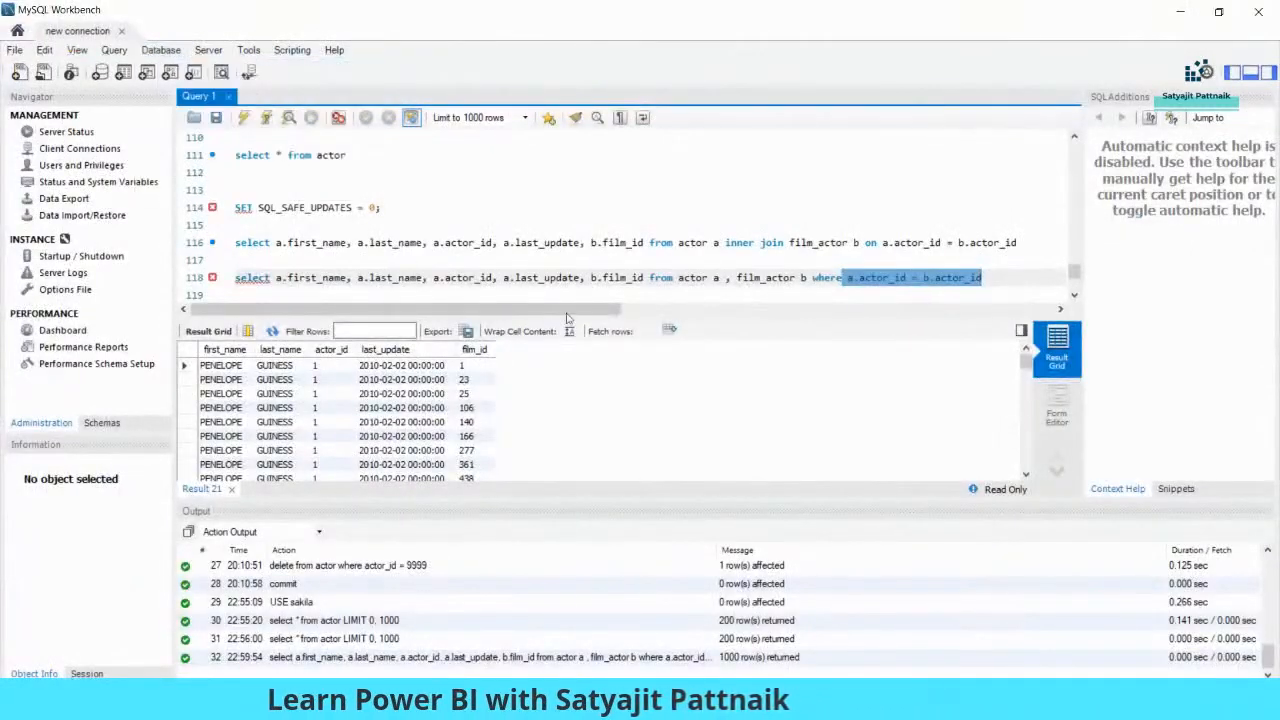
left_click(860, 530)
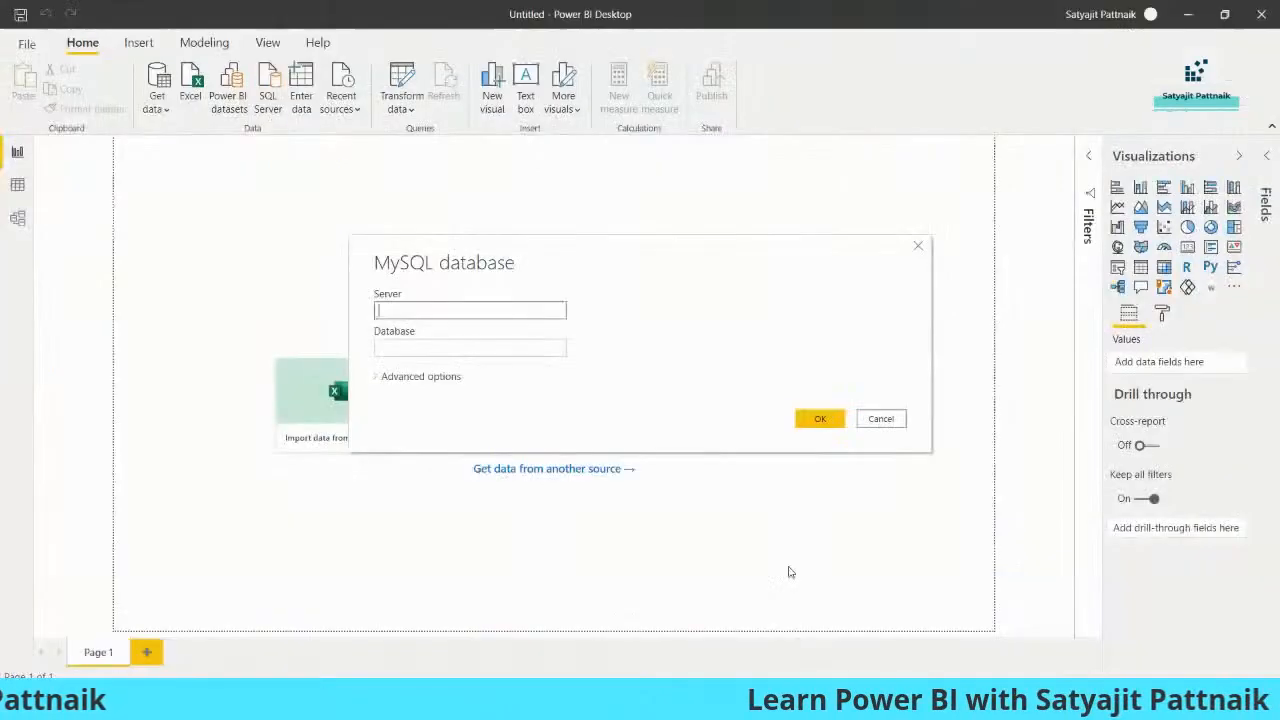
type("127.0.0.1:3306")
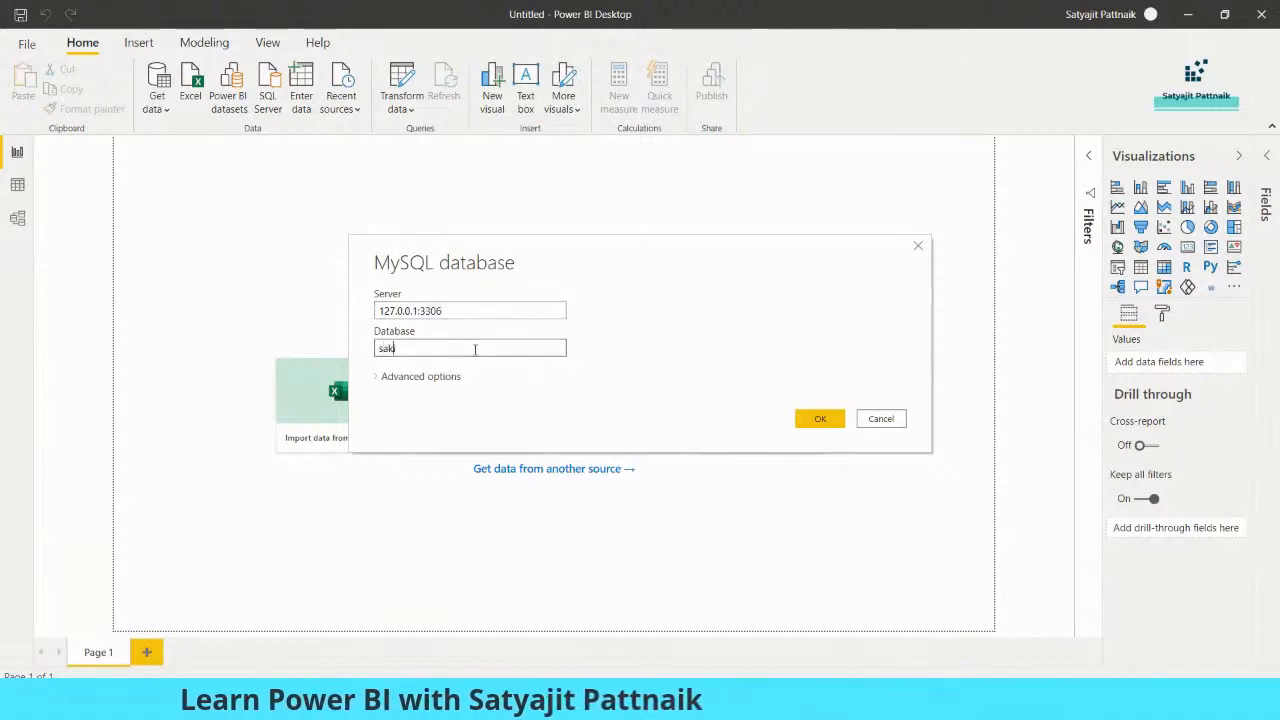
- Expand Advanced options and copy the line 118 join query from MySQL Workbench
left_click(407, 378)
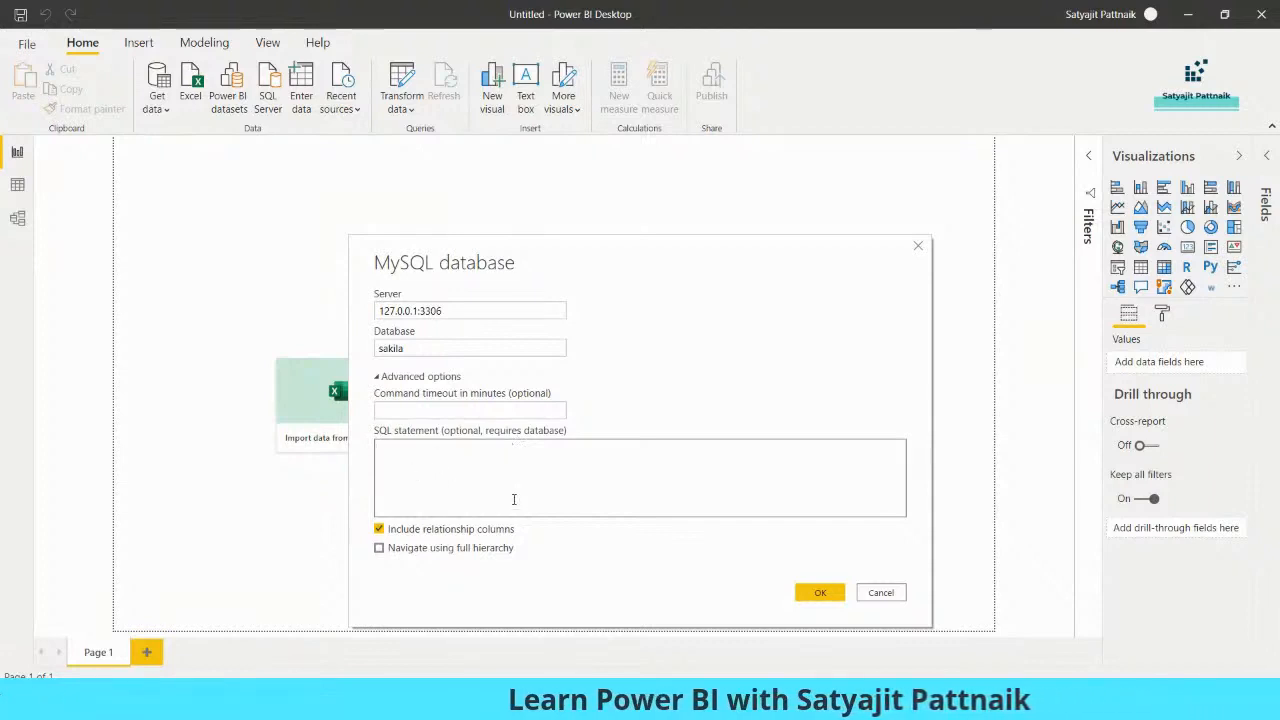
left_click(390, 414)
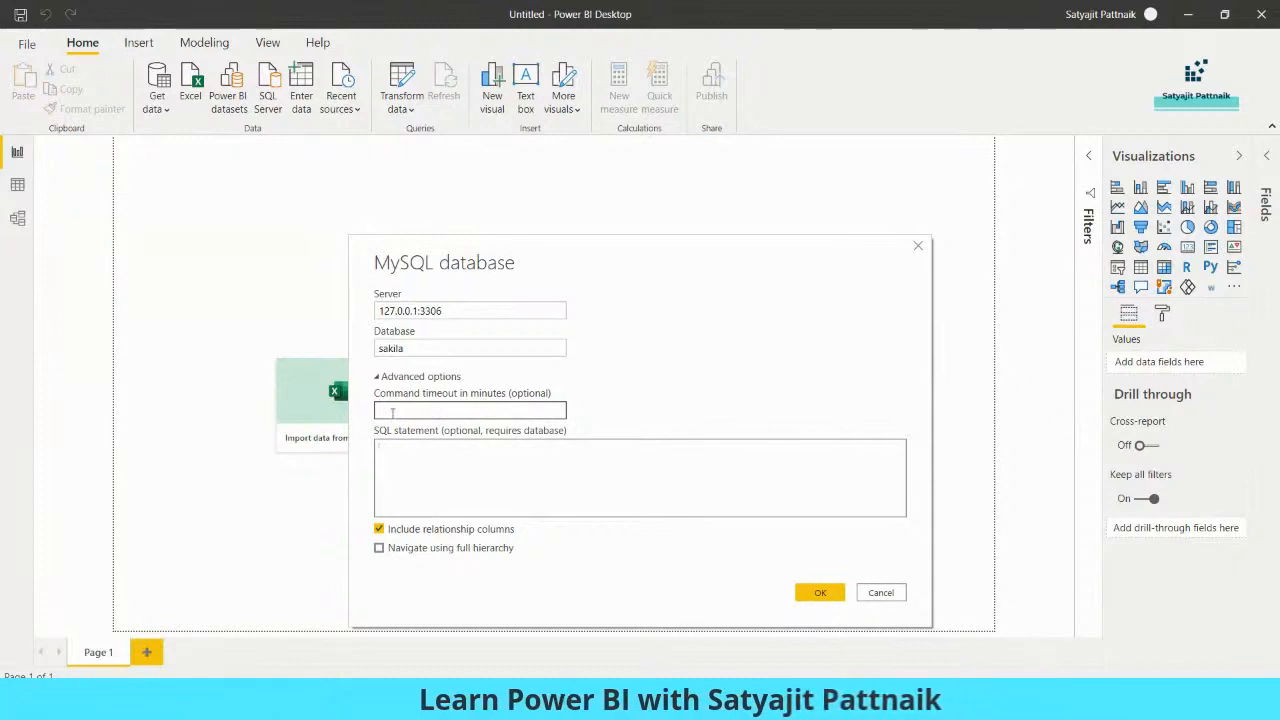
left_click(400, 457)
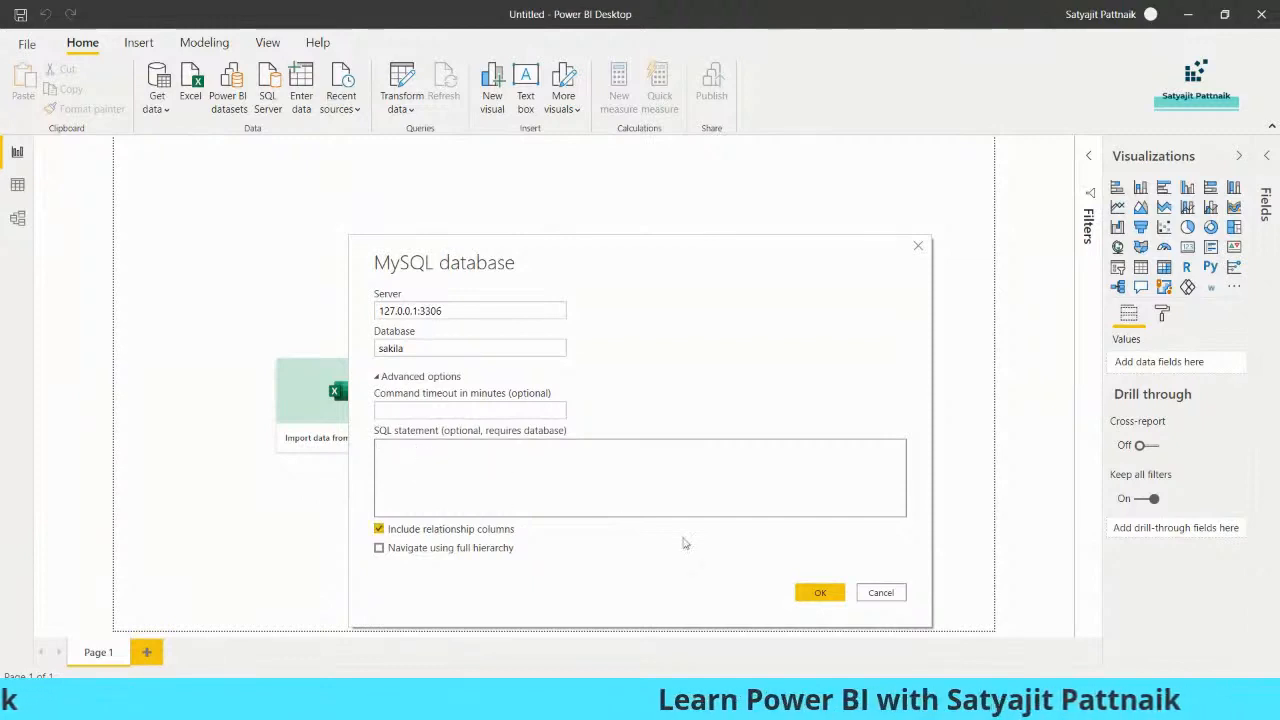
left_click(762, 702)
left_click_drag(1000, 278, 232, 281)
right_click(272, 278)
left_click(316, 346)
- Paste the join query into the SQL statement box and submit the connection
left_click(880, 702)
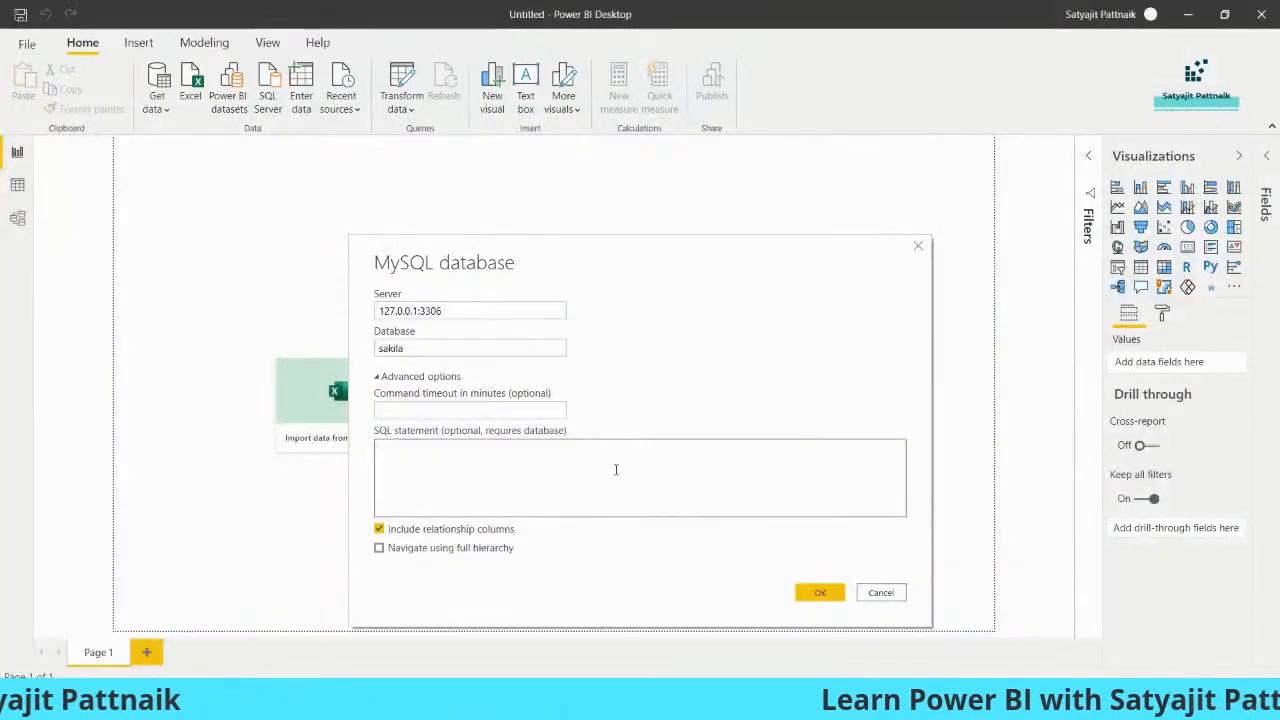
right_click(605, 465)
left_click(645, 527)
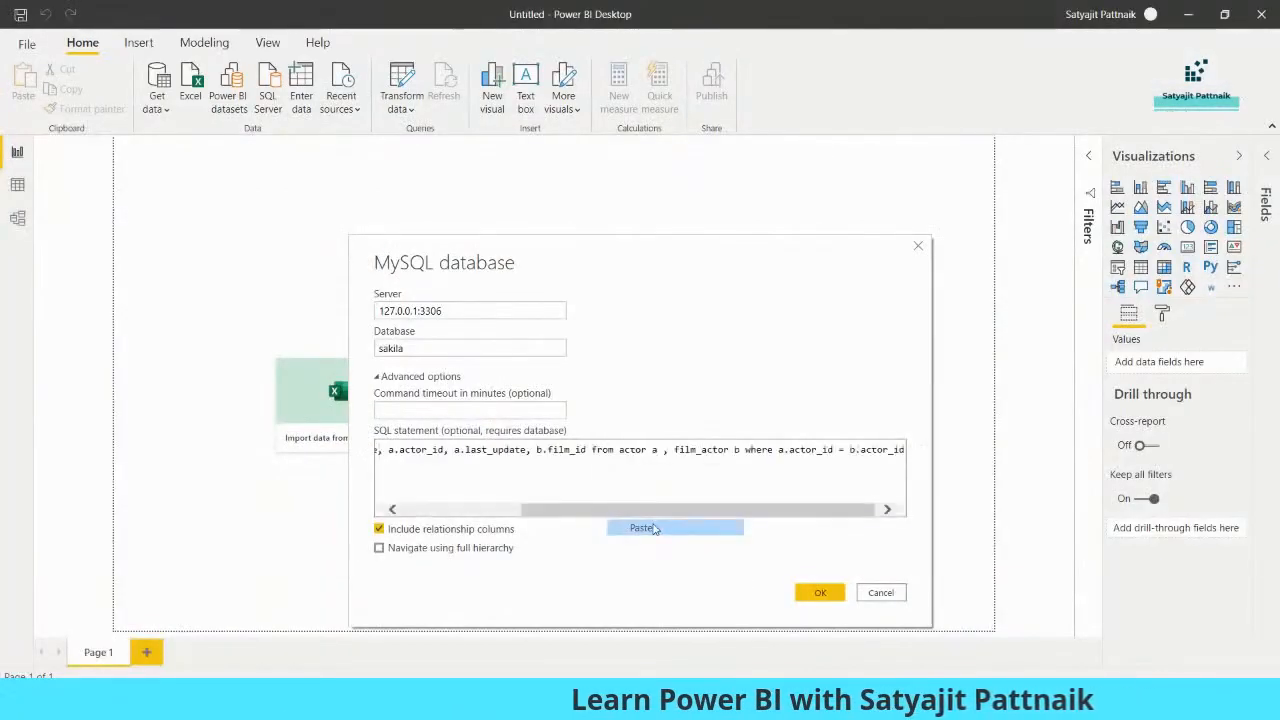
left_click_drag(660, 512, 358, 510)
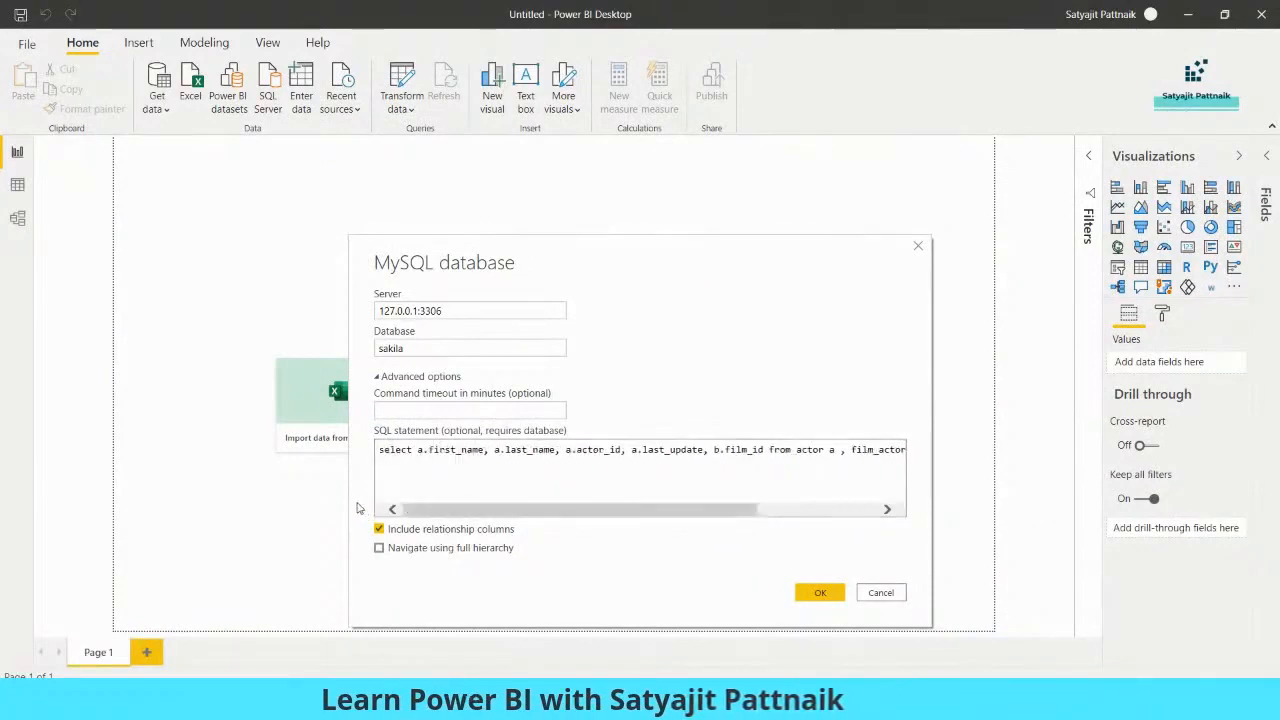
left_click(818, 598)
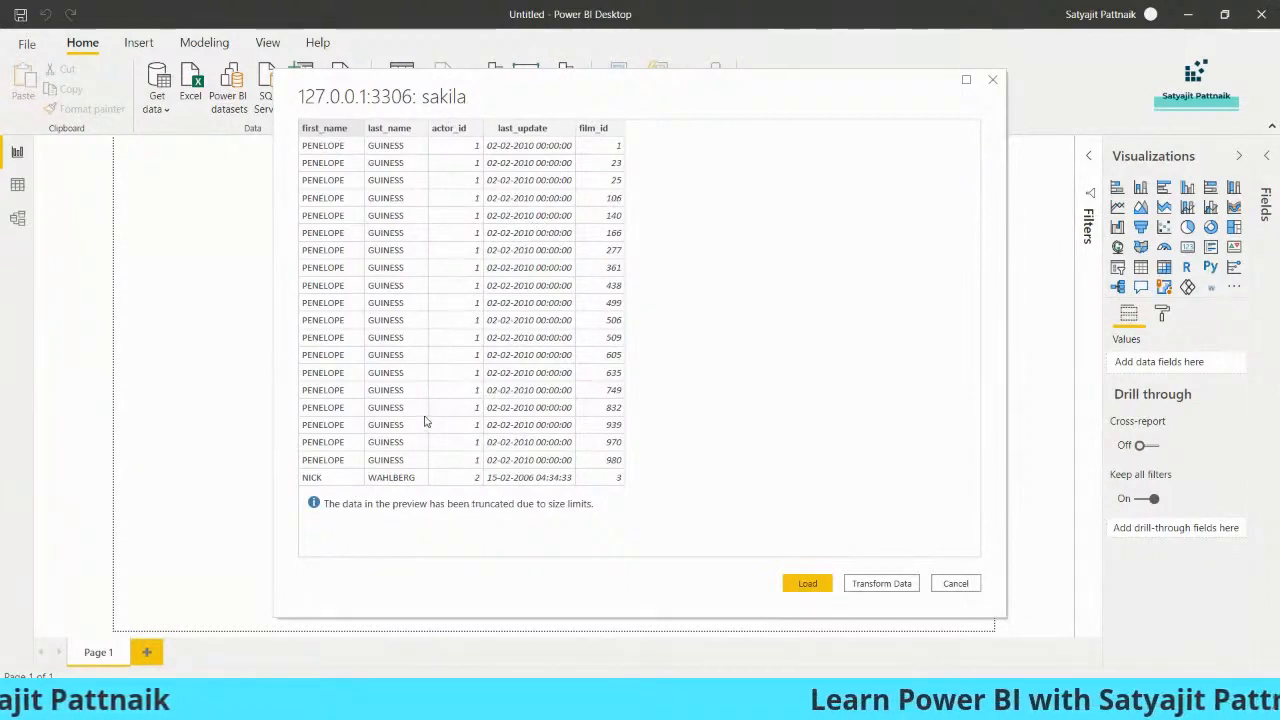
- Load the query results, then view Query1 in the Power Query Editor via Transform data
left_click(807, 583)
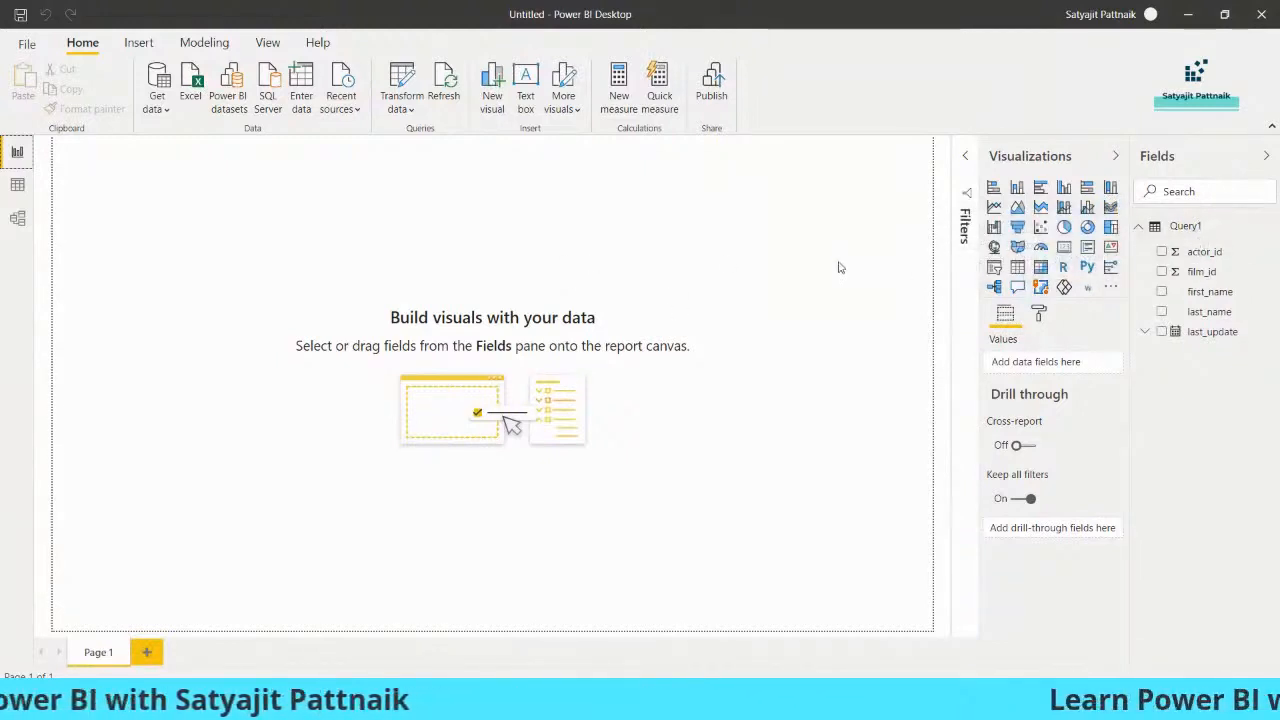
left_click(396, 106)
left_click(410, 134)
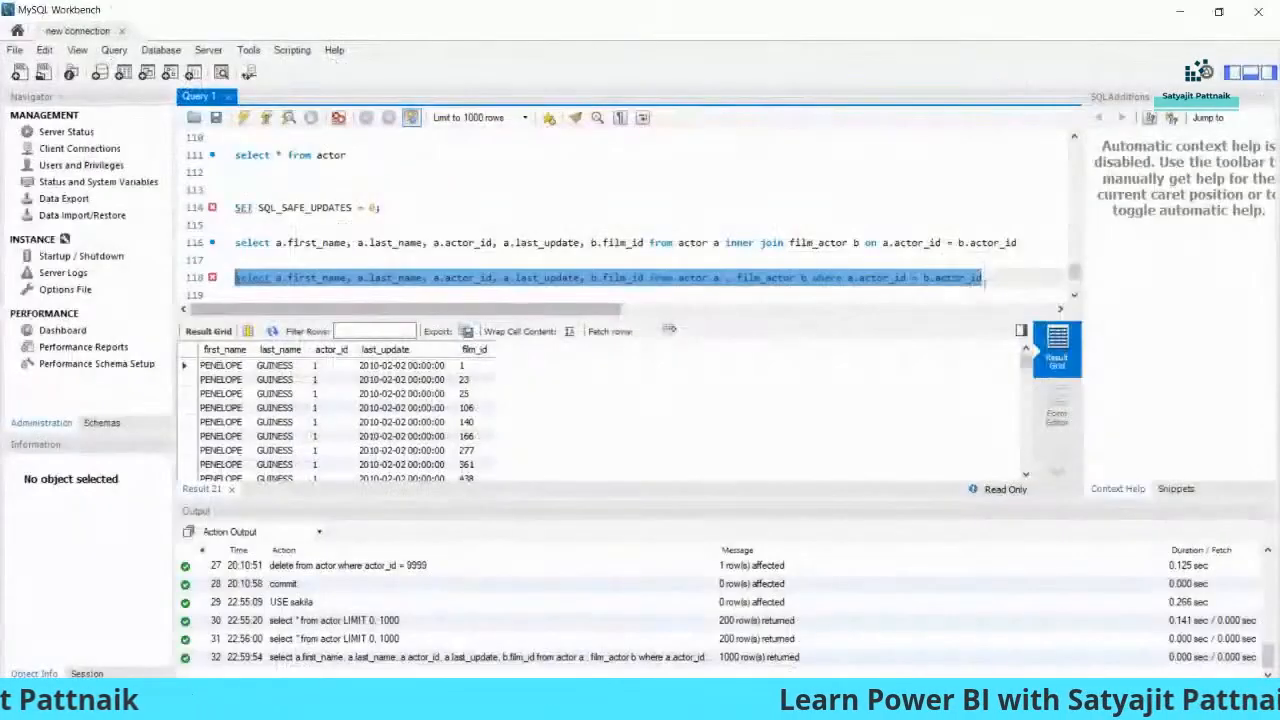
- Write and run a query selecting a.first_name, a.last_name from actor where actor_id > 50
left_click(1016, 283)
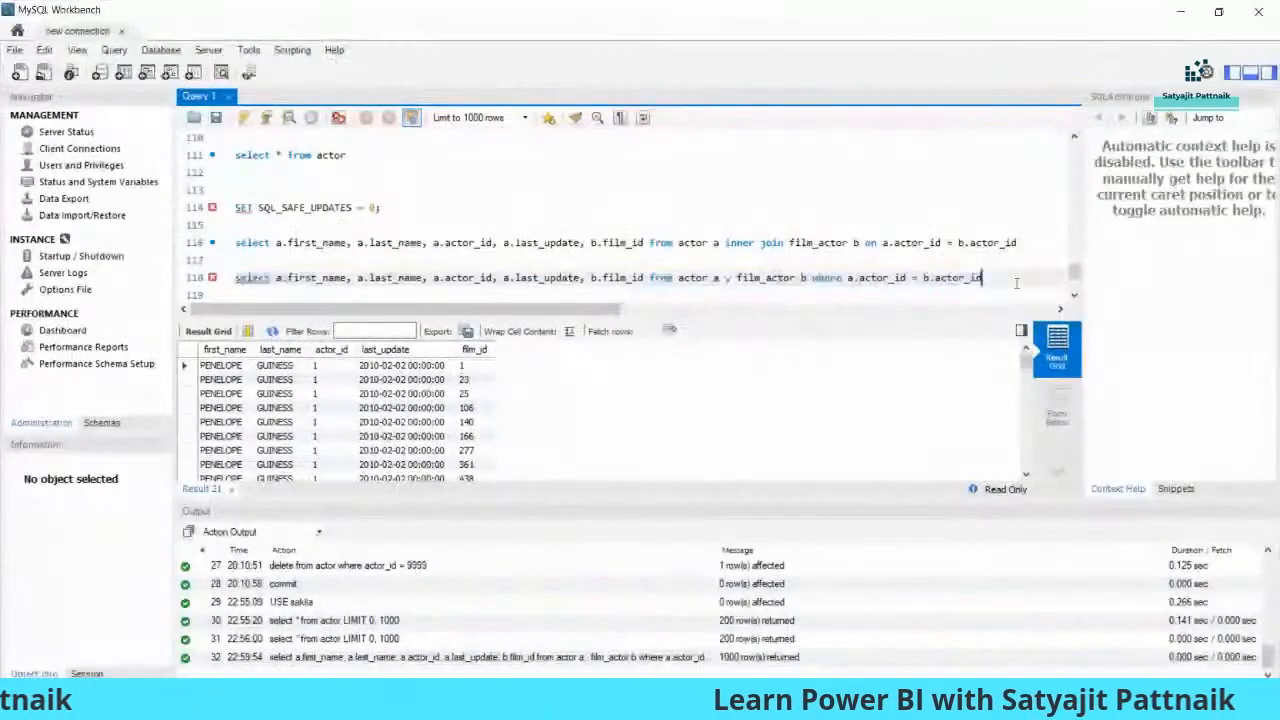
key("Return")
key("Return")
key("Return")
type("select")
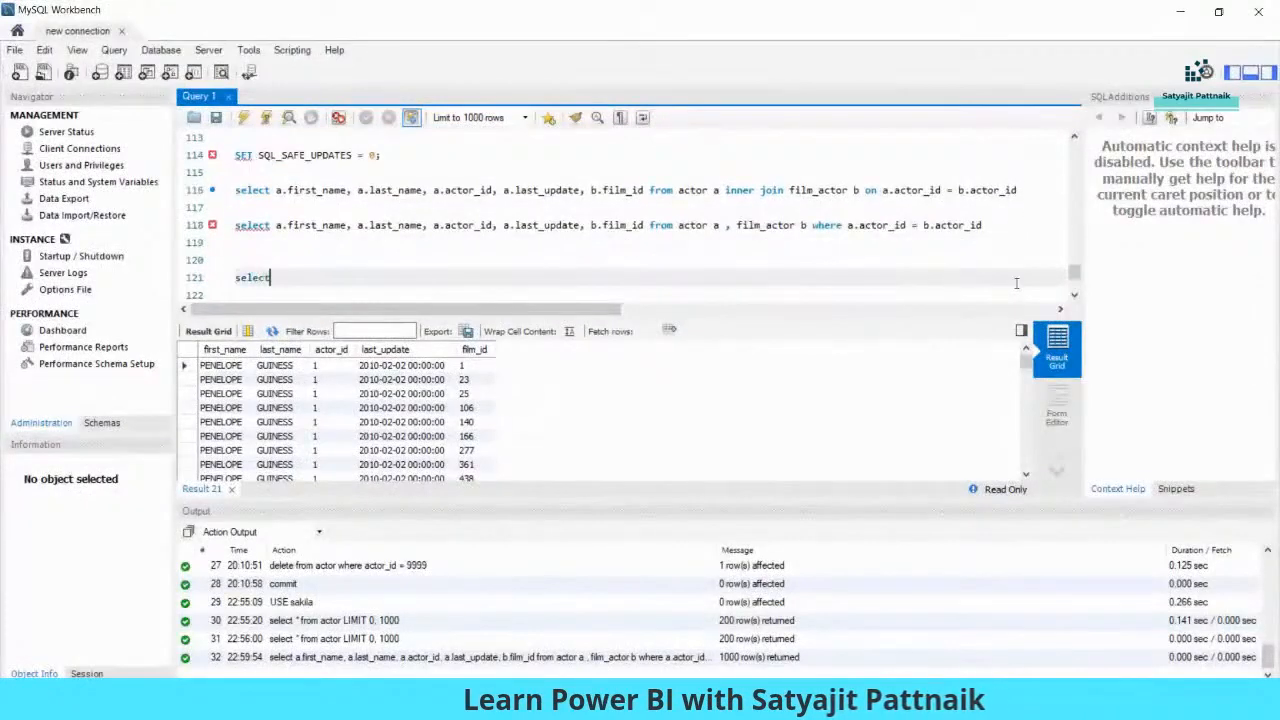
type(" a.first")
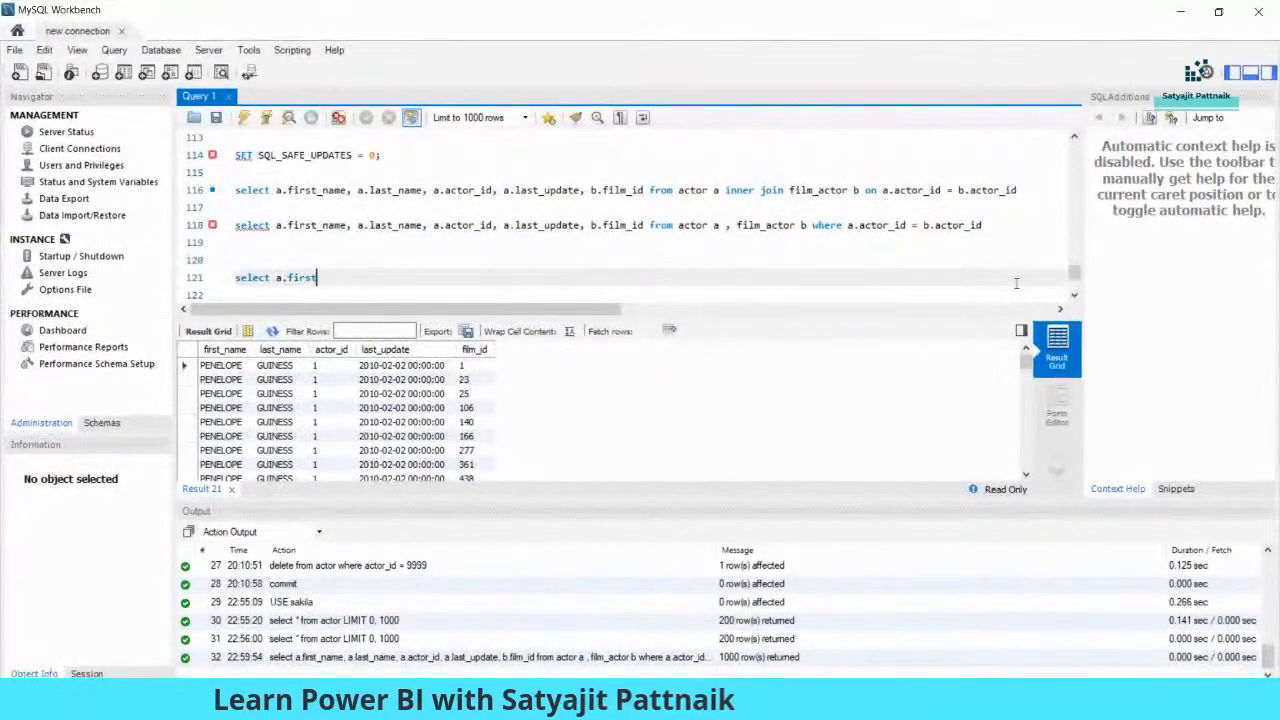
type("_name, a.last_")
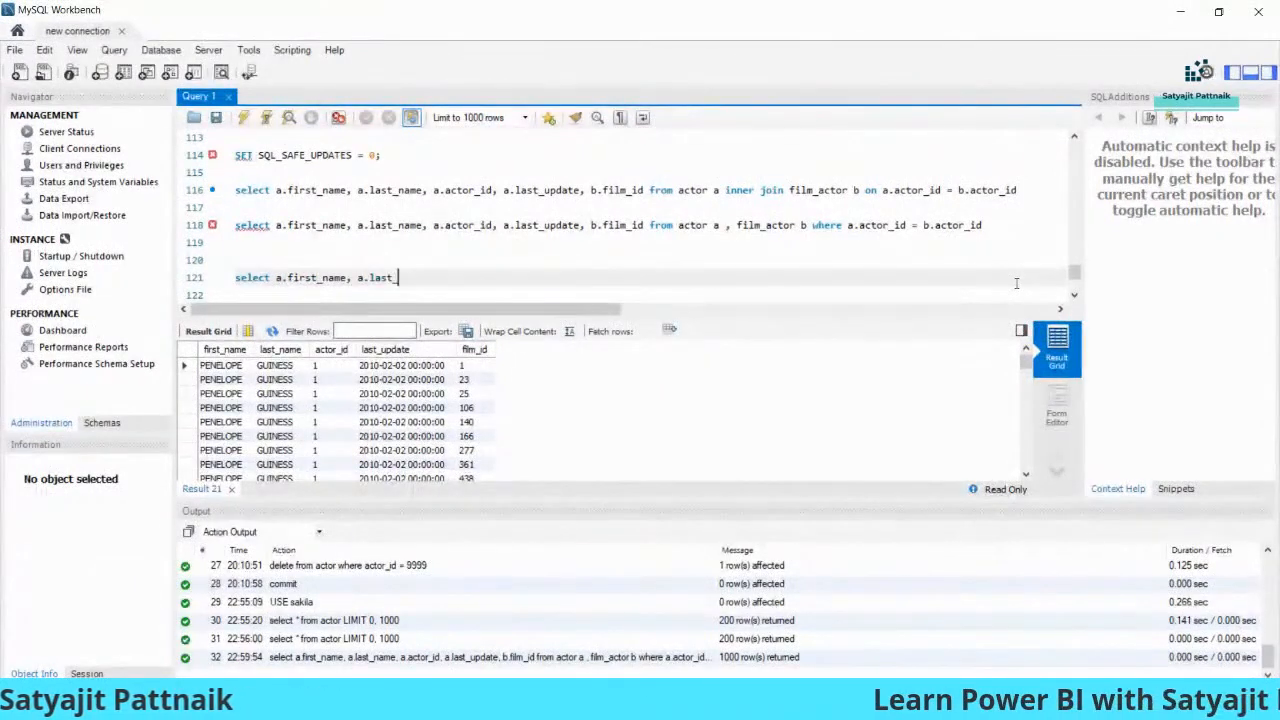
type("name, max(age")
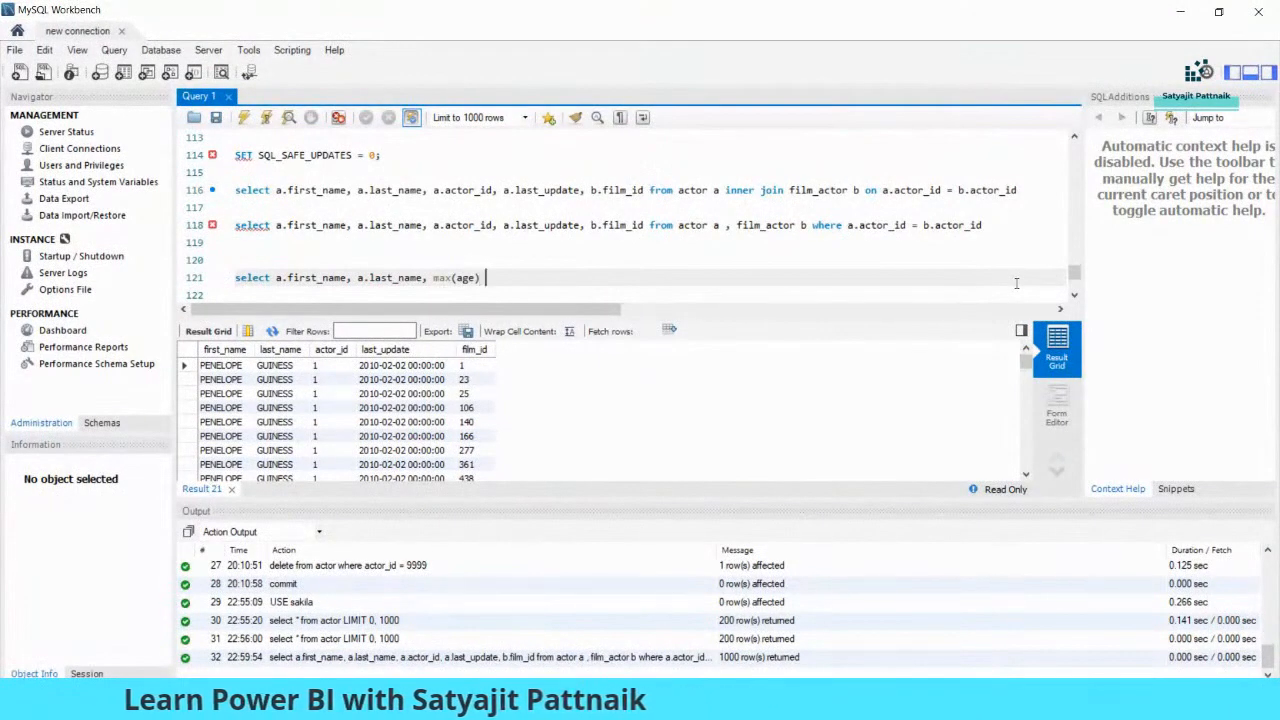
key("BackSpace")
key("BackSpace")
key("BackSpace")
key("BackSpace")
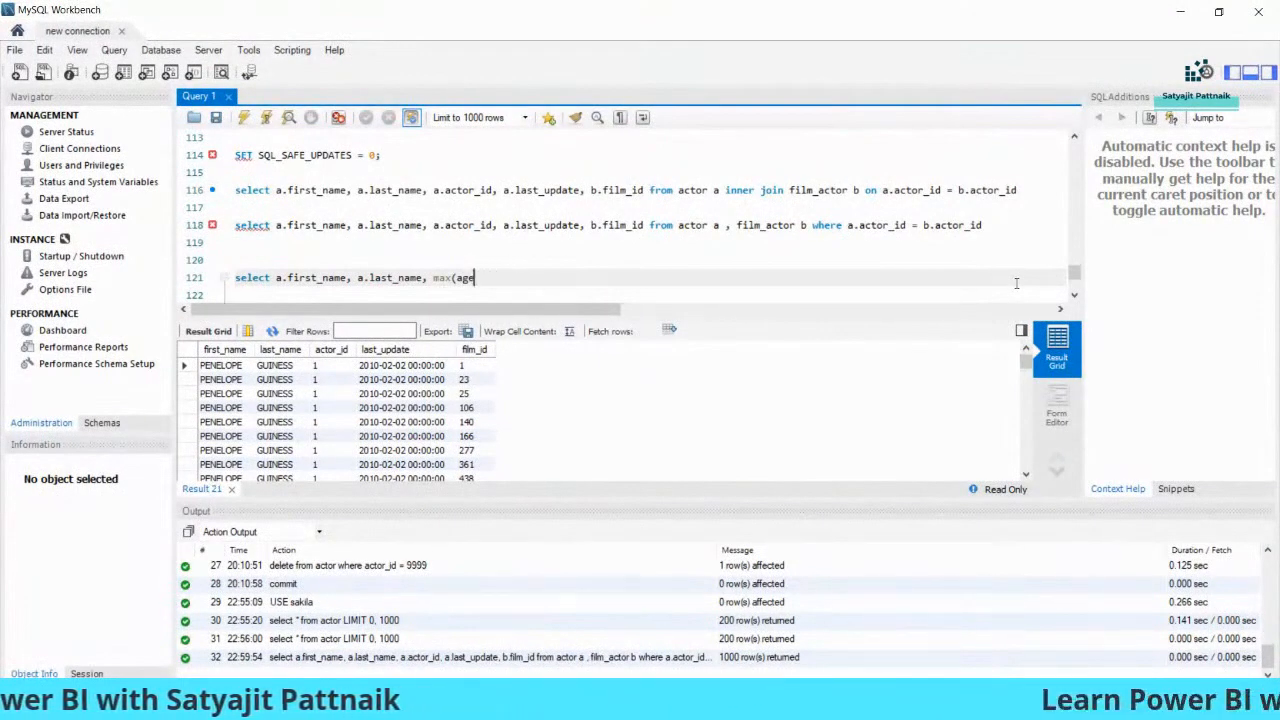
key("BackSpace")
key("BackSpace")
key("BackSpace")
key("BackSpace")
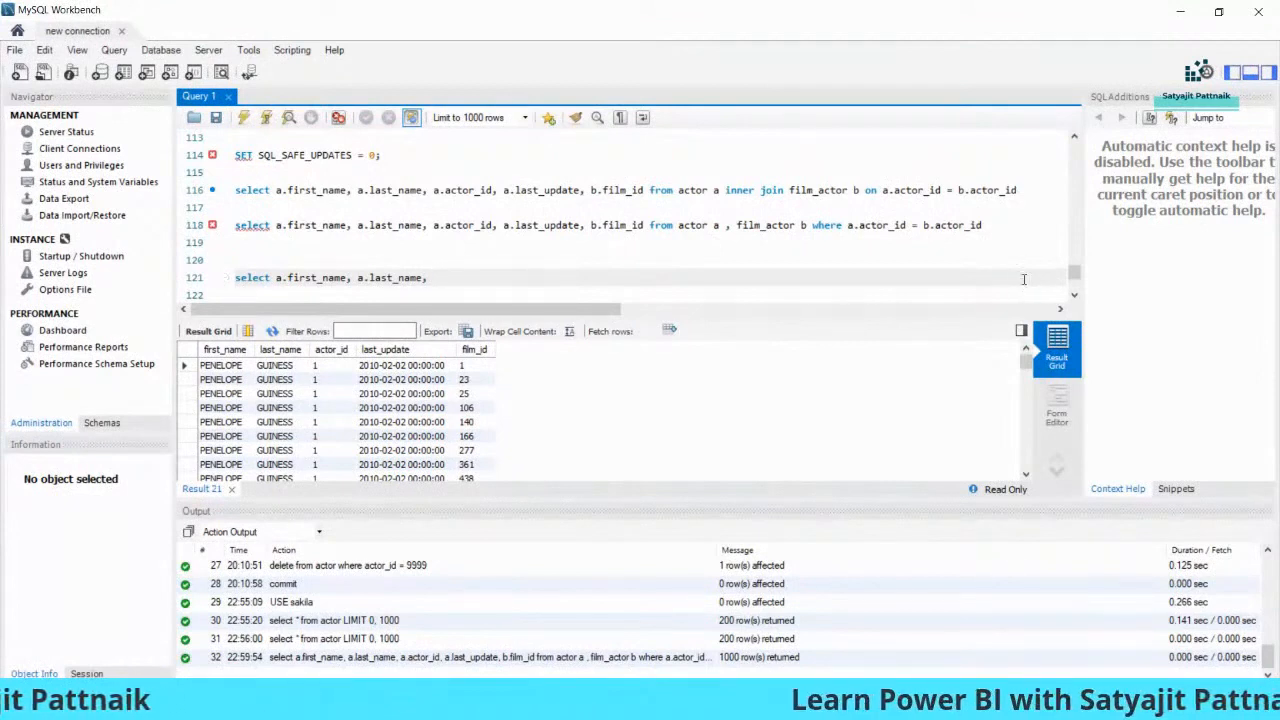
type("max(actor_id")
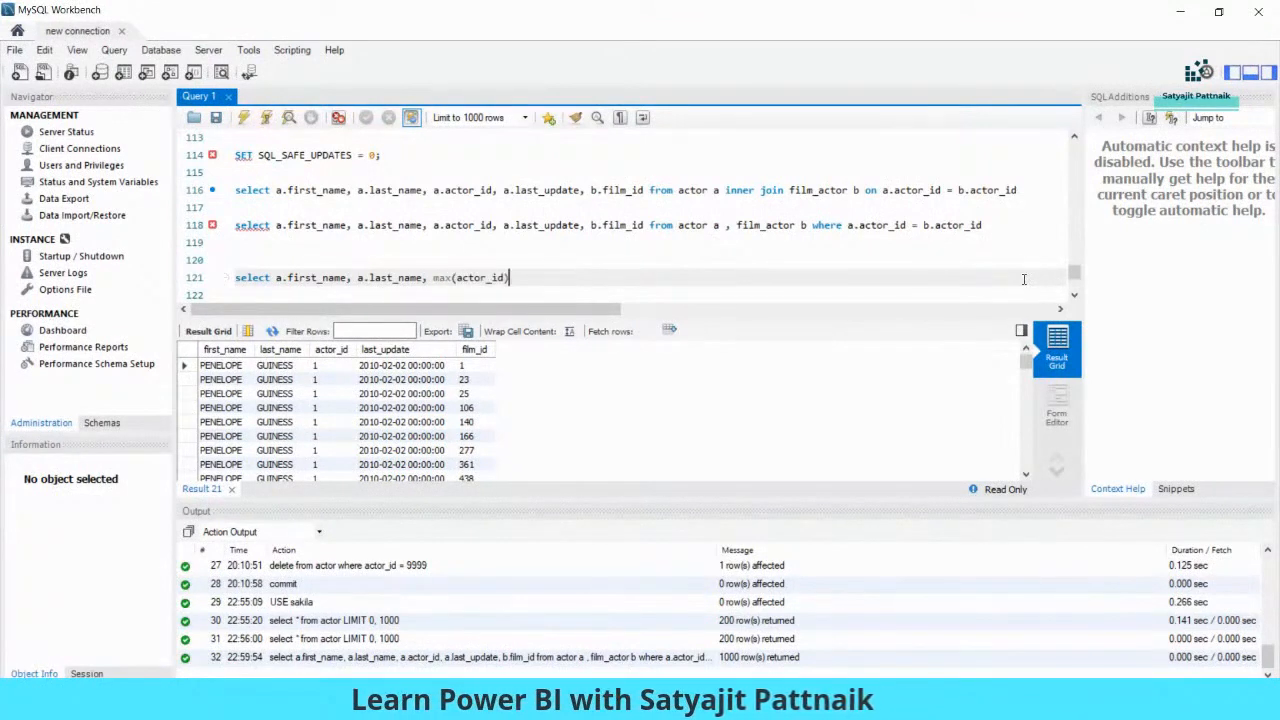
key("BackSpace")
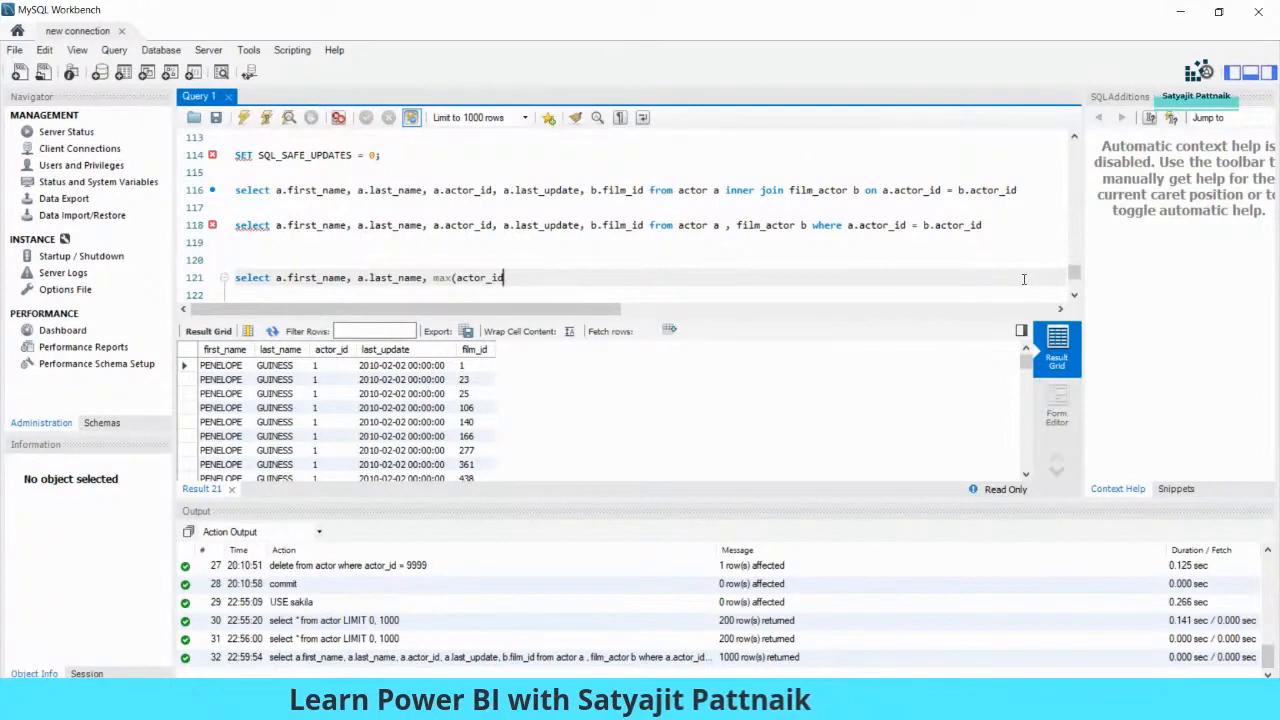
type("from acto")
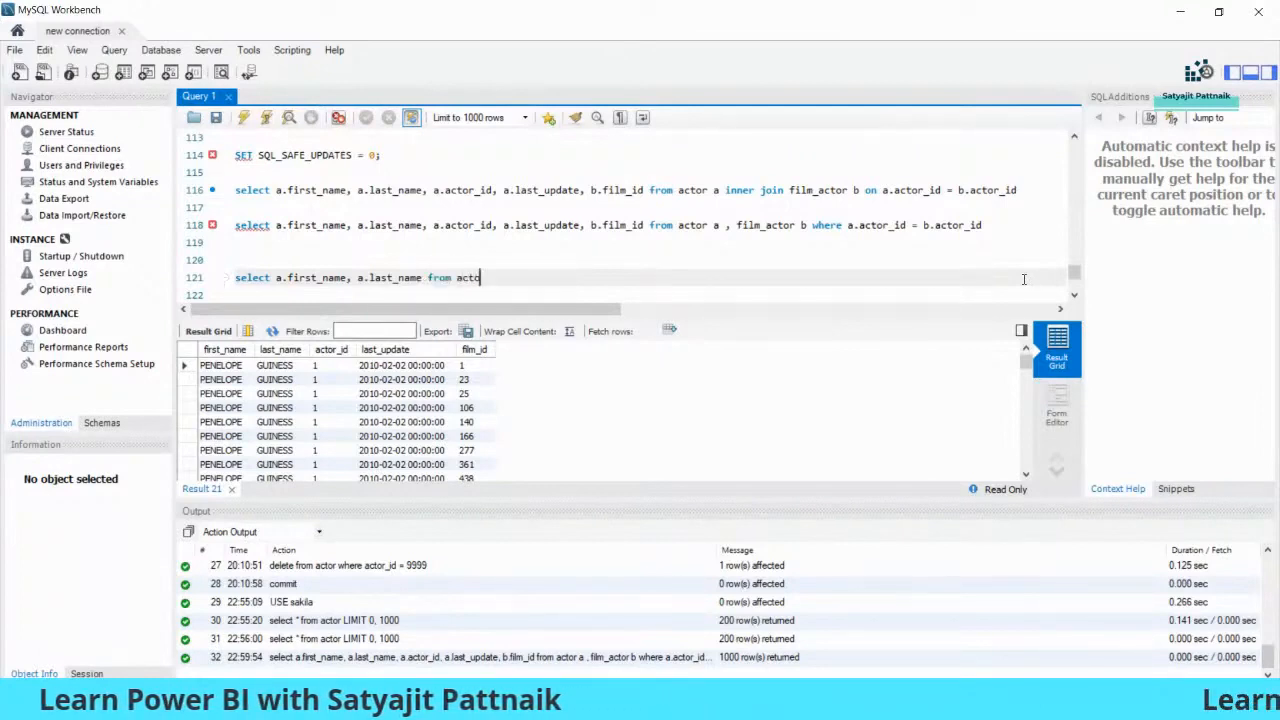
type("r where actor_id > 50")
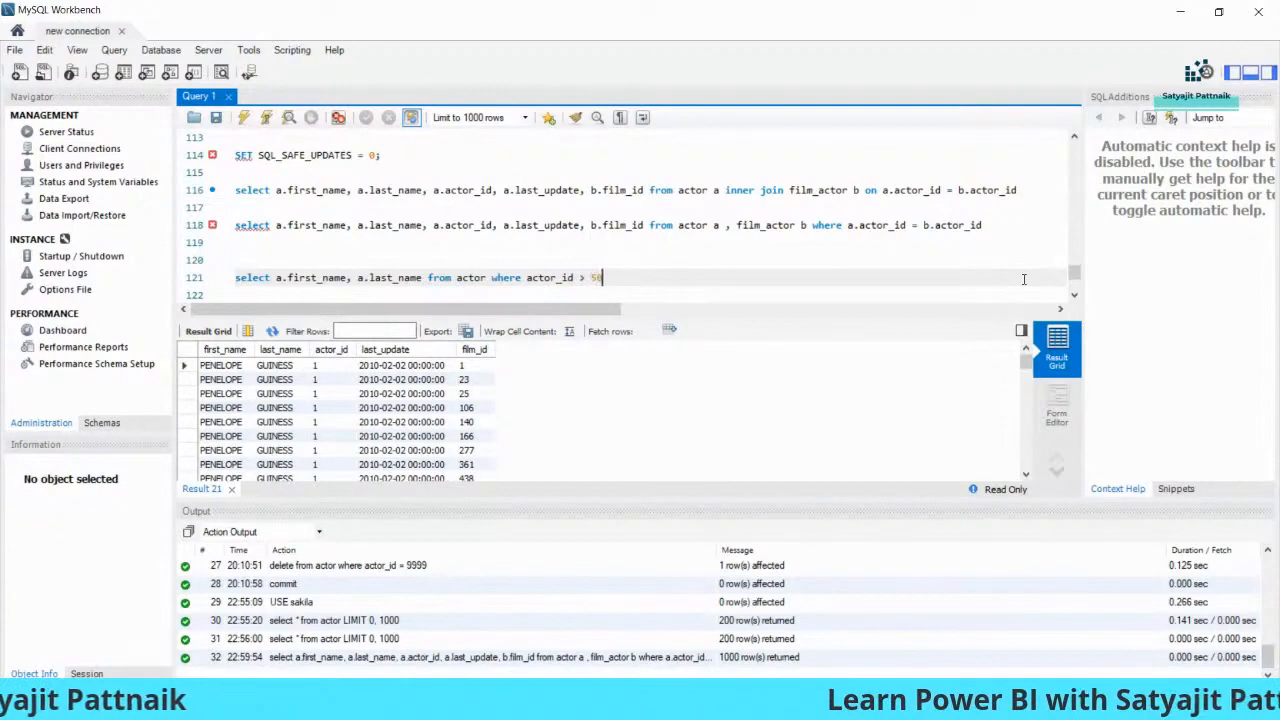
left_click_drag(1024, 279, 234, 278)
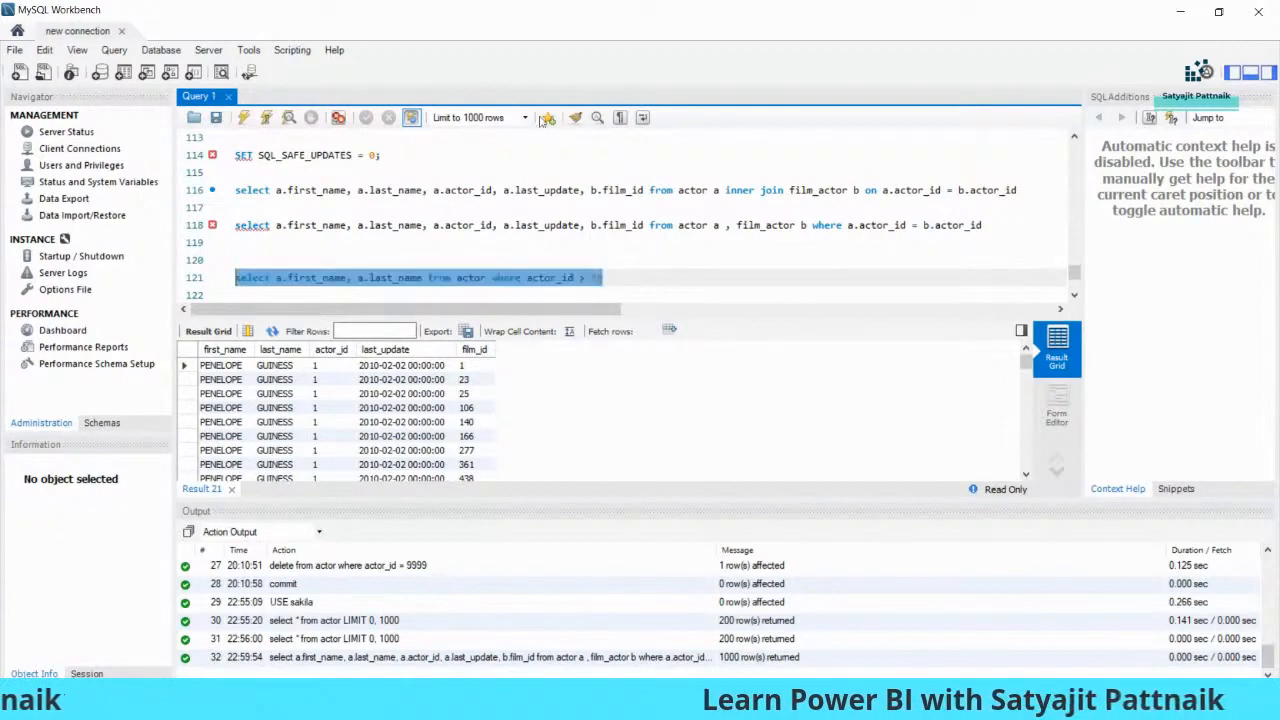
left_click(243, 117)
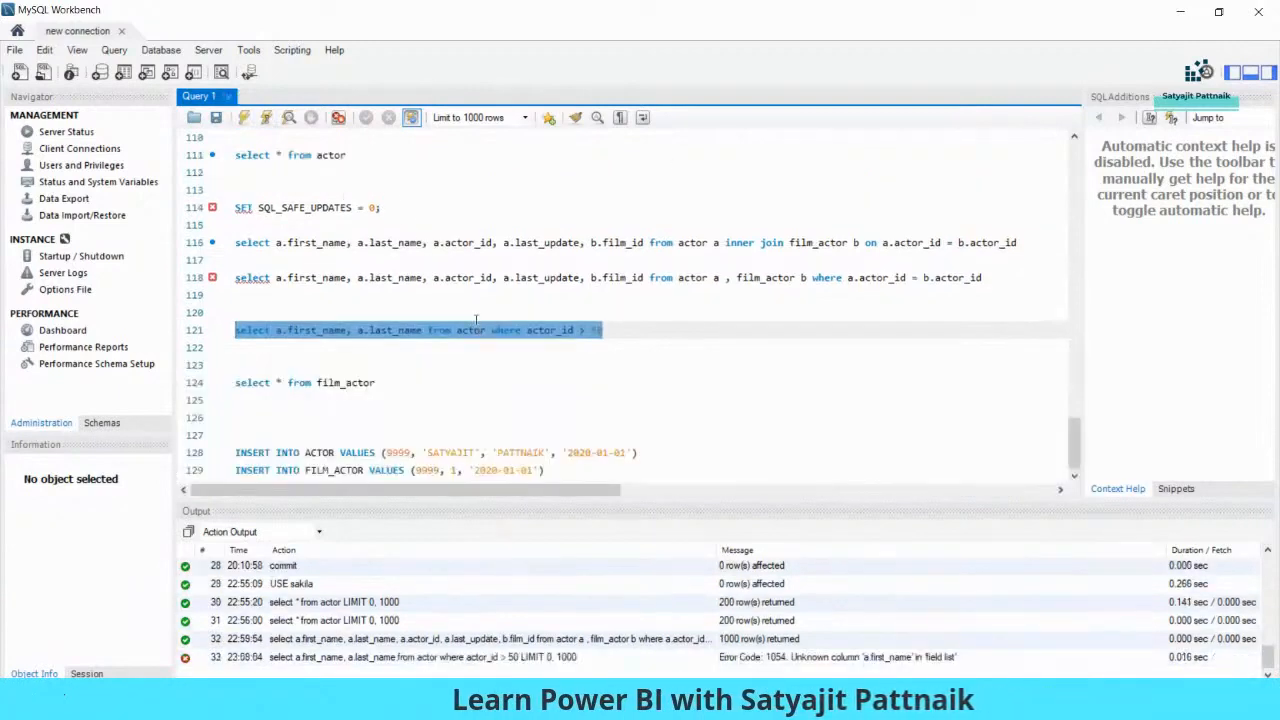
- Run the select * from actor query to check the table
left_click(585, 345)
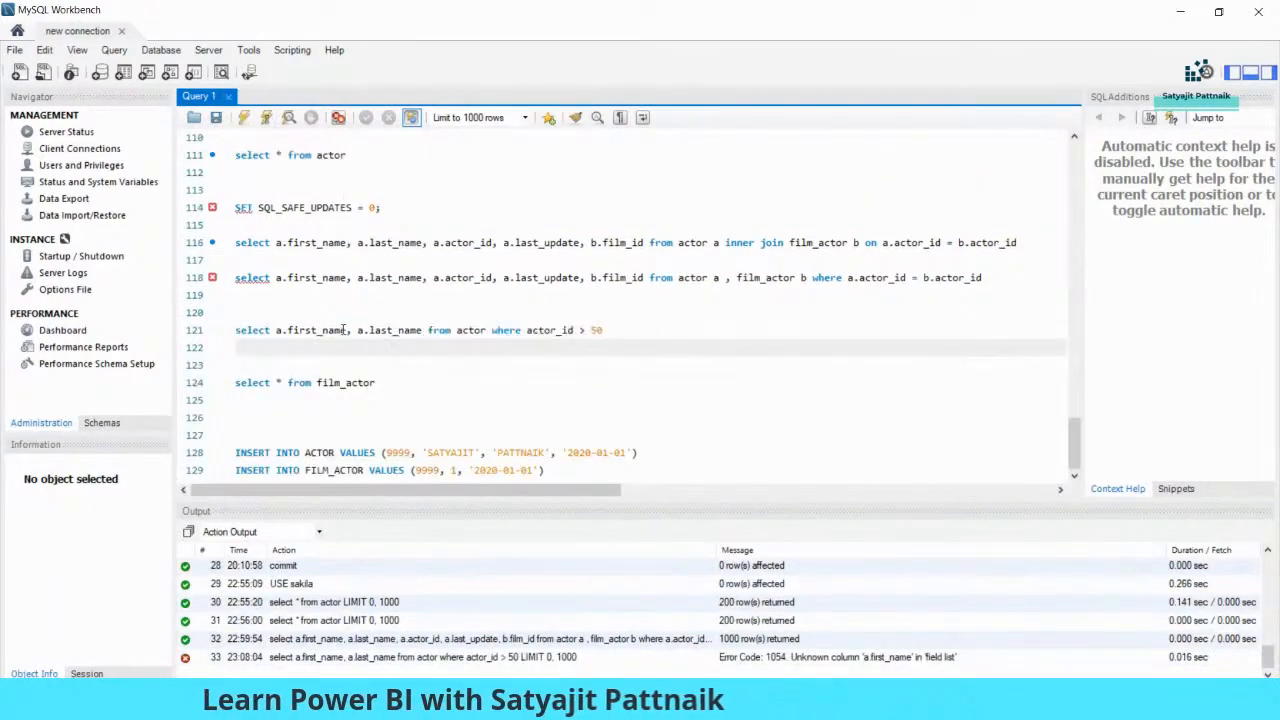
left_click_drag(346, 155, 234, 155)
key("ctrl+shift+Return")
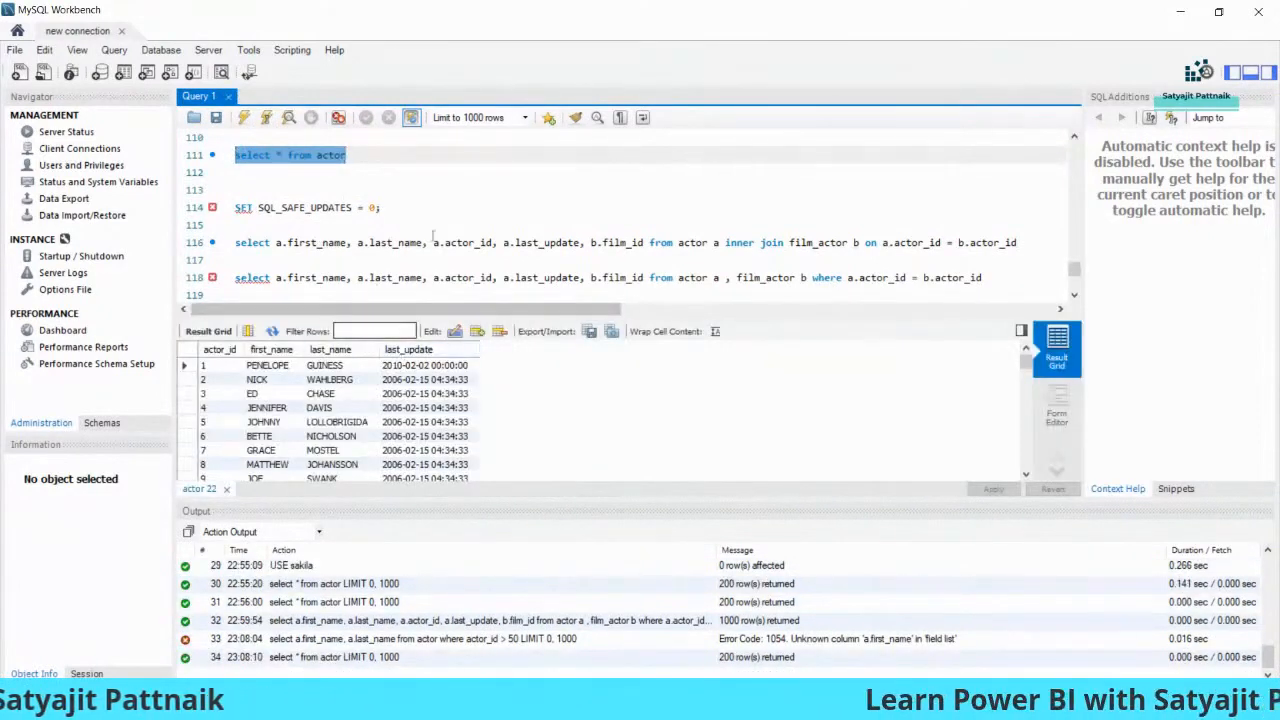
scroll(444, 246, "down", 2)
- Add the alias a after actor, rerun the query for 150 rows, and copy it
double_click(471, 225)
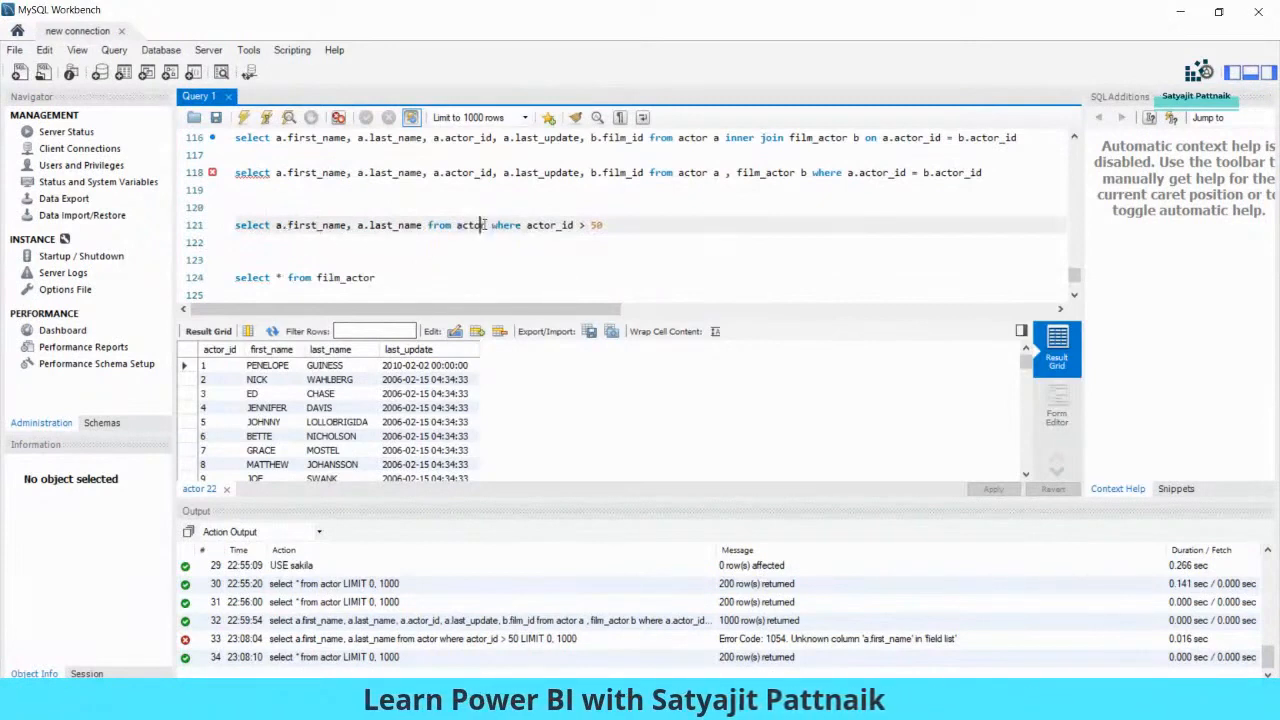
type("a")
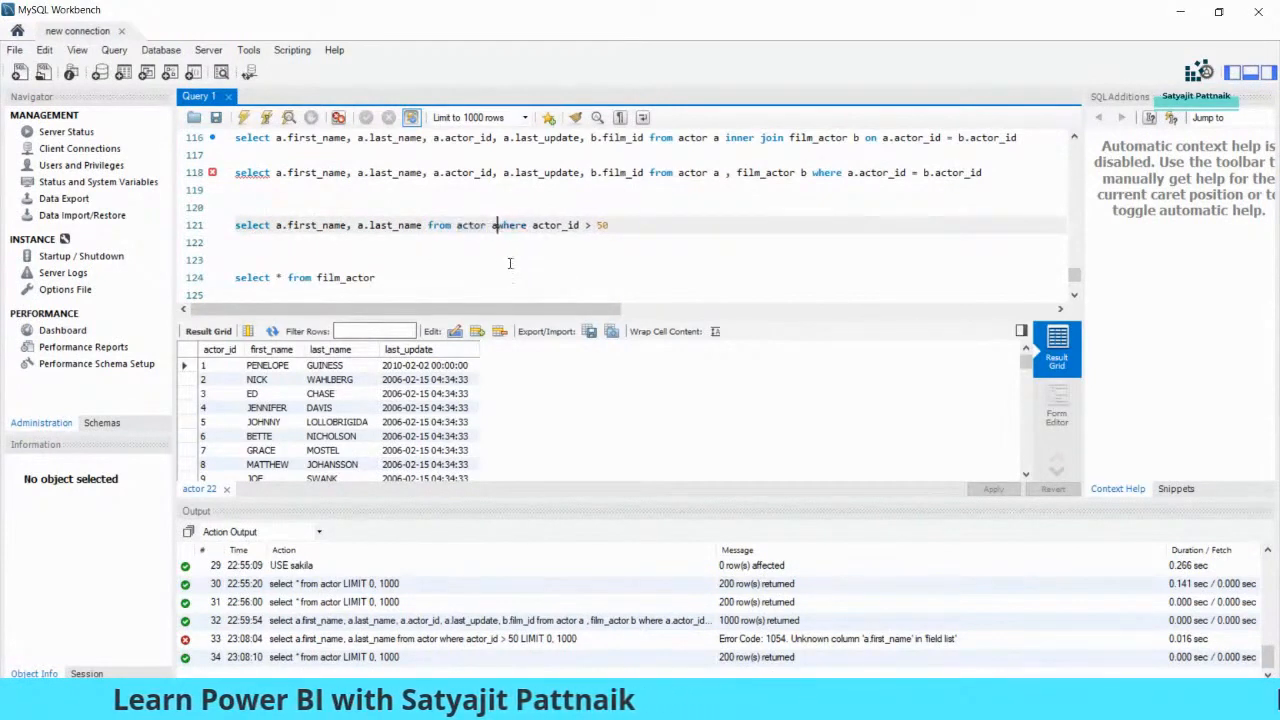
left_click_drag(614, 225, 505, 233)
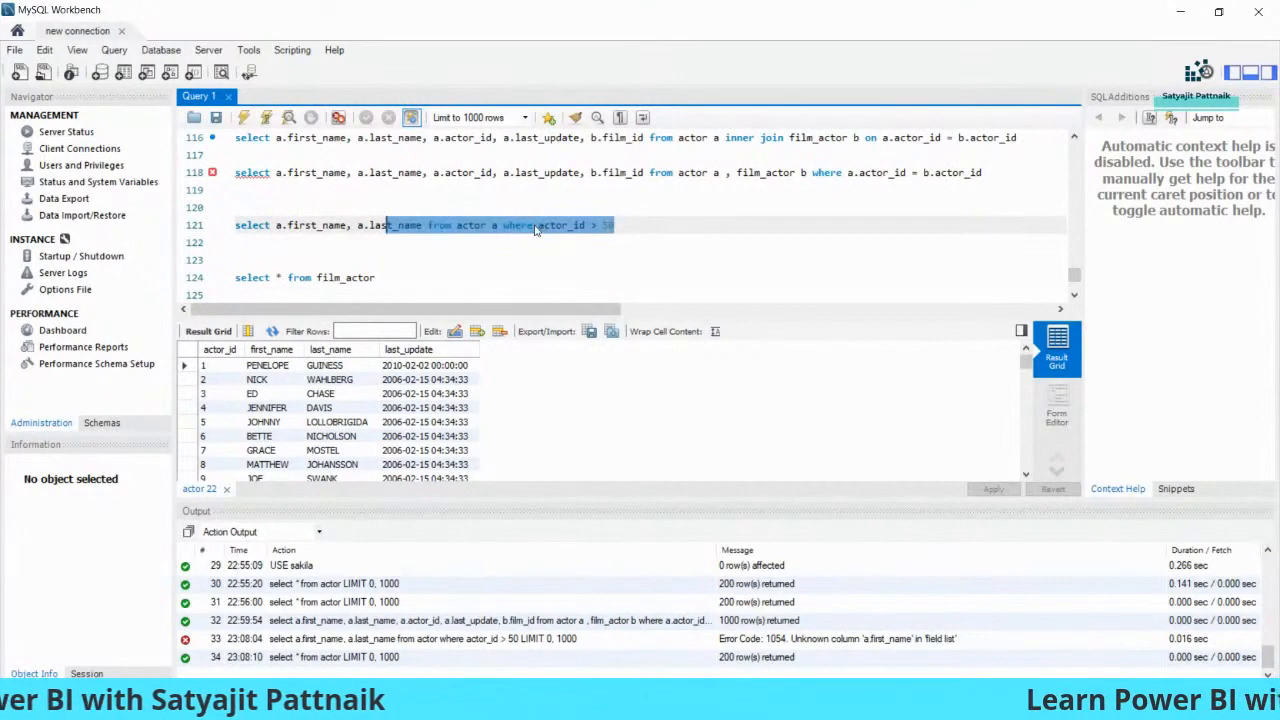
left_click(540, 228)
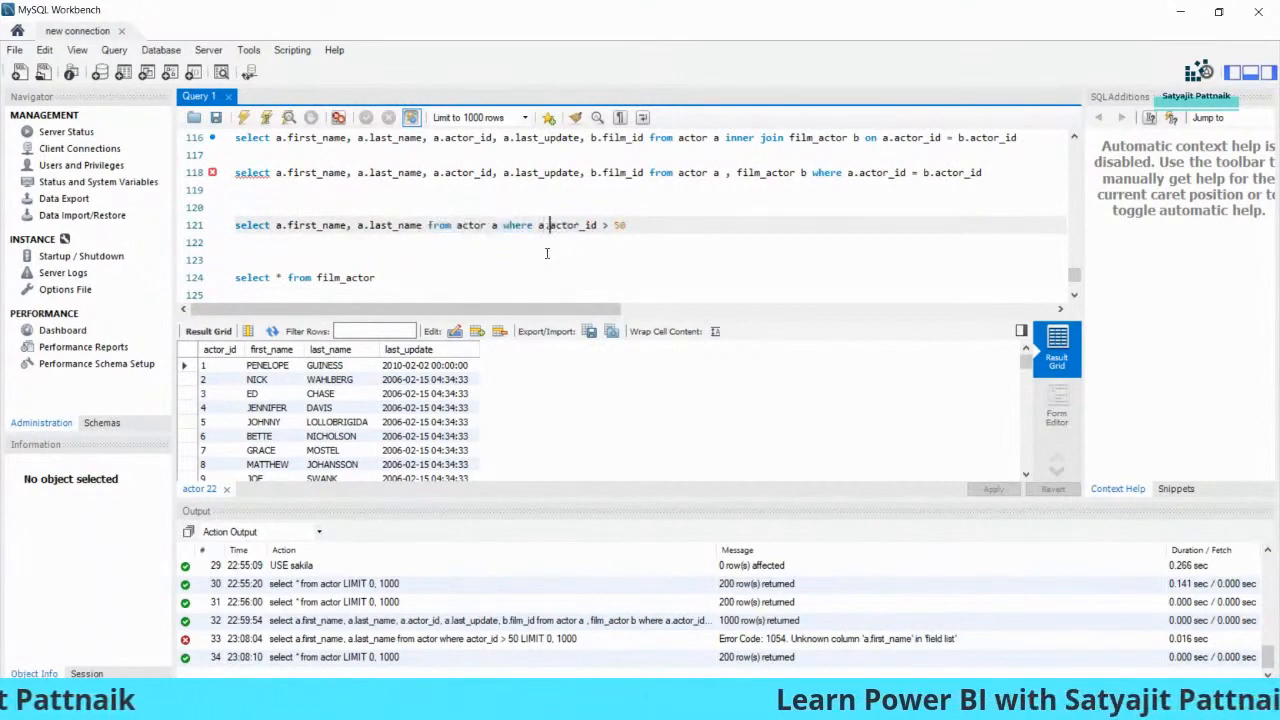
left_click_drag(624, 226, 231, 229)
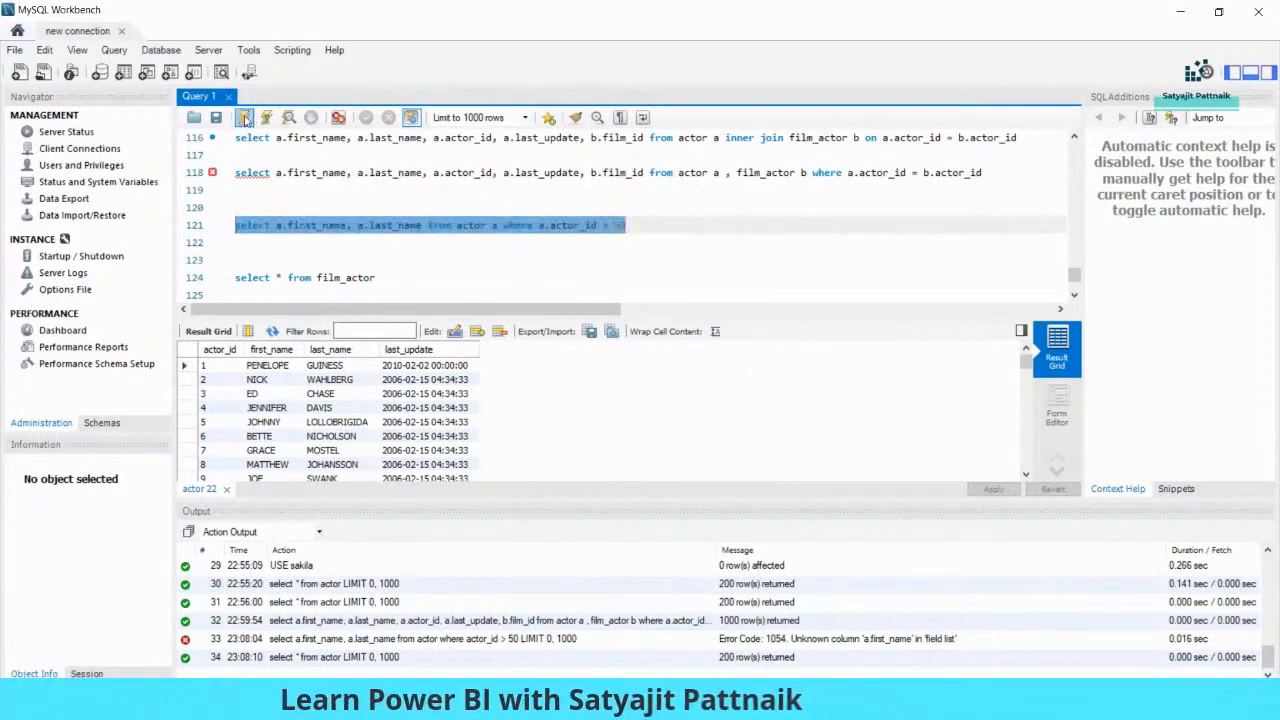
left_click(312, 227)
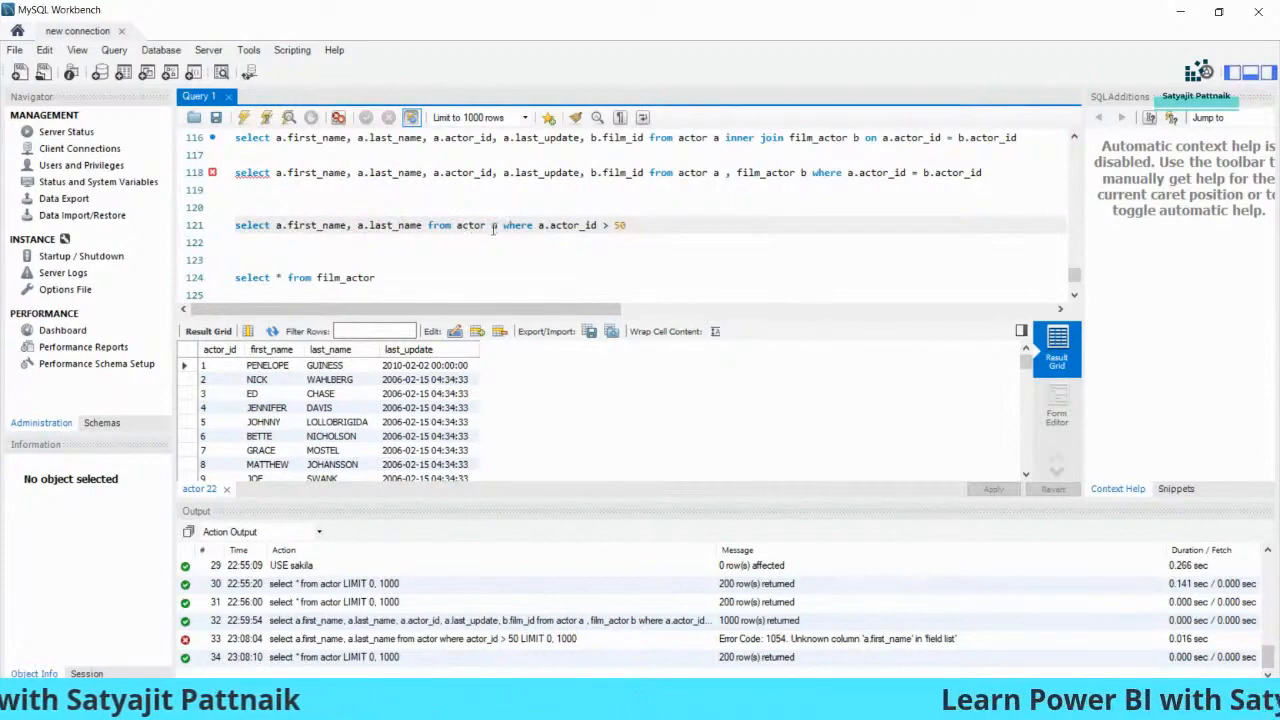
double_click(492, 226)
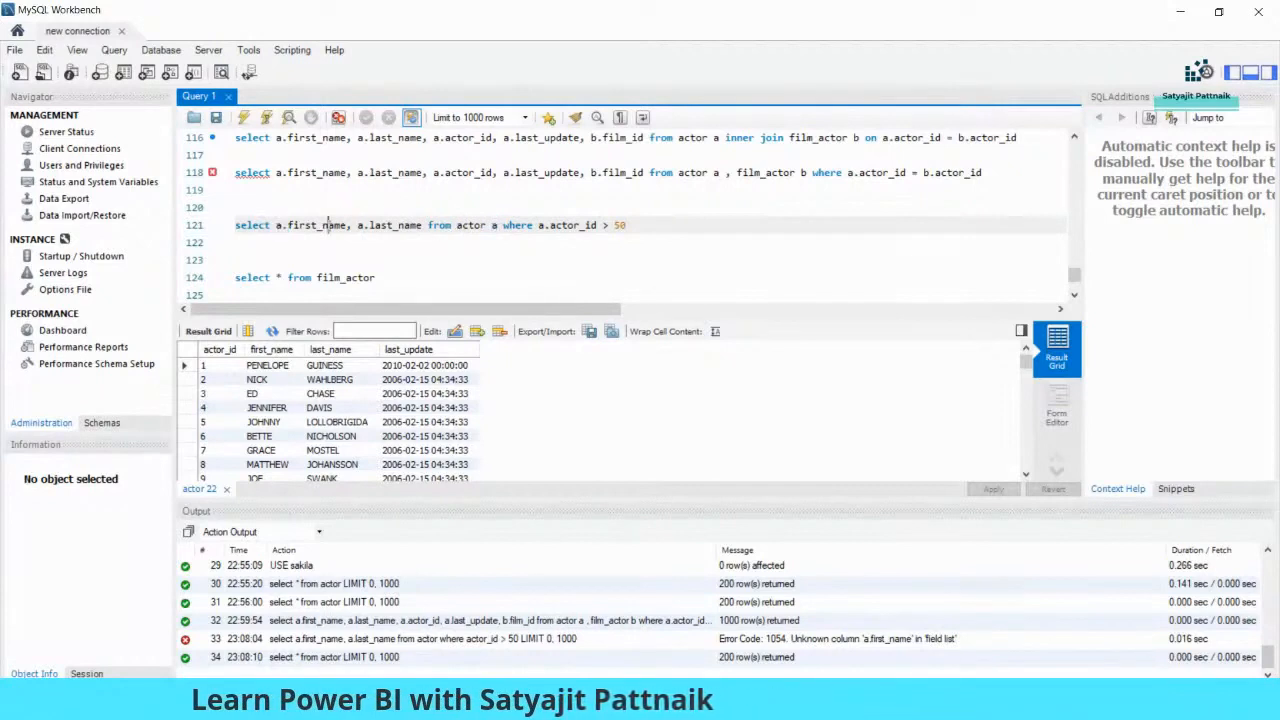
left_click_drag(641, 235, 366, 227)
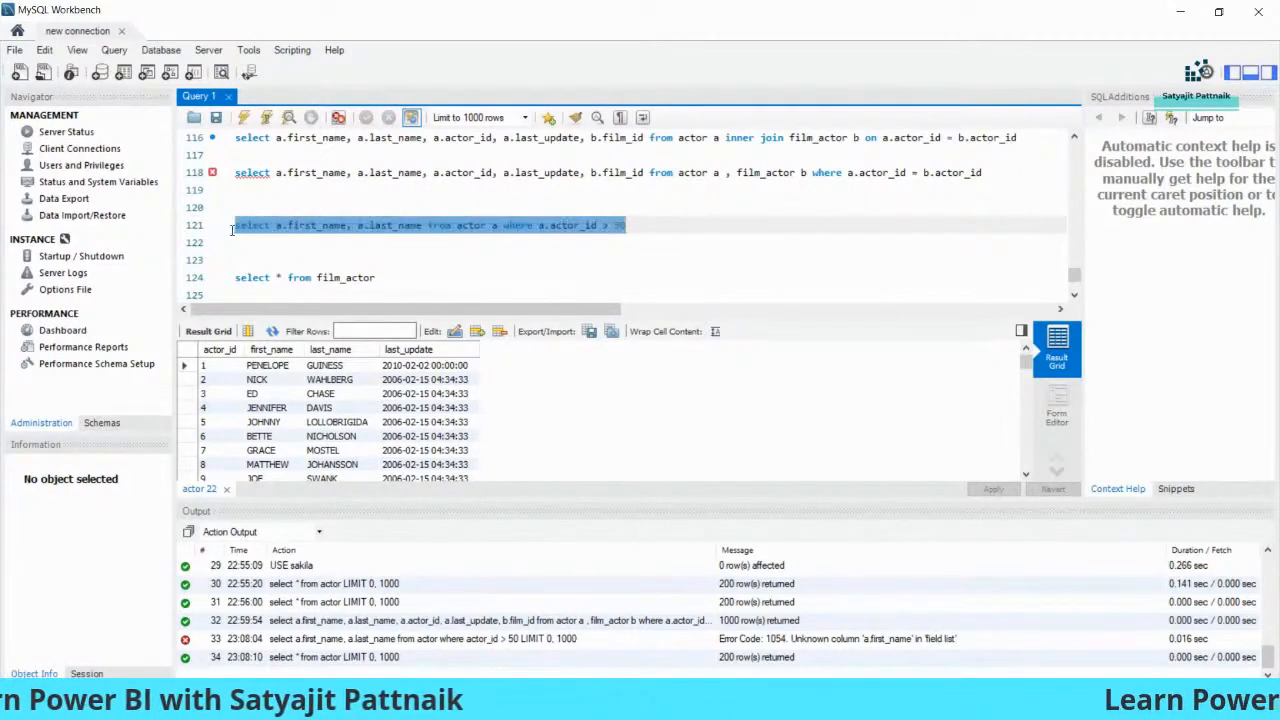
left_click(244, 118)
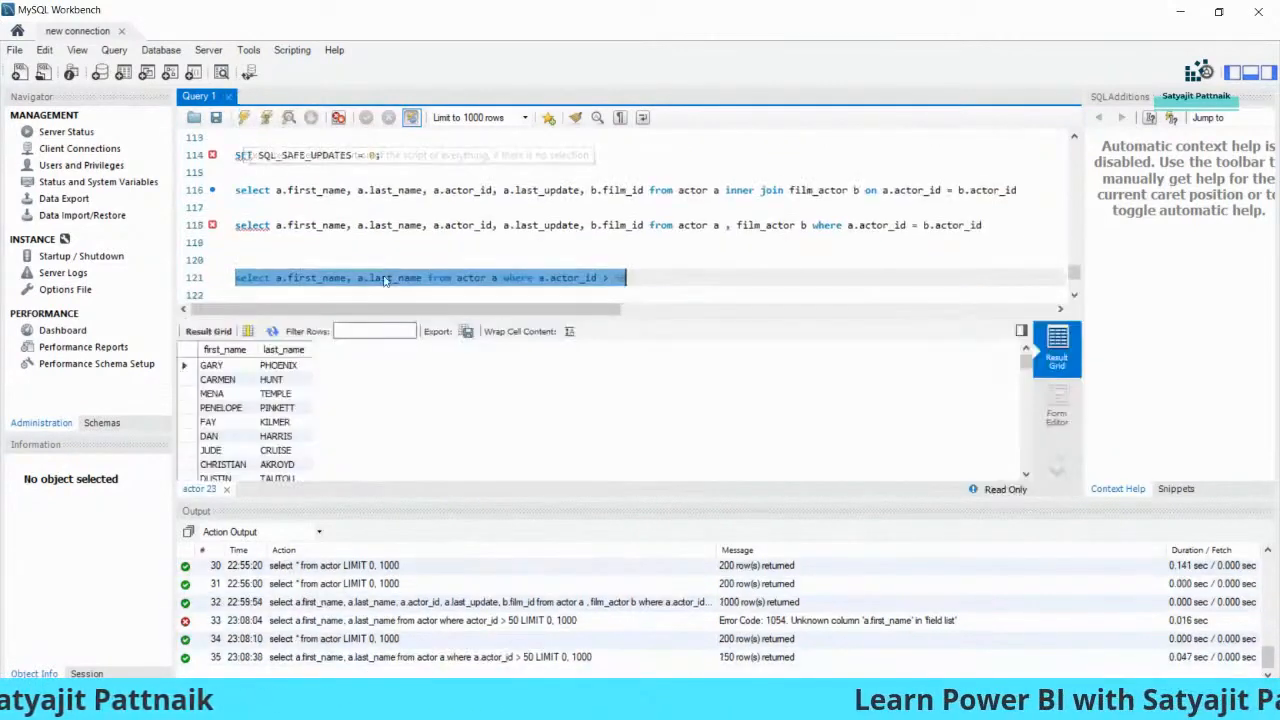
right_click(381, 283)
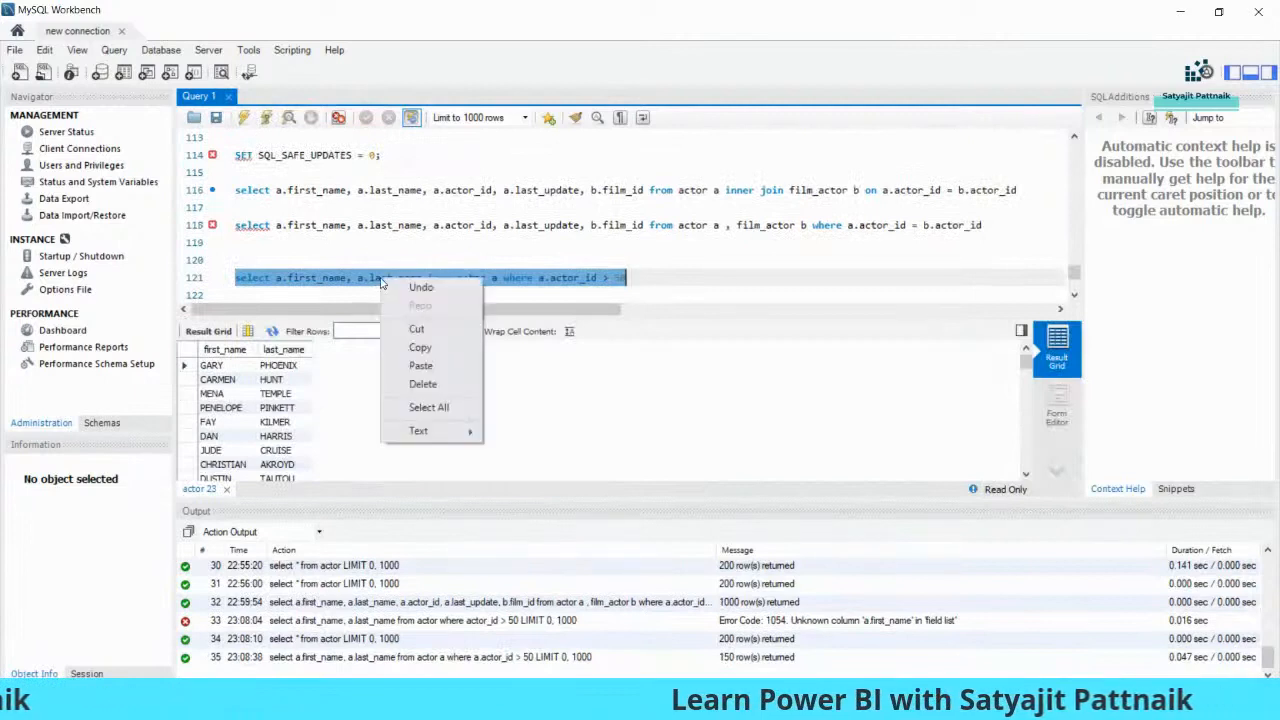
left_click(421, 347)
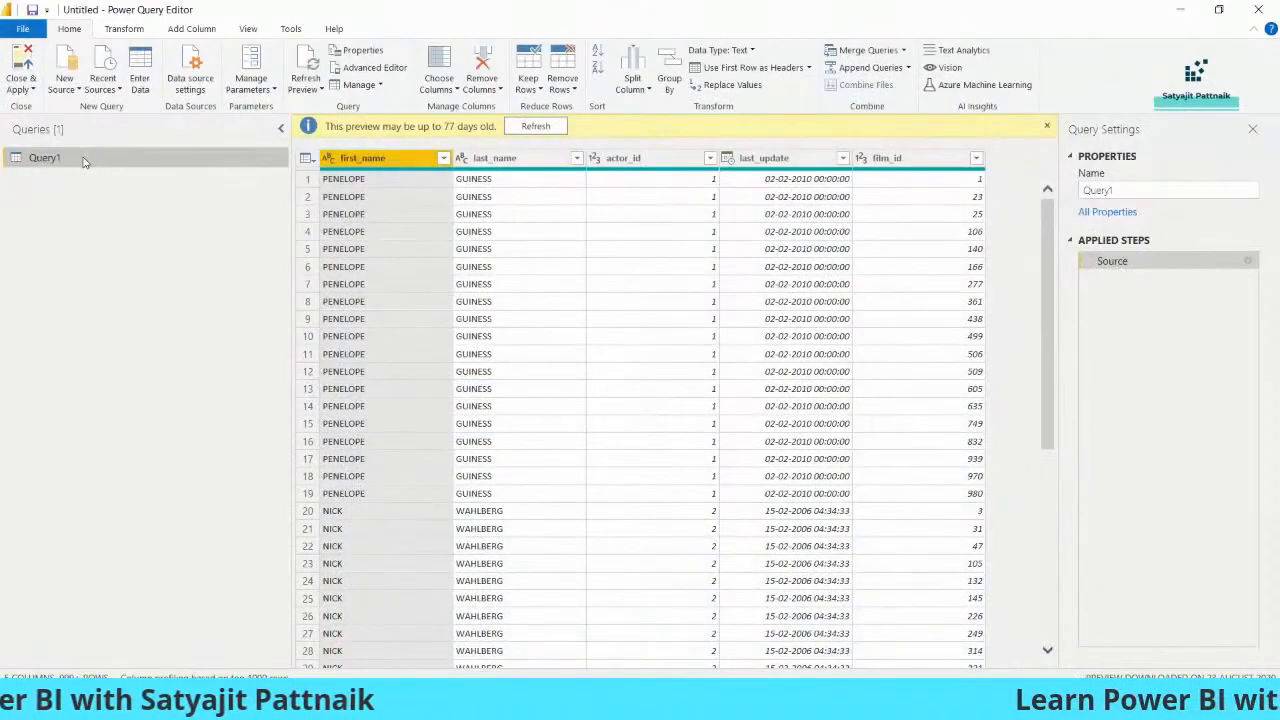
- Reopen the Power Query Editor through Transform data
left_click(33, 91)
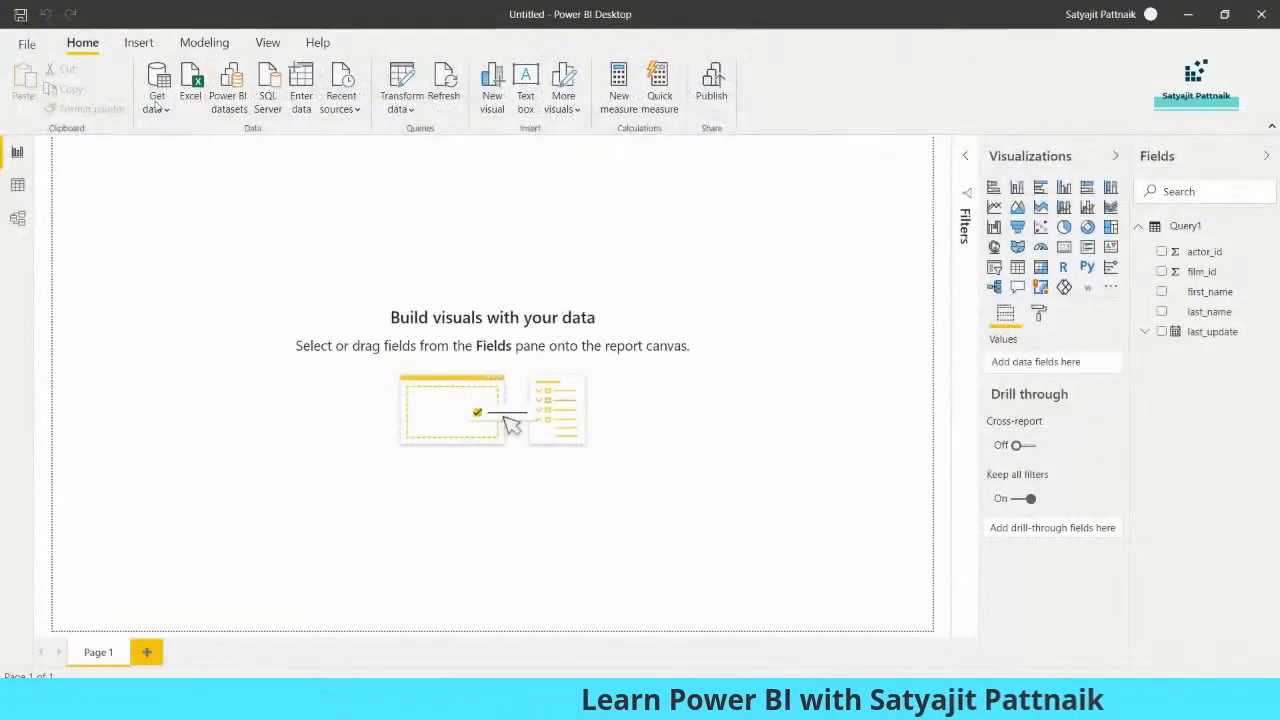
left_click(156, 103)
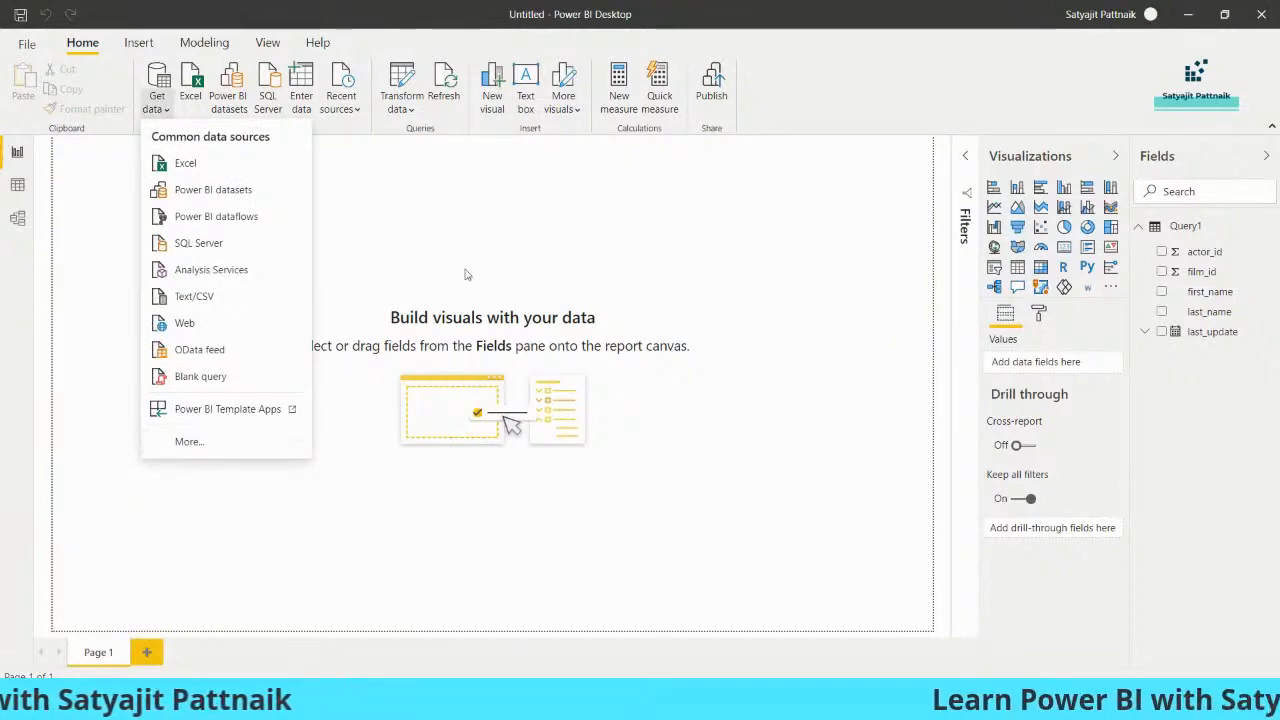
left_click(408, 110)
left_click(426, 139)
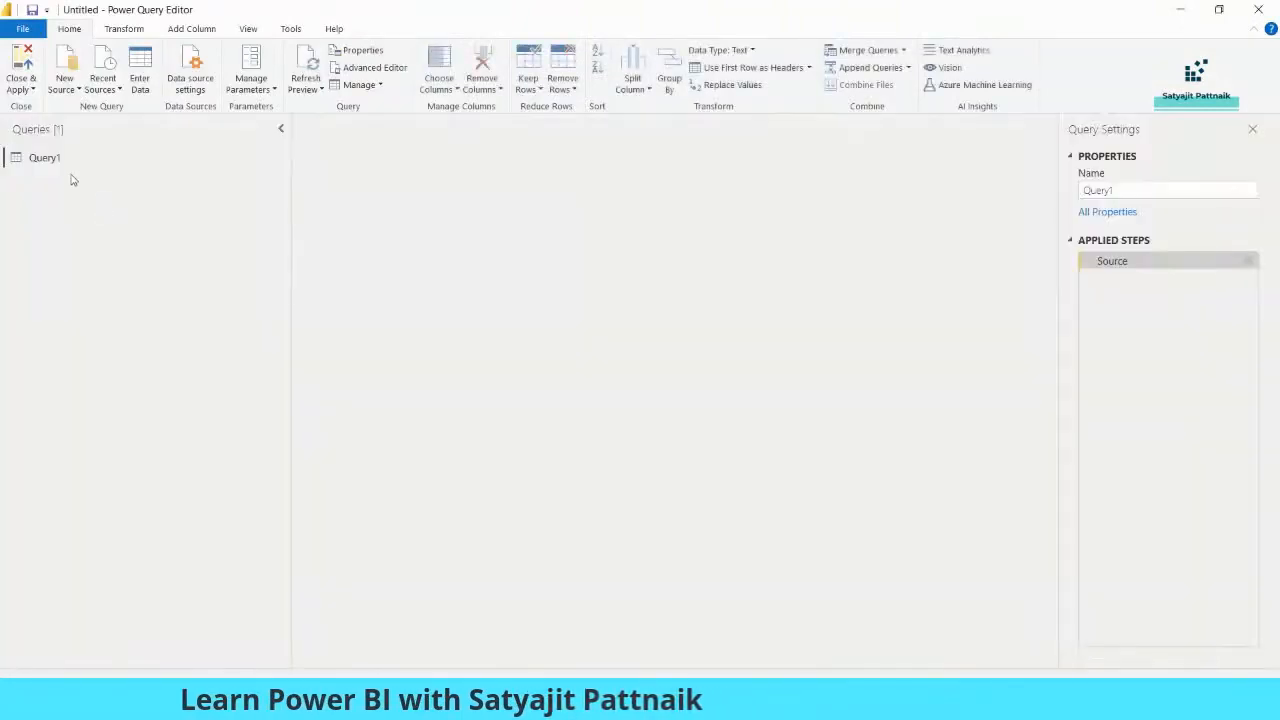
- Duplicate Query1 and name the copy 'Actor_id greater than 50'
right_click(60, 158)
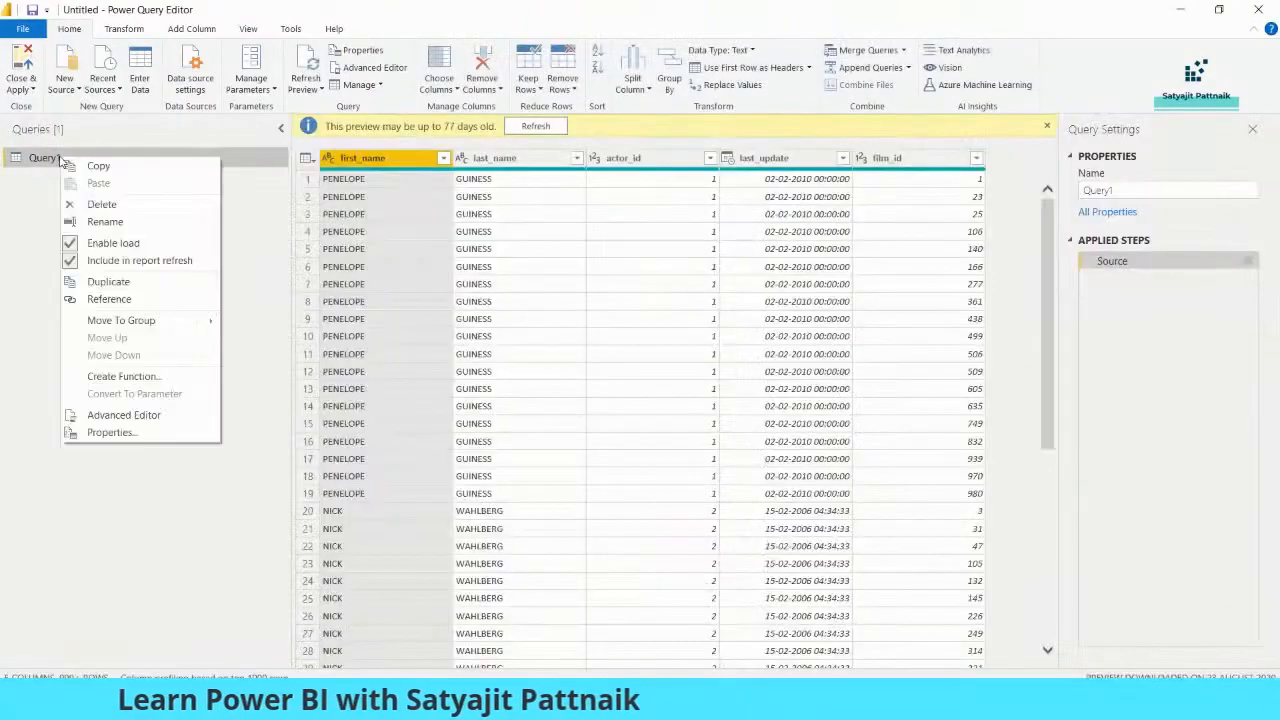
left_click(108, 282)
right_click(75, 180)
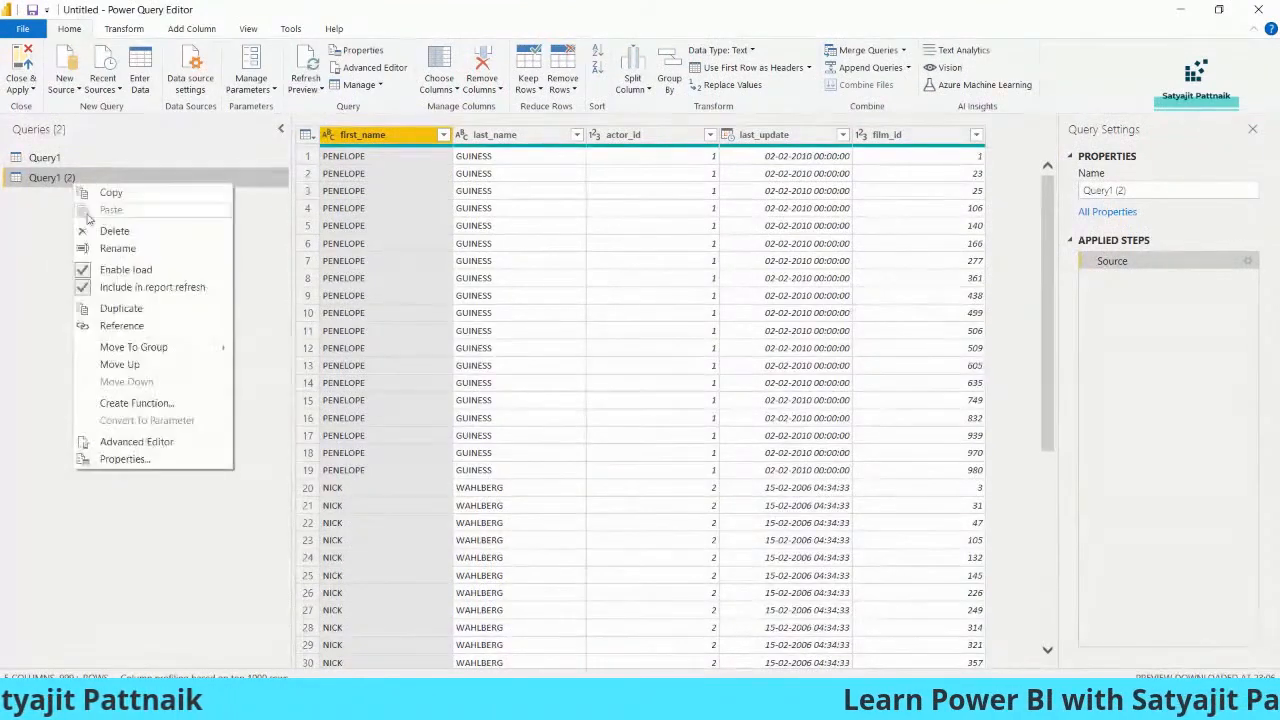
left_click(115, 249)
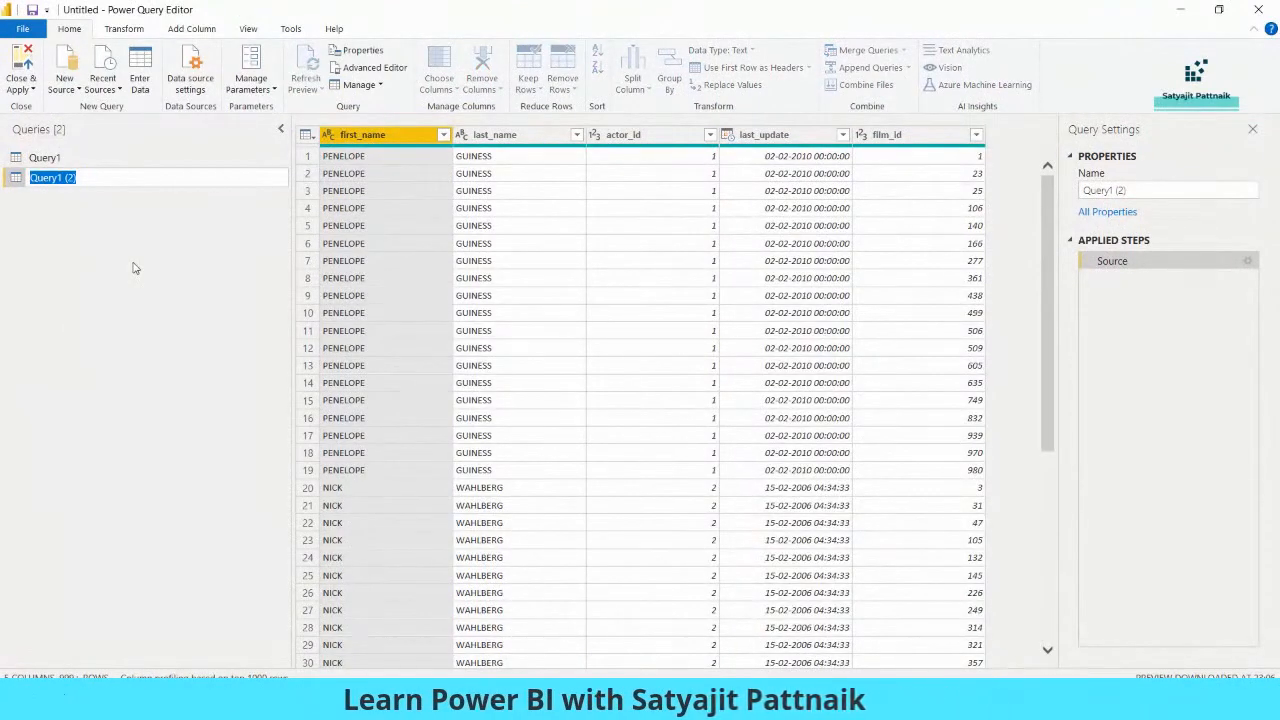
key("alt+Tab")
key("alt+Tab")
key("alt+Tab")
key("Tab")
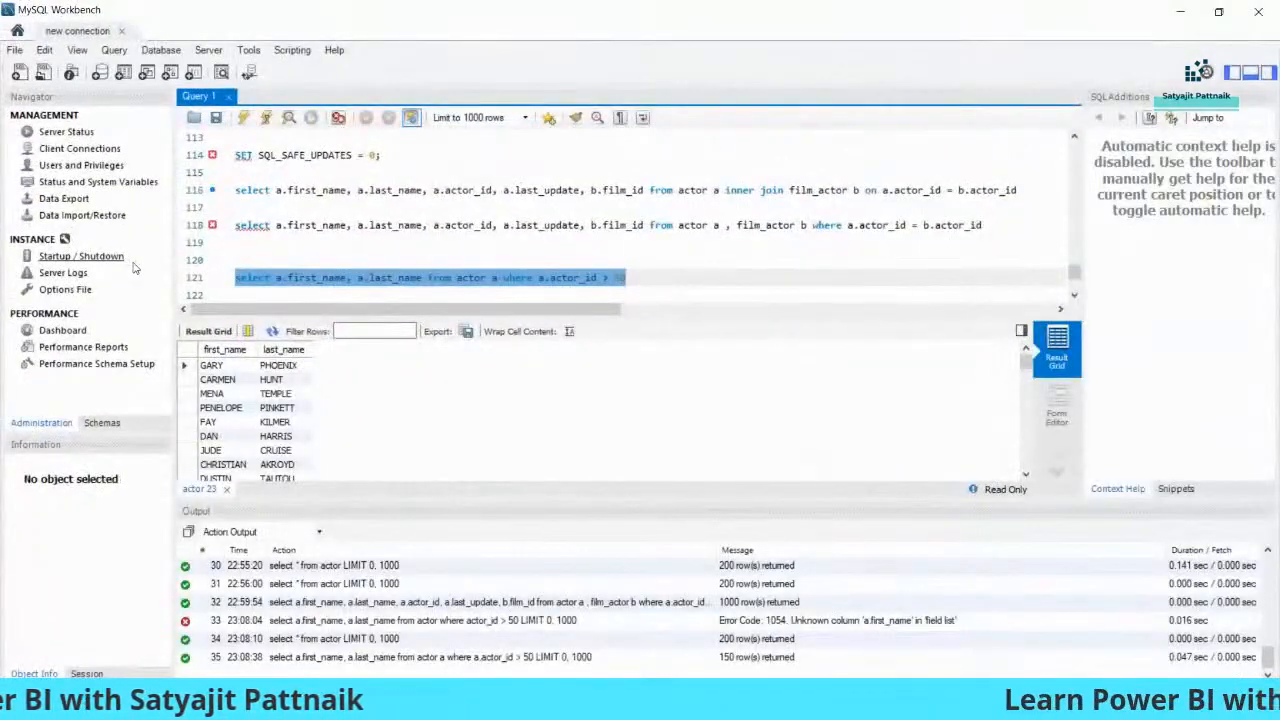
key("alt+Tab")
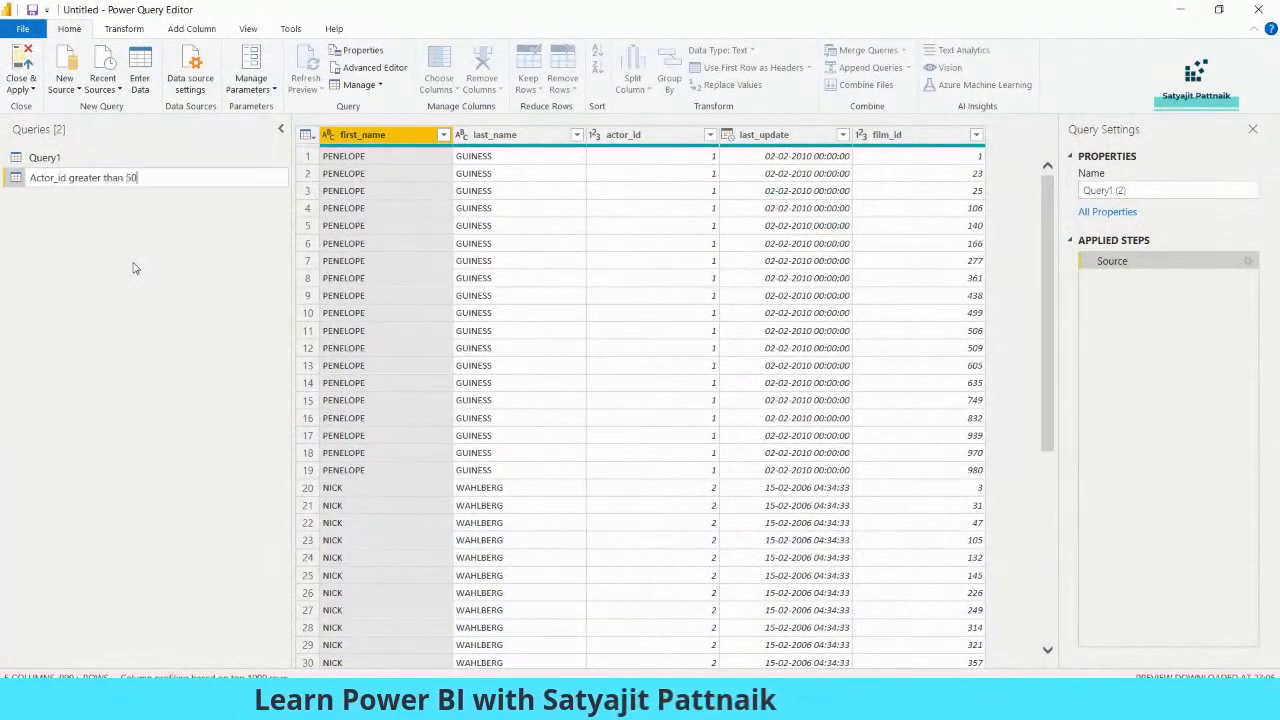
key("Return")
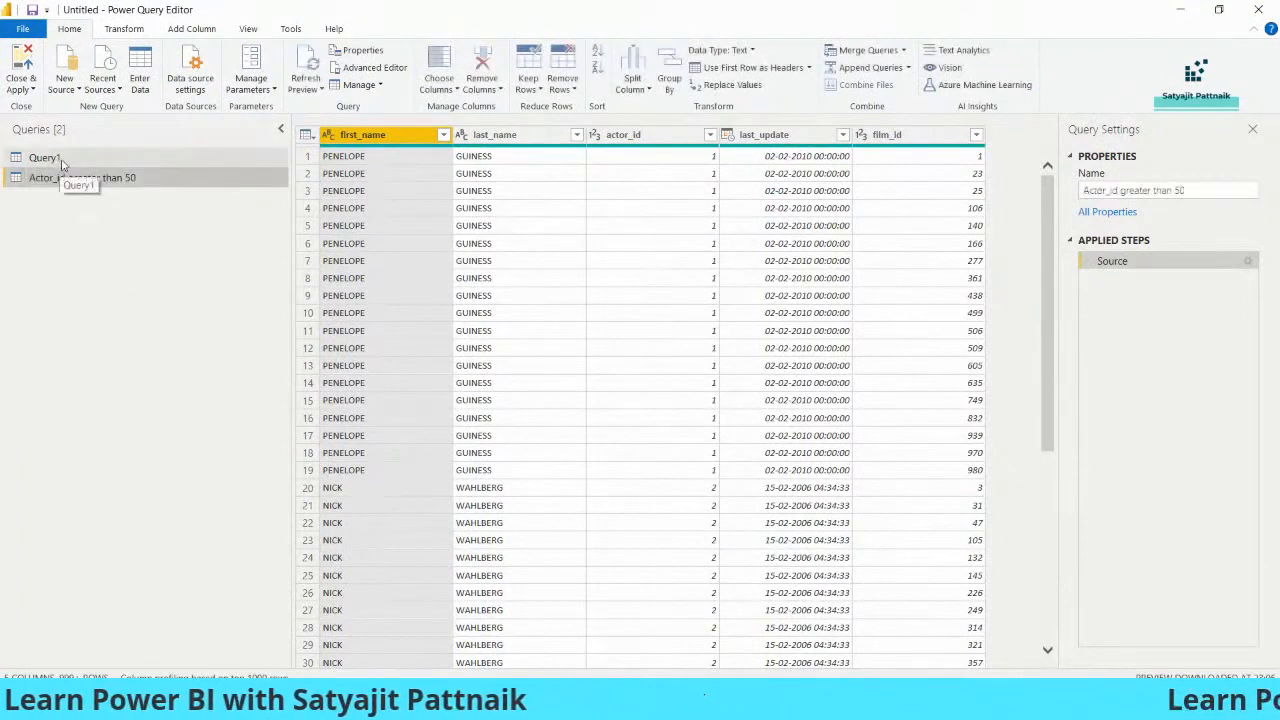
- Rename Query1 to 'Original Dataset' and copy the actor_id > 50 SQL query
right_click(62, 165)
left_click(110, 228)
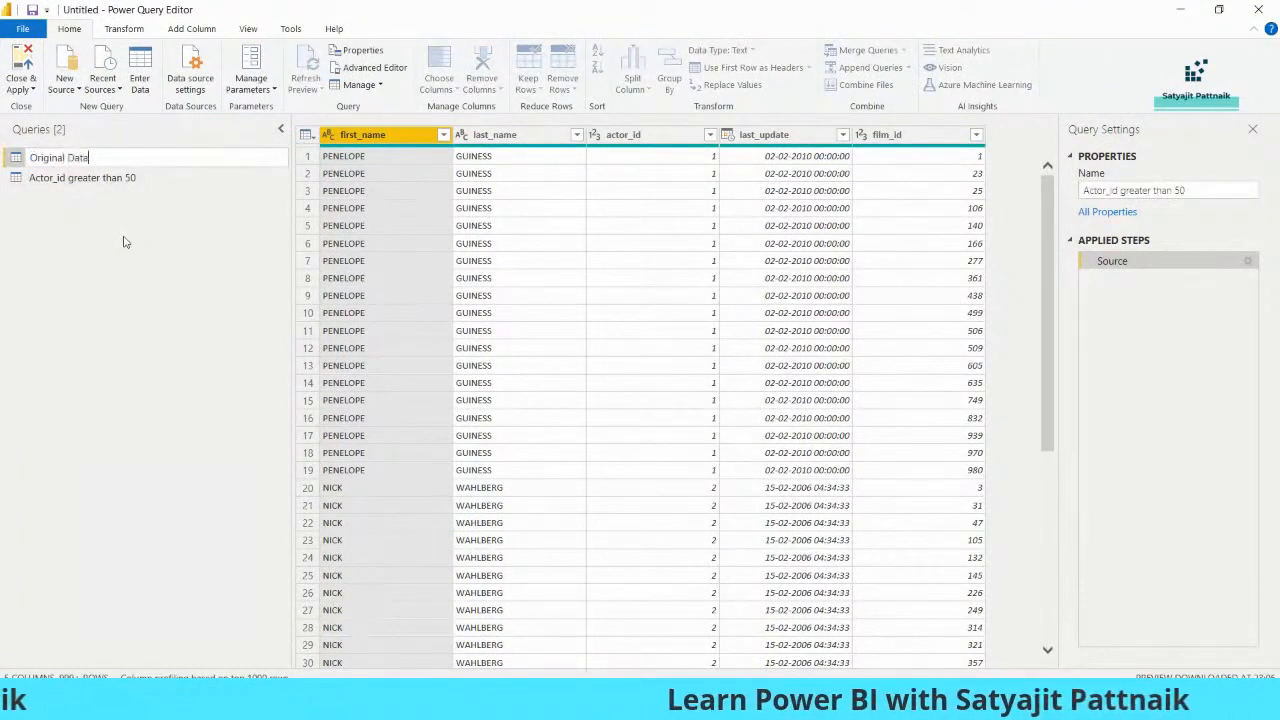
type("Original Dataset")
key("Return")
left_click(95, 177)
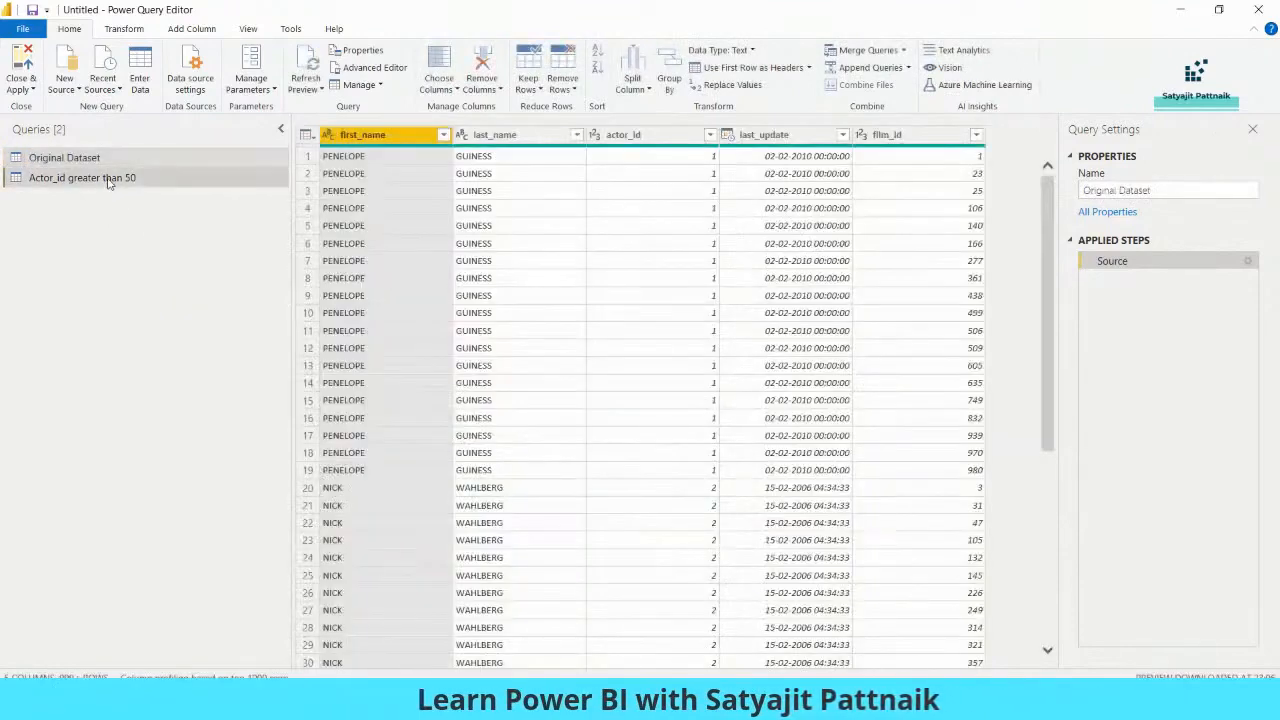
left_click(97, 157)
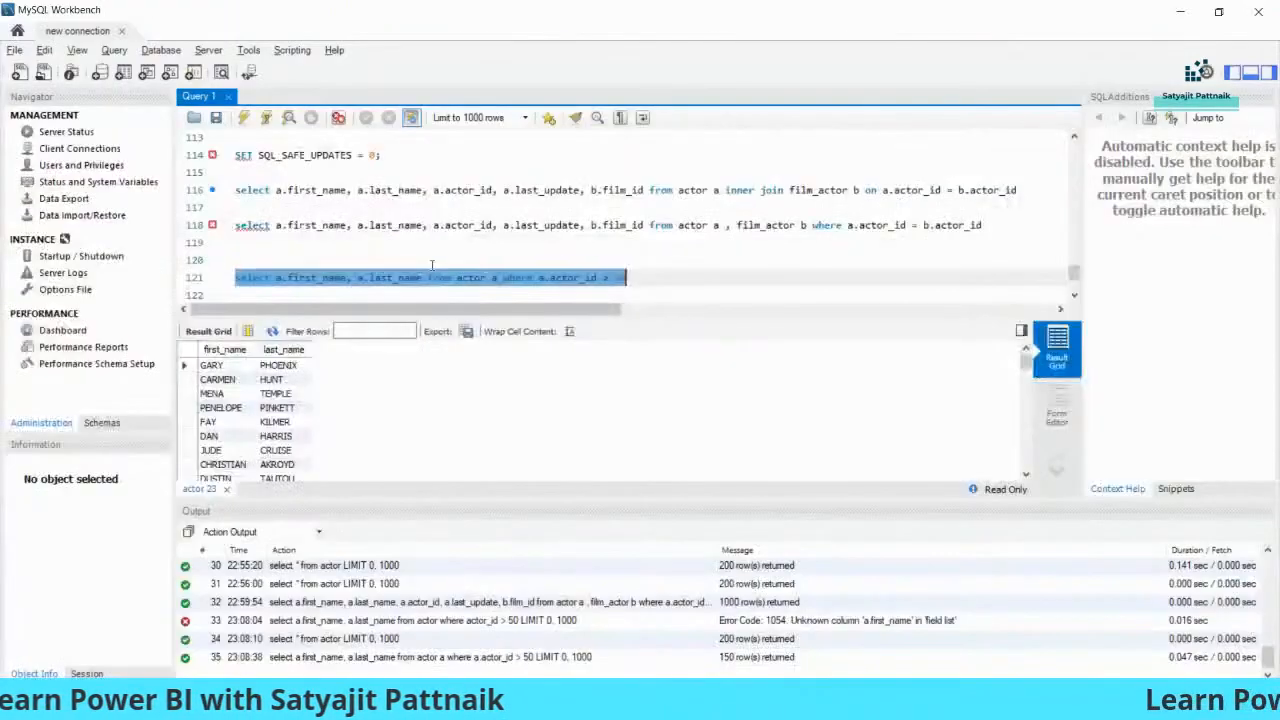
right_click(440, 276)
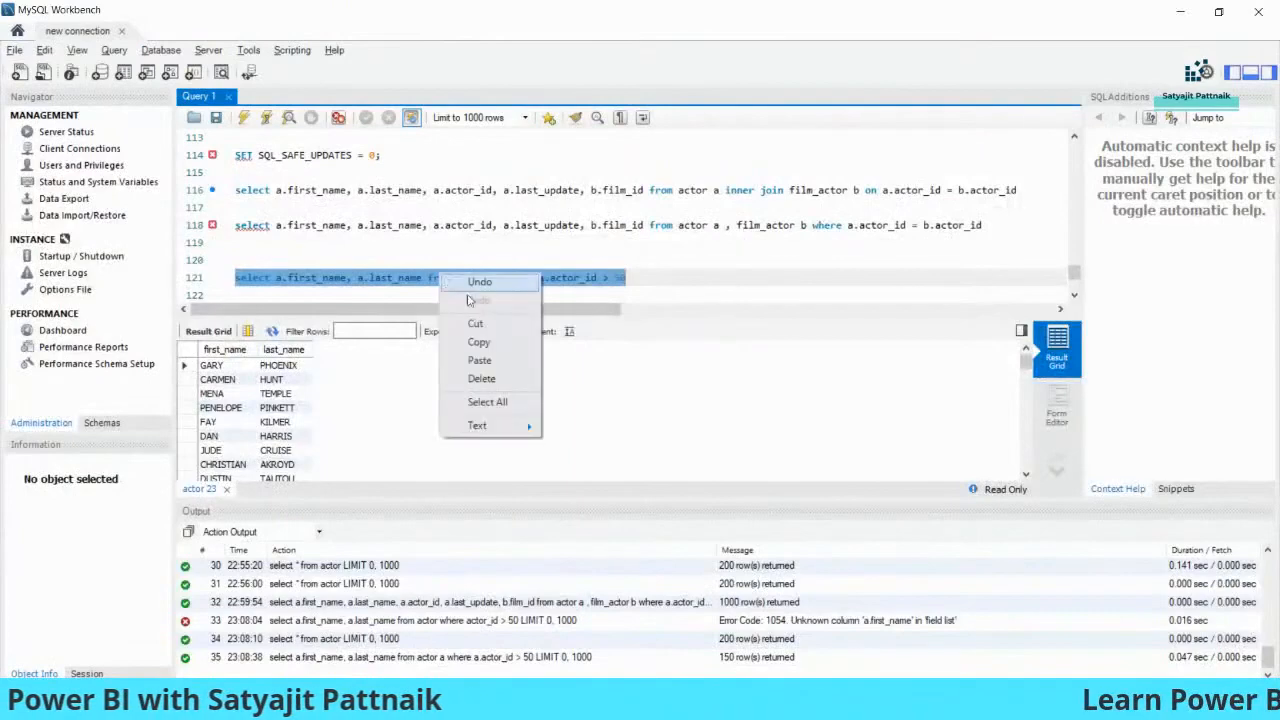
left_click(480, 342)
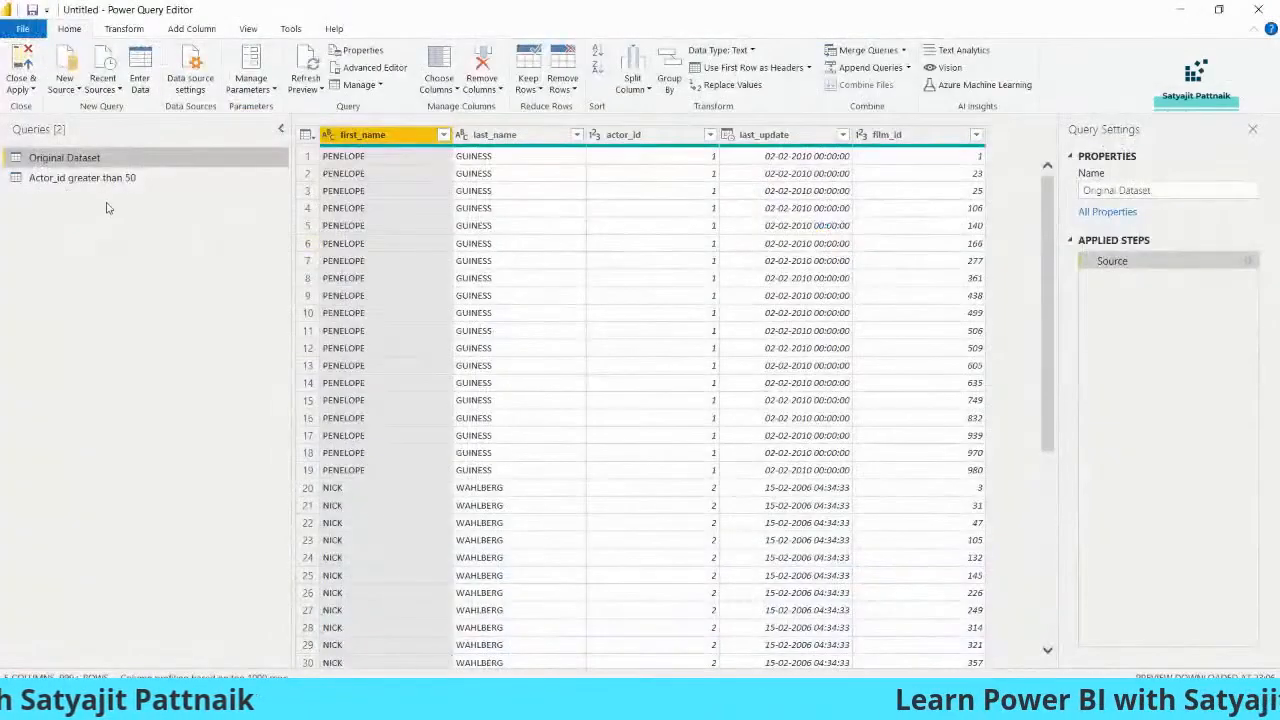
left_click(108, 179)
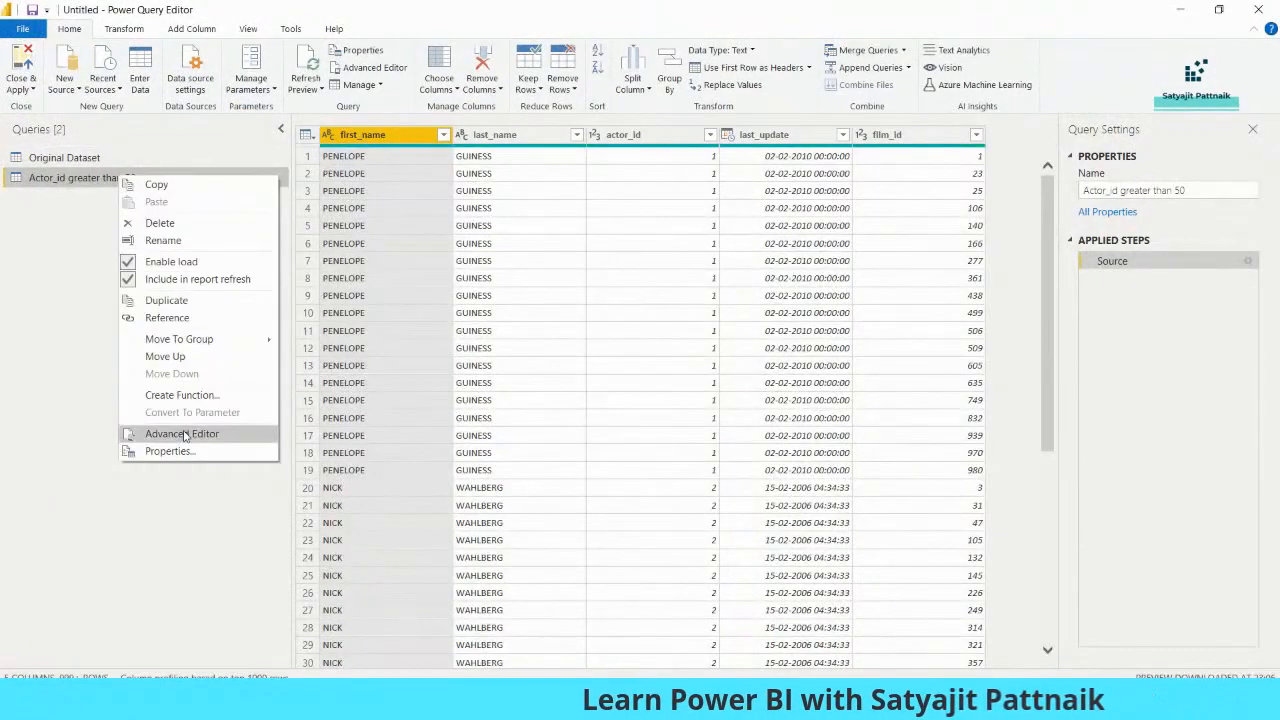
- Open the Actor_id greater than 50 query's M code in a maximized Advanced Editor and inspect the Source line
left_click(185, 434)
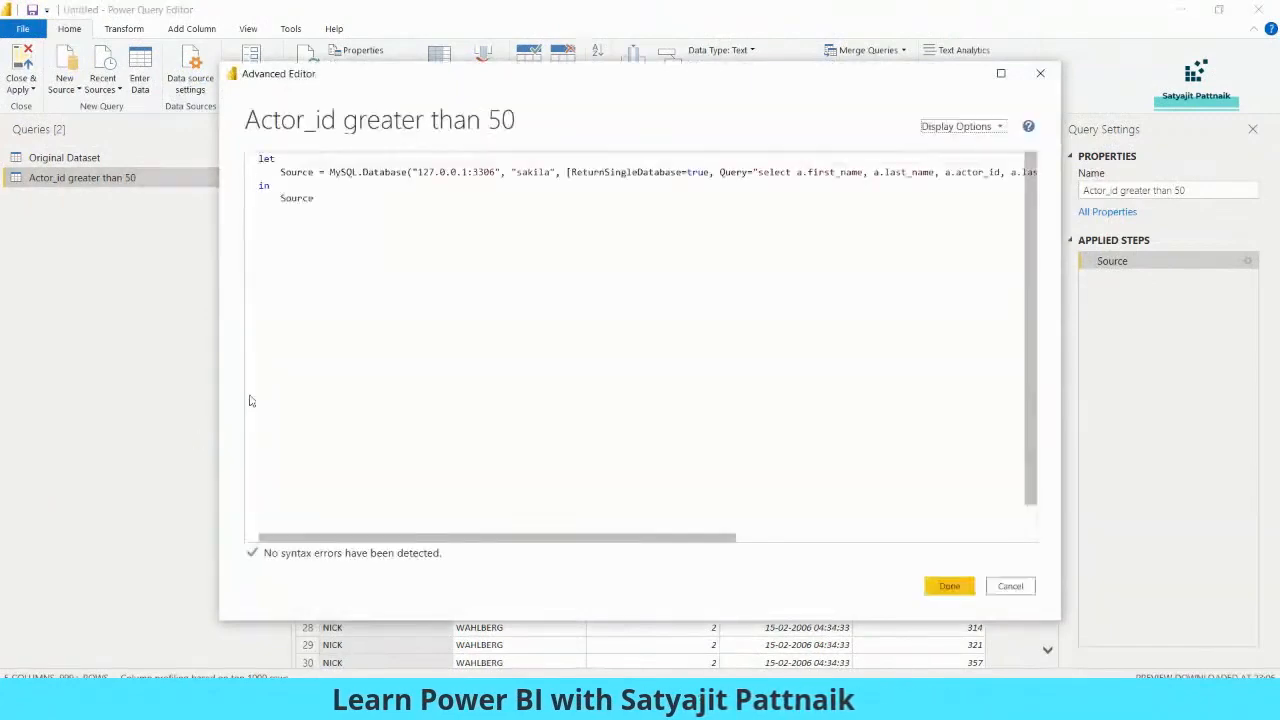
double_click(550, 78)
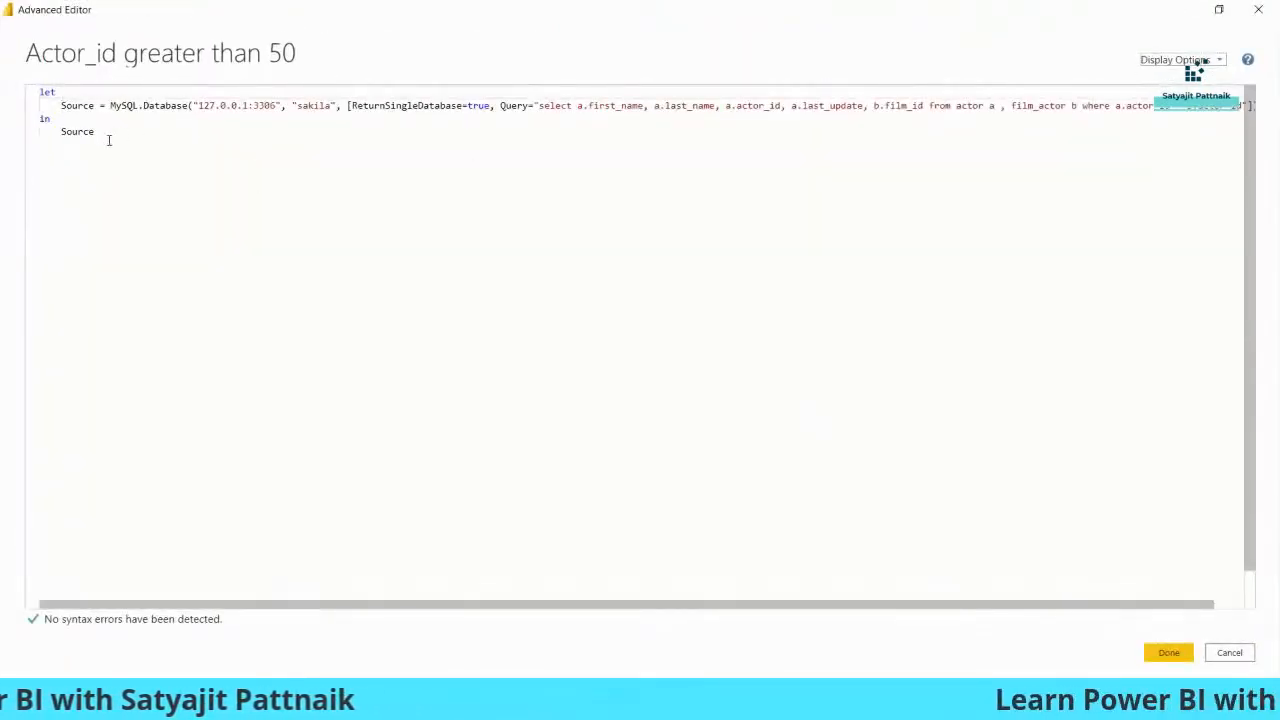
key("ctrl+a")
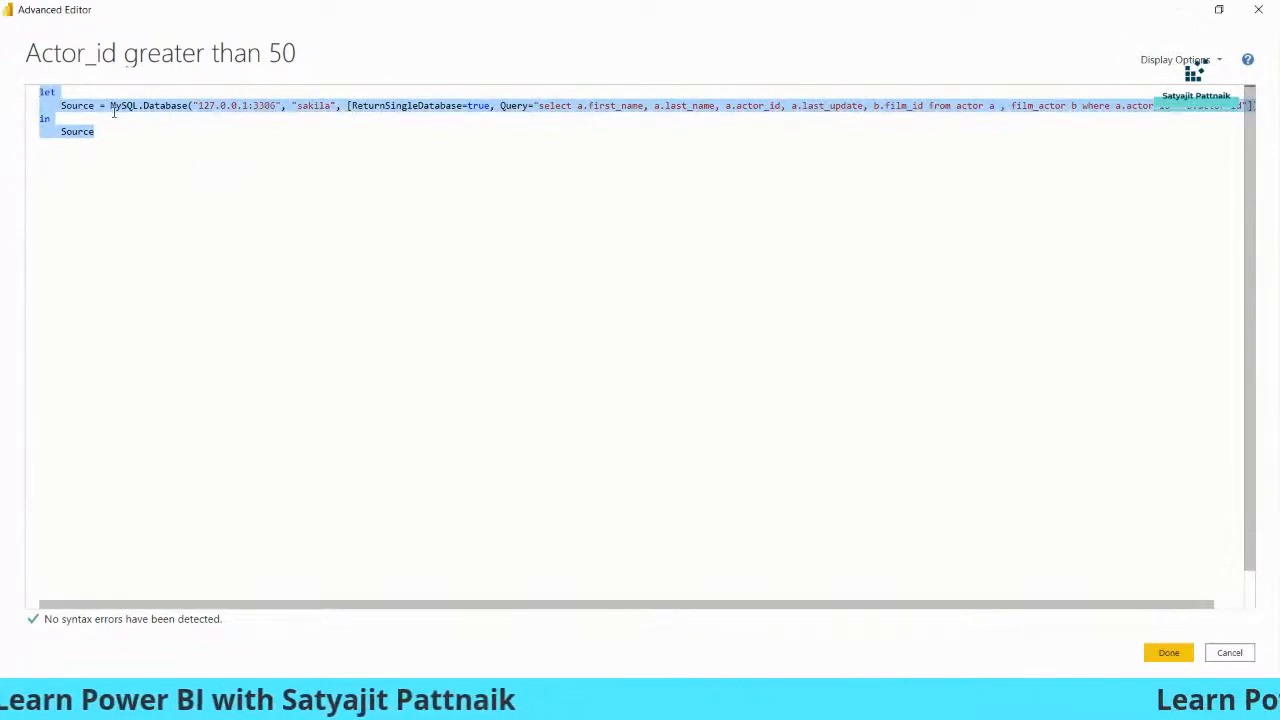
left_click(52, 118)
key("ctrl+a")
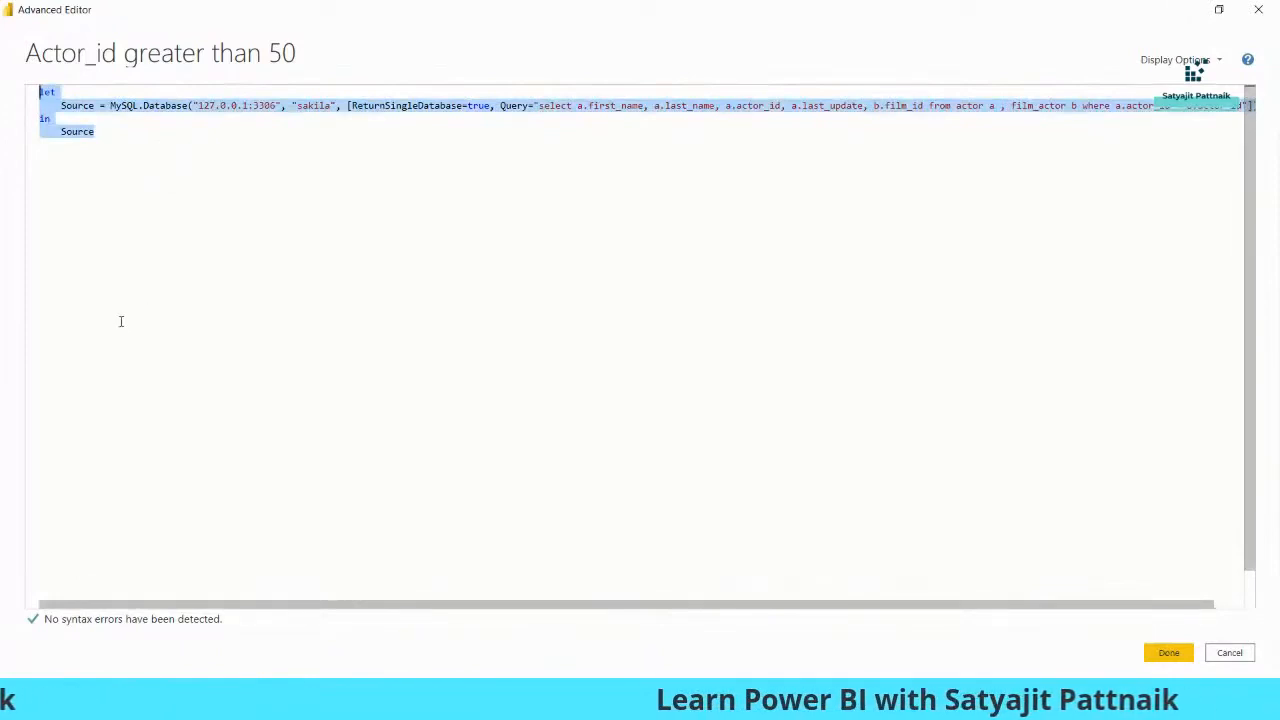
left_click(104, 133)
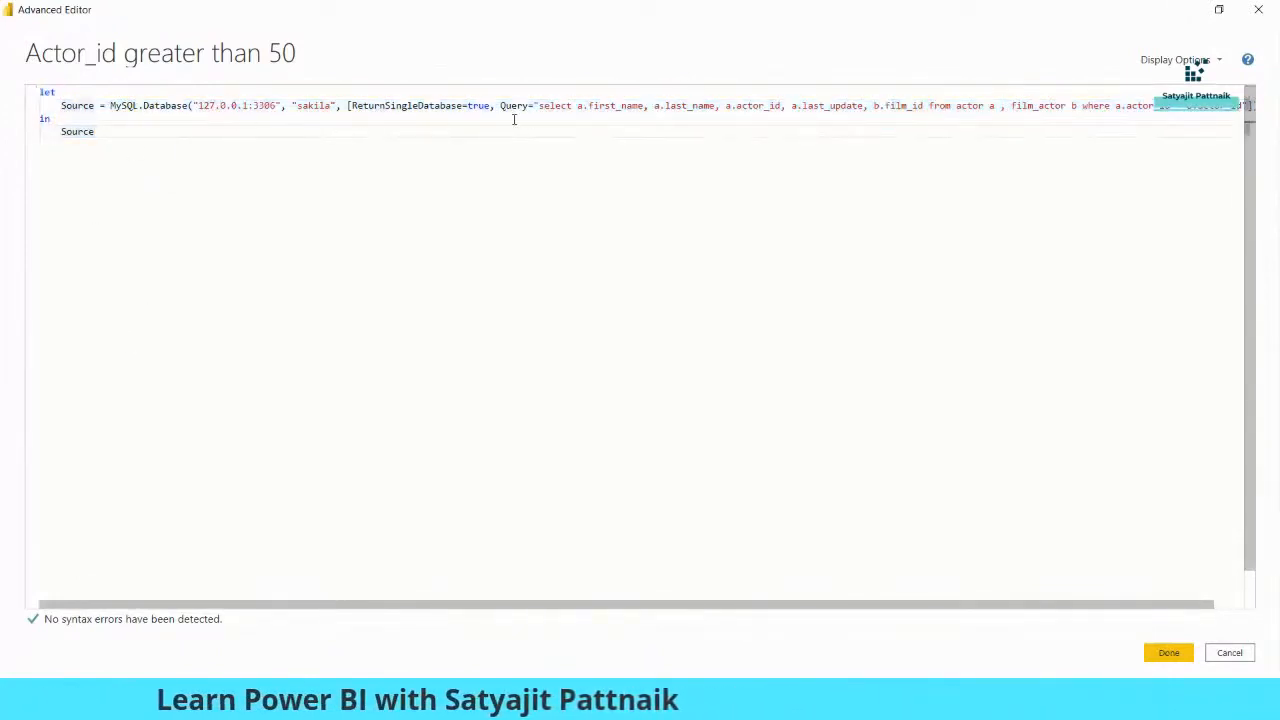
key("ctrl+a")
left_click(97, 105)
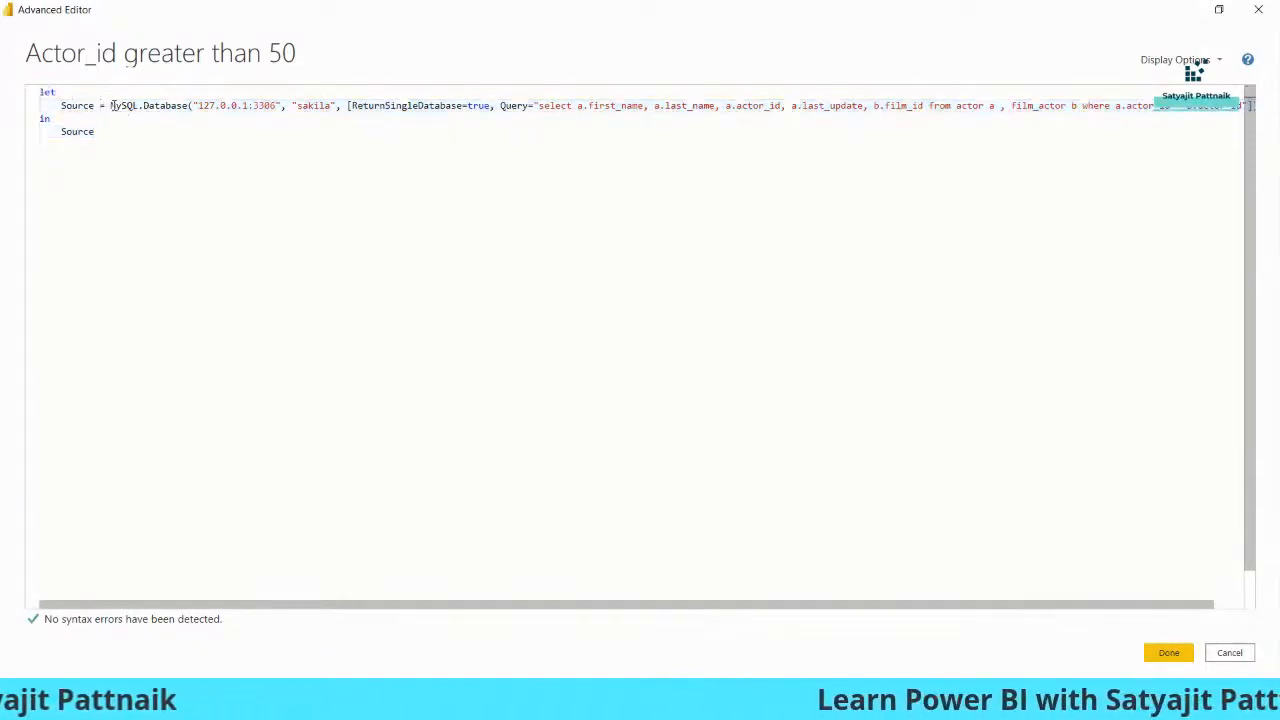
left_click_drag(111, 105, 316, 105)
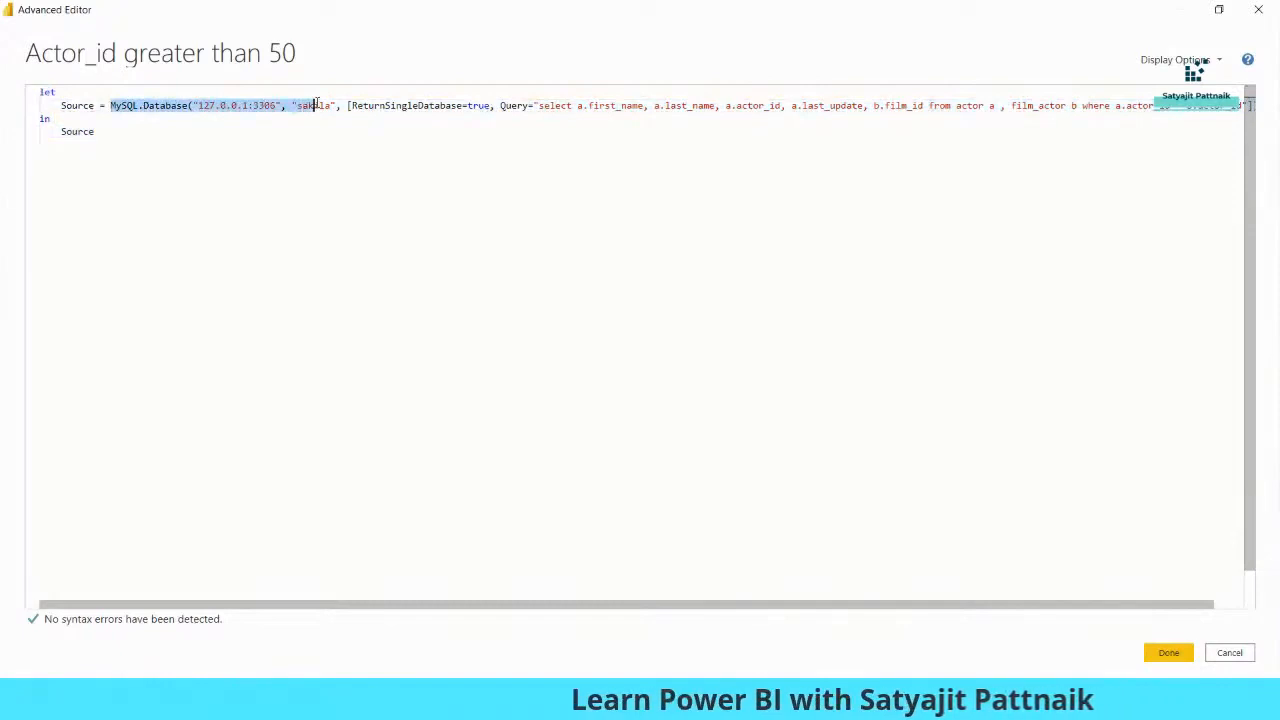
left_click(376, 105)
double_click(380, 105)
double_click(478, 105)
left_click(517, 105)
double_click(517, 105)
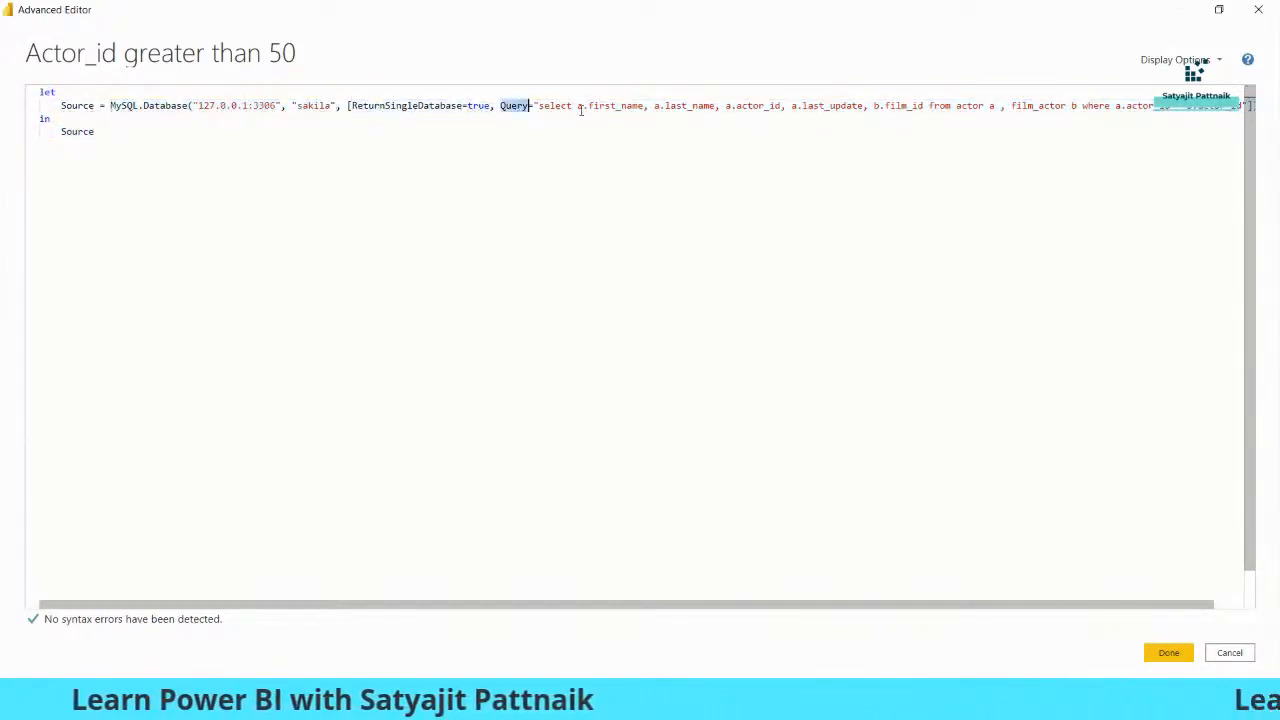
- Replace the Query SQL text with the pasted actor_id > 50 query and click Done
left_click(540, 107)
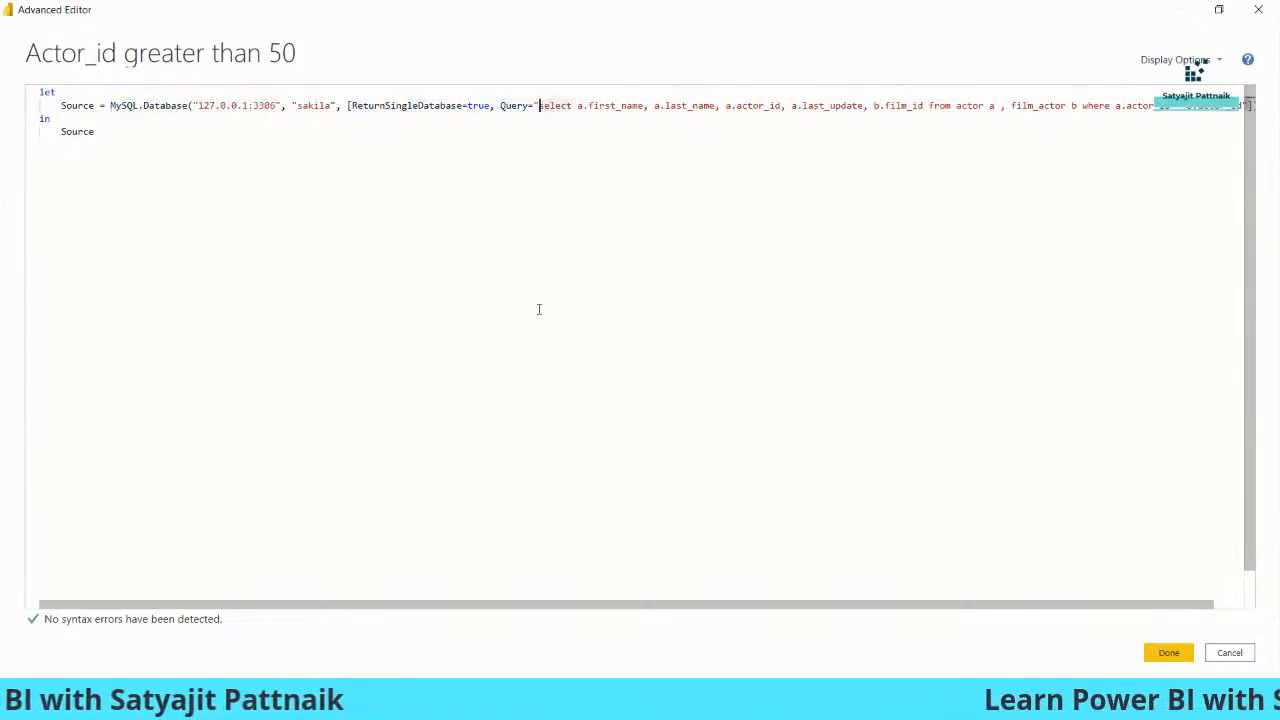
left_click_drag(571, 605, 921, 459)
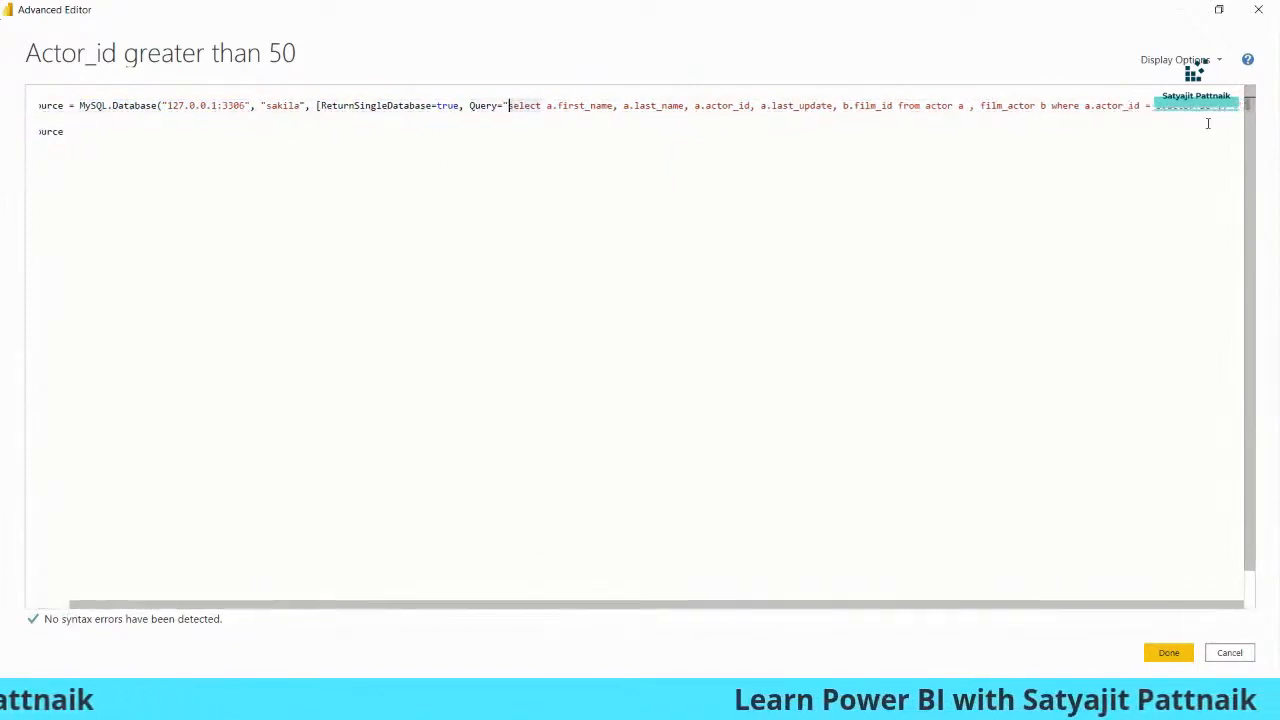
key("shift+End")
key("Delete")
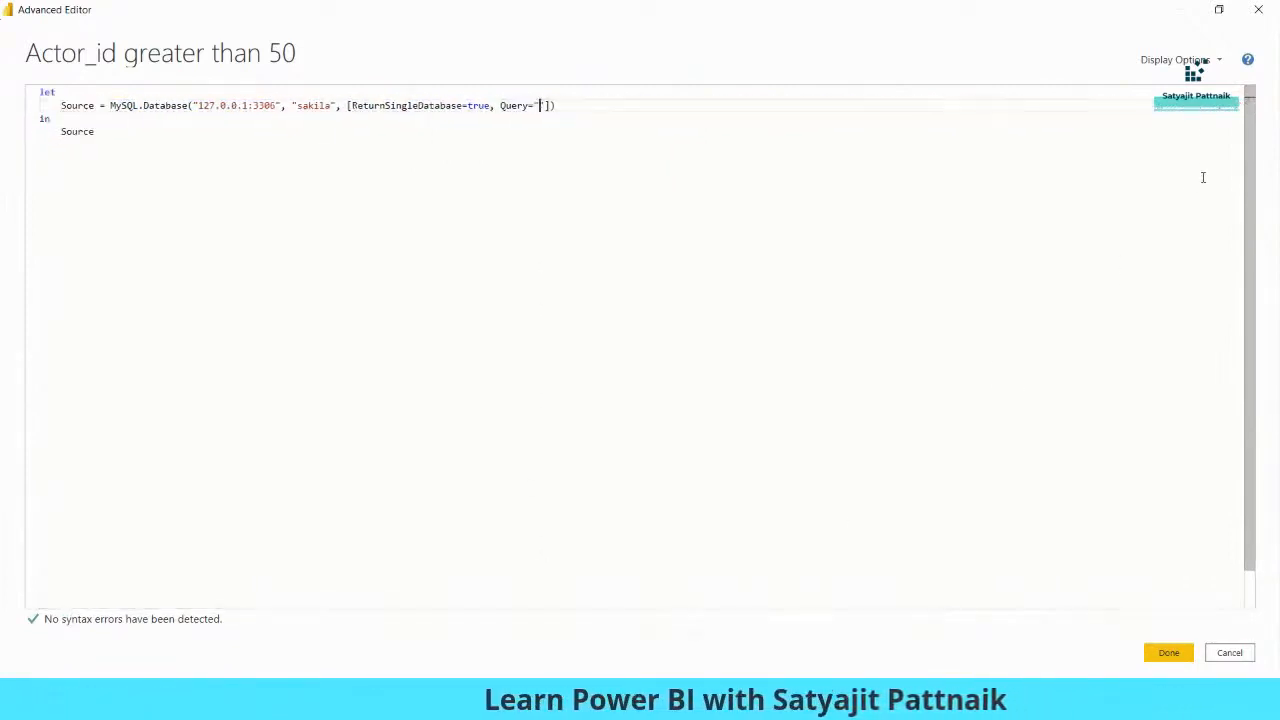
key("ctrl+v")
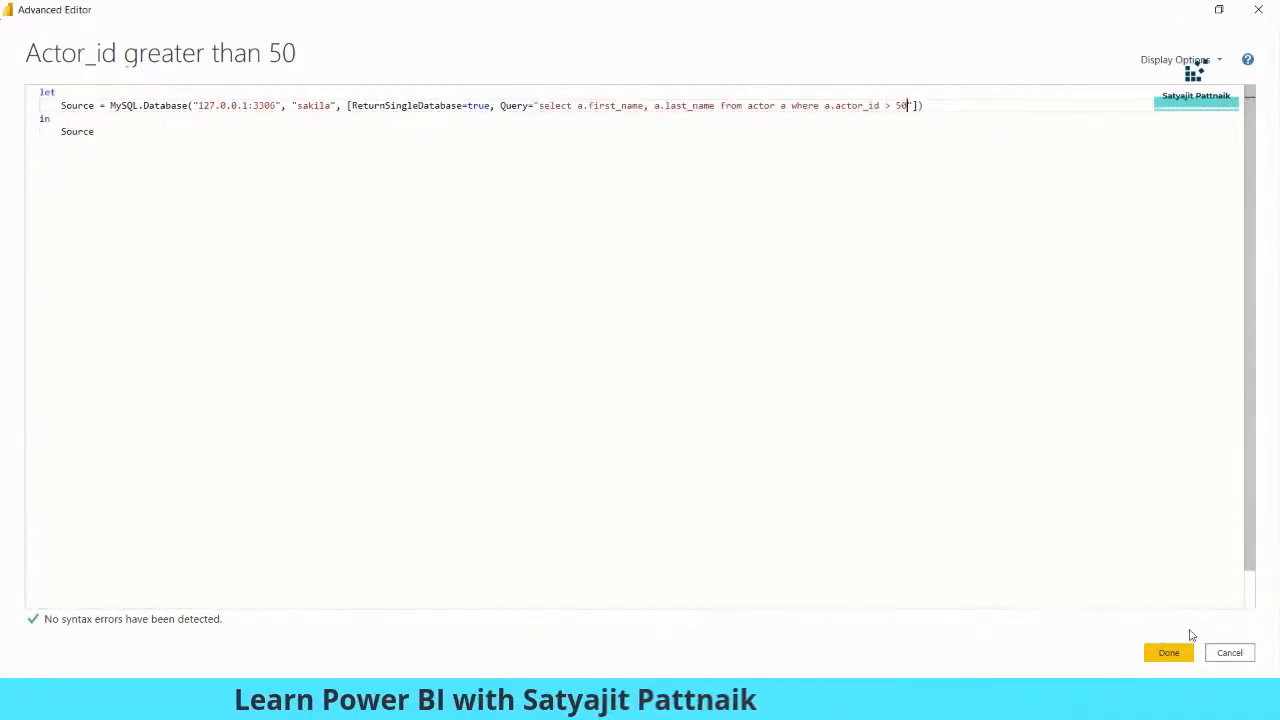
left_click(1168, 652)
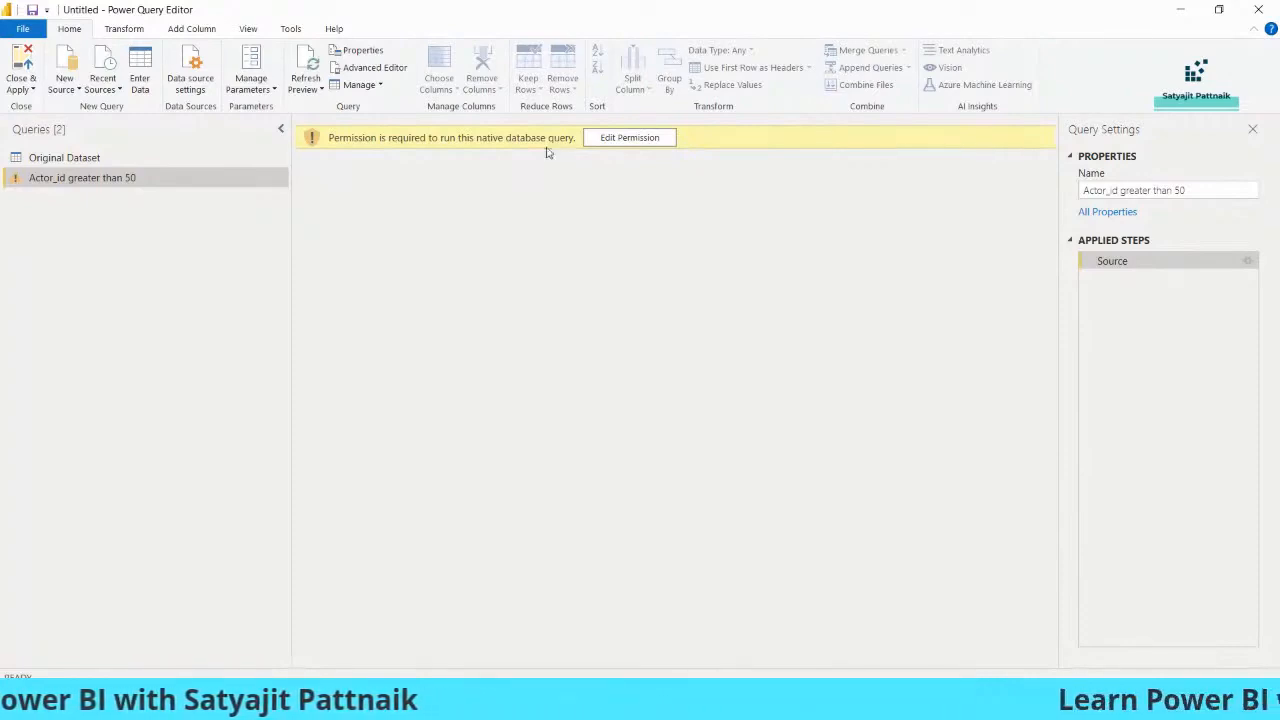
- Approve and run the native query, then reload the Actor_id greater than 50 preview of first_name and last_name
left_click(629, 139)
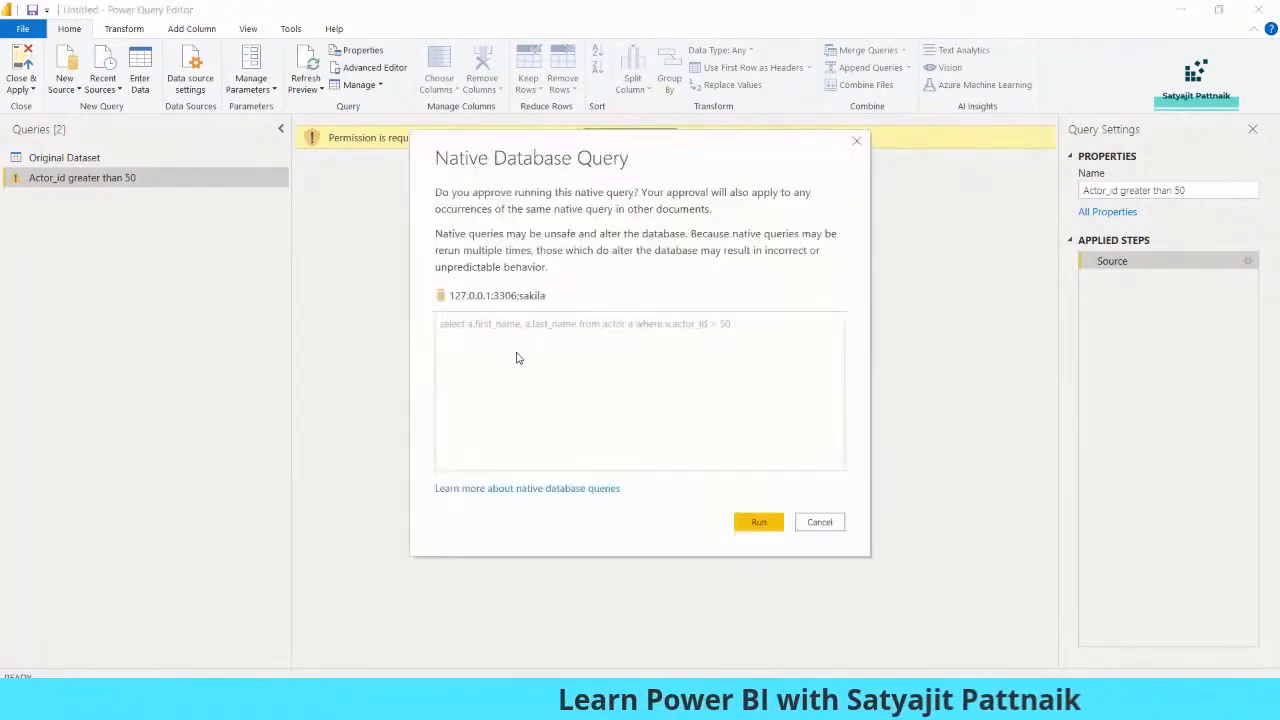
left_click(763, 528)
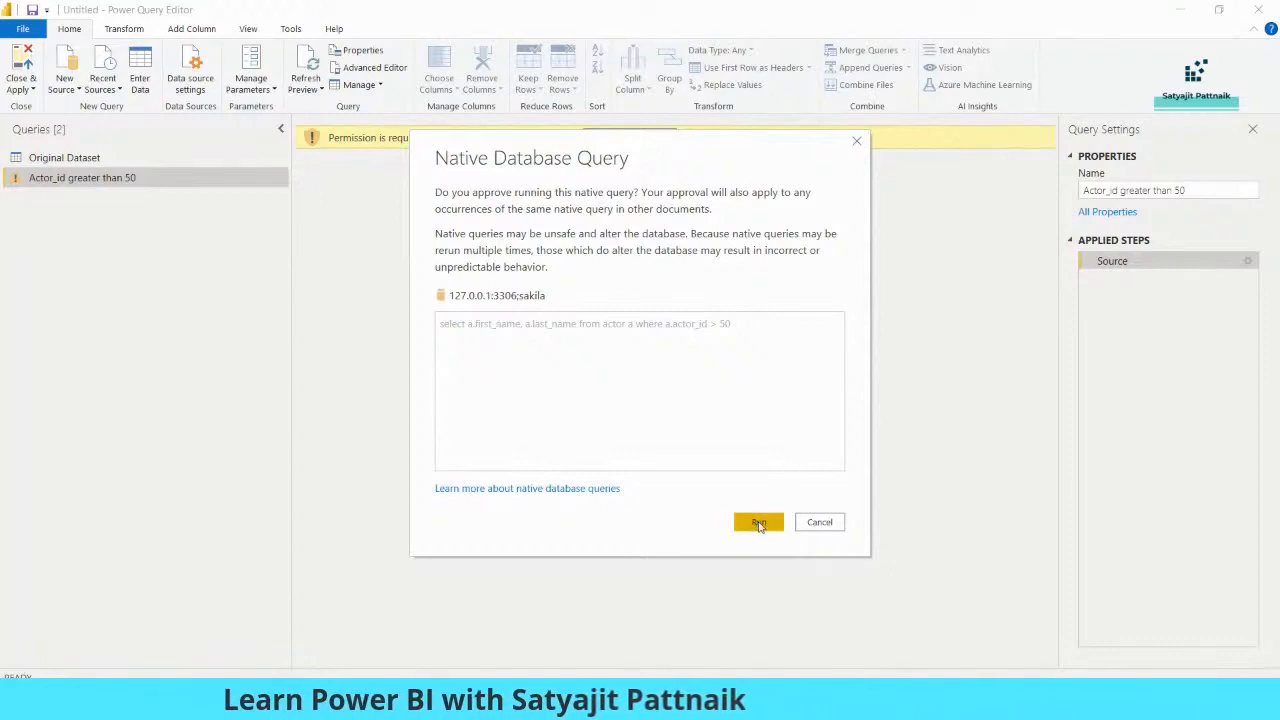
left_click(759, 522)
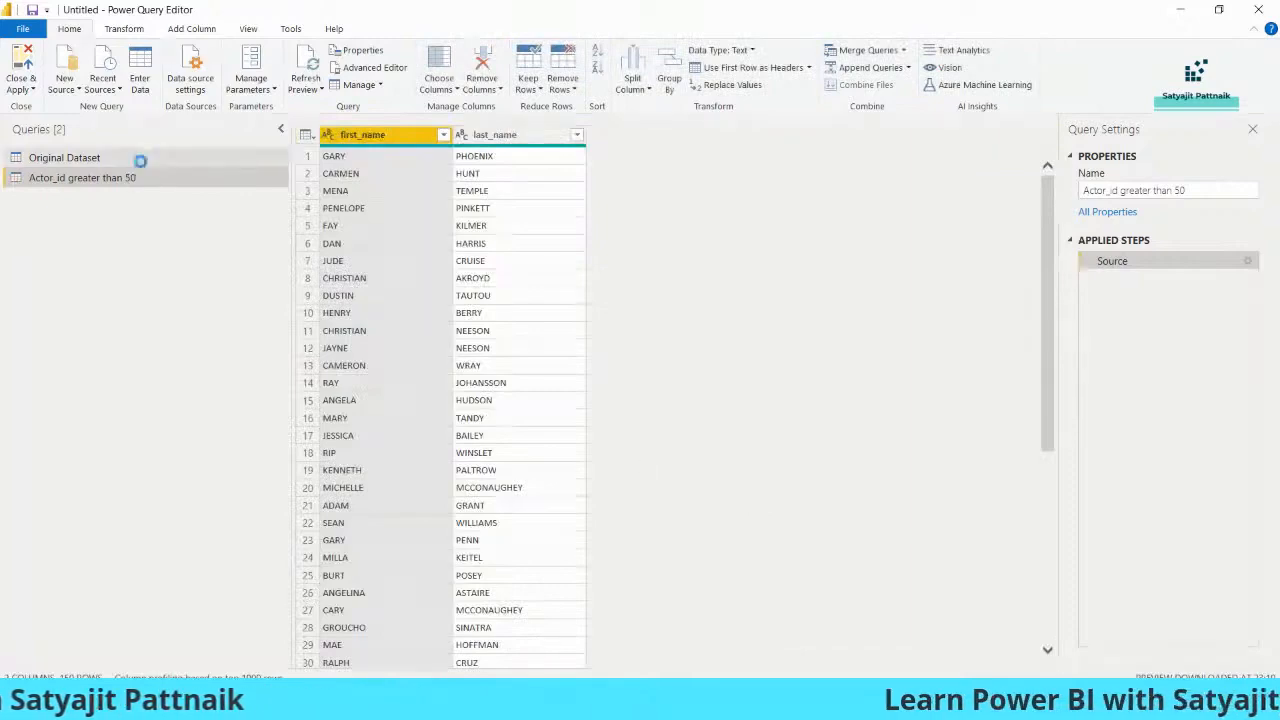
left_click(190, 158)
left_click(192, 175)
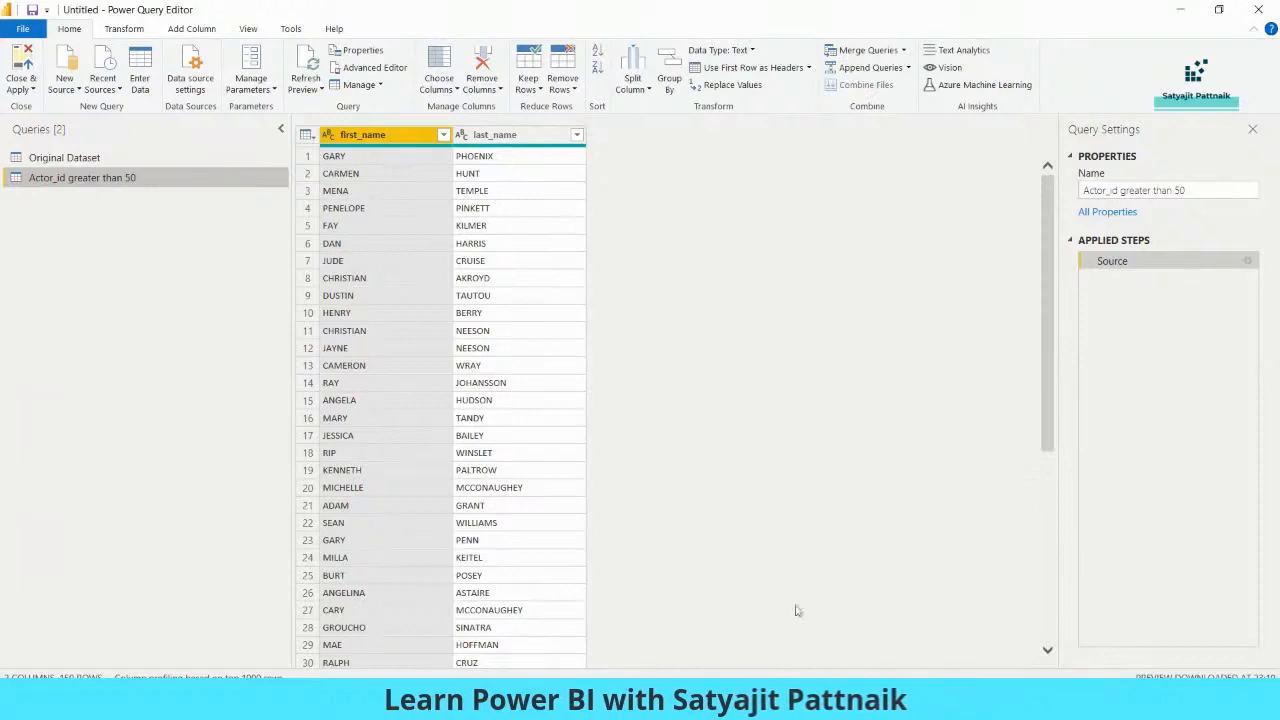
- In MySQL Workbench, replace a.last_name on line 121 with a.actor_id, a.last_update and execute the query
key("alt+Tab")
left_click(665, 275)
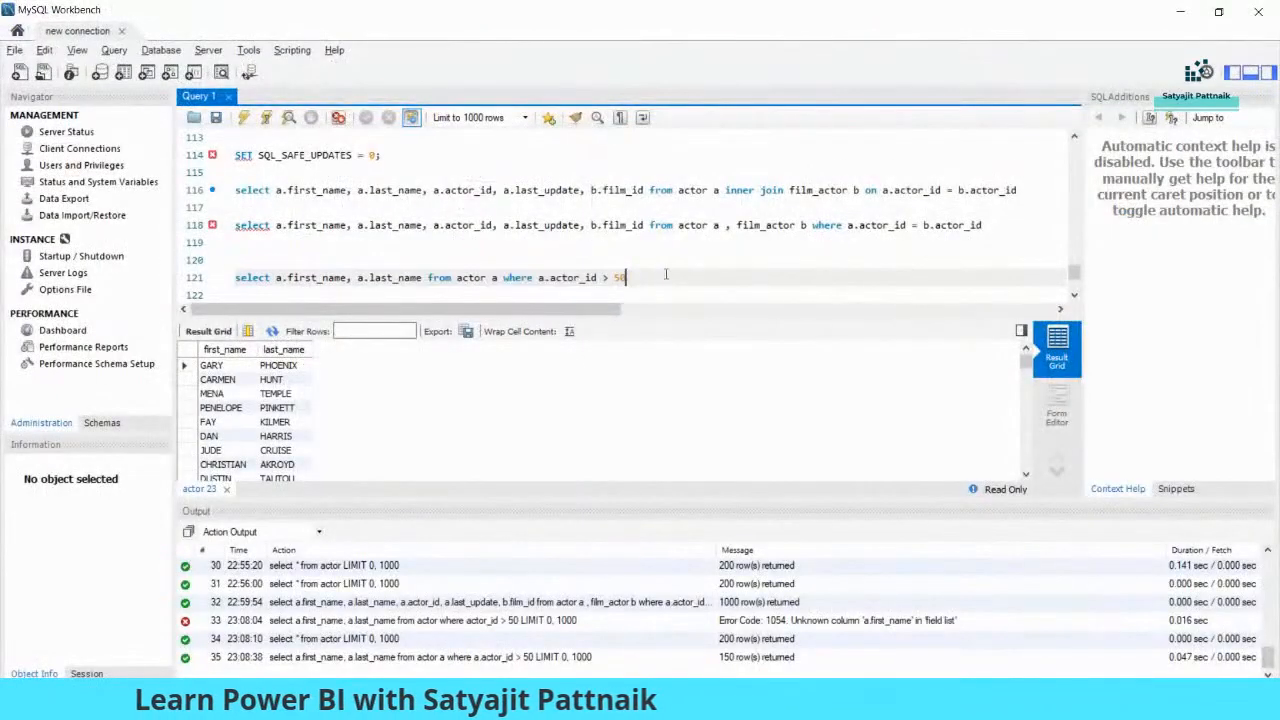
left_click_drag(422, 277, 357, 277)
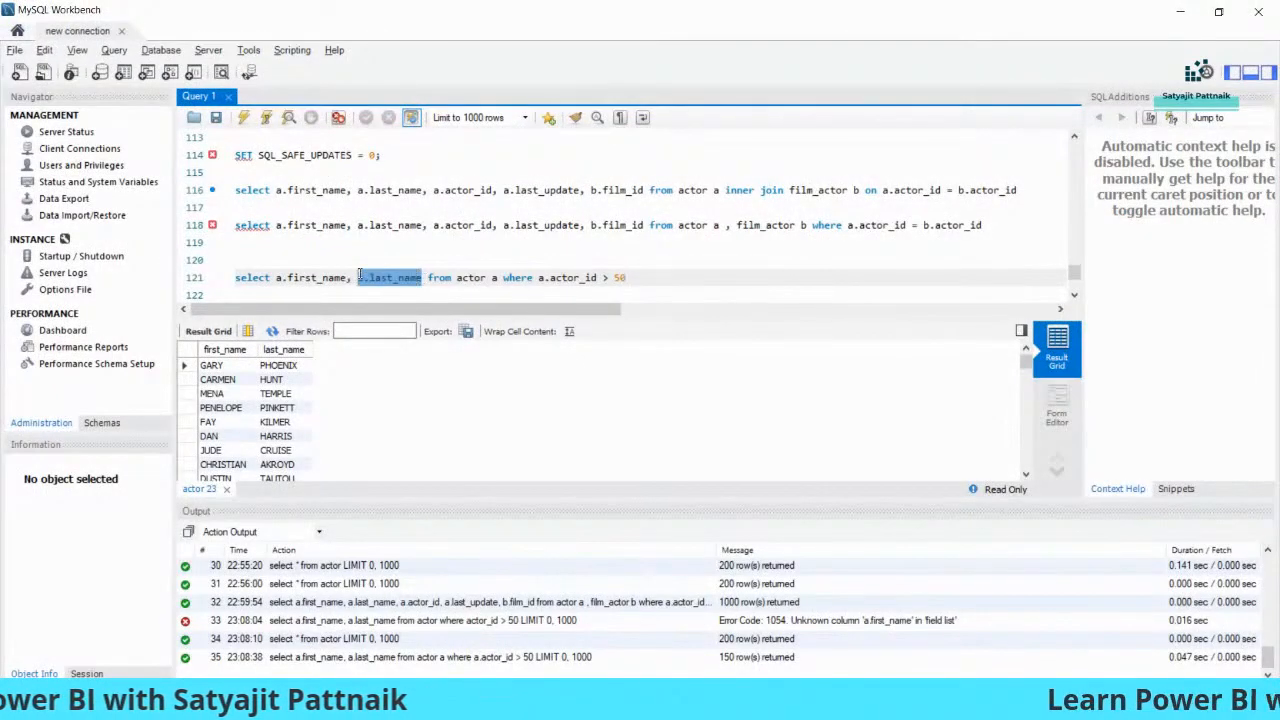
type("a.actor_id")
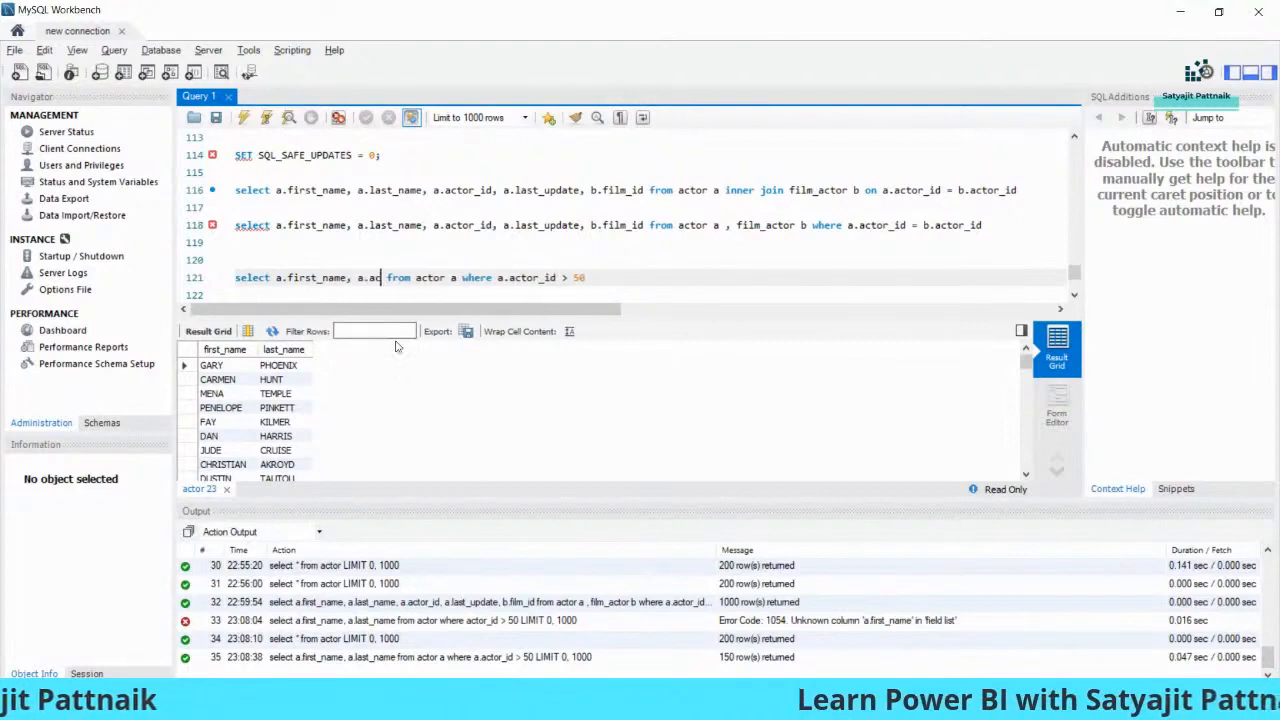
type(", a.")
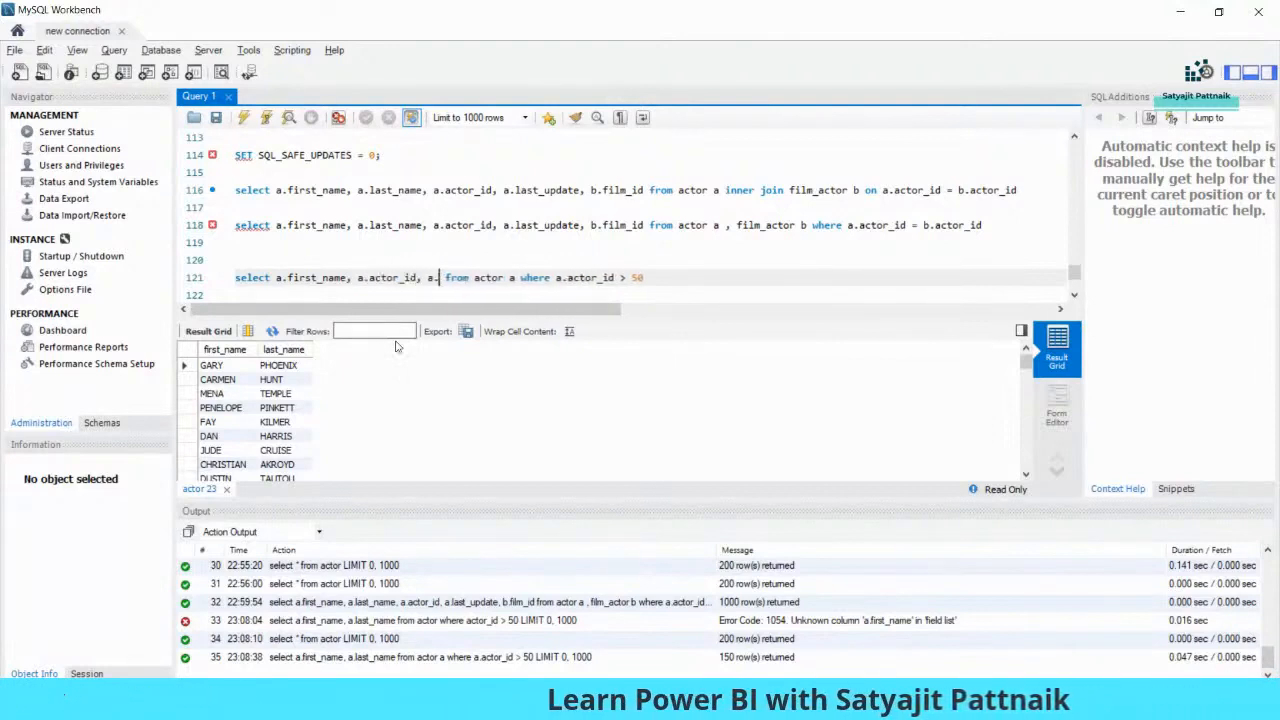
type("last_update")
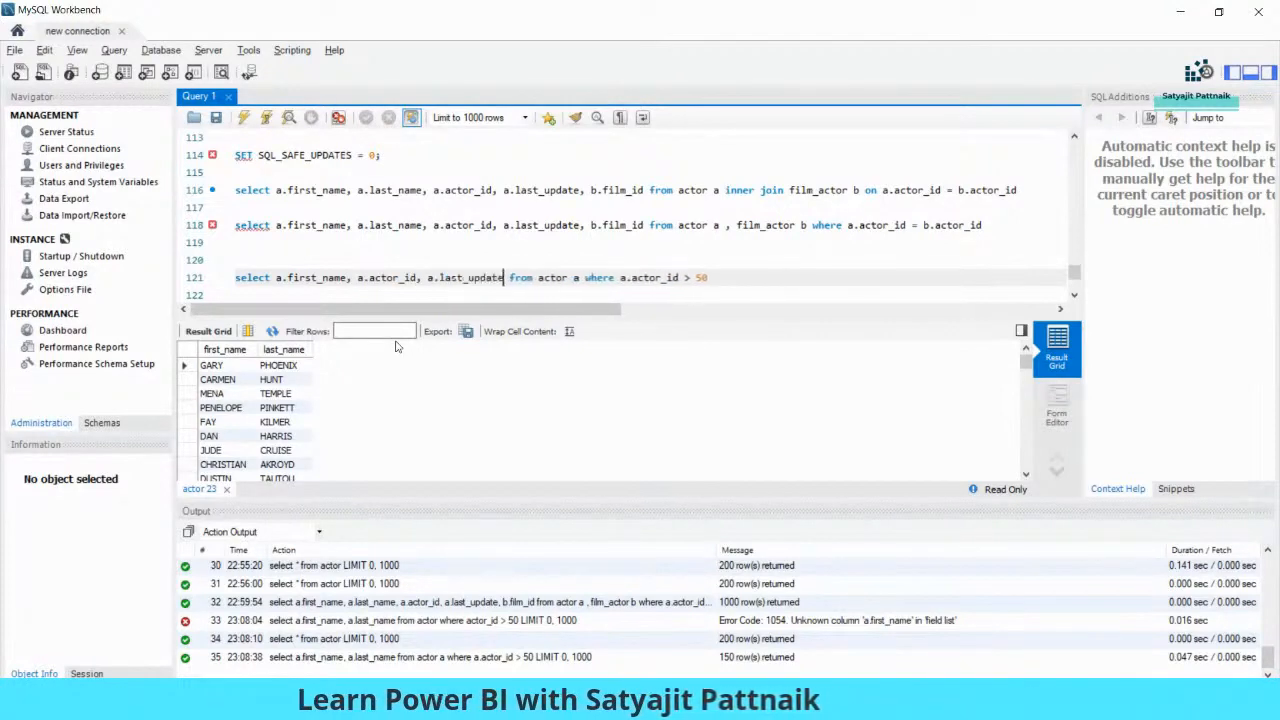
key("End")
key("shift+Home")
key("ctrl+c")
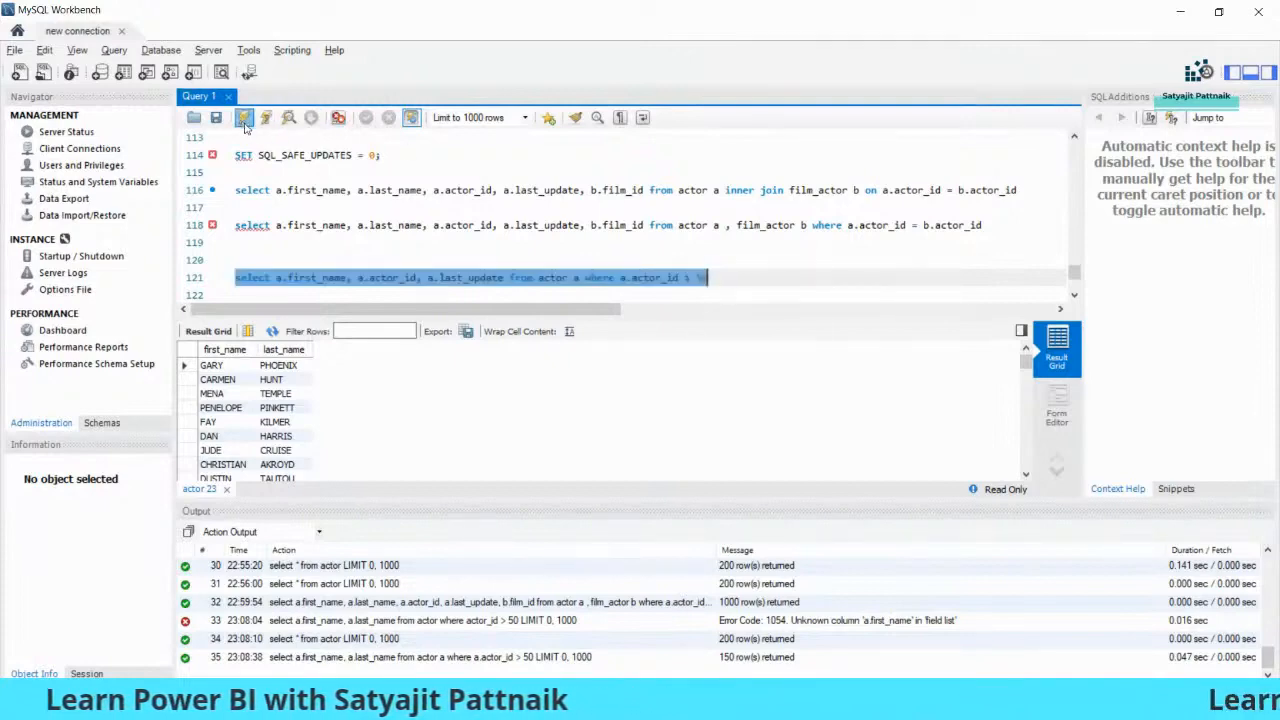
left_click(243, 118)
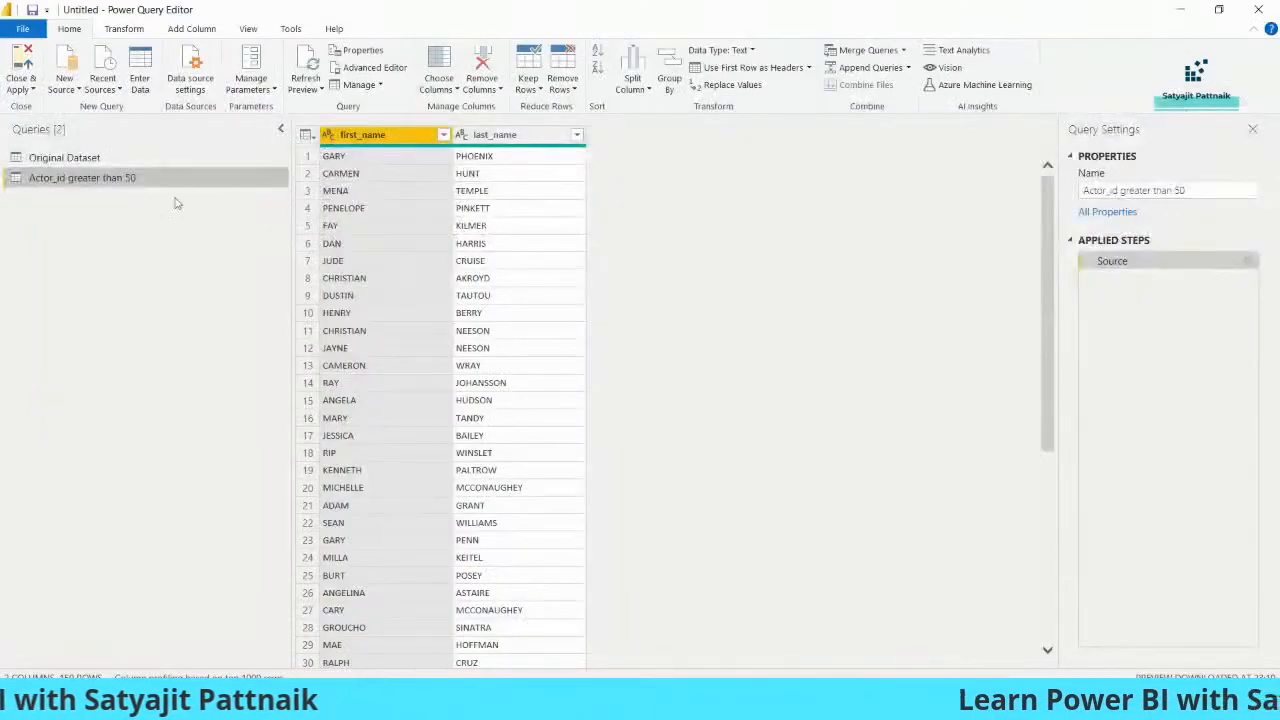
- Duplicate the Actor_id greater than 50 query and rename the copy QUery3
right_click(160, 178)
left_click(205, 300)
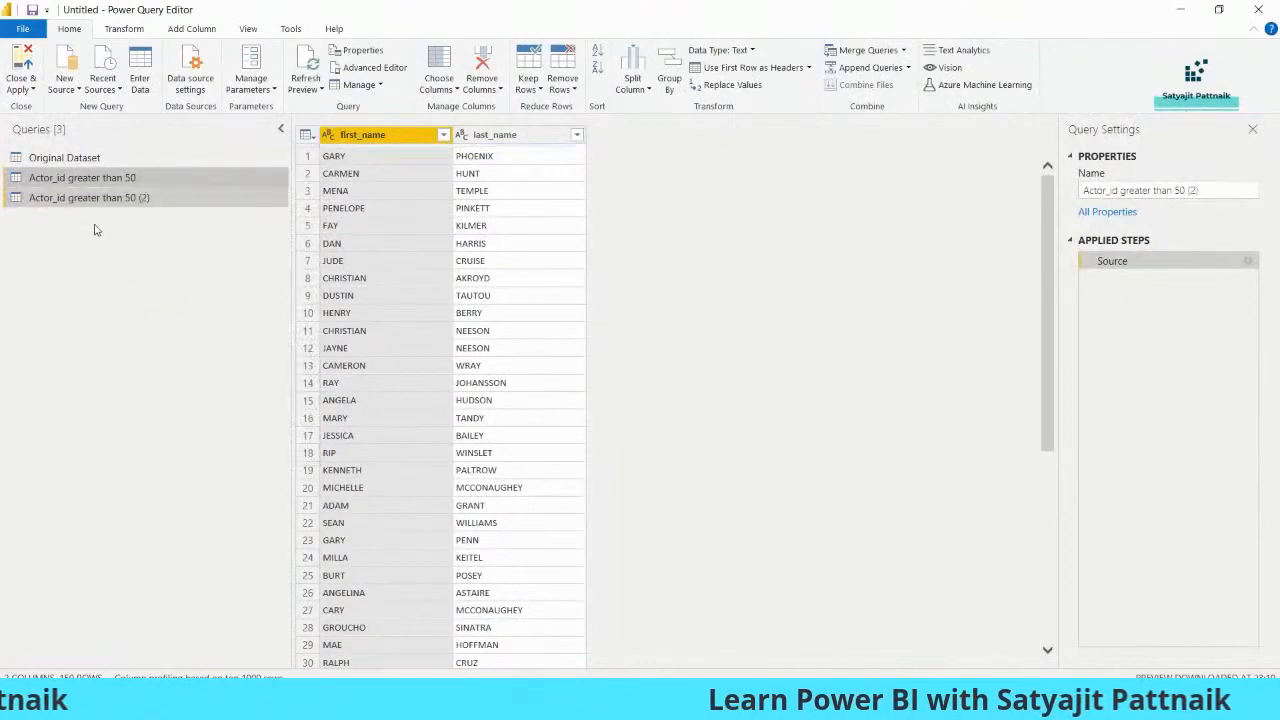
left_click(128, 198)
left_click(128, 198)
type("QUery3")
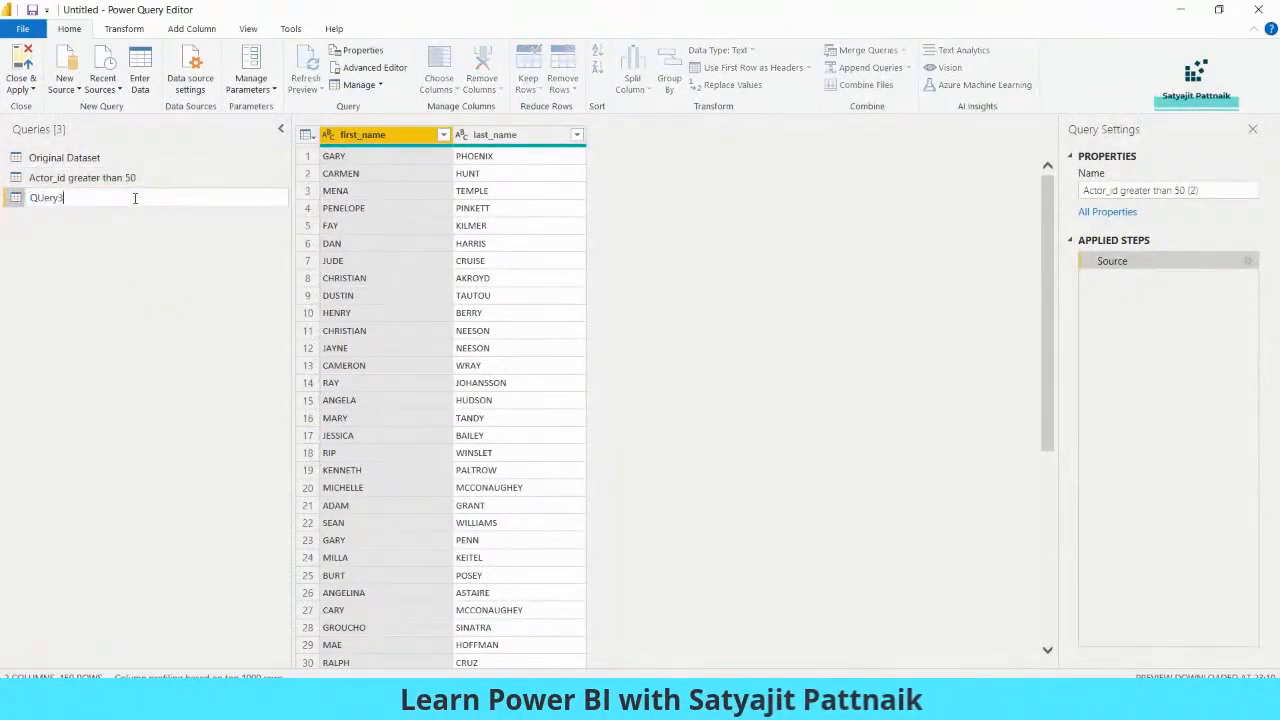
key("Return")
- In Advanced Editor, replace QUery3's SQL with the three-column first_name, actor_id, last_update query
right_click(135, 198)
left_click(200, 459)
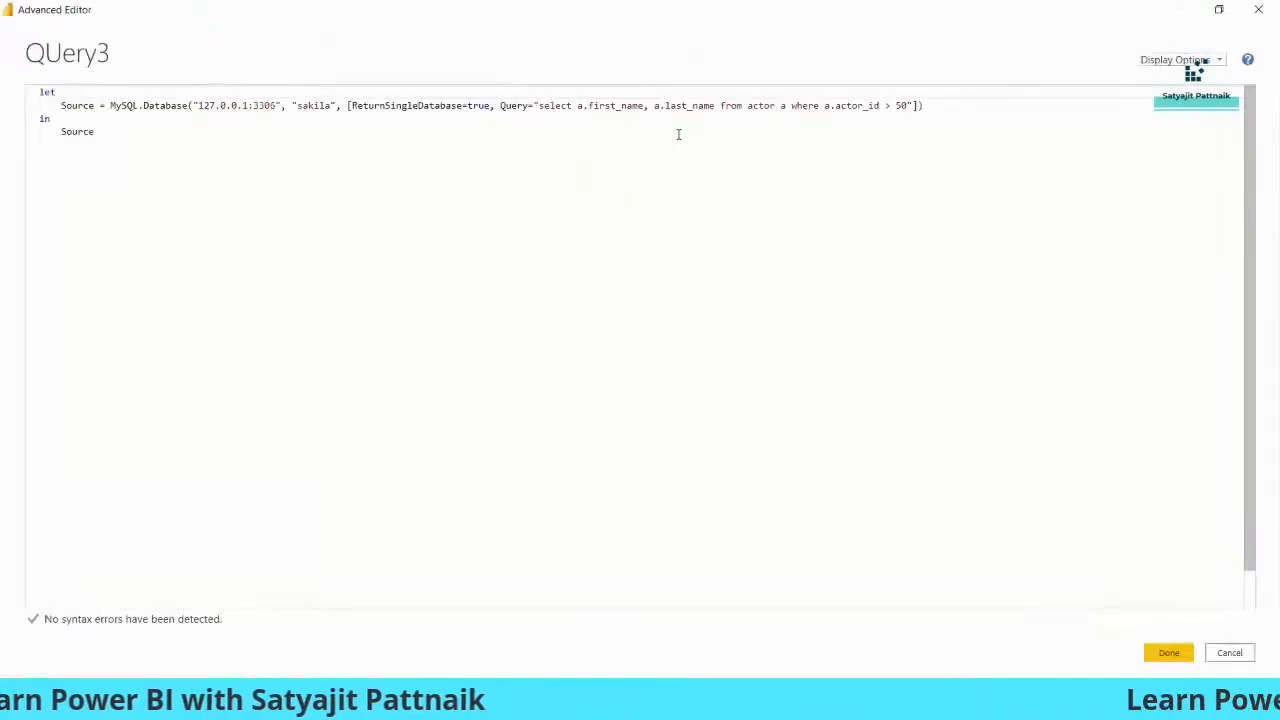
left_click_drag(540, 106, 906, 104)
key("ctrl+v")
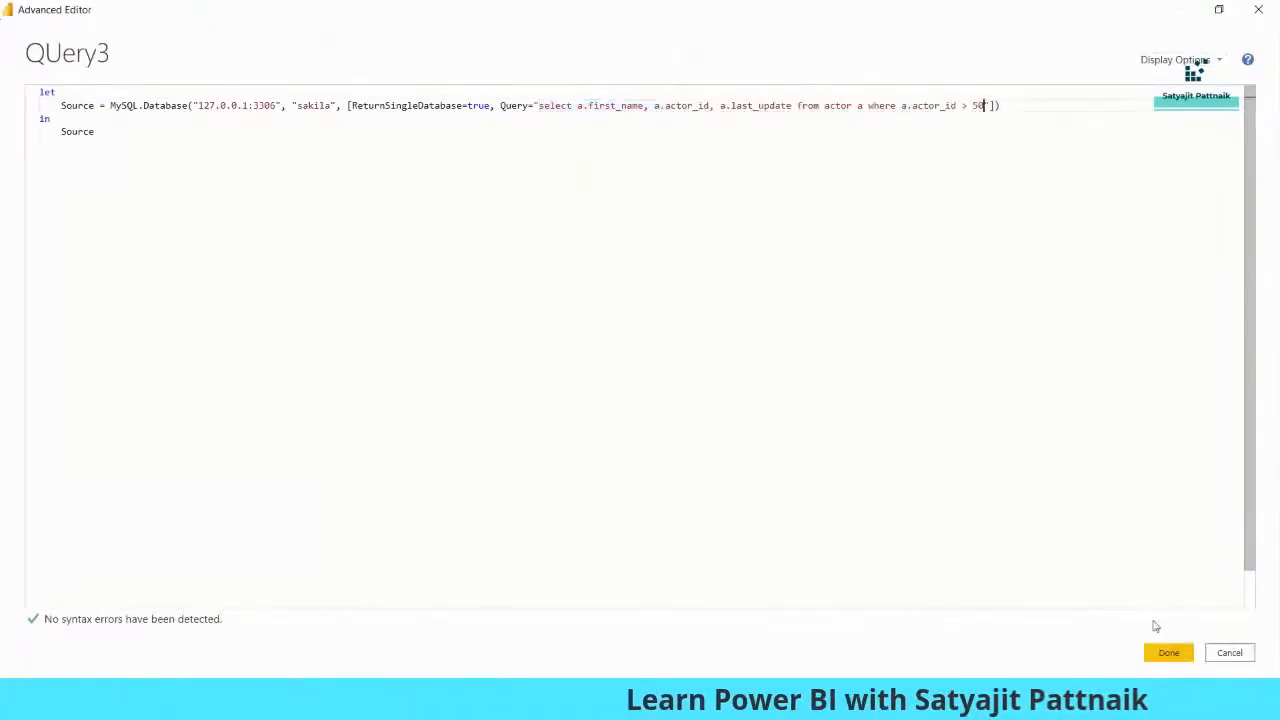
left_click(1168, 652)
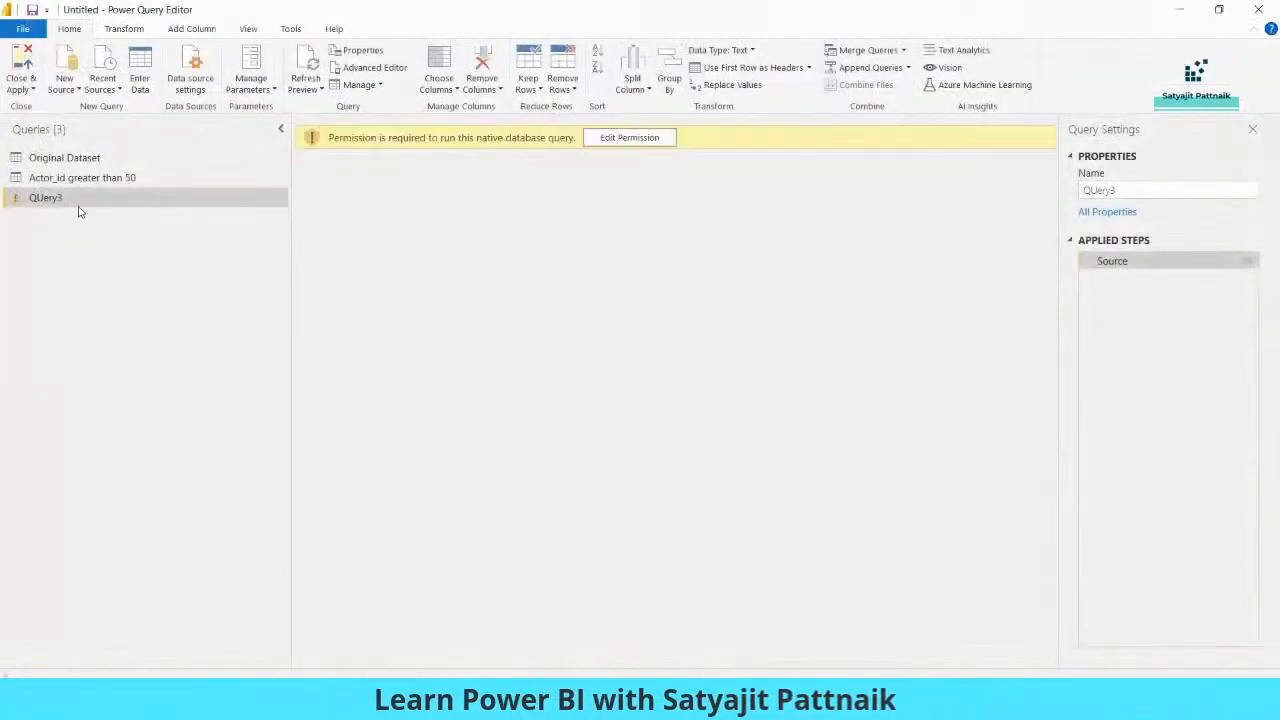
- Approve running the native query, then close the editor and apply the changes
left_click(617, 144)
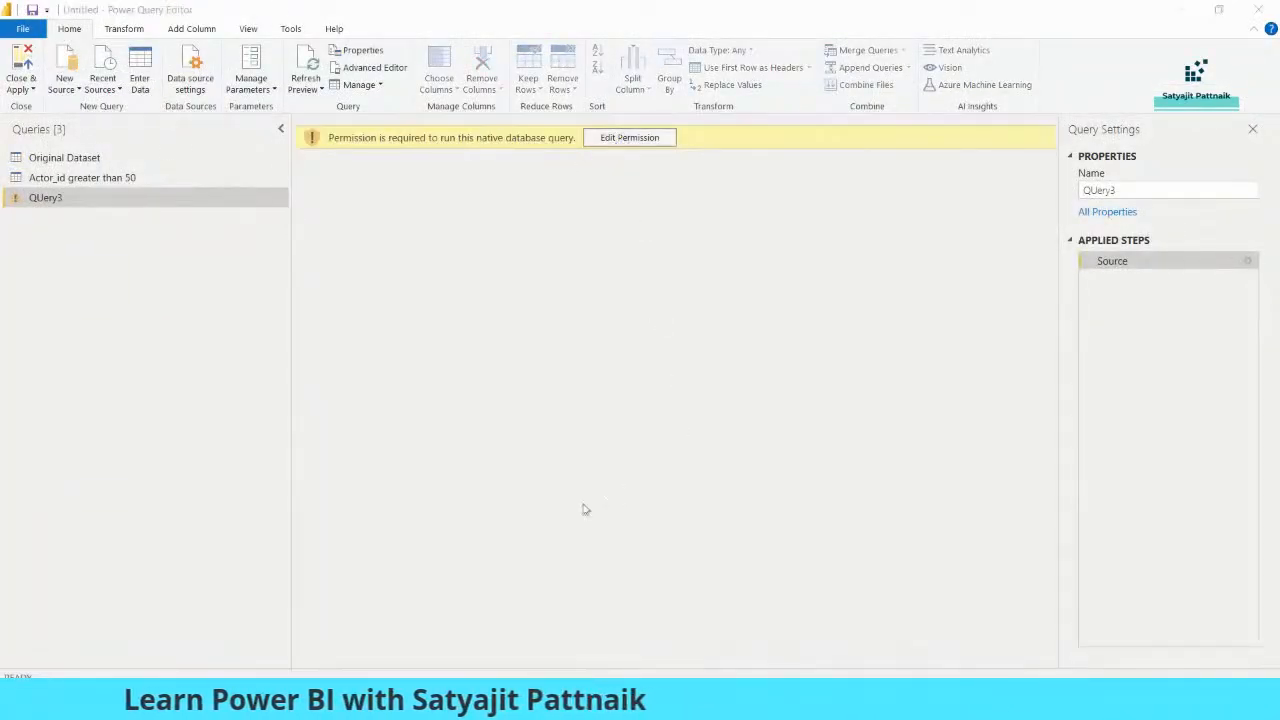
left_click(758, 524)
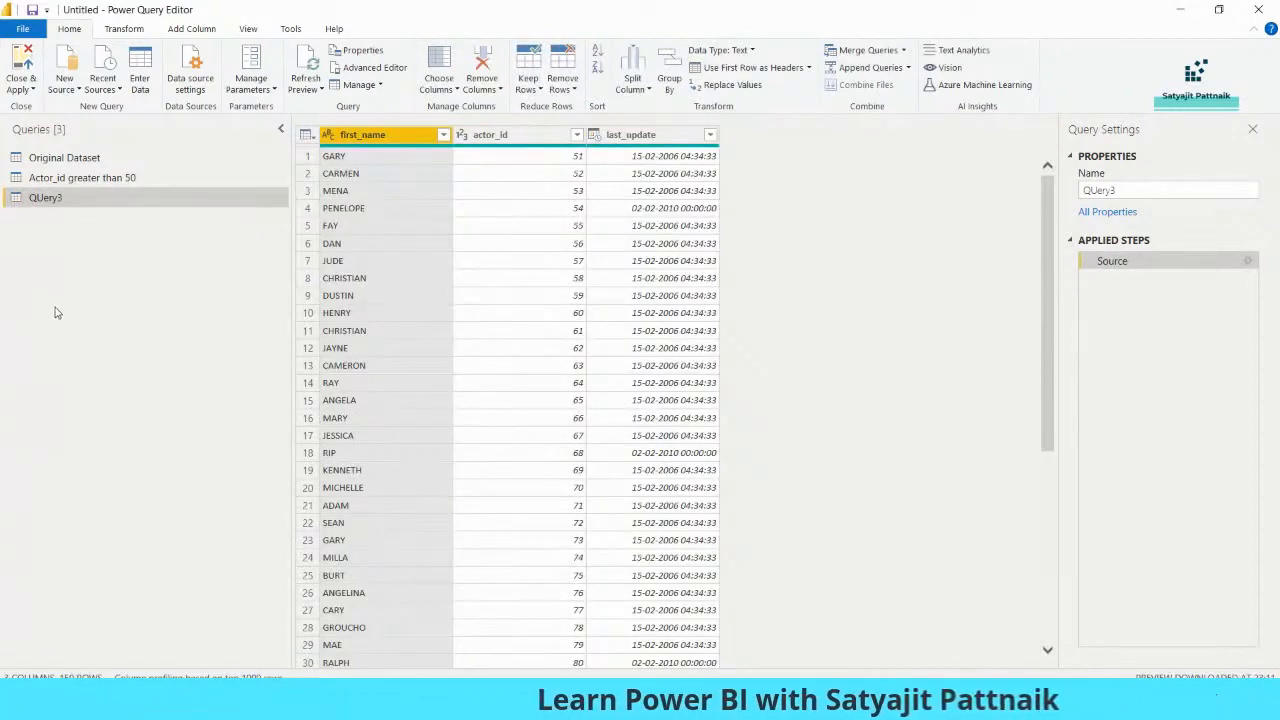
left_click(19, 86)
left_click(47, 109)
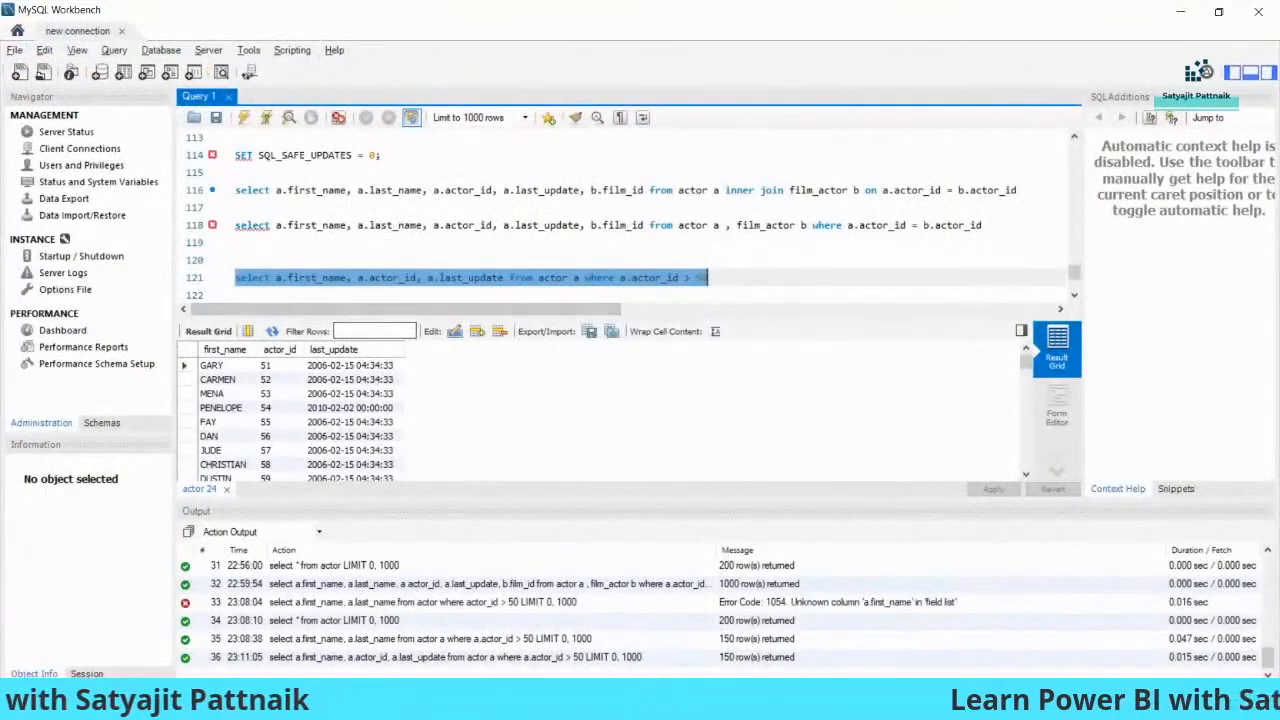
- Return to the Power BI Desktop window from the taskbar
left_click(871, 704)
left_click(887, 610)
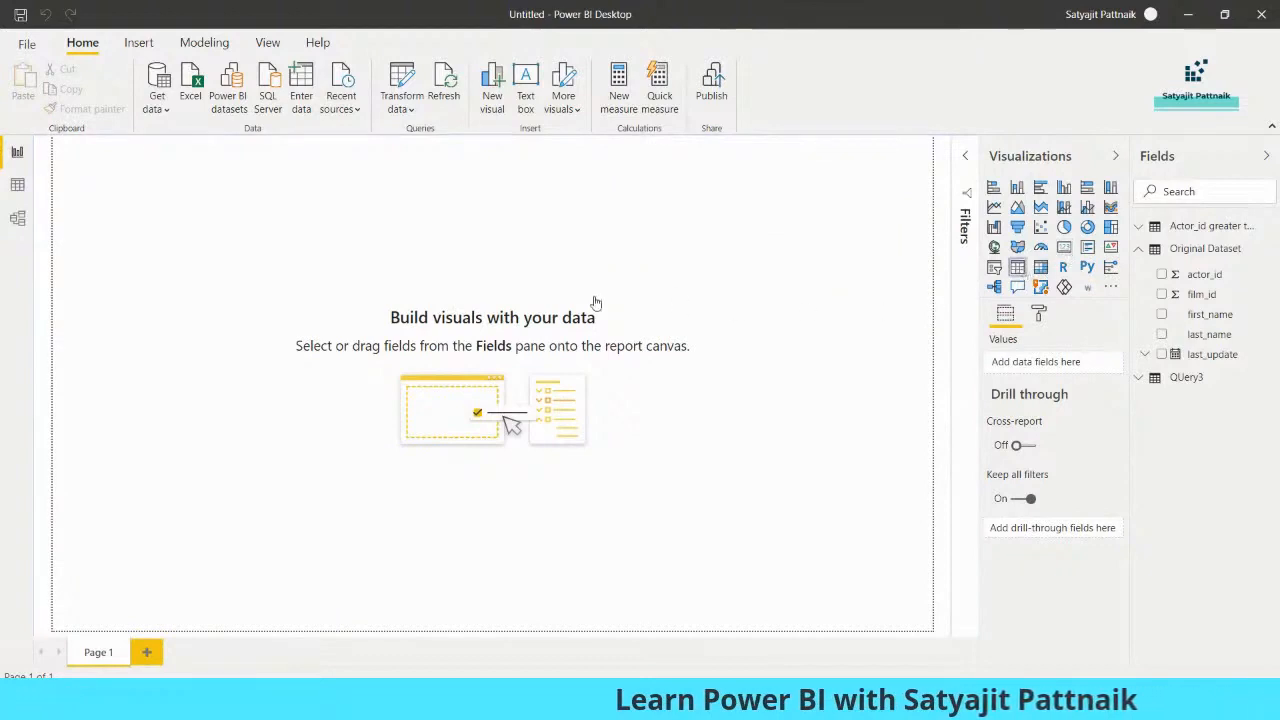
- Place a table visual with Original Dataset's actor_id, first_name, last_name, last_update and film_id
left_click_drag(217, 286, 594, 508)
left_click_drag(451, 428, 502, 444)
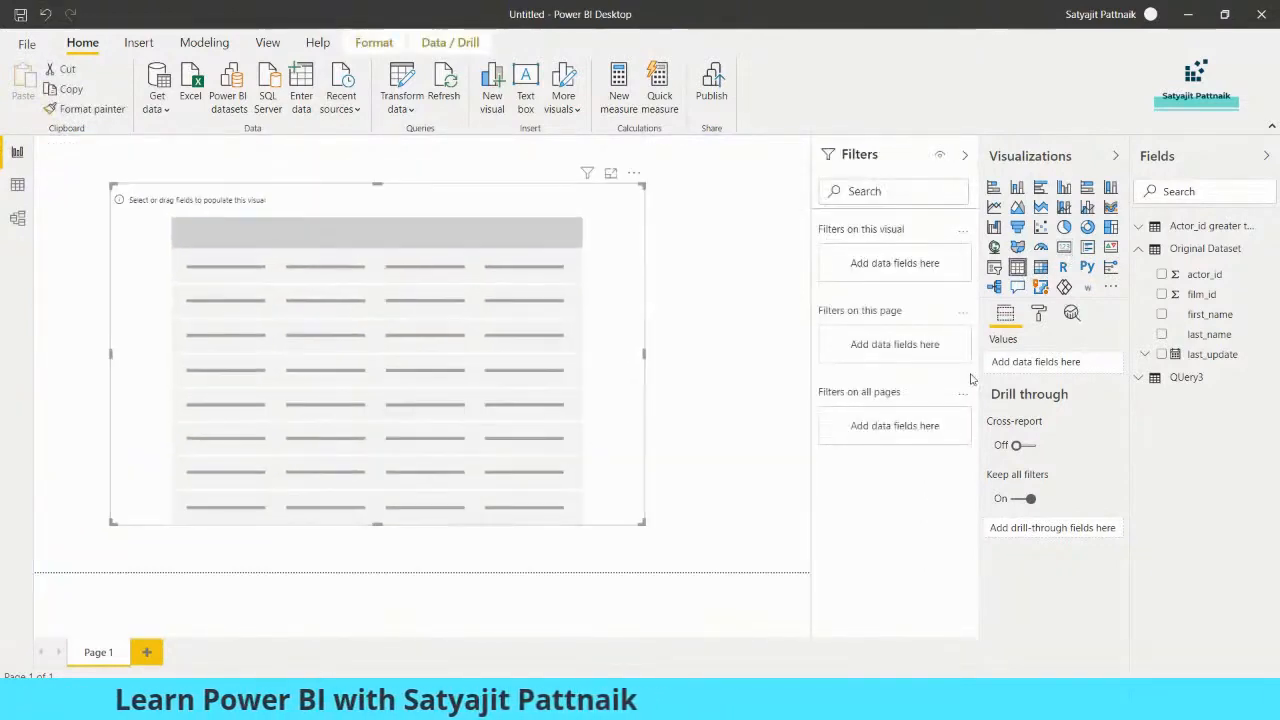
left_click(1200, 226)
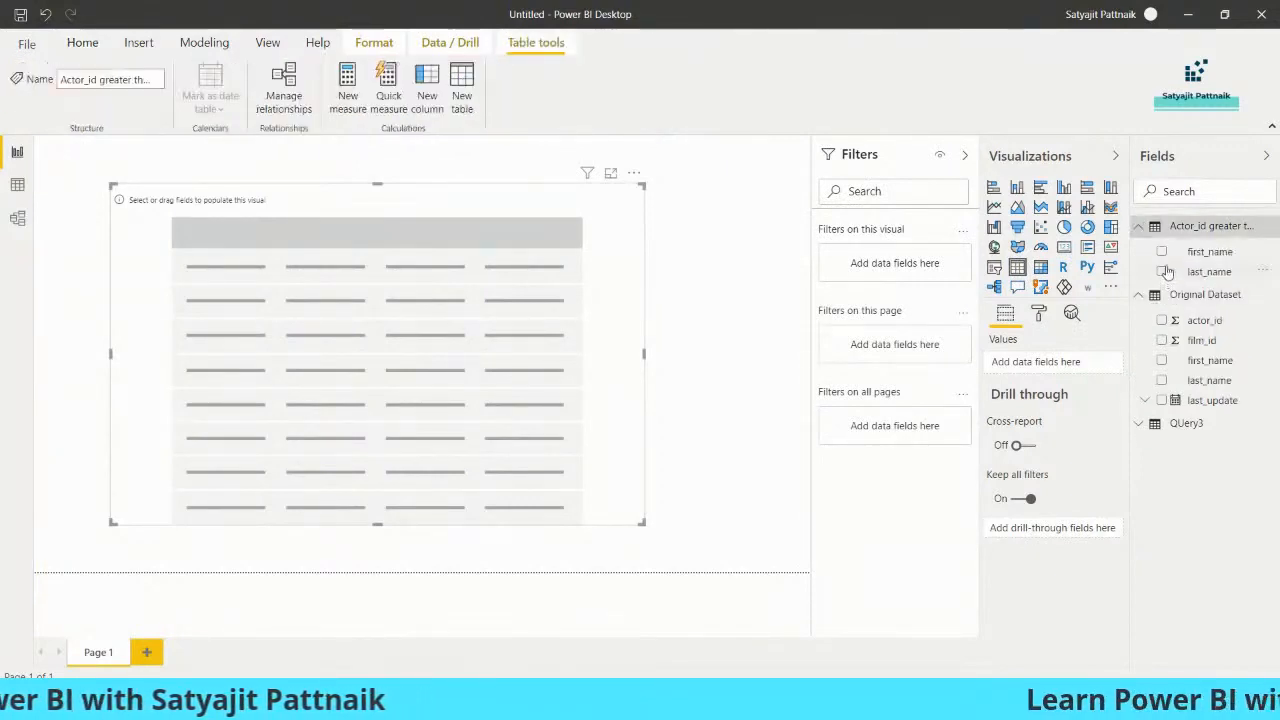
left_click(1162, 320)
left_click(1161, 360)
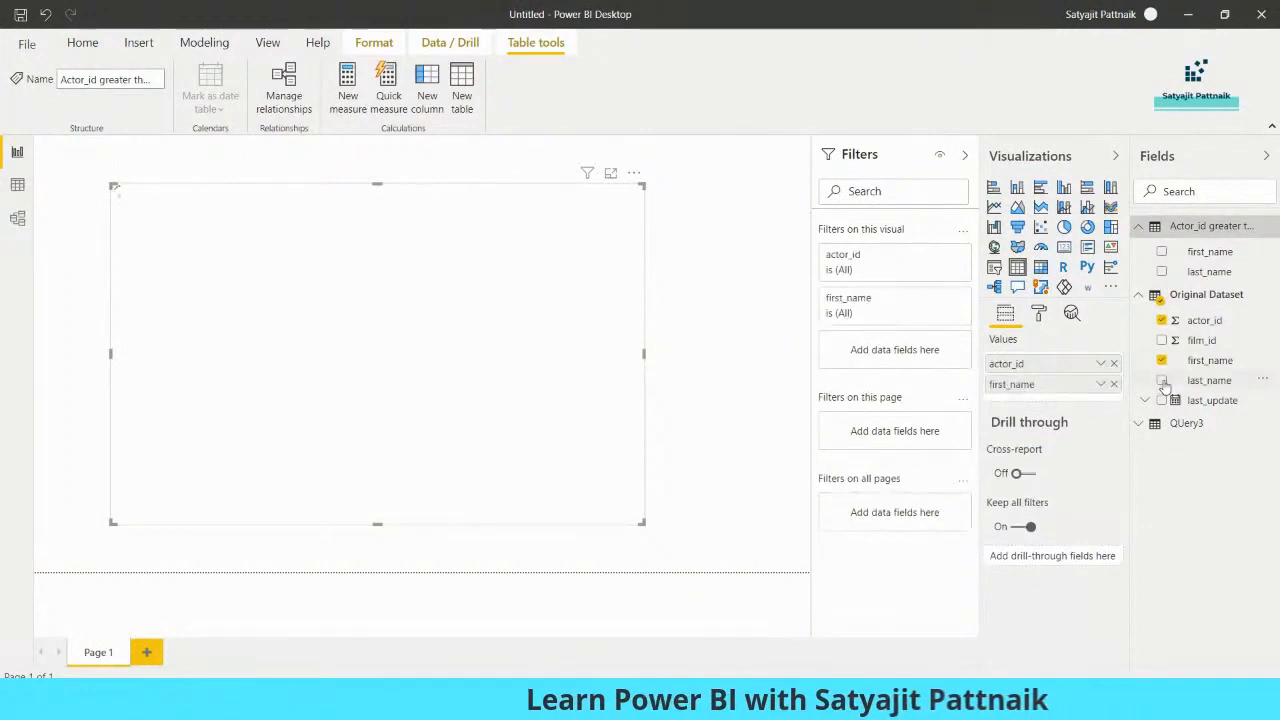
left_click(1161, 380)
left_click(1161, 401)
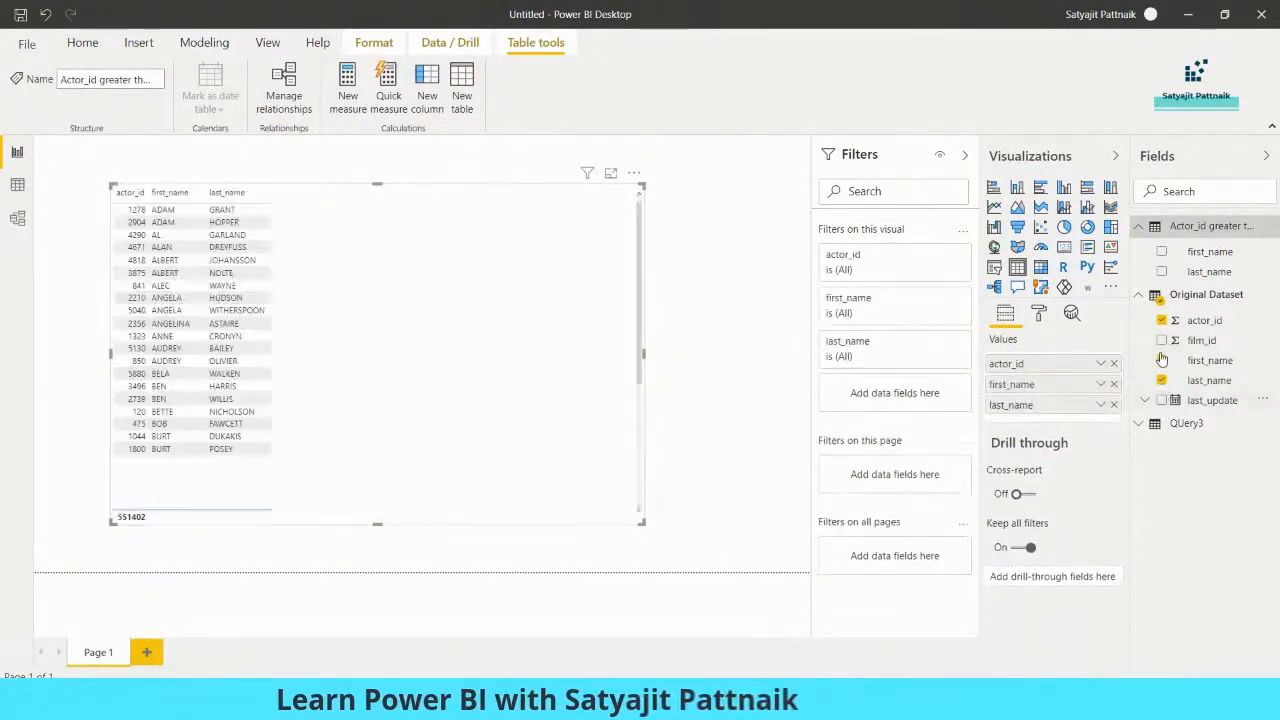
left_click(1162, 341)
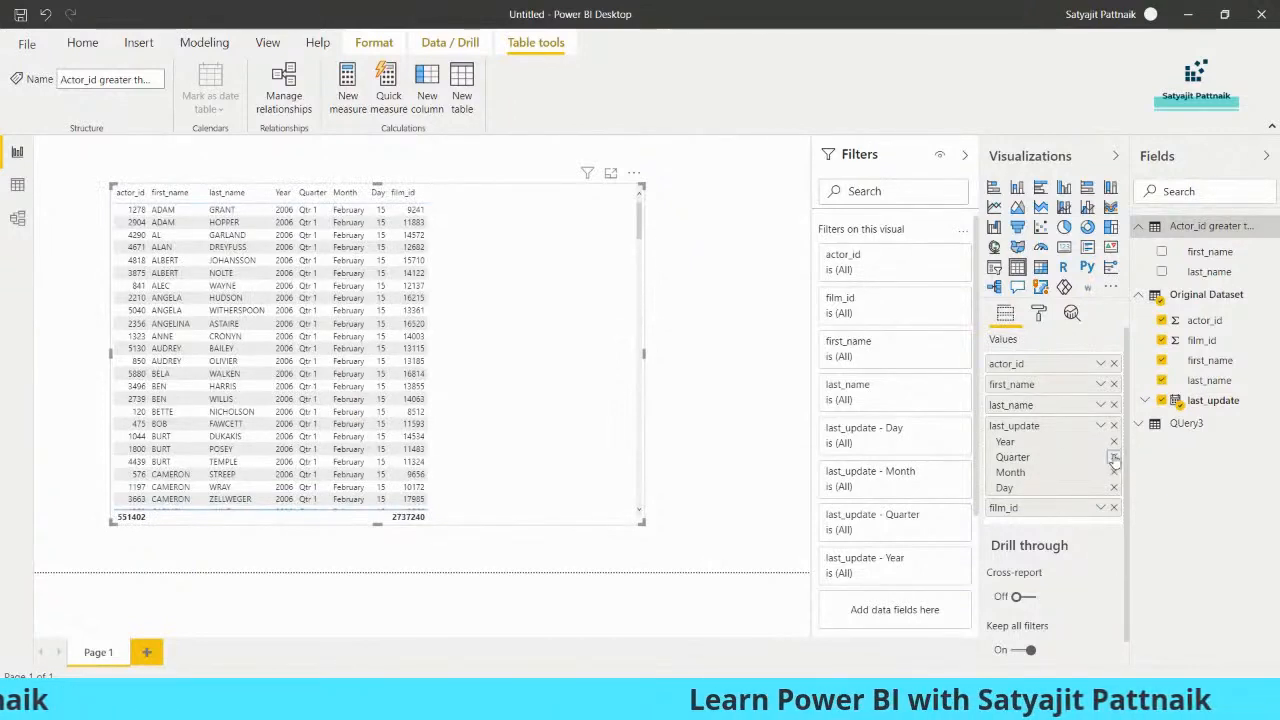
- Drop Quarter and Month from the last_update breakdown and shrink the table to fit
left_click(1114, 457)
left_click(1114, 457)
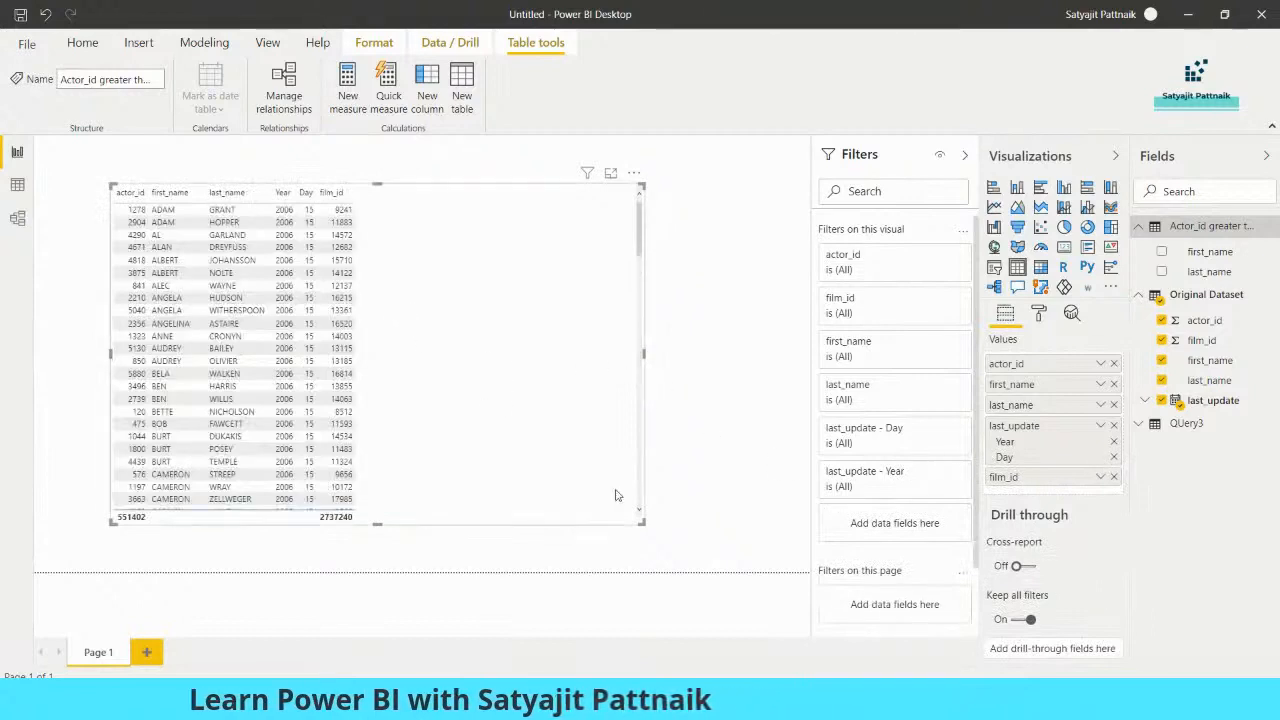
left_click_drag(643, 522, 370, 516)
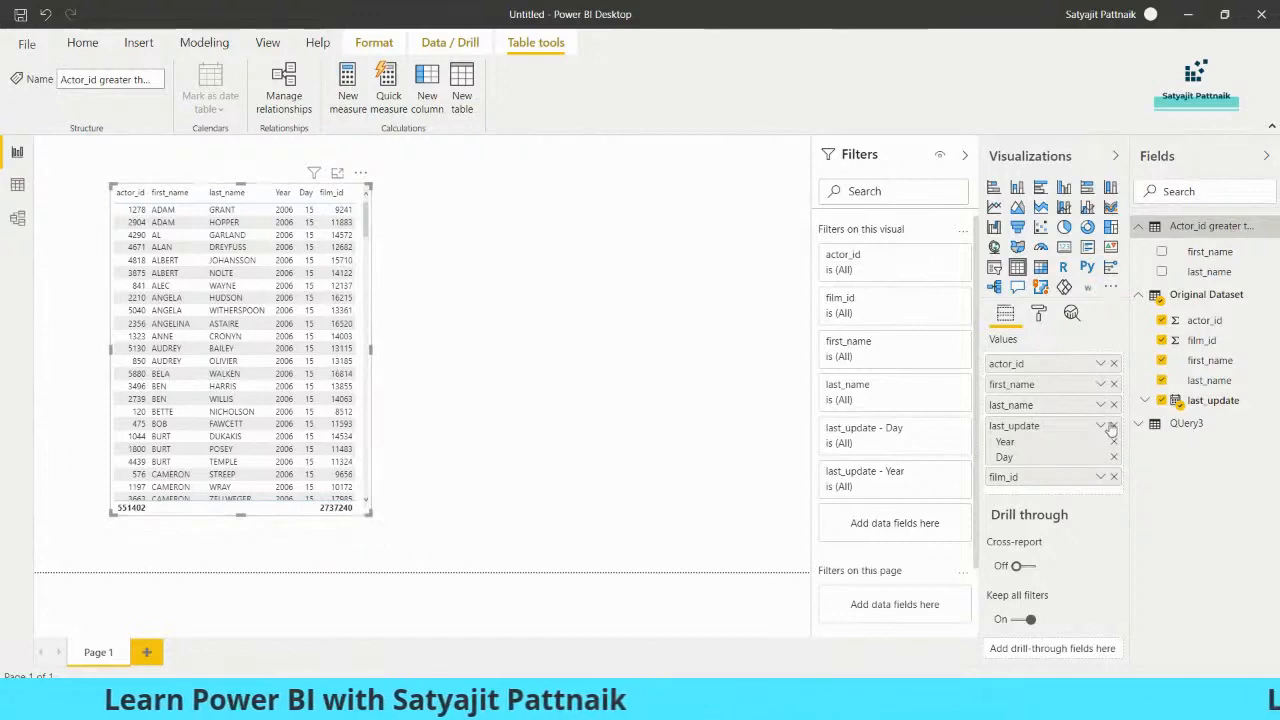
- Set film_id and actor_id to Don't summarize and make the table visual slightly narrower
left_click(1100, 477)
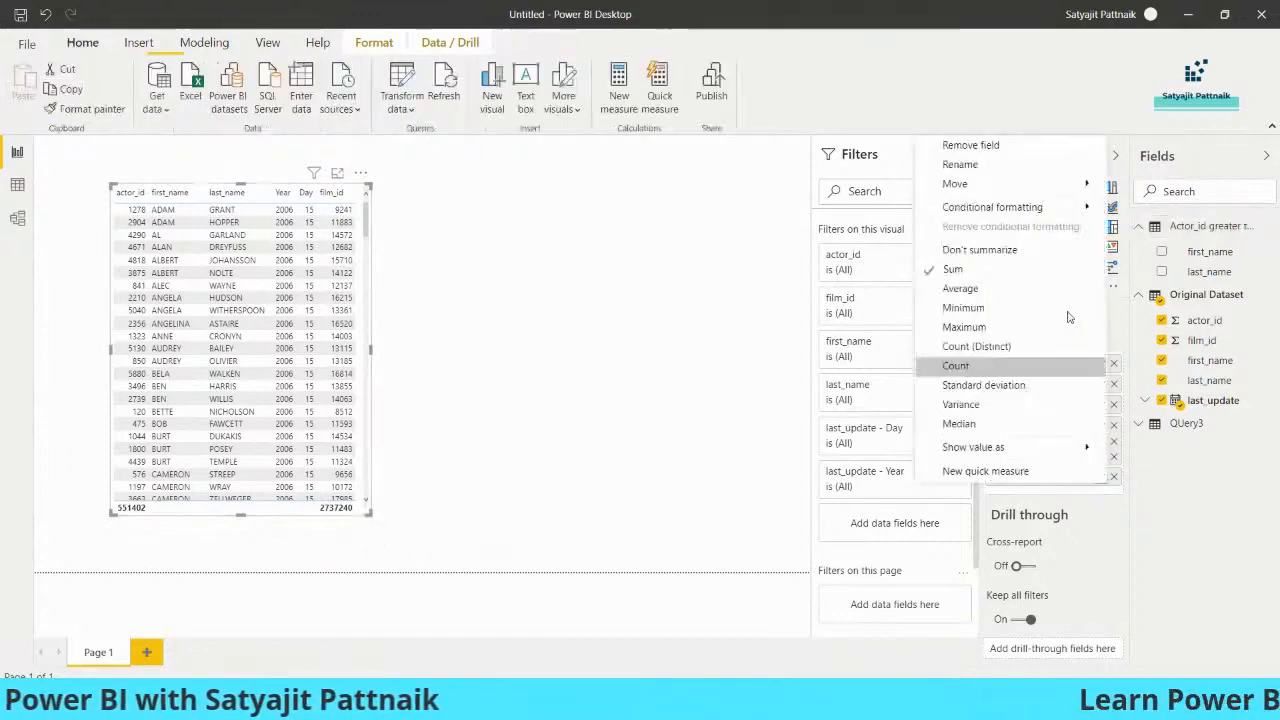
left_click(980, 250)
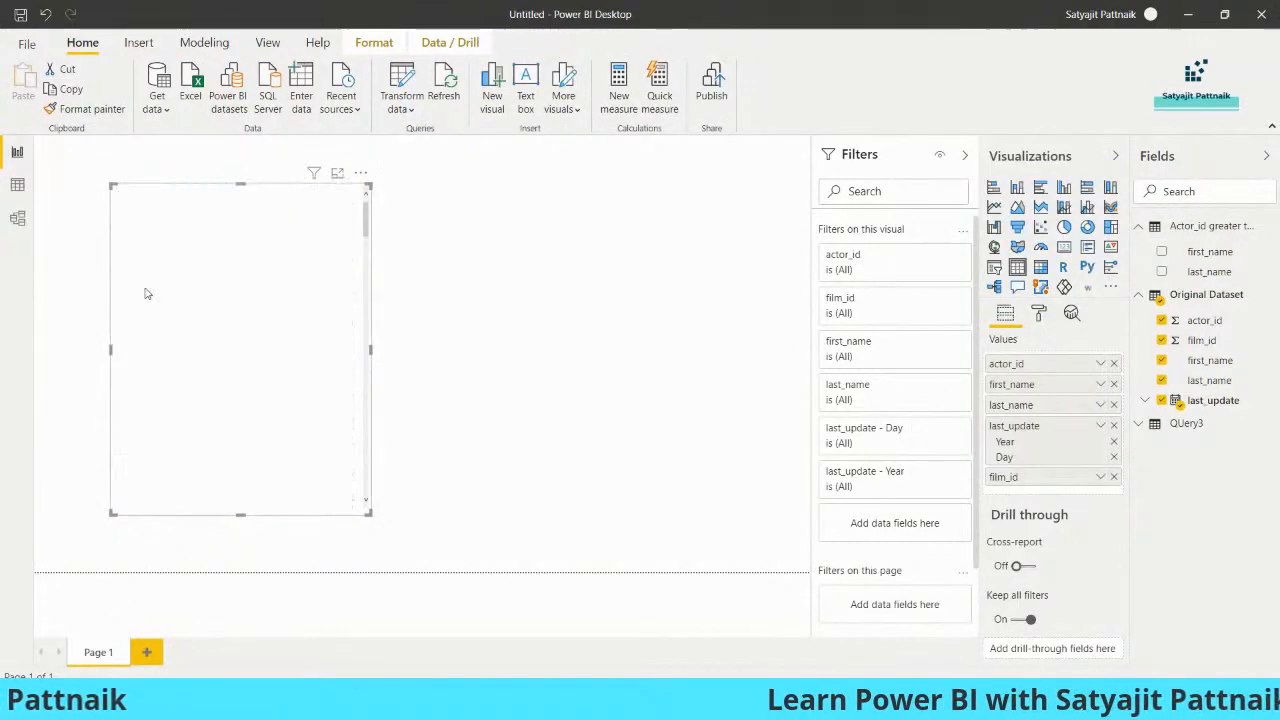
left_click(1100, 364)
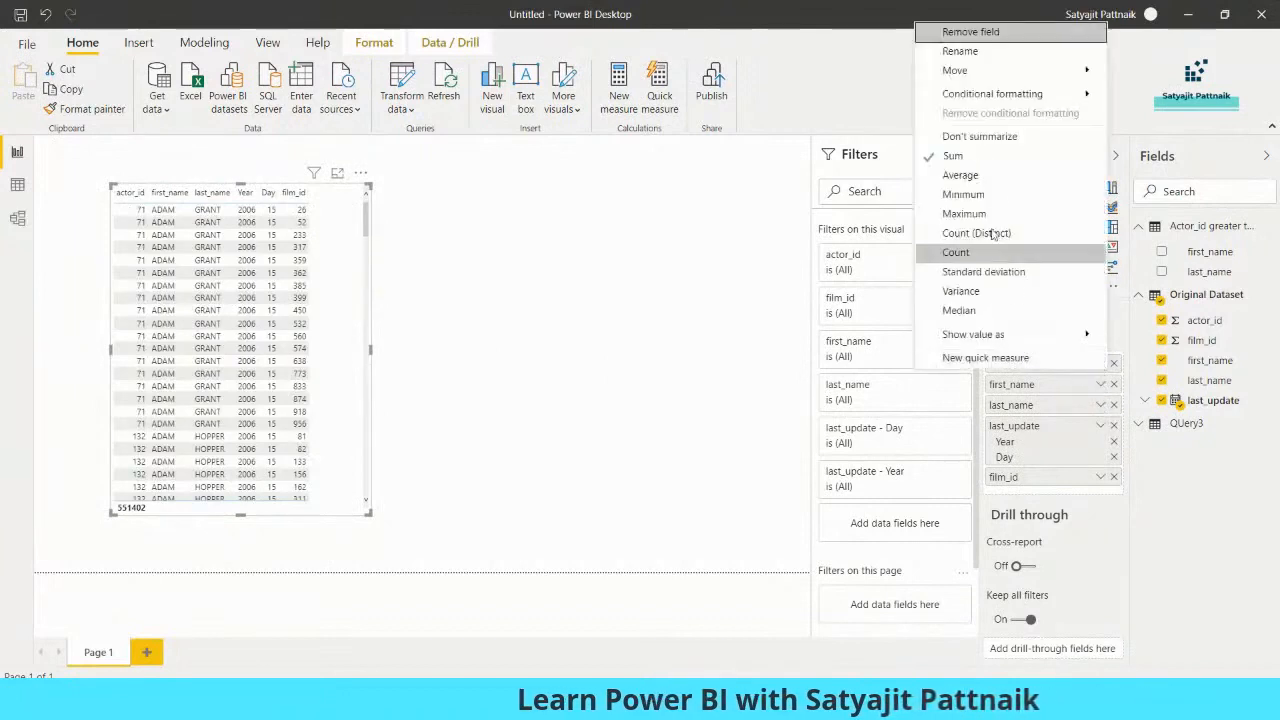
left_click(979, 136)
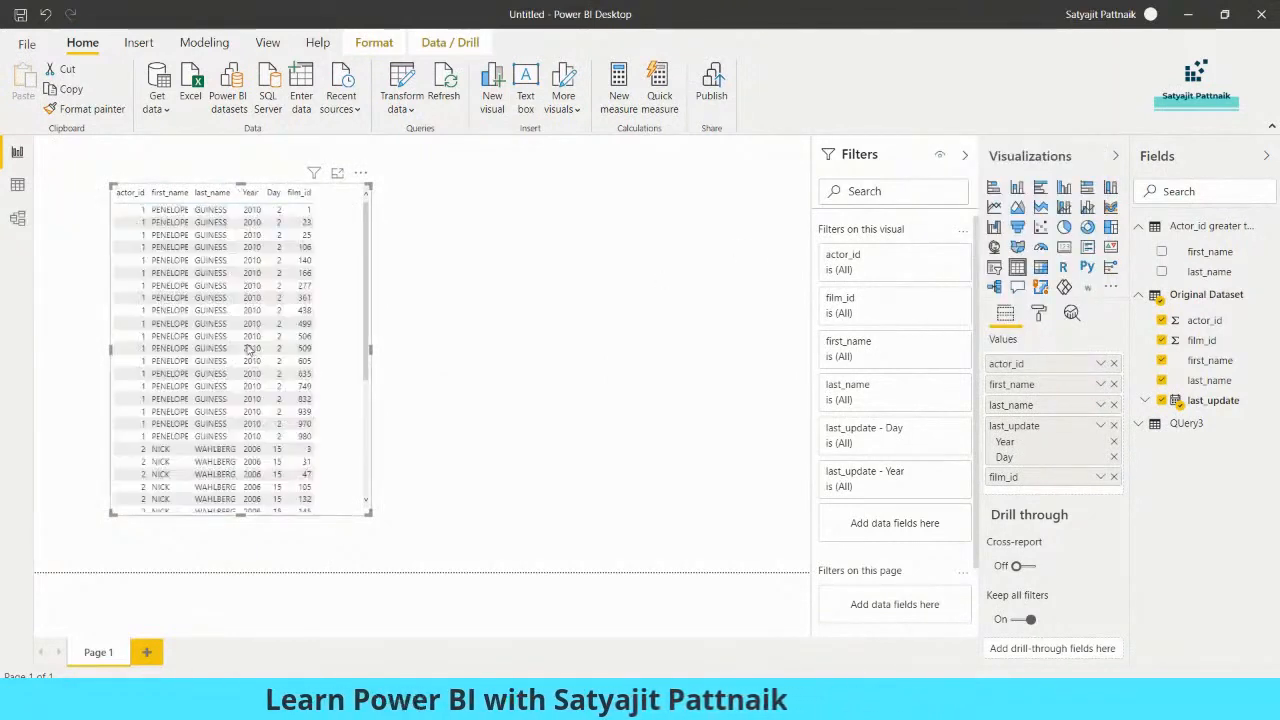
left_click_drag(371, 516, 336, 520)
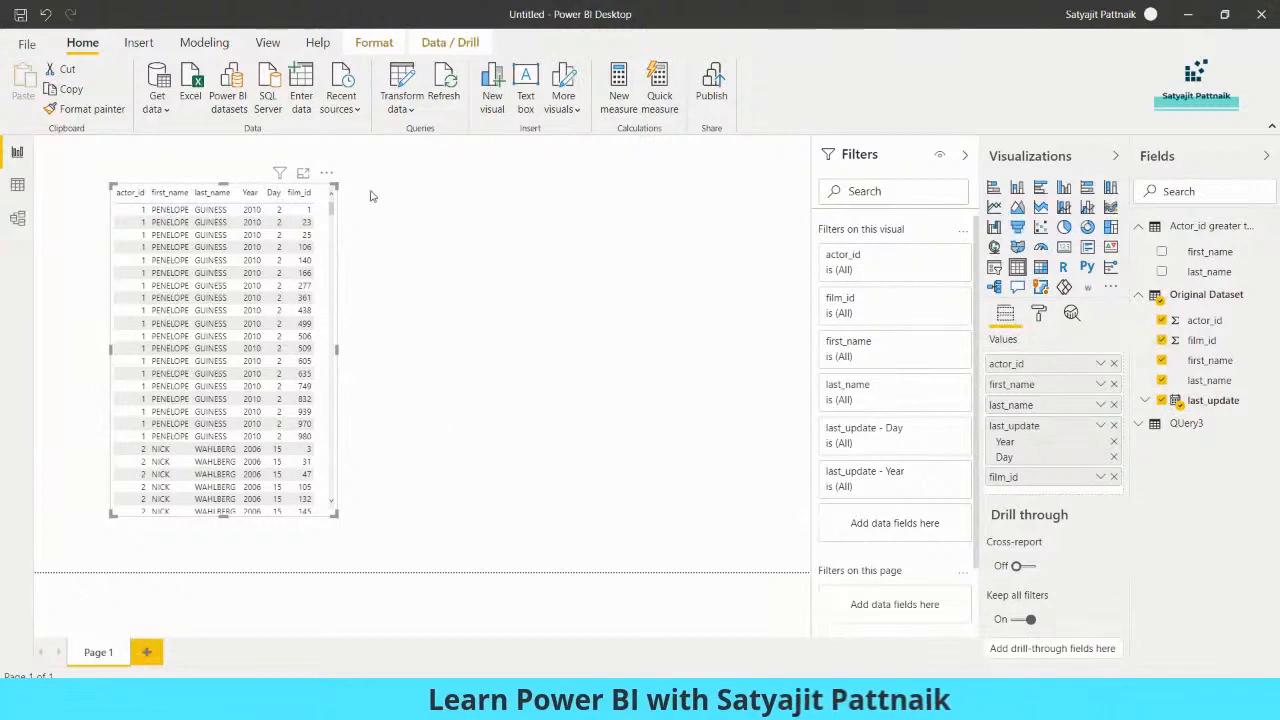
left_click(548, 463)
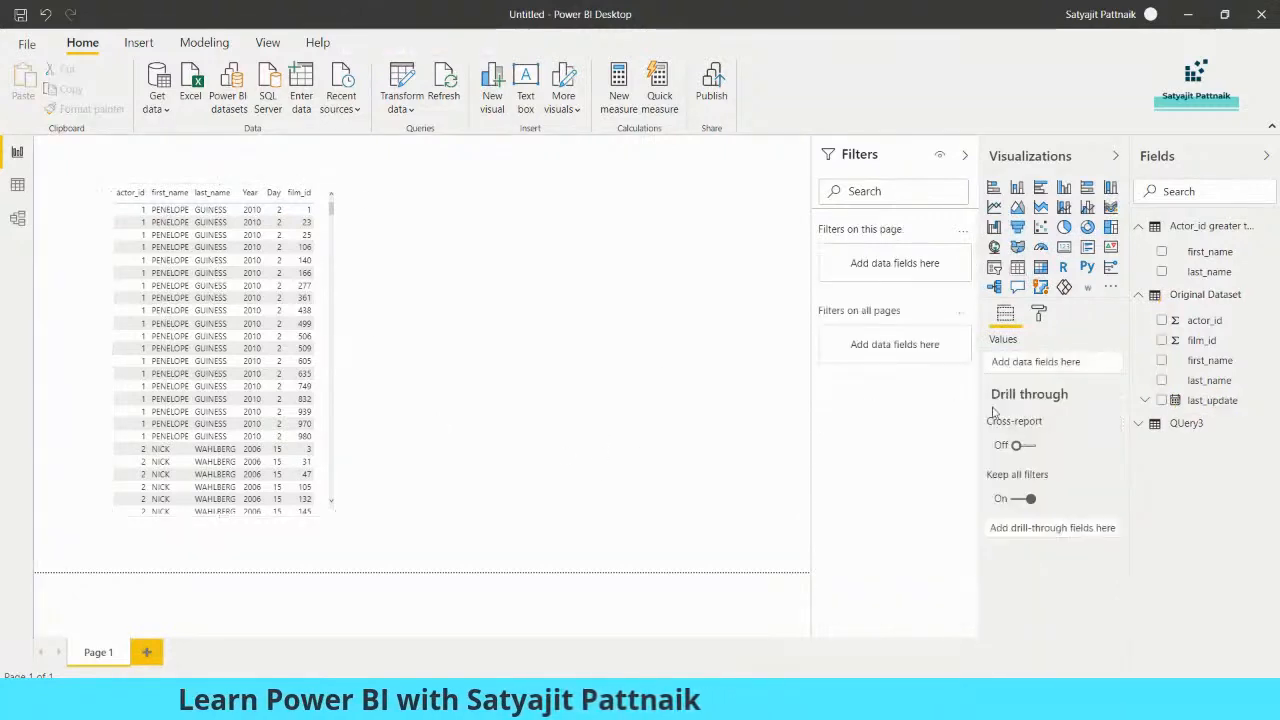
left_click(1039, 313)
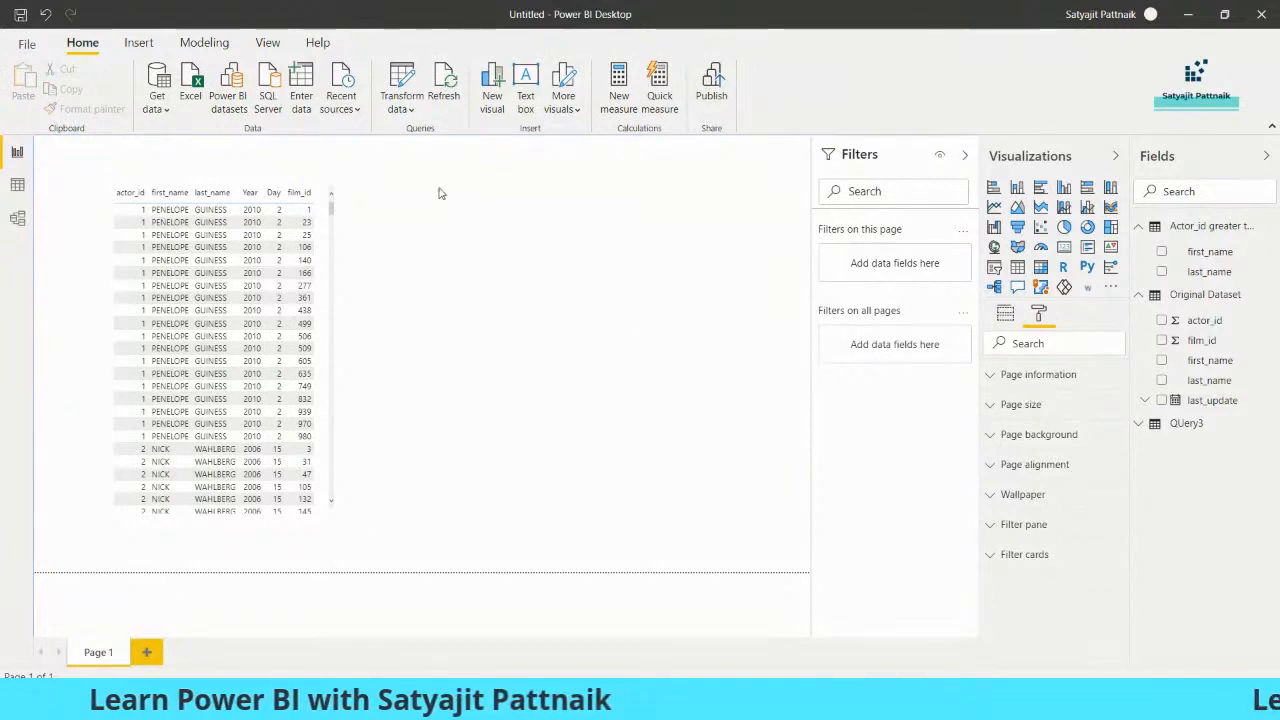
left_click(326, 300)
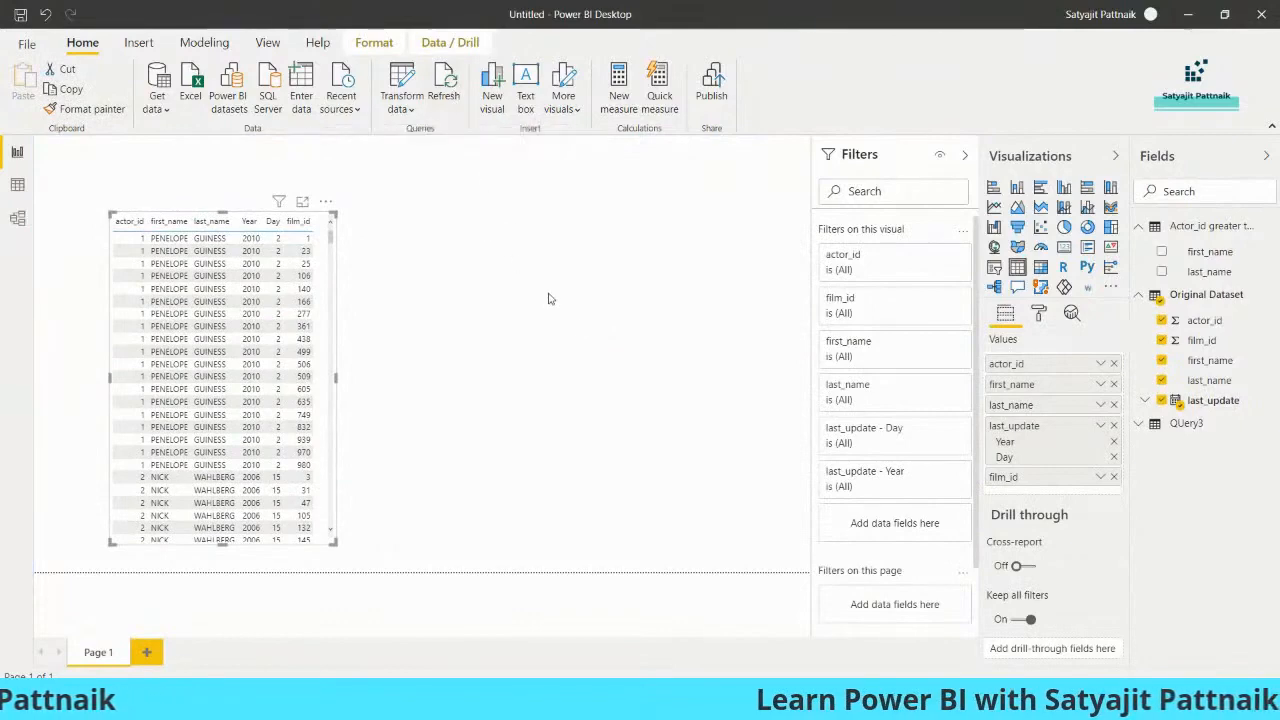
left_click(597, 522)
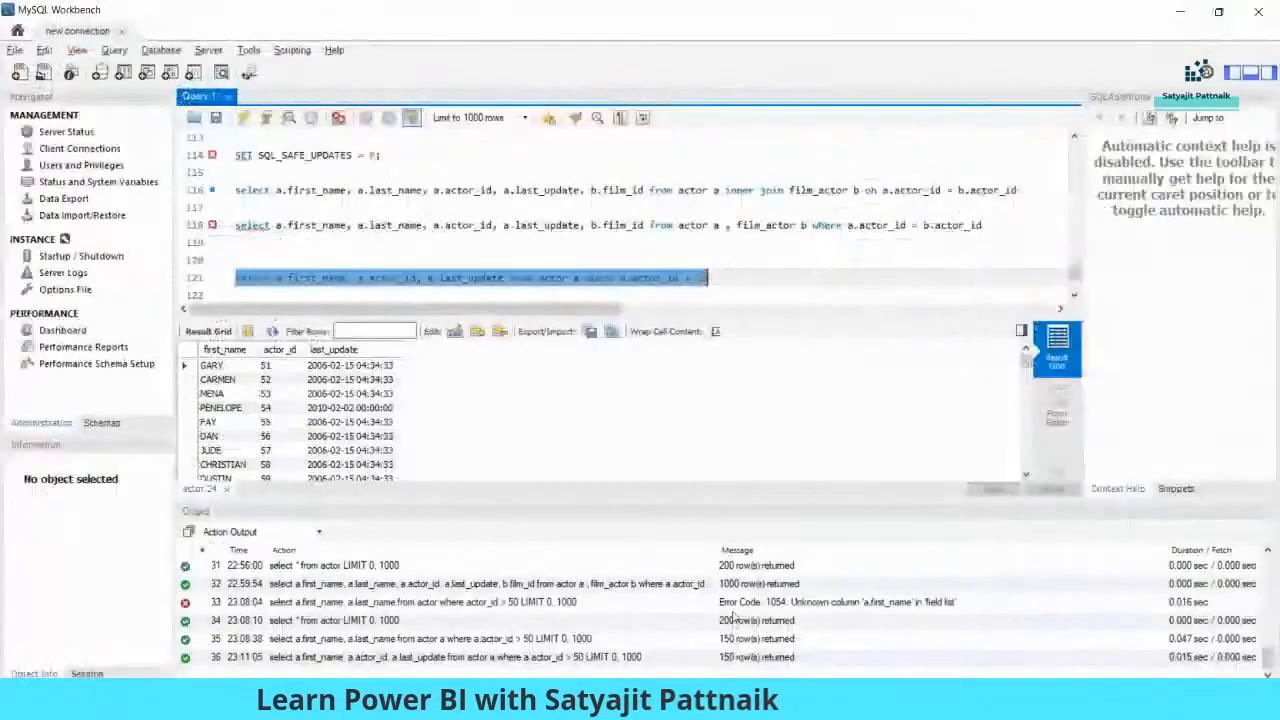
- In MySQL Workbench, run the actor_id = 9999 lookup query
left_click(729, 279)
scroll(729, 279, "down", 2)
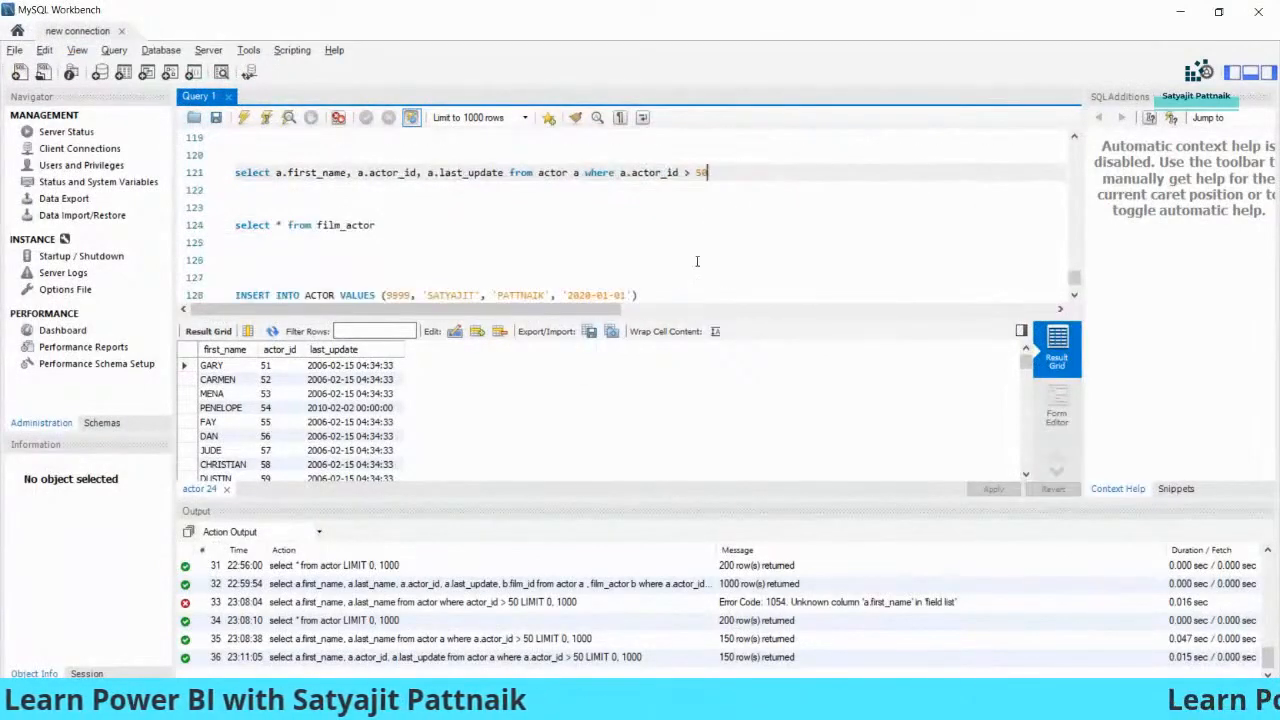
scroll(697, 261, "down", 1)
left_click(397, 243)
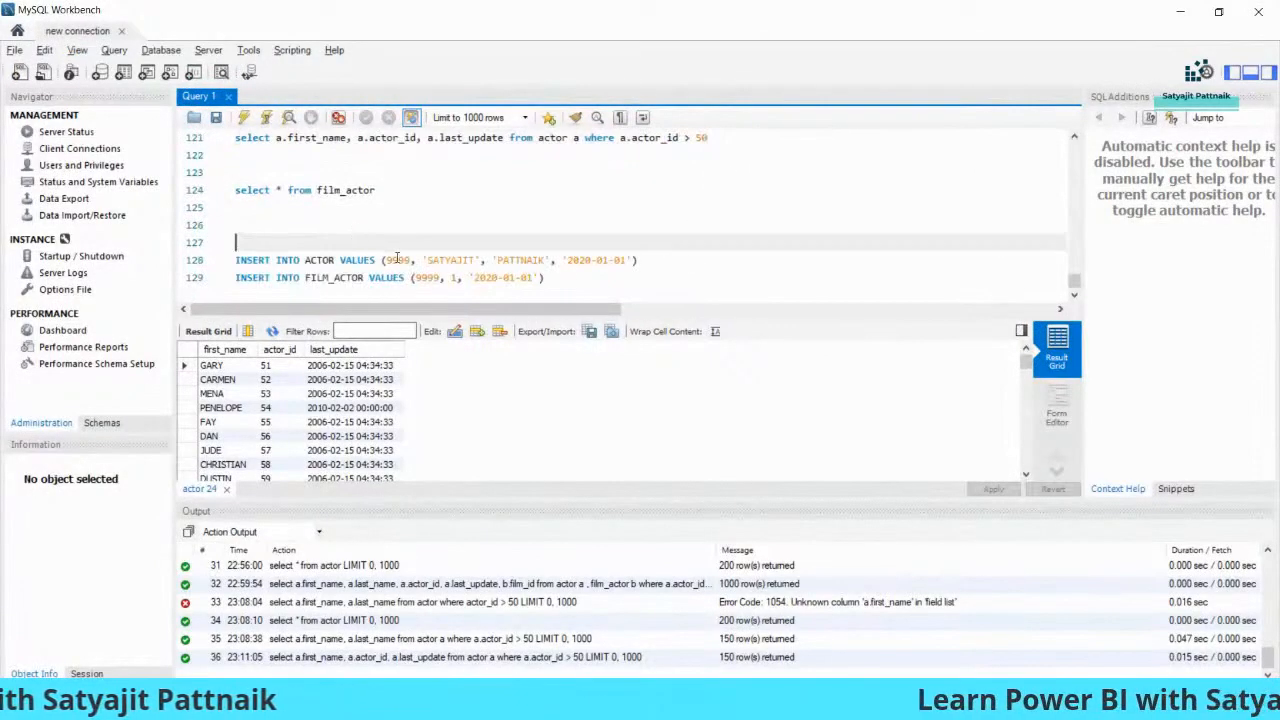
left_click(237, 261)
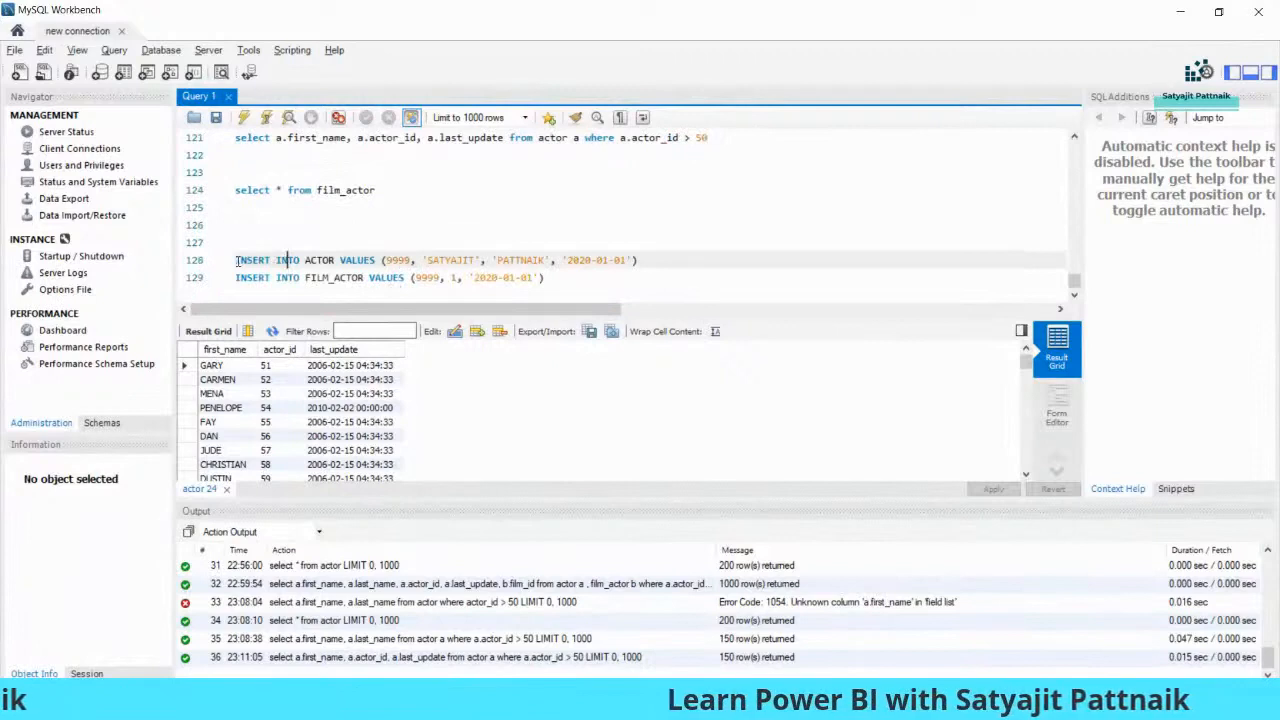
left_click_drag(329, 260, 658, 257)
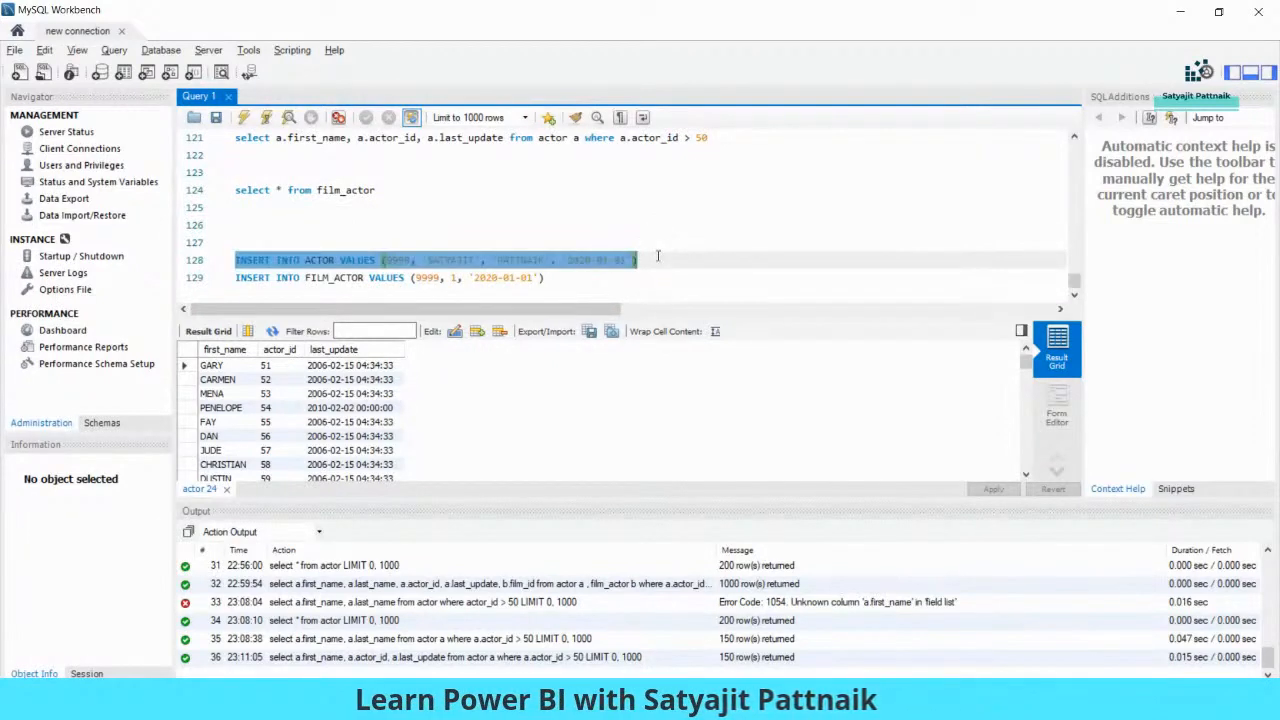
left_click(568, 278)
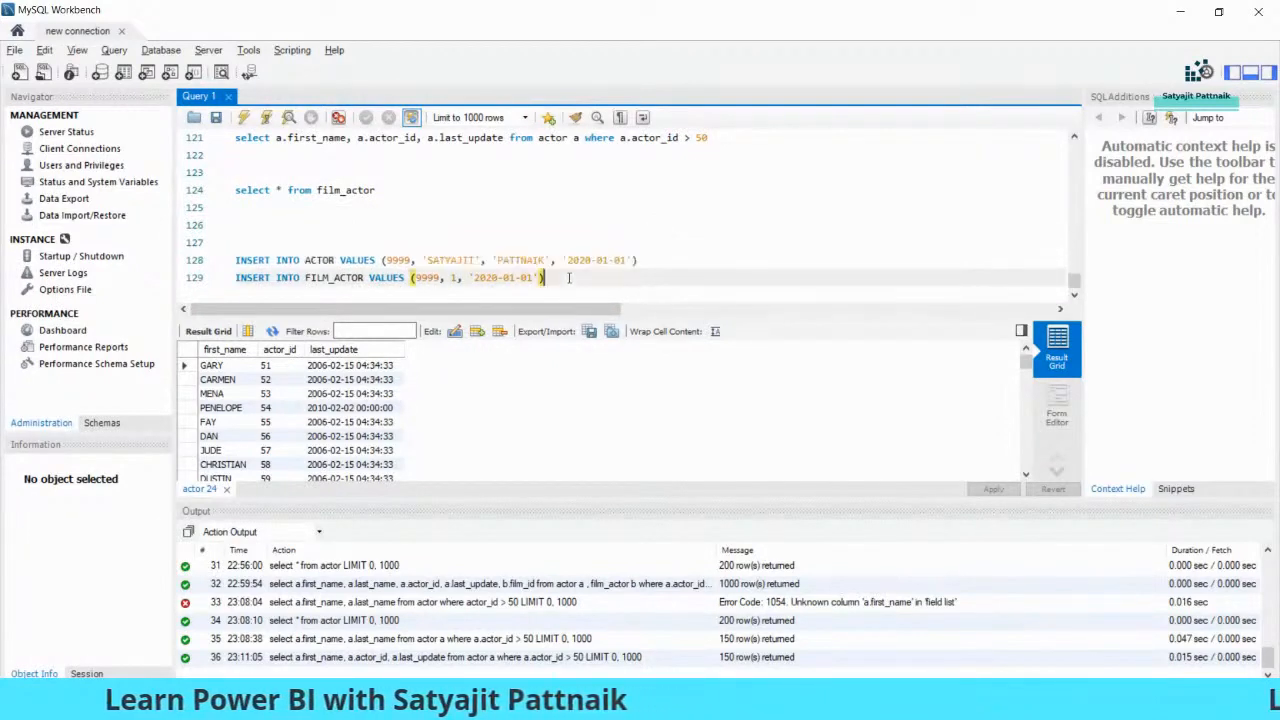
left_click(663, 259)
double_click(398, 261)
left_click(341, 190)
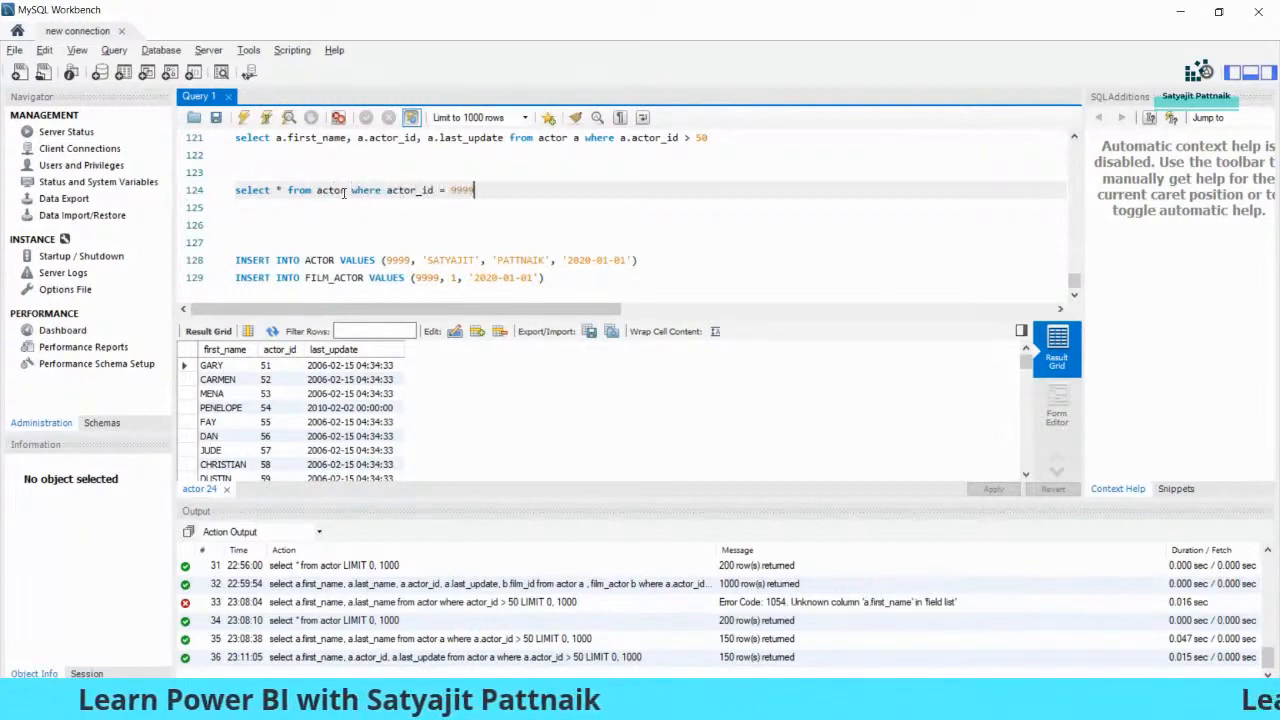
key("shift+Home")
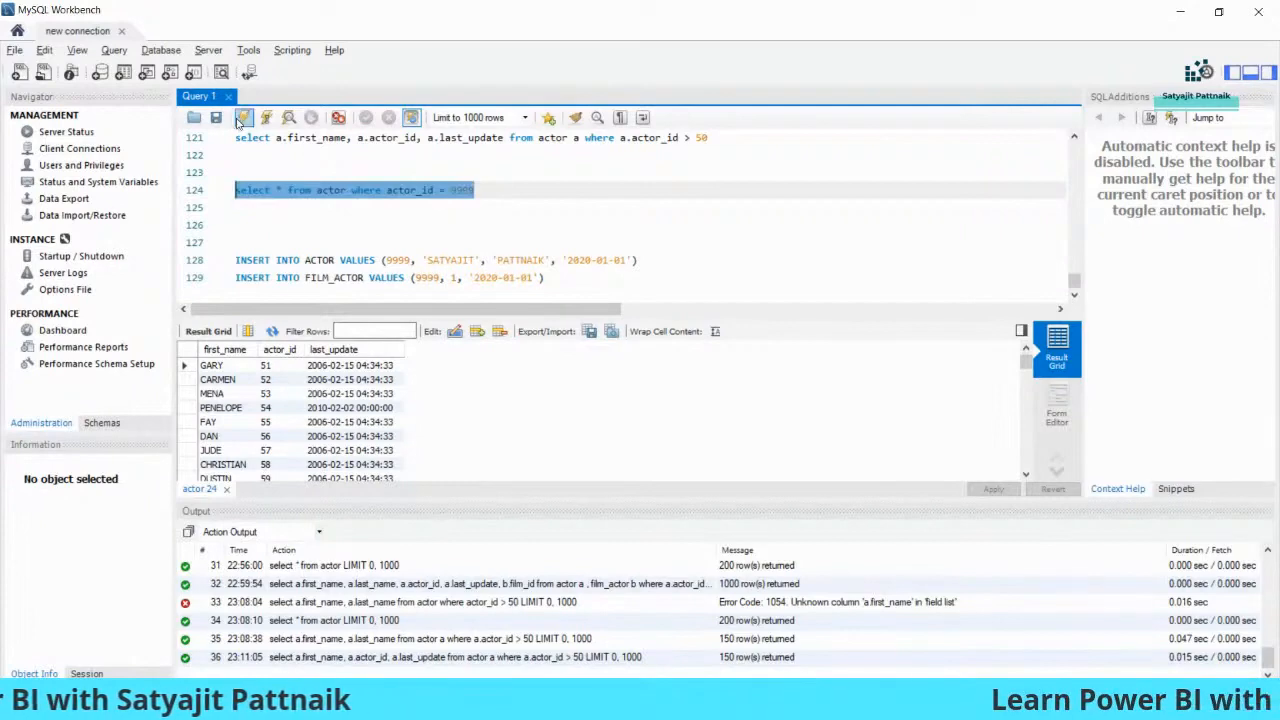
left_click(241, 118)
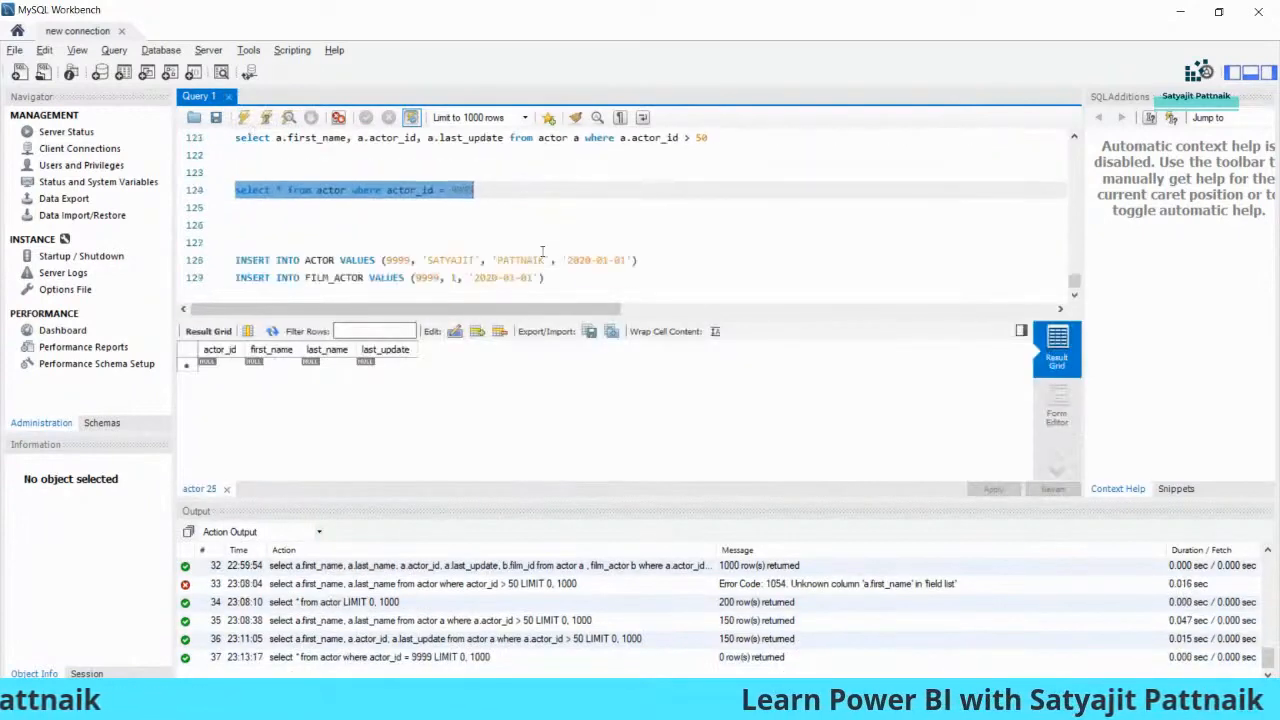
- Execute the actor INSERT and the film_actor INSERT for actor 9999 separately
left_click_drag(540, 243, 578, 278)
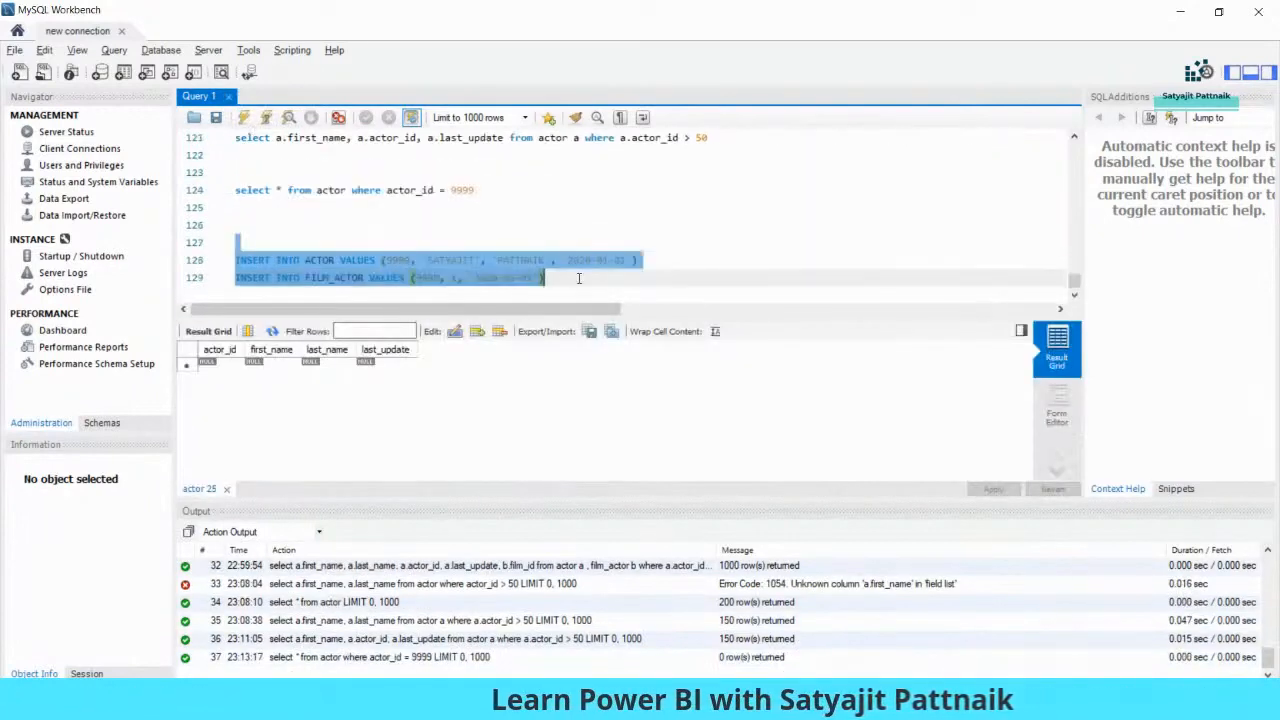
left_click(243, 118)
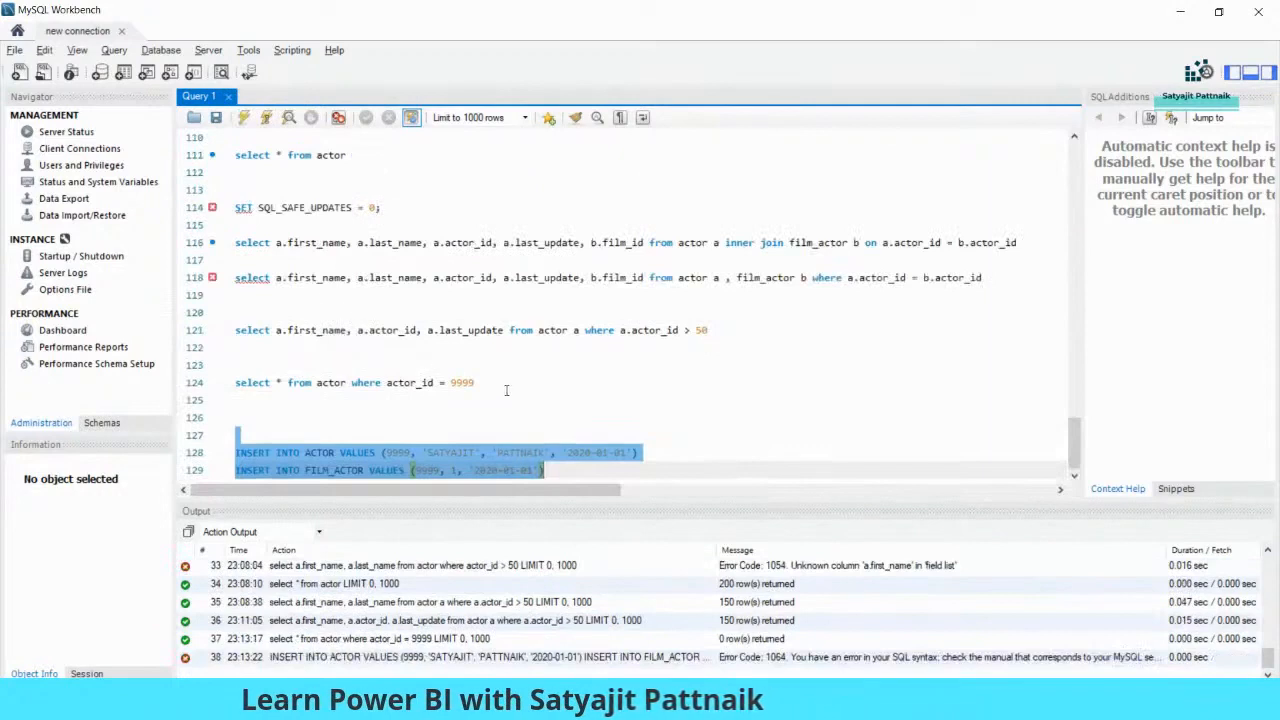
left_click(640, 453)
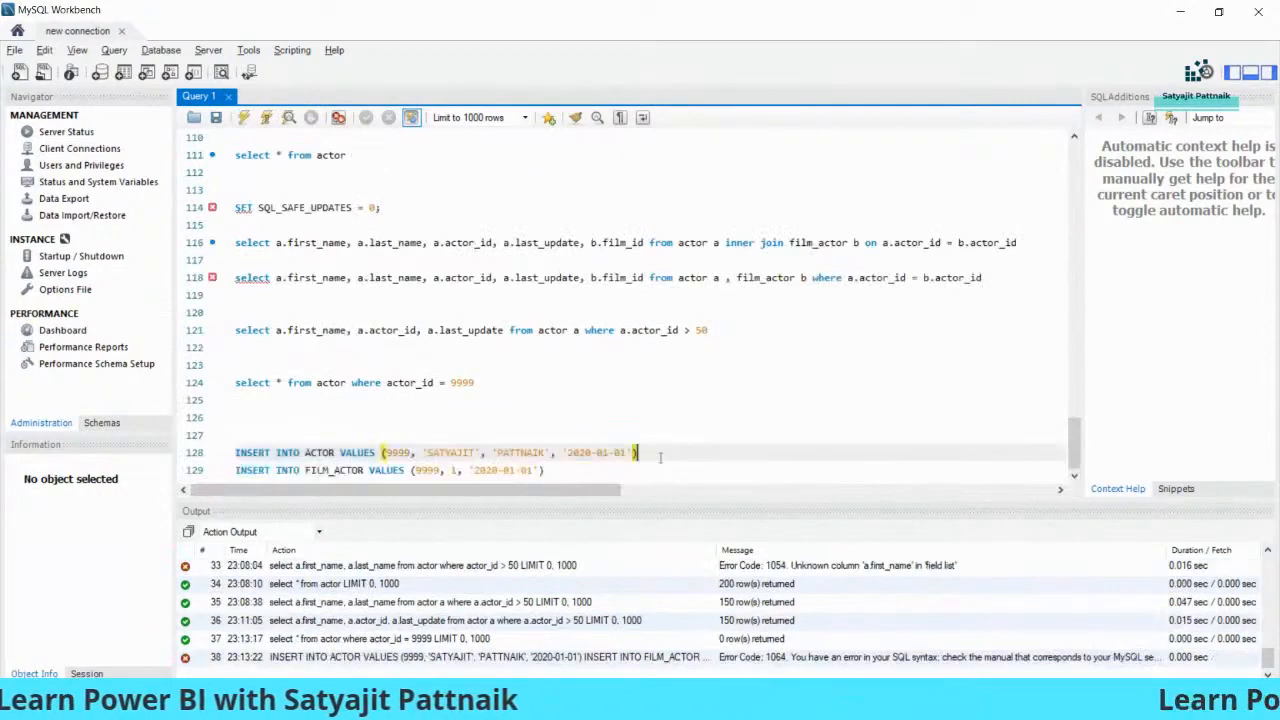
left_click_drag(640, 453, 235, 452)
left_click(243, 118)
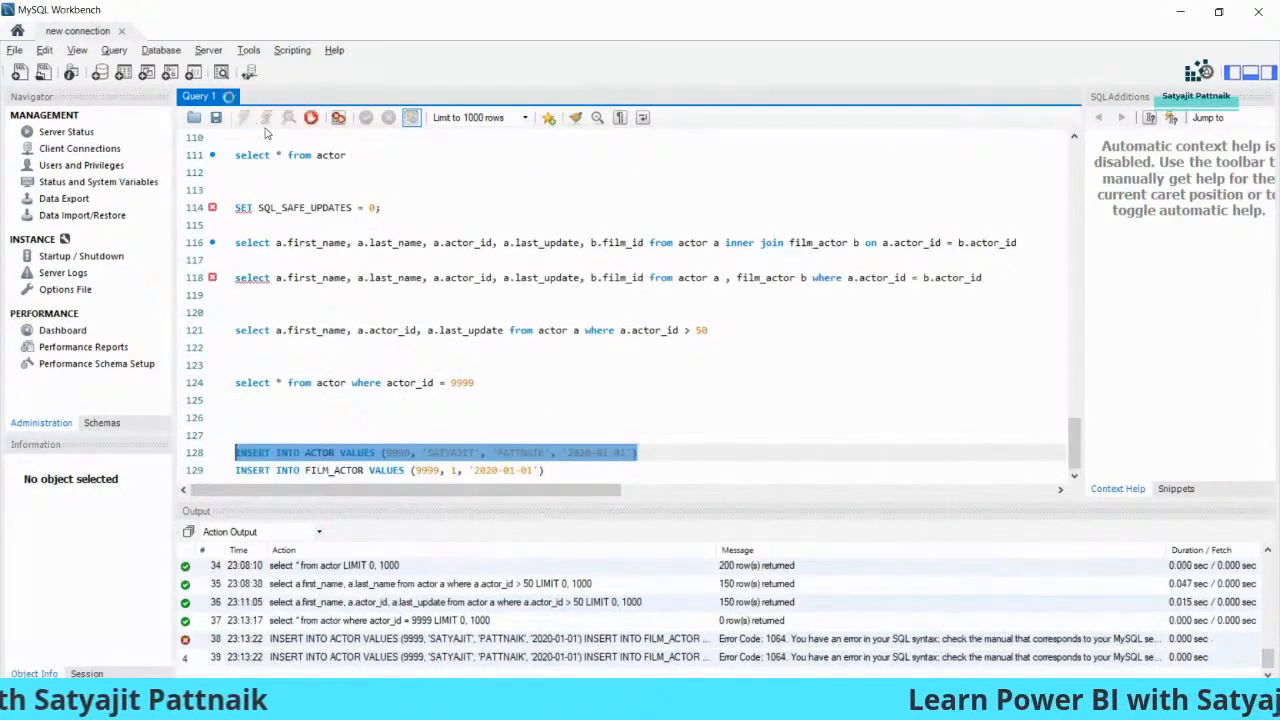
left_click(603, 468)
key("shift+Home")
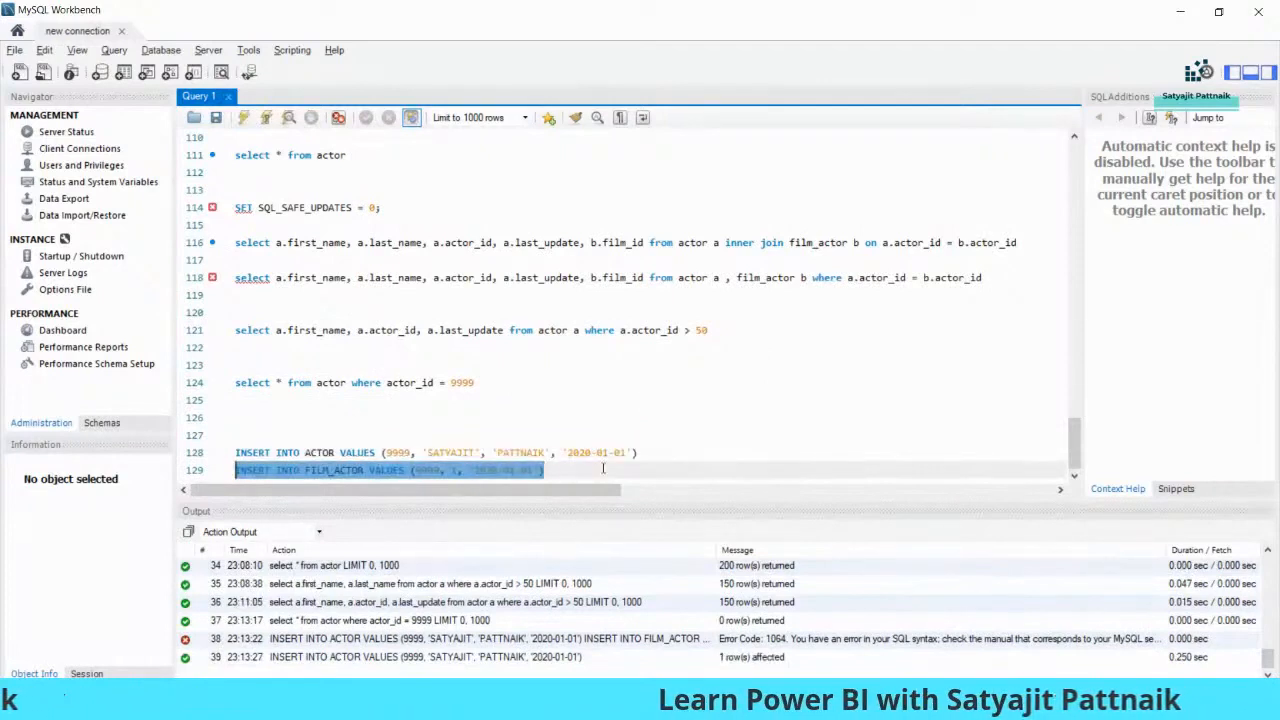
left_click(243, 118)
- Commit the inserts and rerun the actor_id = 9999 lookup, which now returns one row
left_click(573, 468)
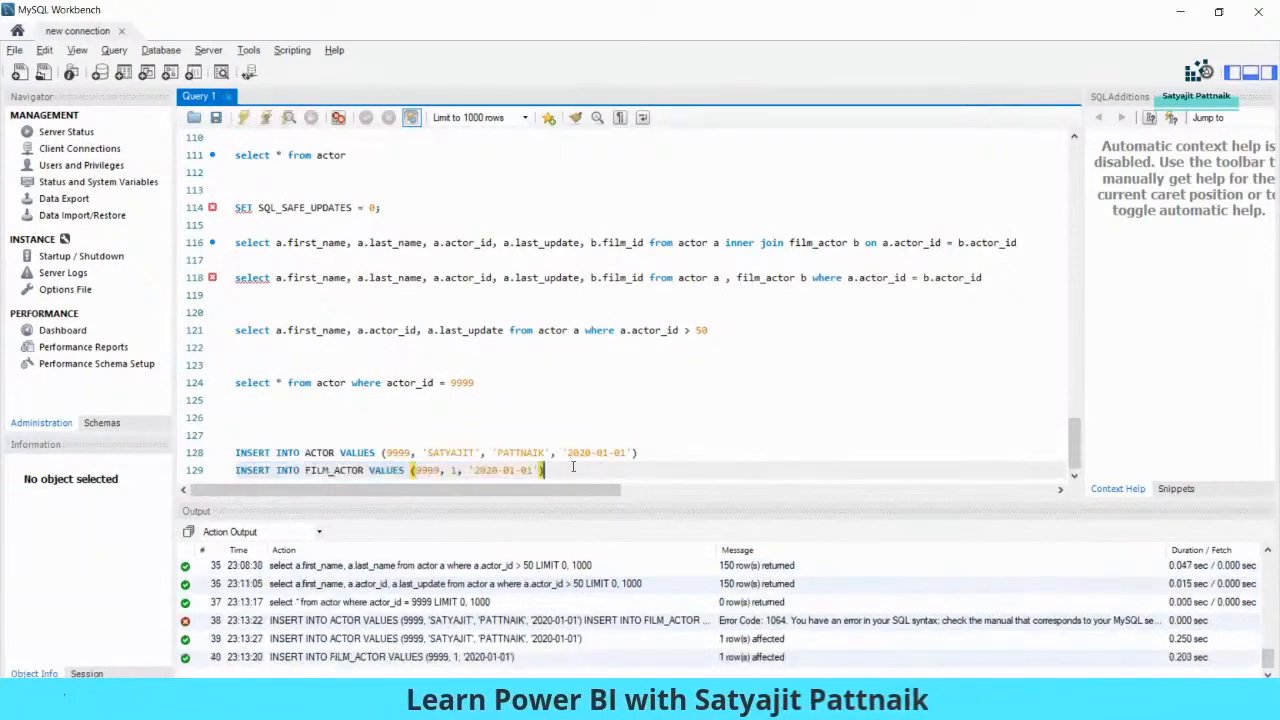
key("Return")
key("Return")
type("co")
key("shift+Home")
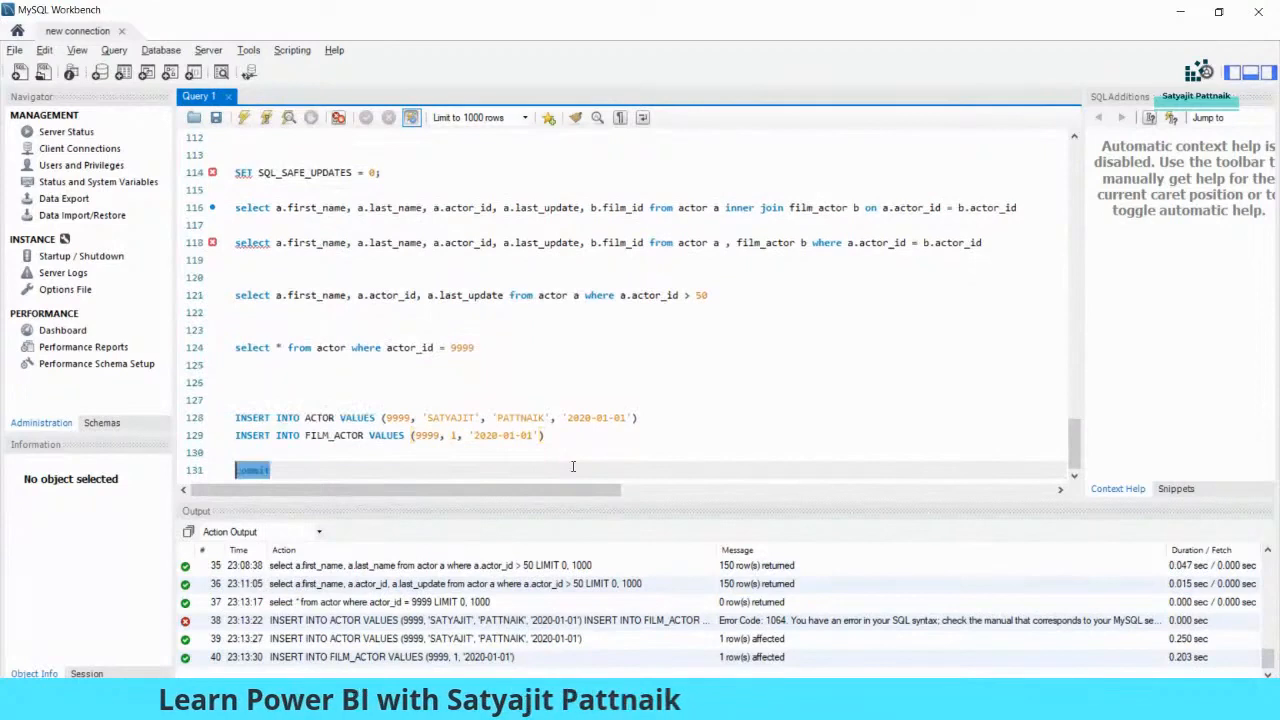
left_click(243, 118)
left_click_drag(500, 349, 235, 347)
key("ctrl+Return")
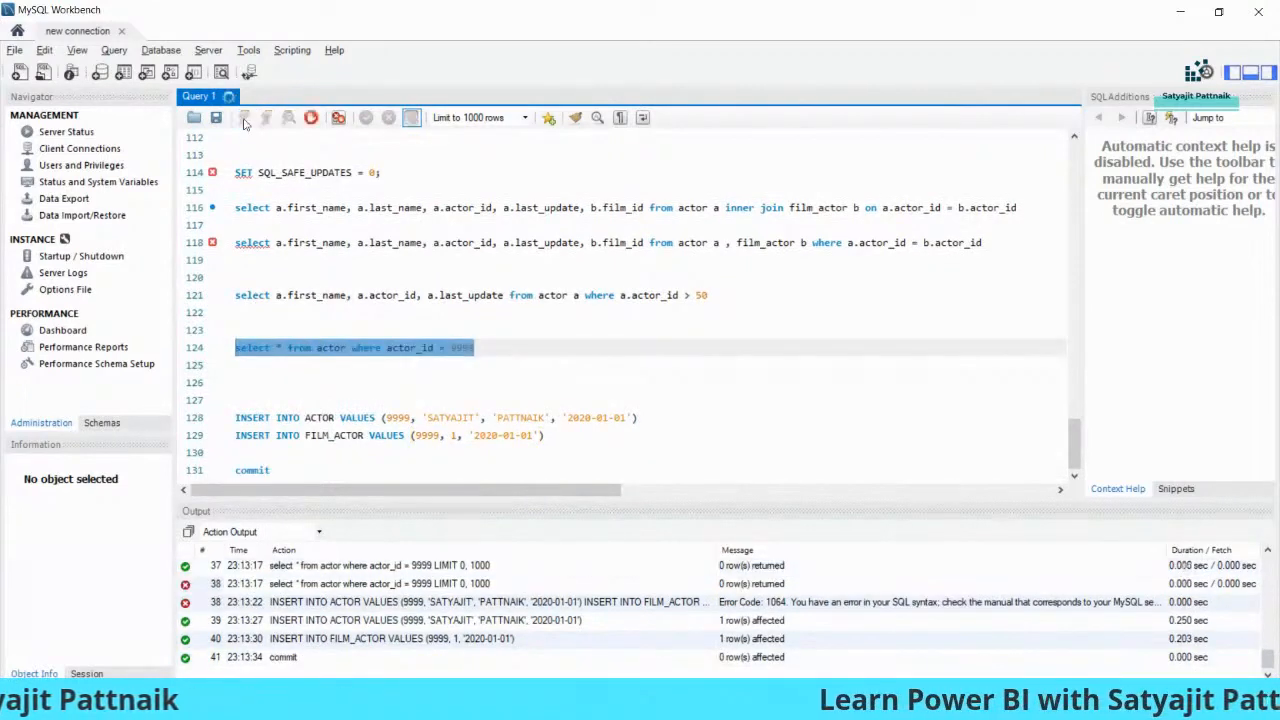
left_click(212, 366)
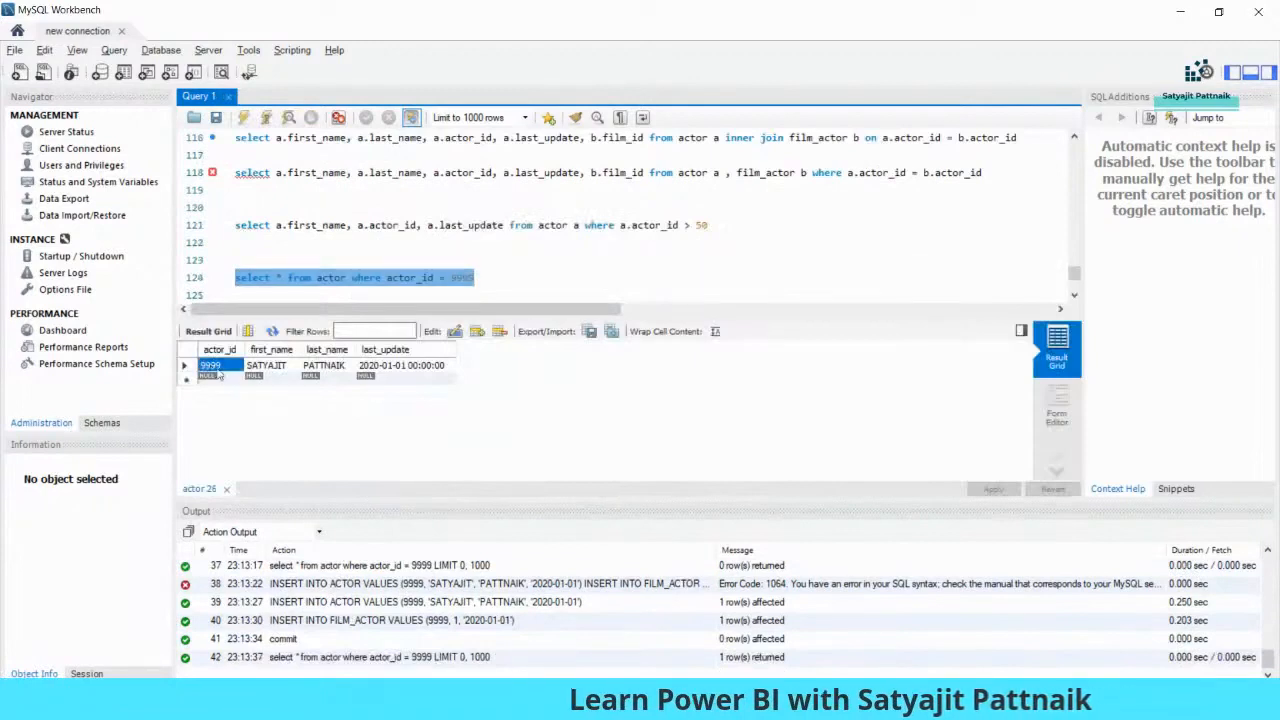
- Copy the comma-join query from line 118 and paste it below commit
scroll(463, 252, "down", 2)
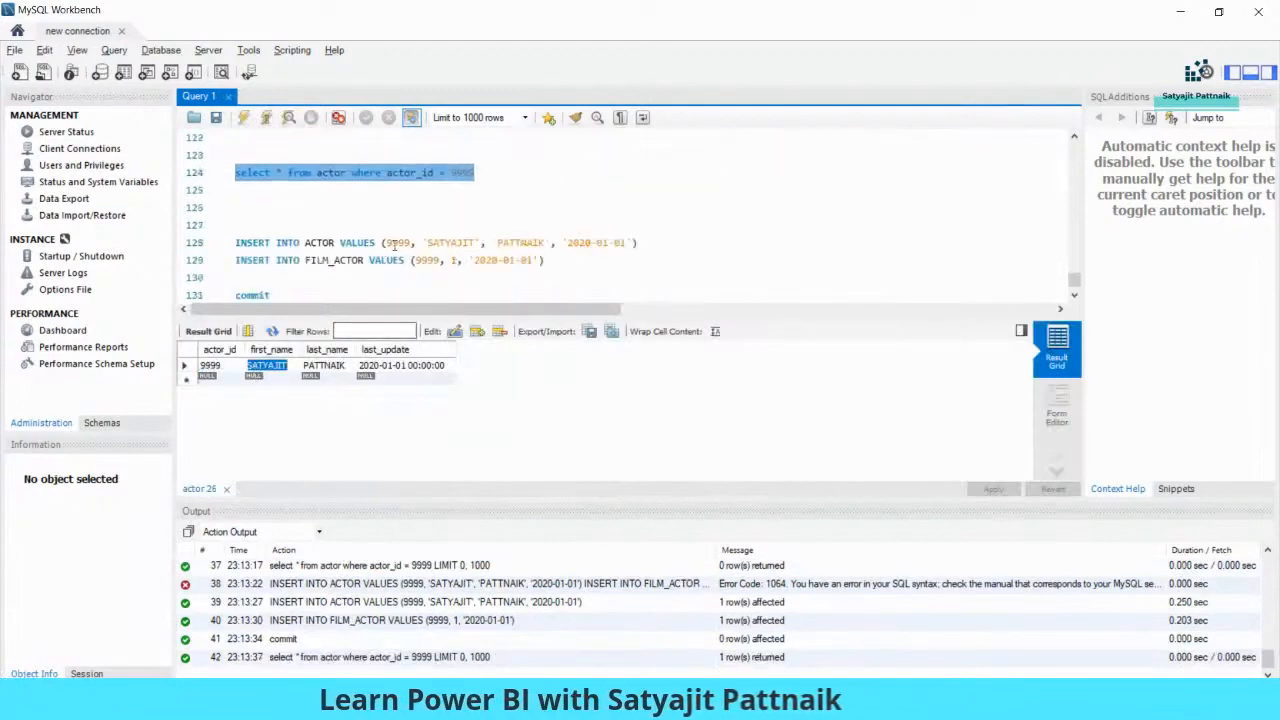
left_click(393, 243)
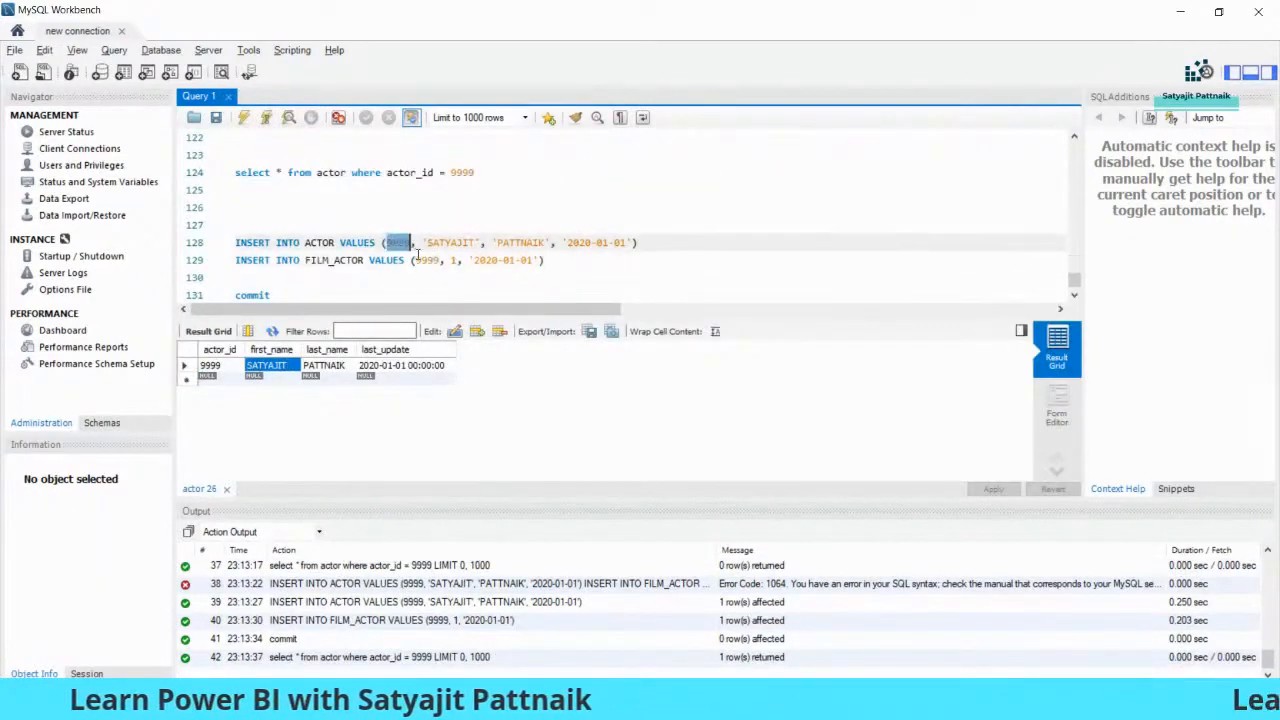
double_click(428, 260)
scroll(428, 255, "up", 2)
scroll(329, 177, "up", 1)
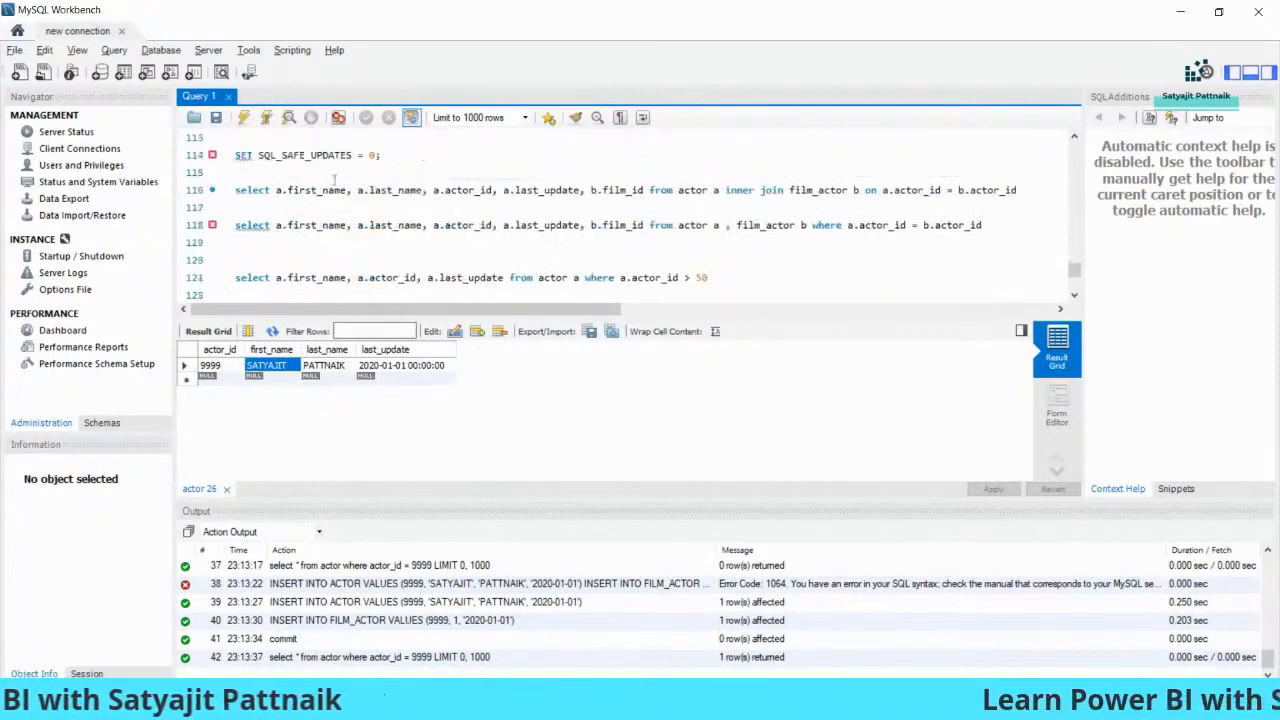
left_click(706, 200)
left_click_drag(706, 200, 374, 190)
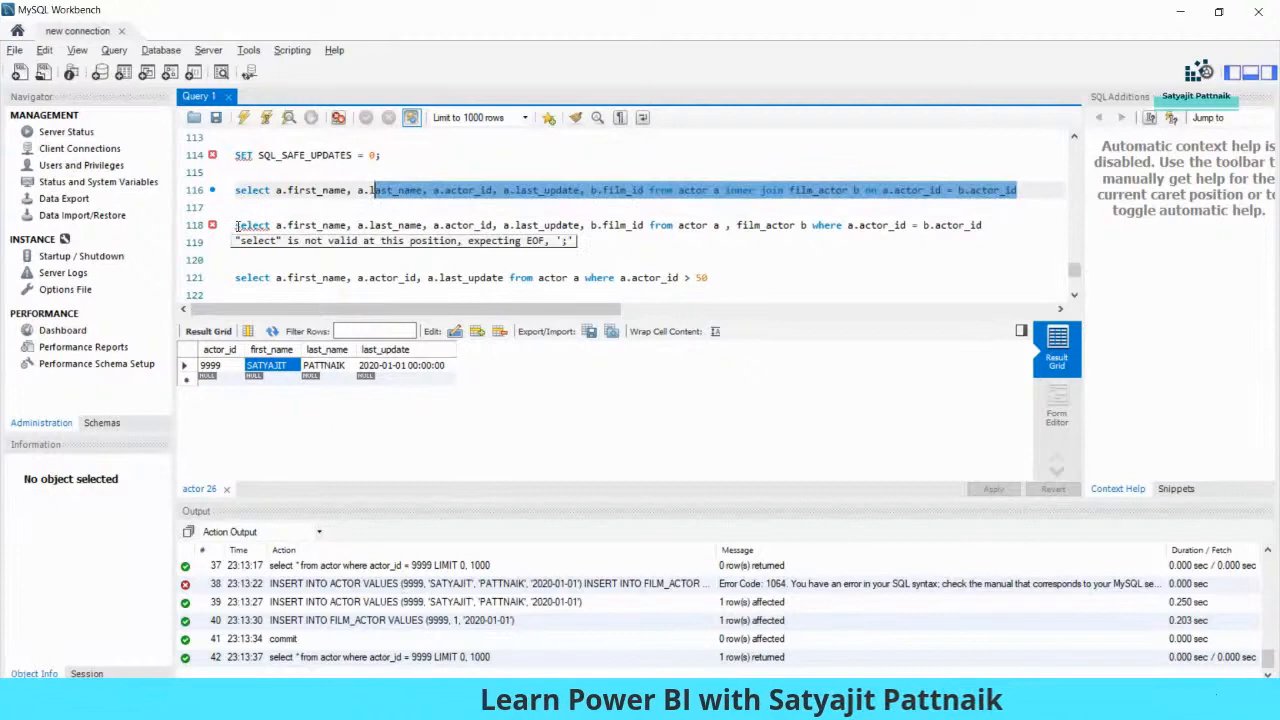
double_click(252, 225)
left_click_drag(237, 225, 983, 225)
key("ctrl+c")
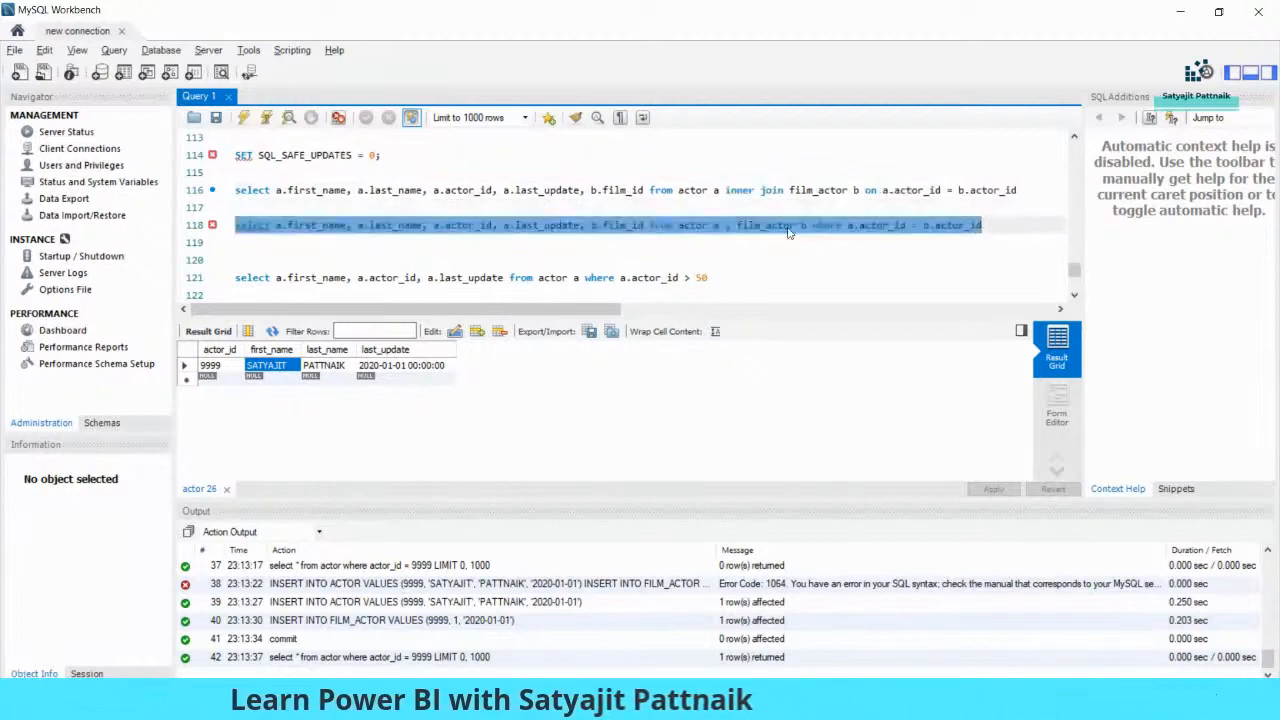
scroll(632, 217, "down", 2)
scroll(434, 236, "down", 2)
left_click(526, 280)
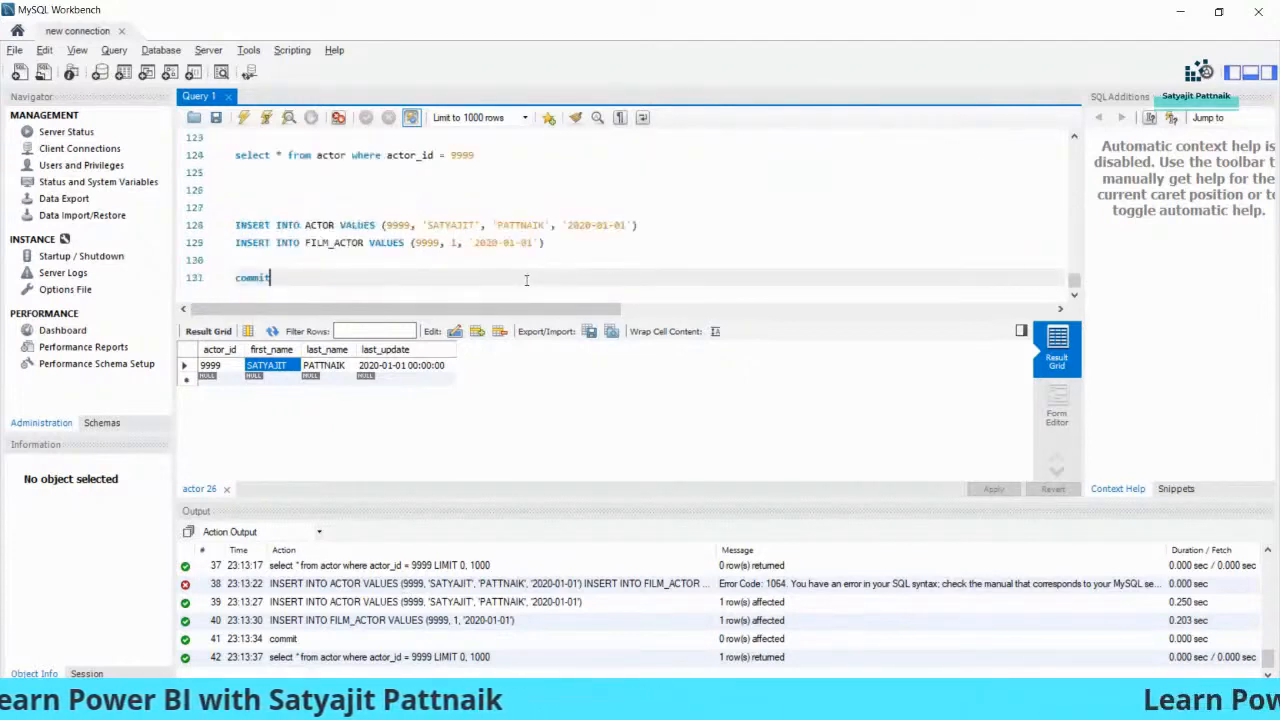
key("Return")
key("Return")
key("Return")
key("Return")
key("ctrl+v")
- Create new_table from the pasted join query with a create table statement
left_click(399, 263)
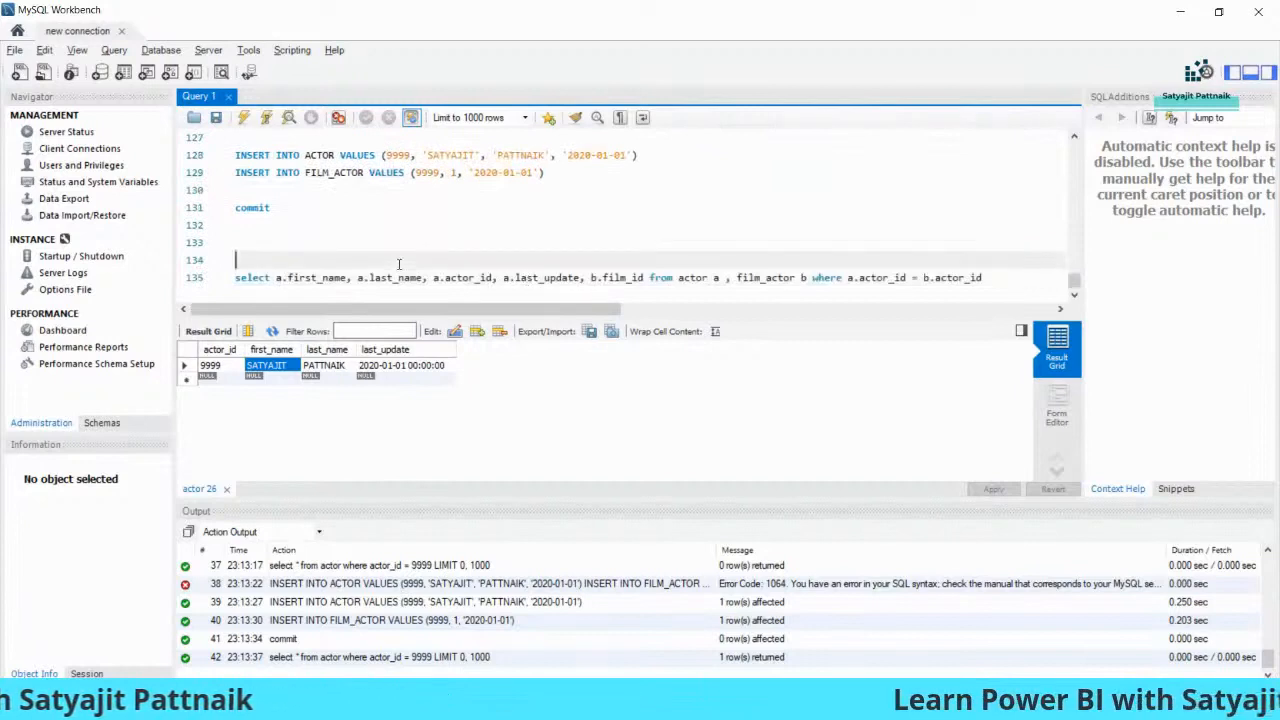
type("create table new_ta")
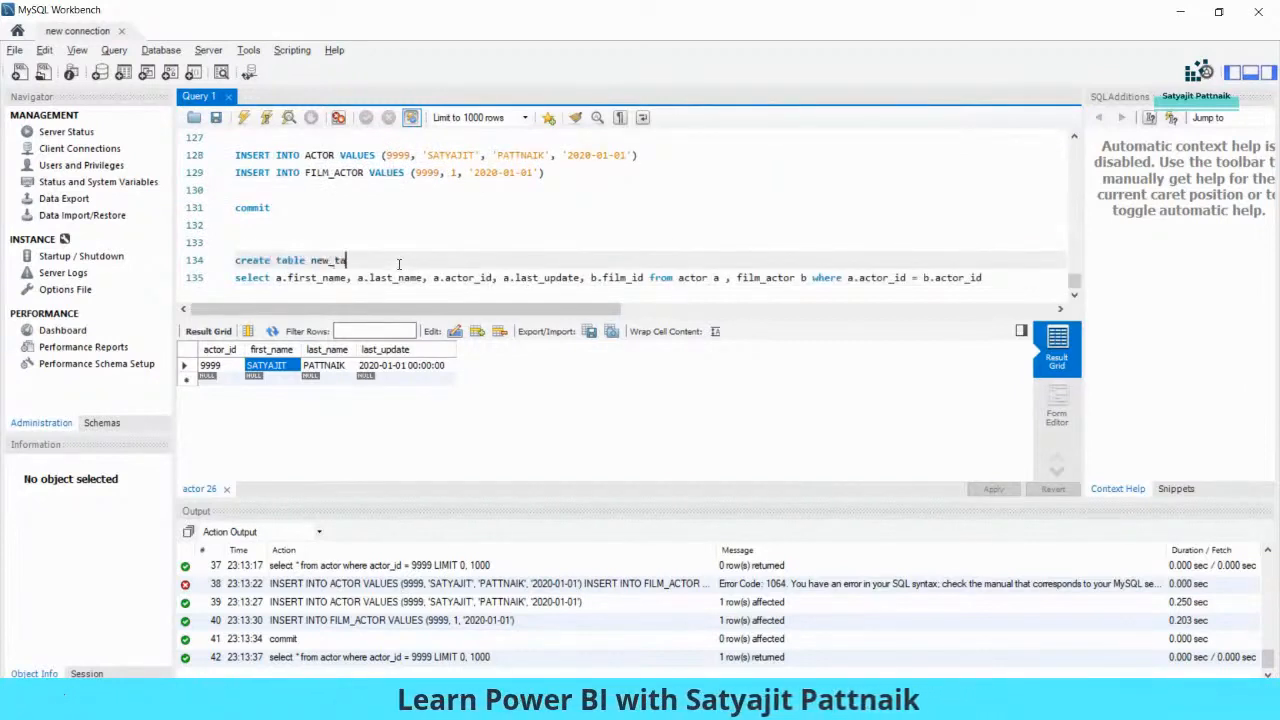
left_click_drag(982, 278, 233, 260)
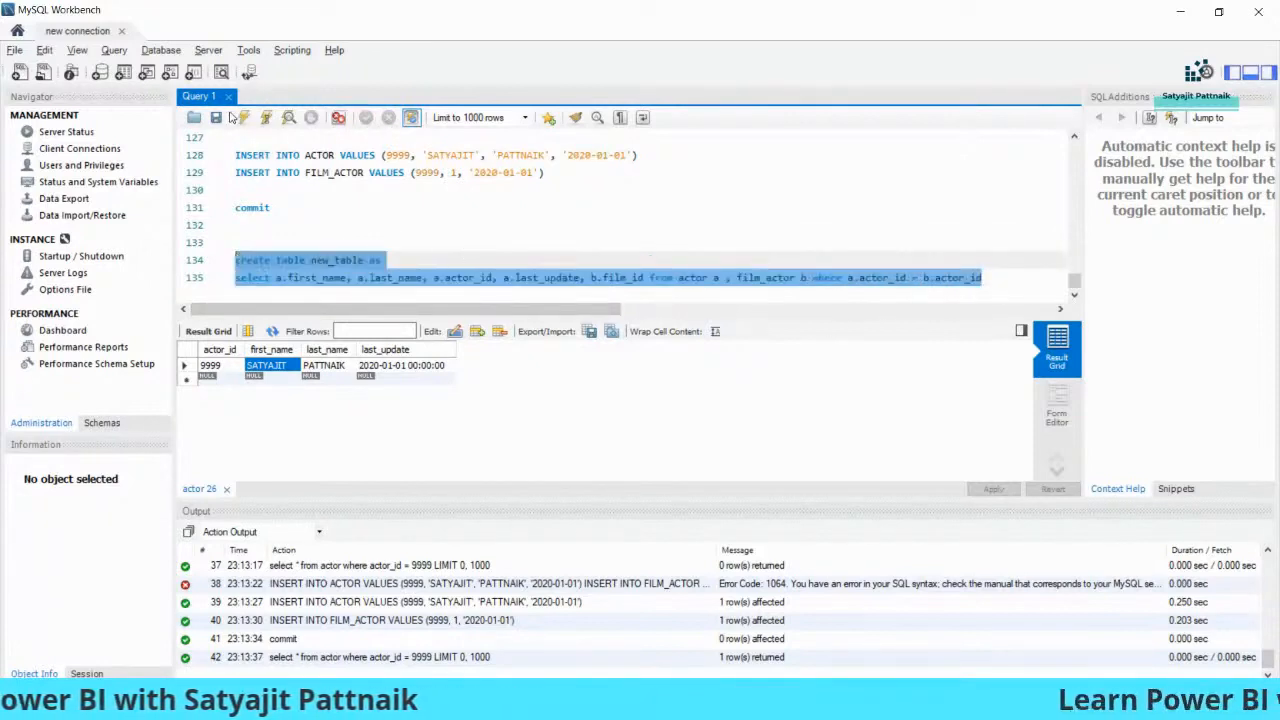
key("ctrl+shift+Return")
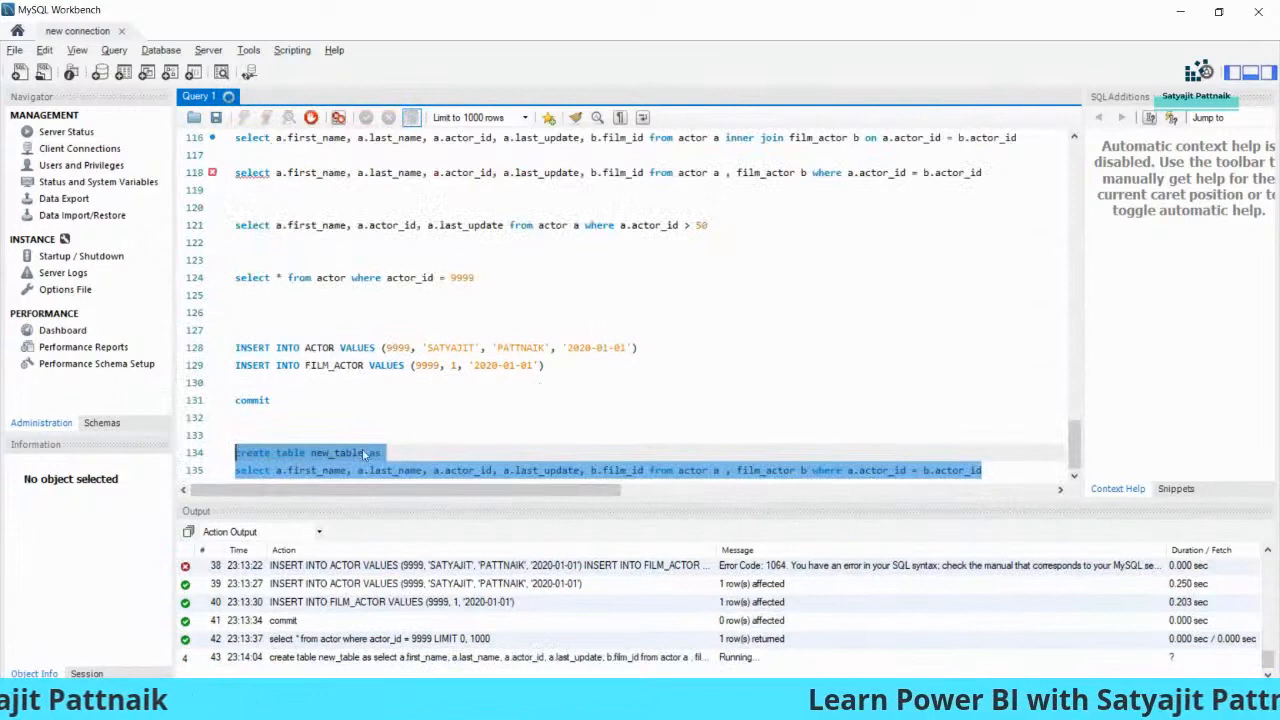
double_click(340, 453)
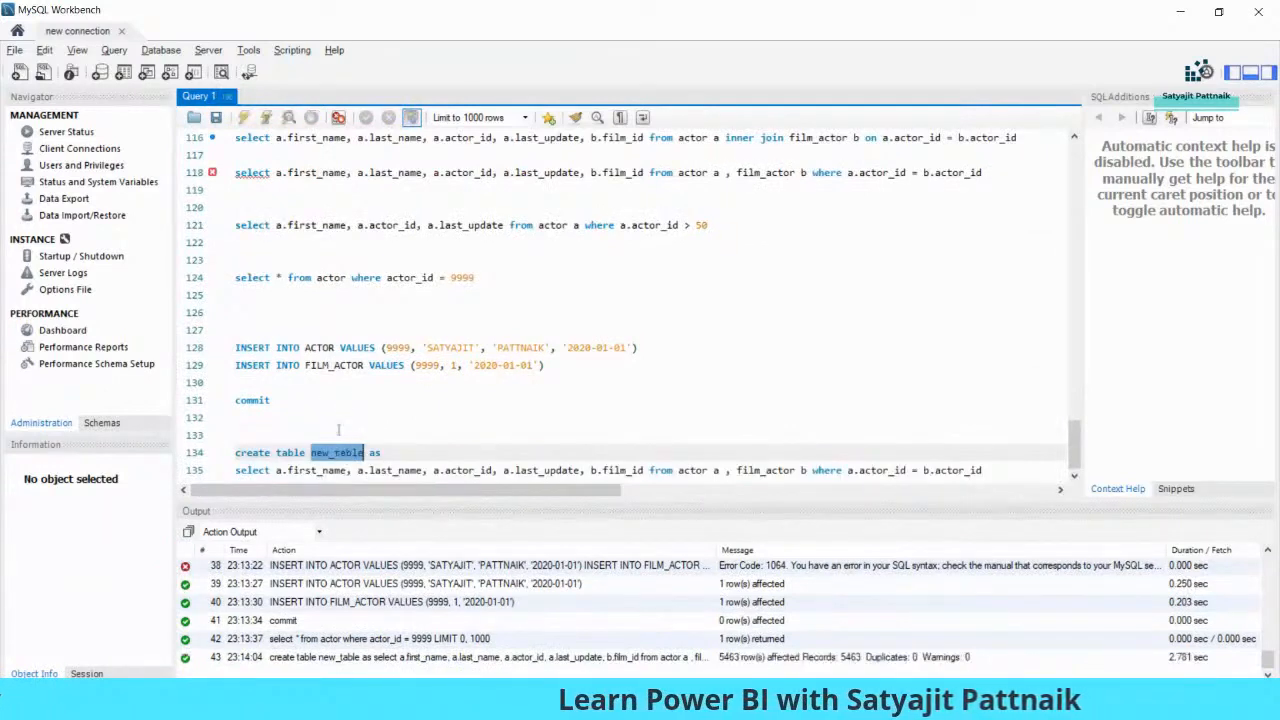
left_click(456, 278)
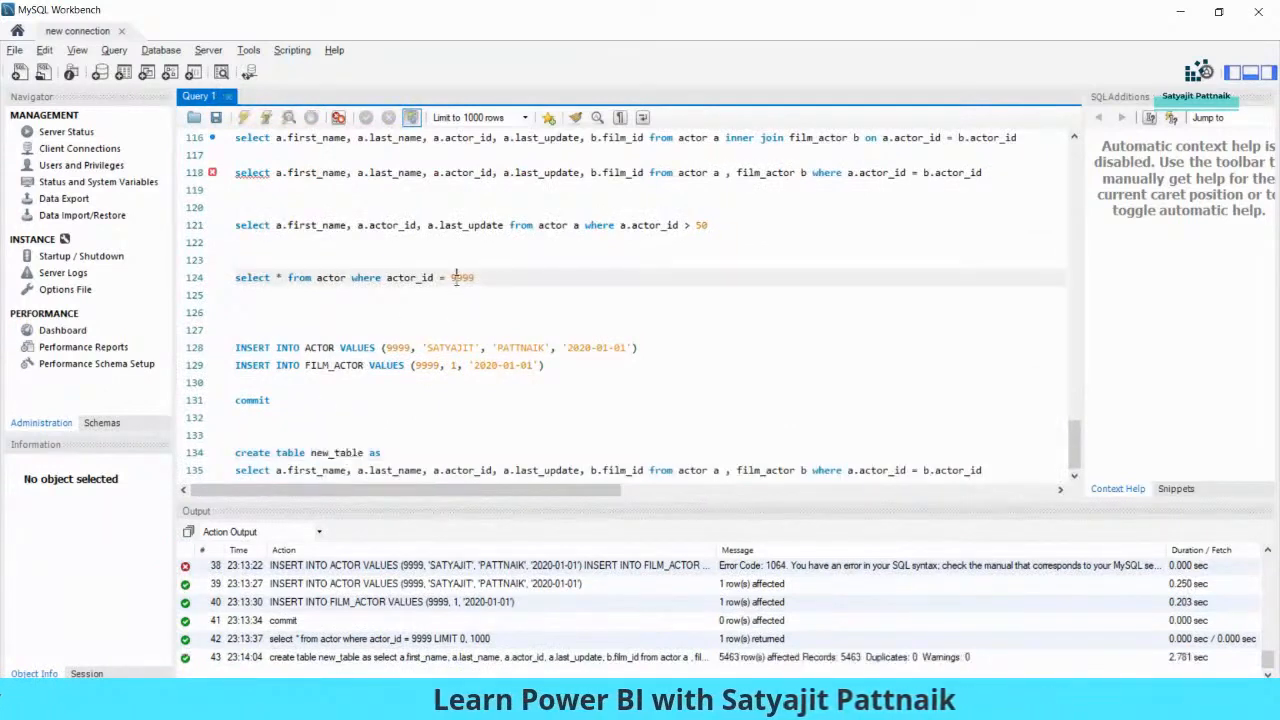
- Run select * from new_table where actor_id = 9999 and check the returned name values
left_click(285, 430)
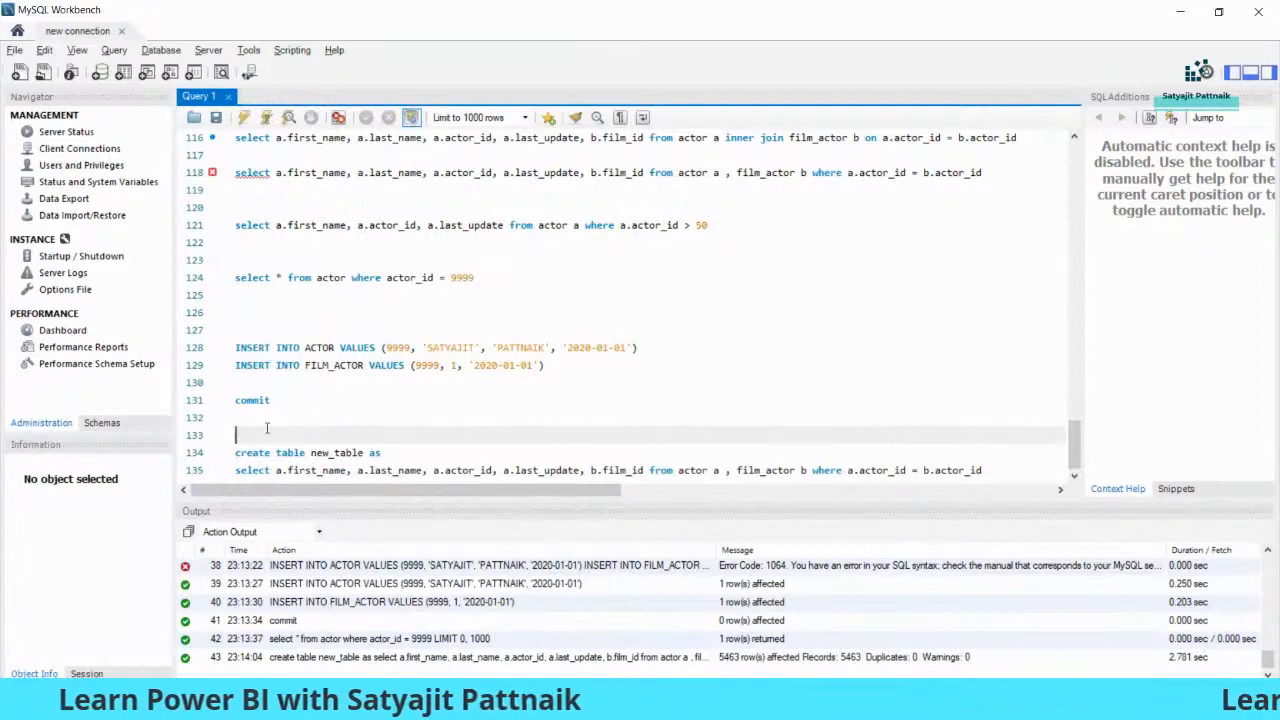
key("Return")
key("Return")
scroll(275, 415, "down", 1)
left_click(281, 405)
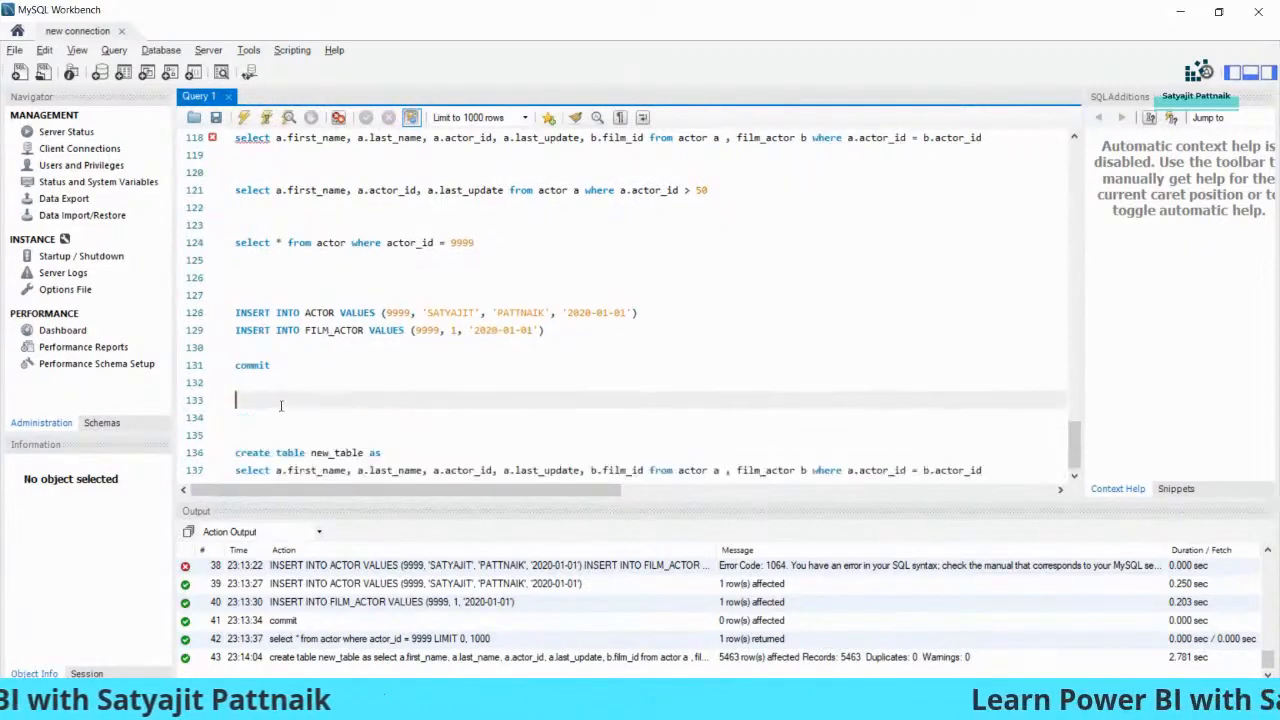
type("select * from new_table where actor_id = 9999")
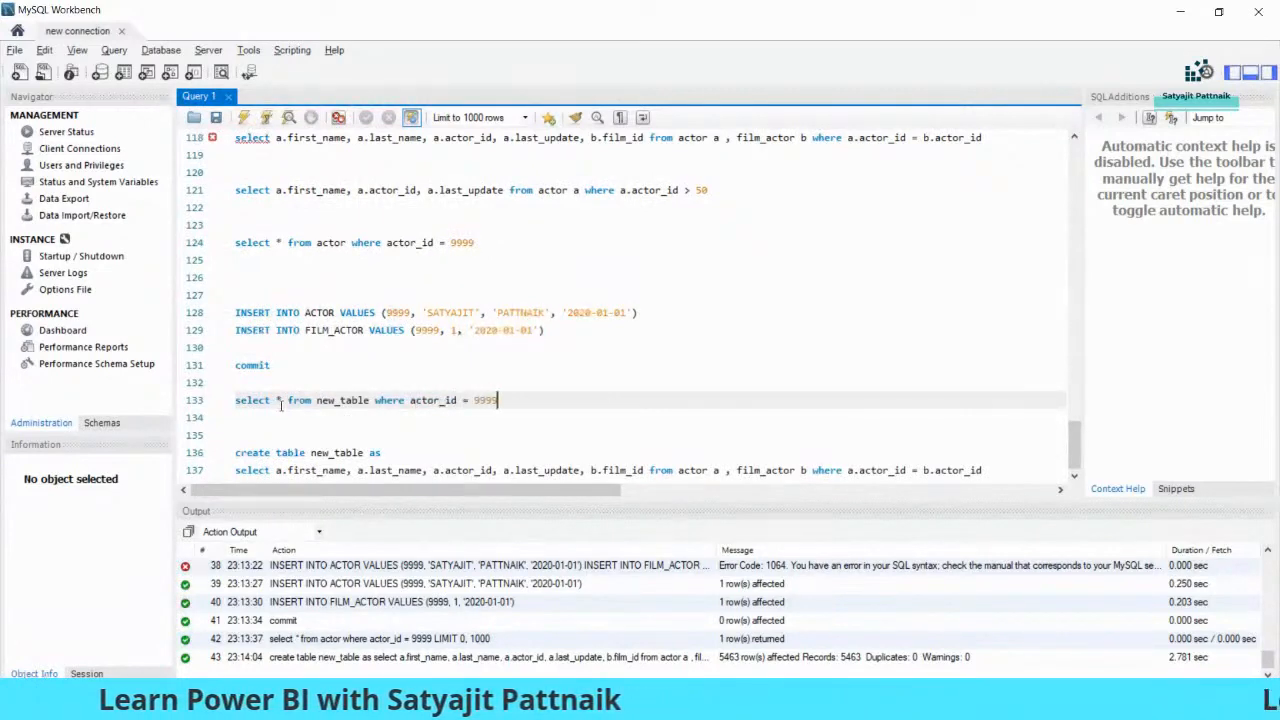
key("shift+Home")
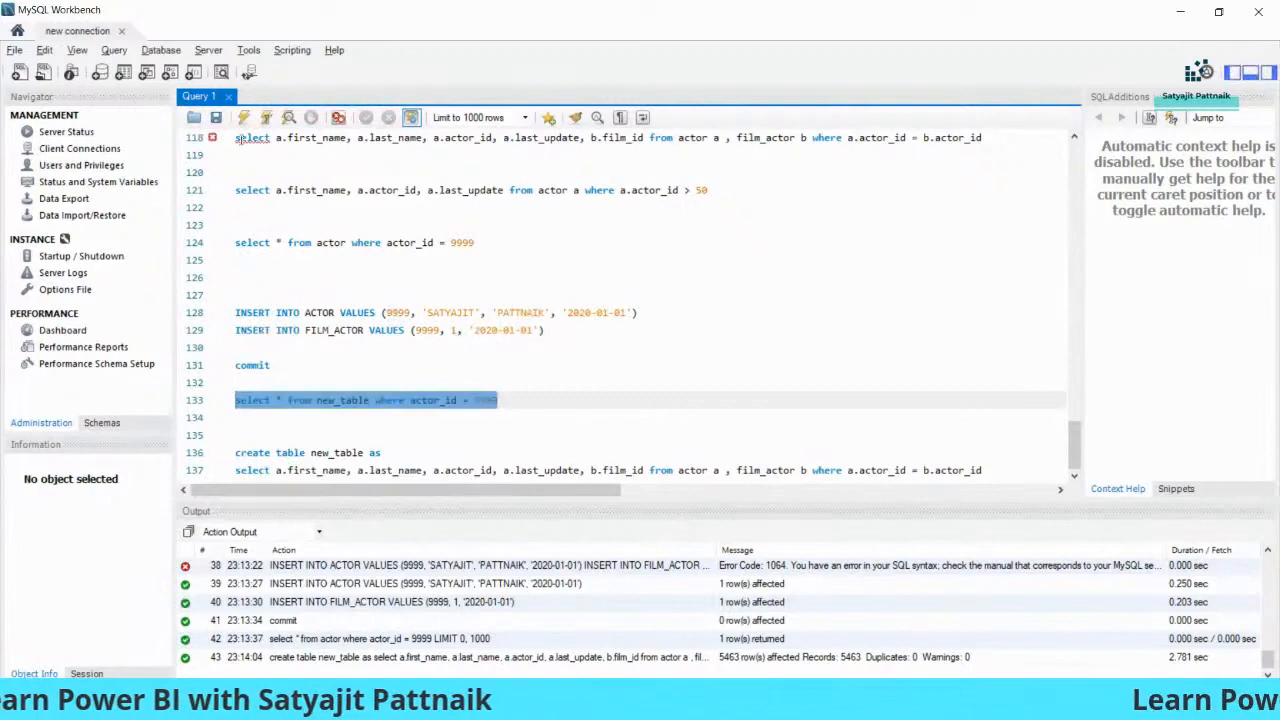
key("ctrl+Return")
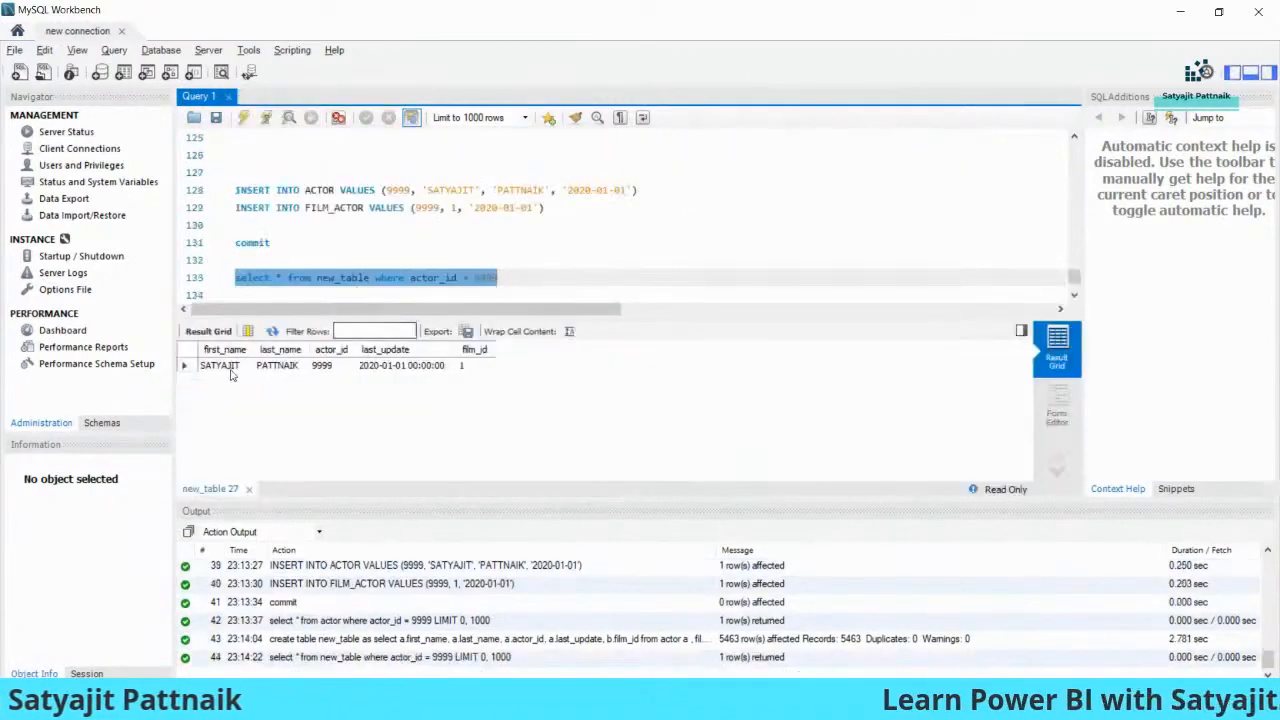
left_click(226, 366)
left_click(292, 367)
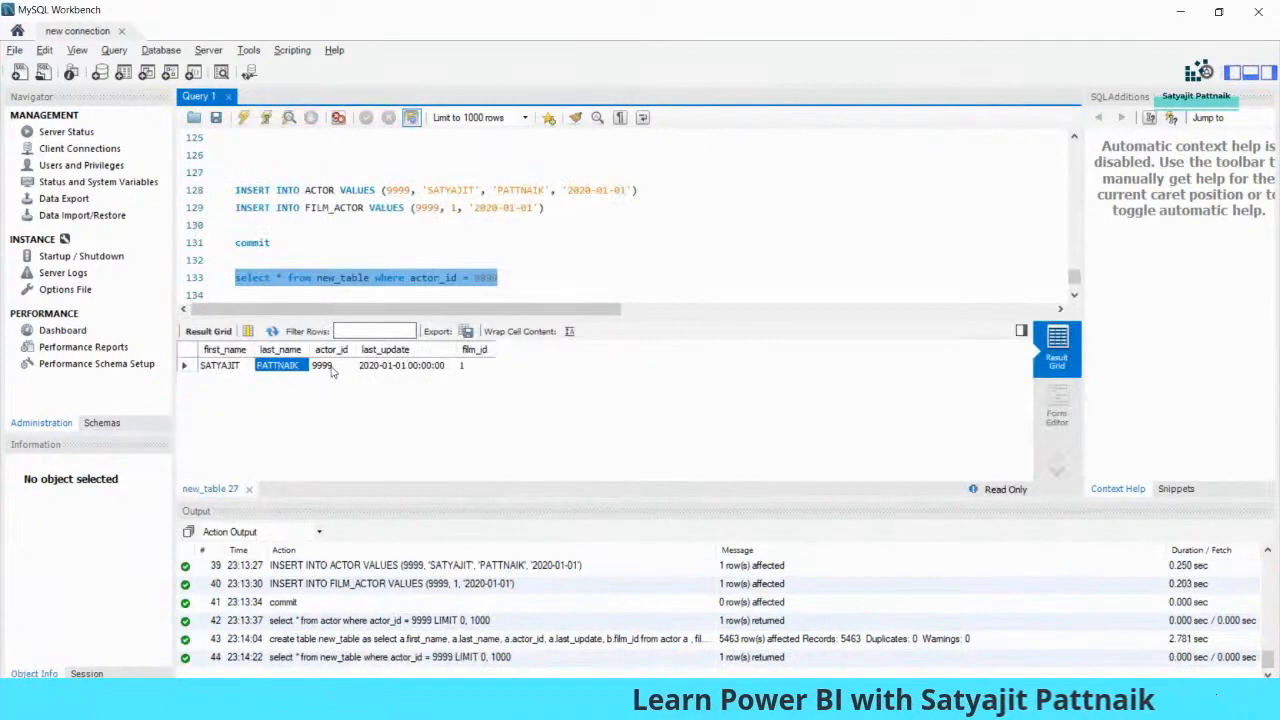
left_click(486, 280)
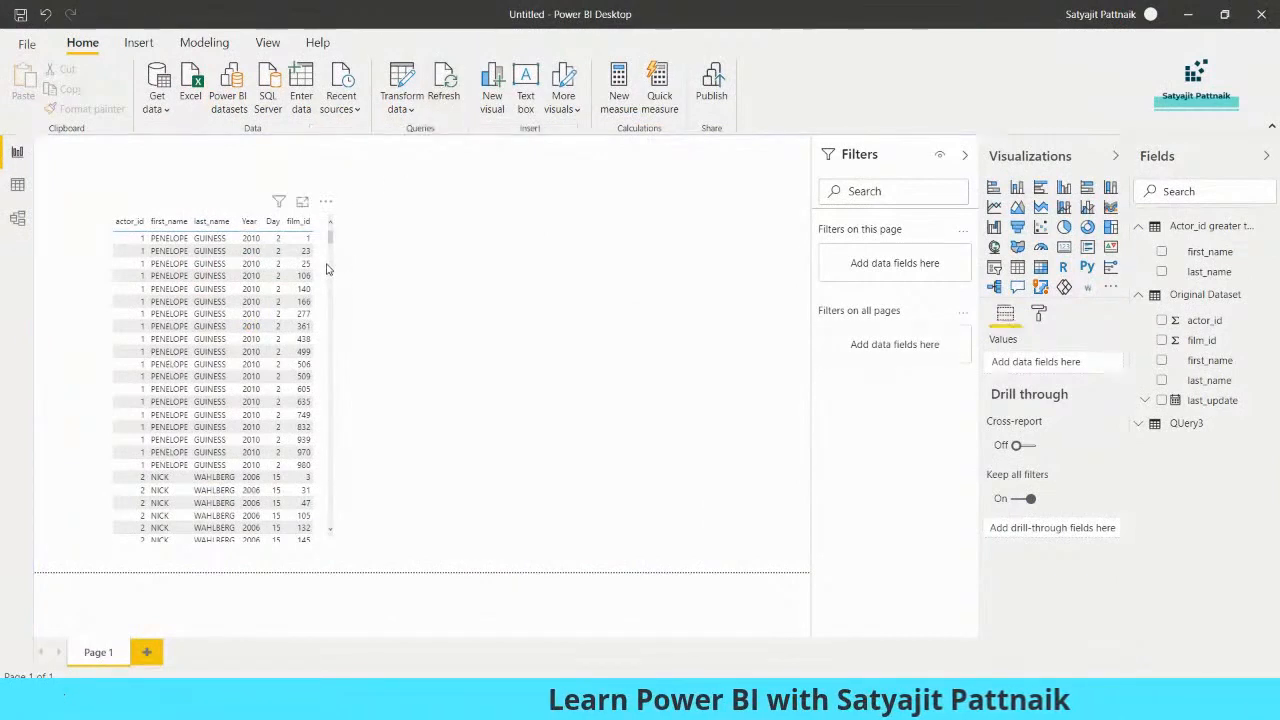
- Scroll through the actor/film table visual's rows, then sort it by first_name
left_click(326, 268)
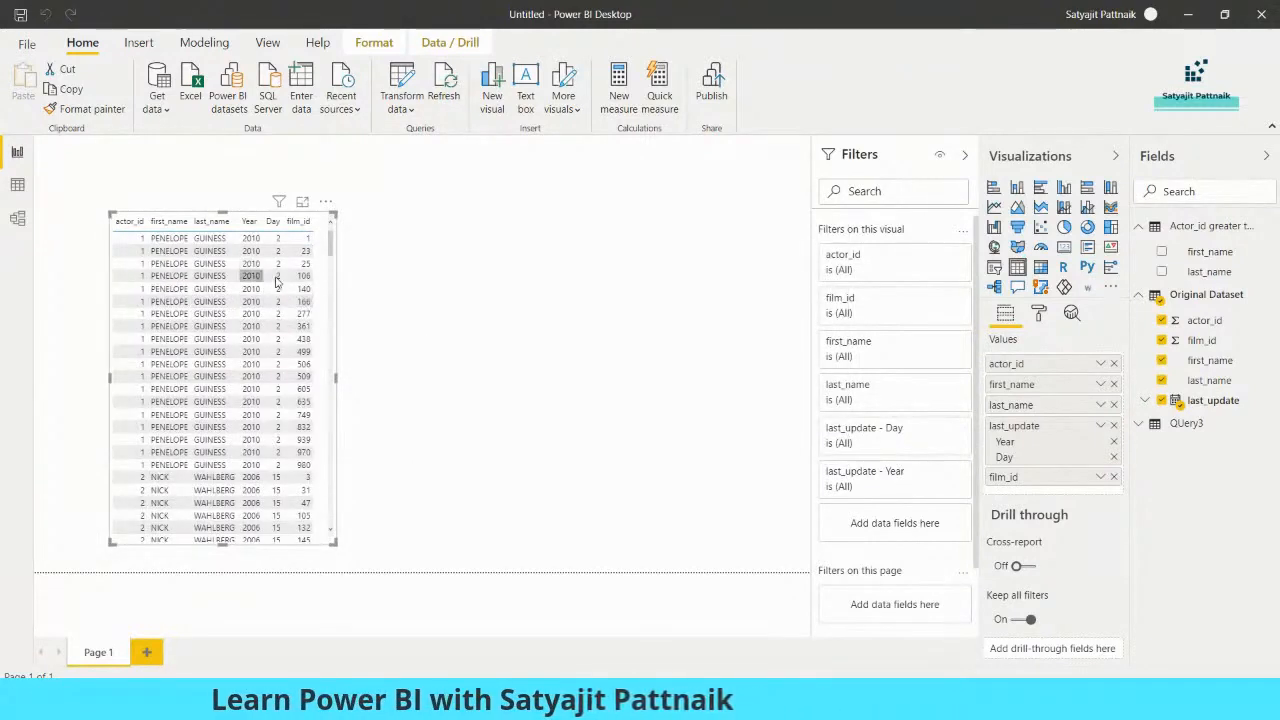
scroll(332, 283, "down", 10)
scroll(332, 283, "down", 15)
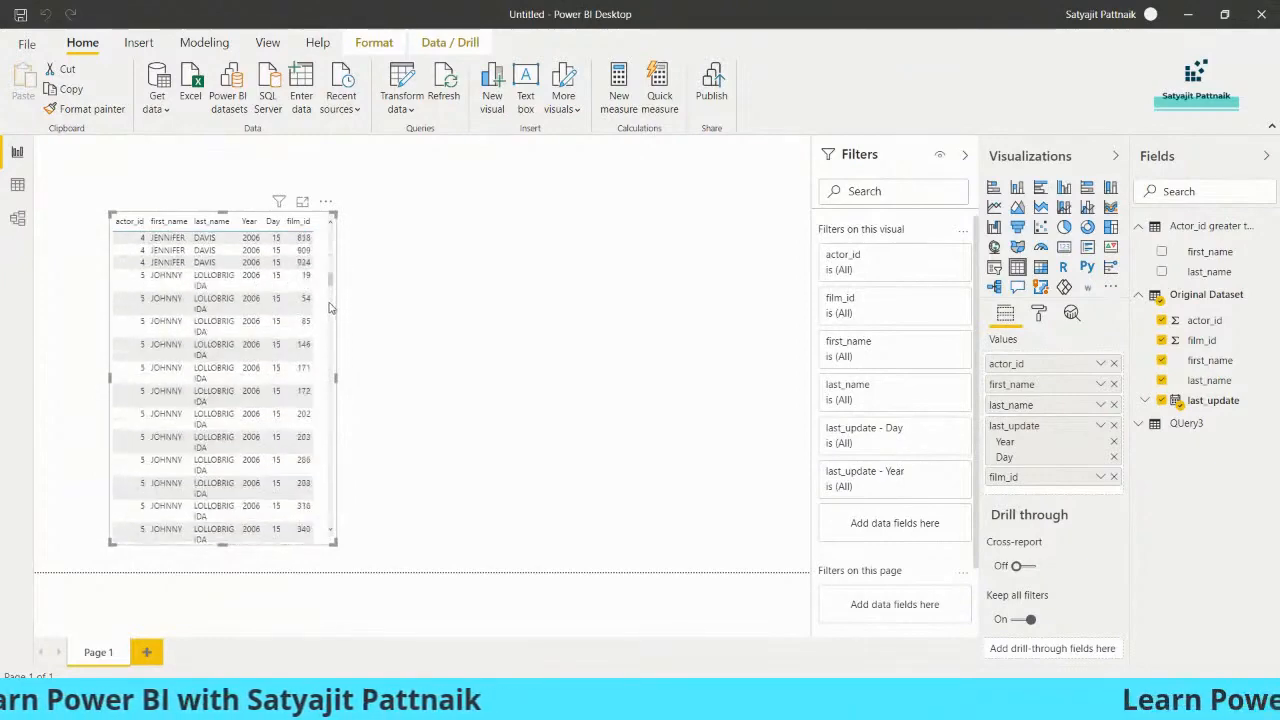
scroll(329, 414, "down", 15)
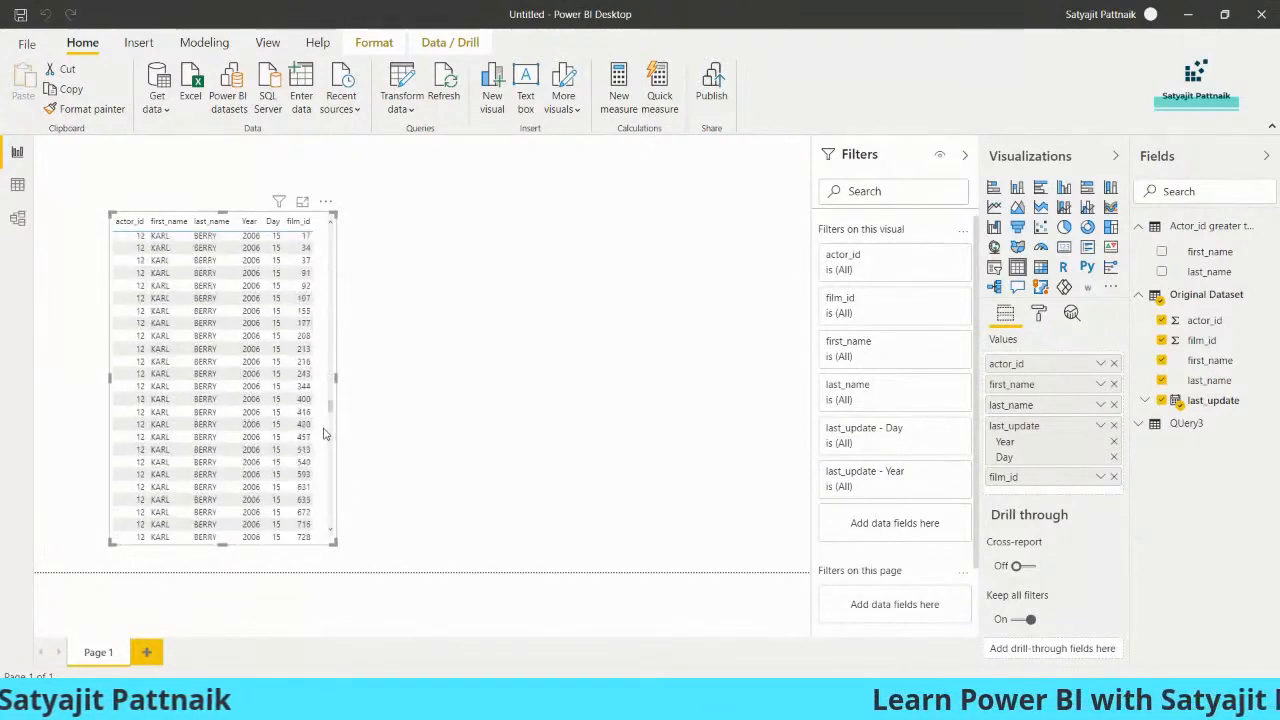
left_click_drag(322, 476, 327, 236)
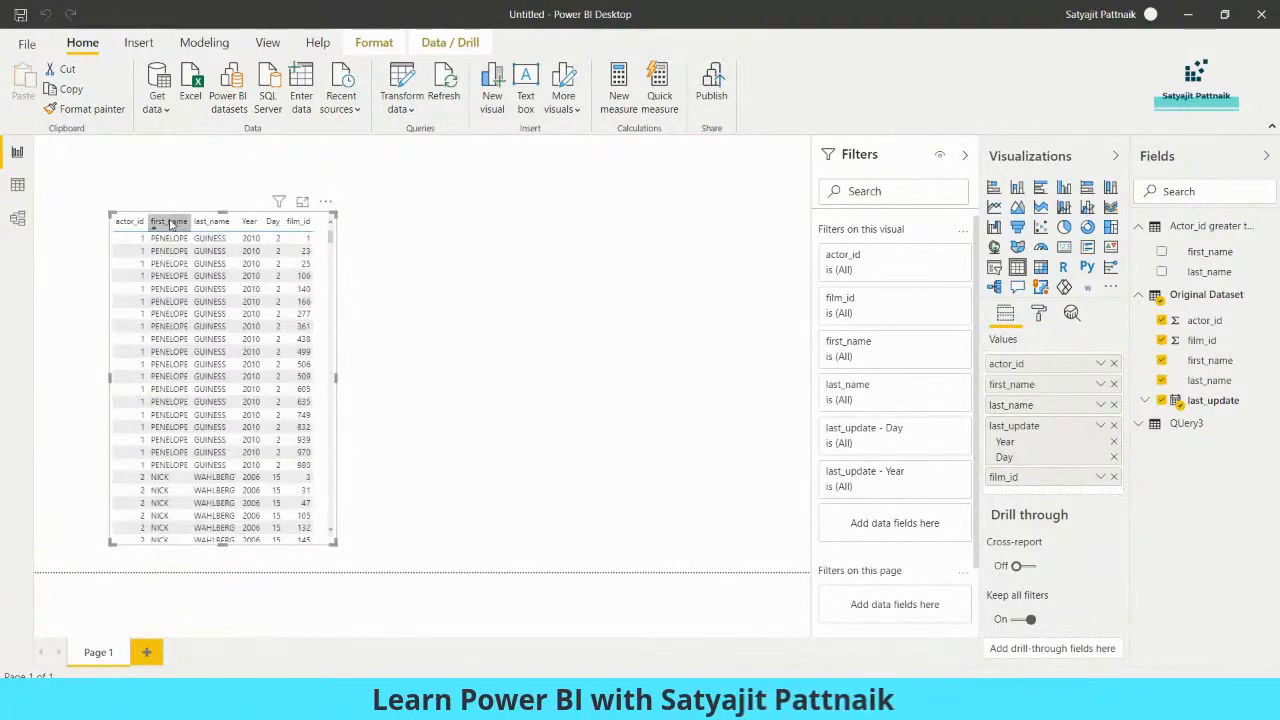
left_click(170, 222)
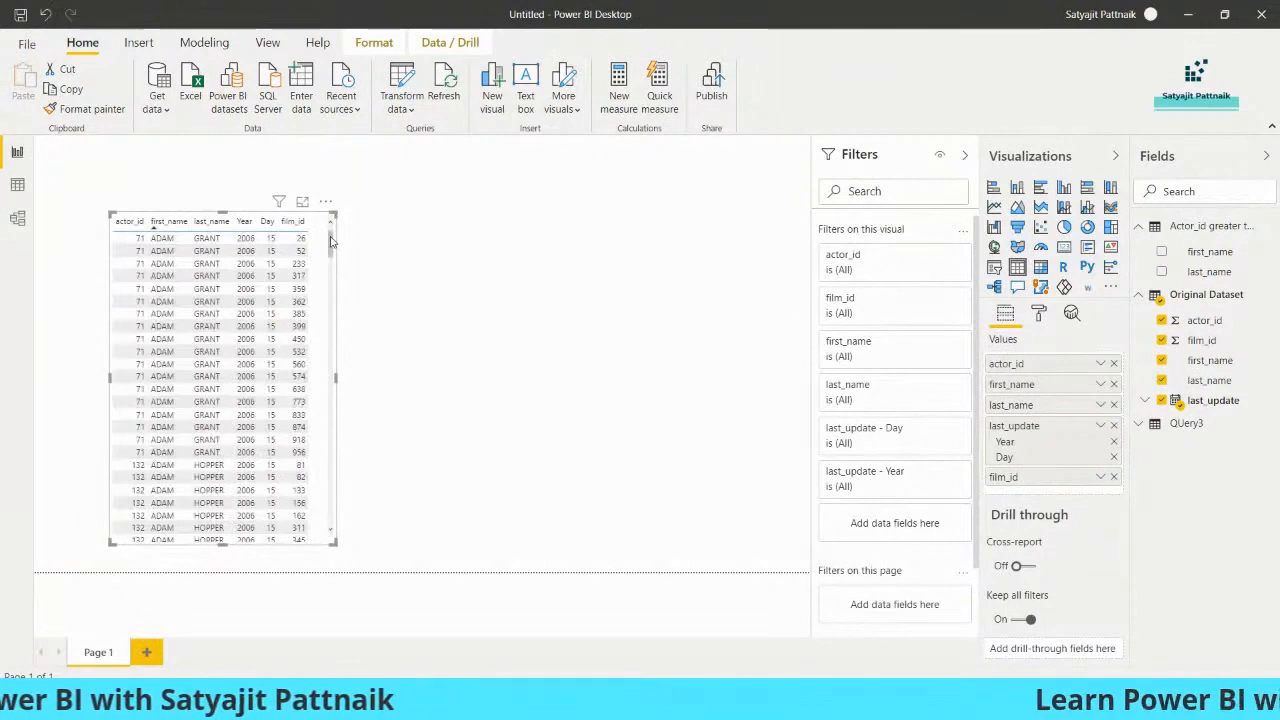
- Sort by actor_id and apply a basic actor_id filter keeping only 9999
left_click(129, 221)
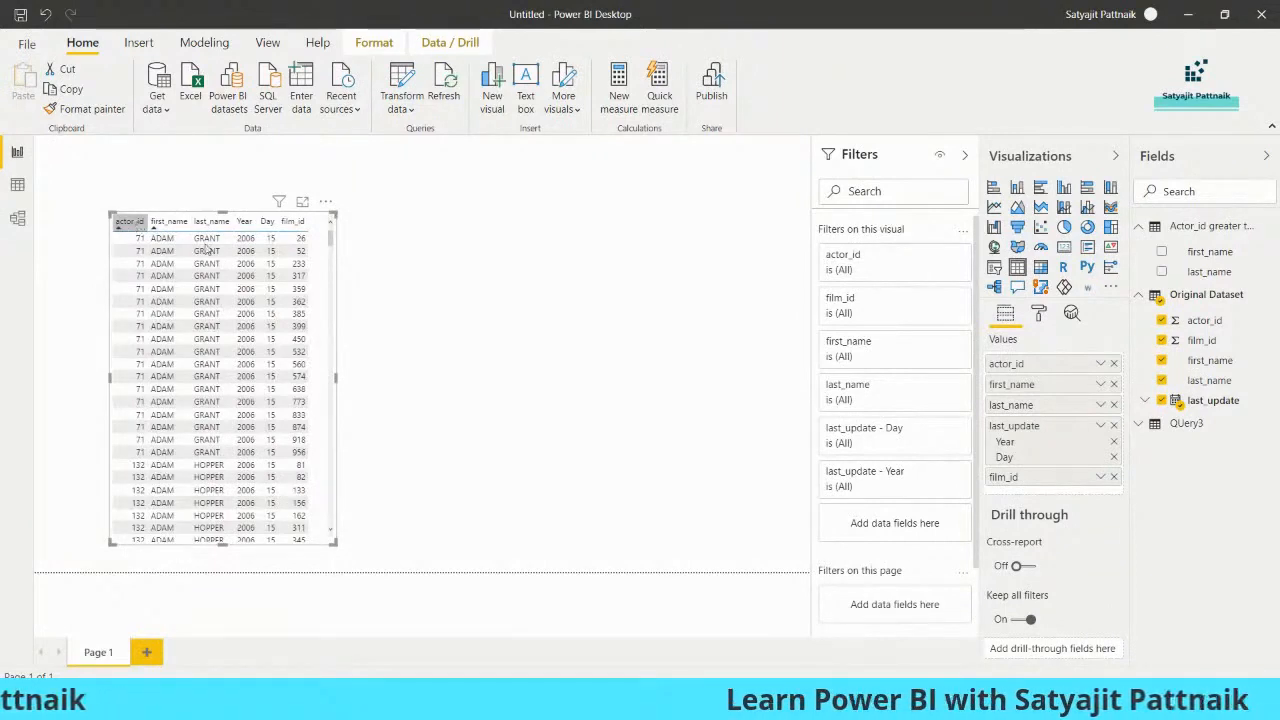
left_click(938, 256)
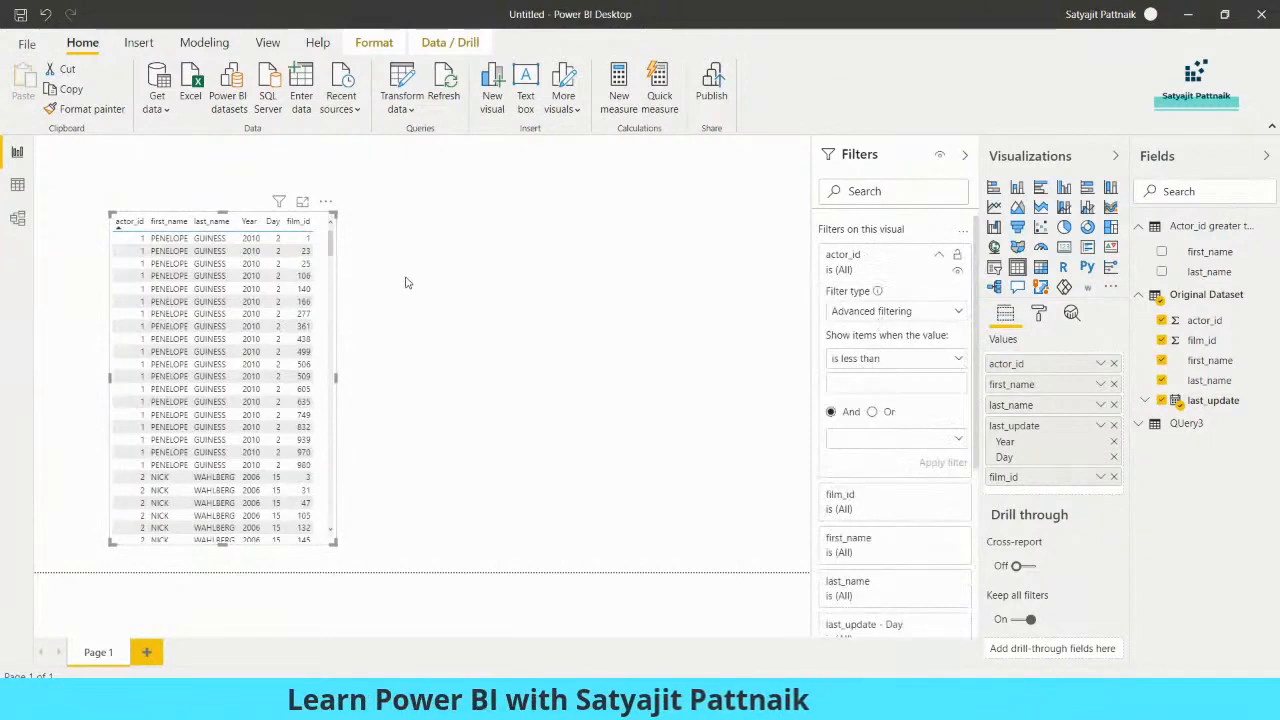
left_click(890, 312)
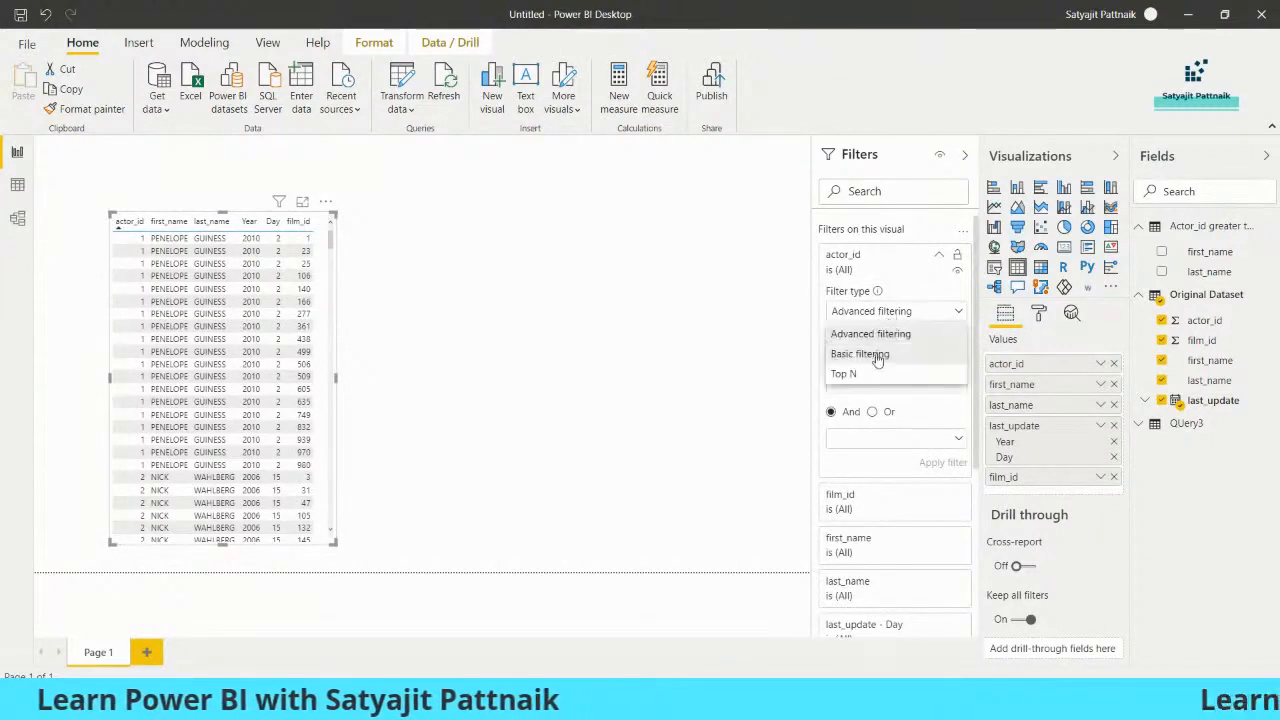
left_click(871, 353)
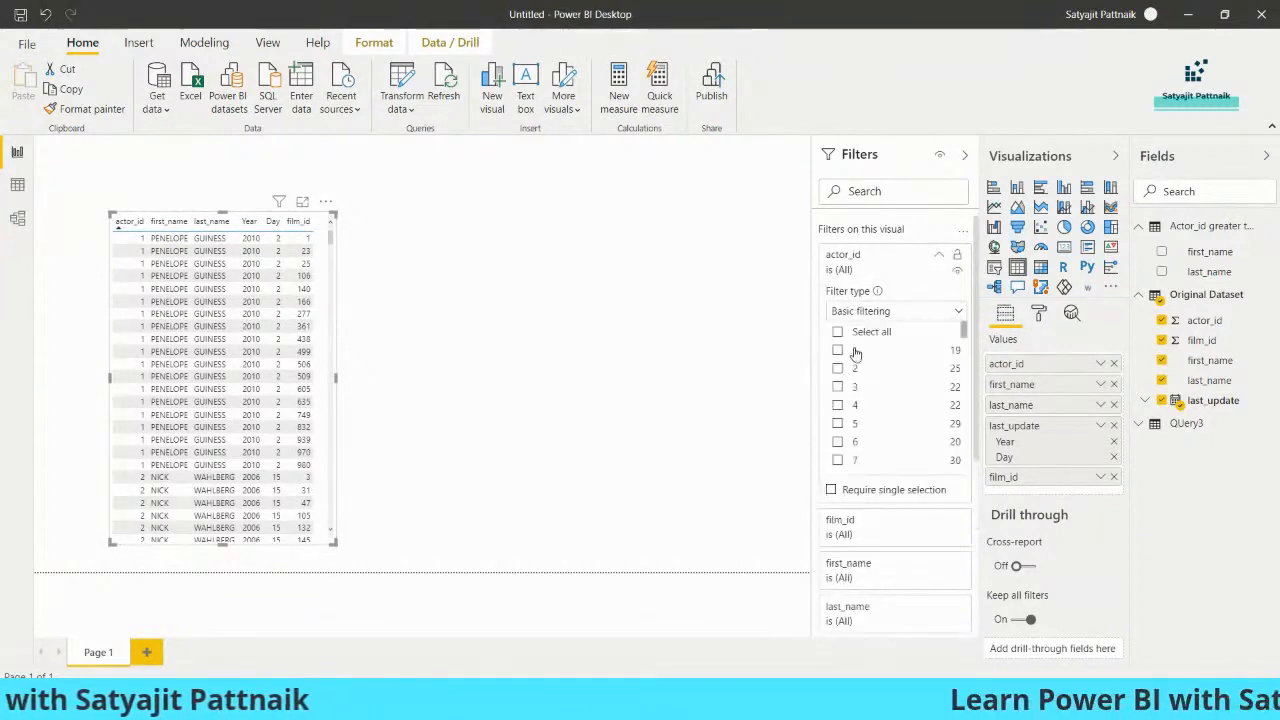
left_click_drag(963, 336, 964, 468)
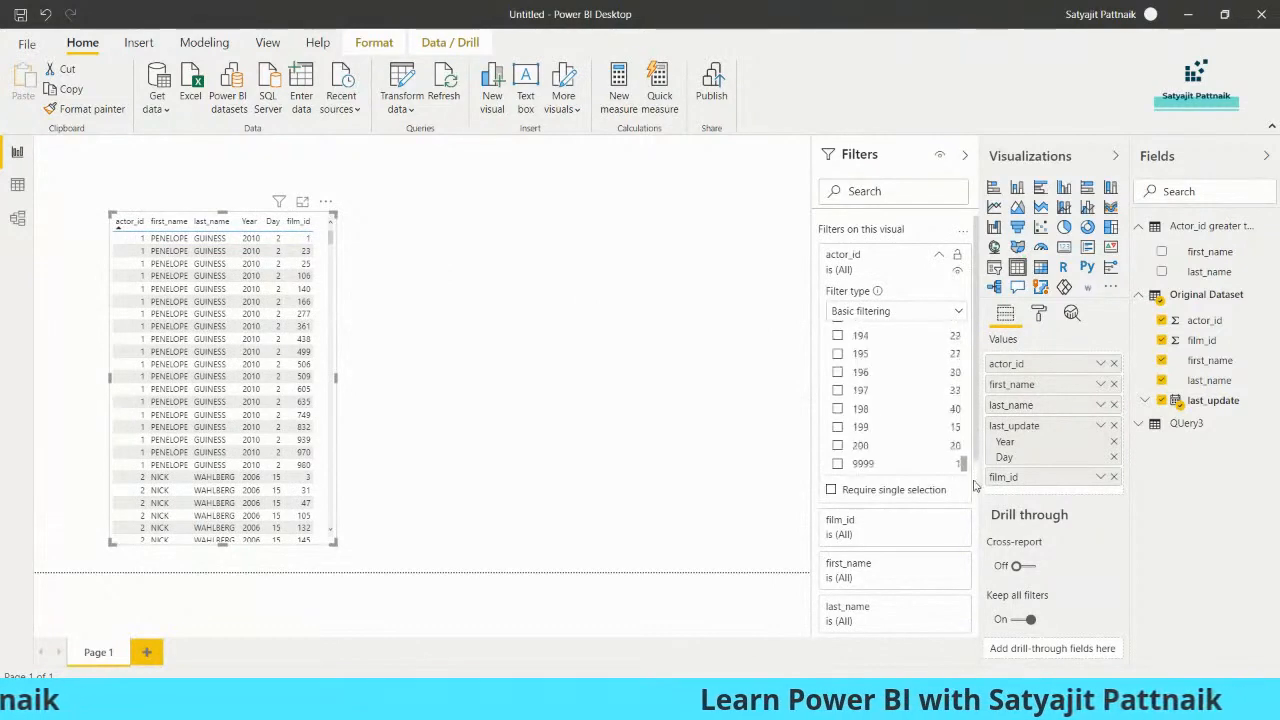
left_click(838, 465)
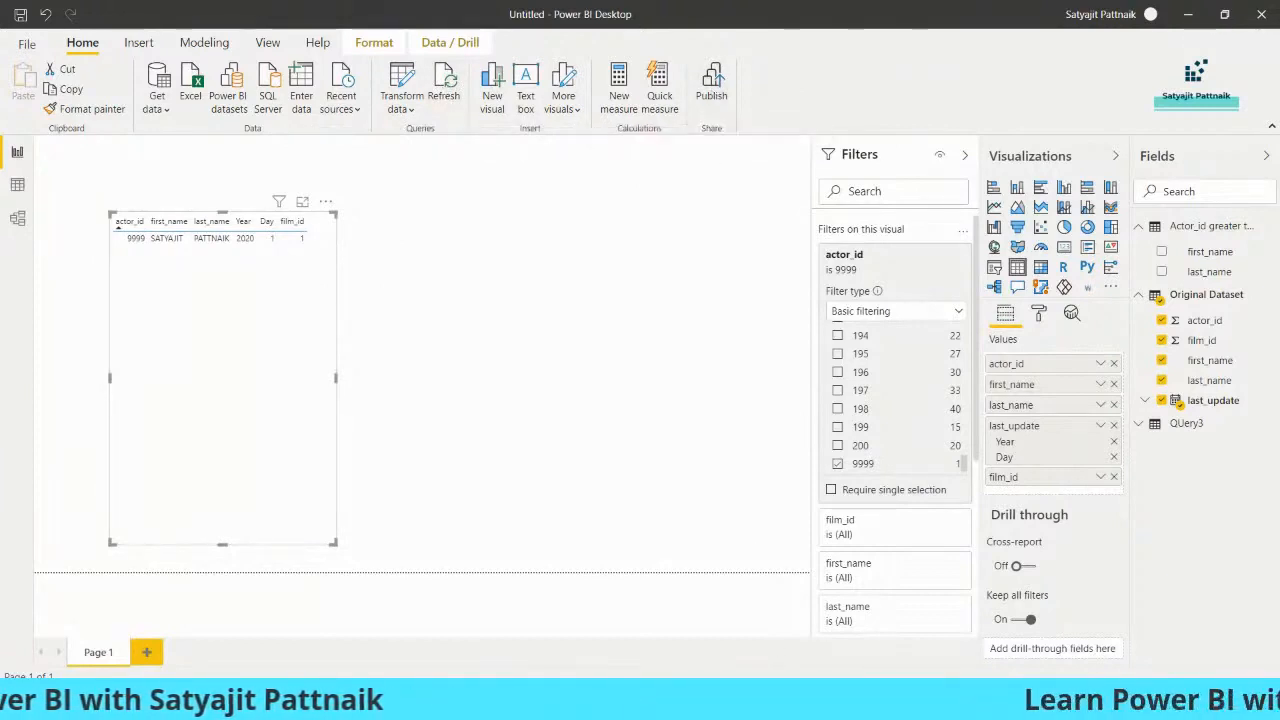
- In Power BI Service, open the Random-Report dataset settings and expand Scheduled refresh
mouse_move(677, 704)
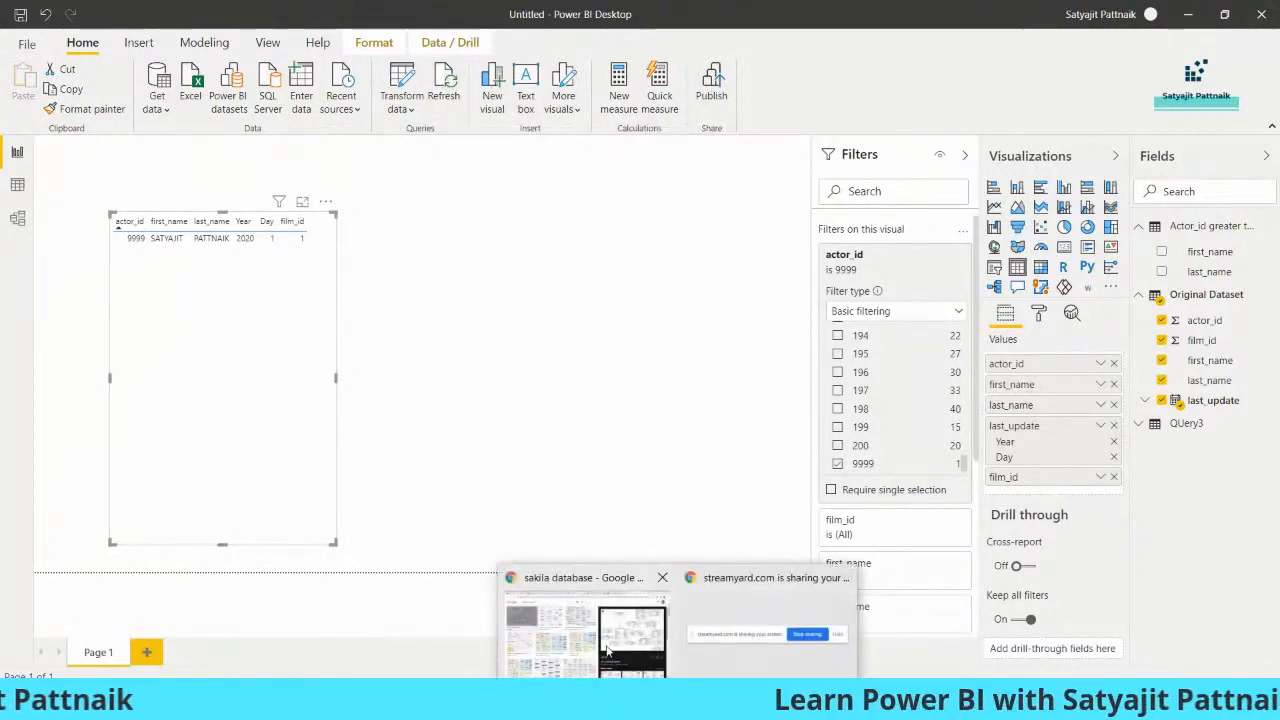
left_click(600, 640)
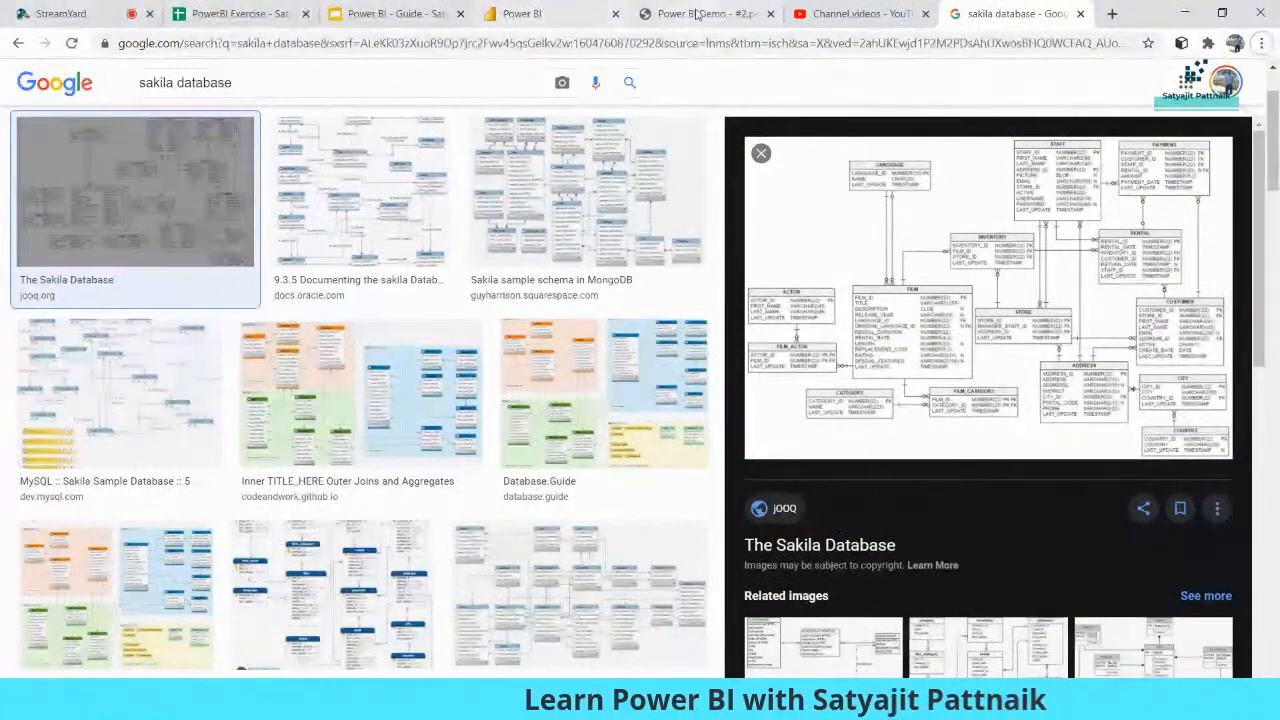
left_click(700, 13)
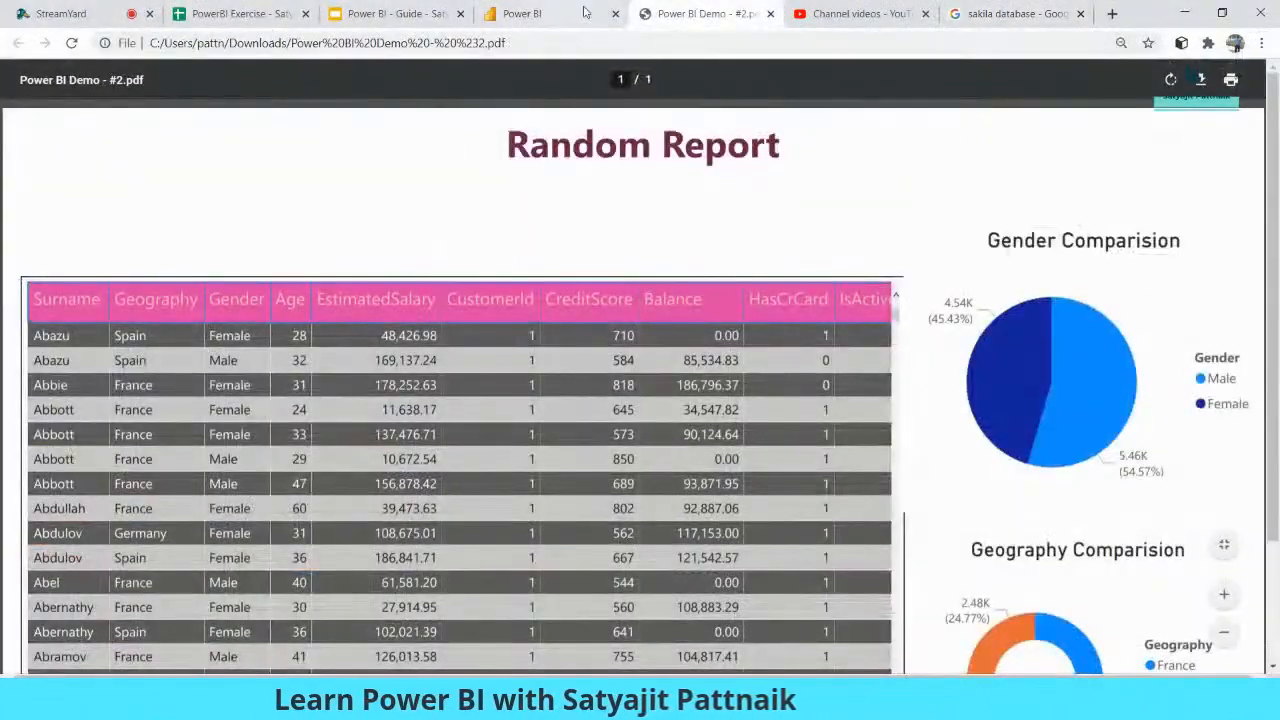
left_click(548, 13)
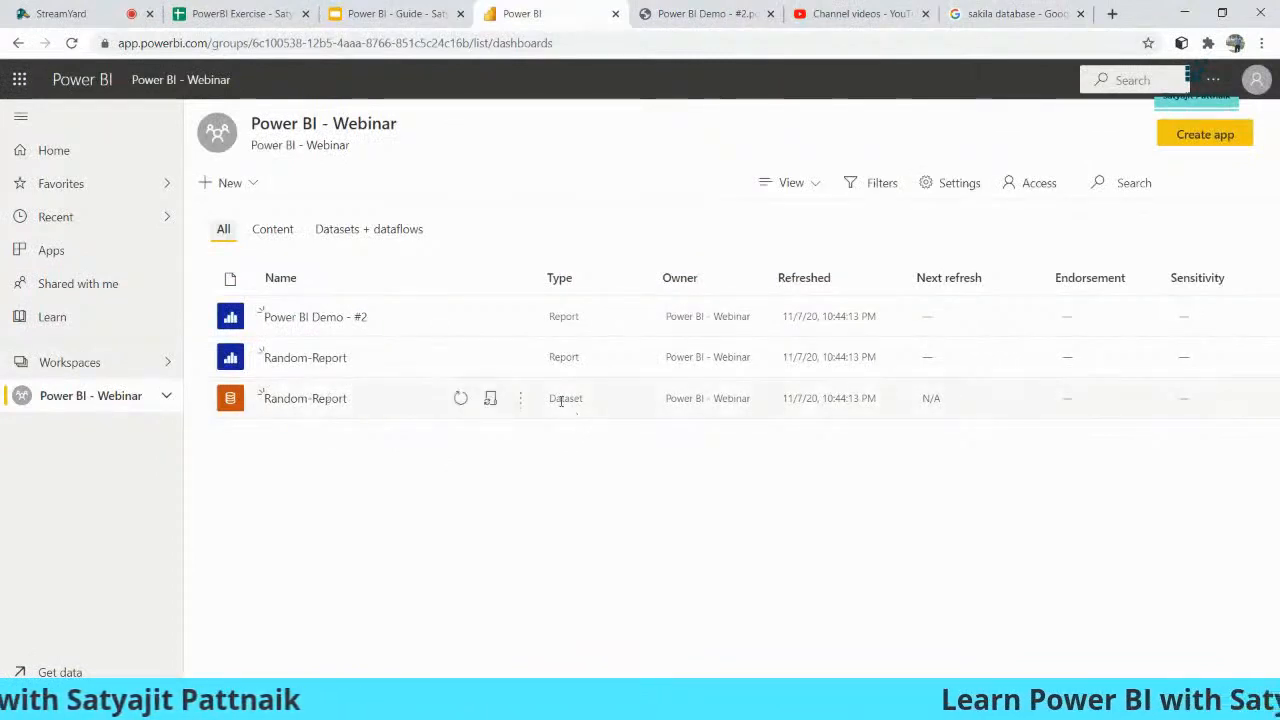
left_click(520, 398)
left_click(535, 256)
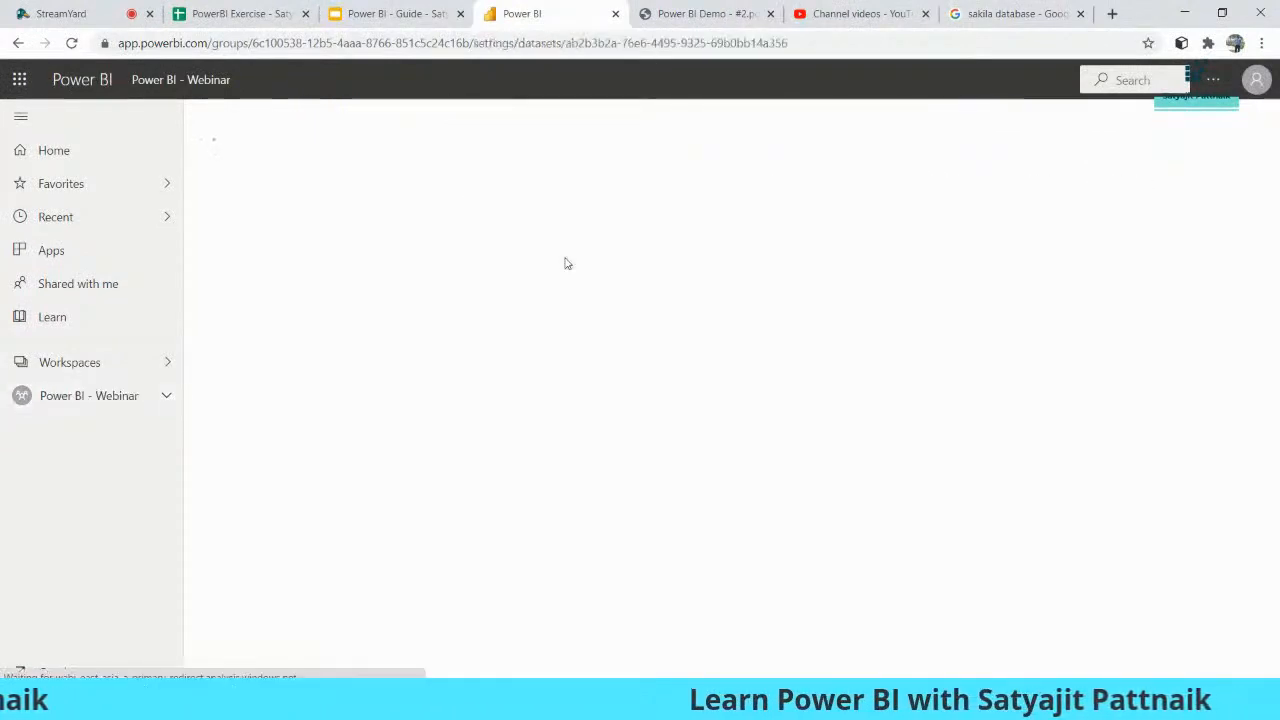
left_click(540, 390)
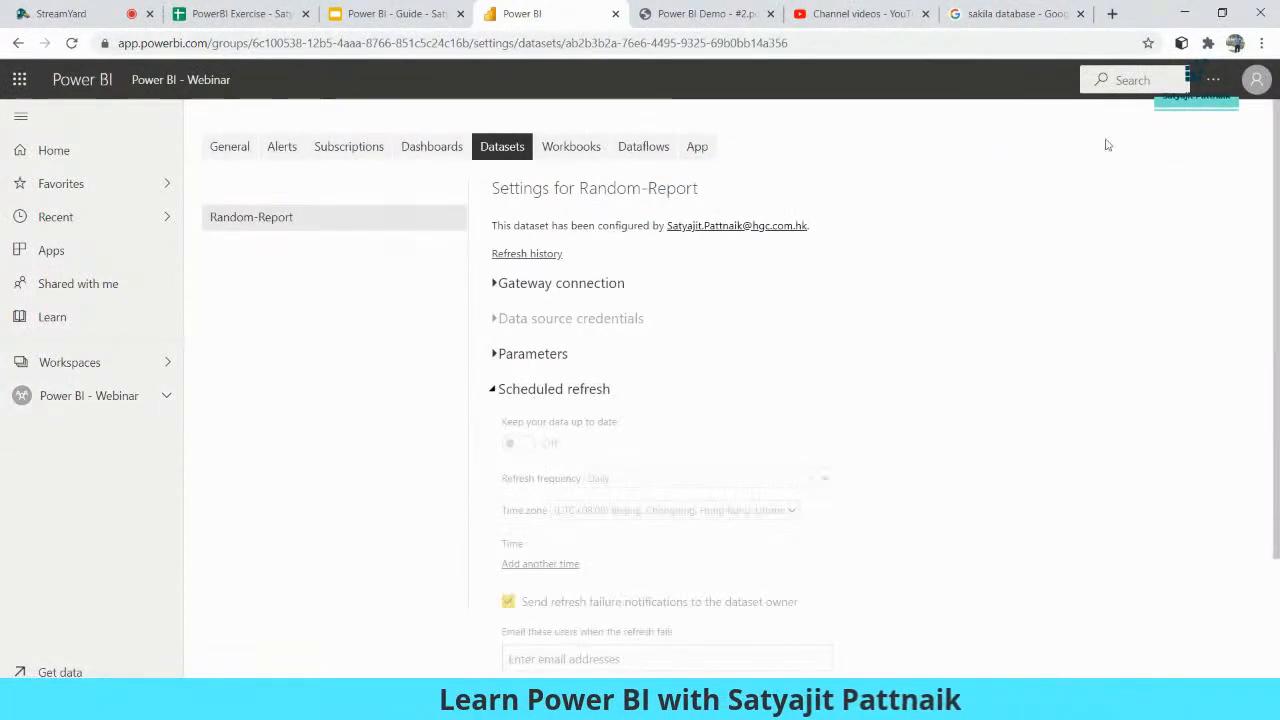
- Minimize the browser, then bring it back to the front
left_click(1185, 15)
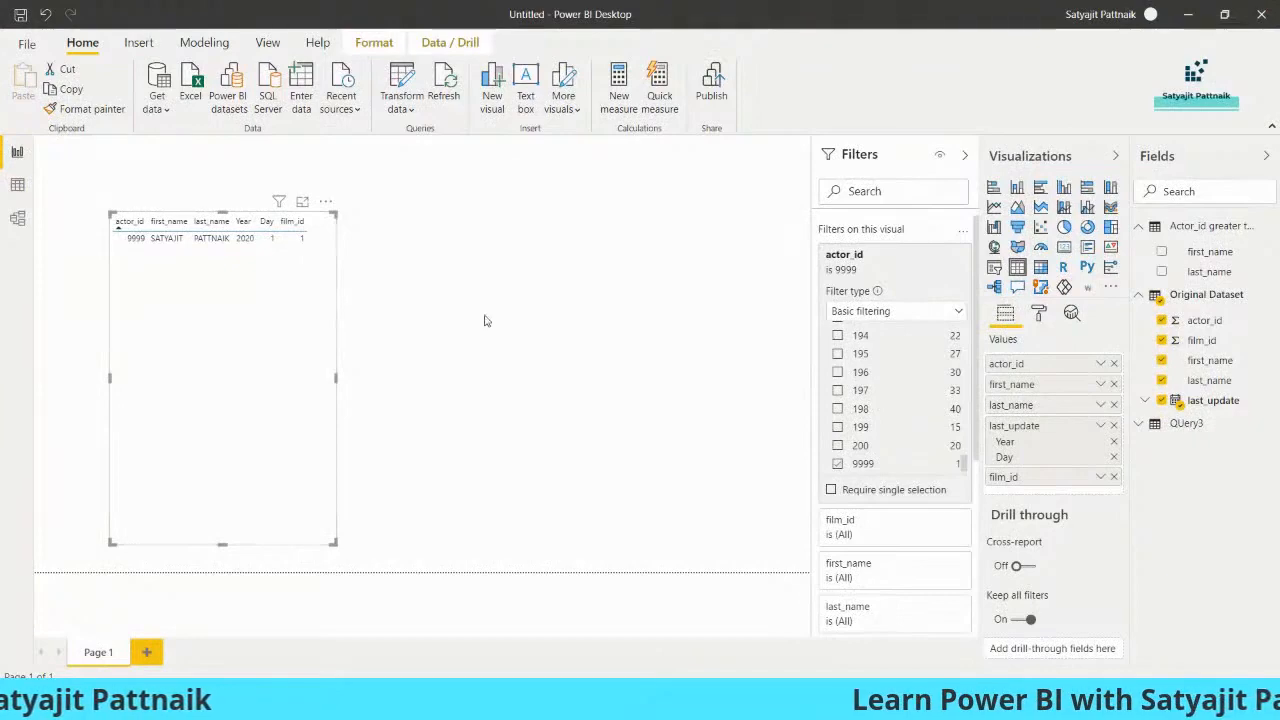
mouse_move(700, 700)
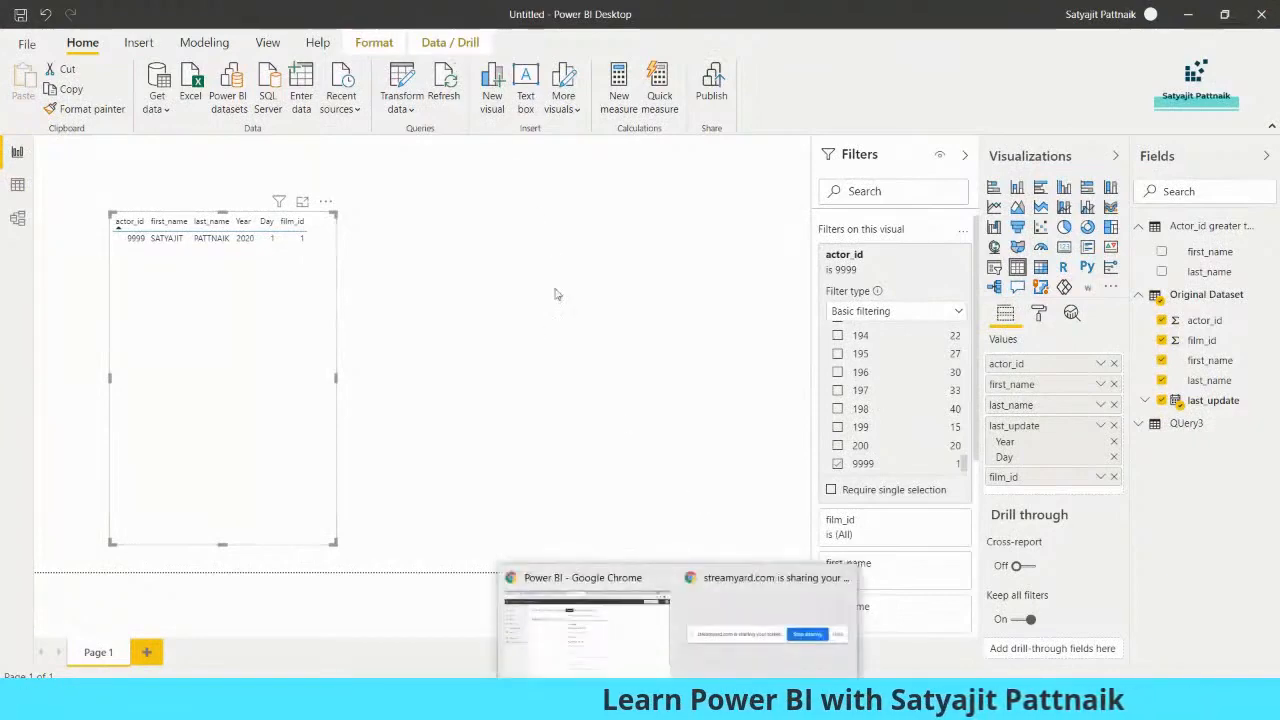
left_click(591, 589)
- Present the Power BI - Guide deck full screen and step forward to the Calculated Columns slide
left_click(415, 14)
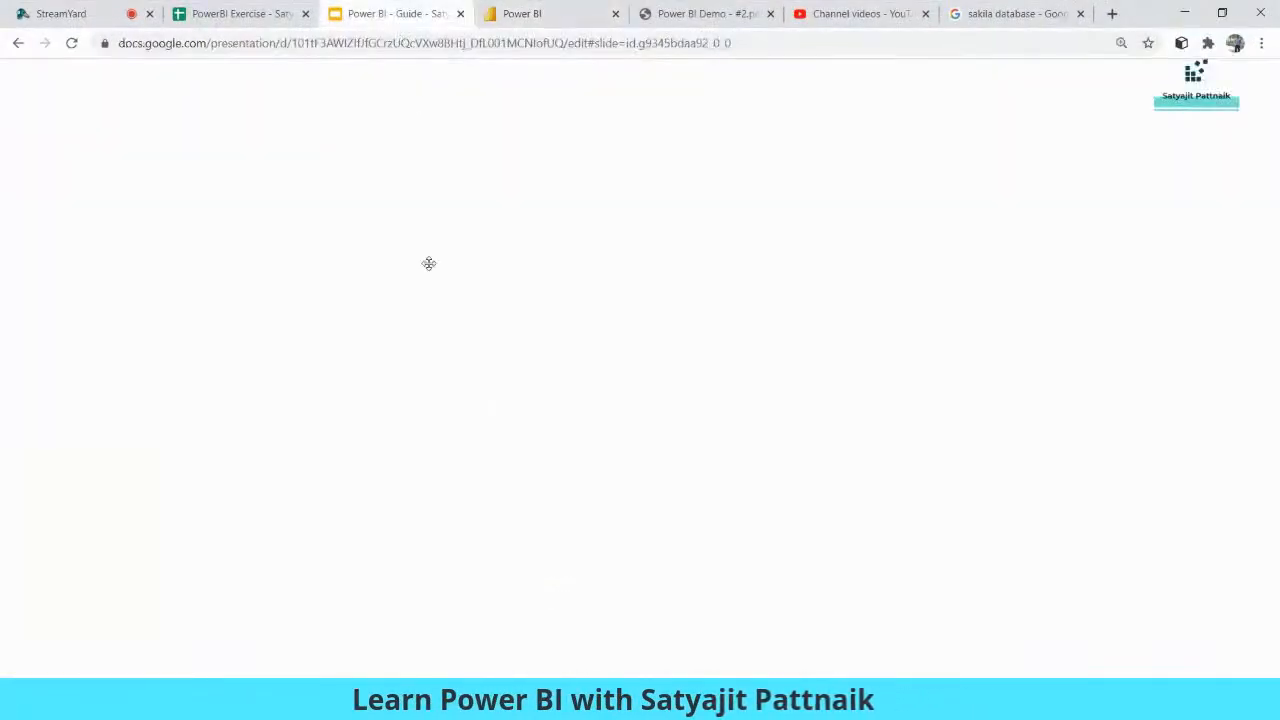
left_click(1046, 94)
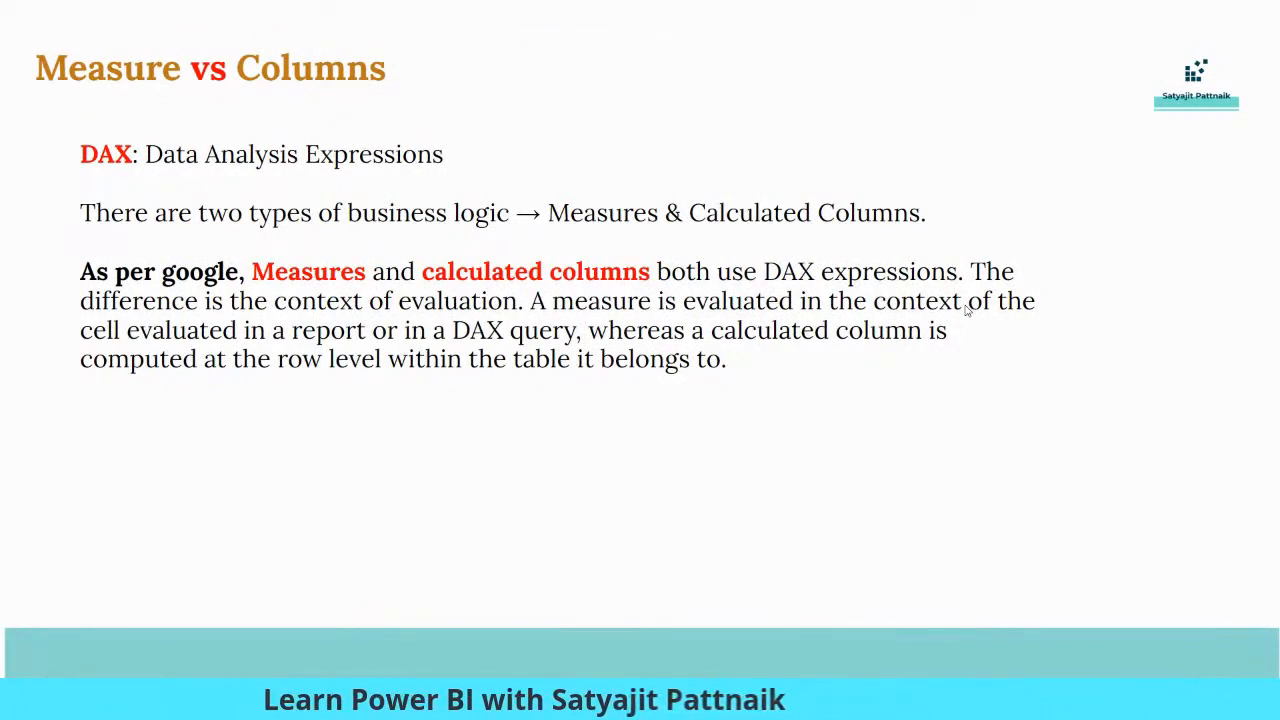
key("Right")
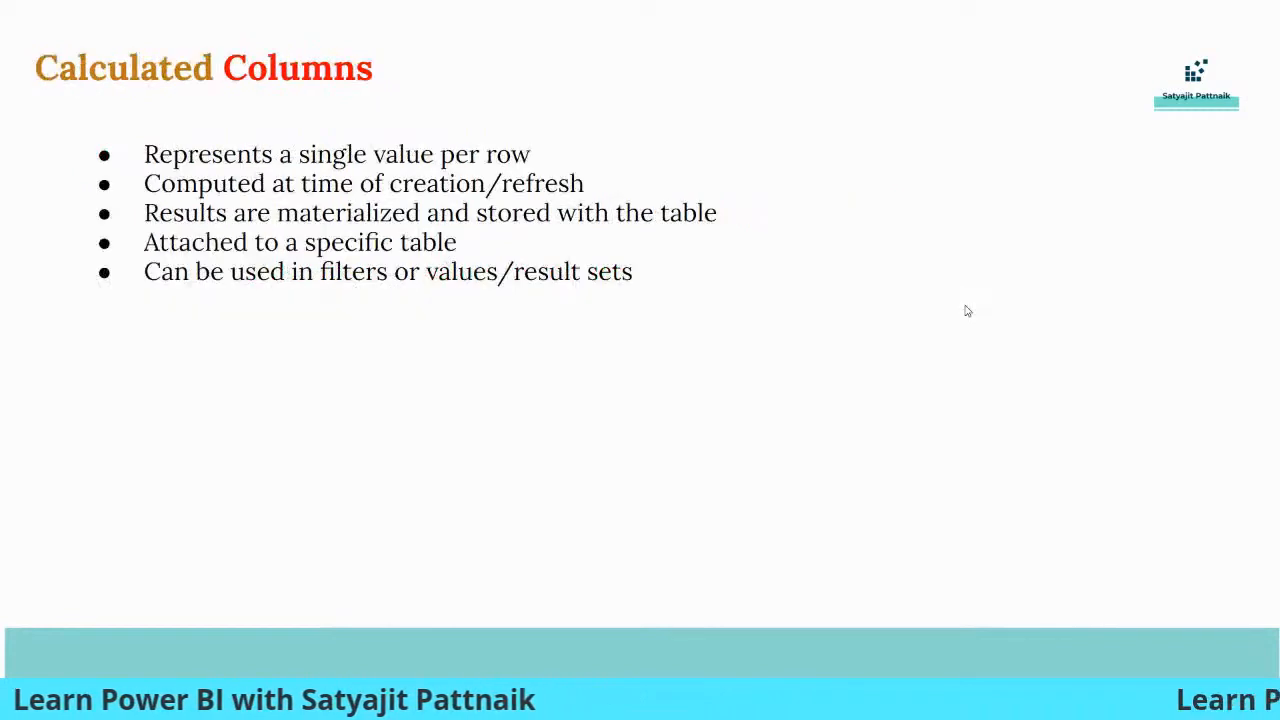
key("Left")
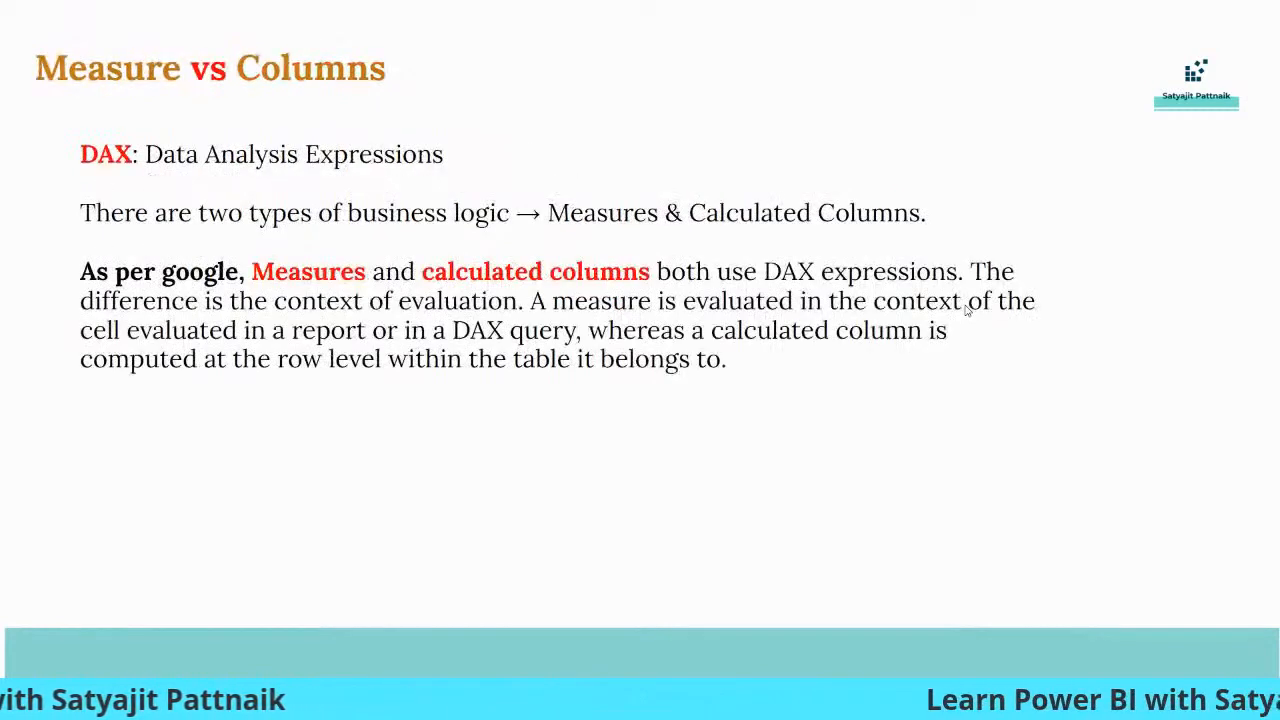
key("Right")
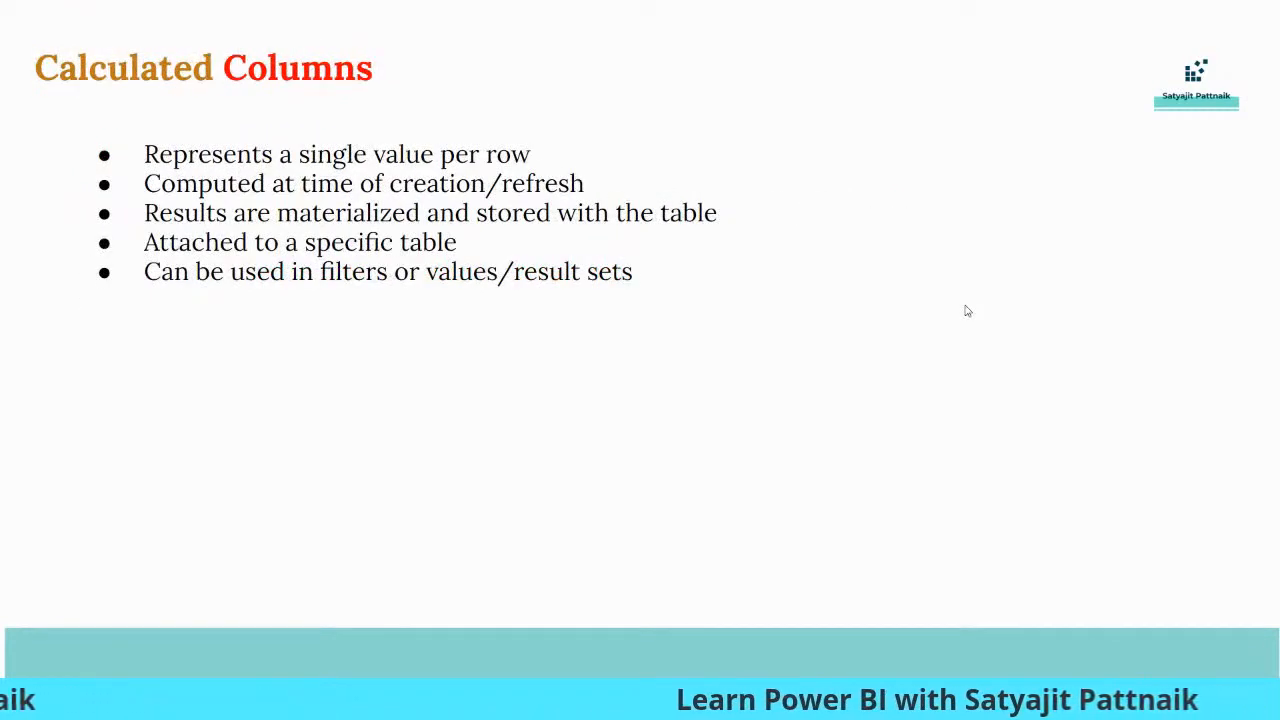
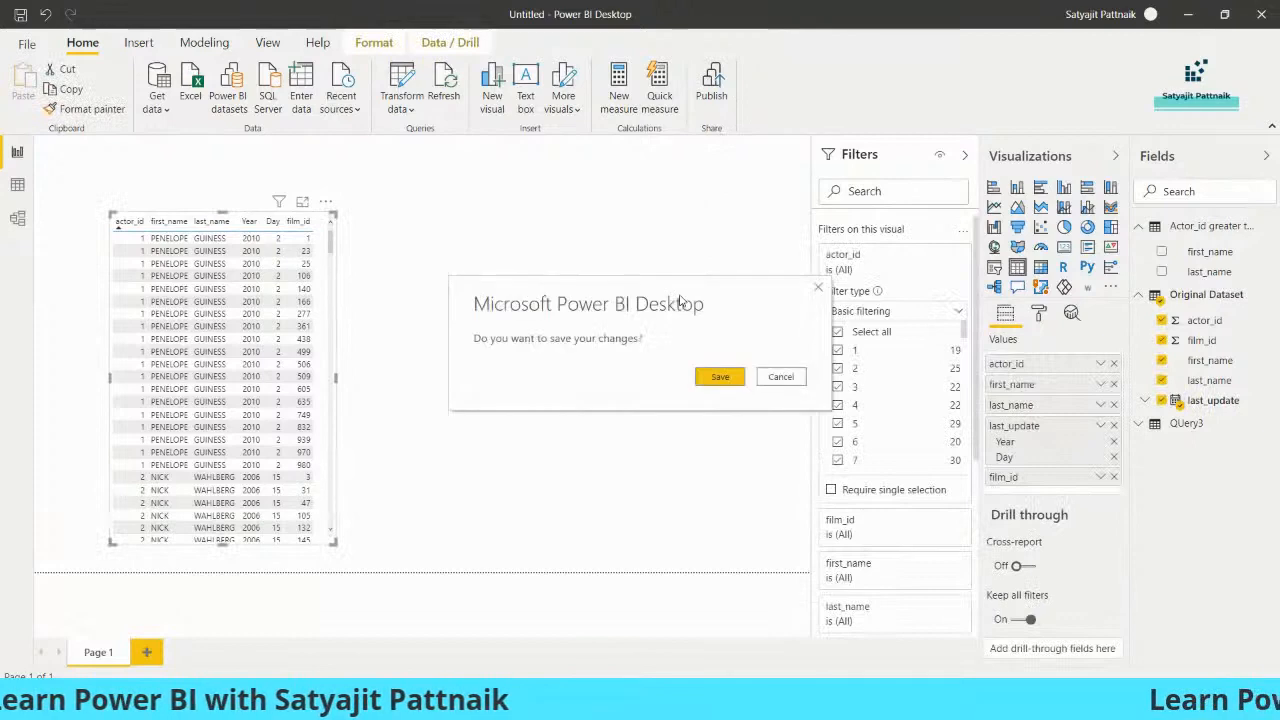
- Save the untitled Power BI Desktop report as Sakila-Report
left_click(707, 373)
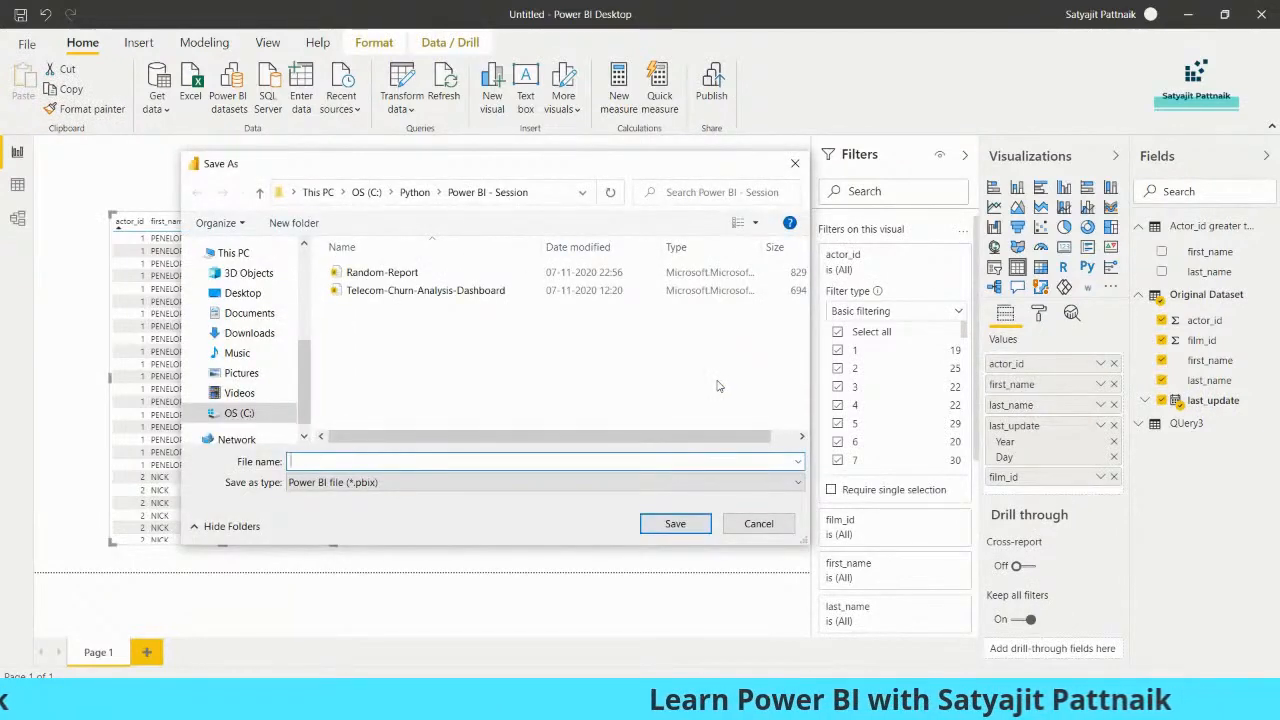
type("Sakila-Report")
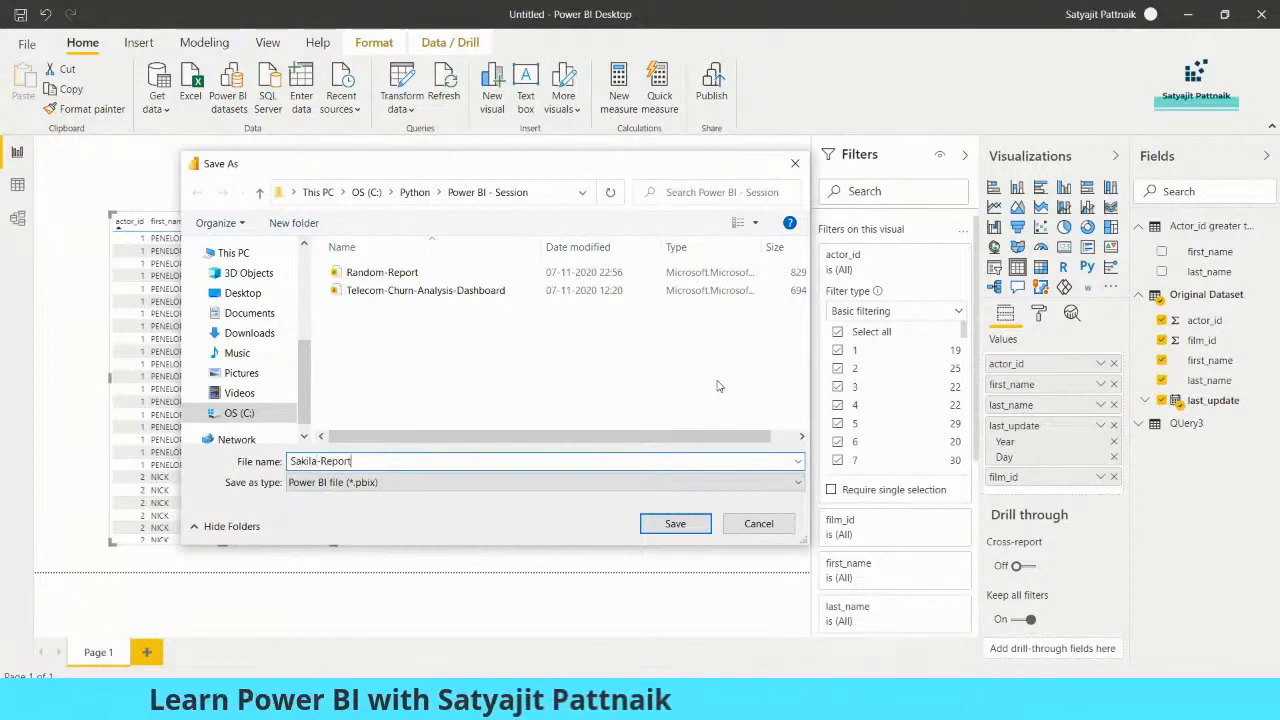
key("Return")
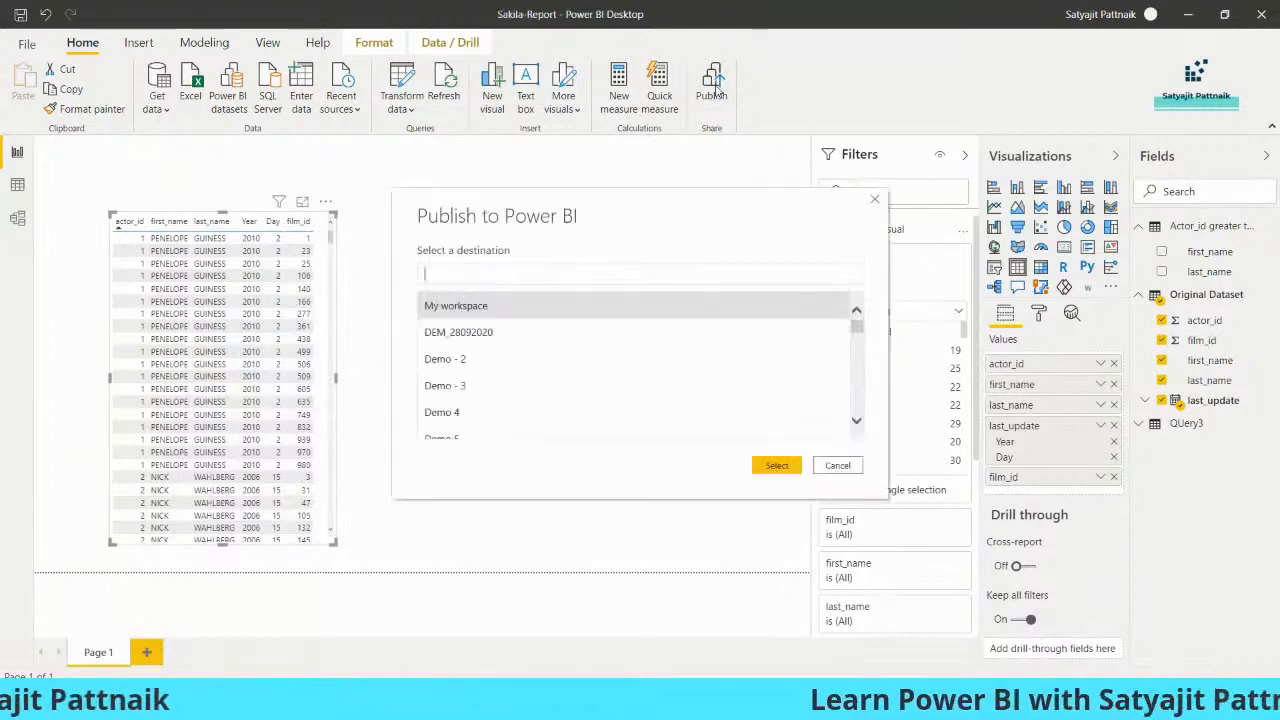
- Publish Sakila-Report to the Power BI - Webinar workspace and dismiss the success message
left_click(594, 272)
type("power bi")
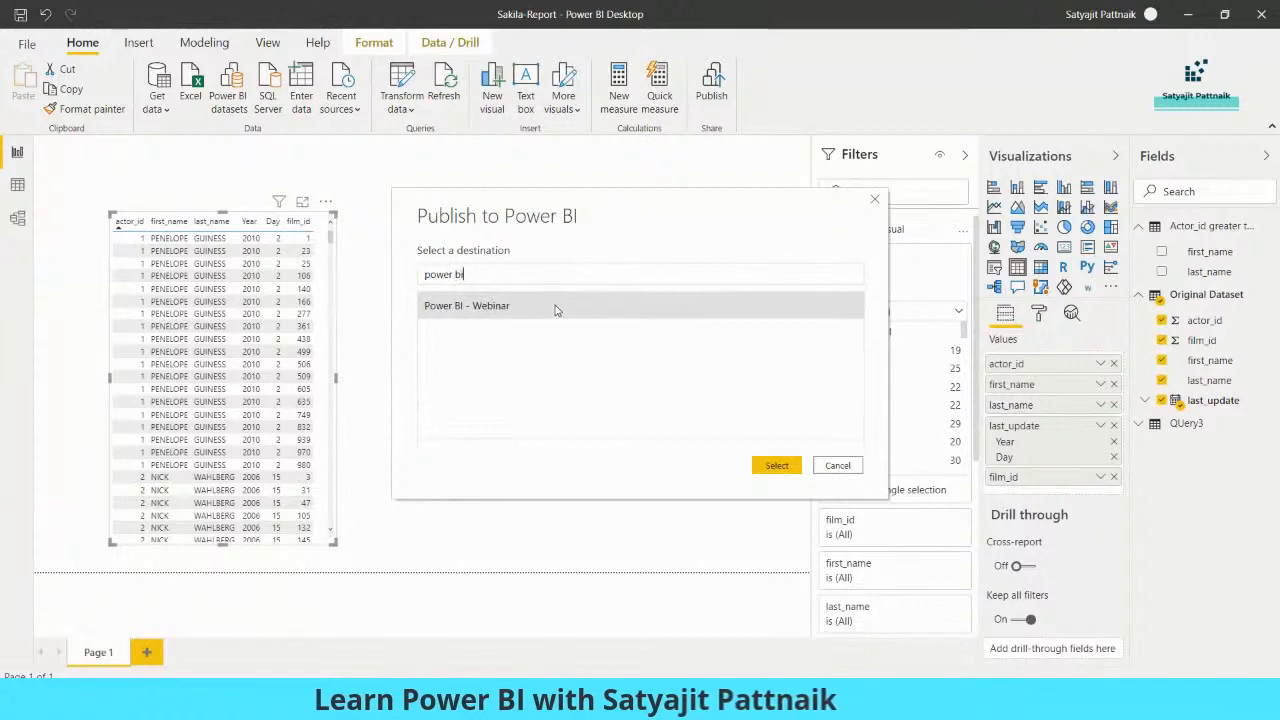
double_click(560, 304)
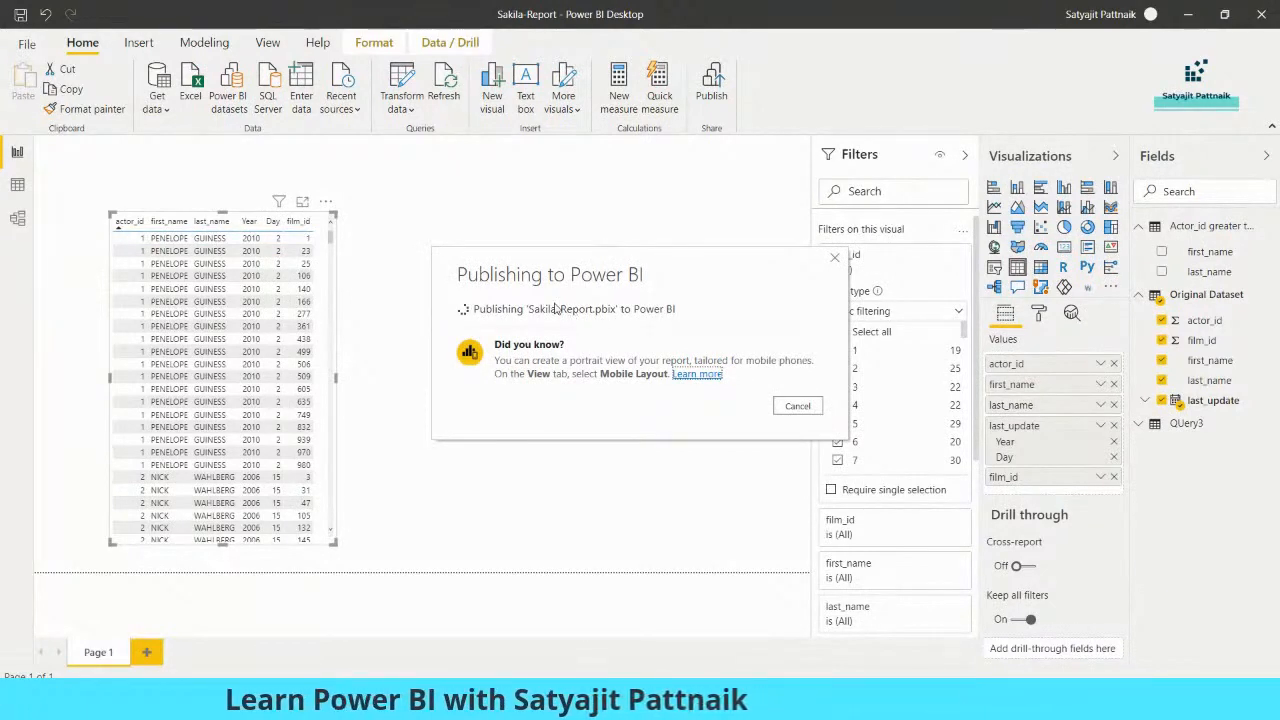
left_click(797, 457)
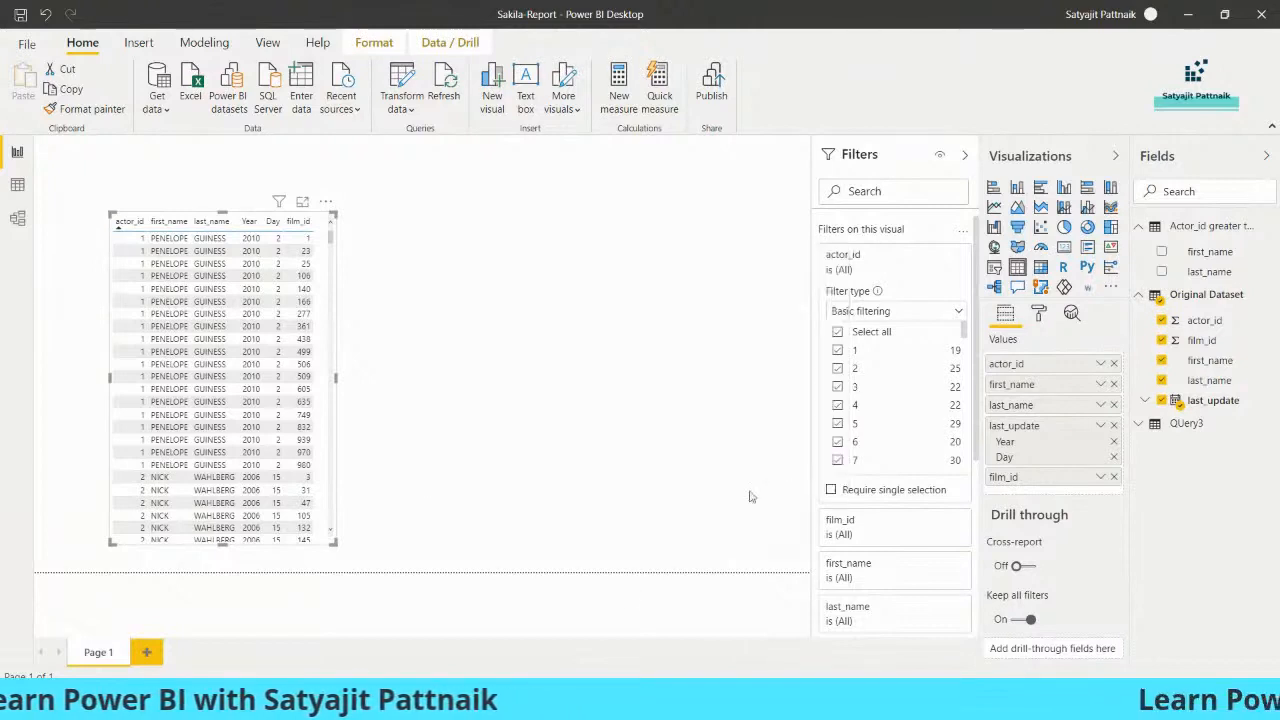
- Leave the slideshow and open the Power BI - Webinar workspace in Power BI Service
mouse_move(678, 704)
left_click(595, 625)
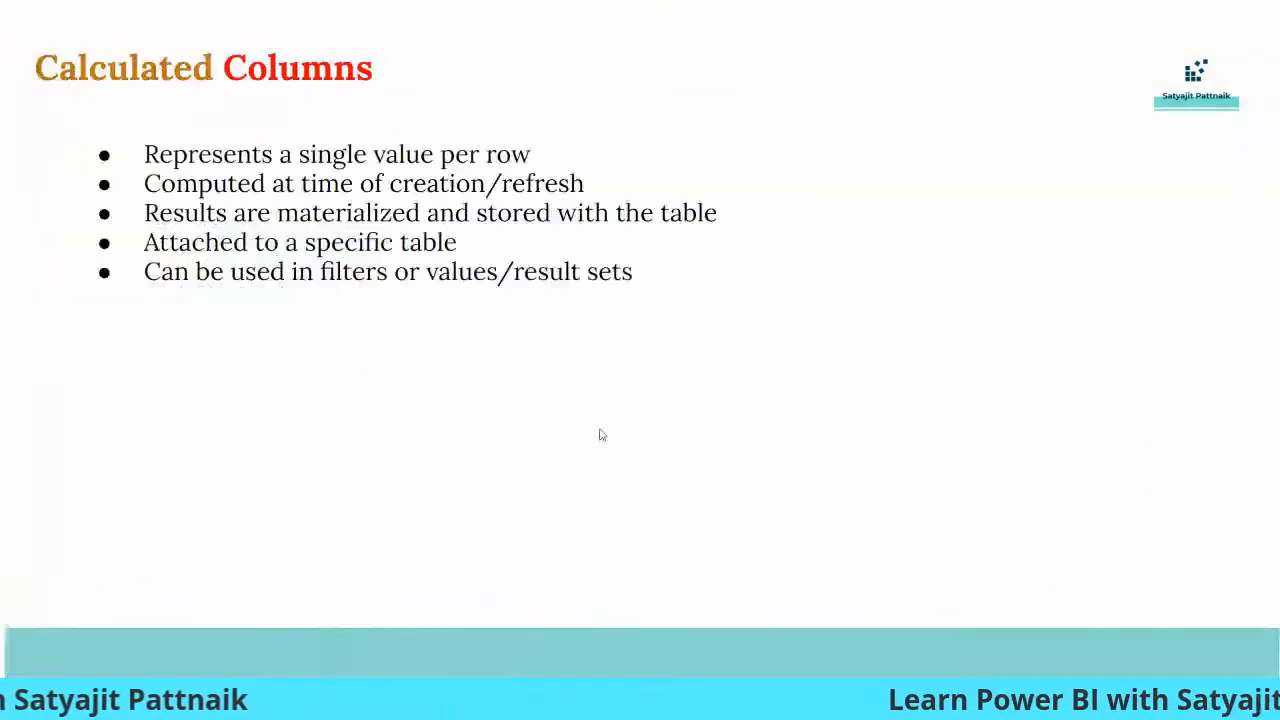
key("Escape")
key("ctrl+Tab")
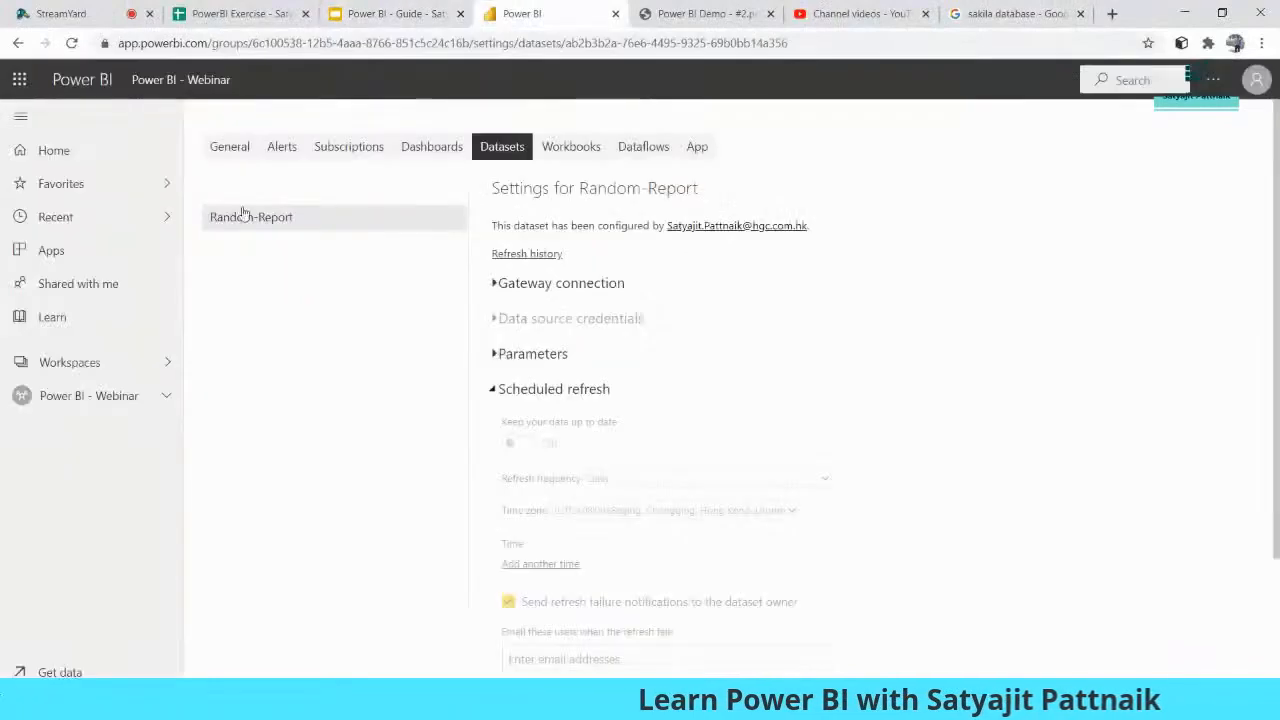
left_click(100, 395)
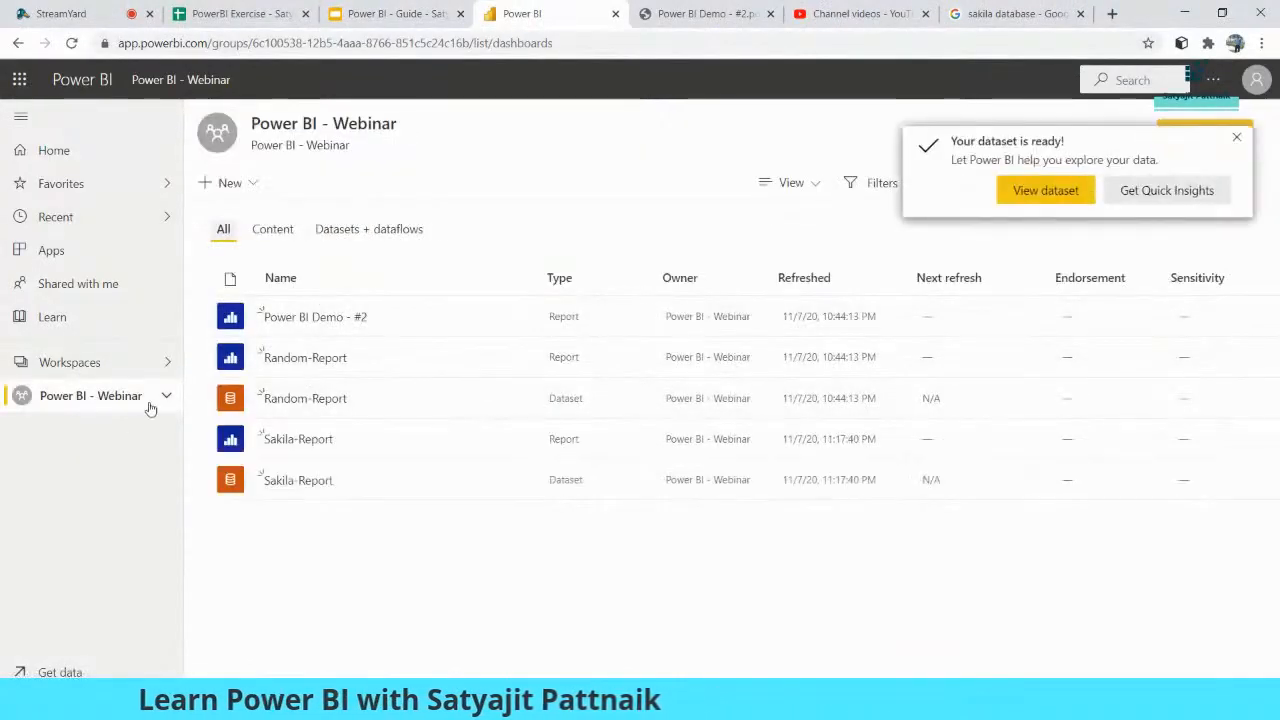
left_click(1234, 139)
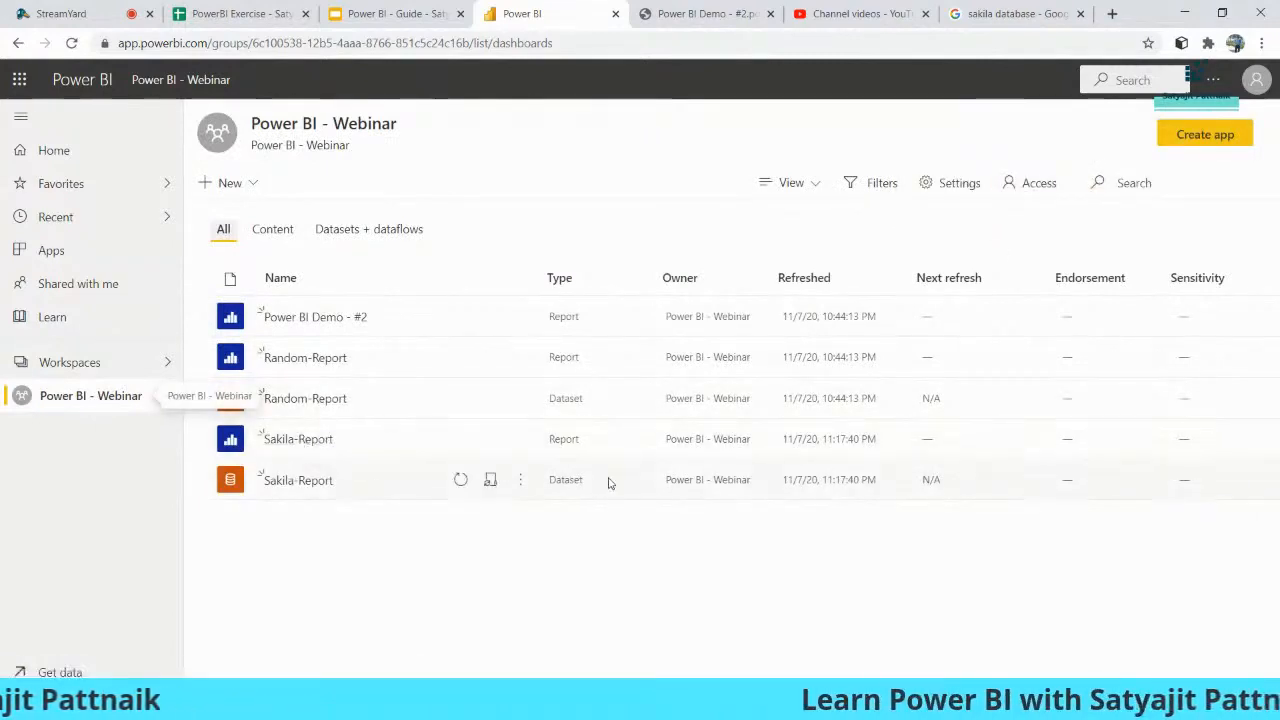
- Open the Sakila-Report dataset's settings and expand Scheduled refresh
left_click(520, 482)
left_click(555, 327)
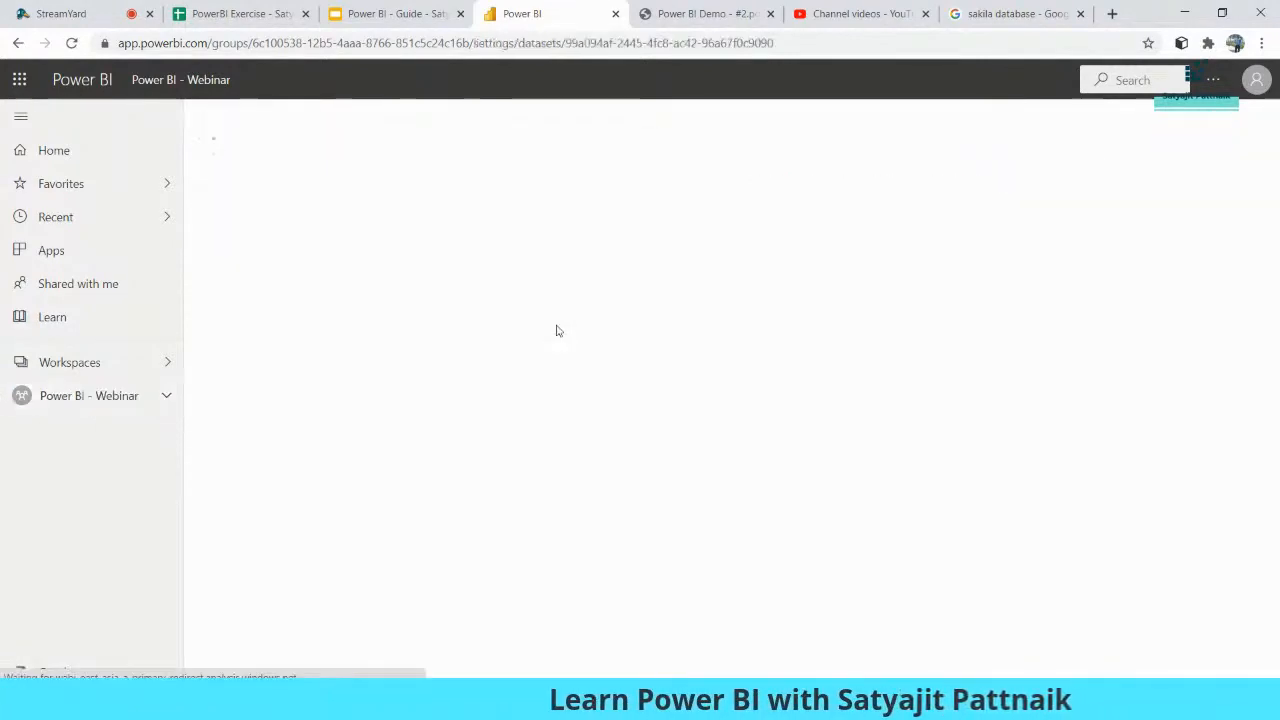
left_click(545, 390)
scroll(714, 382, "down", 1)
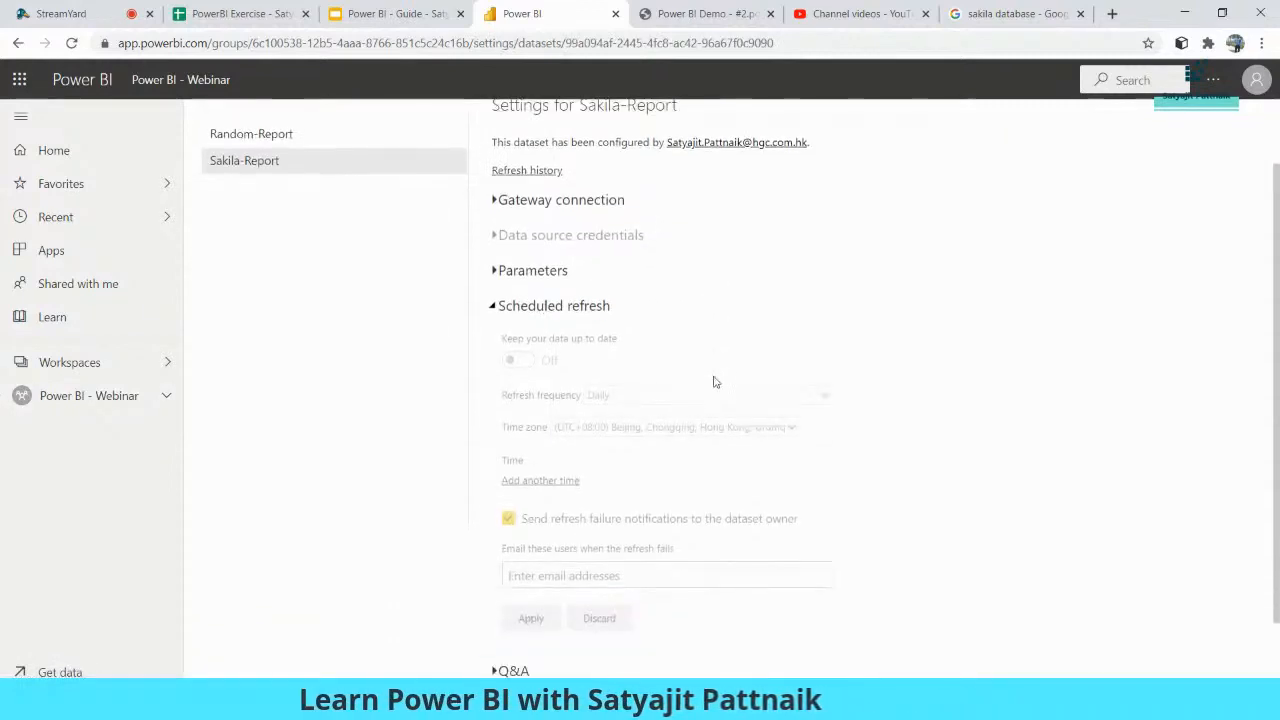
scroll(601, 428, "down", 1)
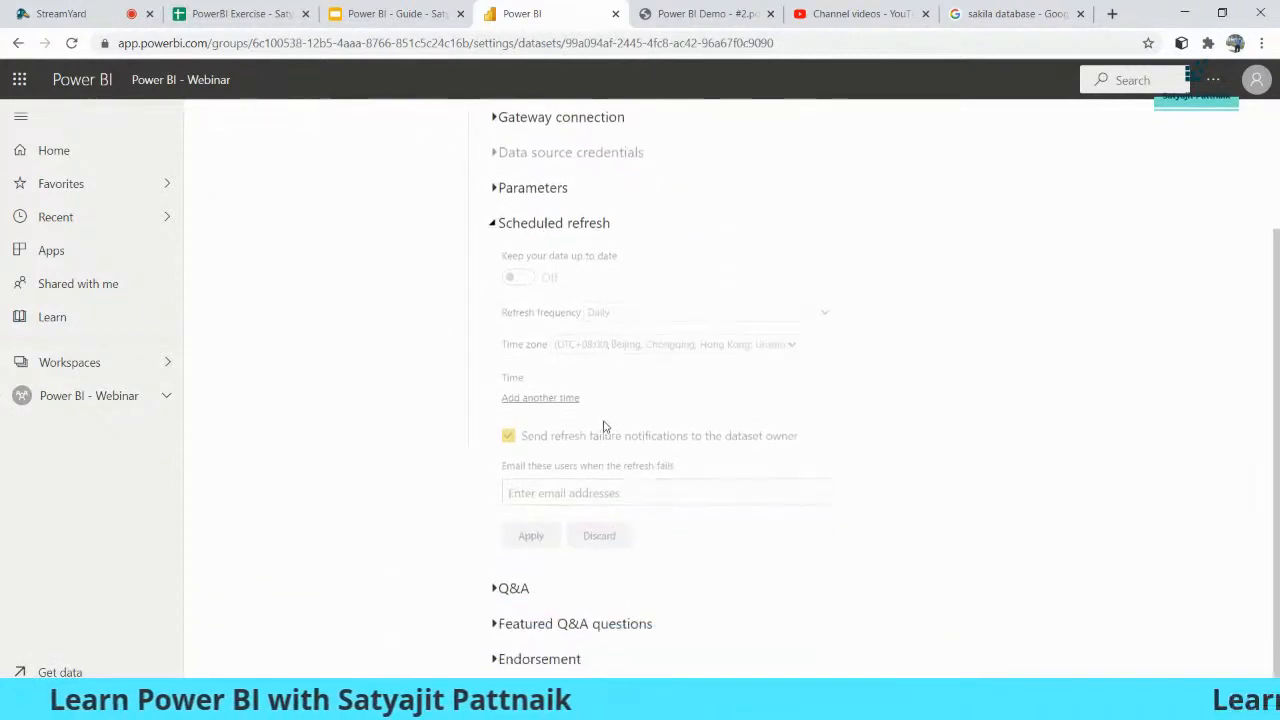
scroll(603, 428, "up", 2)
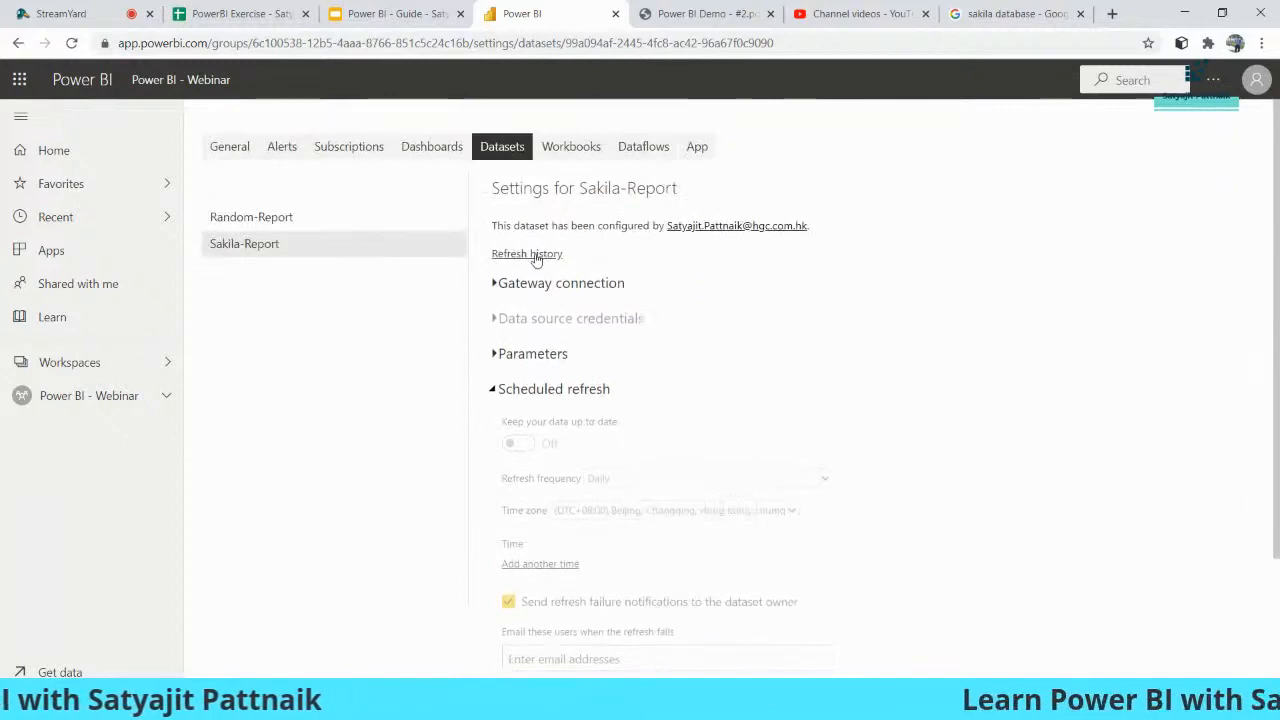
- Browse the Workbooks, Dataflows and Datasets settings tabs, then bring up the workspace list
left_click(567, 151)
left_click(643, 146)
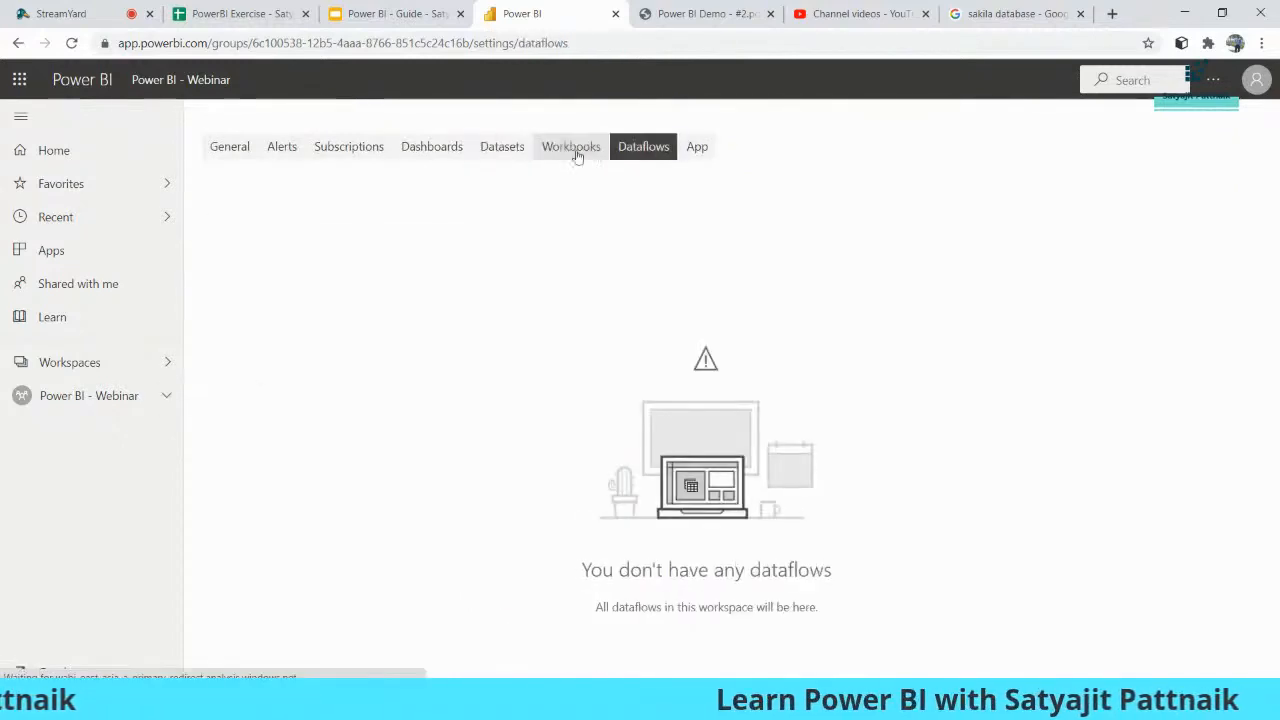
left_click(502, 150)
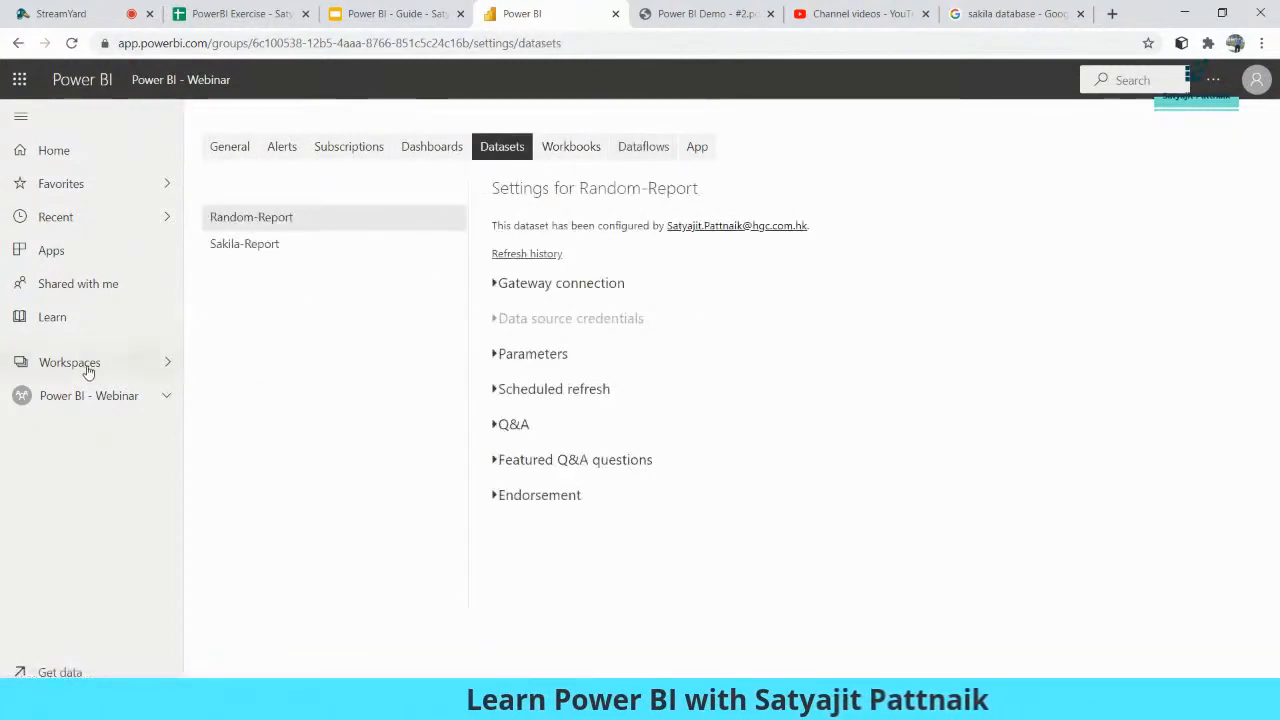
left_click(88, 370)
scroll(320, 417, "down", 3)
- In HGC - FREV - Credit, view scheduled cache refresh settings for the Voice Locate CHQ and DSBS Locate CHQ datasets
left_click(300, 287)
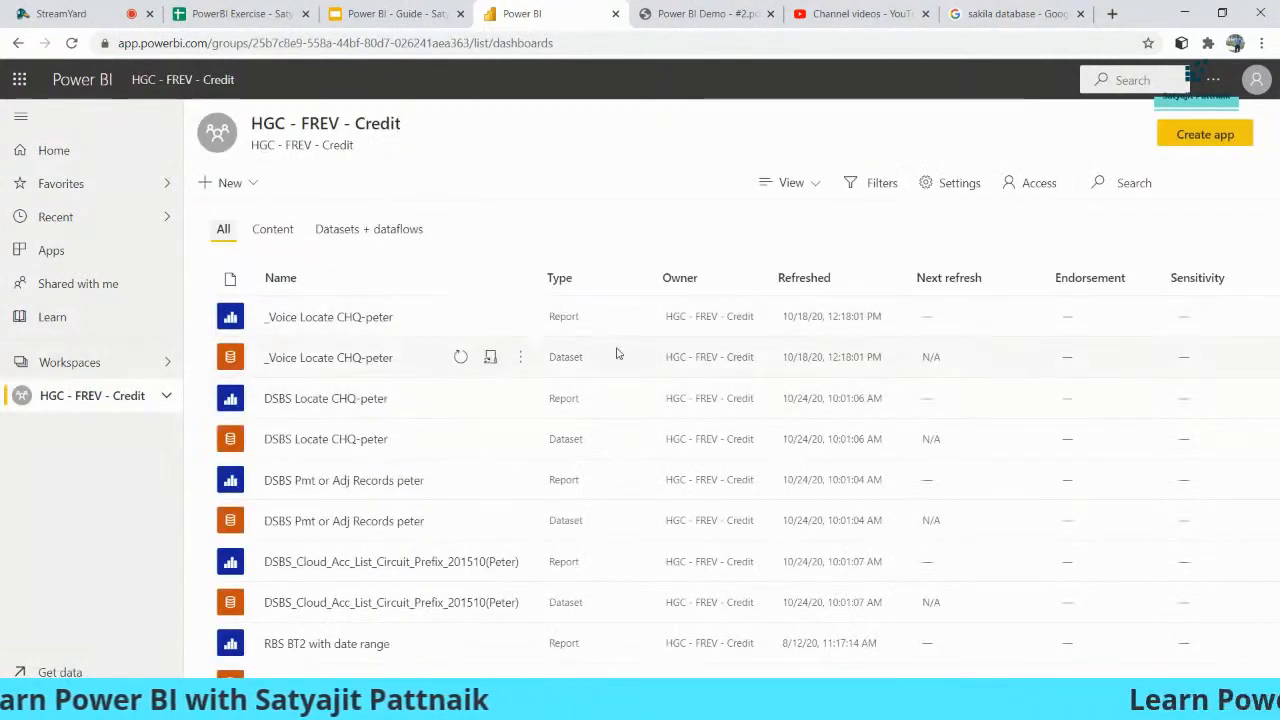
left_click(518, 358)
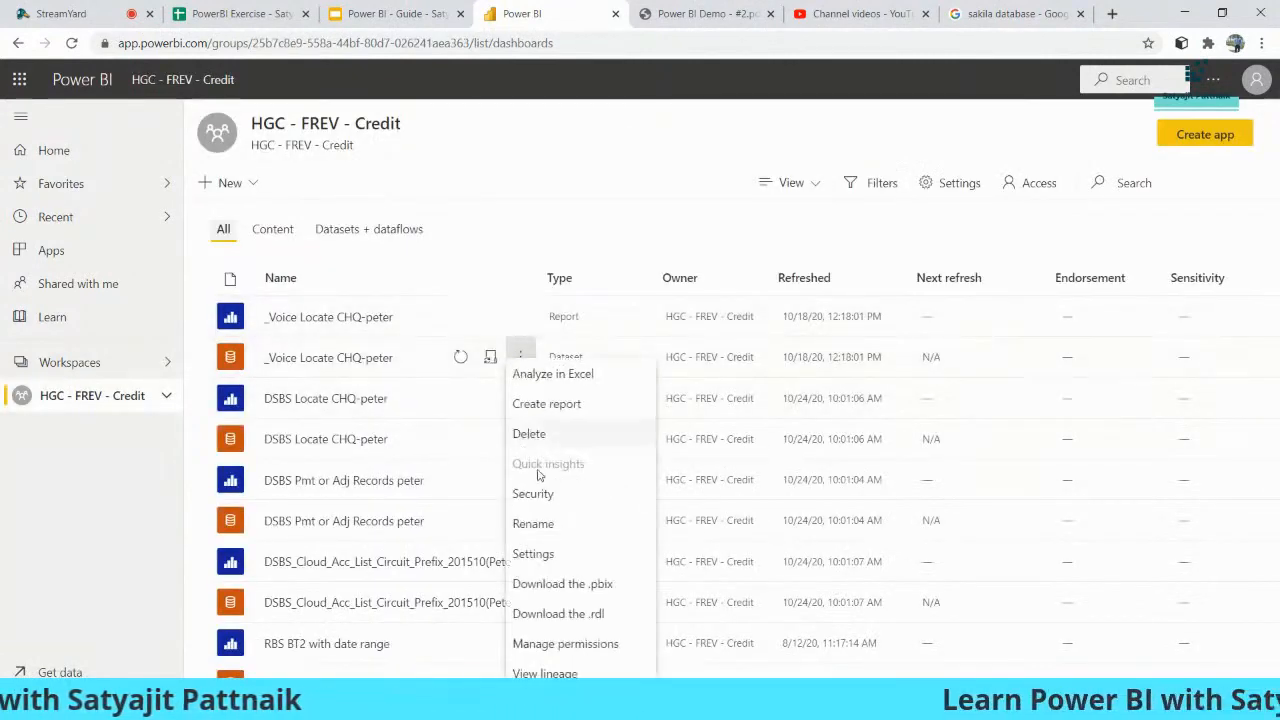
left_click(538, 557)
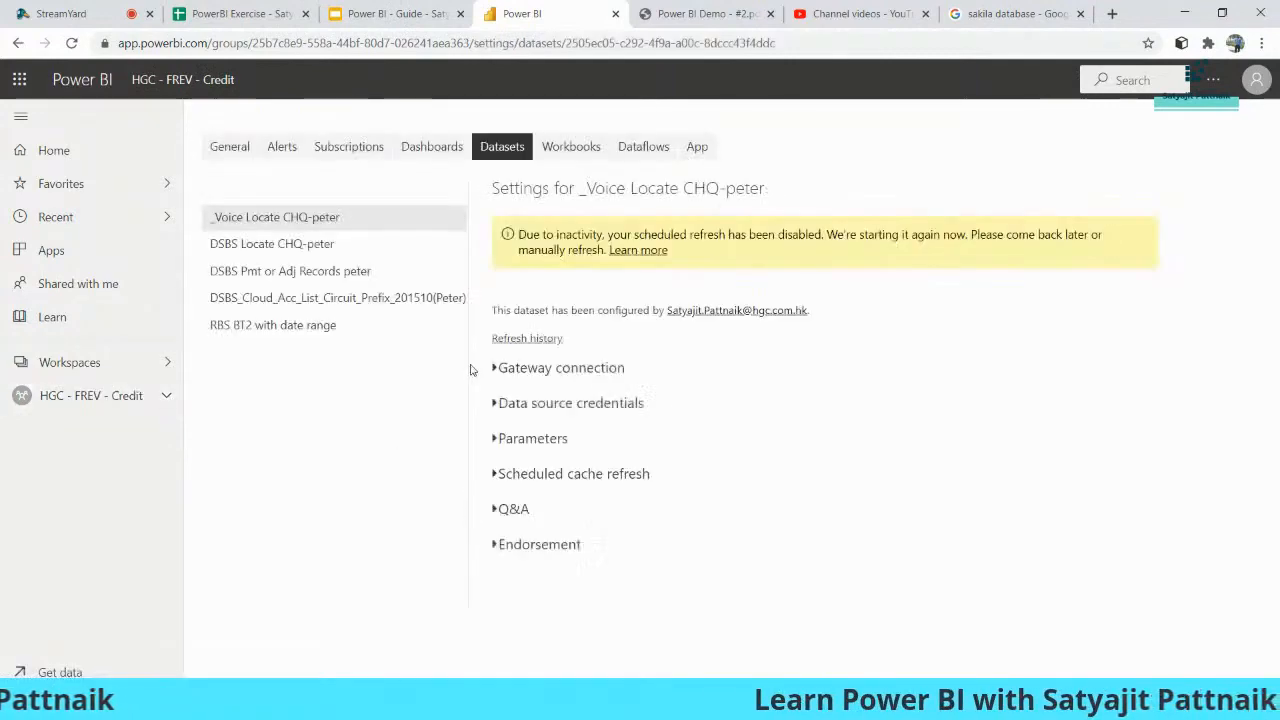
left_click(518, 474)
scroll(745, 437, "down", 2)
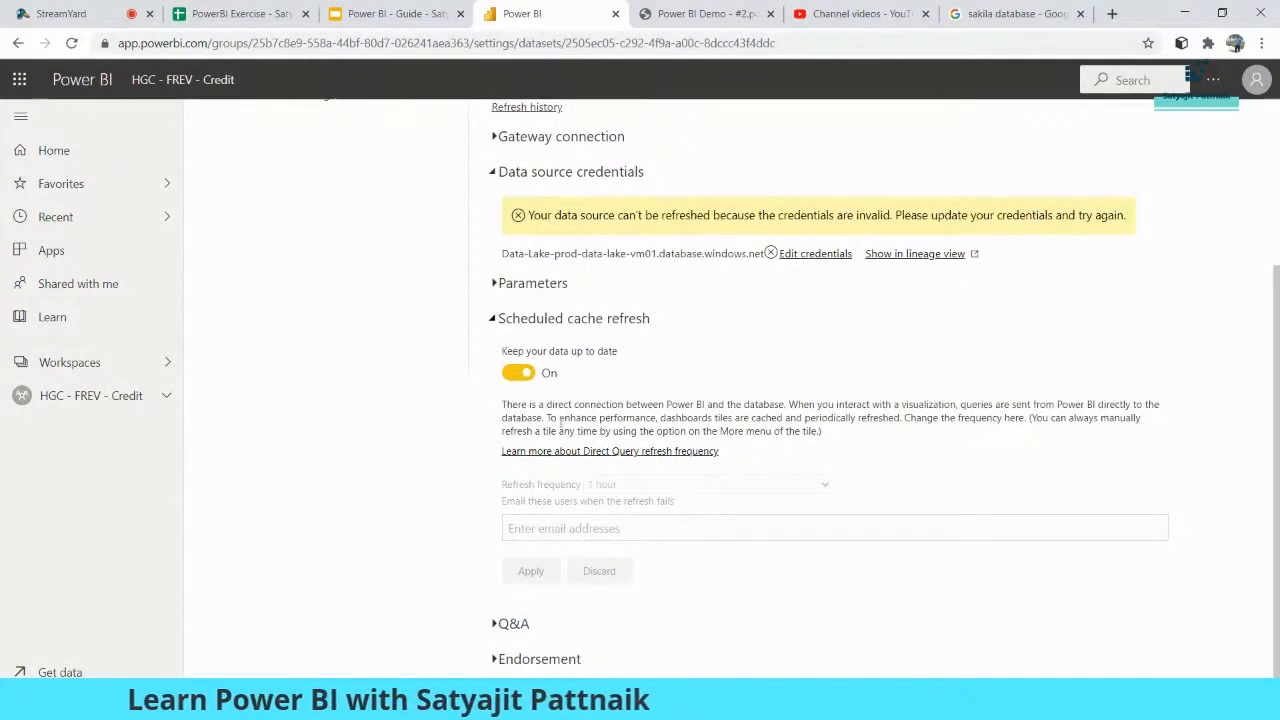
scroll(418, 469, "up", 3)
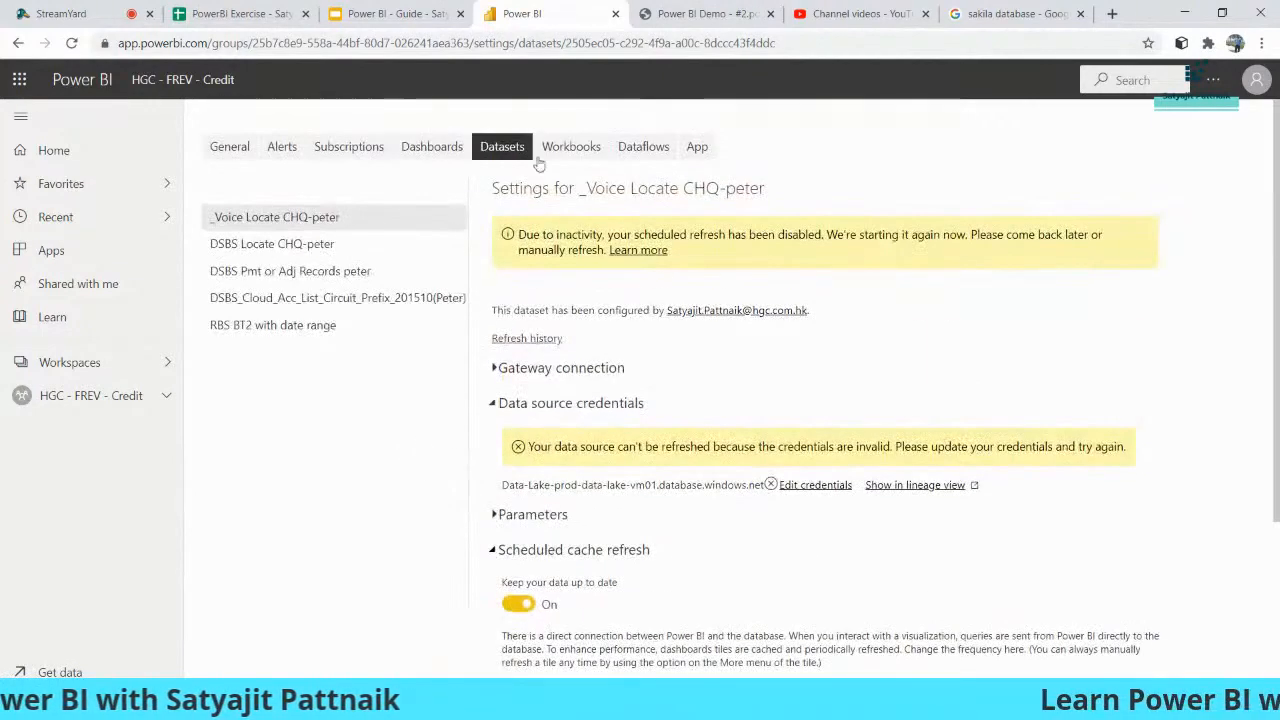
left_click(105, 395)
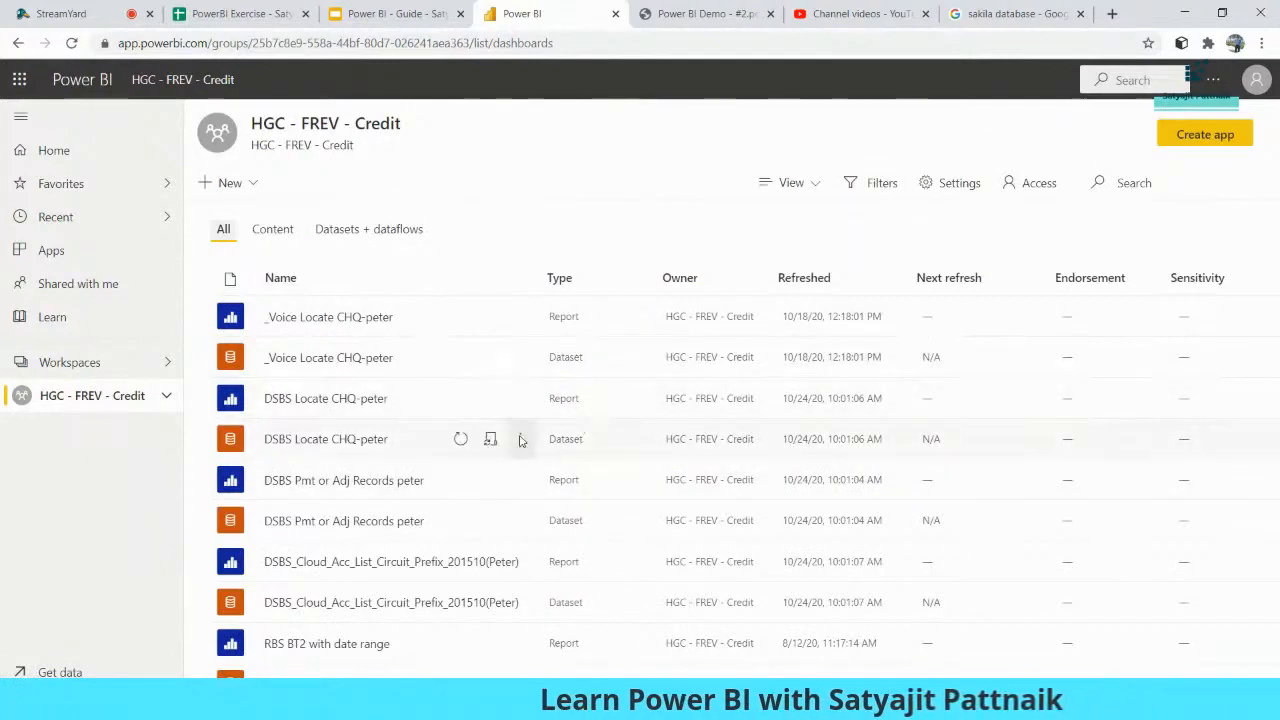
left_click(520, 439)
left_click(533, 285)
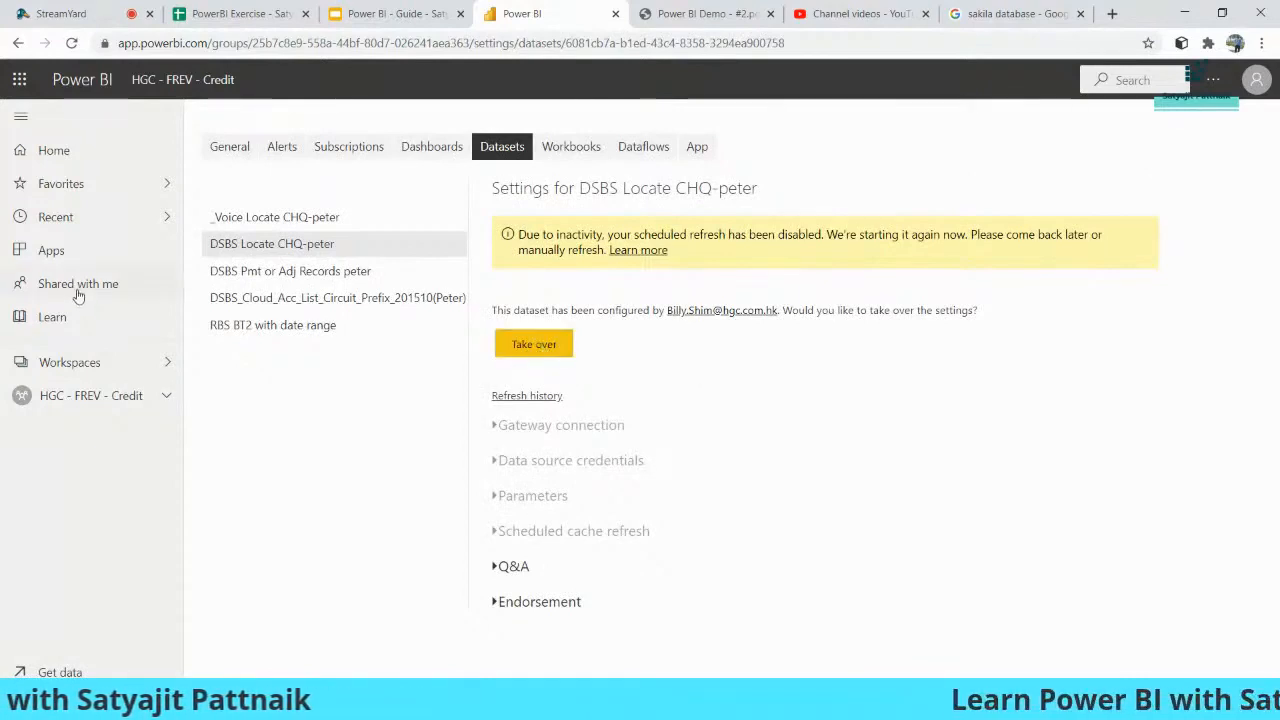
- Search the workspace list for 'power' and go back to Power BI - Webinar
left_click(94, 364)
left_click(303, 167)
type("dower")
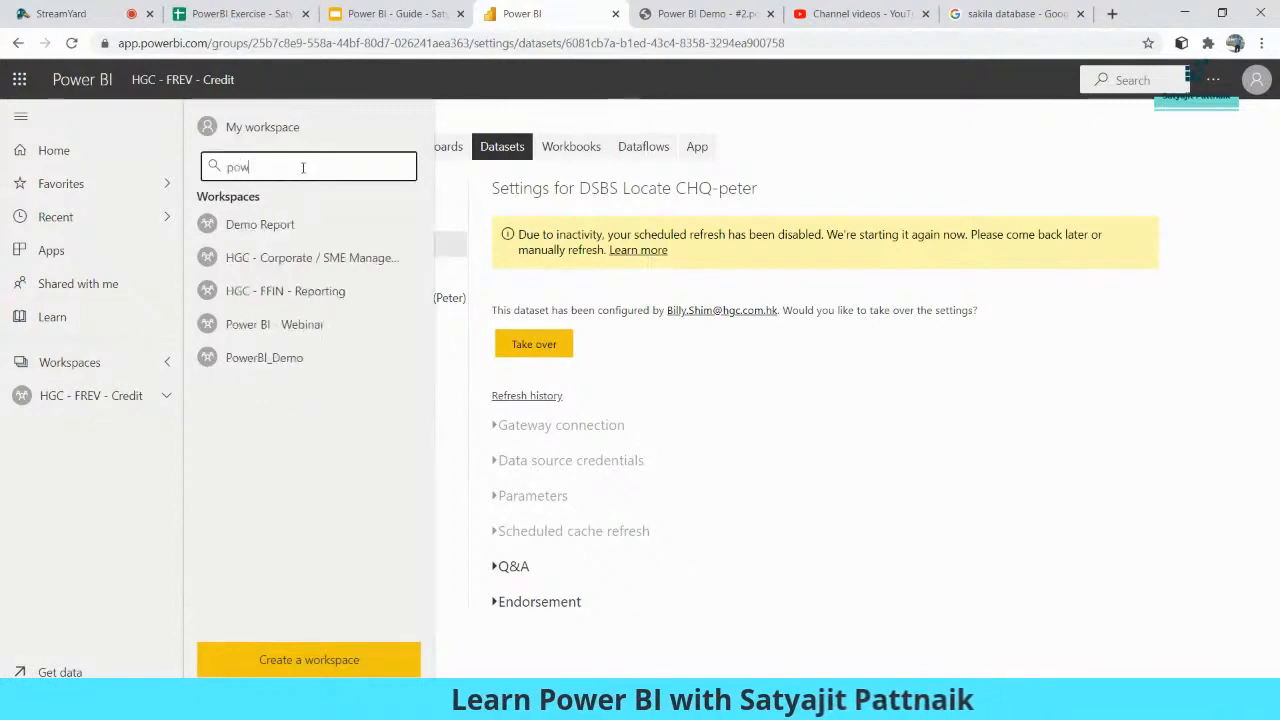
left_click(295, 222)
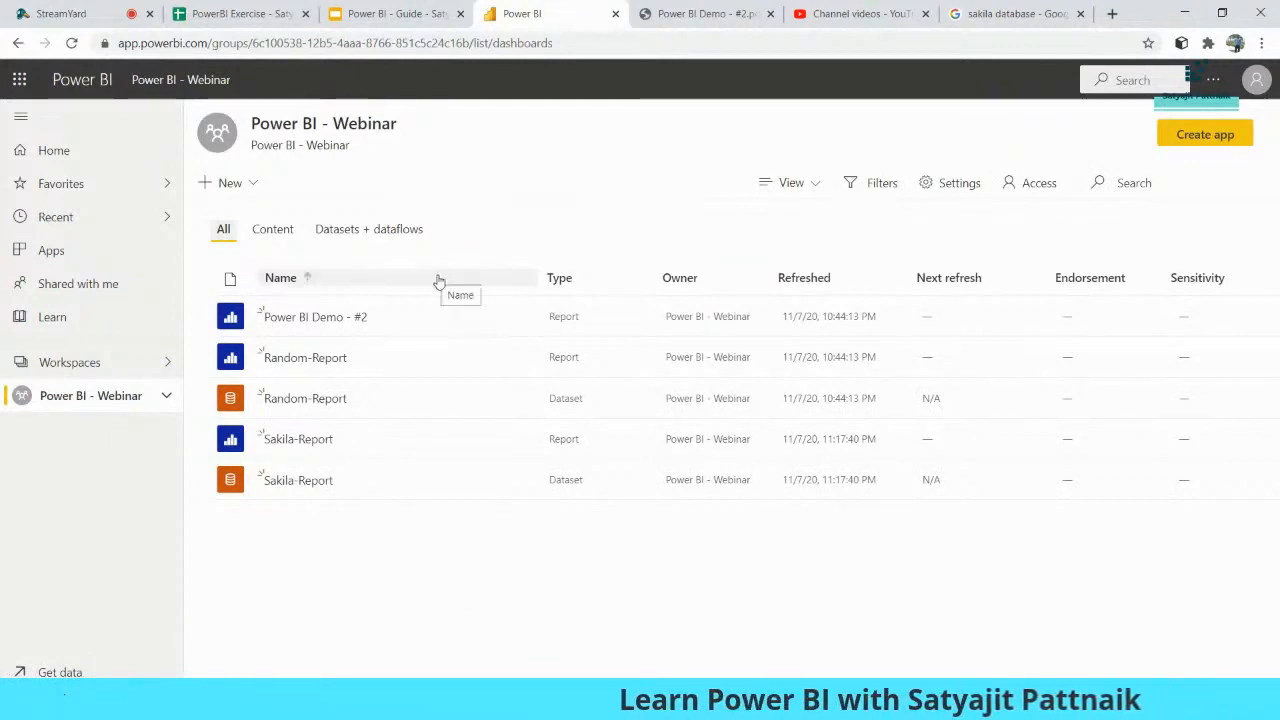
- Minimize Chrome briefly, then present the Power BI - Guide deck full screen at Calculated Columns
left_click(1186, 13)
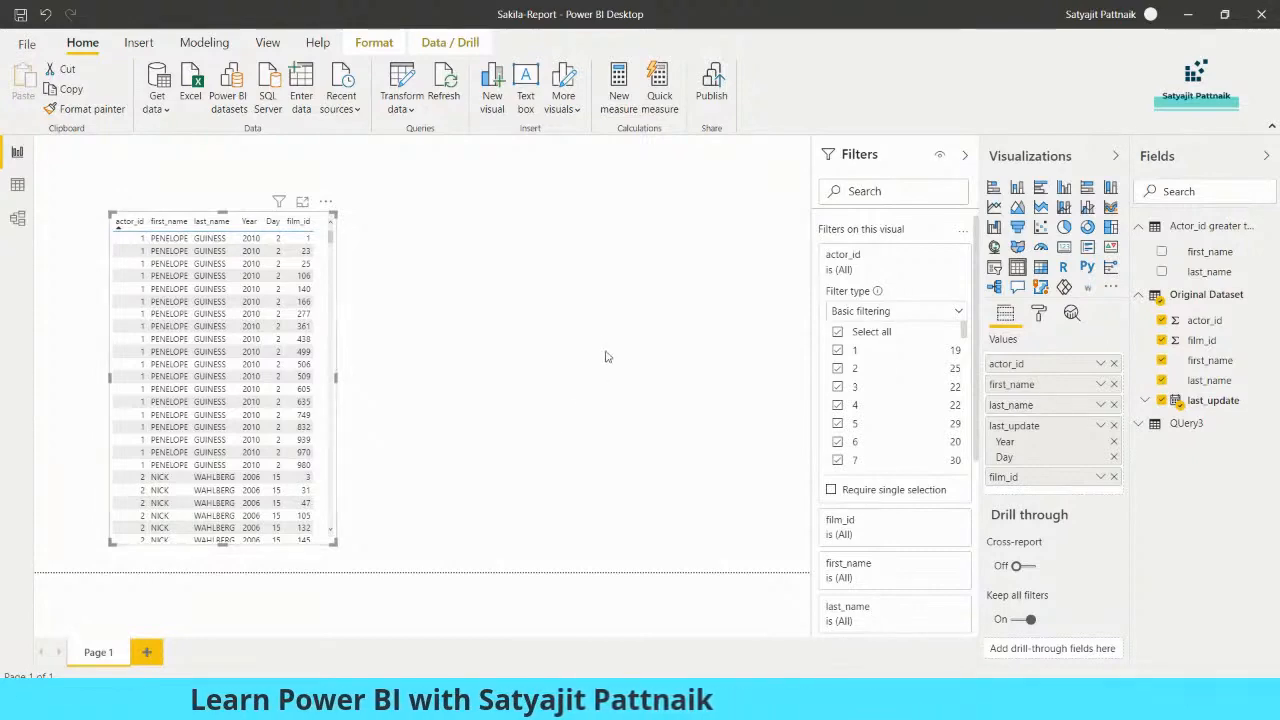
key("alt+Tab")
left_click(395, 13)
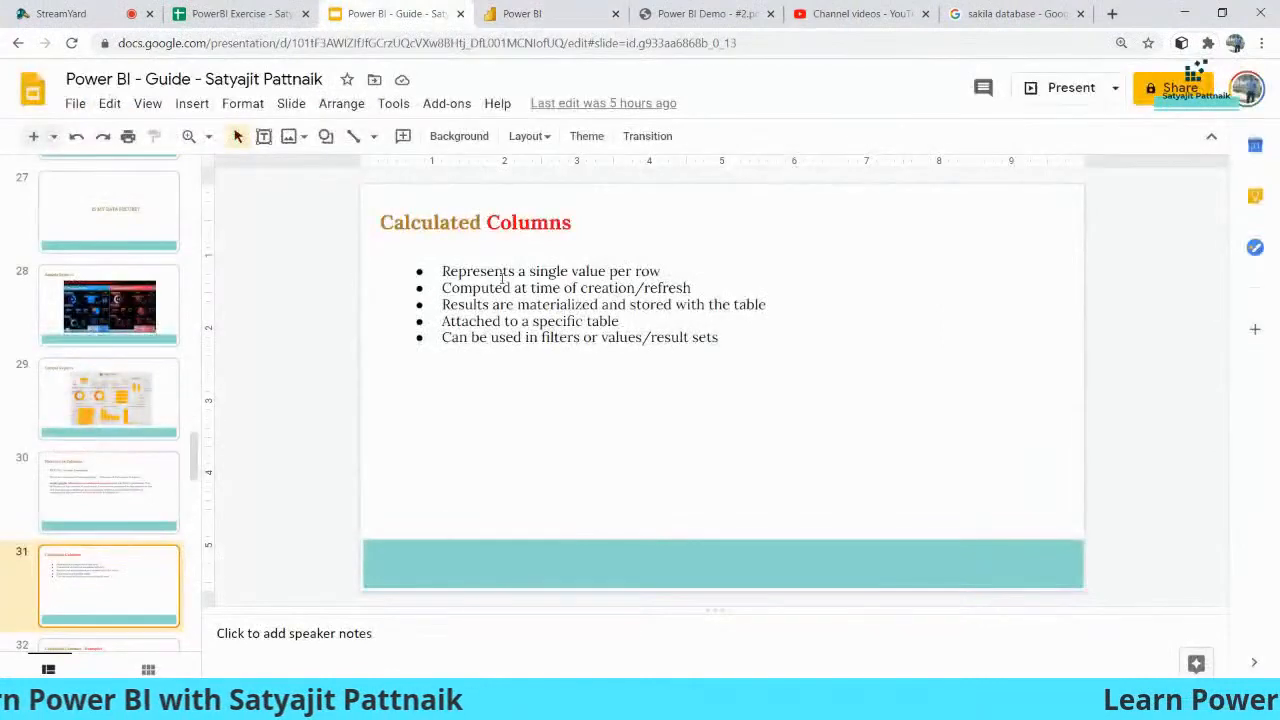
left_click(1064, 87)
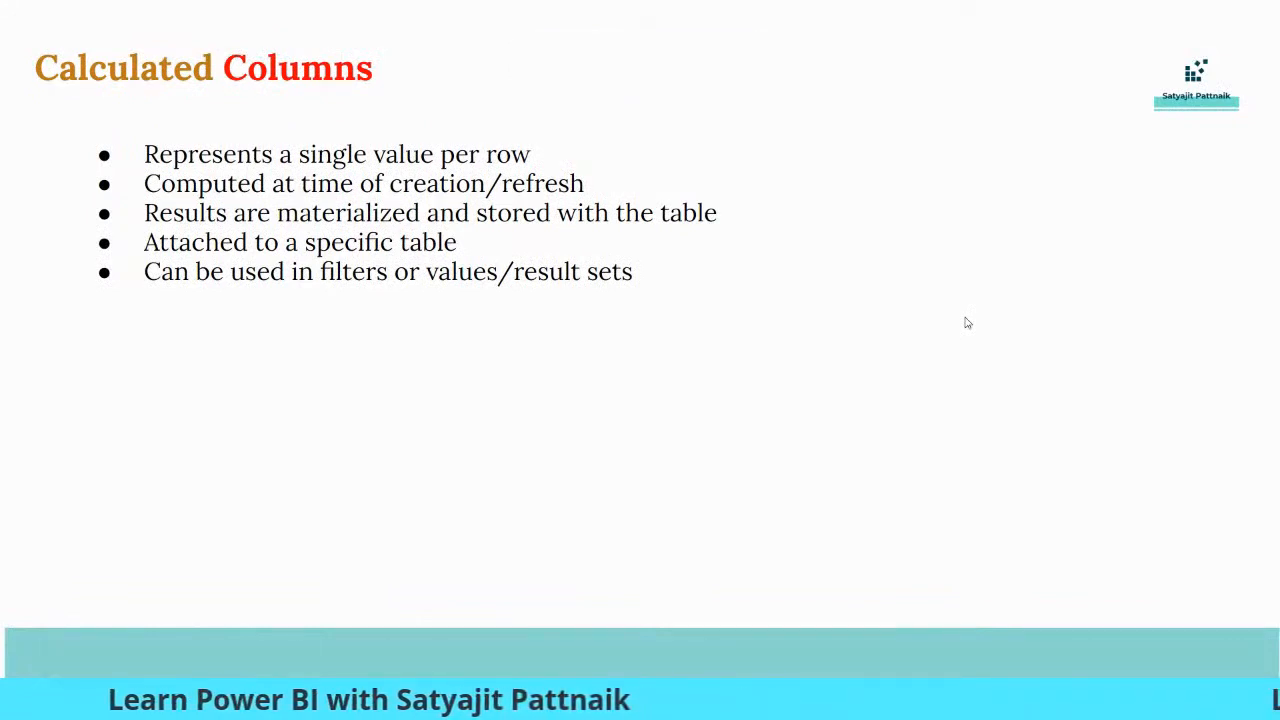
- Advance to the Calculated Columns examples slide, exit the slideshow, and switch to the PowerBI Exercise sheet
key("Right")
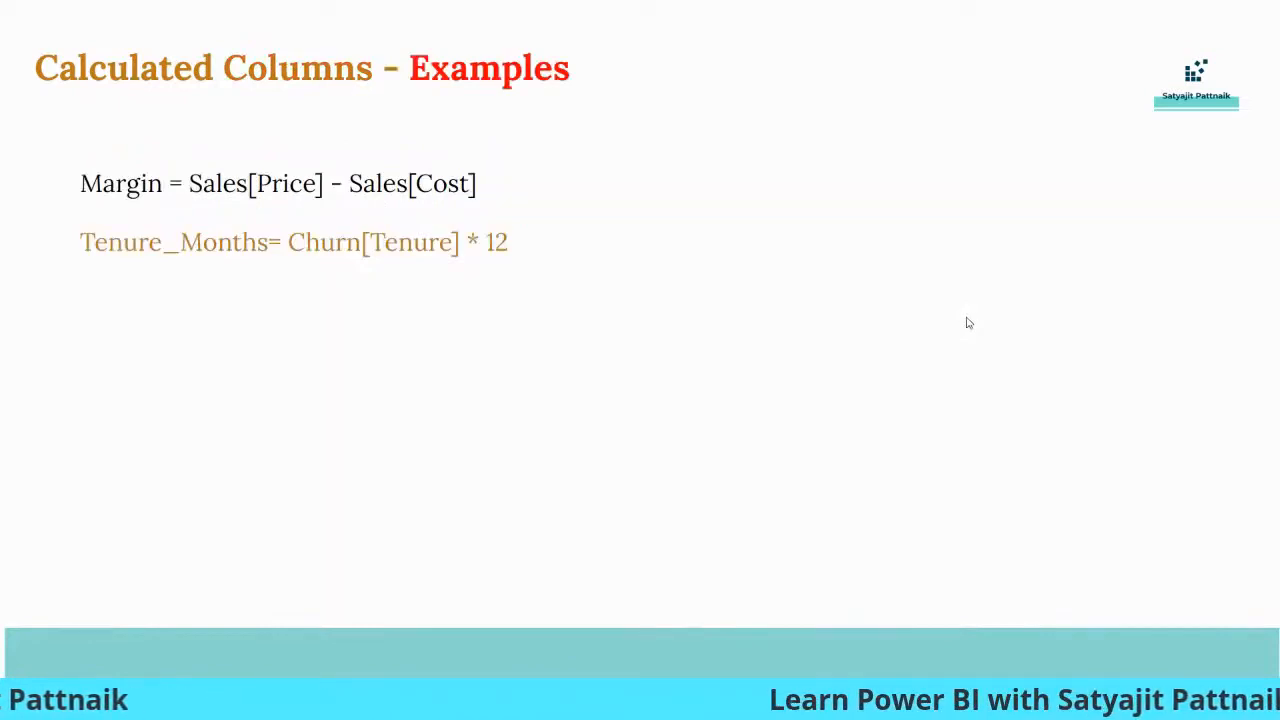
key("Escape")
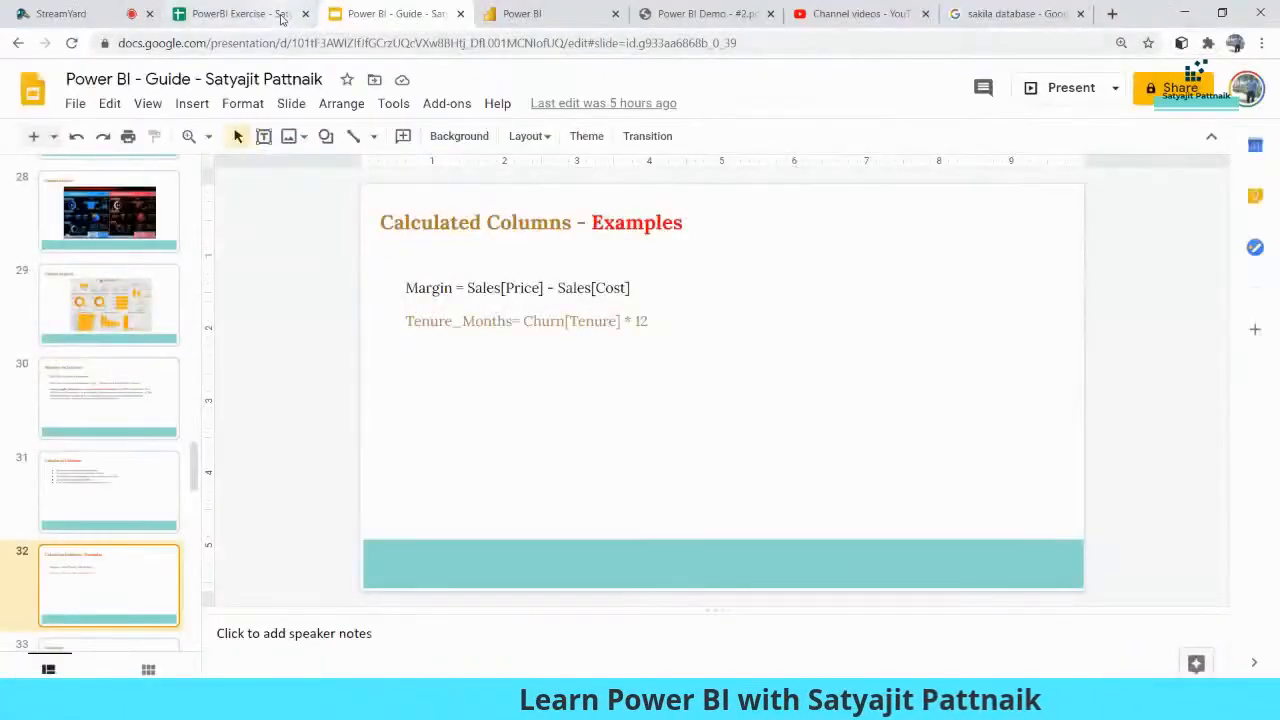
left_click(240, 13)
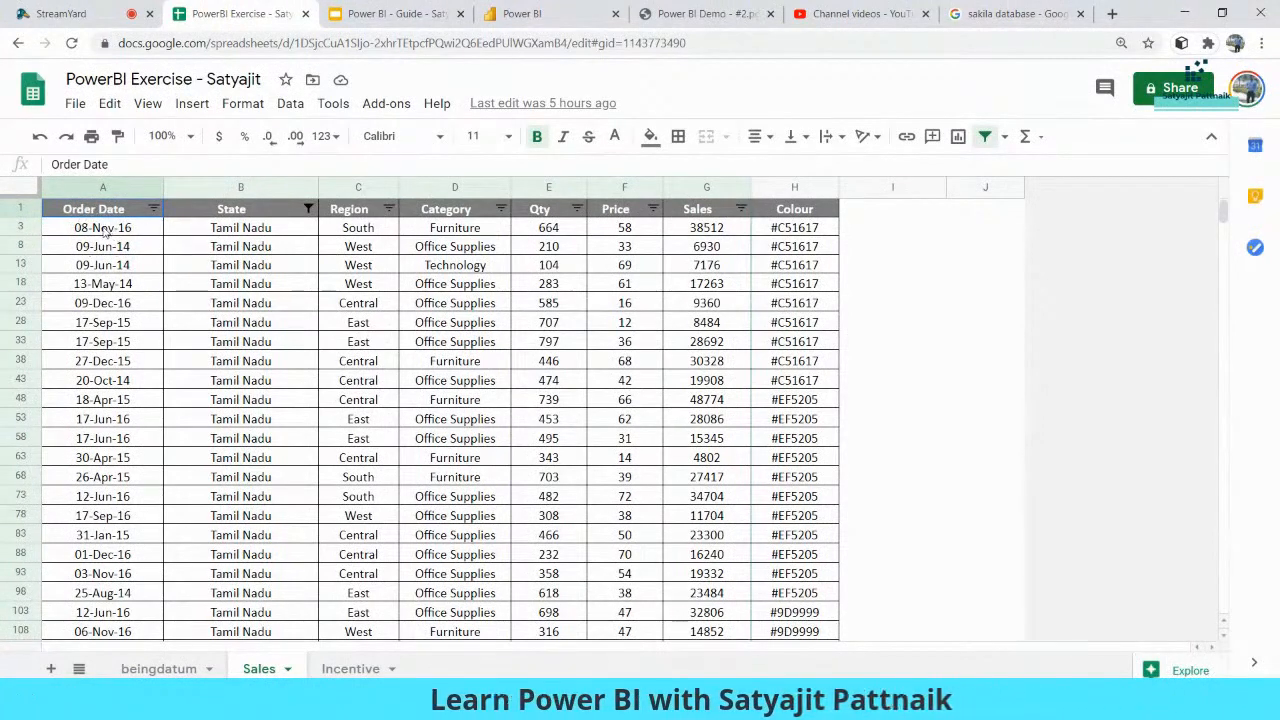
- Point out the State, Region, Category, Qty, Price and Sales column headings
left_click(236, 211)
left_click(364, 214)
left_click(446, 213)
left_click(546, 212)
left_click(628, 213)
left_click(704, 214)
left_click(808, 213)
left_click(870, 231)
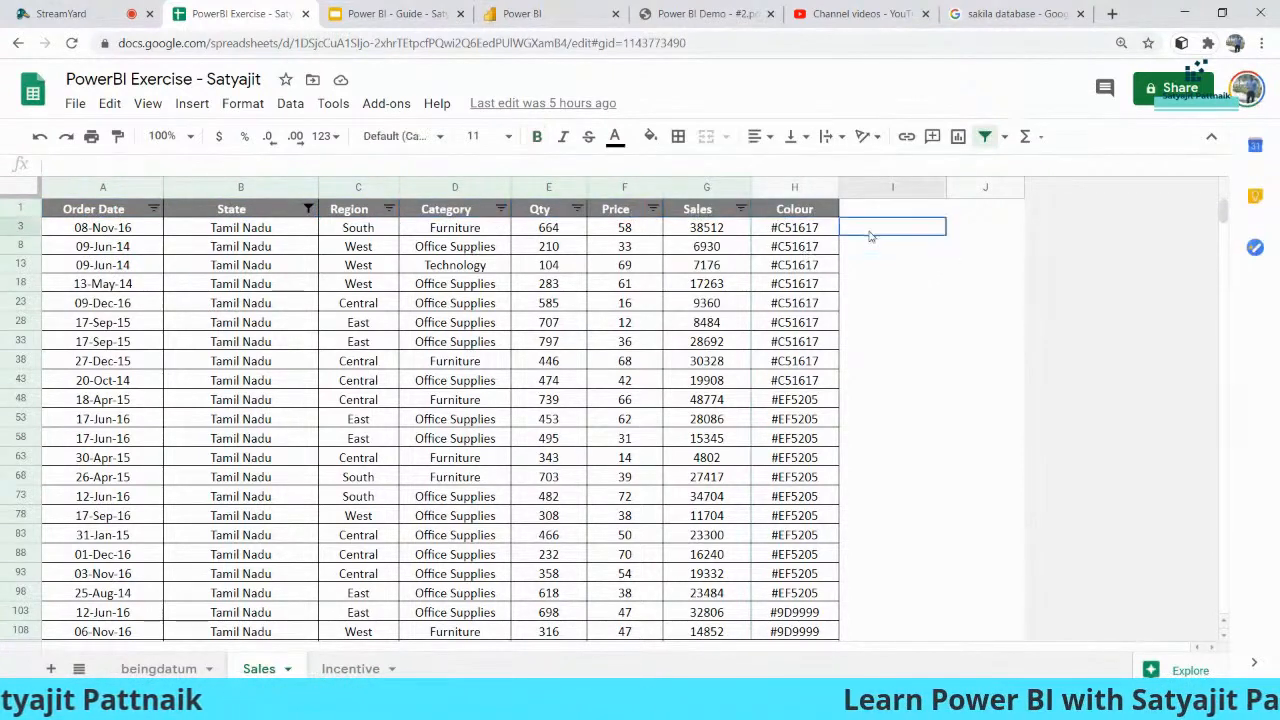
double_click(870, 231)
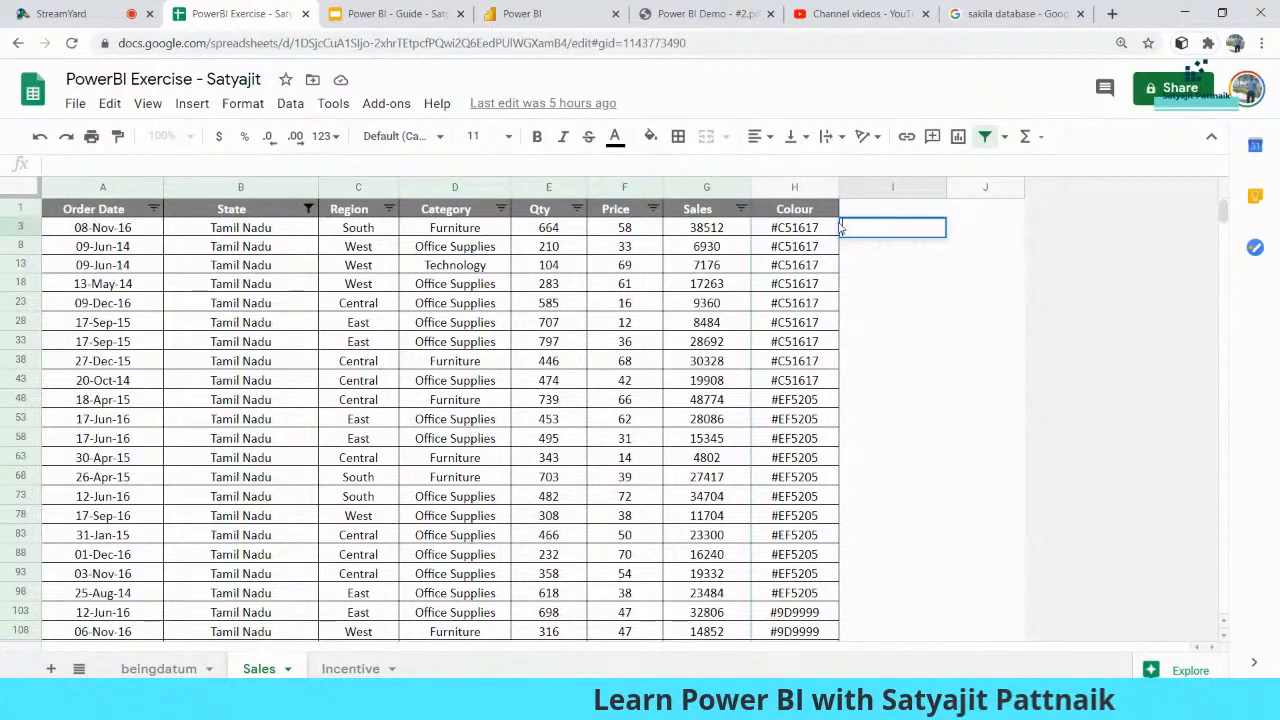
- Enter the header 'Total Sales' in cell I1
left_click(867, 214)
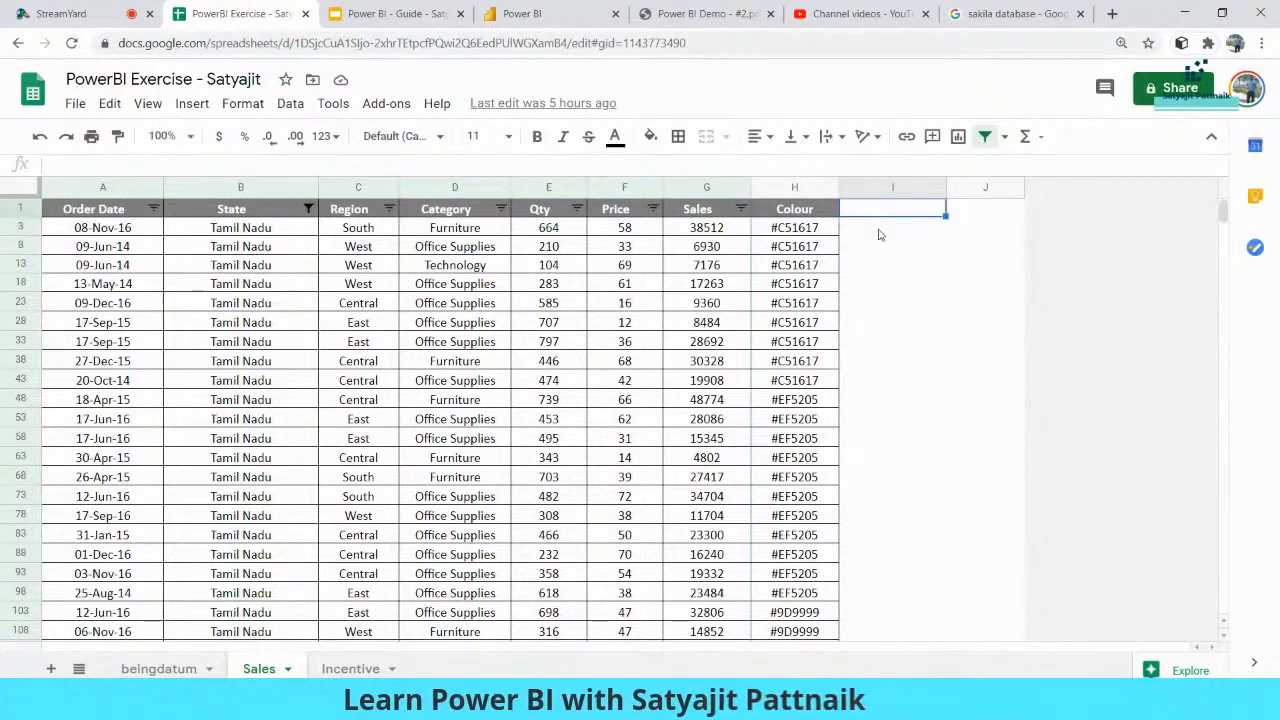
type("Total Sales")
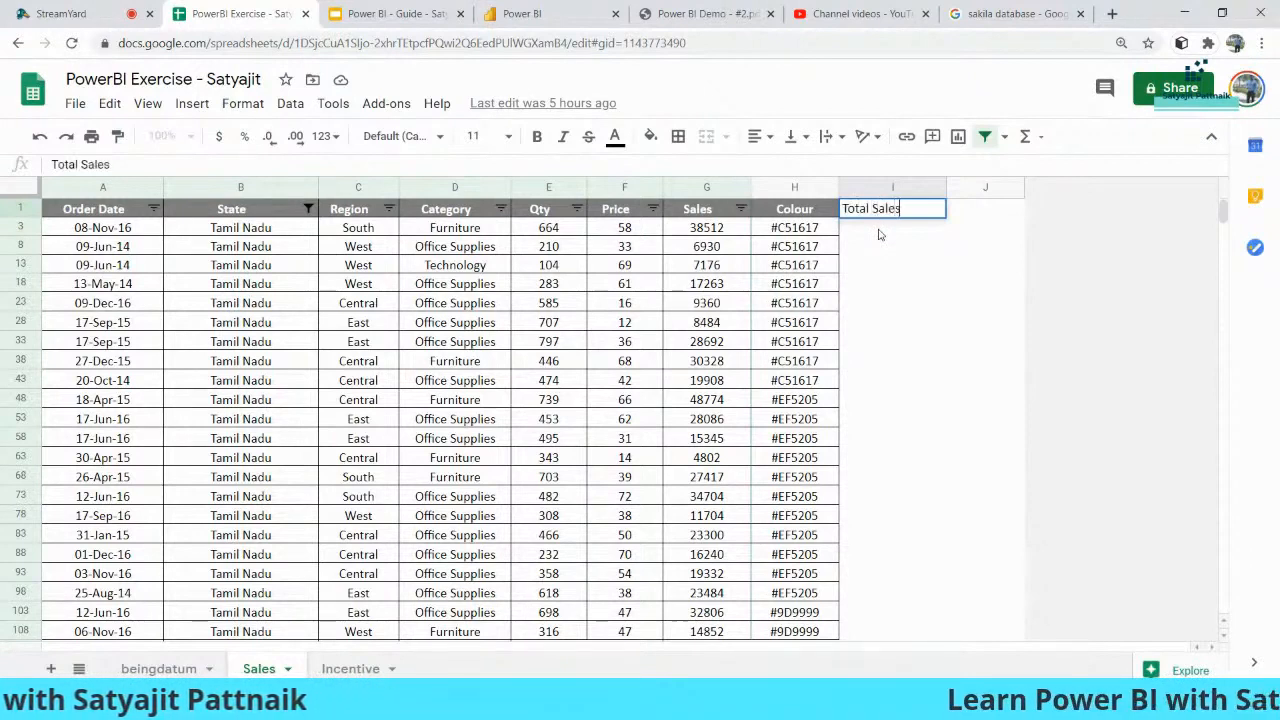
key("Return")
left_click(884, 216)
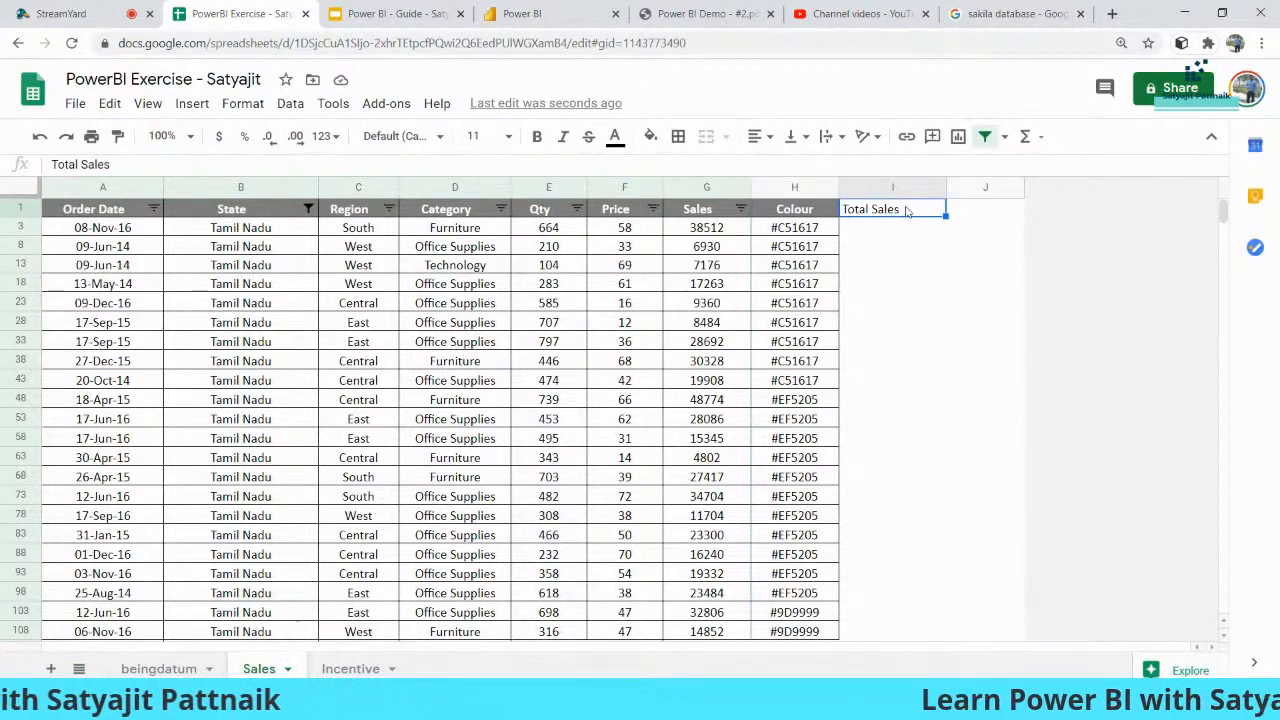
- Enter the formula =G3*2 in I3 and compare it with the Sales value
double_click(882, 229)
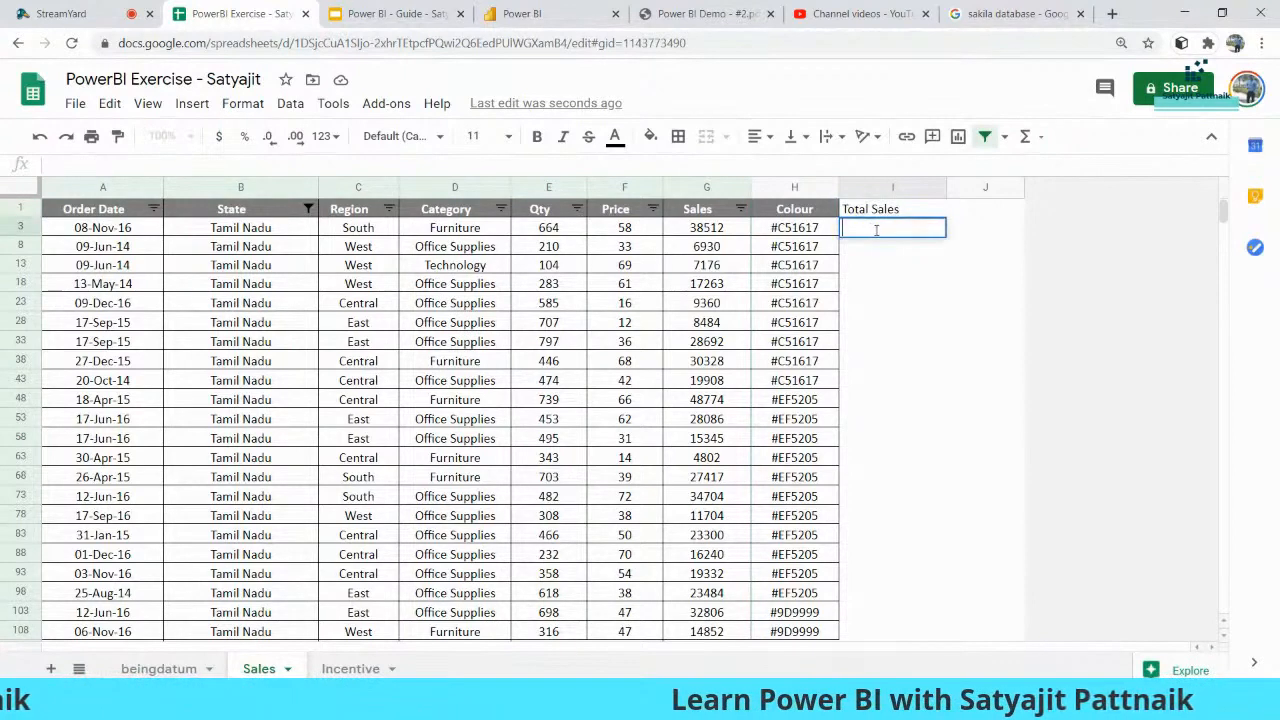
type("=")
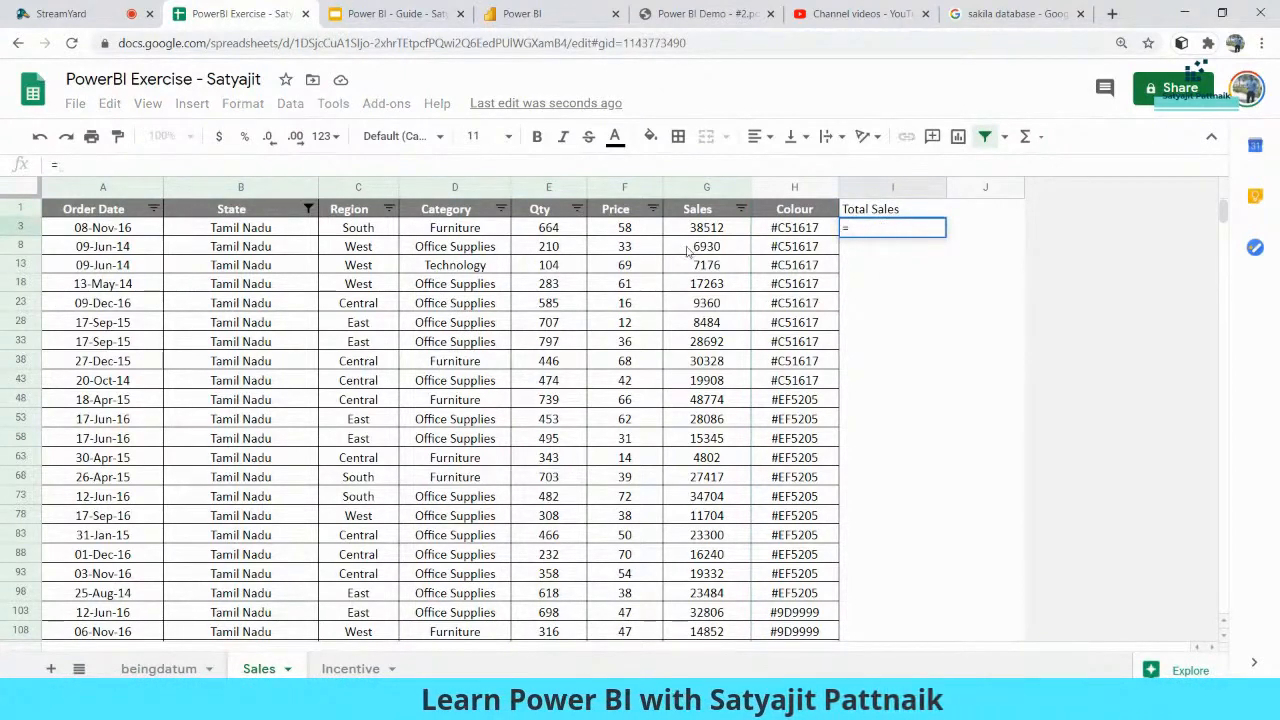
left_click(700, 229)
type("*2")
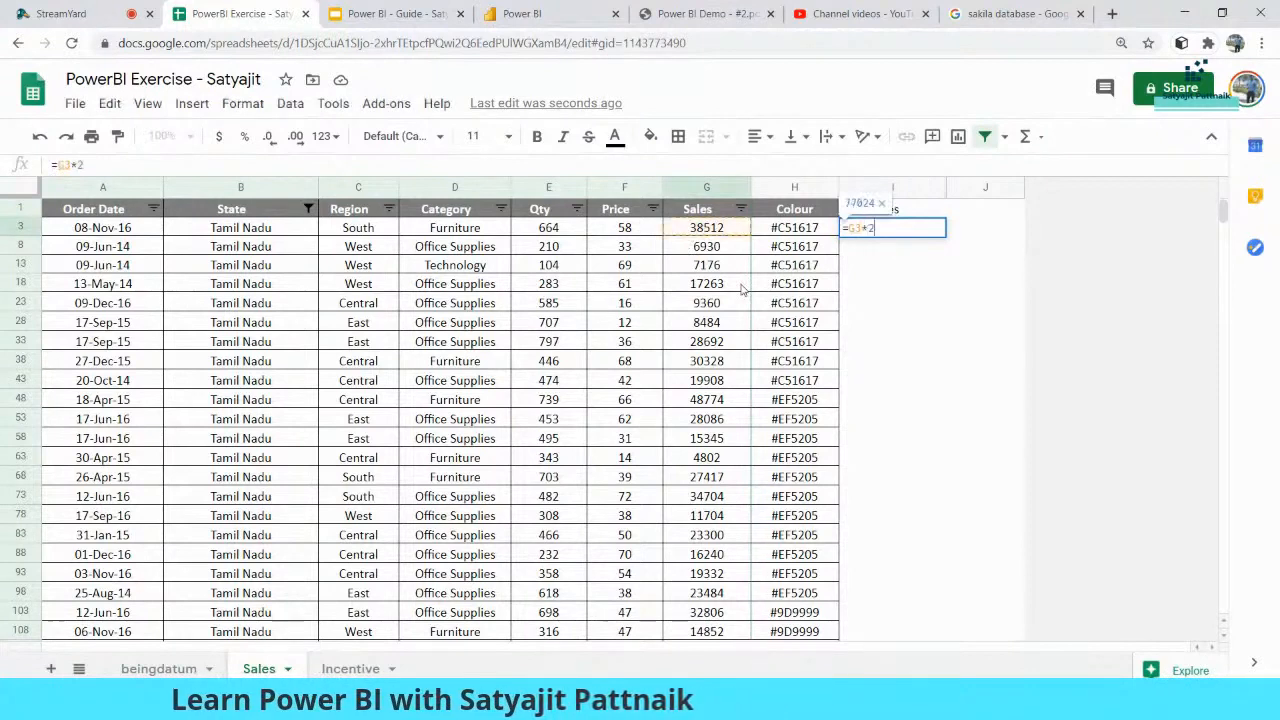
key("Return")
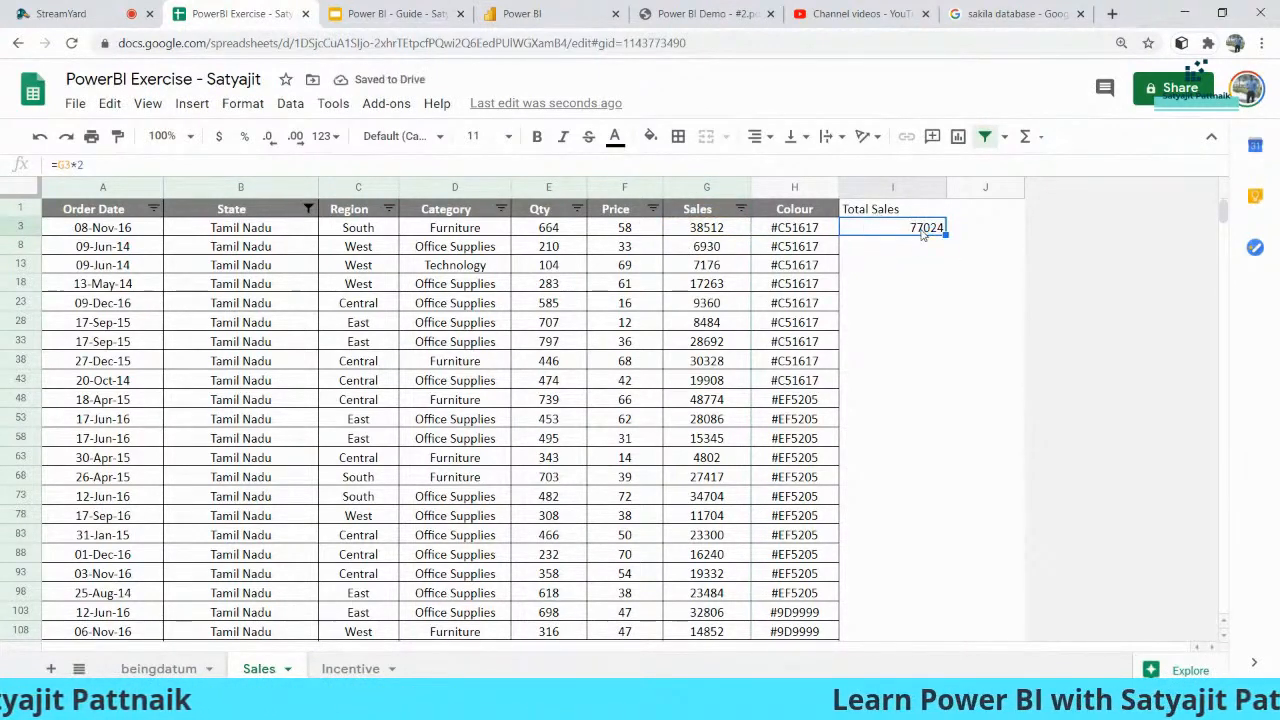
left_click(704, 229)
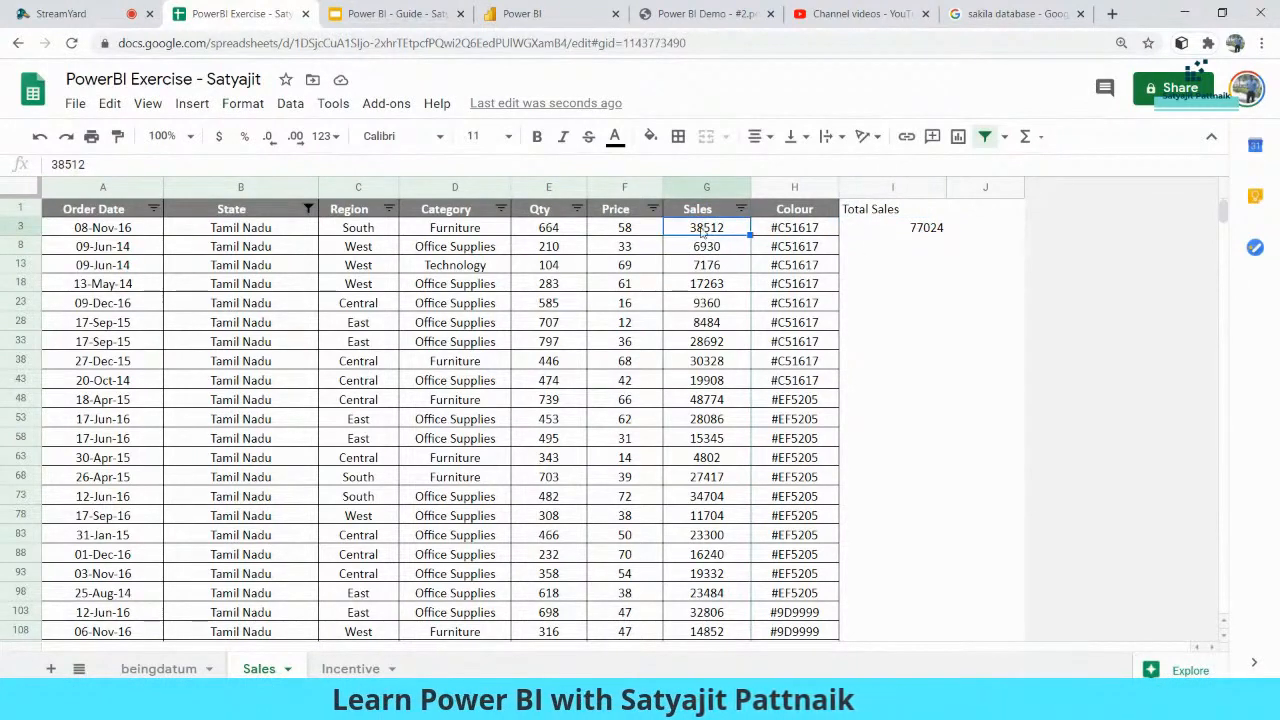
left_click(893, 228)
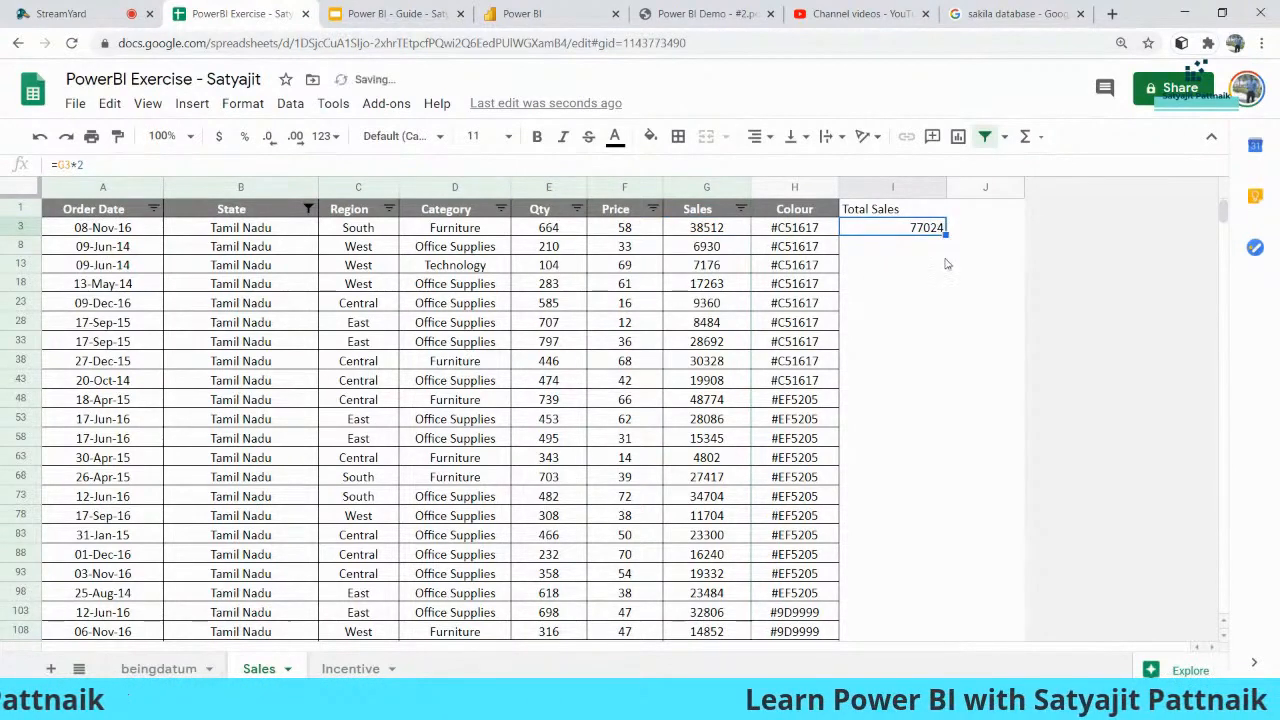
- Fill =G3*2 down the Total Sales column and spot-check rows 8 and 13 against Sales
double_click(945, 233)
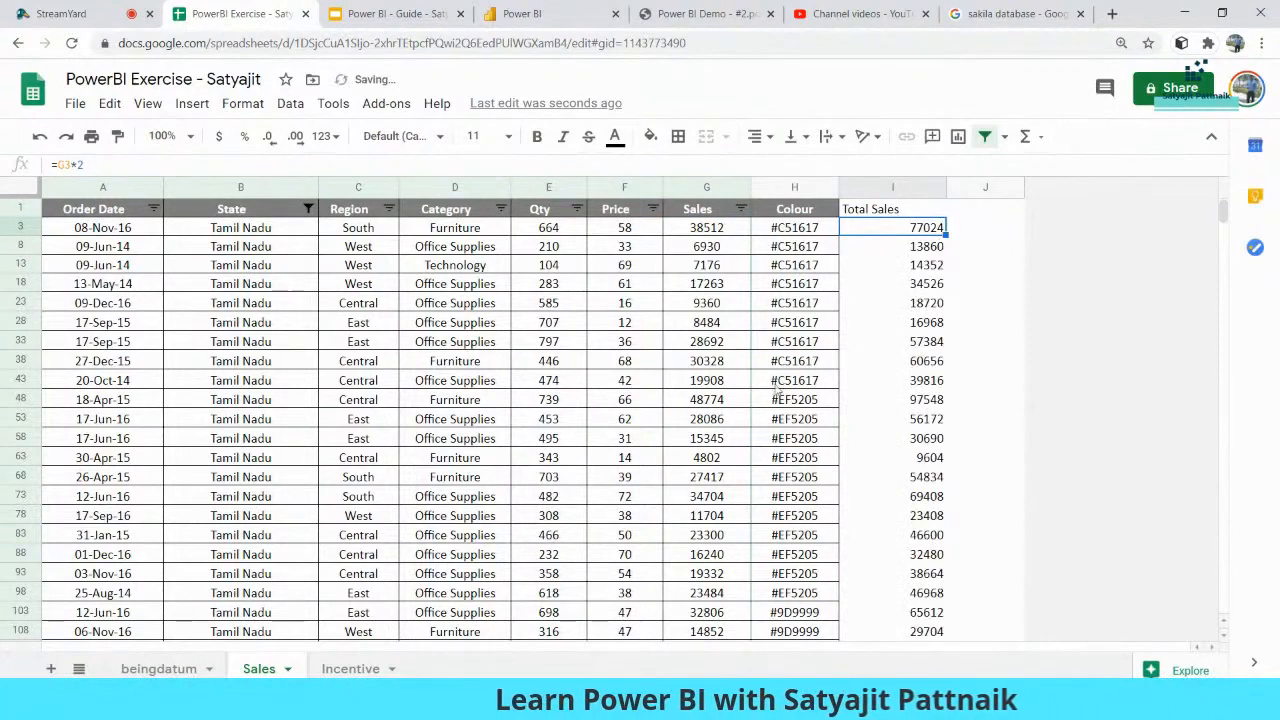
left_click(710, 249)
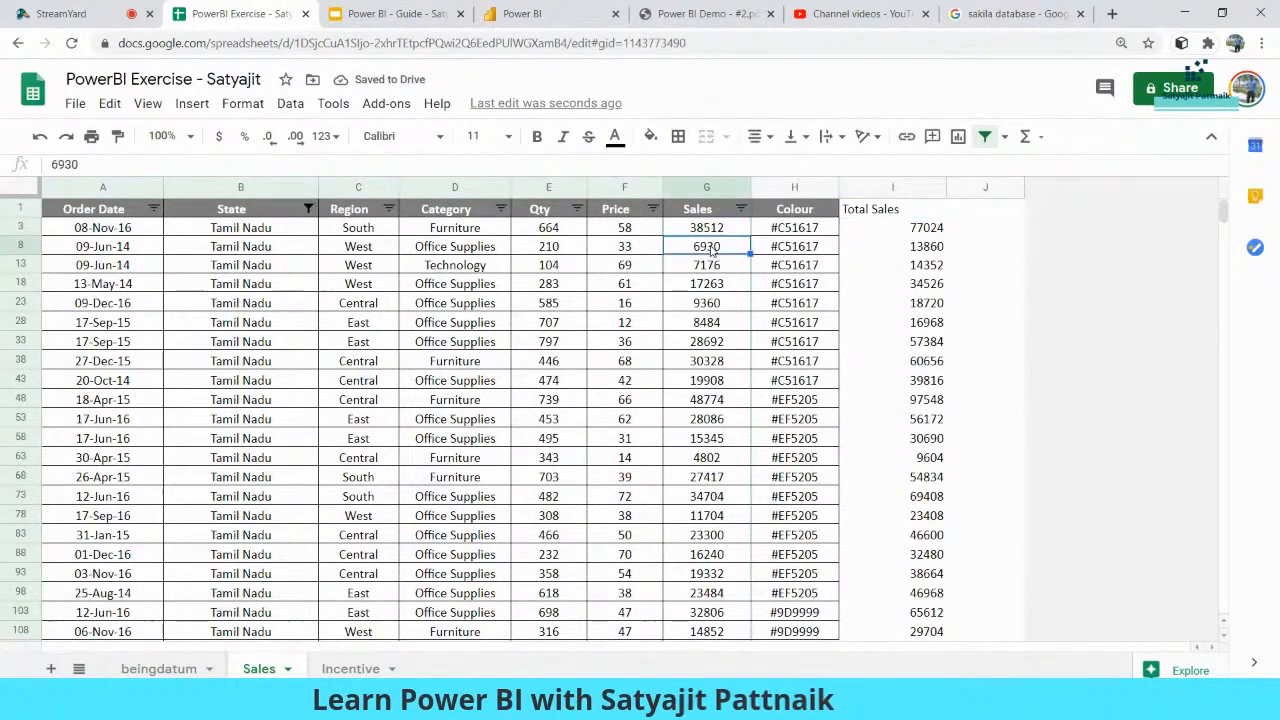
left_click(925, 250)
left_click(706, 250)
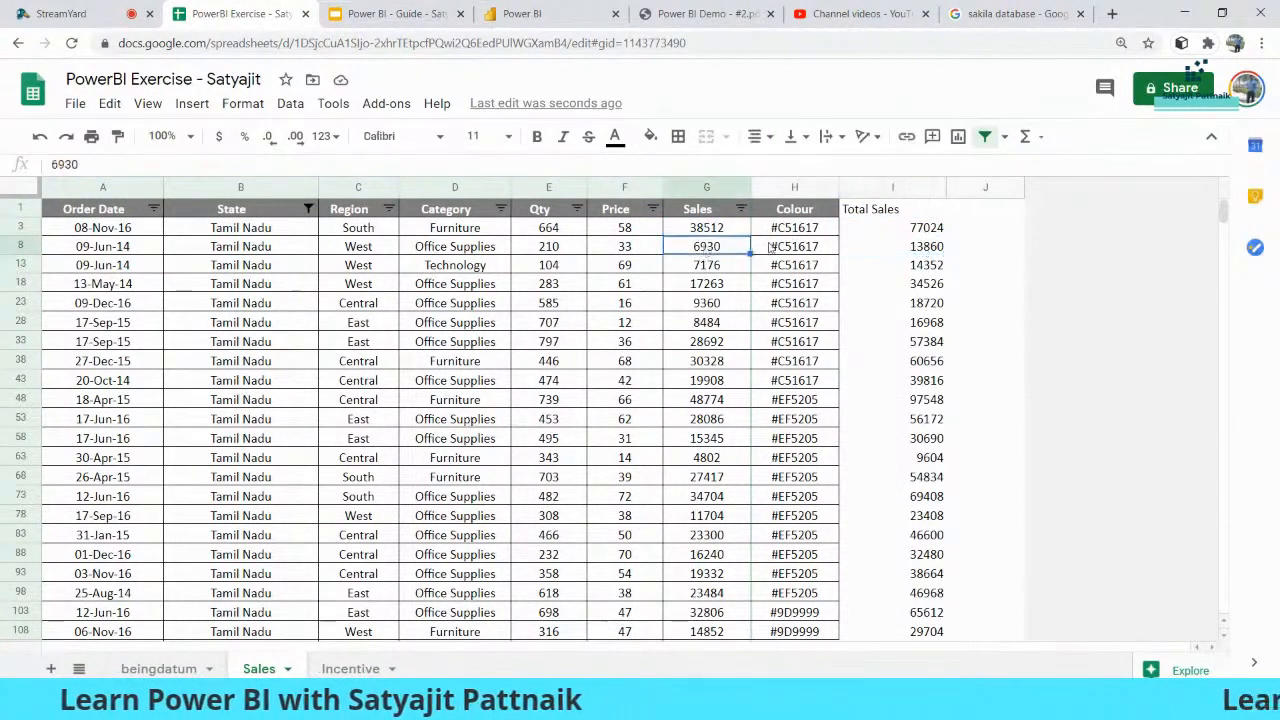
left_click(930, 266)
left_click(712, 268)
left_click(914, 213)
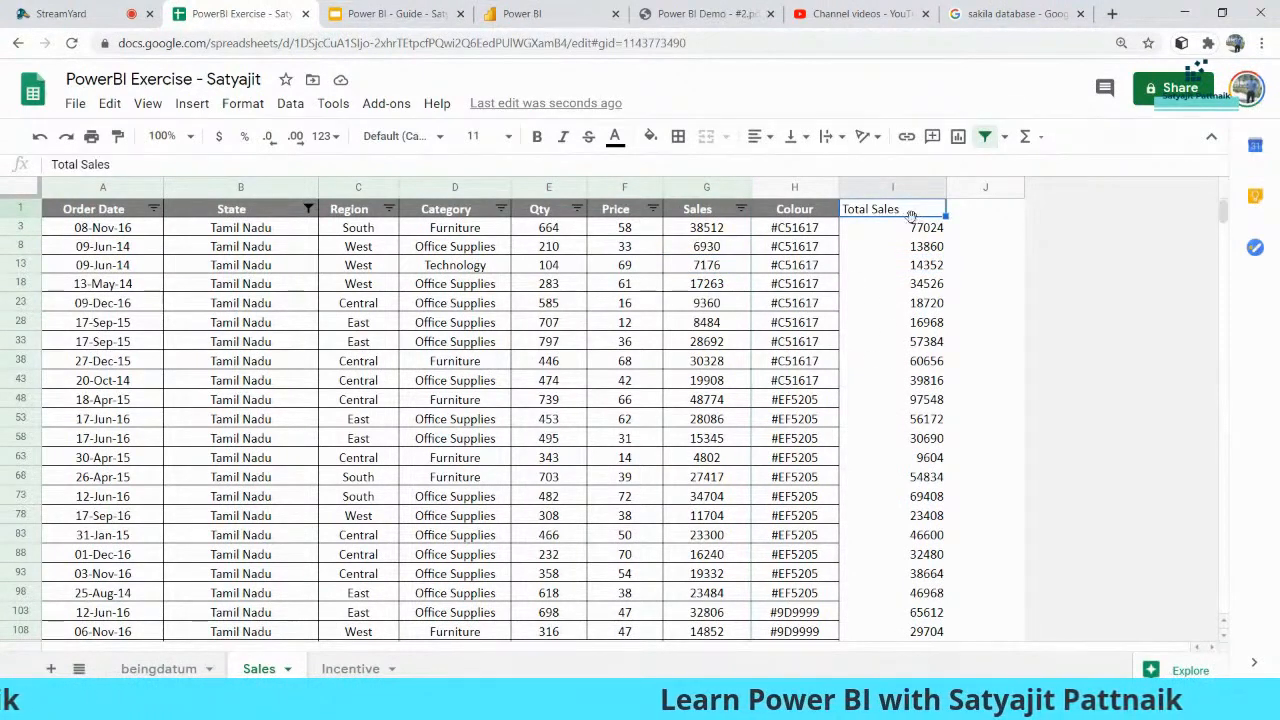
- Enter =SUM(G:G) in J3 to get 134936672, then return to the Power BI Guide slides
left_click(706, 188)
scroll(753, 265, "down", 15)
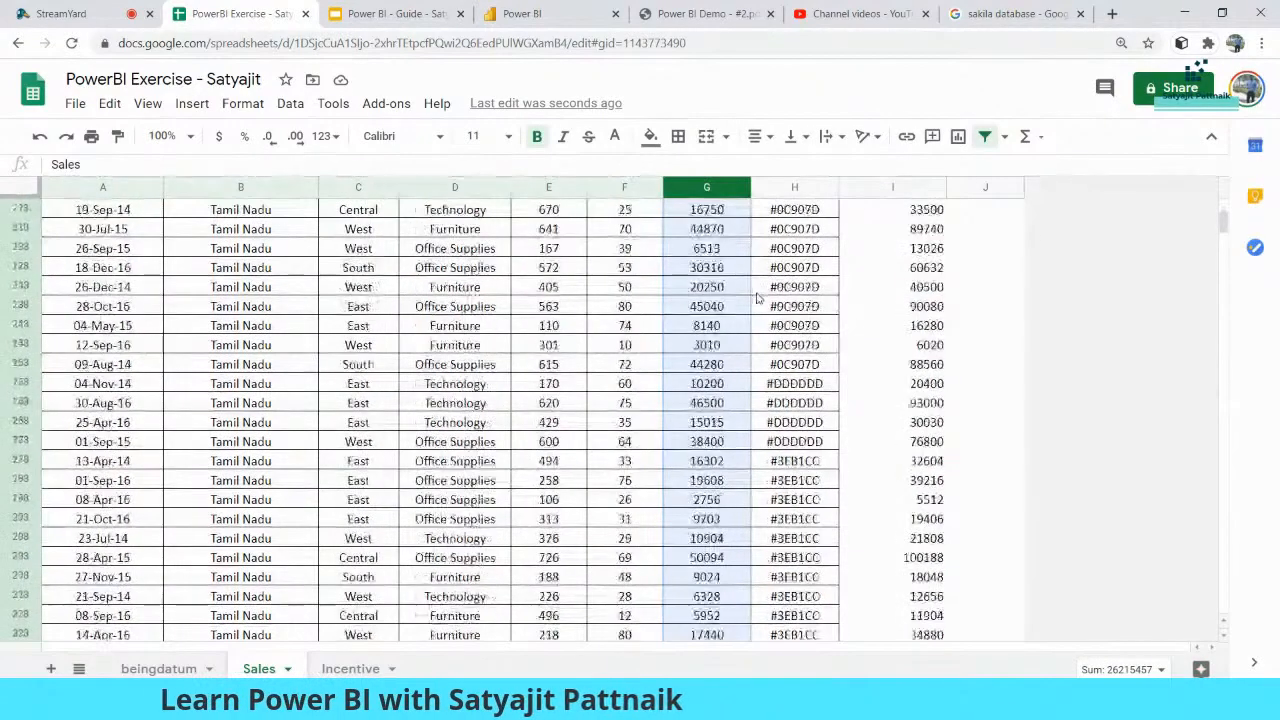
scroll(765, 398, "down", 12)
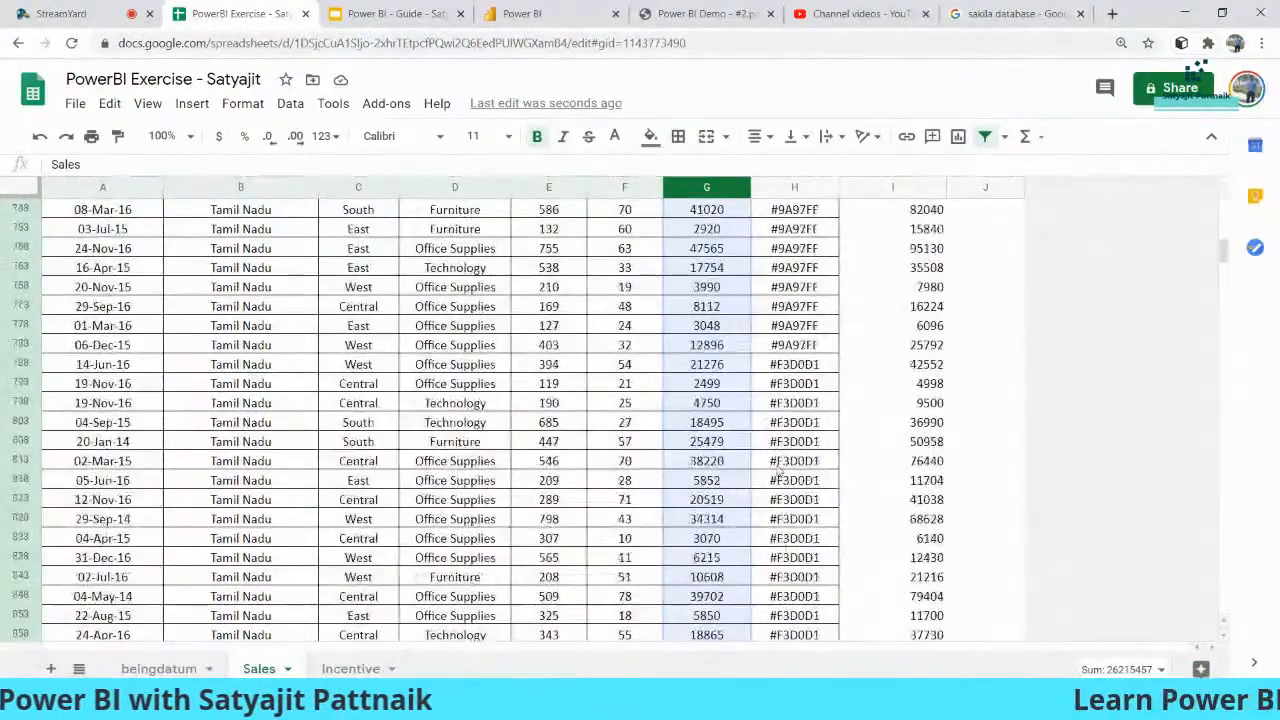
scroll(966, 323, "up", 20)
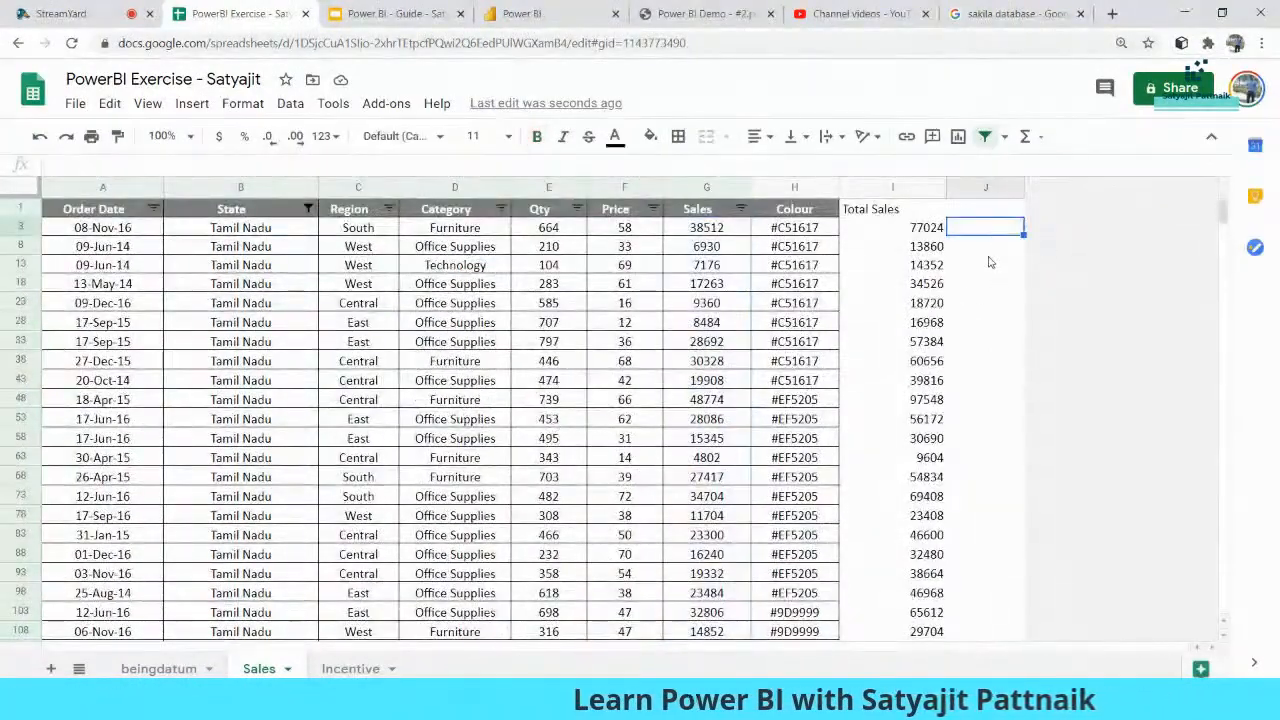
type("SUM(")
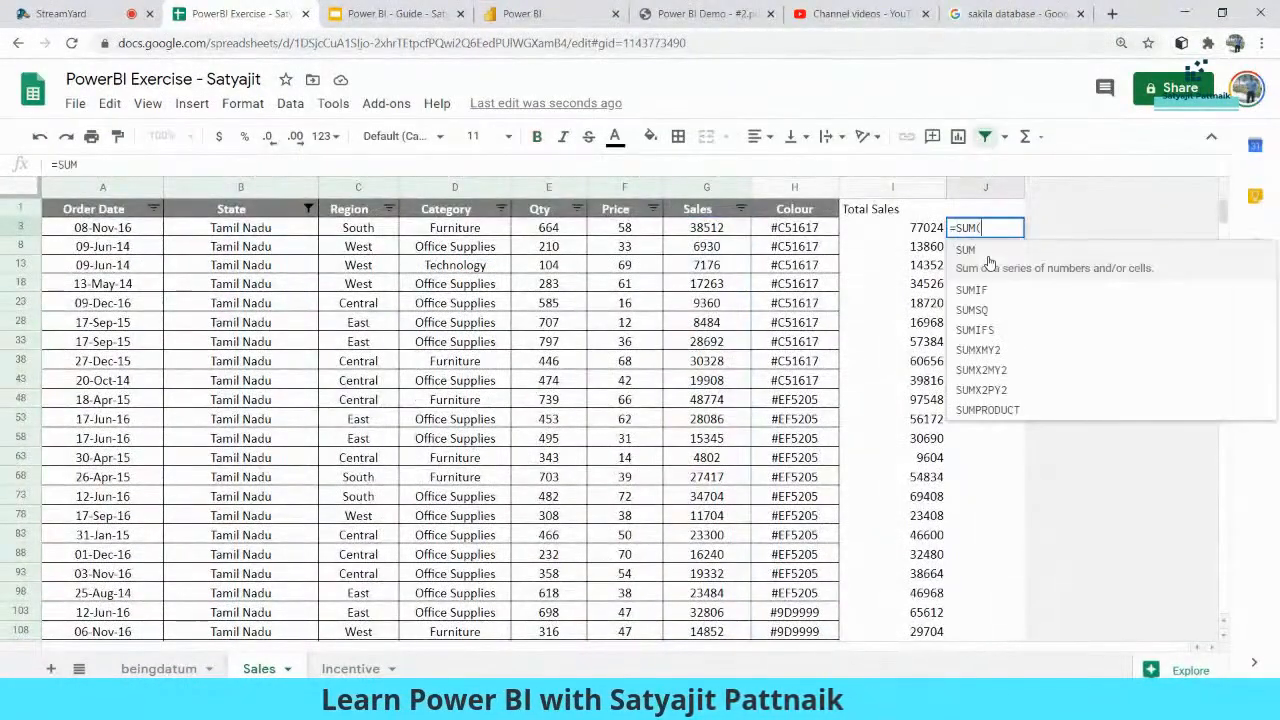
left_click(706, 187)
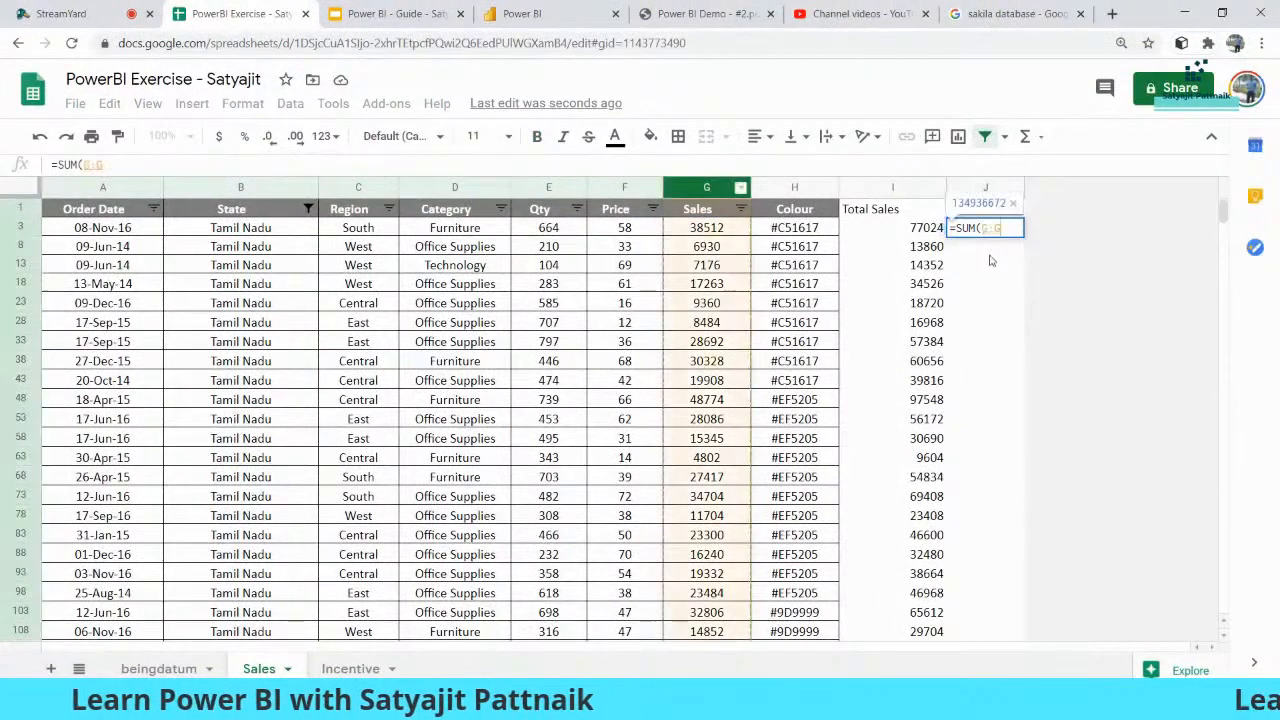
key("Return")
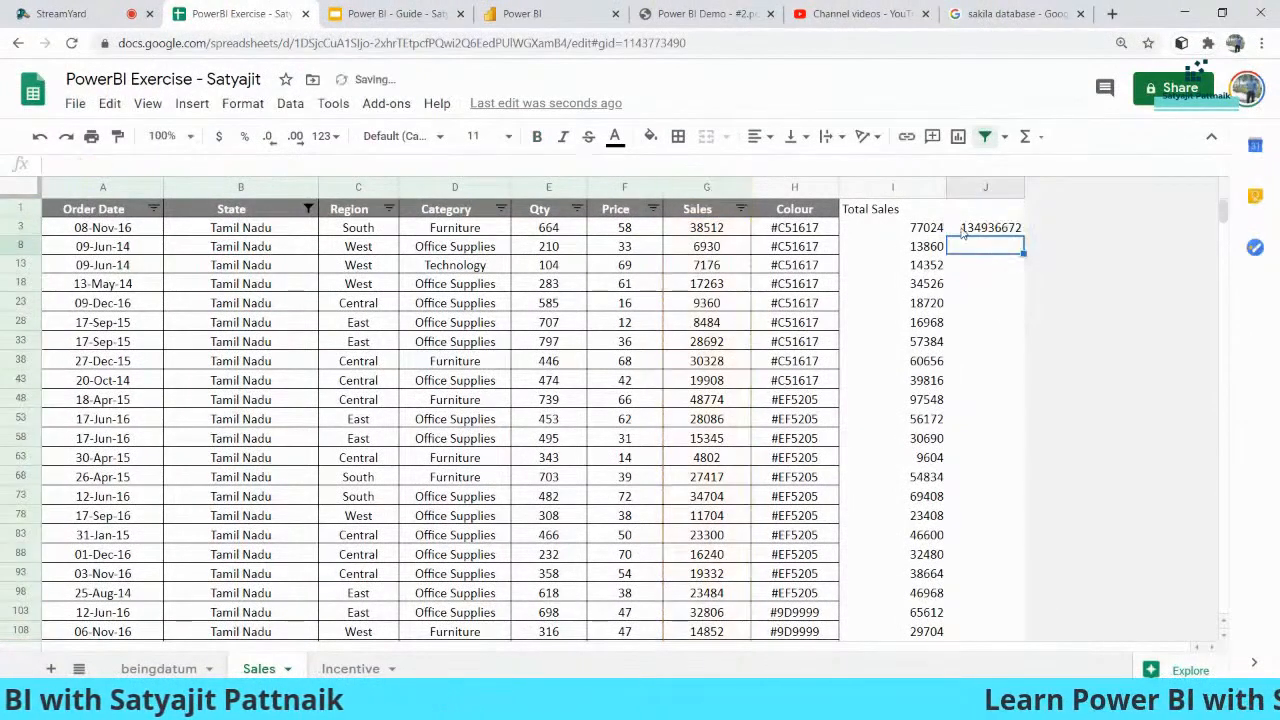
left_click(978, 228)
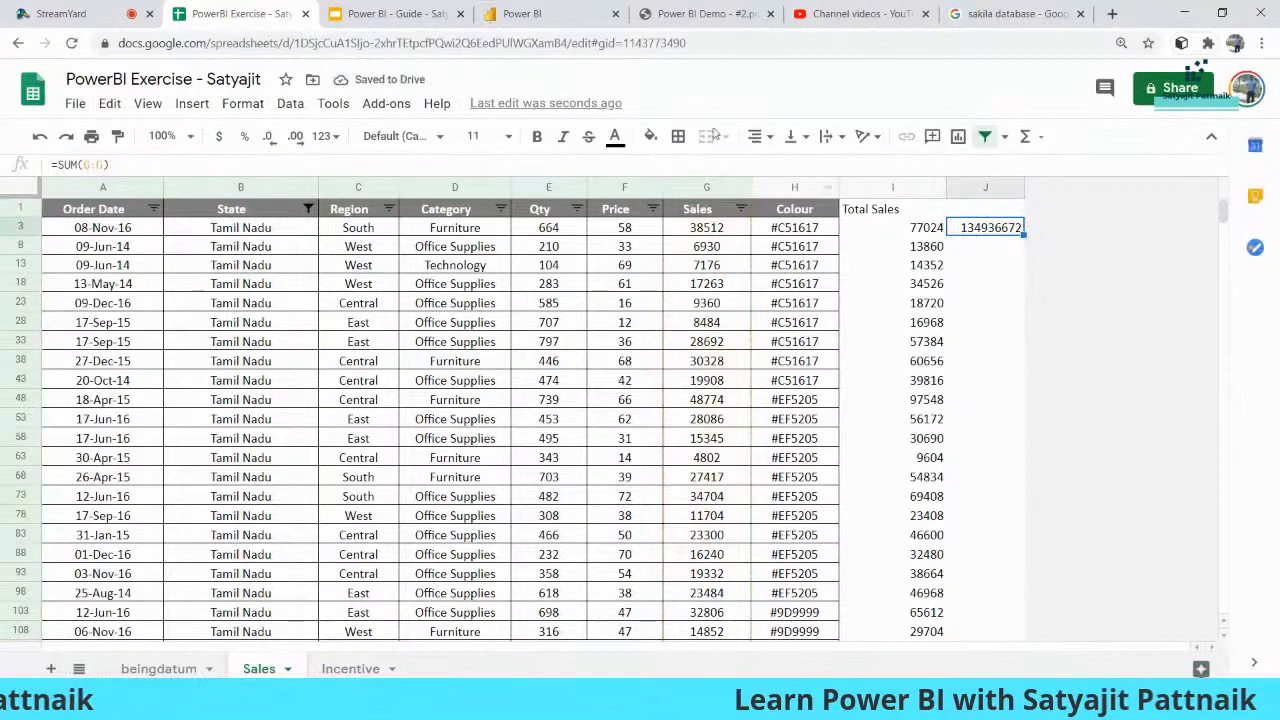
left_click(440, 14)
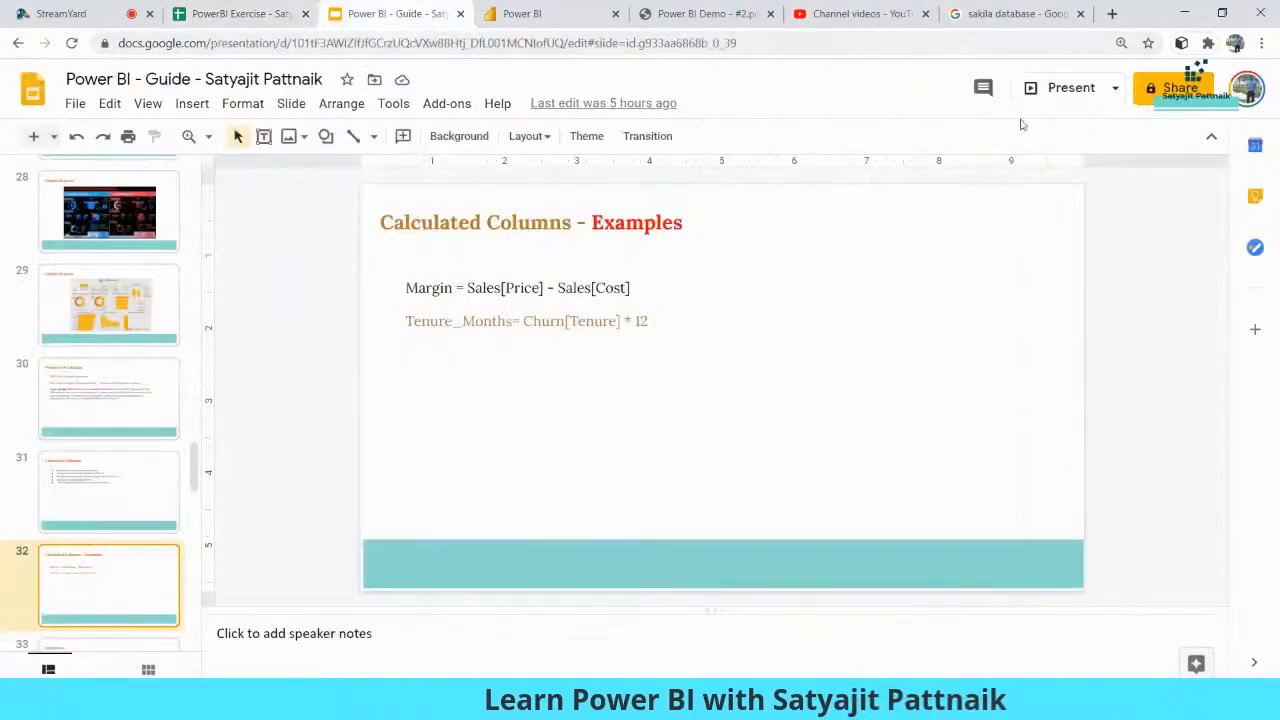
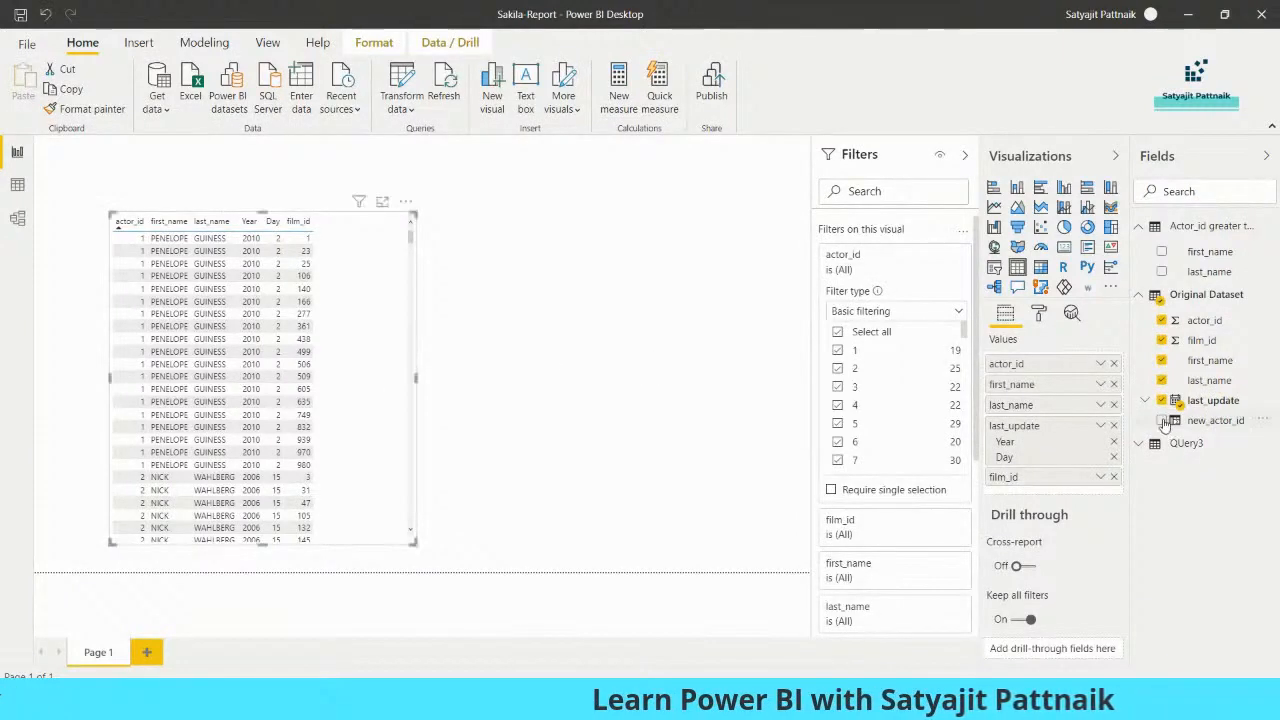
- Add new_actor_id to the actor table visual and show its formula 'Original Dataset'[actor_id]*2
left_click_drag(1120, 432, 383, 300)
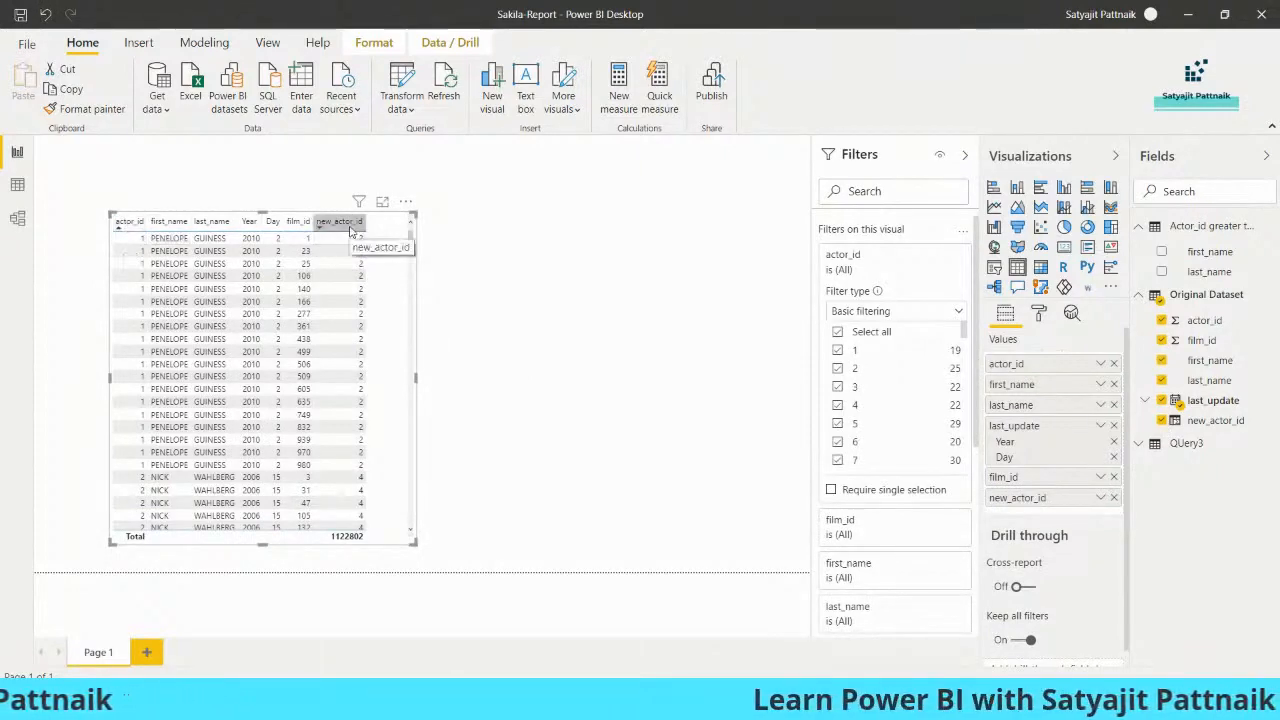
left_click(1200, 422)
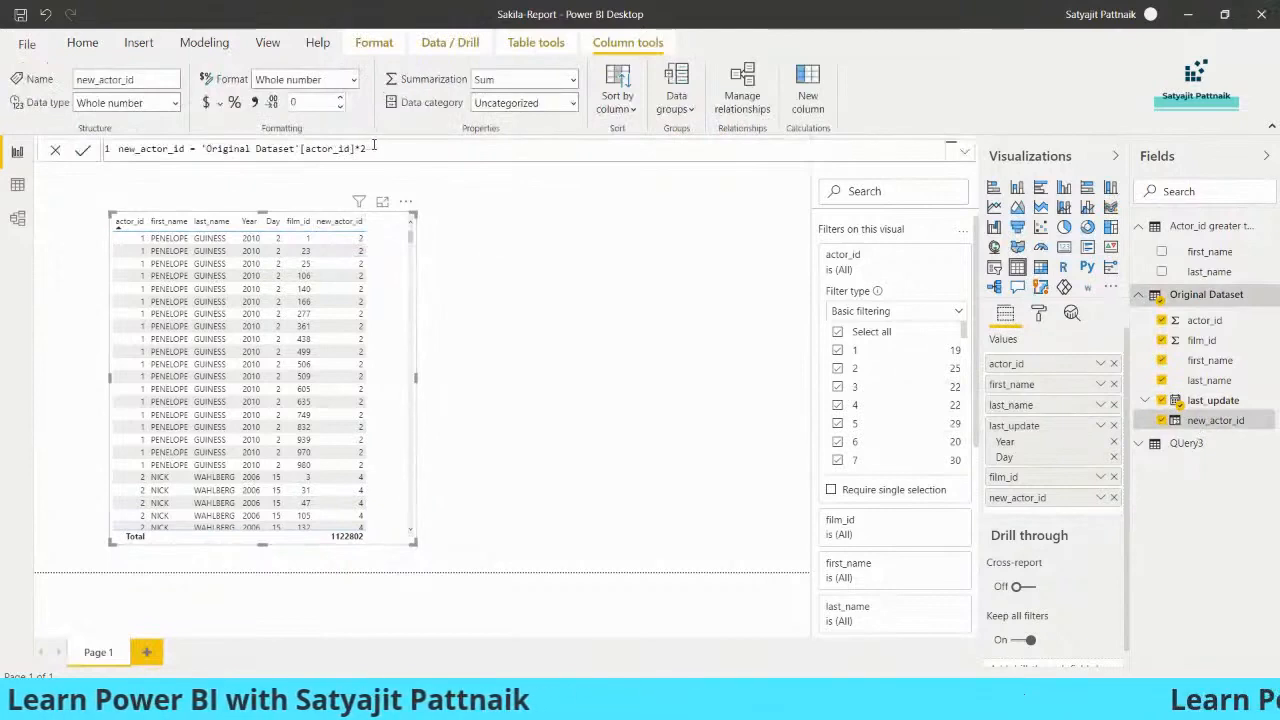
- Change new_actor_id to 'Original Dataset'[actor_id] + 25, then delete the table visual from the page
left_click_drag(368, 149, 202, 149)
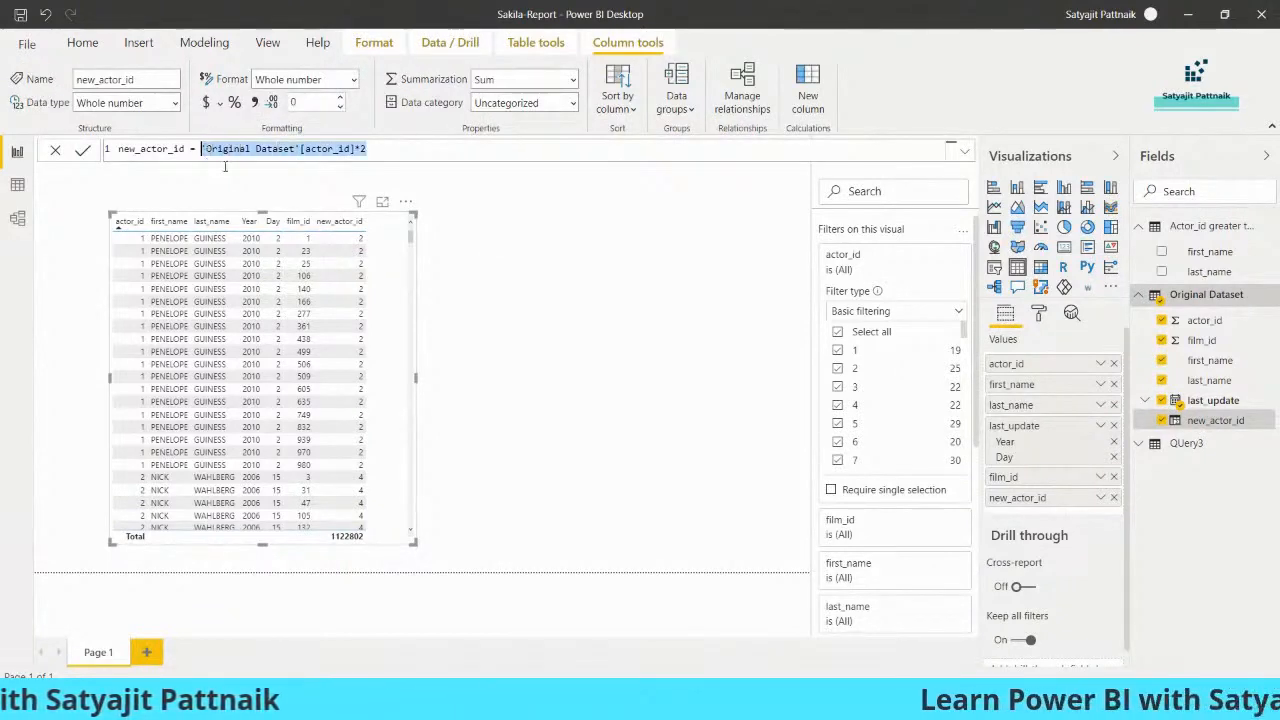
key("BackSpace")
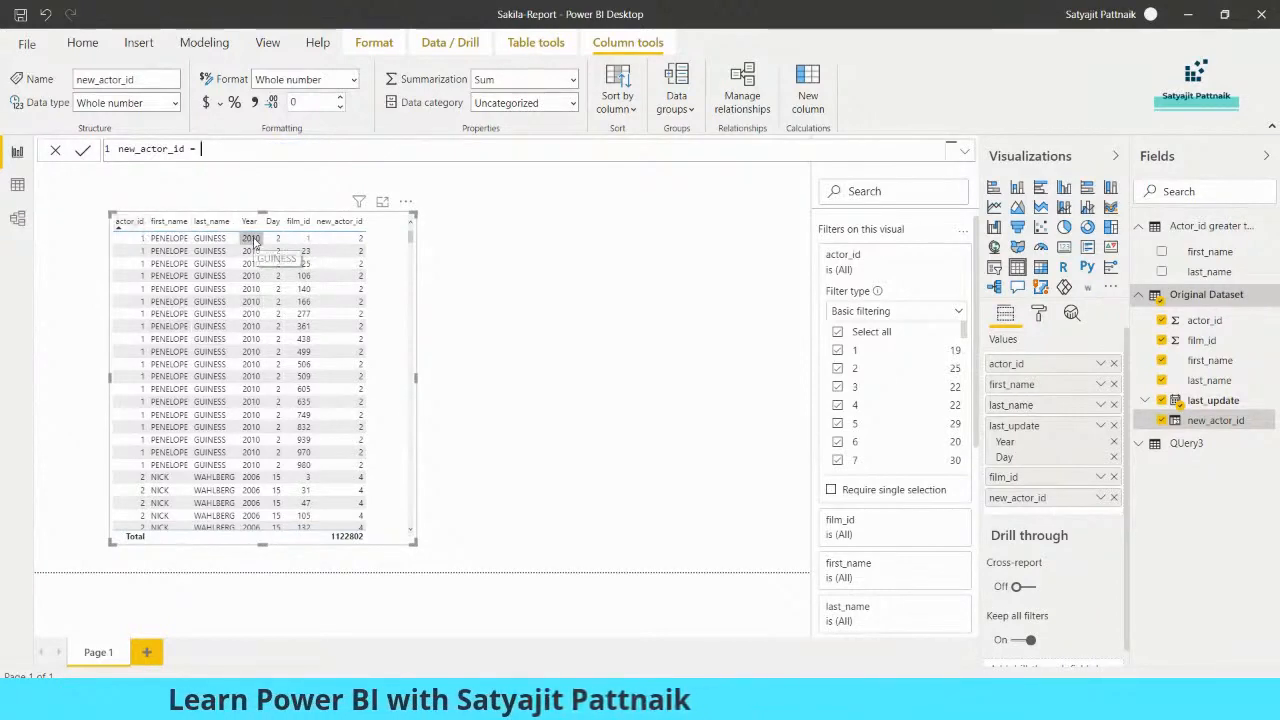
type("ac")
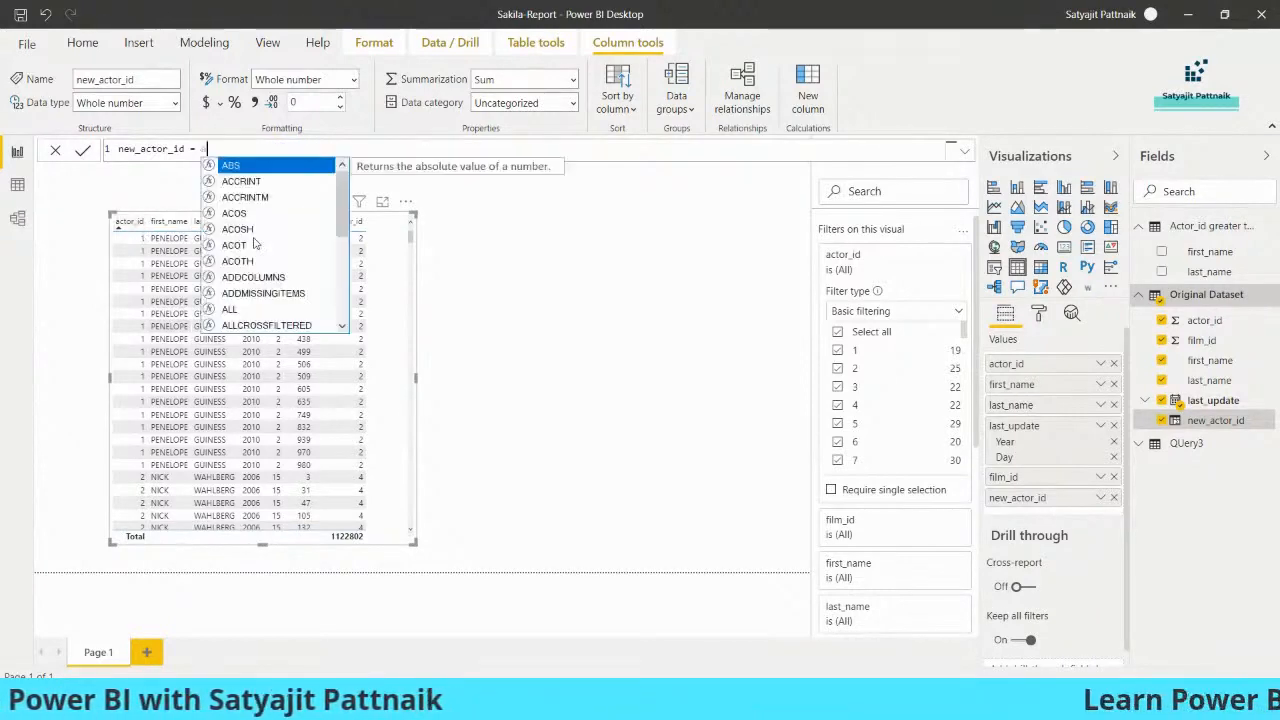
type("to")
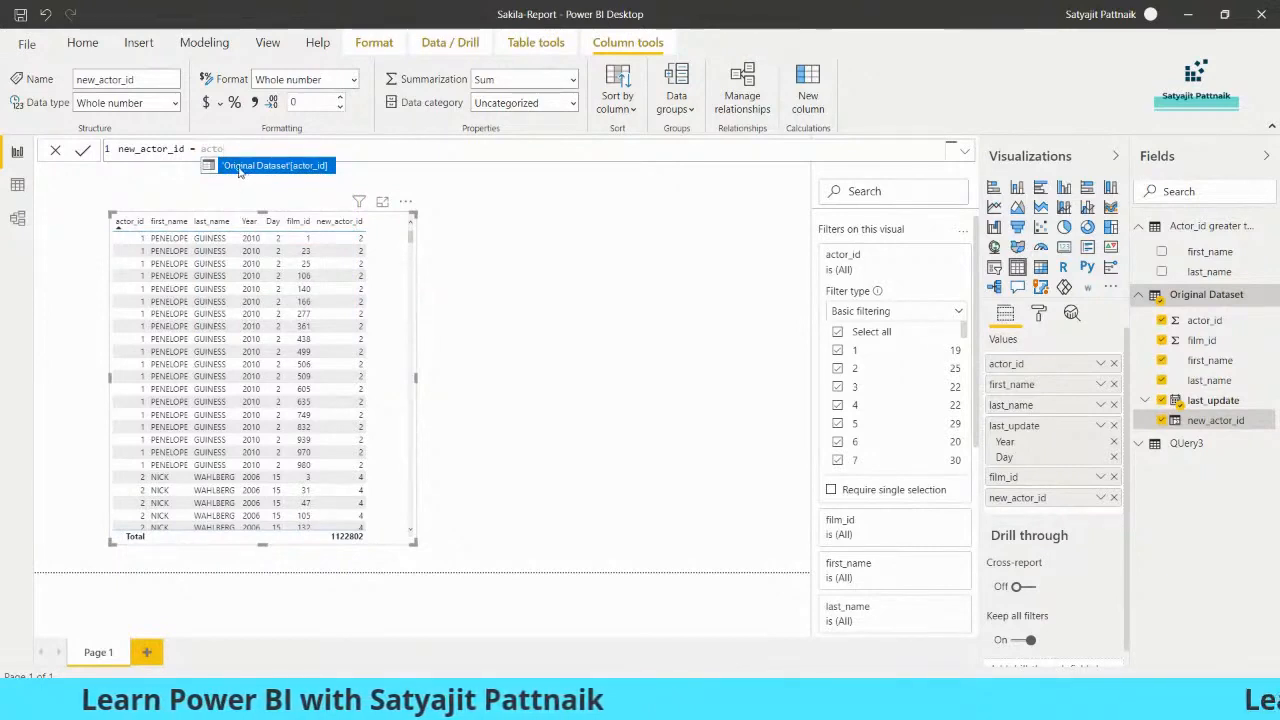
left_click(250, 166)
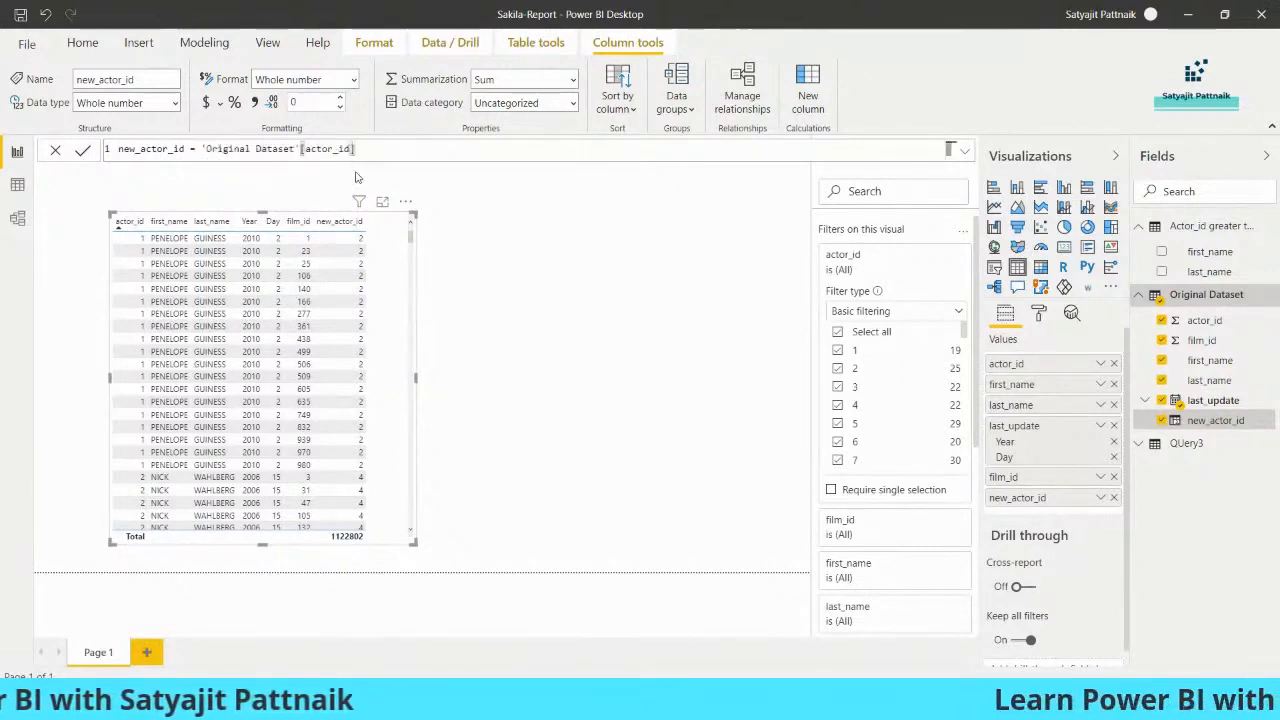
type("*2")
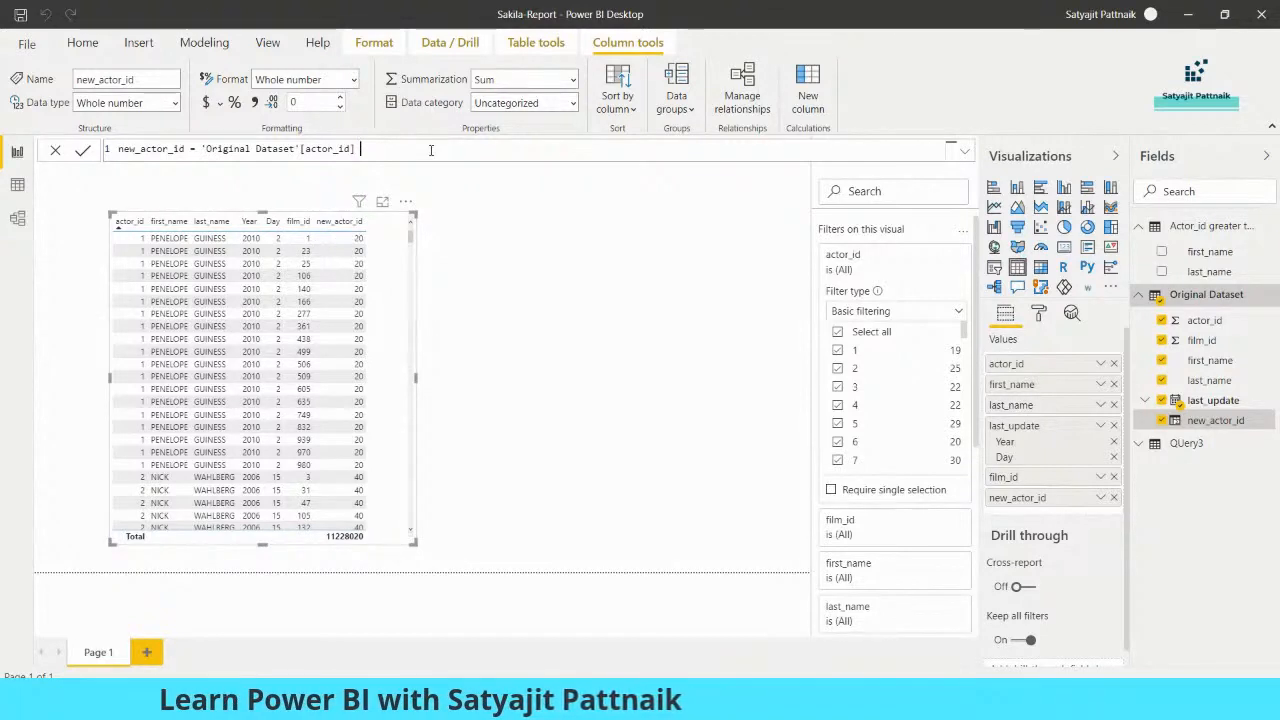
left_click(431, 150)
type("+ 25")
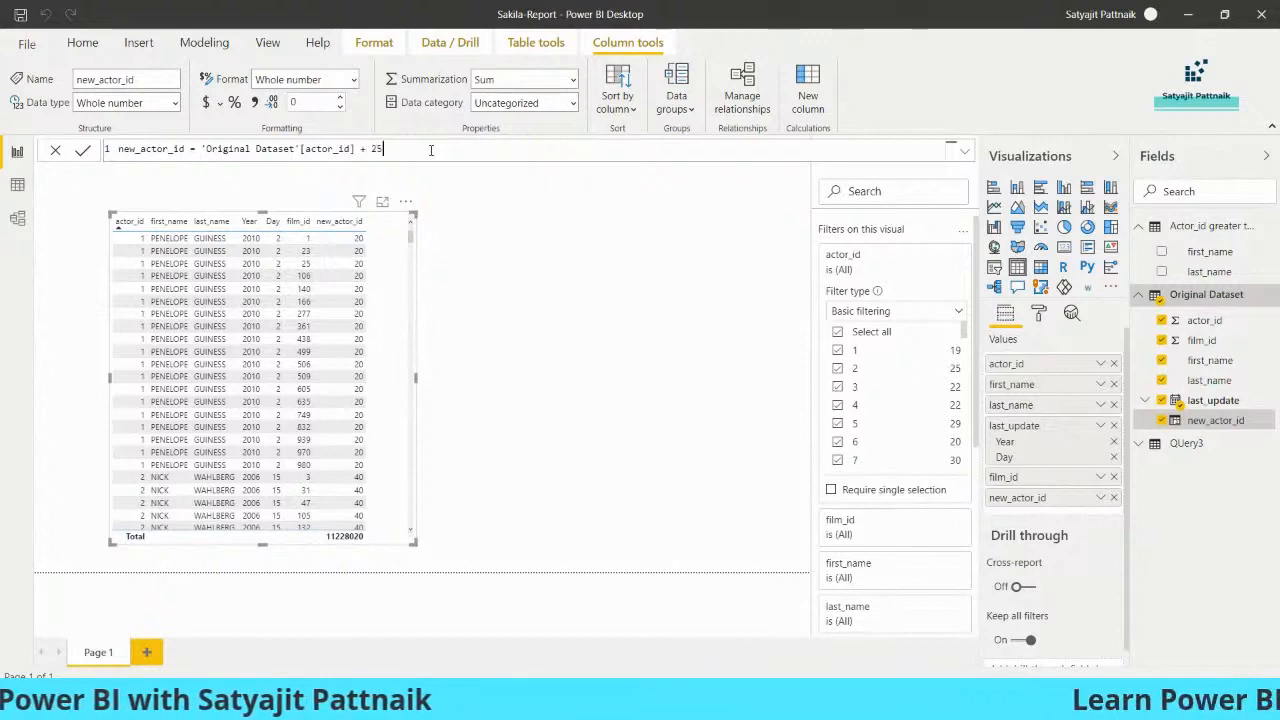
key("Return")
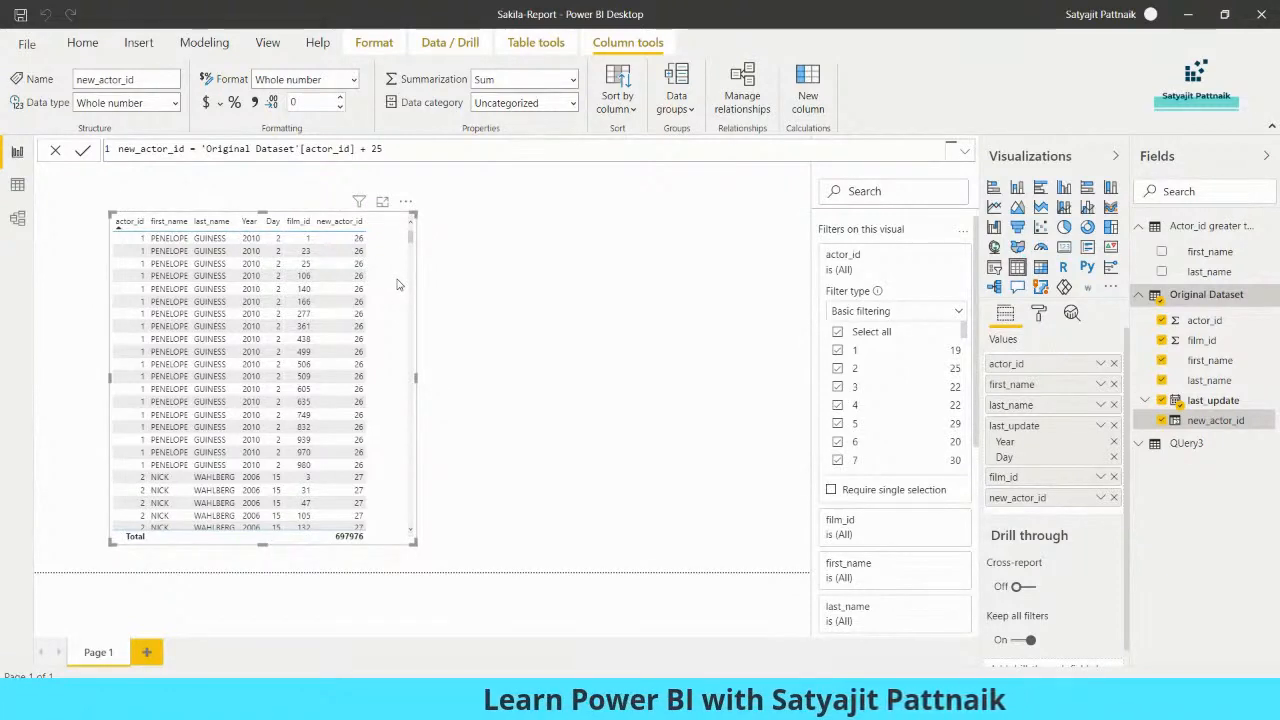
key("Delete")
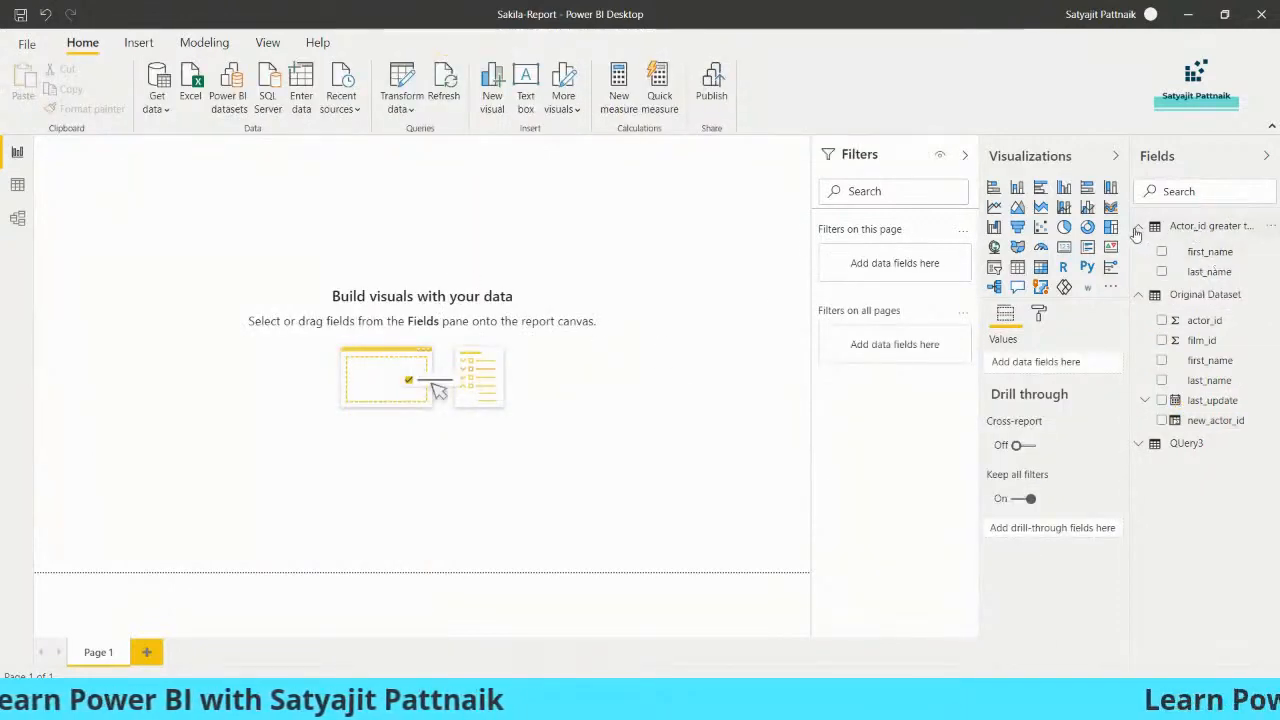
- Delete the Actor_id greater than 50, Original Dataset and Query3 tables from the Fields pane
left_click(1175, 232)
right_click(1175, 237)
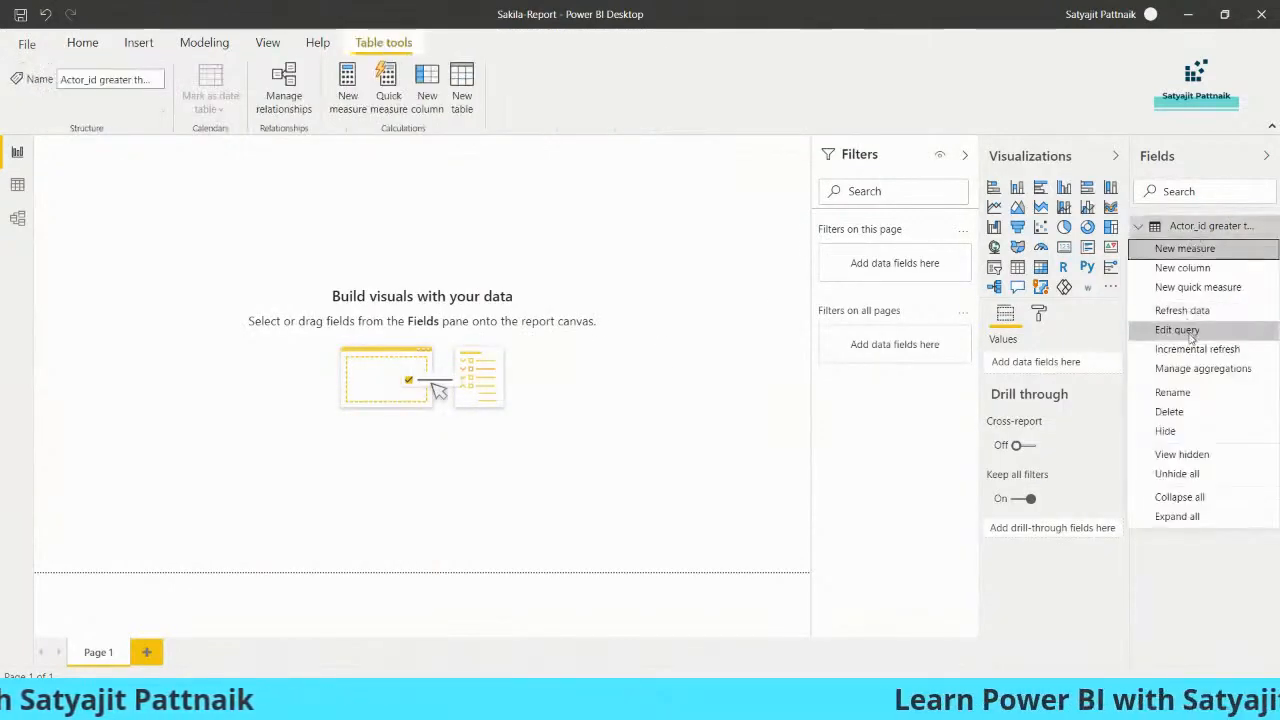
left_click(1201, 411)
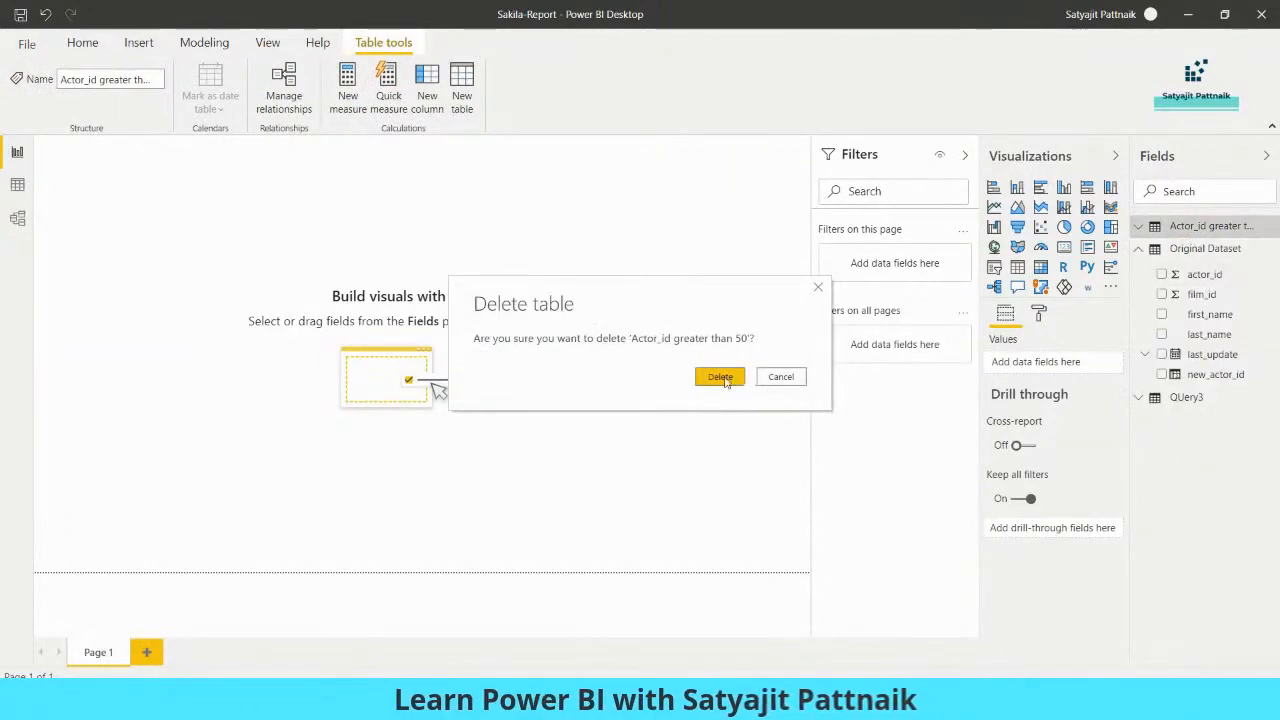
left_click(727, 381)
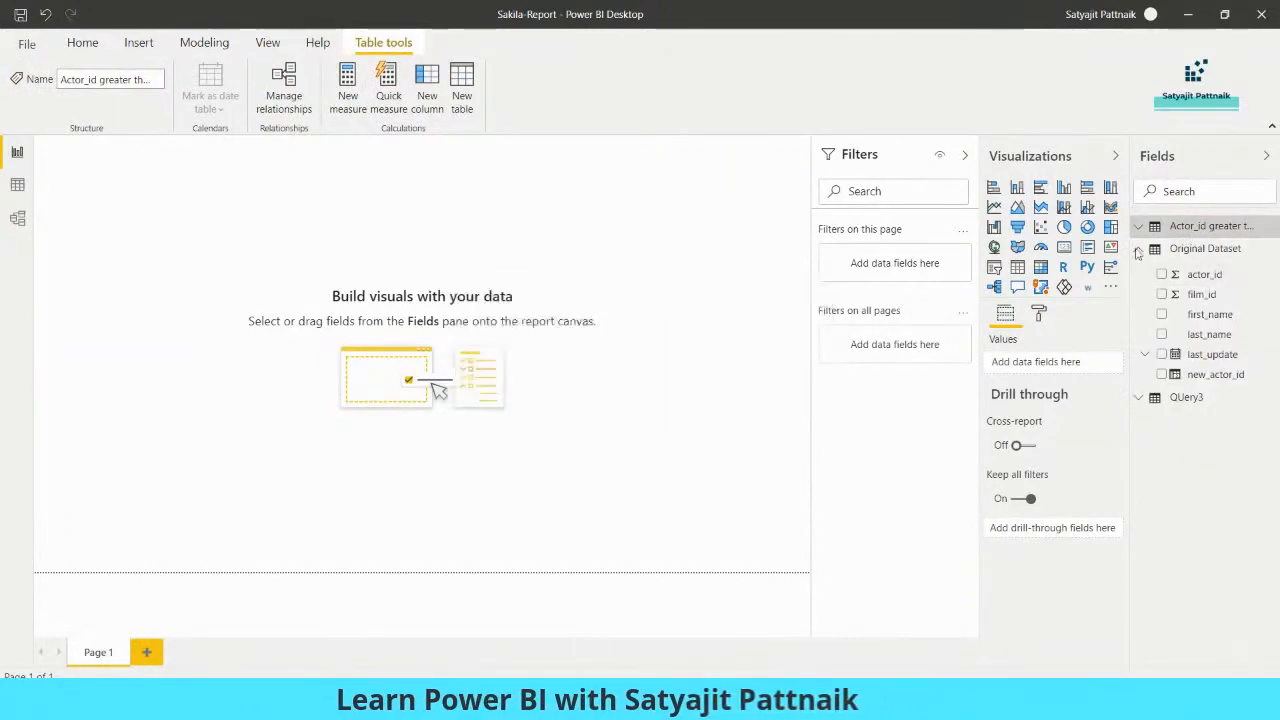
right_click(1184, 234)
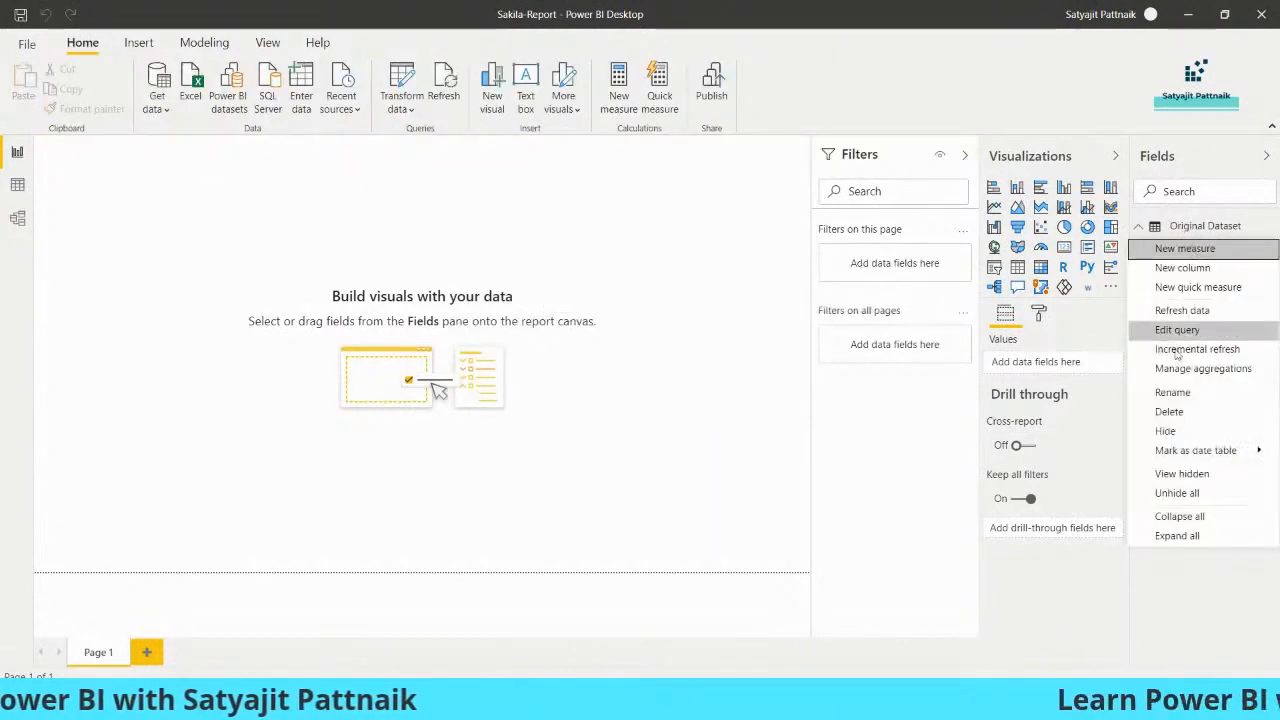
left_click(1169, 411)
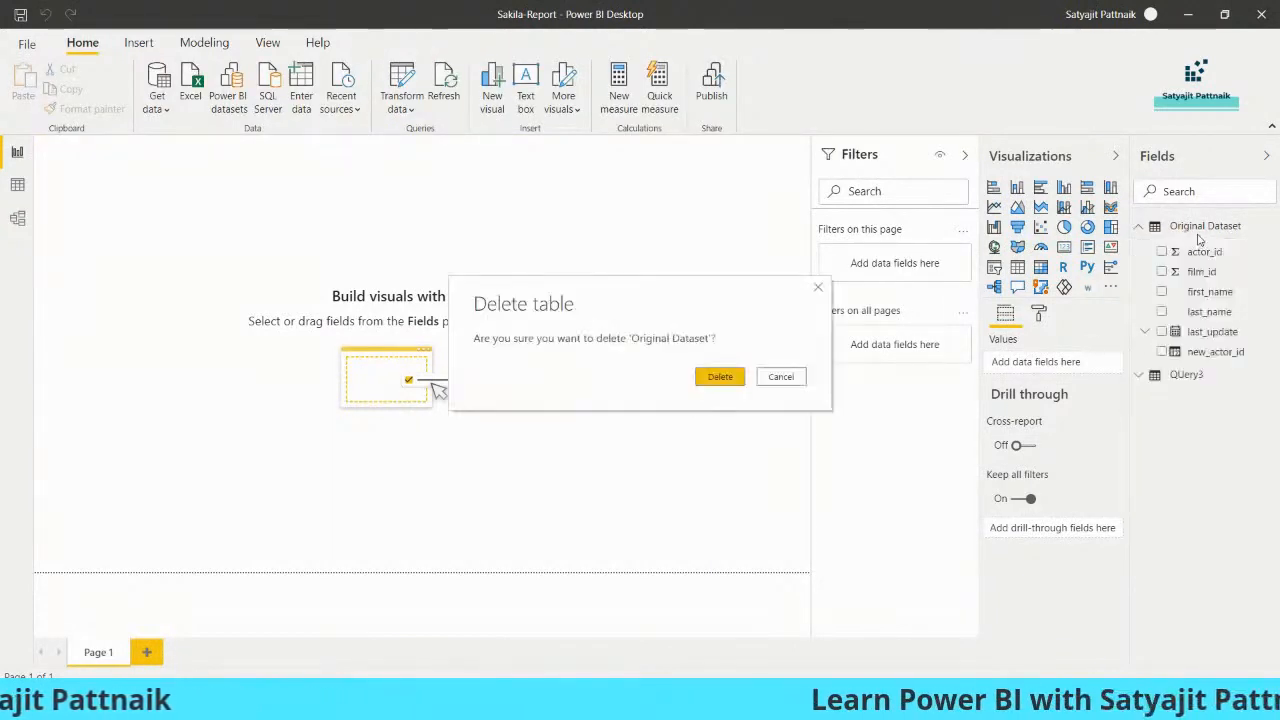
left_click(720, 377)
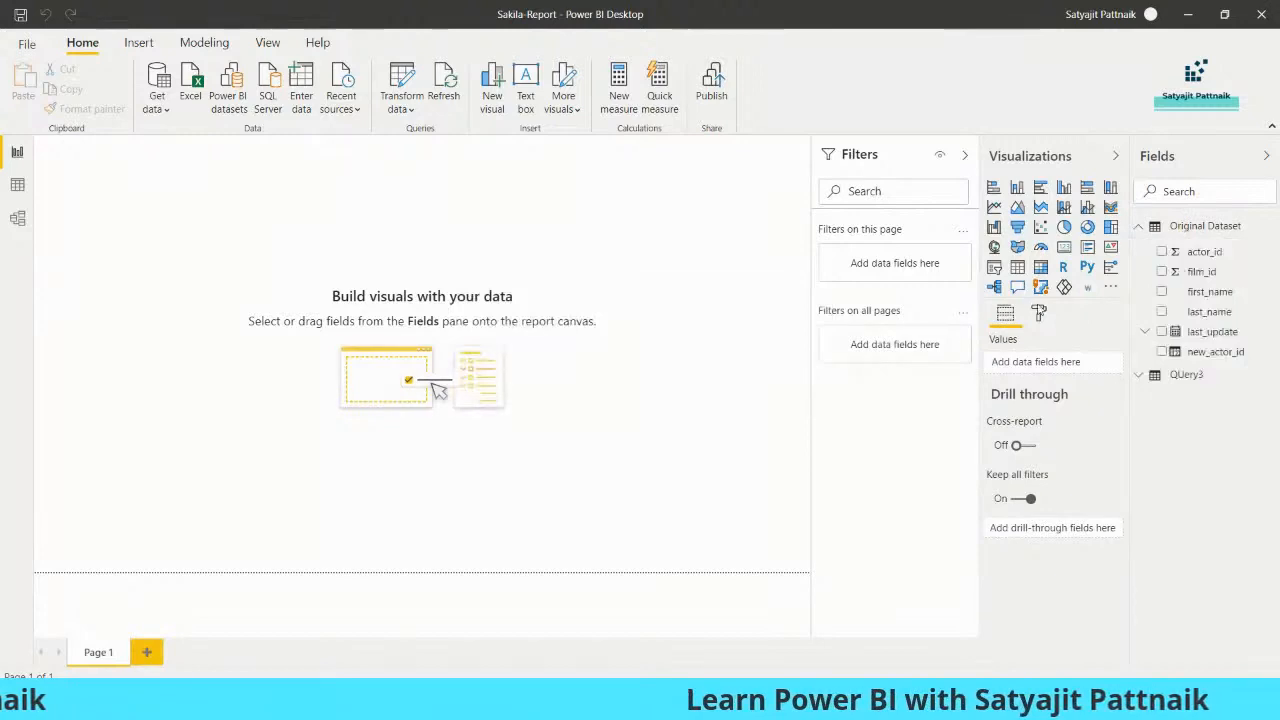
right_click(1195, 232)
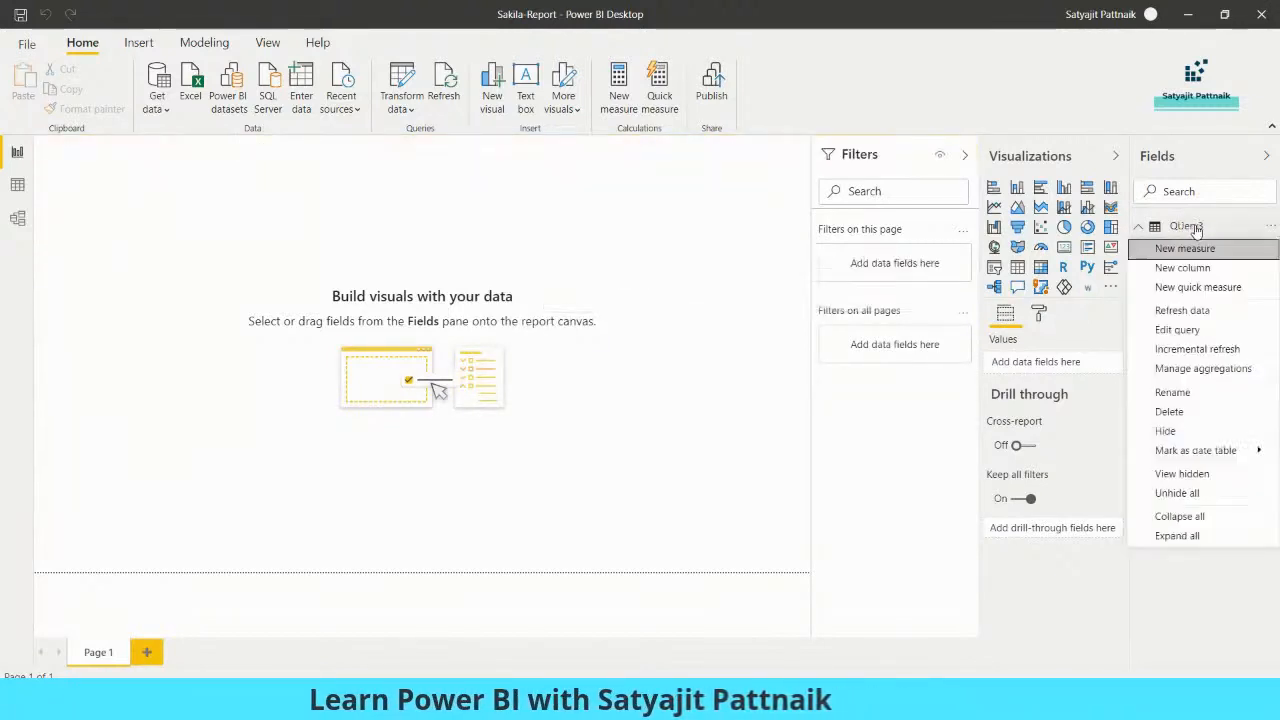
left_click(1170, 410)
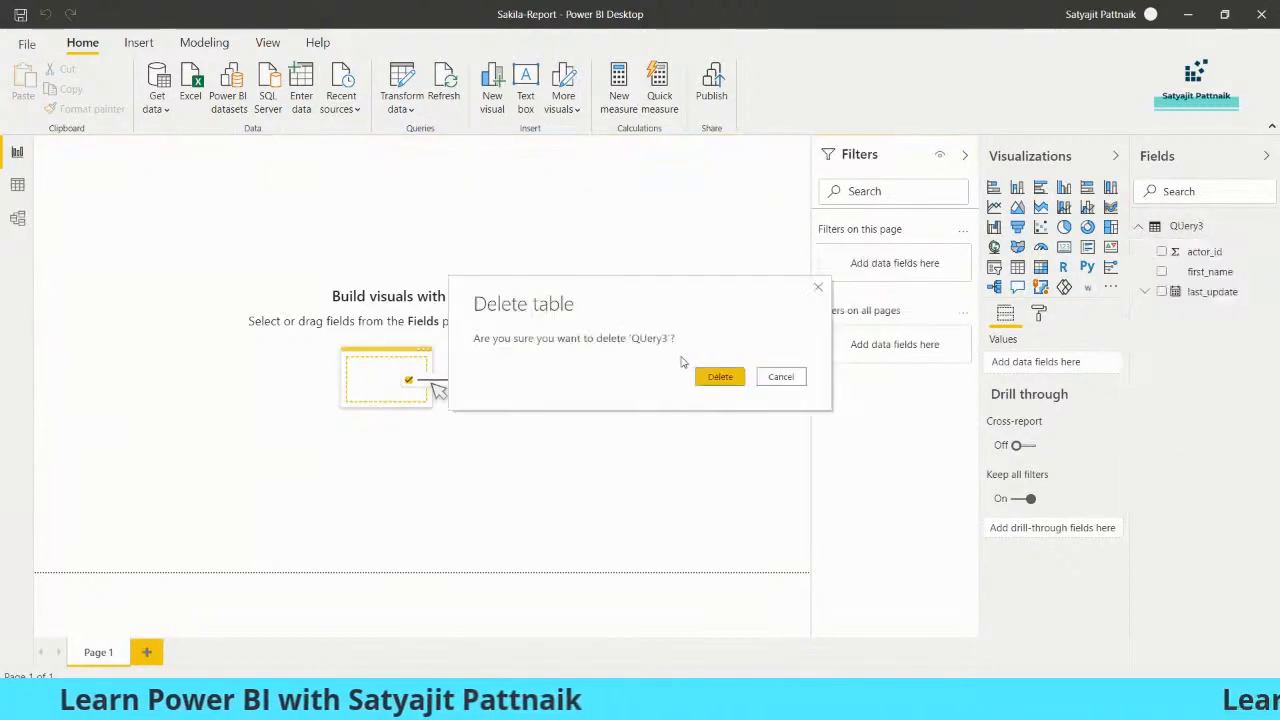
left_click(718, 376)
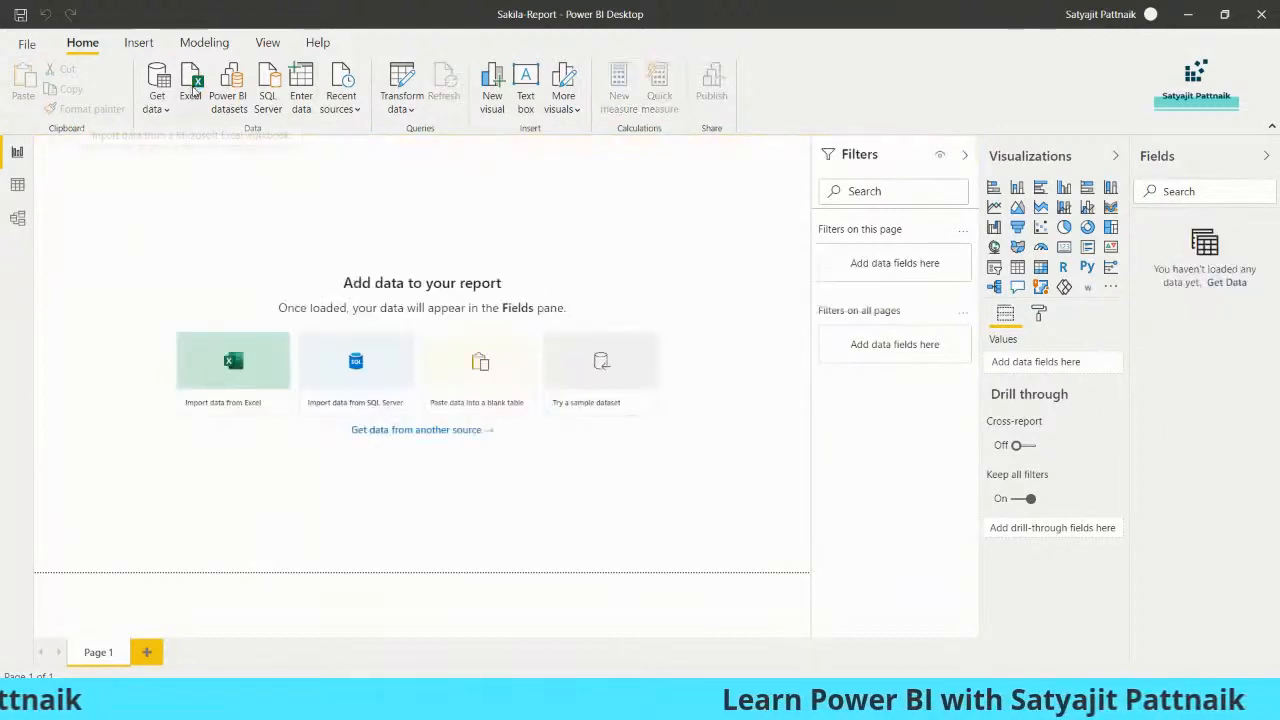
- Import the exercise Excel workbook, ticking its Incentive and Sales sheets in the Navigator
left_click(190, 93)
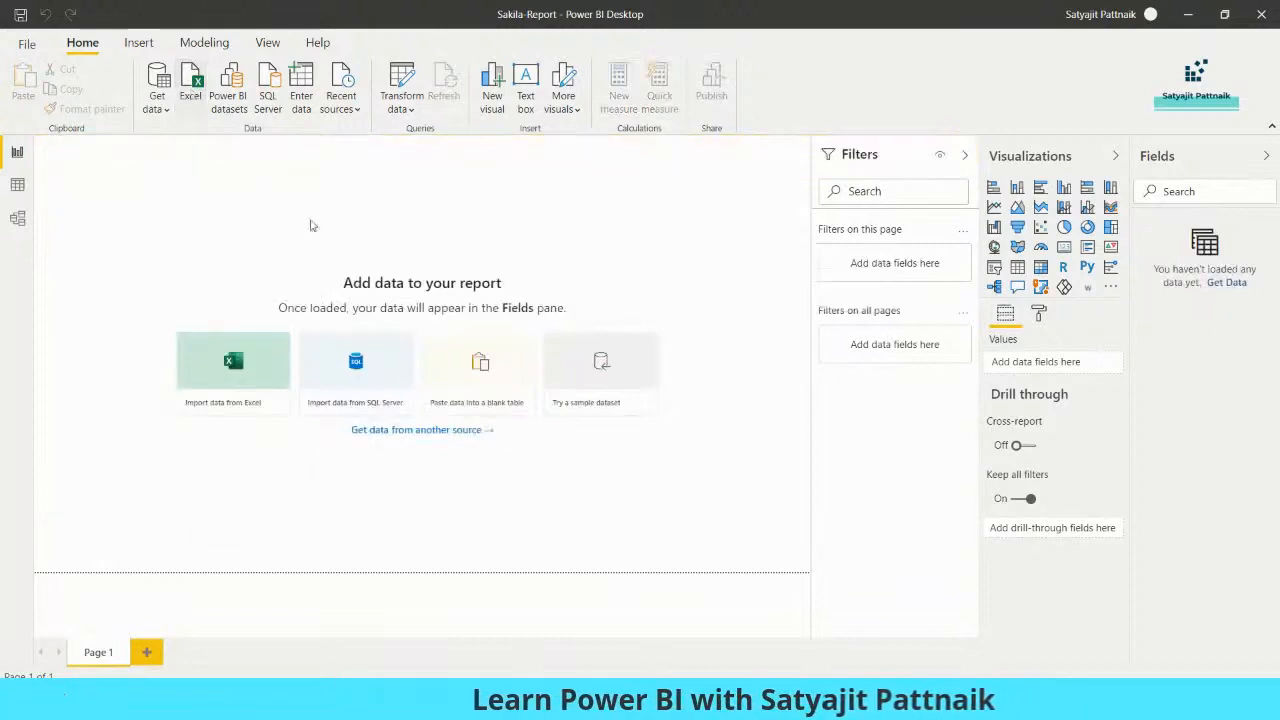
double_click(455, 272)
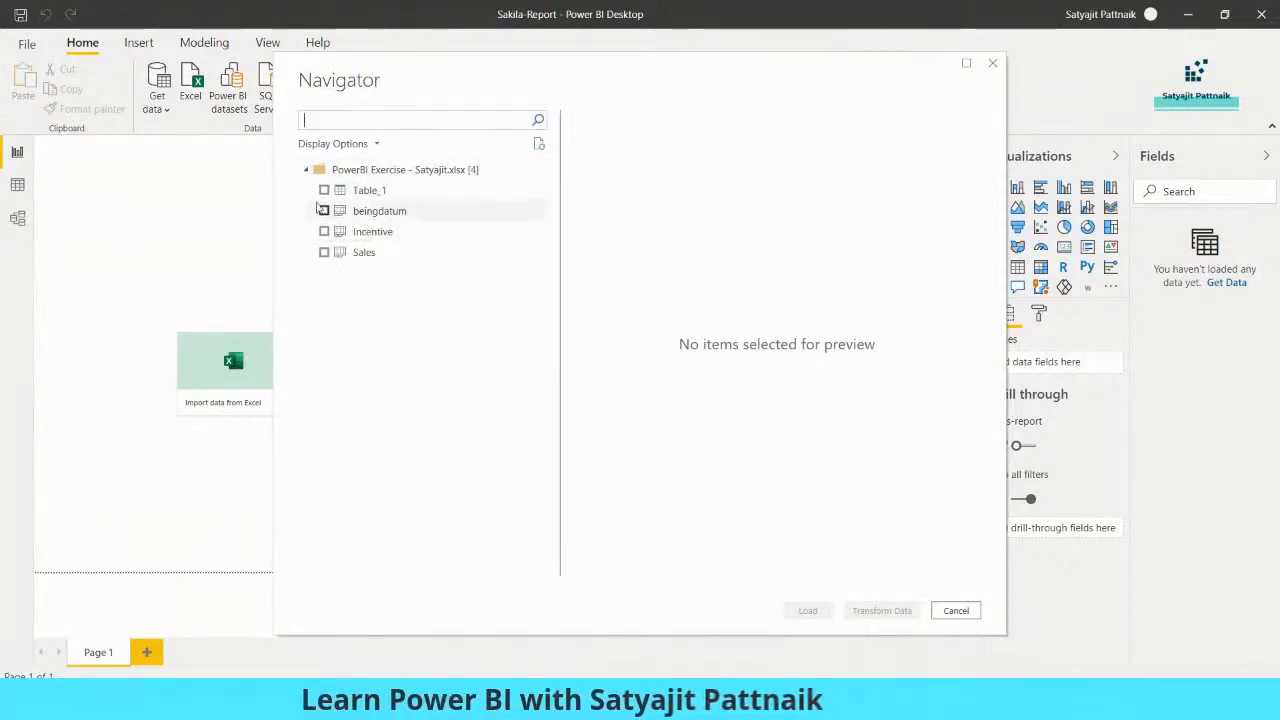
left_click(324, 231)
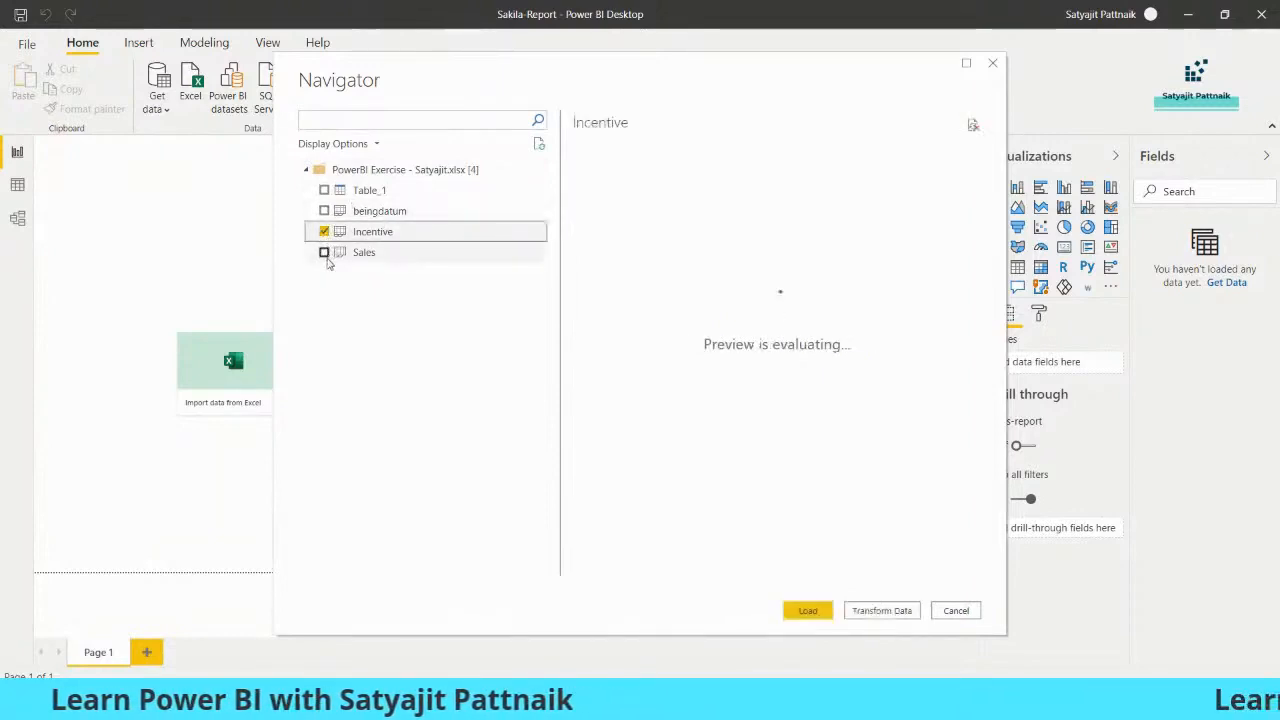
left_click(324, 252)
- Switch to Chrome and bring up the PowerBI Exercise spreadsheet
mouse_move(680, 706)
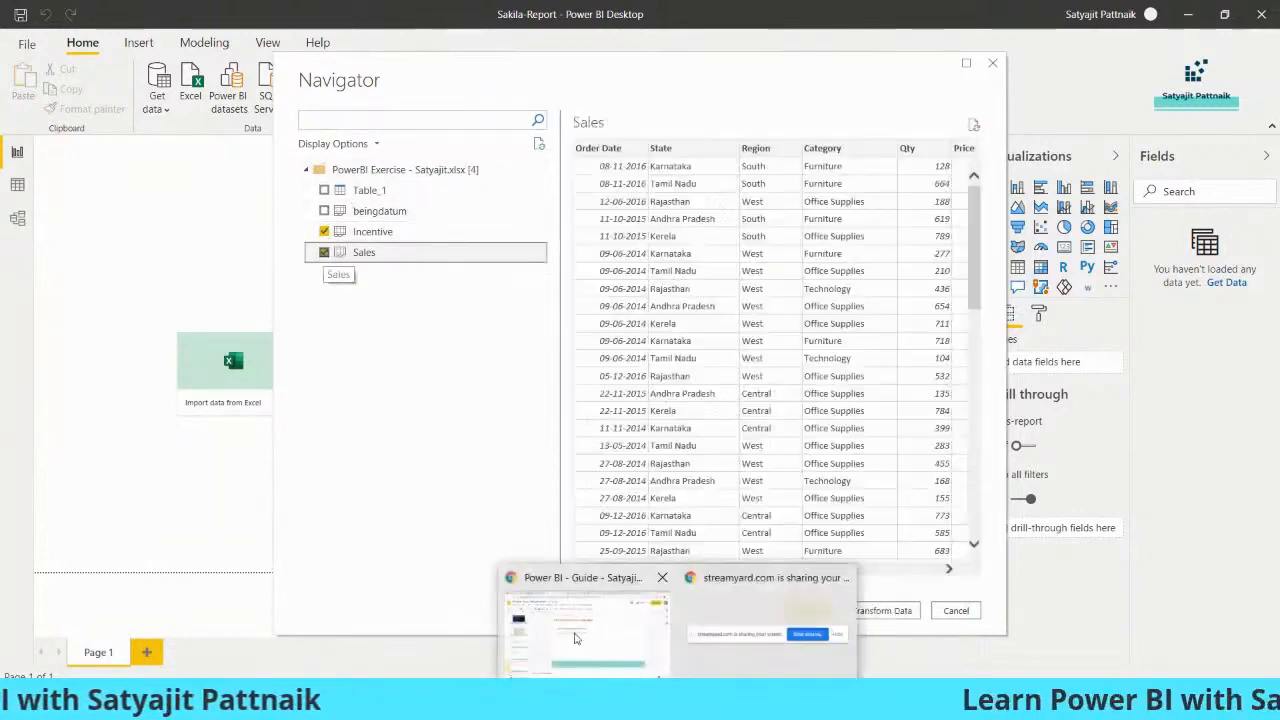
left_click(575, 634)
left_click(240, 14)
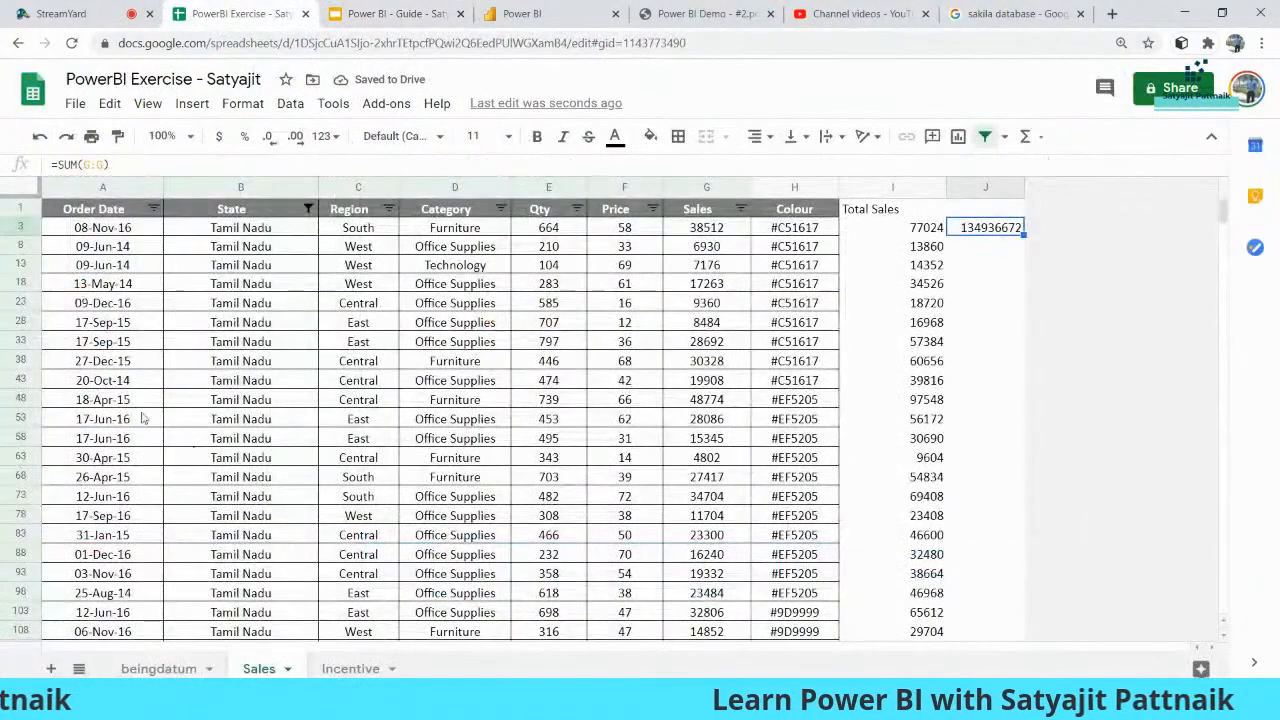
- Look through the beingdatum, Sales and Incentive sheets, then minimize Chrome back to Power BI
left_click(224, 672)
left_click(262, 669)
left_click(350, 669)
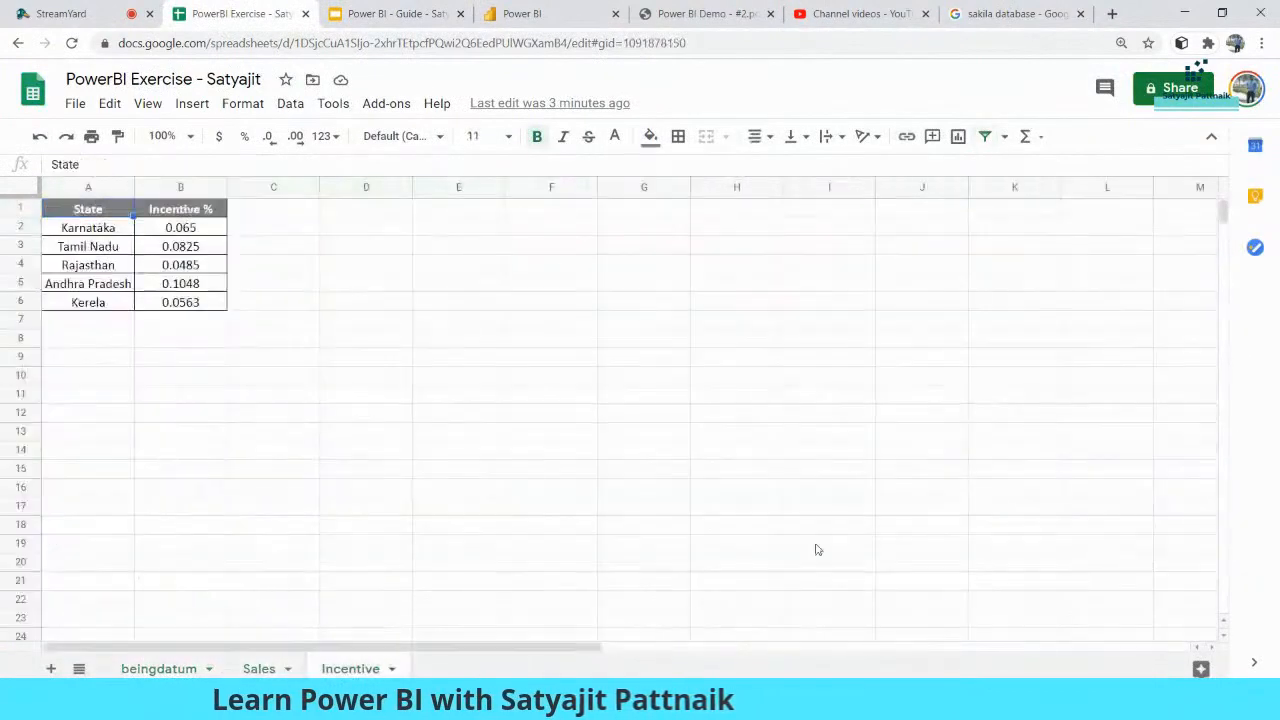
left_click(1186, 13)
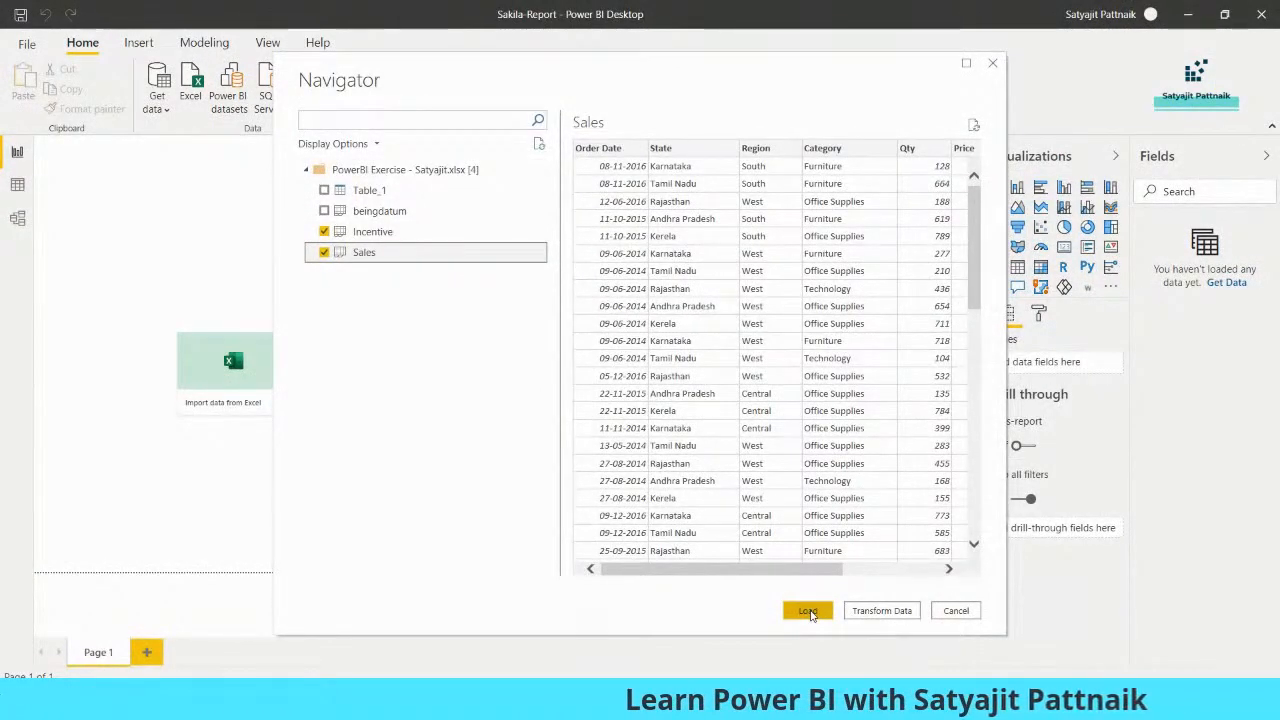
- Scroll the Sales sheet preview sideways to check its columns
left_click_drag(814, 577, 755, 577)
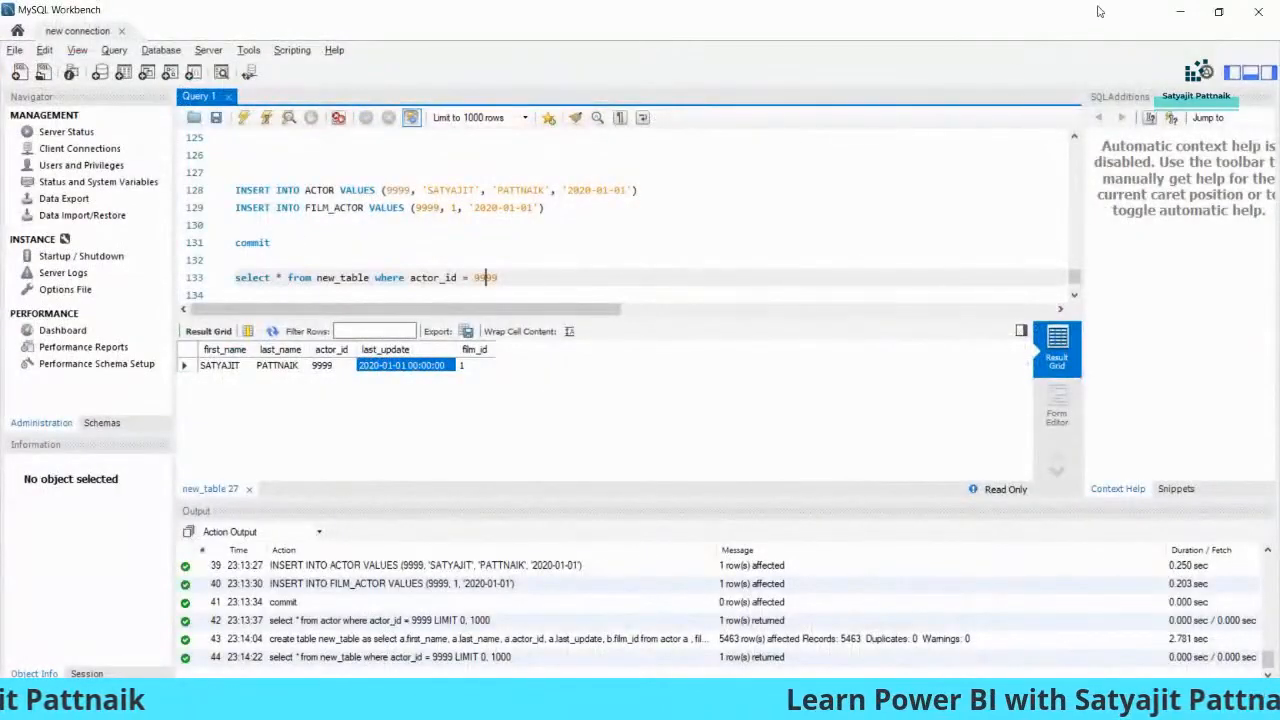
- Minimize MySQL Workbench to get back to Power BI Desktop
left_click(1179, 9)
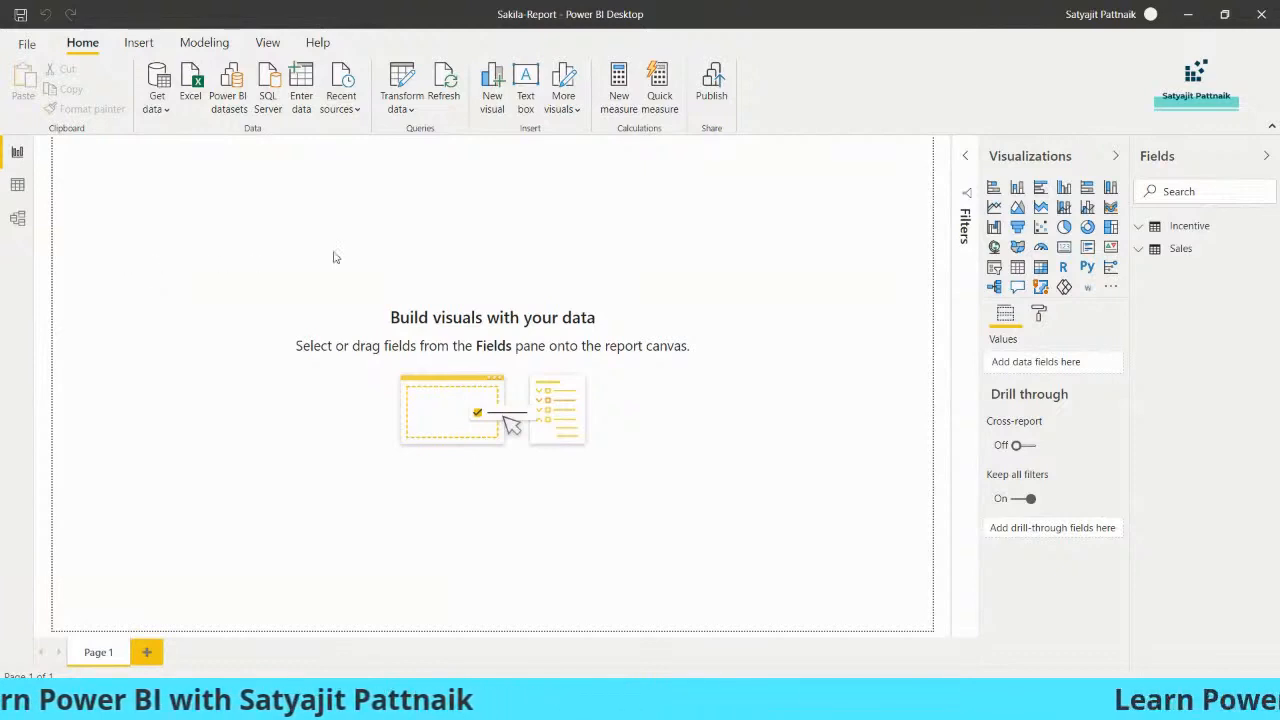
- Place a table visual with State, Sales, Region, Qty, Price, Order Date, Colour and Category
left_click_drag(209, 268, 332, 393)
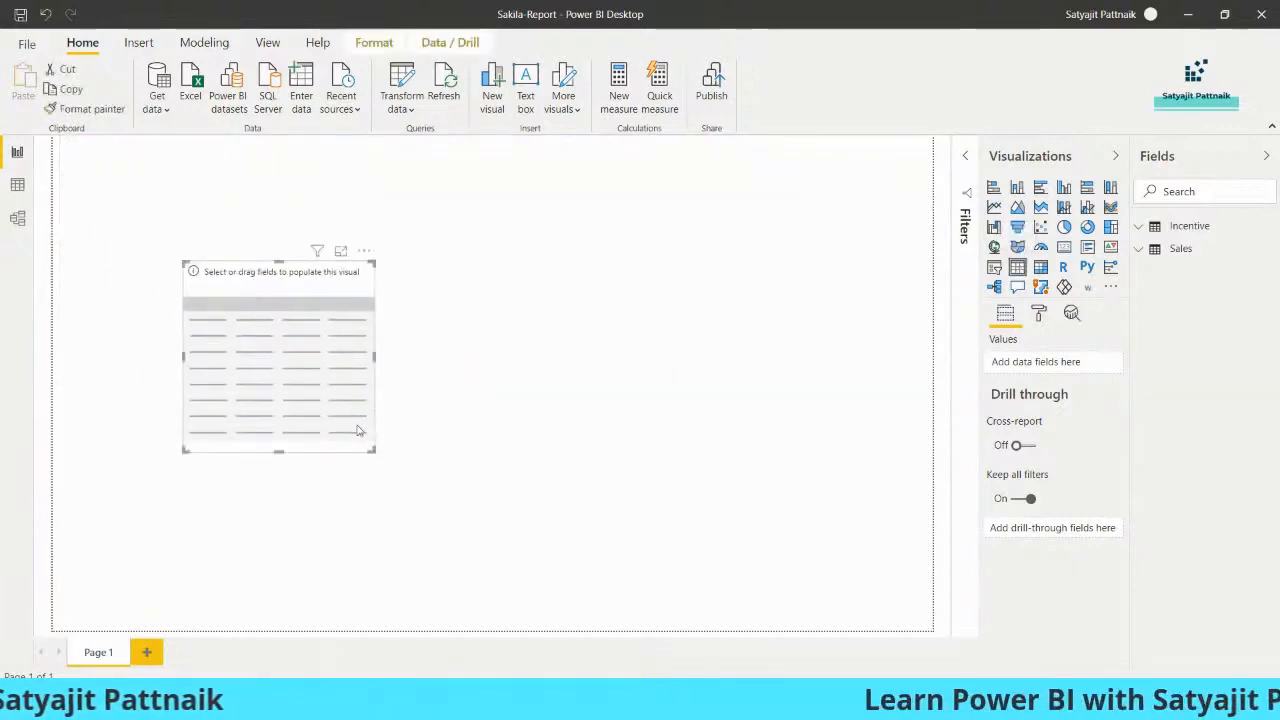
left_click_drag(372, 450, 503, 526)
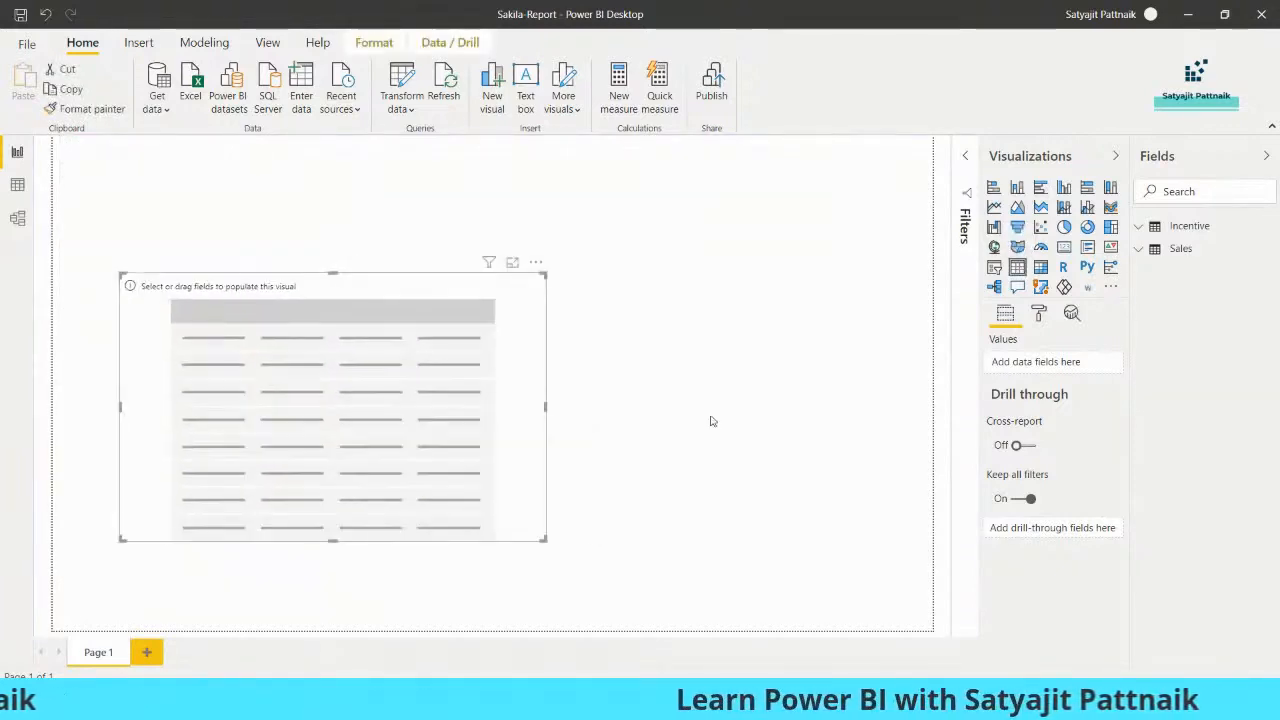
left_click(1178, 249)
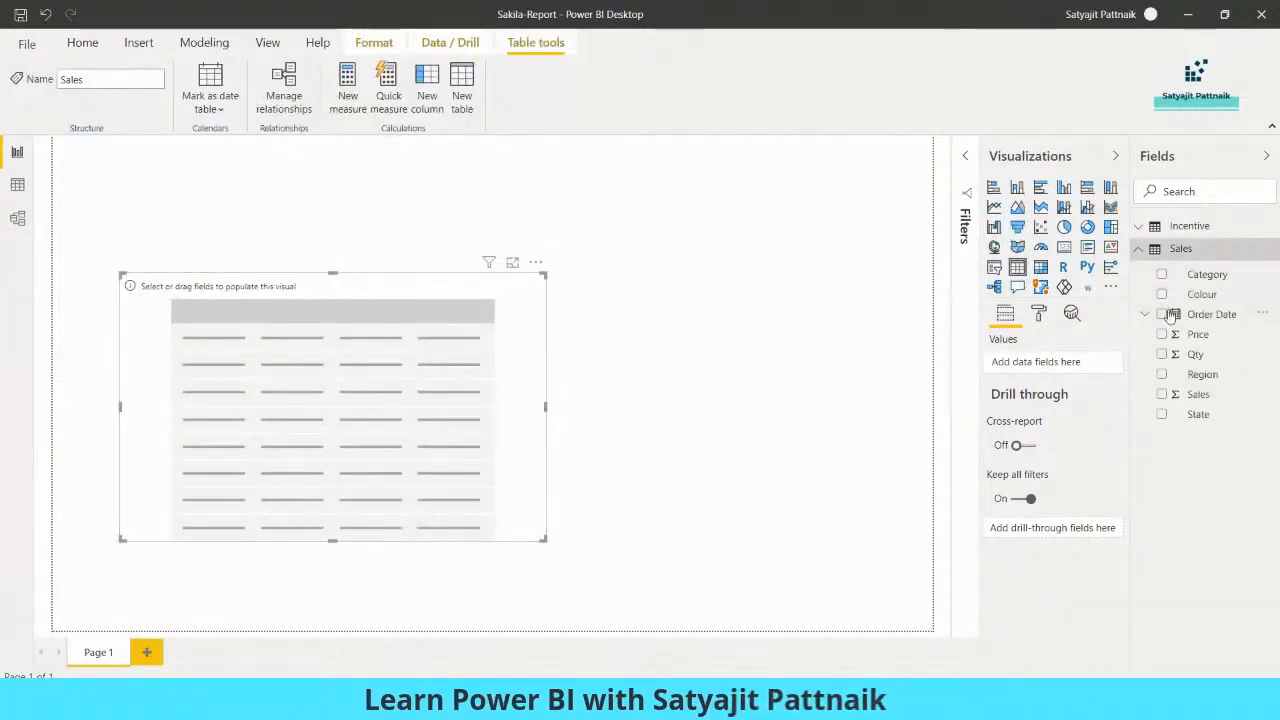
left_click(1161, 414)
left_click(1161, 394)
left_click(1161, 374)
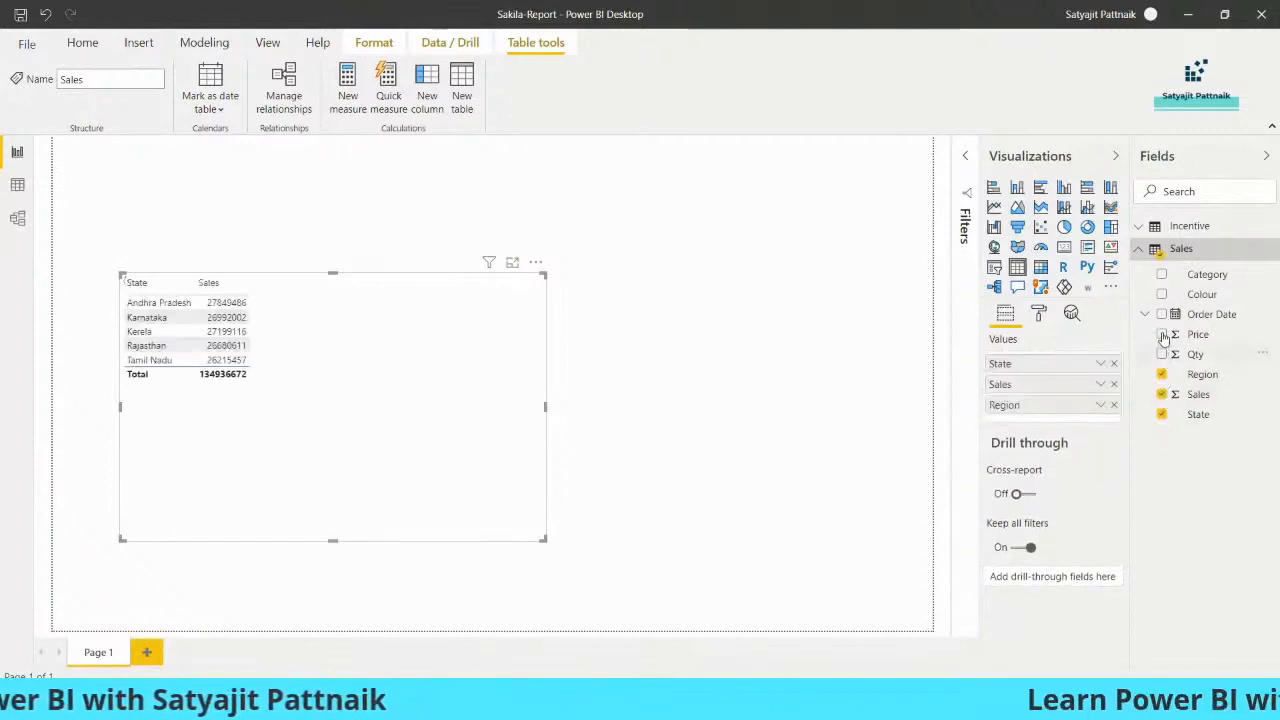
left_click(1161, 354)
left_click(1161, 334)
left_click(1161, 314)
left_click(1161, 294)
left_click(1161, 275)
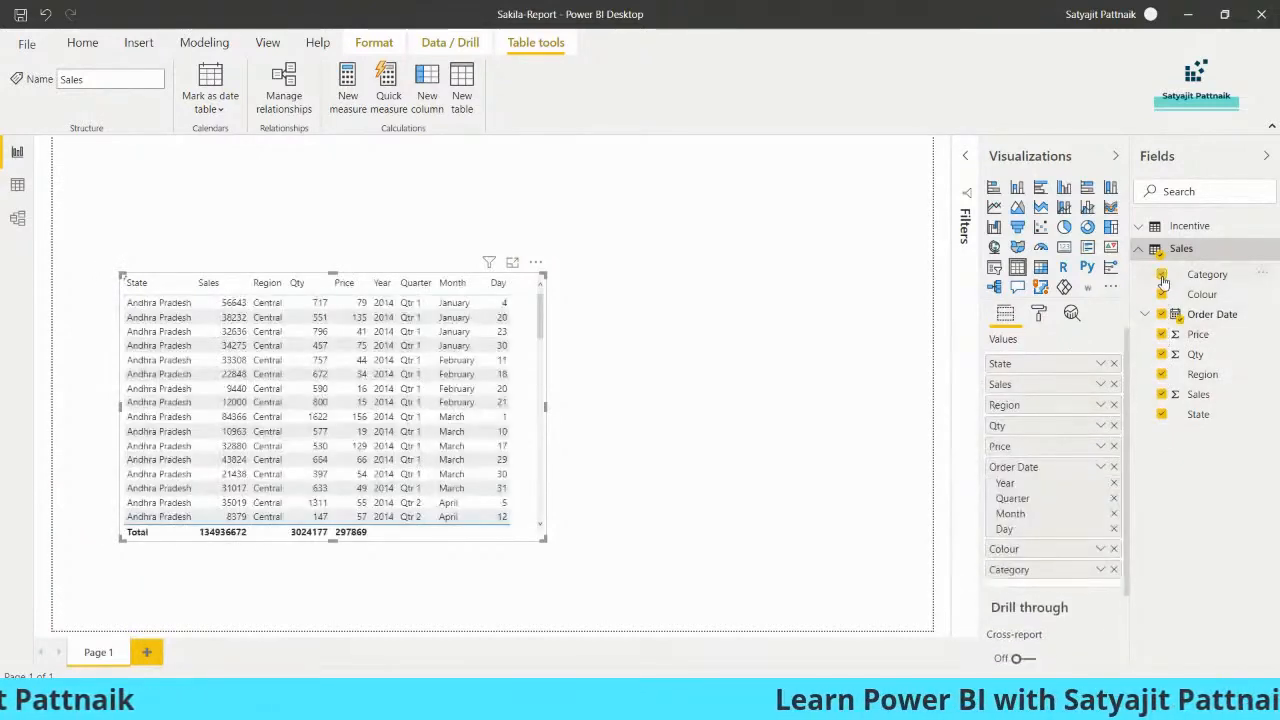
- Show Order Date as plain dates instead of Date Hierarchy, resize the table, and check Sales aggregation
left_click_drag(552, 285, 716, 258)
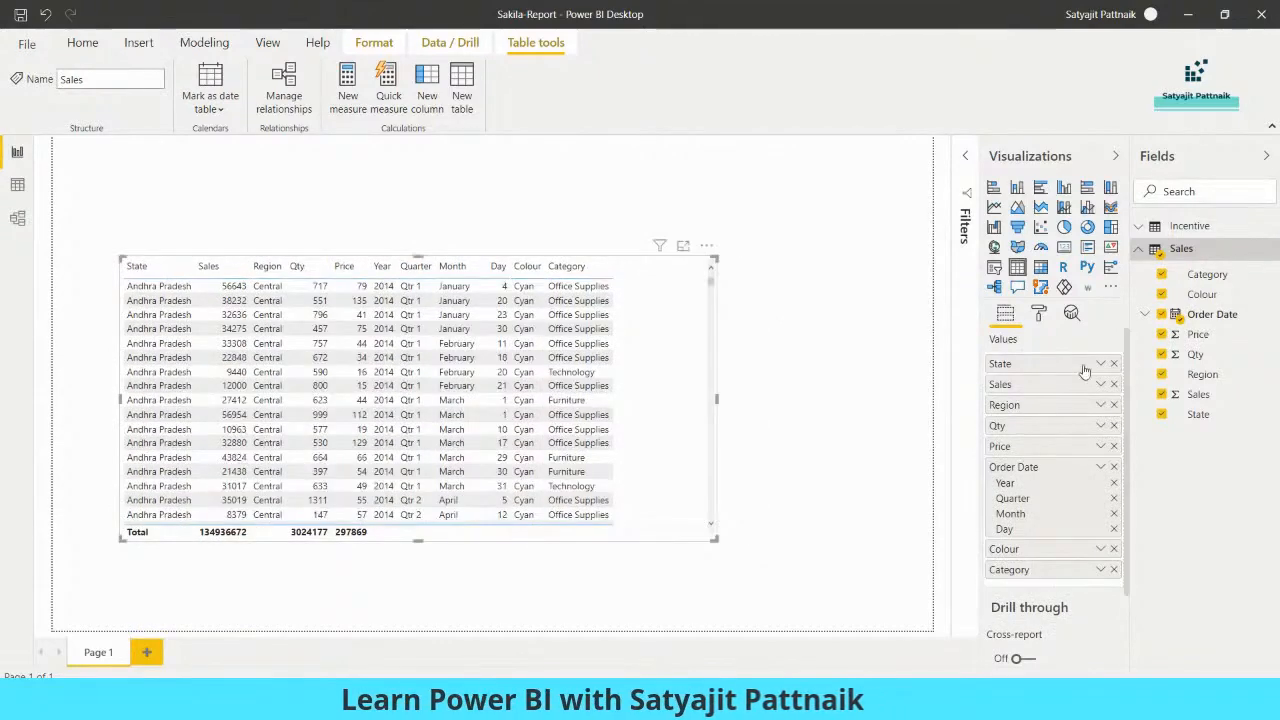
left_click(1101, 467)
left_click(1135, 571)
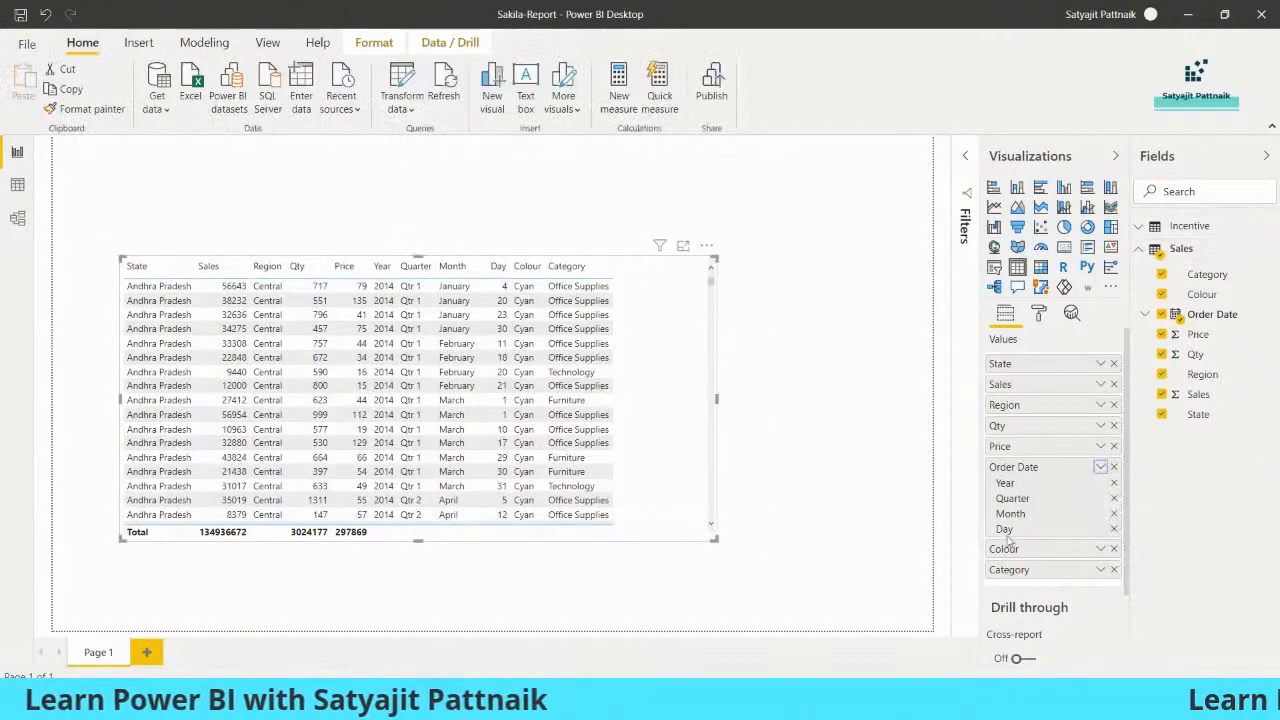
left_click(461, 238)
left_click(686, 291)
left_click_drag(717, 269, 545, 263)
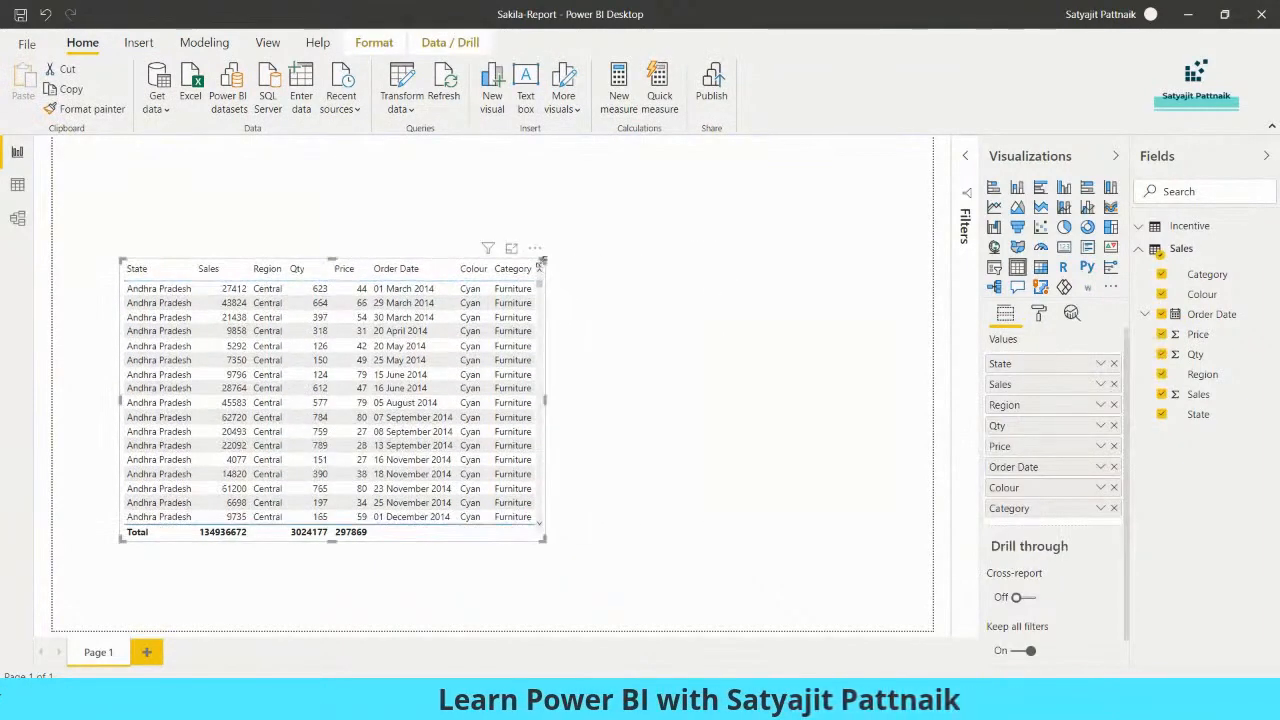
left_click(698, 254)
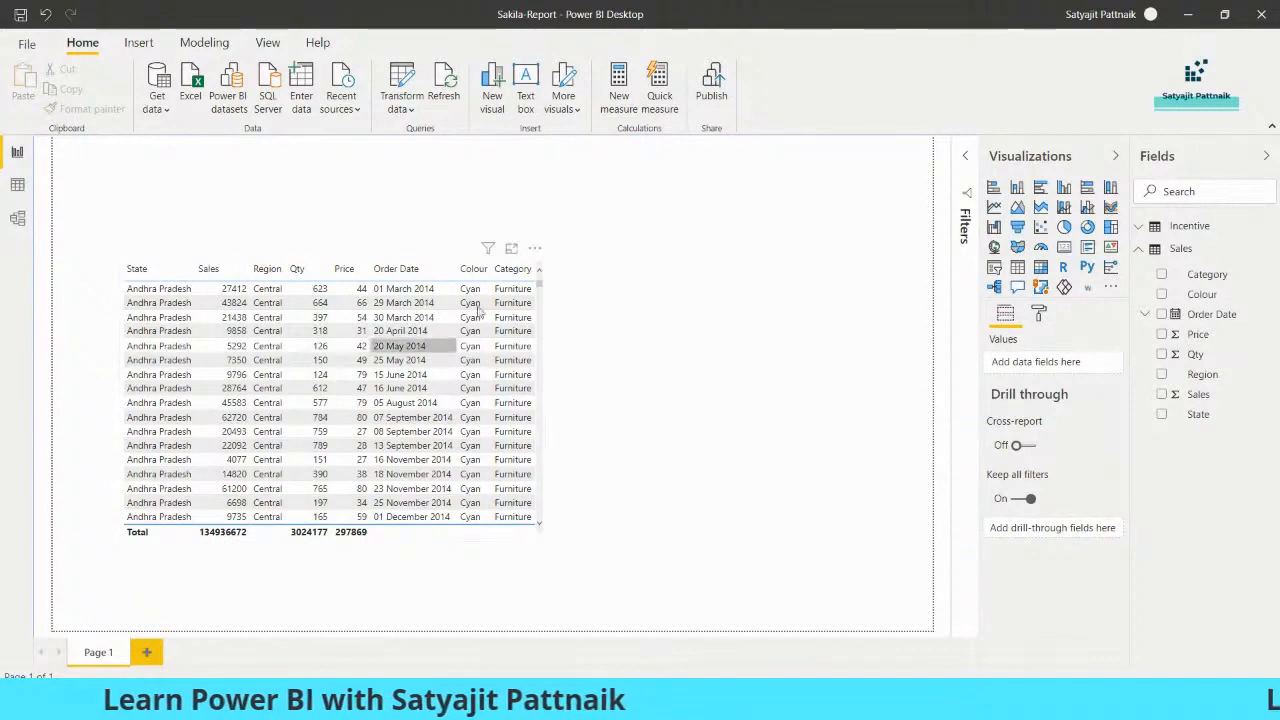
left_click(541, 265)
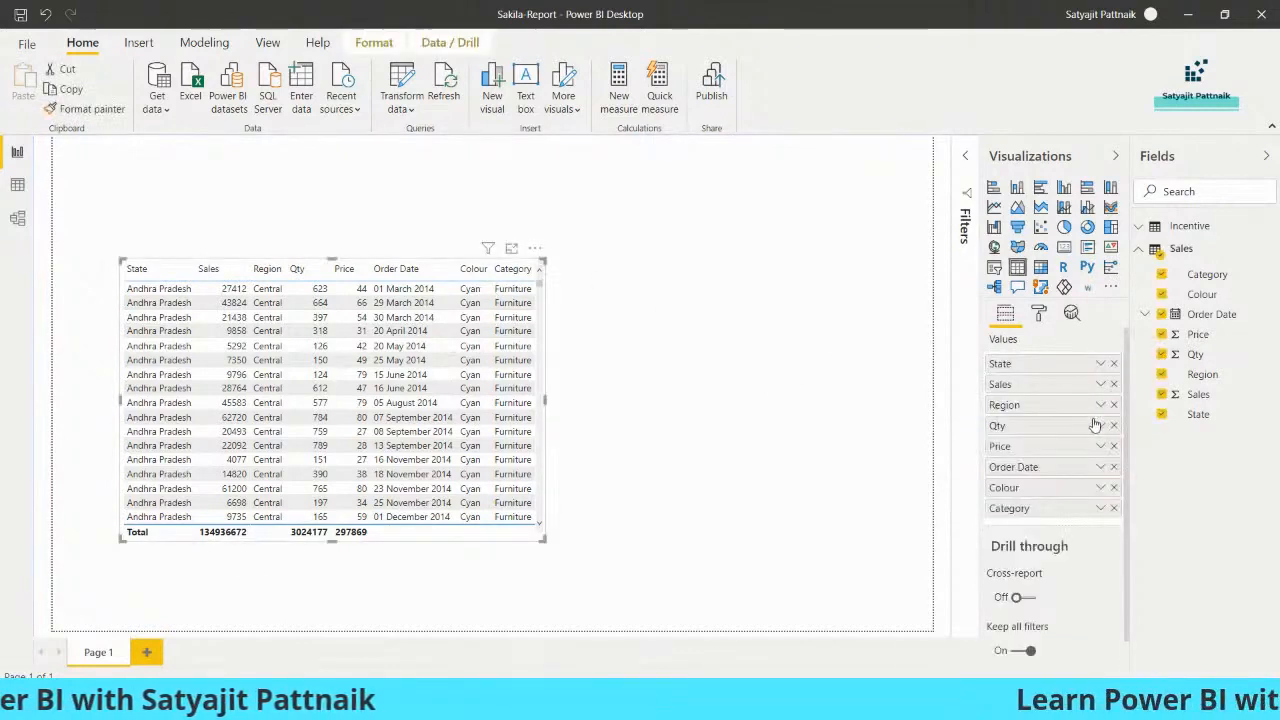
left_click(1101, 386)
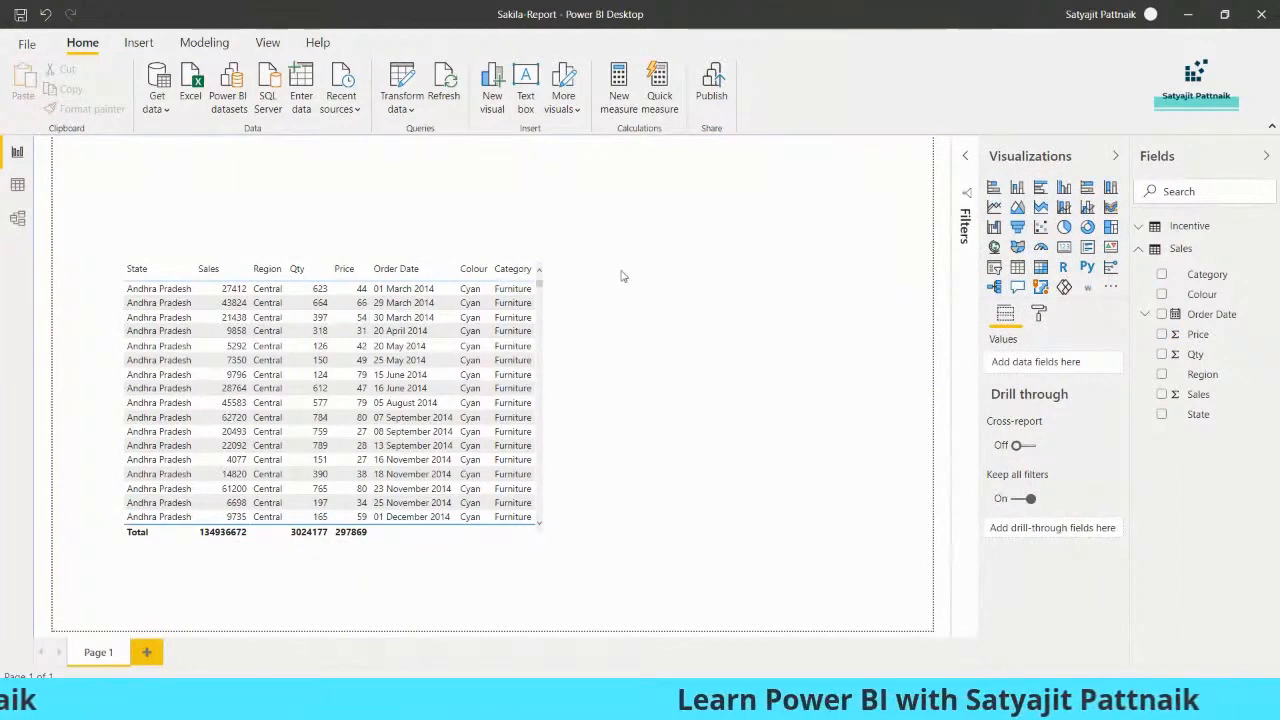
- Add a compact card of summed Sales (135M) to the right of the table
left_click(1064, 247)
left_click_drag(525, 285, 947, 371)
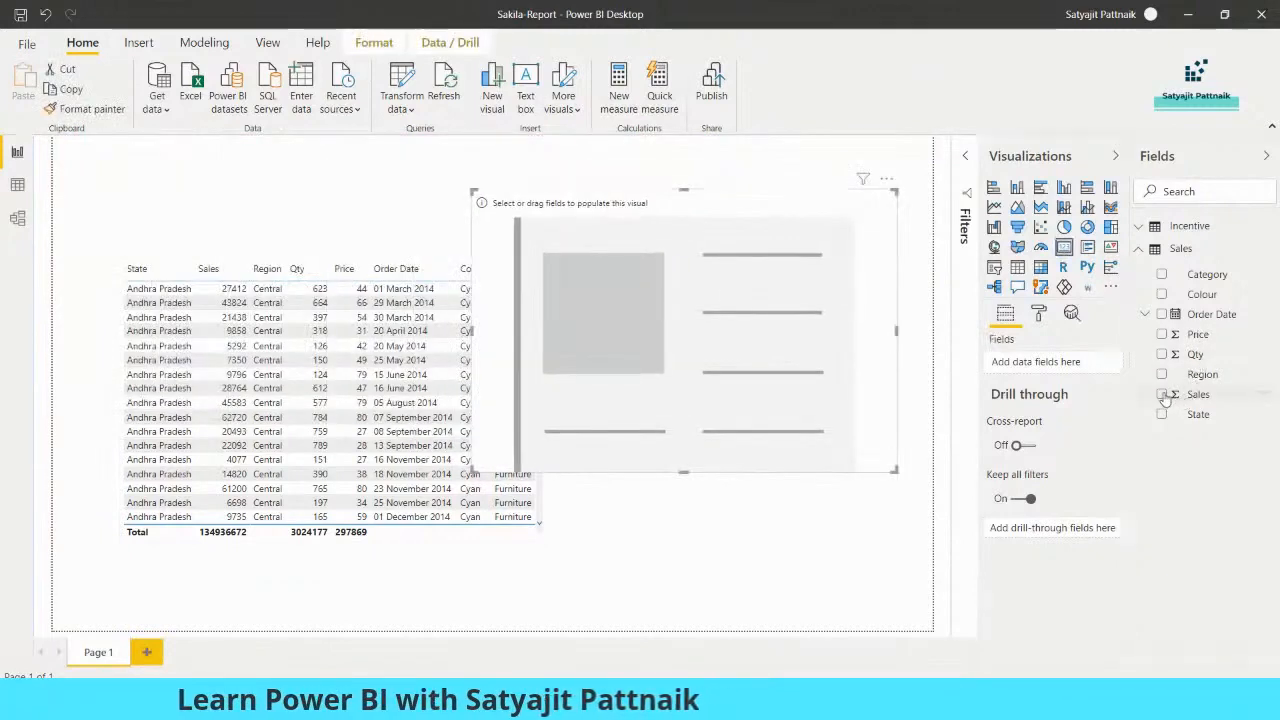
left_click(1162, 394)
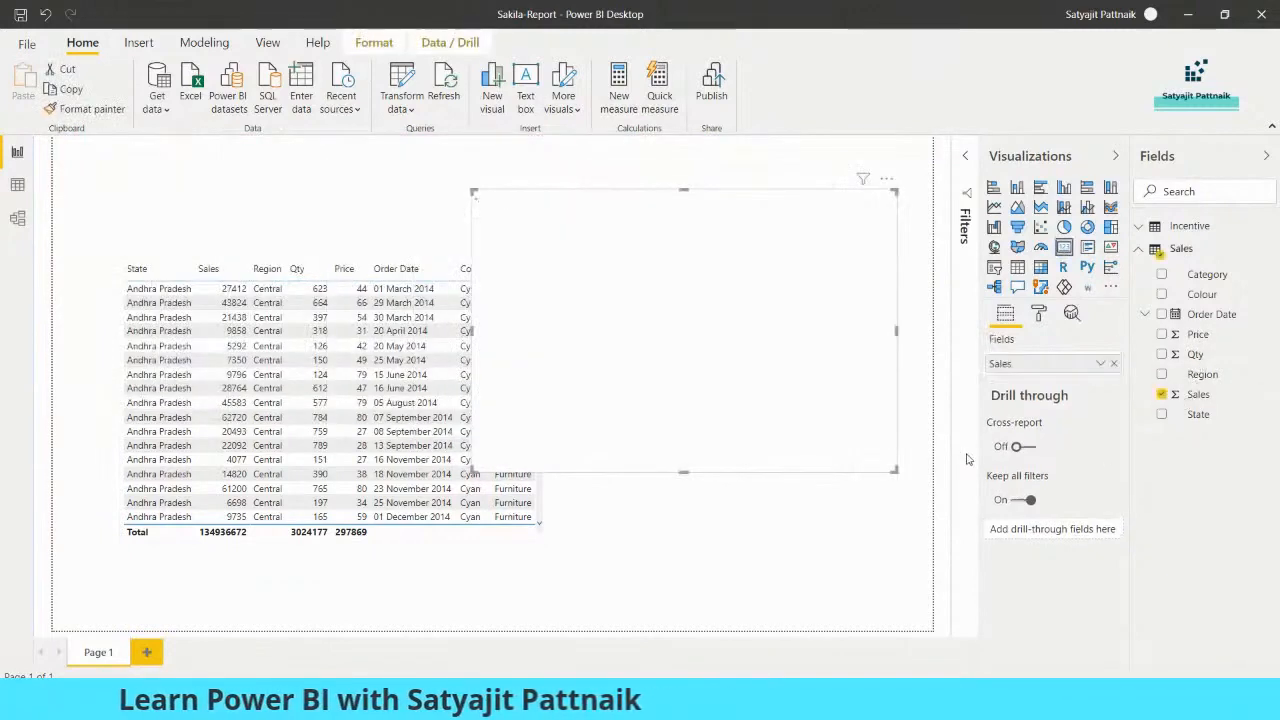
left_click(1103, 366)
left_click(1138, 427)
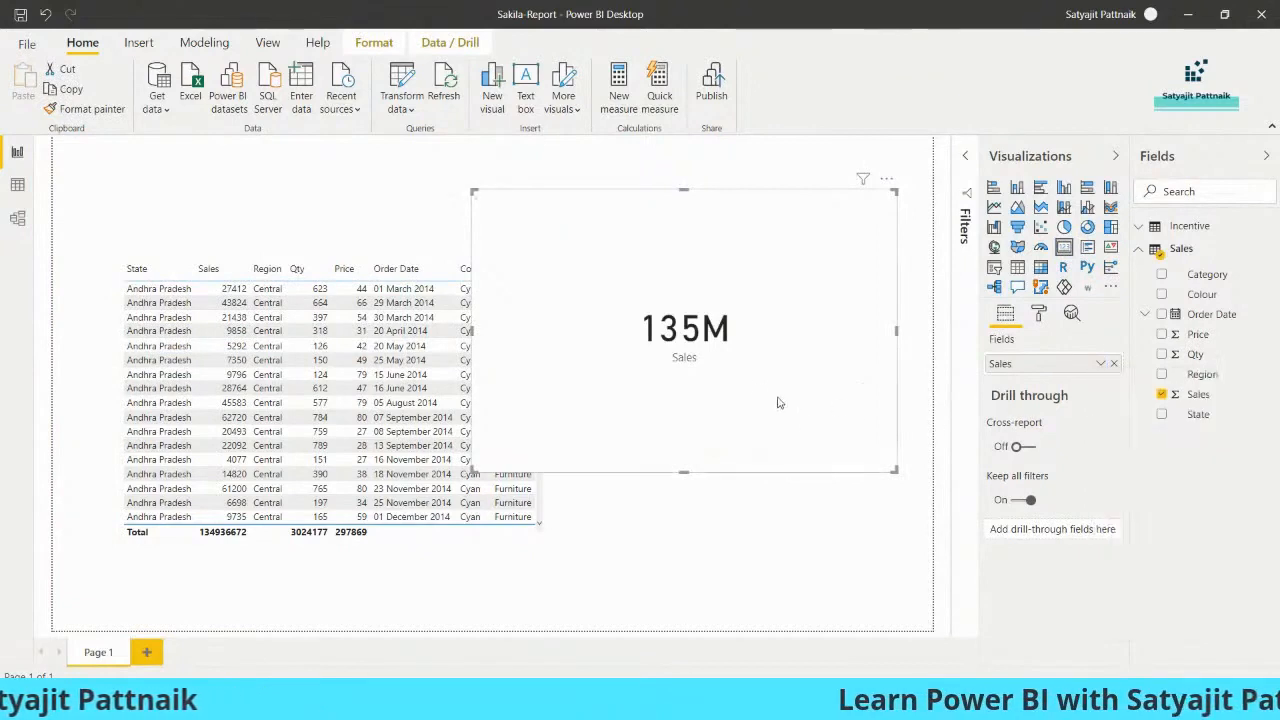
left_click_drag(895, 470, 757, 338)
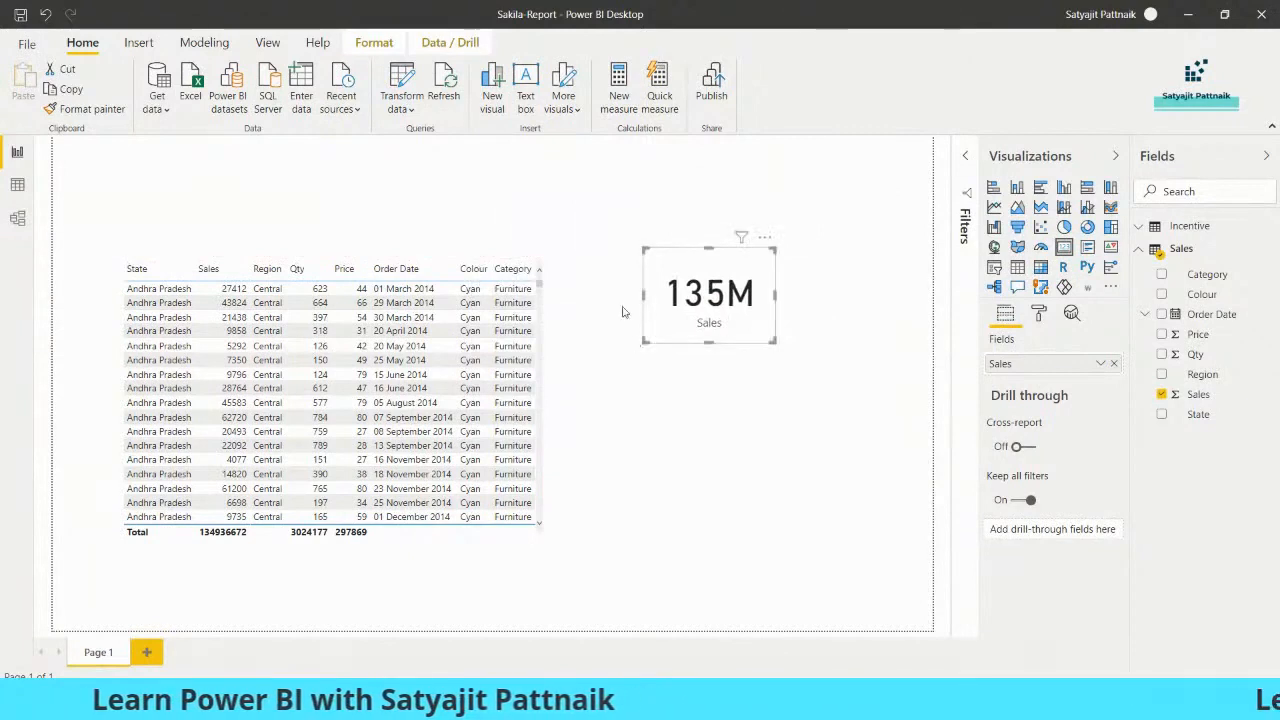
- Start a new Sales-table measure Total_Sales, then clear the first CALCULATE(SUM( attempt
left_click(1270, 251)
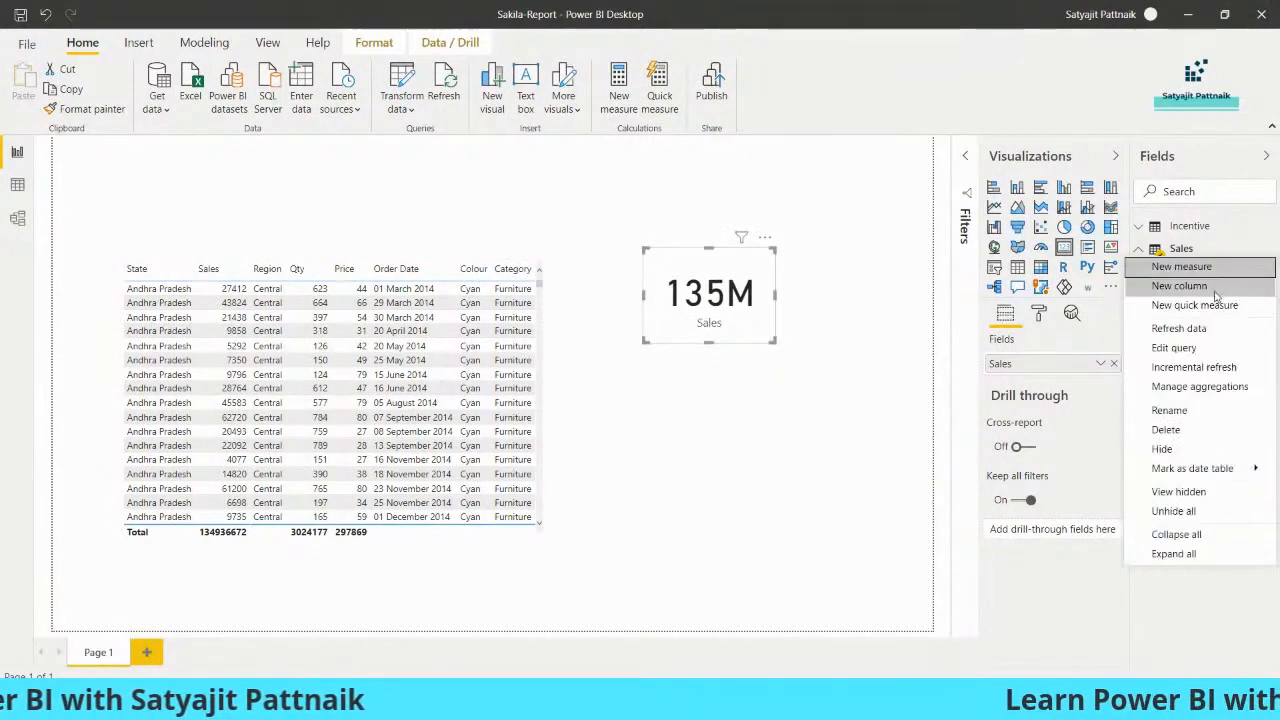
left_click(1262, 258)
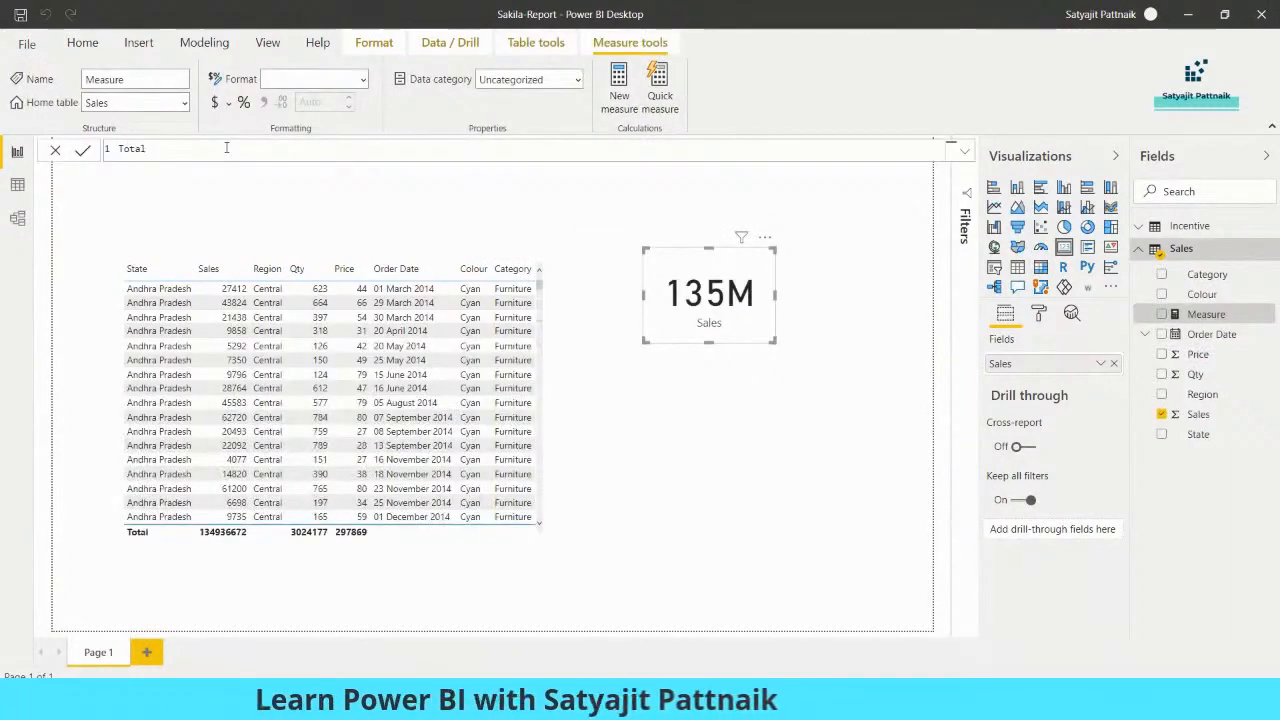
type("Total_Sales = ")
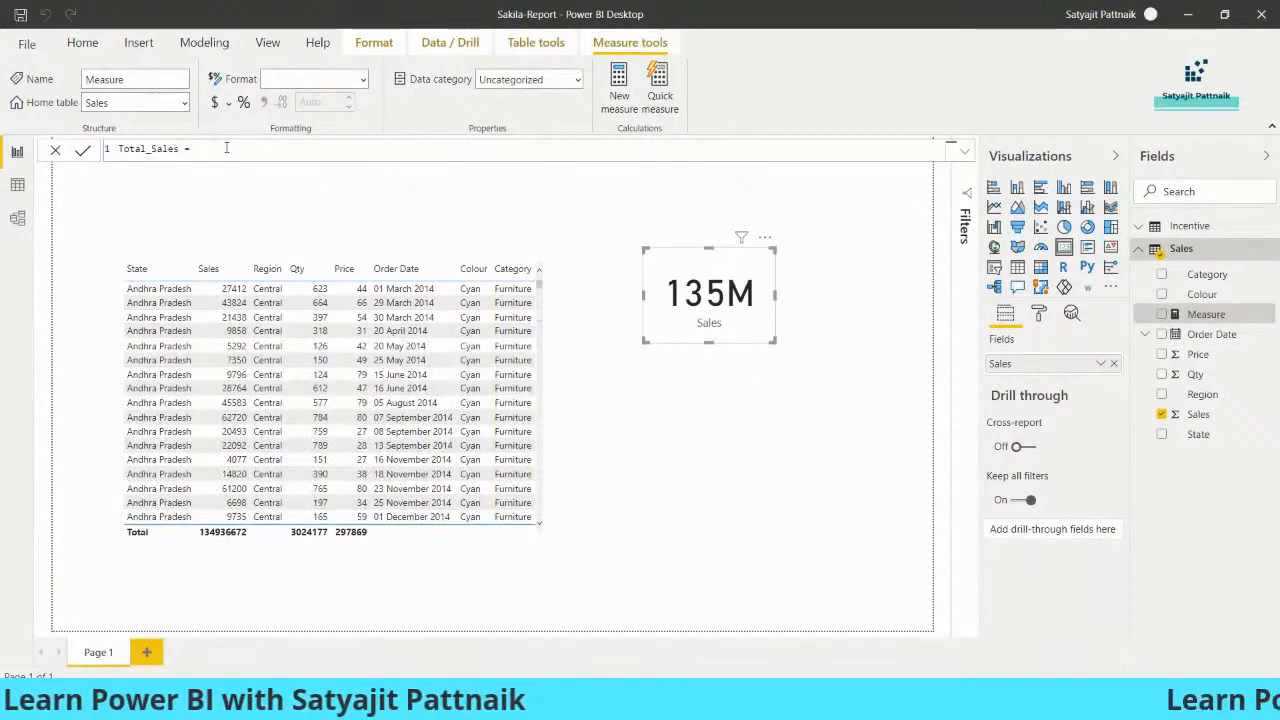
type("CALCULATE(")
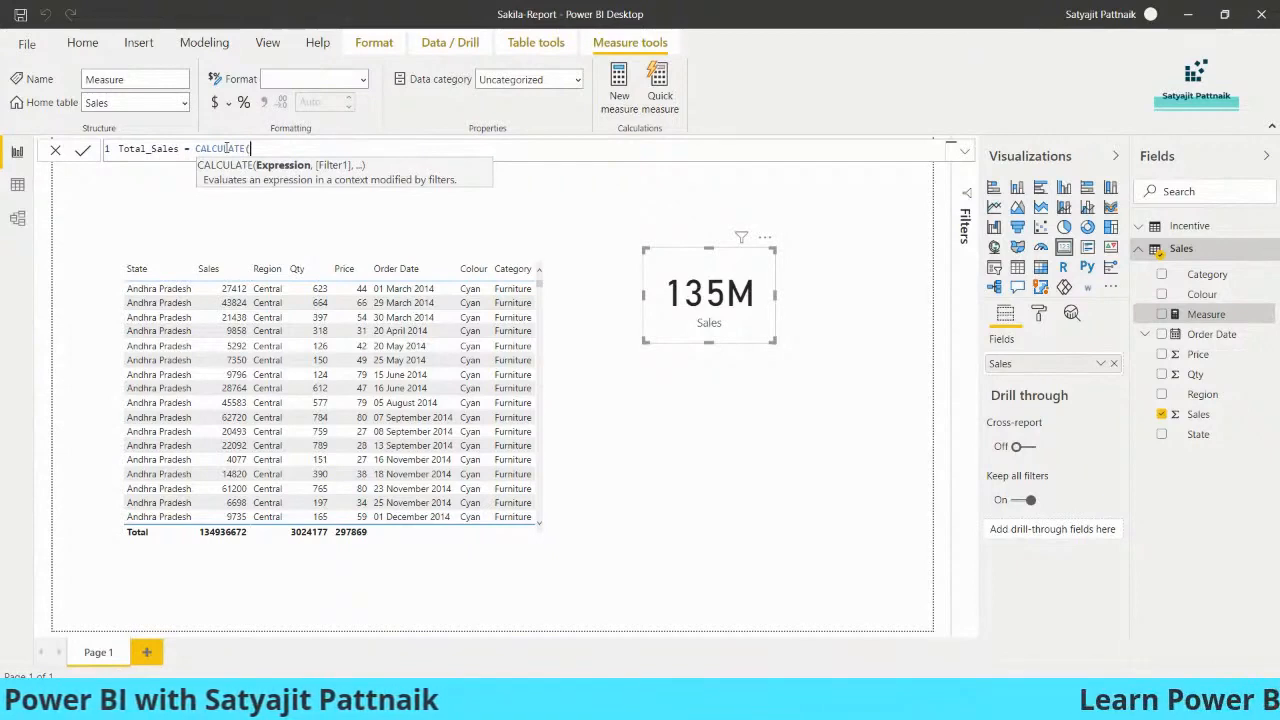
type("SUM(")
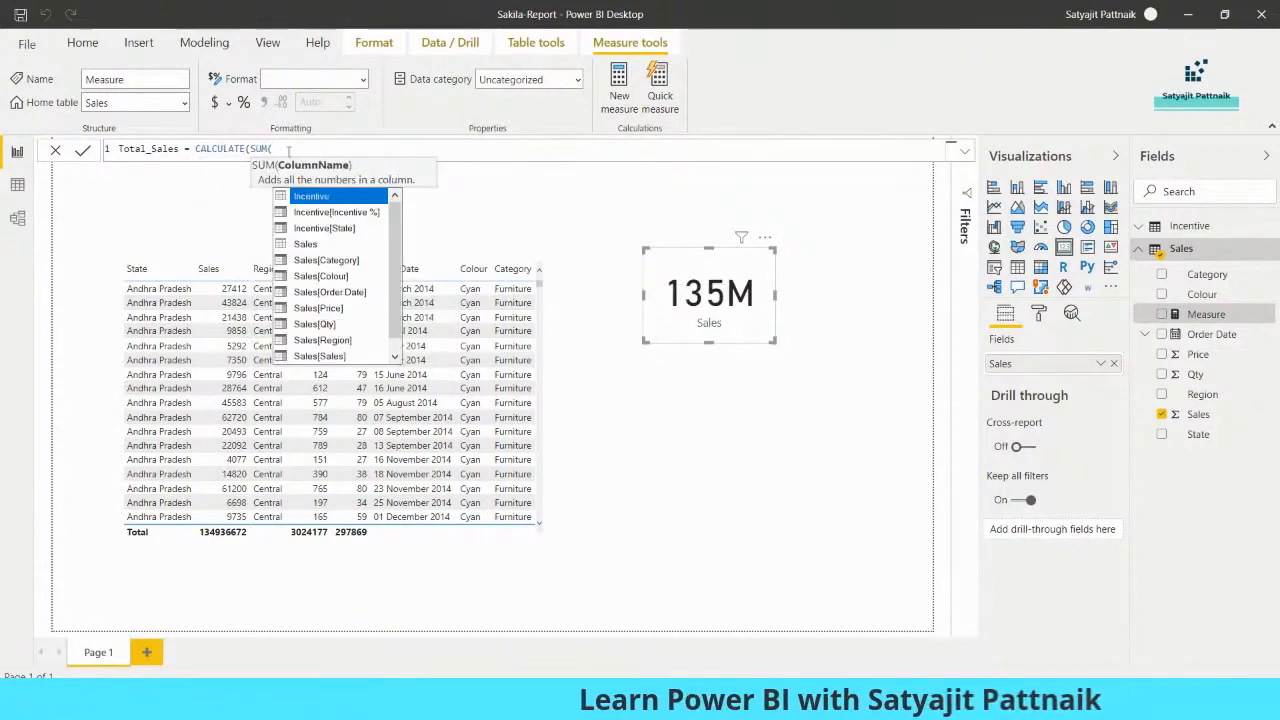
left_click_drag(272, 149, 196, 149)
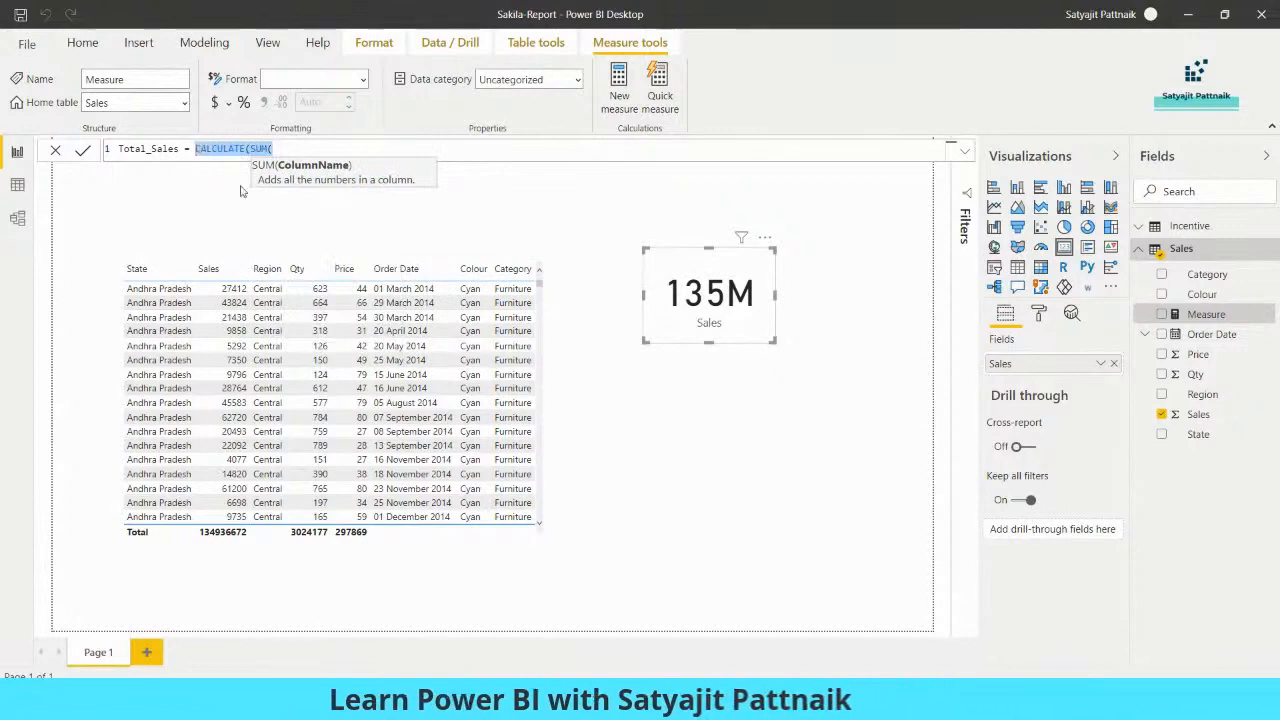
key("BackSpace")
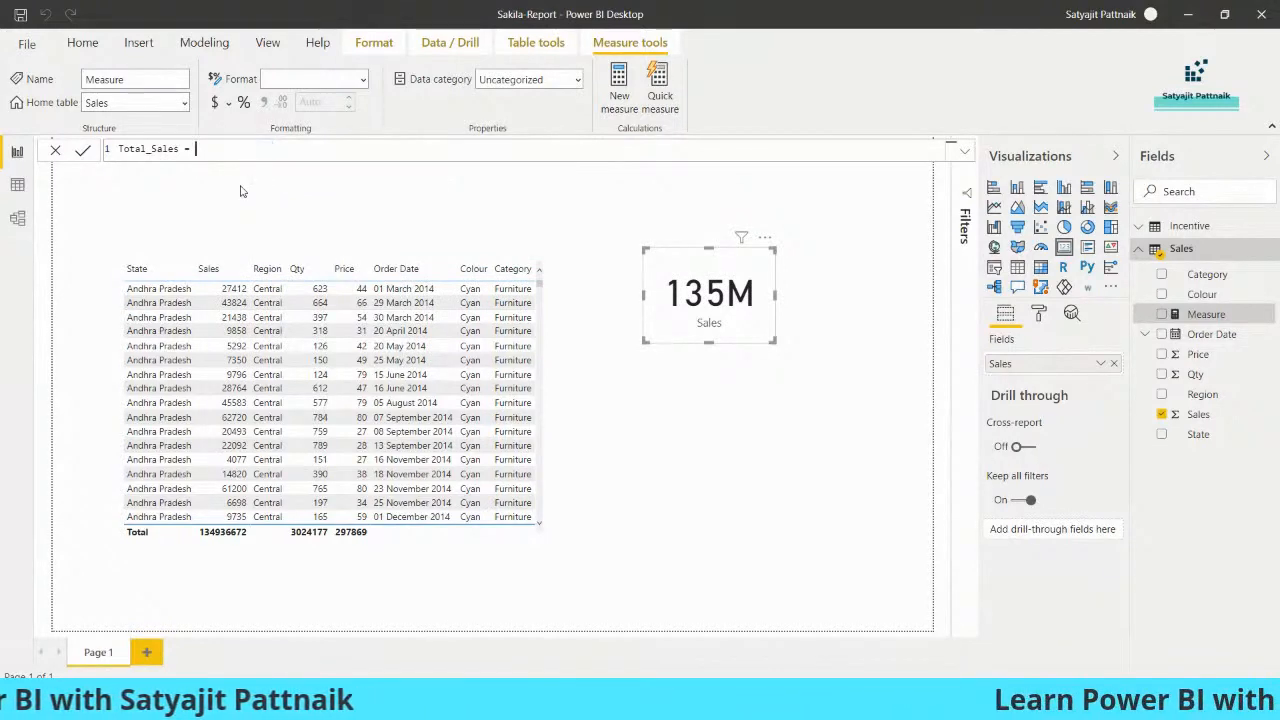
- Complete Total_Sales = CALCULATE(SUM(Sales[Sales])) and commit the measure
type("C")
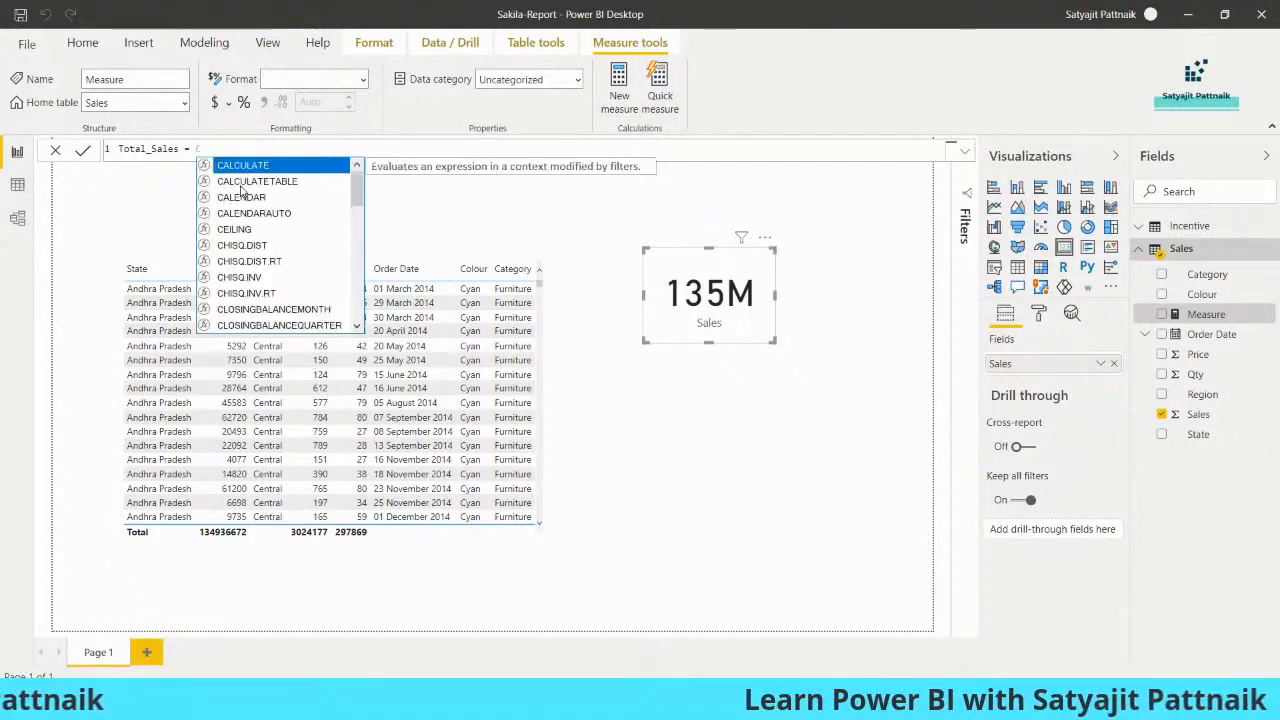
key("BackSpace")
type("CULATE(")
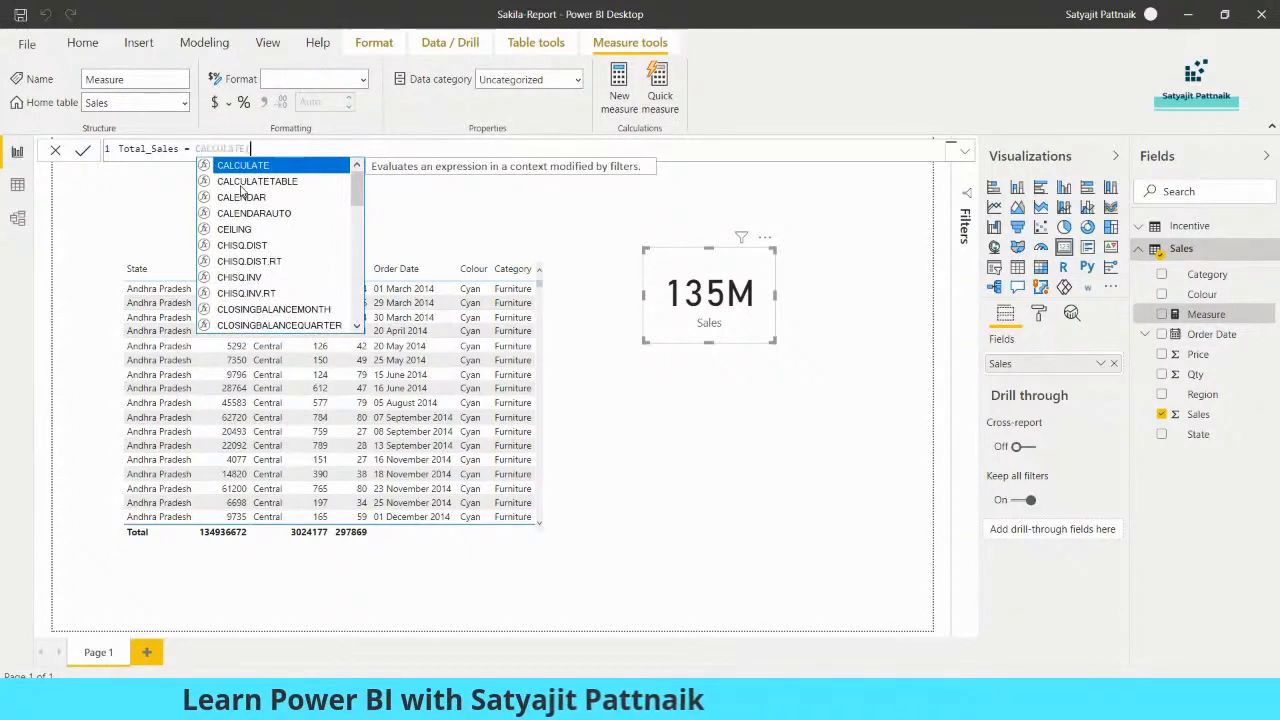
key("Tab")
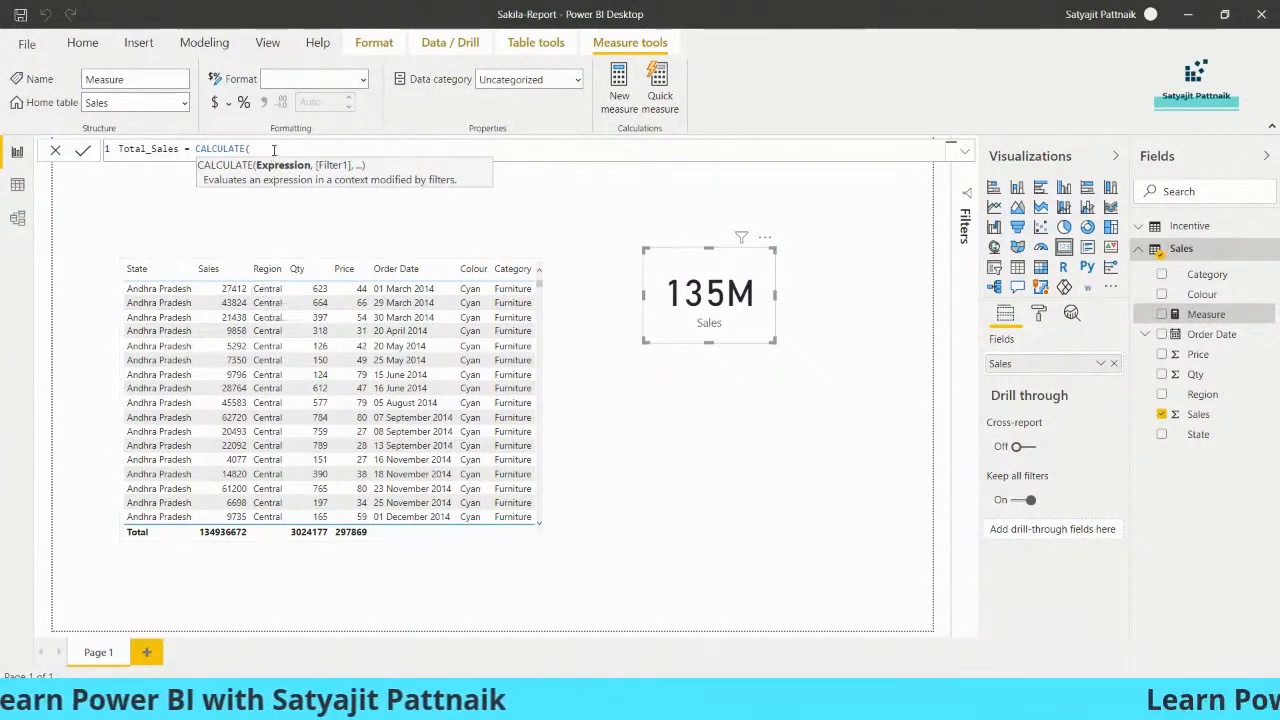
type("SUM(")
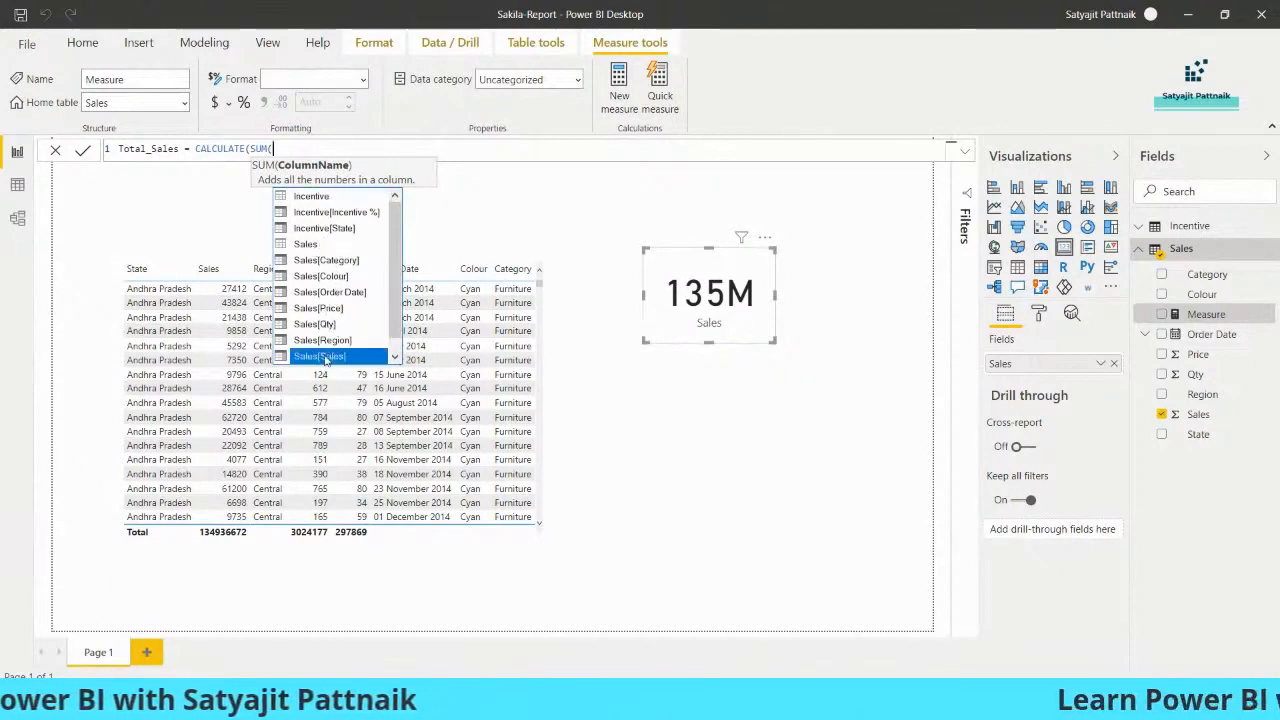
left_click(319, 356)
left_click_drag(273, 149, 334, 149)
left_click(347, 148)
type(")")
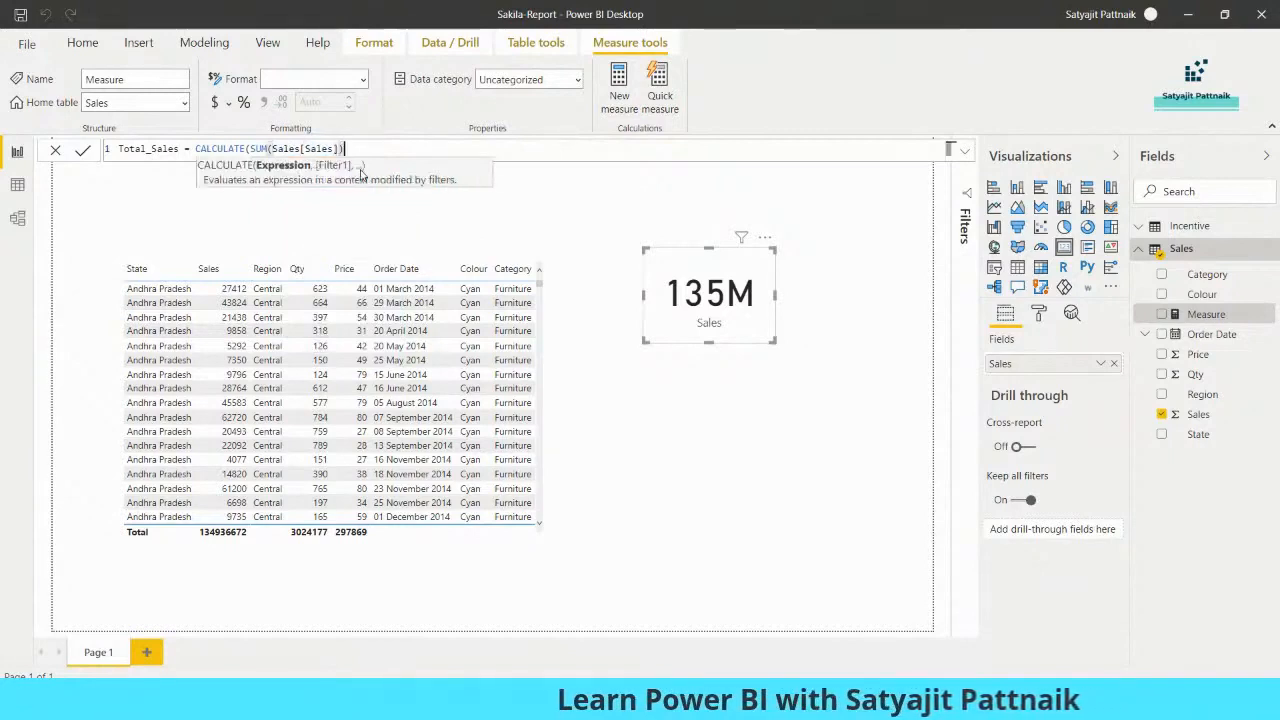
left_click(82, 152)
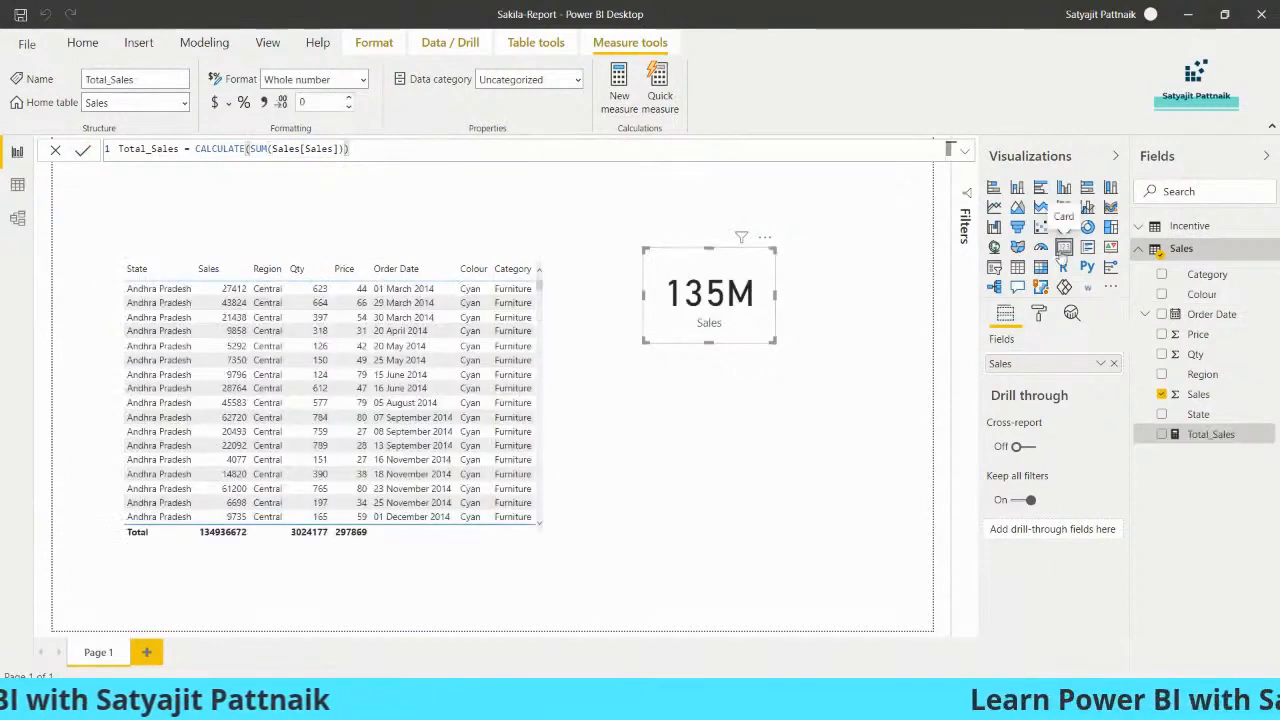
- Add a new card showing Total_Sales (135M), sized and placed below the Sales card
left_click(886, 391)
left_click(1064, 250)
left_click_drag(498, 360, 488, 468)
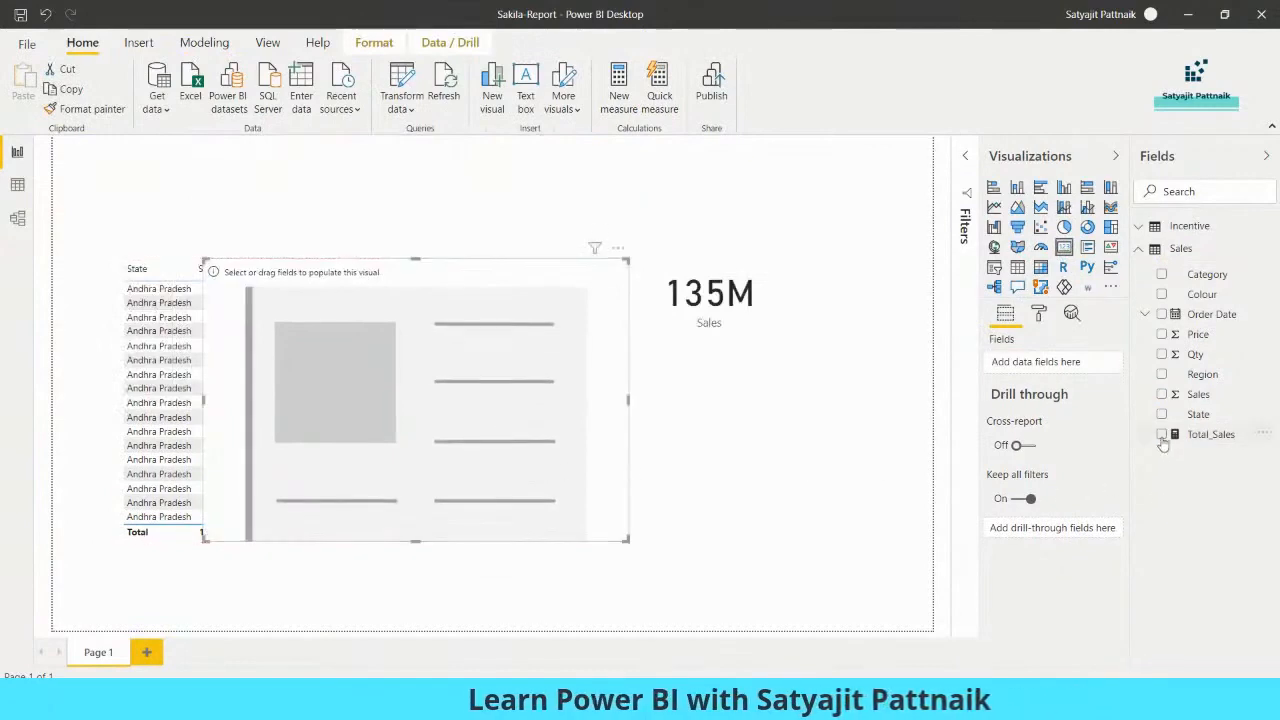
left_click_drag(988, 543, 611, 443)
left_click_drag(626, 261, 753, 368)
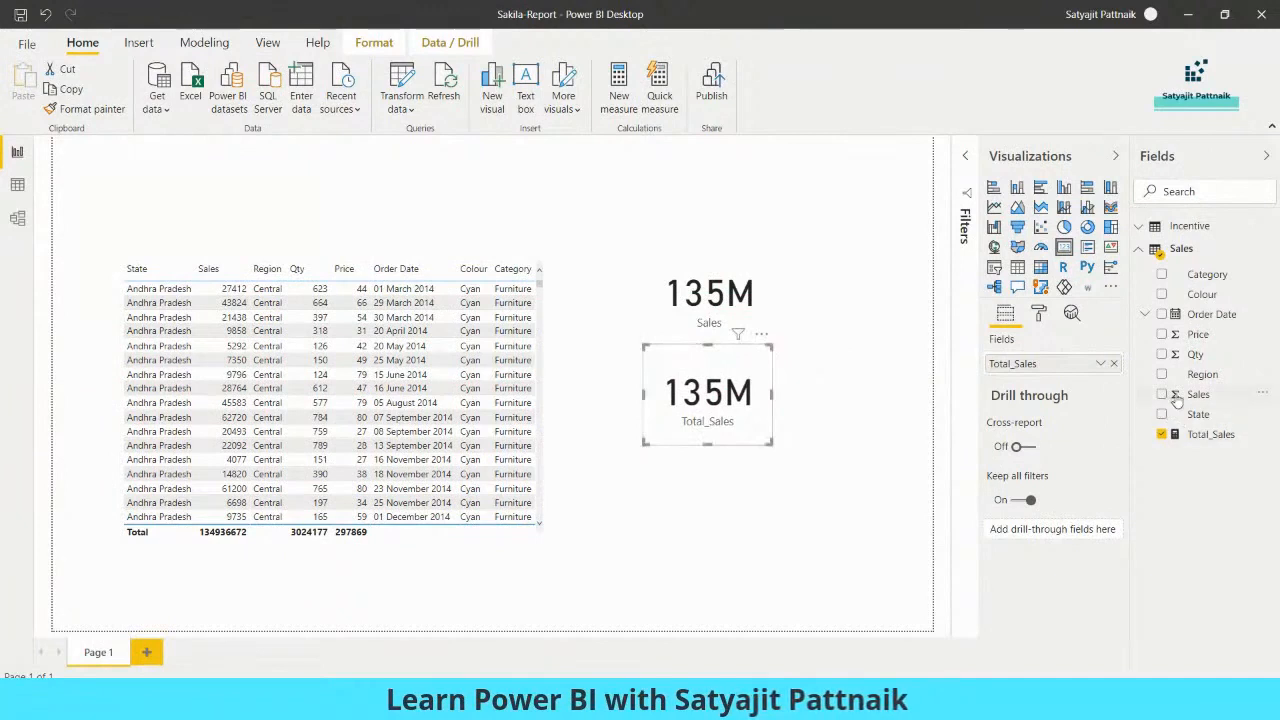
- Change the Sales card's aggregation, trying average and minimum, ending on Maximum (63K)
left_click(761, 316)
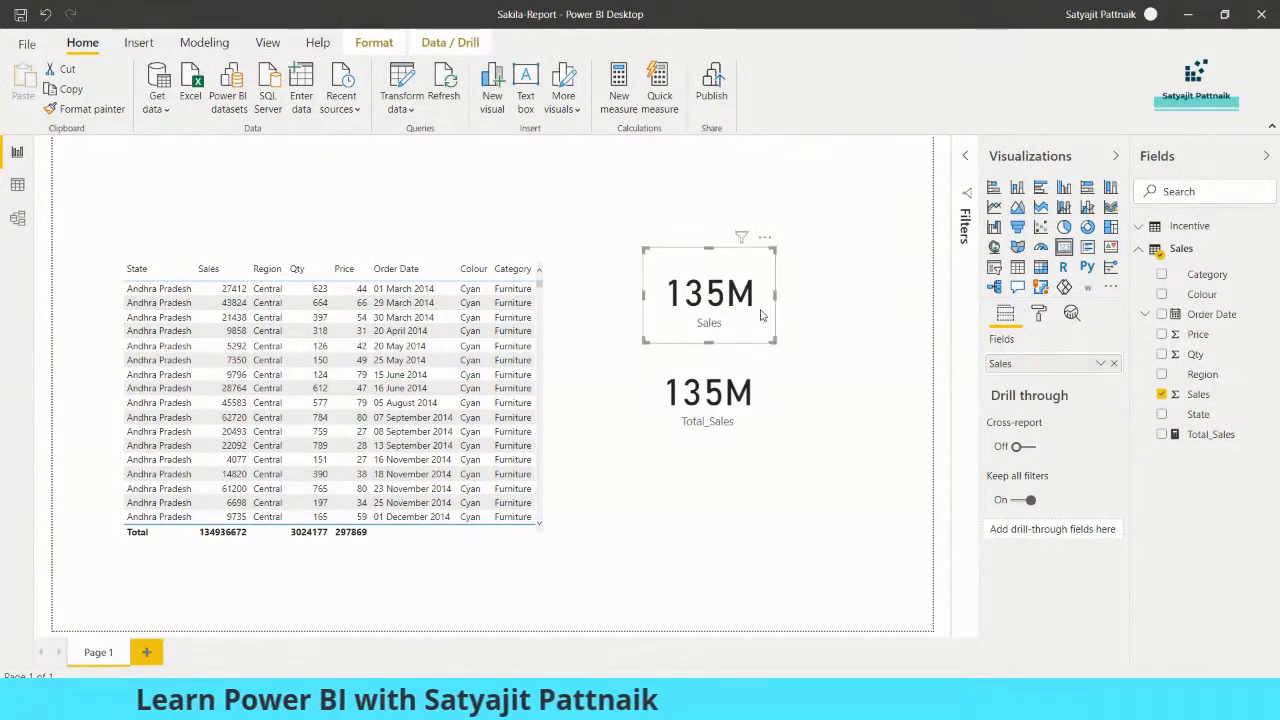
left_click(1100, 363)
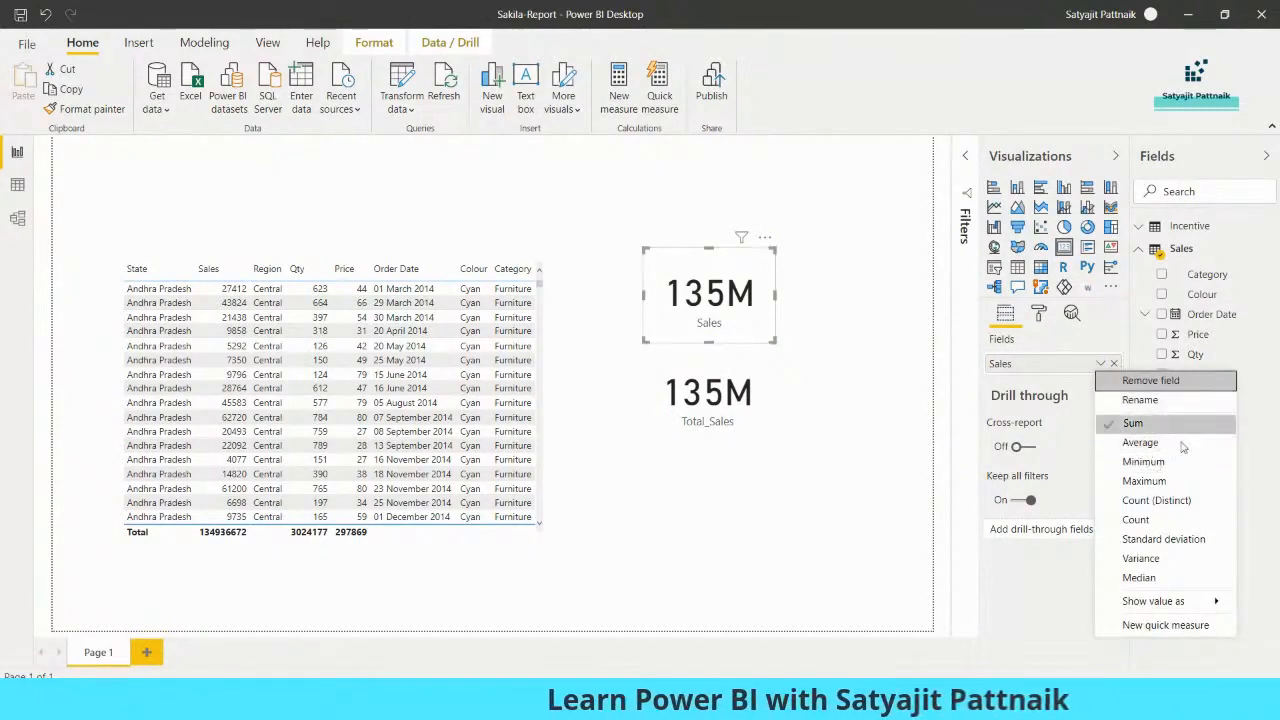
left_click(1031, 586)
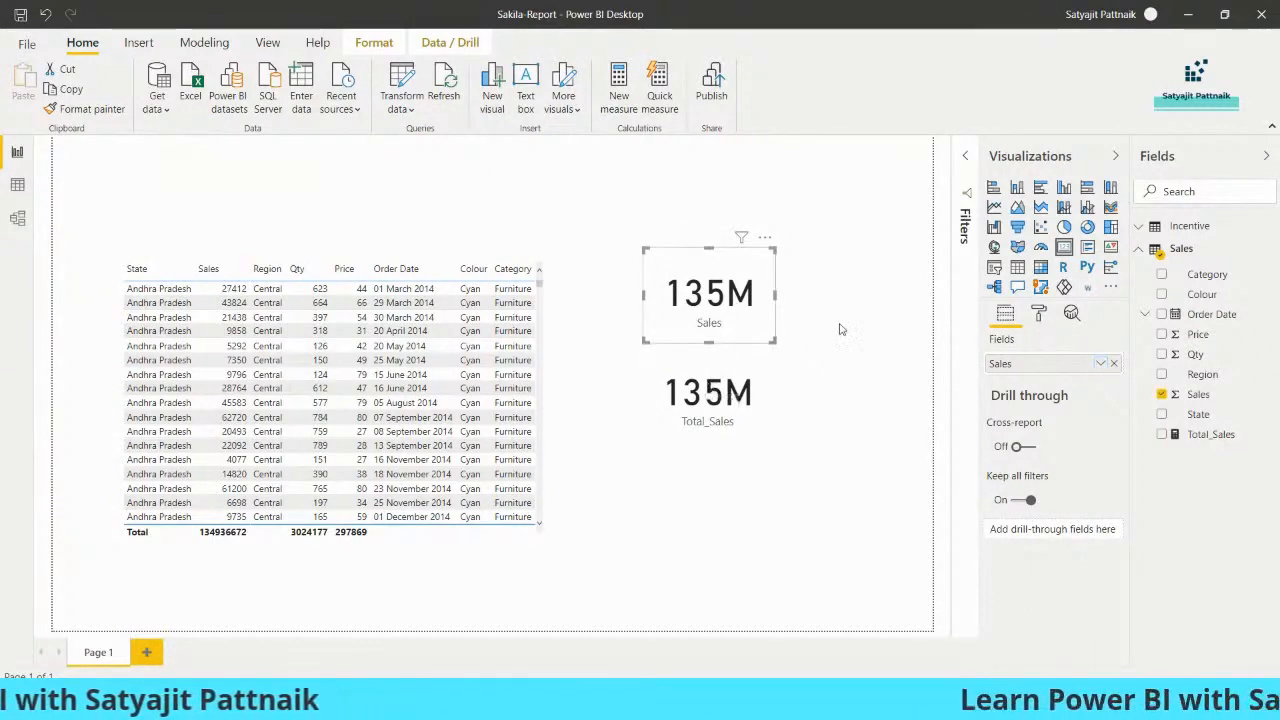
left_click(1102, 366)
left_click(1066, 443)
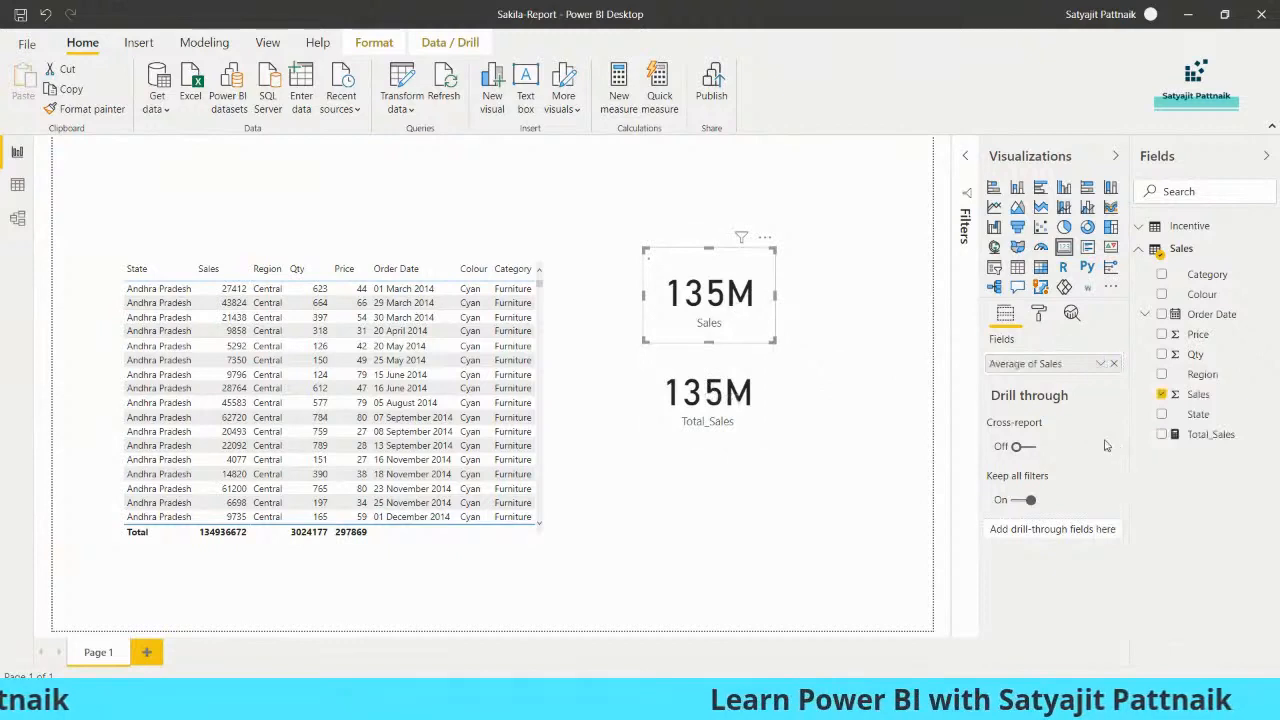
left_click(1102, 367)
left_click(1114, 458)
left_click(1101, 367)
left_click(1128, 480)
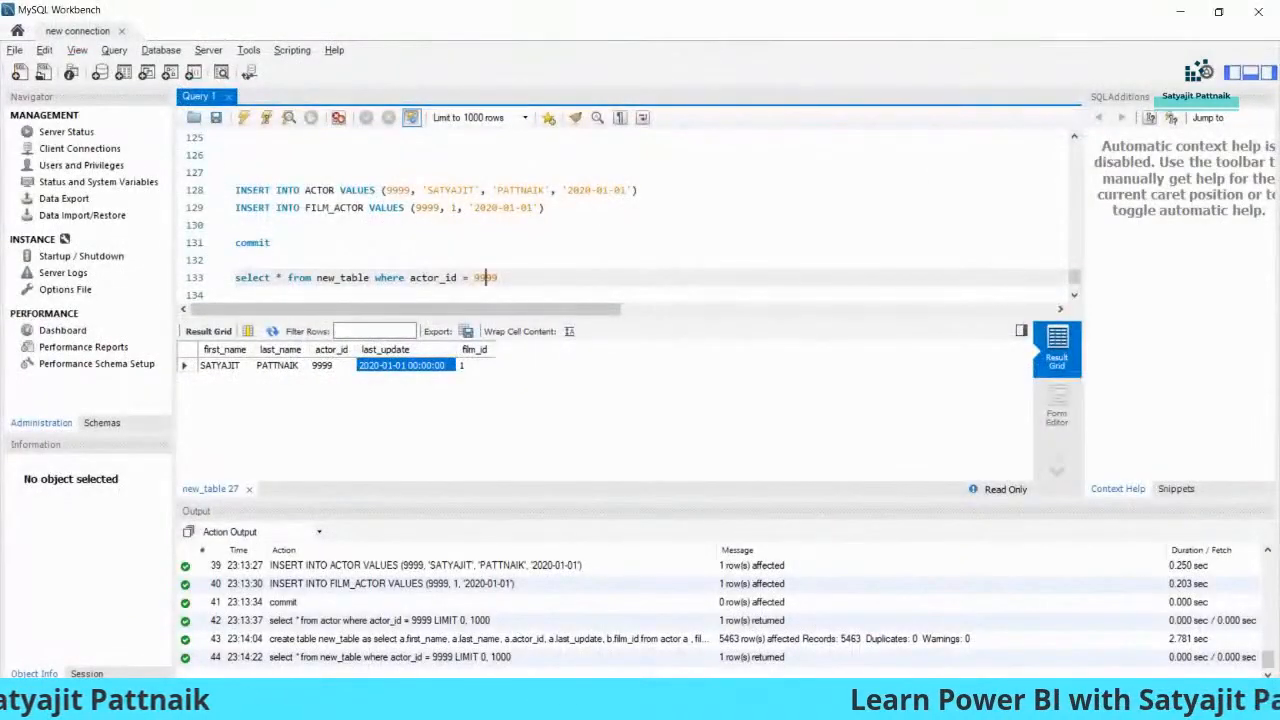
- Switch to Chrome and bring up the Power BI - Guide slides
left_click(682, 702)
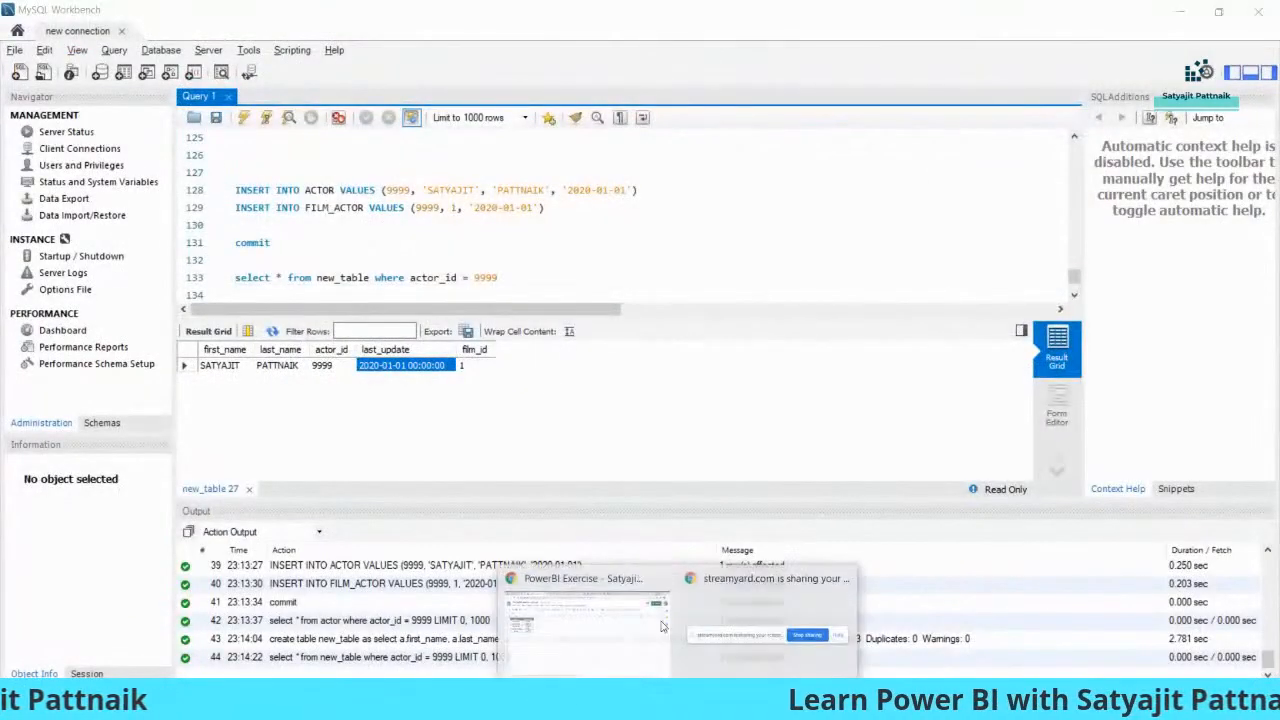
left_click(538, 584)
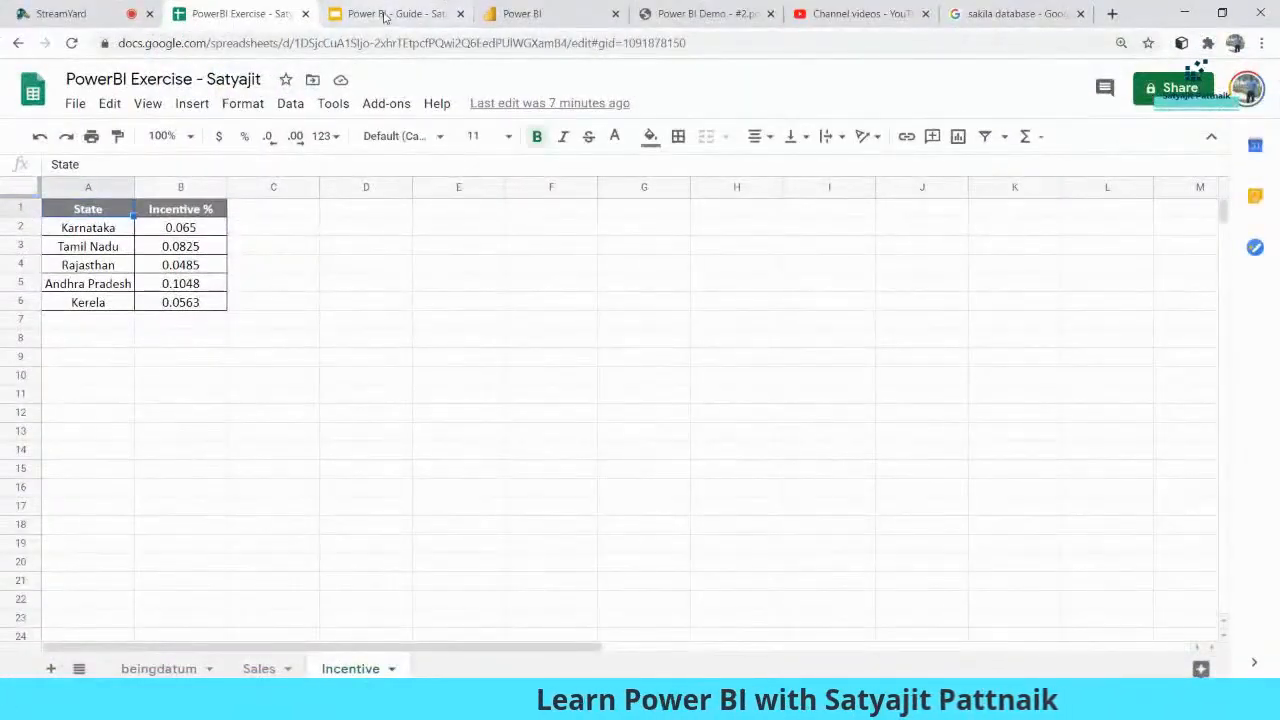
left_click(384, 14)
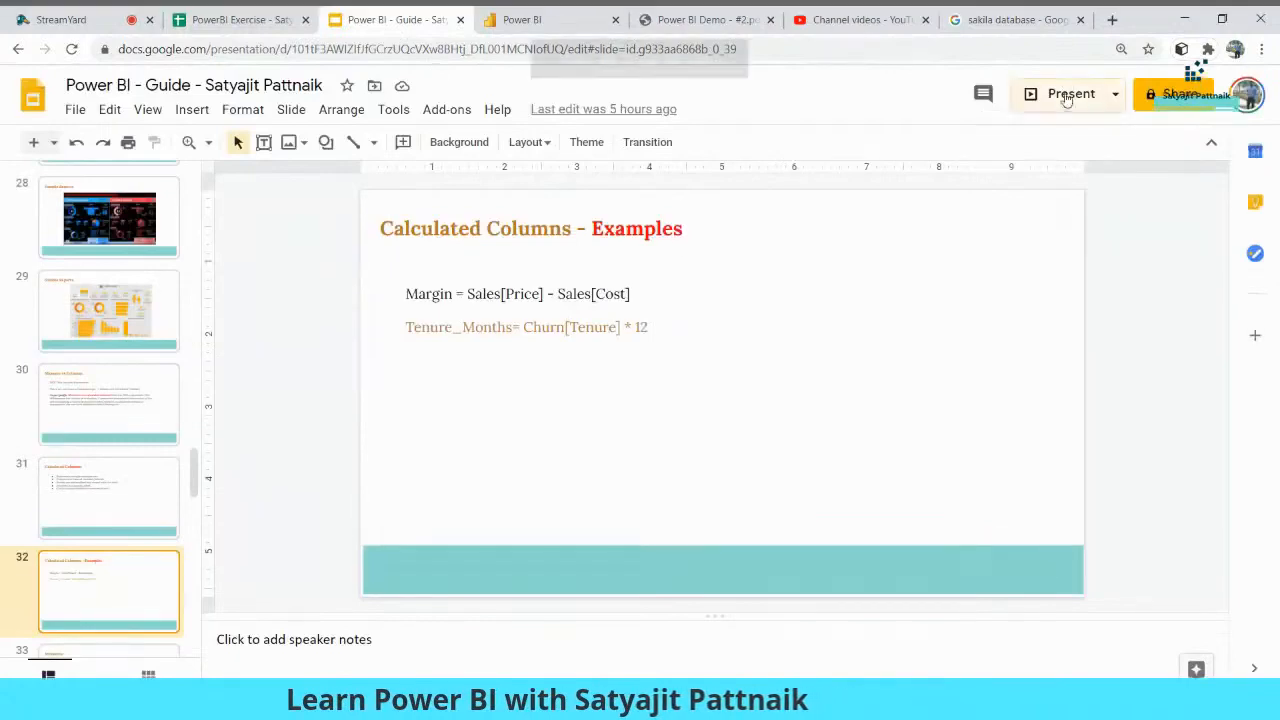
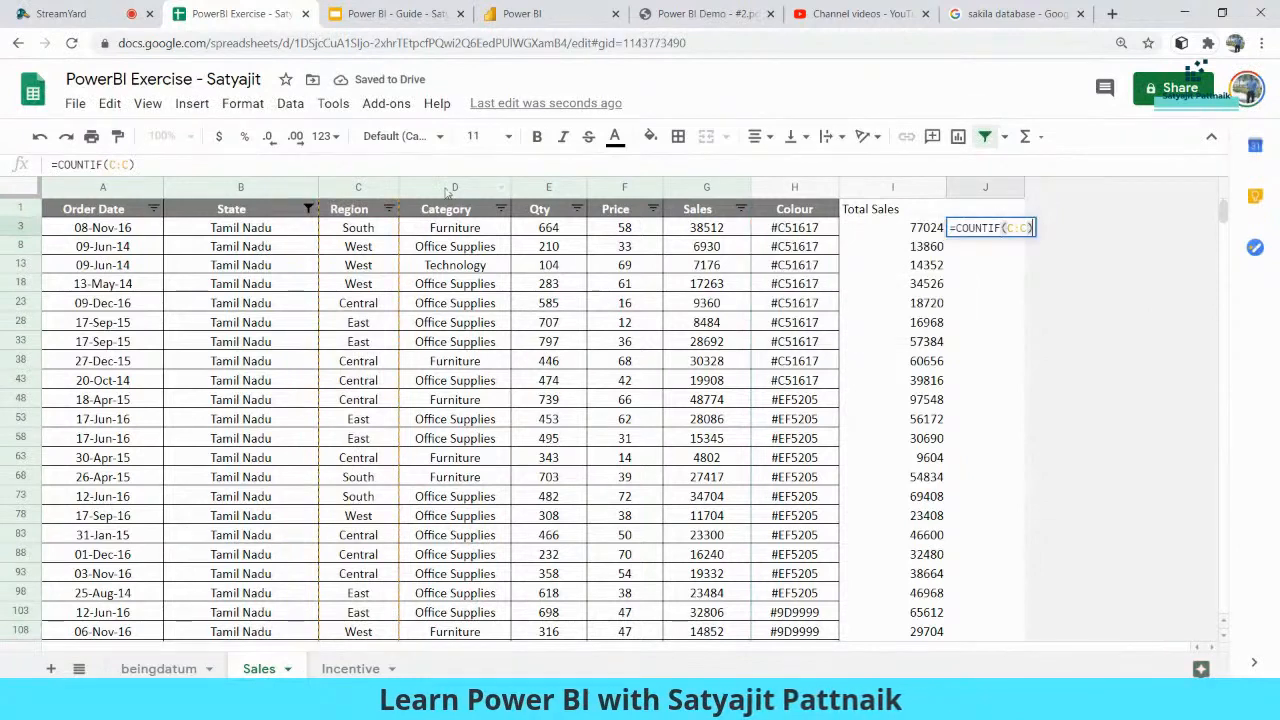
- Finish =COUNTIF(C:C,"South") in J3, giving a South count of 1102
type(", \"South\"")
key("Return")
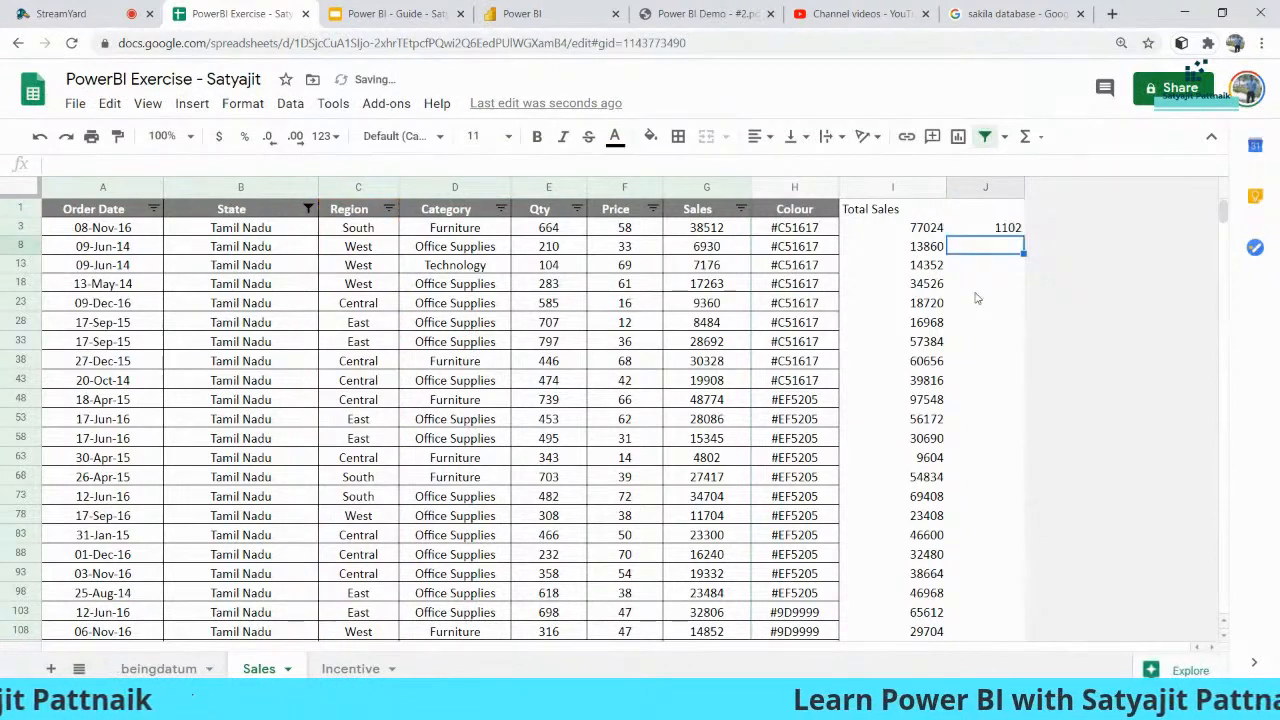
key("Up")
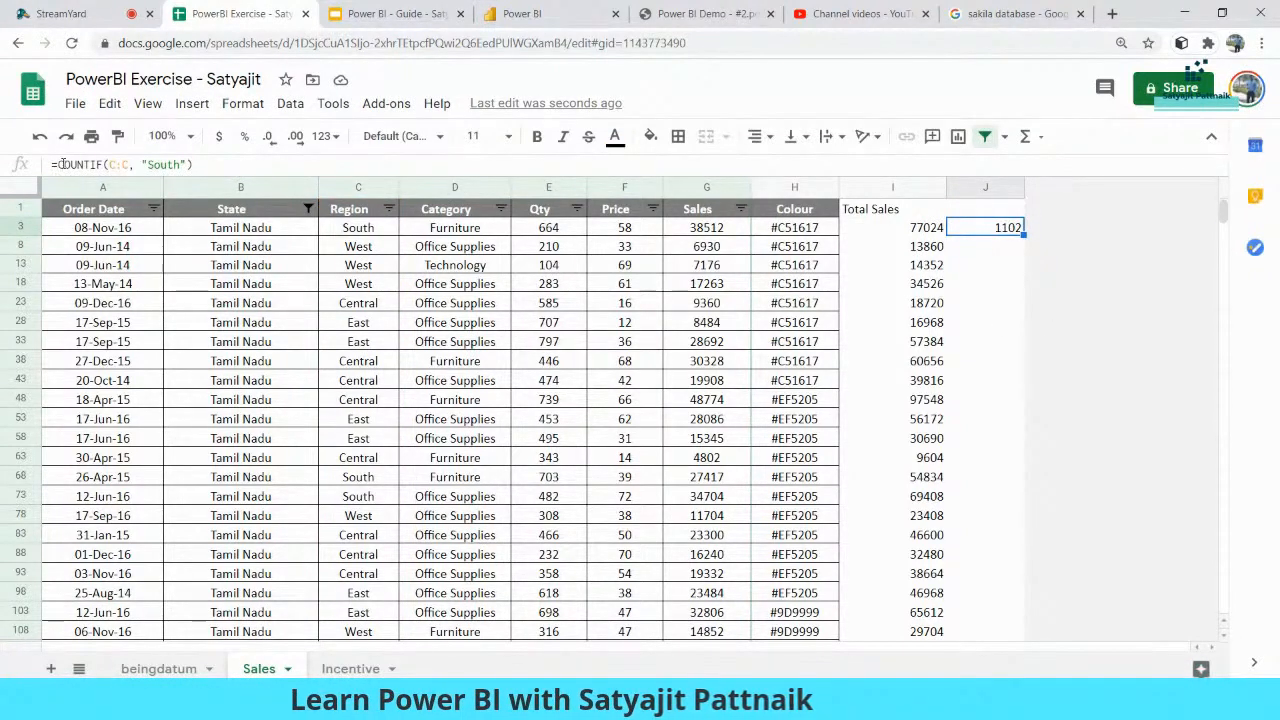
left_click_drag(57, 164, 207, 168)
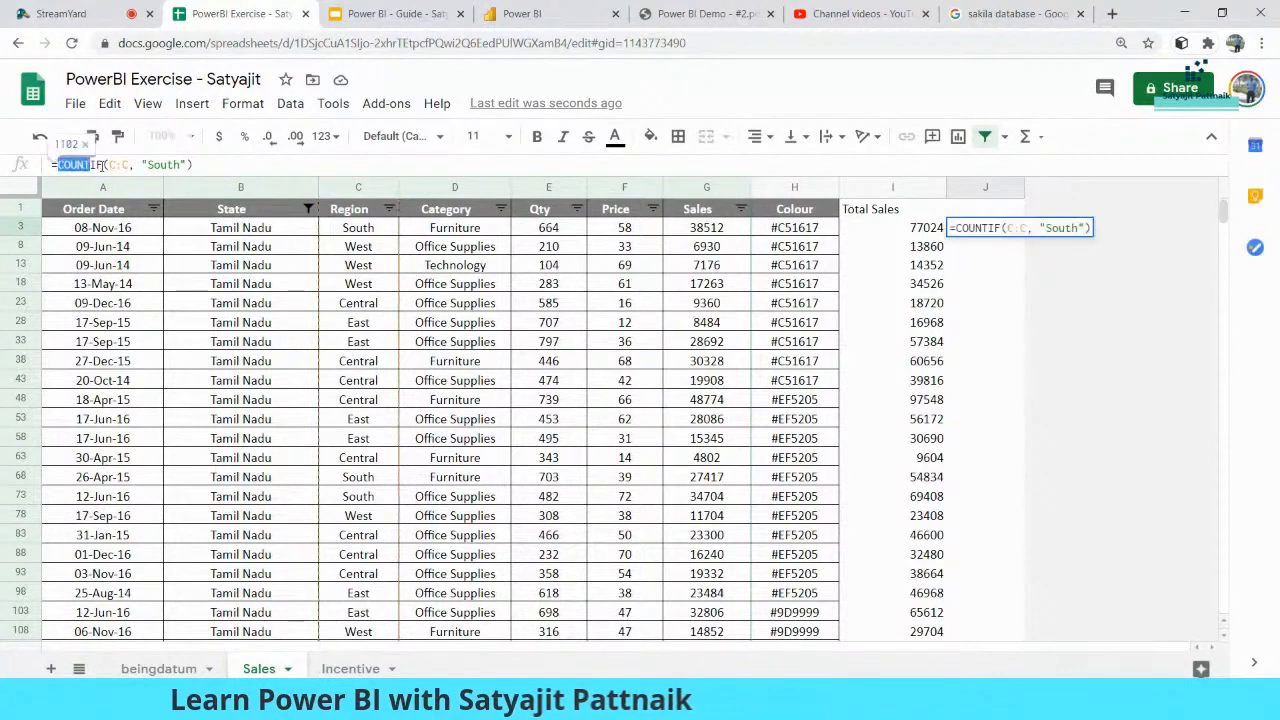
left_click(204, 162)
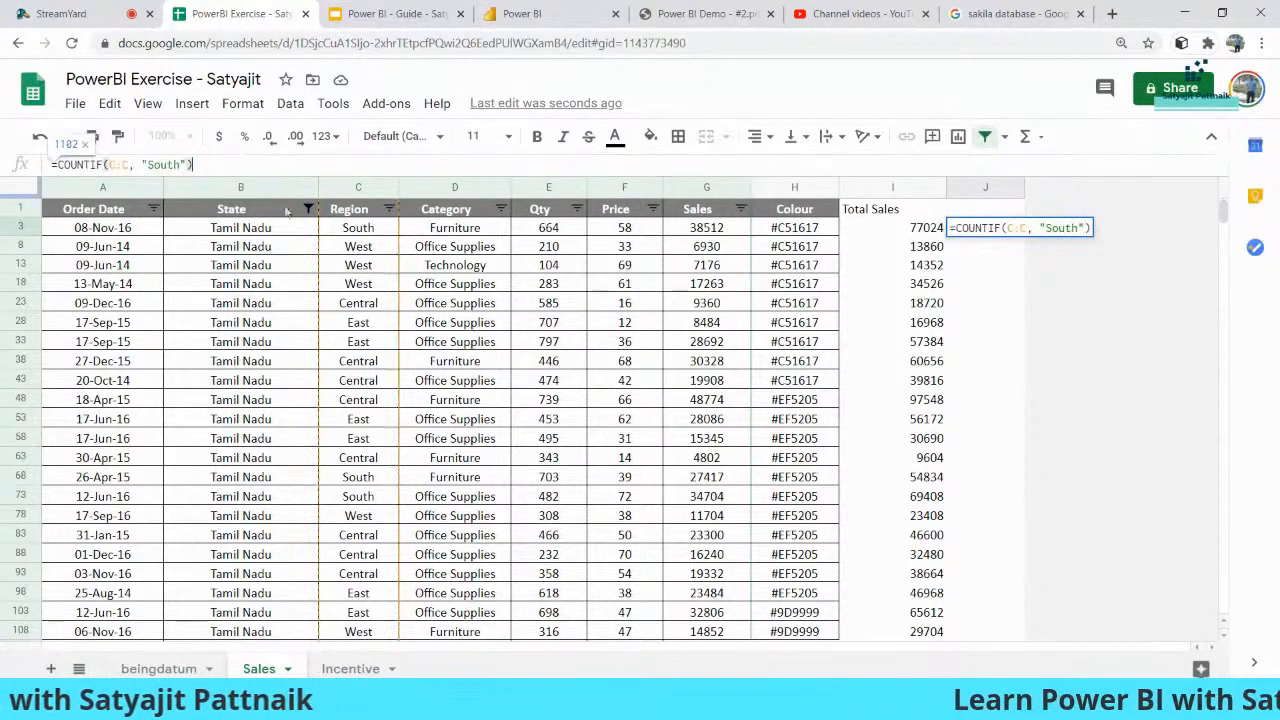
left_click(1001, 265)
left_click(995, 233)
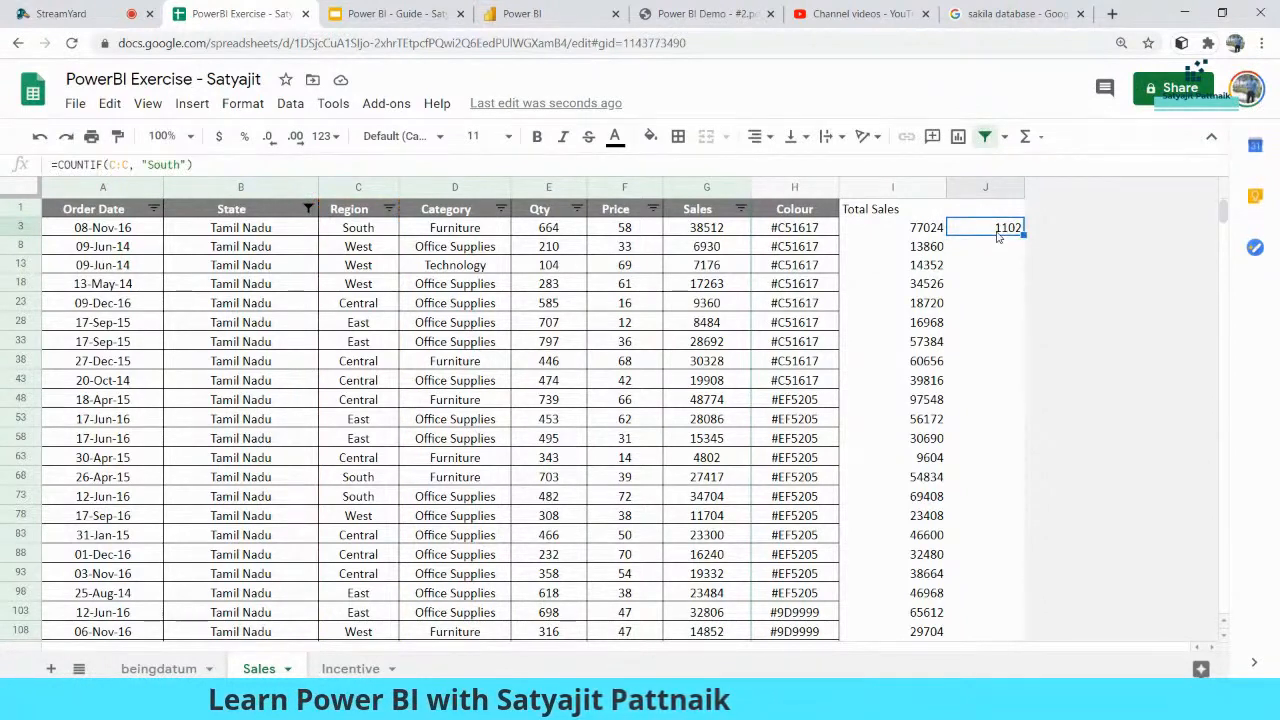
- Copy the South COUNTIF formula from J3 into J8, J13 and J18
left_click(346, 248)
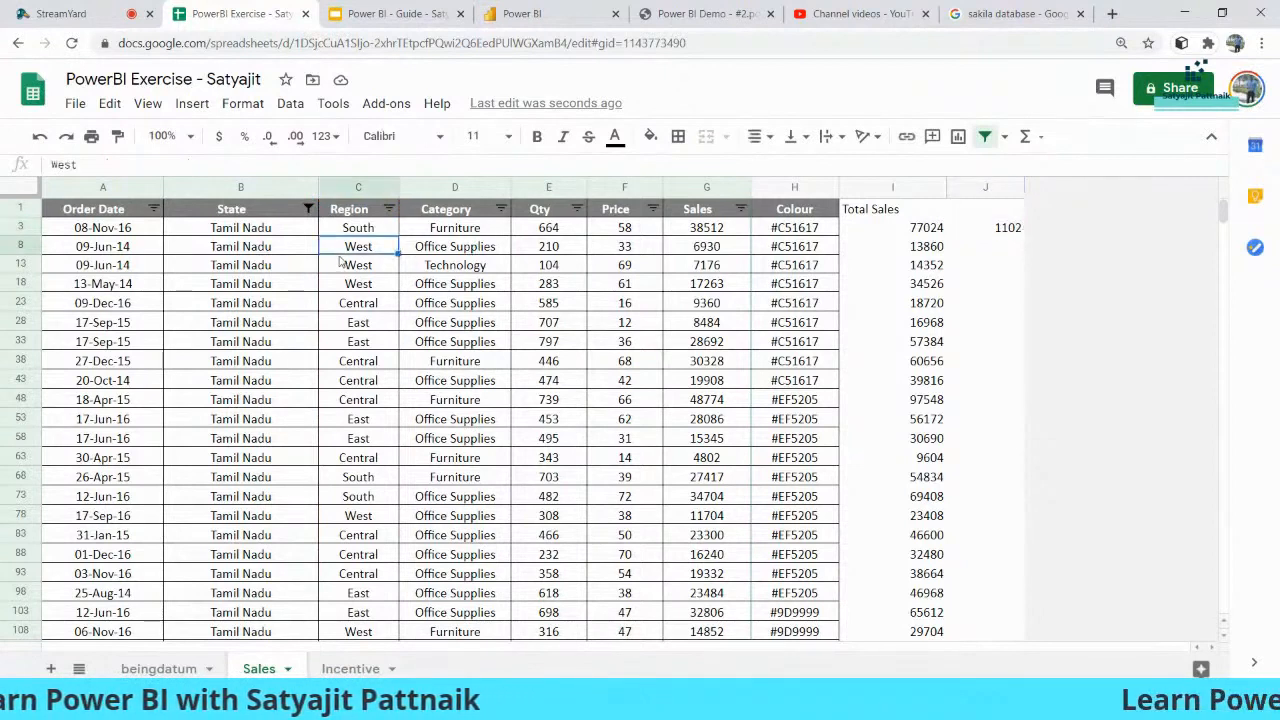
left_click(1006, 229)
key("ctrl+c")
left_click_drag(1000, 247, 1002, 290)
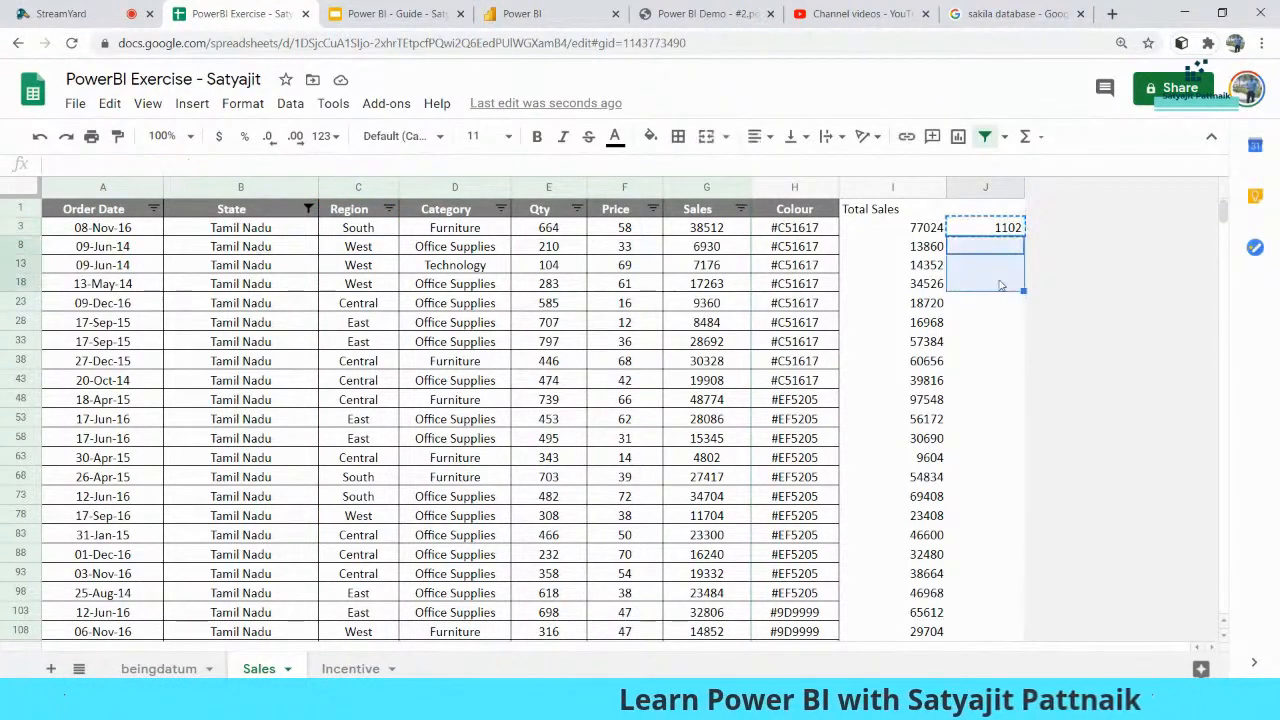
key("ctrl+v")
- Change the copied criteria to "West" in J8, "East" in J13 and "North" in J18
double_click(165, 163)
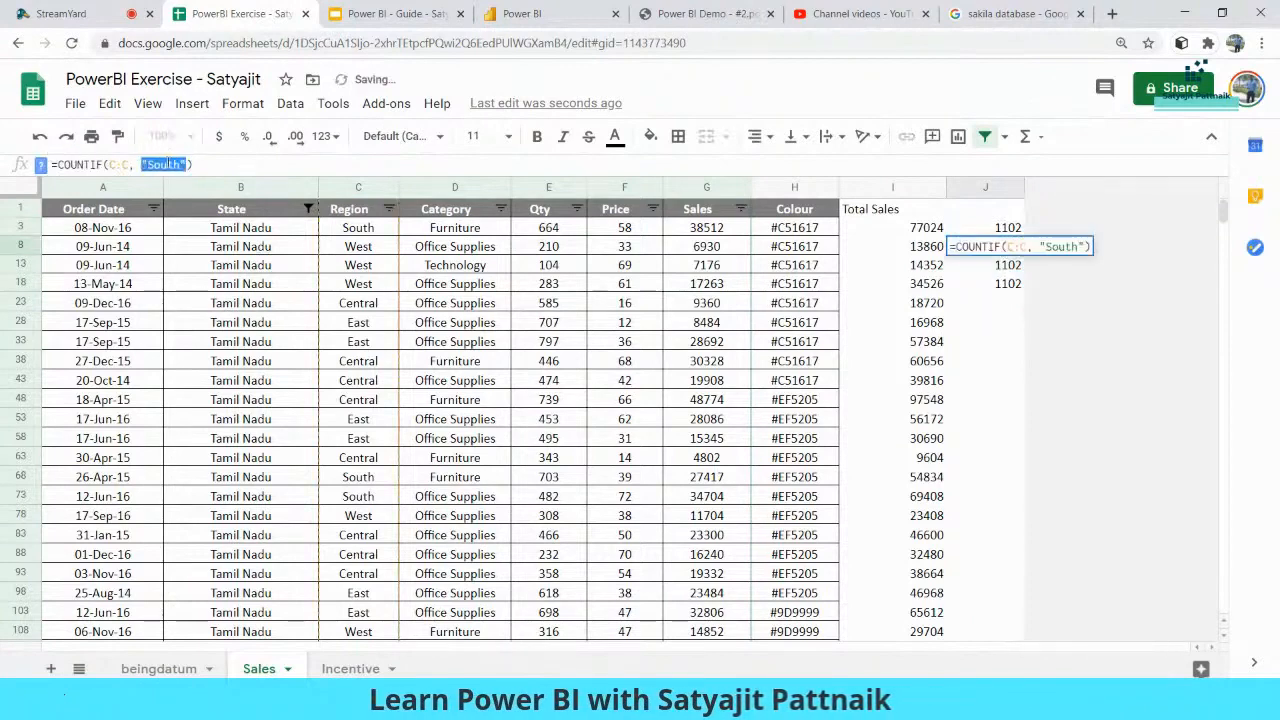
type("W")
key("BackSpace")
type("\"West\"")
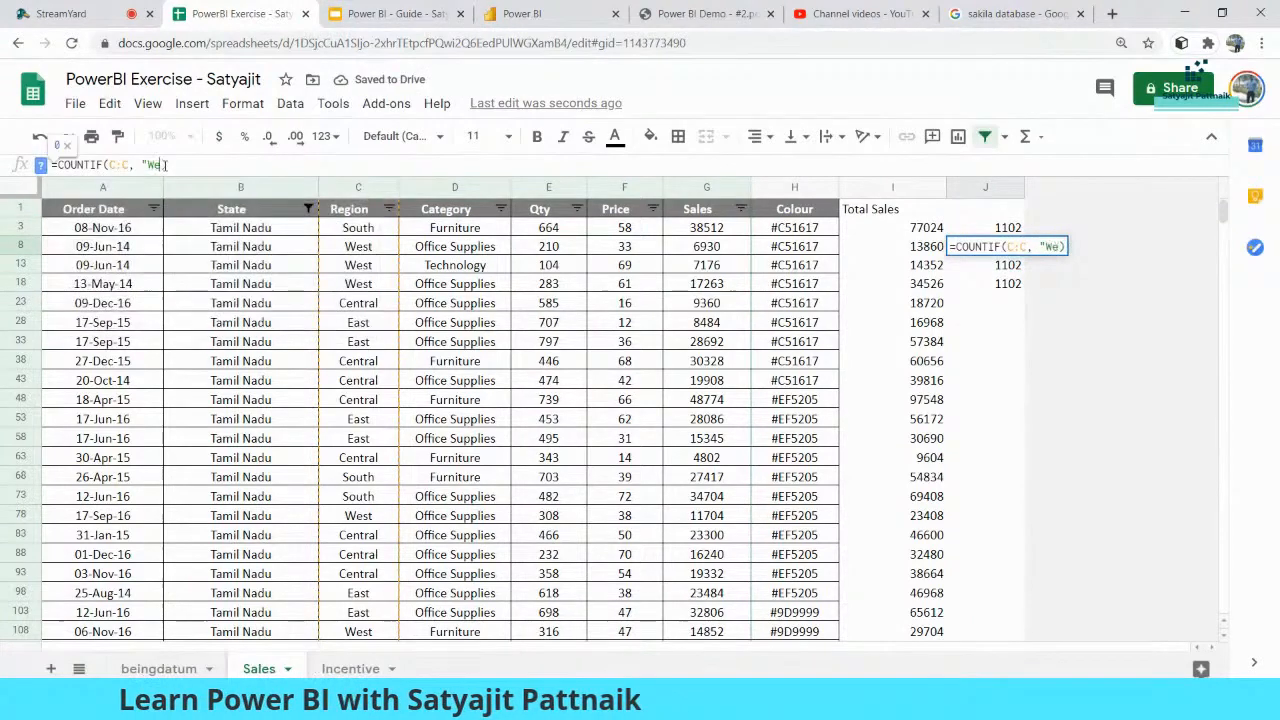
key("Return")
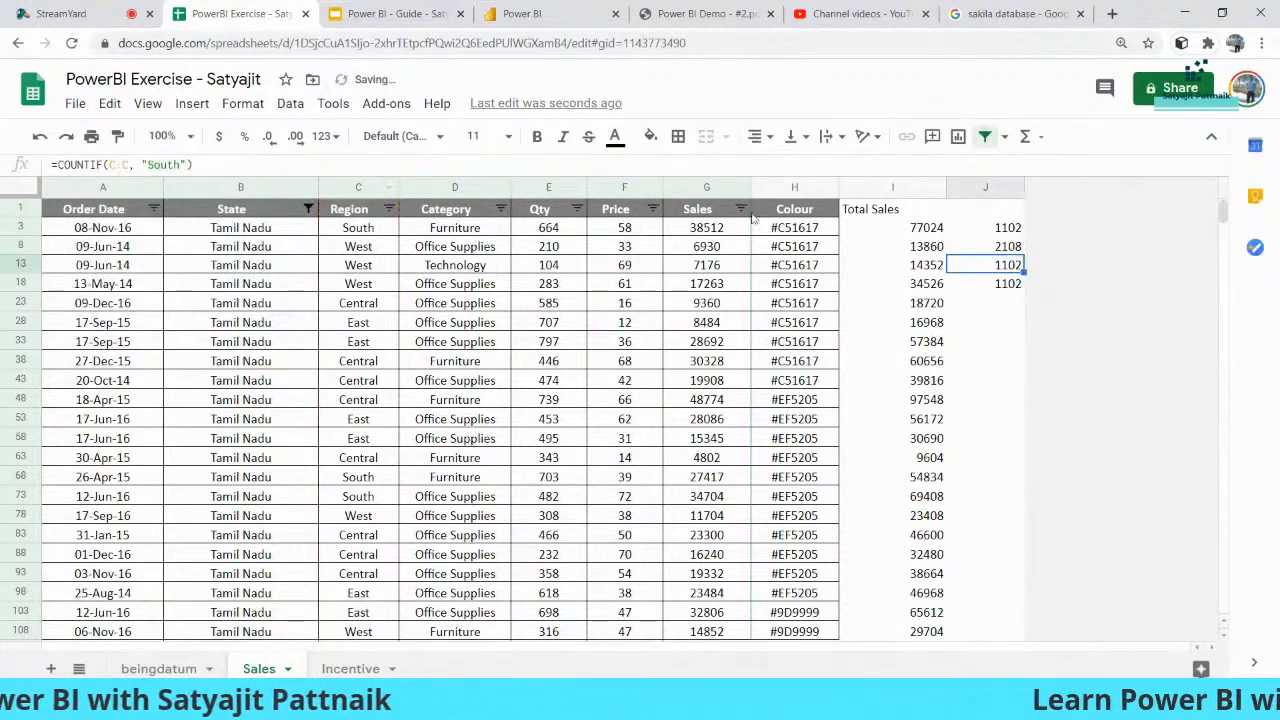
double_click(168, 164)
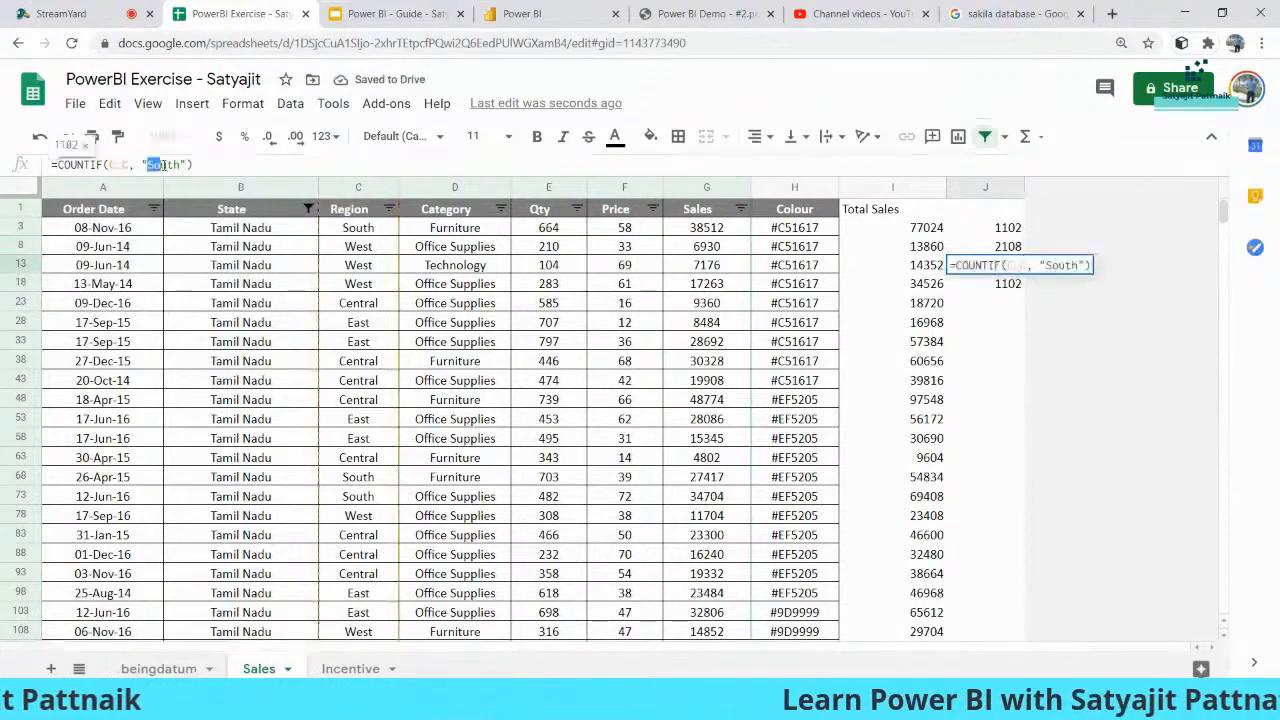
type("East")
key("Return")
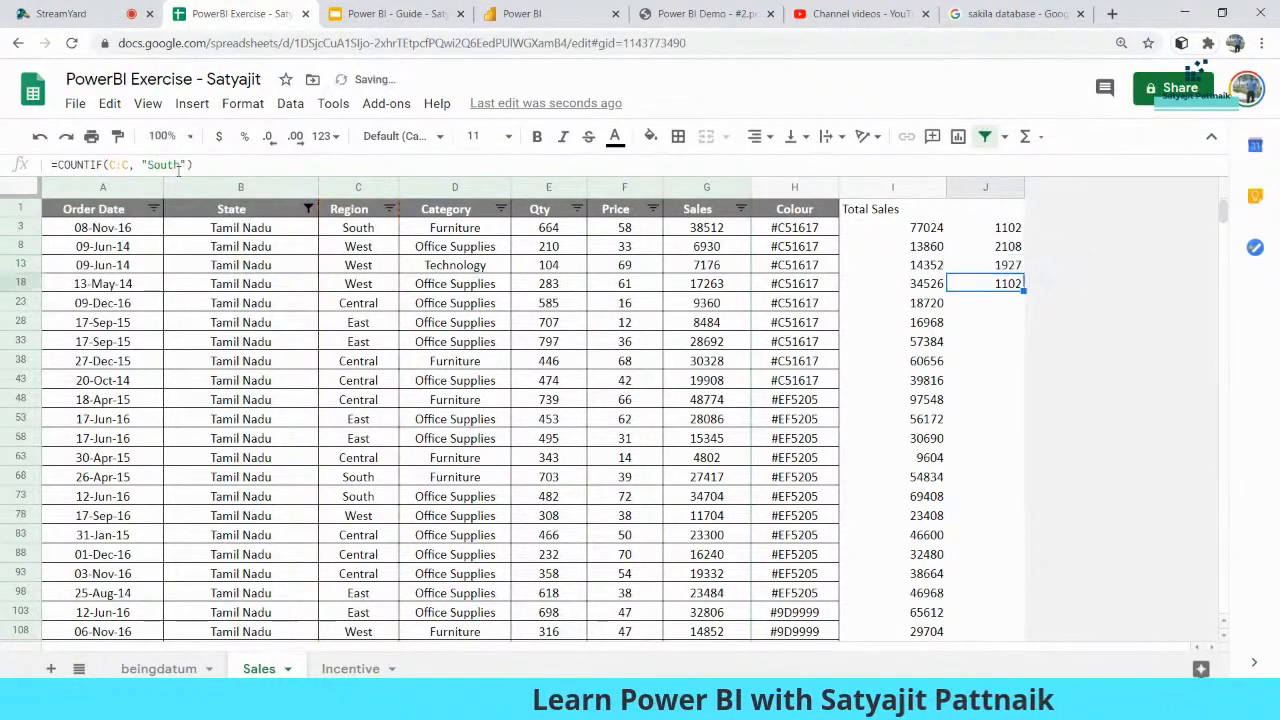
double_click(150, 164)
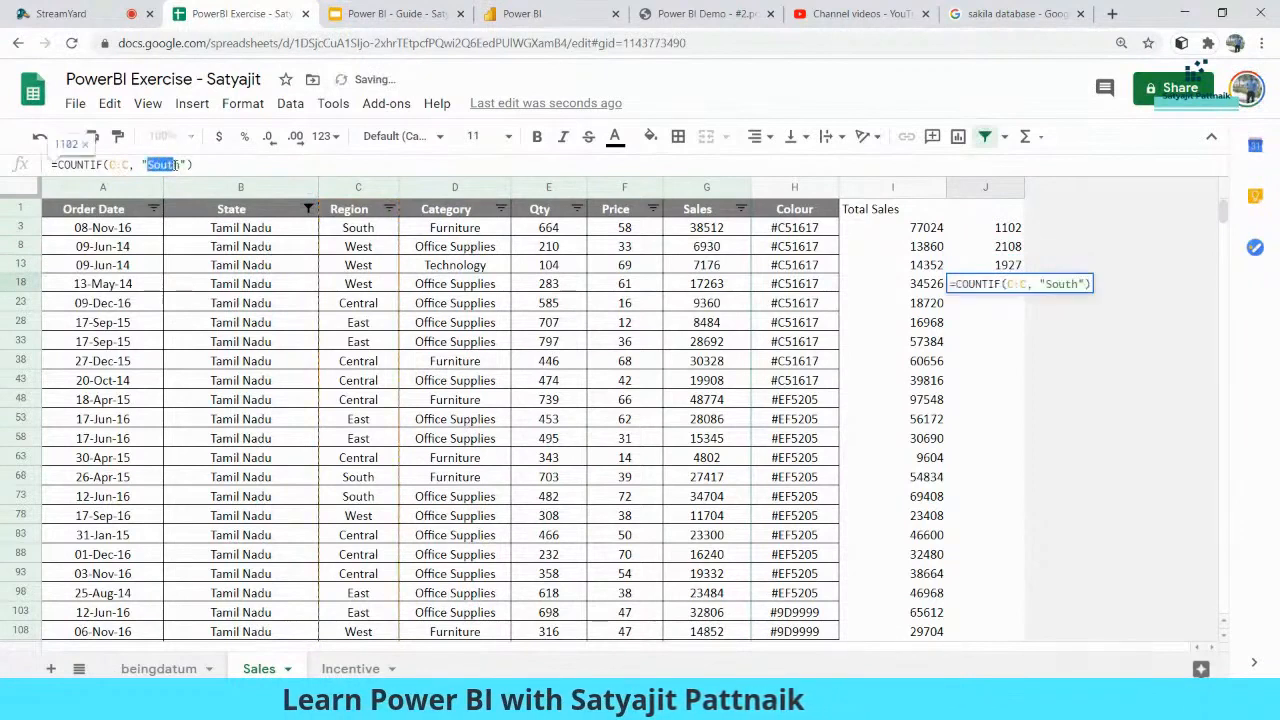
type("North")
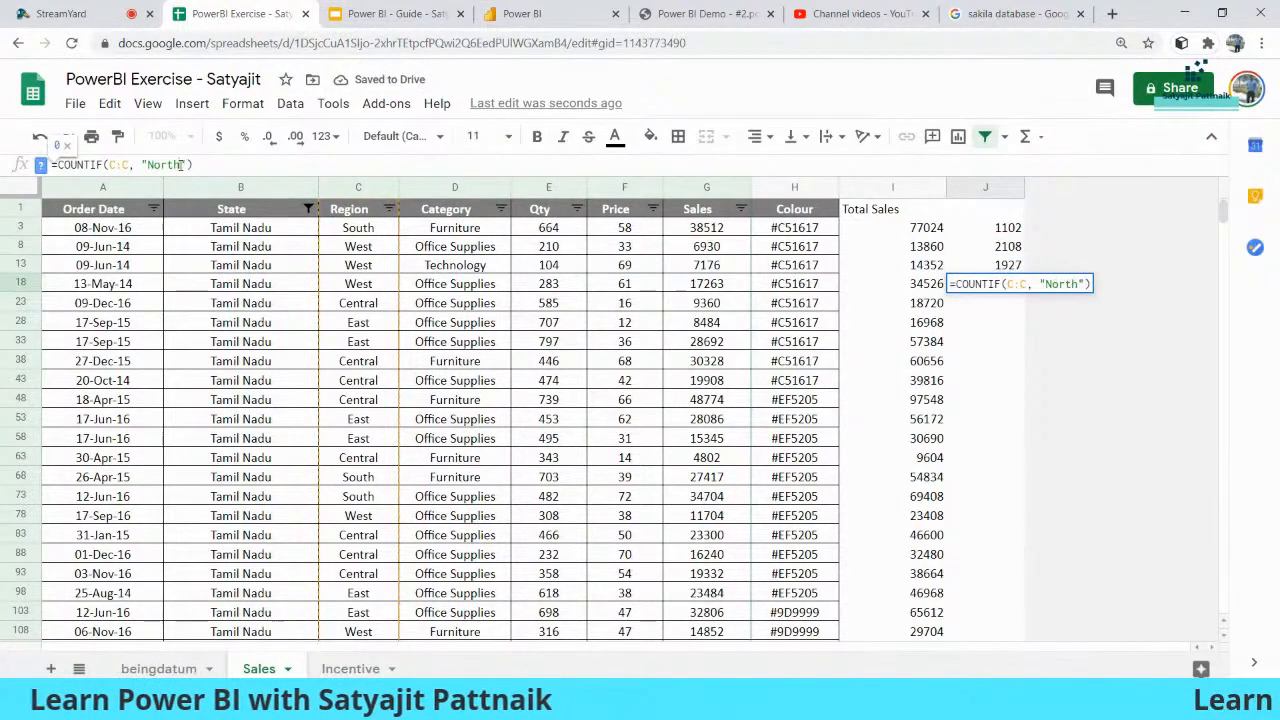
key("Return")
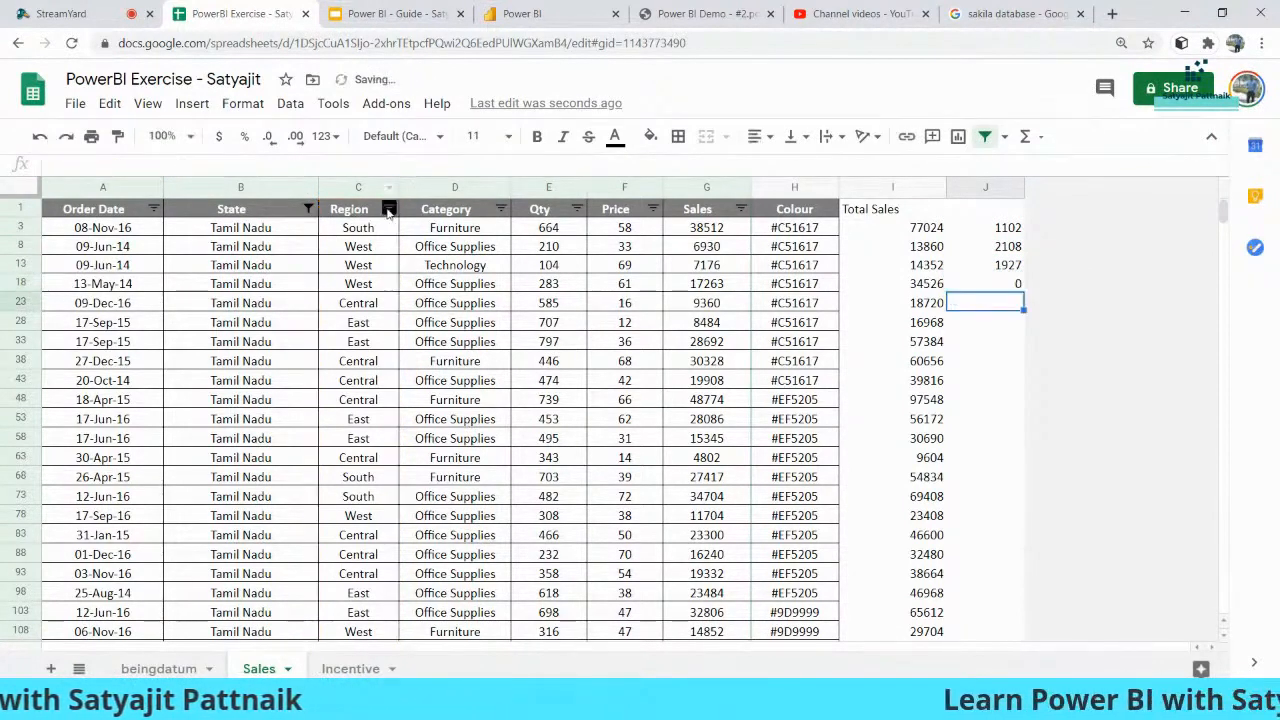
- After checking the Region values, change J18's criterion to "Central" (1545) and select J3:J18
left_click(389, 209)
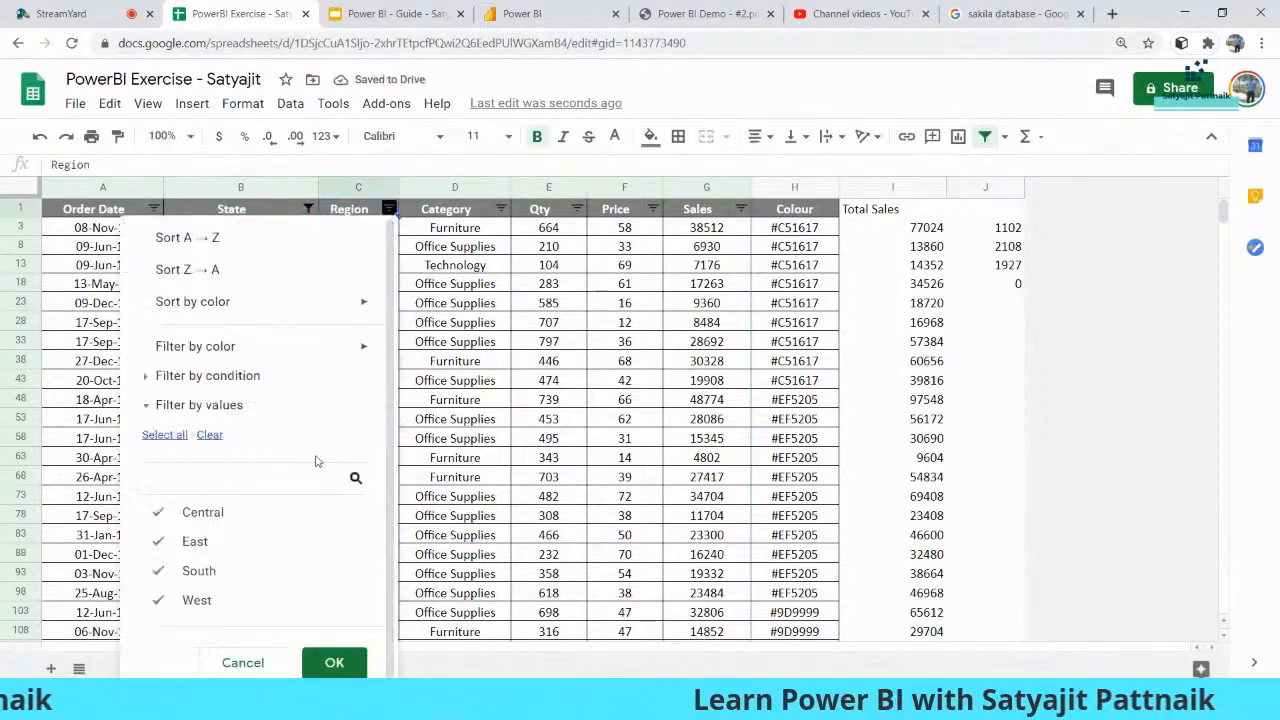
left_click(1007, 287)
double_click(160, 165)
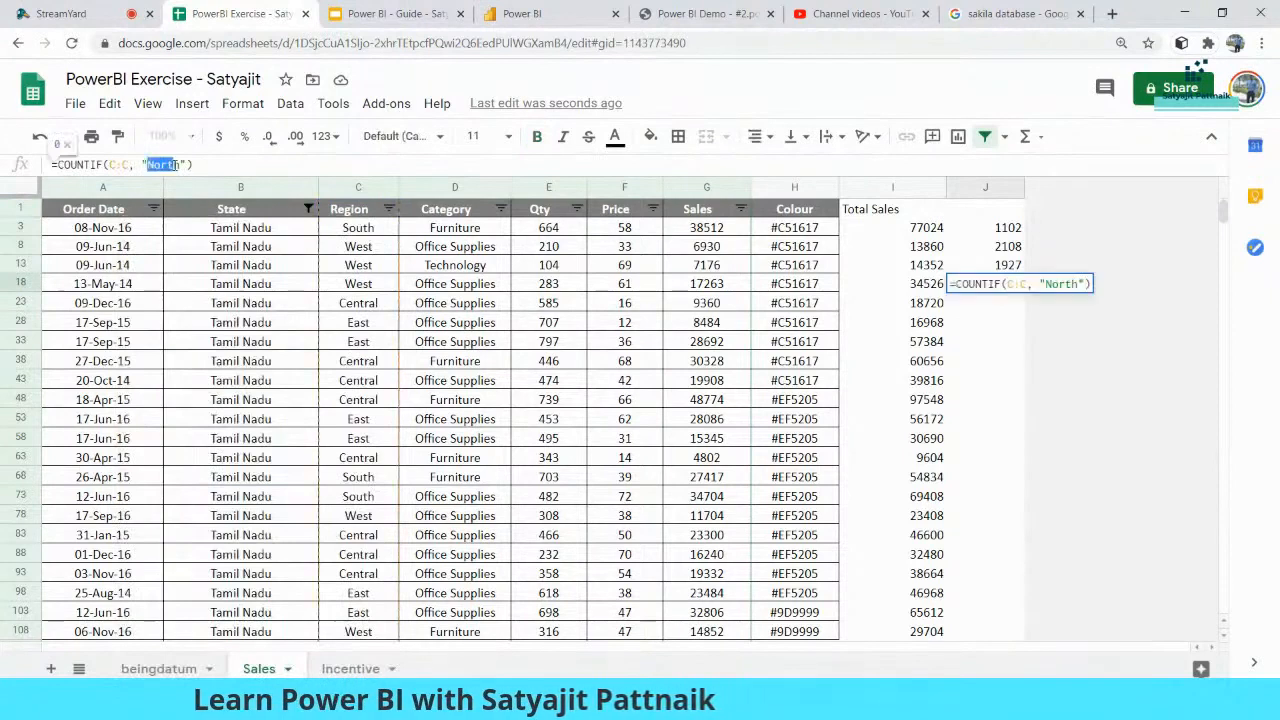
type("Central")
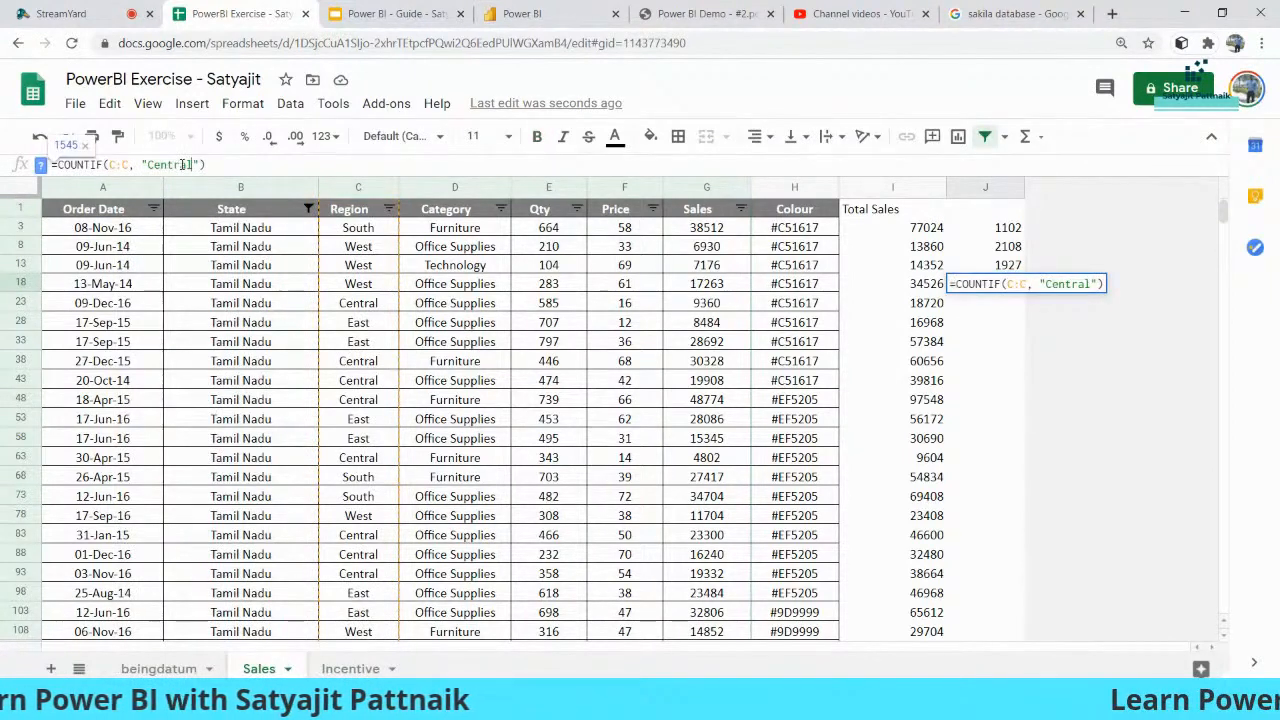
key("Return")
left_click(1000, 246)
left_click_drag(1000, 228, 1005, 284)
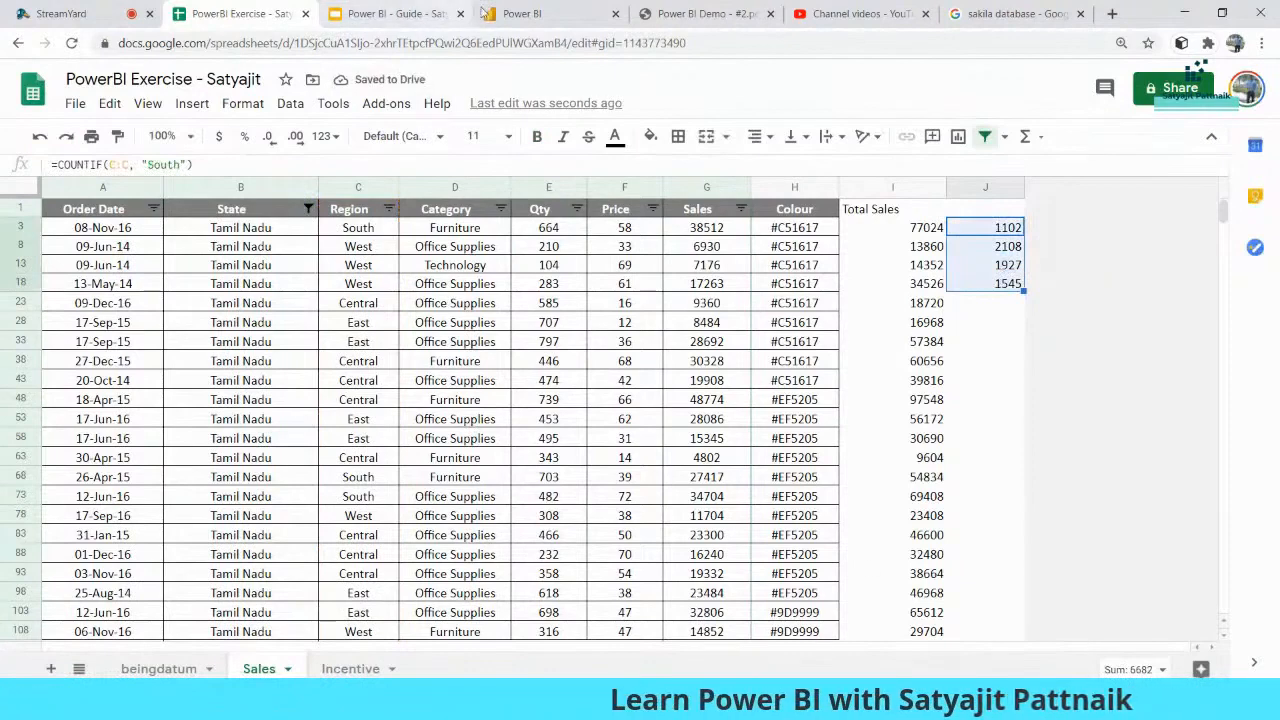
- View the COUNTIF colour-counting example on slide 39, then return to Power BI Desktop
left_click(406, 8)
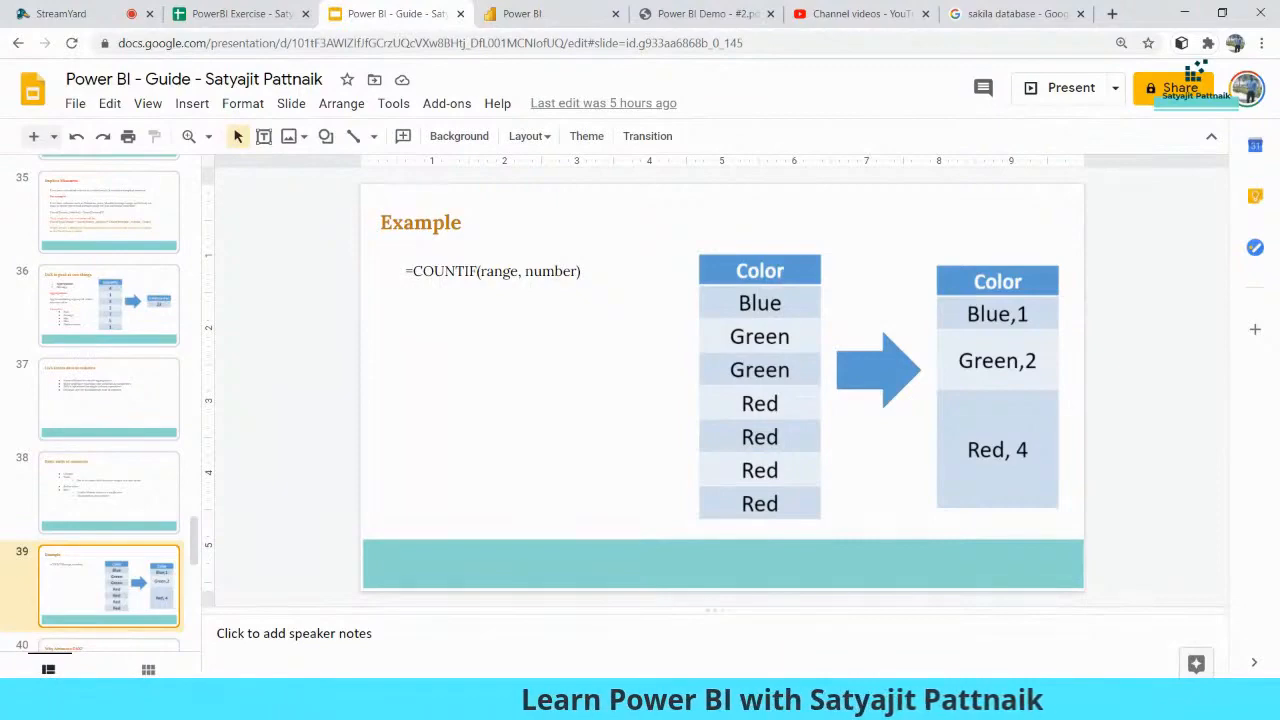
left_click(985, 702)
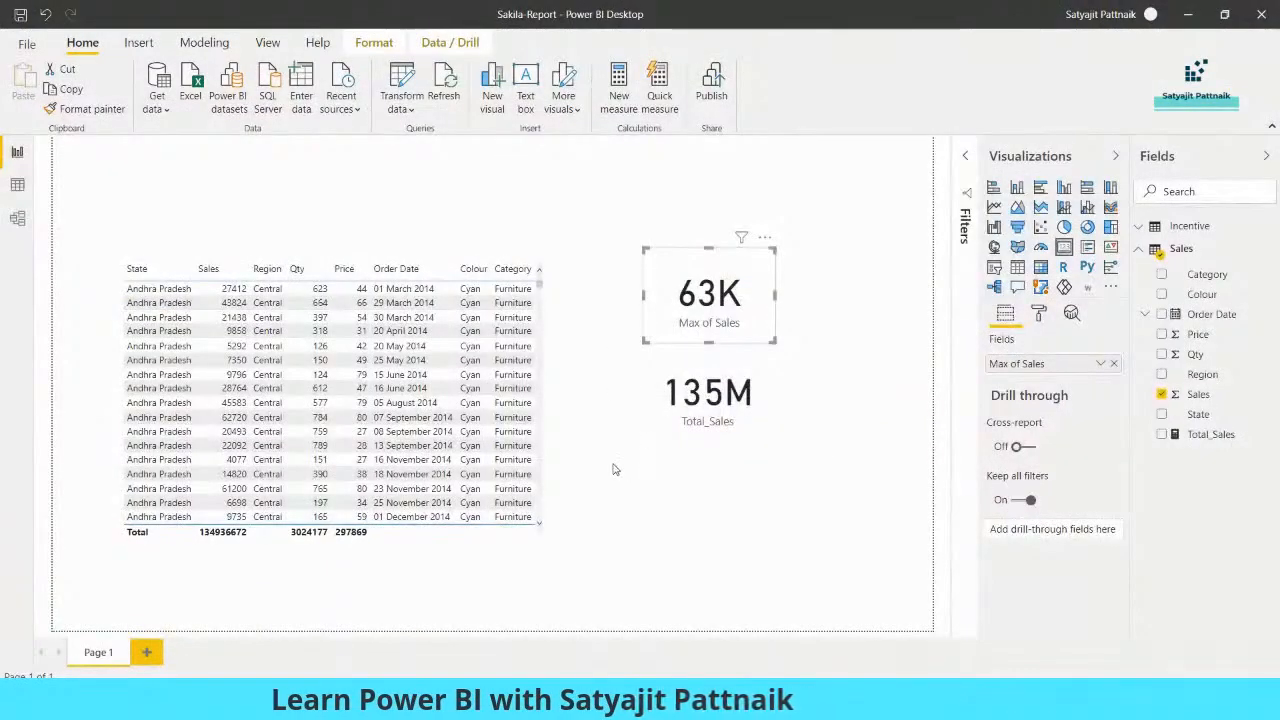
- Add a new measure to the Sales table, starting Total_Count_North = CALCULATE(
left_click(512, 200)
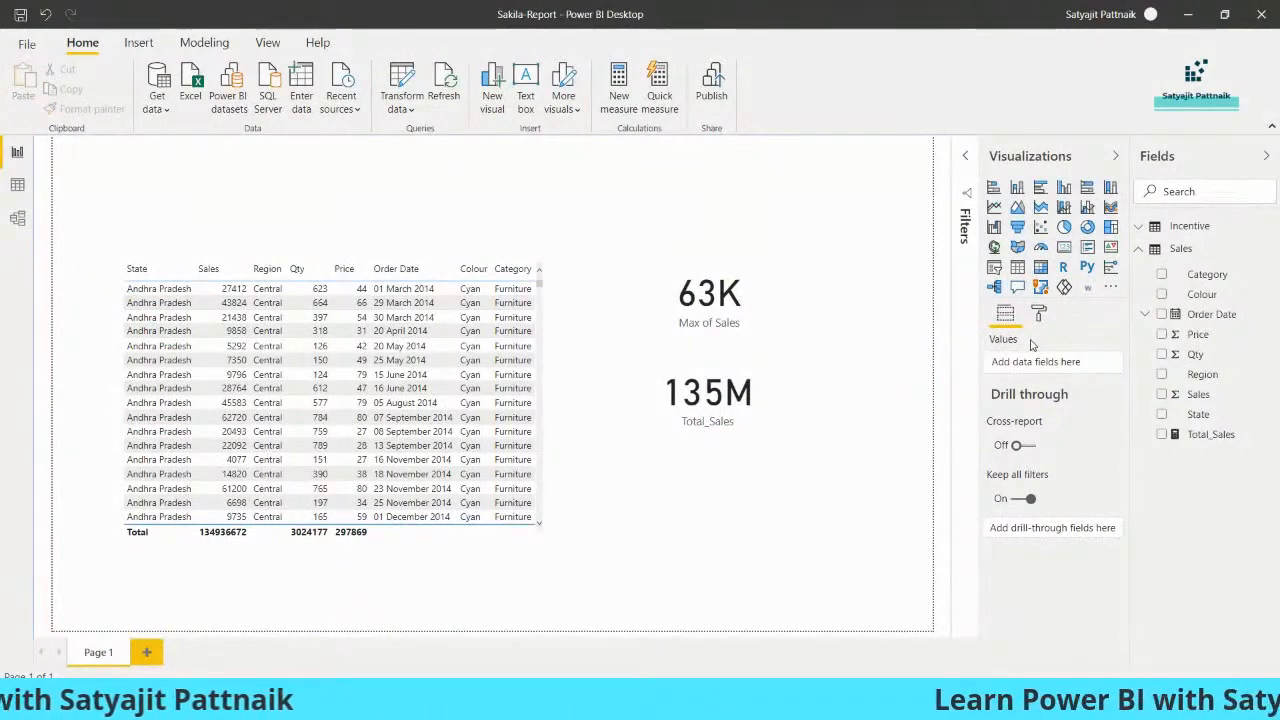
left_click(1267, 250)
left_click(829, 345)
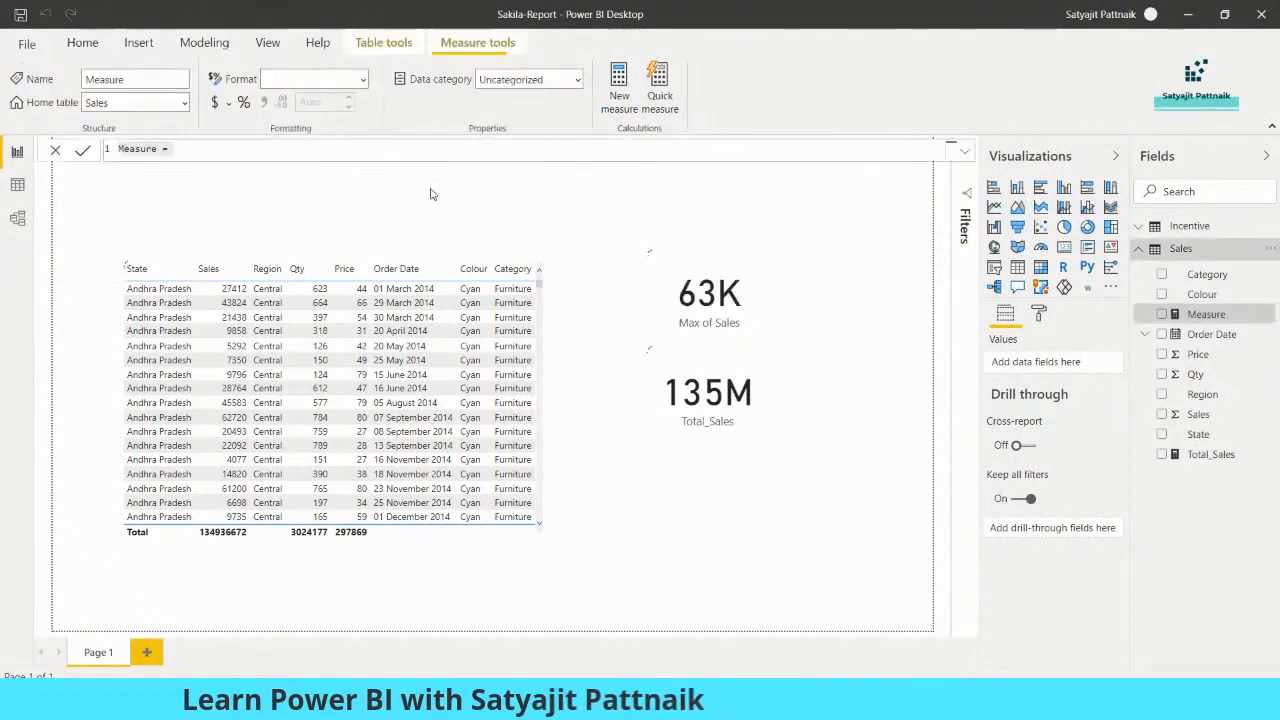
type("Total")
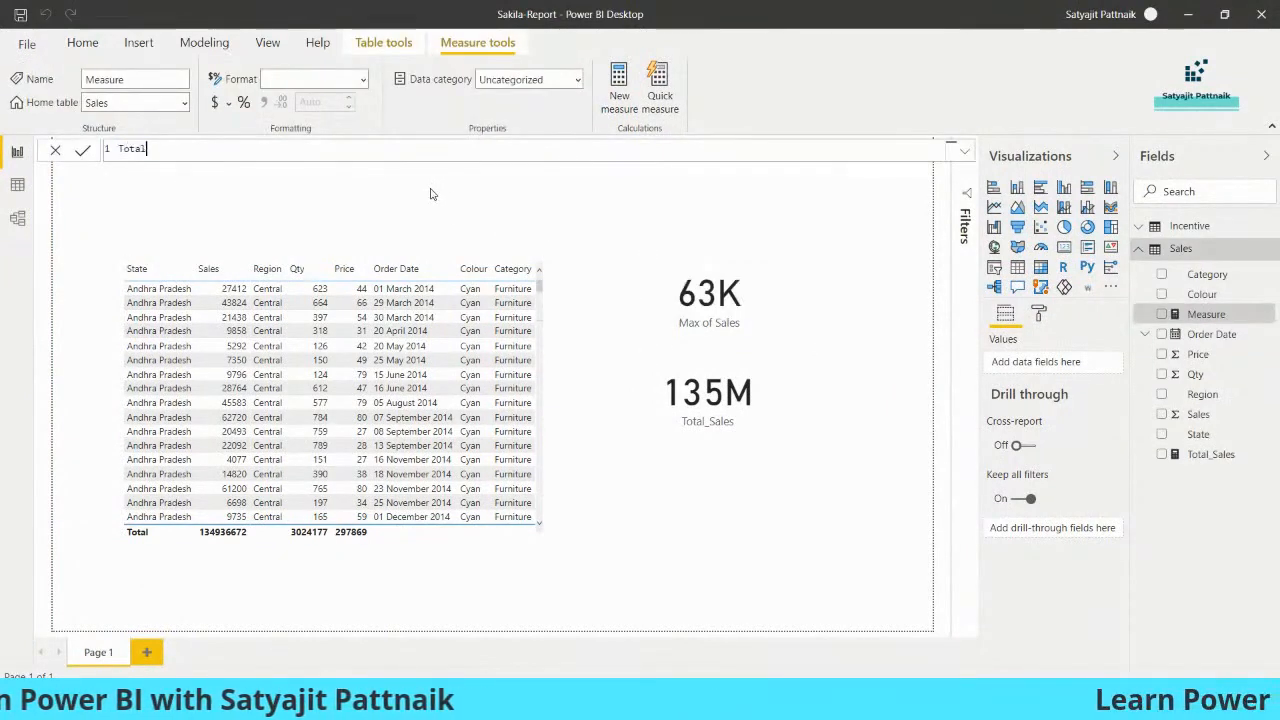
type("_Count_")
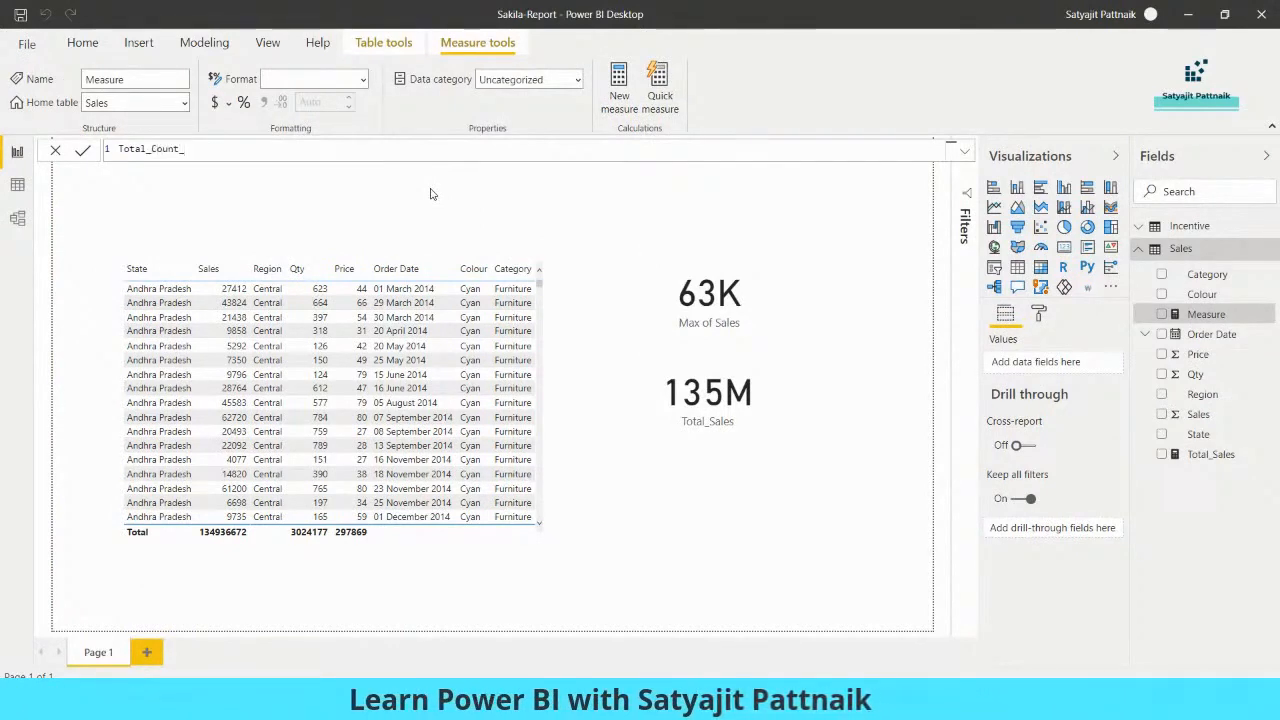
type("North = ")
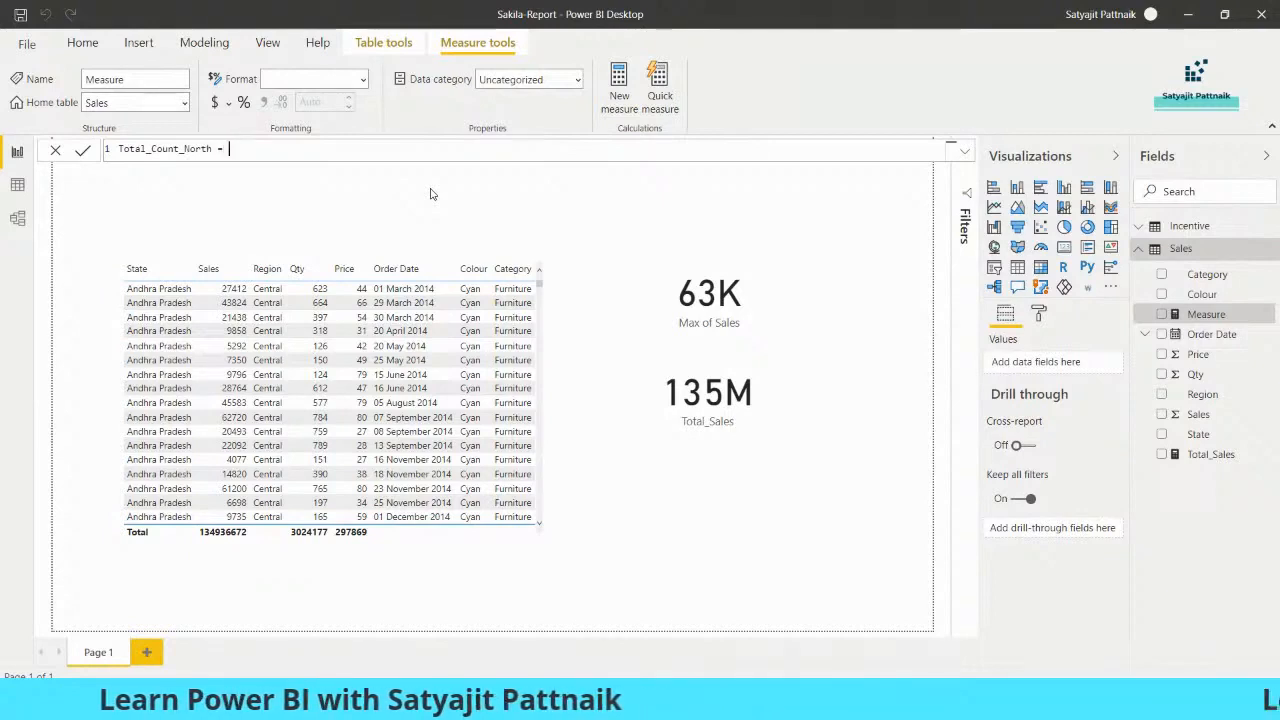
type("CALCULATE(")
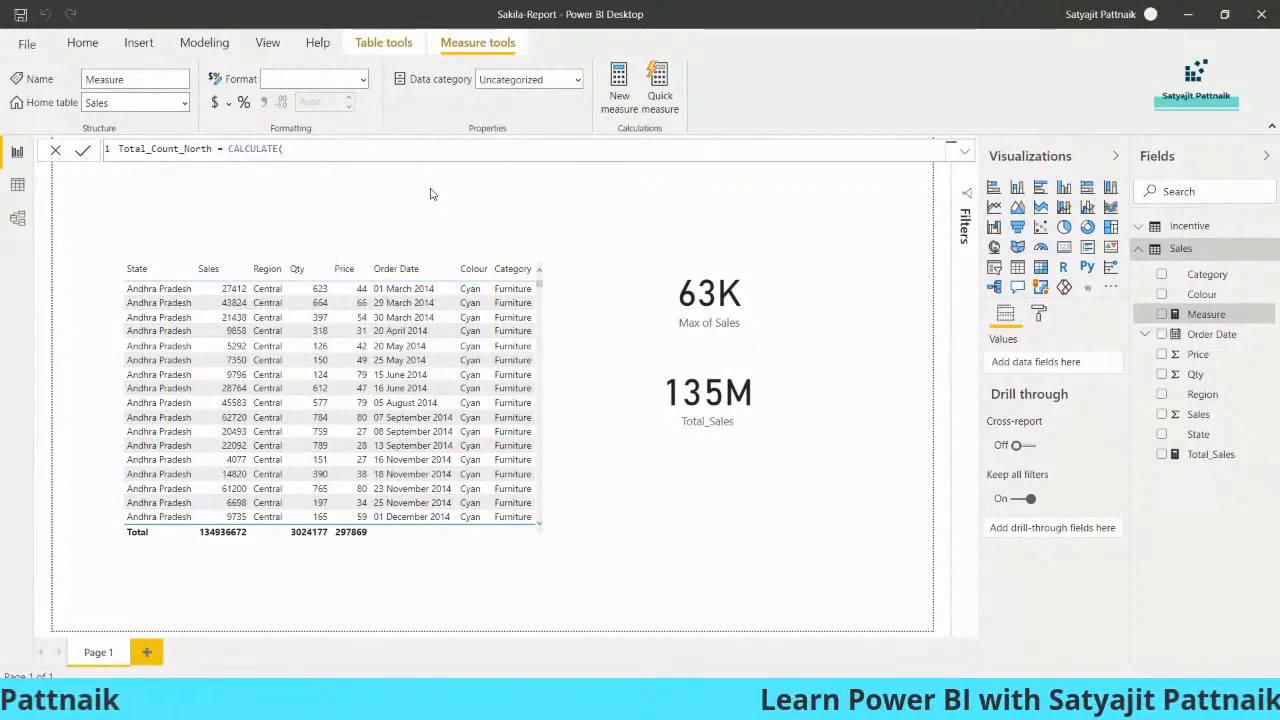
type("CO")
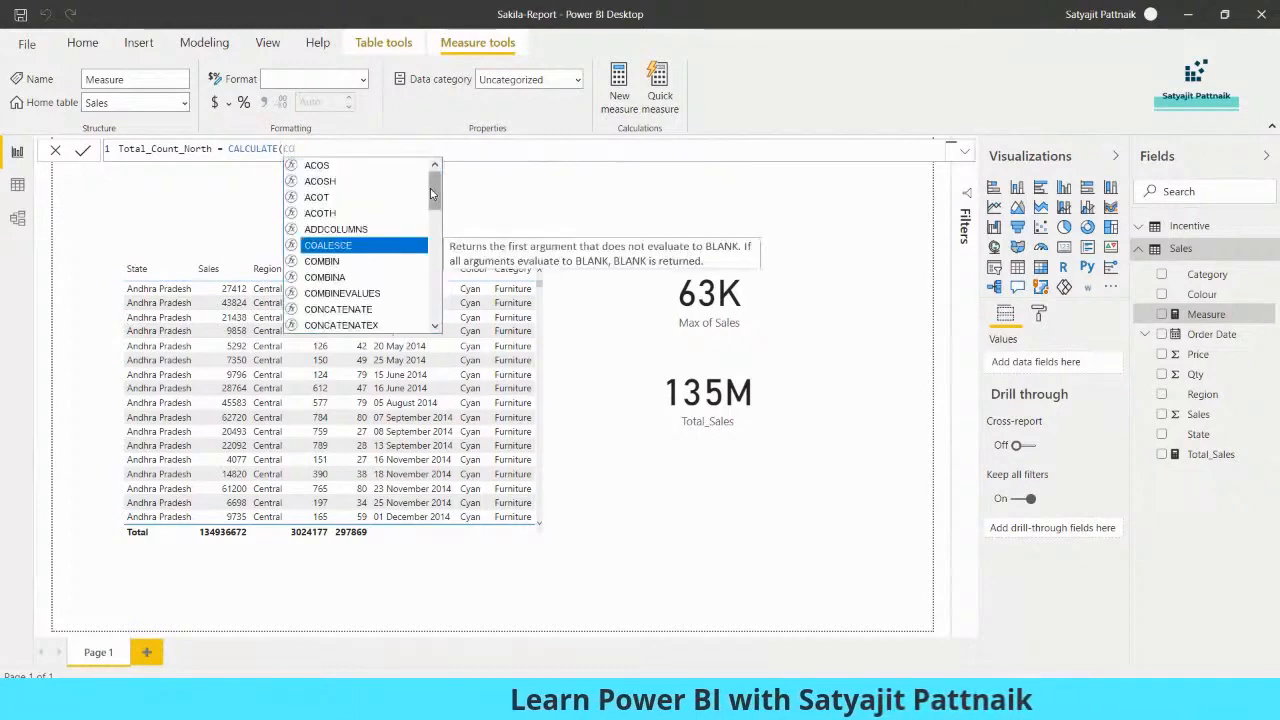
type("UN")
- Insert COUNTROWS(Sales) into the measure, then bring up the Notepad break note
key("BackSpace")
key("BackSpace")
key("BackSpace")
key("BackSpace")
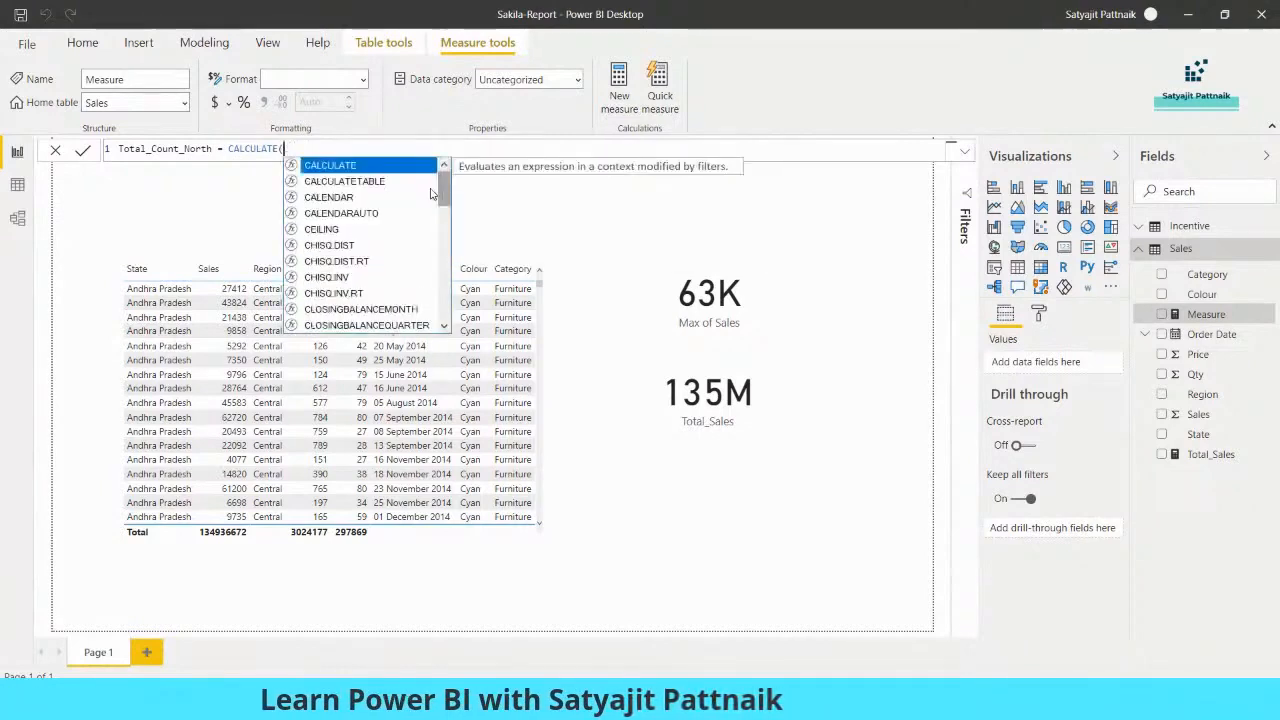
type("COU")
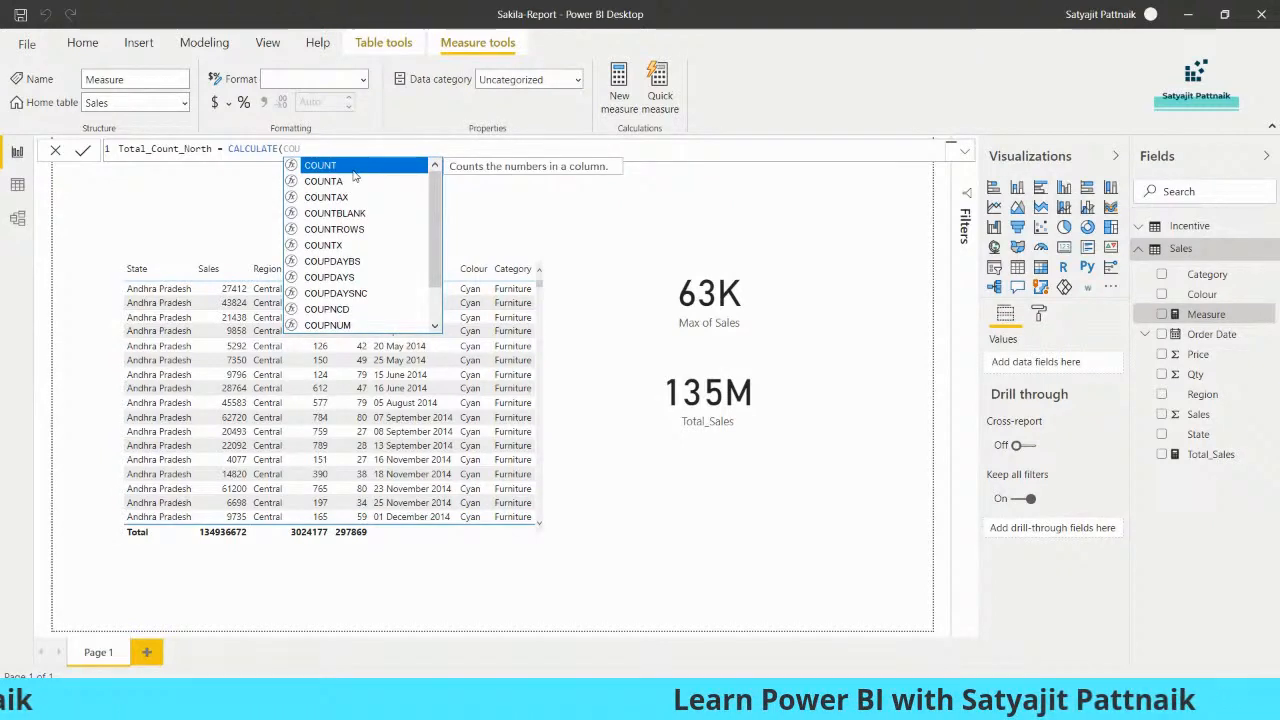
mouse_move(435, 190)
left_mouse_down()
mouse_move(431, 248)
mouse_move(432, 178)
left_mouse_up()
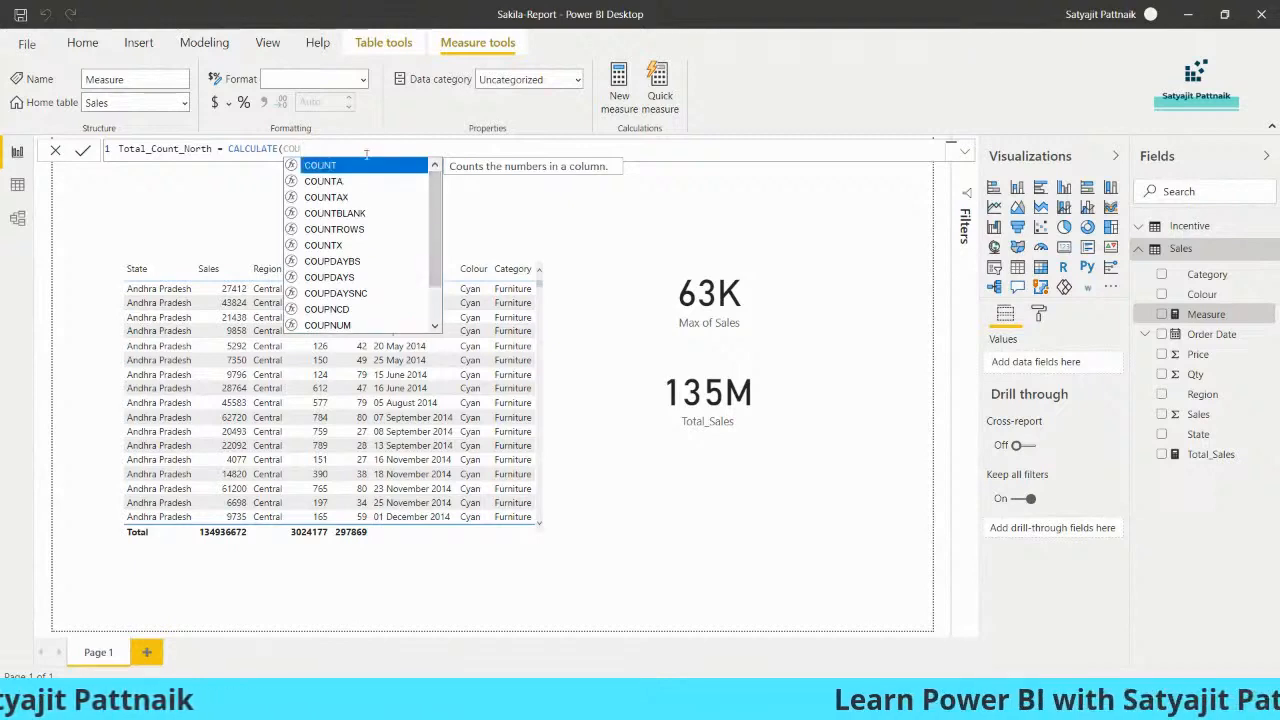
double_click(356, 230)
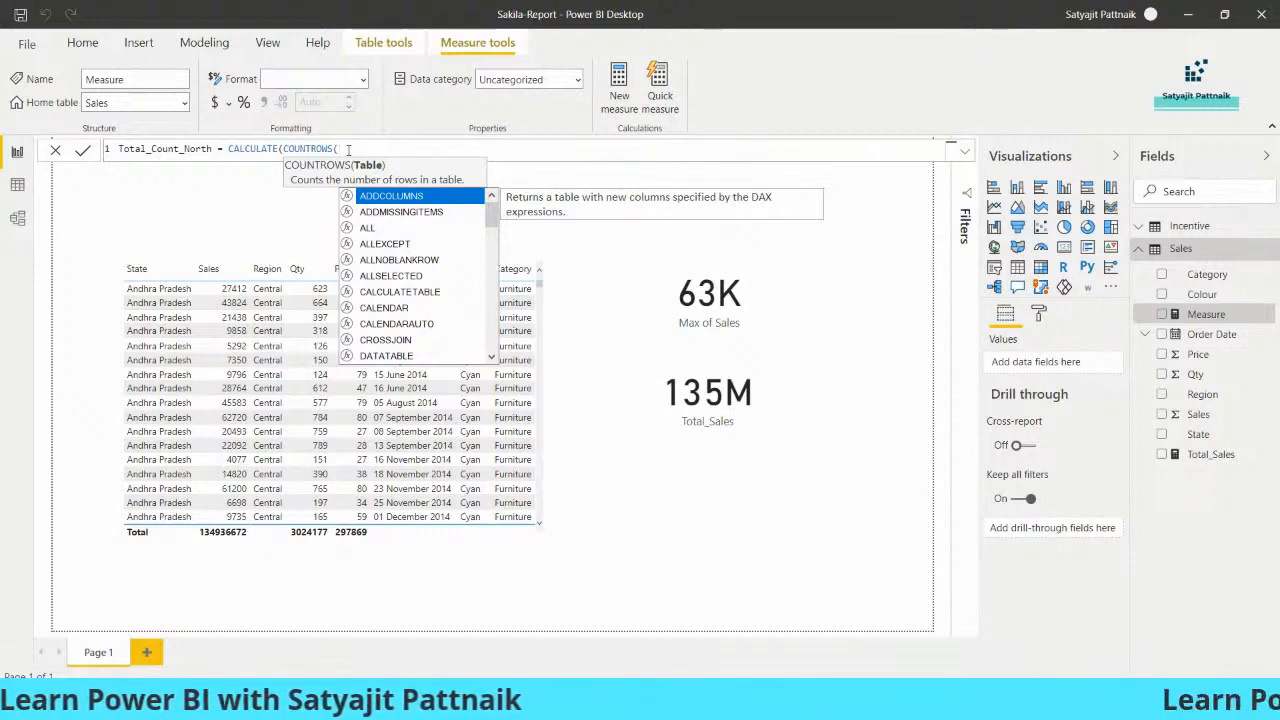
type("Sales")
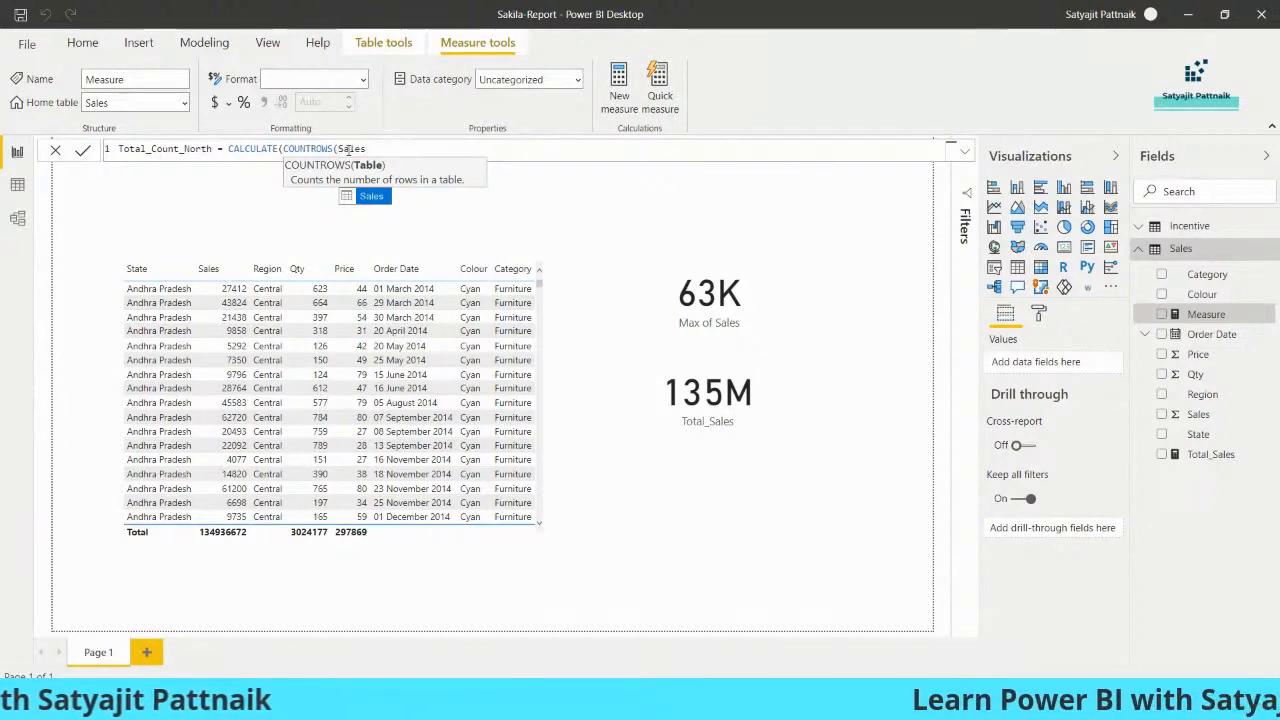
type(")")
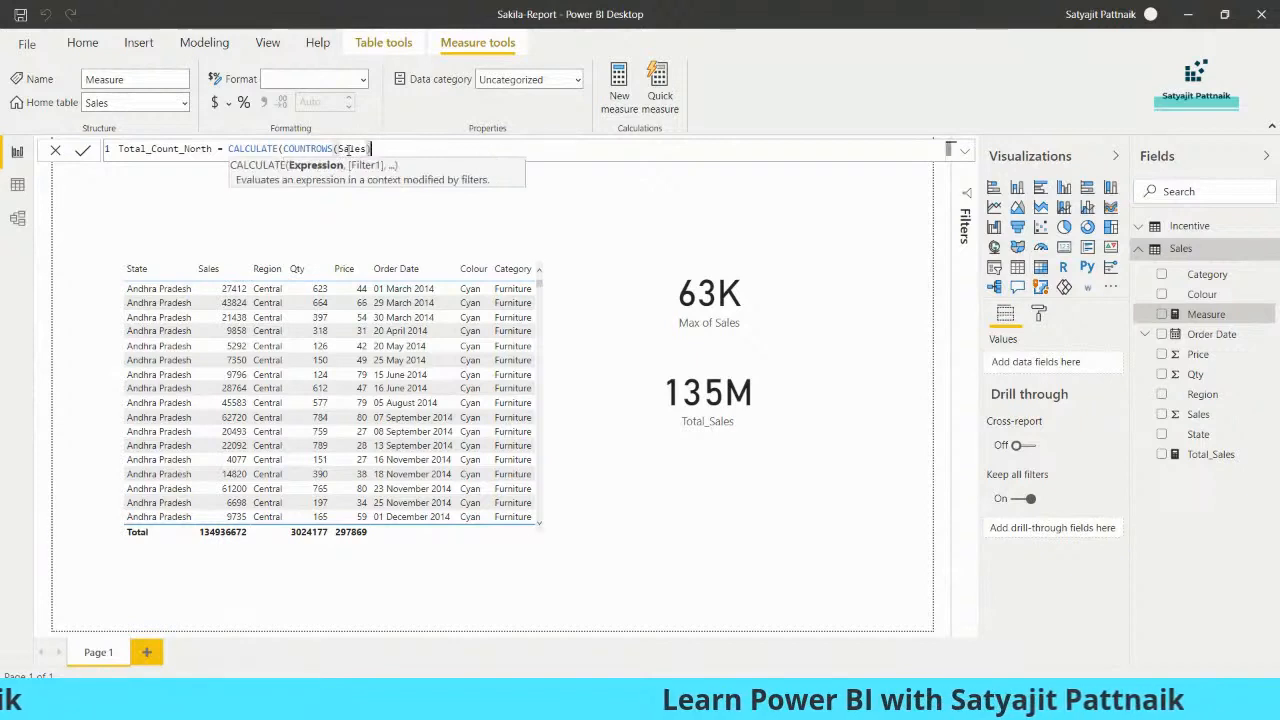
type(",")
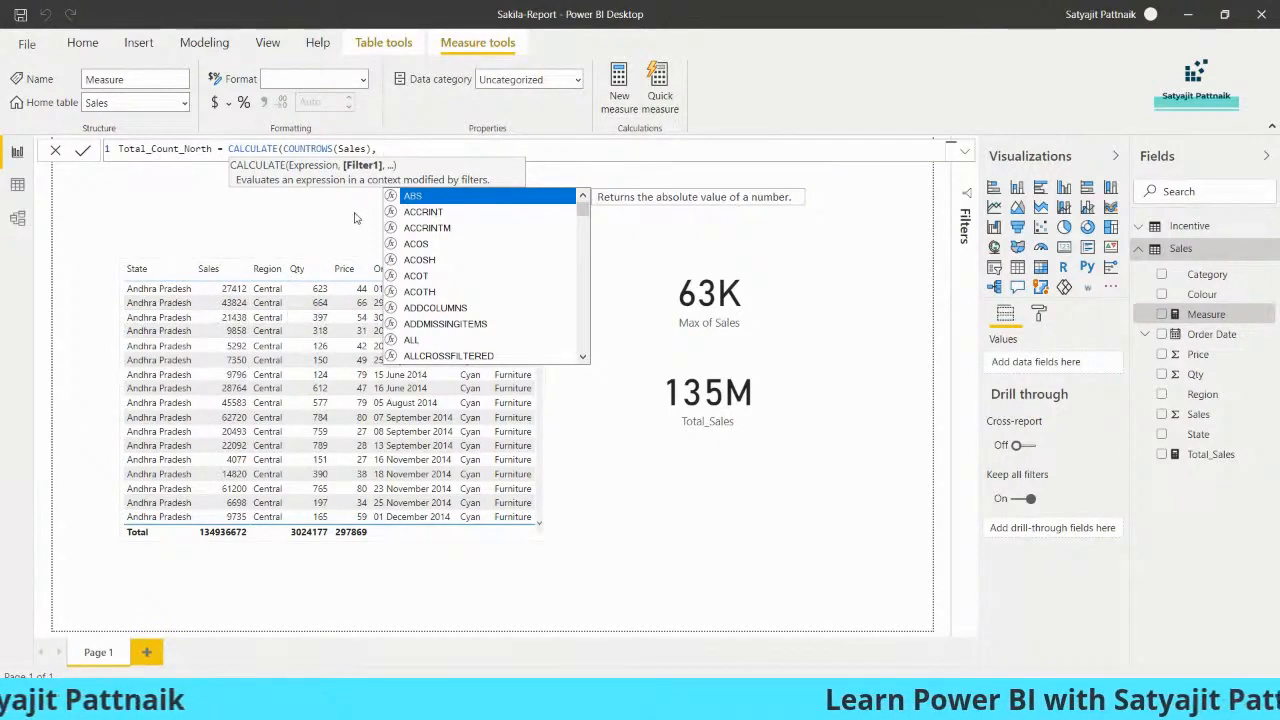
left_click(844, 699)
left_click(864, 622)
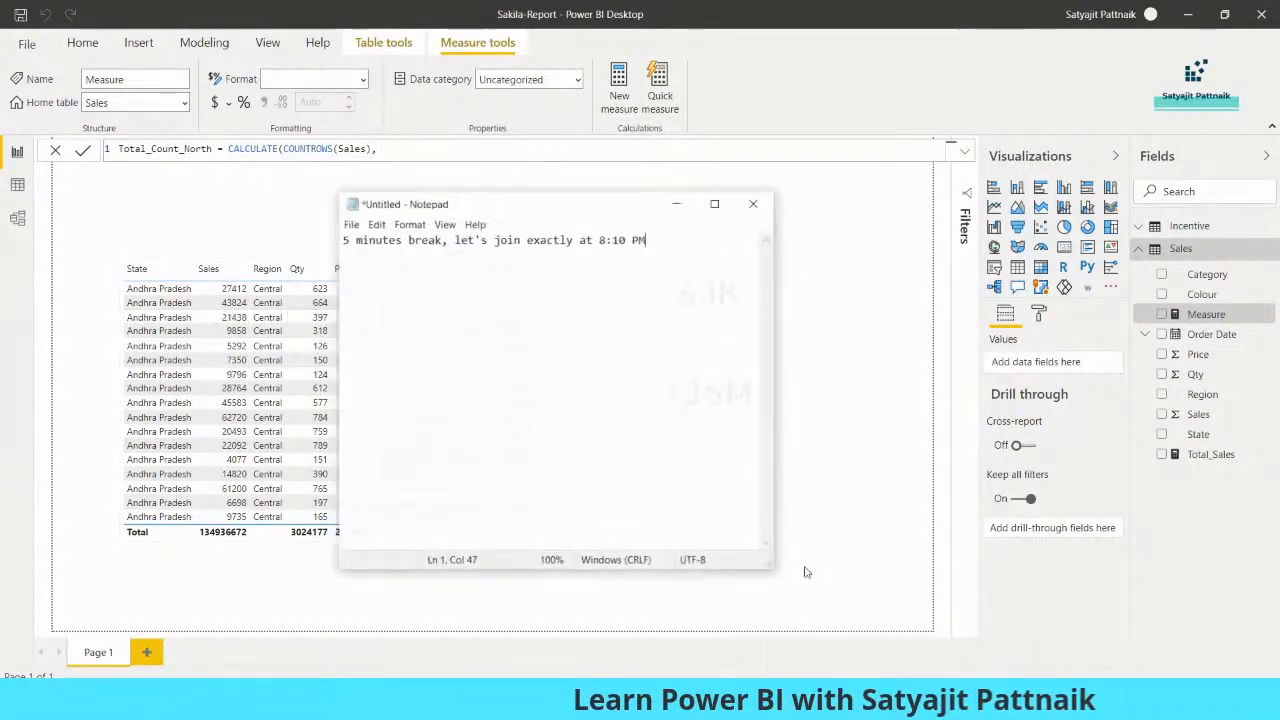
- Replace the Notepad note with a SQL query on SALES filtered by Region = 'Central'
left_click_drag(671, 244, 255, 229)
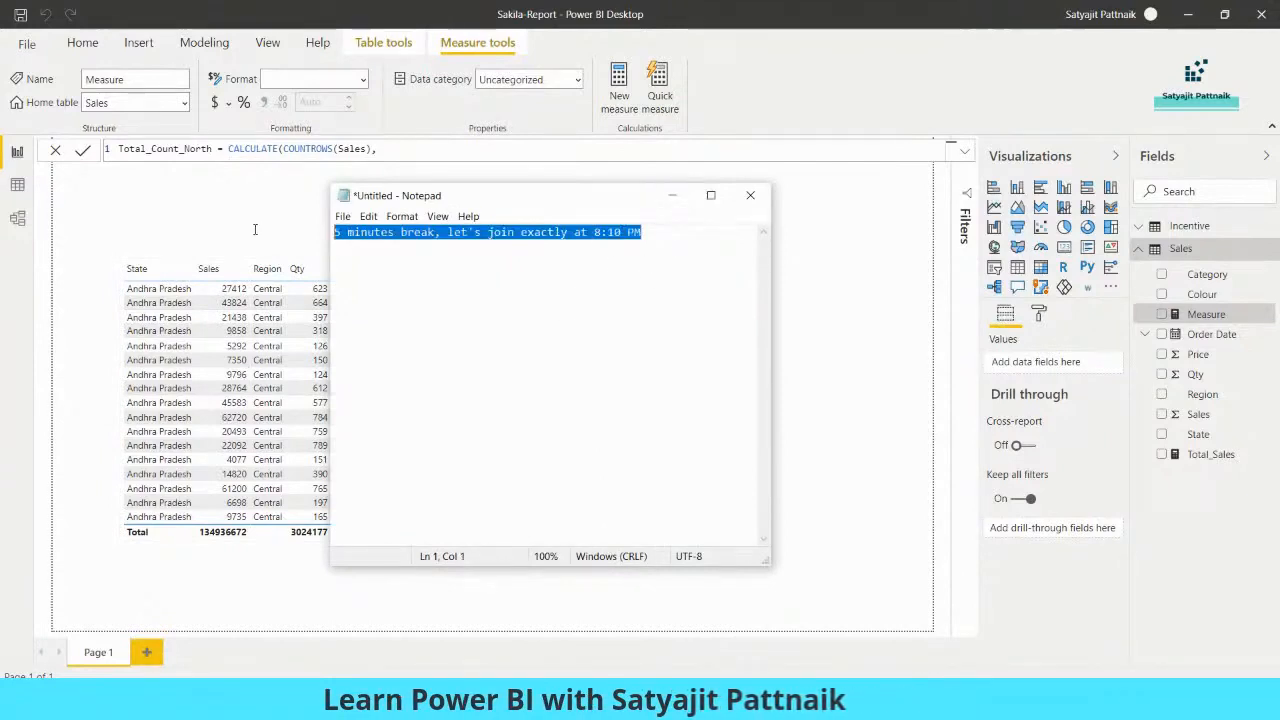
key("BackSpace")
type("sel")
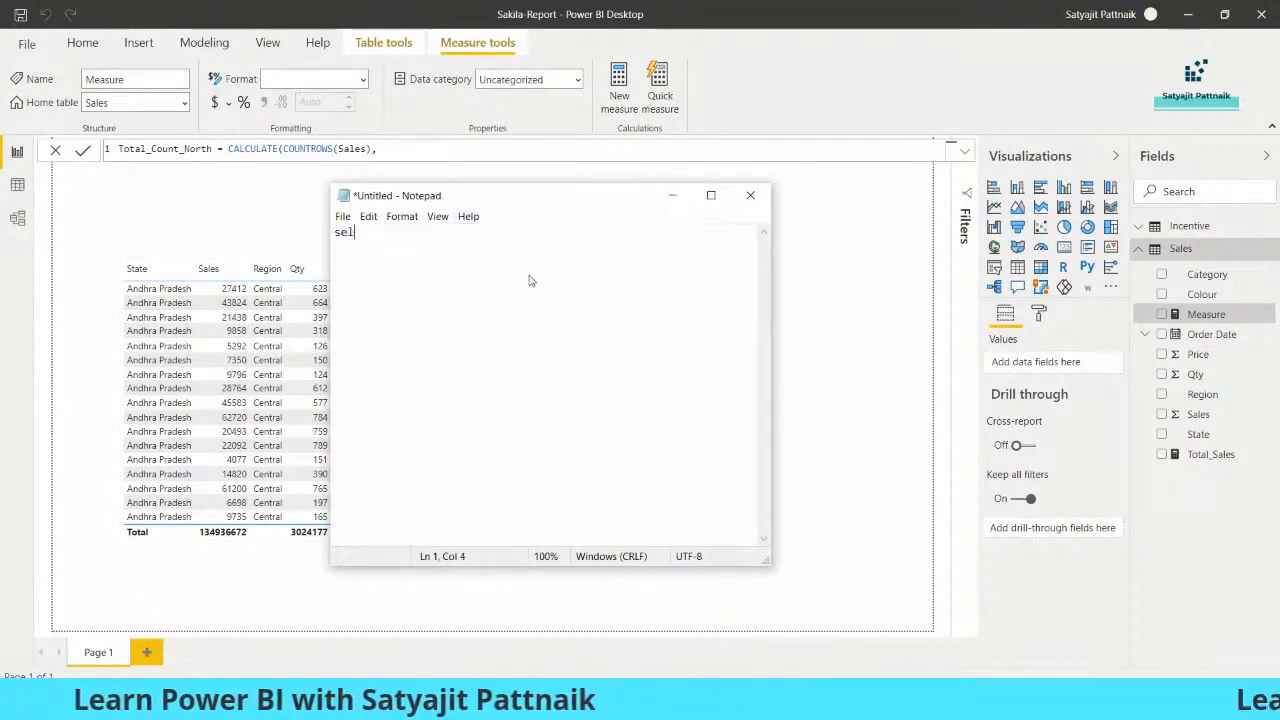
type("ect sum(sales) from sales")
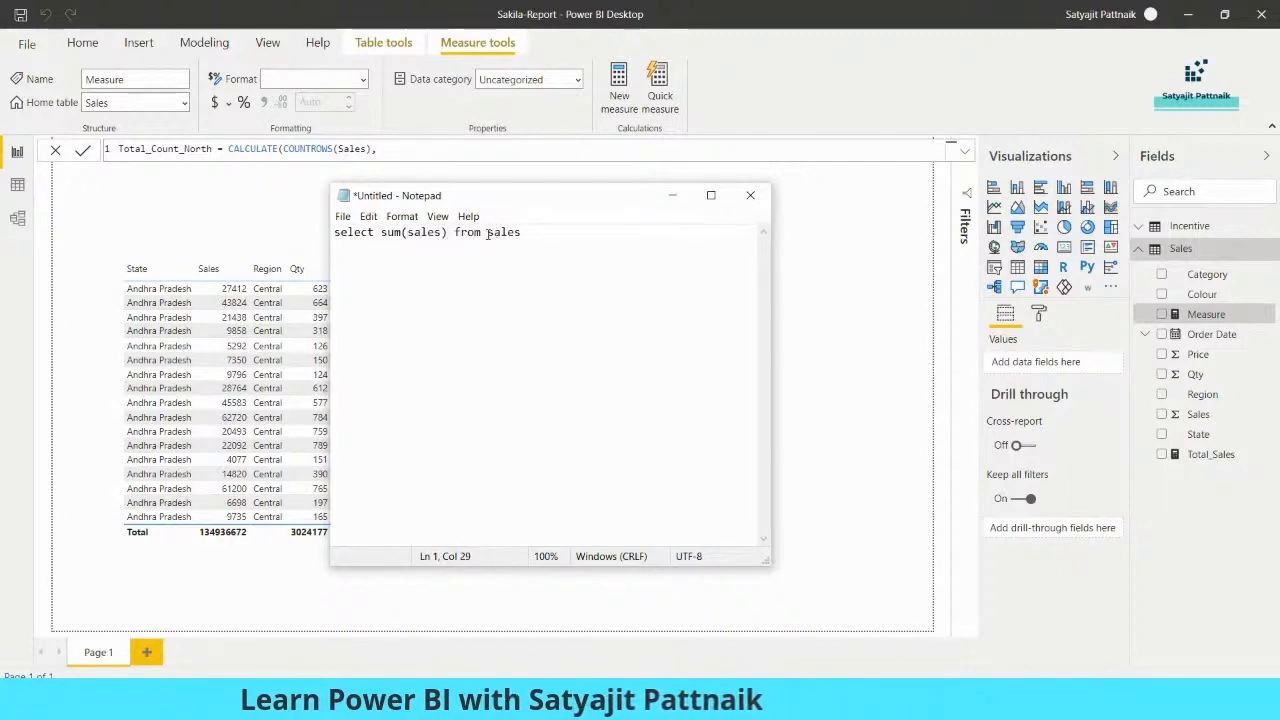
left_click_drag(488, 232, 528, 233)
type("SALES")
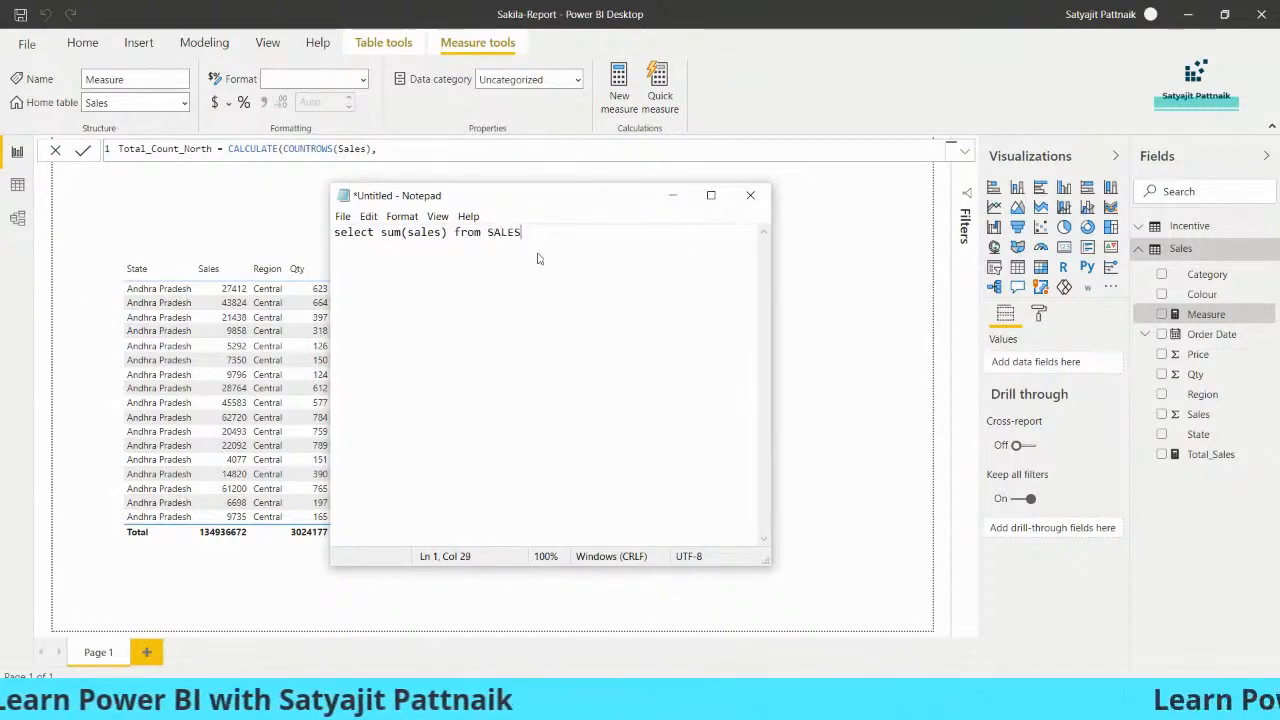
left_click_drag(478, 199, 599, 221)
type("where ")
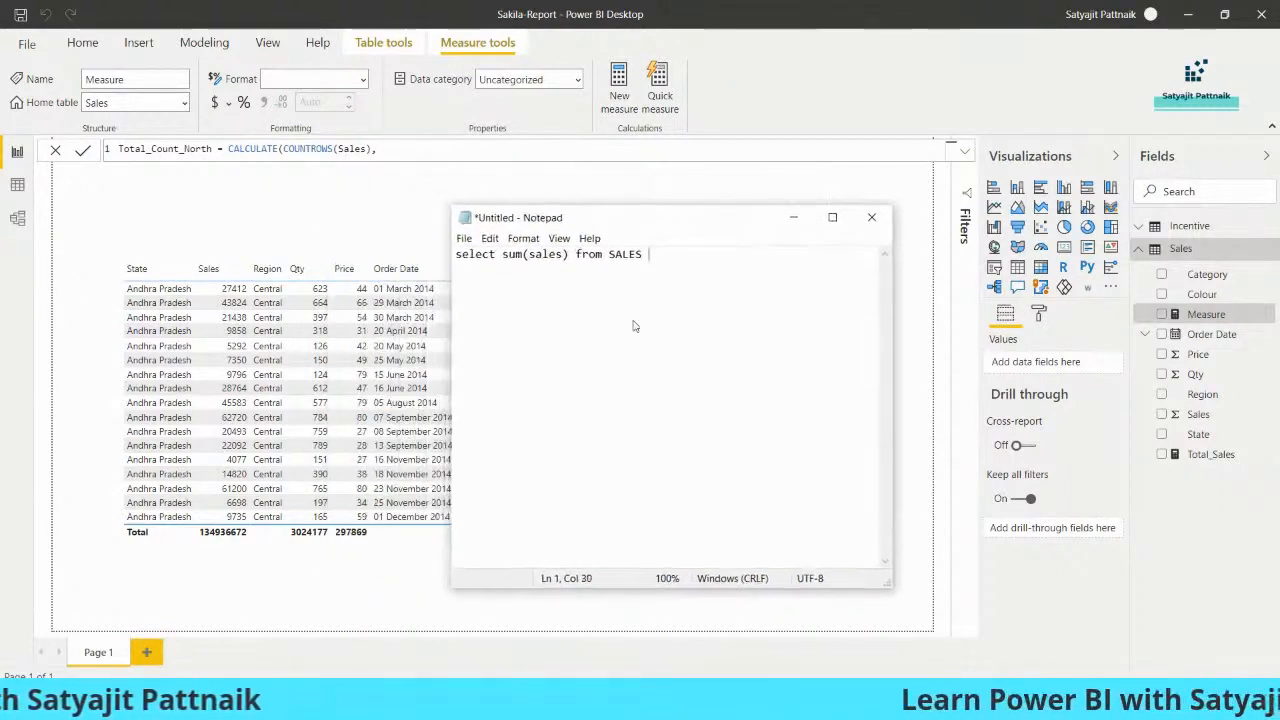
type("Region = 'Cen")
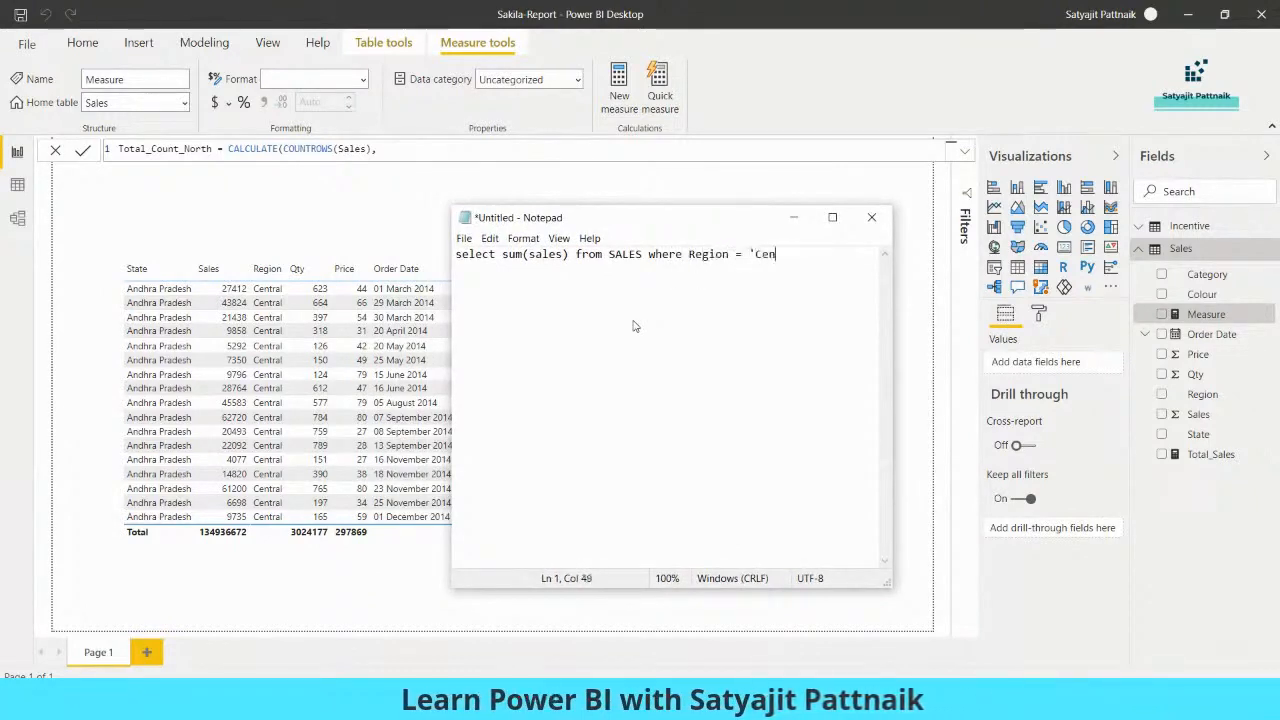
type("tral'")
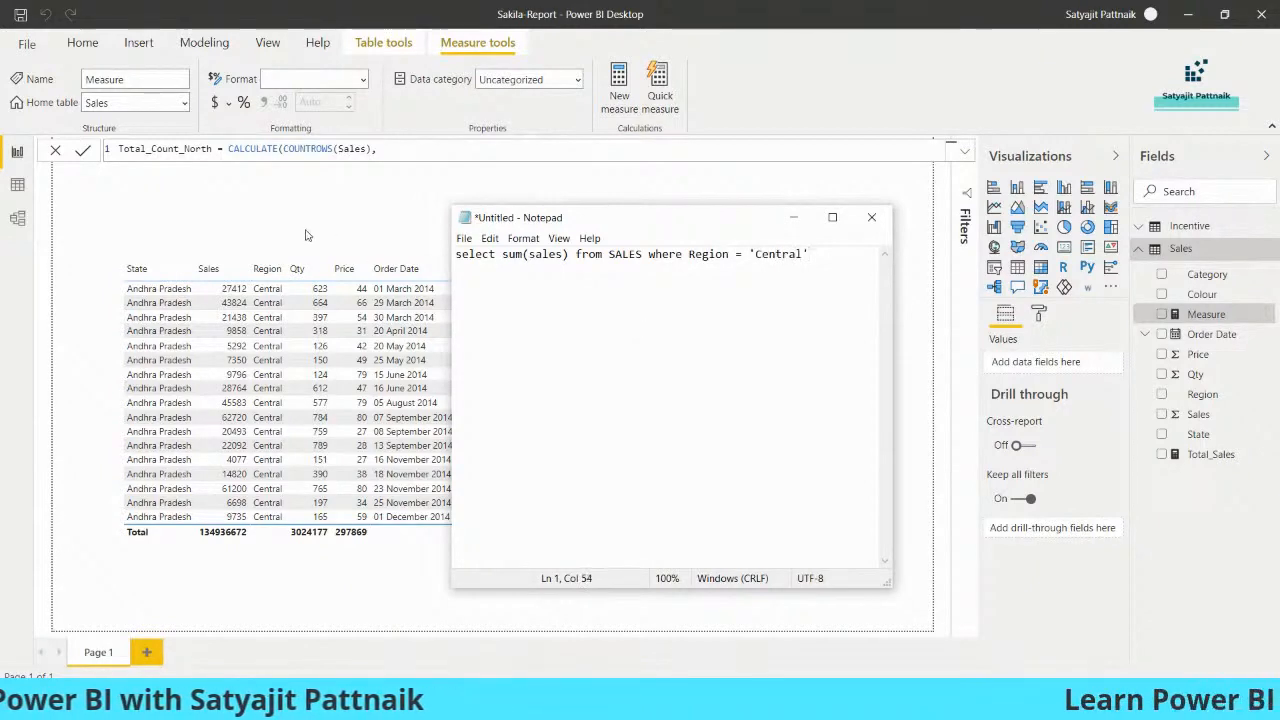
- Rename the measure to Total_Count_Central and change sum to count in the SQL query
double_click(186, 147)
type("Central")
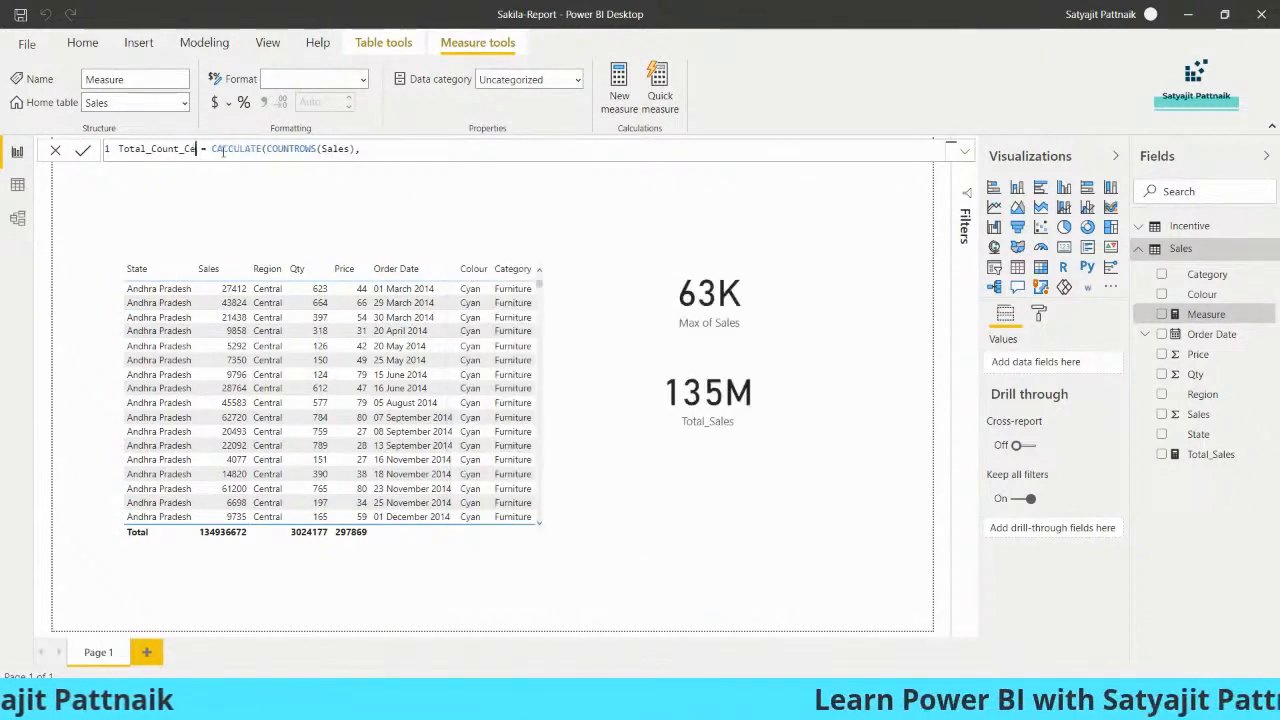
key("alt+Tab")
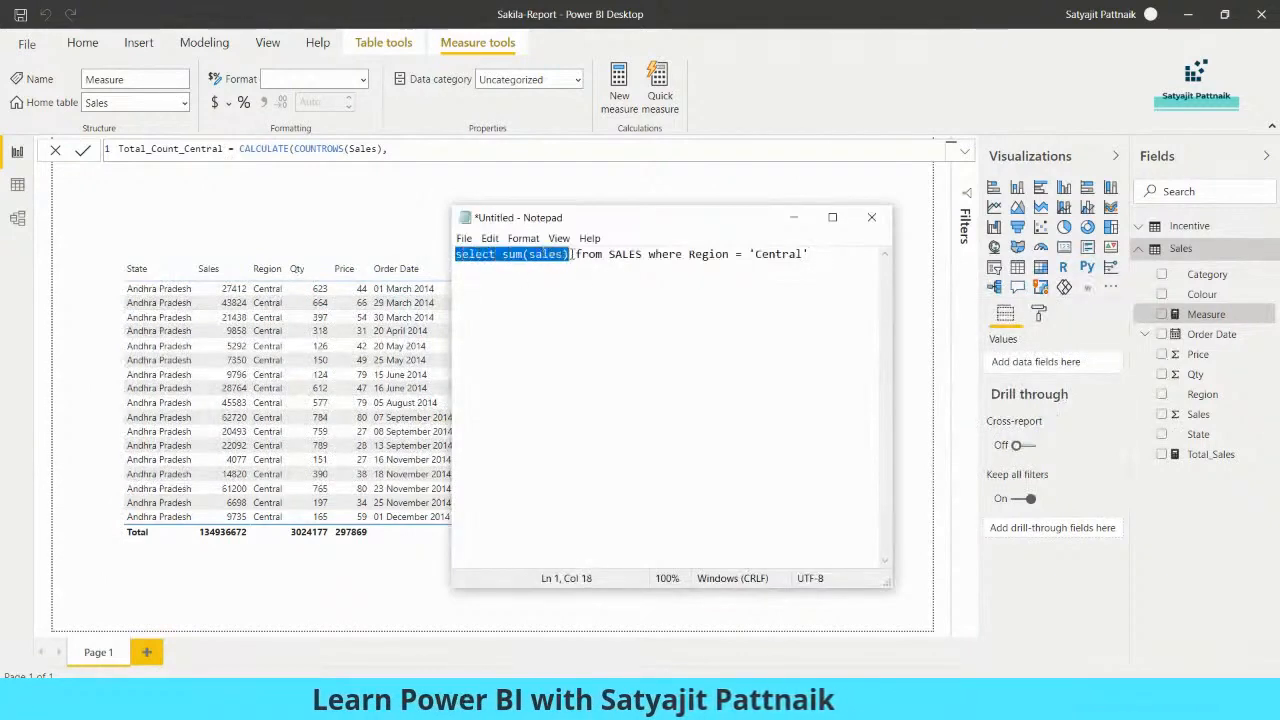
left_click_drag(662, 254, 826, 254)
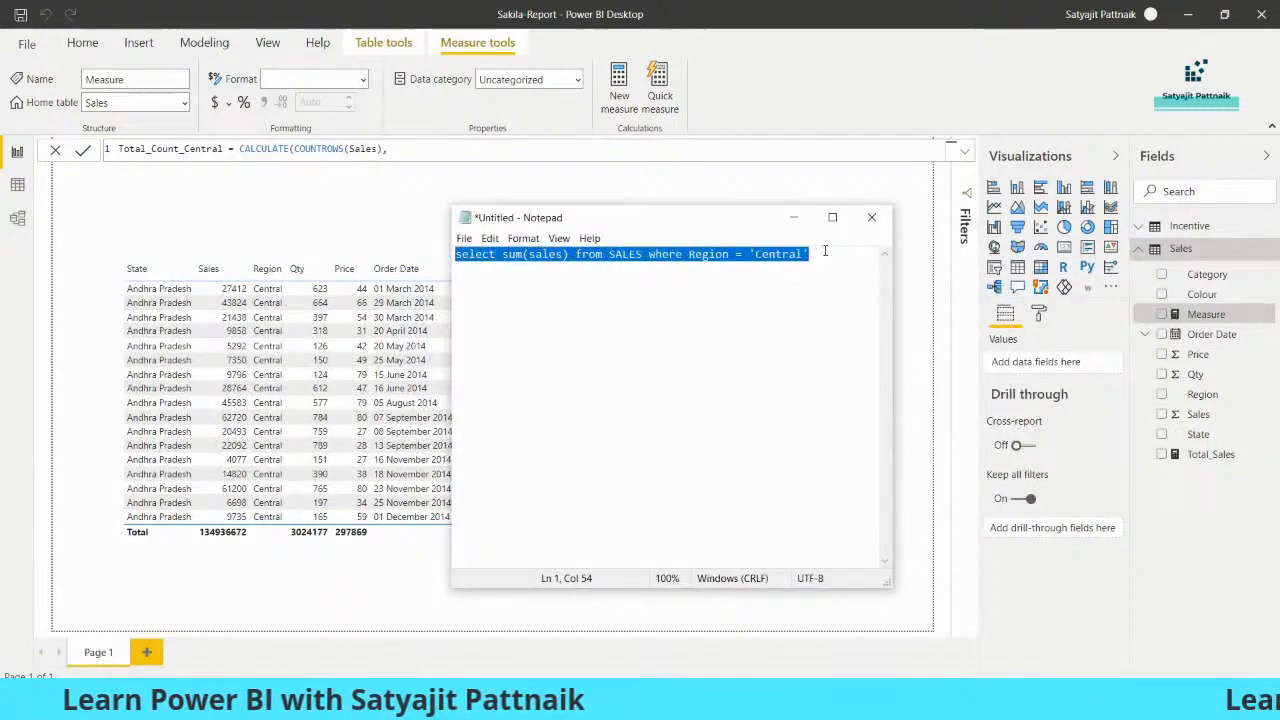
left_click(810, 262)
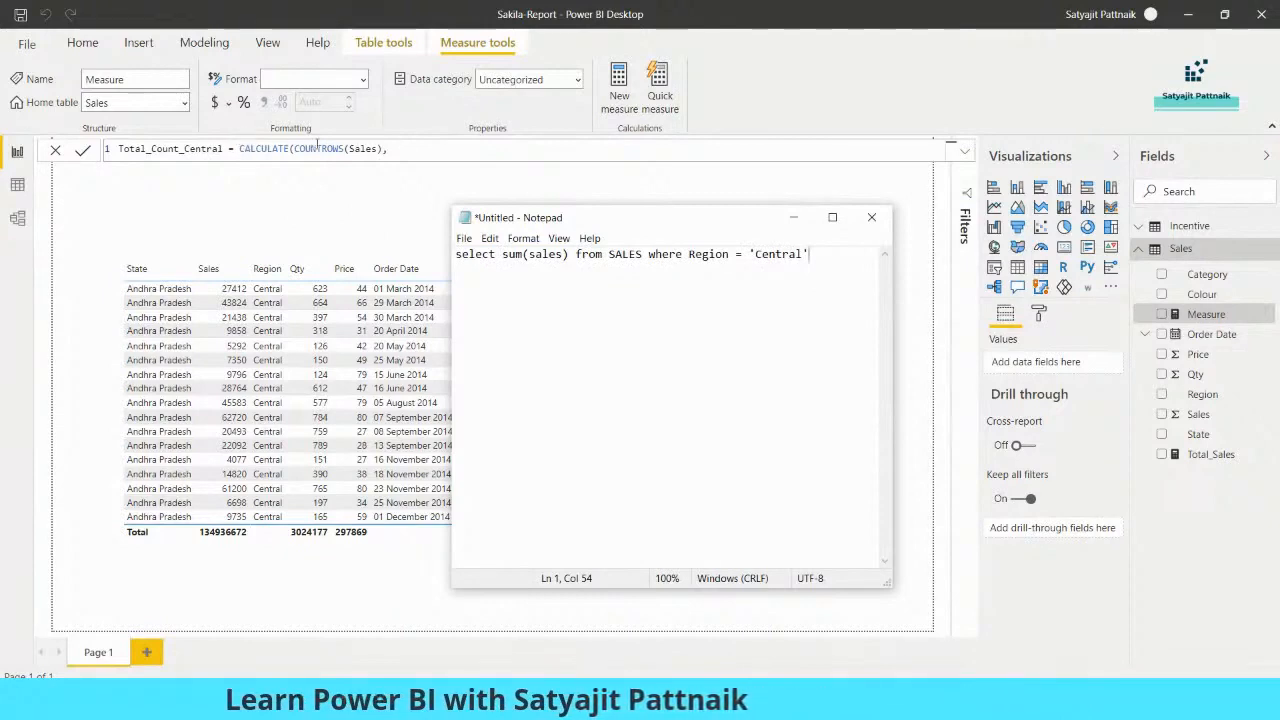
double_click(508, 256)
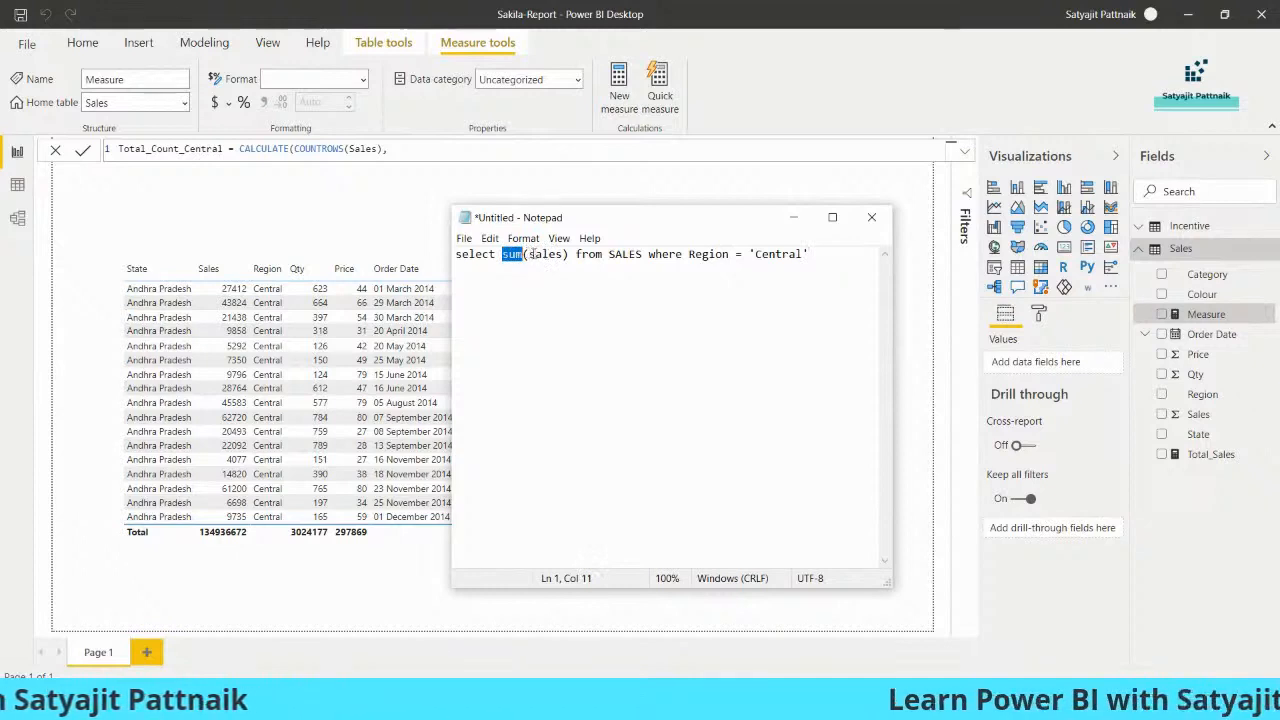
type("count")
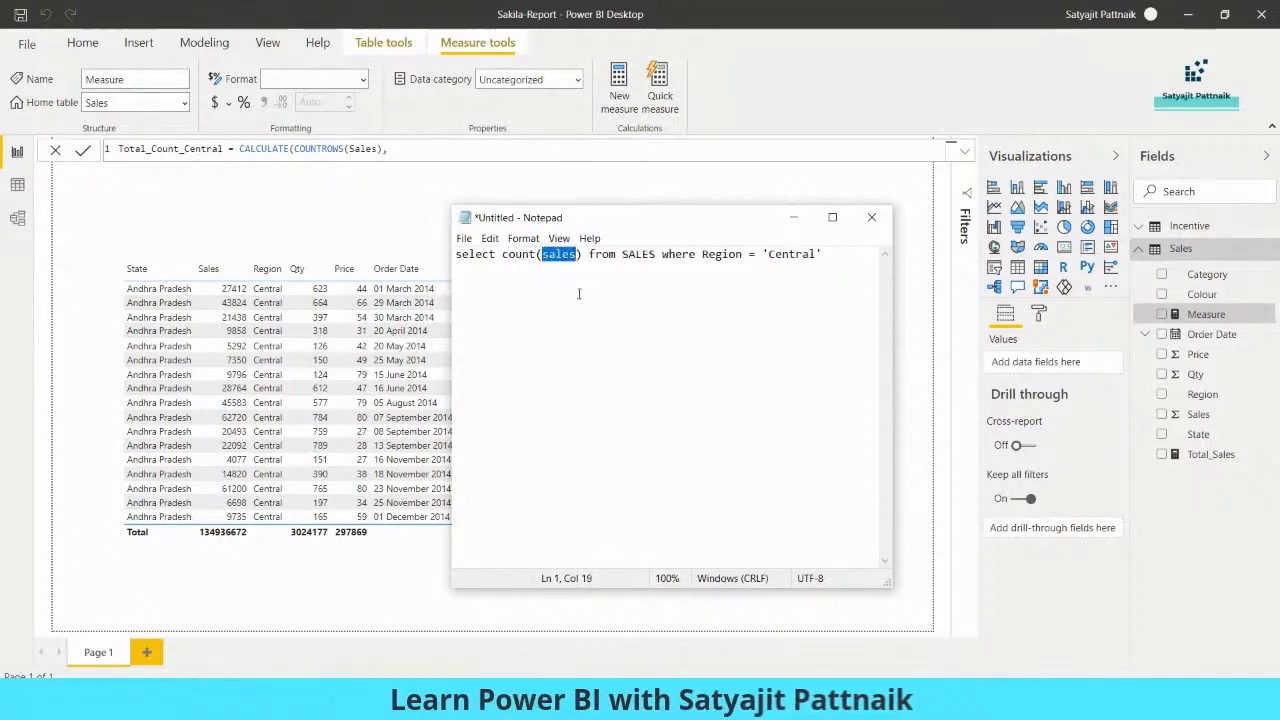
left_click(597, 268)
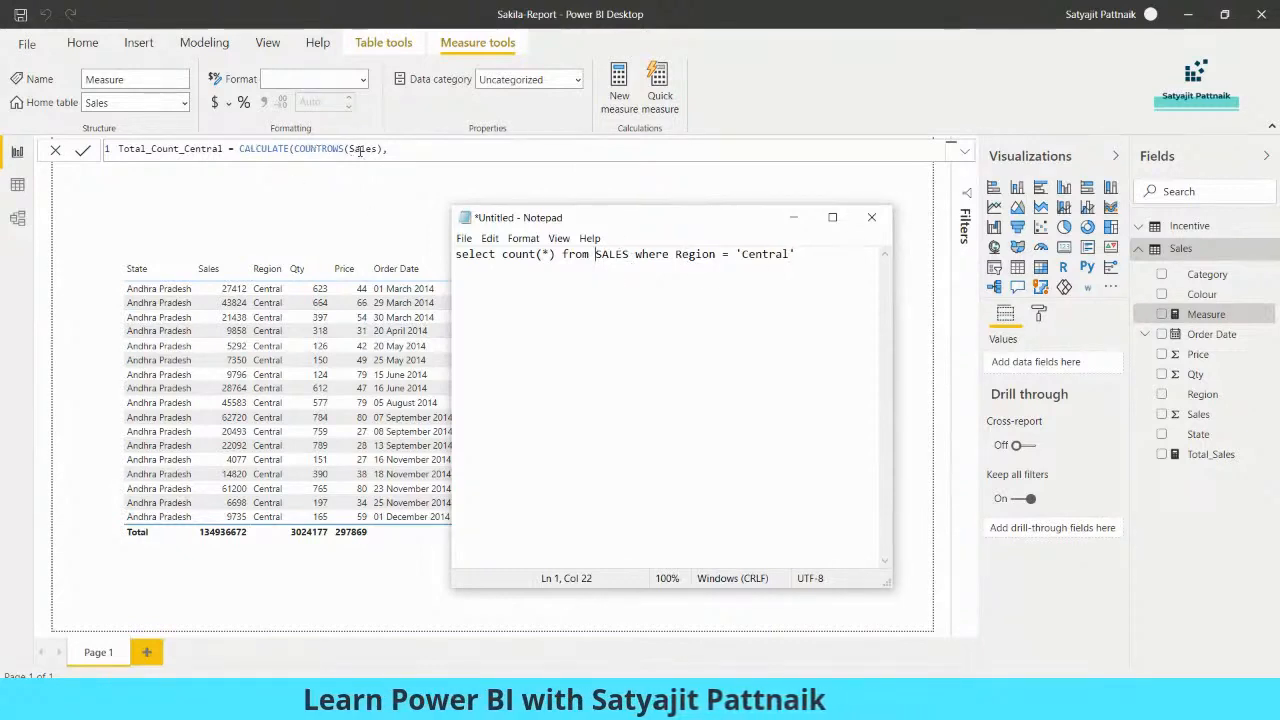
left_click(391, 149)
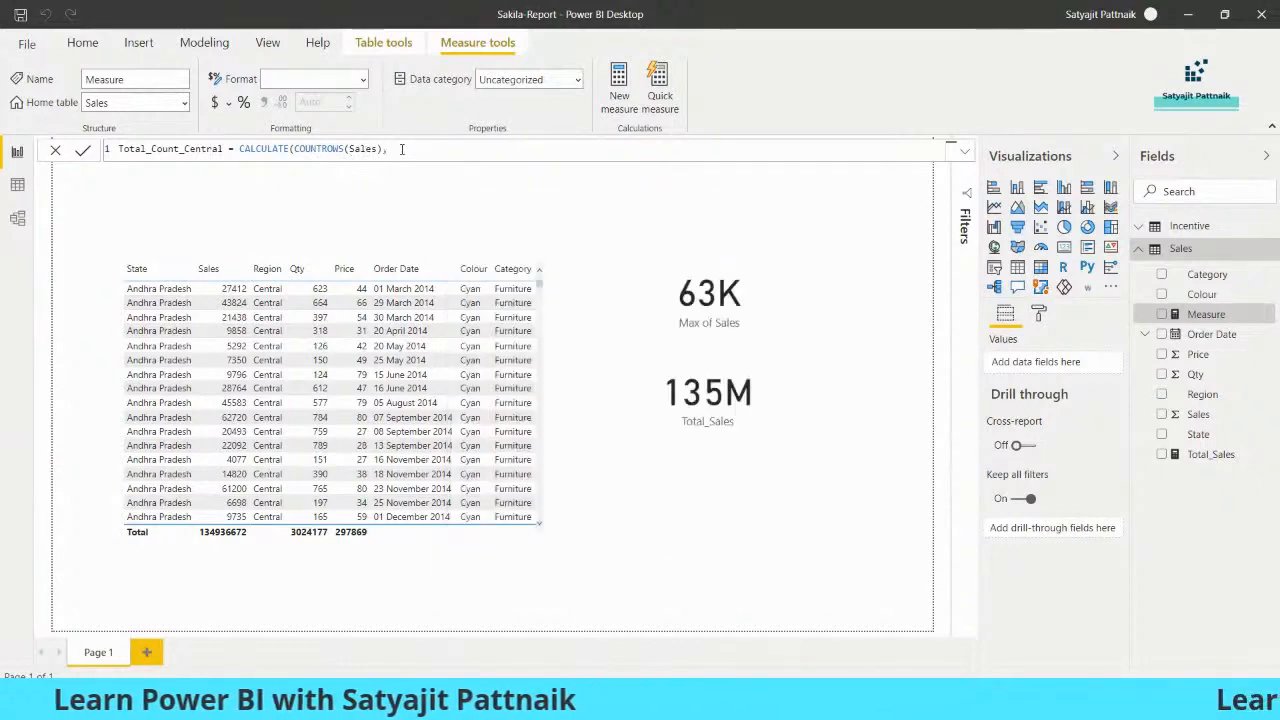
- Add FILTER(Sales, Region = 'Central') to the measure, pasting the condition from the Notepad query
type("FILTER(")
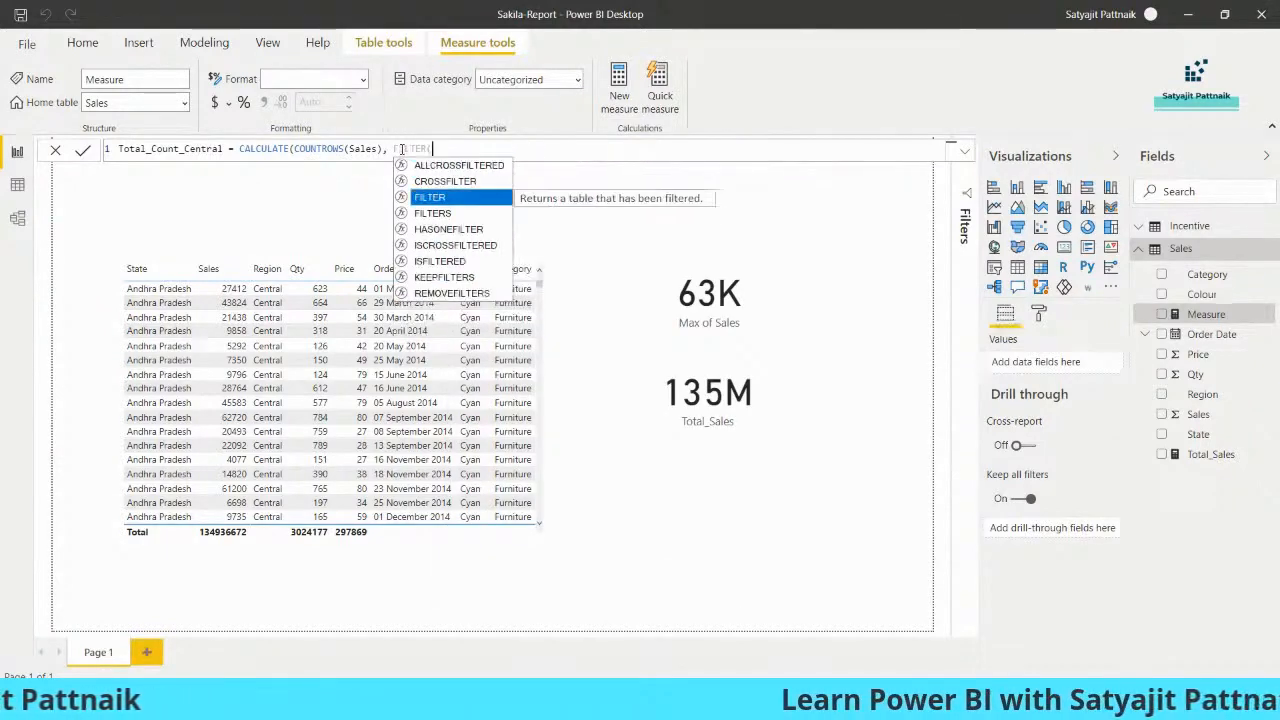
key("Tab")
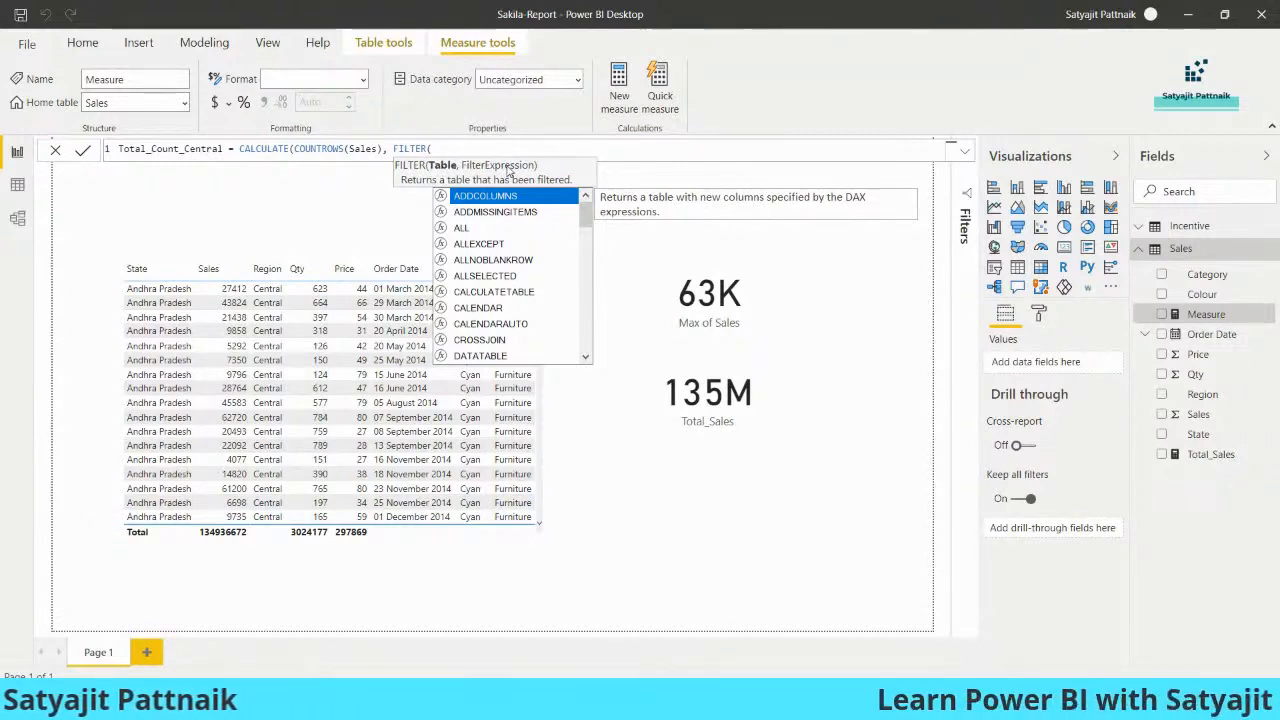
type("Sales,")
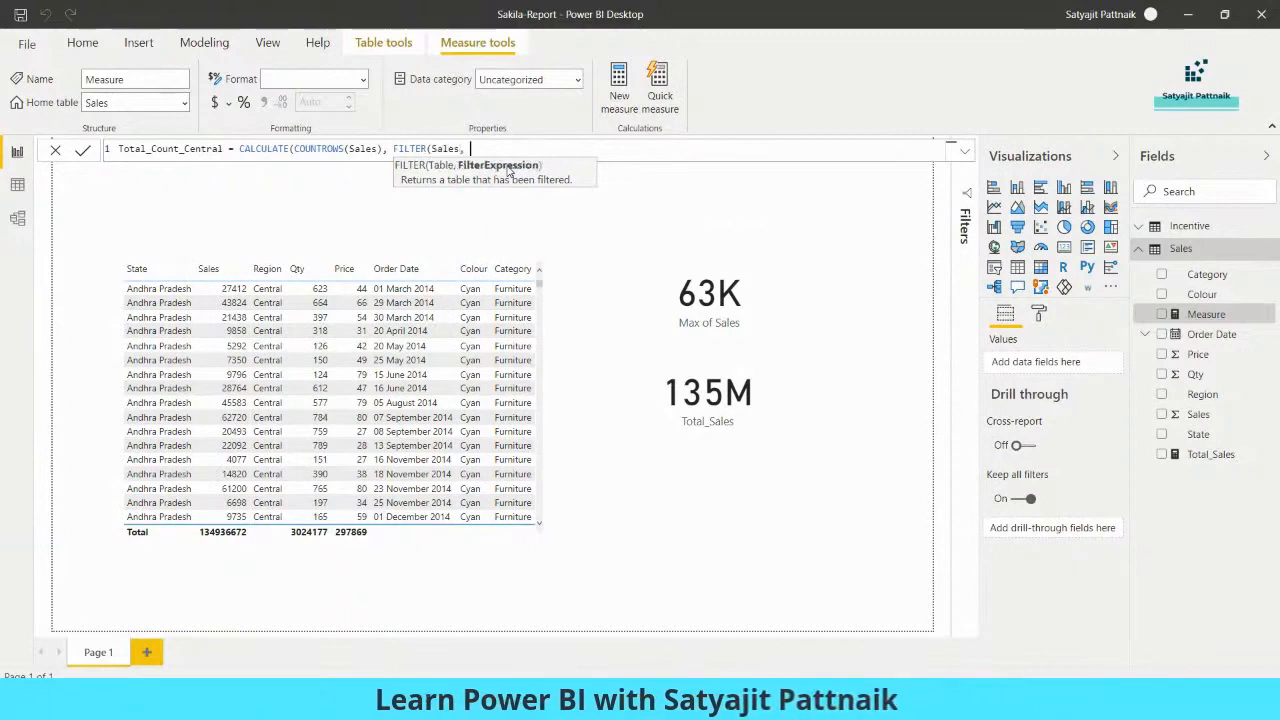
key("alt+Tab")
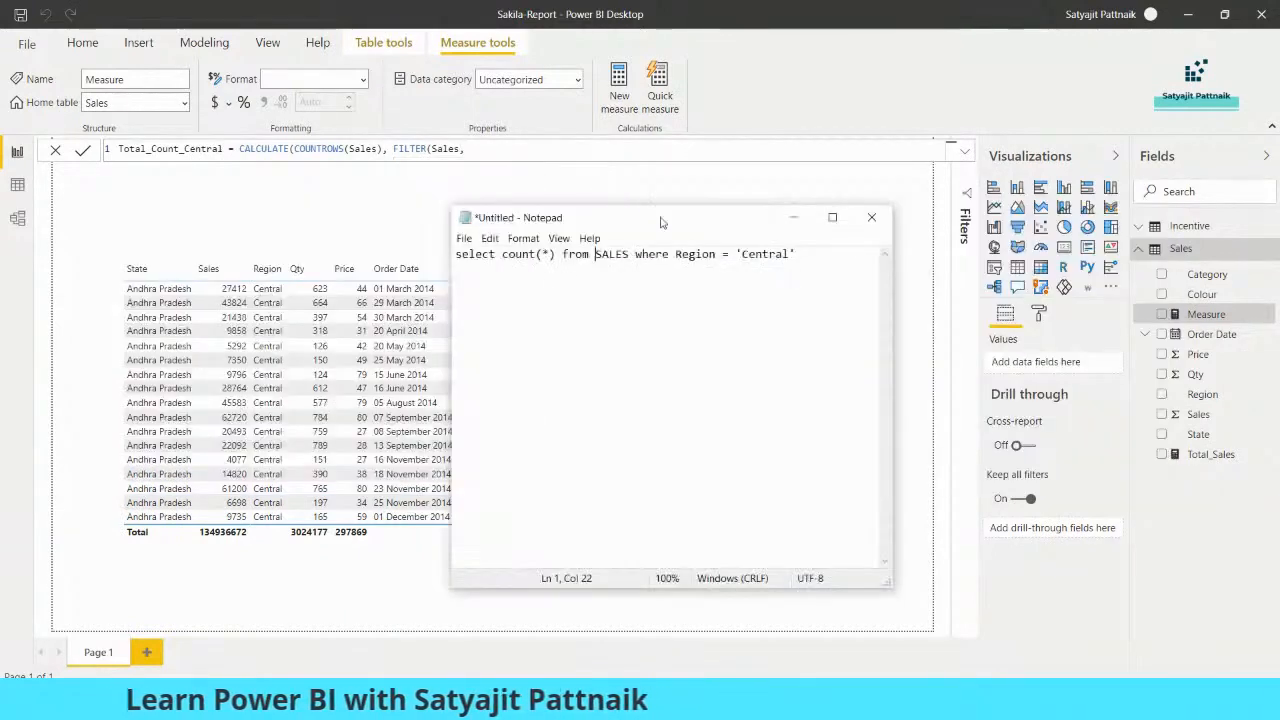
left_click_drag(675, 254, 800, 254)
key("ctrl+c")
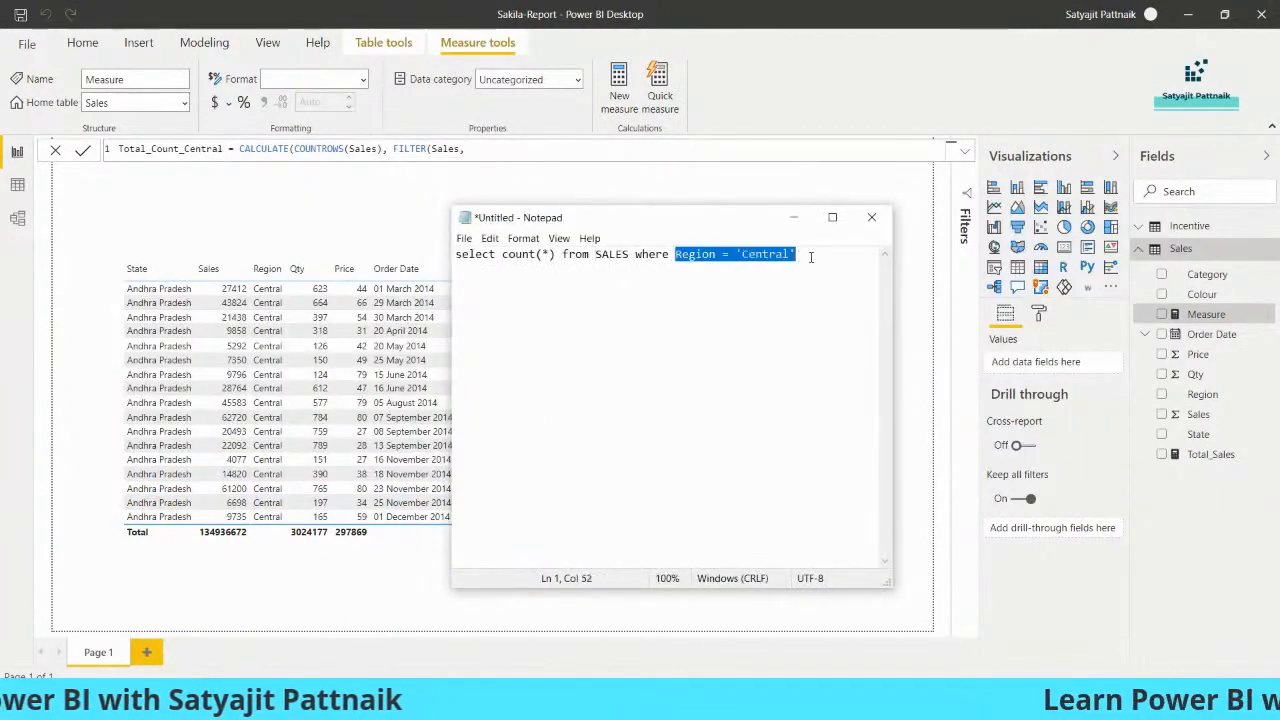
left_click(477, 148)
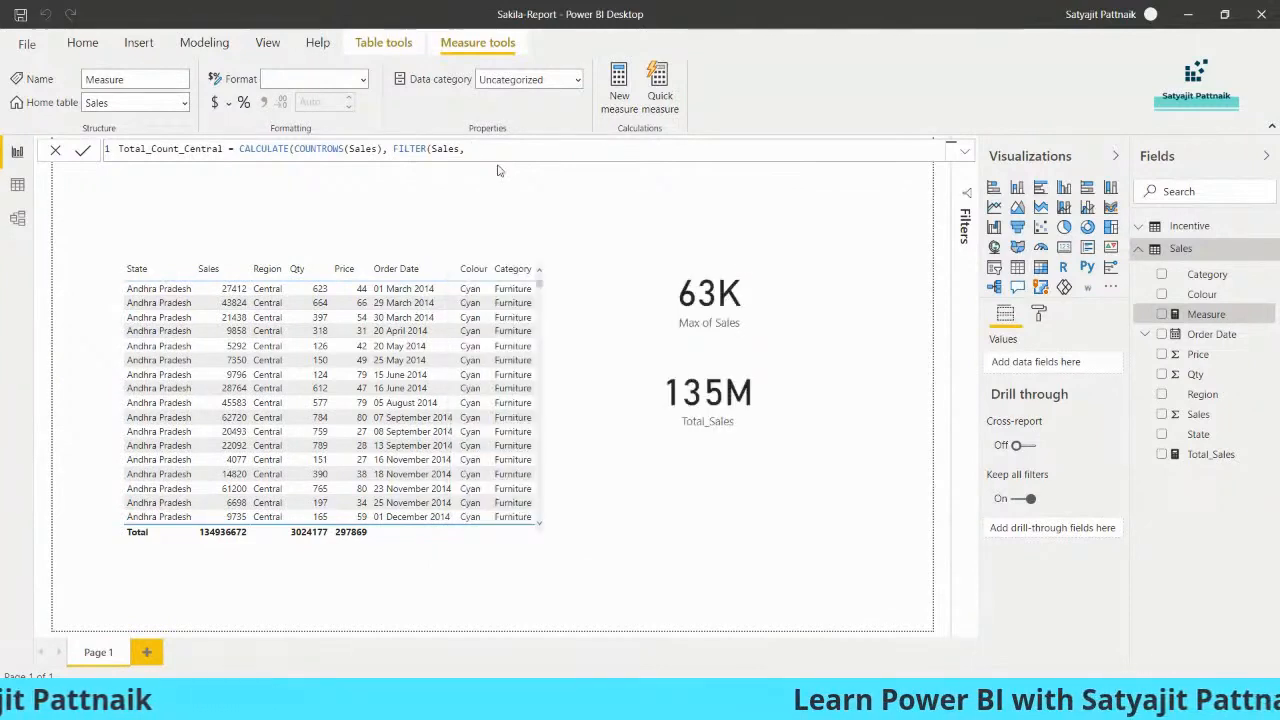
key("ctrl+v")
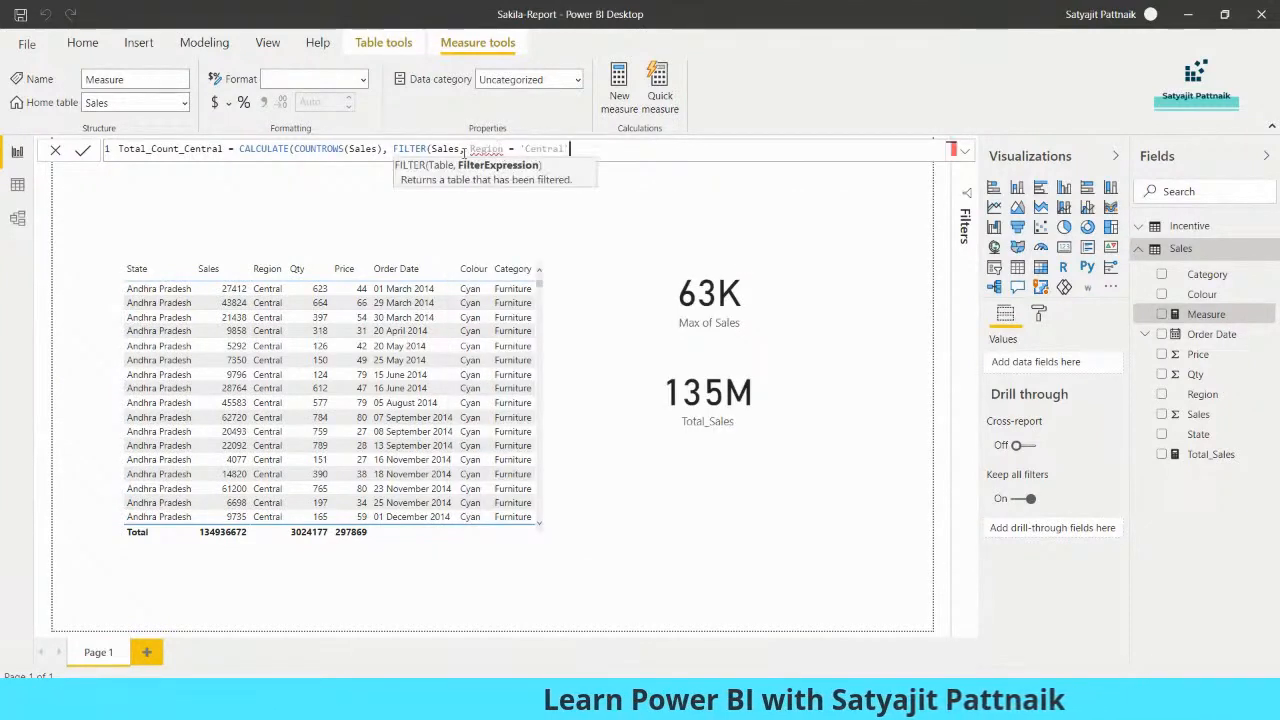
type(")")
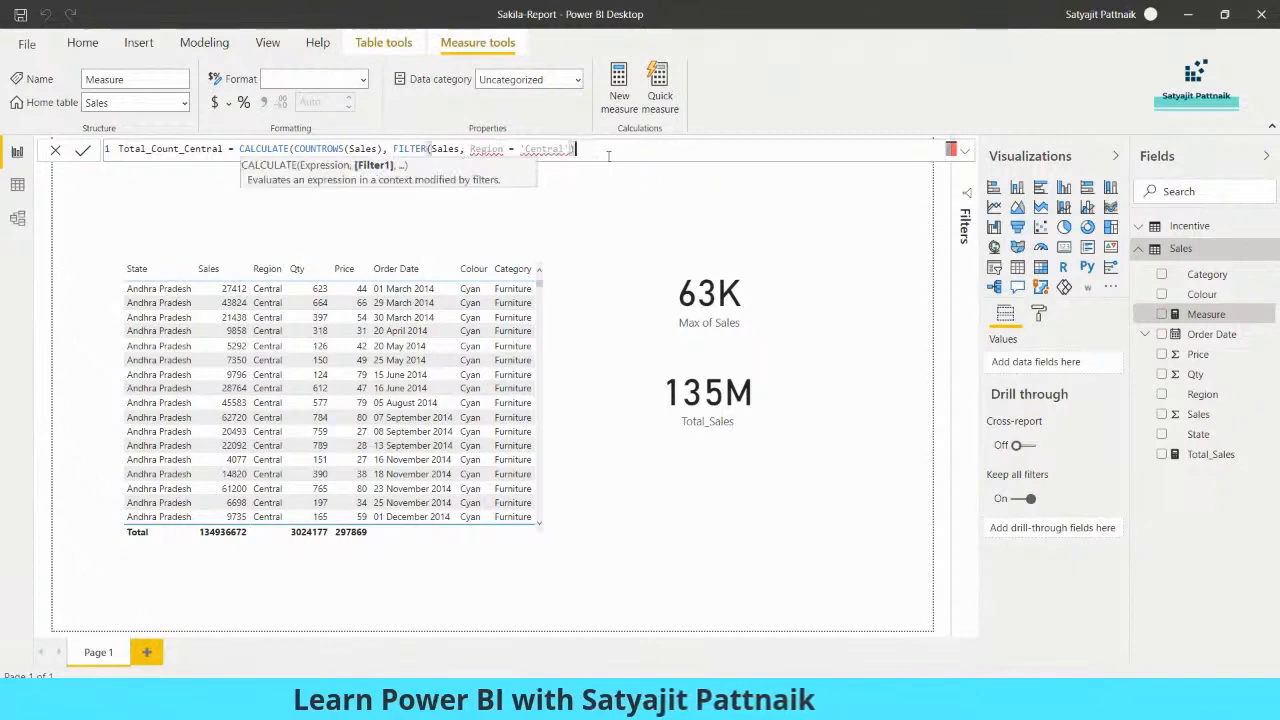
- Fix the condition to Sales[Region] = "Central" and commit the Total_Count_Central measure
left_click(526, 149)
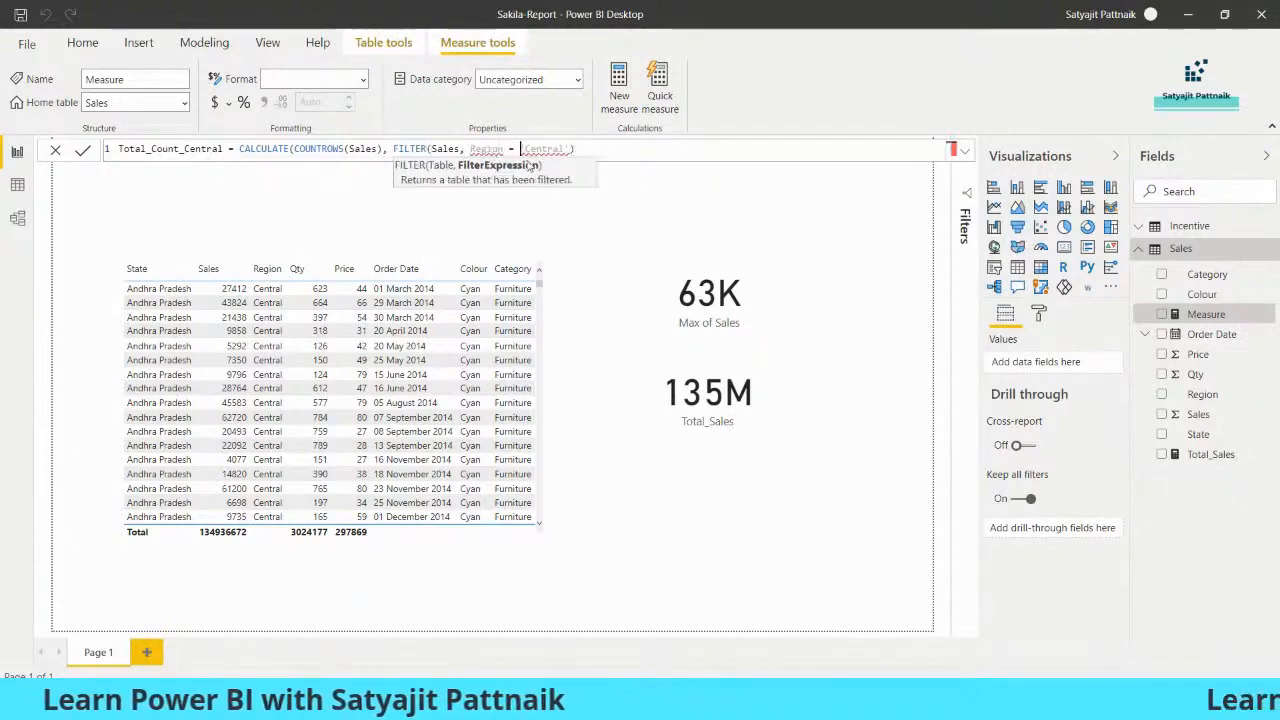
key("BackSpace")
type("\"")
key("Right")
key("Right")
key("Right")
key("Right")
key("Right")
key("Right")
key("Right")
key("Right")
key("BackSpace")
type("\"")
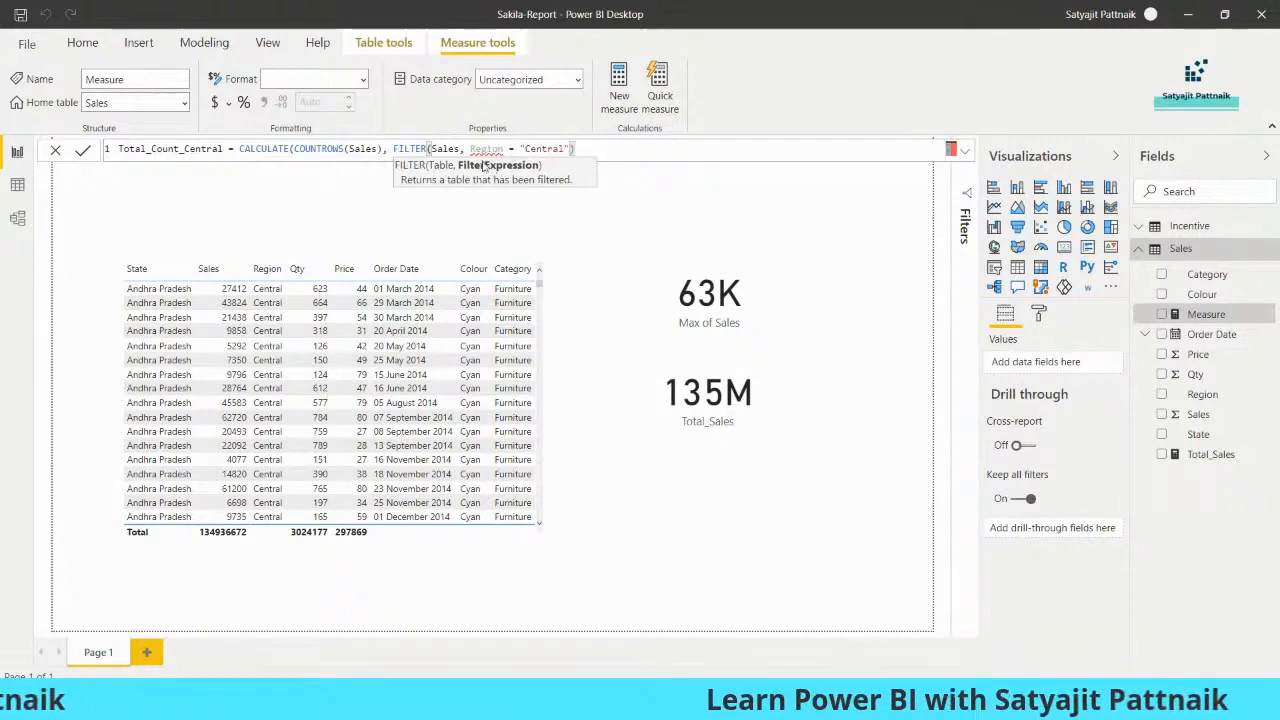
mouse_move(483, 150)
double_click(484, 149)
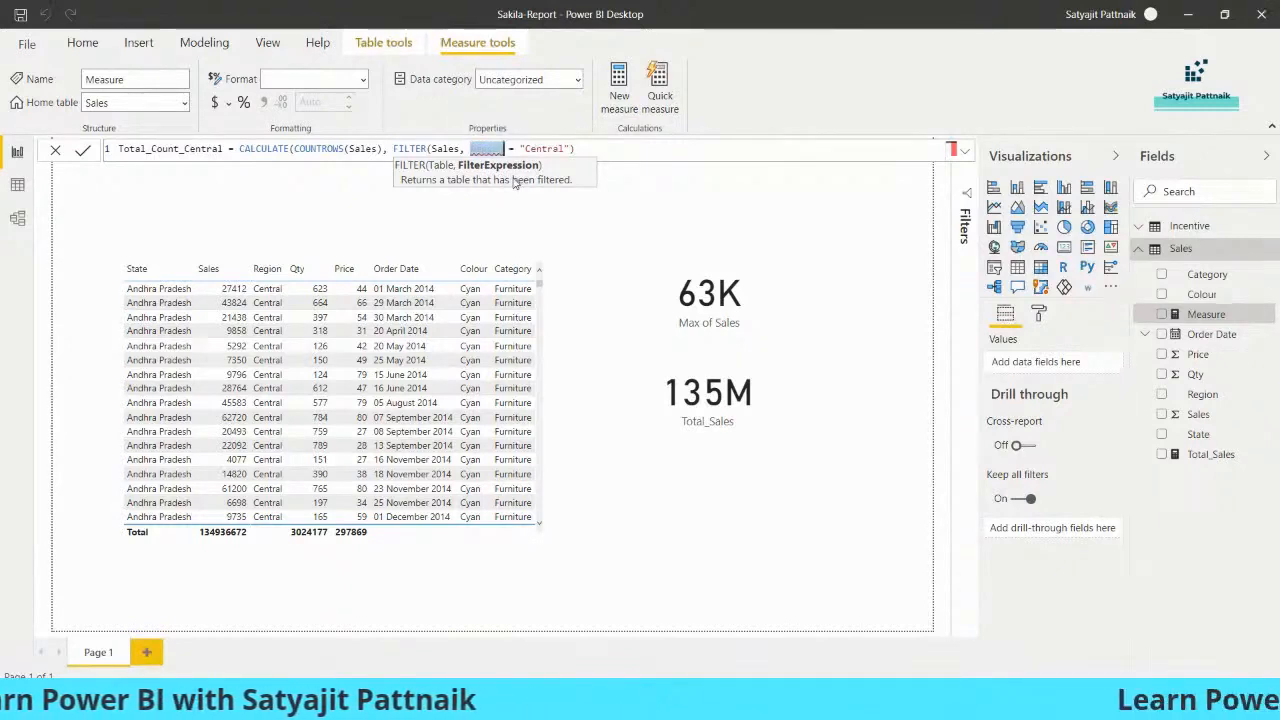
type("Regi")
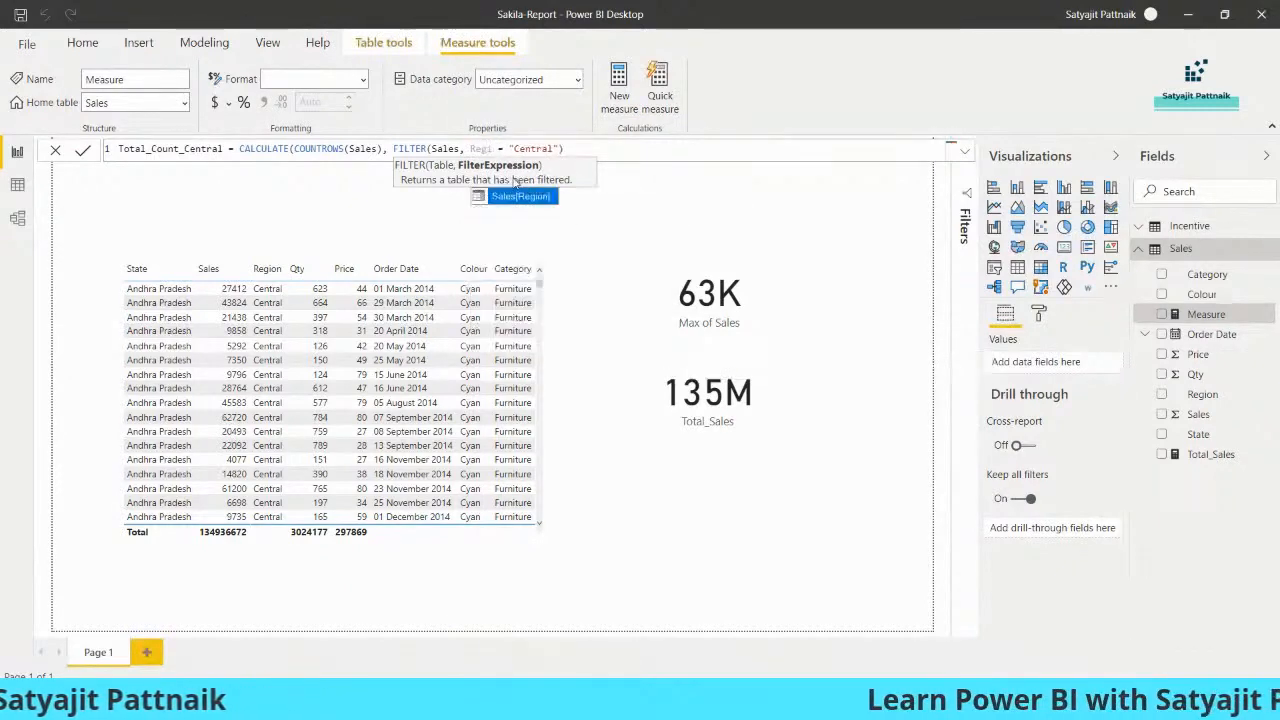
left_click(502, 197)
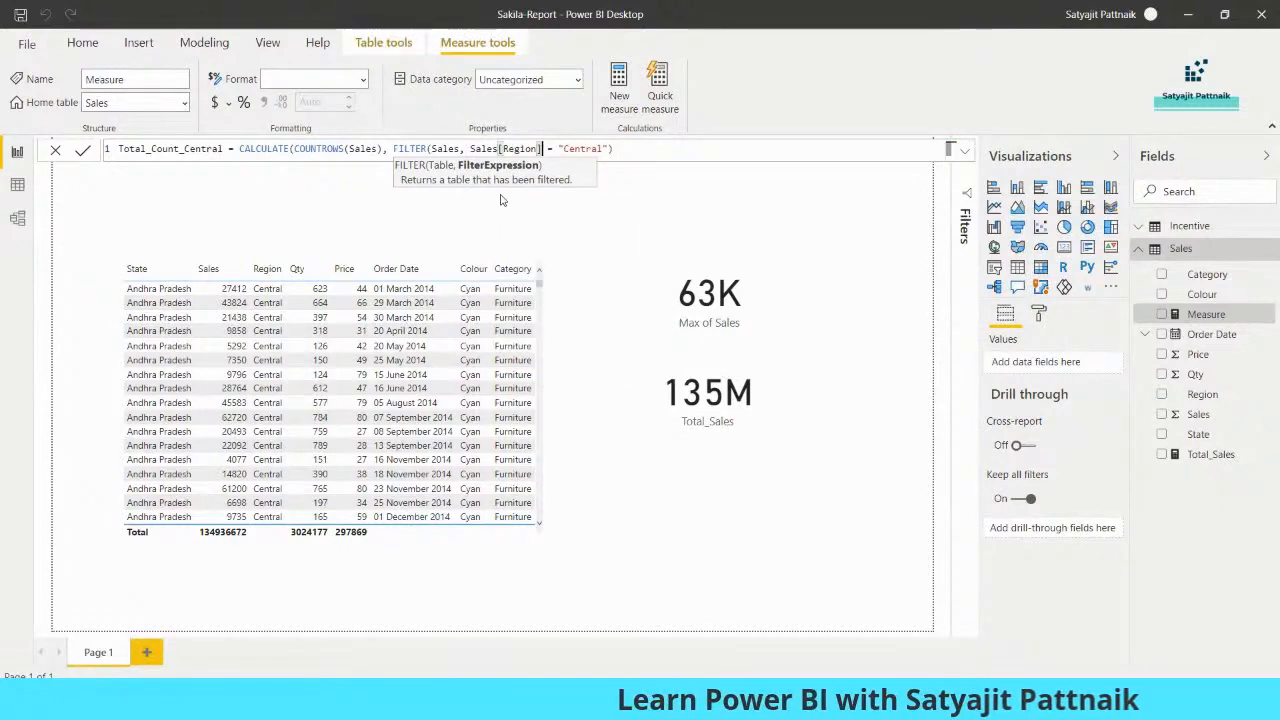
left_click(624, 148)
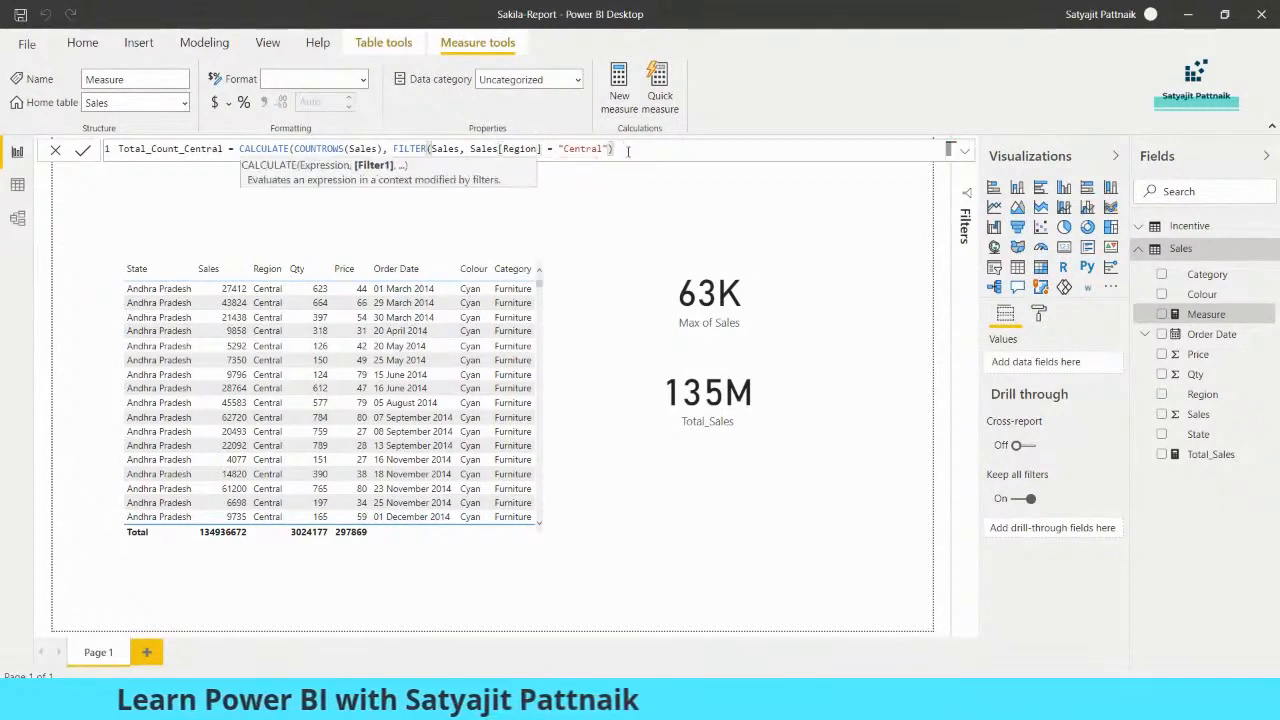
left_click(83, 152)
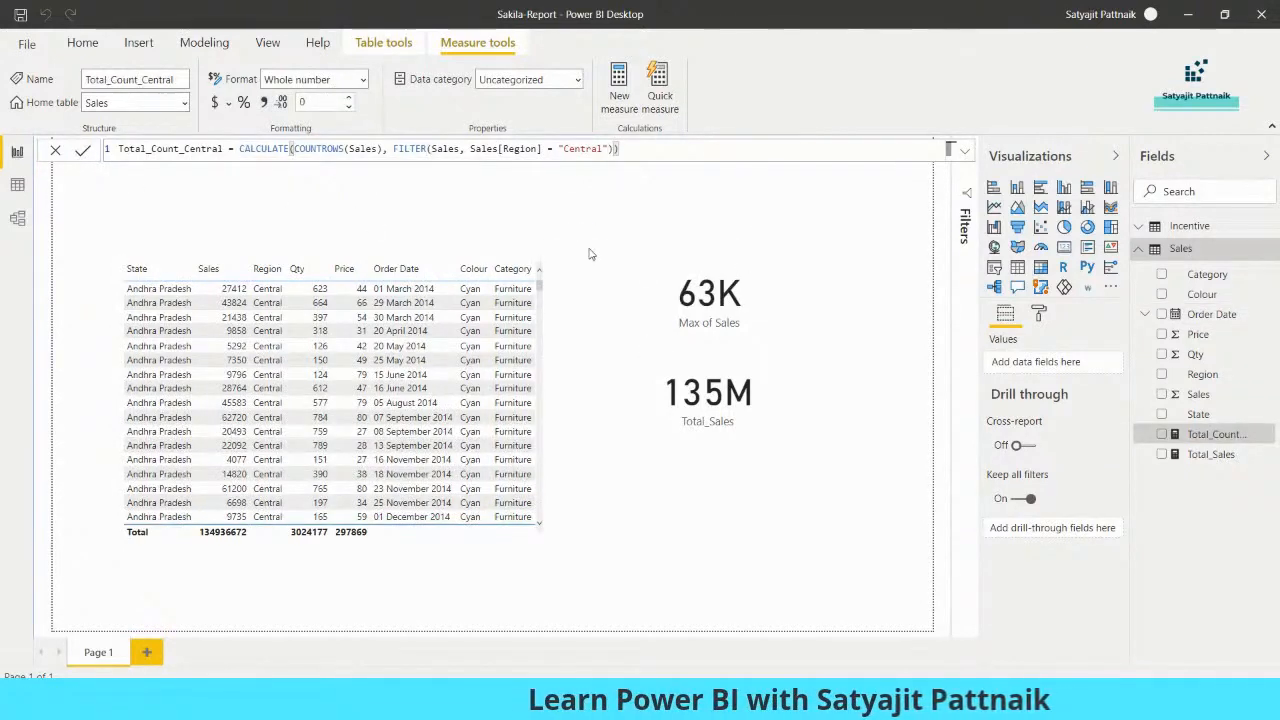
- Add a card showing Total_Count_Central (1545), sized and placed above the 63K card
left_click(1064, 250)
left_click_drag(403, 323, 488, 432)
left_click_drag(668, 262, 404, 461)
left_click_drag(357, 498, 740, 230)
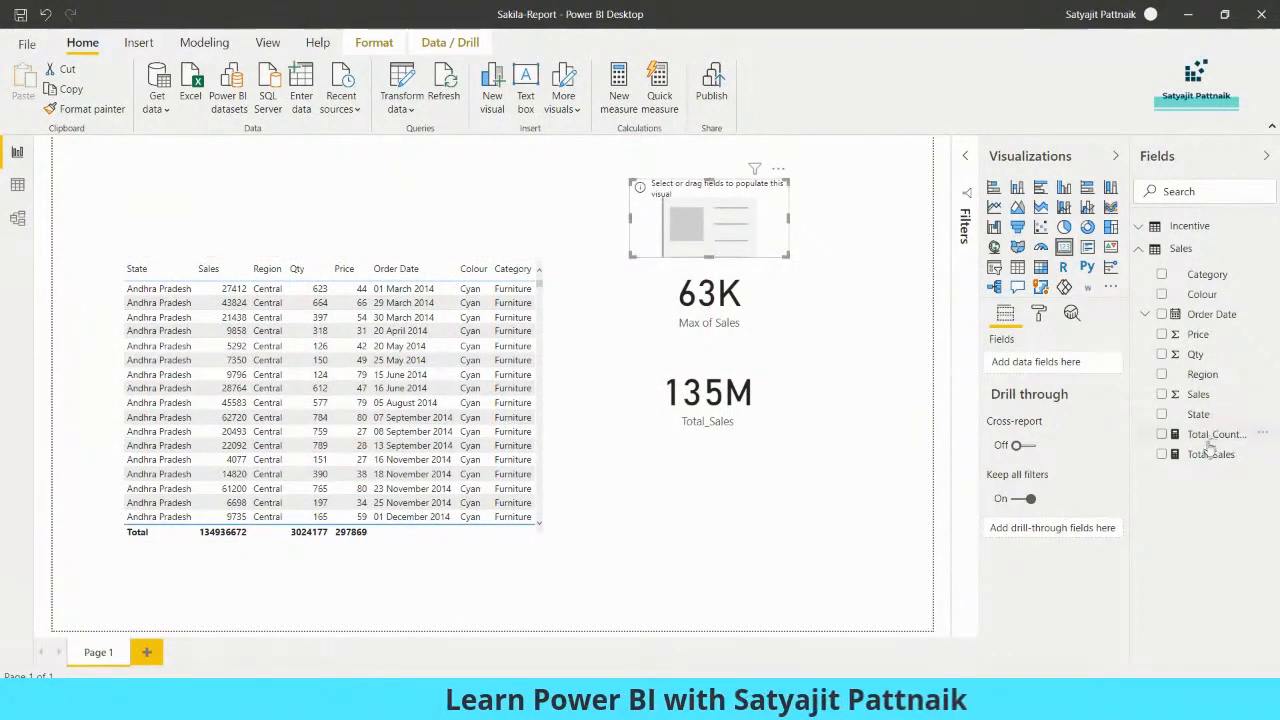
left_click(1162, 436)
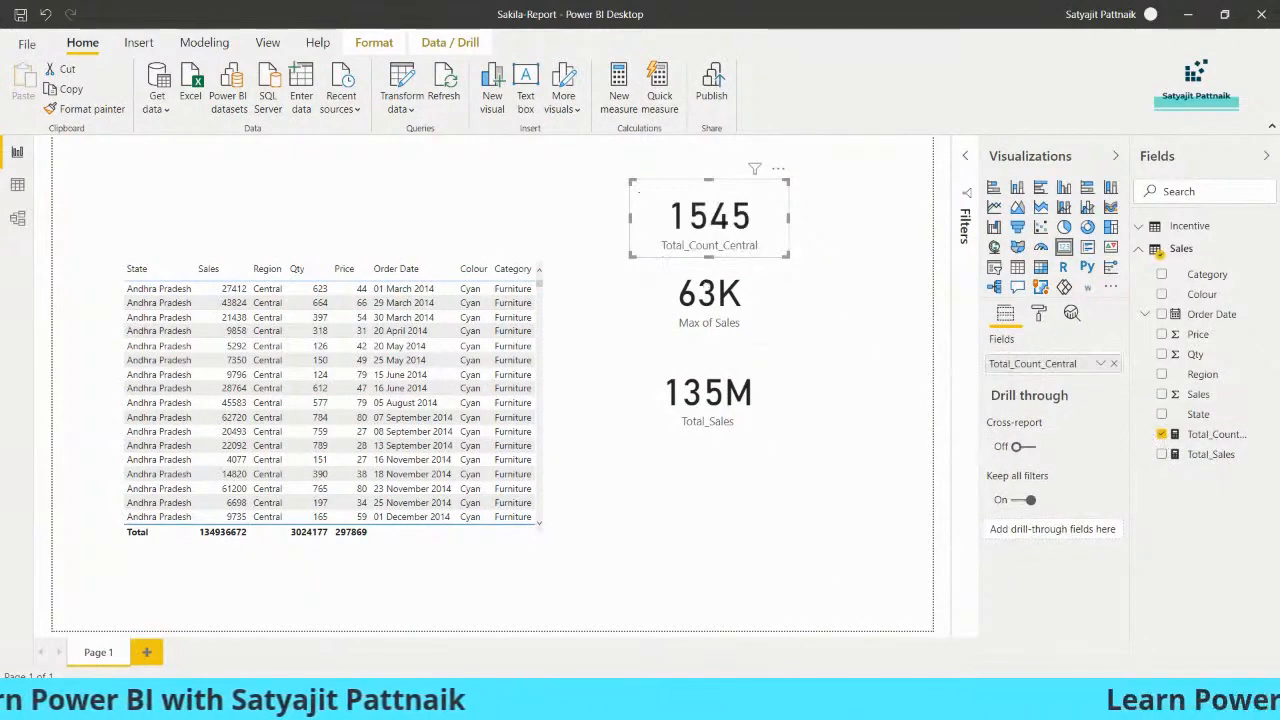
- Bring the Chrome window forward from the taskbar
left_click(706, 704)
left_click(706, 704)
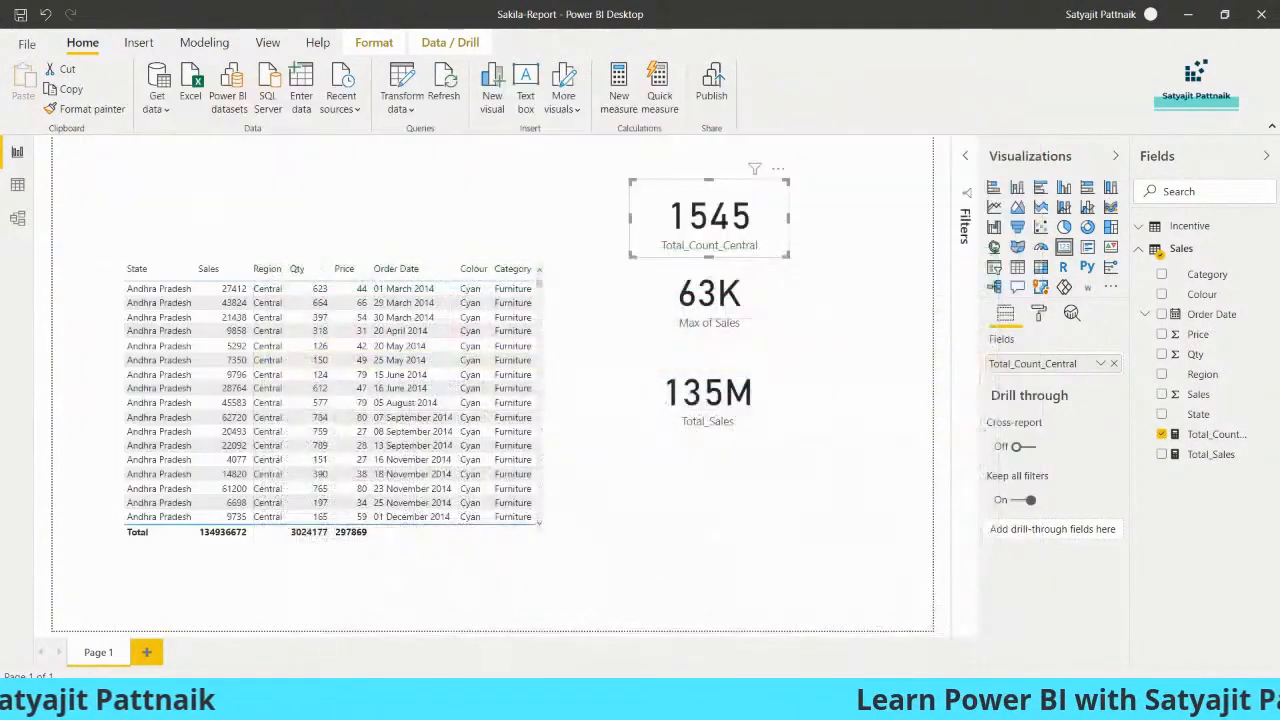
left_click(678, 704)
left_click(620, 636)
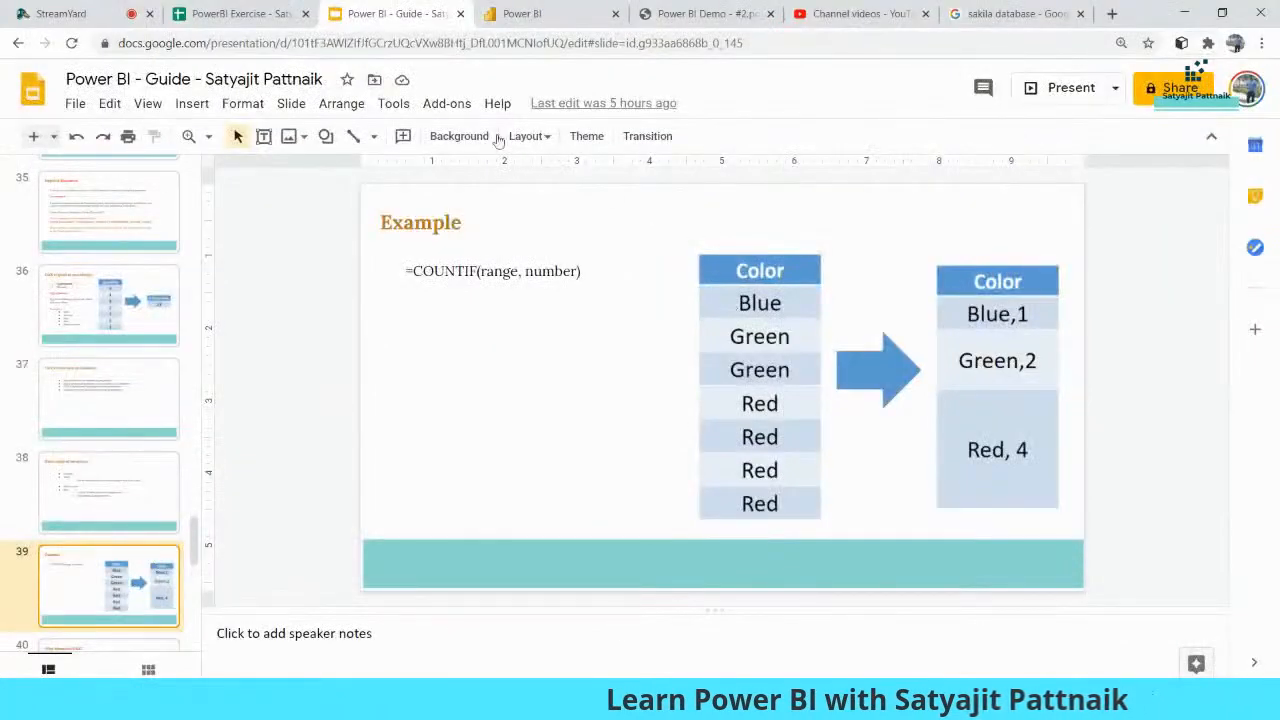
- Check that J18's =COUNTIF(C:C, "Central") in PowerBI Exercise also gives 1545
left_click(238, 14)
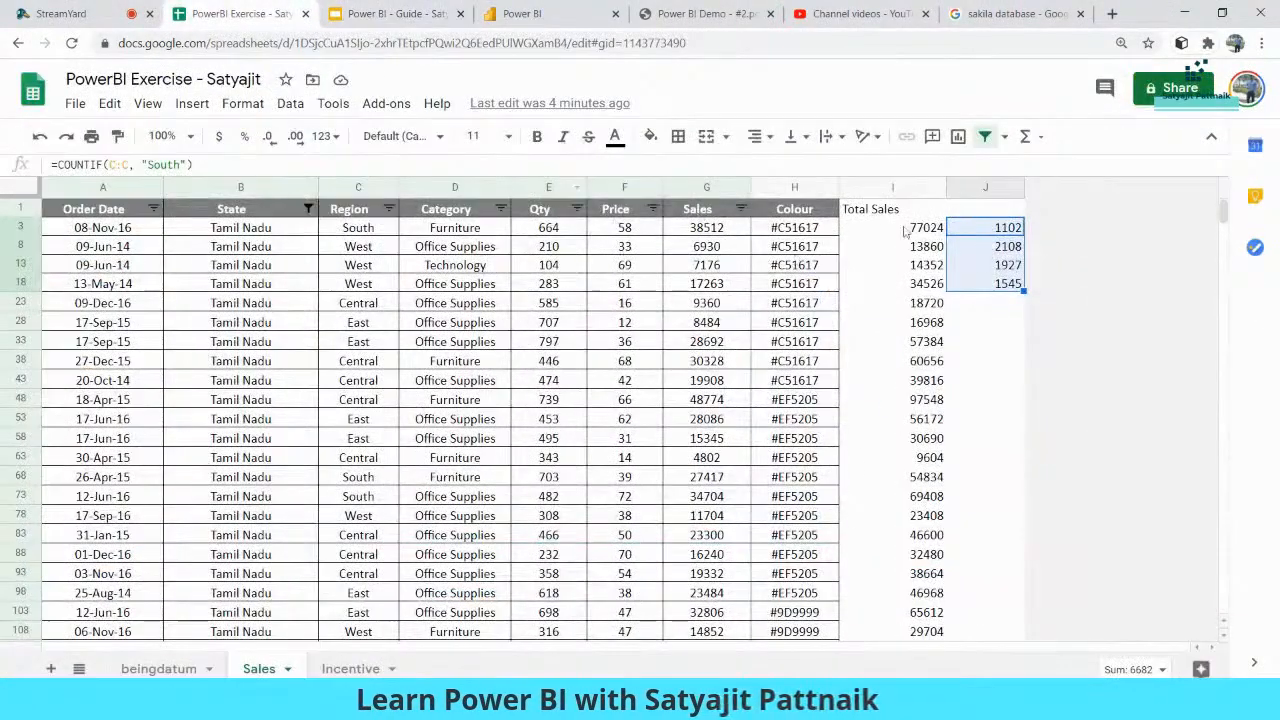
left_click(999, 285)
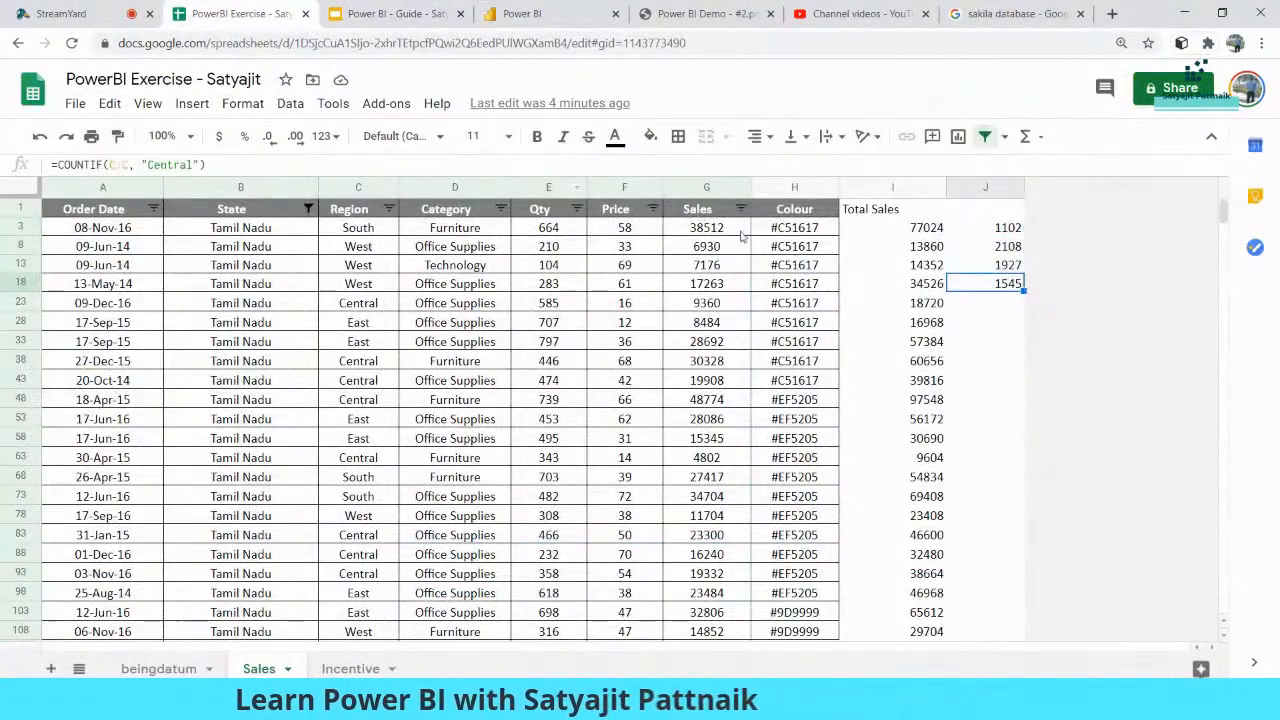
triple_click(210, 164)
left_click(1012, 342)
left_click(1004, 289)
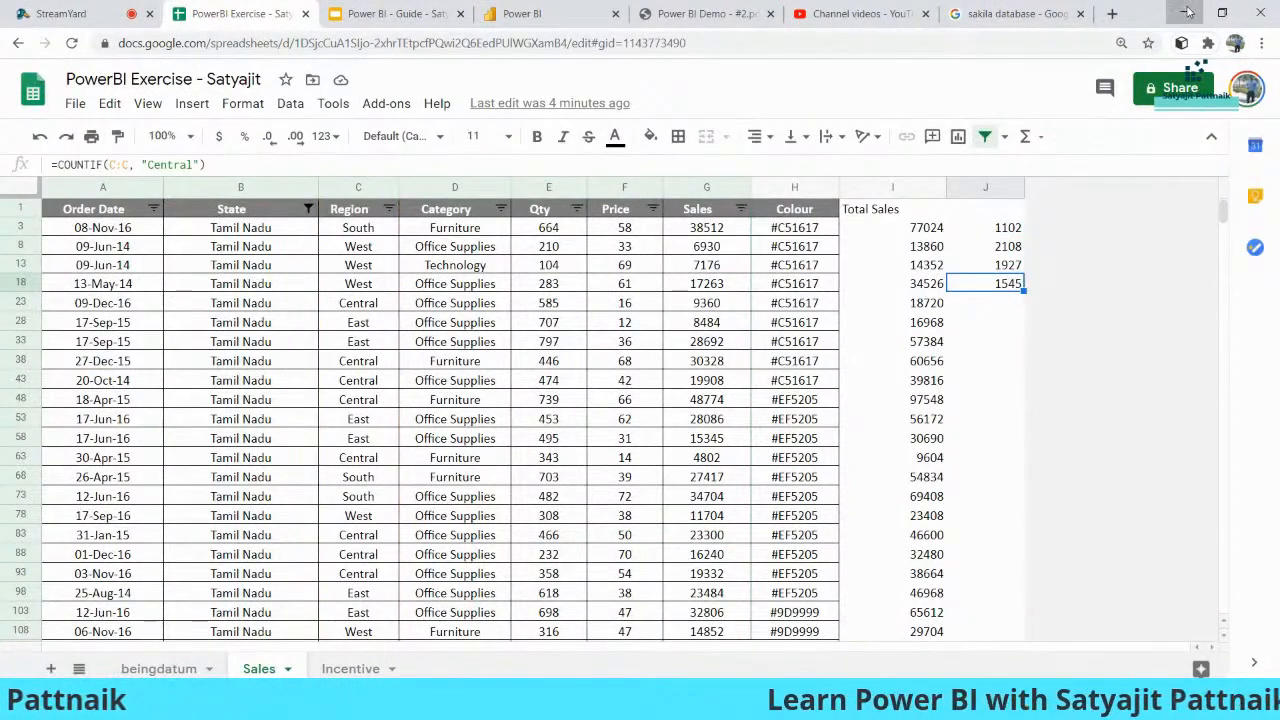
left_click(1186, 13)
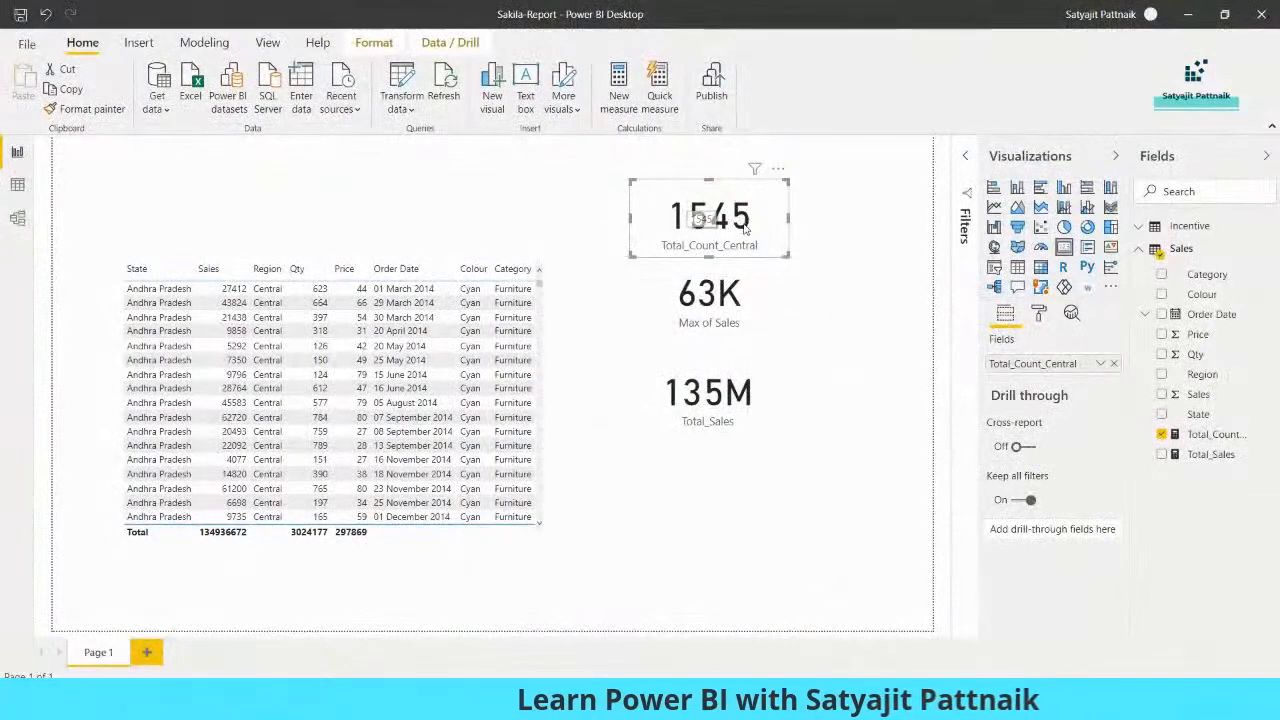
- Inspect the Total_Count_Central measure's full formula and the Sales table options
left_click(1214, 434)
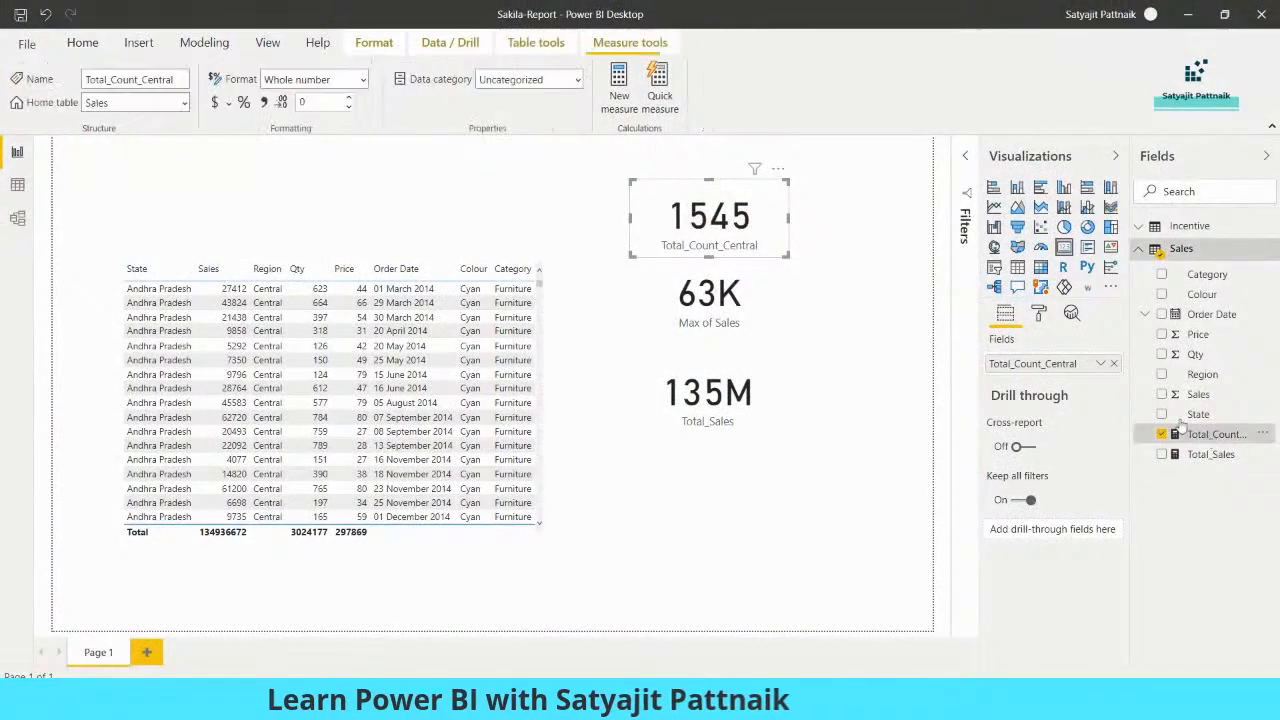
left_click_drag(633, 148, 104, 155)
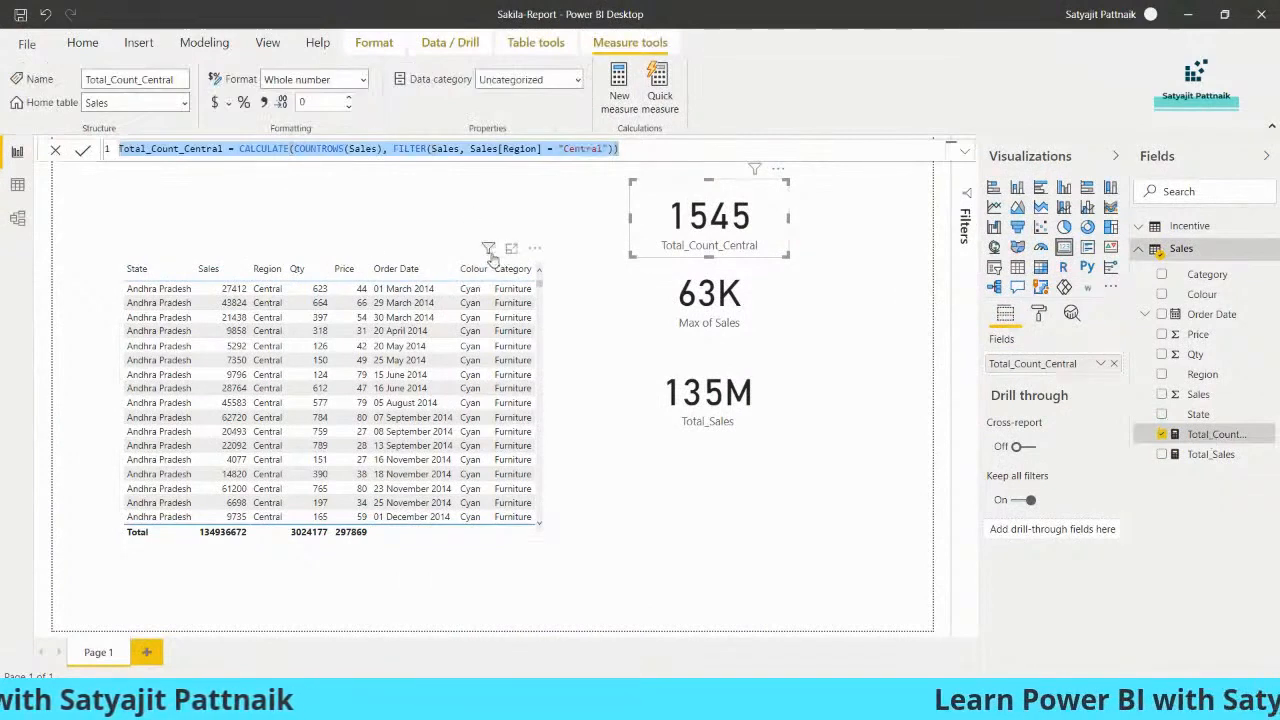
mouse_move(486, 249)
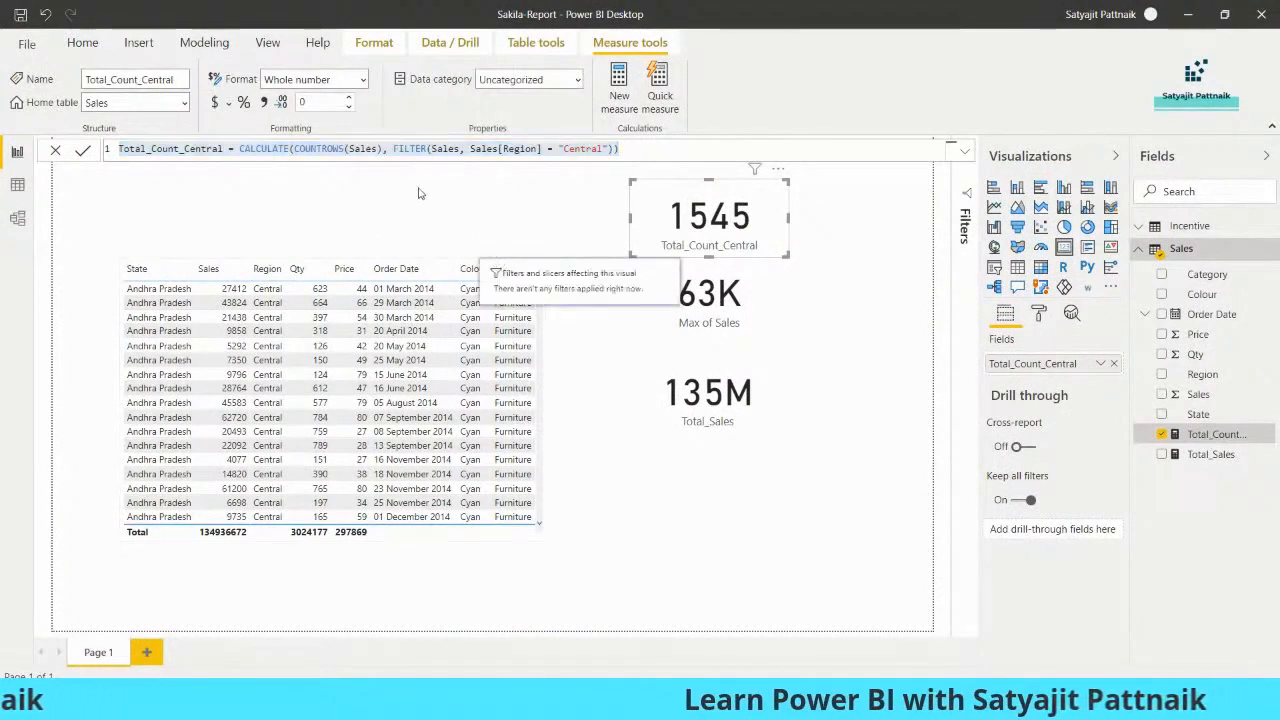
left_click(1269, 253)
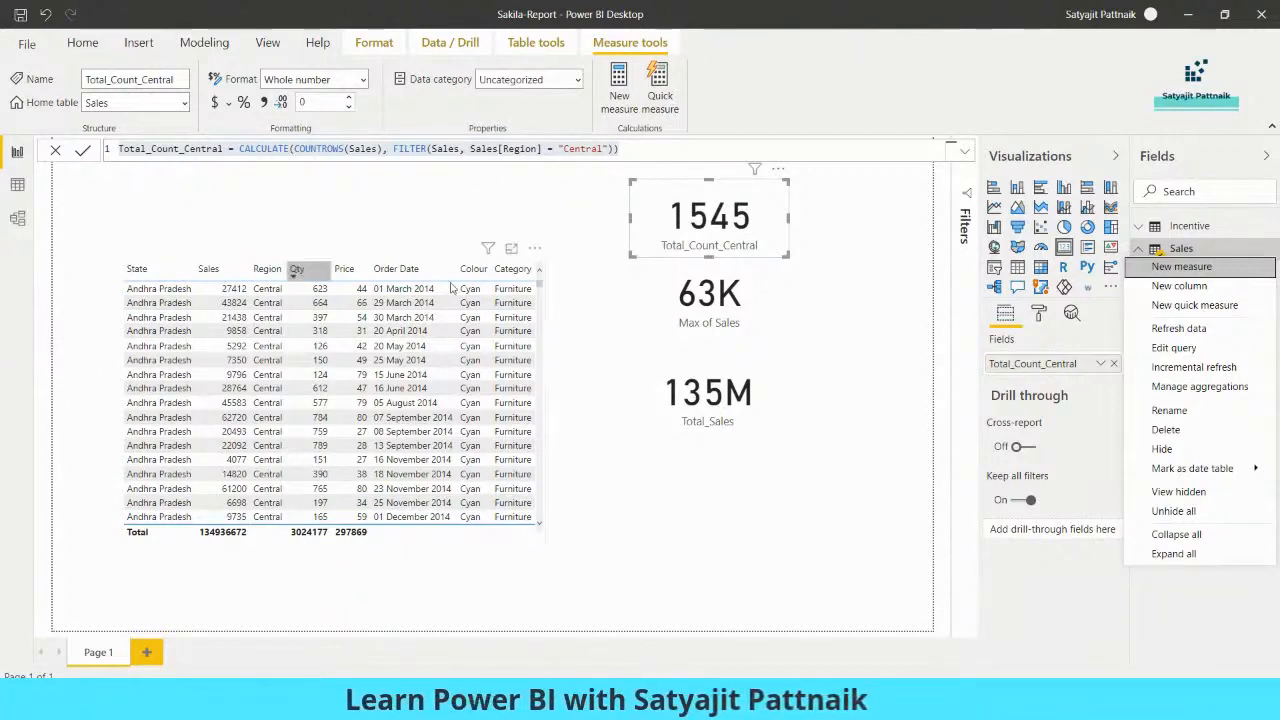
left_click(720, 405)
- Select and copy the Total_Sales formula CALCULATE(SUM(Sales[Sales]))
left_click(735, 415)
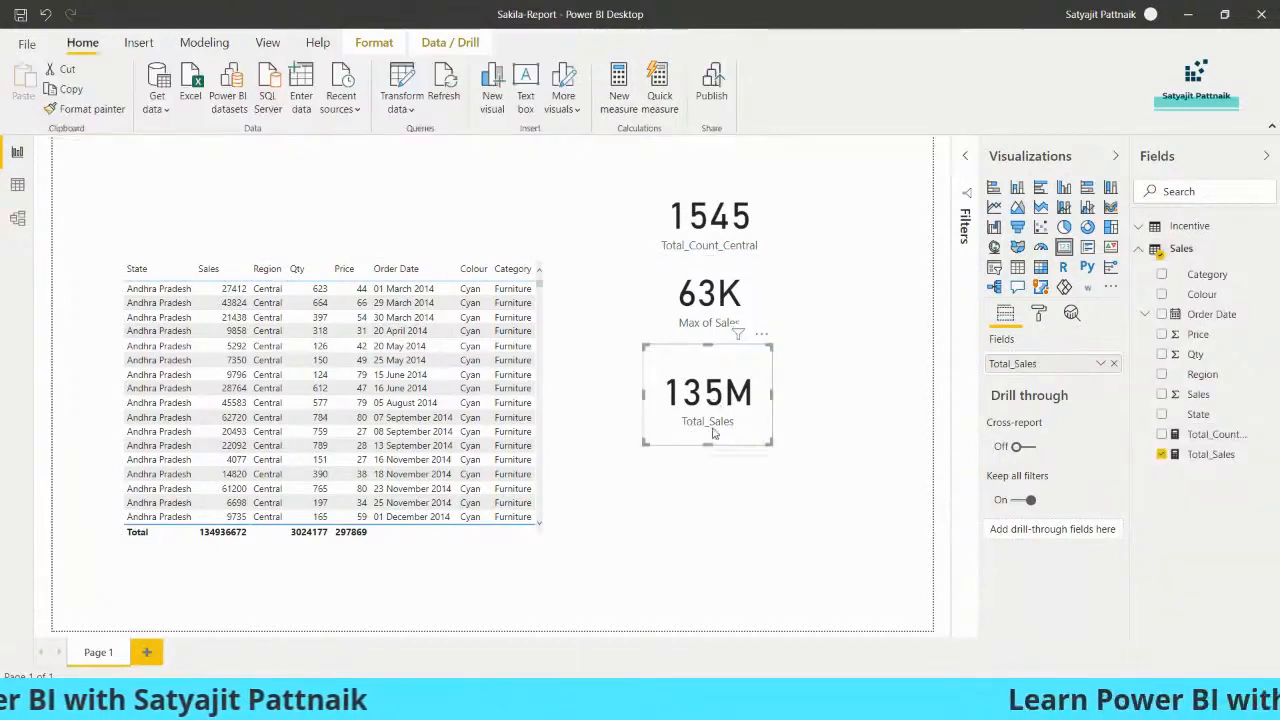
left_click(1212, 454)
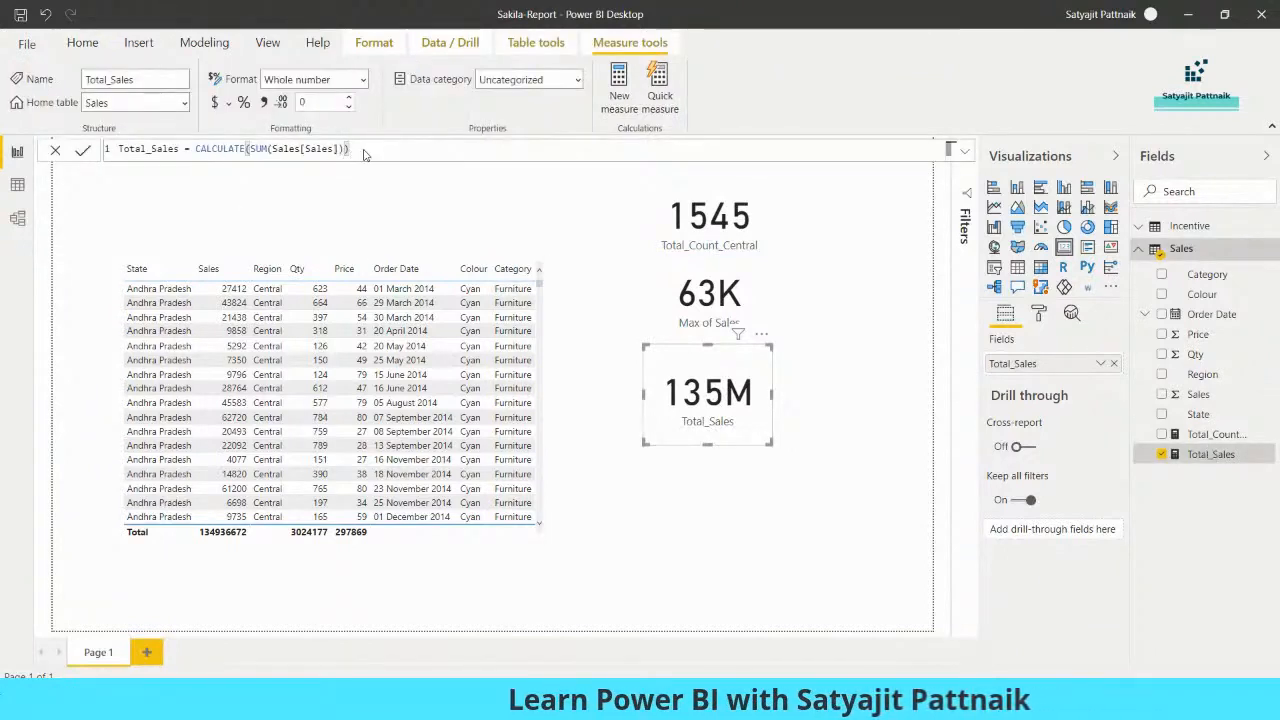
left_click_drag(365, 148, 95, 150)
key("ctrl+c")
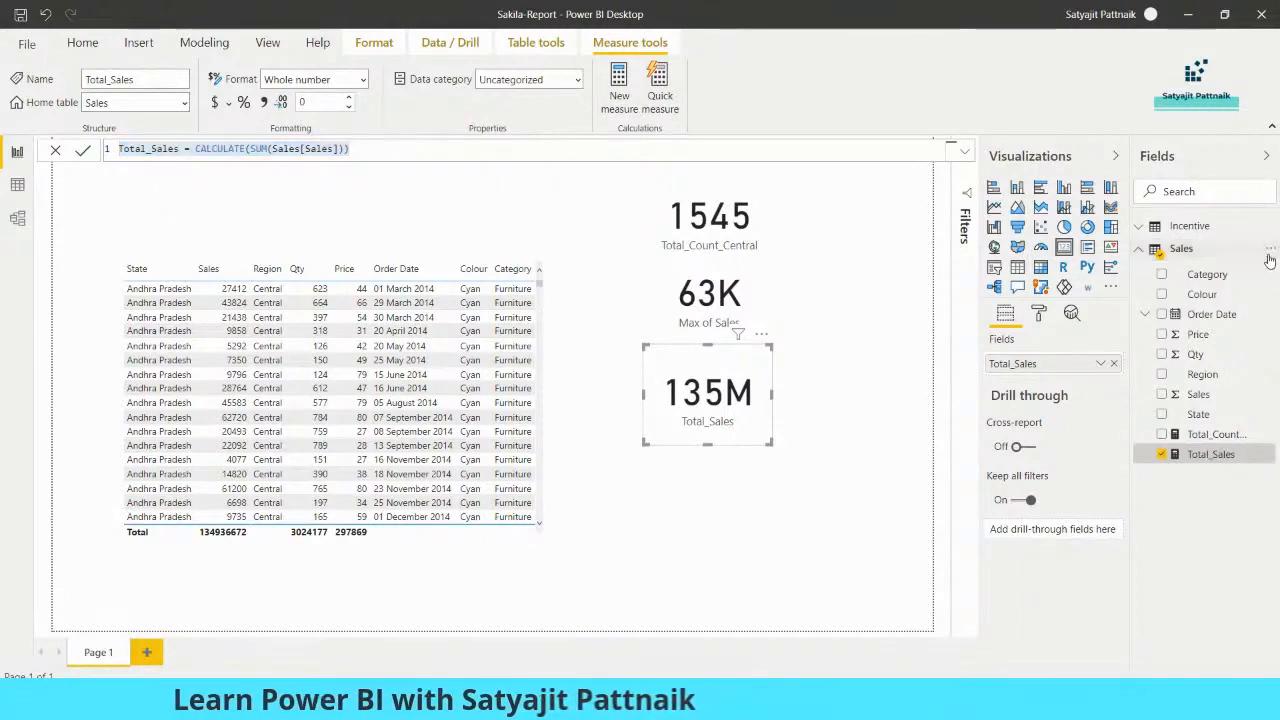
right_click(1228, 256)
- Create a Total_Sales_2015 measure from the pasted Total_Sales formula and begin a FILTER clause
left_click(1229, 267)
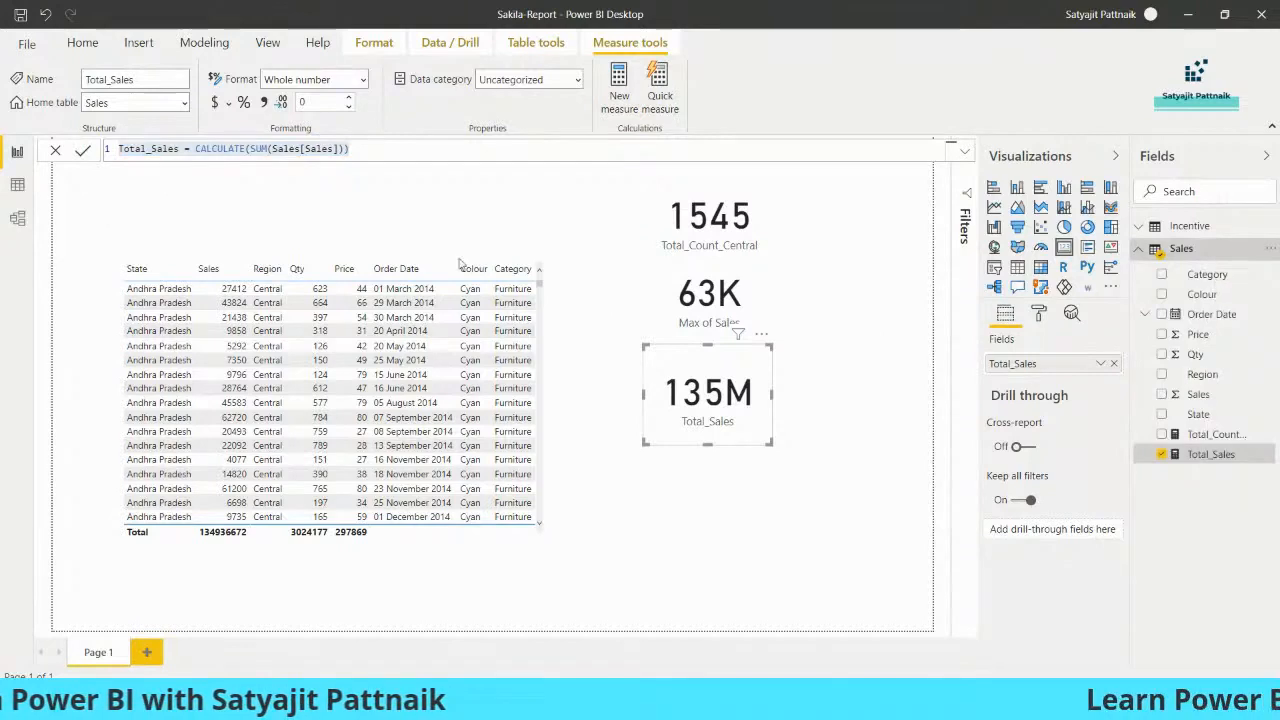
key("ctrl+a")
key("ctrl+v")
left_click(180, 149)
type("_2015")
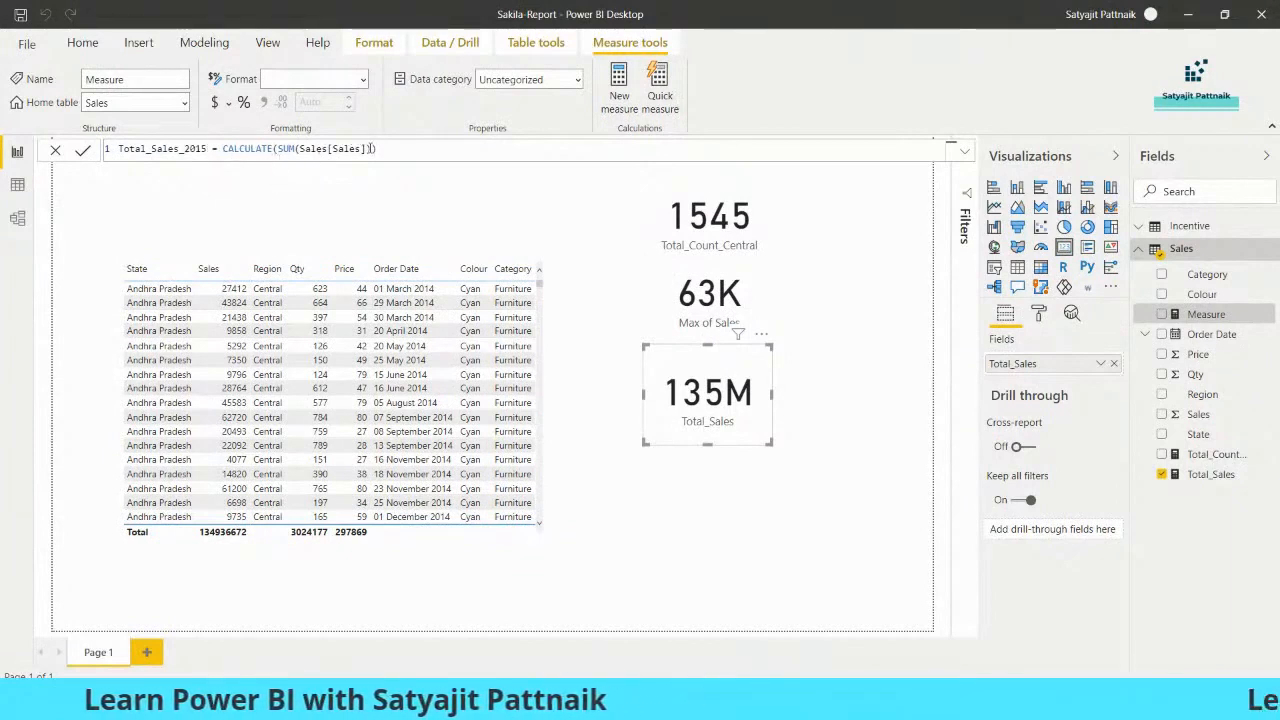
left_click(382, 150)
key("BackSpace")
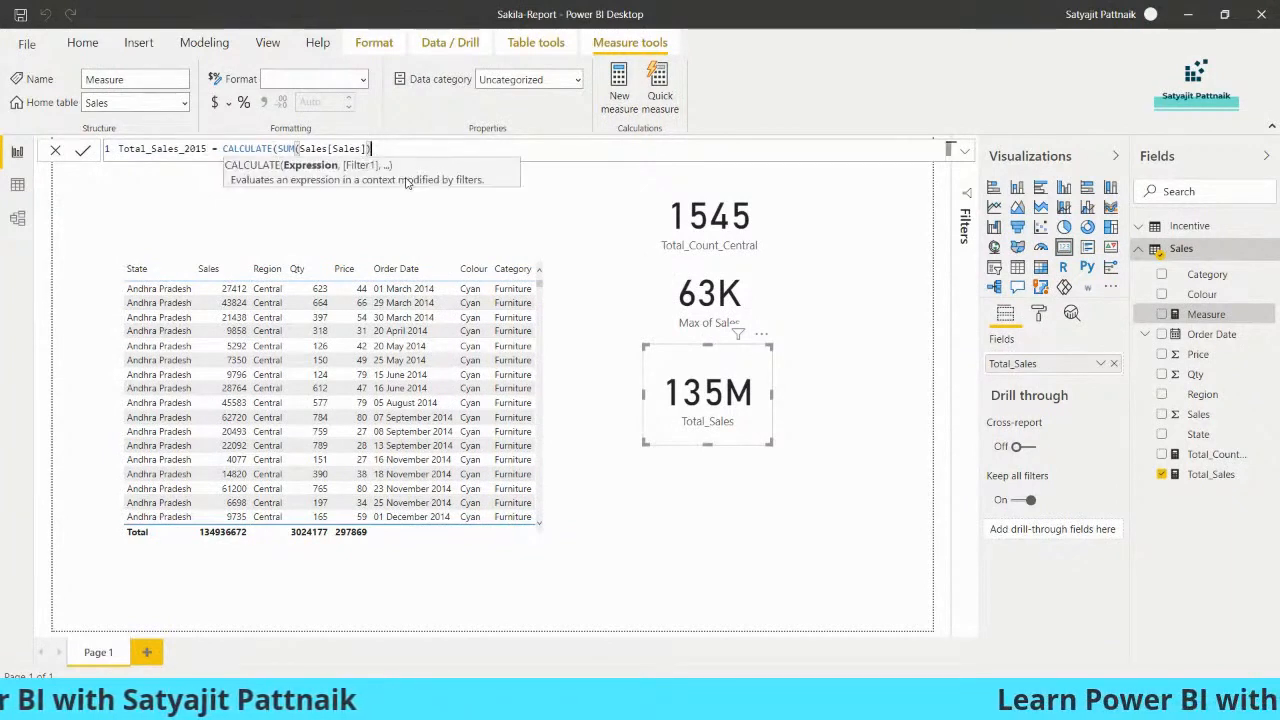
type(", FILTER")
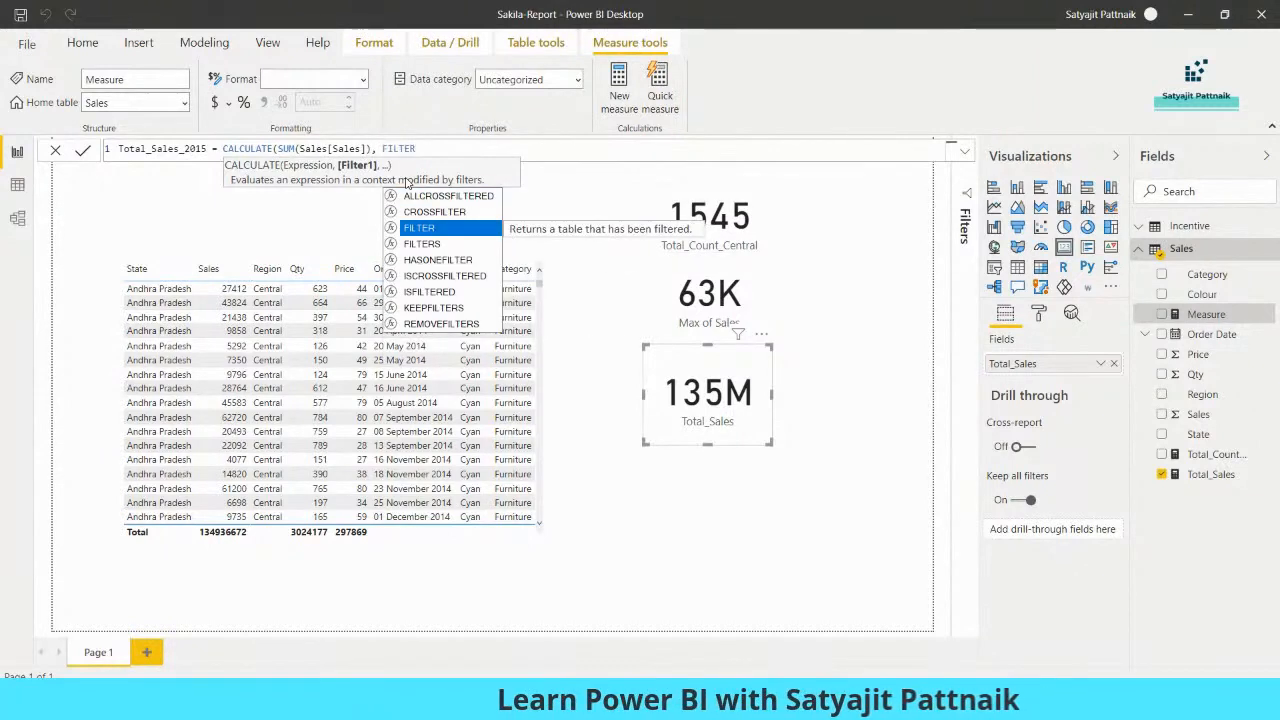
type("(")
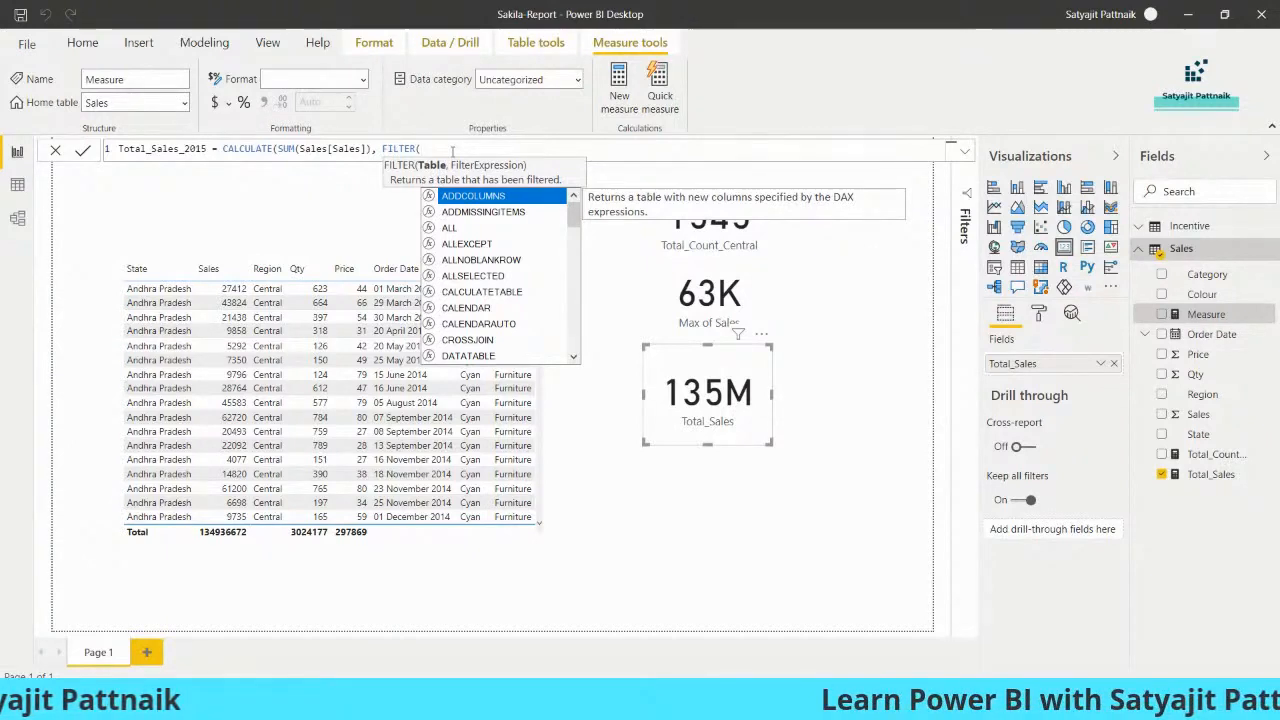
- Complete FILTER(Sales, Sales[Order Date].[Year] = 2015) and commit the measure
type("Order")
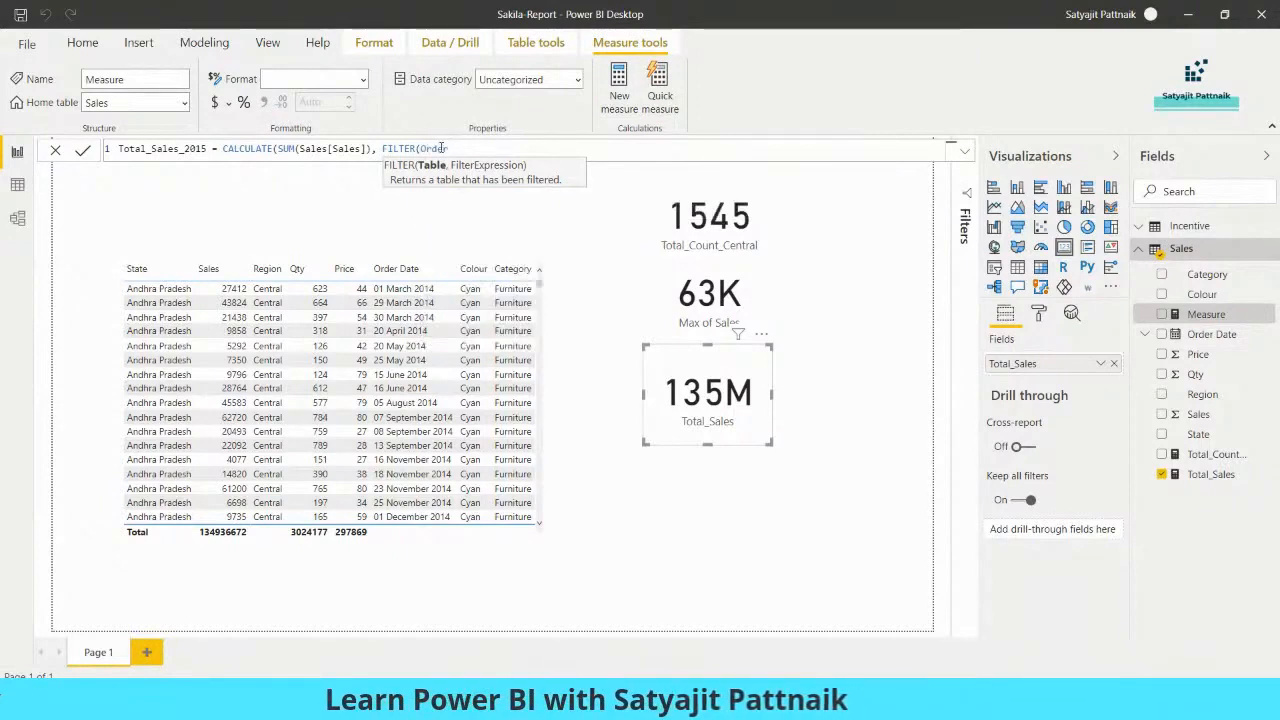
double_click(438, 148)
type("Sales, ")
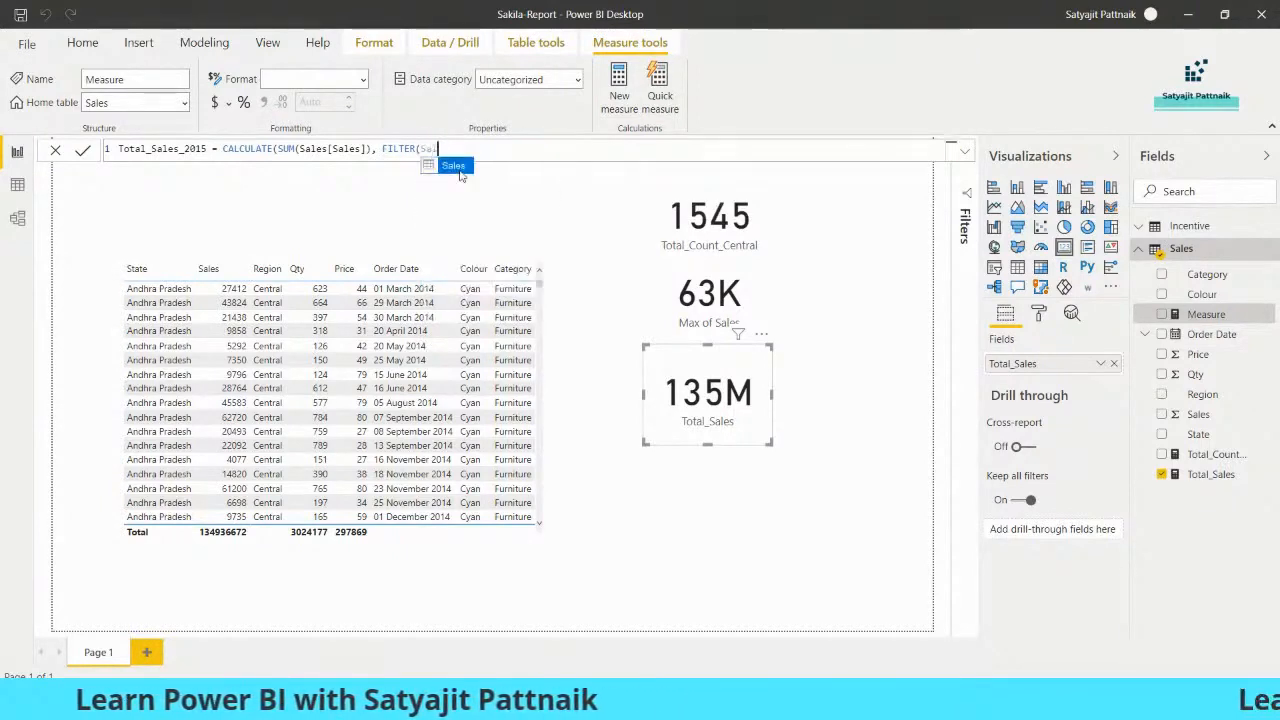
type("Sales[Order Date]")
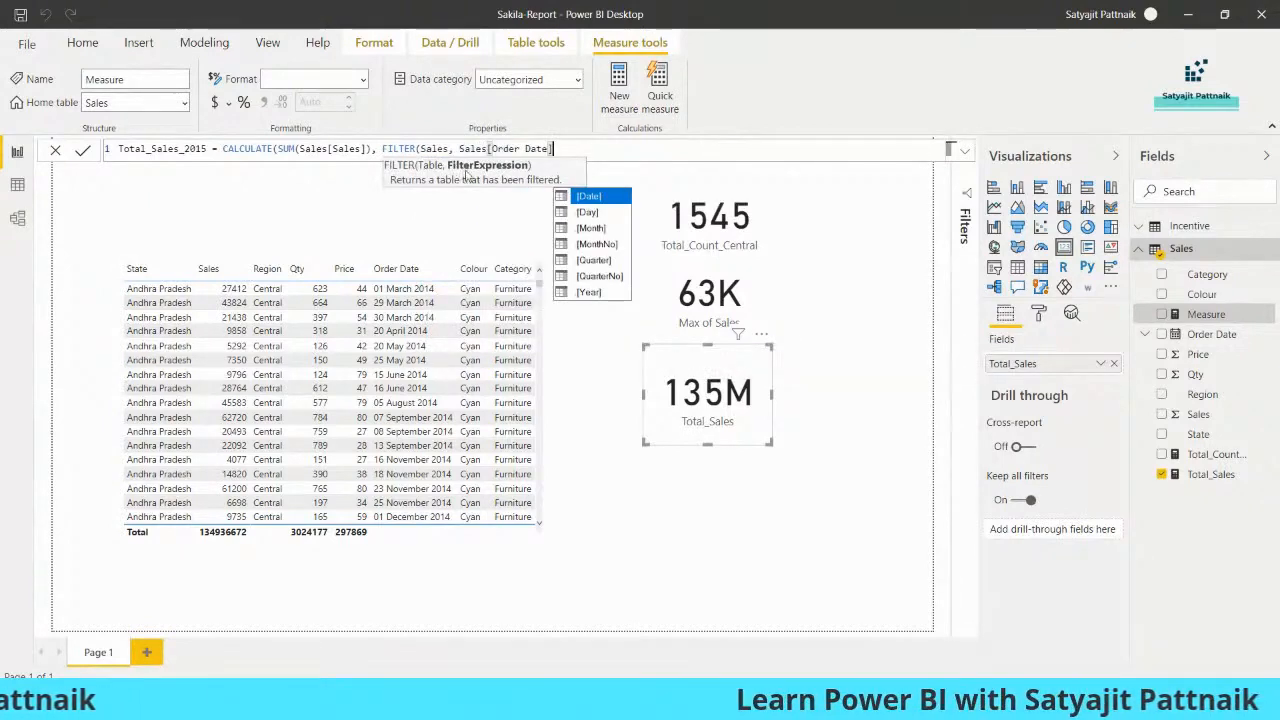
double_click(427, 148)
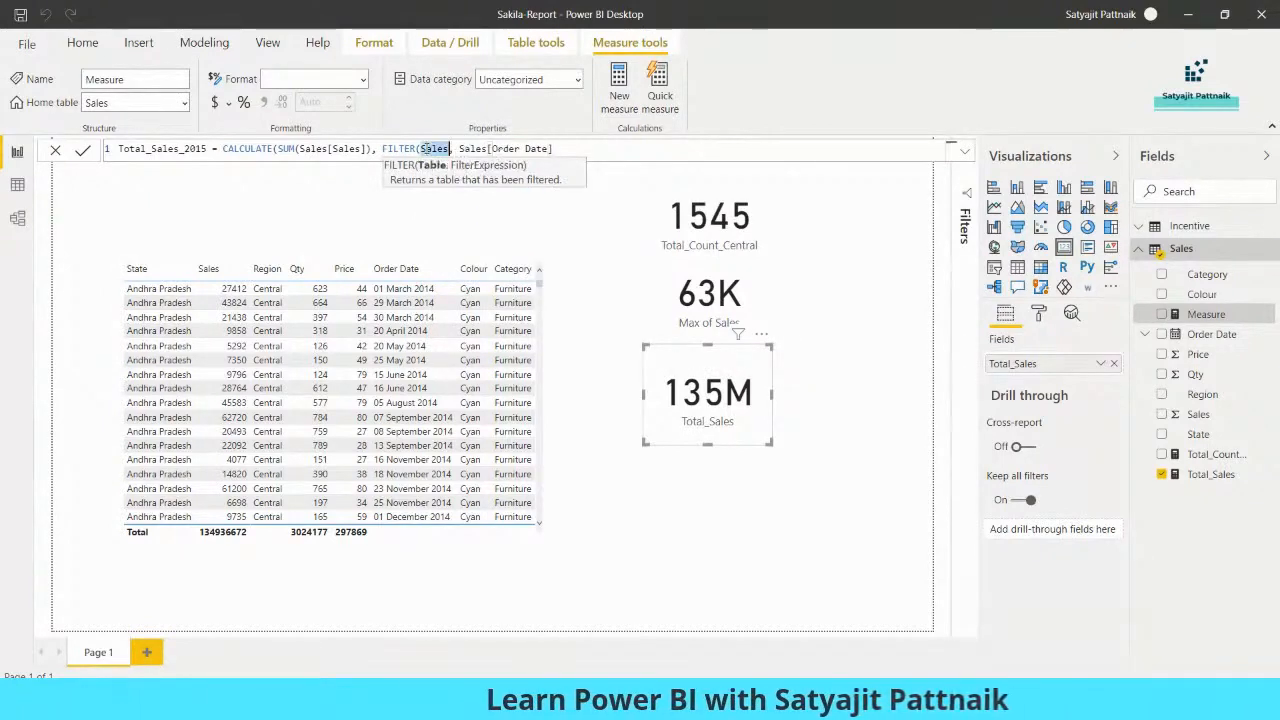
left_click_drag(460, 148, 537, 148)
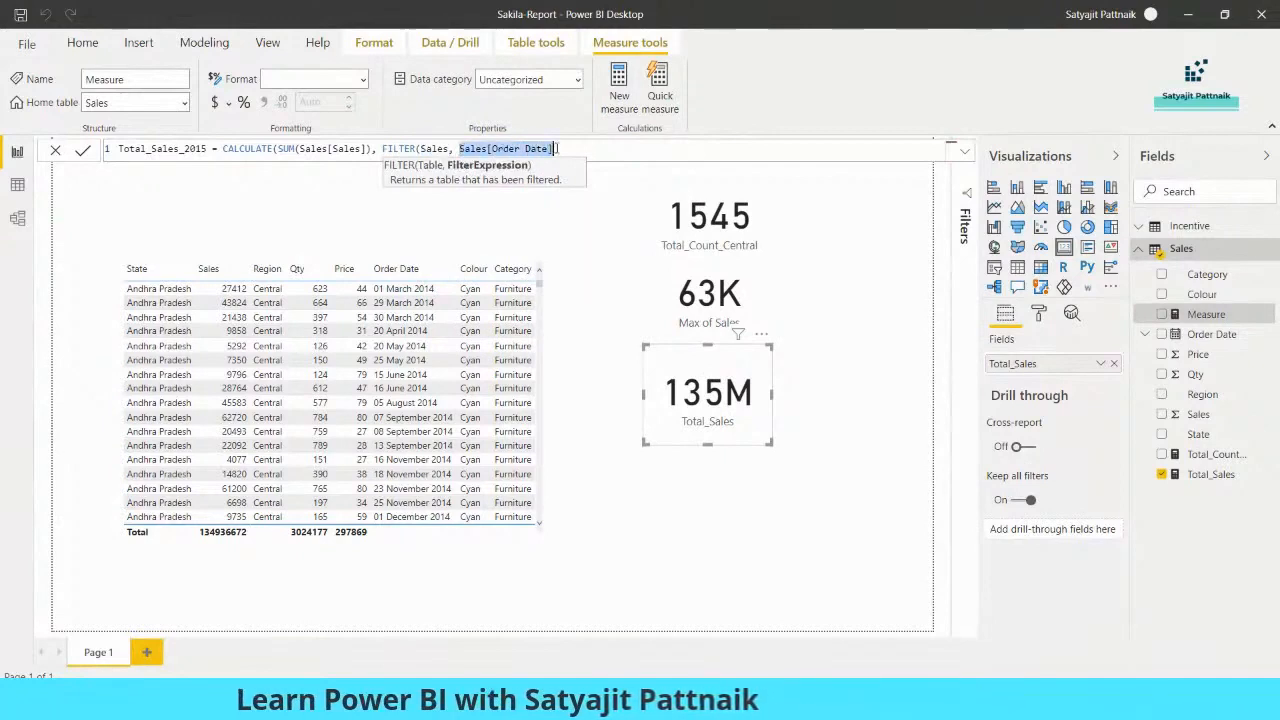
left_click(565, 149)
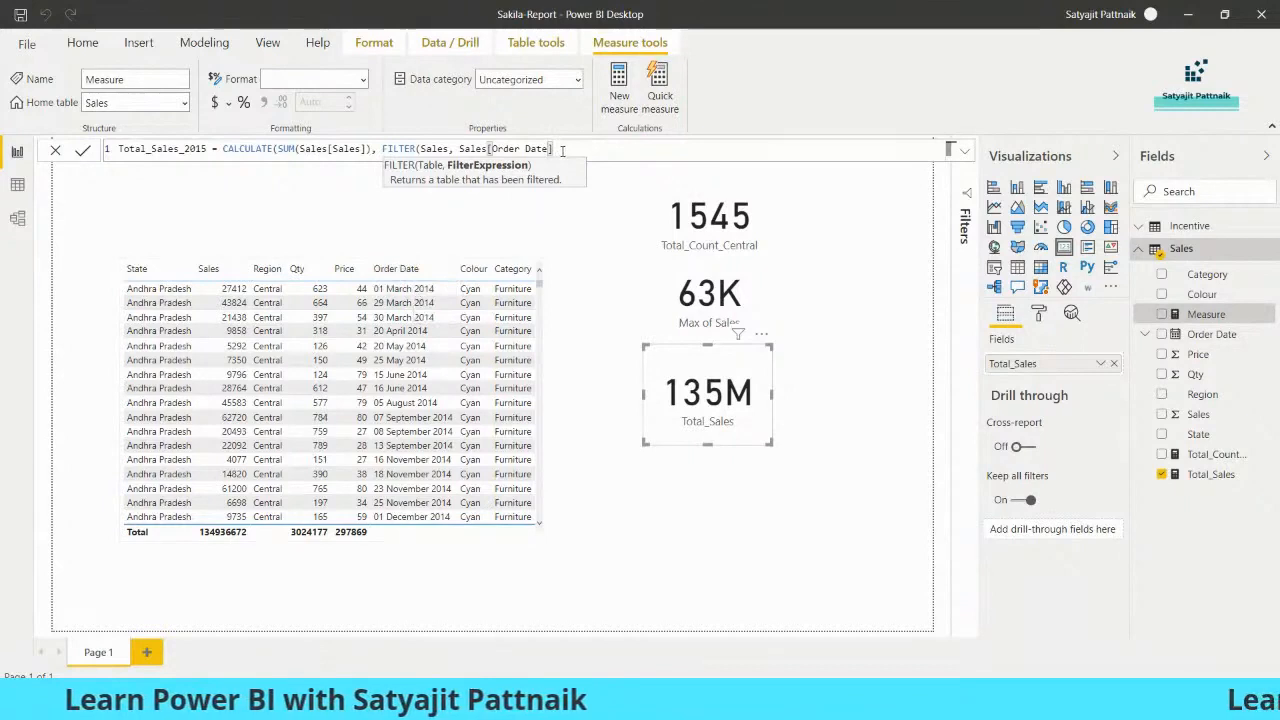
type(".")
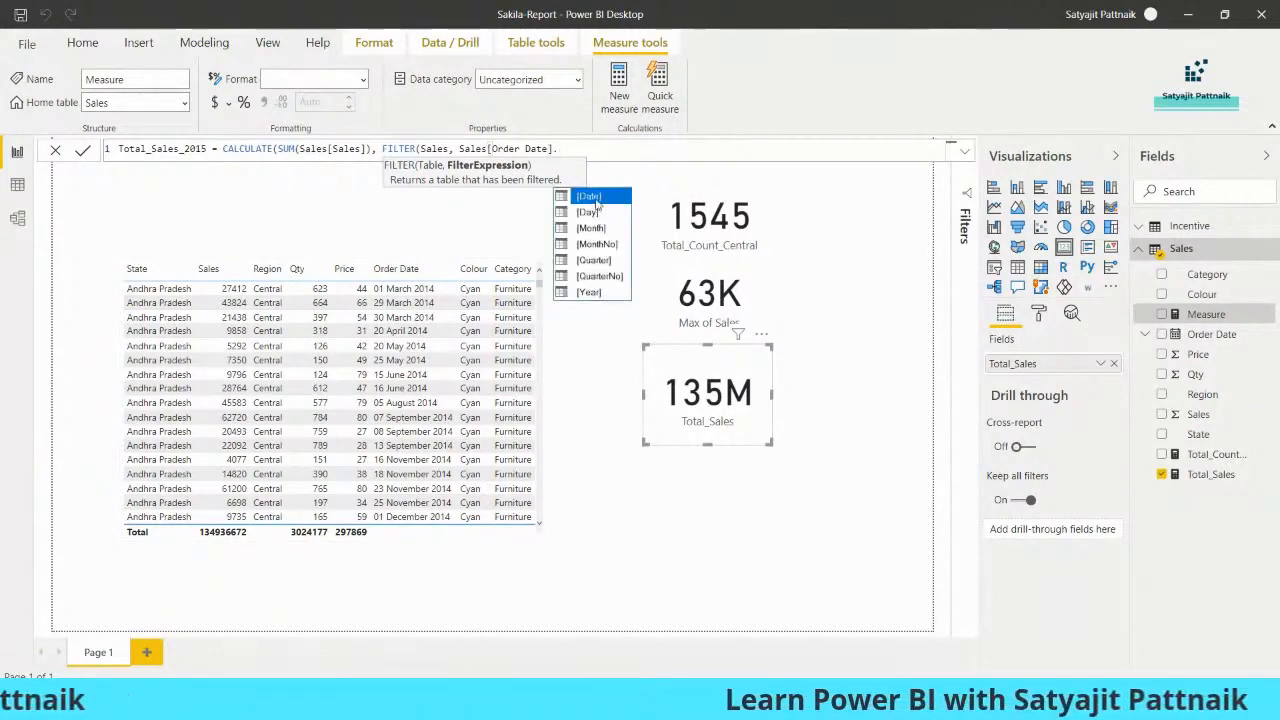
left_click(589, 292)
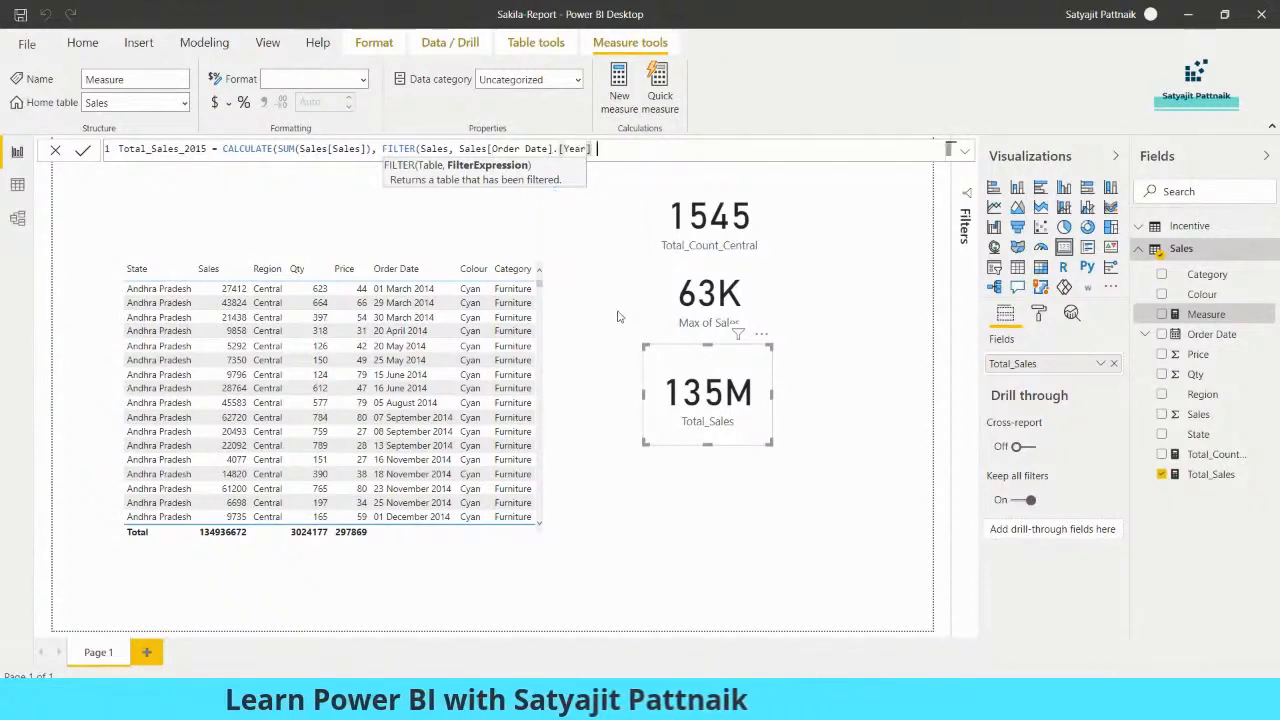
type("= 2015)")
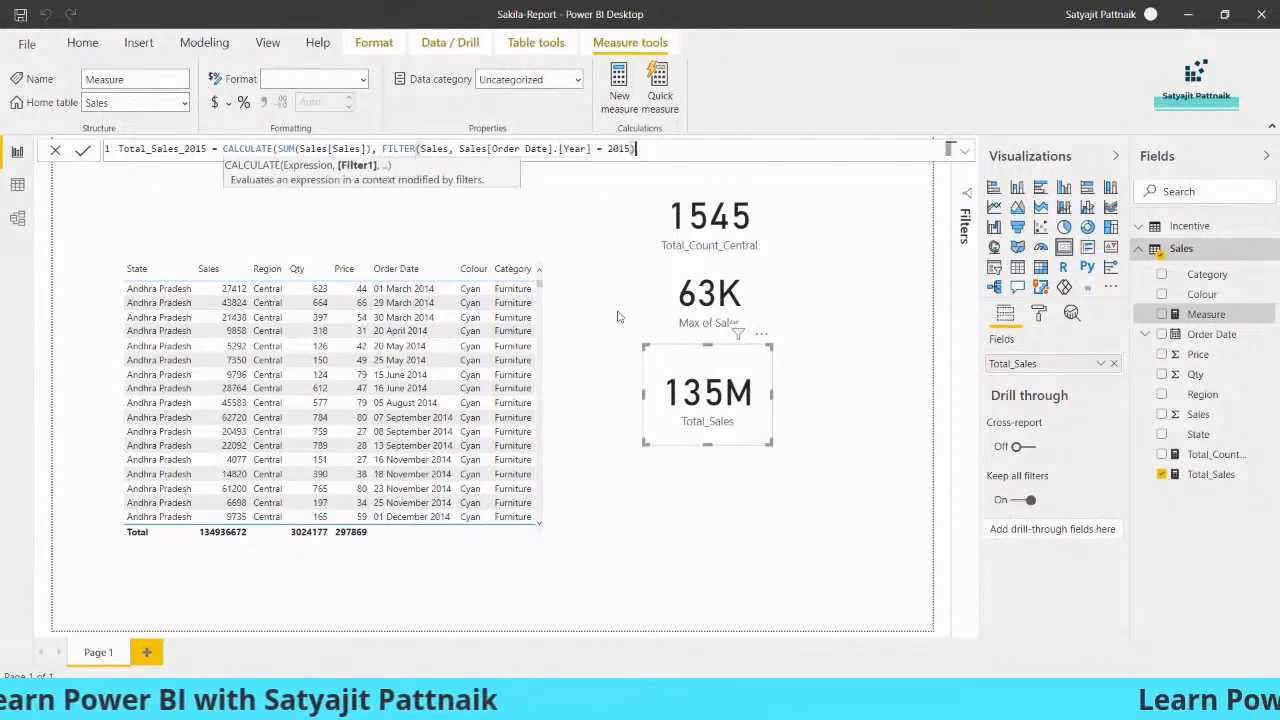
left_click(83, 150)
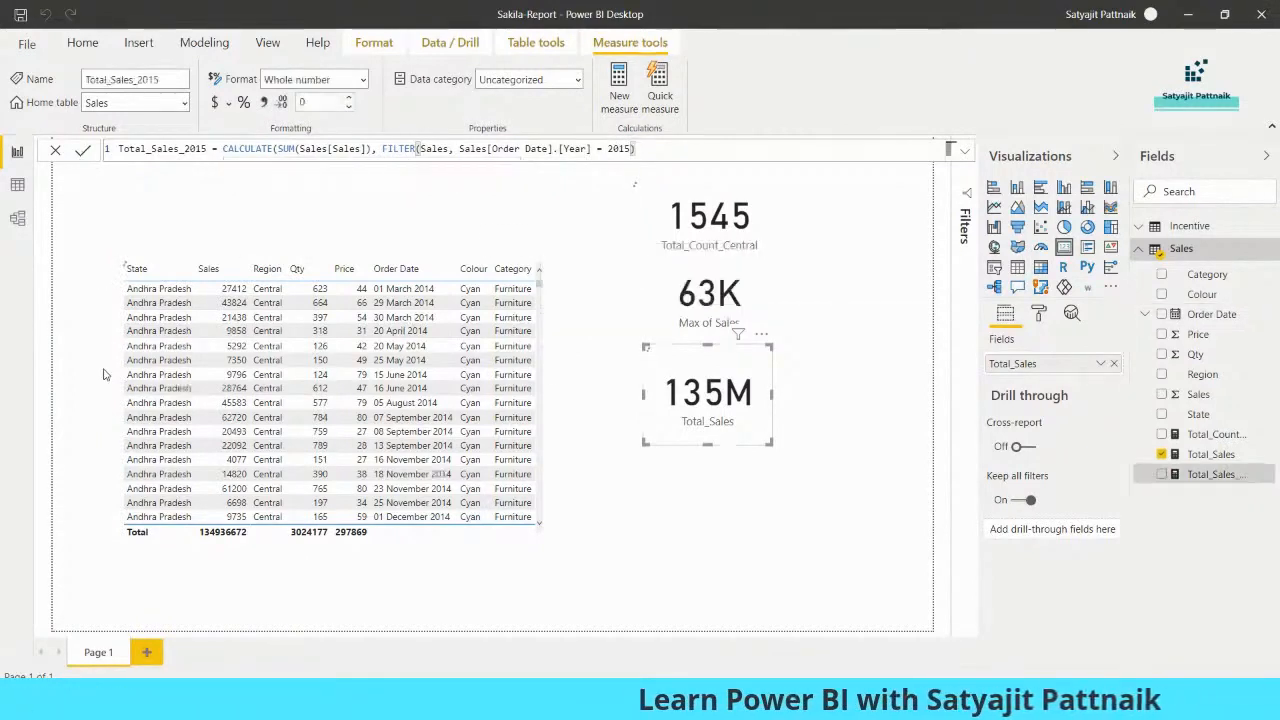
- Add a Total_Sales_2015 card (42M) beneath the 135M card and select its formula
left_click(1064, 248)
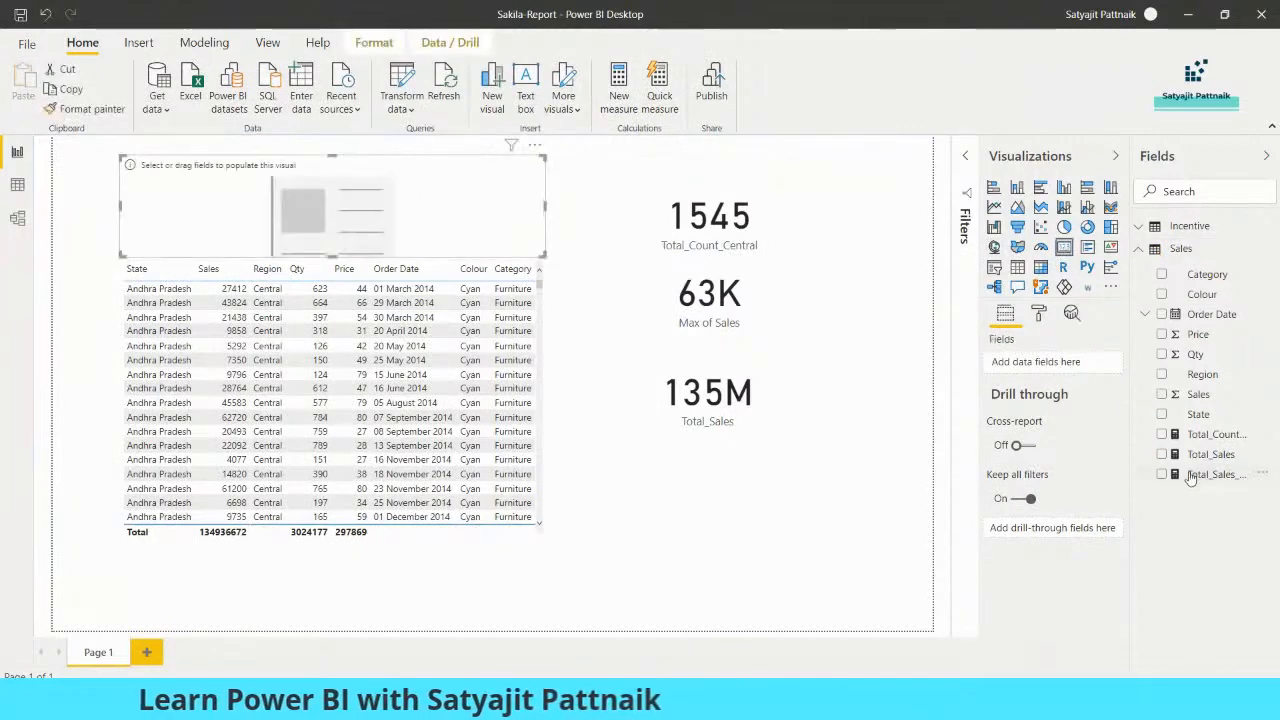
left_click_drag(1131, 484, 1073, 484)
left_click(1103, 474)
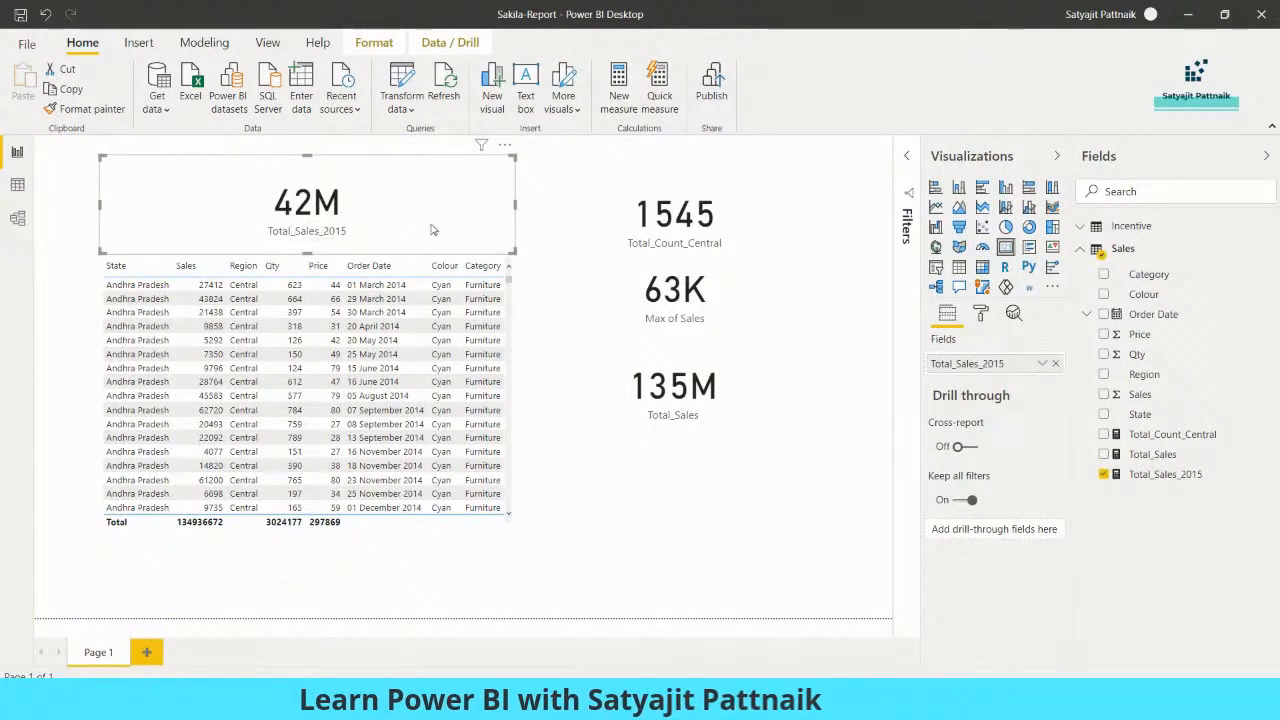
left_click(680, 410)
left_click(490, 175)
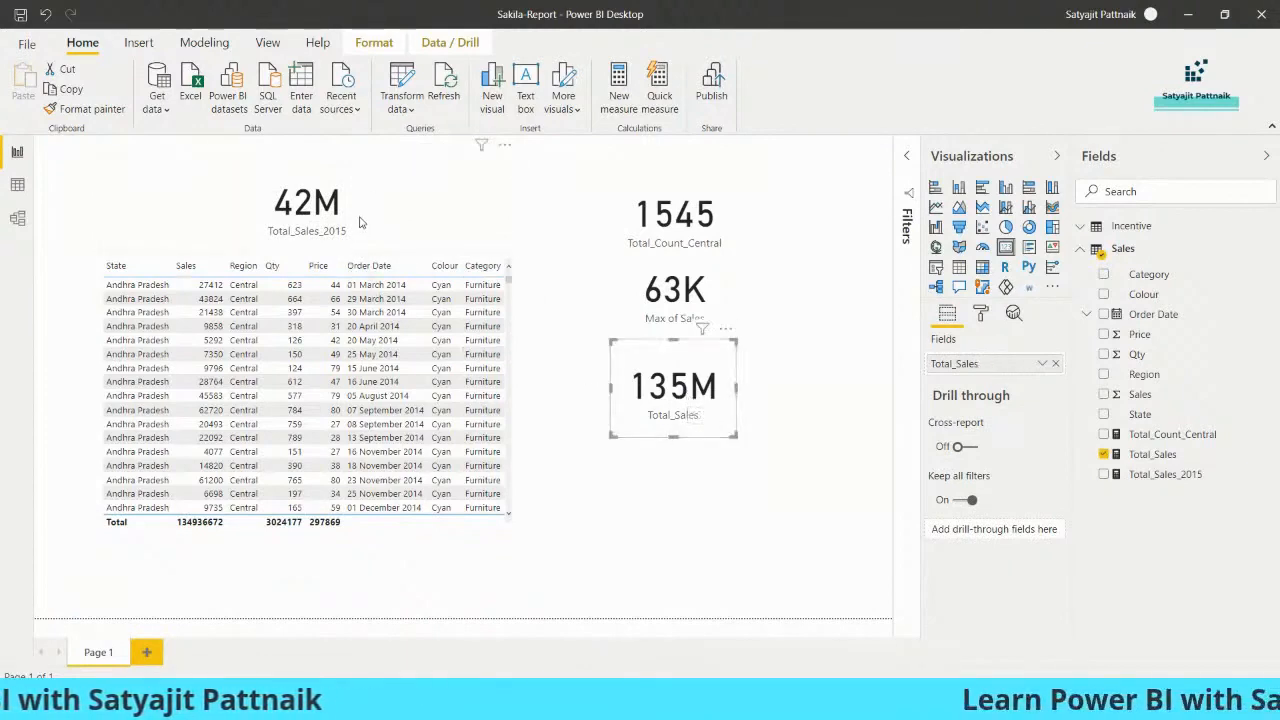
left_click_drag(515, 157, 718, 462)
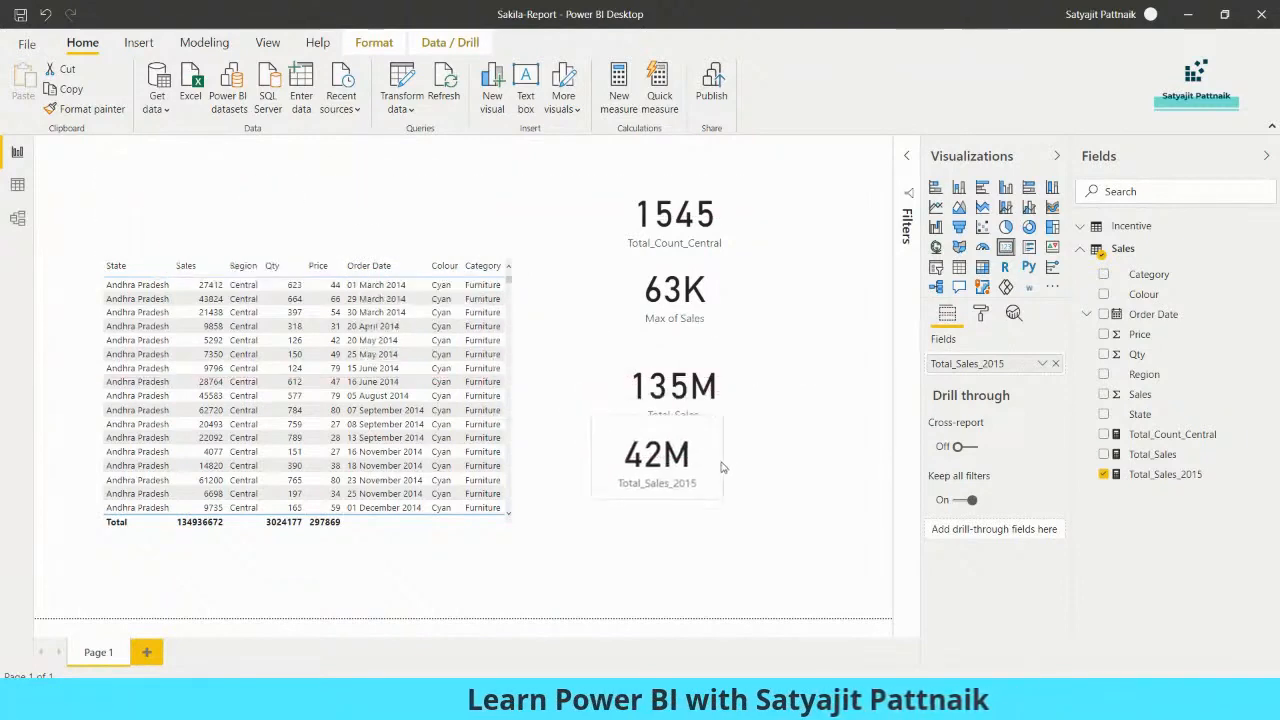
left_click(1100, 478)
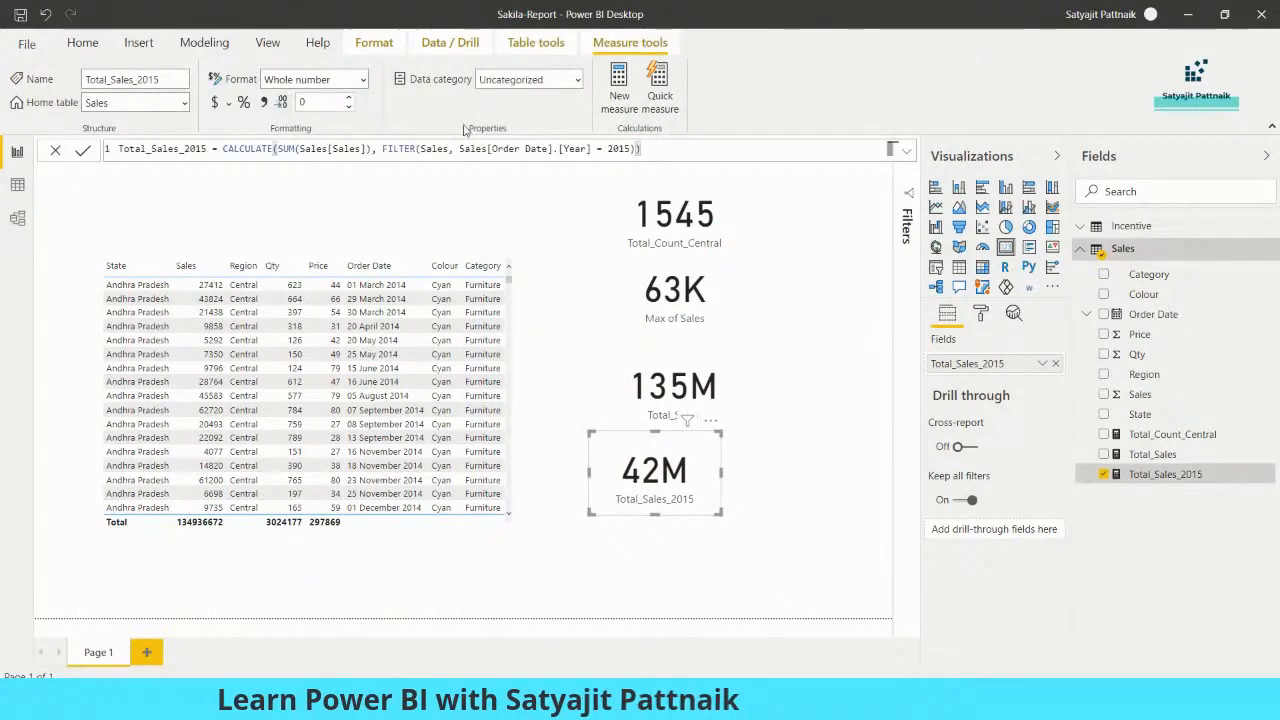
left_click_drag(654, 149, 118, 149)
key("ctrl+c")
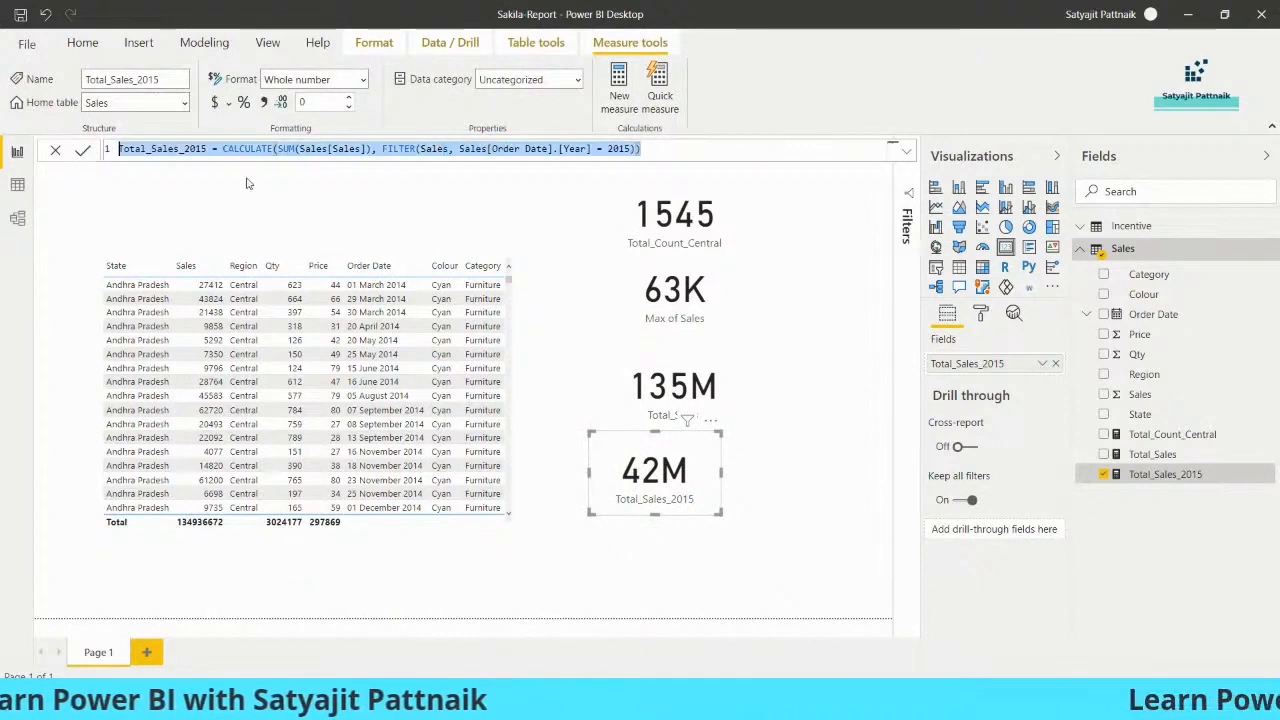
- Add a Total_Sales_2016 measure to the Sales table by reusing the 2015 formula with the year changed to 2016
left_click(1262, 251)
left_click(1190, 267)
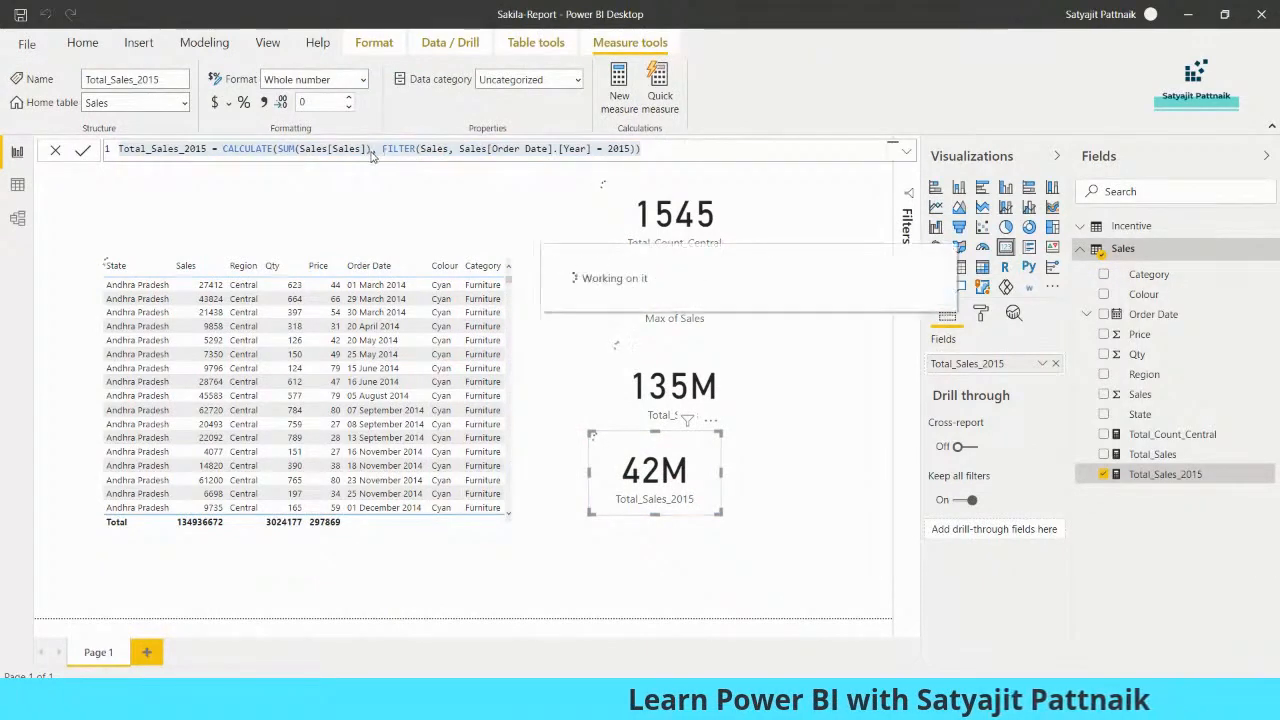
key("ctrl+v")
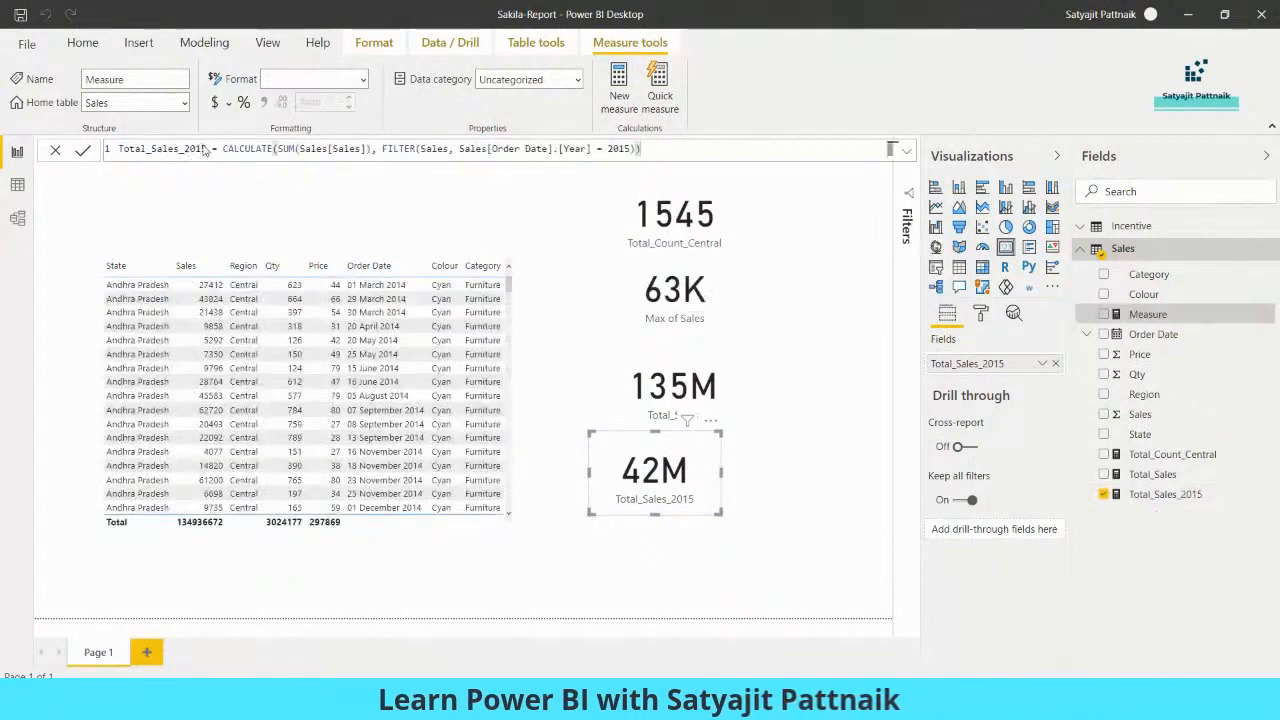
key("BackSpace")
type("6")
left_click_drag(624, 149, 631, 149)
type("6")
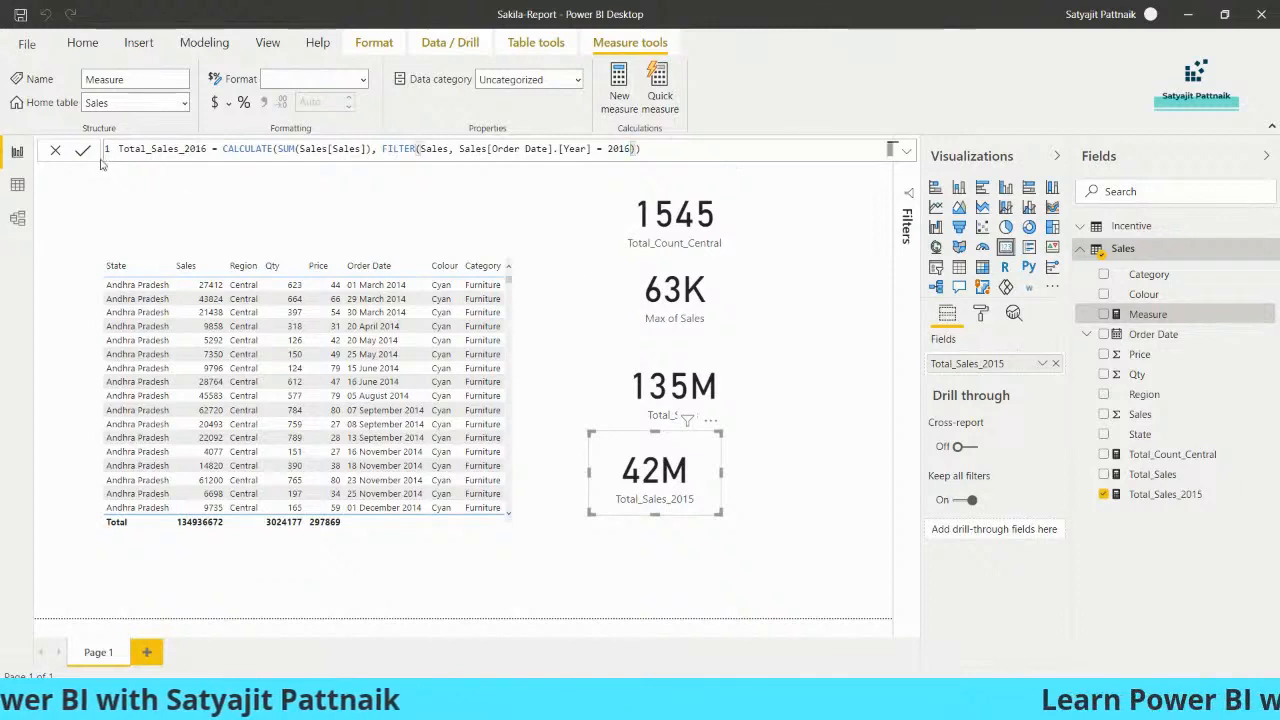
left_click(83, 150)
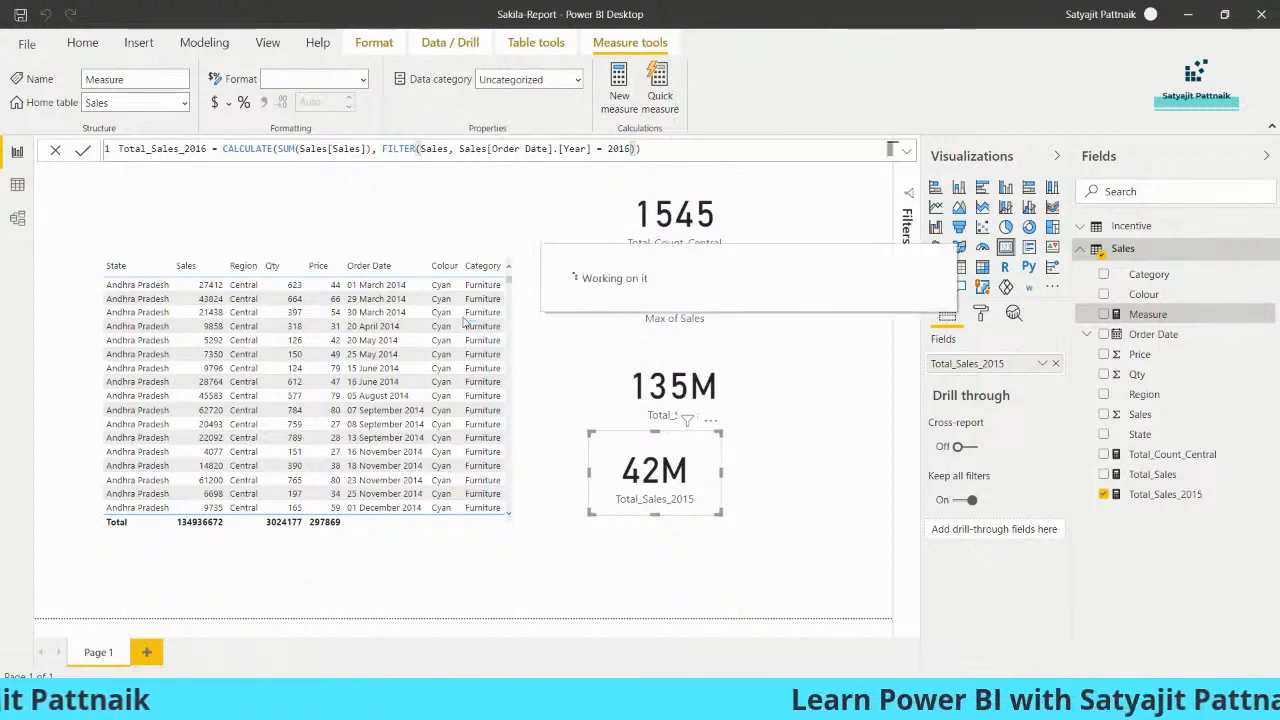
- Show Total_Sales_2016 in a new narrowed card reading 53M
left_click(792, 510)
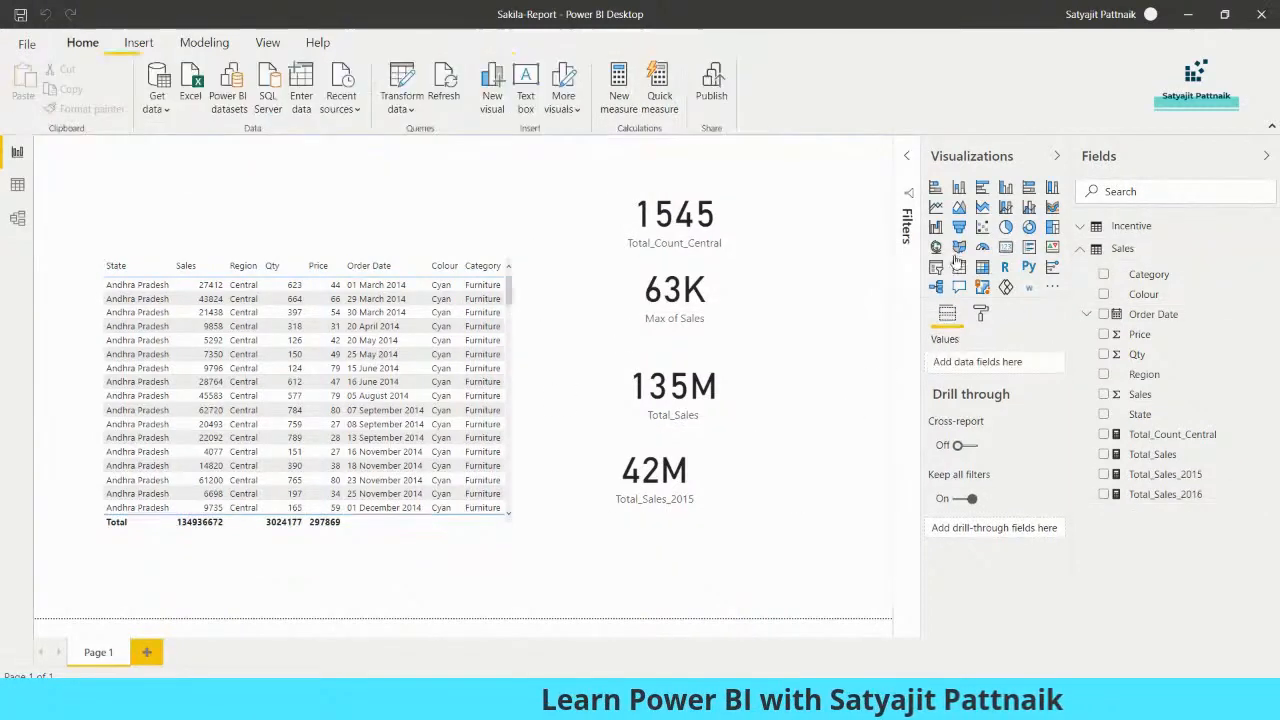
left_click(1005, 248)
left_click_drag(1128, 503, 325, 243)
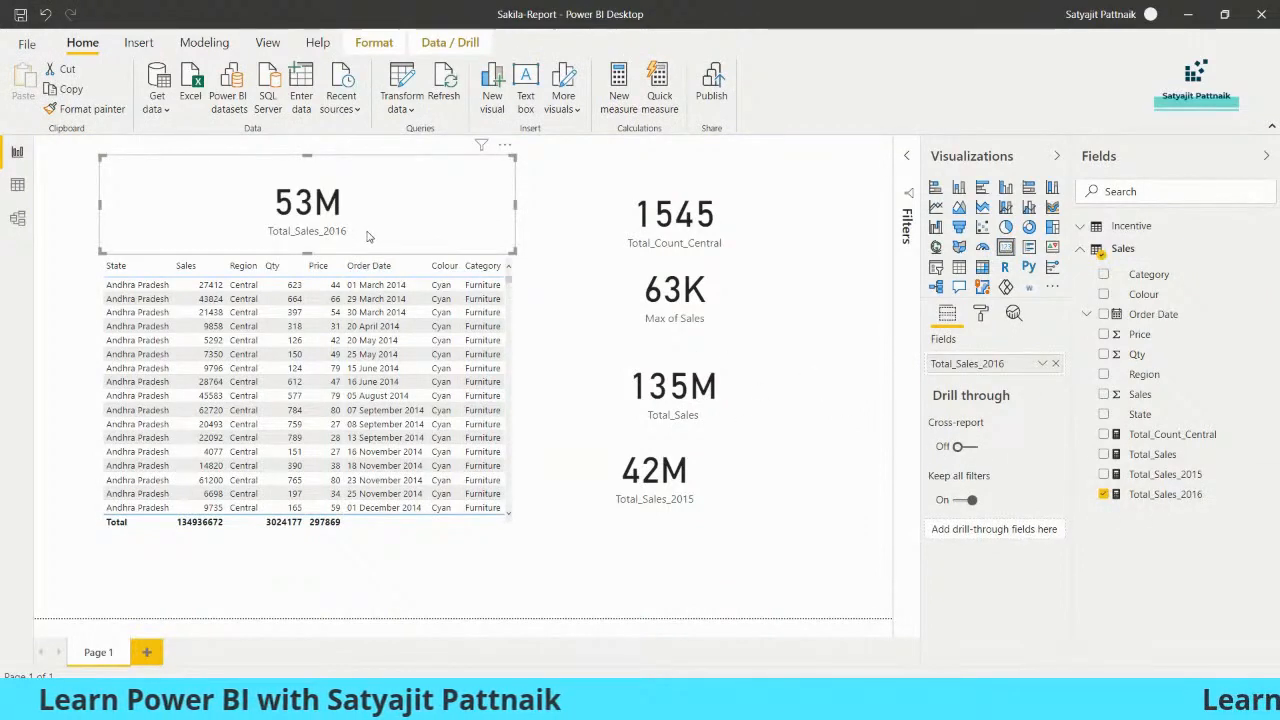
left_click_drag(510, 158, 461, 158)
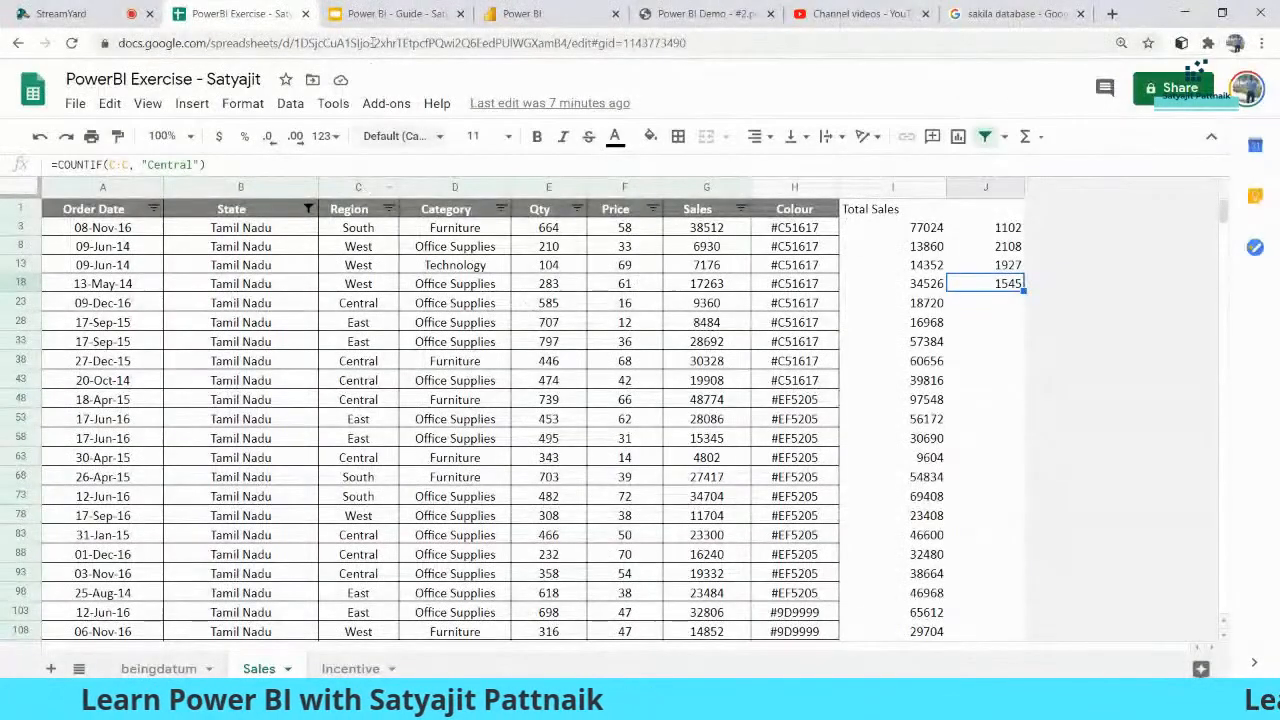
- Present the Power BI guide deck full screen in Google Slides and navigate to the Why Advanced DAX? slide
left_click(392, 13)
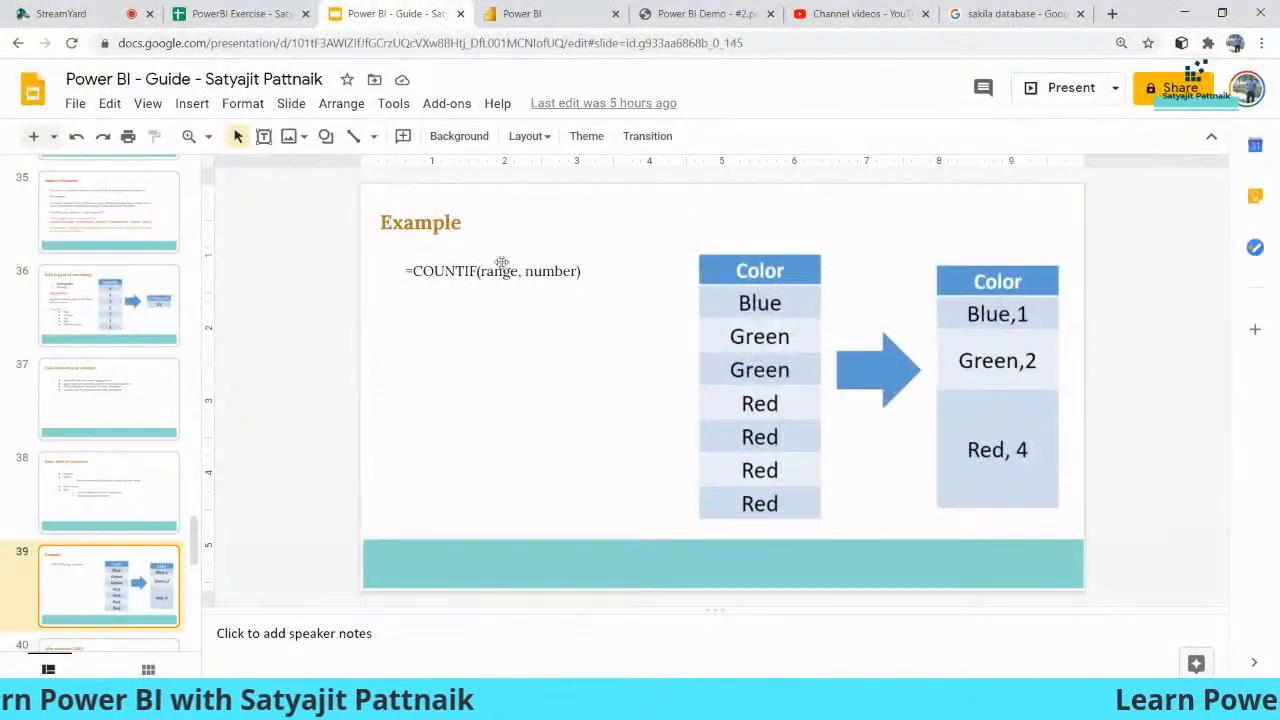
left_click(1050, 92)
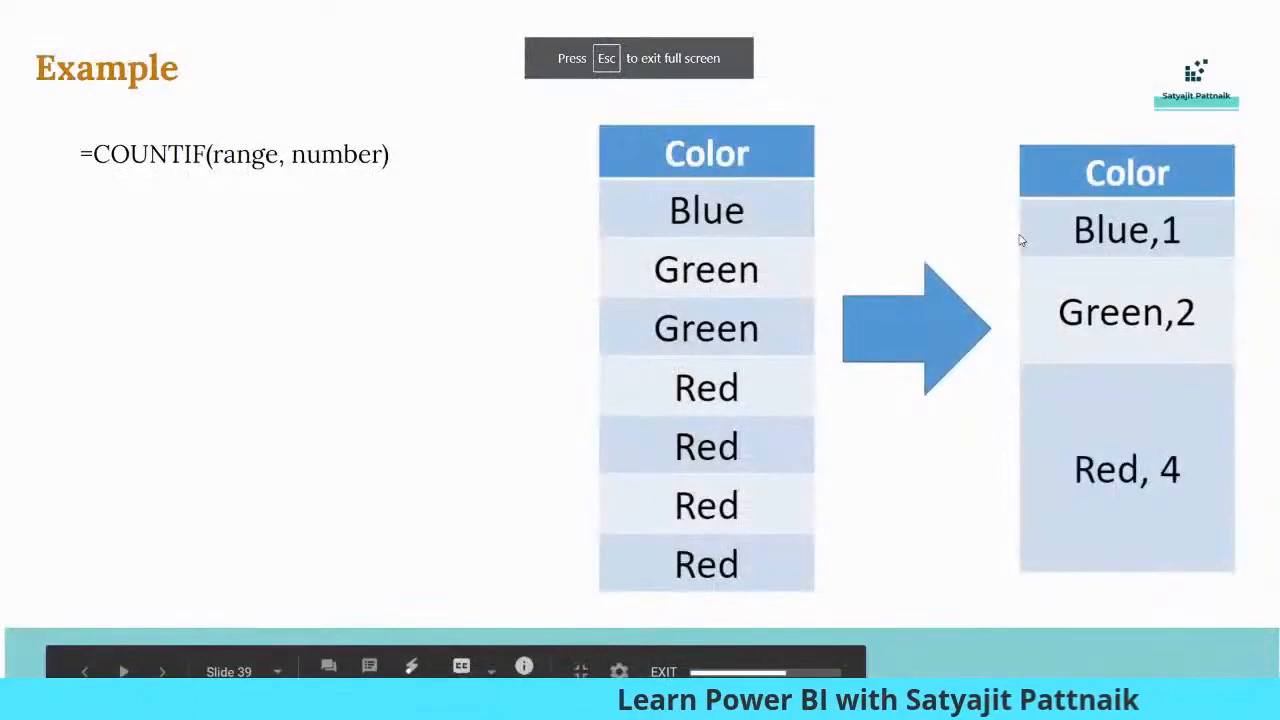
key("Right")
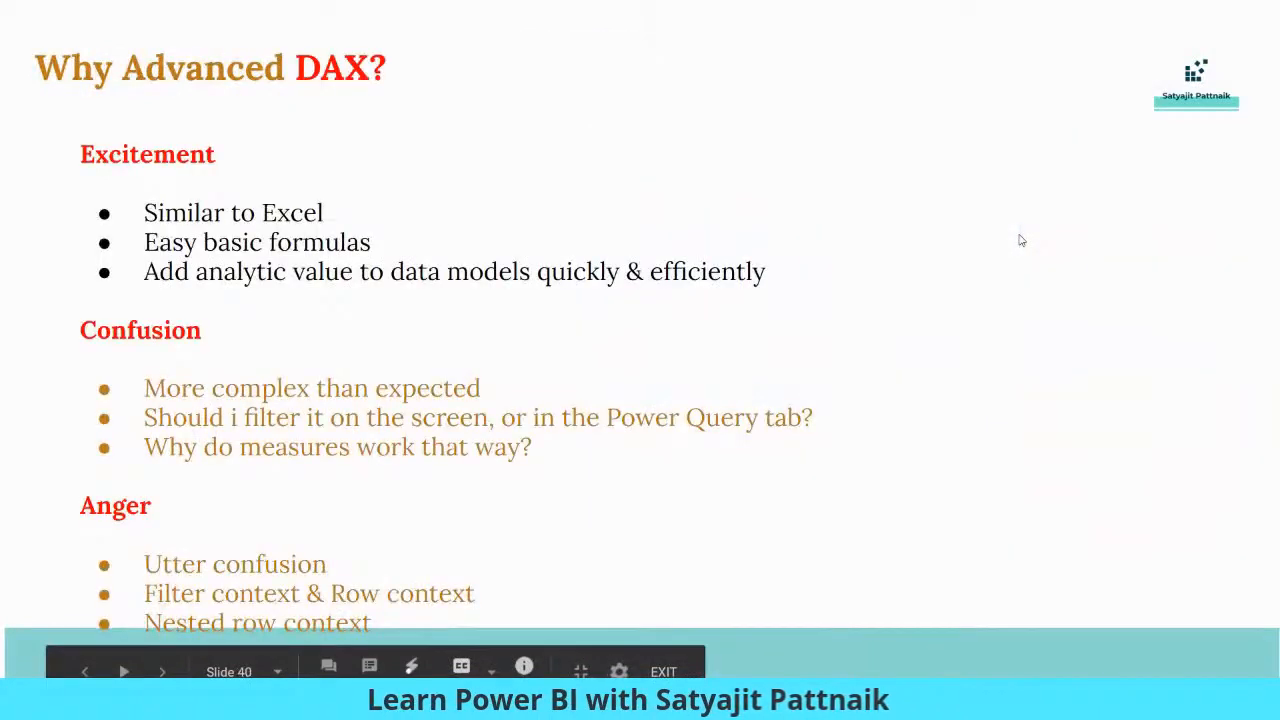
key("Right")
key("Right")
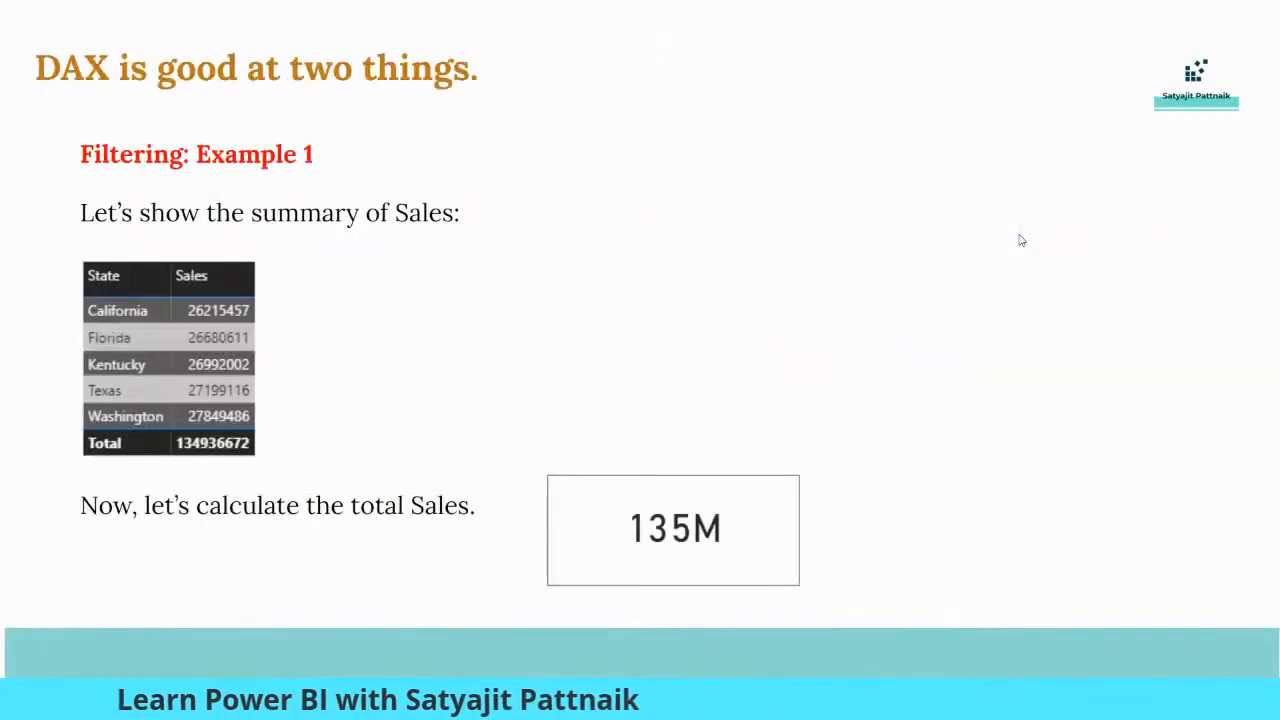
key("Left")
key("Left")
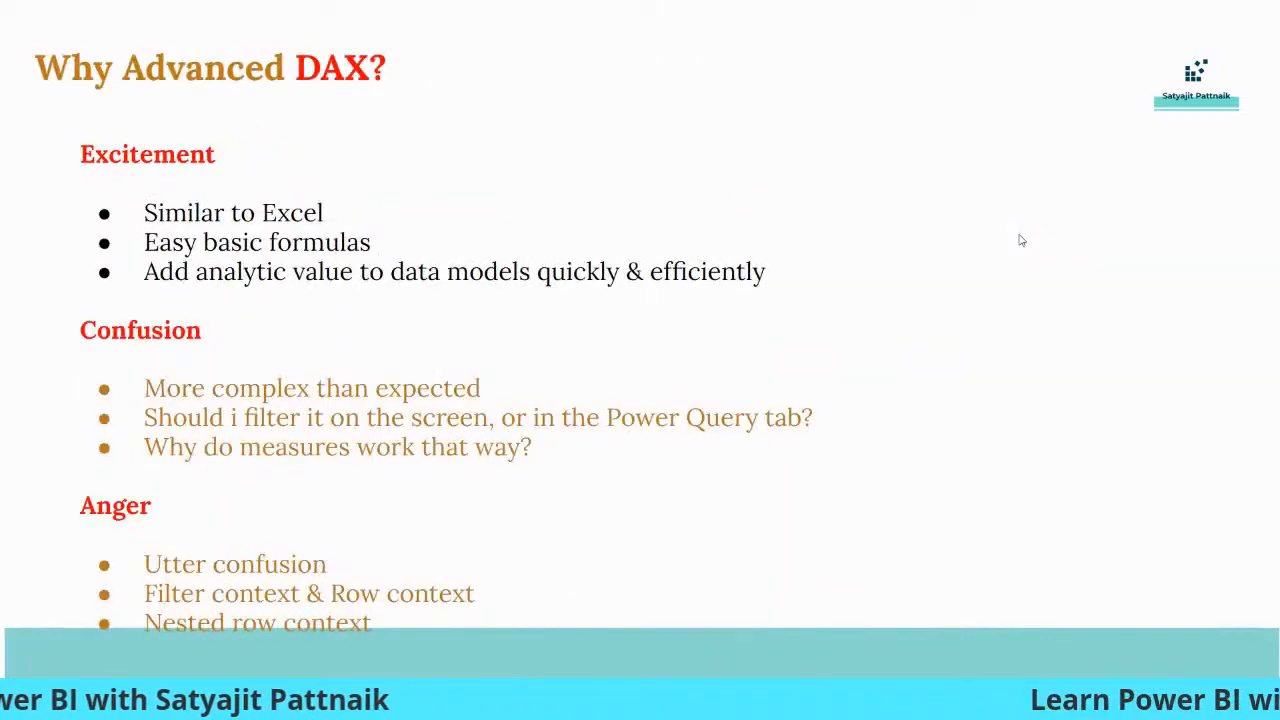